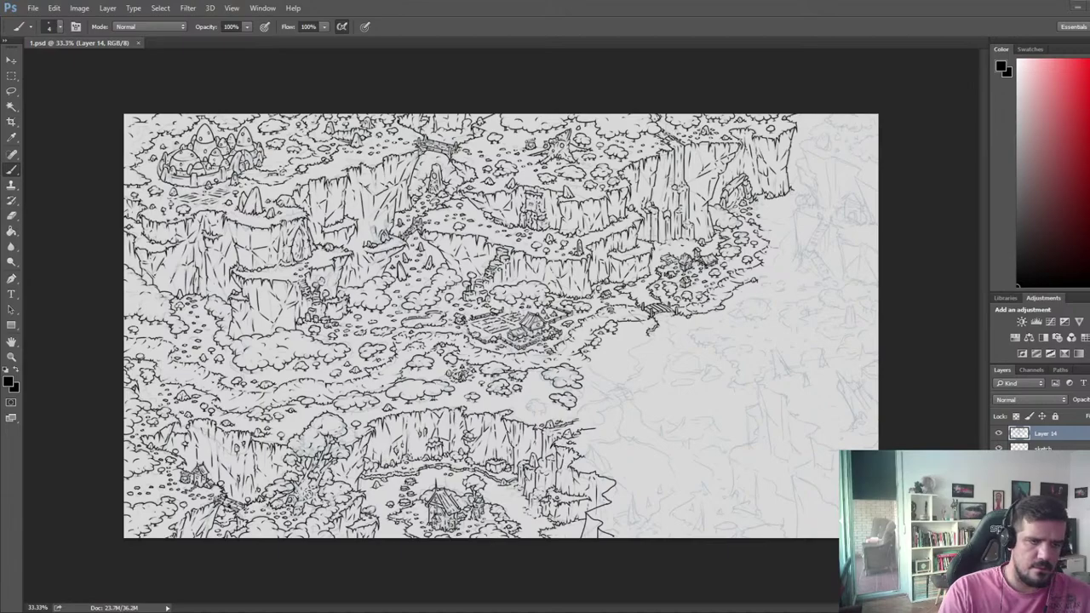
- Examine the unfinished right side of the landscape map in mirrored and normal view
scroll(769, 338, up, 5)
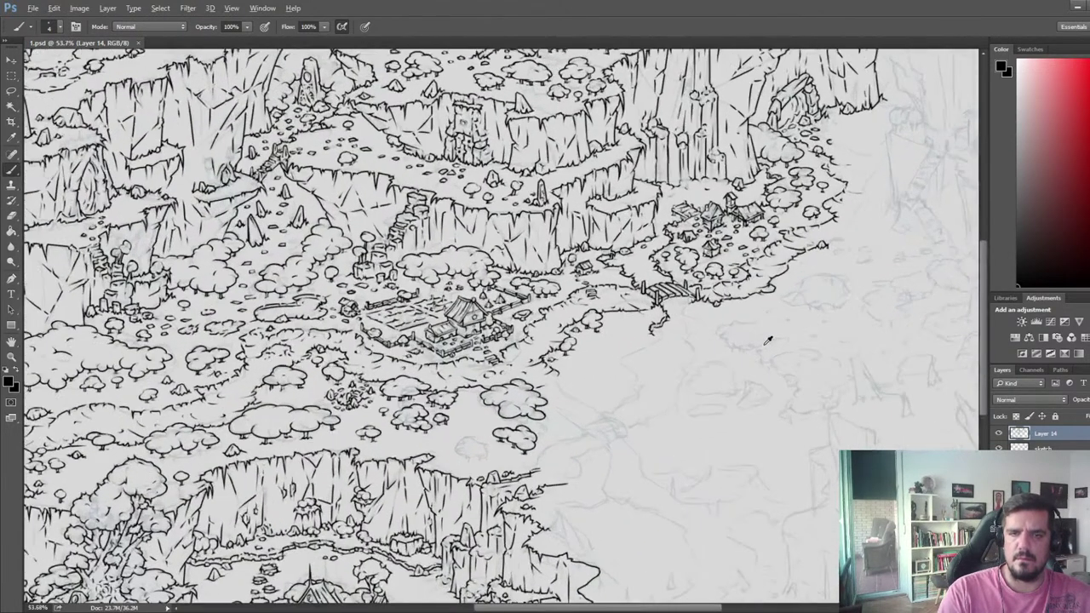
drag(672, 433, 669, 278)
key(F2)
drag(209, 369, 294, 280)
scroll(293, 280, up, 4)
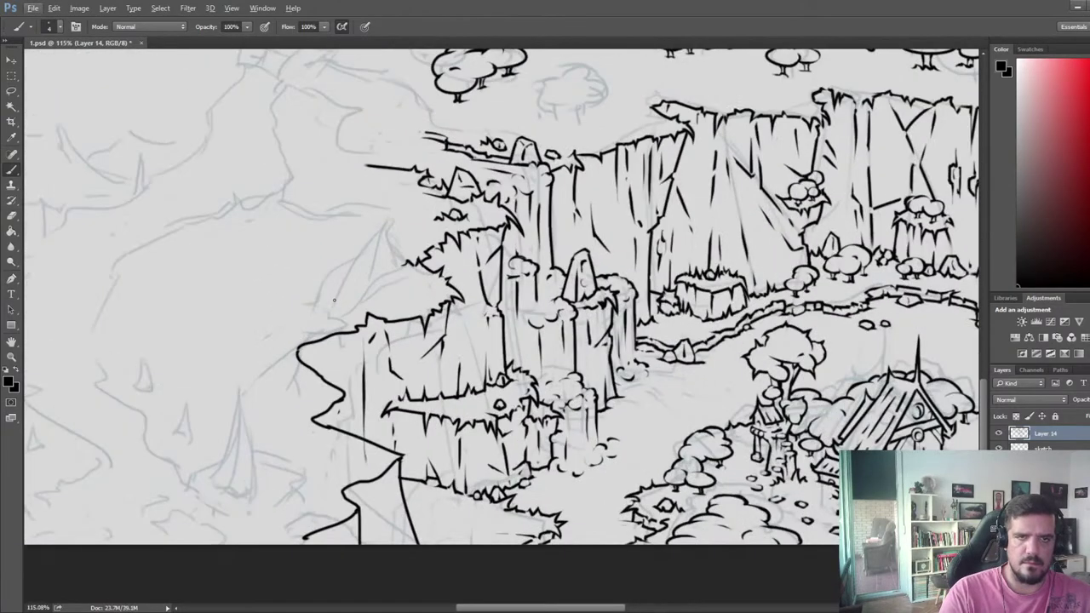
scroll(358, 384, down, 3)
scroll(358, 383, down, 2)
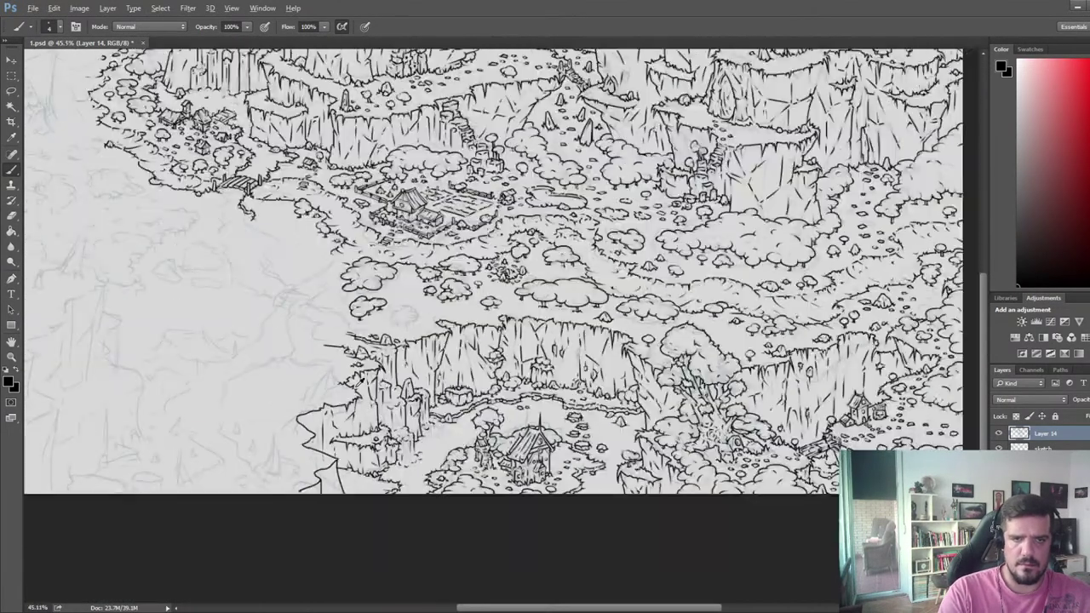
key(ctrl+shift+h)
drag(623, 335, 529, 464)
drag(694, 307, 625, 398)
- Ink the straight back edge of the new cliff plateau over the sketch in the map's upper-right corner
scroll(624, 397, up, 5)
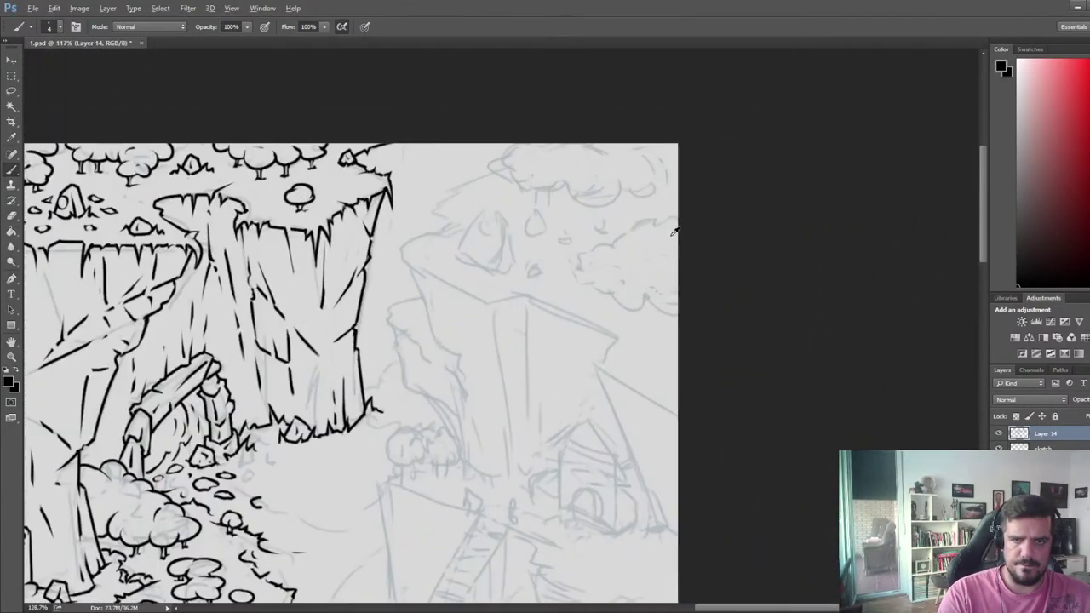
key(alt)
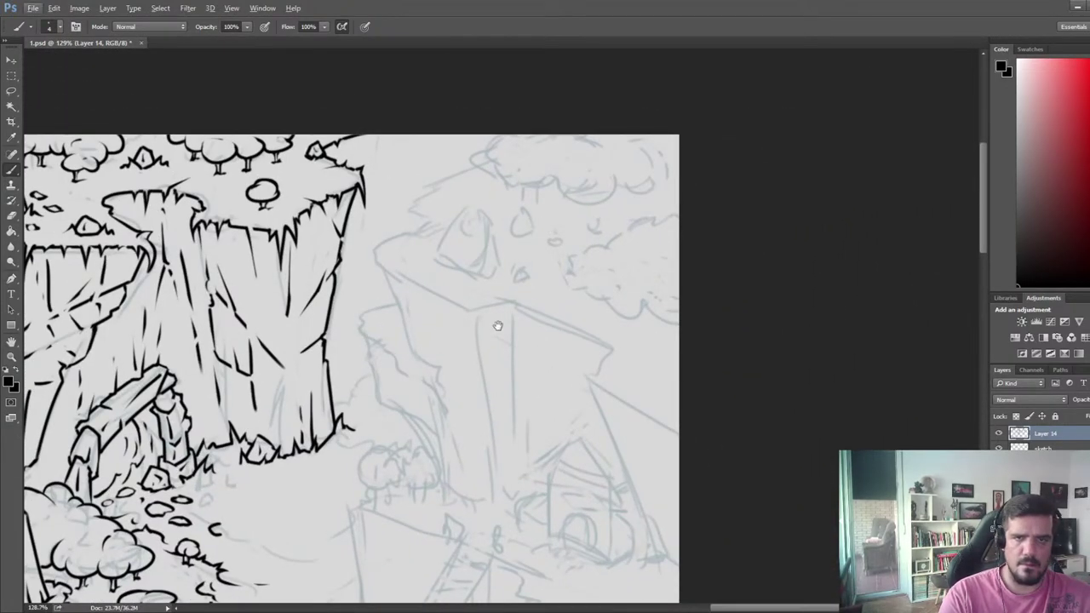
scroll(553, 316, up, 3)
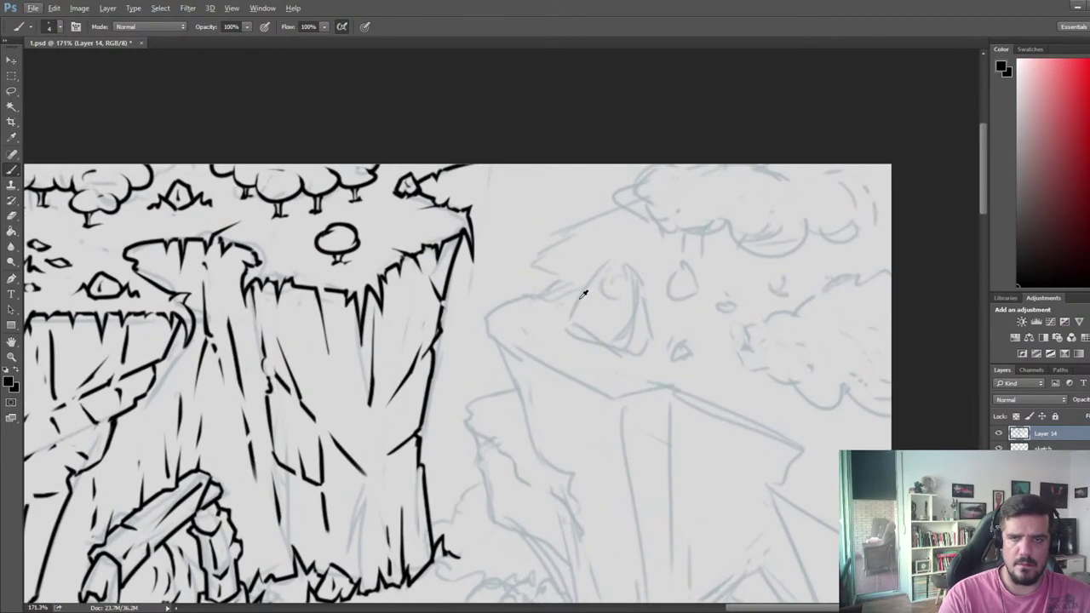
mouse_move(536, 247)
mouse_down()
mouse_move(557, 262)
mouse_move(699, 204)
mouse_up()
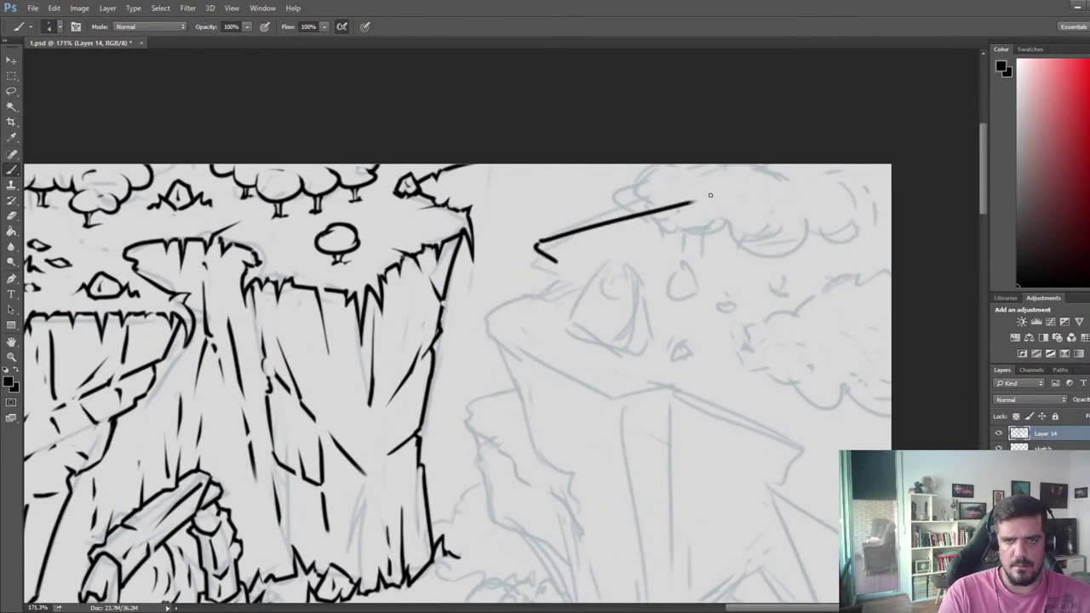
key(ctrl+z)
shift+click(699, 181)
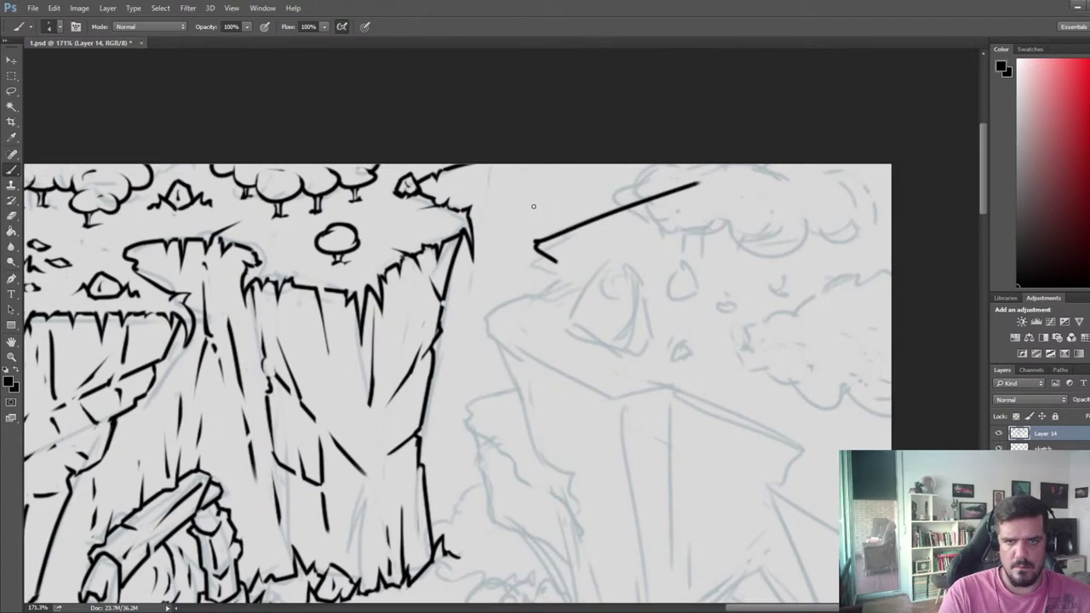
- Roughen the plateau's outer corner into a jagged grassy tip, trimming the strokes to sharp points with the Eraser
key(e)
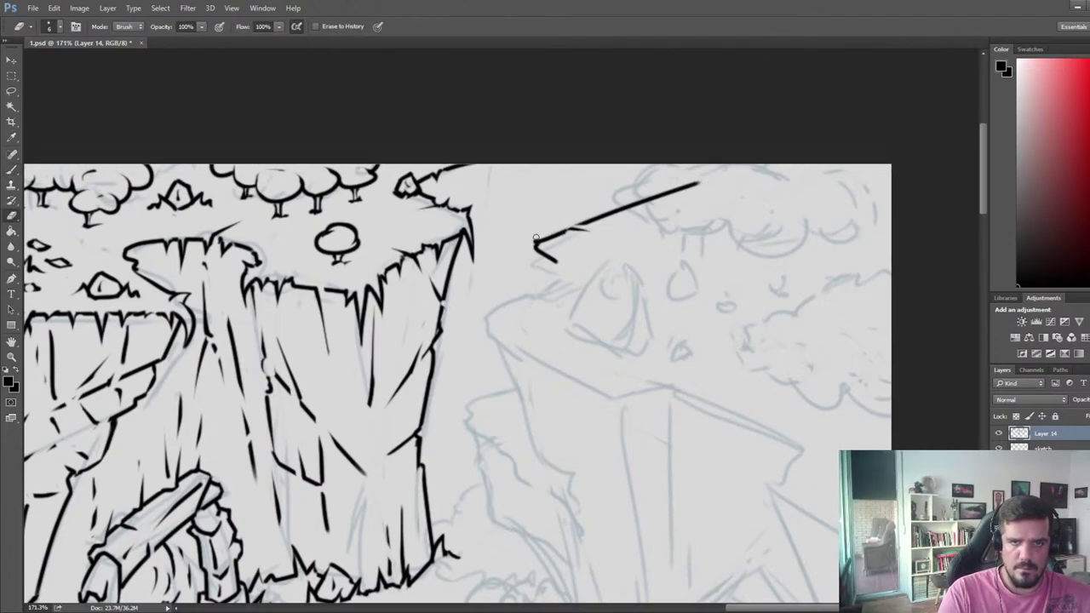
key(b)
key(e)
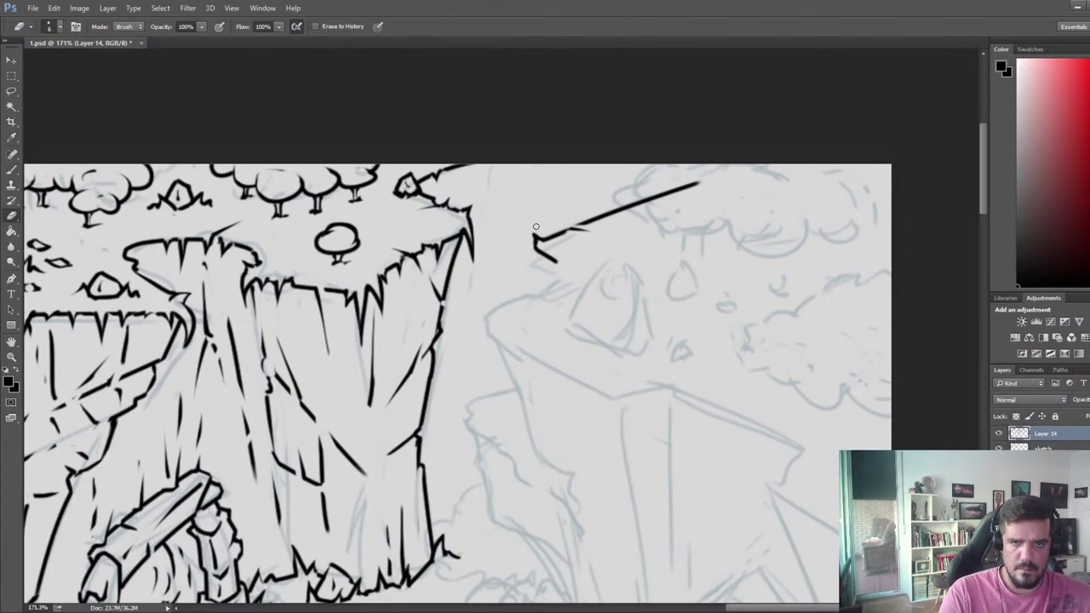
key(b)
mouse_move(539, 242)
mouse_down()
mouse_move(523, 259)
mouse_move(543, 253)
mouse_move(525, 254)
mouse_move(544, 257)
mouse_move(534, 269)
mouse_up()
key(e)
key(b)
key(e)
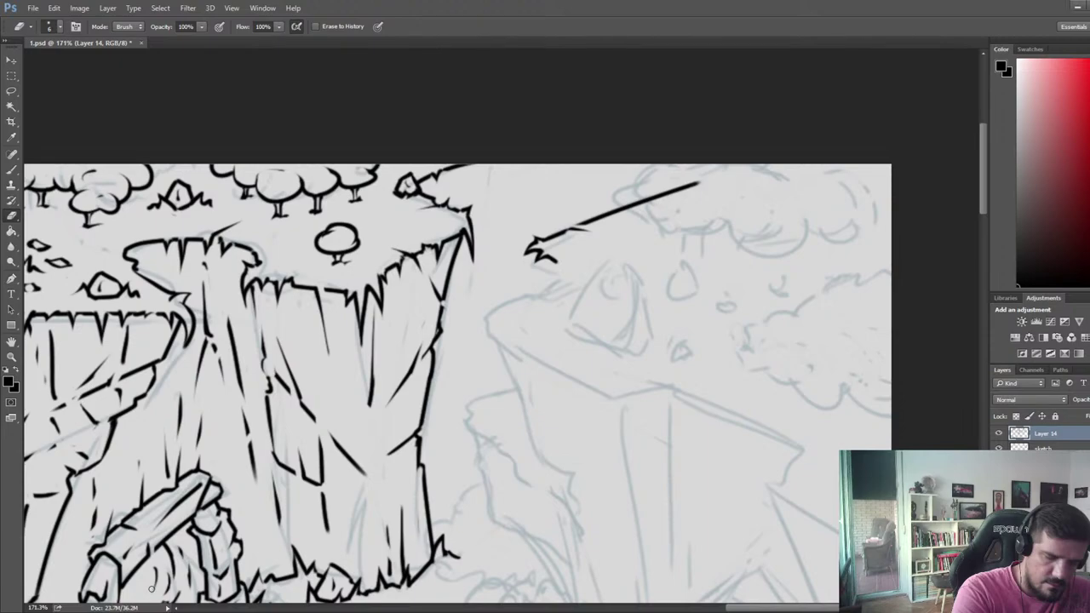
key(b)
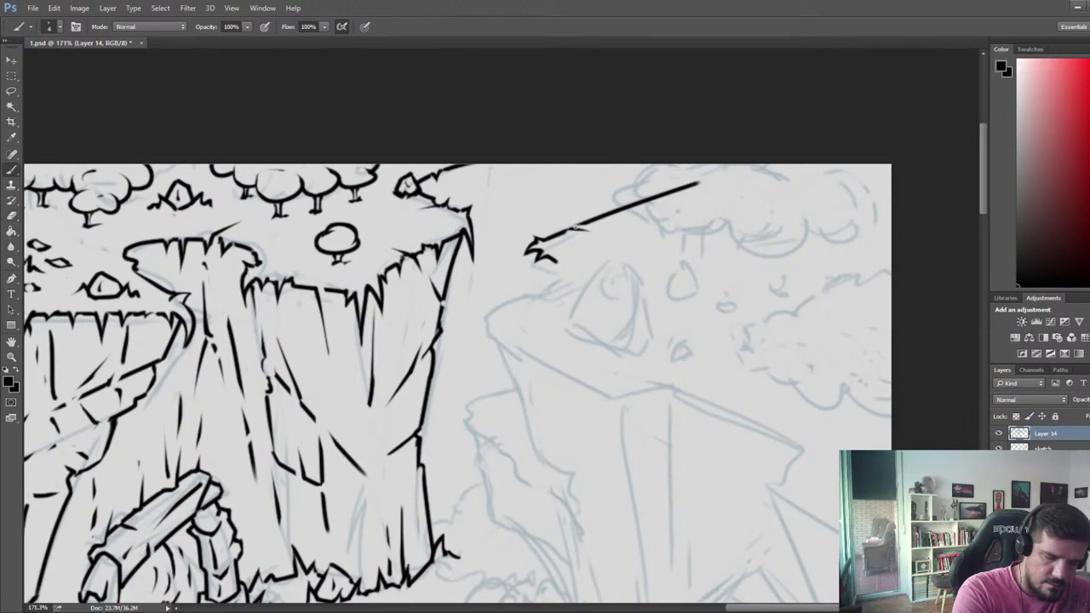
- Ink a small pointed grass tuft on the plateau's back edge and trim its blades
key(e)
key(b)
mouse_move(586, 226)
mouse_down()
mouse_move(588, 210)
mouse_move(597, 219)
mouse_up()
key(e)
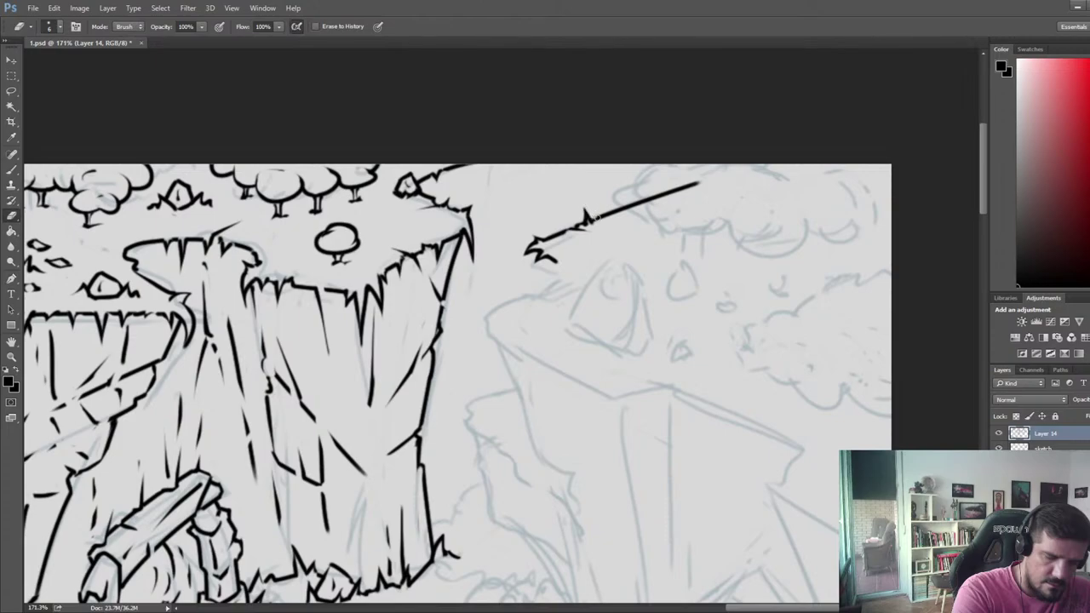
key(b)
key(e)
key(b)
key(e)
- Ink the ragged grassy edge from the plateau's outer tip inward to form a small notch below it
mouse_move(558, 266)
mouse_down()
mouse_move(556, 286)
mouse_move(560, 266)
mouse_move(549, 279)
mouse_move(581, 277)
mouse_move(546, 288)
mouse_up()
key(b)
key(e)
key(b)
key(e)
key(b)
key(e)
key(b)
key(e)
key(b)
key(ctrl+z)
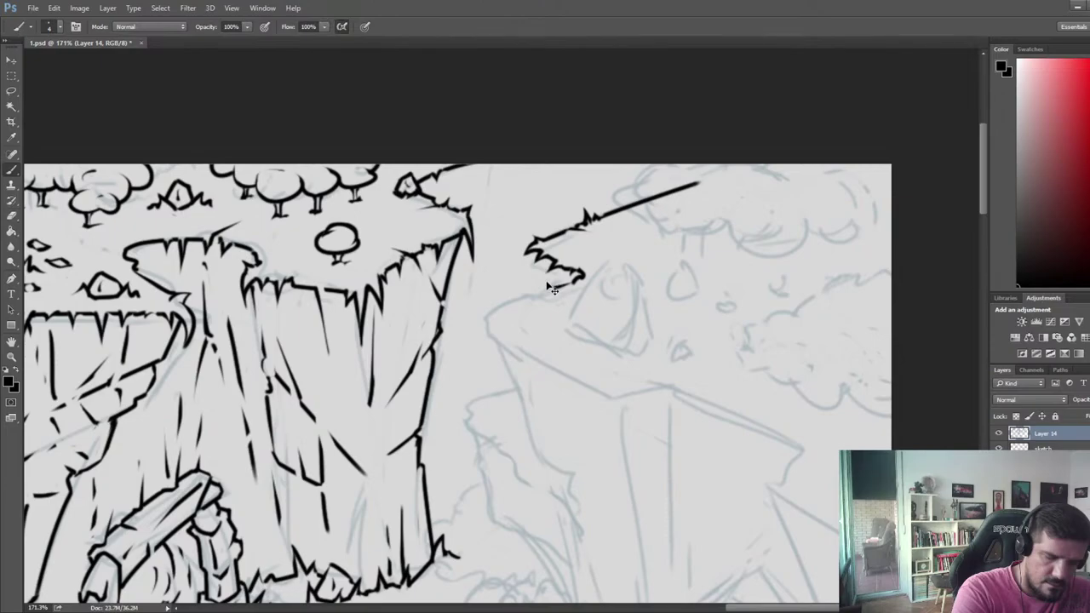
- Mirror the canvas and ink a flat rock outline below the notch in the plateau edge
drag(340, 341, 766, 310)
drag(298, 341, 775, 316)
drag(298, 306, 733, 322)
mouse_move(154, 281)
mouse_down()
mouse_move(406, 316)
mouse_move(758, 328)
mouse_up()
drag(315, 323, 878, 333)
mouse_move(578, 323)
mouse_down()
mouse_move(471, 292)
mouse_move(438, 230)
mouse_up()
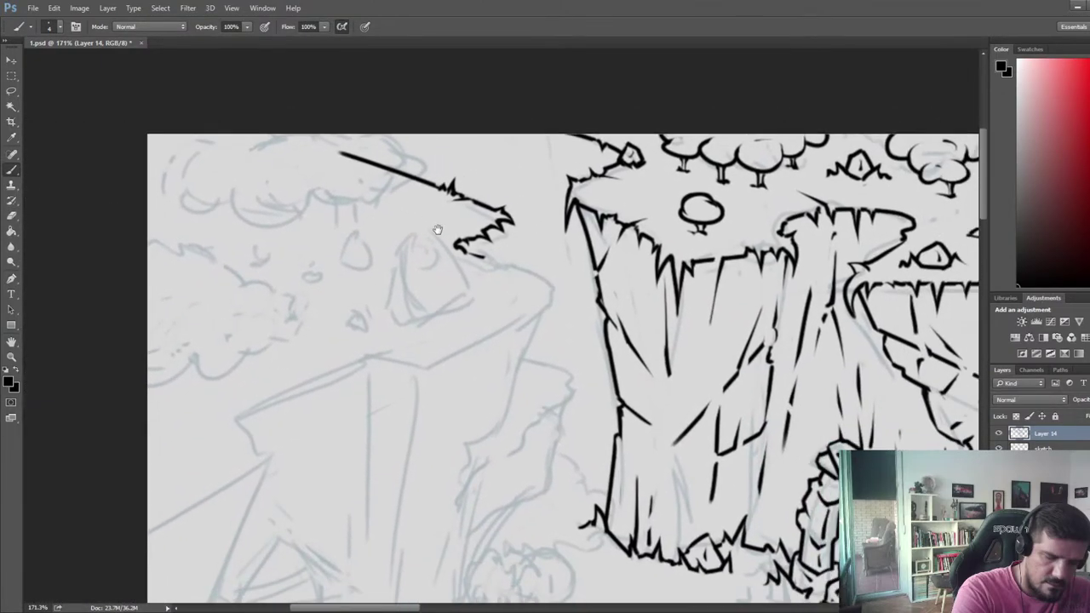
key(e)
mouse_move(488, 258)
mouse_down()
mouse_move(509, 271)
mouse_move(525, 258)
mouse_up()
key(b)
key(e)
key(b)
key(e)
key(b)
key(e)
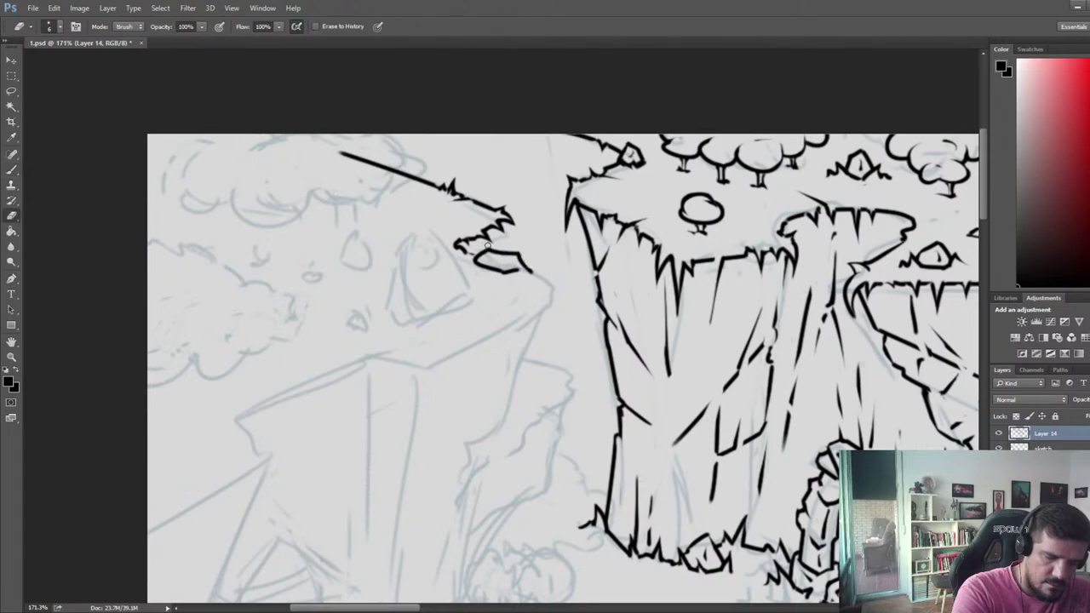
- Add grass blades at the flat rock's outer end and trim them with the Eraser
key(b)
key(e)
key(b)
drag(526, 273, 539, 263)
key(e)
- Flip the canvas back and ink a small rock between the flat rock and the grassy notch above it
scroll(529, 264, down, 6)
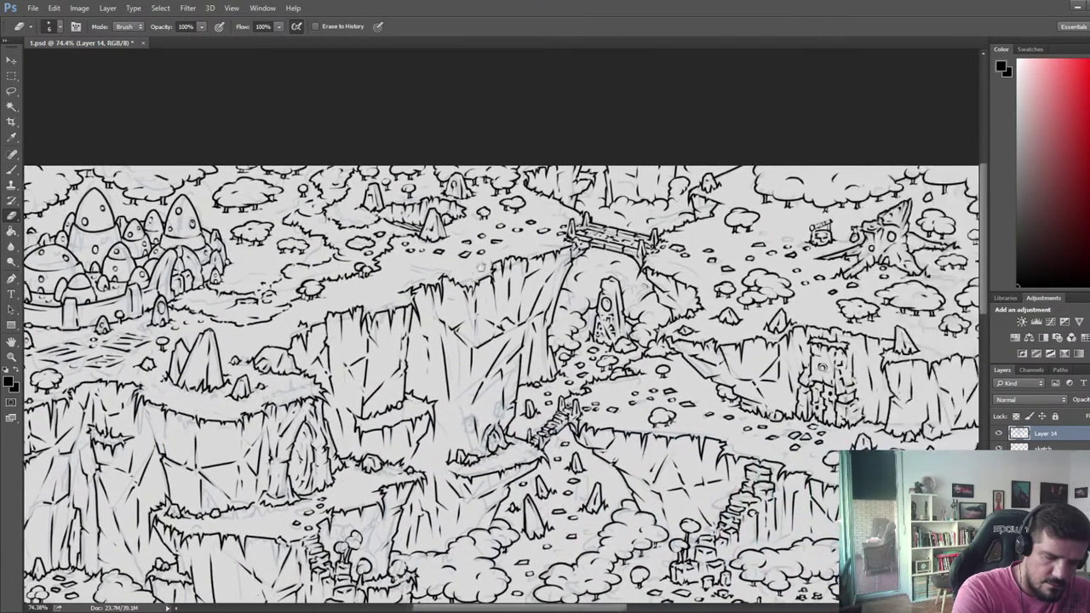
drag(481, 266, 102, 247)
drag(953, 242, 453, 261)
scroll(454, 261, up, 5)
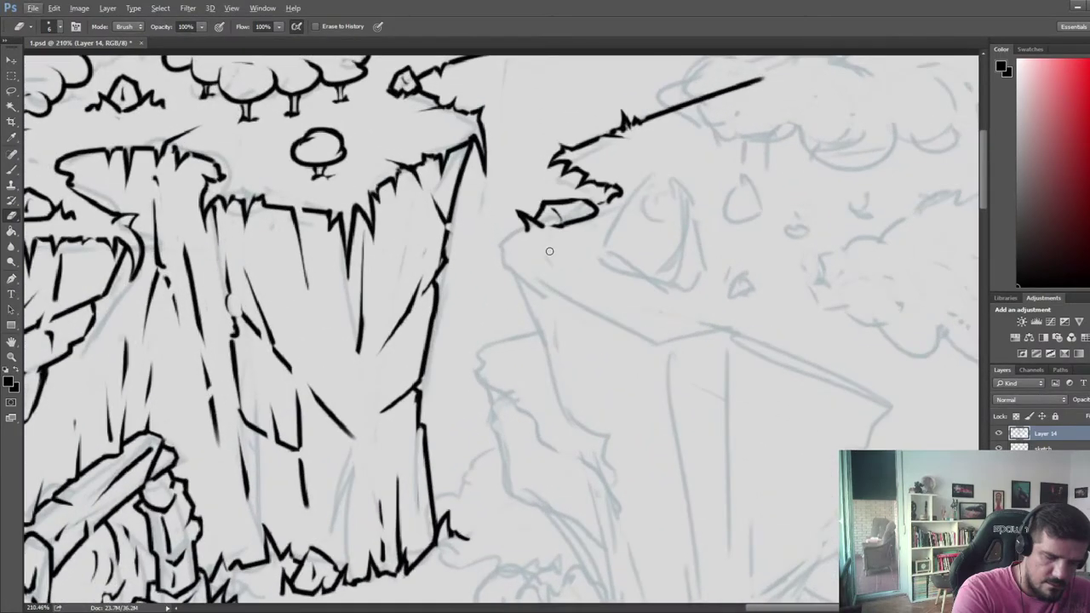
key(alt)
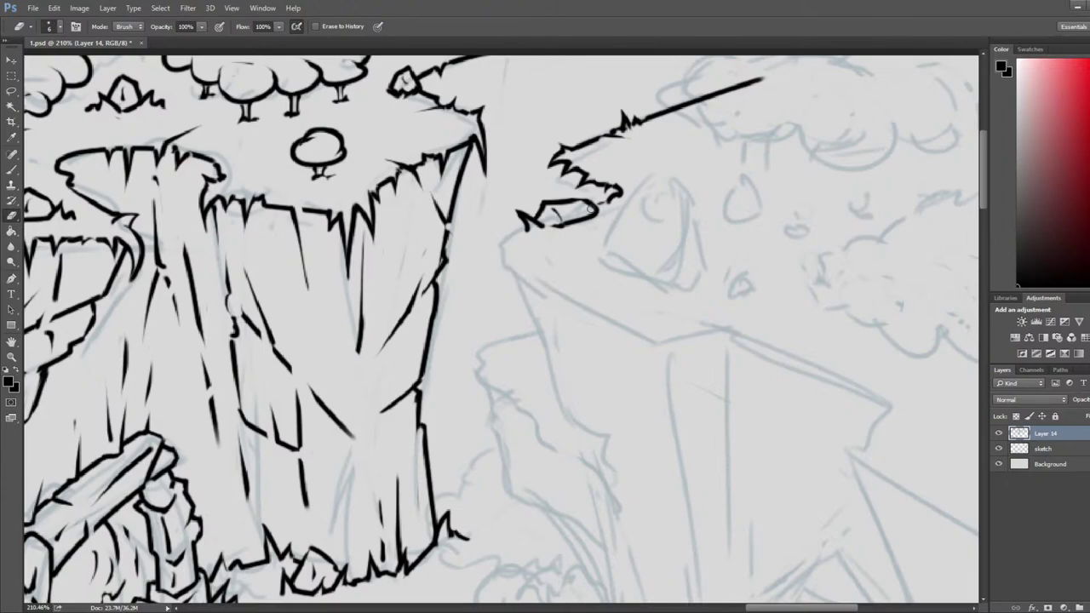
mouse_move(598, 207)
mouse_down()
mouse_move(612, 183)
mouse_move(603, 193)
mouse_move(620, 195)
mouse_move(614, 201)
mouse_move(571, 198)
mouse_up()
key(b)
key(e)
key(b)
key(e)
key(b)
key(e)
key(b)
key(b)
key(e)
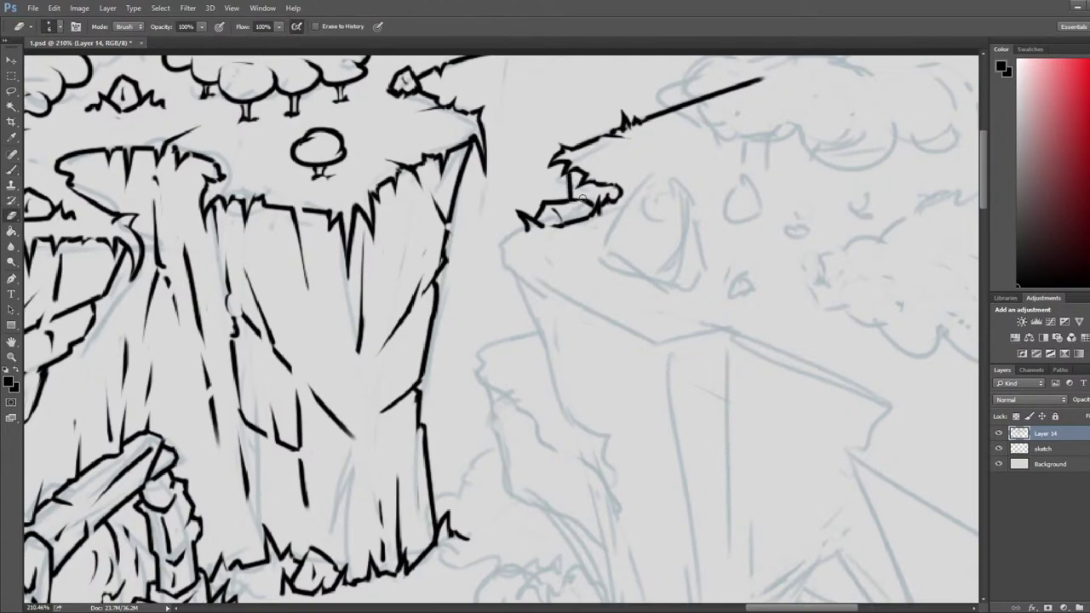
- Refine the small rock's side line and its joint with the flat rock, erasing the excess ink
key(b)
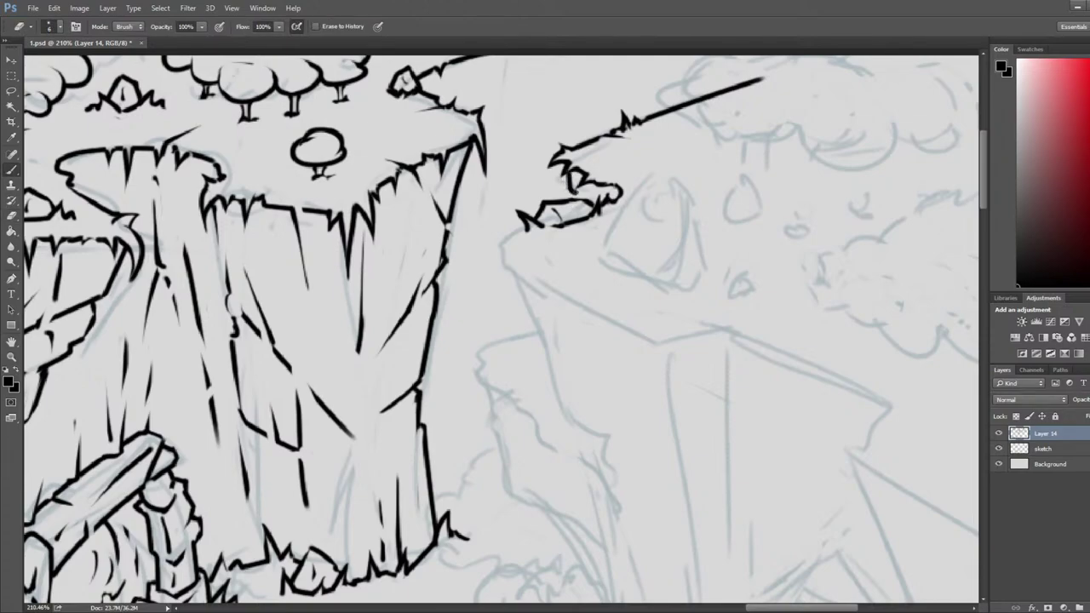
drag(588, 197, 532, 201)
key(e)
key(b)
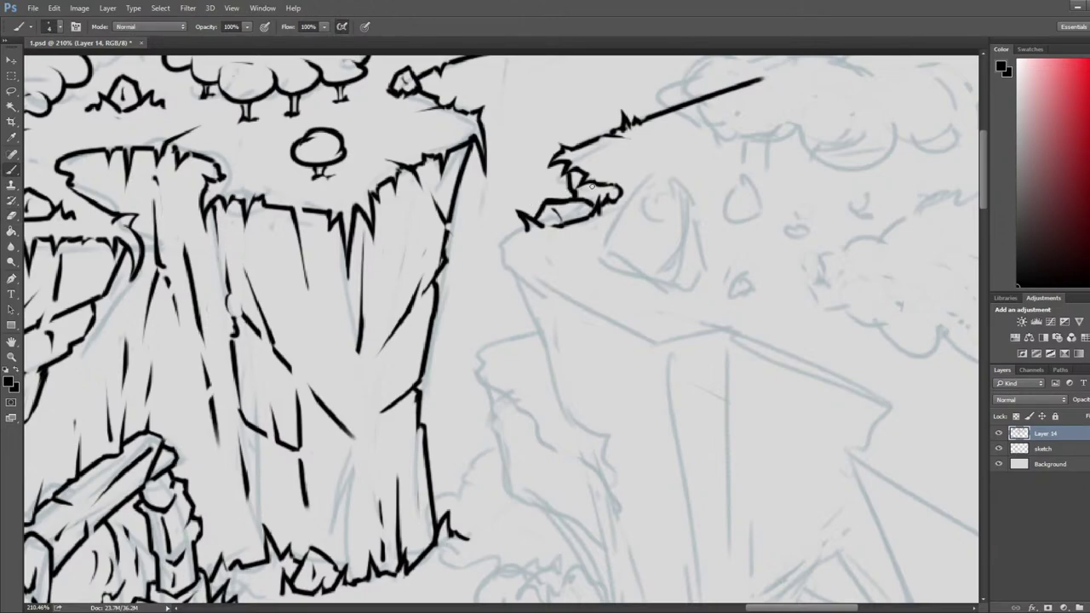
key(e)
- Ink a small stone on the plateau's back edge between the outer tip and the grass tuft
drag(672, 142, 620, 197)
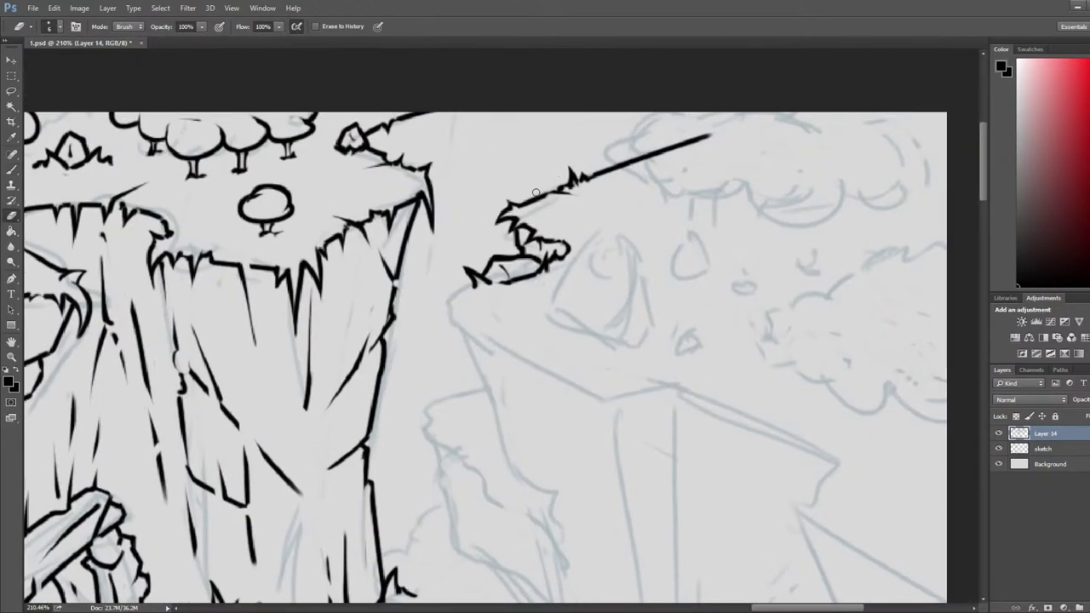
key(b)
drag(539, 191, 552, 203)
click(544, 199)
key(e)
key(b)
key(e)
key(b)
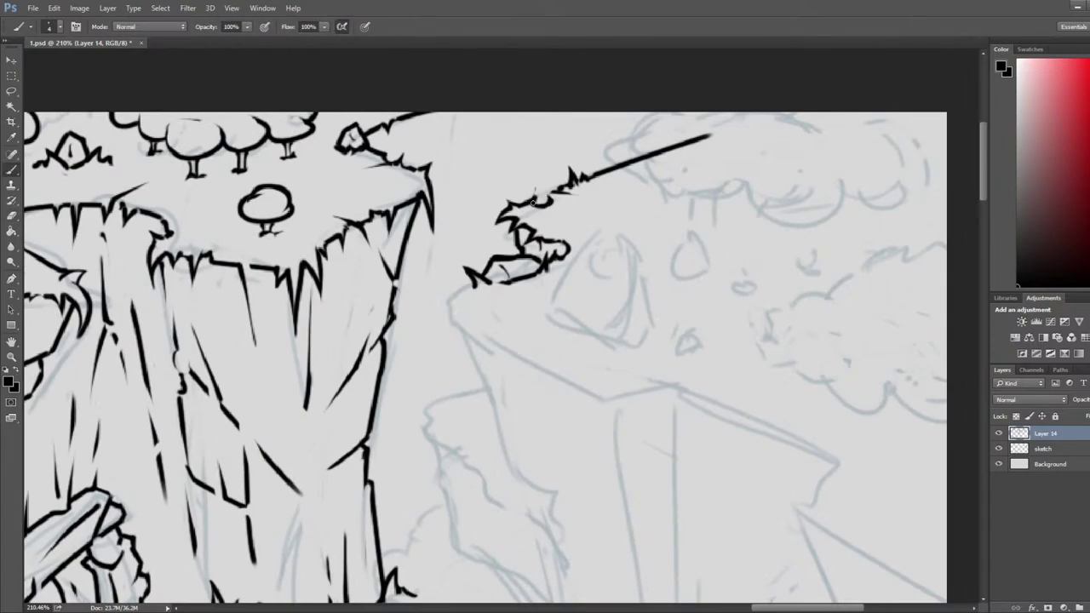
- Reshape the back-edge stone with a taller top, add an inner facet line and clean its outline
click(542, 197)
key(e)
drag(540, 193, 546, 196)
key(b)
key(e)
key(b)
key(e)
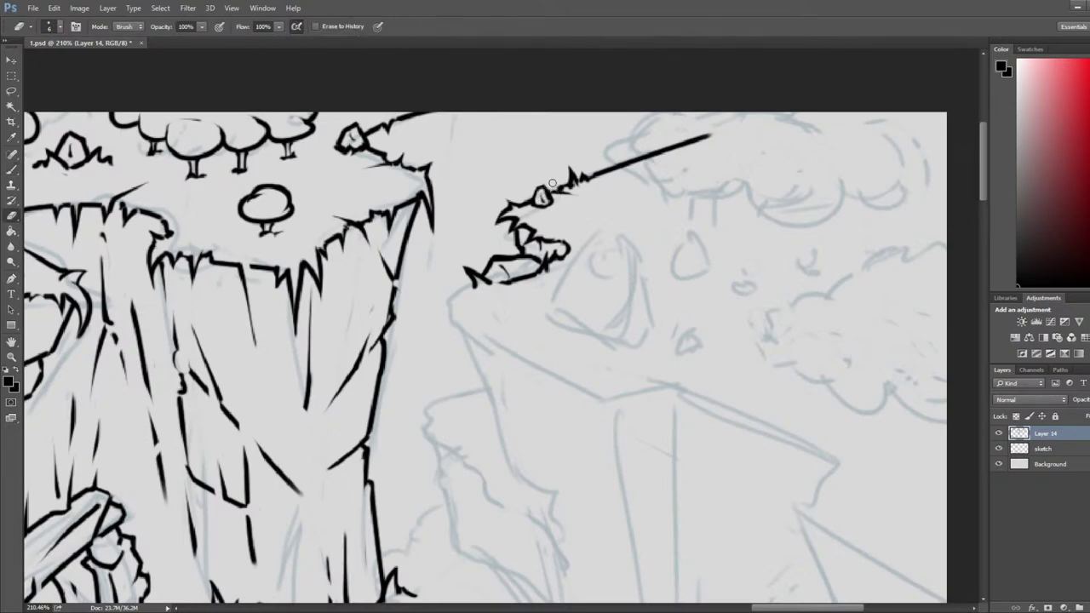
- Ink the jagged grass edge from the flat rock out to the plateau's leftmost tip, sharpening the blades with the Eraser
scroll(545, 173, down, 3)
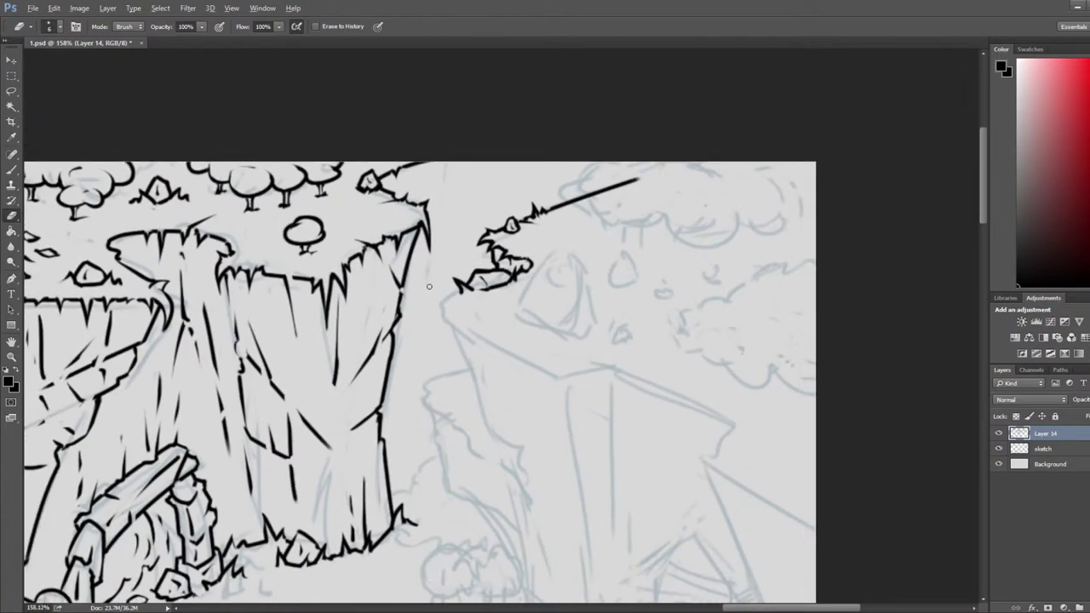
scroll(651, 247, up, 4)
drag(525, 304, 669, 239)
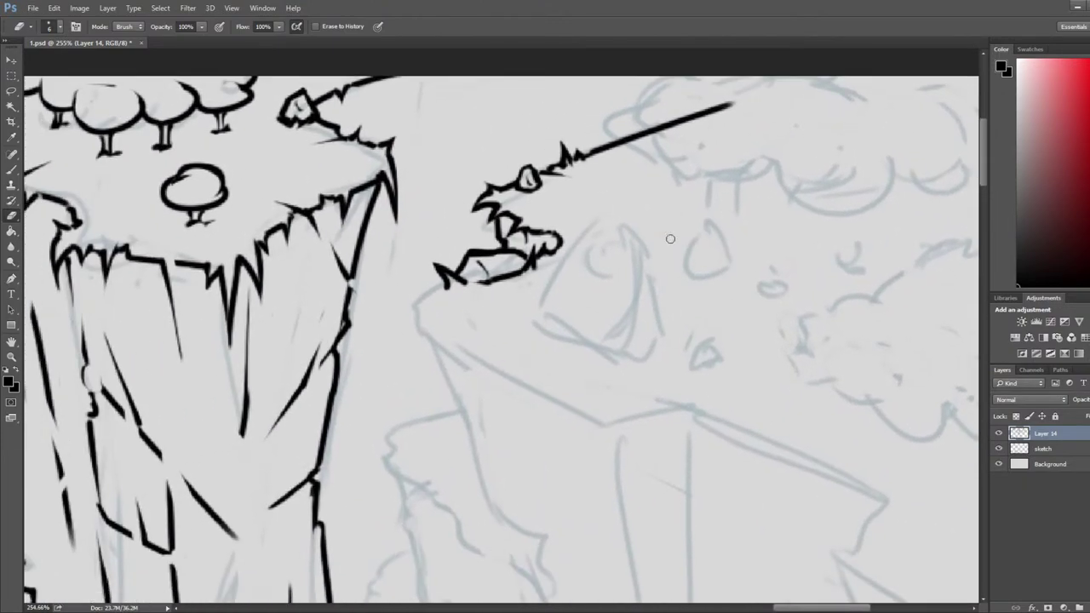
key(b)
key(e)
key(b)
mouse_move(453, 286)
mouse_down()
mouse_move(398, 319)
mouse_move(429, 306)
mouse_move(408, 338)
mouse_move(435, 328)
mouse_move(428, 333)
mouse_move(431, 284)
mouse_up()
key(e)
key(b)
key(e)
key(b)
key(e)
key(b)
key(e)
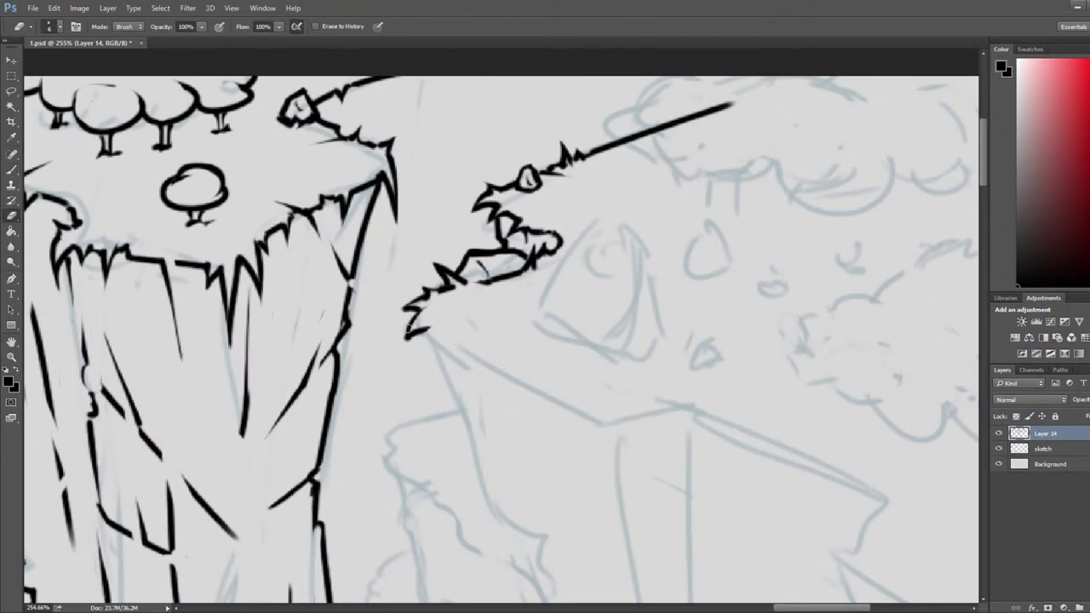
- Continue the jagged grass edge around the leftmost tip and along the start of the plateau's front rim
key(b)
key(e)
mouse_move(432, 329)
mouse_down()
mouse_move(425, 365)
mouse_move(470, 342)
mouse_move(424, 368)
mouse_up()
key(b)
key(e)
drag(469, 336, 490, 361)
key(b)
key(e)
key(b)
- Ink the left slope of the large pointed rock on the plateau
drag(607, 226, 551, 320)
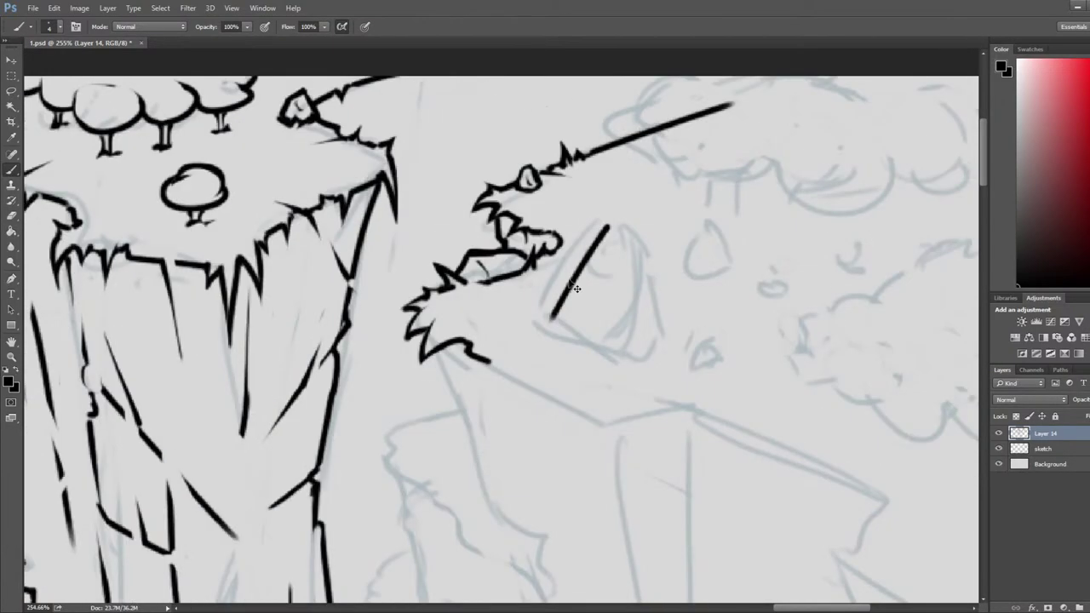
scroll(580, 303, down, 4)
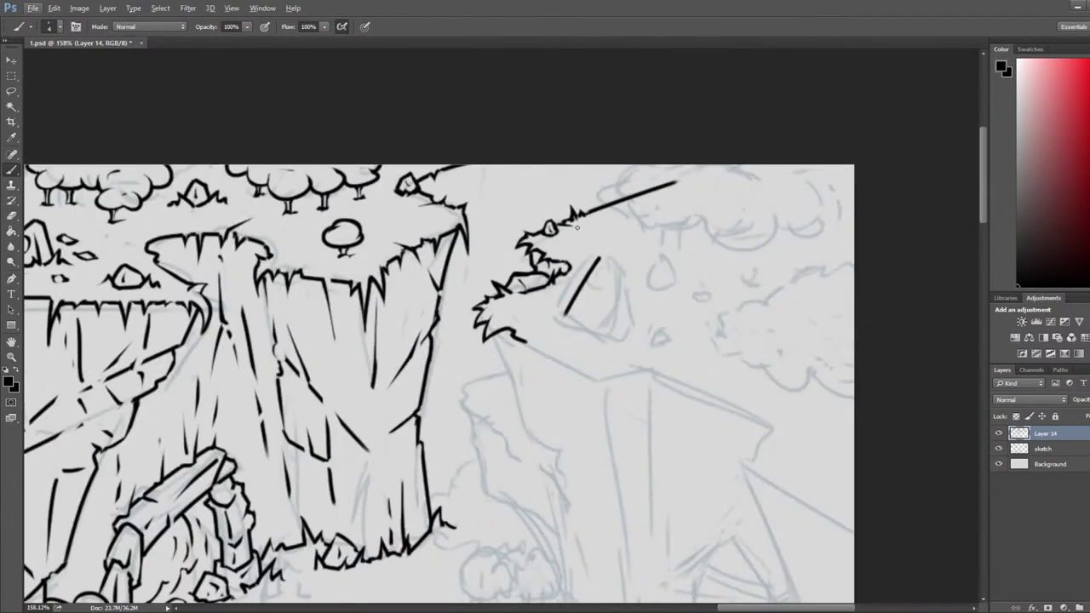
key(e)
- Ink the top and right slope of the large pointed rock, redrawing the slope until it follows the sketch
key(b)
mouse_move(600, 260)
mouse_down()
mouse_move(622, 278)
mouse_move(635, 268)
mouse_move(640, 343)
mouse_up()
key(ctrl+z)
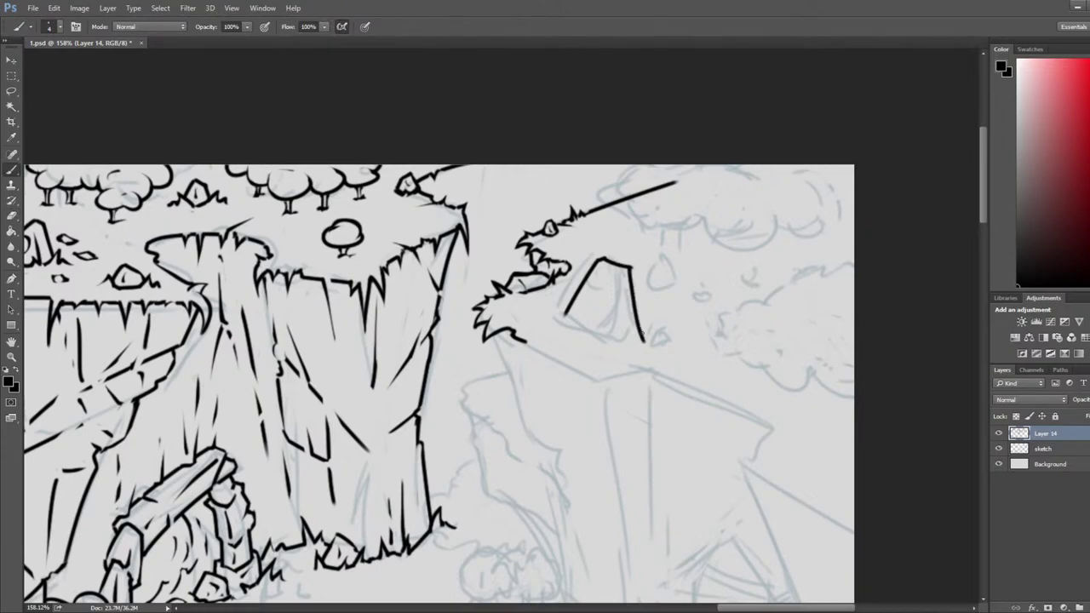
key(ctrl+z)
key(e)
key(b)
drag(633, 269, 640, 345)
key(e)
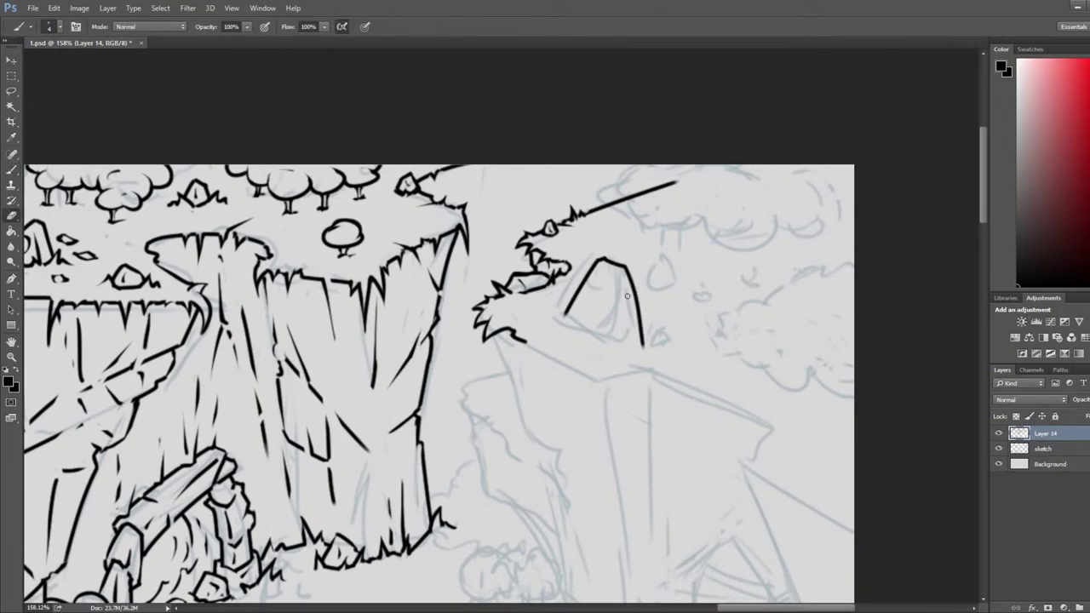
key(ctrl+z)
key(b)
drag(628, 267, 640, 338)
- Ink the pointed rock's inner ridge line and the right part of its base
key(e)
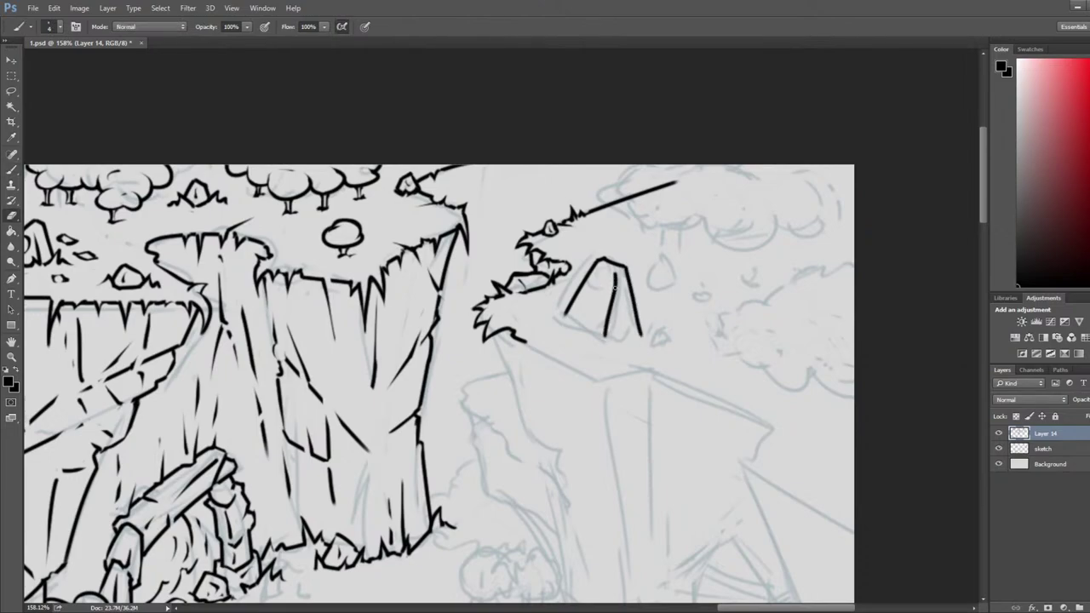
key(b)
mouse_move(612, 268)
mouse_down()
mouse_move(610, 345)
mouse_move(652, 324)
mouse_up()
key(e)
key(b)
- Close the left part of the pointed rock's base, add grass at its left corner and trim the strokes
mouse_move(560, 319)
mouse_down()
mouse_move(607, 340)
mouse_move(565, 323)
mouse_move(561, 307)
mouse_move(561, 325)
mouse_move(559, 312)
mouse_move(559, 324)
mouse_move(549, 320)
mouse_up()
key(e)
key(b)
key(ctrl+z)
key(e)
key(b)
key(e)
key(b)
key(e)
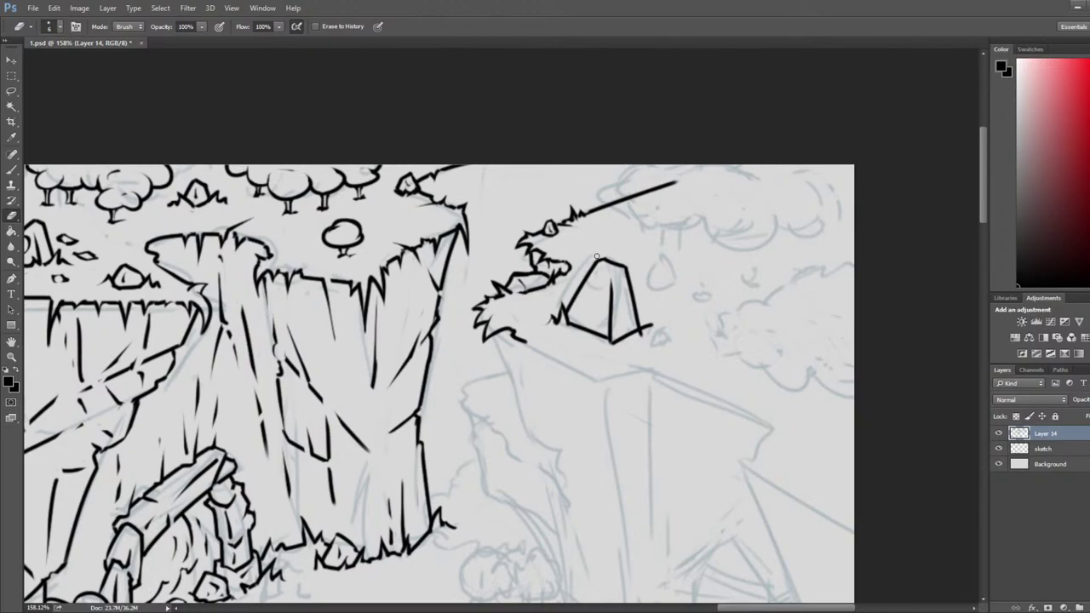
- Ink a short vertical line at the canvas's upper edge, in the gap between the two cliff plateaus
key(b)
key(e)
mouse_move(484, 162)
mouse_down()
mouse_move(483, 201)
mouse_move(484, 180)
mouse_up()
- Ink the leftmost rounded foliage lobes of the upper-right tree clump and erase the cliff-edge line running through them
key(b)
mouse_move(680, 175)
mouse_down()
mouse_move(646, 179)
mouse_move(650, 205)
mouse_move(614, 200)
mouse_move(656, 198)
mouse_move(652, 185)
mouse_move(661, 186)
mouse_move(625, 182)
mouse_move(616, 194)
mouse_move(644, 176)
mouse_move(644, 193)
mouse_move(646, 180)
mouse_move(638, 195)
mouse_move(642, 167)
mouse_up()
key(e)
key(ctrl+z)
key(b)
key(e)
key(ctrl+z)
key(b)
key(e)
key(b)
key(e)
key(b)
key(e)
key(b)
key(e)
key(b)
key(e)
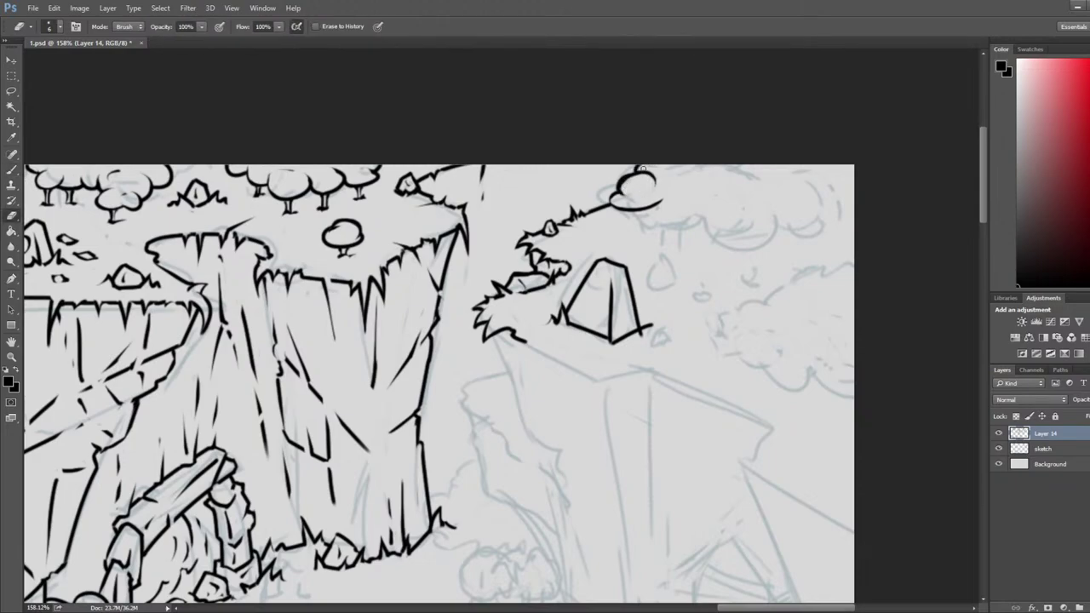
- Ink the next rounded lobe to the right in the upper tree clump, redrawing its first stroke
key(b)
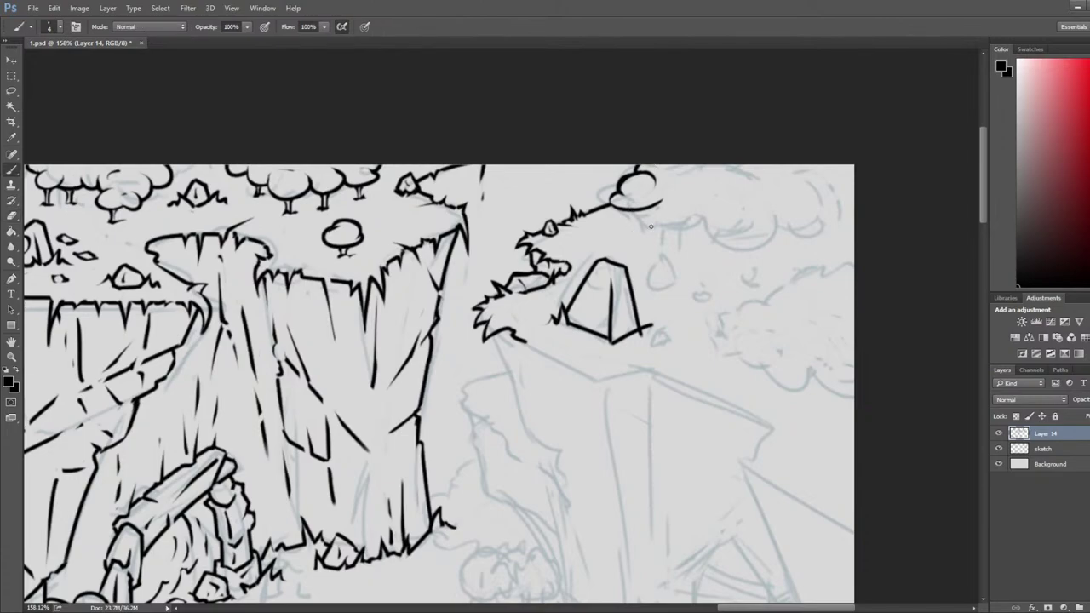
mouse_move(669, 195)
mouse_down()
mouse_move(687, 207)
mouse_move(648, 193)
mouse_move(676, 198)
mouse_up()
key(ctrl+z)
key(e)
key(b)
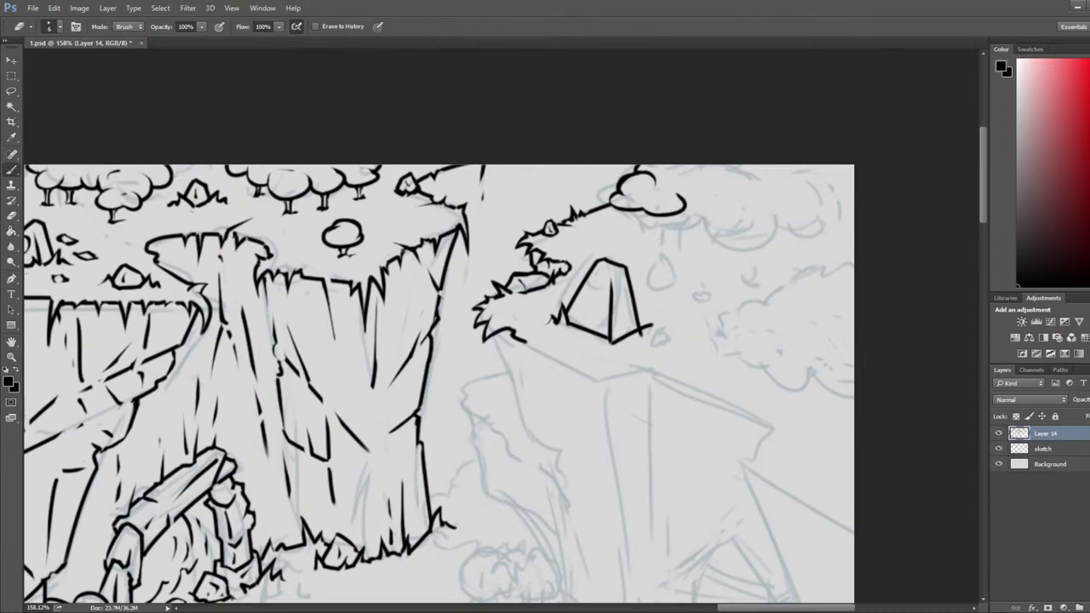
- Extend the upper tree clump's lower outline rightward with a series of rounded lobes, ending in a large one
key(e)
mouse_move(741, 216)
mouse_down()
mouse_move(715, 227)
mouse_move(700, 203)
mouse_move(705, 213)
mouse_move(672, 216)
mouse_move(689, 215)
mouse_up()
key(b)
key(e)
key(b)
key(ctrl+z)
key(e)
key(b)
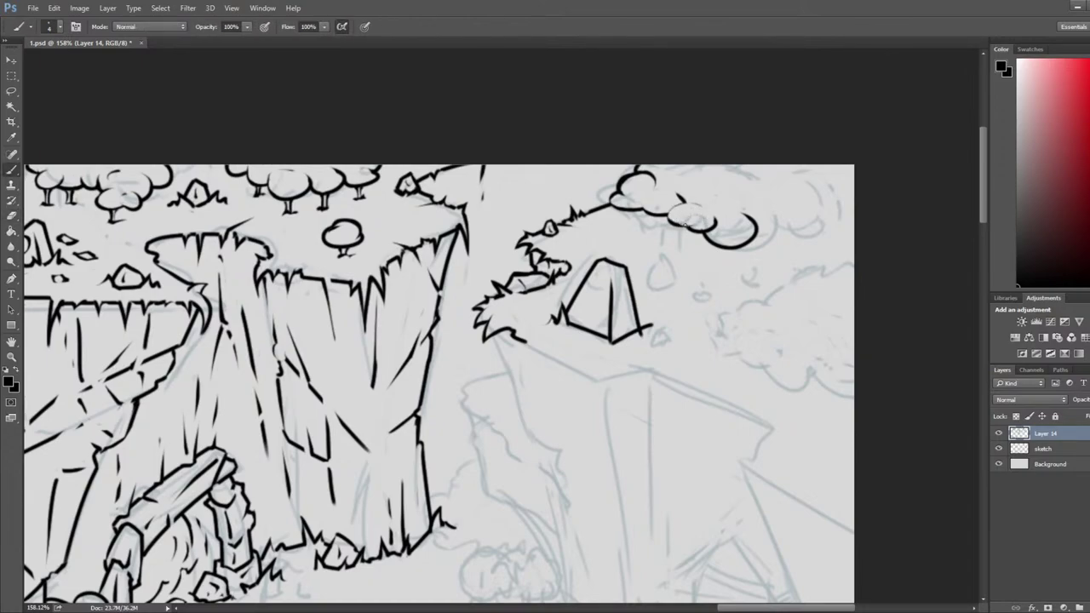
- Rework the lower-left lobes of the upper tree clump into cleaner arcs, erasing overlapping lines and leaving short inner curves
key(e)
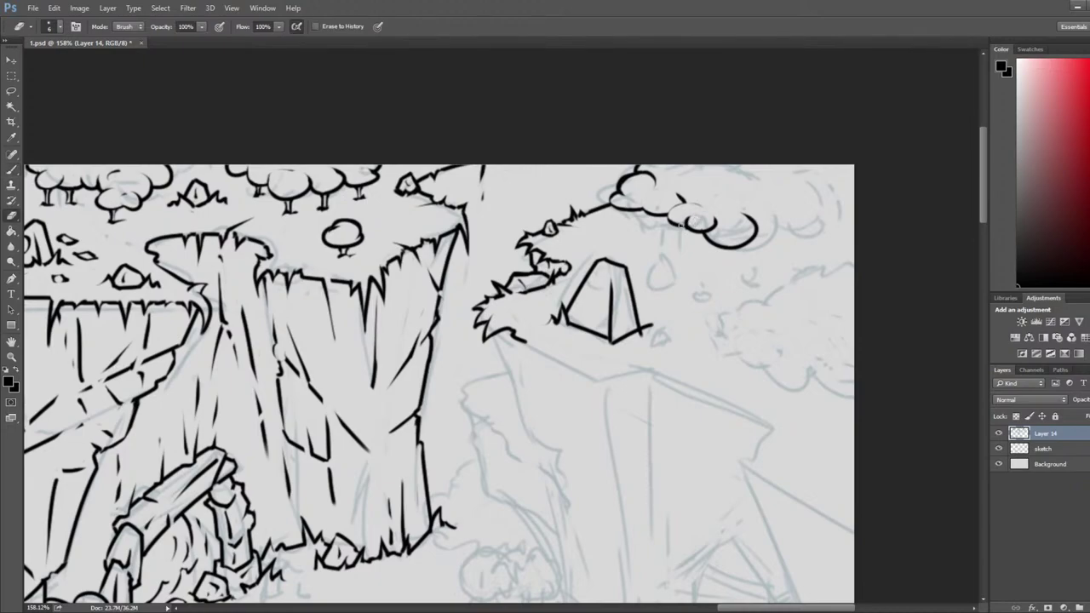
key(b)
key(e)
key(b)
mouse_move(685, 215)
mouse_down()
mouse_move(649, 223)
mouse_move(715, 235)
mouse_move(644, 233)
mouse_move(689, 204)
mouse_move(701, 219)
mouse_up()
key(ctrl+z)
key(e)
key(b)
key(e)
key(b)
key(e)
key(b)
key(e)
key(b)
key(e)
key(b)
key(e)
key(b)
key(e)
drag(685, 216, 671, 200)
key(b)
key(e)
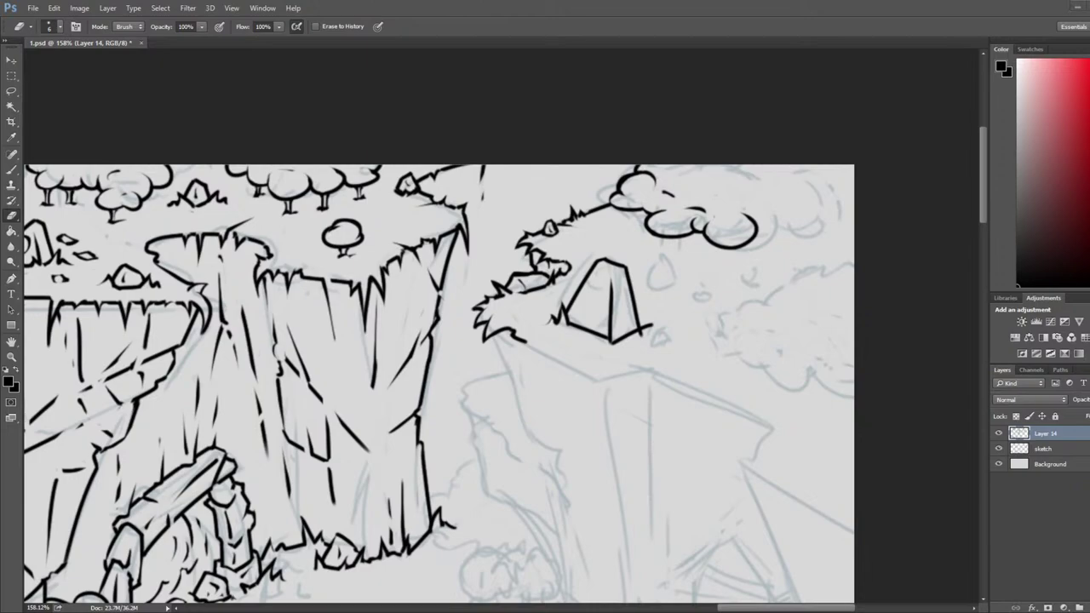
- Refine the short inner foliage curve beside the upper tree clump's leftmost lobe
key(b)
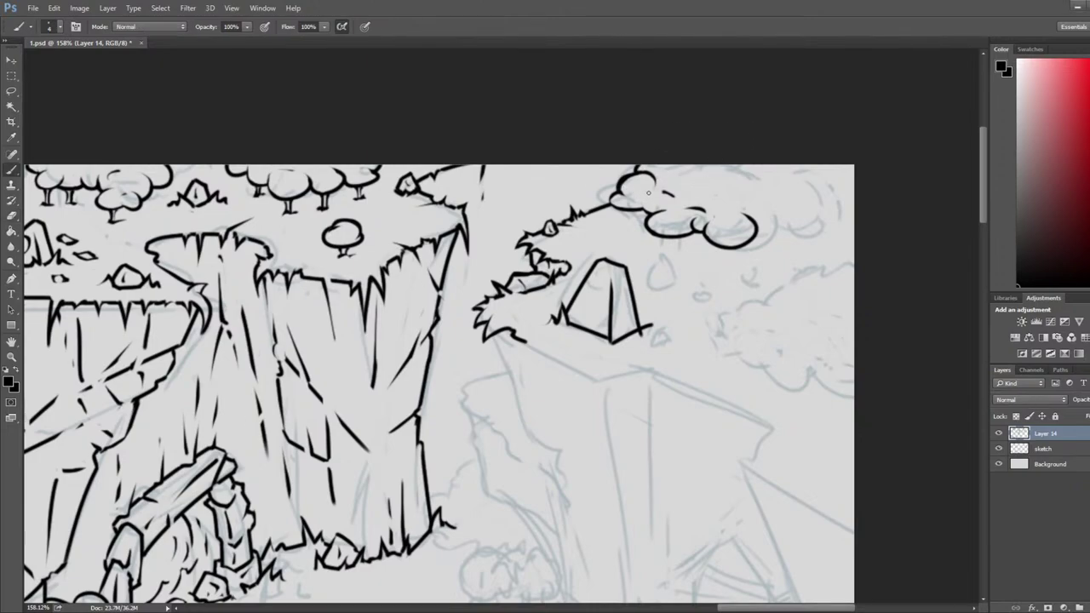
key(e)
drag(663, 192, 674, 197)
key(b)
key(e)
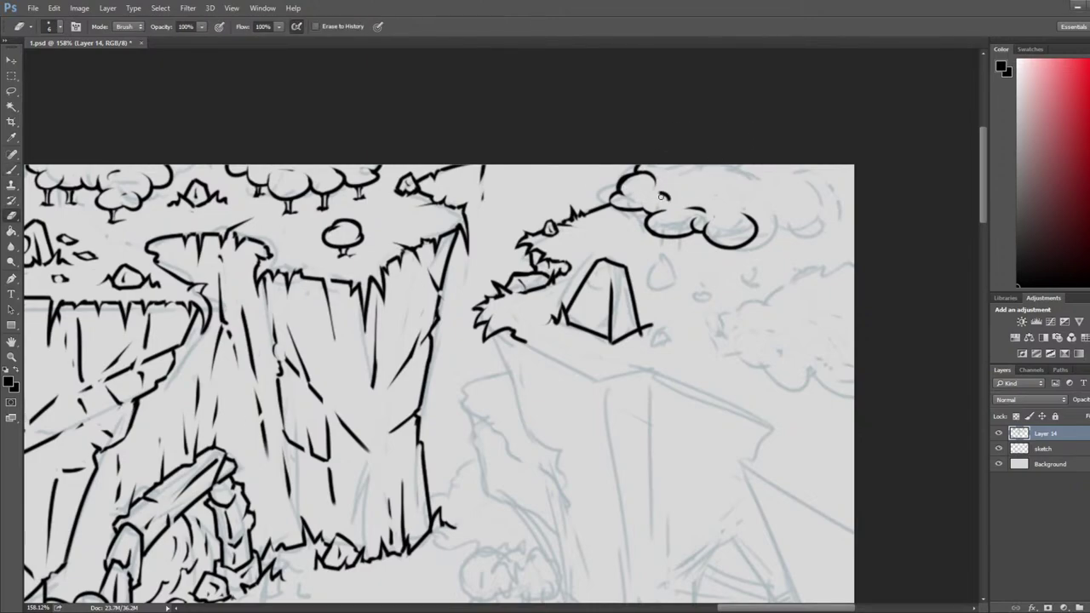
- Ink a wide rounded lobe at the lower right of the upper tree clump and erase its excess lines
key(b)
drag(807, 214, 782, 217)
key(e)
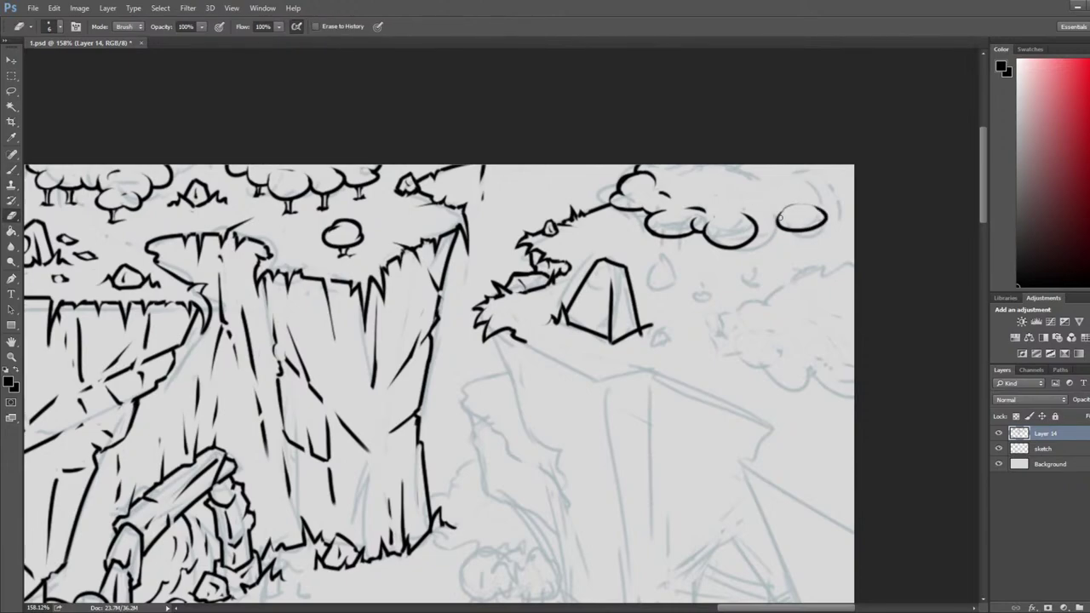
key(b)
mouse_move(785, 213)
mouse_down()
mouse_move(782, 227)
mouse_move(767, 219)
mouse_move(773, 228)
mouse_move(790, 220)
mouse_move(765, 232)
mouse_move(782, 219)
mouse_up()
key(e)
key(b)
key(e)
key(b)
key(e)
- Carry the upper tree clump's outline to the canvas's right edge and clean up the joining strokes
key(b)
mouse_move(854, 179)
mouse_down()
mouse_move(854, 201)
mouse_move(825, 189)
mouse_move(832, 197)
mouse_move(852, 180)
mouse_move(796, 195)
mouse_move(827, 204)
mouse_up()
key(ctrl+z)
key(e)
key(b)
key(e)
key(b)
key(e)
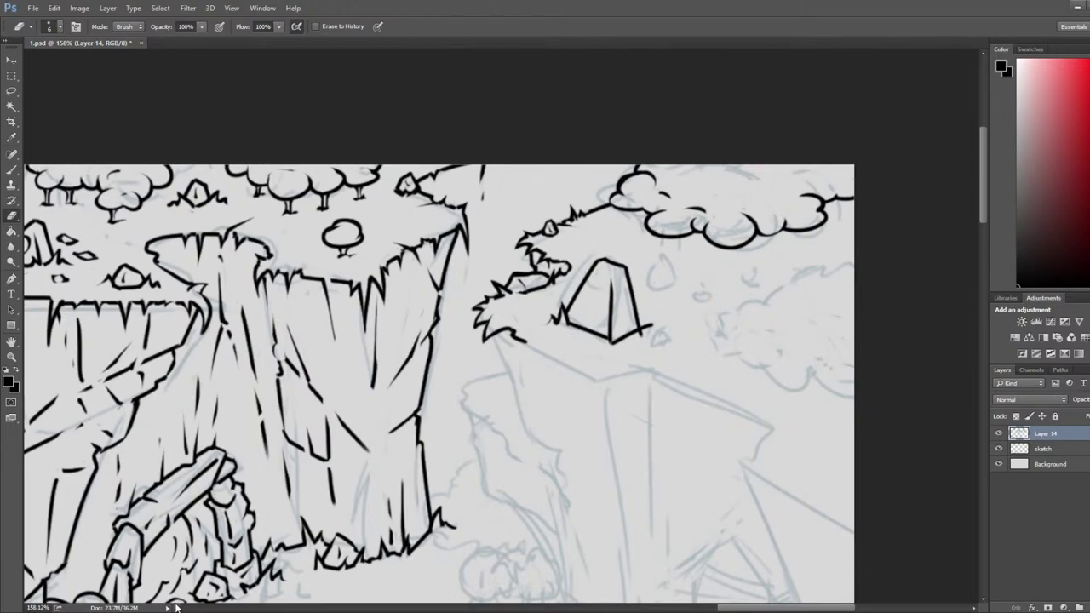
- Ink a carved oval on the left face of the large pointed rock
key(b)
mouse_move(596, 280)
mouse_down()
mouse_move(582, 307)
mouse_move(592, 314)
mouse_up()
key(e)
key(b)
key(e)
key(b)
key(e)
- Ink small rune-like marks below the oval on the pointed rock's left face and tidy them with the eraser
key(b)
mouse_move(592, 318)
mouse_down()
mouse_move(604, 315)
mouse_move(602, 327)
mouse_move(583, 310)
mouse_move(601, 327)
mouse_move(595, 317)
mouse_up()
key(e)
key(b)
key(e)
key(b)
key(e)
key(b)
key(e)
key(b)
key(e)
key(b)
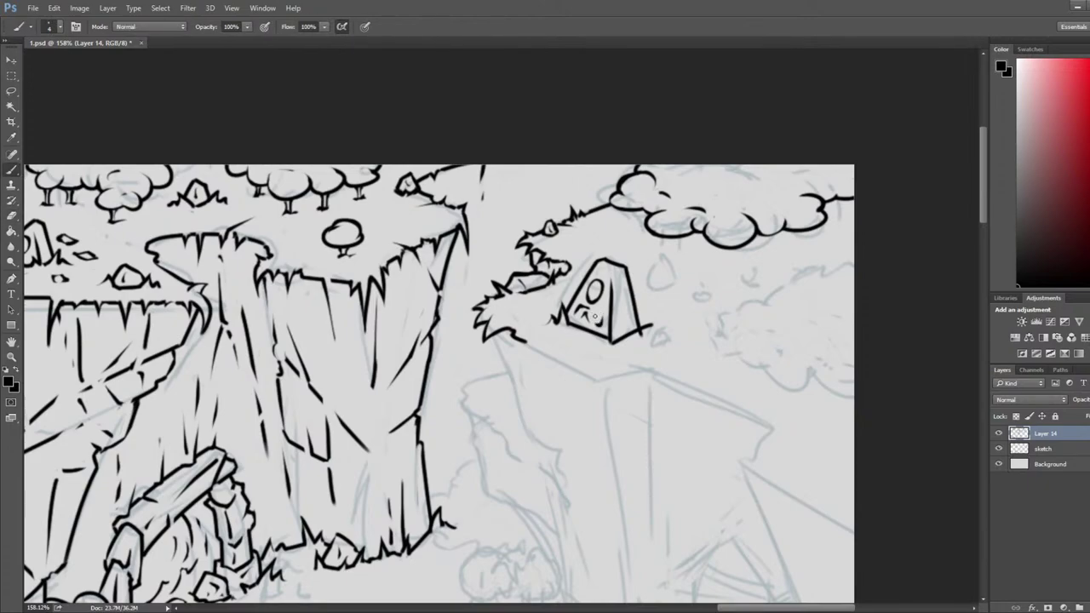
key(e)
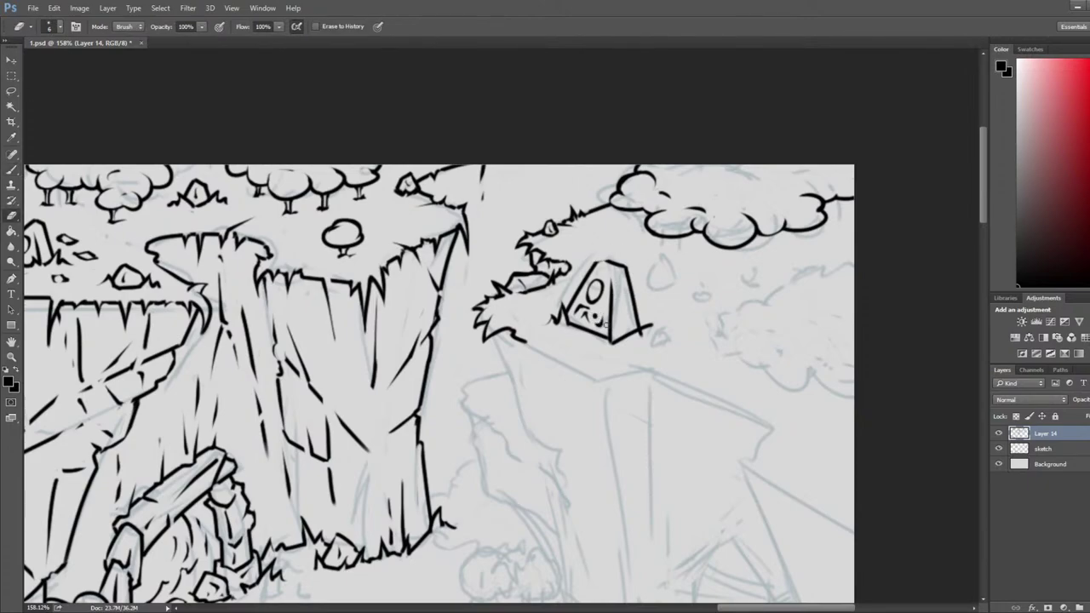
- Erase the pointed rock's front base corner and ink grass blades and a small round stone in its place
mouse_move(608, 317)
mouse_down()
mouse_move(606, 338)
mouse_move(616, 334)
mouse_up()
key(b)
key(e)
click(606, 336)
key(b)
key(e)
key(b)
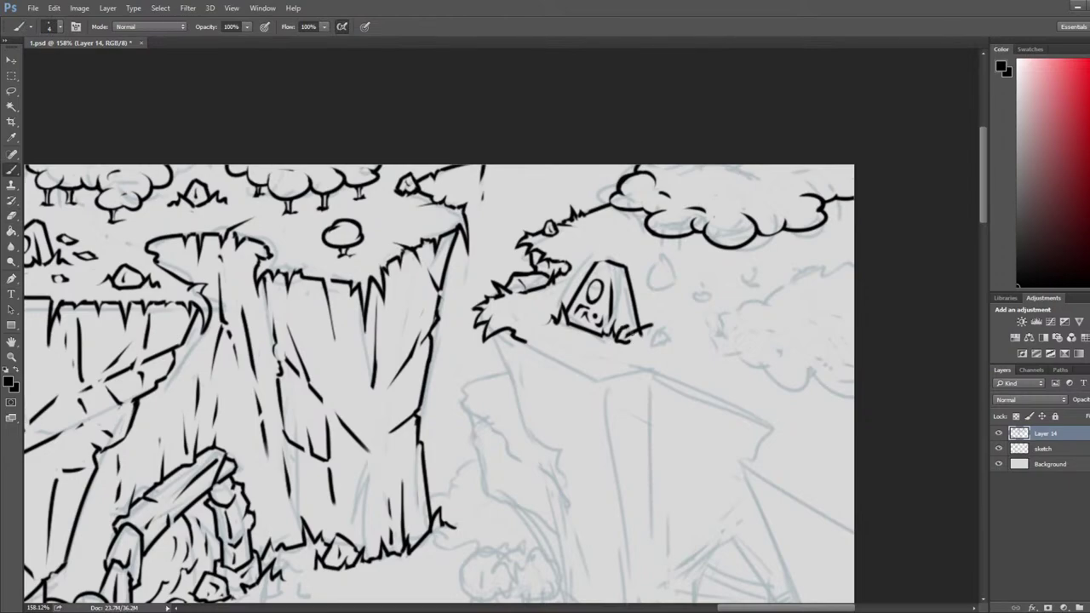
key(e)
key(b)
key(e)
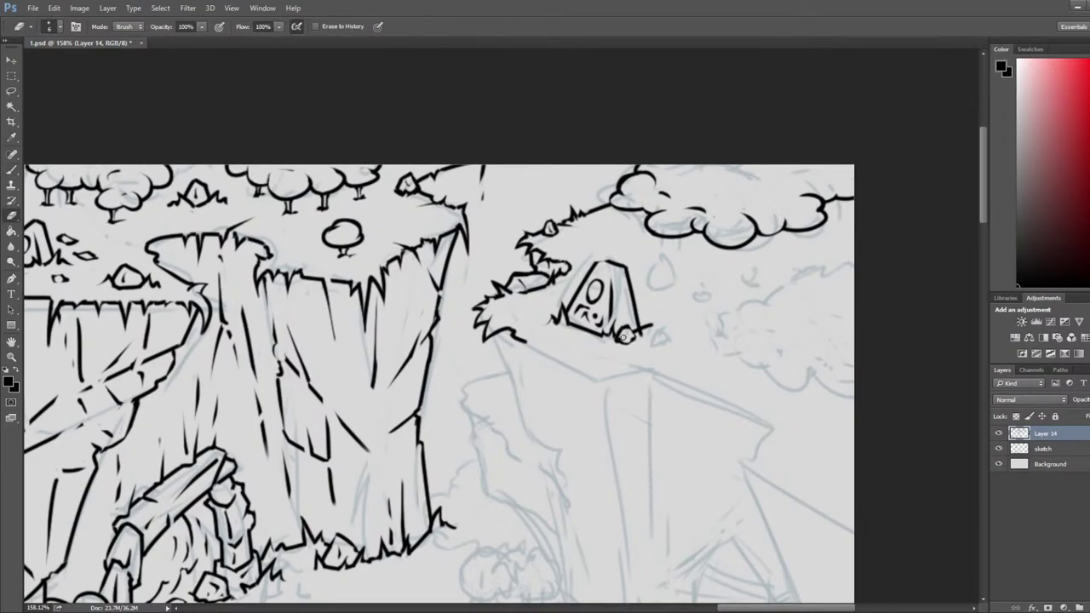
key(b)
key(e)
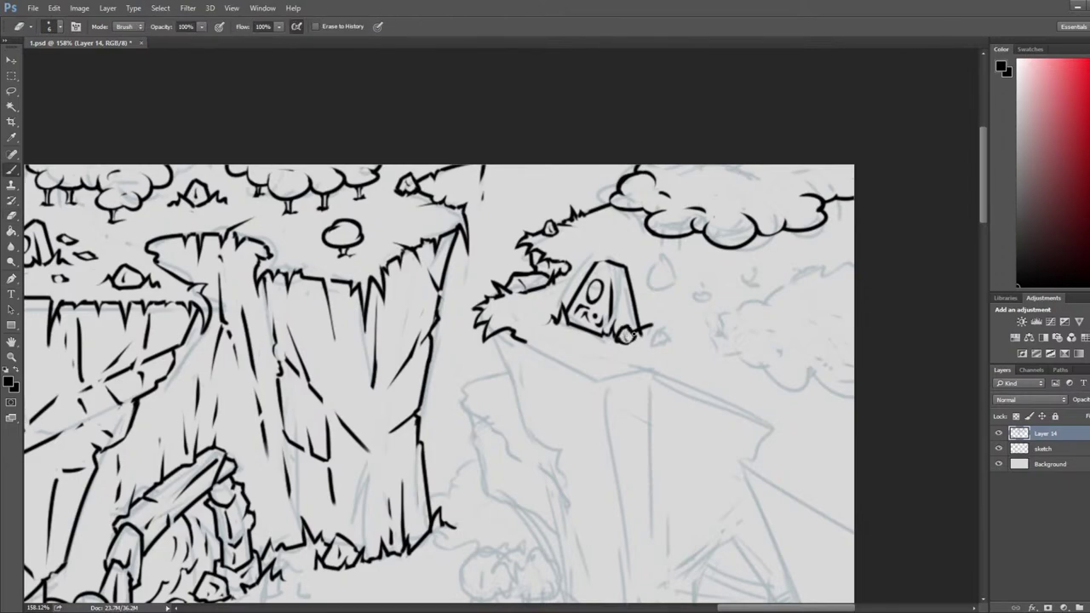
- Erase the overshooting base line at the pointed rock's right corner and ink a grass tuft there
key(b)
key(e)
drag(637, 334, 650, 320)
key(b)
key(e)
key(b)
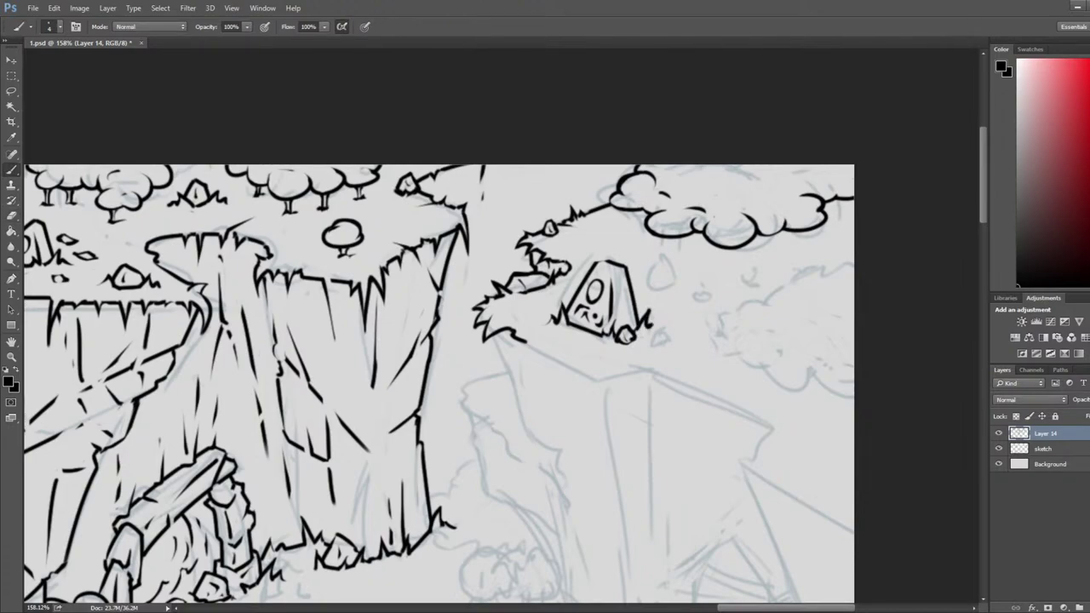
- Refine the pointed rock's top edge and add short detail strokes beneath it
key(e)
key(b)
key(e)
key(b)
key(e)
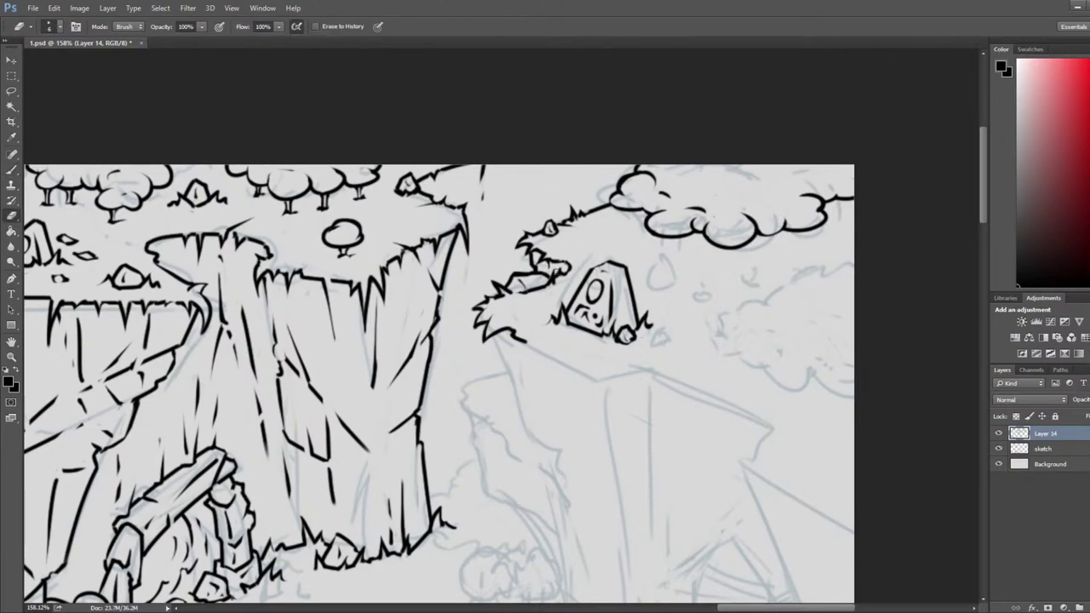
key(b)
key(e)
- Ink short curved foliage strokes in the upper part of the tree clump, near the canvas's upper edge
mouse_move(682, 160)
mouse_down()
mouse_move(606, 200)
mouse_move(684, 221)
mouse_up()
key(b)
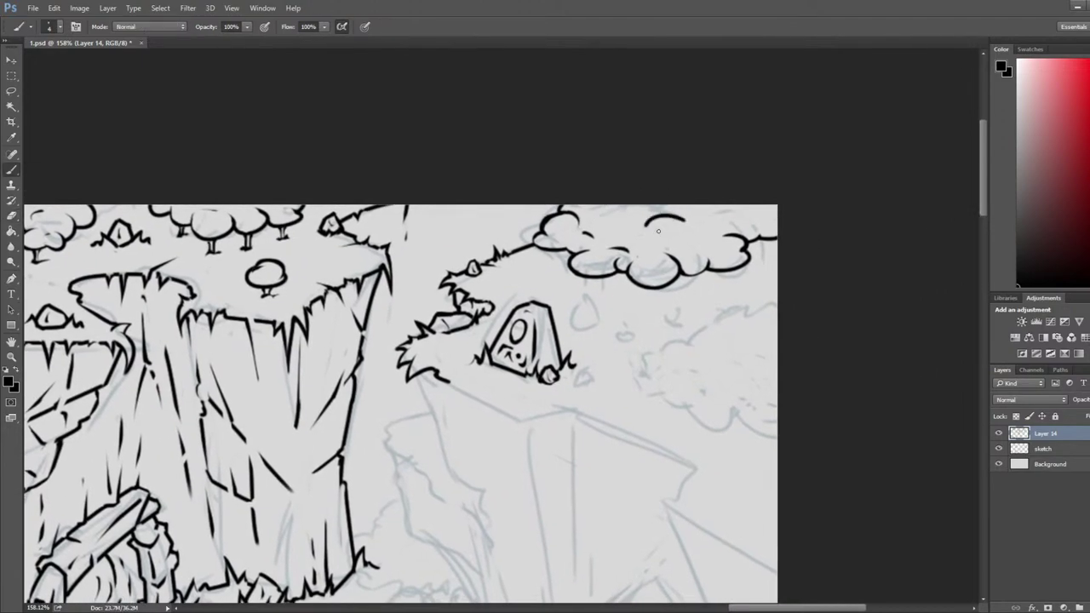
key(e)
key(b)
key(e)
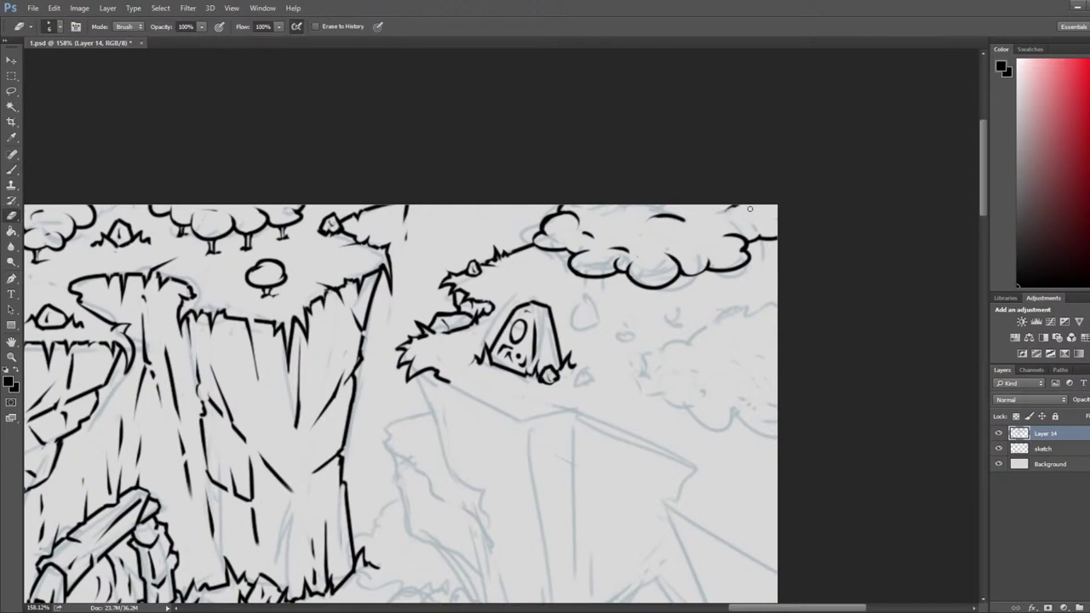
- Extend the grass tuft at the pointed rock's right corner with a small extra stroke
scroll(742, 211, down, 5)
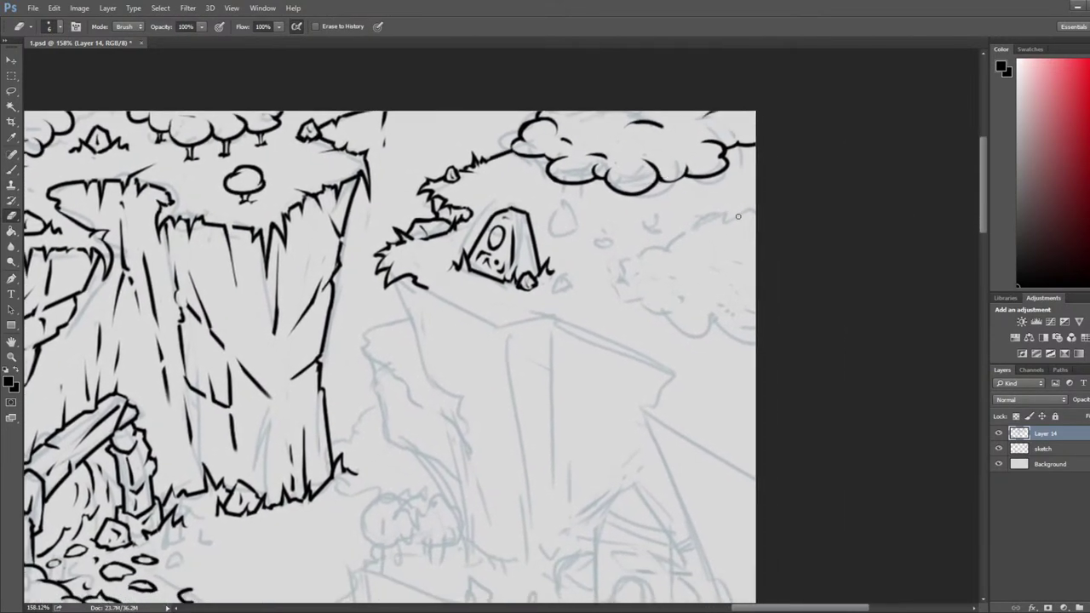
key(b)
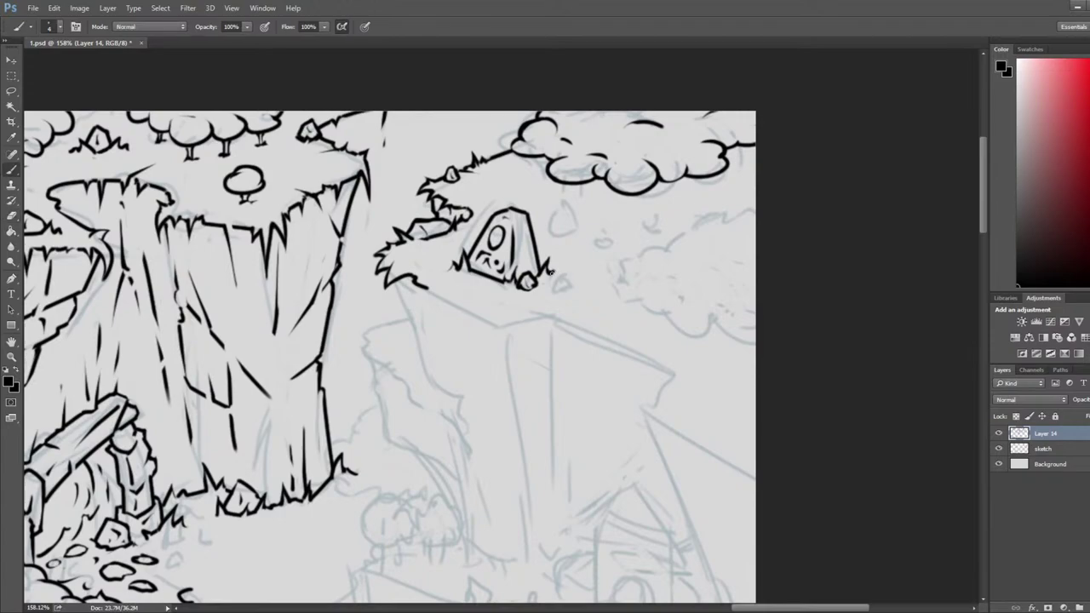
key(e)
drag(553, 272, 561, 274)
- Ink the first upper lobes of the lower tree clump at the canvas's right edge, undoing and redrawing a stroke
key(b)
drag(754, 242, 755, 204)
key(e)
key(b)
mouse_move(691, 230)
mouse_down()
mouse_move(722, 227)
mouse_move(678, 240)
mouse_move(750, 233)
mouse_move(727, 209)
mouse_move(701, 239)
mouse_up()
key(e)
key(b)
key(e)
key(b)
key(ctrl+z)
key(e)
key(b)
- Ink the scalloped upper outline of the lower tree clump from its tip to the canvas edge, cleaning up stray stroke ends
mouse_move(689, 229)
mouse_down()
mouse_move(668, 247)
mouse_move(691, 233)
mouse_move(675, 244)
mouse_move(682, 253)
mouse_move(668, 248)
mouse_move(649, 268)
mouse_move(646, 258)
mouse_move(743, 252)
mouse_move(751, 216)
mouse_move(742, 227)
mouse_move(768, 220)
mouse_move(767, 208)
mouse_move(741, 211)
mouse_move(771, 205)
mouse_up()
key(e)
key(b)
key(e)
key(b)
key(e)
key(b)
key(e)
key(b)
key(e)
key(b)
key(e)
key(ctrl+z)
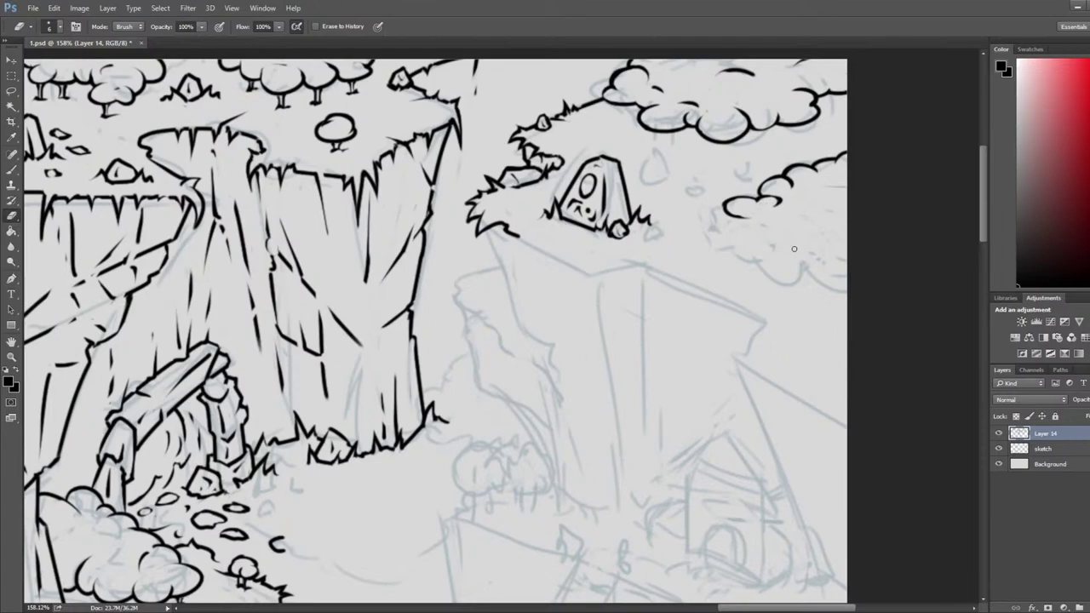
- Ink the rounded bottom lobe of the lower tree clump where it meets the canvas edge
key(b)
mouse_move(849, 258)
mouse_down()
mouse_move(845, 289)
mouse_move(823, 269)
mouse_move(843, 262)
mouse_move(831, 272)
mouse_move(802, 264)
mouse_move(825, 266)
mouse_move(824, 277)
mouse_up()
key(e)
key(b)
key(e)
key(b)
key(e)
- Flip the canvas horizontally and clean up the overlapping strokes between the lower tree clump's upper lobes
scroll(755, 259, down, 9)
key(ctrl+shift+h)
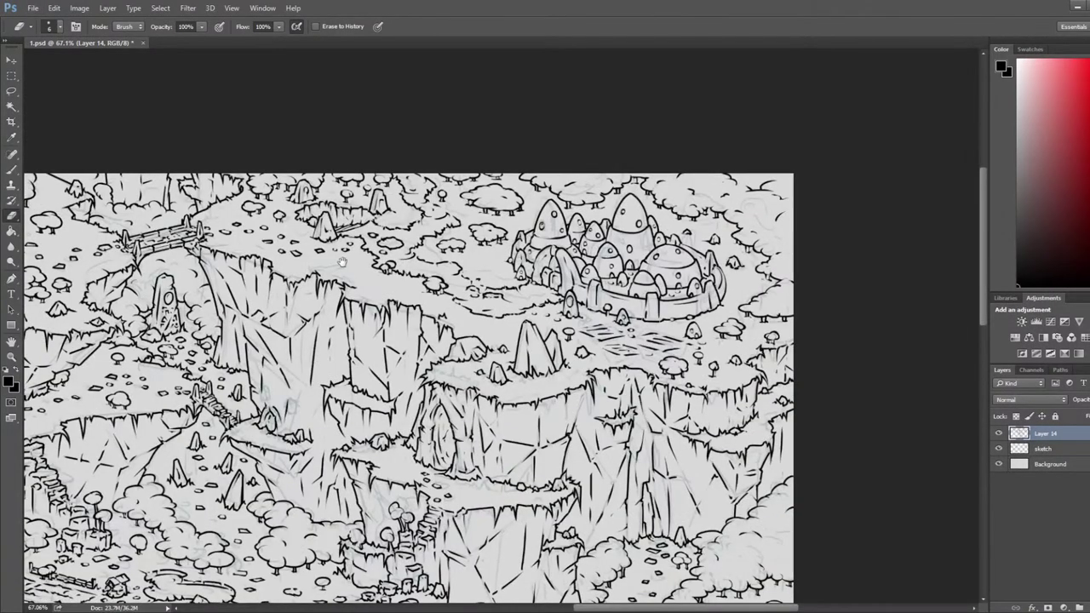
drag(343, 262, 935, 205)
mouse_move(367, 222)
mouse_down()
mouse_move(505, 220)
mouse_move(778, 188)
mouse_up()
drag(406, 193, 451, 263)
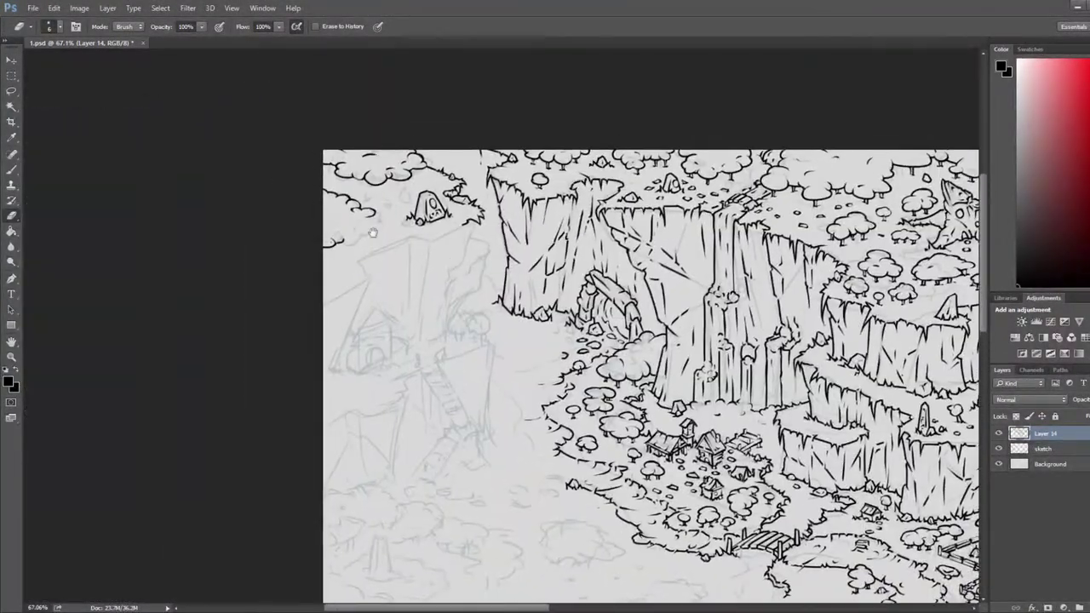
scroll(372, 233, up, 5)
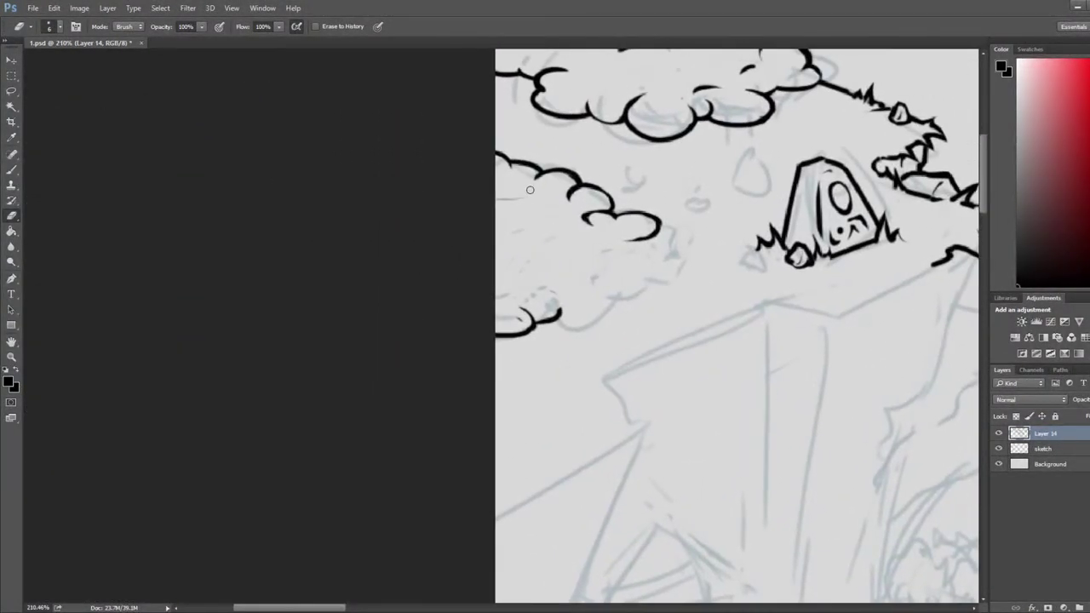
key(b)
mouse_move(584, 190)
mouse_down()
mouse_move(552, 203)
mouse_move(574, 199)
mouse_up()
key(e)
key(b)
key(e)
mouse_move(569, 228)
mouse_down()
mouse_move(600, 211)
mouse_move(572, 230)
mouse_up()
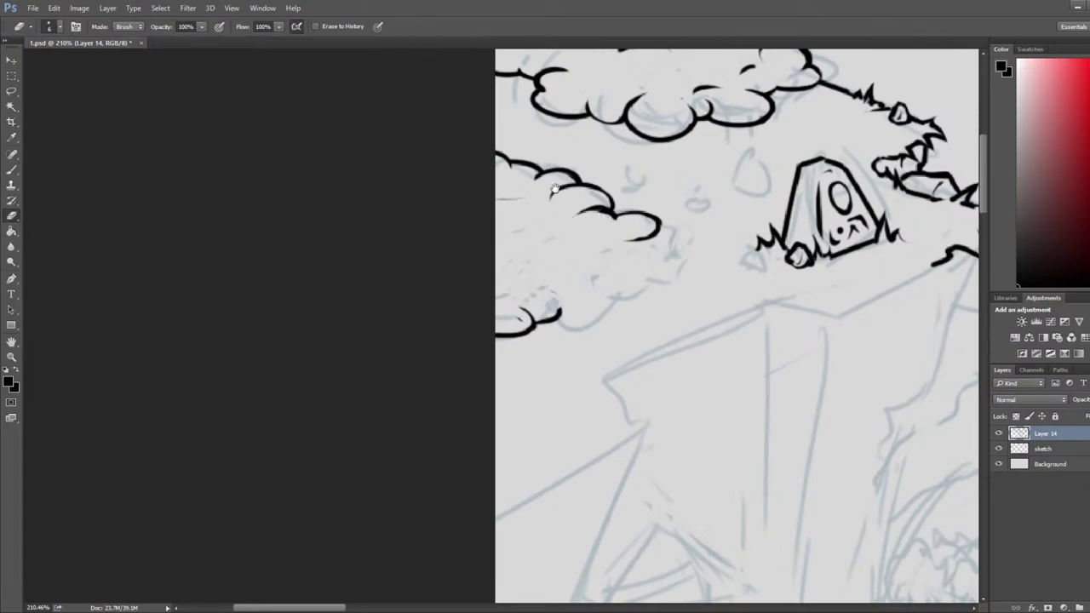
- Extend the lobe joint on the lower tree clump's upper outline with a short inward curve near the canvas edge
mouse_move(554, 189)
mouse_down()
mouse_move(664, 215)
mouse_move(650, 203)
mouse_move(626, 212)
mouse_move(648, 212)
mouse_up()
key(b)
key(e)
key(b)
key(e)
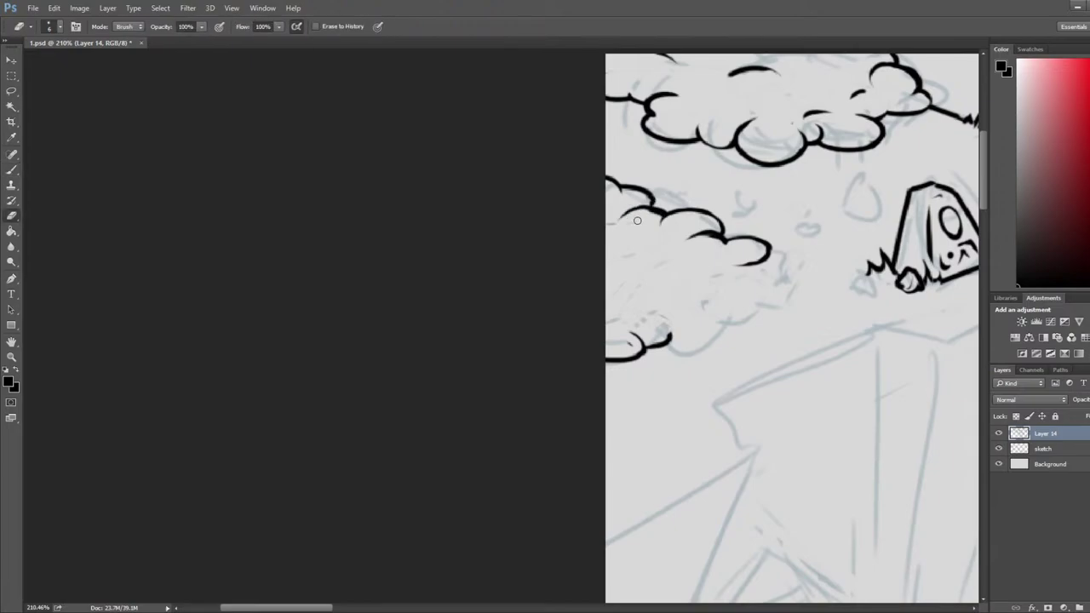
- Ink the rounded lobe at the lower tree clump's tip, undoing and redrawing misplaced strokes
drag(707, 236, 708, 189)
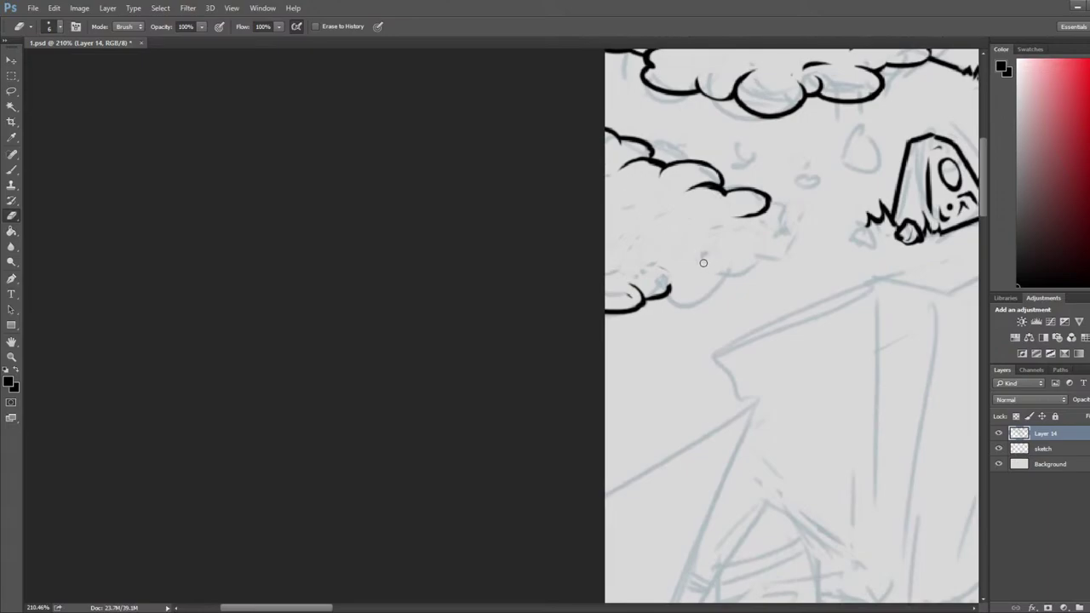
key(b)
mouse_move(721, 242)
mouse_down()
mouse_move(666, 245)
mouse_move(701, 231)
mouse_up()
key(ctrl+z)
key(e)
key(b)
key(e)
key(b)
mouse_move(772, 225)
mouse_down()
mouse_move(744, 239)
mouse_move(760, 219)
mouse_move(723, 232)
mouse_move(745, 227)
mouse_move(744, 239)
mouse_move(734, 227)
mouse_move(776, 230)
mouse_move(762, 222)
mouse_move(765, 233)
mouse_move(777, 229)
mouse_move(747, 234)
mouse_move(775, 223)
mouse_move(777, 234)
mouse_move(729, 215)
mouse_move(752, 219)
mouse_move(741, 228)
mouse_move(757, 223)
mouse_move(732, 227)
mouse_move(776, 222)
mouse_move(733, 218)
mouse_move(777, 220)
mouse_up()
key(e)
key(ctrl+z)
key(b)
key(e)
key(b)
- Ink the small scalloped lobes along the tree clump's underside, running inward from the tip lobe, and trim their ends
key(b)
key(e)
key(b)
key(e)
key(b)
key(e)
key(b)
key(e)
key(b)
key(e)
key(b)
key(e)
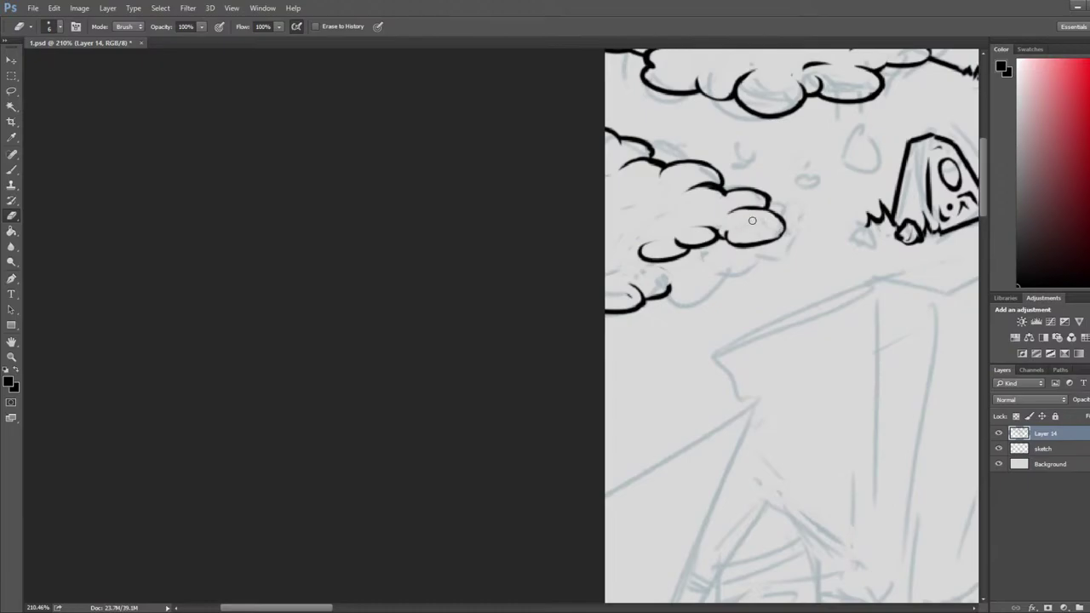
- Restore the canvas's unflipped orientation and ink a small grass-tufted rock beside the pointed rock on the plateau
scroll(752, 221, down, 6)
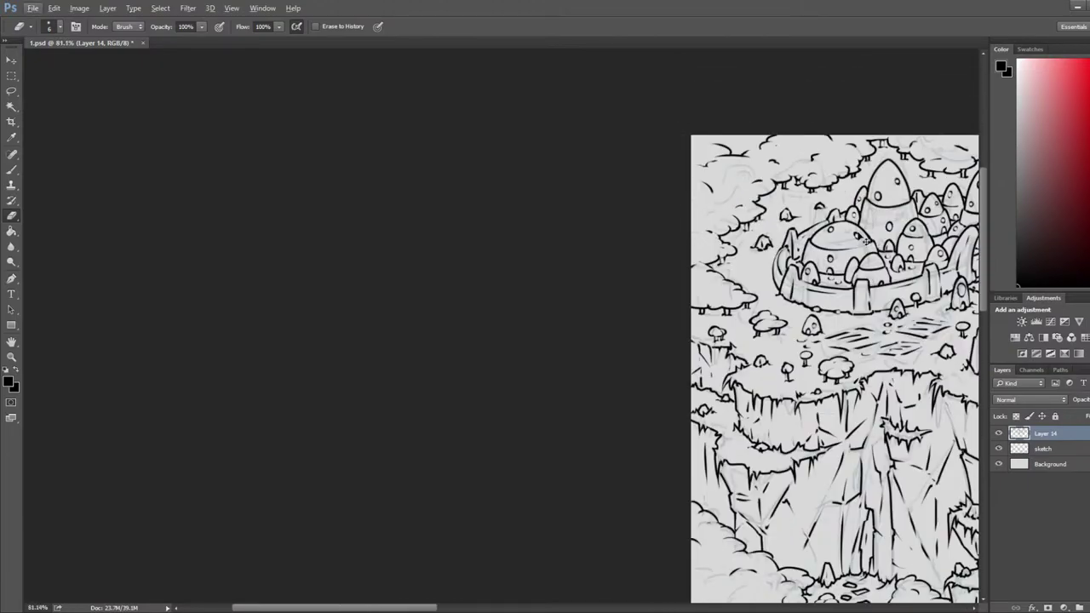
drag(812, 250, 263, 215)
drag(812, 526, 330, 538)
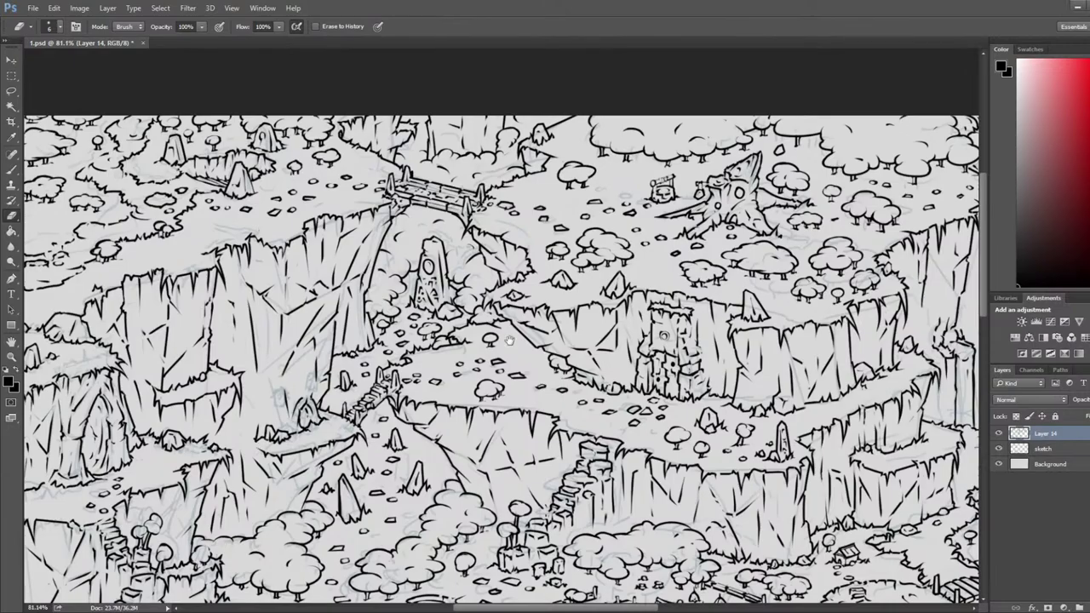
drag(543, 328, 192, 232)
drag(858, 268, 436, 350)
scroll(545, 242, up, 4)
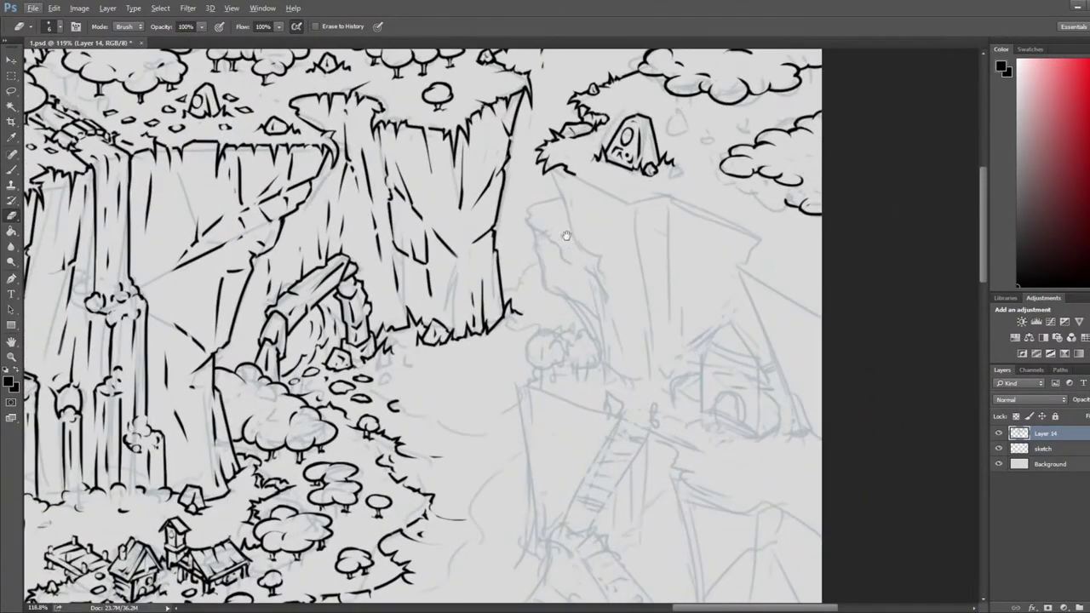
drag(566, 236, 430, 295)
key(b)
mouse_move(535, 181)
mouse_down()
mouse_move(562, 199)
mouse_move(550, 187)
mouse_move(564, 197)
mouse_move(569, 185)
mouse_move(531, 194)
mouse_up()
key(e)
key(b)
key(e)
key(b)
key(e)
key(b)
key(e)
key(b)
key(e)
key(b)
key(e)
key(b)
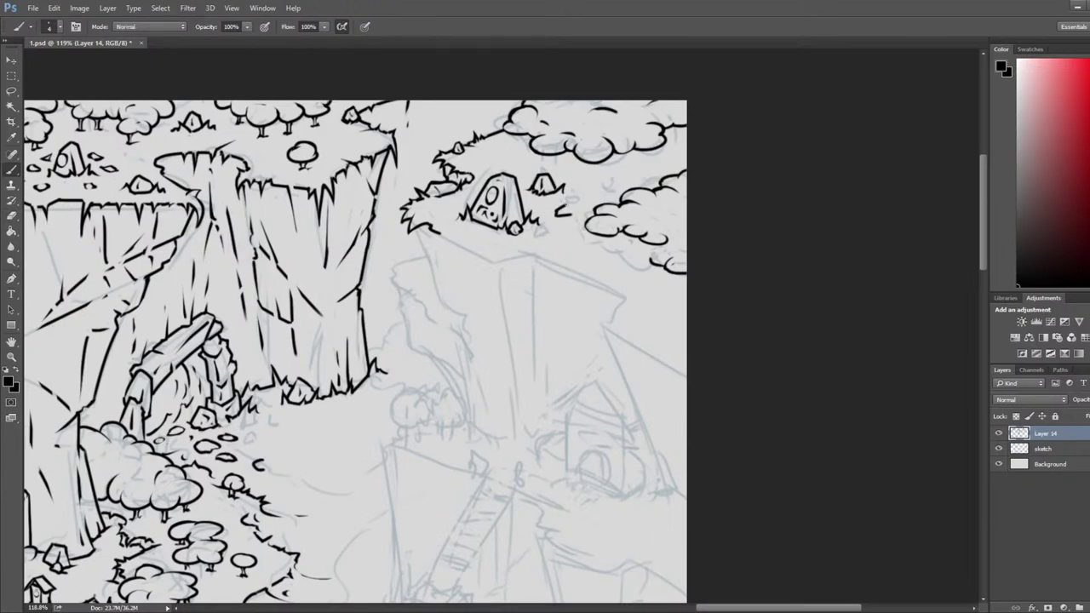
- Ink two small flat stones between the grass-tufted rock and the lower tree clump, erasing and redrawing their outlines
key(e)
drag(579, 207, 562, 217)
key(b)
key(e)
key(b)
key(e)
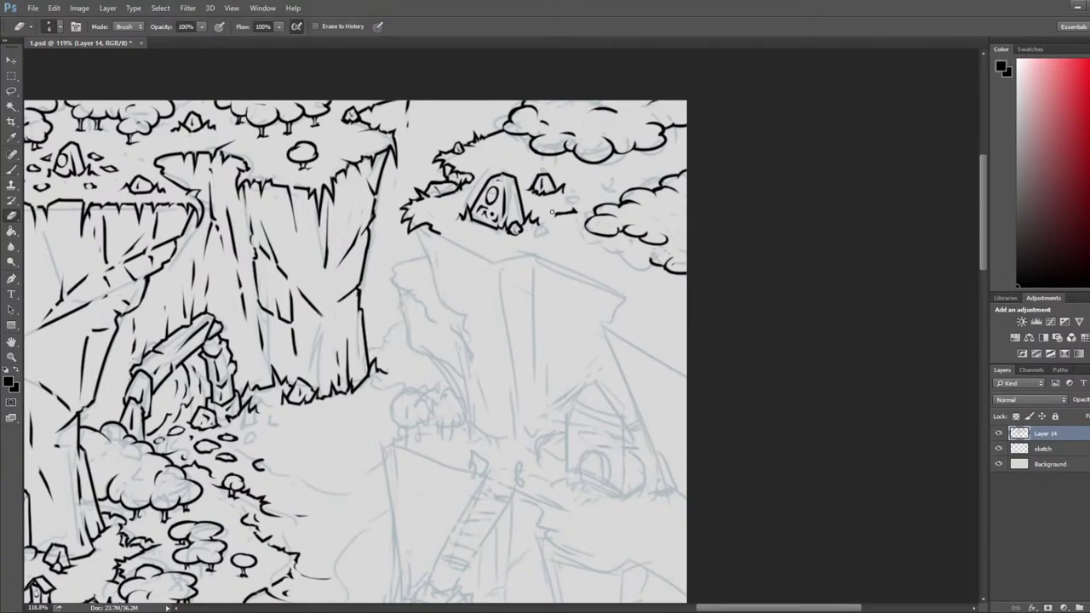
key(b)
key(e)
key(b)
key(e)
key(b)
drag(560, 211, 570, 211)
key(e)
key(b)
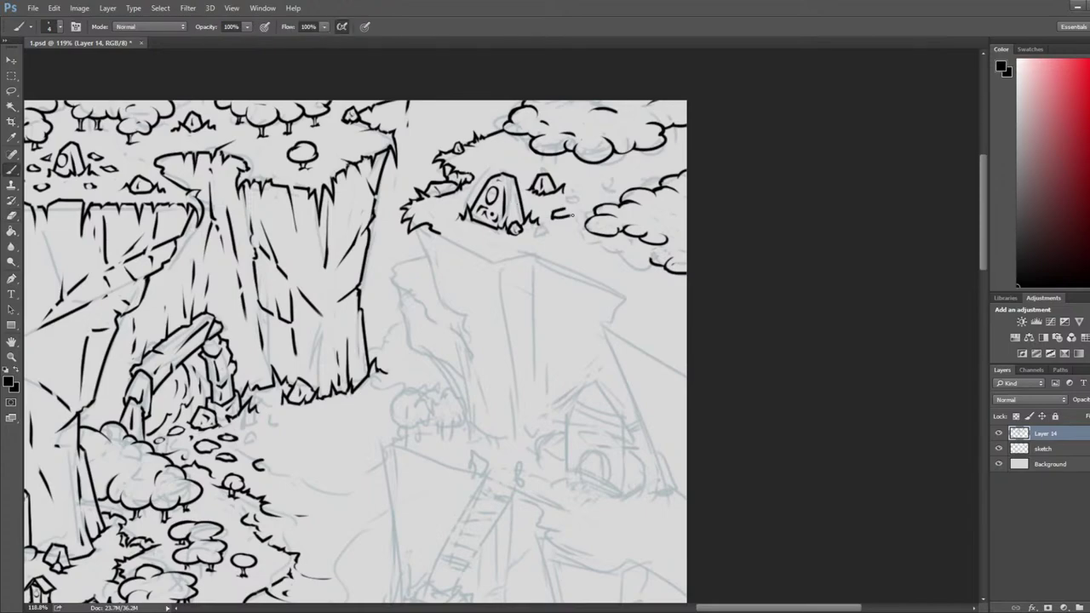
key(e)
key(b)
key(e)
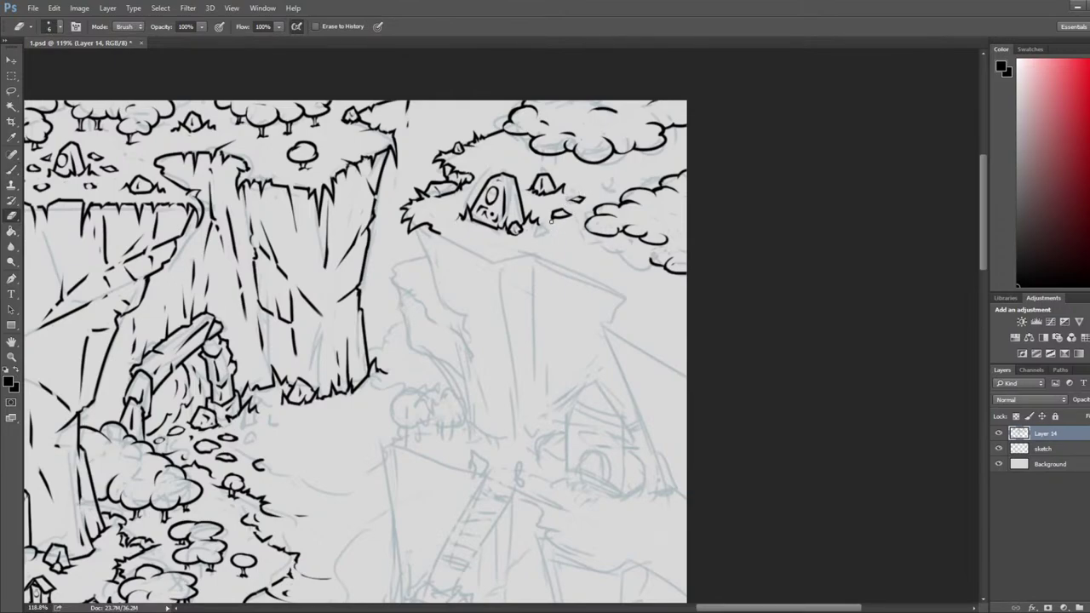
- Ink a row of small flat stones between the upper and lower tree clumps, reaching toward the canvas edge
key(b)
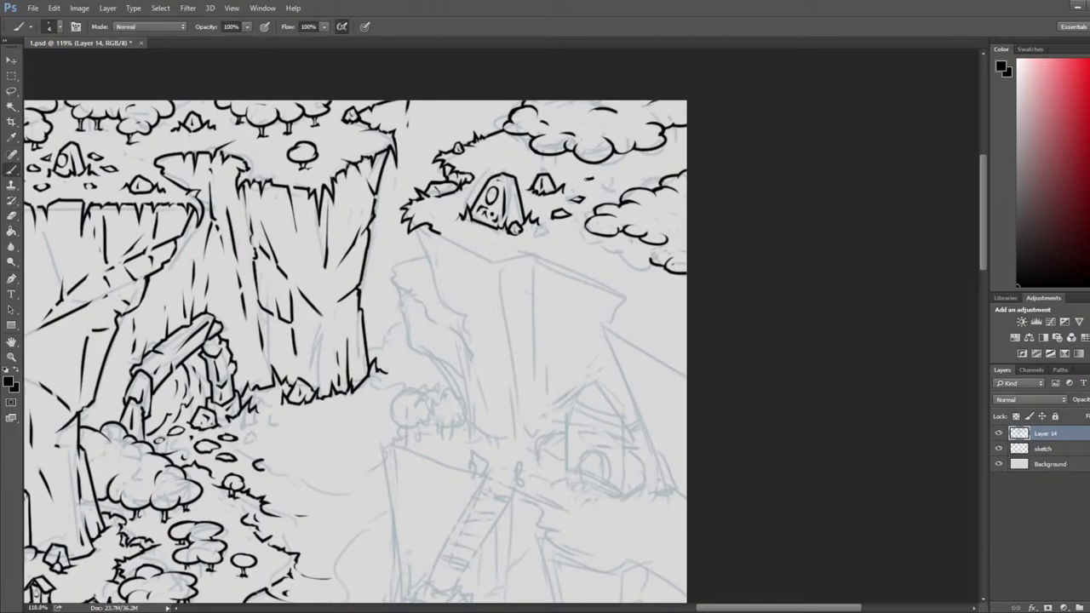
drag(584, 182, 679, 159)
key(e)
key(b)
key(e)
key(b)
key(e)
key(b)
key(e)
key(b)
key(e)
key(b)
key(e)
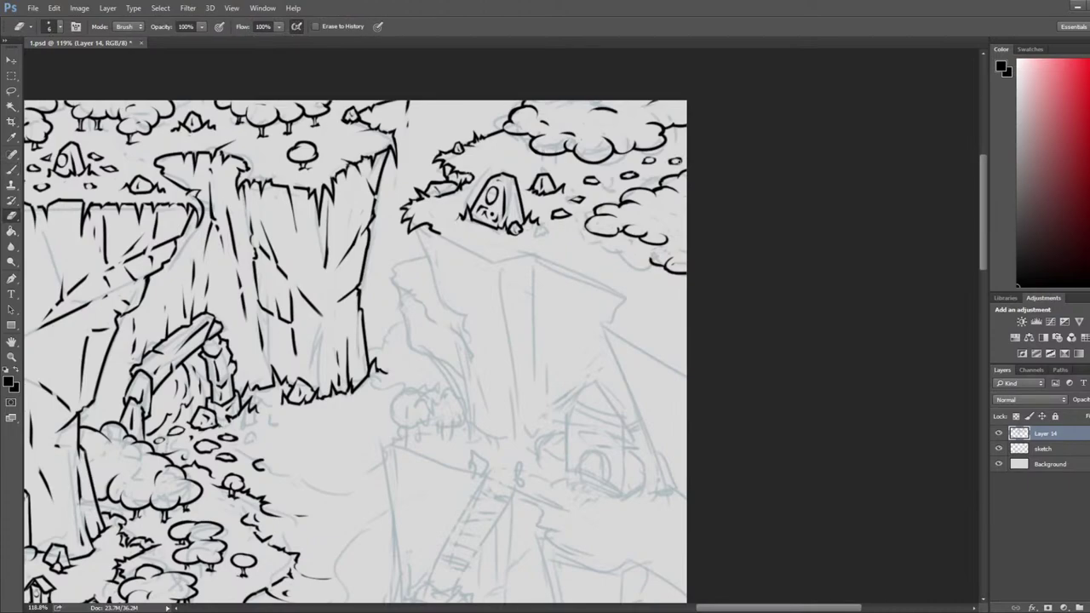
- Save the document
scroll(708, 277, down, 5)
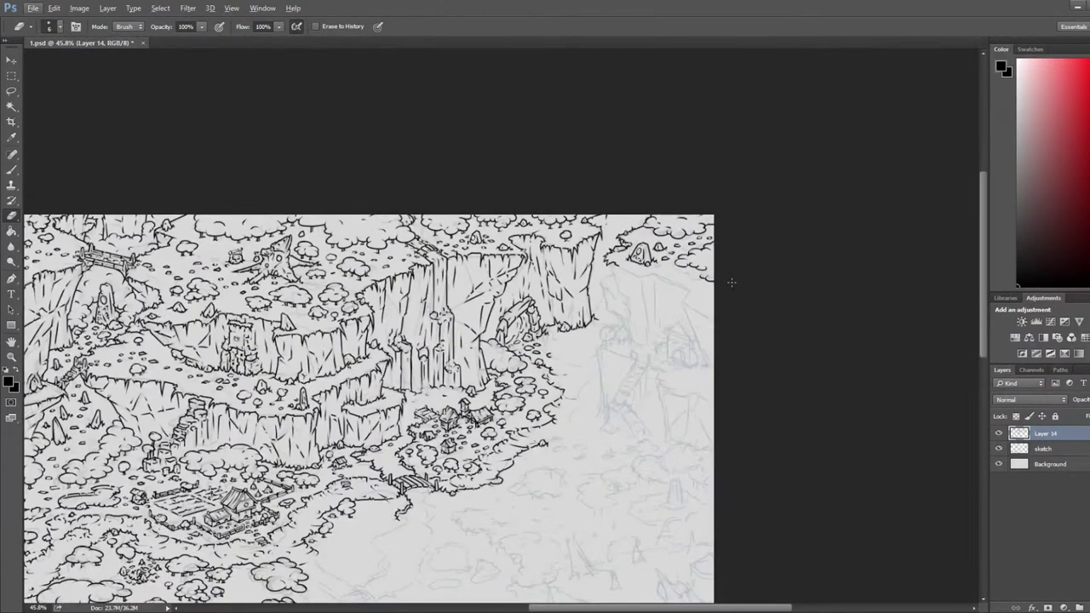
key(ctrl+s)
scroll(768, 182, down, 2)
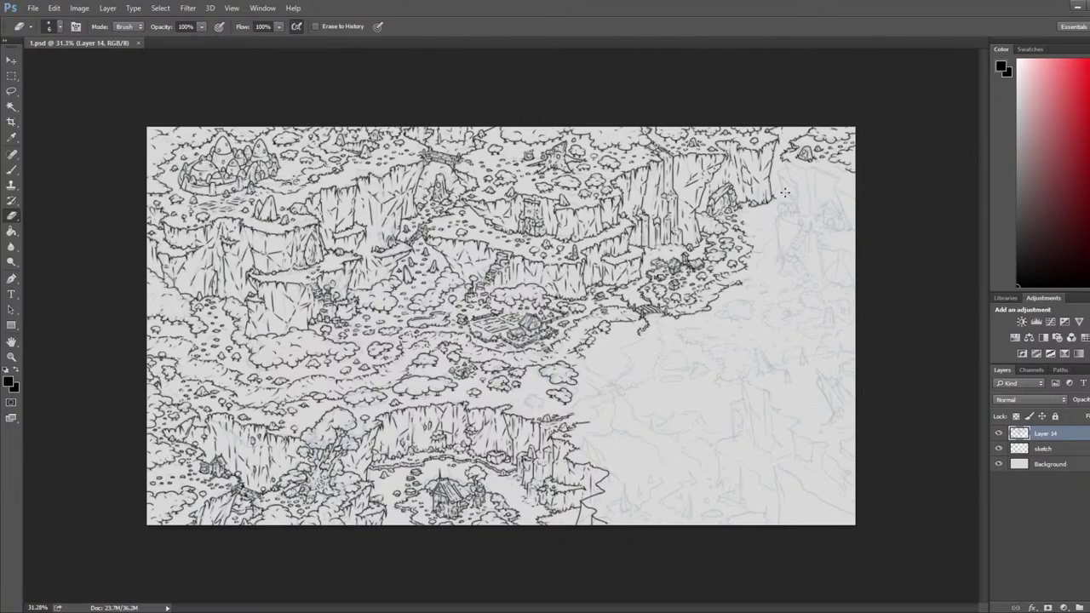
- Flip the canvas horizontally and tidy the outline of the rounded lobe at the lower tree clump's tip
key(ctrl+shift+h)
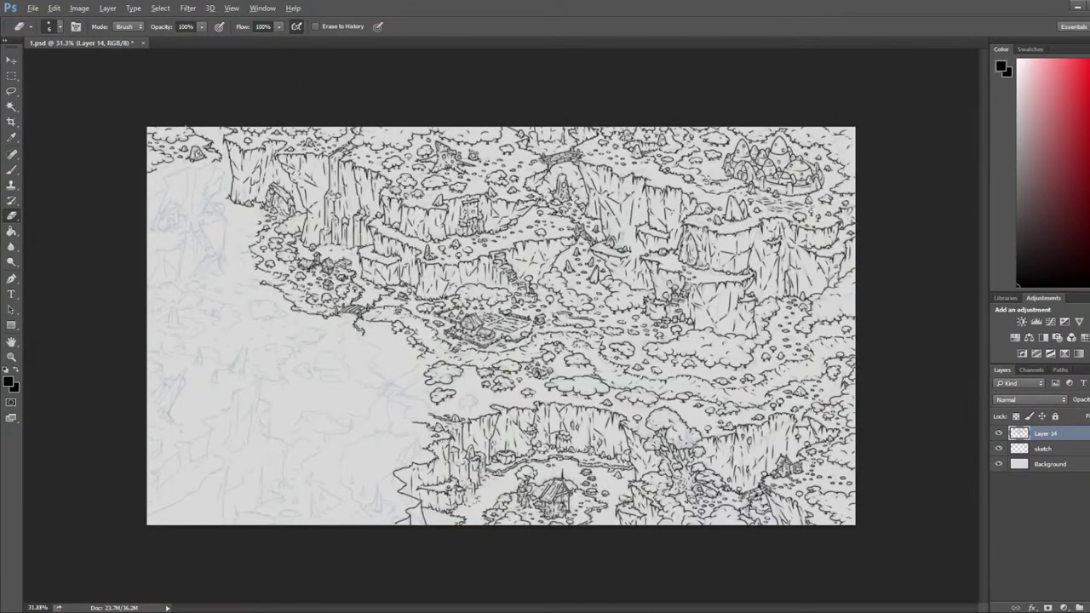
scroll(310, 232, up, 9)
scroll(484, 179, up, 5)
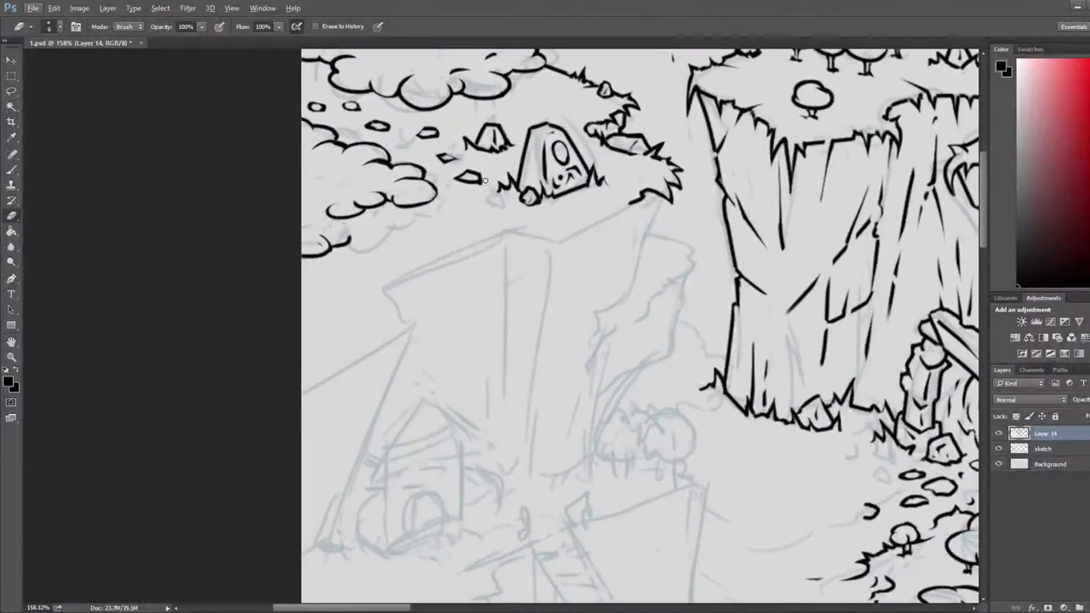
drag(484, 179, 652, 246)
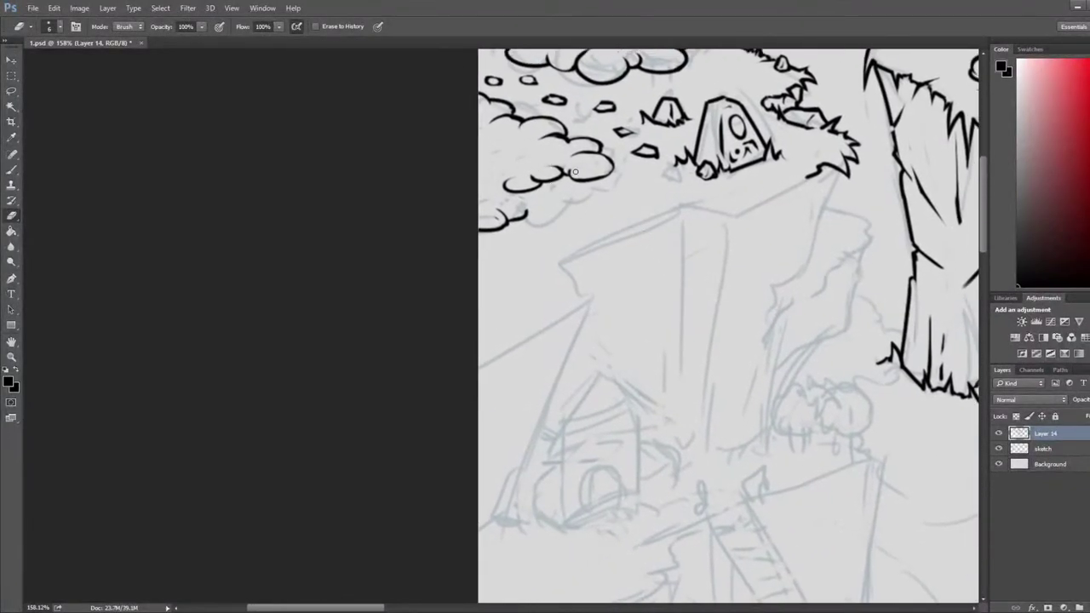
key(b)
key(e)
drag(572, 169, 608, 173)
key(b)
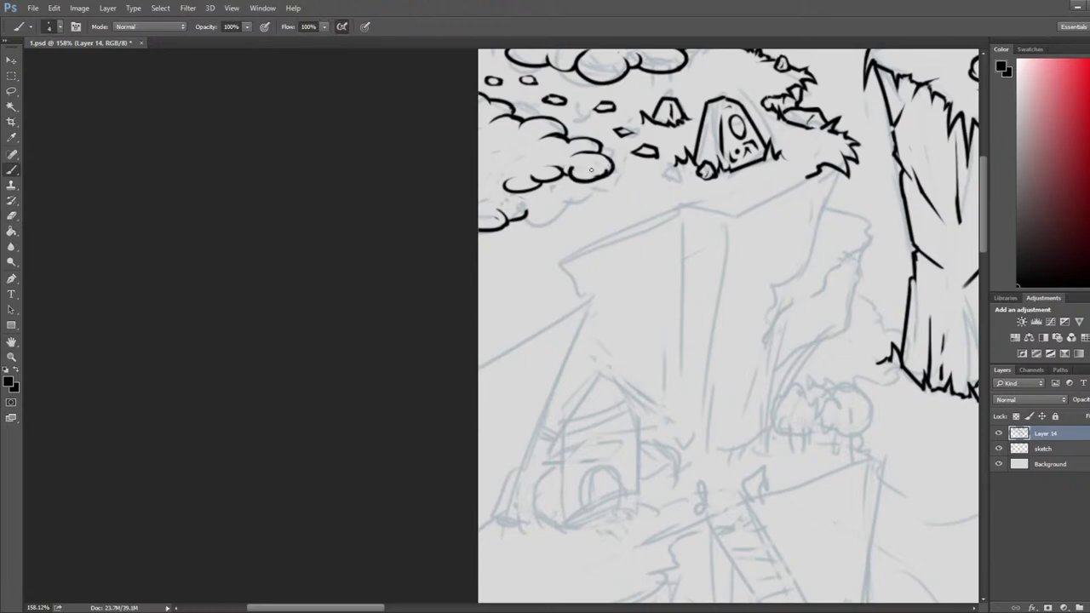
key(e)
key(b)
key(e)
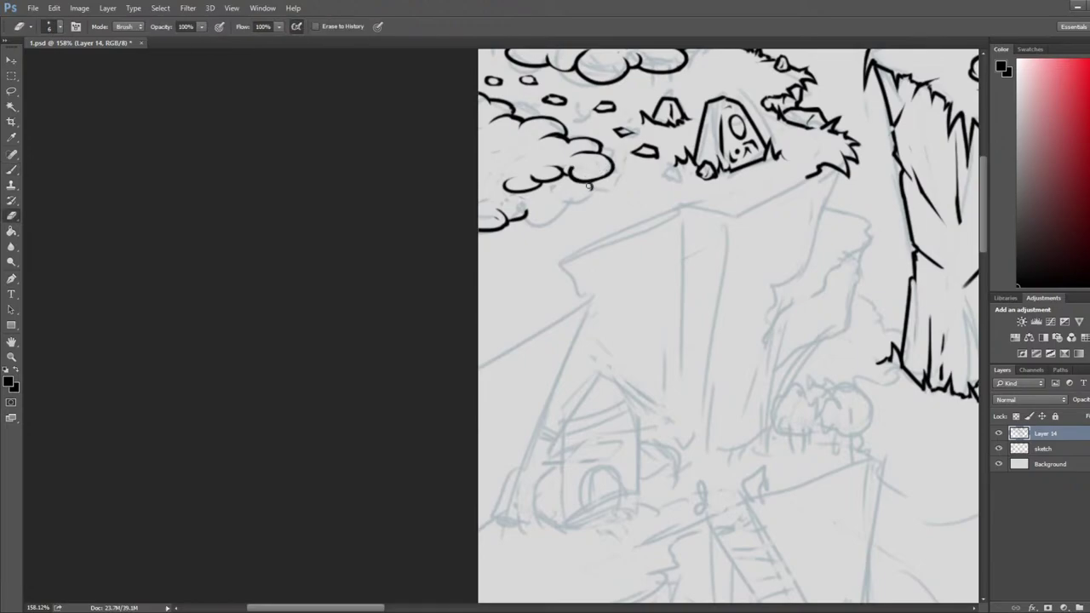
- Refine the lobes along the lower tree clump's underside and restore the canvas's unflipped orientation
key(b)
key(e)
key(b)
key(e)
key(b)
key(e)
key(b)
mouse_move(513, 218)
mouse_down()
mouse_move(490, 195)
mouse_move(528, 205)
mouse_move(501, 193)
mouse_move(526, 207)
mouse_move(517, 220)
mouse_move(502, 207)
mouse_move(514, 214)
mouse_move(118, 254)
mouse_up()
key(e)
key(b)
key(e)
key(b)
key(e)
scroll(514, 214, down, 3)
scroll(564, 225, down, 2)
drag(852, 242, 391, 234)
drag(780, 234, 536, 235)
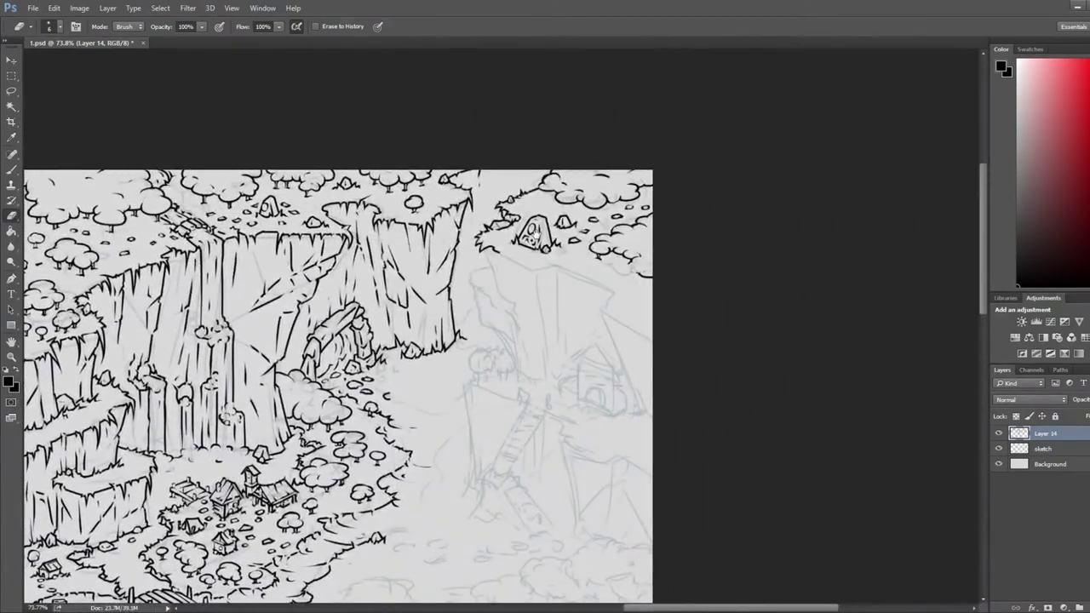
- Ink and clean up the lower tree clump's last foliage lobe where it meets the canvas edge
scroll(628, 250, up, 4)
scroll(627, 255, up, 2)
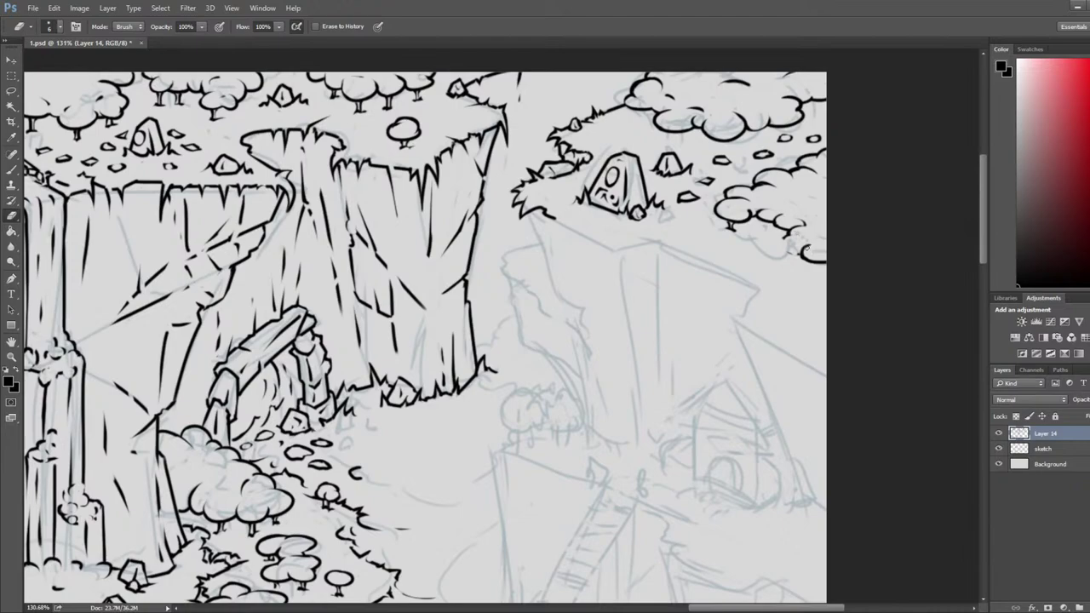
mouse_move(812, 248)
mouse_down()
mouse_move(825, 260)
mouse_move(792, 253)
mouse_move(823, 251)
mouse_move(819, 260)
mouse_up()
key(b)
key(e)
key(b)
key(e)
key(b)
key(e)
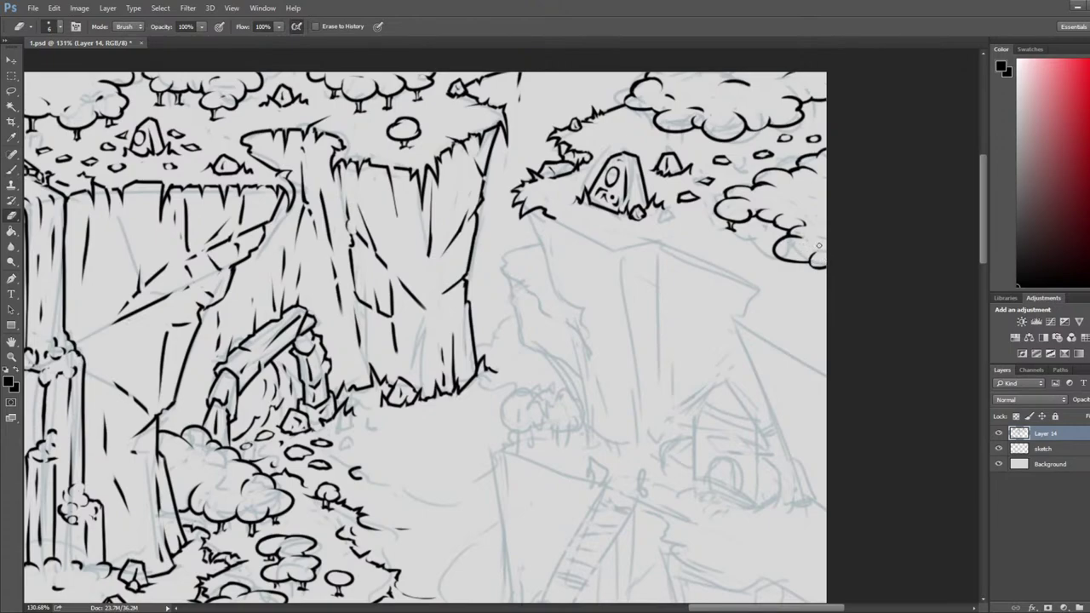
- Refine the underside of the lower clump's edge lobe and add short tree trunks beneath it
key(b)
key(e)
key(b)
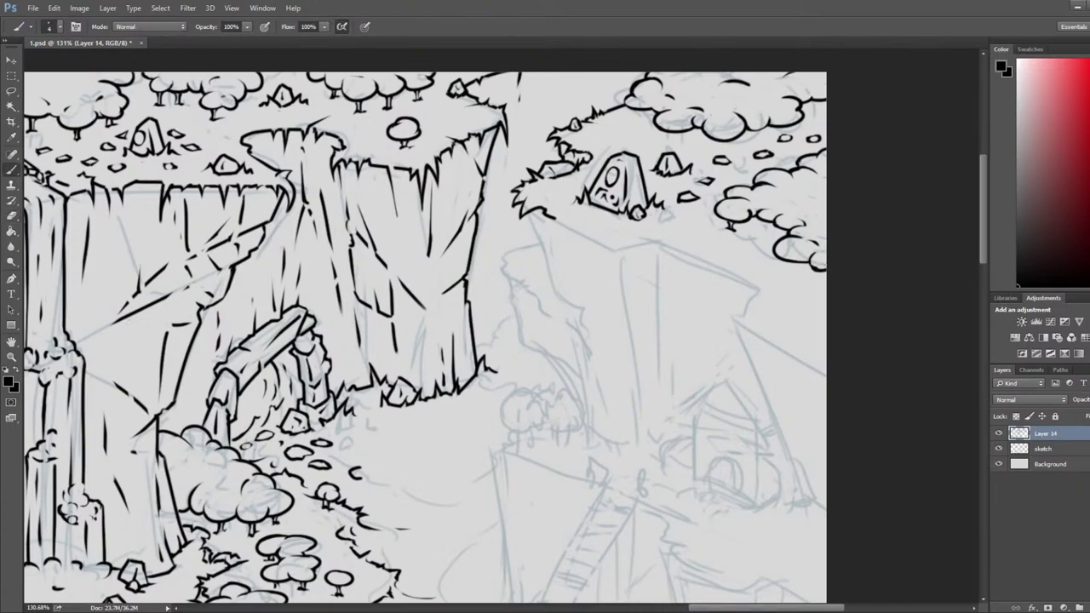
key(e)
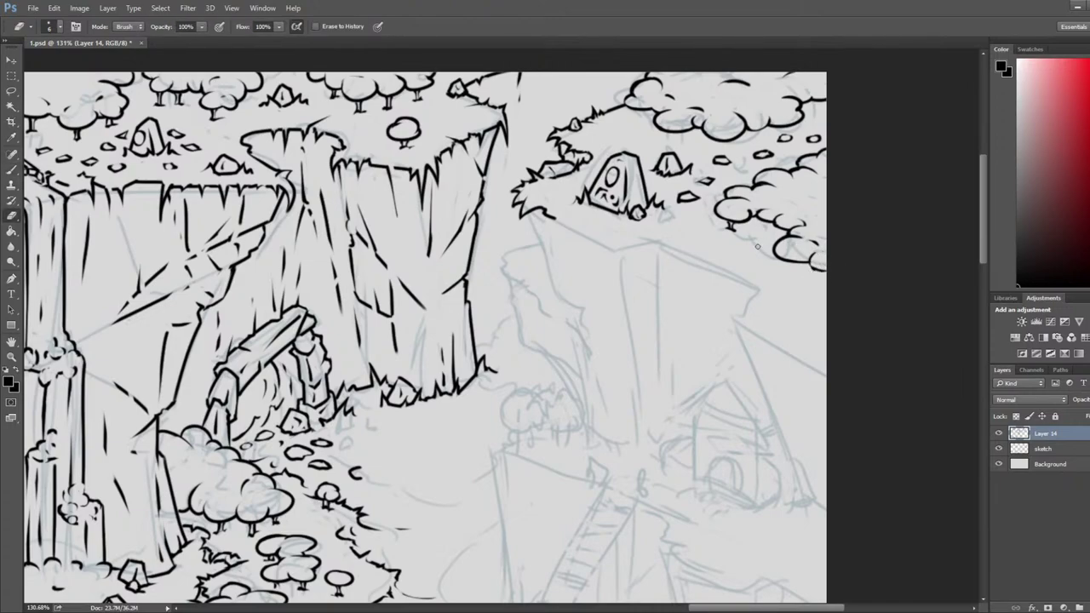
key(b)
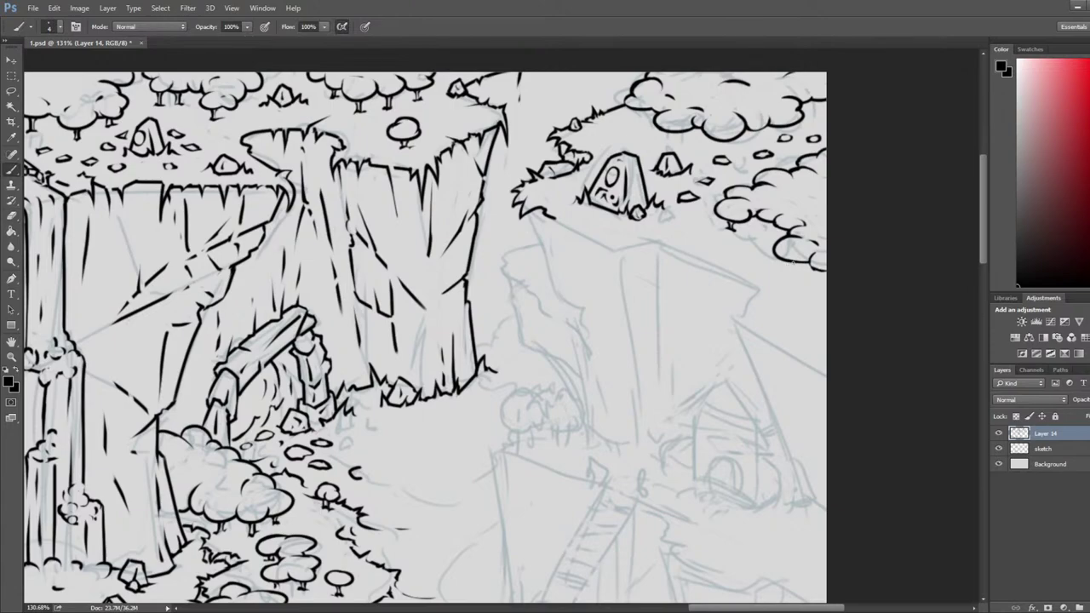
key(e)
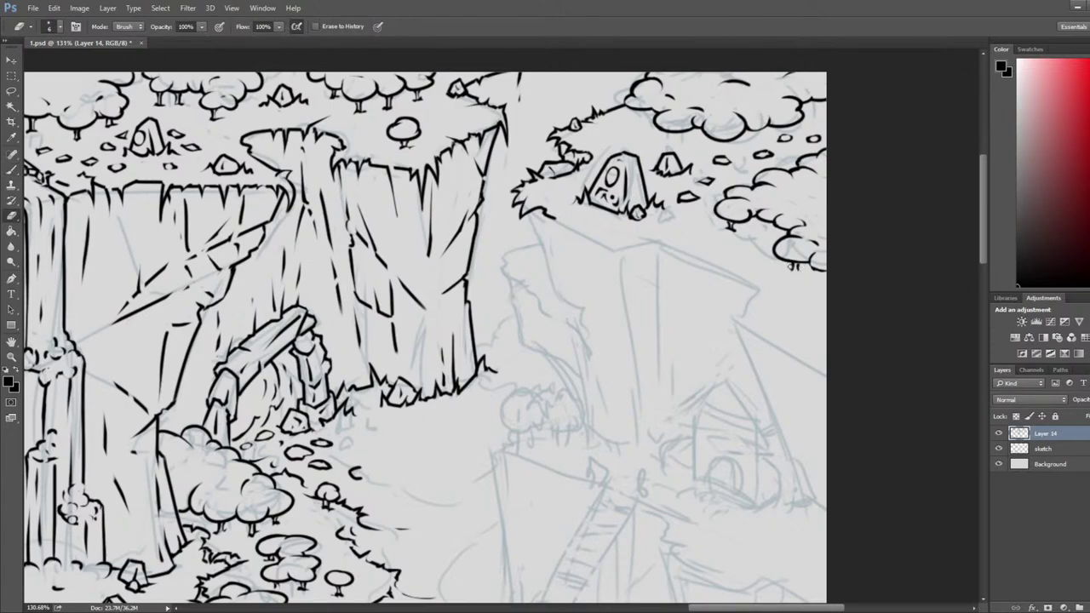
key(b)
key(e)
key(b)
key(e)
- Ink a tapered, V-shaped crack hanging from the sketched cliff rim below the carved face stone
scroll(522, 287, down, 3)
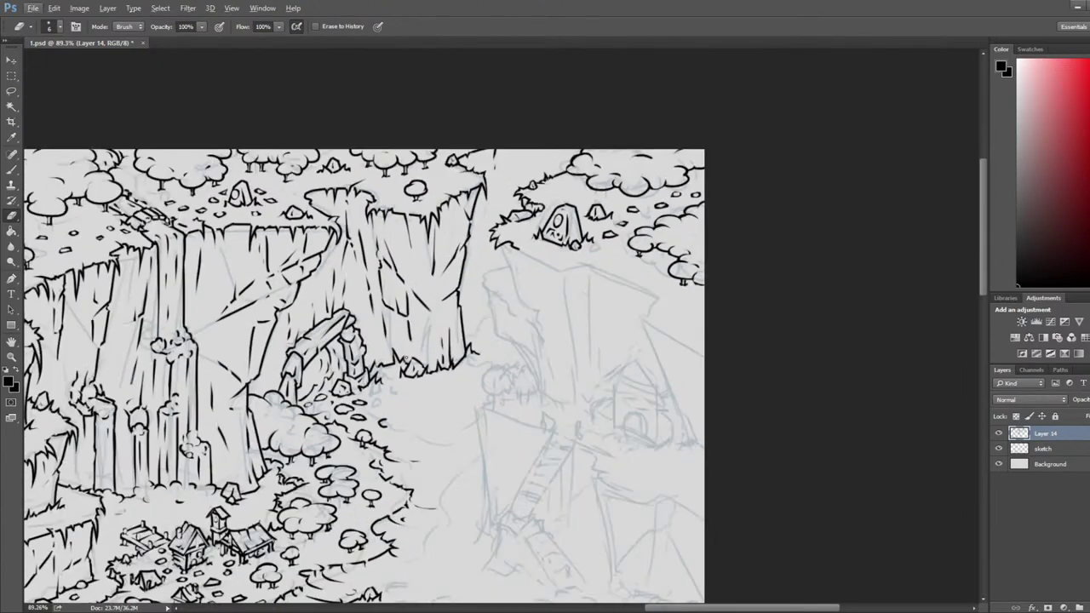
scroll(522, 287, up, 2)
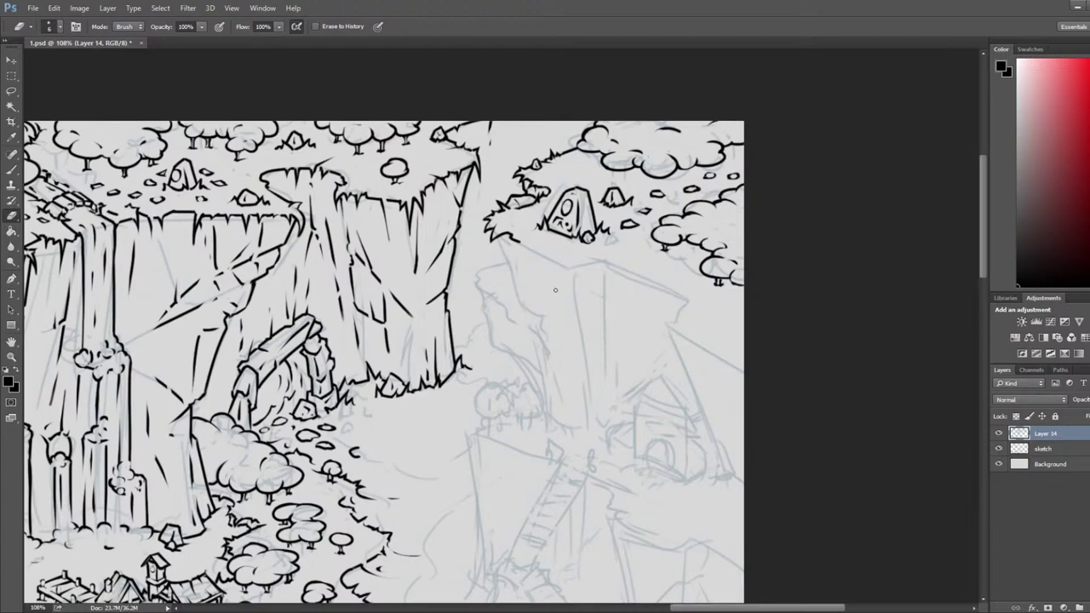
scroll(597, 286, up, 3)
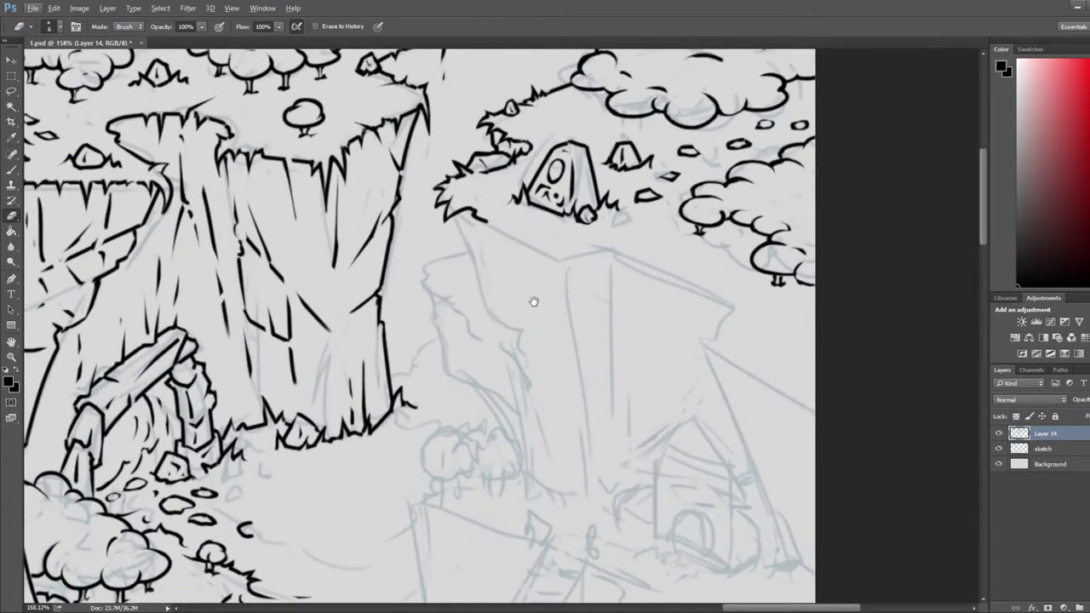
drag(523, 295, 449, 270)
key(b)
drag(462, 217, 467, 283)
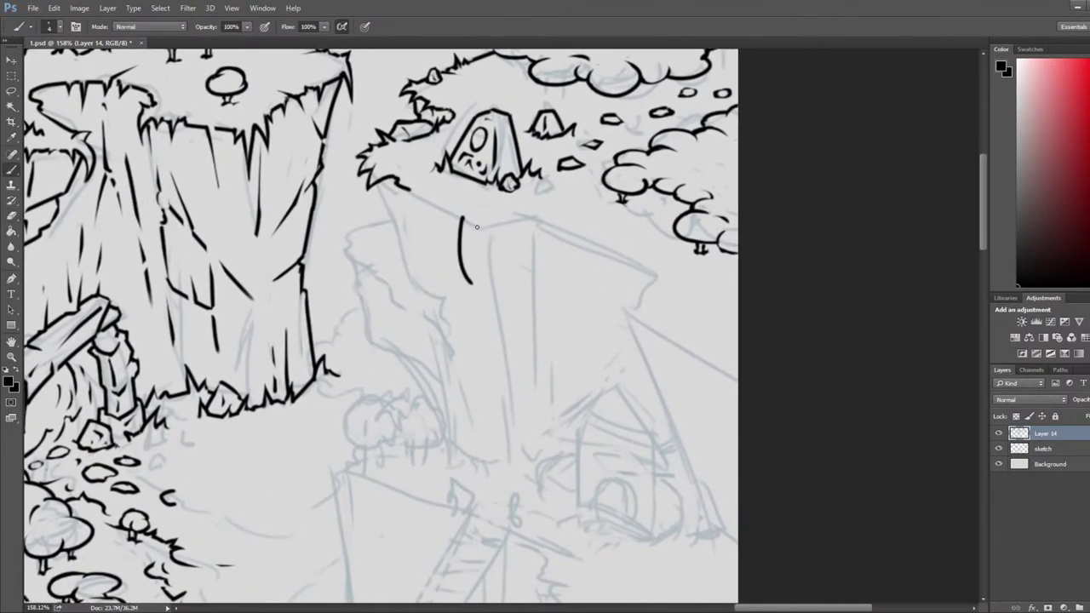
key(e)
drag(477, 223, 466, 282)
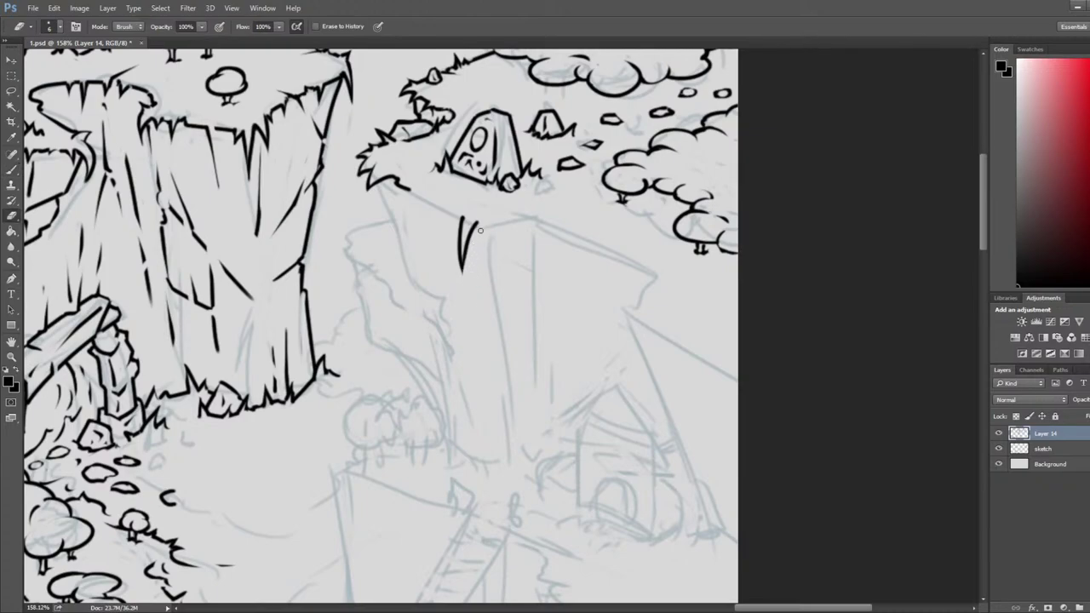
- Ink the jagged grassy rim from the V-shaped crack back to the plateau's outer tip
key(b)
mouse_move(478, 223)
mouse_down()
mouse_move(483, 251)
mouse_move(448, 214)
mouse_move(446, 235)
mouse_move(420, 194)
mouse_move(406, 201)
mouse_up()
key(e)
key(b)
key(e)
key(b)
key(e)
key(b)
key(e)
key(b)
key(e)
key(b)
key(e)
key(b)
- Ink the cliff's outer side, running down from the plateau tip and slanting inward, and taper its stroke ends
mouse_move(414, 192)
mouse_down()
mouse_move(406, 205)
mouse_move(434, 207)
mouse_move(445, 195)
mouse_move(405, 202)
mouse_move(412, 276)
mouse_move(457, 319)
mouse_move(417, 266)
mouse_up()
key(e)
key(b)
key(e)
key(b)
key(e)
key(b)
key(e)
key(b)
key(e)
key(b)
key(e)
key(b)
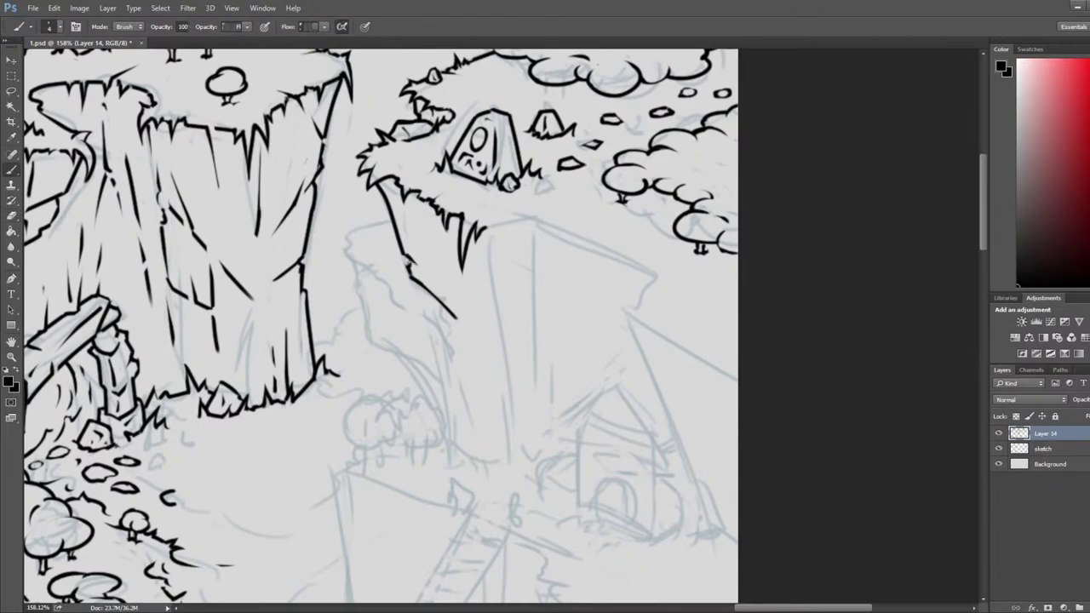
- Add a broken ledge to the cliff's outer side and thin vertical cracks under the grassy rim
key(e)
key(b)
key(e)
mouse_move(423, 281)
mouse_down()
mouse_move(454, 287)
mouse_move(416, 282)
mouse_move(449, 284)
mouse_move(436, 239)
mouse_up()
key(b)
key(e)
key(b)
key(e)
key(b)
key(e)
key(b)
key(e)
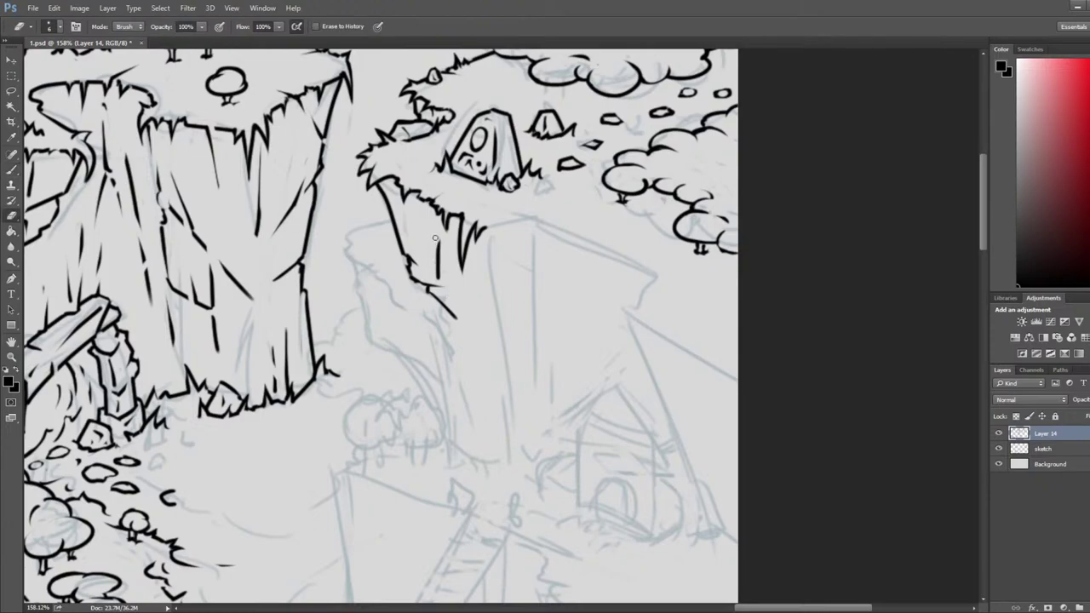
drag(440, 280, 435, 270)
- Examine the map's overall line art in mirrored and normal orientation
scroll(417, 263, down, 5)
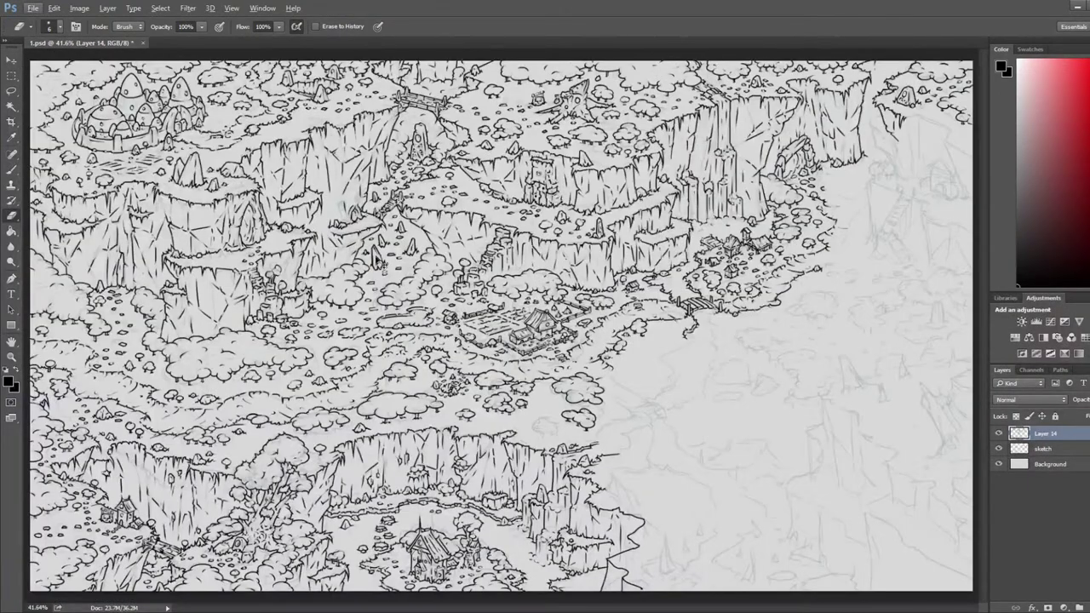
key(ctrl+shift+h)
scroll(132, 225, up, 4)
drag(159, 201, 425, 311)
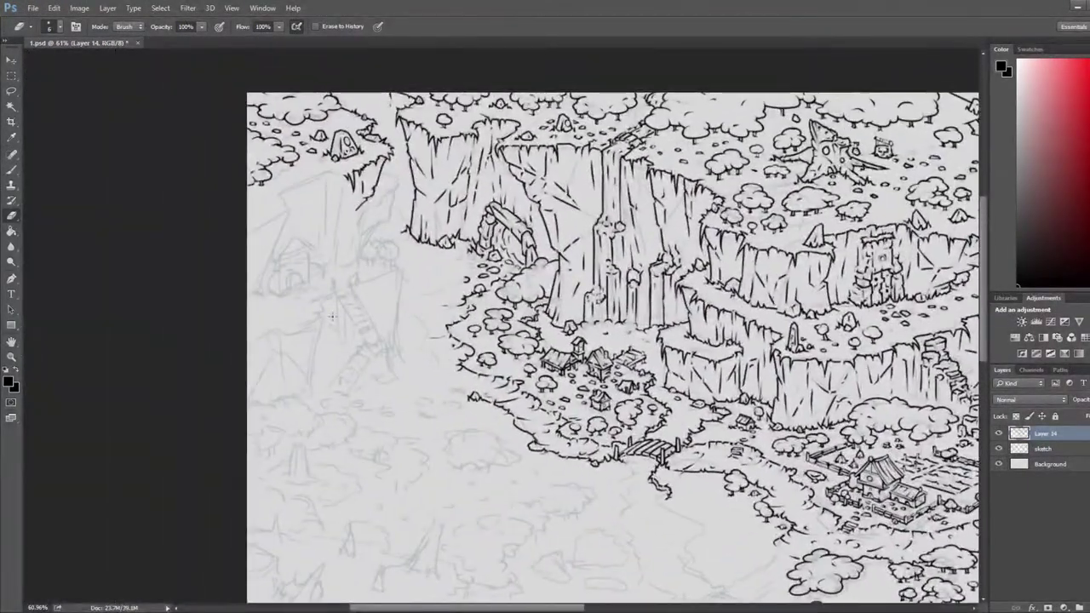
scroll(332, 317, up, 2)
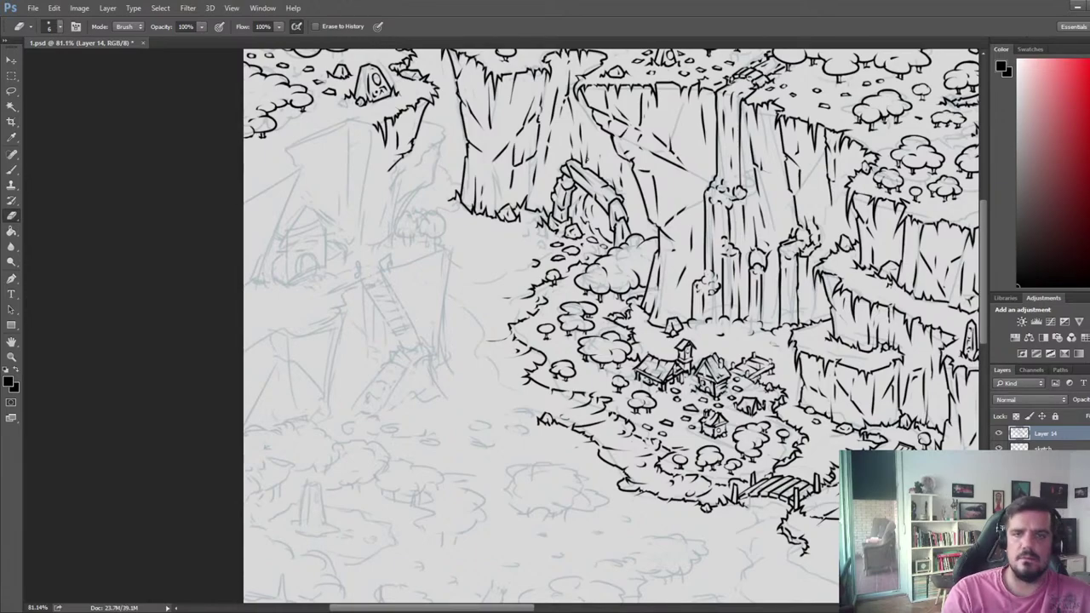
scroll(545, 215, down, 6)
key(ctrl+shift+h)
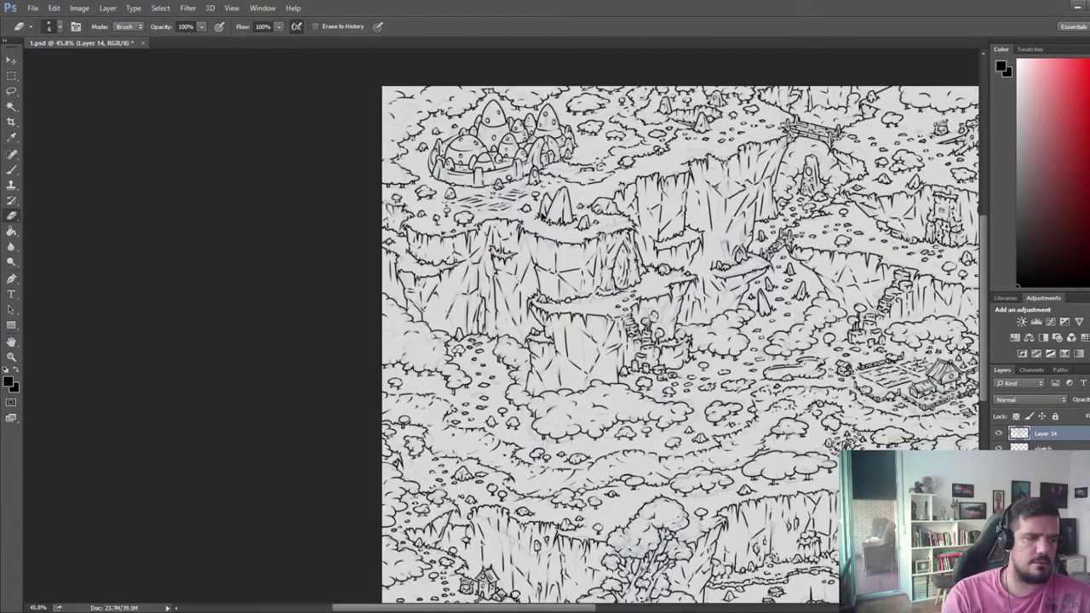
drag(932, 288, 64, 181)
drag(697, 201, 723, 299)
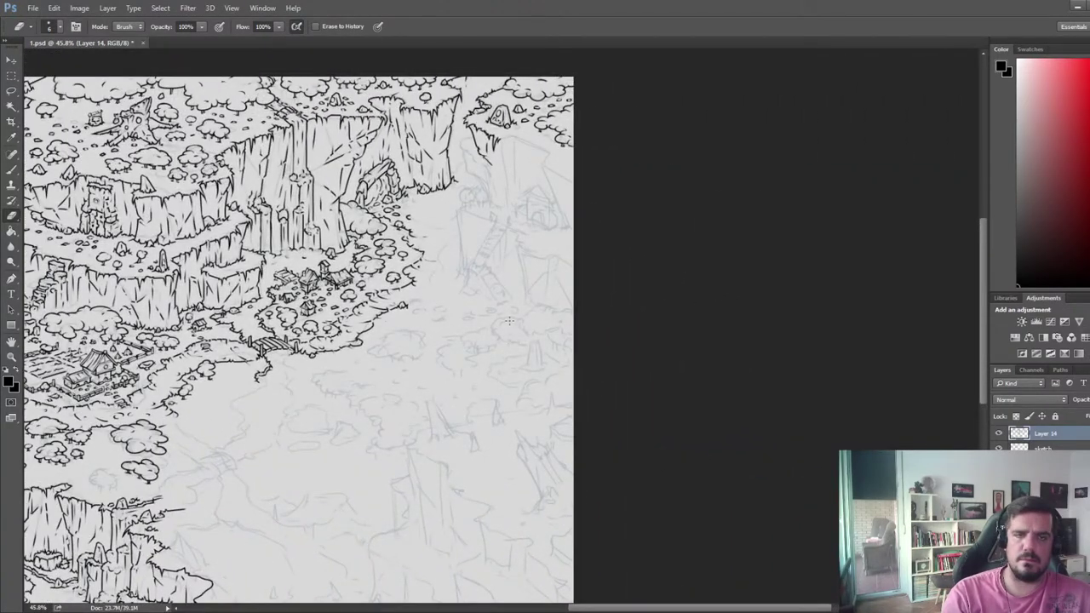
scroll(509, 321, up, 5)
drag(499, 175, 676, 227)
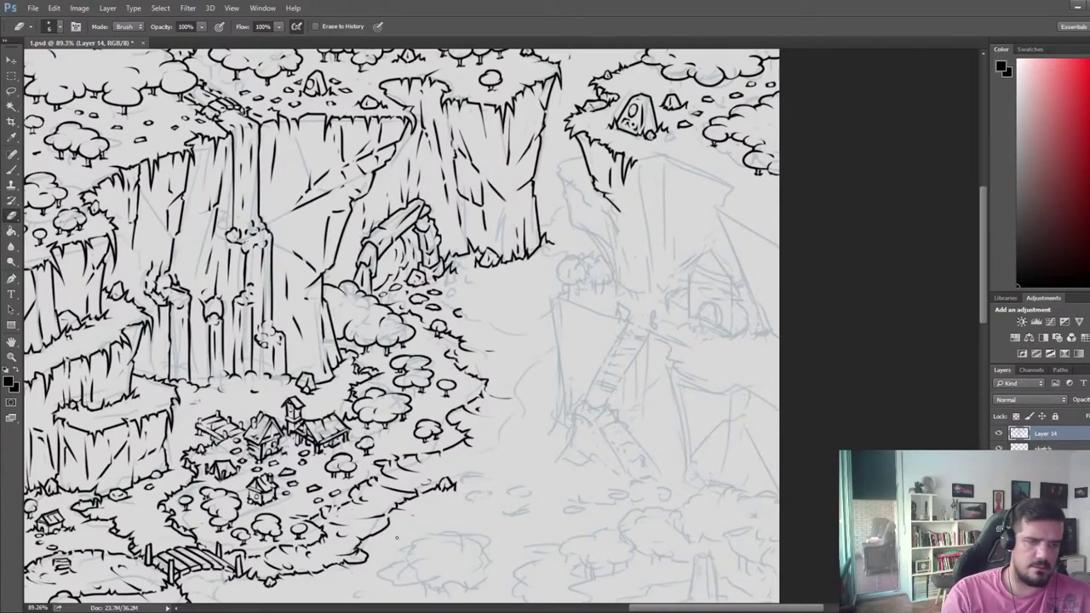
- Ink a long vertical crack down the cliff face beside the V-shaped notch and extend the rim to the cliff corner
scroll(563, 223, up, 3)
drag(628, 221, 557, 324)
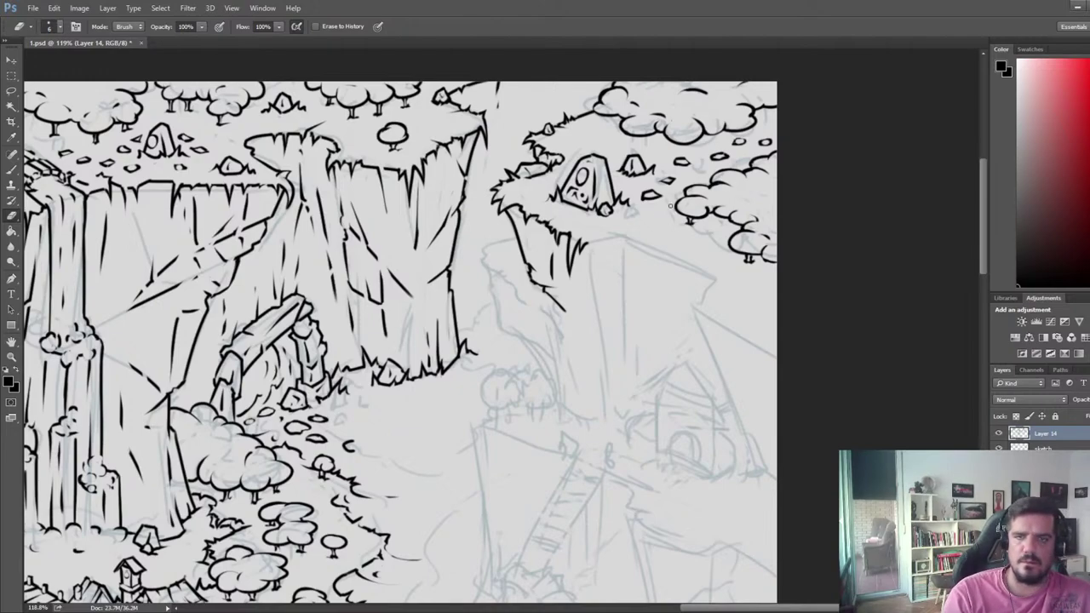
key(b)
mouse_move(588, 244)
mouse_down()
mouse_move(617, 239)
mouse_move(601, 364)
mouse_up()
key(e)
key(b)
key(e)
key(b)
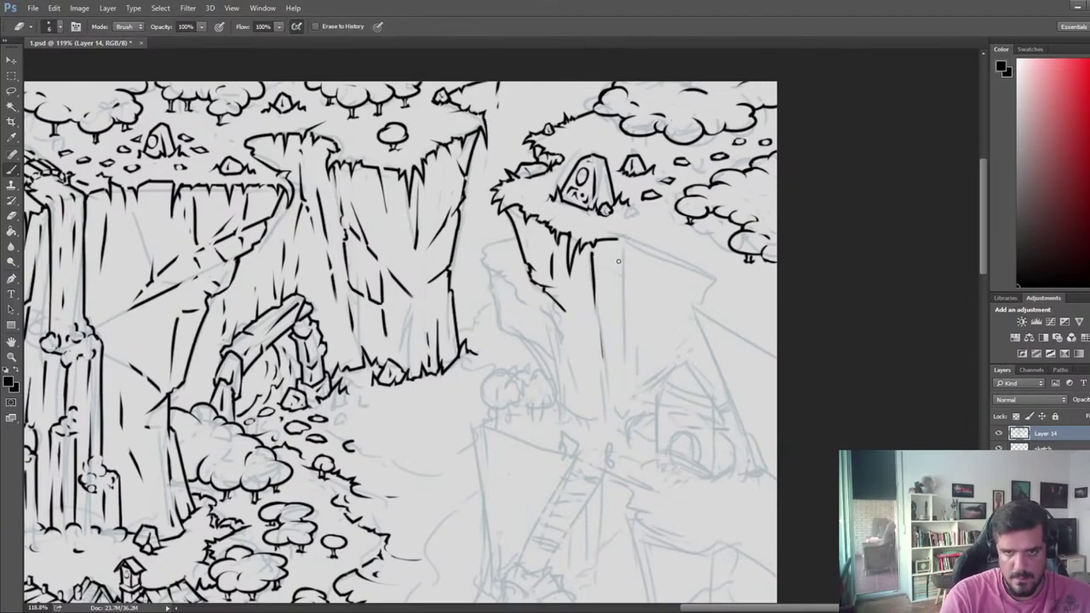
drag(626, 246, 622, 399)
key(e)
key(ctrl+z)
key(b)
drag(623, 252, 630, 373)
key(ctrl+z)
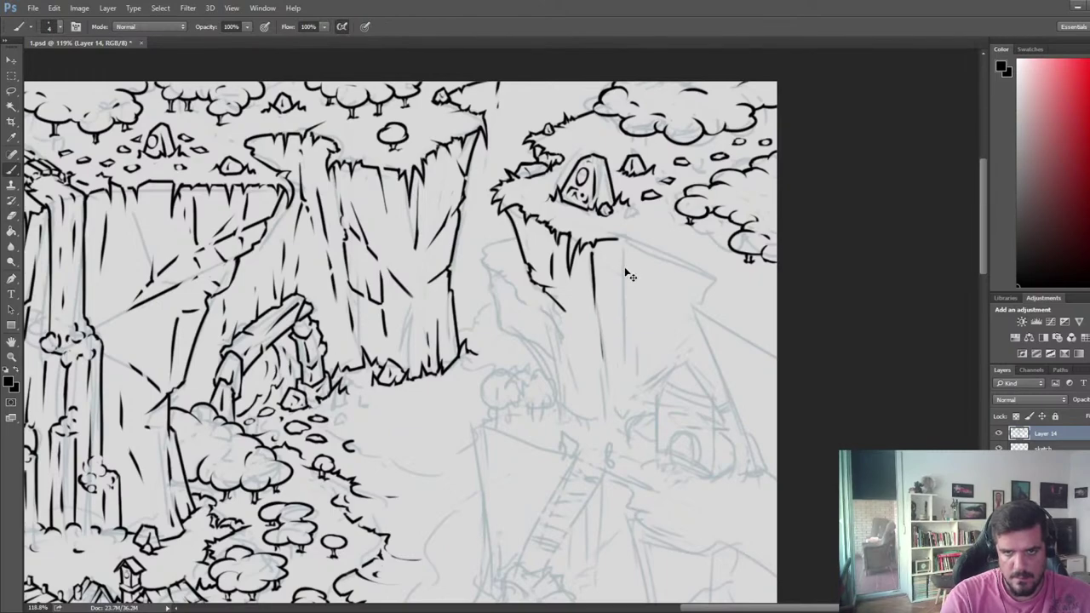
- Ink the vertical corner line of the cliff face with a slanted crack branching off it toward the long crack
drag(624, 253, 624, 387)
key(e)
drag(629, 291, 625, 386)
key(ctrl+z)
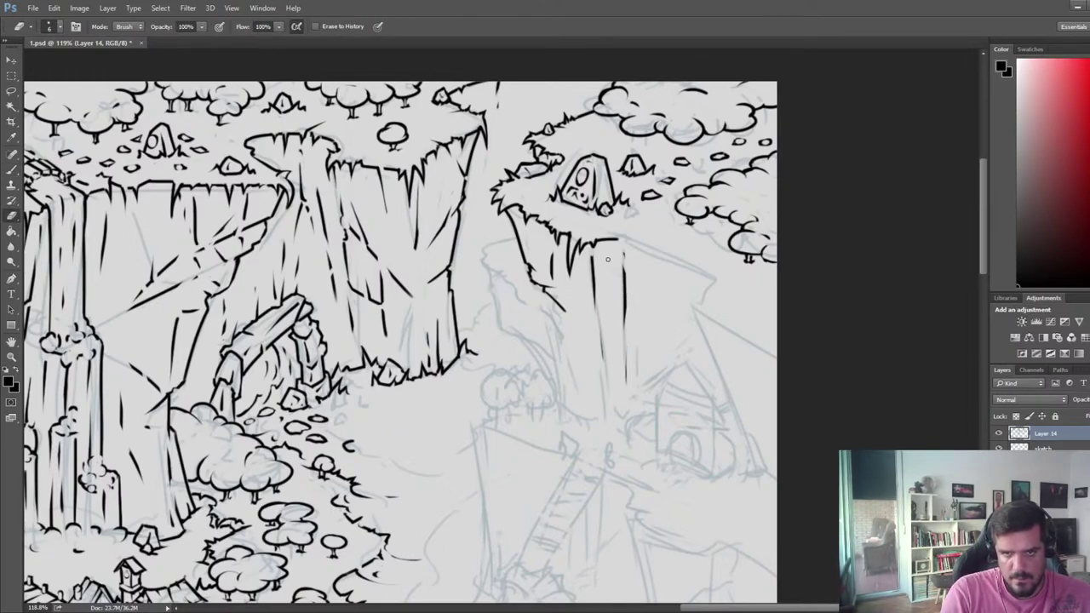
key(b)
key(e)
drag(624, 280, 601, 312)
key(b)
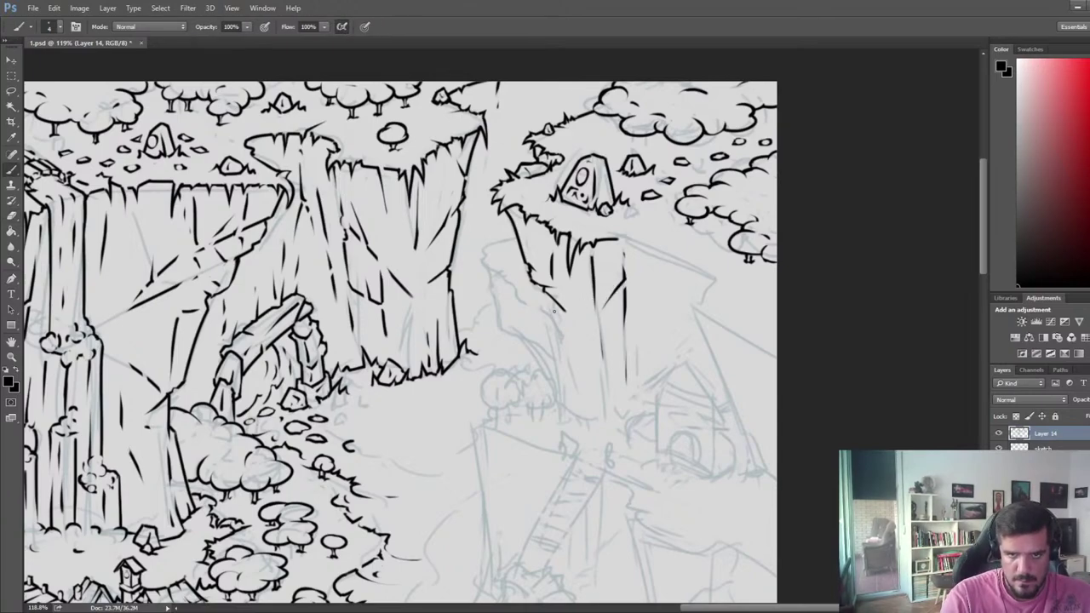
- Flip the canvas horizontally
key(alt+Tab)
key(alt+Tab)
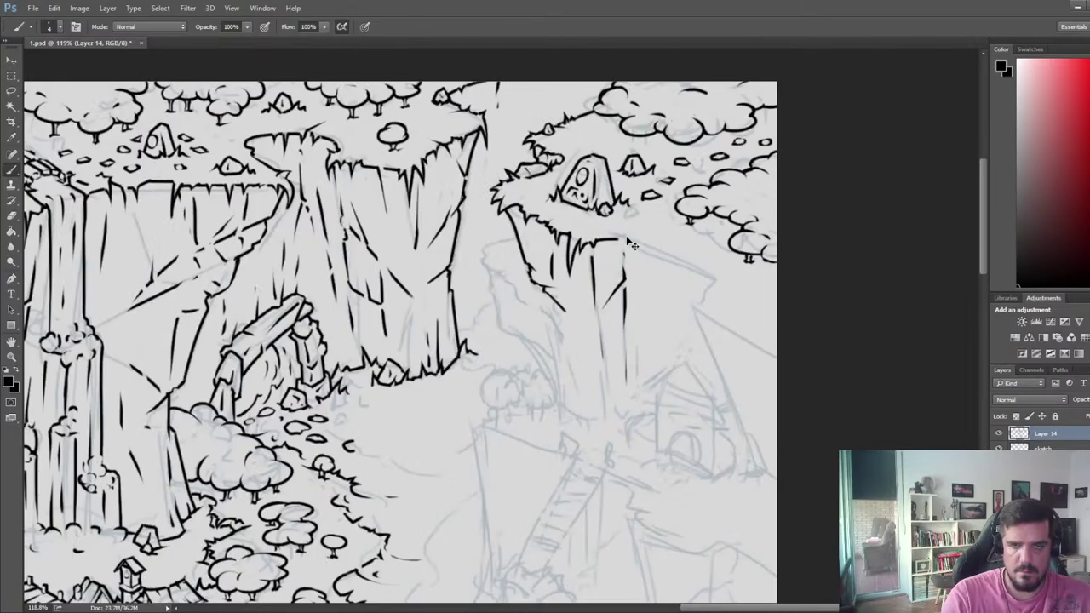
key(alt+Tab)
scroll(538, 268, down, 5)
drag(273, 208, 1082, 131)
drag(101, 215, 504, 260)
scroll(398, 241, up, 6)
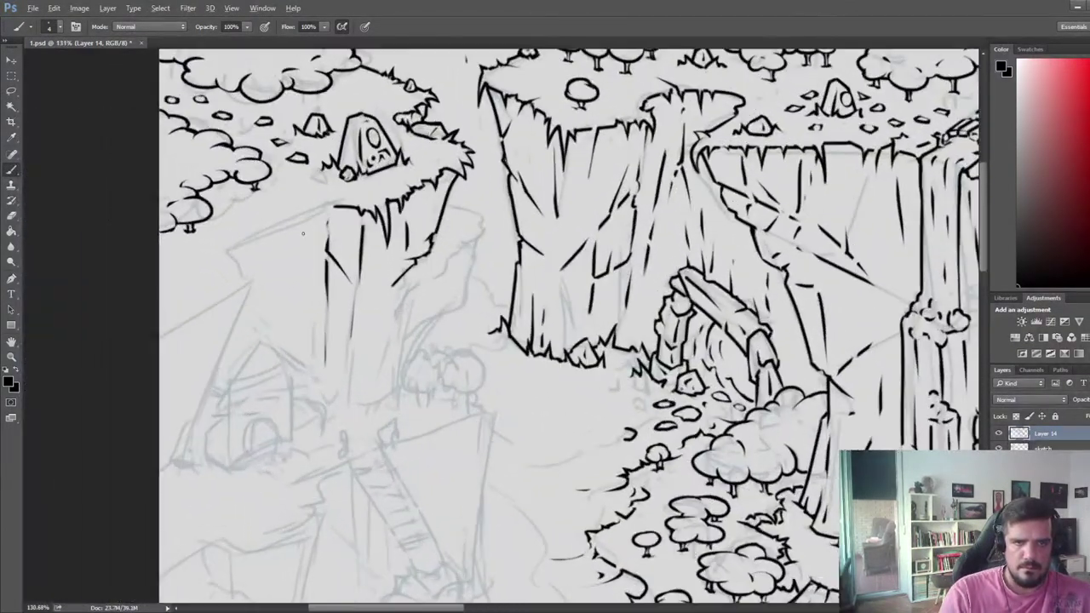
drag(270, 237, 470, 218)
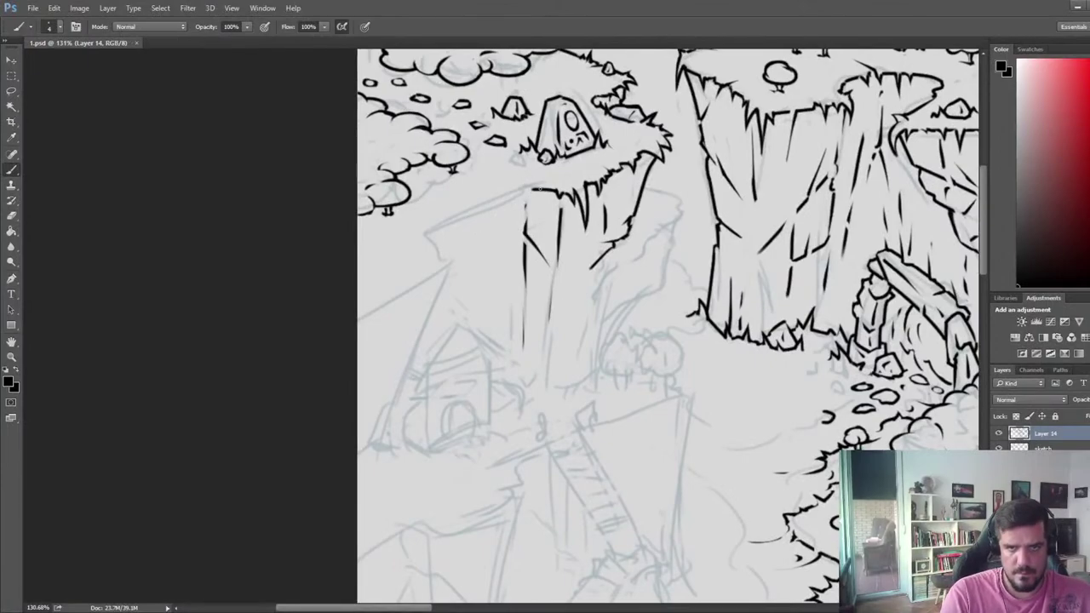
- Ink the sloping rim line from the cliff corner out to the far tip of the unfinished cliff
drag(526, 189, 465, 225)
key(ctrl+z)
mouse_move(535, 188)
mouse_down()
mouse_move(467, 208)
mouse_move(426, 240)
mouse_up()
key(e)
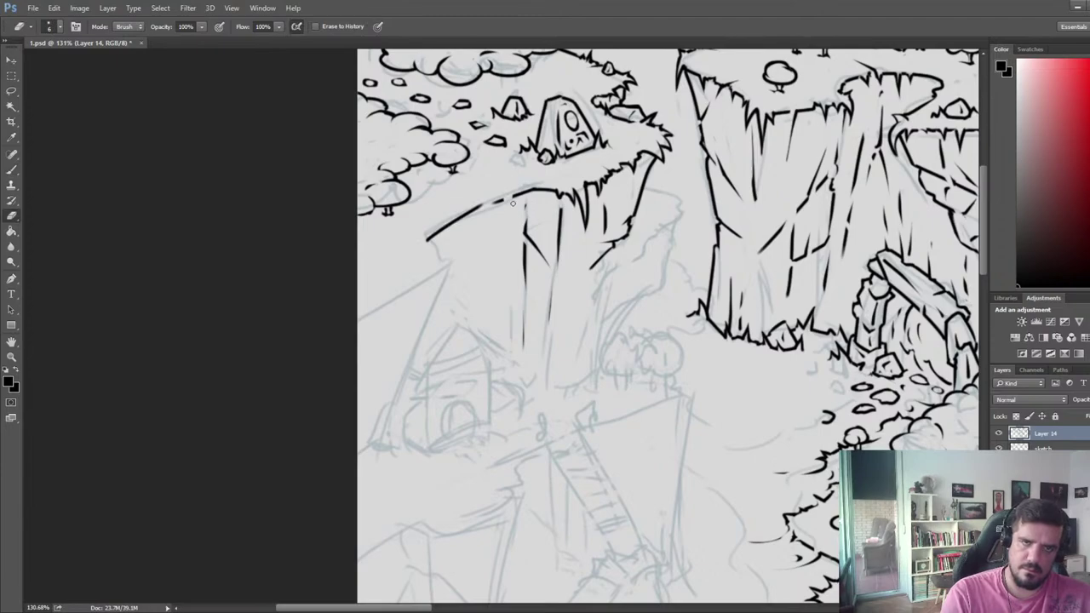
- Cut a spiked, tapered notch into the new rim line near the cliff corner
key(b)
mouse_move(502, 200)
mouse_down()
mouse_move(510, 228)
mouse_move(498, 245)
mouse_up()
key(e)
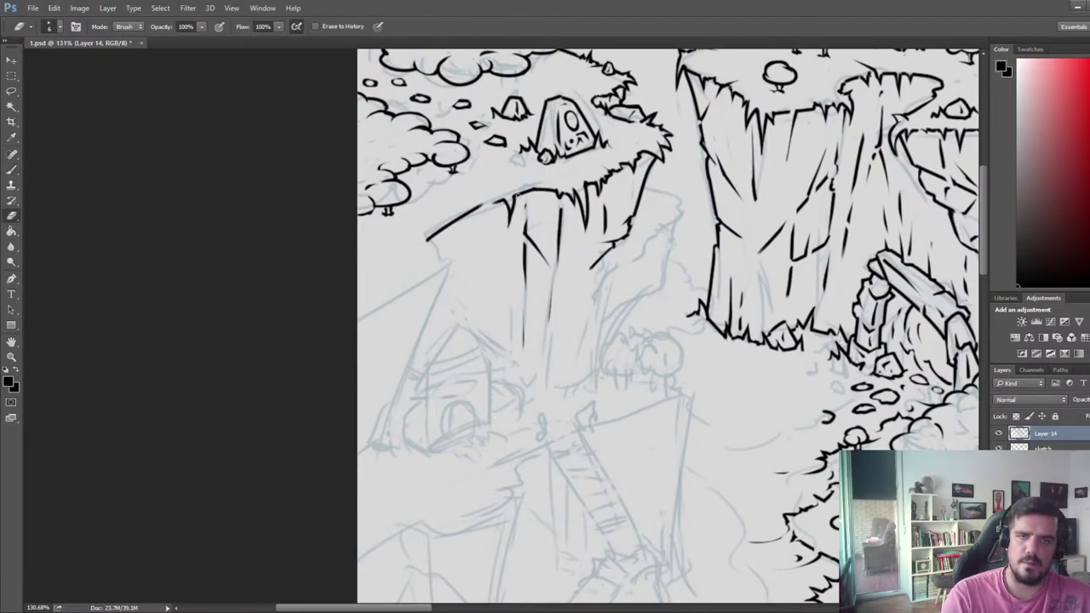
drag(517, 195, 523, 203)
key(b)
key(e)
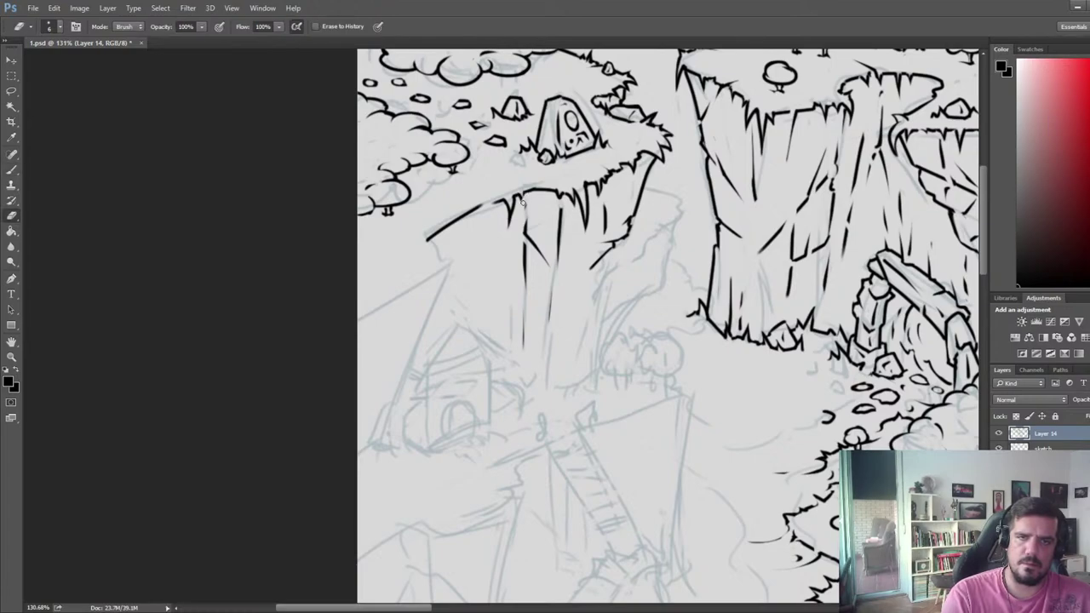
- Break up the outer part of the sloping rim with jagged steps and small spikes
key(b)
mouse_move(457, 218)
mouse_down()
mouse_move(461, 233)
mouse_move(490, 200)
mouse_up()
key(e)
key(b)
key(b)
key(b)
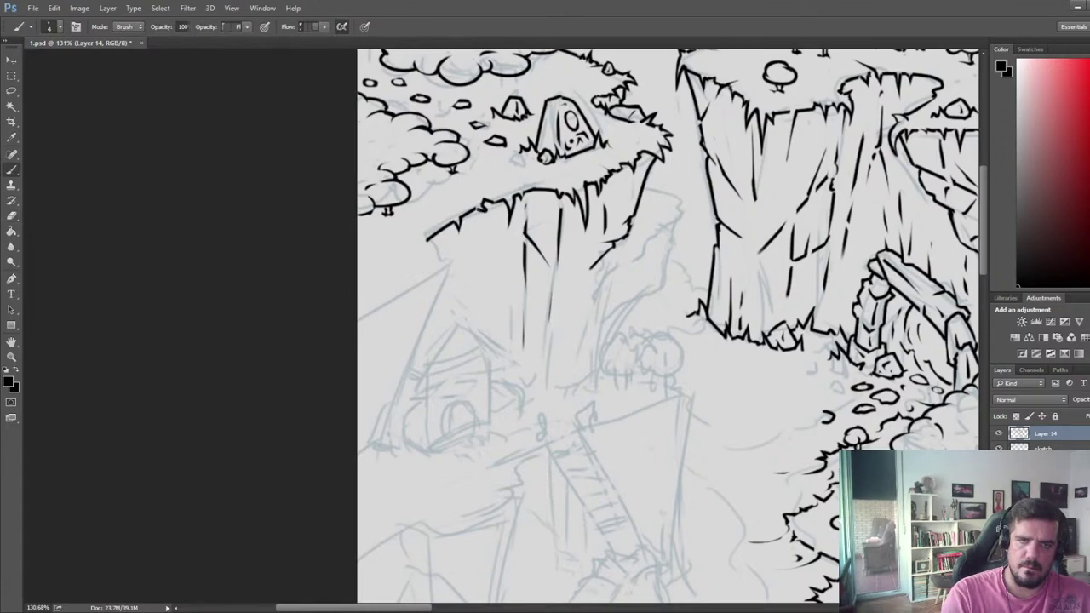
- Ink a short vertical crack down from the middle of the sloping rim and taper its end
key(e)
key(b)
drag(481, 206, 484, 256)
key(e)
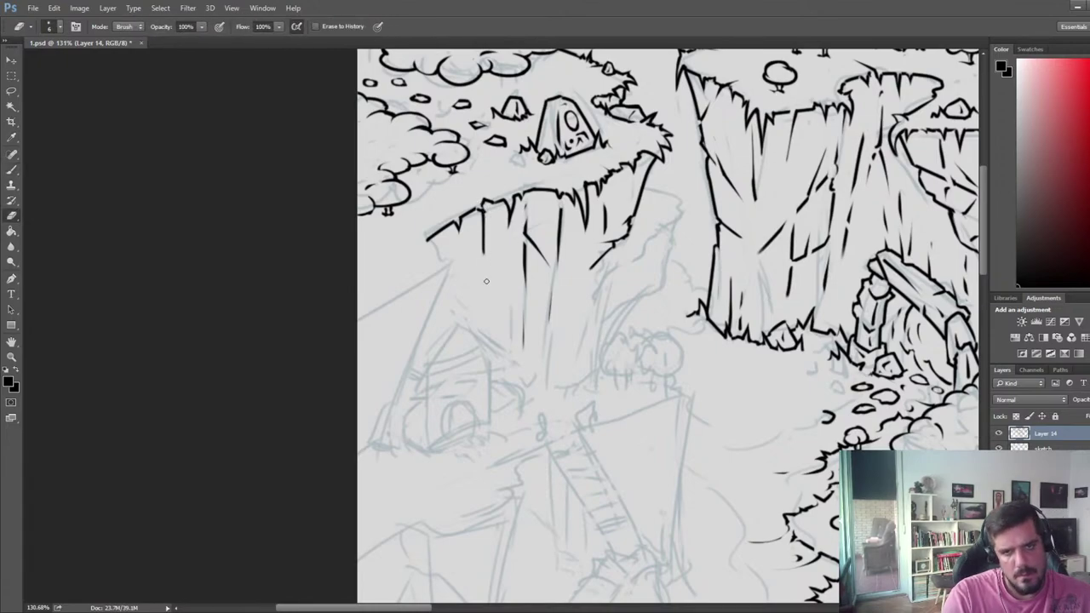
key(b)
key(e)
- Ink a small angular rock with an inner facet line on the grass just above the cliff rim
mouse_move(489, 206)
mouse_down()
mouse_move(525, 230)
mouse_move(545, 227)
mouse_move(543, 211)
mouse_move(560, 201)
mouse_up()
key(b)
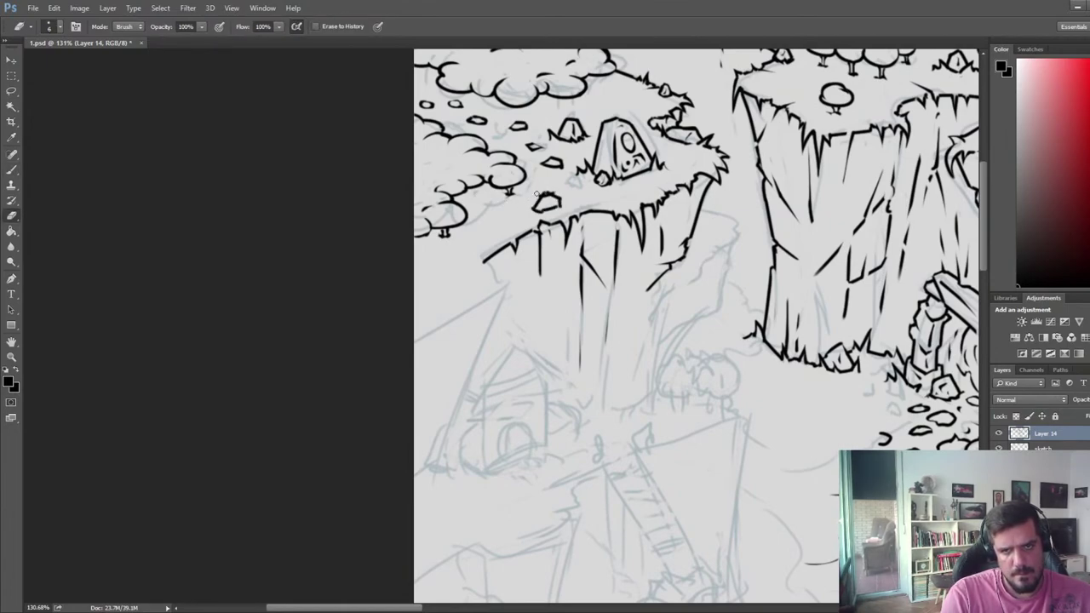
key(e)
key(b)
mouse_move(553, 194)
mouse_down()
mouse_move(560, 205)
mouse_move(543, 199)
mouse_up()
key(e)
key(b)
key(e)
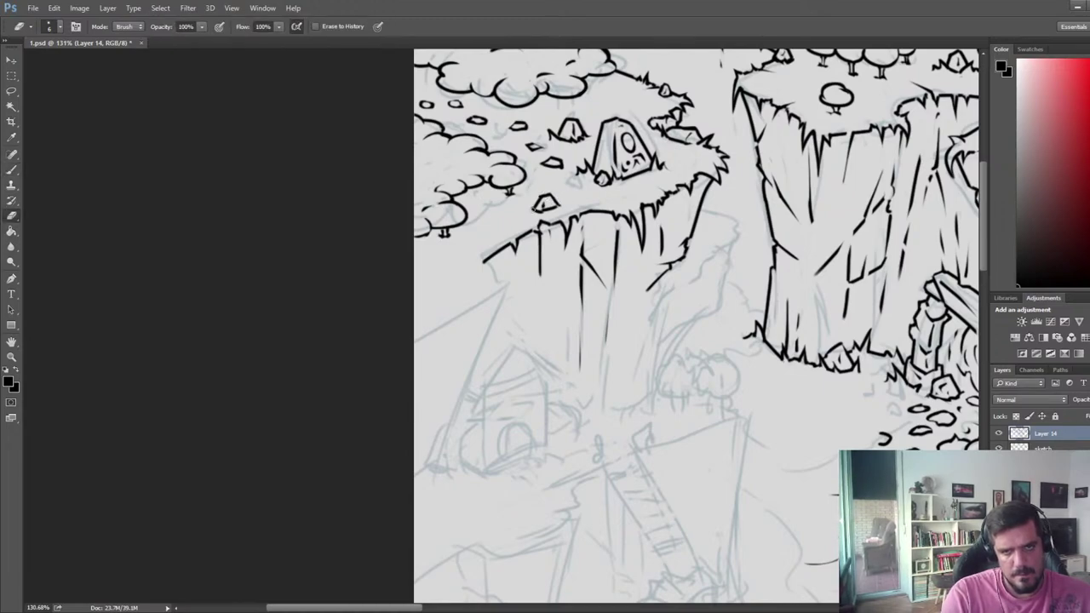
- Add short grass strokes at both sides of the base of the new rock
key(b)
key(e)
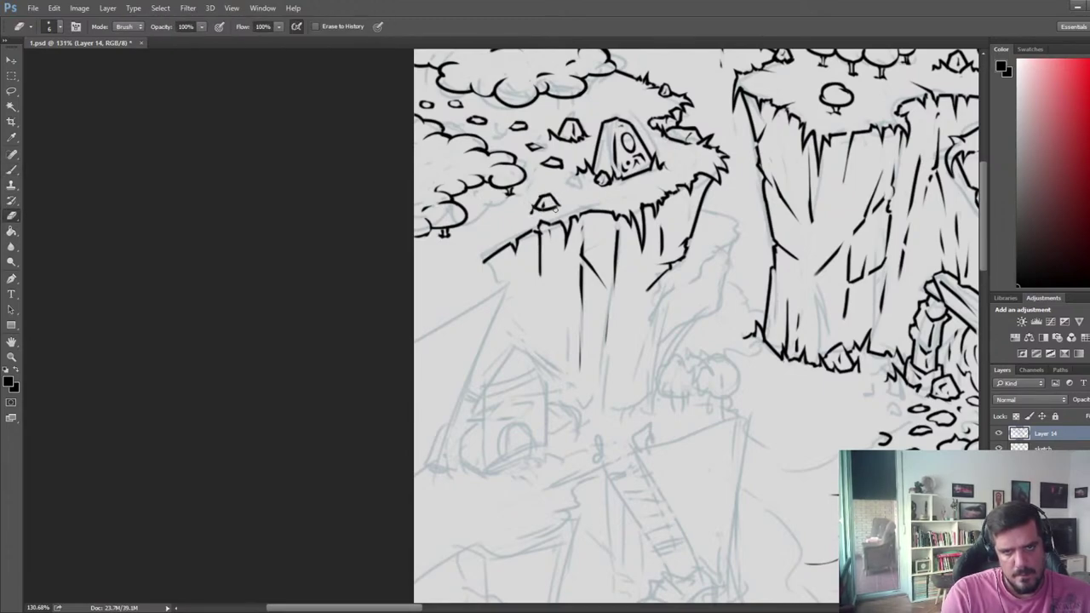
key(b)
key(e)
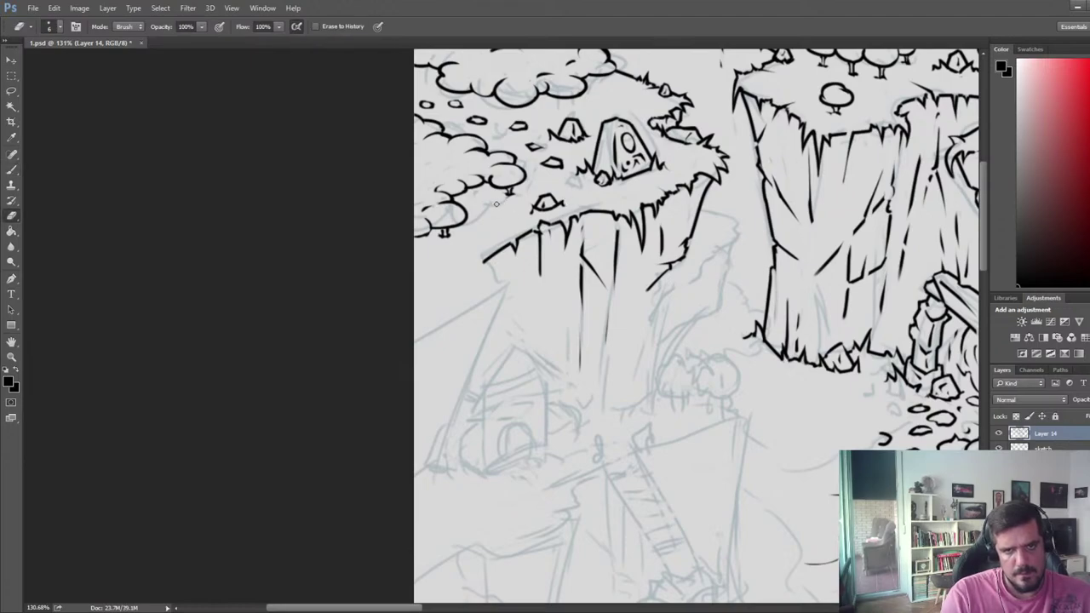
- Ink a small round tree with a short trunk between the new rock and the large tree clump
key(b)
mouse_move(498, 204)
mouse_down()
mouse_move(504, 222)
mouse_move(508, 212)
mouse_move(481, 217)
mouse_move(502, 205)
mouse_move(508, 214)
mouse_move(499, 203)
mouse_move(486, 211)
mouse_move(507, 214)
mouse_move(493, 216)
mouse_move(506, 230)
mouse_up()
key(ctrl+alt+z)
key(ctrl+alt+z)
key(e)
key(b)
key(e)
key(b)
key(e)
key(b)
key(e)
key(b)
key(e)
key(b)
key(e)
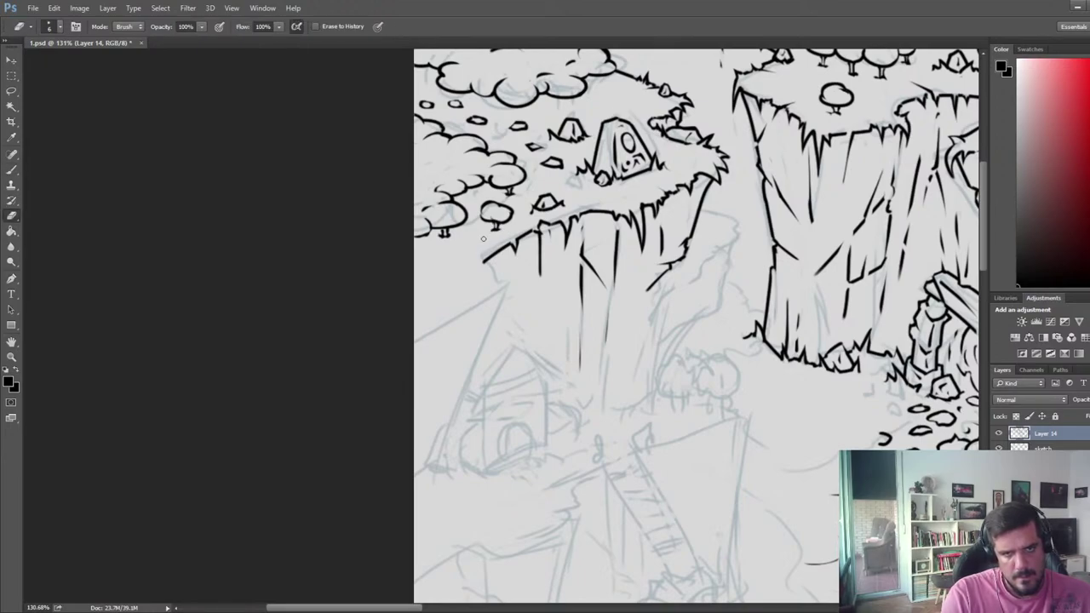
- Flip the whole canvas horizontally and review the inked map
scroll(492, 246, down, 5)
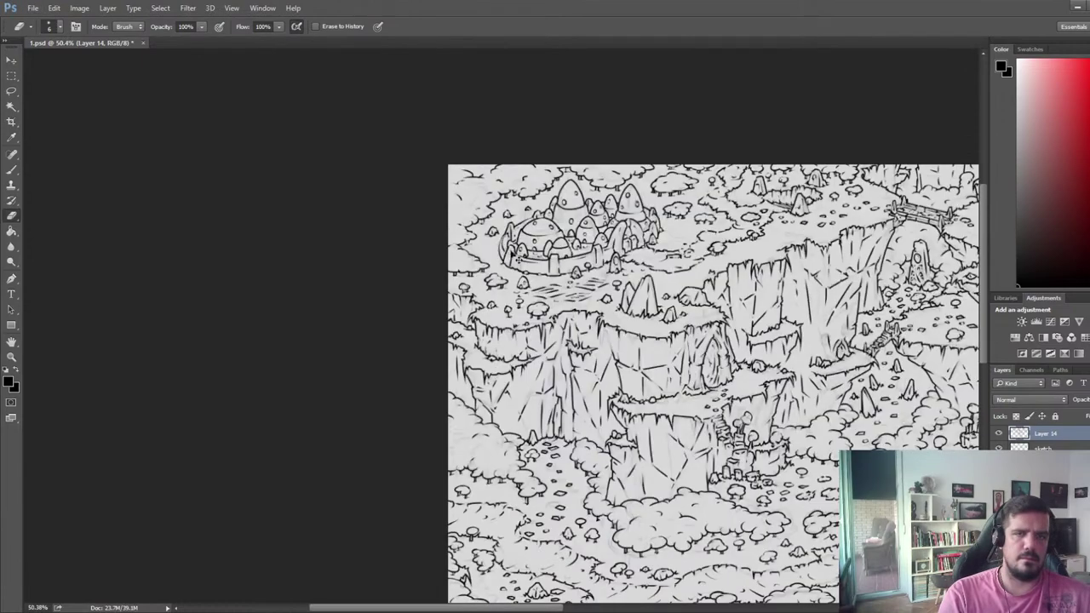
drag(946, 294, 289, 272)
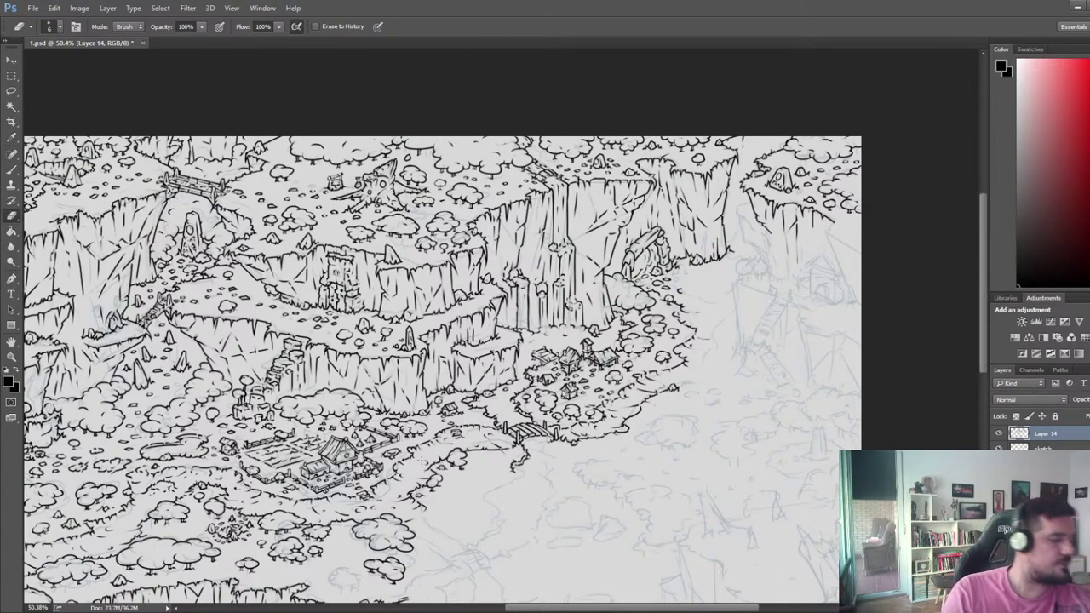
scroll(924, 185, up, 7)
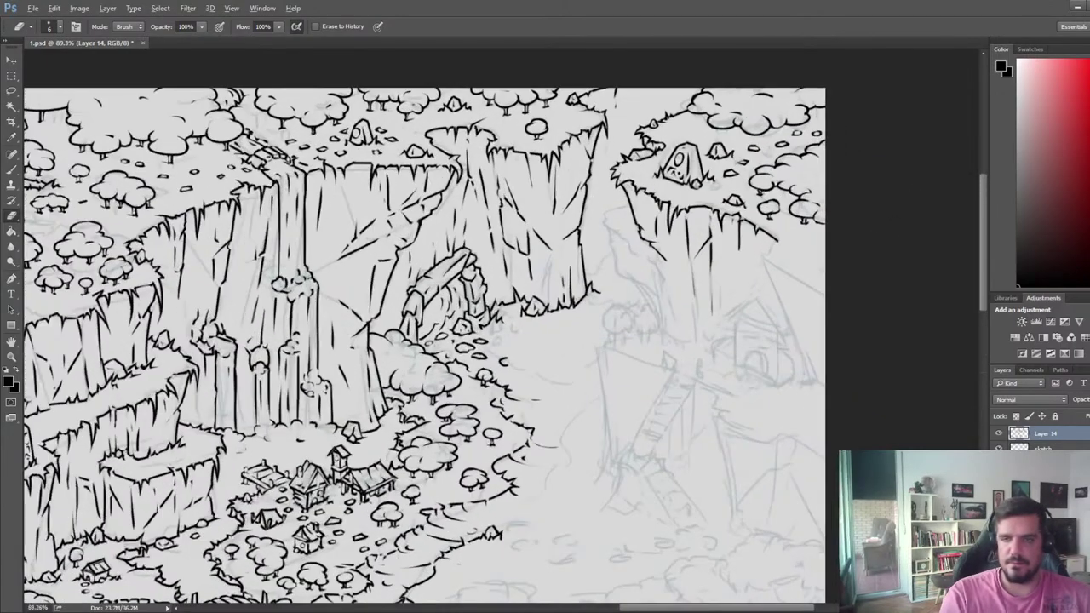
scroll(815, 275, down, 1)
scroll(802, 266, down, 1)
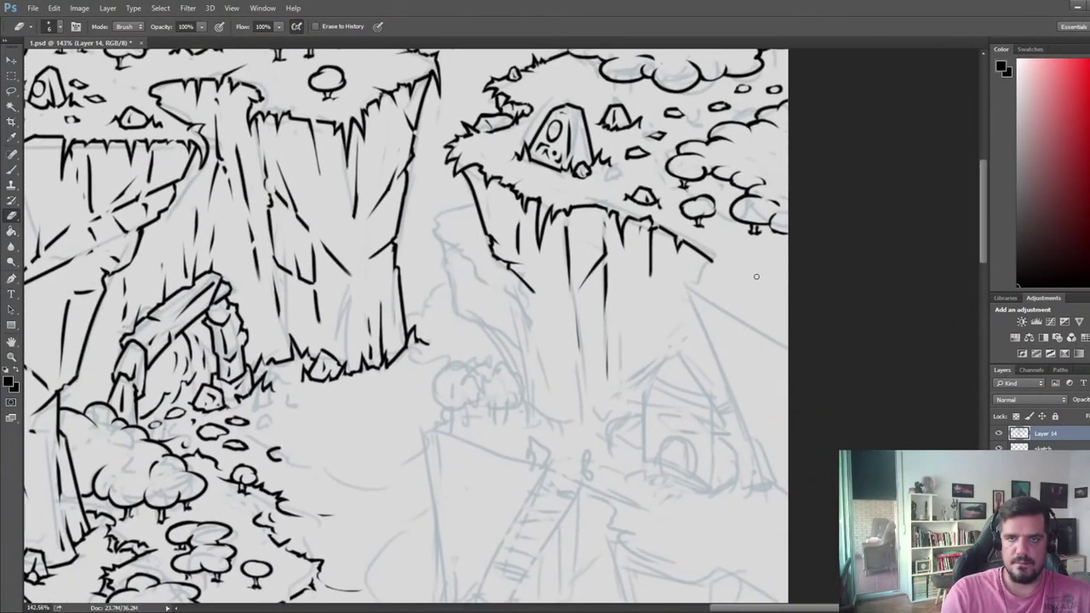
scroll(660, 187, down, 3)
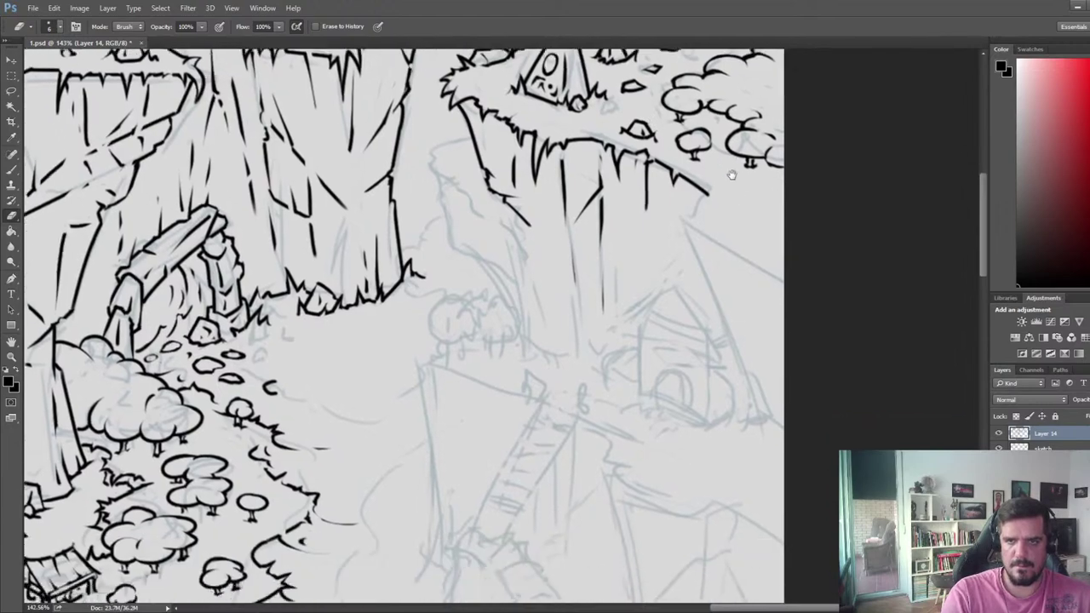
- Ink a short tapered spike hanging from the outer tip of the sloping cliff rim
key(b)
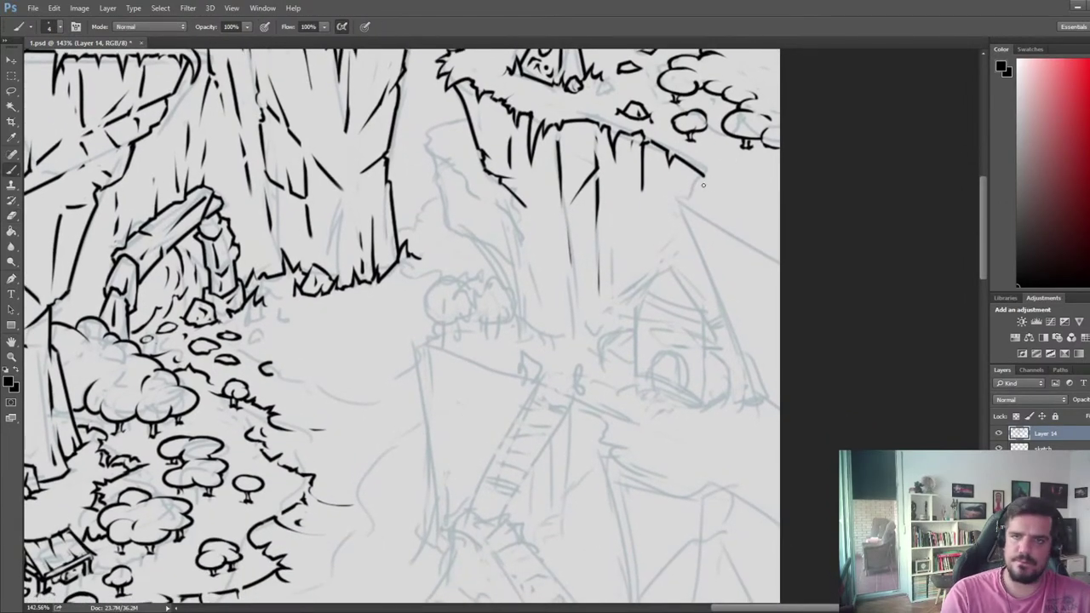
mouse_move(689, 196)
mouse_down()
mouse_move(730, 164)
mouse_move(689, 194)
mouse_up()
key(e)
key(b)
key(e)
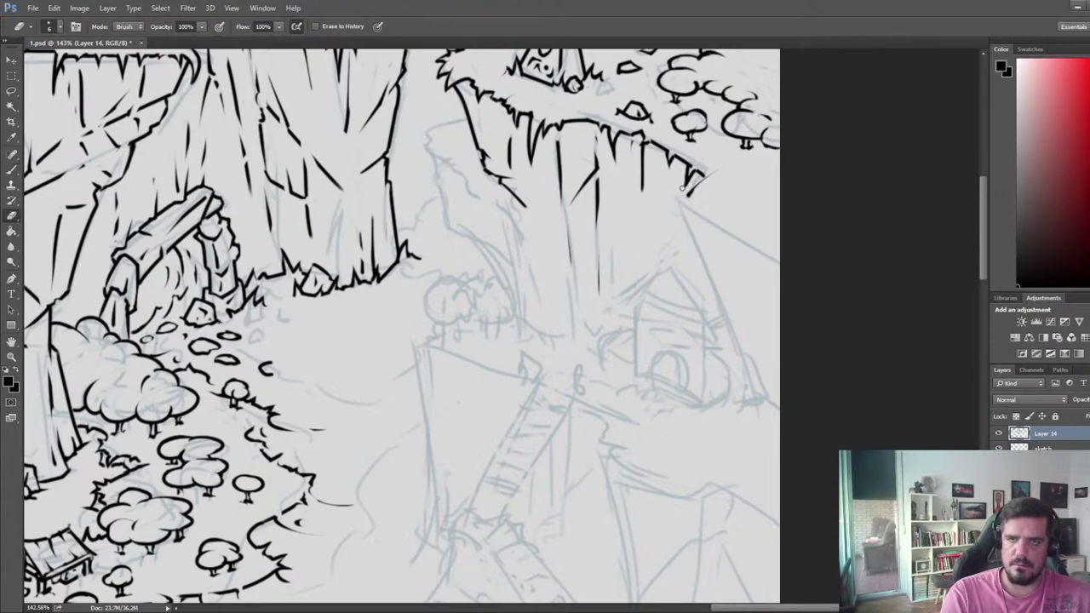
- Continue the cliff edge below the rim tip with jagged grass spikes down to the next ledge
key(b)
key(b)
mouse_move(692, 198)
mouse_down()
mouse_move(677, 244)
mouse_move(711, 216)
mouse_up()
key(e)
key(b)
key(e)
key(b)
key(e)
key(b)
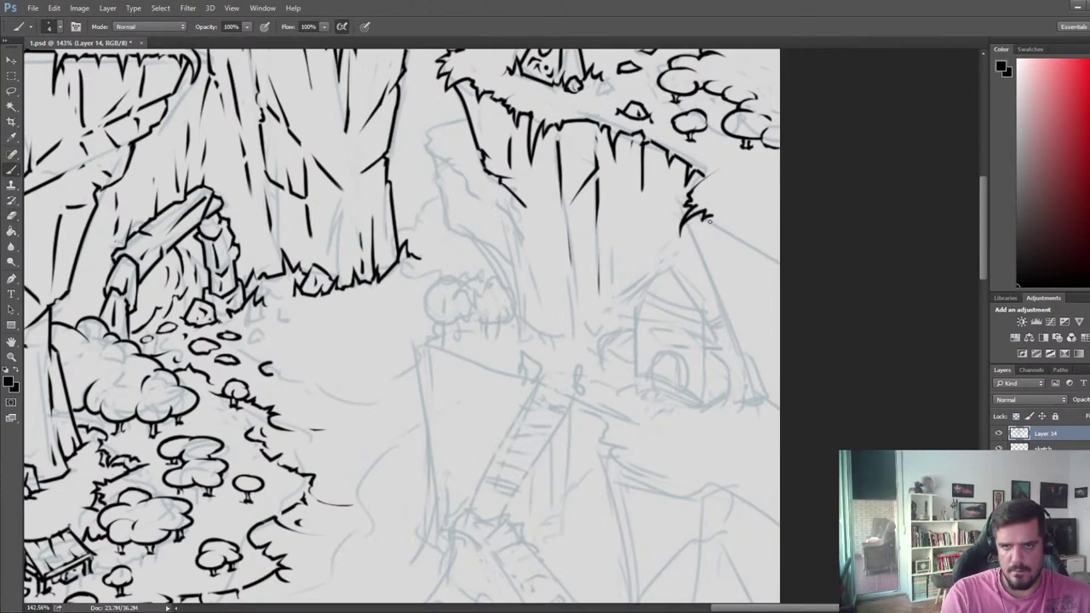
- Ink the lower ledge line from the grass spikes out to the canvas border and add small hanging spikes
key(e)
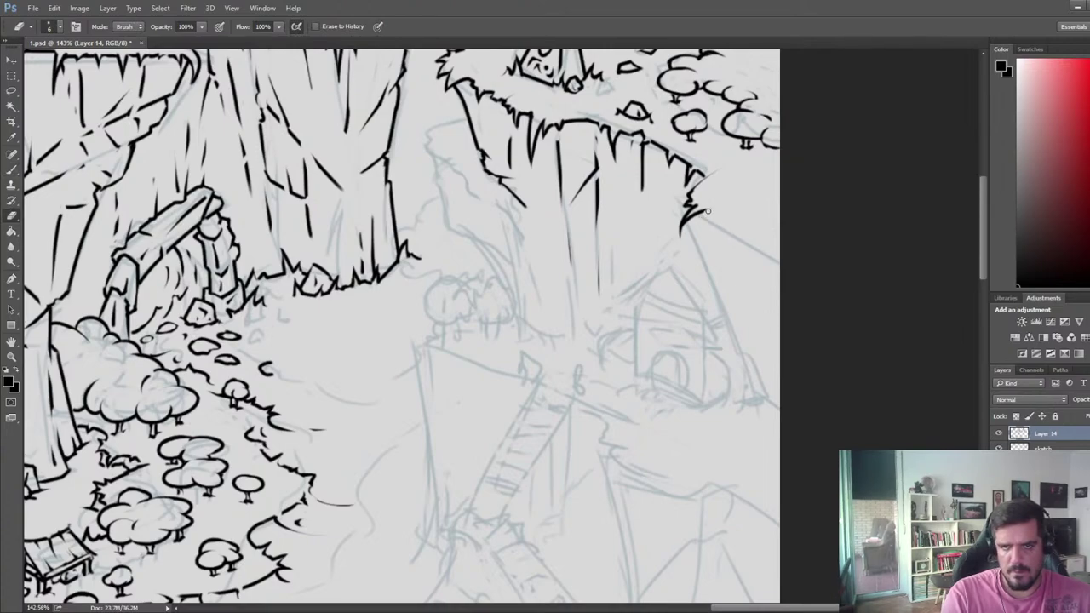
key(b)
drag(705, 214, 788, 238)
key(ctrl+z)
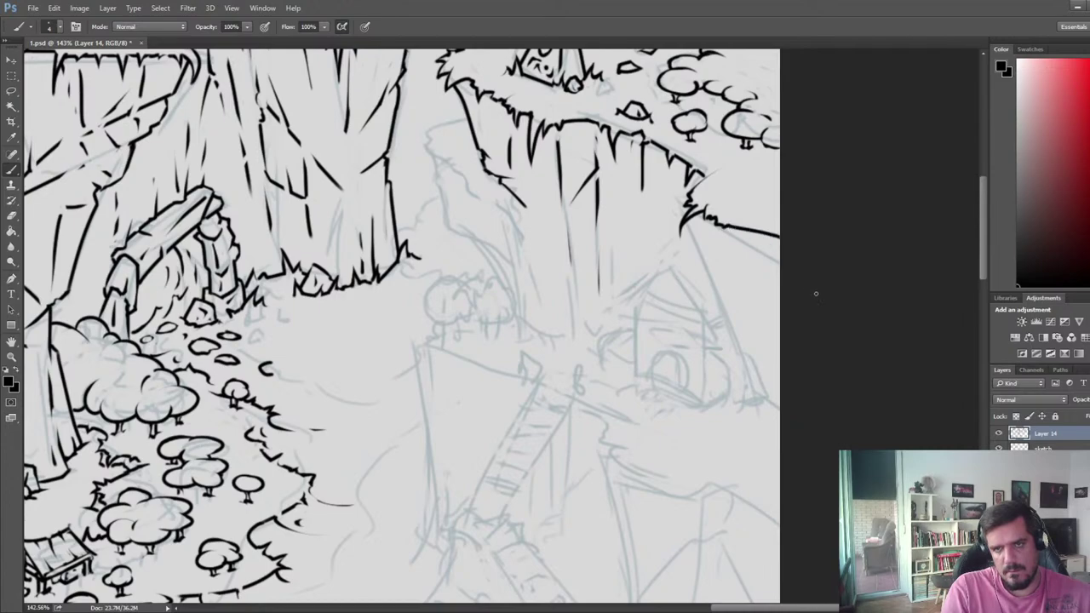
key(e)
key(b)
key(e)
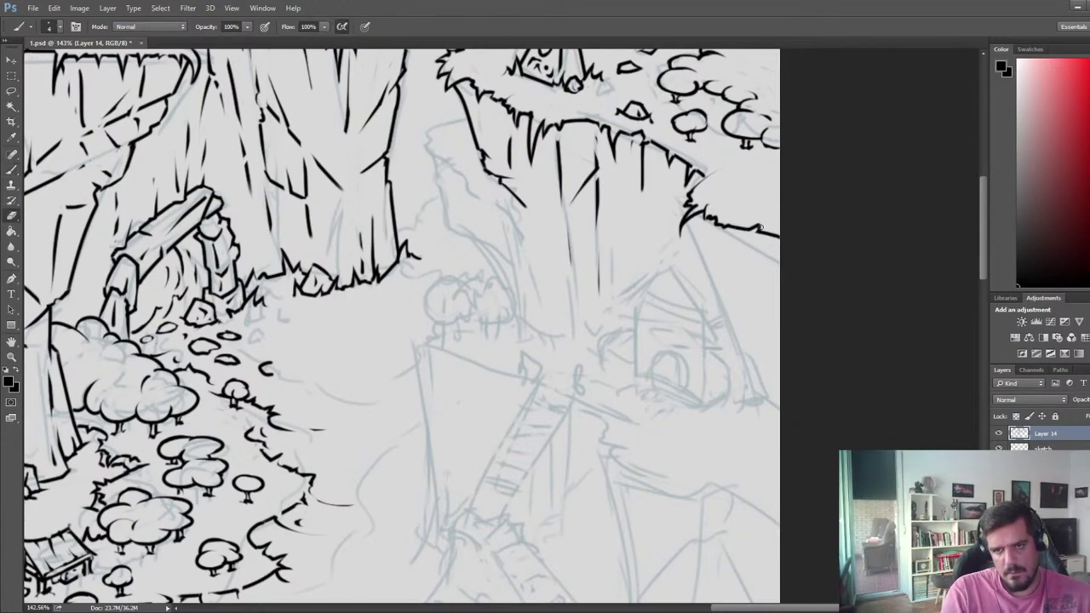
key(b)
drag(744, 231, 748, 247)
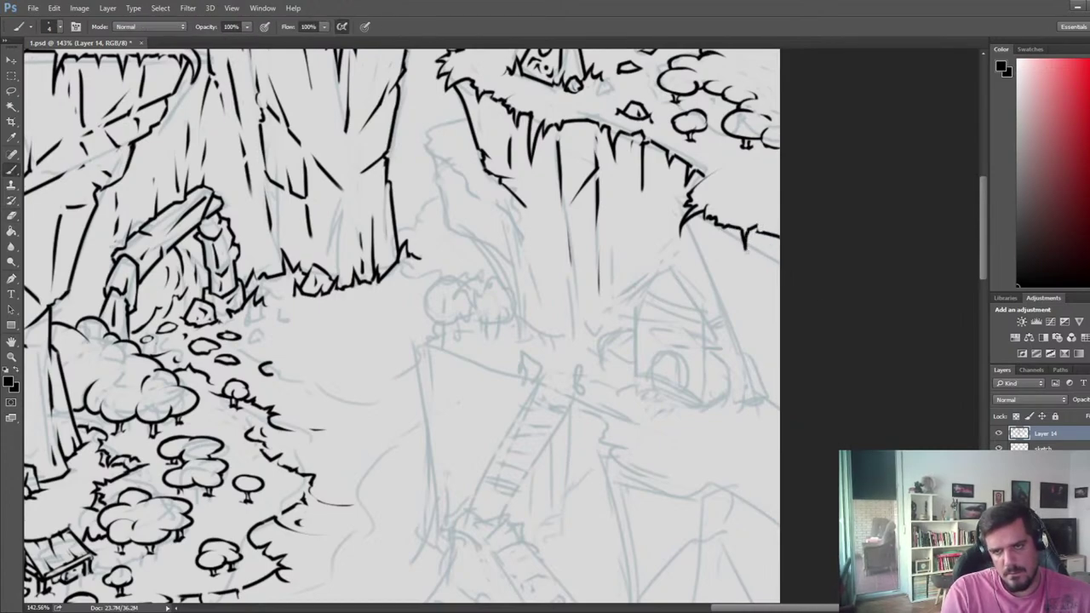
key(e)
- Ink a round tree with a short trunk on the lower ledge, cut off by the canvas border
mouse_move(785, 188)
mouse_down()
mouse_move(752, 230)
mouse_move(725, 224)
mouse_move(746, 241)
mouse_up()
key(b)
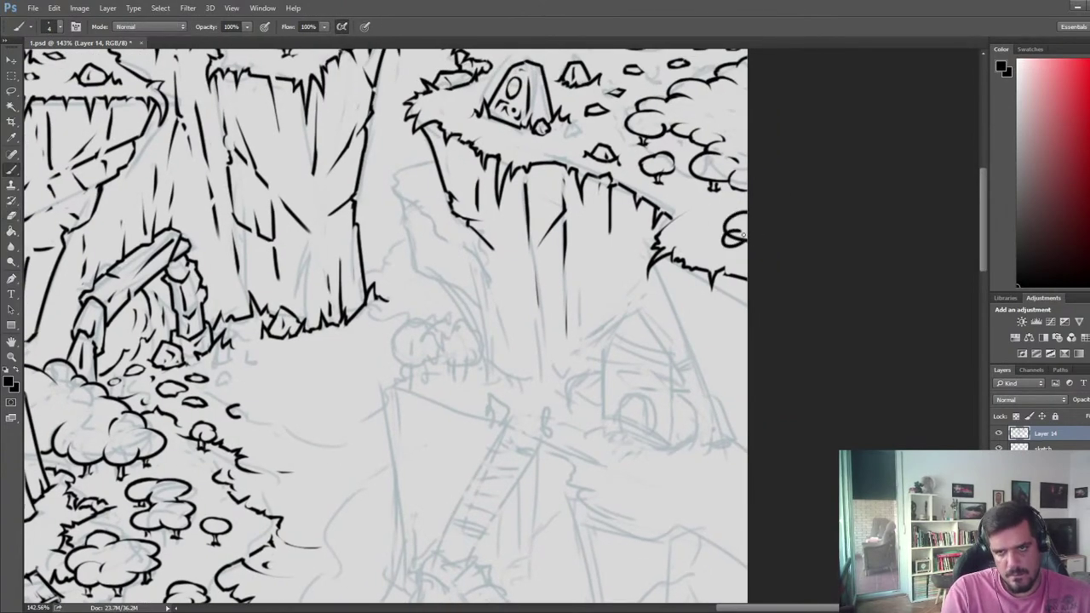
key(e)
key(b)
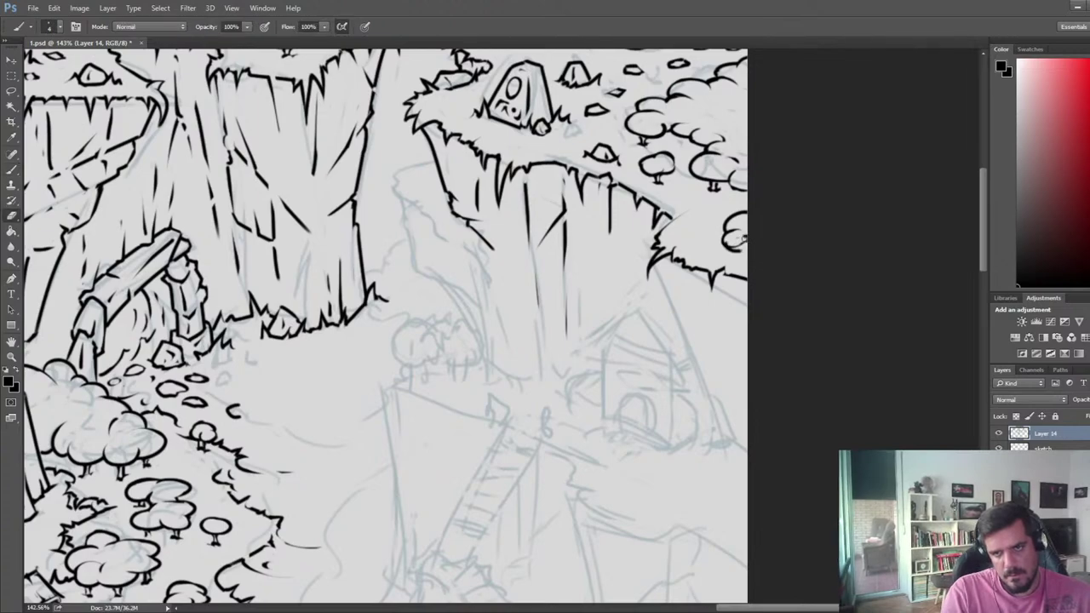
drag(737, 235, 743, 241)
key(e)
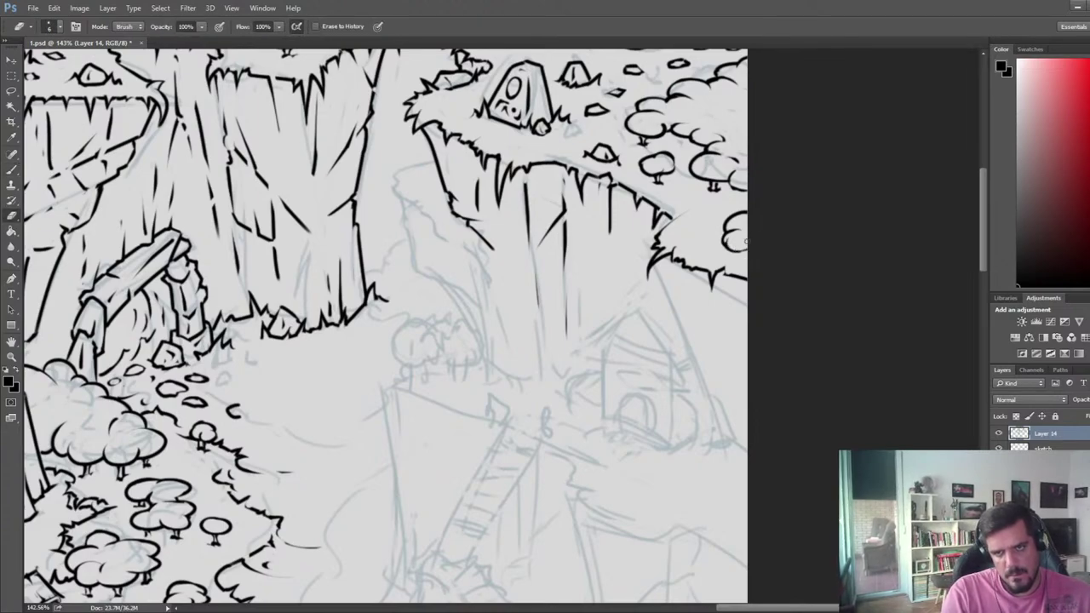
key(b)
key(e)
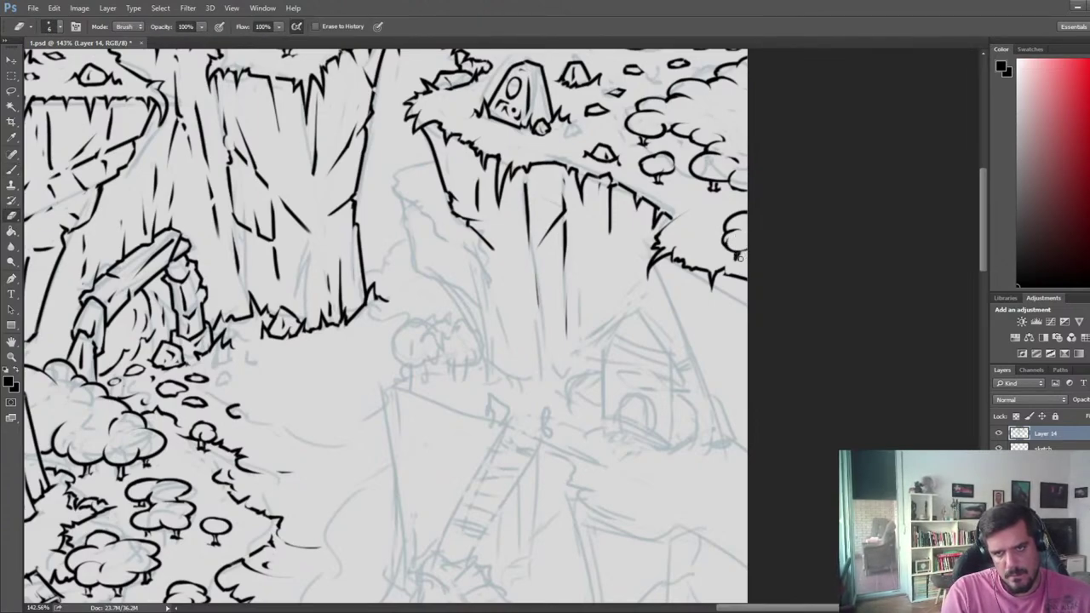
key(b)
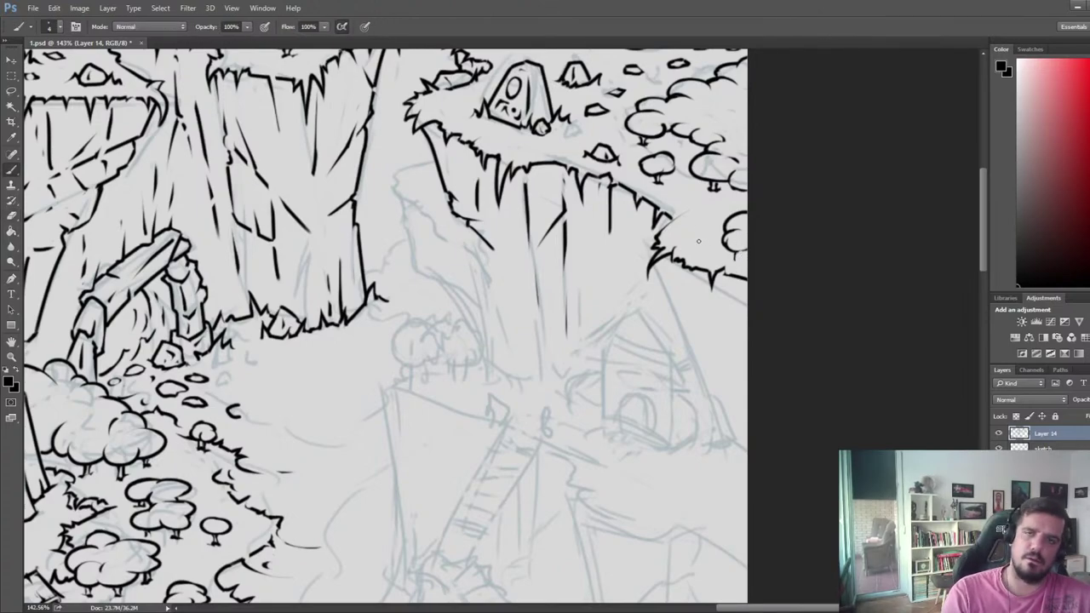
key(e)
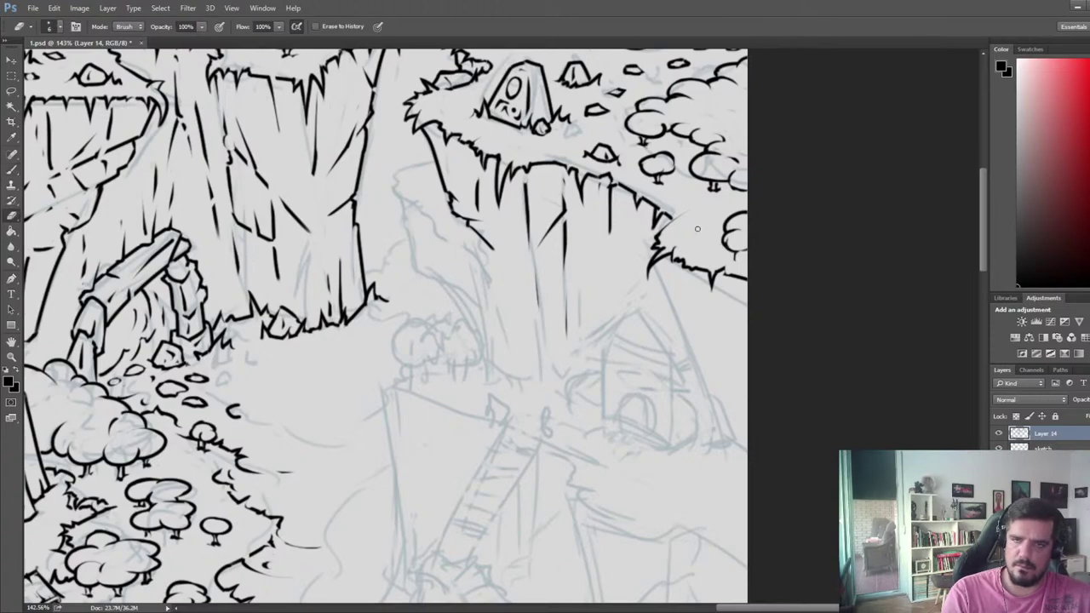
key(b)
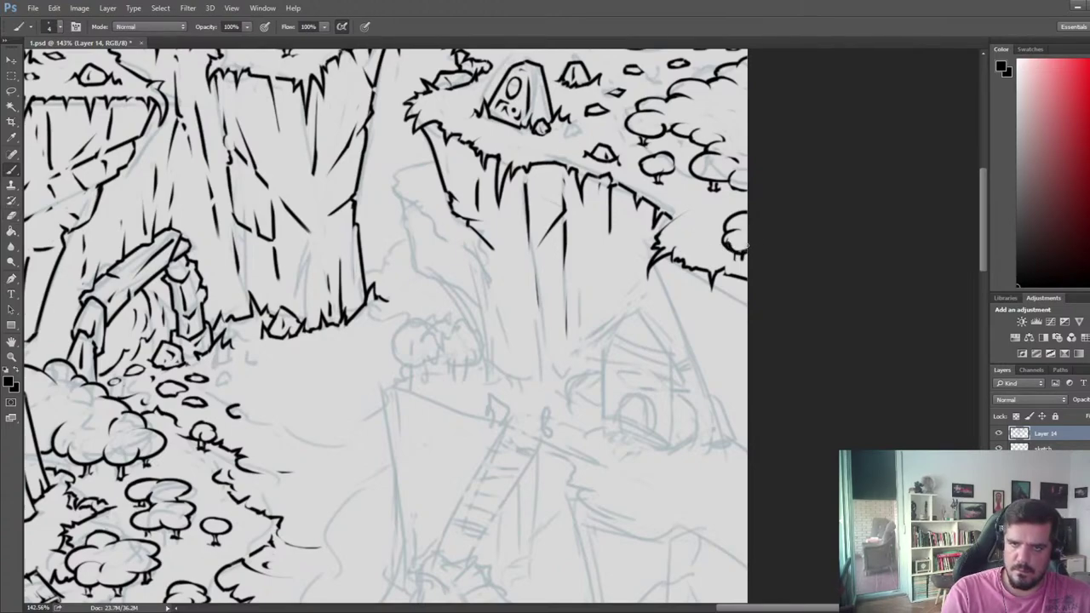
key(e)
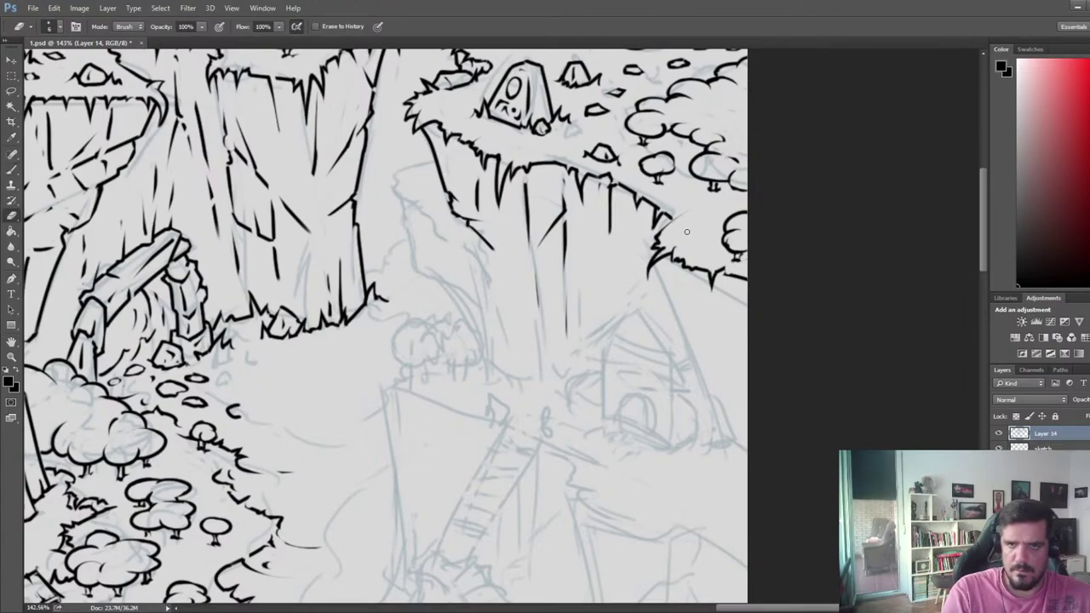
- Ink a small oval-crowned tree with a trunk beside the cut-off tree on the lower ledge
key(b)
drag(687, 231, 689, 230)
key(e)
key(b)
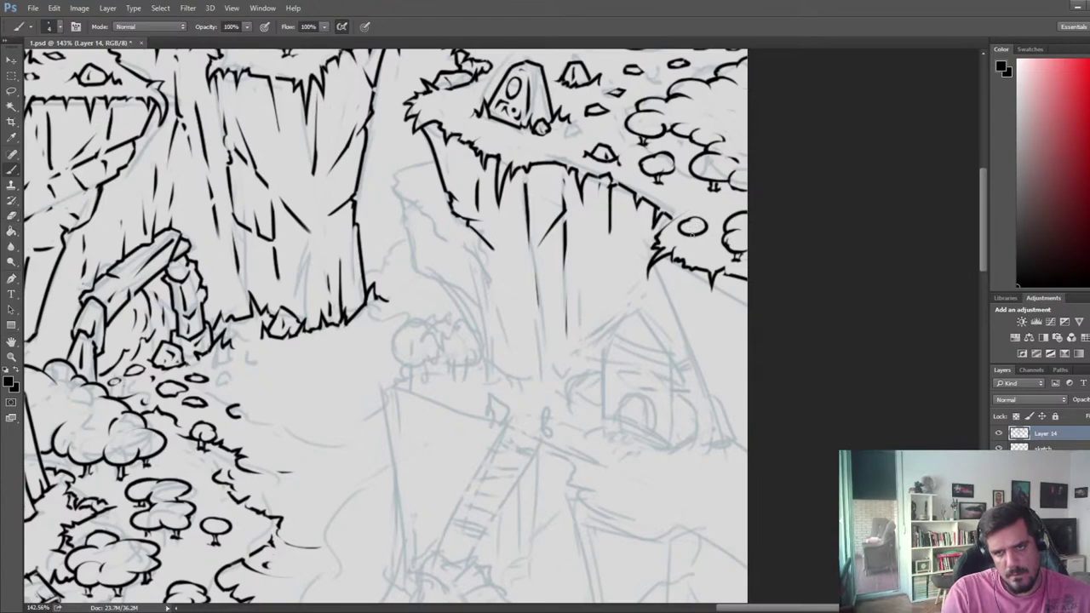
key(e)
key(b)
key(e)
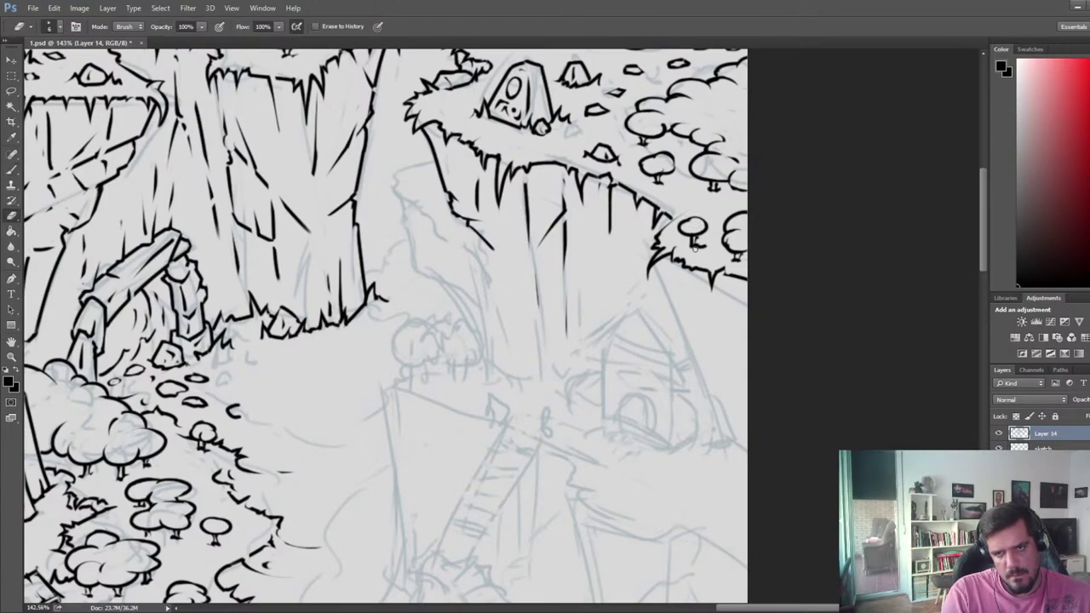
- Flip the canvas horizontally again and save the document
scroll(229, 273, down, 3)
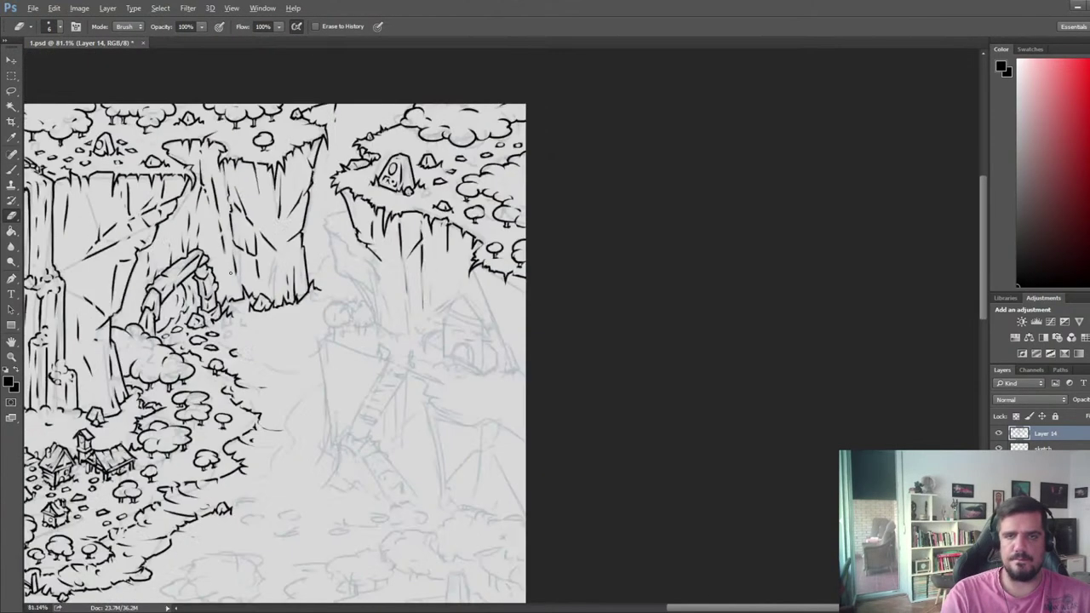
scroll(230, 272, down, 2)
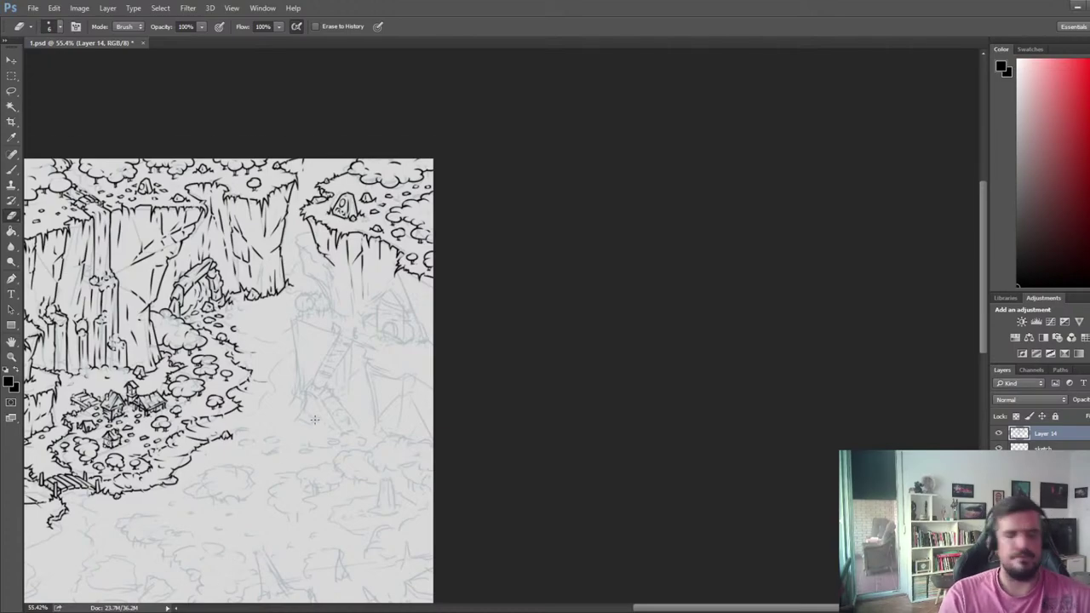
scroll(315, 420, down, 3)
key(ctrl+shift+h)
drag(322, 432, 851, 366)
drag(144, 363, 292, 399)
key(ctrl+s)
- Ink the outer wall edge and the two curved upper-wall lines of the sketched hut below the cliff
scroll(348, 189, up, 11)
drag(354, 275, 421, 227)
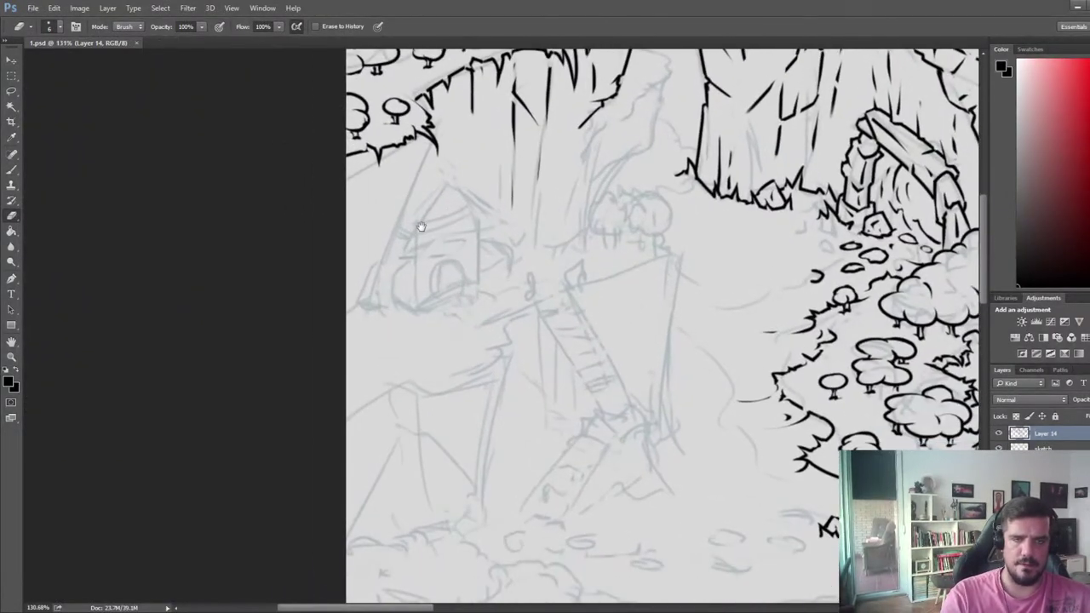
key(b)
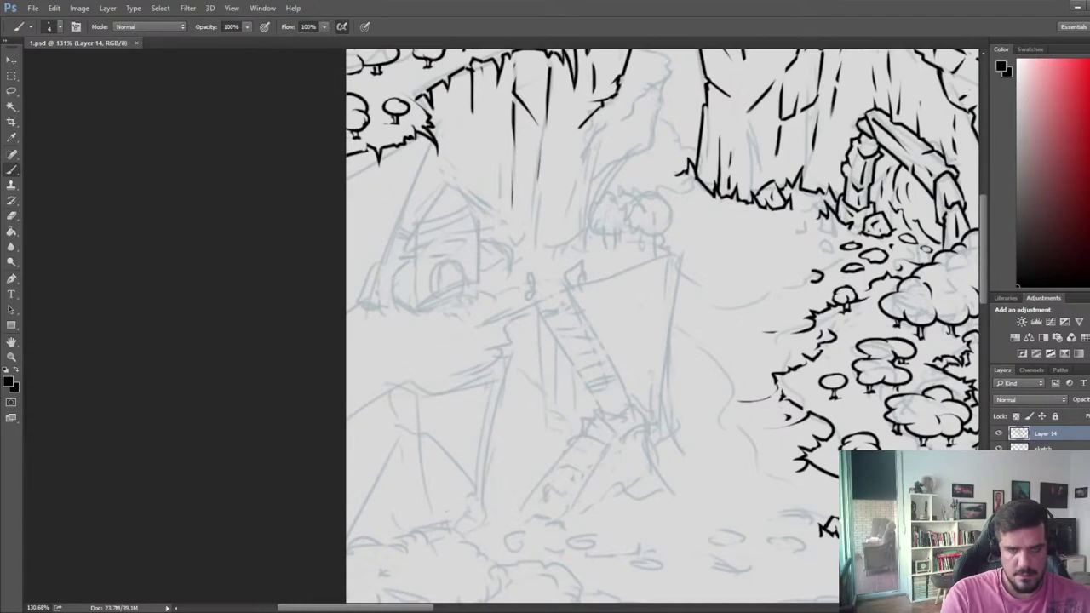
mouse_move(422, 221)
mouse_down()
mouse_move(406, 257)
mouse_move(412, 310)
mouse_up()
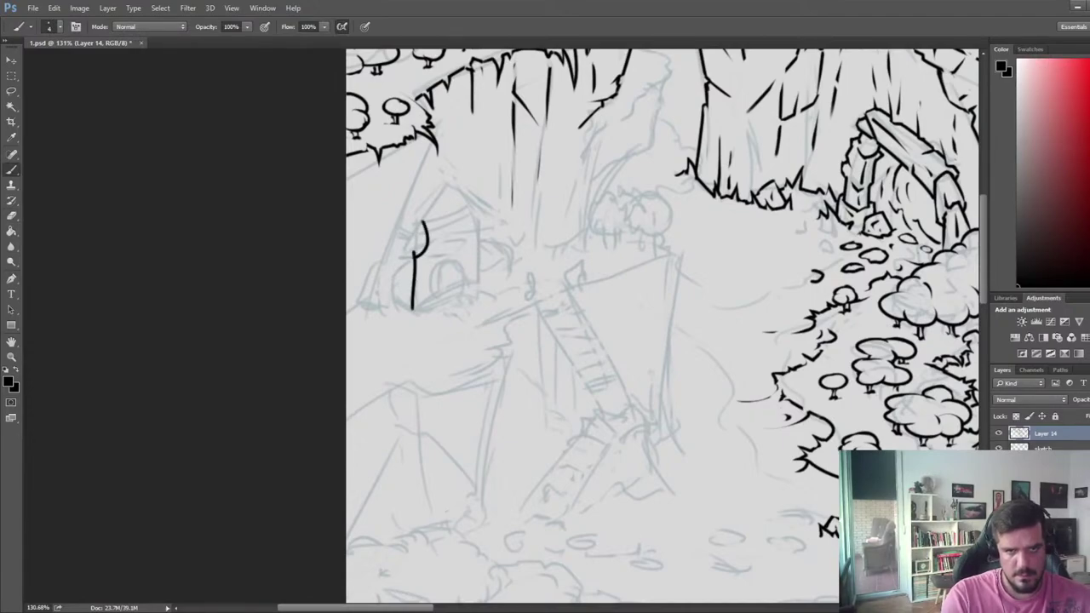
drag(470, 210, 473, 252)
key(ctrl+z)
drag(472, 209, 477, 246)
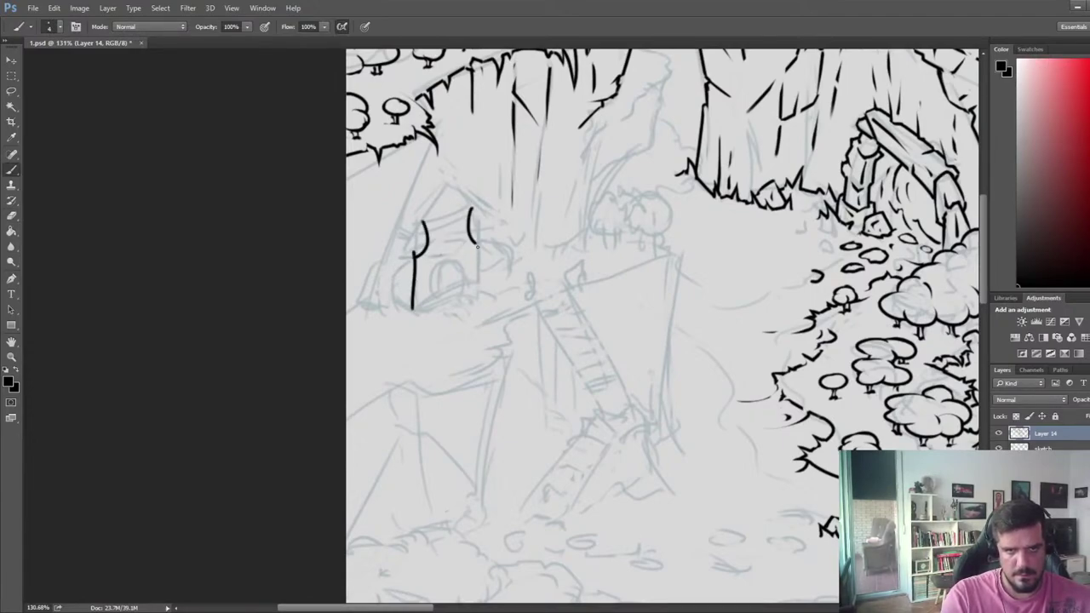
- Ink a slanted double-line beam across the hut's front, joining the bases of the two curved lines
key(e)
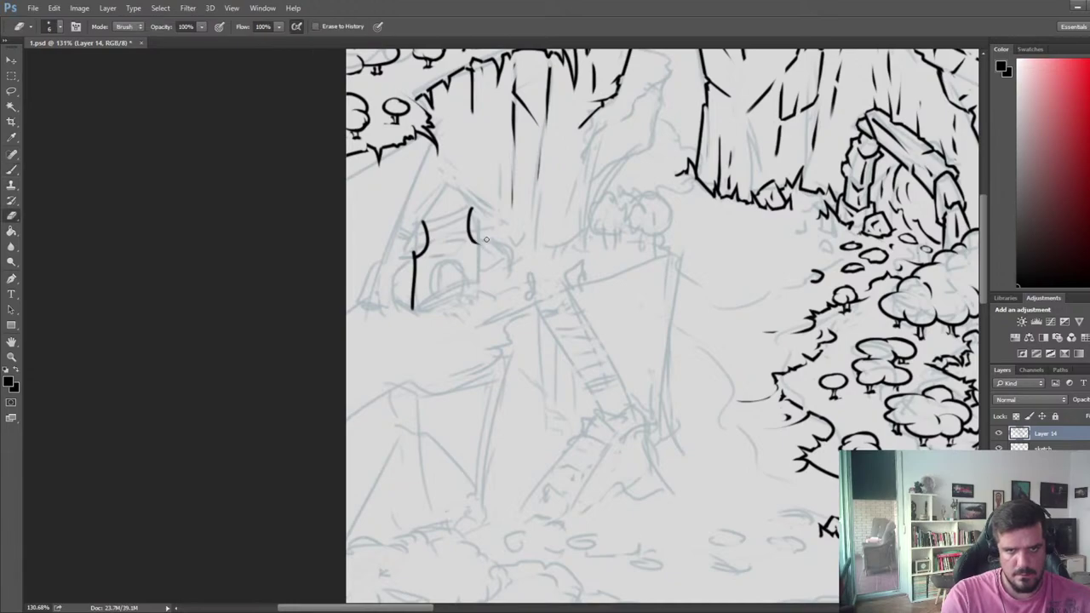
key(b)
mouse_move(413, 257)
mouse_down()
mouse_move(500, 238)
mouse_move(484, 239)
mouse_up()
key(e)
key(b)
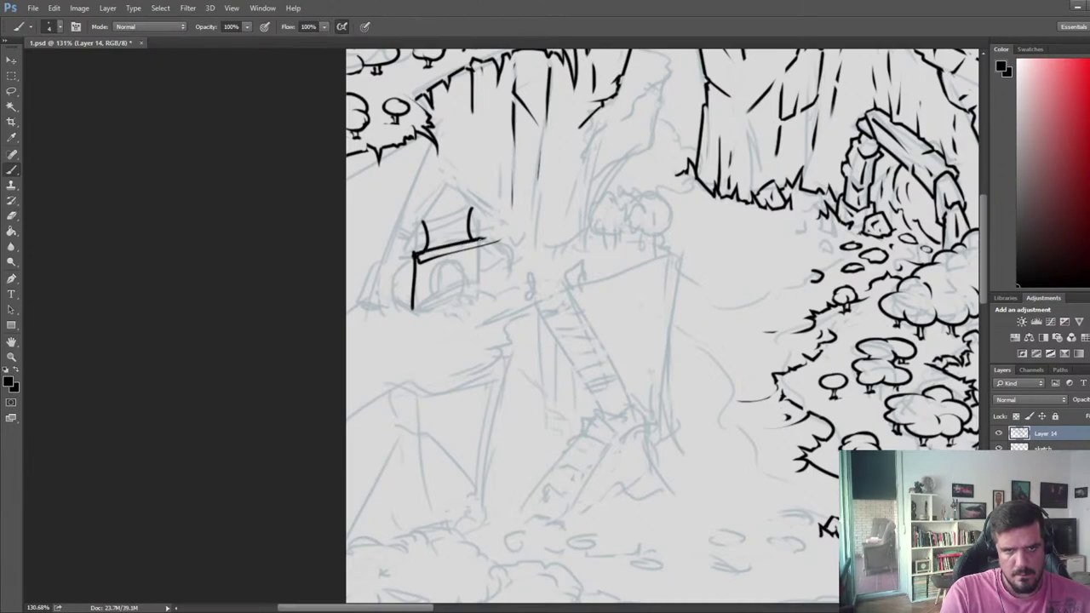
- Trim the overrun of the hut's front beam, close its end, and ink the inner wall edge below it
key(e)
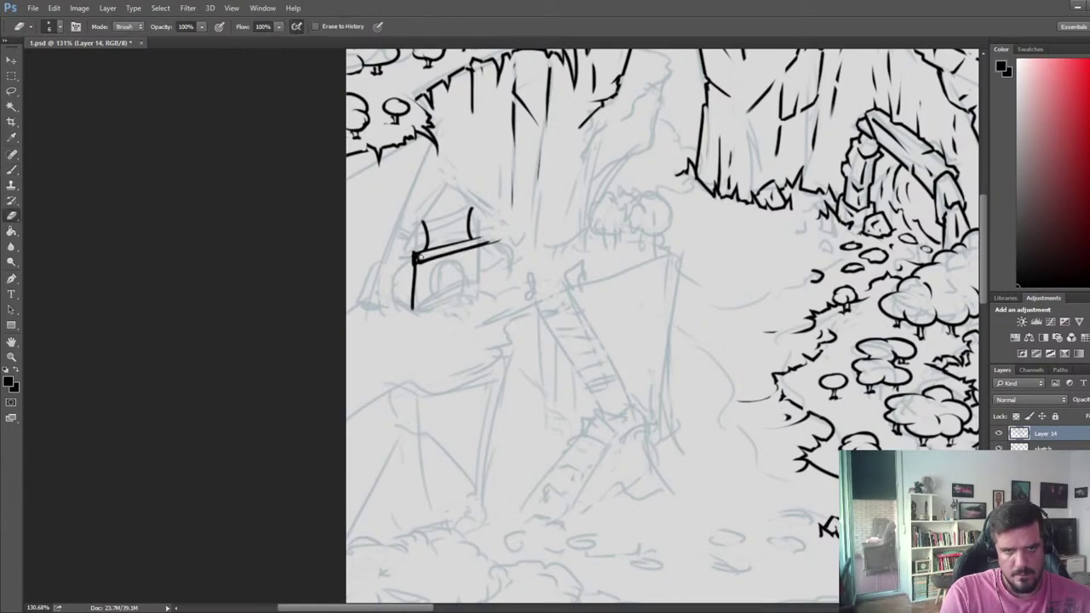
key(b)
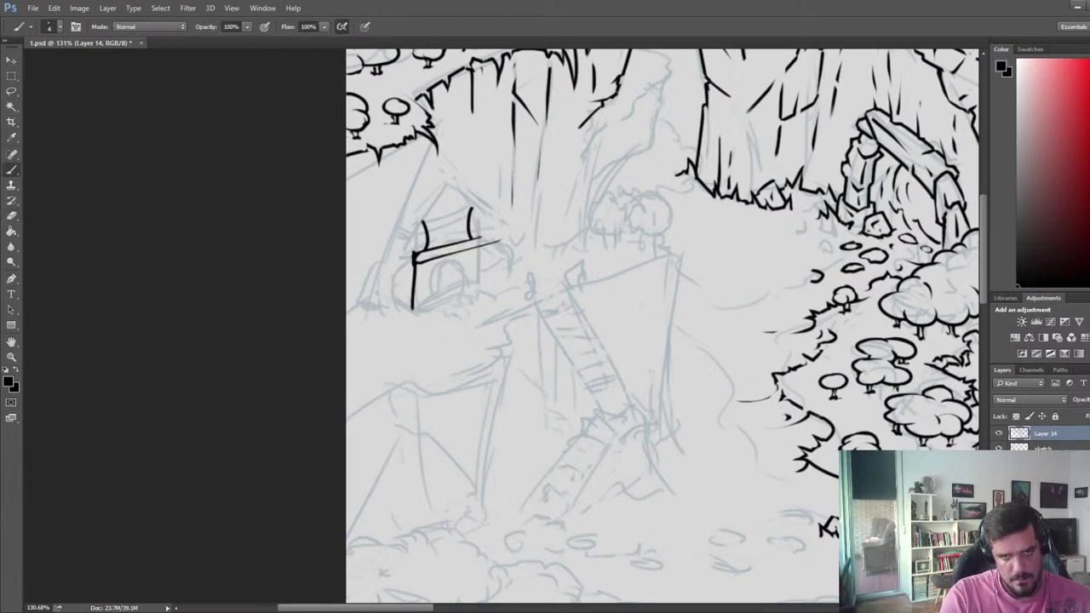
mouse_move(478, 236)
mouse_down()
mouse_move(479, 247)
mouse_move(508, 241)
mouse_up()
key(e)
key(b)
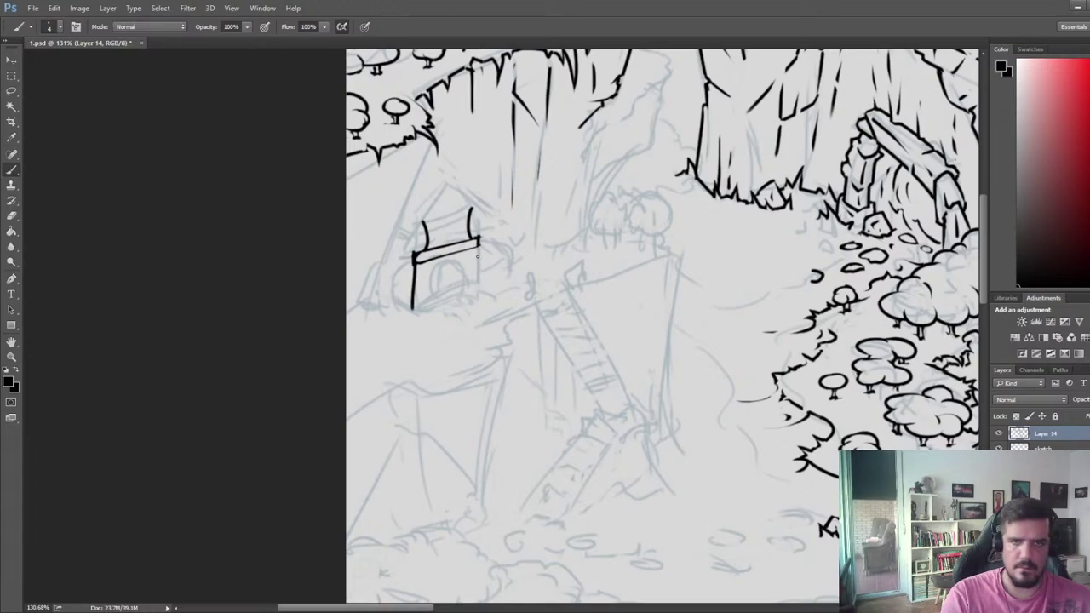
drag(478, 248, 476, 284)
key(e)
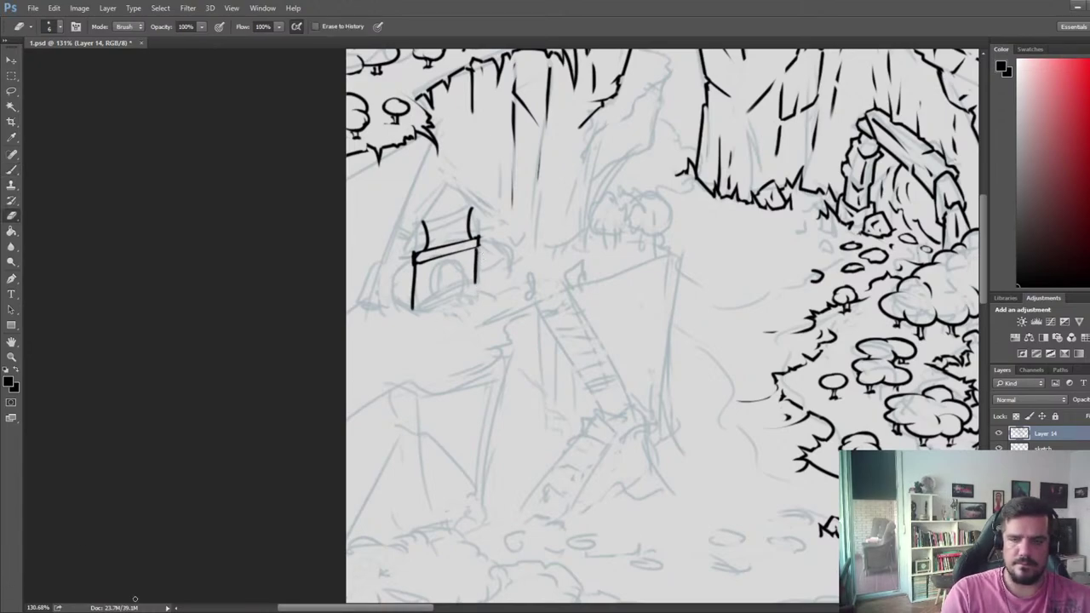
- Refine the double-line beam across the hut's front, thickening its upper line and cleaning up the space below it
key(b)
key(e)
mouse_move(418, 259)
mouse_down()
mouse_move(473, 247)
mouse_move(475, 236)
mouse_move(490, 247)
mouse_up()
key(b)
key(ctrl+z)
key(e)
key(b)
key(e)
mouse_move(416, 259)
mouse_down()
mouse_move(491, 247)
mouse_move(479, 244)
mouse_up()
key(b)
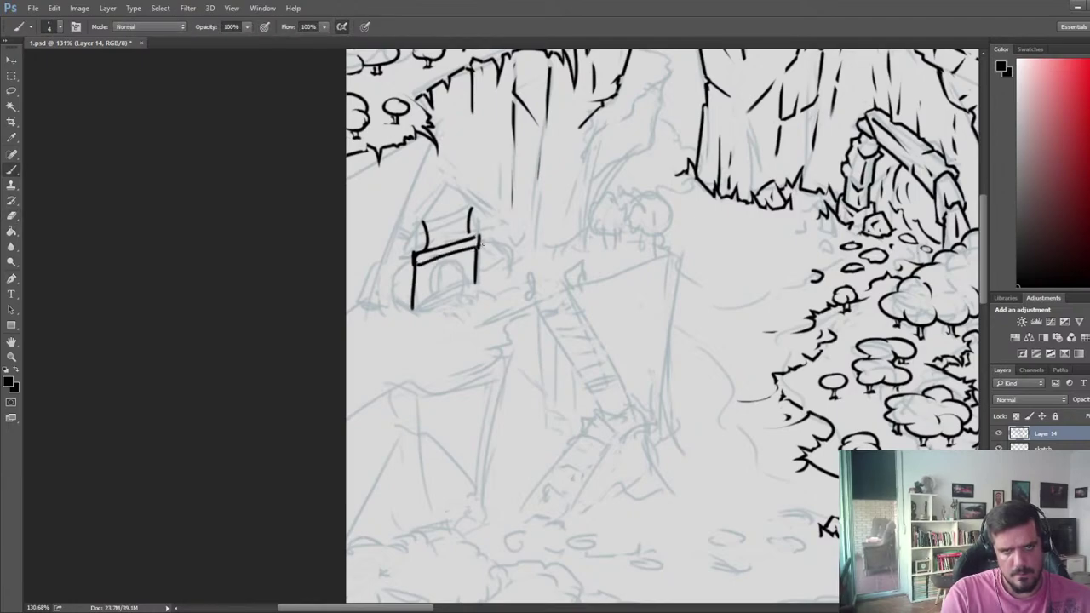
key(e)
key(b)
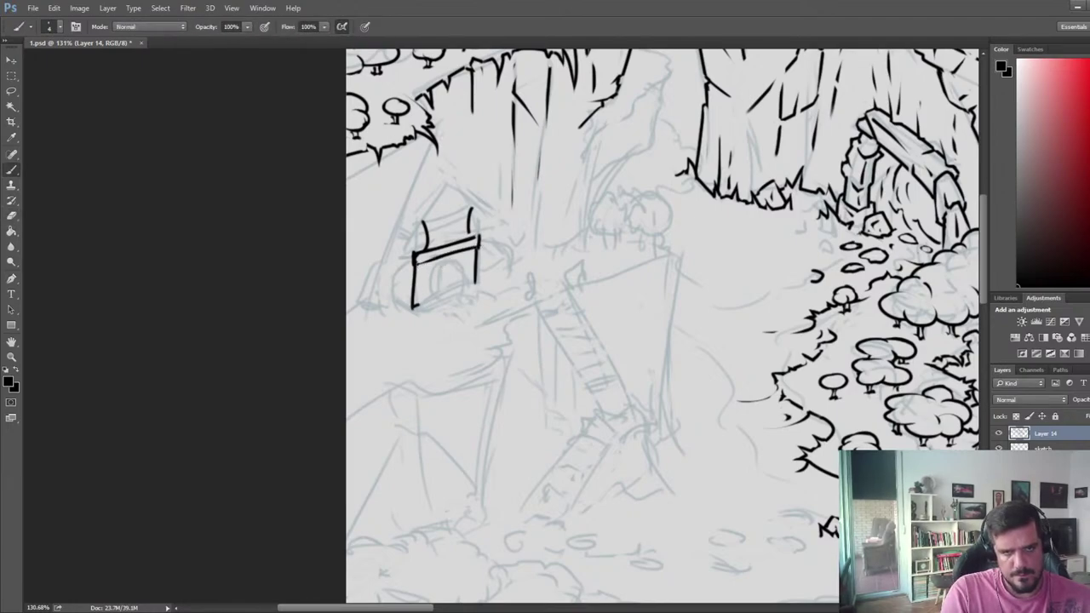
- Ink the hut's slanted base line and the upright edges of the small porch projecting from its front wall
mouse_move(414, 307)
mouse_down()
mouse_move(479, 276)
mouse_move(439, 270)
mouse_move(441, 288)
mouse_move(439, 269)
mouse_move(438, 294)
mouse_move(452, 307)
mouse_move(449, 274)
mouse_move(468, 296)
mouse_up()
key(ctrl+z)
key(ctrl+z)
key(e)
key(b)
key(b)
key(e)
key(b)
key(e)
key(b)
key(e)
key(b)
key(e)
key(b)
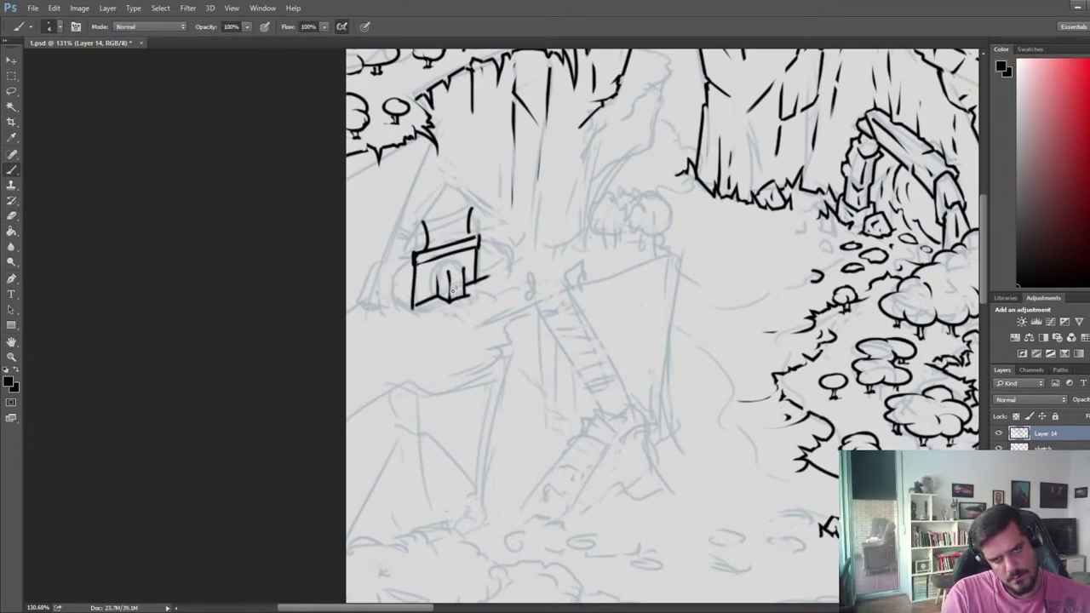
key(e)
key(b)
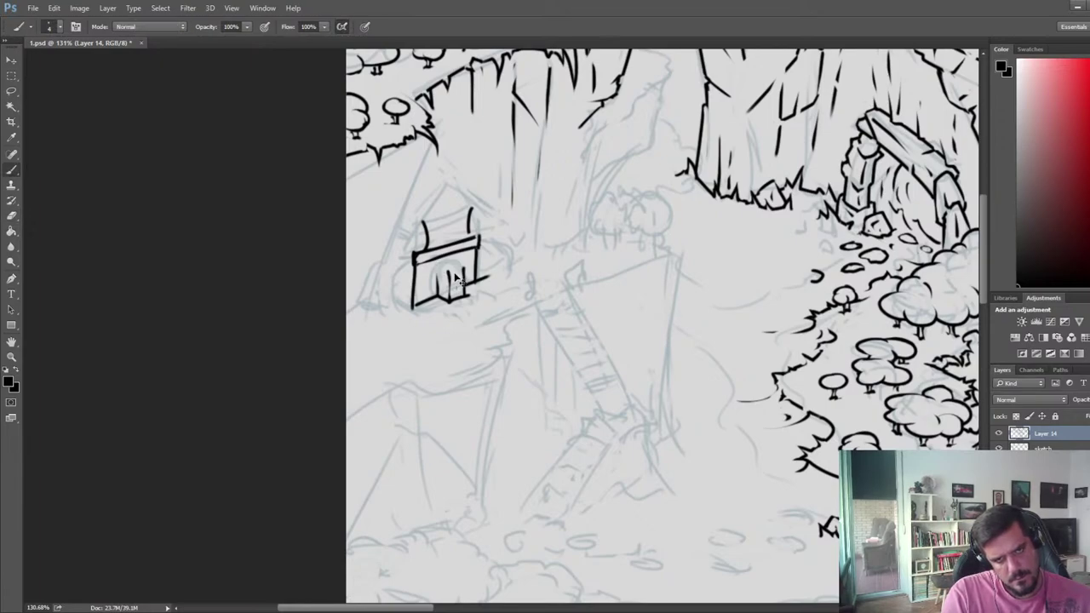
- Ink the small gabled roof over the porch, joining its slopes to the upright edges
key(e)
key(b)
drag(436, 278, 446, 261)
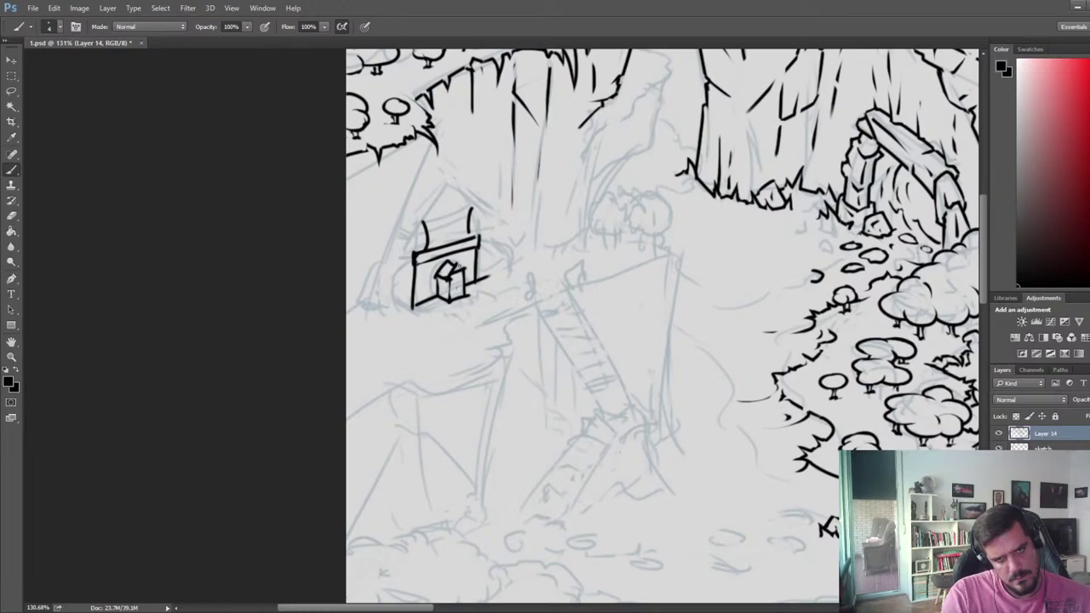
key(e)
key(b)
drag(452, 262, 463, 271)
key(e)
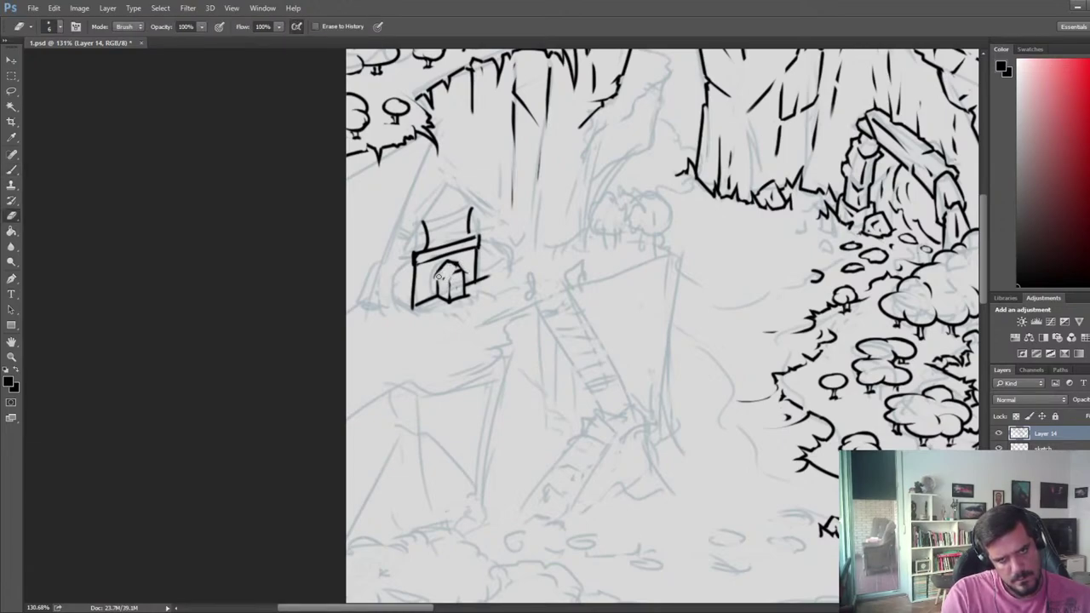
key(b)
drag(436, 278, 449, 282)
key(e)
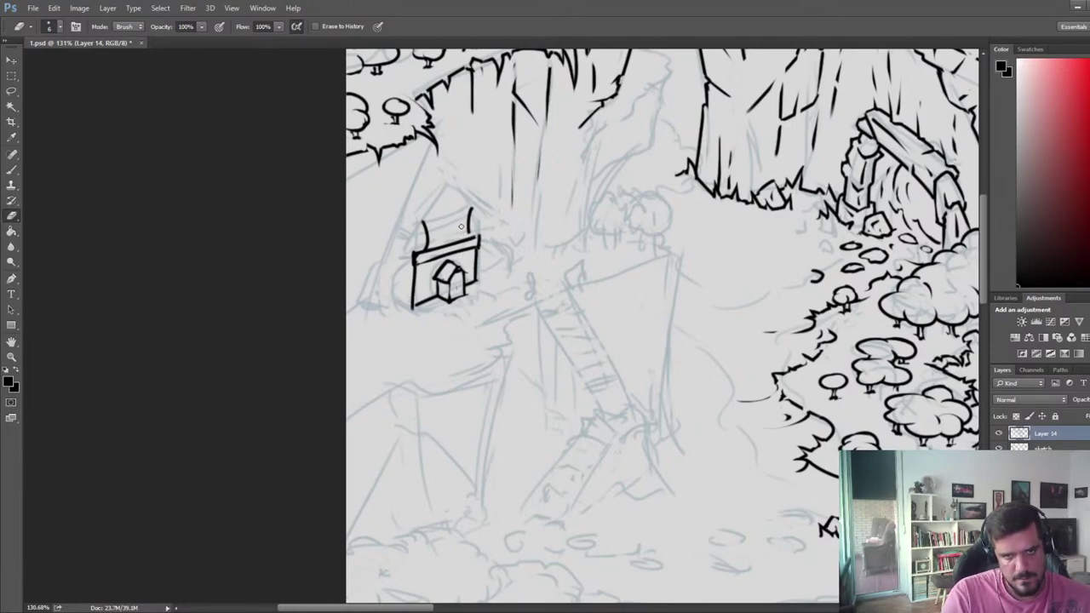
- Flip the canvas horizontally, then redraw the hut's outer wall corner with short beam ends projecting past it
key(b)
key(e)
mouse_move(469, 225)
mouse_down()
mouse_move(474, 237)
mouse_move(474, 218)
mouse_up()
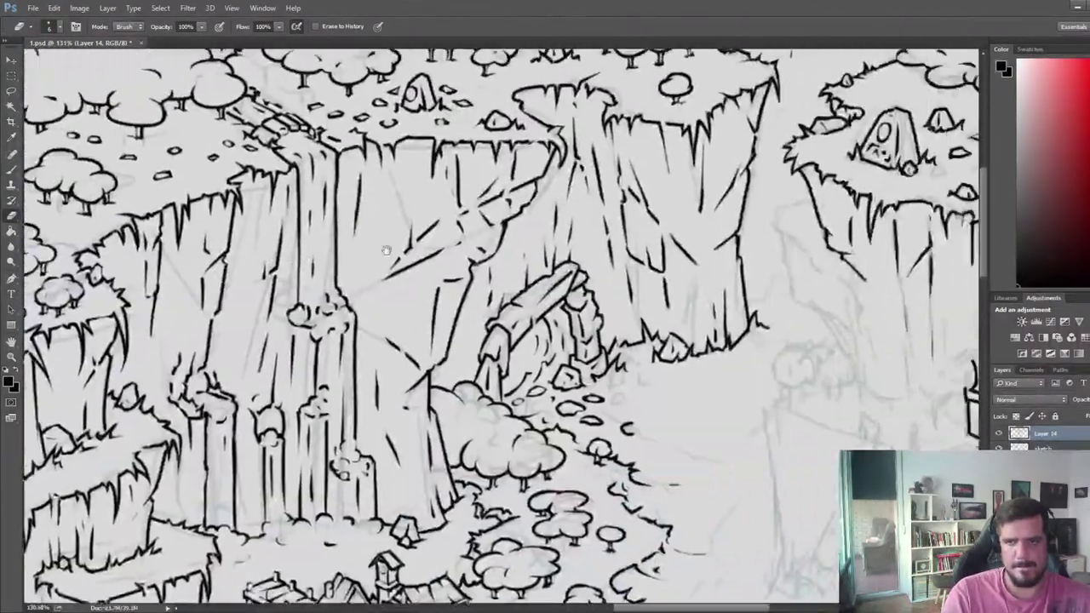
drag(387, 250, 63, 249)
drag(696, 314, 510, 180)
key(b)
key(b)
mouse_move(521, 270)
mouse_down()
mouse_move(535, 261)
mouse_move(521, 320)
mouse_up()
key(e)
key(b)
key(e)
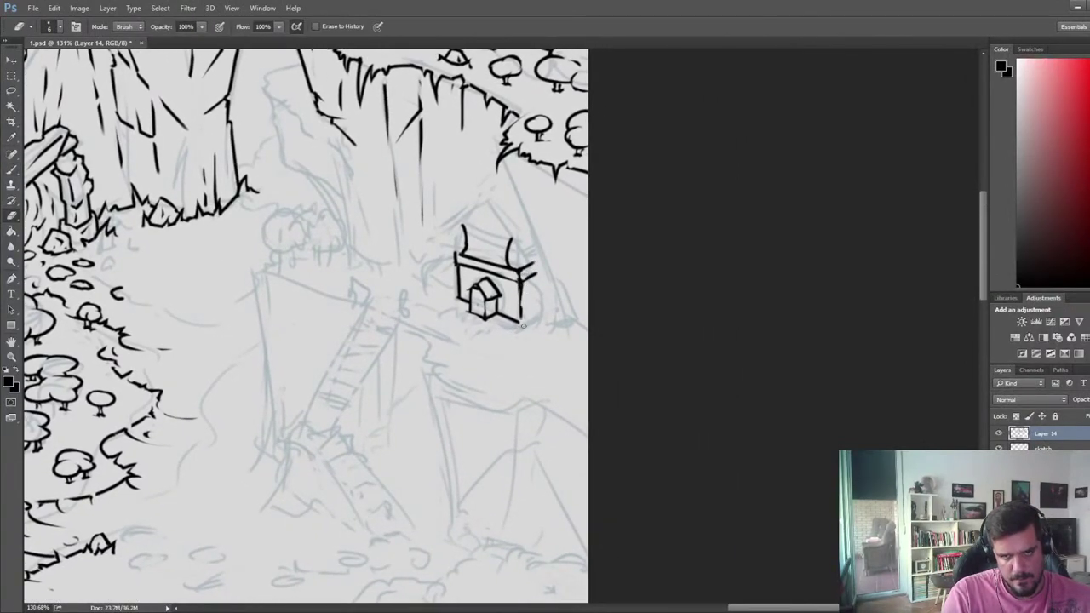
- Ink diagonal corner braces under the beam at both ends of the hut's front wall
key(b)
drag(462, 281, 475, 267)
key(e)
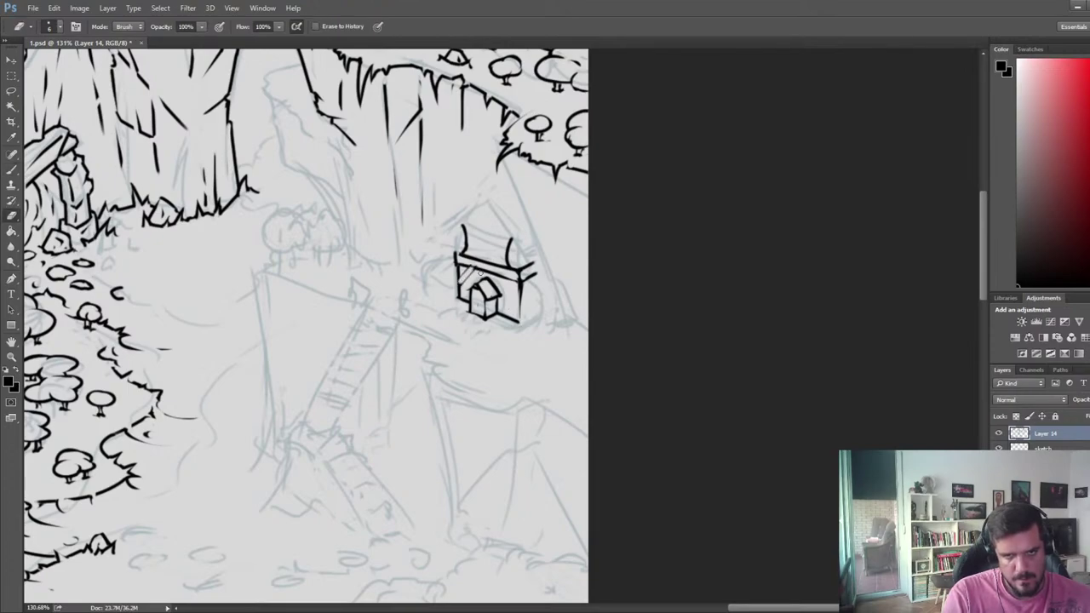
key(b)
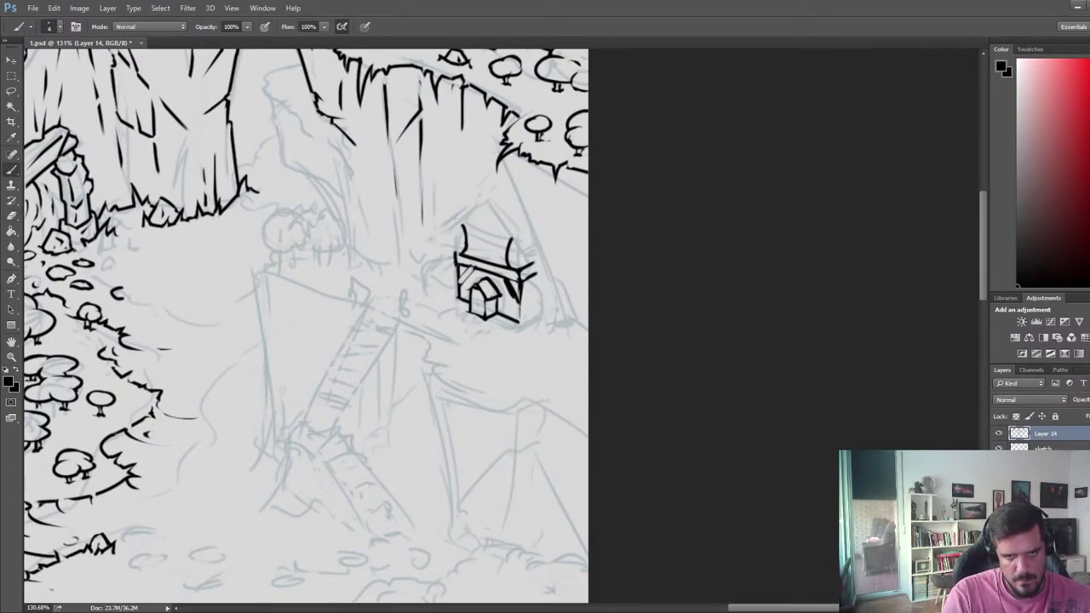
drag(519, 298, 514, 307)
key(e)
- Ink a tiny arched doorway in the front face of the porch and clean up its edges
key(b)
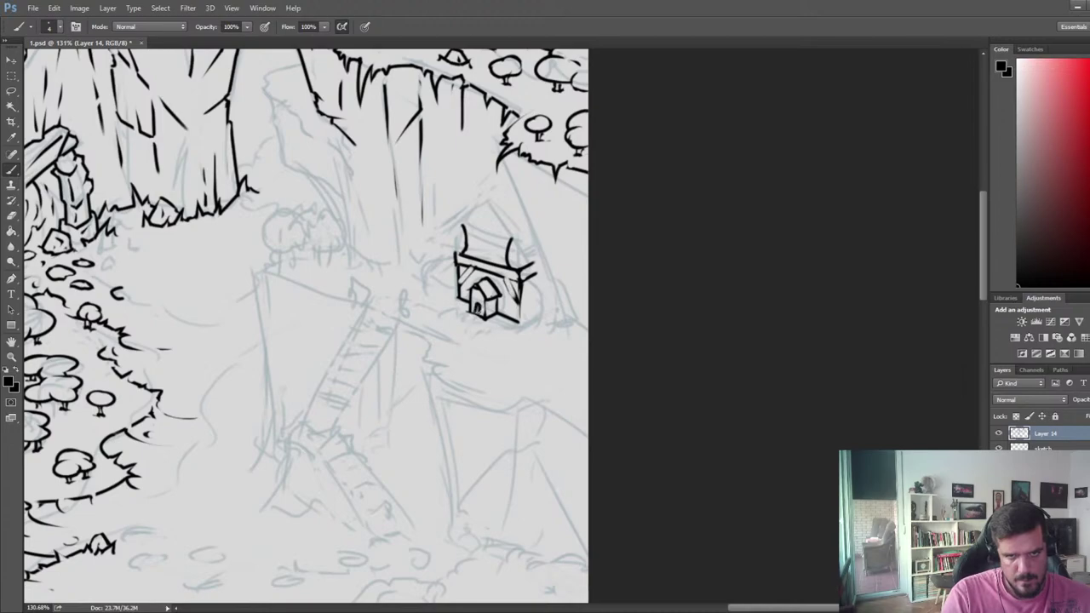
key(e)
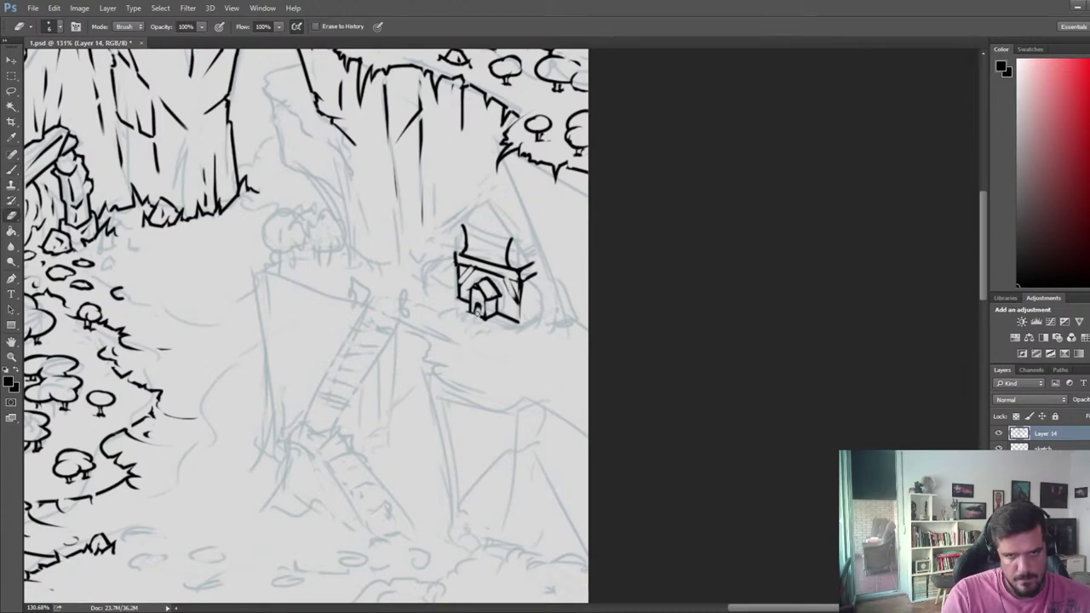
key(b)
key(e)
key(b)
key(e)
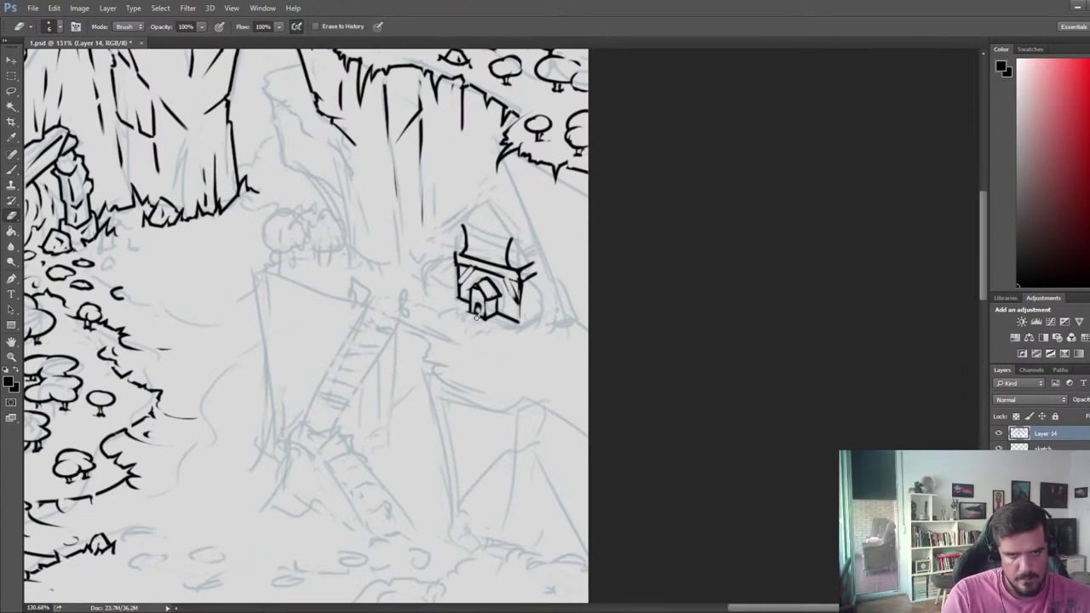
key(b)
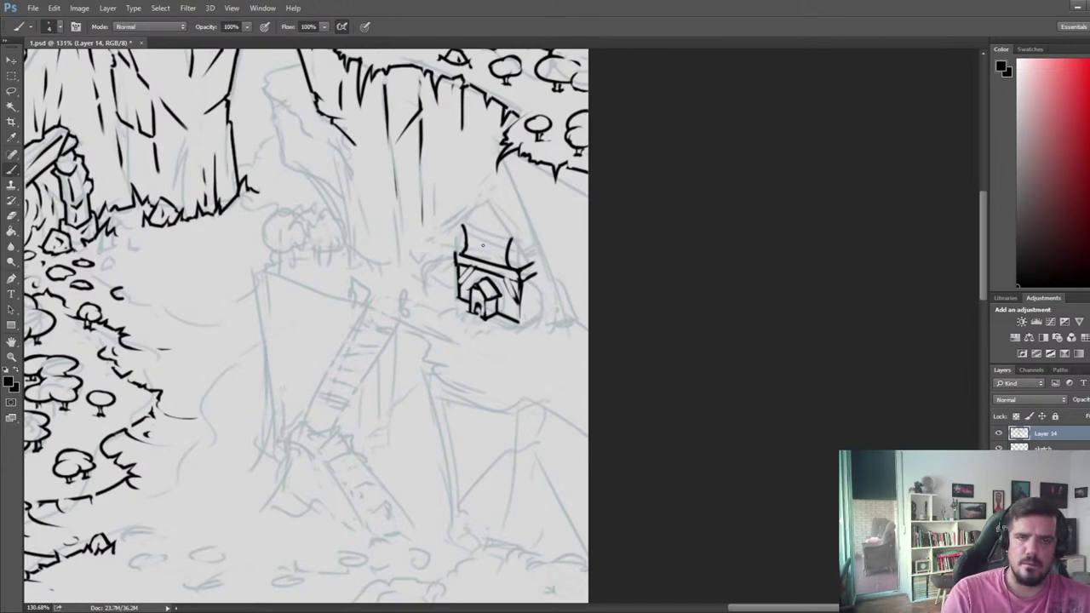
- Try a round window in the middle of the hut's upper wall
drag(481, 240, 492, 244)
key(ctrl+z)
key(e)
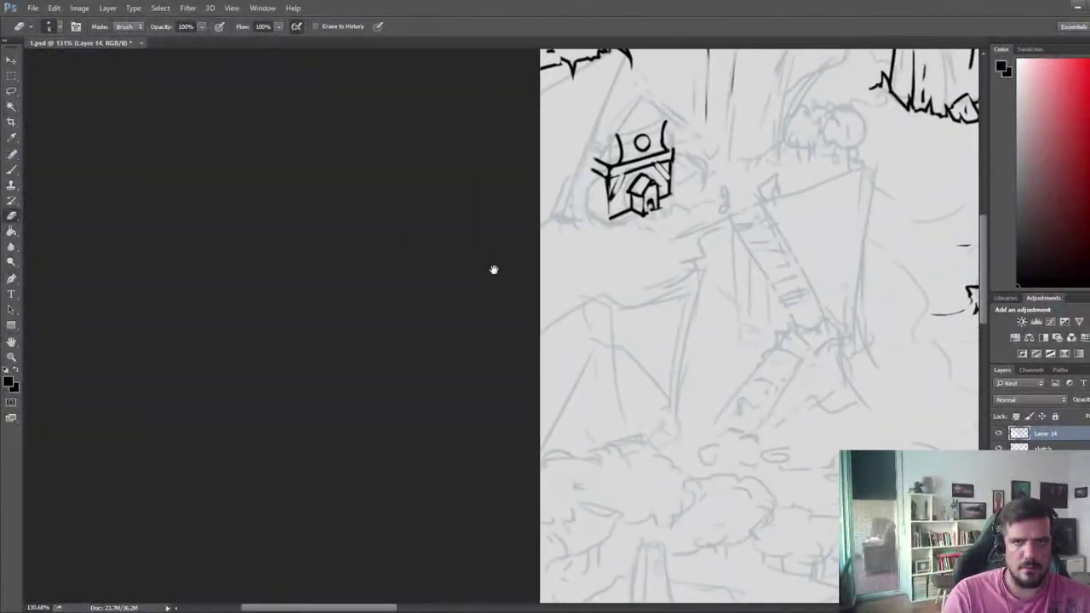
key(b)
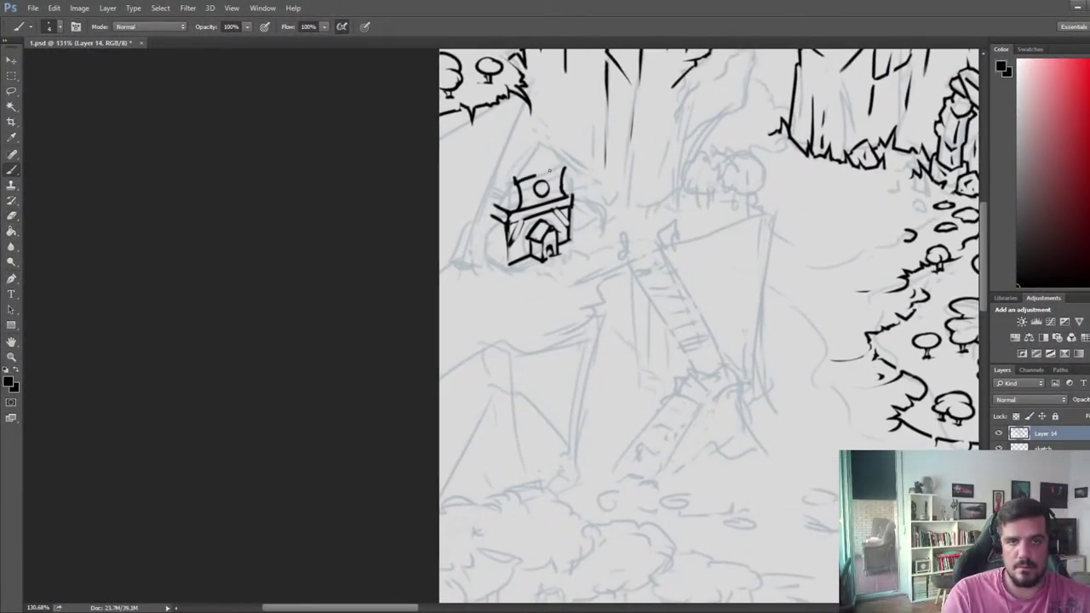
- Ink a slanted double-line beam across the top of the hut's upper wall, joining the two curved side lines
mouse_move(515, 178)
mouse_down()
mouse_move(565, 160)
mouse_move(549, 192)
mouse_move(543, 185)
mouse_up()
key(ctrl+z)
key(e)
key(b)
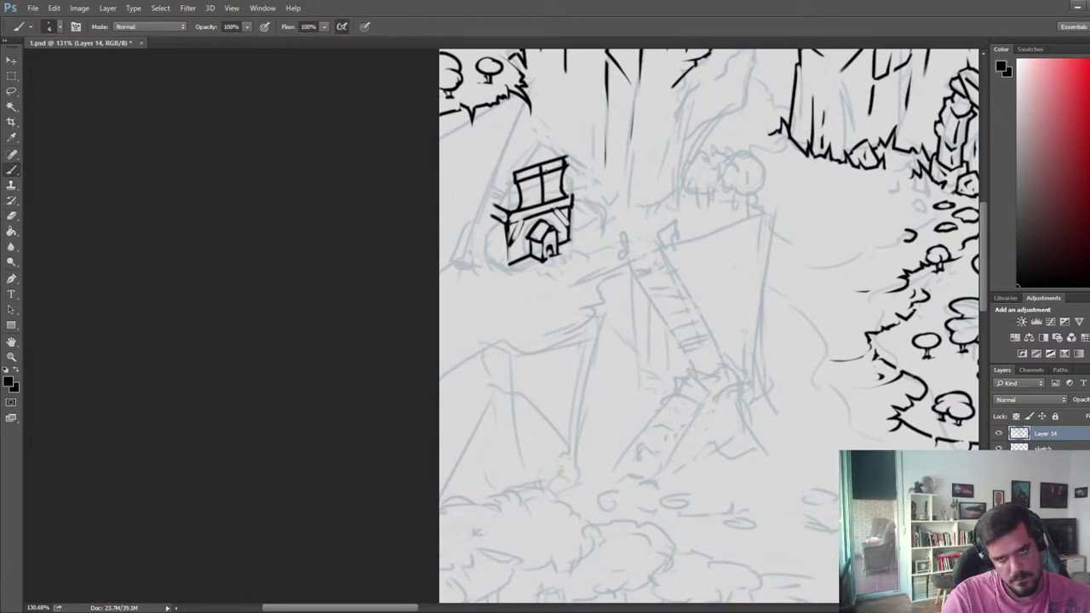
- Try a vertical double-line post down the middle of the hut's upper wall
key(e)
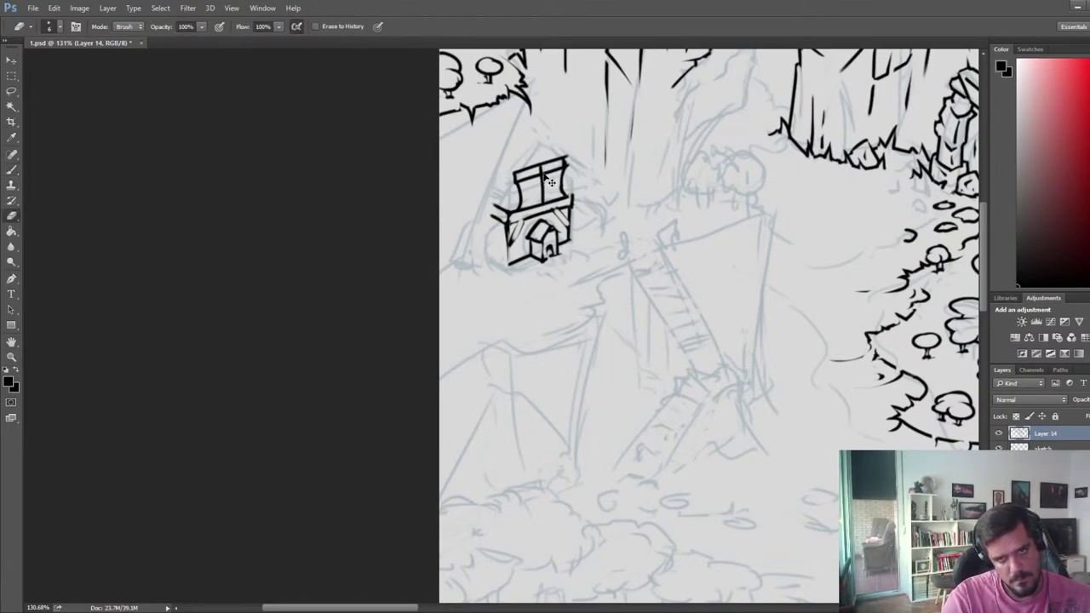
key(ctrl+z)
key(b)
mouse_move(541, 173)
mouse_down()
mouse_move(542, 205)
mouse_move(539, 197)
mouse_up()
key(e)
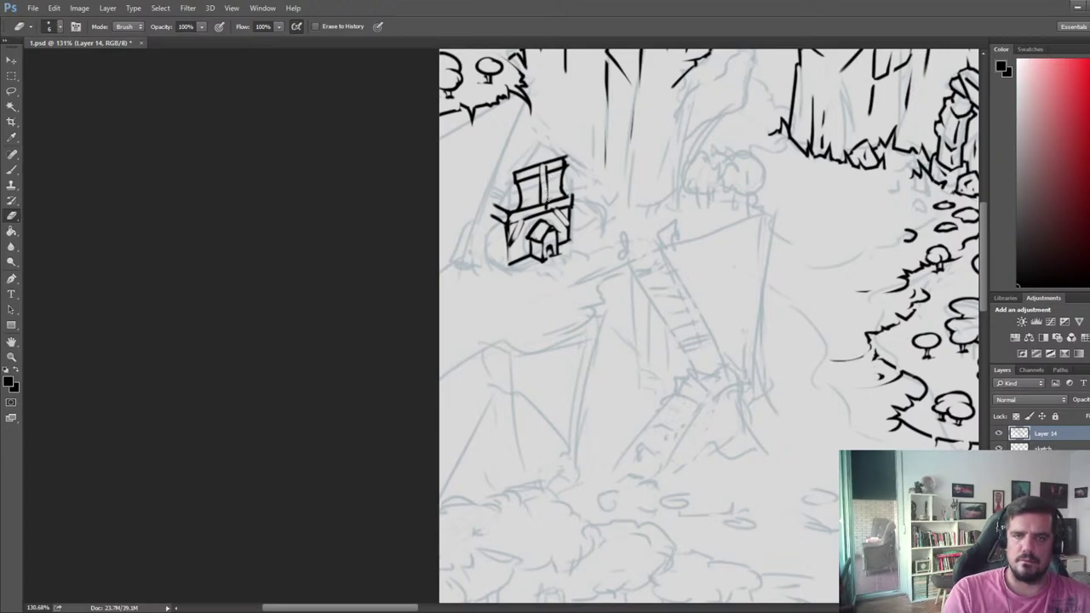
- Try a small round window over the middle post of the upper wall, erasing the lines inside it
key(b)
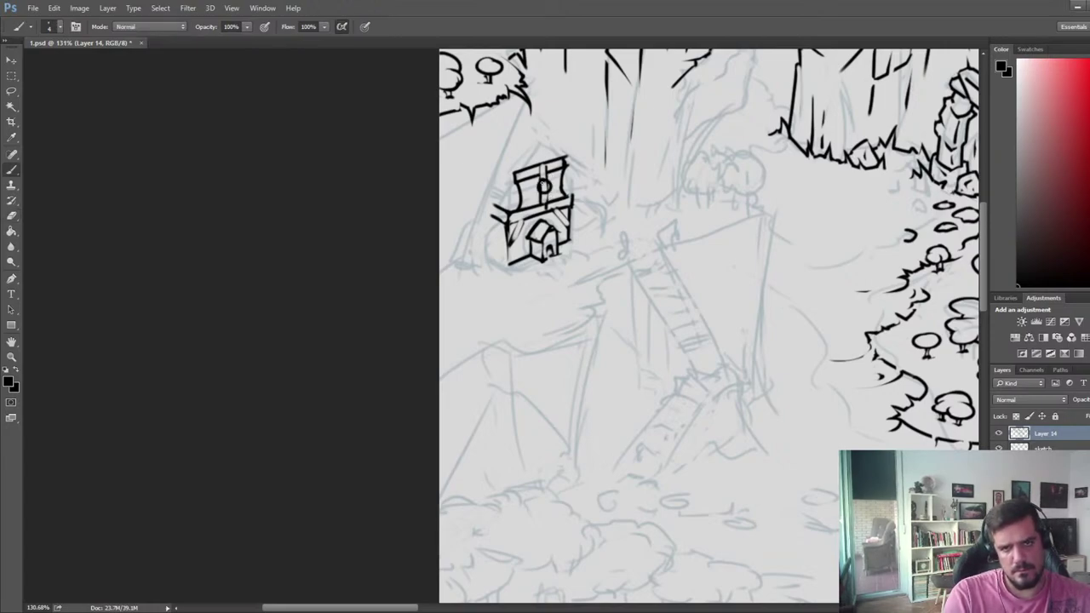
key(e)
drag(545, 183, 546, 190)
key(b)
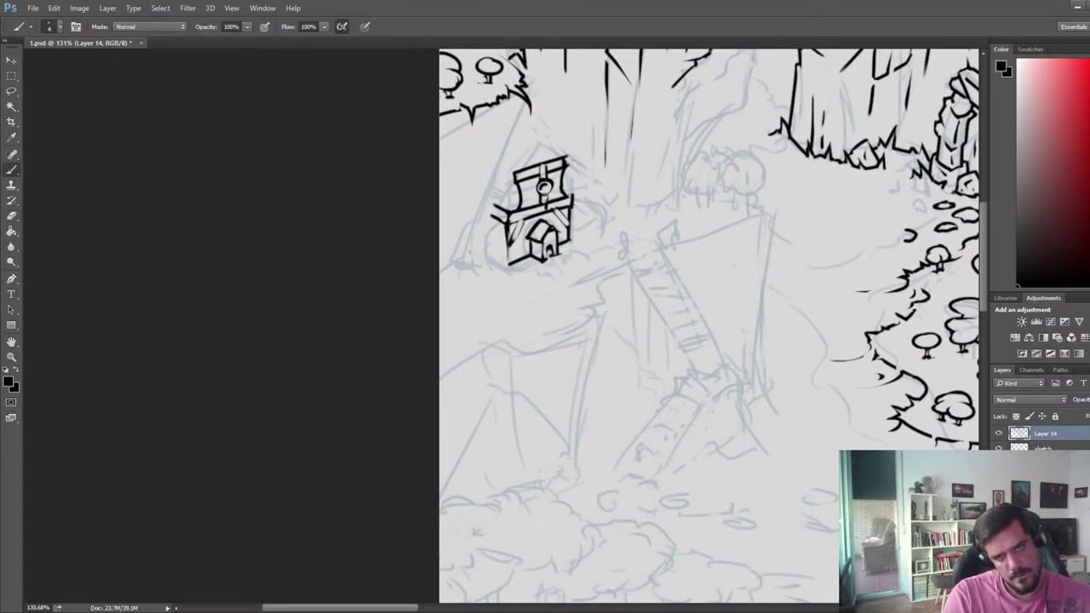
key(e)
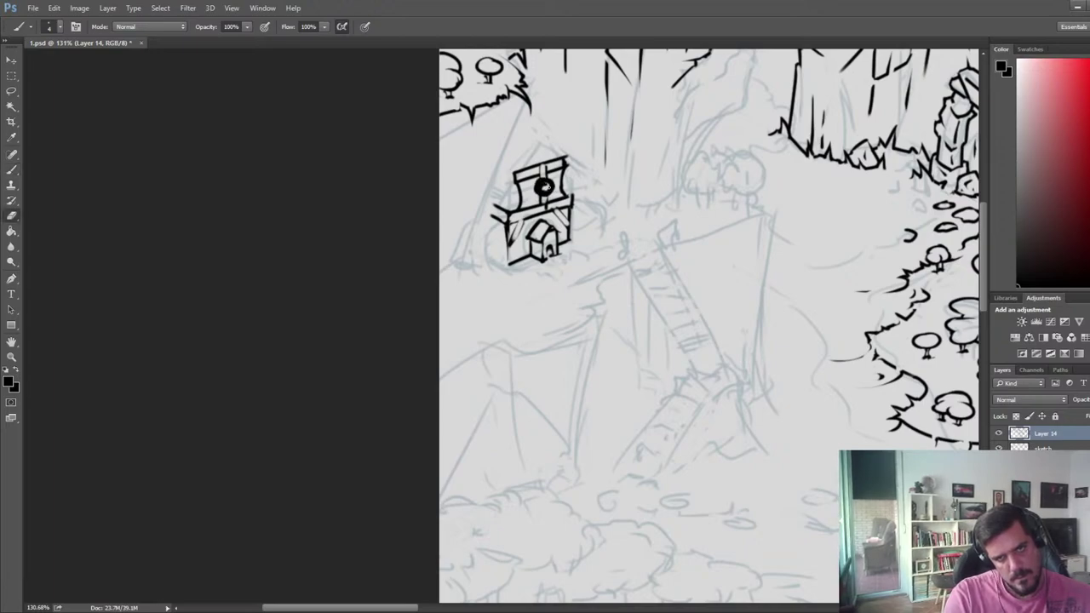
key(ctrl+alt+z)
key(ctrl+alt+z)
key(ctrl+alt+z)
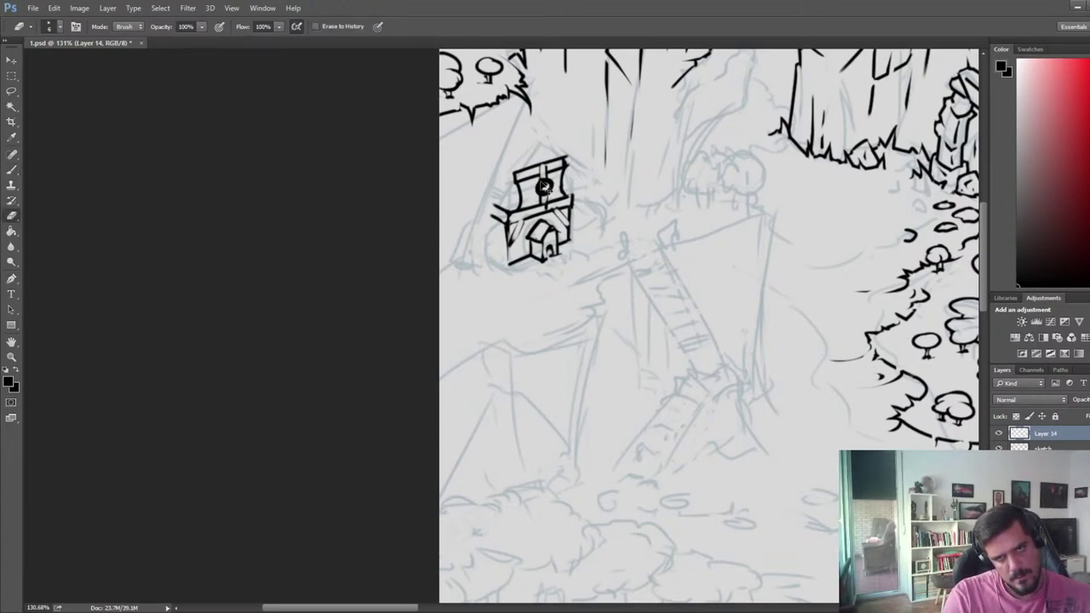
drag(549, 195, 547, 194)
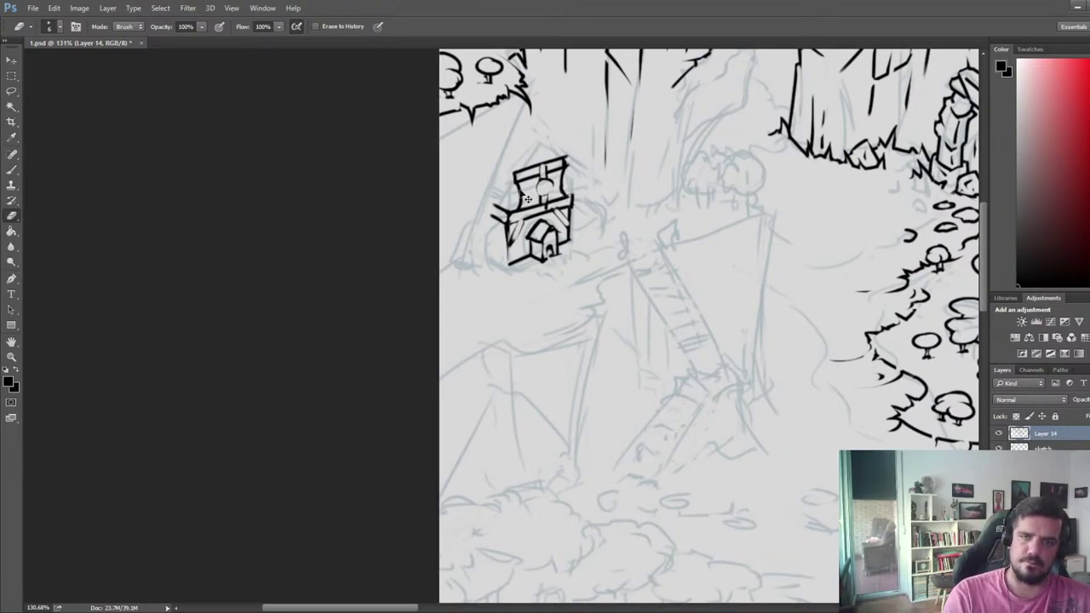
key(b)
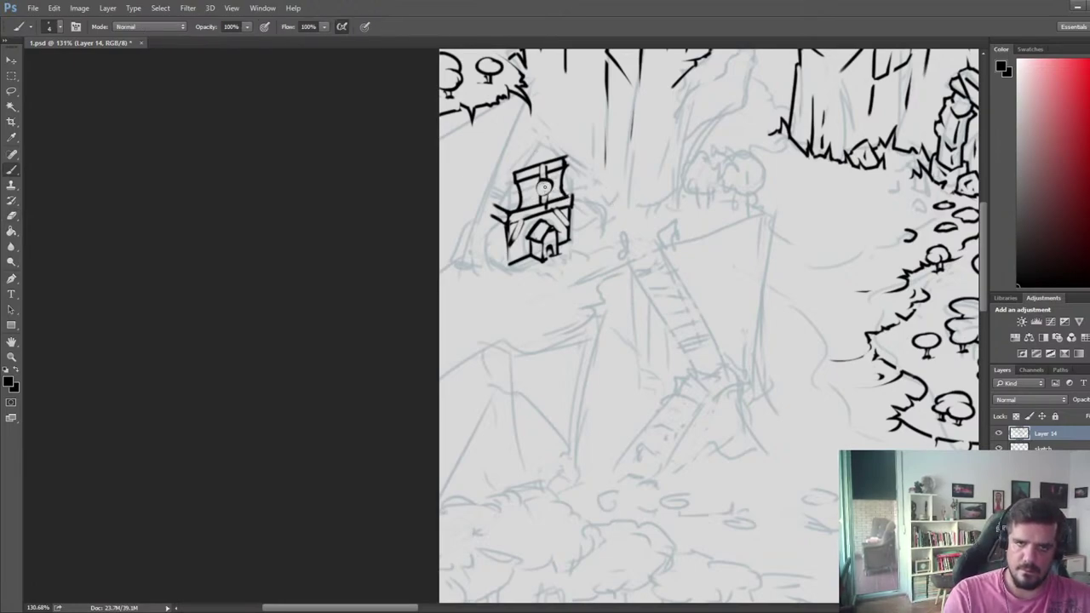
drag(542, 189, 554, 195)
- Undo the round window and the middle post on the hut's upper wall
key(ctrl+alt+z)
key(ctrl+alt+z)
key(ctrl+alt+z)
key(ctrl+alt+z)
key(ctrl+alt+z)
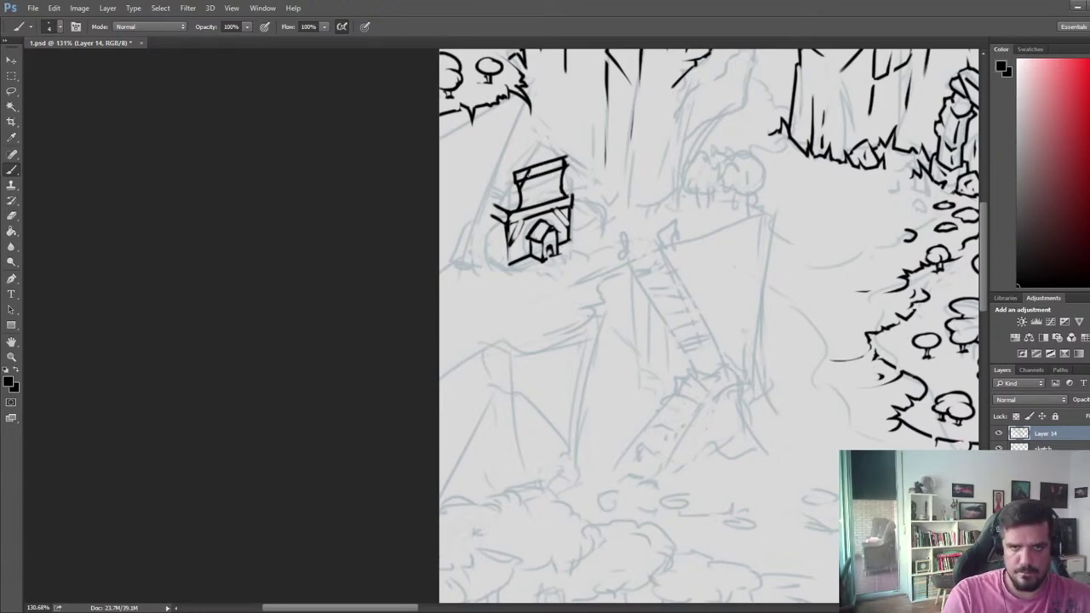
- Ink diagonal corner braces under the top beam at both ends of the hut's upper wall
key(e)
key(b)
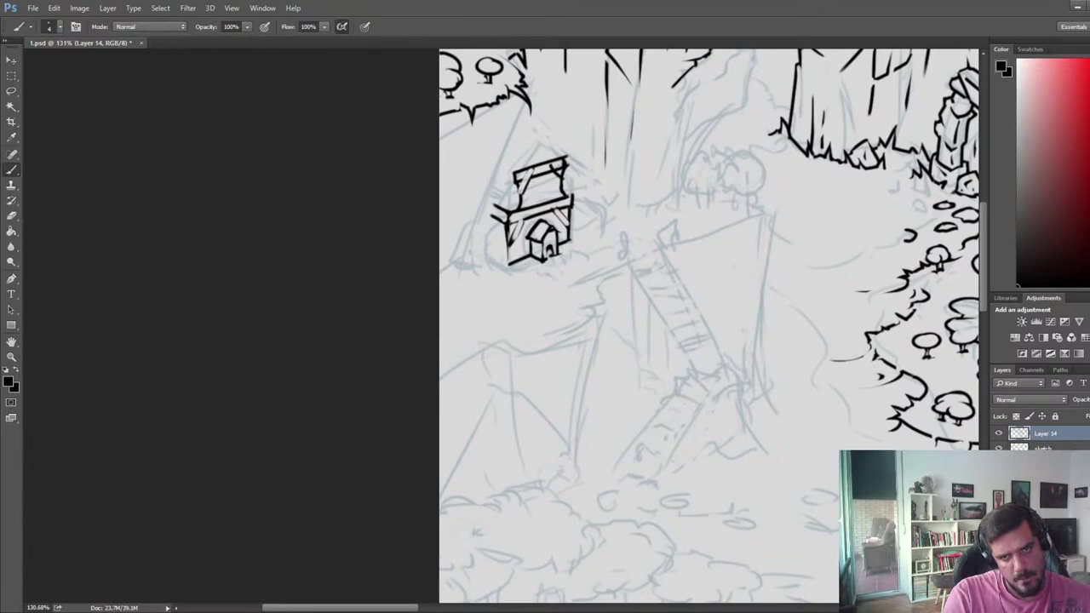
key(e)
key(b)
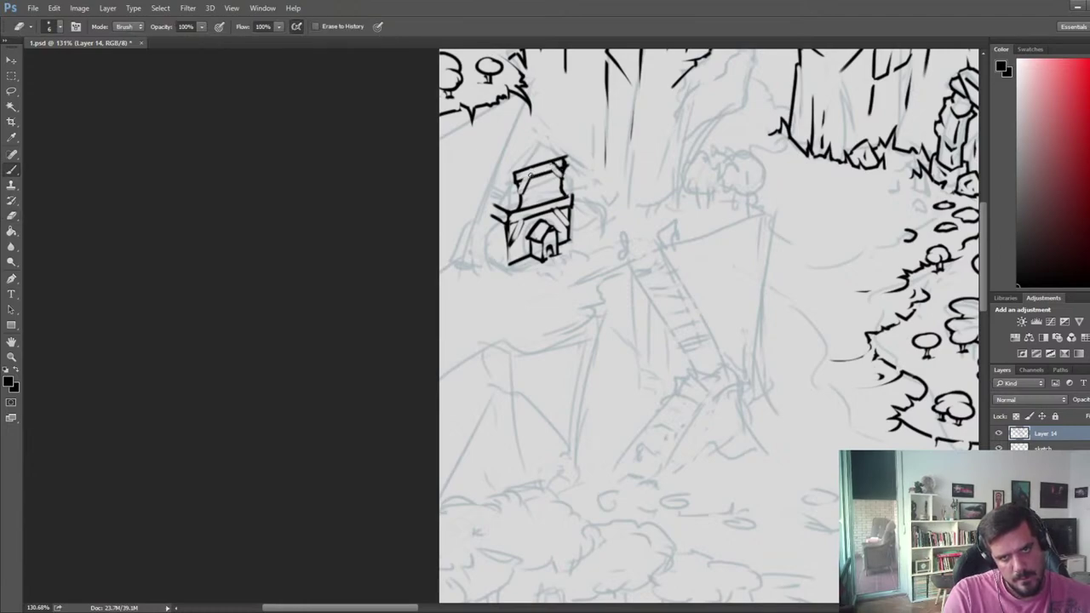
key(e)
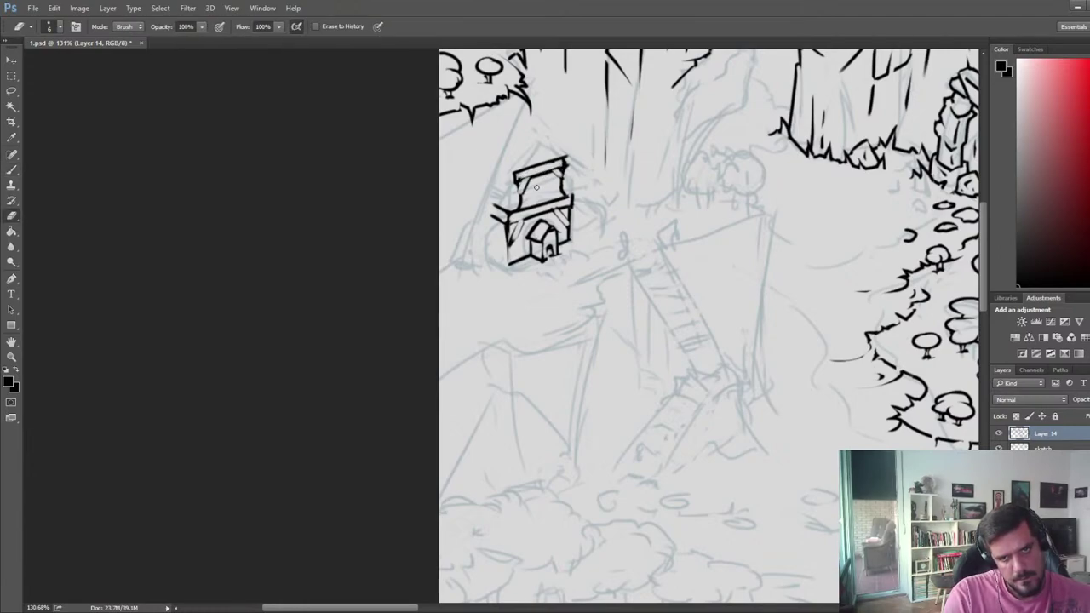
- Ink a small round window in the center of the upper wall, between the corner braces
key(b)
drag(540, 184, 545, 191)
key(e)
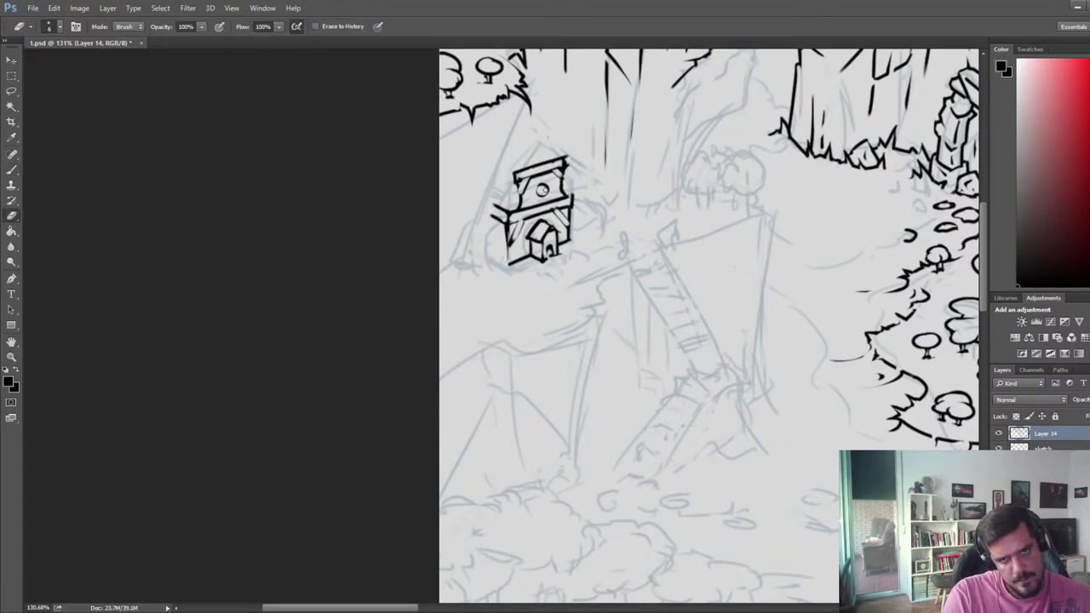
- Flip the canvas horizontally
scroll(540, 205, down, 6)
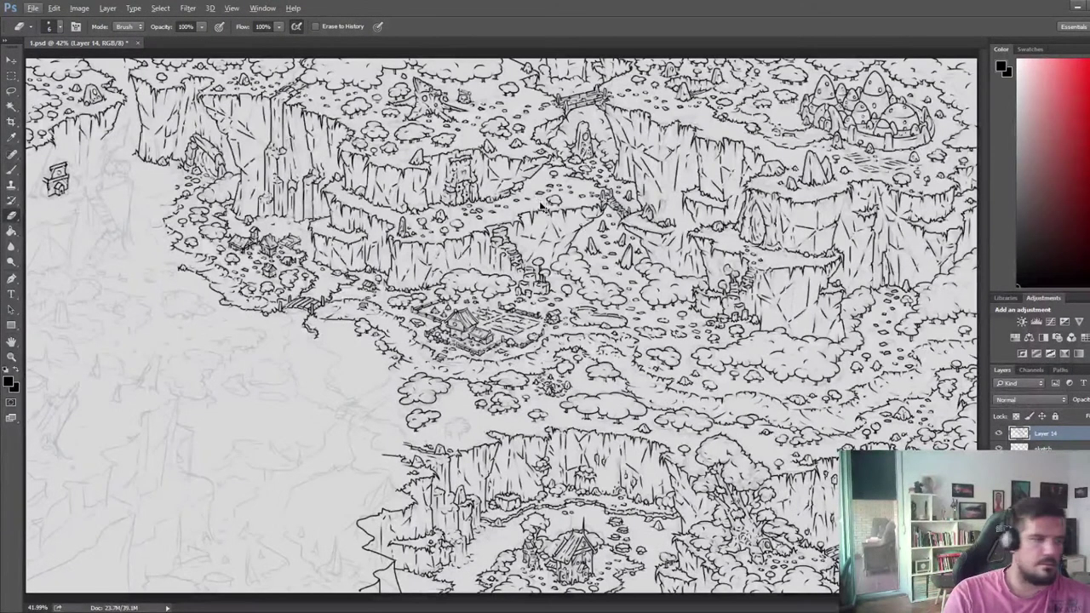
key(ctrl+shift+h)
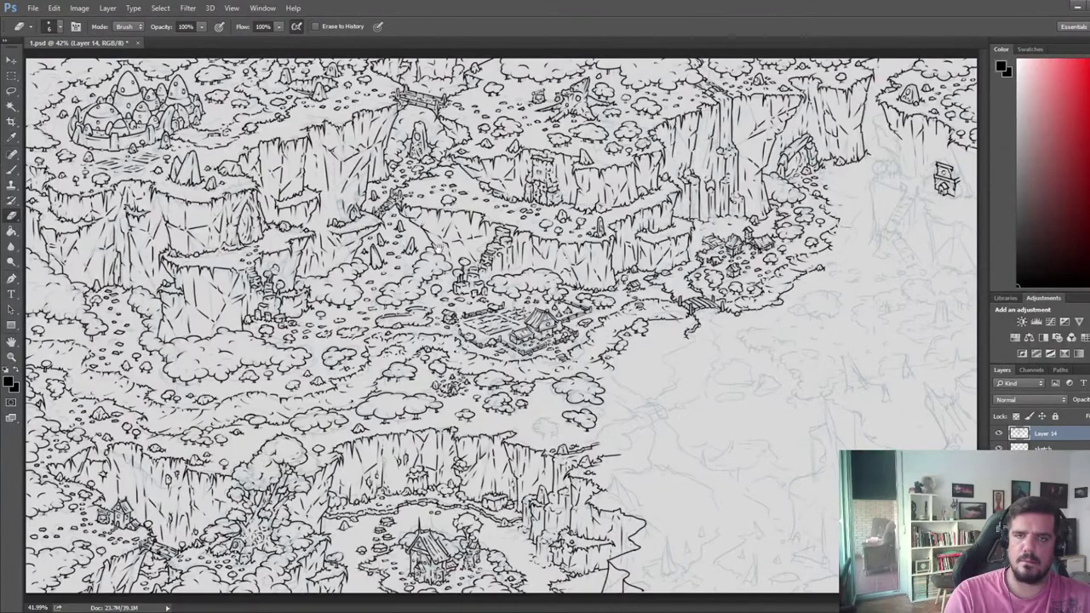
scroll(903, 191, up, 2)
drag(902, 191, 523, 288)
scroll(663, 241, up, 2)
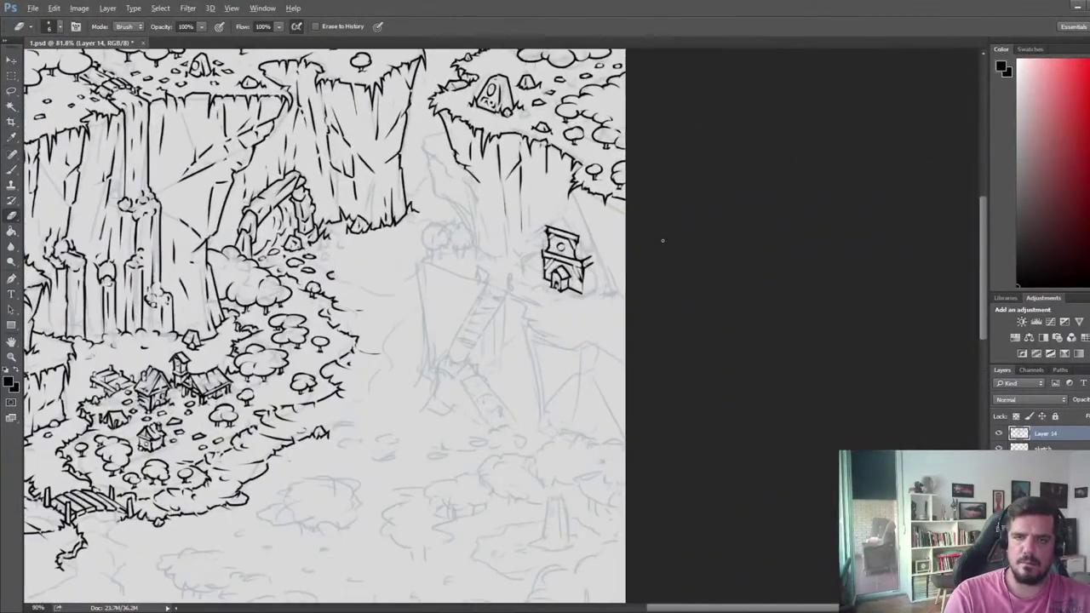
scroll(663, 240, up, 2)
- Clean up the outer end of the beam between the hut's lower and upper storeys
key(b)
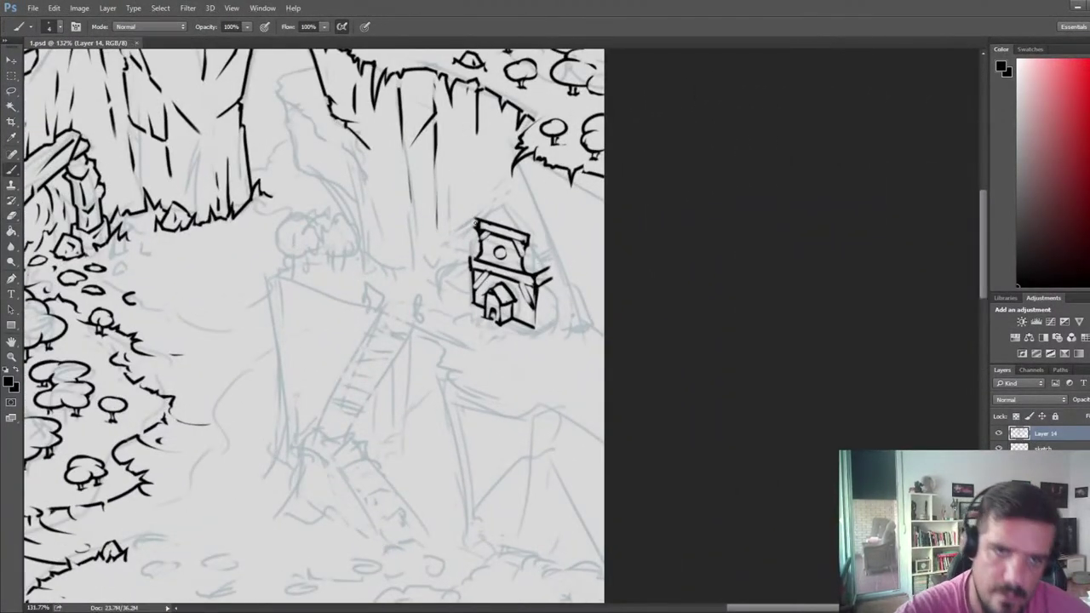
key(e)
key(b)
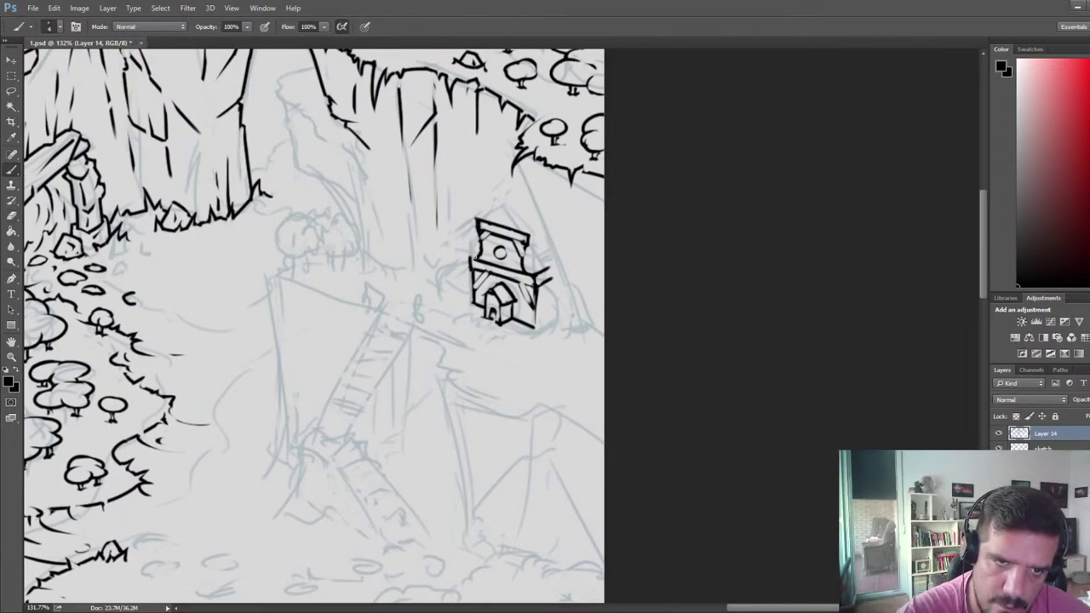
key(e)
drag(474, 256, 469, 267)
key(b)
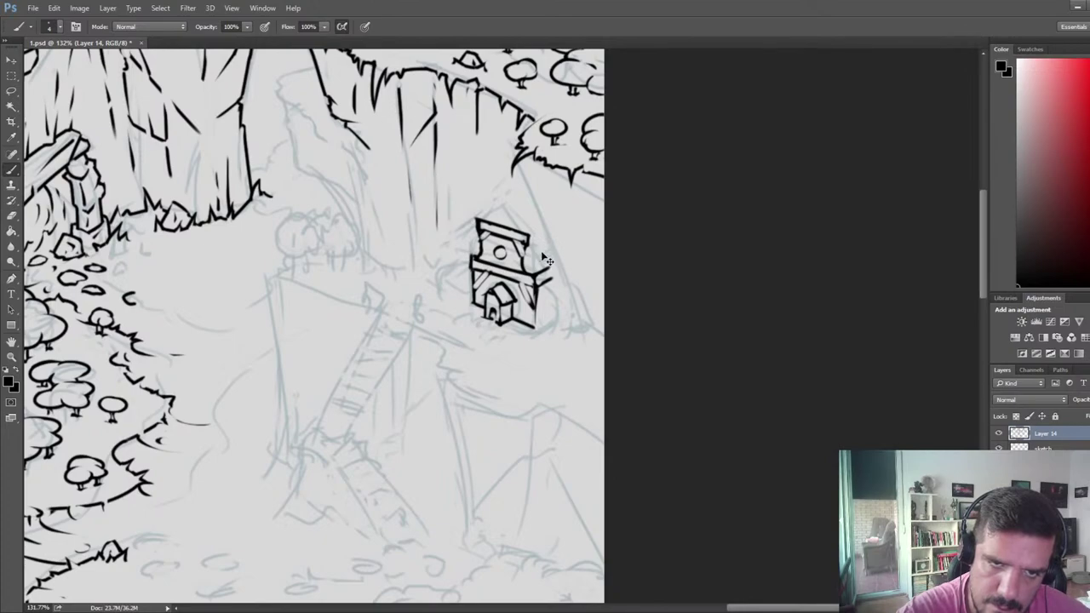
- Ink the receding side beam at the top of the hut's upper wall and two parallel sloping roof lines above it
drag(529, 247, 554, 224)
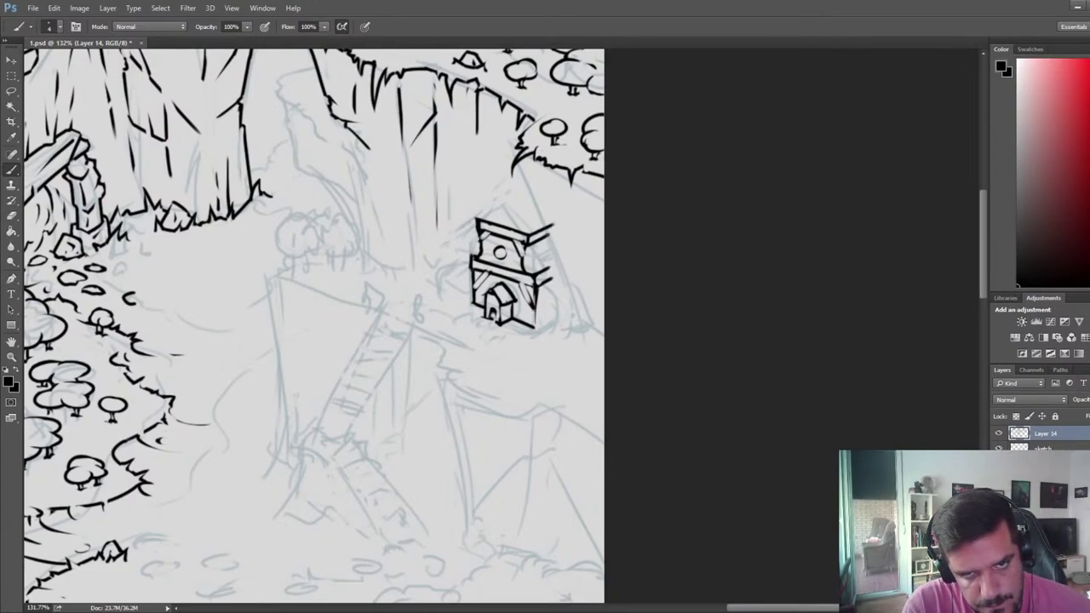
drag(491, 191, 552, 255)
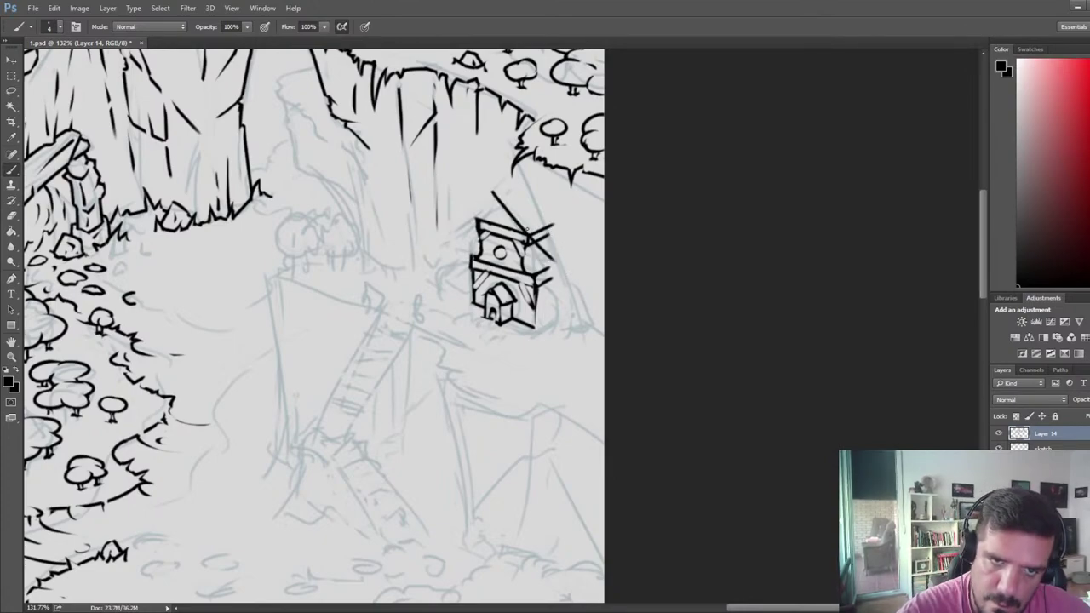
drag(520, 188, 589, 262)
key(ctrl+z)
drag(513, 186, 574, 254)
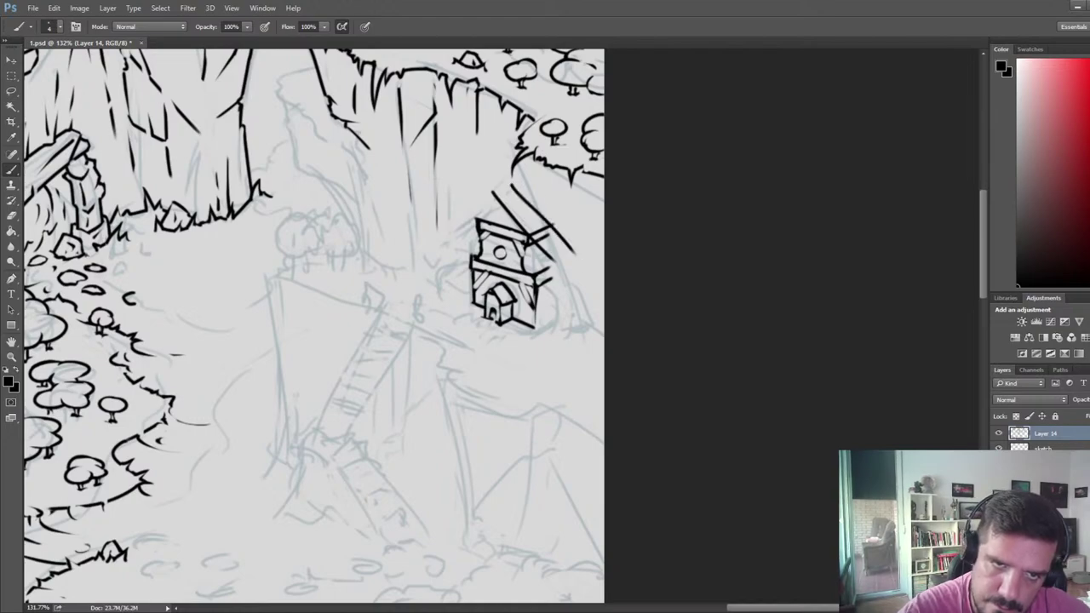
key(ctrl+z)
drag(515, 186, 581, 253)
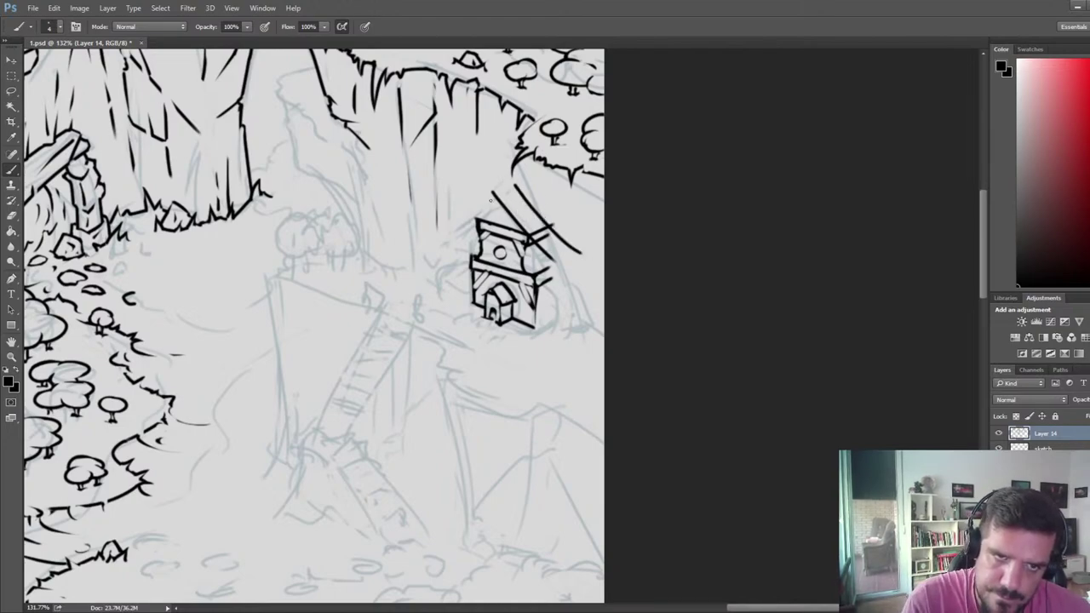
- Ink the roof ridge and the gable's other slope with its centre post, erasing overlapping lines
mouse_move(497, 195)
mouse_down()
mouse_move(502, 222)
mouse_move(499, 200)
mouse_move(520, 189)
mouse_move(495, 199)
mouse_move(523, 184)
mouse_up()
key(e)
key(b)
key(e)
key(b)
key(e)
- Flip the canvas horizontally and close the ridge beam at the hut's roof peak
scroll(522, 182, down, 10)
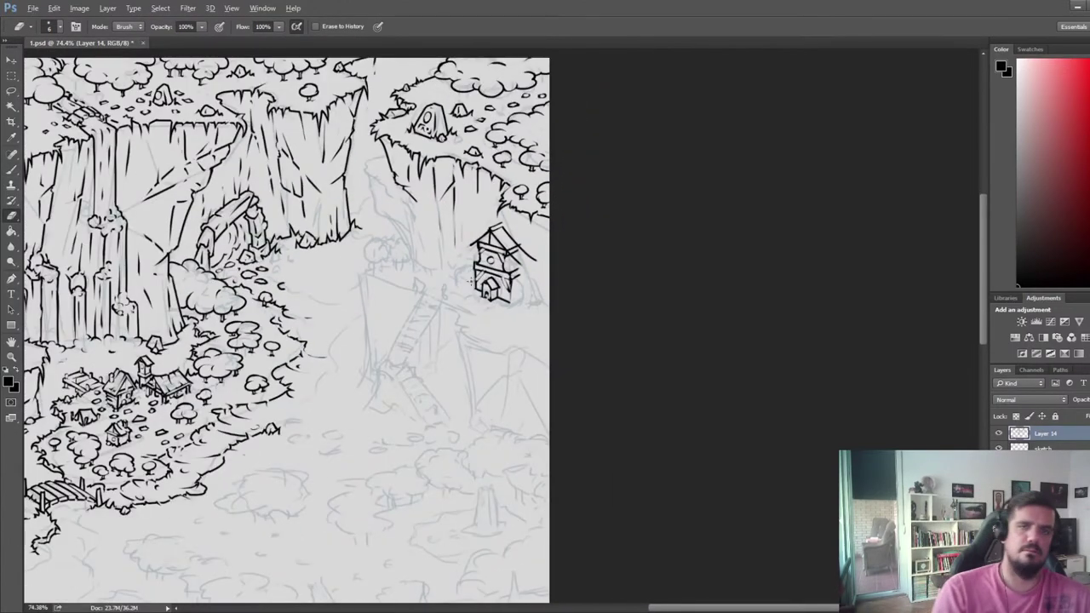
drag(212, 282, 953, 207)
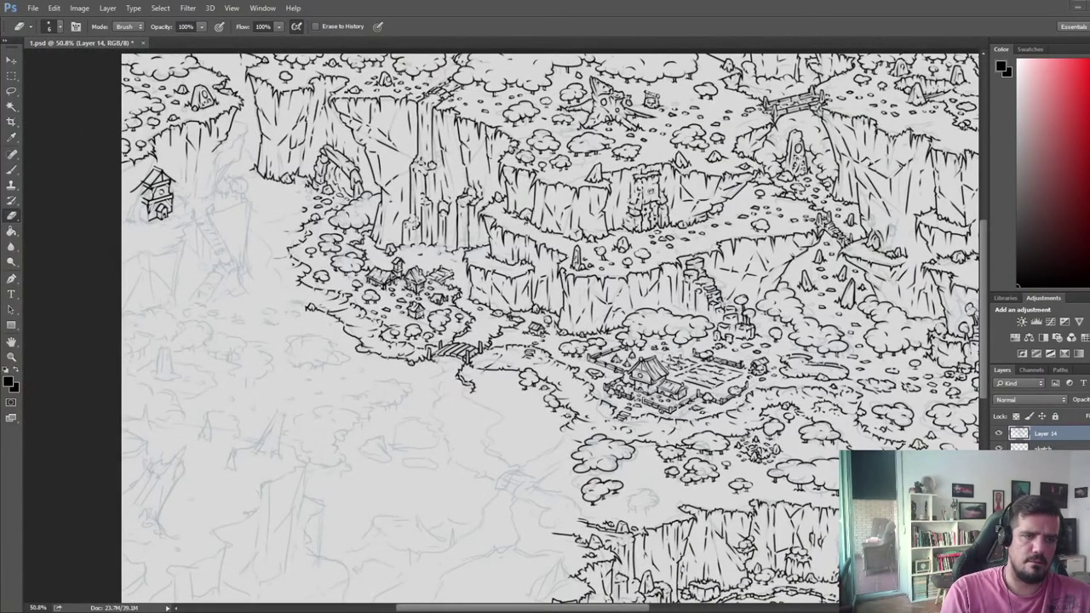
scroll(200, 210, up, 6)
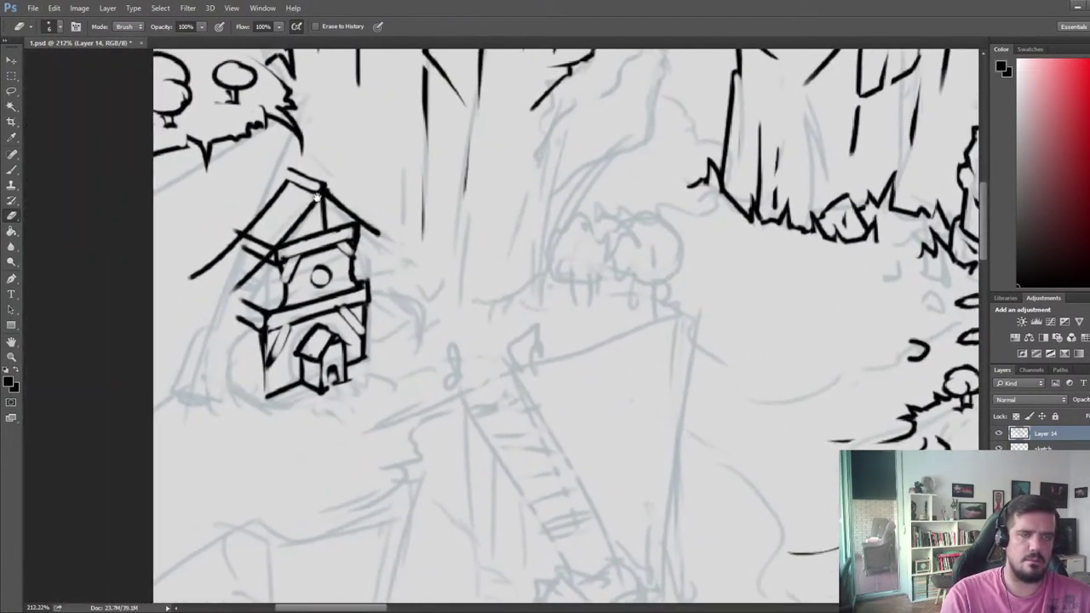
key(b)
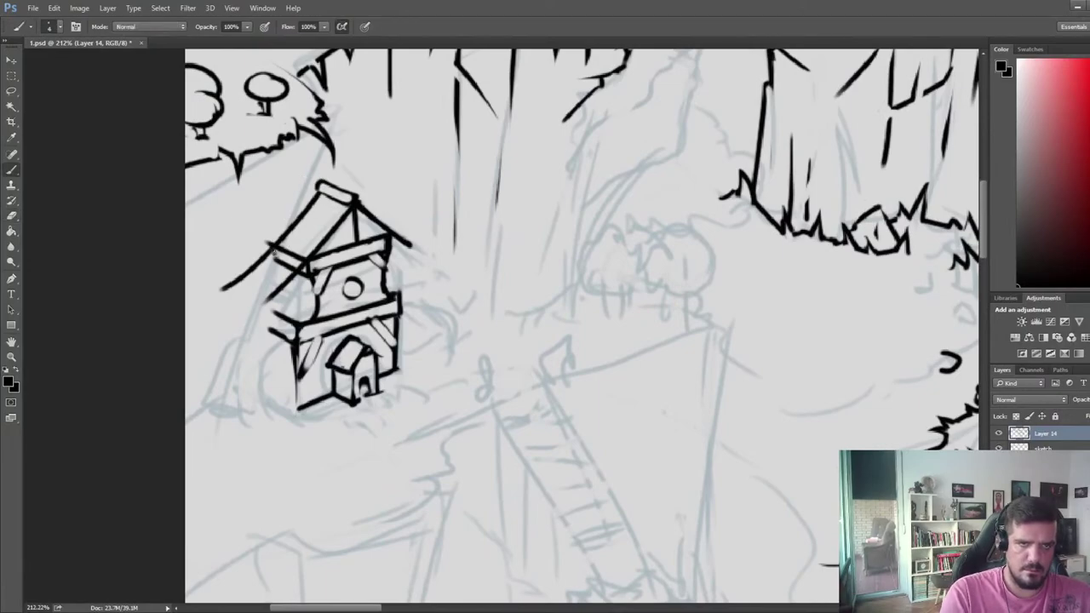
- Try to trim the roof slopes where they extend past the eave board
key(e)
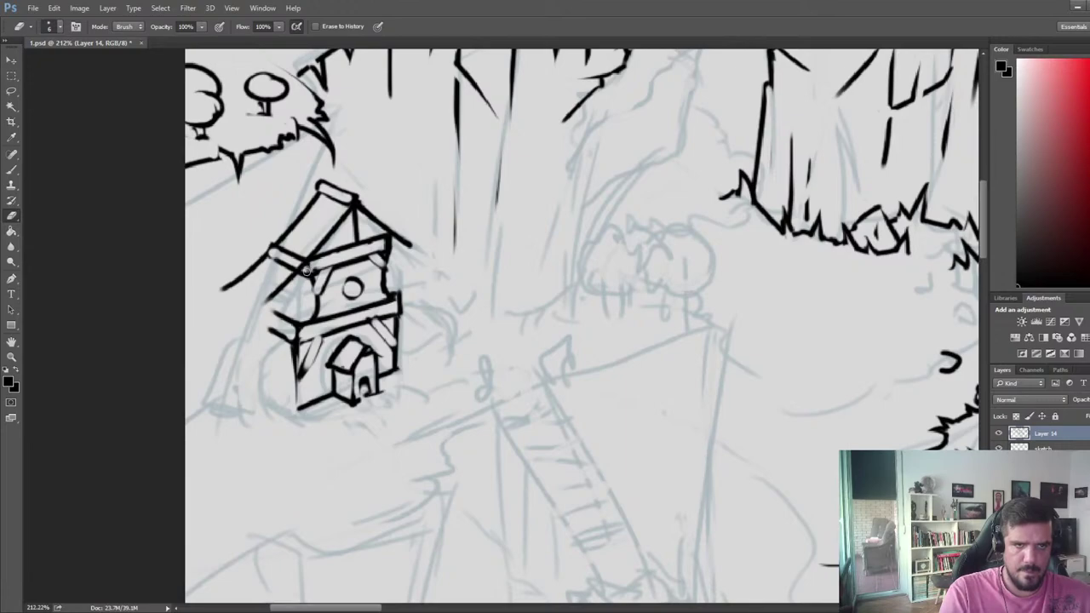
mouse_move(289, 272)
mouse_down()
mouse_move(269, 299)
mouse_move(276, 266)
mouse_move(251, 267)
mouse_move(262, 261)
mouse_move(225, 287)
mouse_up()
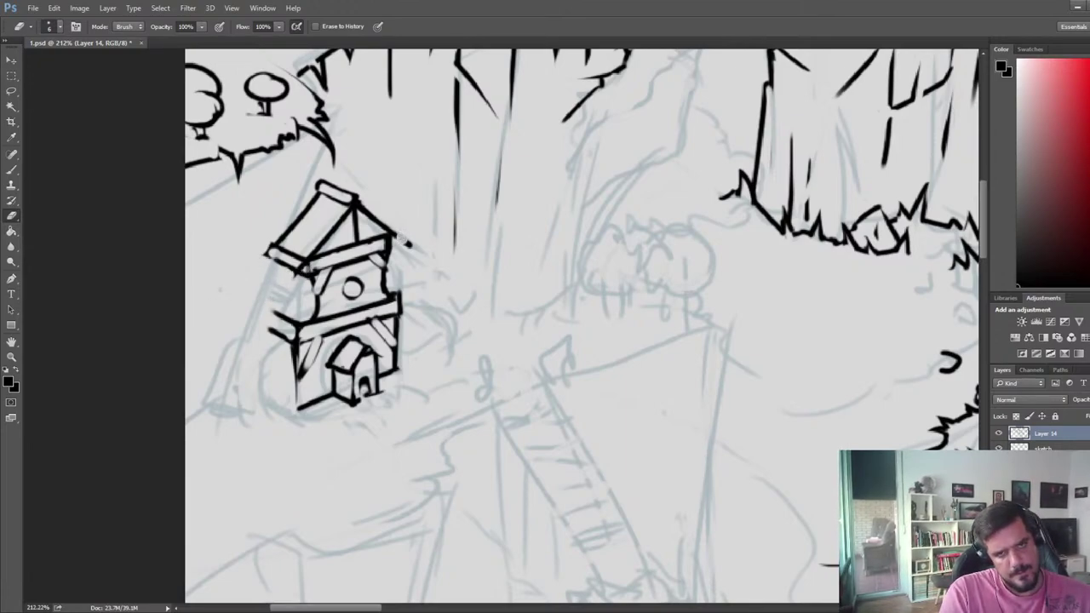
key(ctrl+alt+z)
key(ctrl+alt+z)
key(ctrl+alt+z)
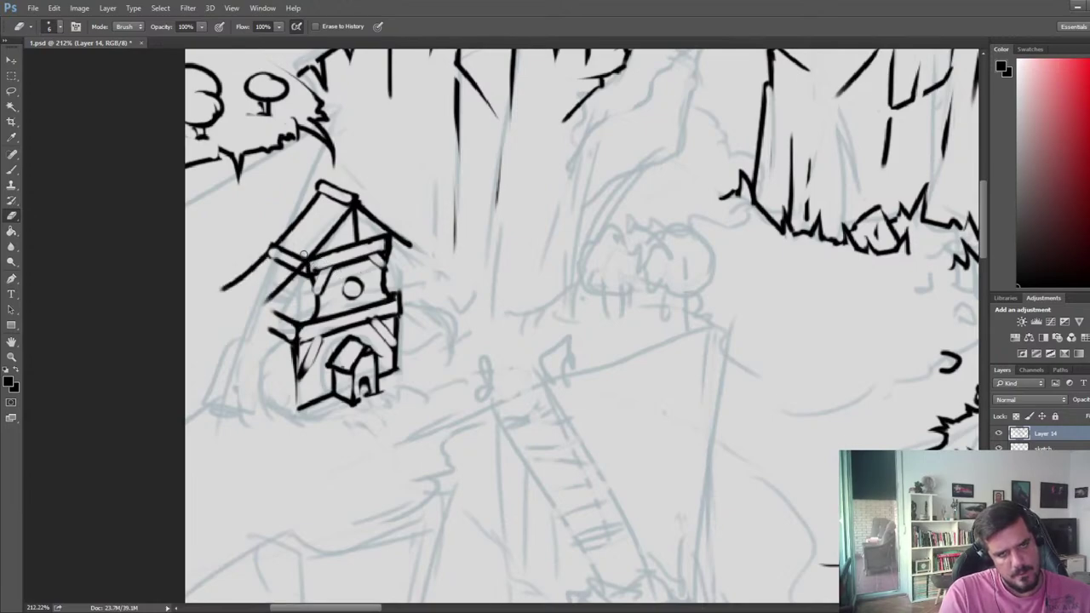
- Erase the eave board crossing the roof slope and flip the canvas horizontally
mouse_move(304, 253)
mouse_down()
mouse_move(290, 267)
mouse_move(298, 259)
mouse_move(275, 263)
mouse_move(284, 249)
mouse_move(247, 288)
mouse_up()
key(b)
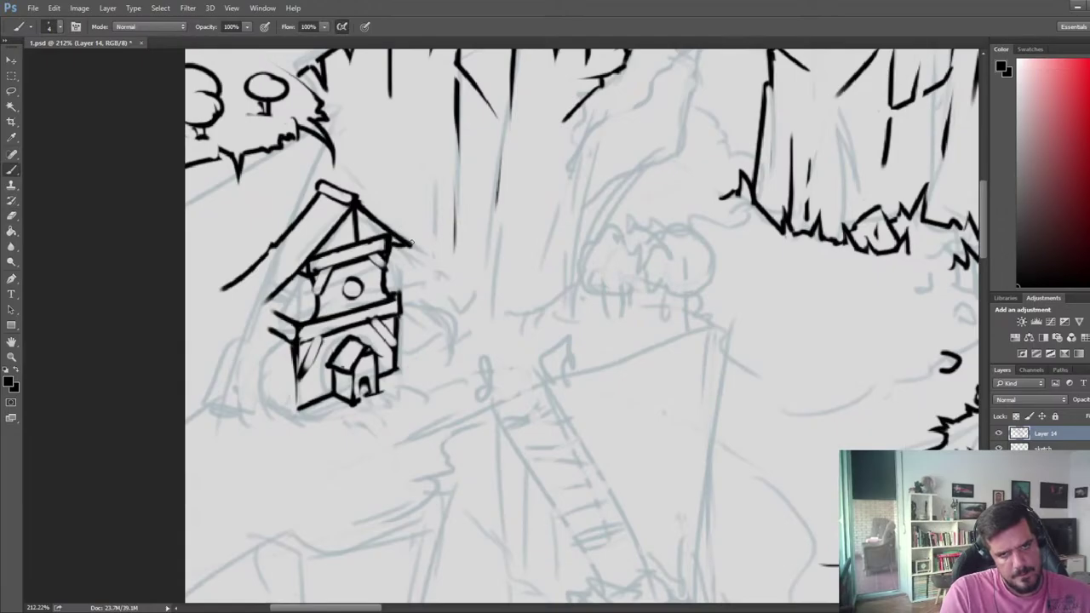
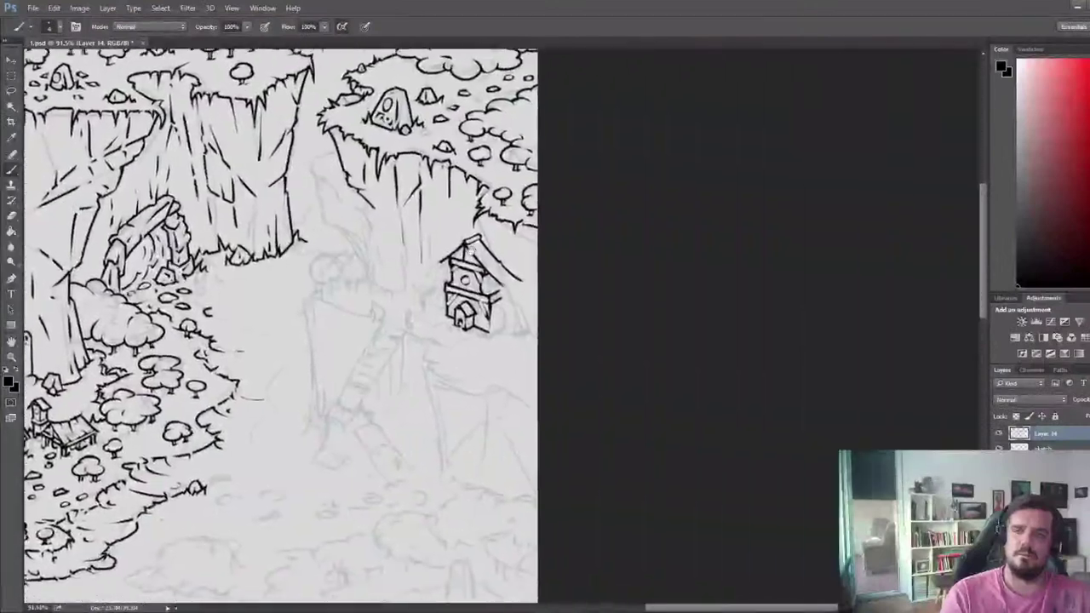
drag(471, 250, 494, 250)
scroll(340, 215, up, 5)
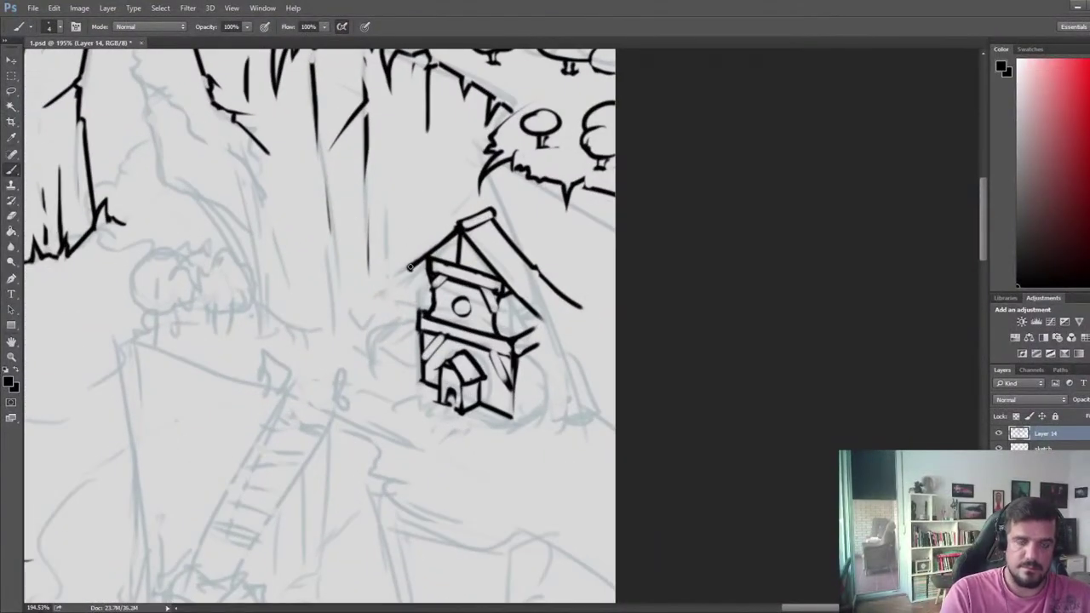
- Turn the gable's short slope into a hollow verge board and ink a round ridge beam end at the peak
key(e)
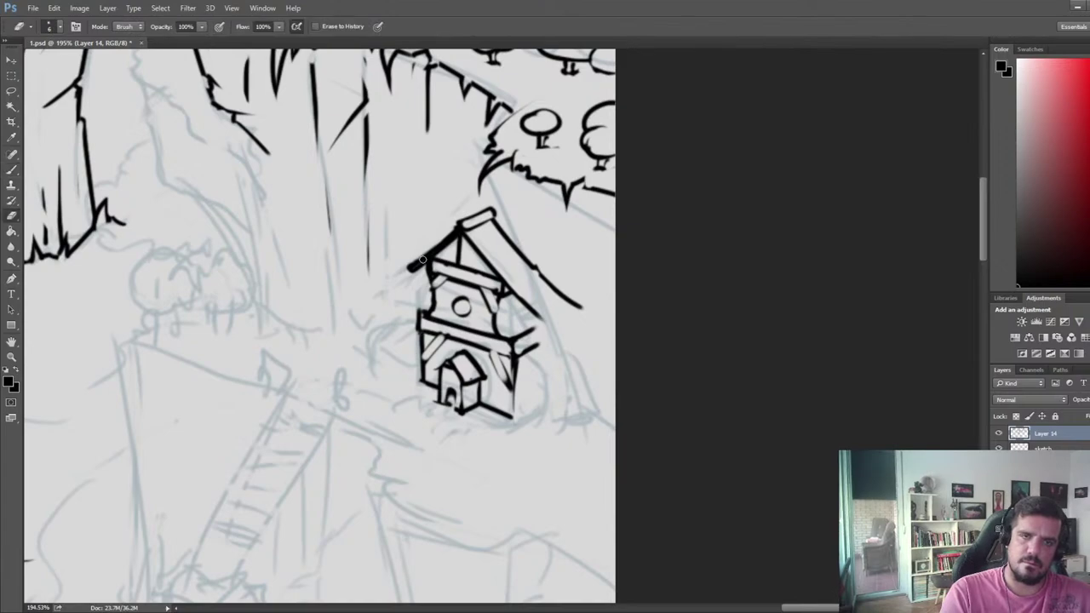
mouse_move(418, 262)
mouse_down()
mouse_move(466, 224)
mouse_move(457, 232)
mouse_move(501, 287)
mouse_up()
key(b)
key(e)
key(b)
- Thicken the gable's long slope and erase its core to form a hollow verge board
drag(465, 233, 514, 294)
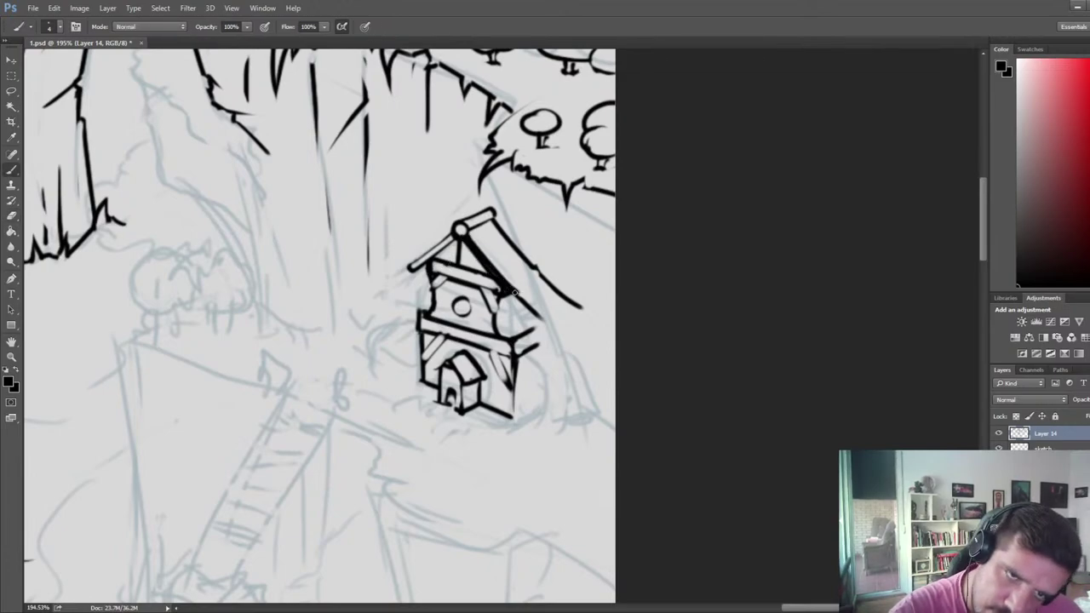
key(e)
drag(465, 239, 524, 299)
key(b)
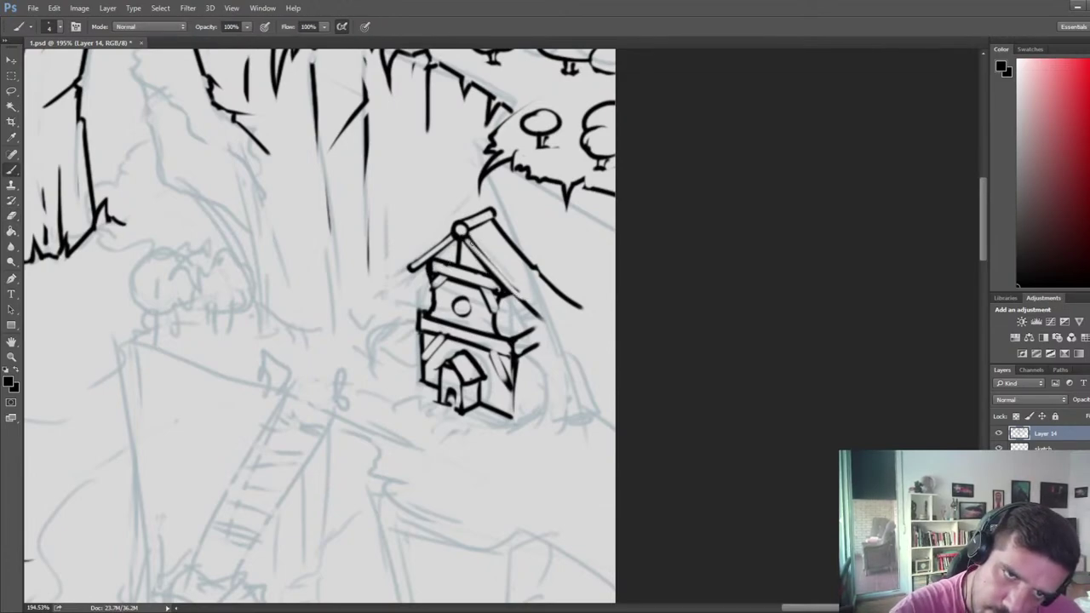
drag(469, 237, 533, 300)
key(e)
drag(473, 242, 537, 303)
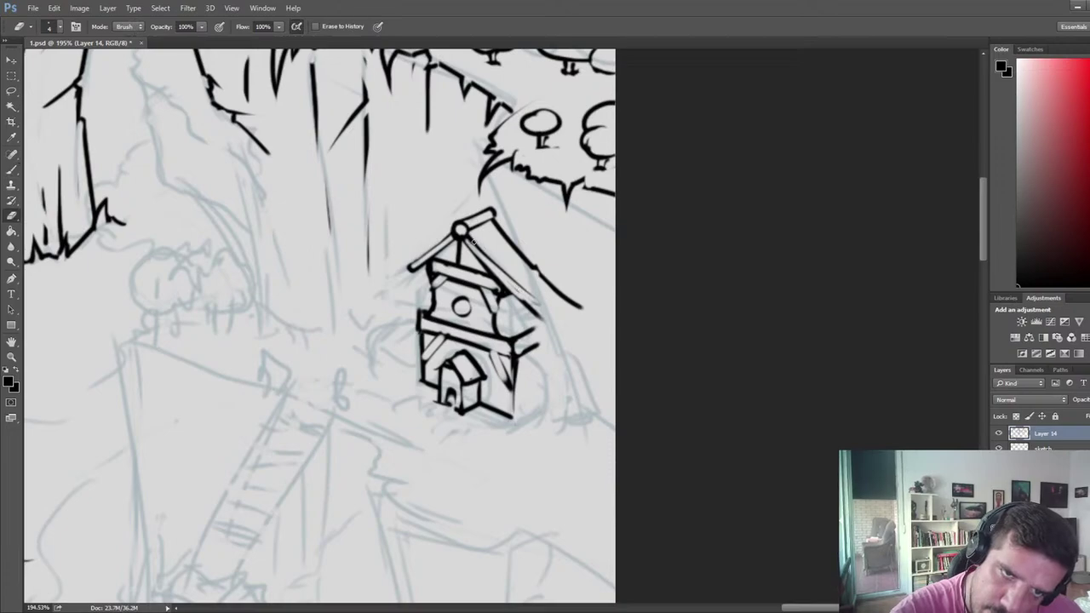
- Rework the hollow core of the long verge board and clean up its outlines down to the eave
drag(471, 240, 521, 298)
key(ctrl+z)
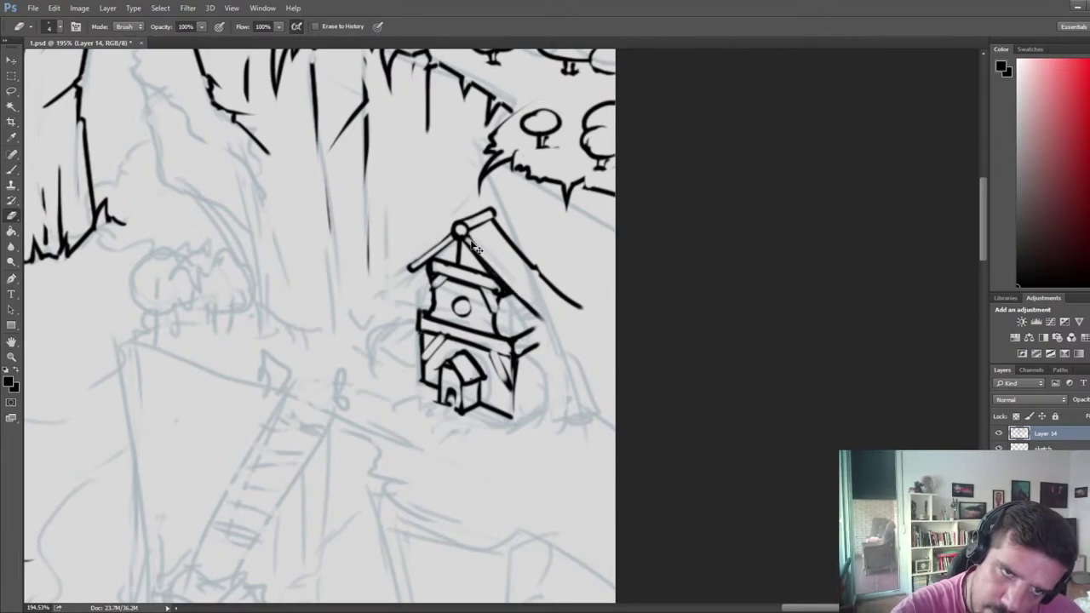
key(ctrl+z)
drag(468, 240, 520, 296)
key(ctrl+z)
key(b)
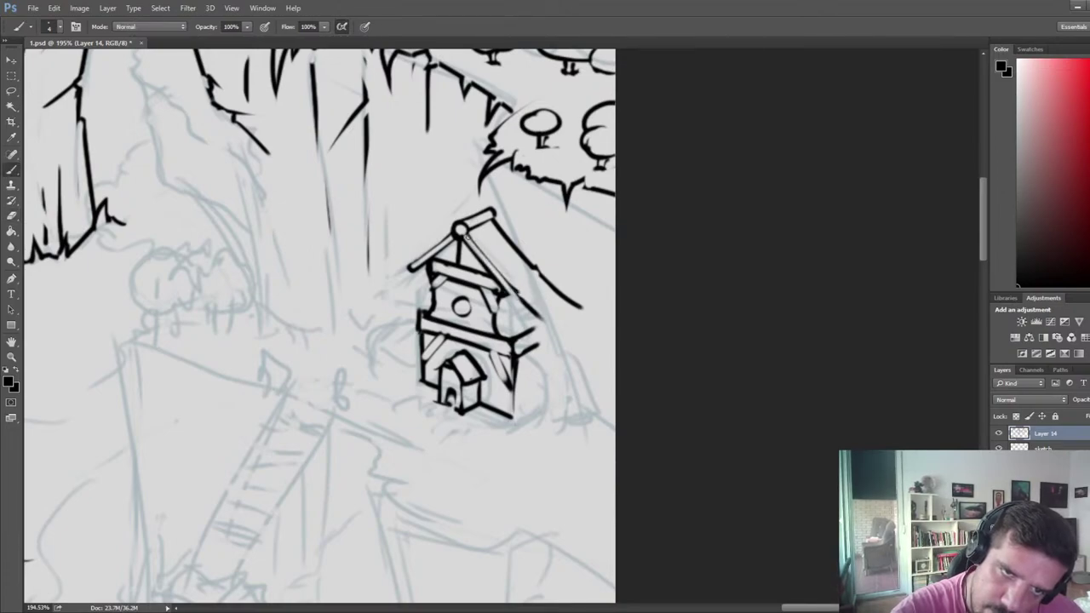
key(e)
key(b)
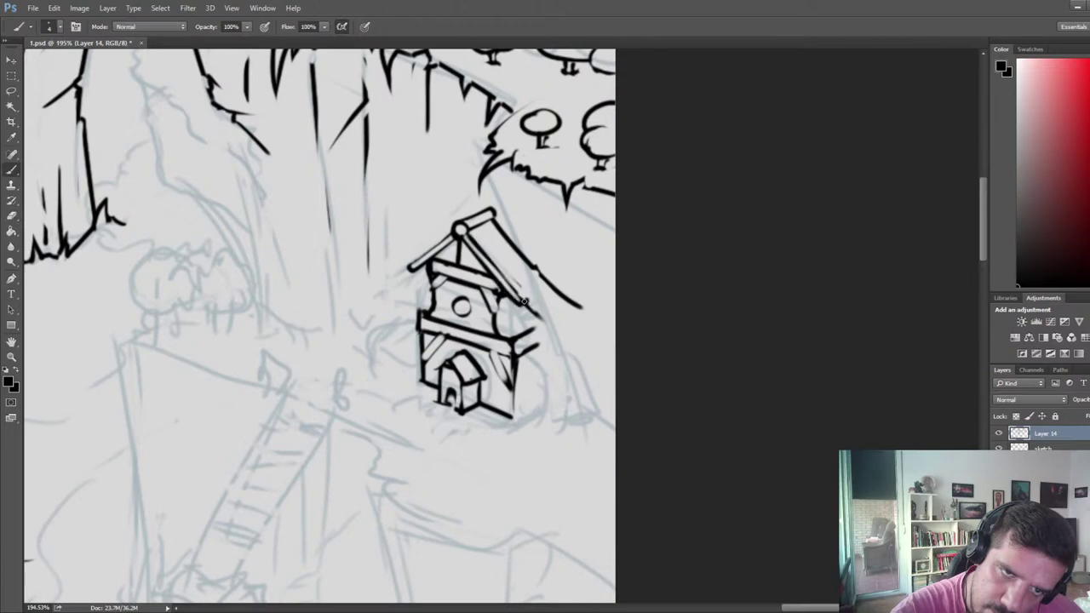
- Ink the roof's lower eave edge between the two slopes and erase the lines extending past it
key(e)
key(b)
mouse_move(481, 286)
mouse_down()
mouse_move(549, 289)
mouse_move(528, 310)
mouse_move(537, 320)
mouse_move(558, 283)
mouse_move(586, 306)
mouse_up()
key(e)
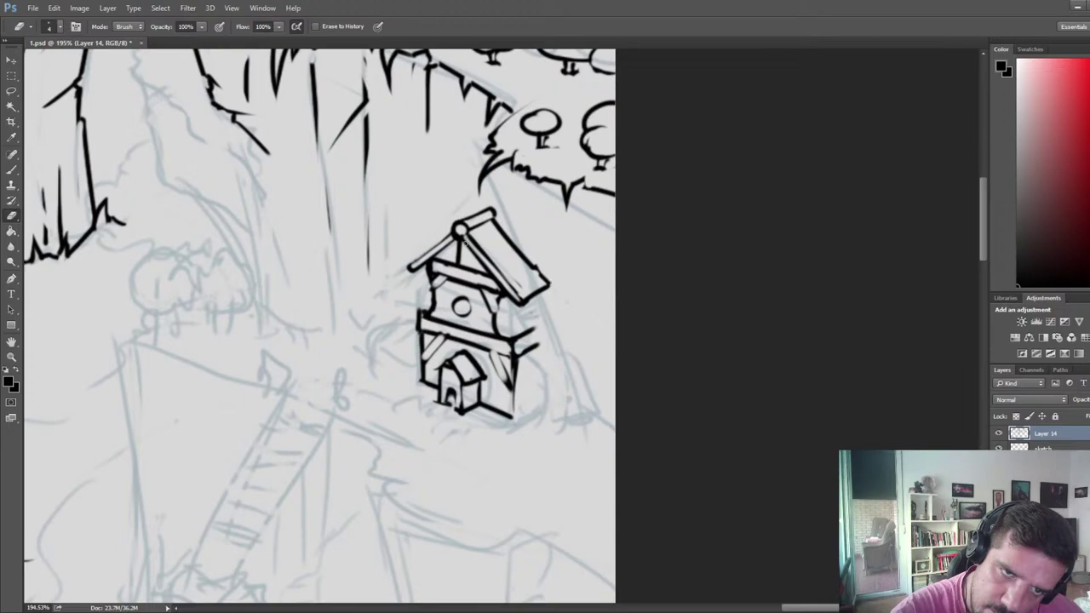
key(b)
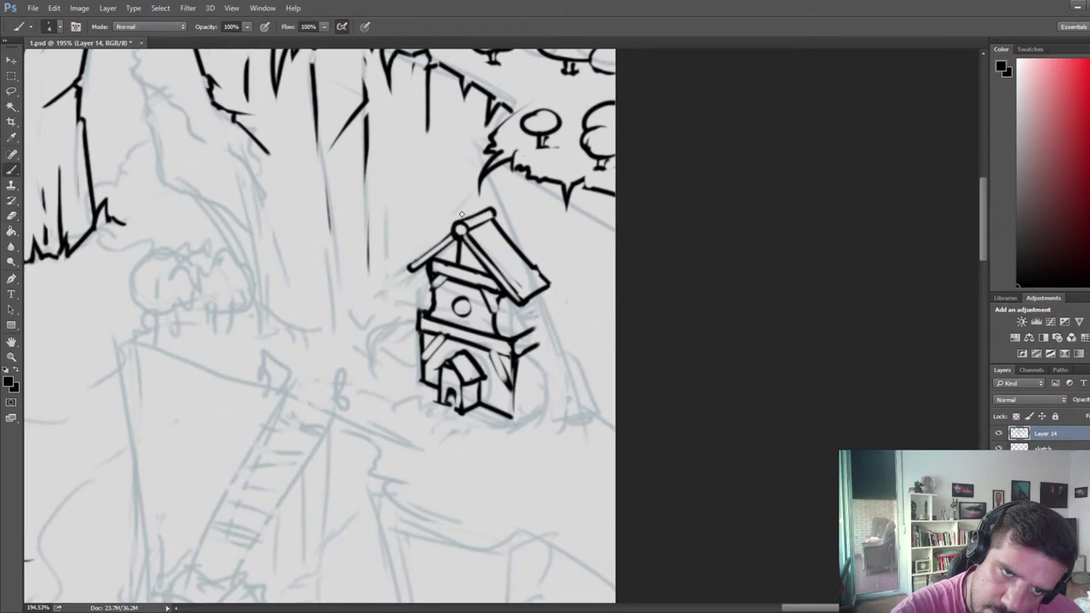
- Try a vertical finial above the ridge end, and ink a small round ornament on the gable's centre post instead
drag(460, 222, 460, 186)
key(e)
drag(463, 225, 460, 187)
key(b)
key(ctrl+alt+z)
key(ctrl+alt+z)
key(ctrl+alt+z)
key(ctrl+alt+z)
key(ctrl+alt+z)
key(e)
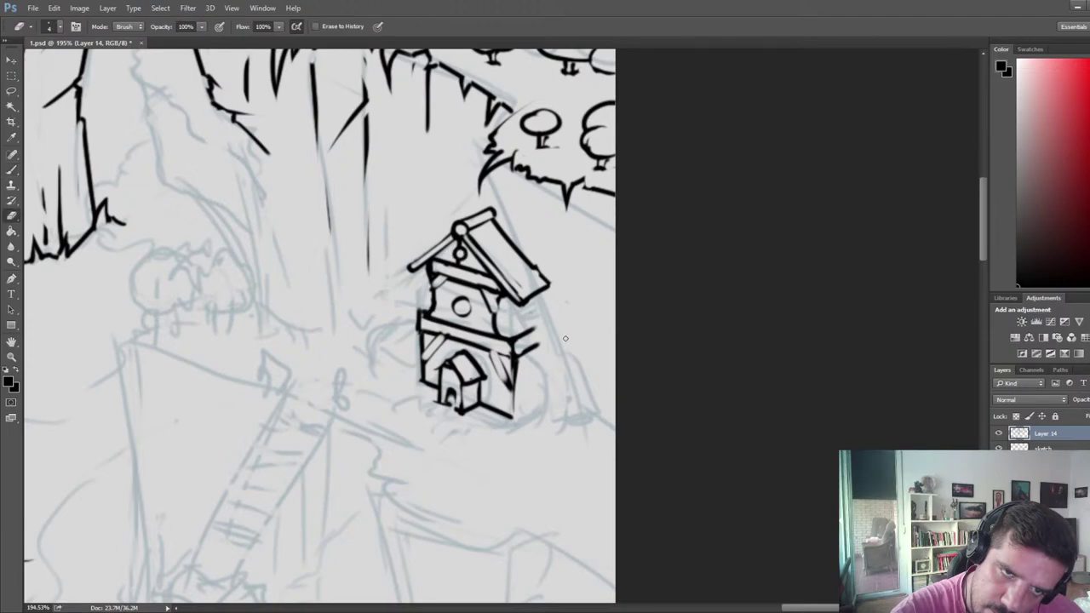
- Try extra diagonal strokes around the receding side beam between the two storeys
key(b)
mouse_move(503, 337)
mouse_down()
mouse_move(539, 369)
mouse_move(526, 324)
mouse_up()
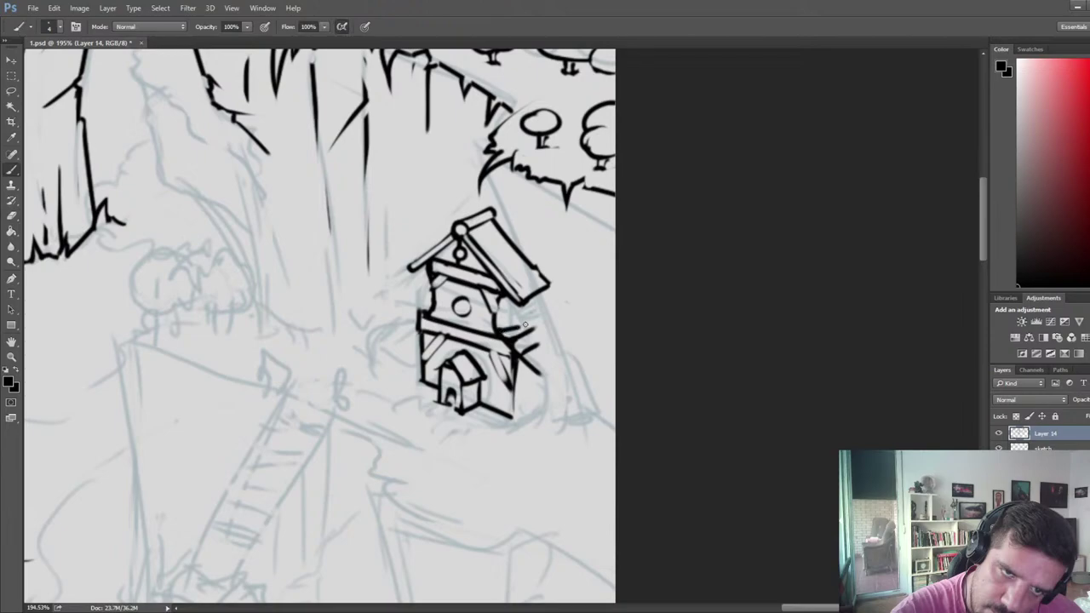
key(ctrl+alt+z)
key(ctrl+alt+z)
- Clean up the lower wall's bottom corner and ink the receding base line of the hut's side wall
key(e)
key(b)
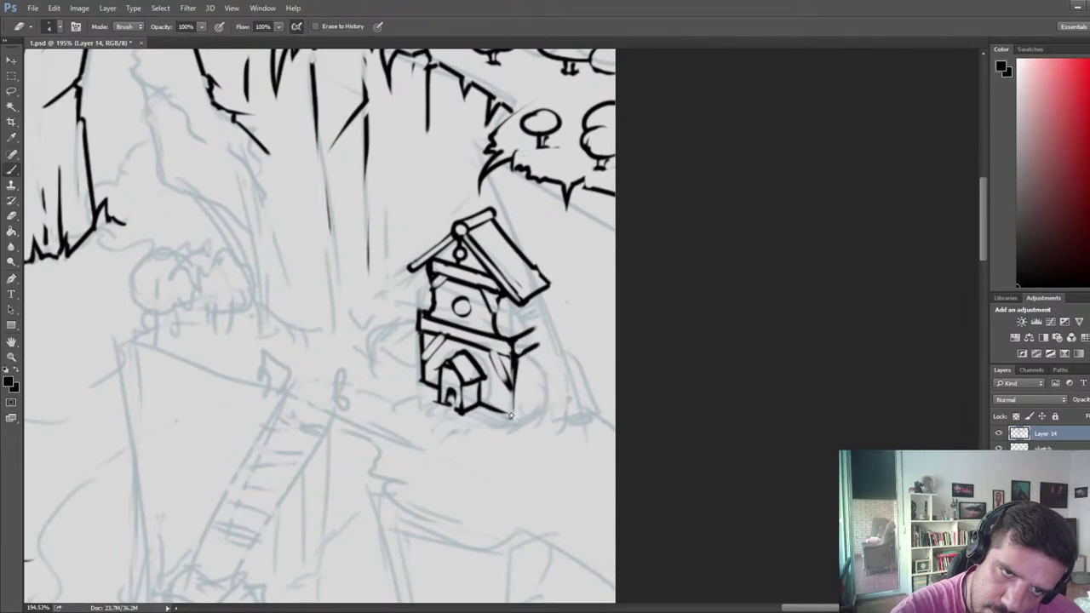
key(e)
key(b)
drag(509, 415, 545, 402)
key(e)
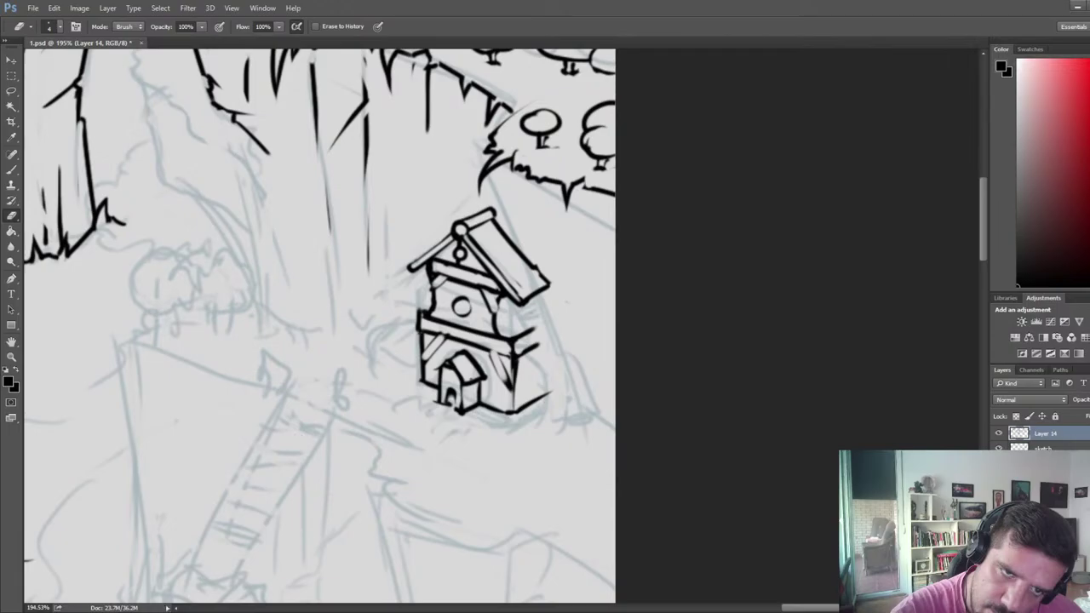
- Flip the canvas horizontally and save the document
scroll(193, 518, down, 10)
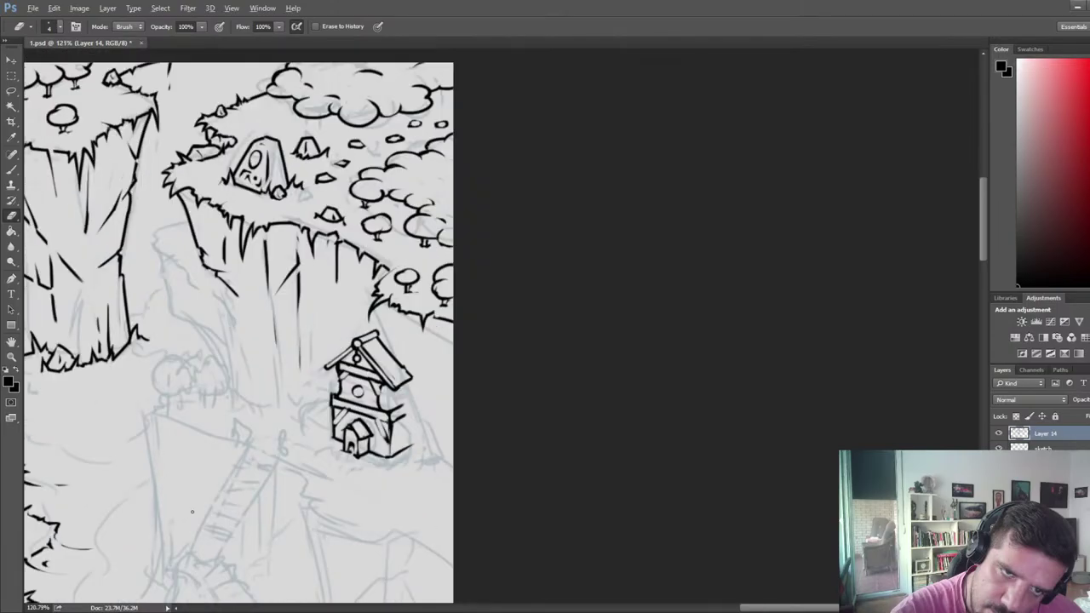
key(ctrl+shift+h)
drag(309, 448, 886, 317)
drag(221, 400, 945, 355)
drag(85, 285, 321, 301)
drag(392, 326, 491, 320)
key(ctrl+s)
scroll(489, 319, down, 3)
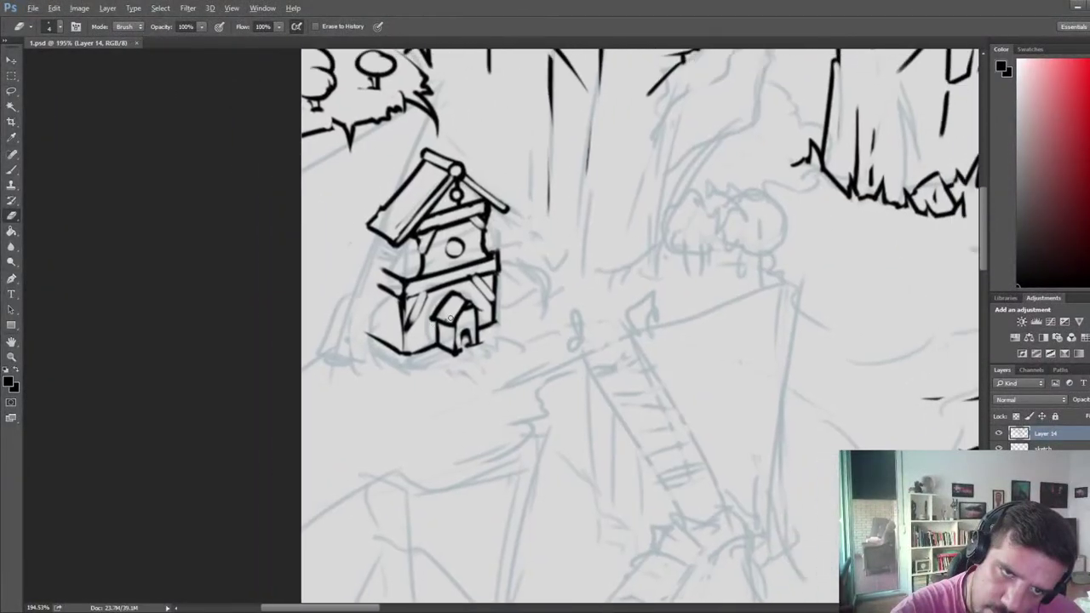
- Break the hut roof's lower eave into uneven plank ends and ink the first plank line below the ridge
scroll(450, 318, up, 3)
drag(360, 213, 367, 221)
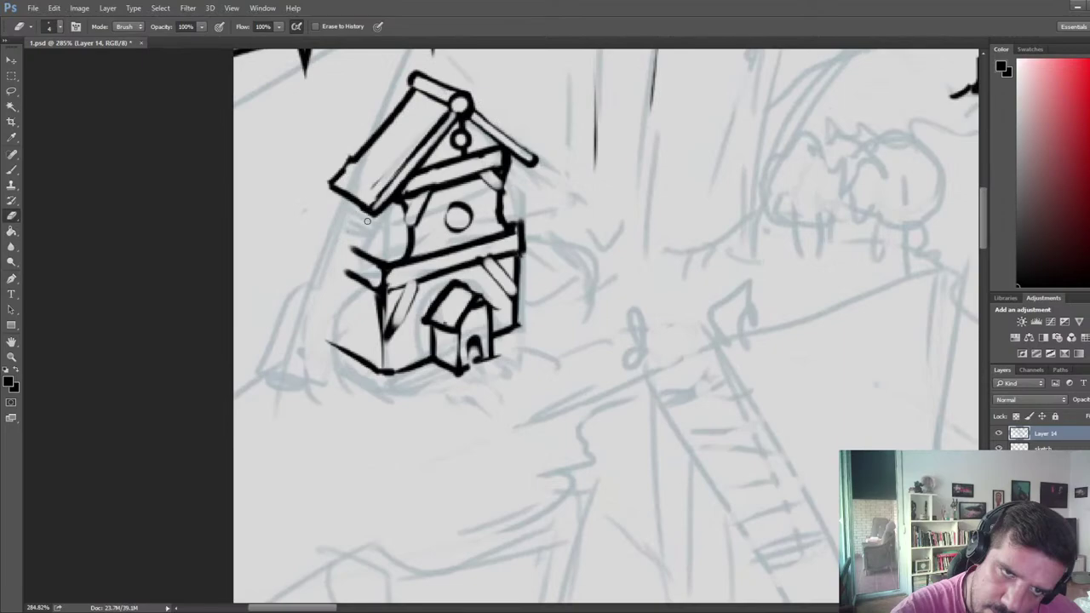
key(b)
key(e)
drag(441, 102, 416, 129)
key(b)
key(e)
mouse_move(346, 195)
mouse_down()
mouse_move(370, 156)
mouse_move(346, 195)
mouse_up()
- Ink more tapered plank lines running down the hut's roof slope from the ridge
key(b)
key(e)
mouse_move(420, 108)
mouse_down()
mouse_move(372, 168)
mouse_move(383, 158)
mouse_up()
drag(374, 165, 390, 143)
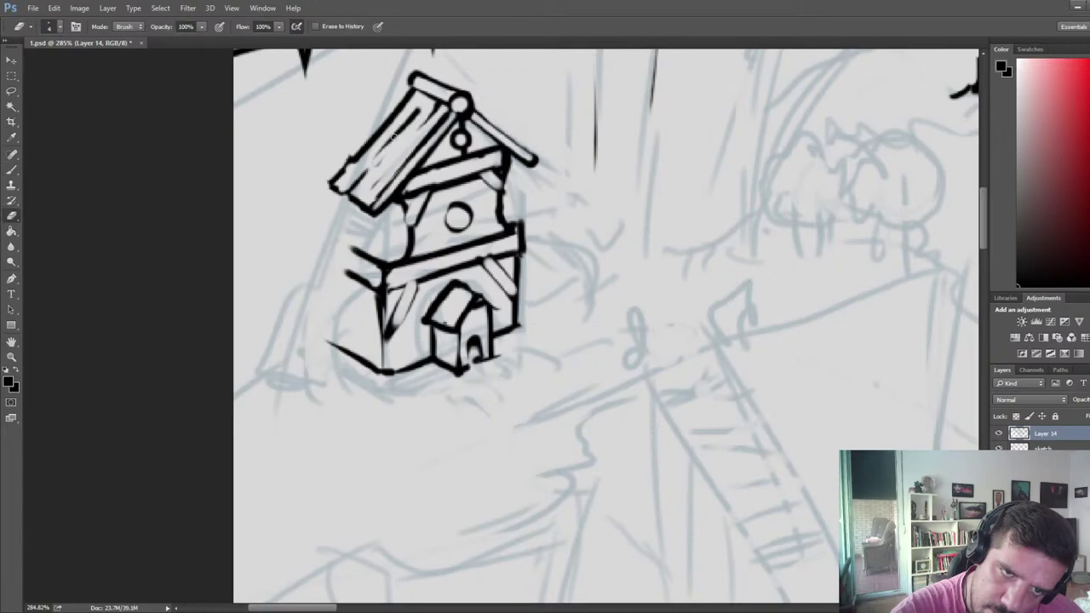
key(b)
key(e)
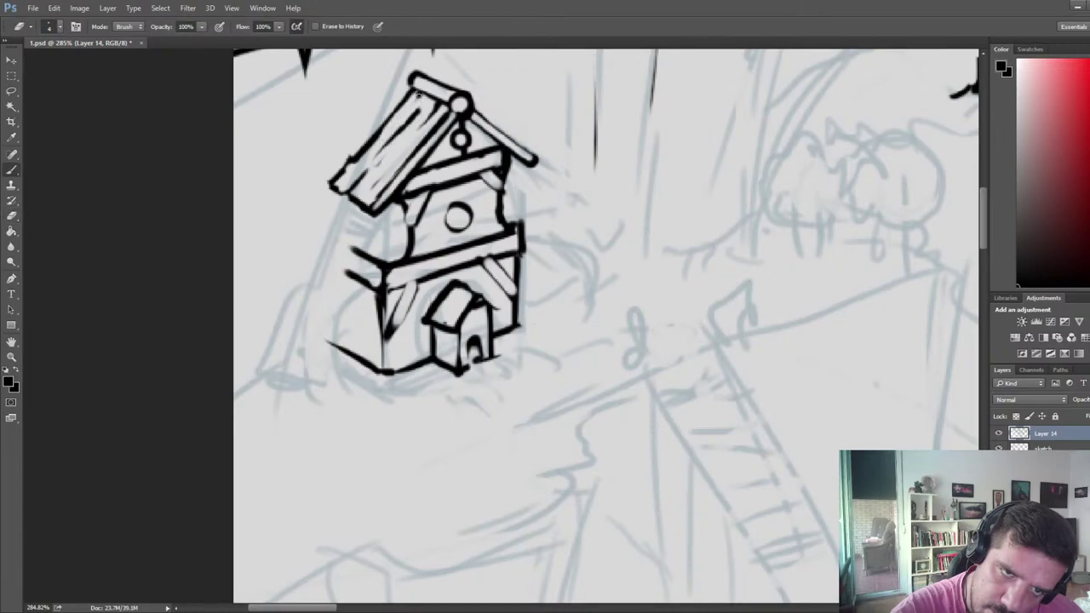
drag(420, 99, 394, 134)
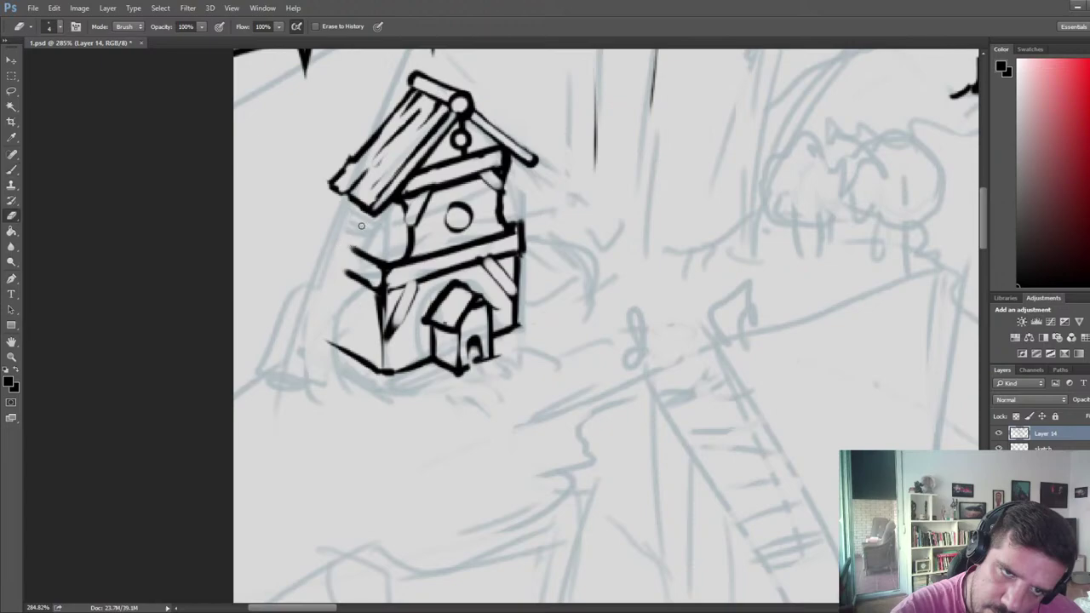
- Ink the curved rear edge of the upper storey's side wall and join it cleanly to the beam below
key(b)
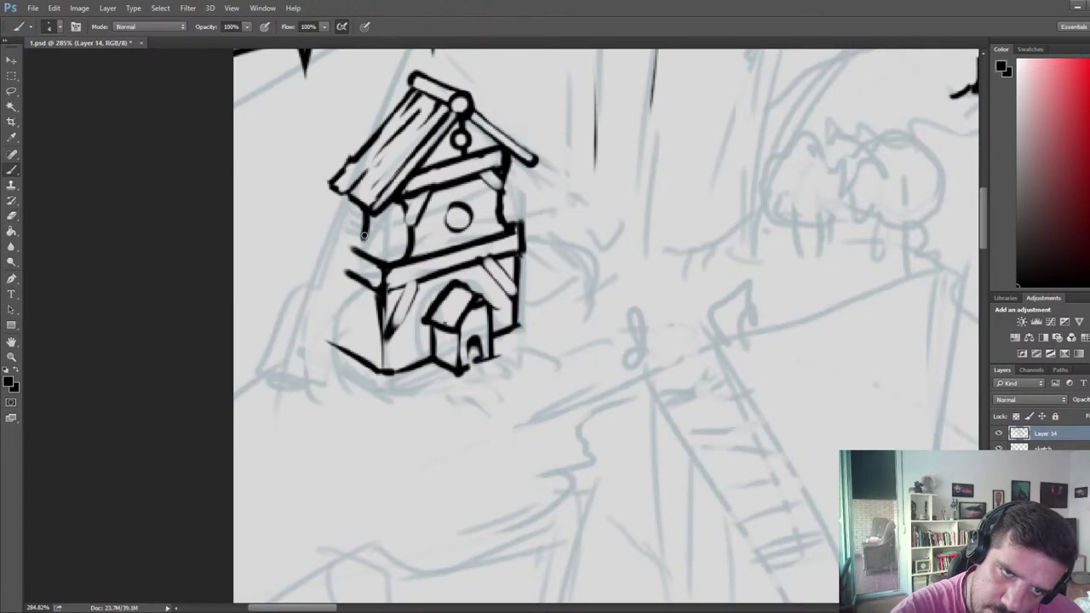
key(e)
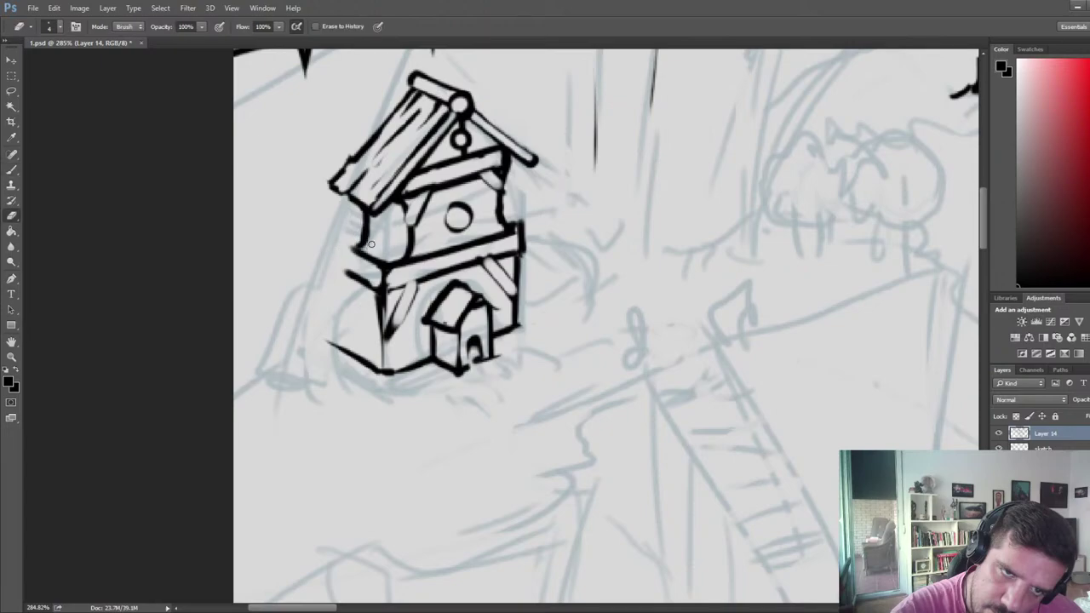
key(b)
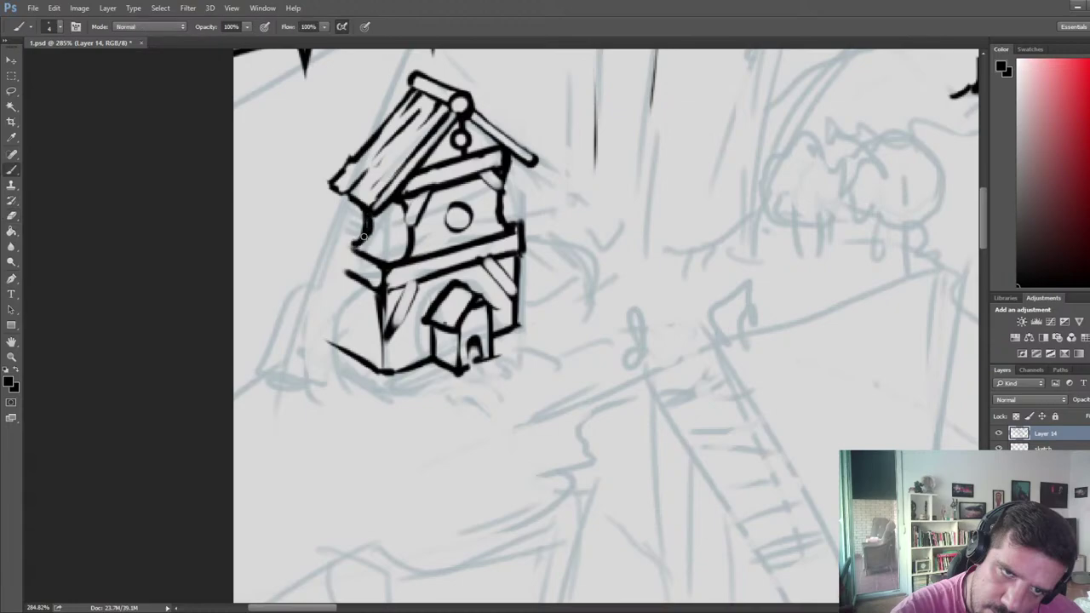
mouse_move(366, 212)
mouse_down()
mouse_move(352, 240)
mouse_move(373, 240)
mouse_move(345, 243)
mouse_move(363, 252)
mouse_move(347, 243)
mouse_move(390, 248)
mouse_up()
key(e)
key(b)
key(e)
key(b)
key(e)
scroll(273, 220, down, 5)
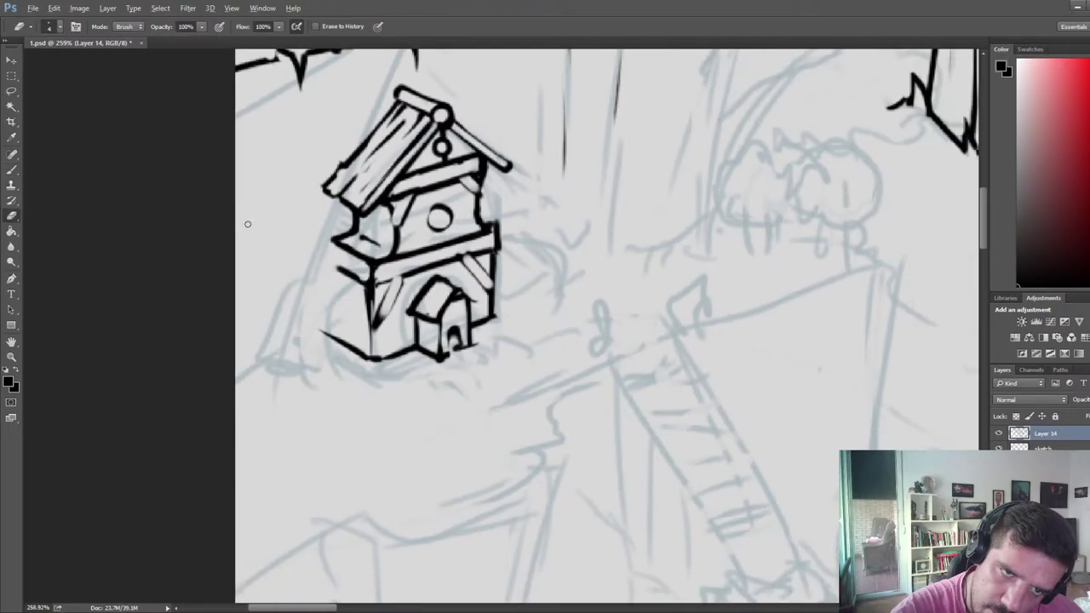
- Flip the canvas horizontally back, save the document and return to the hut
scroll(272, 217, down, 5)
key(ctrl+shift+h)
drag(773, 110, 281, 154)
scroll(724, 222, up, 6)
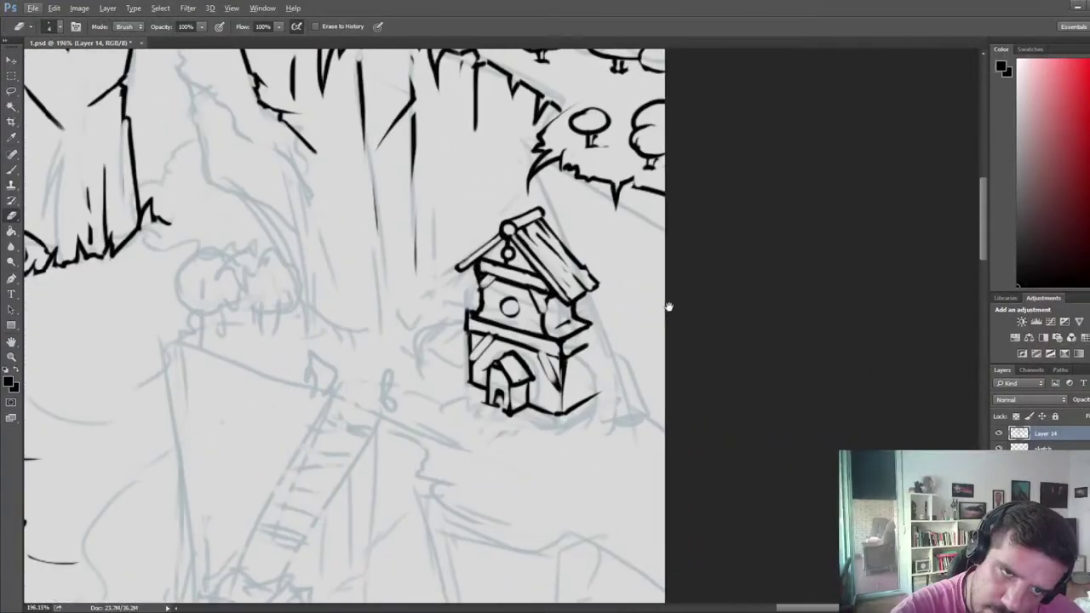
- Redraw the lower storey's corner post and ink the diagonal braces on both sides of the front wall
key(b)
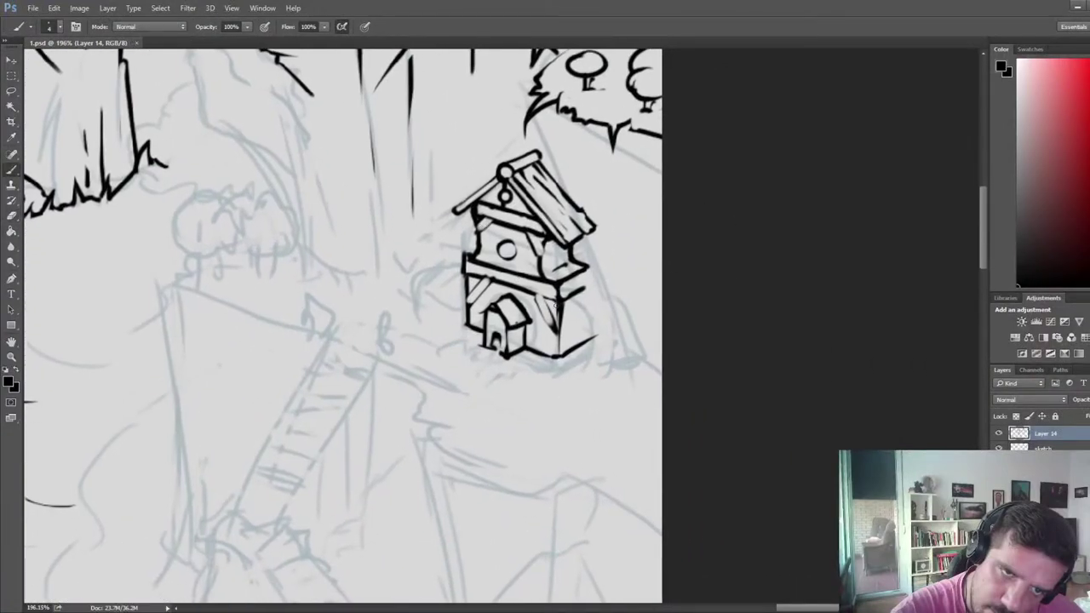
drag(556, 304, 563, 354)
key(e)
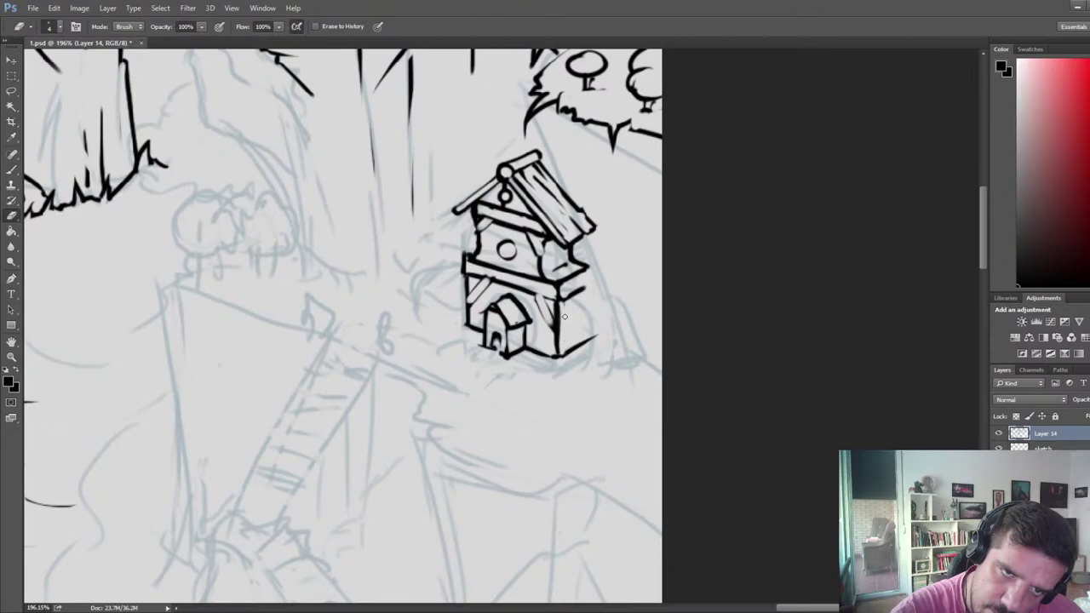
key(b)
drag(532, 294, 553, 333)
key(e)
mouse_move(483, 293)
mouse_down()
mouse_move(469, 312)
mouse_move(466, 299)
mouse_up()
key(b)
key(e)
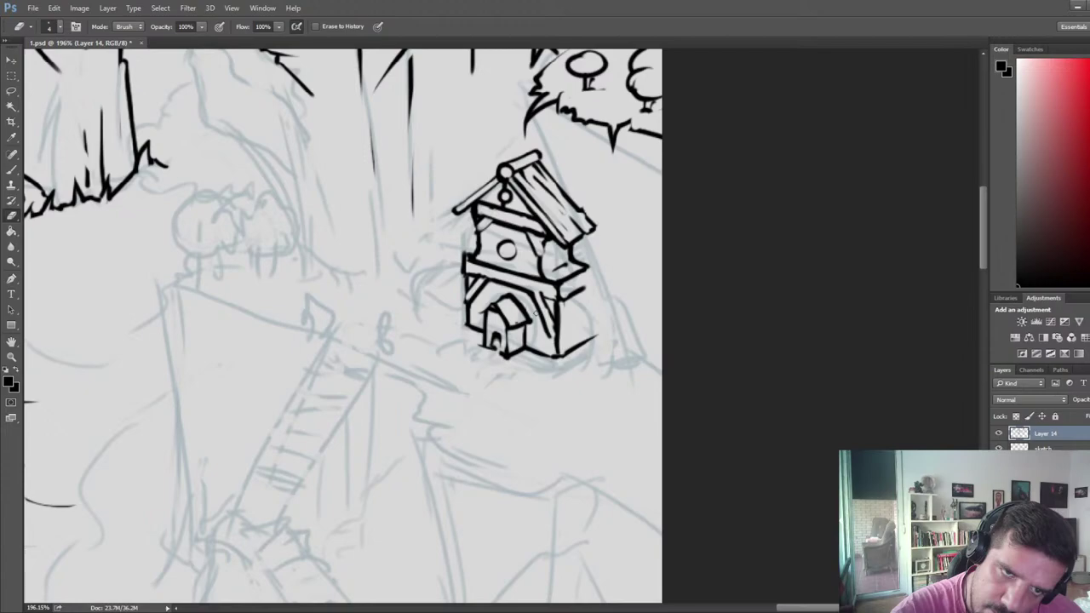
- Sharpen the diagonal brace beside the corner post and clean up the edges of the post
drag(535, 313, 554, 344)
key(b)
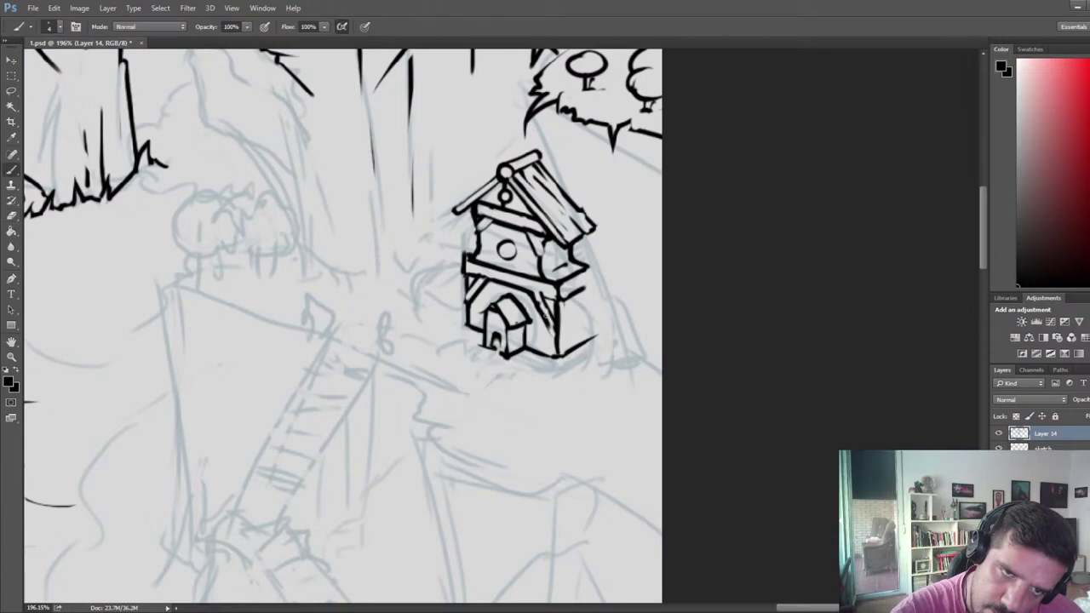
key(e)
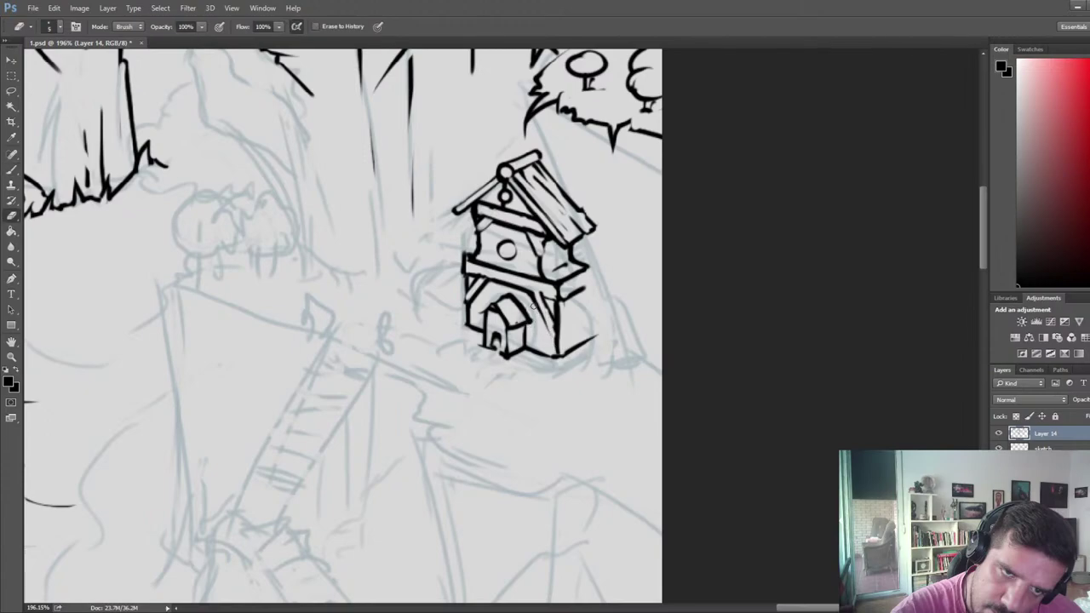
mouse_move(534, 306)
mouse_down()
mouse_move(557, 350)
mouse_move(563, 305)
mouse_up()
key(b)
key(e)
key(b)
key(e)
- Ink small round stones at the foot of both front corners of the hut's lower wall
key(b)
mouse_move(537, 344)
mouse_down()
mouse_move(545, 362)
mouse_move(530, 356)
mouse_move(559, 359)
mouse_up()
key(e)
key(b)
key(e)
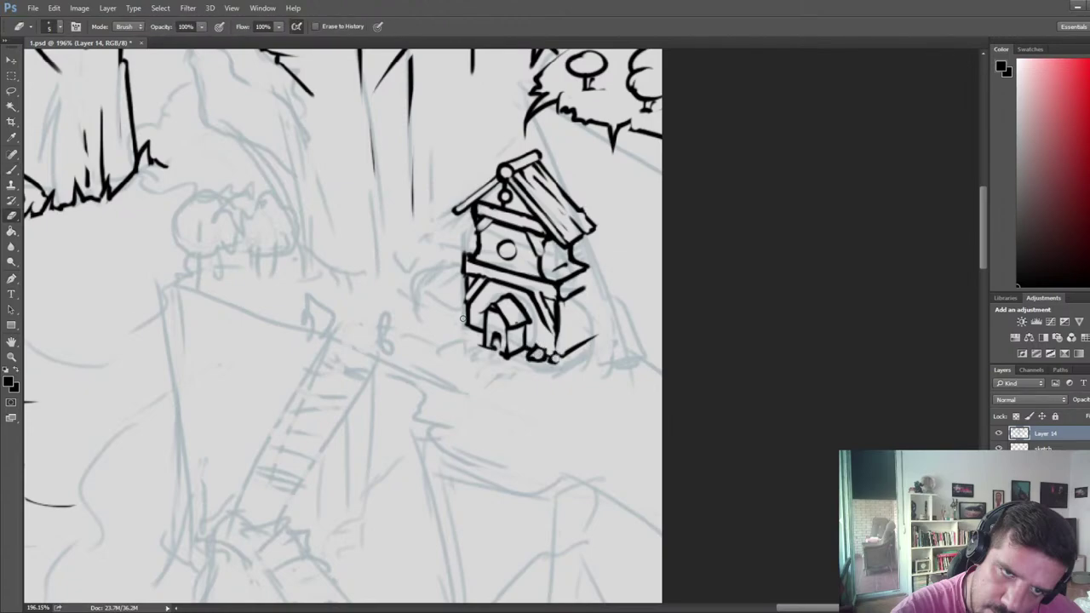
key(b)
mouse_move(465, 324)
mouse_down()
mouse_move(476, 330)
mouse_move(473, 320)
mouse_move(458, 327)
mouse_up()
key(e)
key(b)
key(e)
drag(612, 331, 618, 267)
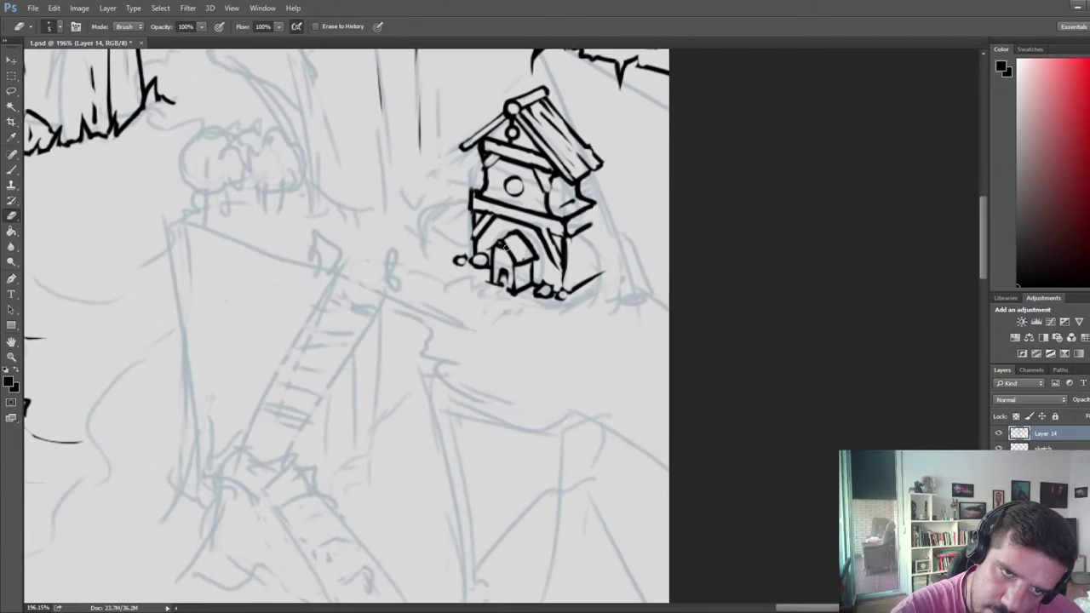
- Refine the small entrance porch with an overhanging roof edge and fine inner lines on its roof slope
key(b)
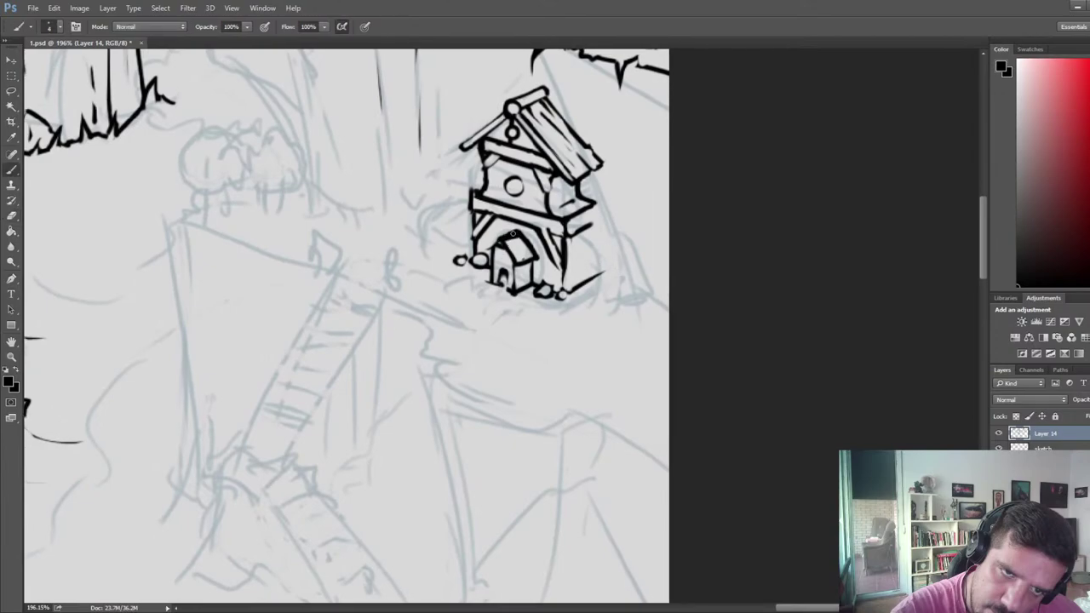
key(e)
key(b)
key(e)
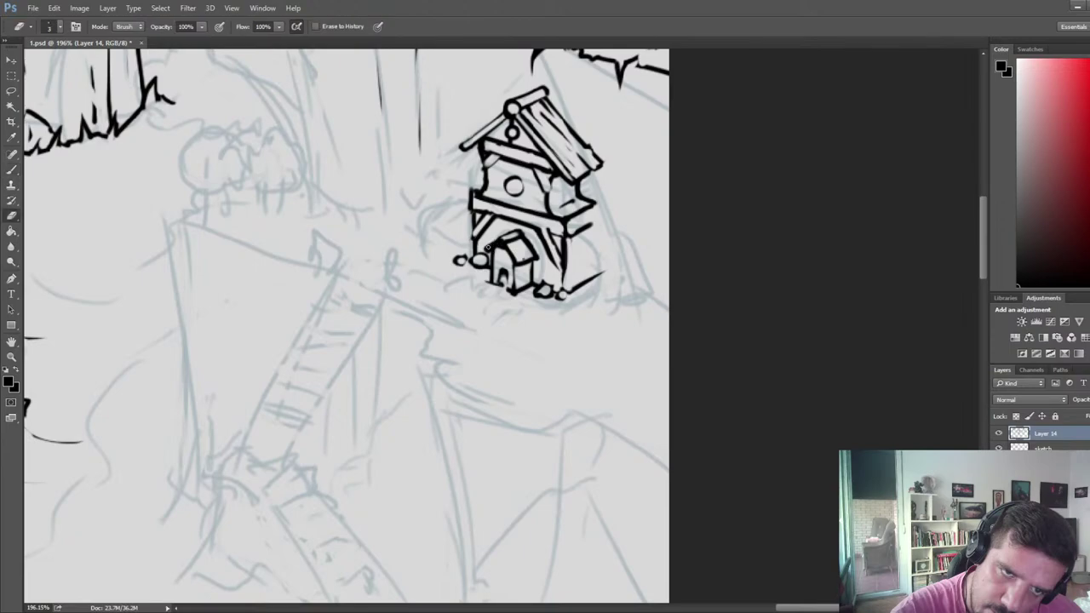
key(b)
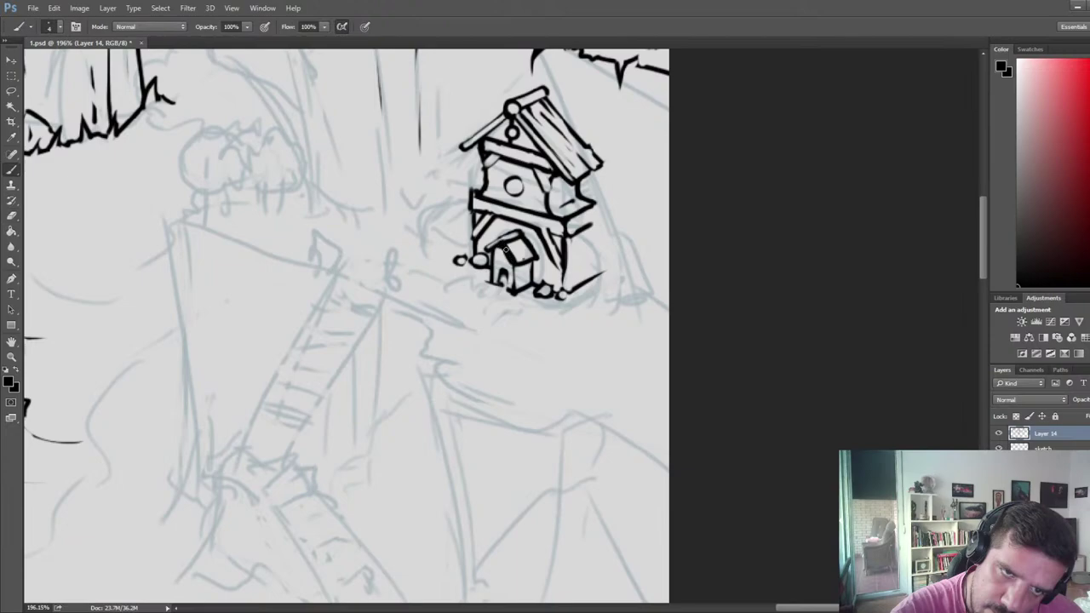
key(e)
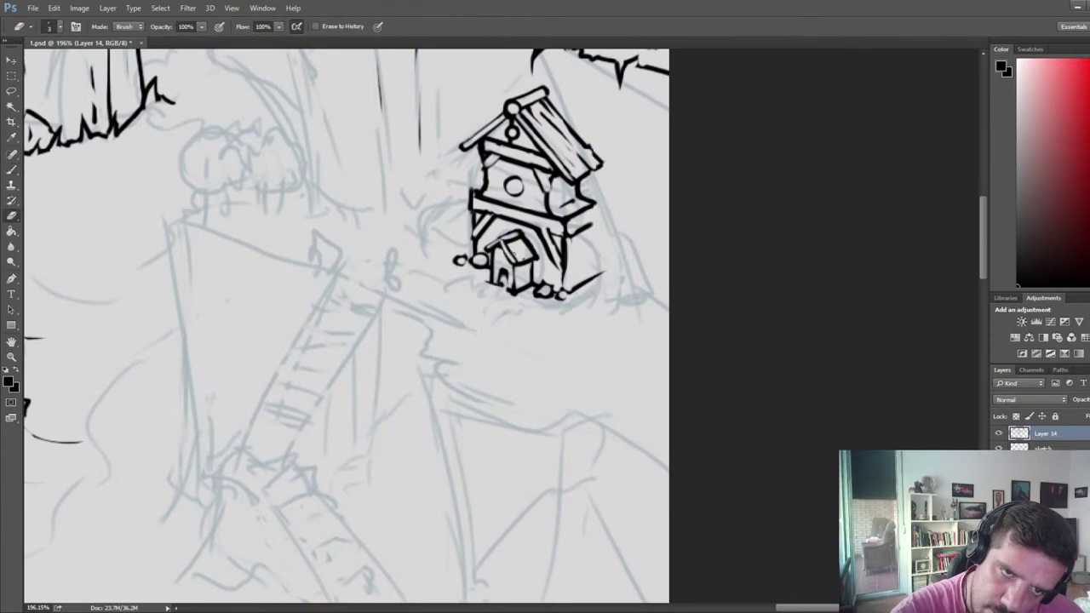
key(b)
key(e)
mouse_move(513, 243)
mouse_down()
mouse_move(518, 256)
mouse_move(526, 250)
mouse_up()
key(b)
key(e)
key(b)
key(e)
- Flip the canvas horizontally, save the document and return to the hut
scroll(494, 201, down, 6)
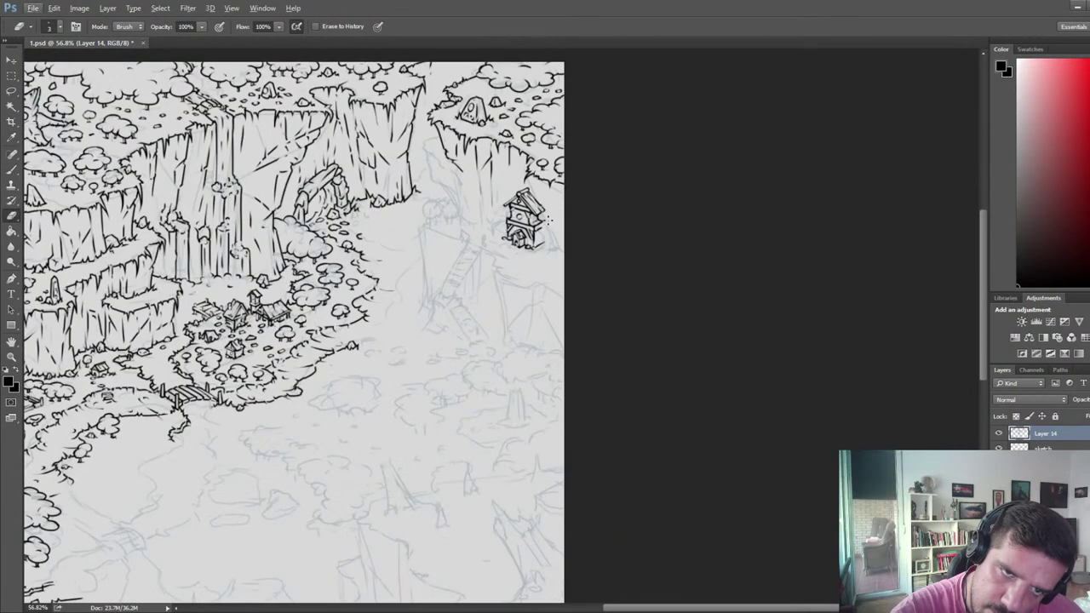
key(ctrl+shift+h)
drag(171, 256, 937, 243)
drag(128, 256, 400, 268)
scroll(554, 278, up, 4)
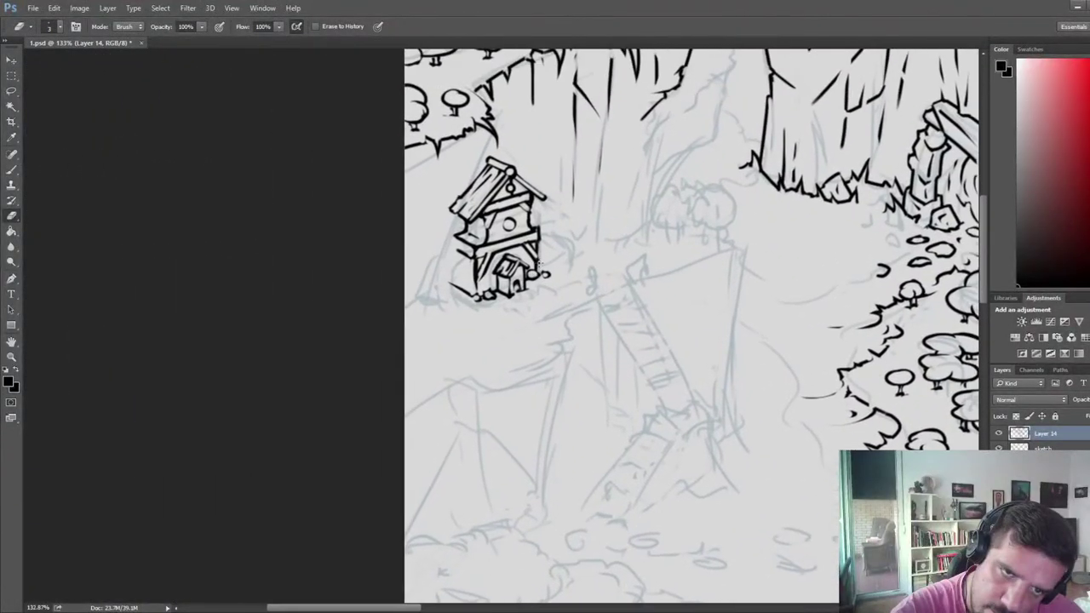
- Ink the ground line at the base of the hut's side wall and start a low annex there
key(b)
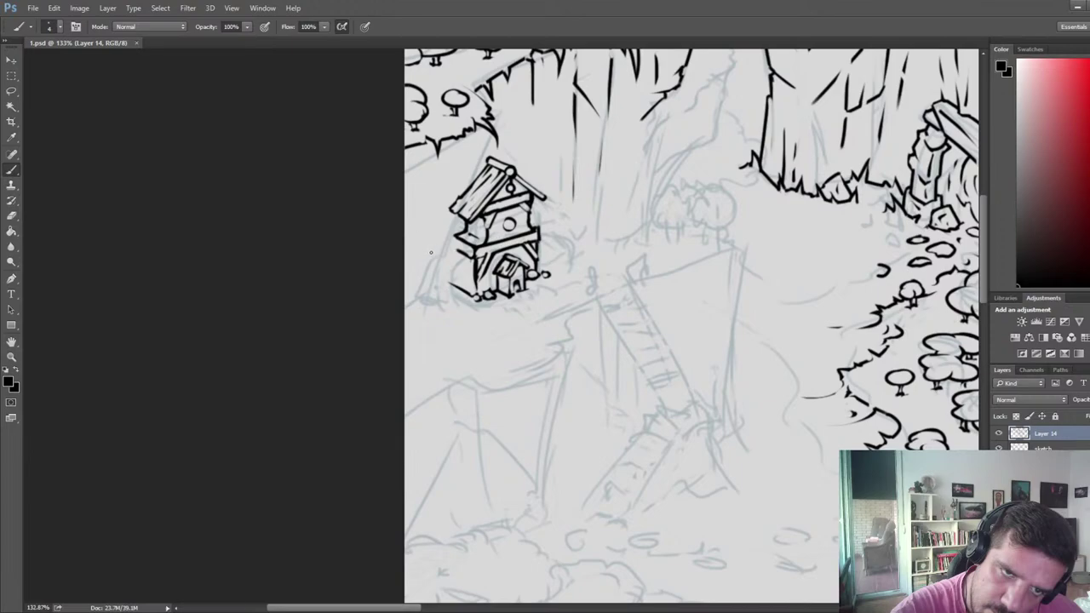
key(e)
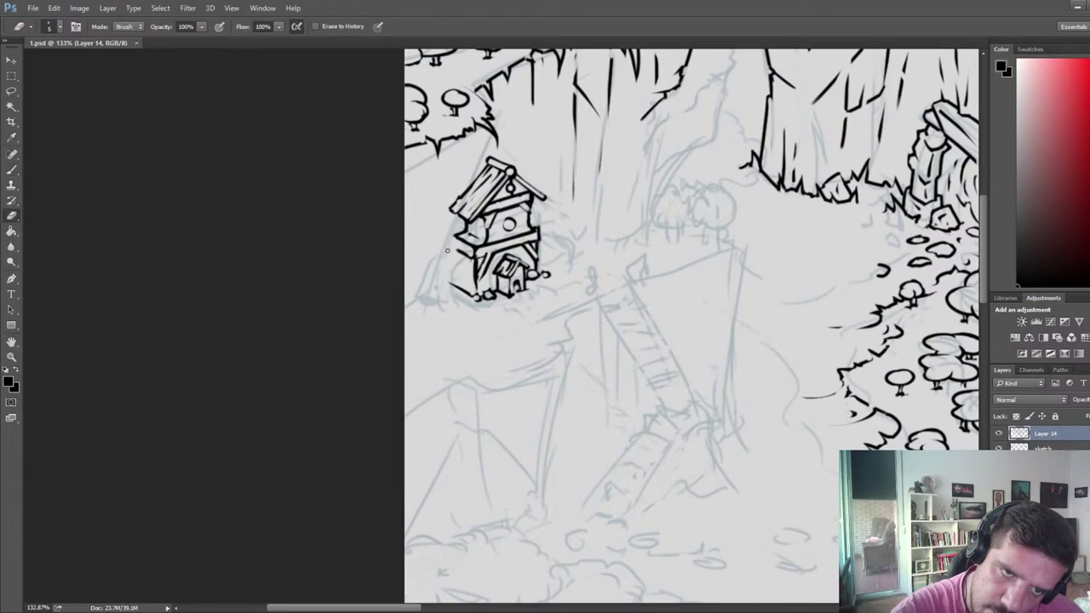
key(b)
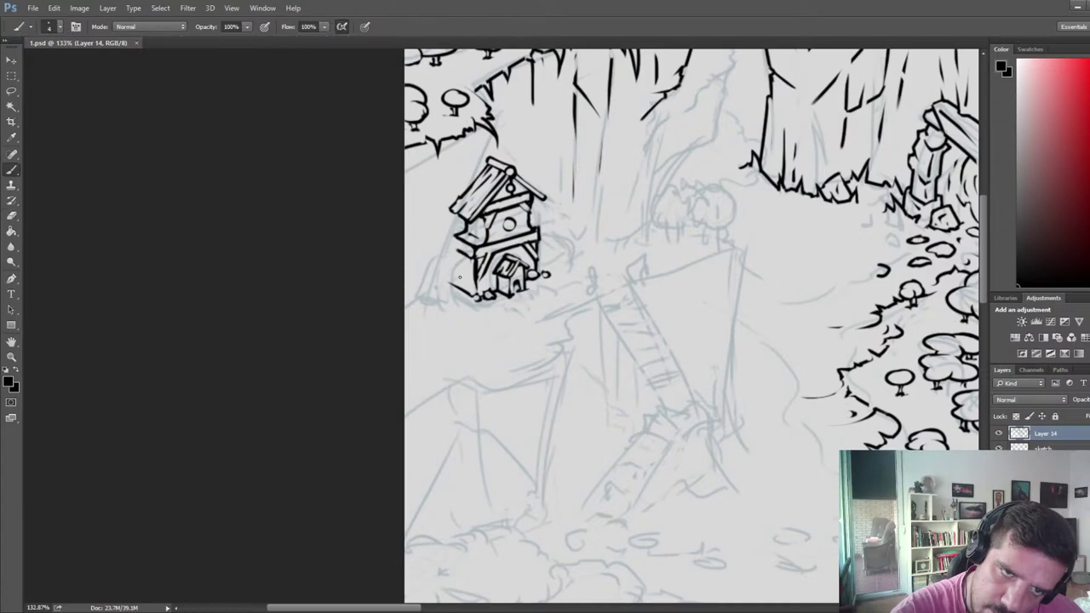
mouse_move(459, 291)
mouse_down()
mouse_move(463, 261)
mouse_move(465, 299)
mouse_move(415, 312)
mouse_up()
key(e)
key(b)
- Ink the annex's boxy wall outline against the hut's side, undoing the misplaced top strokes
mouse_move(461, 264)
mouse_down()
mouse_move(430, 279)
mouse_move(448, 290)
mouse_move(432, 274)
mouse_up()
key(ctrl+z)
key(ctrl+z)
key(e)
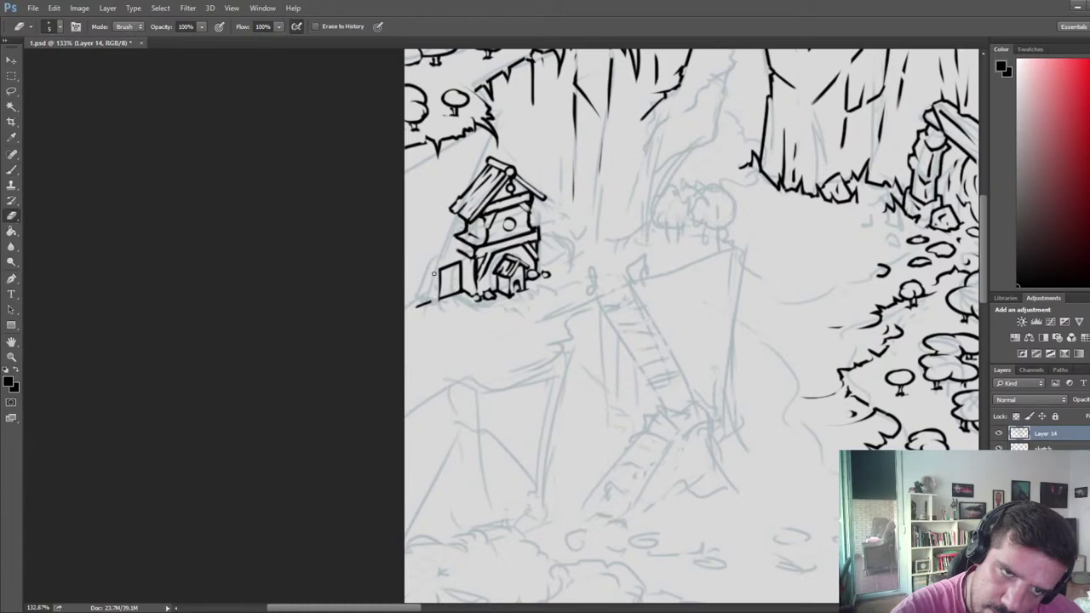
key(b)
drag(439, 299, 417, 282)
key(e)
- Flip the canvas horizontally back and return to the hut's new side annex
key(ctrl+shift+h)
drag(725, 229, 503, 227)
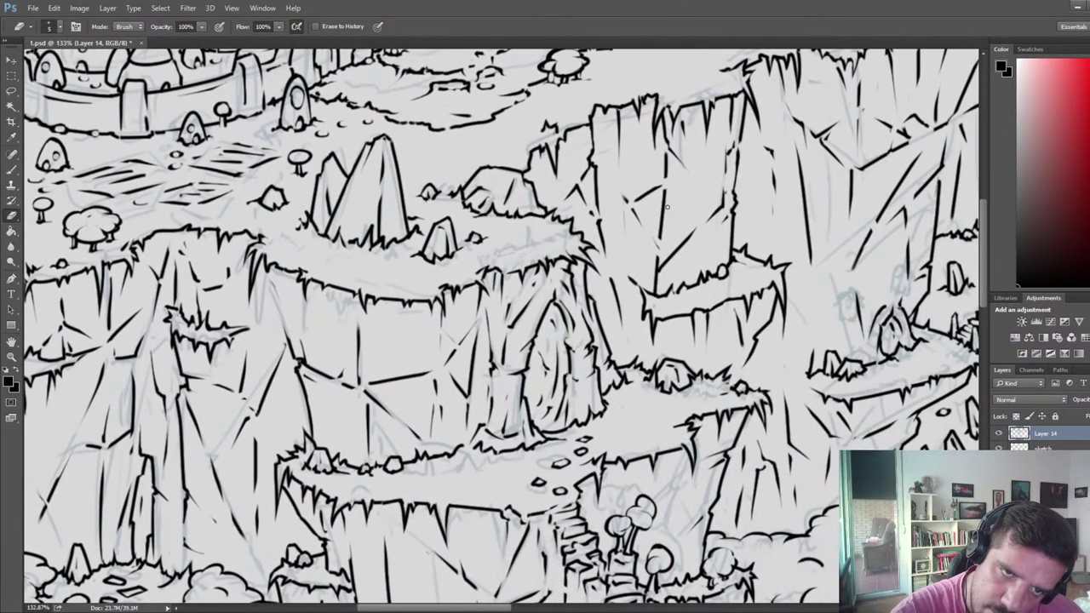
scroll(667, 206, down, 6)
scroll(560, 208, up, 3)
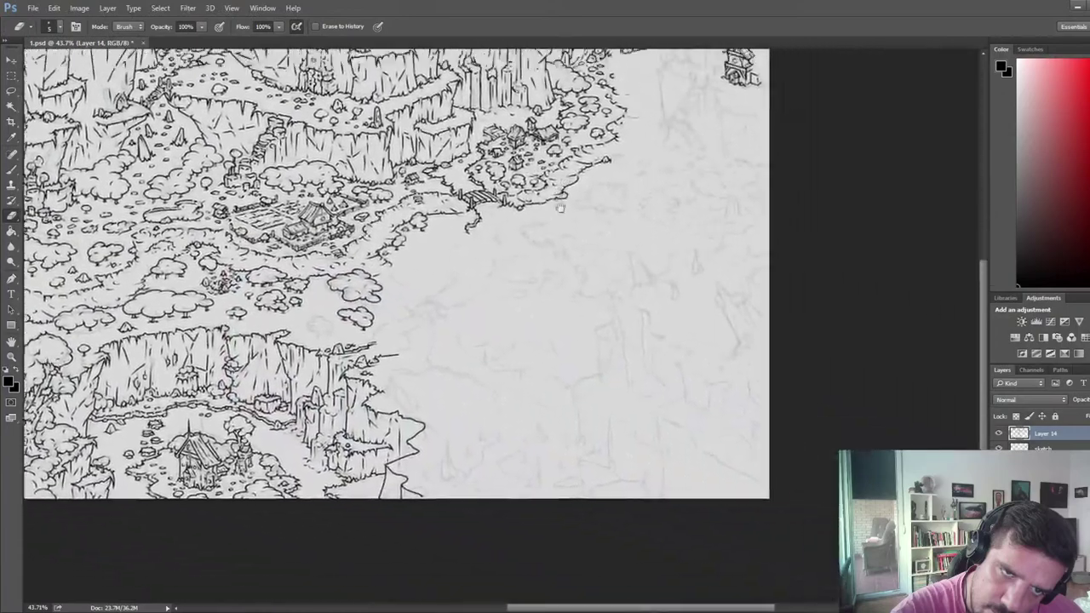
scroll(723, 122, up, 8)
drag(669, 171, 633, 198)
drag(463, 245, 465, 270)
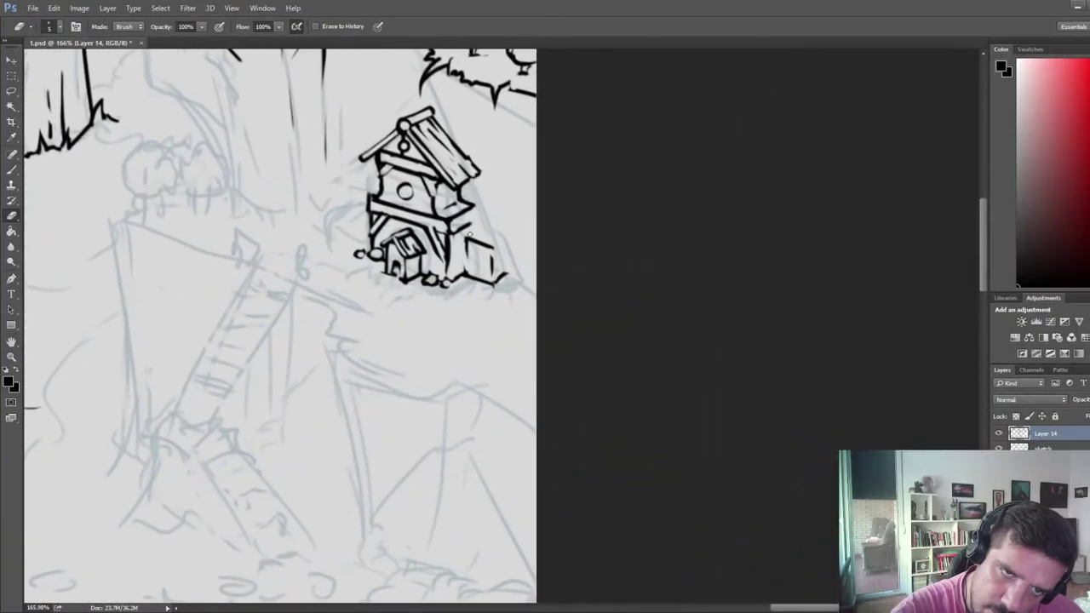
- Ink the annex's sloping gable edge and the ridge line of its roof
key(b)
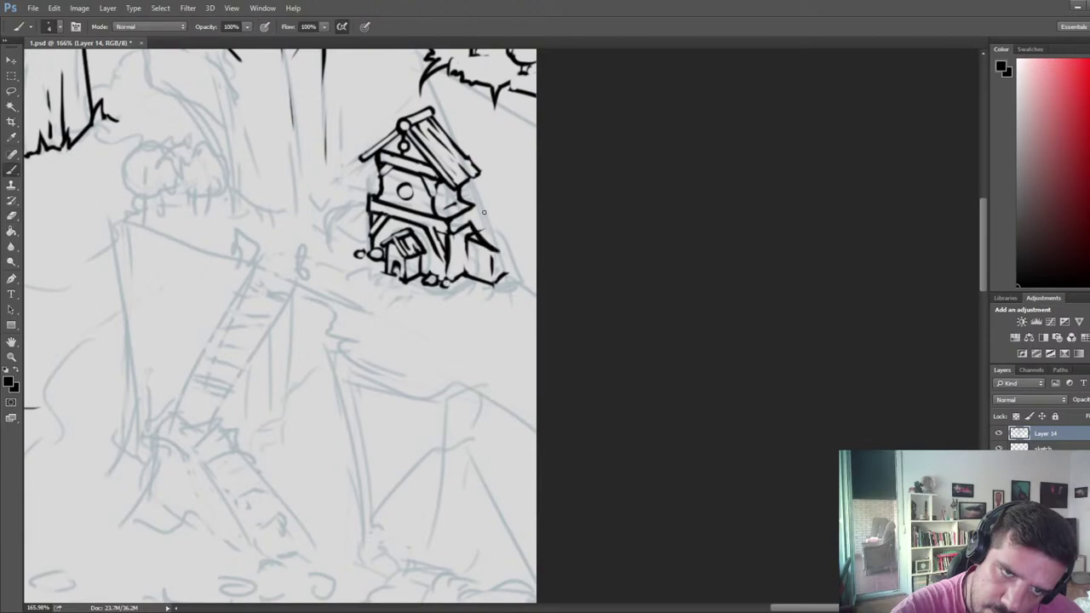
drag(467, 225, 493, 206)
key(e)
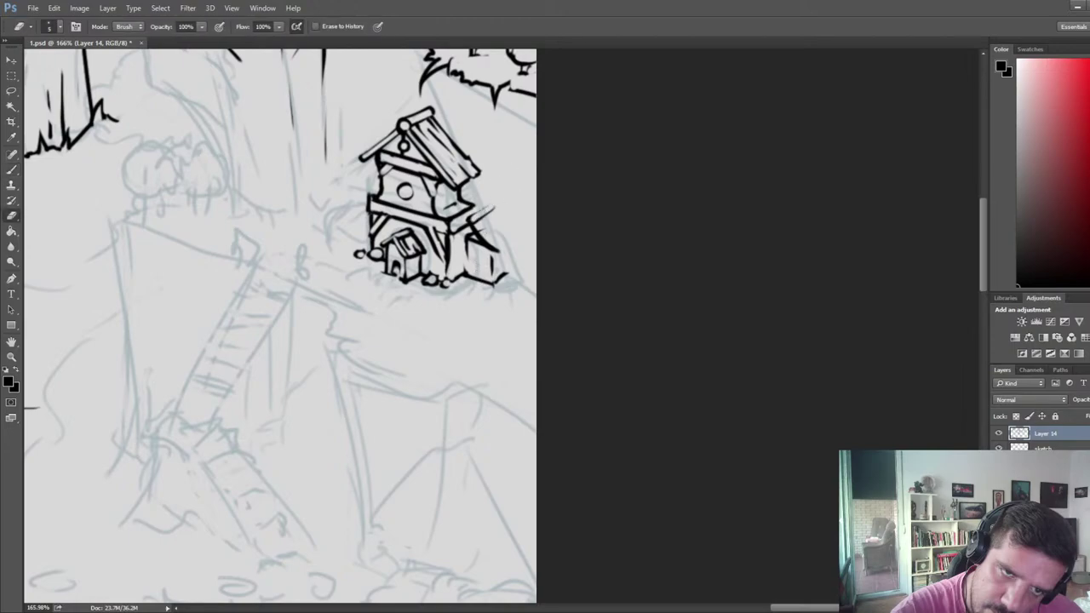
key(b)
key(e)
key(b)
key(e)
- Finish the annex with a planked roof slope, cleaned-up walls and small stones along its base
key(b)
mouse_move(485, 246)
mouse_down()
mouse_move(490, 214)
mouse_move(499, 214)
mouse_move(488, 234)
mouse_move(479, 223)
mouse_move(513, 246)
mouse_move(496, 226)
mouse_move(525, 239)
mouse_move(484, 202)
mouse_move(500, 253)
mouse_move(523, 243)
mouse_move(477, 276)
mouse_up()
key(e)
key(b)
key(e)
key(b)
key(e)
key(b)
key(e)
key(b)
key(ctrl+z)
key(e)
key(b)
key(e)
key(b)
key(e)
key(b)
key(e)
key(b)
key(e)
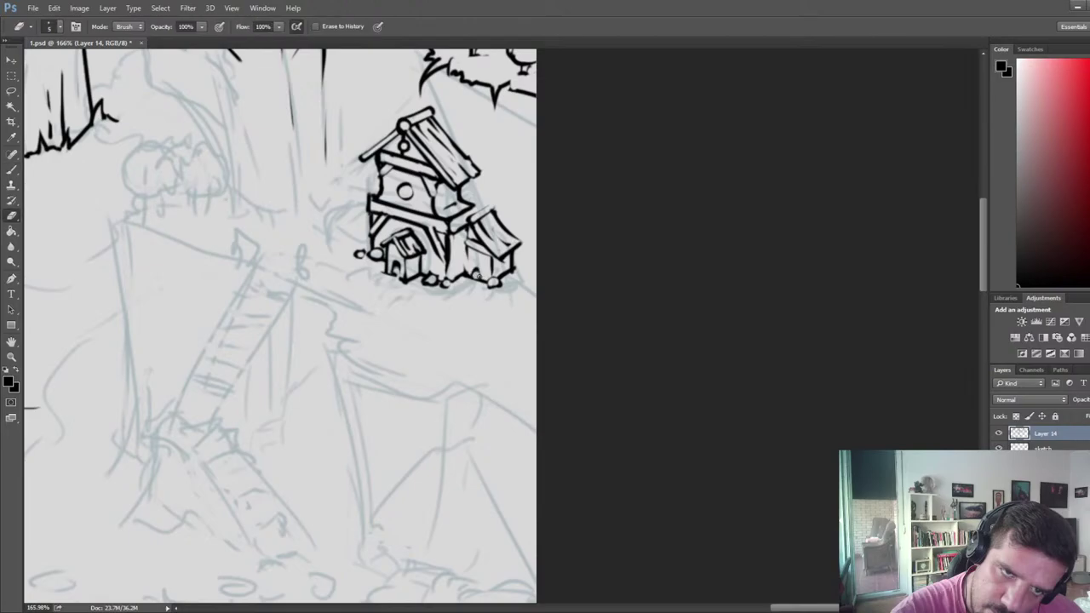
- Flip the canvas horizontally and check the hut against the whole map
scroll(409, 316, down, 5)
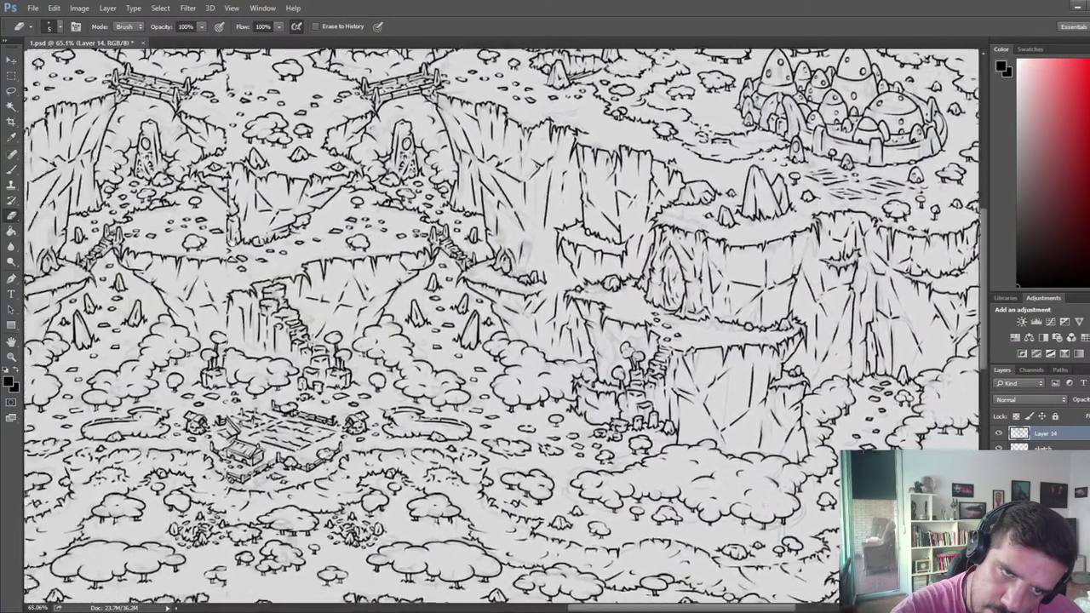
drag(409, 316, 500, 306)
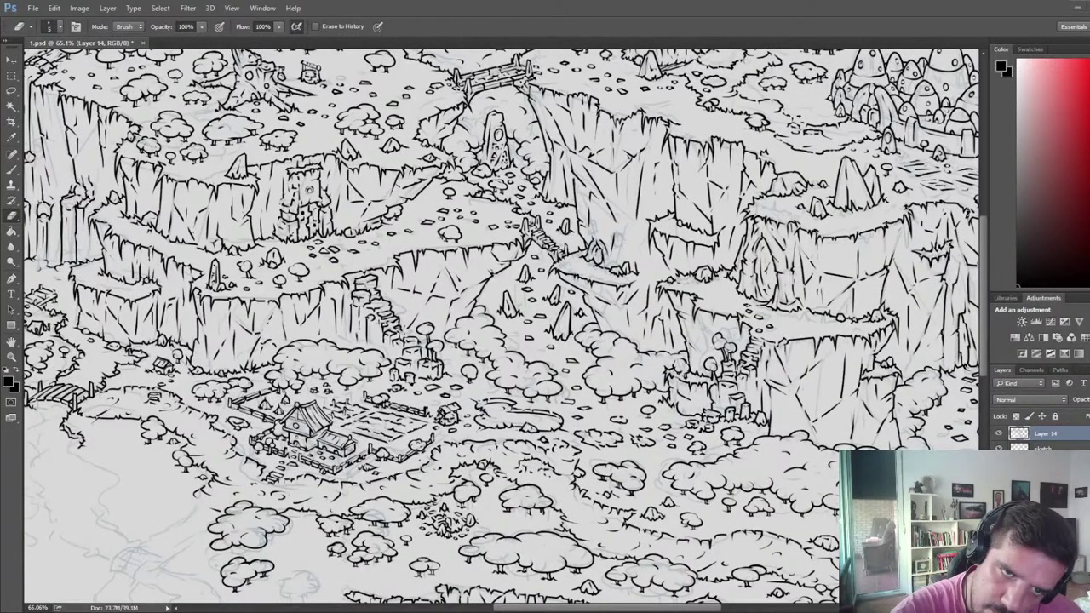
scroll(426, 298, down, 8)
scroll(235, 243, up, 6)
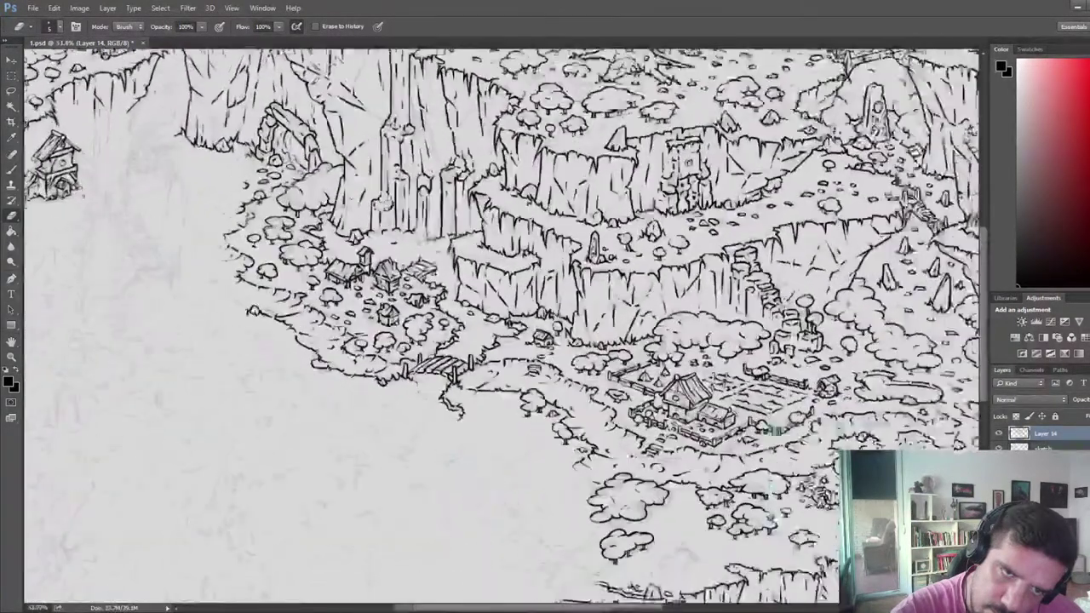
- Ink a narrow side structure against the hut's outer wall on the side opposite the annex, above the base stones
scroll(98, 173, up, 9)
drag(98, 173, 321, 254)
scroll(195, 212, up, 4)
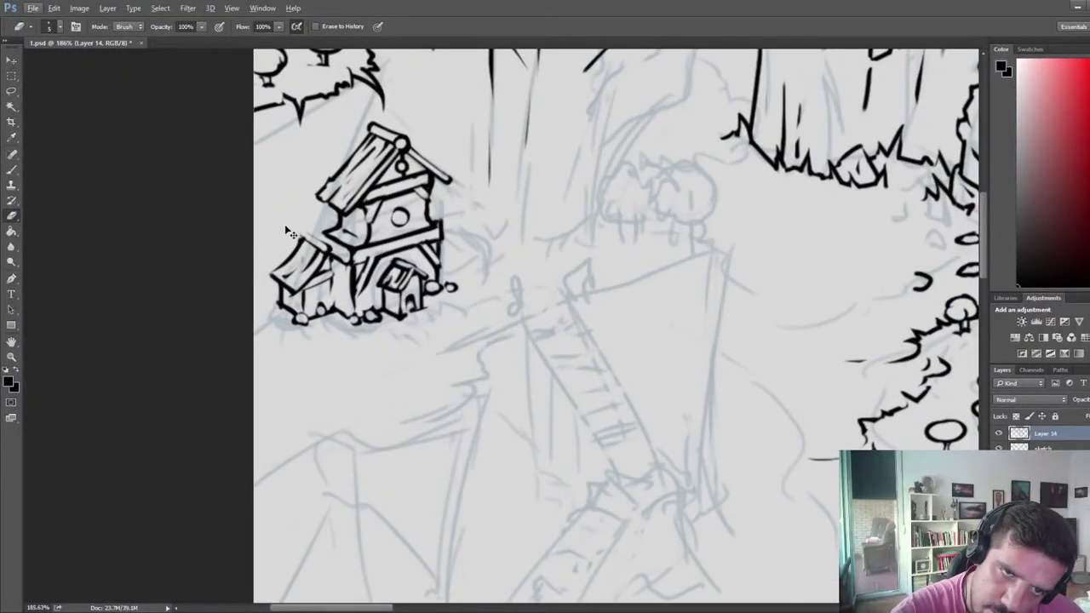
key(b)
key(e)
key(b)
mouse_move(454, 267)
mouse_down()
mouse_move(442, 274)
mouse_move(457, 256)
mouse_up()
key(ctrl+z)
key(e)
key(b)
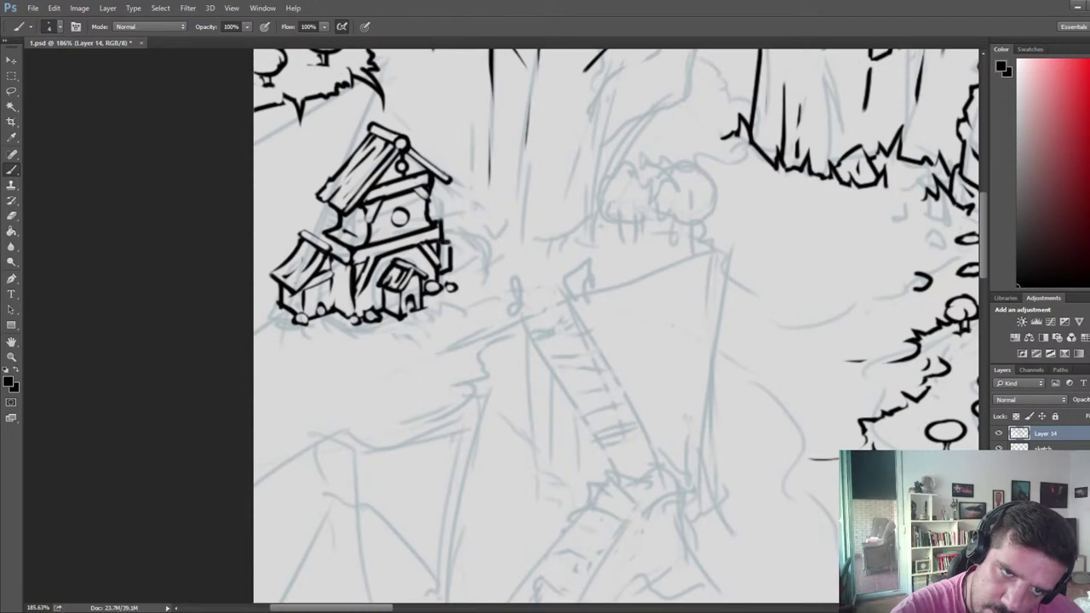
key(e)
key(b)
key(e)
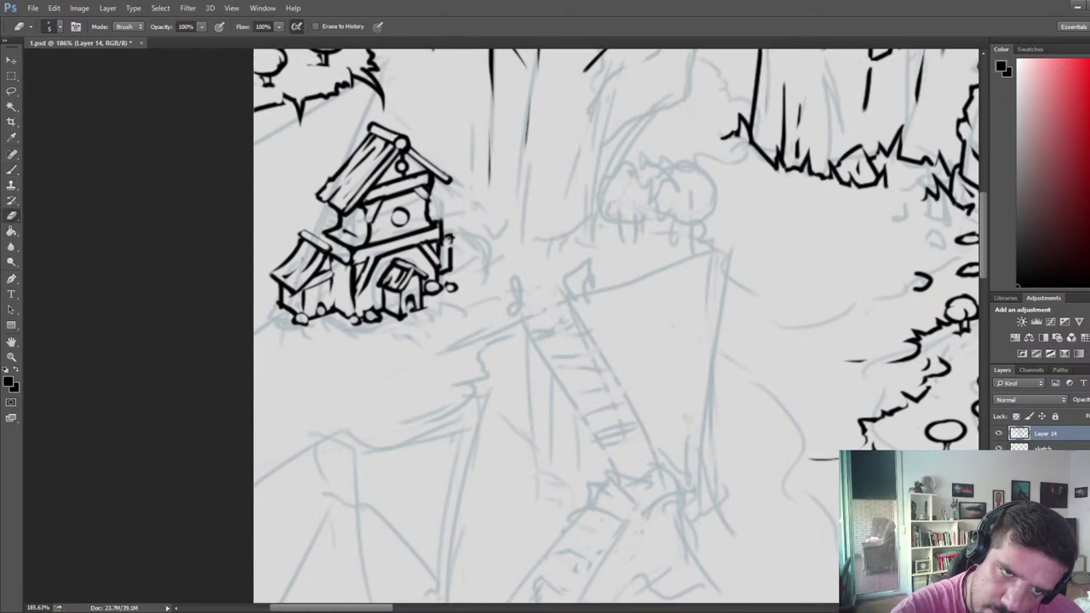
- Ink a small sloping roof over the narrow side structure and trim its lines
key(b)
key(e)
drag(453, 248, 453, 269)
key(b)
key(e)
key(b)
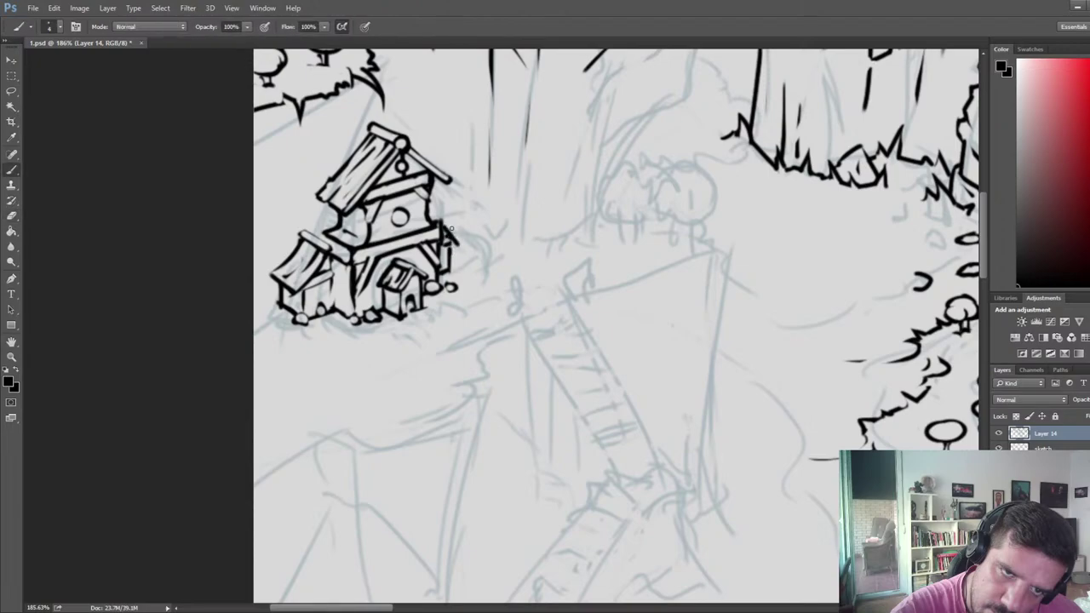
key(e)
key(b)
key(e)
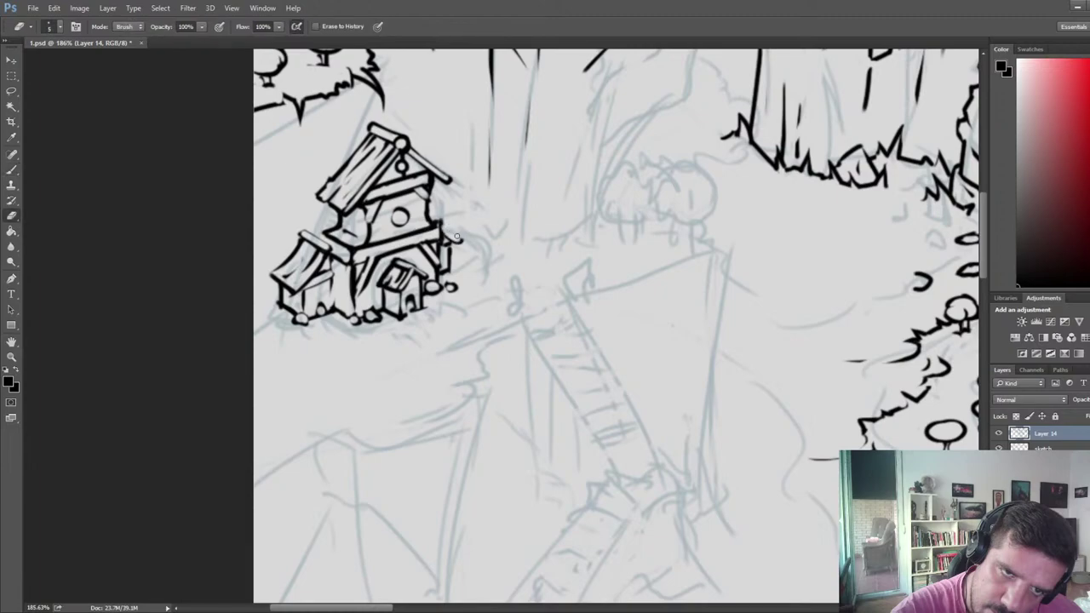
- Redraw and clean the small side roof's edge where it meets the hut's wall
key(b)
key(e)
key(b)
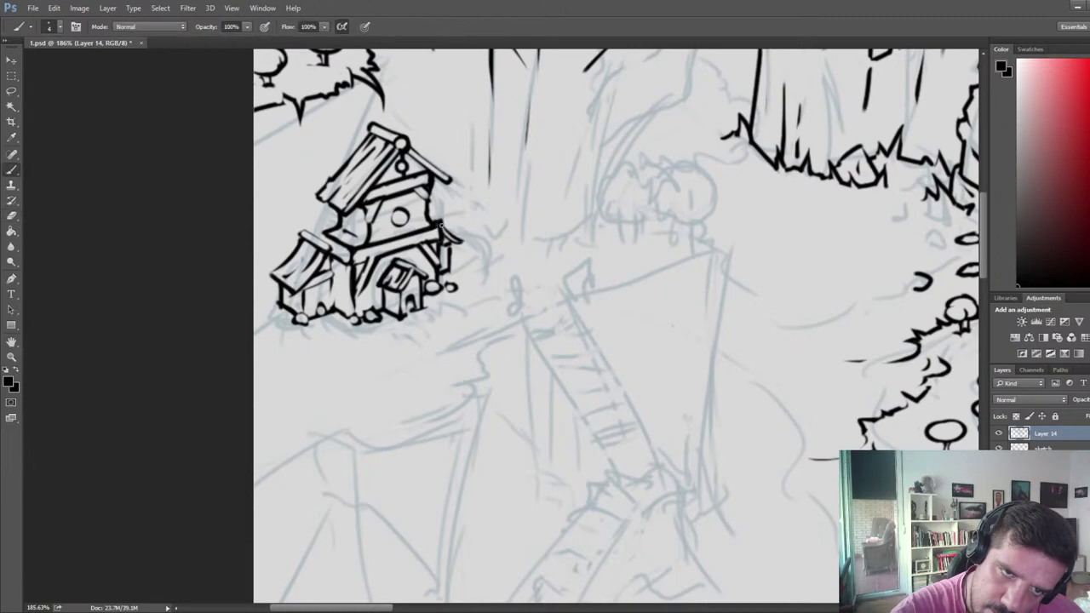
key(e)
key(b)
key(e)
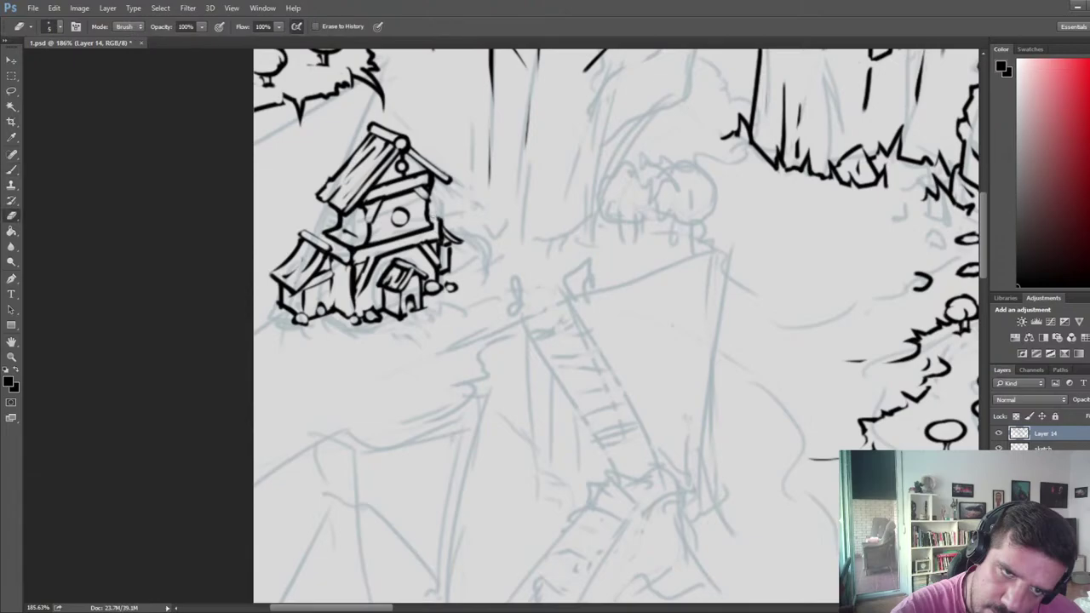
key(b)
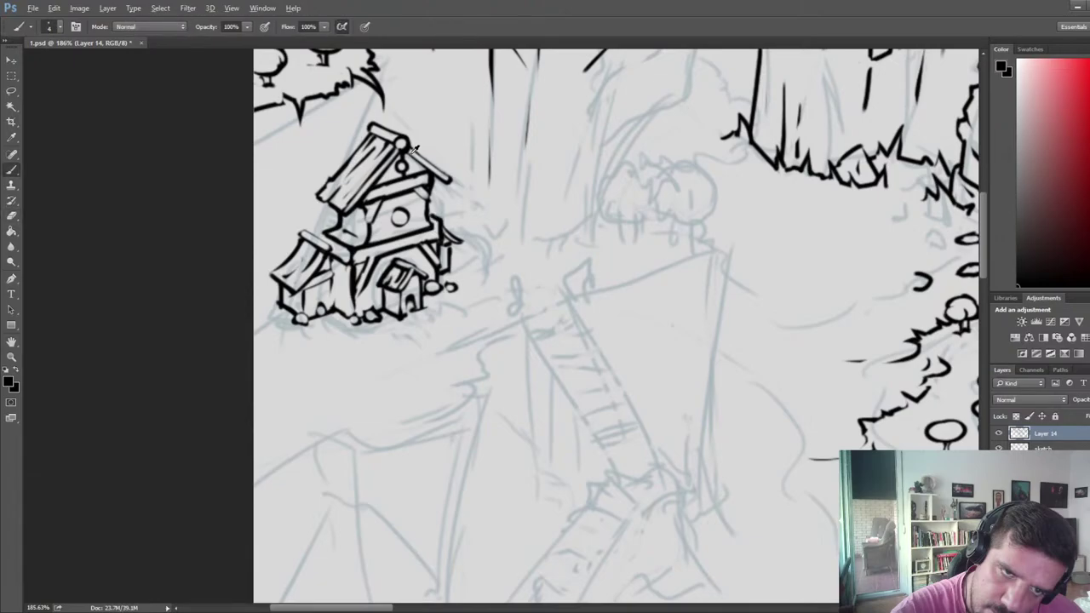
- Flip the canvas horizontally and clean up the small arched opening at the annex's base
scroll(415, 149, down, 7)
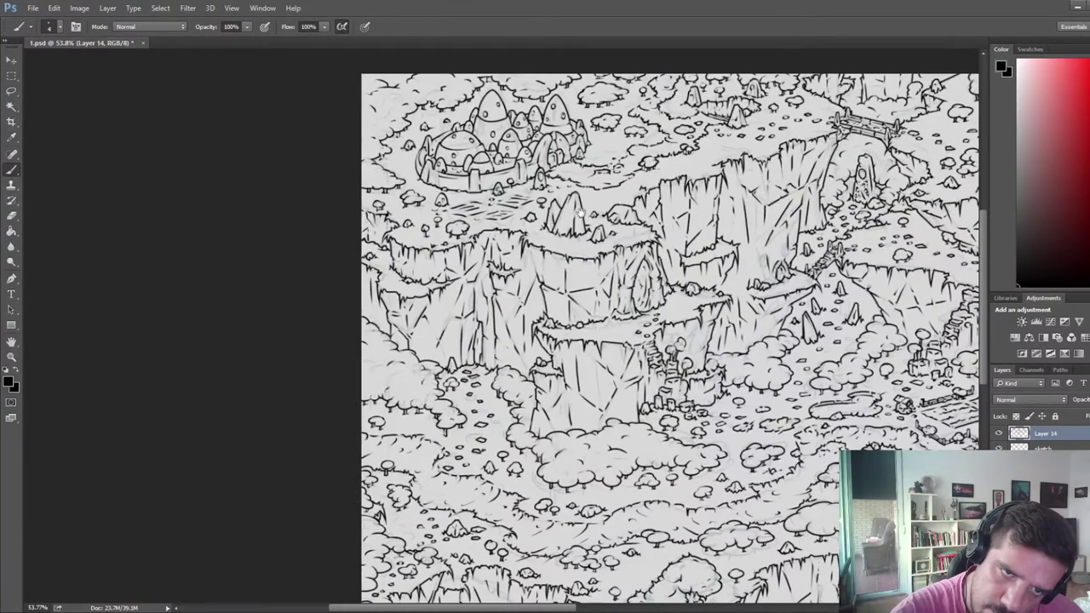
scroll(580, 213, up, 4)
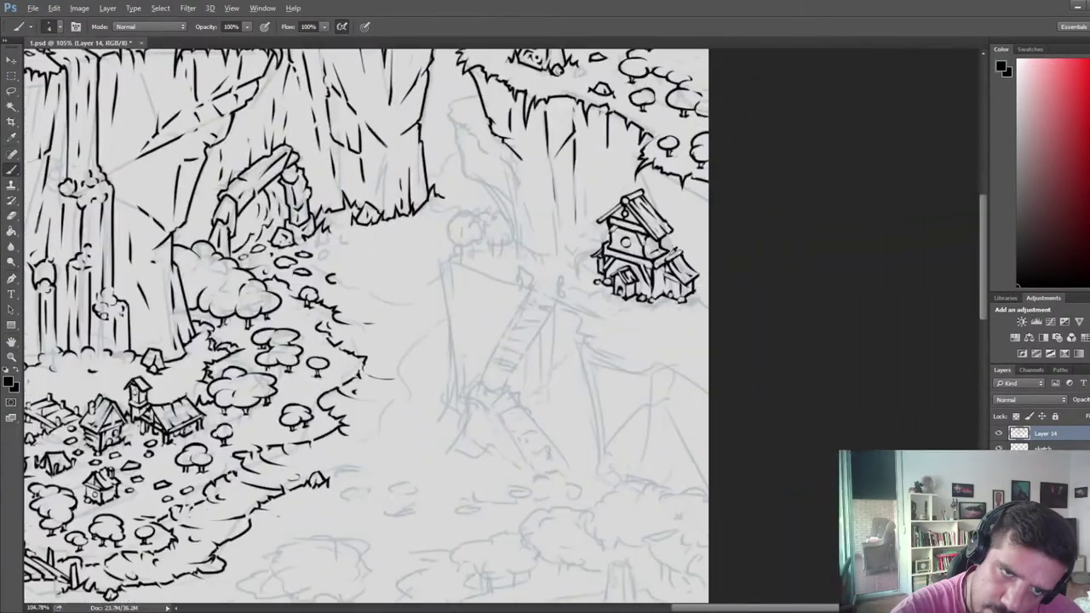
scroll(671, 281, up, 3)
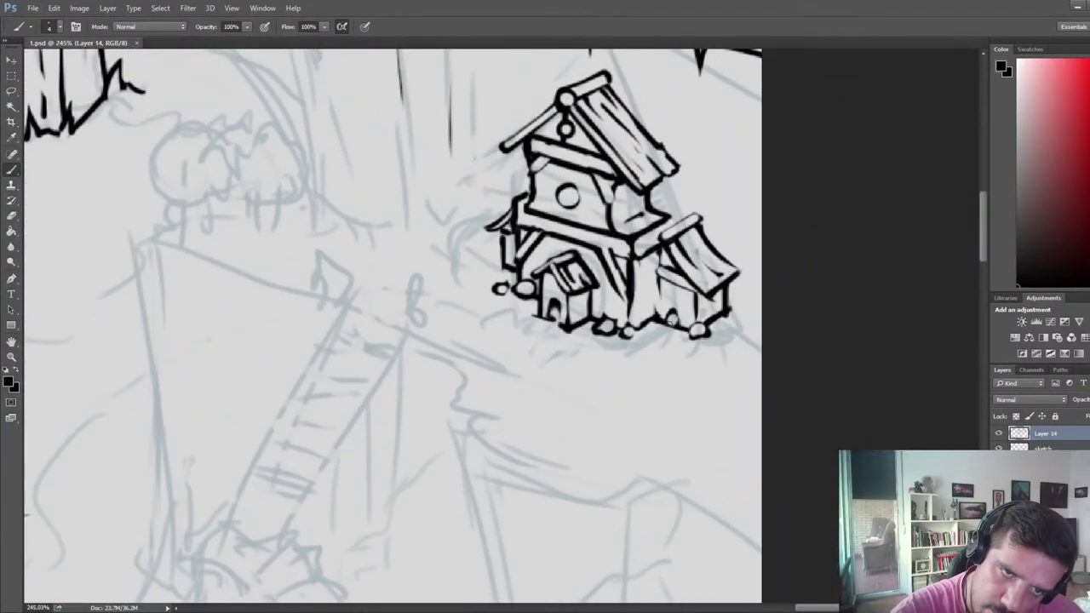
key(e)
drag(671, 322, 680, 328)
key(b)
key(e)
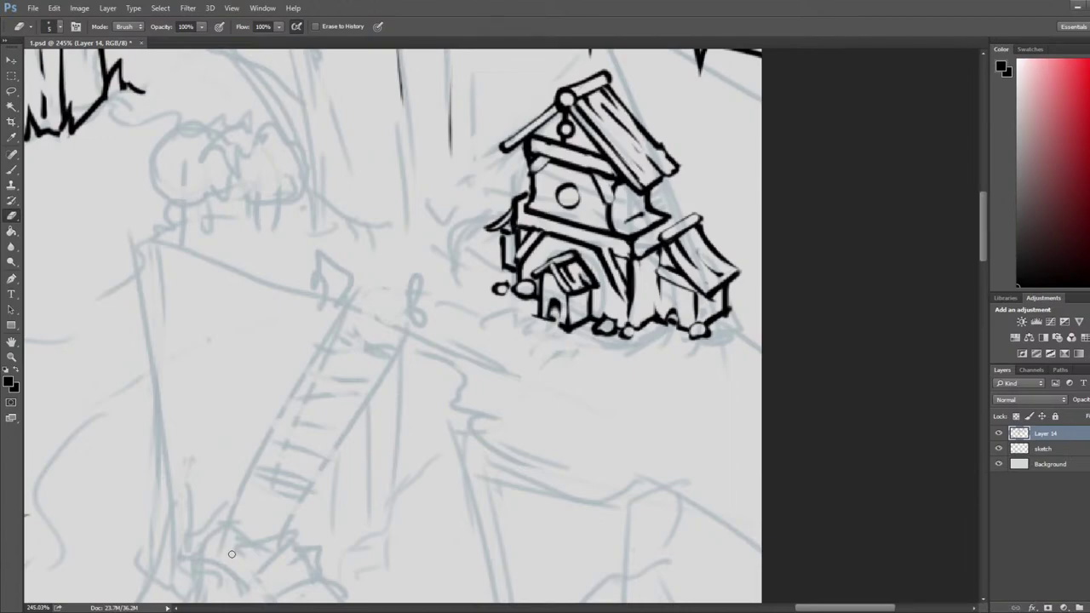
- Flip the canvas horizontally back and save the file
scroll(641, 344, down, 5)
scroll(645, 342, down, 3)
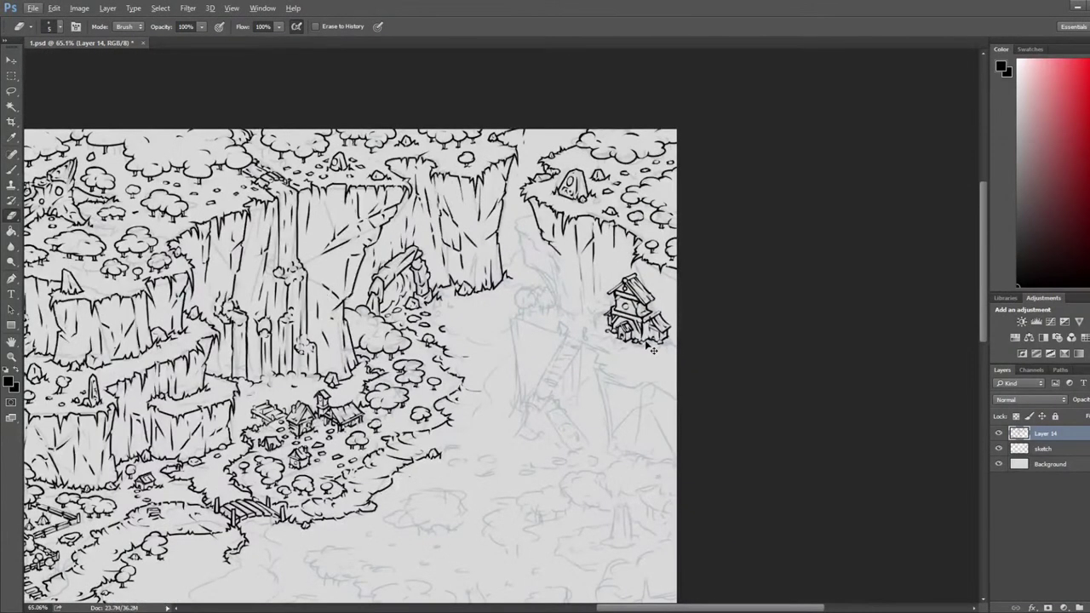
key(F2)
drag(306, 321, 920, 256)
drag(85, 315, 577, 305)
scroll(369, 216, up, 4)
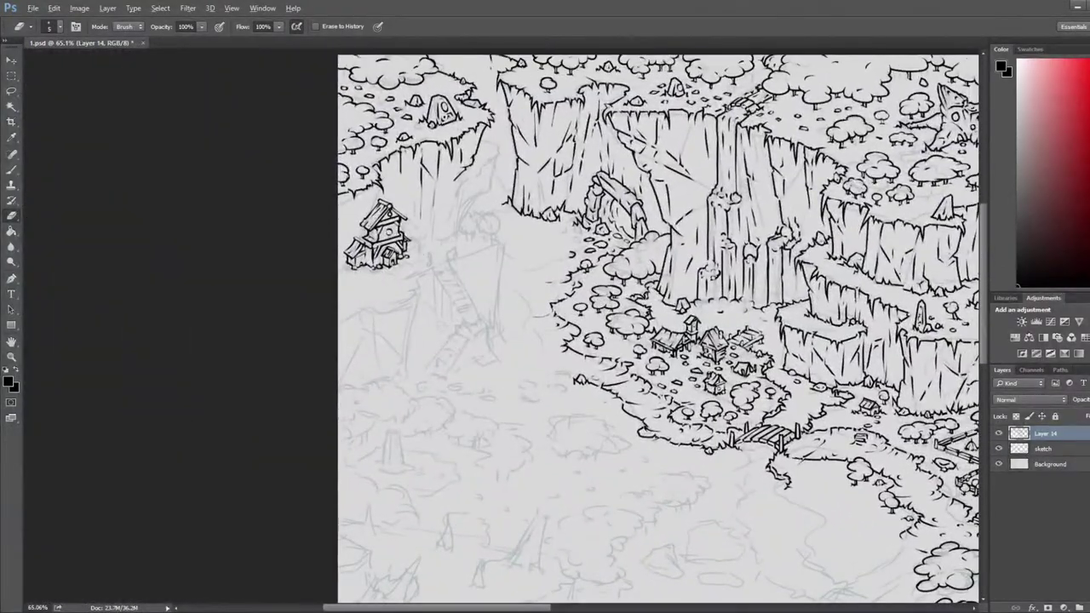
key(ctrl+s)
scroll(369, 216, up, 3)
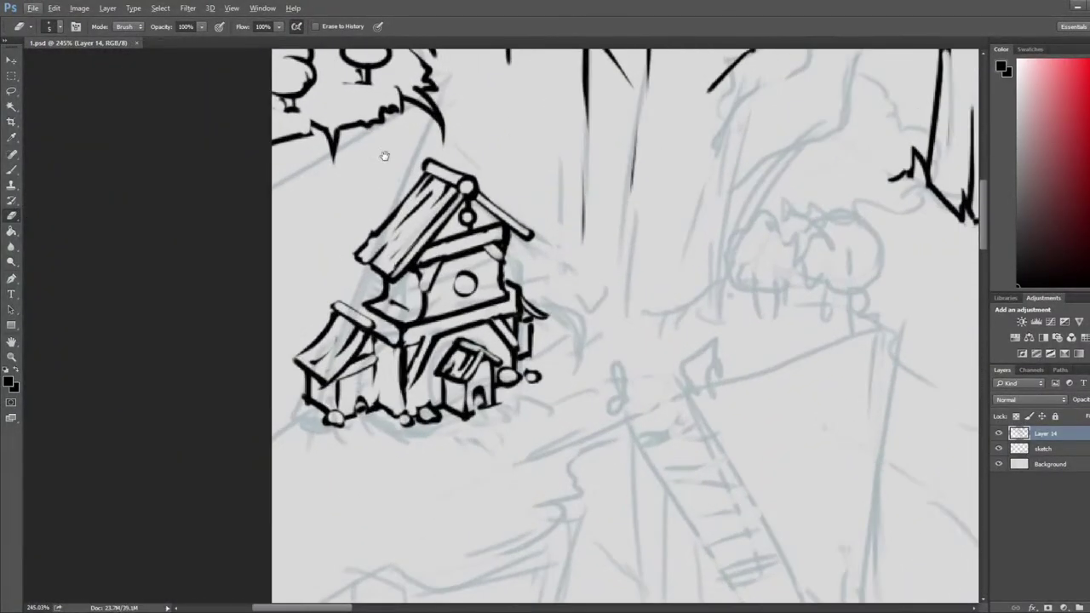
- Ink vertical cliff-face cracks behind the hut's main roof, thinning them to tapered strokes
key(b)
drag(380, 308, 377, 209)
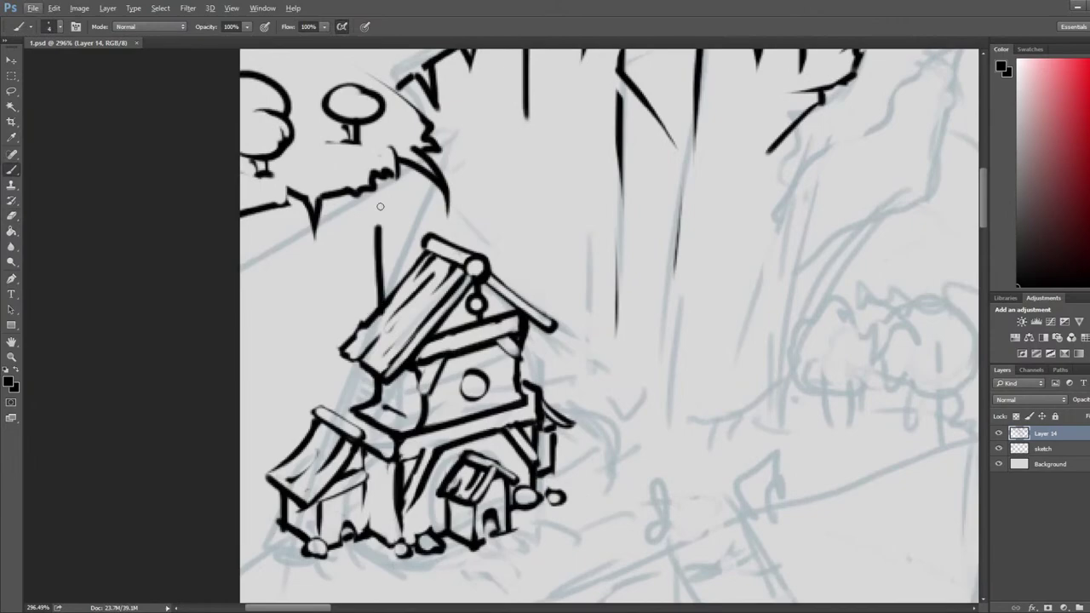
key(e)
drag(381, 304, 384, 195)
key(b)
drag(402, 277, 403, 192)
key(e)
key(b)
mouse_move(402, 234)
mouse_down()
mouse_move(396, 206)
mouse_move(385, 242)
mouse_up()
- Ink a long tapered crack down the cliff face near the map's edge, beneath the grassy overhang
key(e)
key(b)
drag(285, 212, 281, 363)
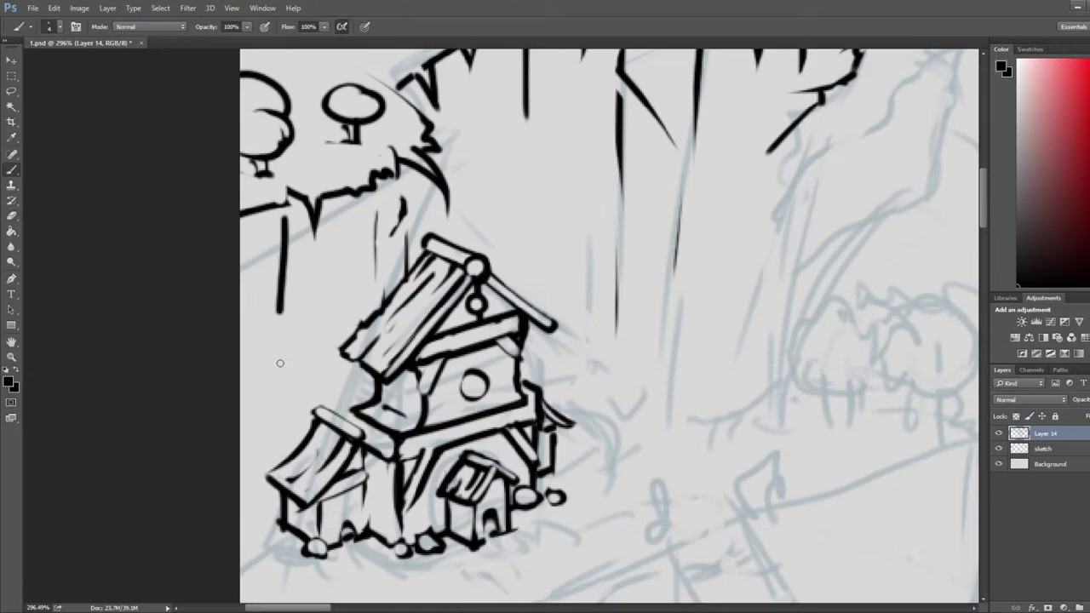
key(e)
drag(279, 238, 281, 385)
- Refine the narrow side structure's post and the stones at its foot
drag(575, 307, 628, 197)
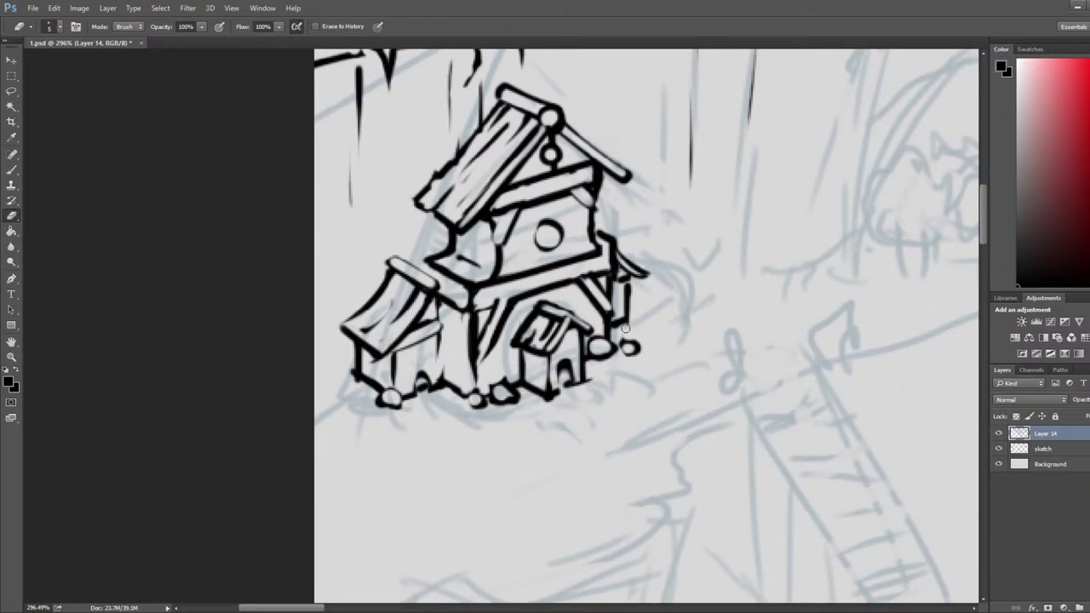
key(b)
key(e)
key(b)
key(e)
key(b)
key(e)
mouse_move(645, 318)
mouse_down()
mouse_move(771, 290)
mouse_move(728, 298)
mouse_up()
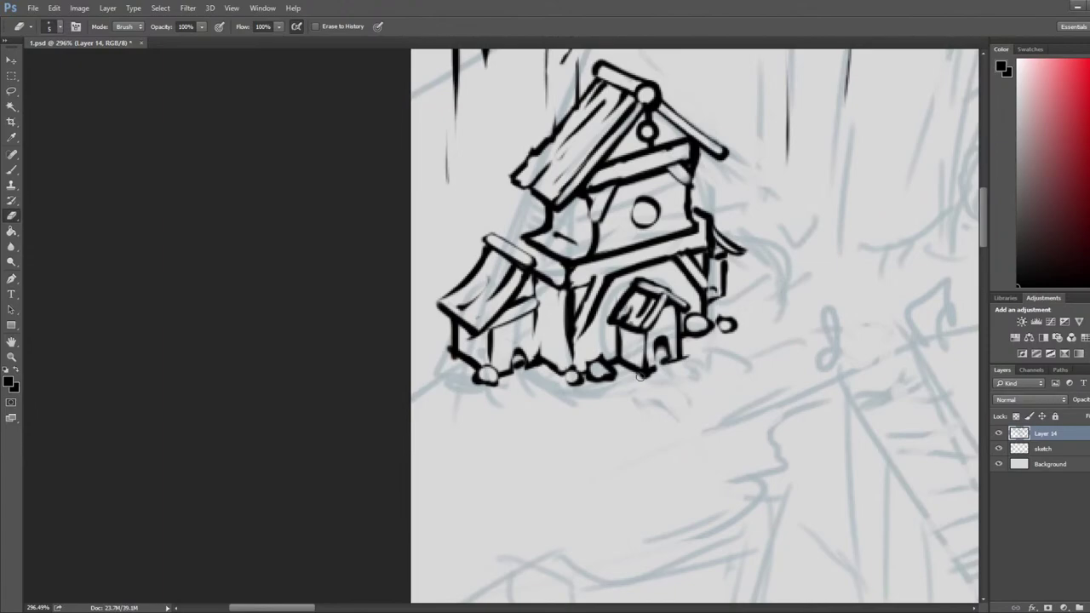
- Clean up the base corner of the hut's porch and save the file
key(b)
key(e)
drag(642, 378, 650, 374)
scroll(625, 350, down, 3)
scroll(625, 350, up, 2)
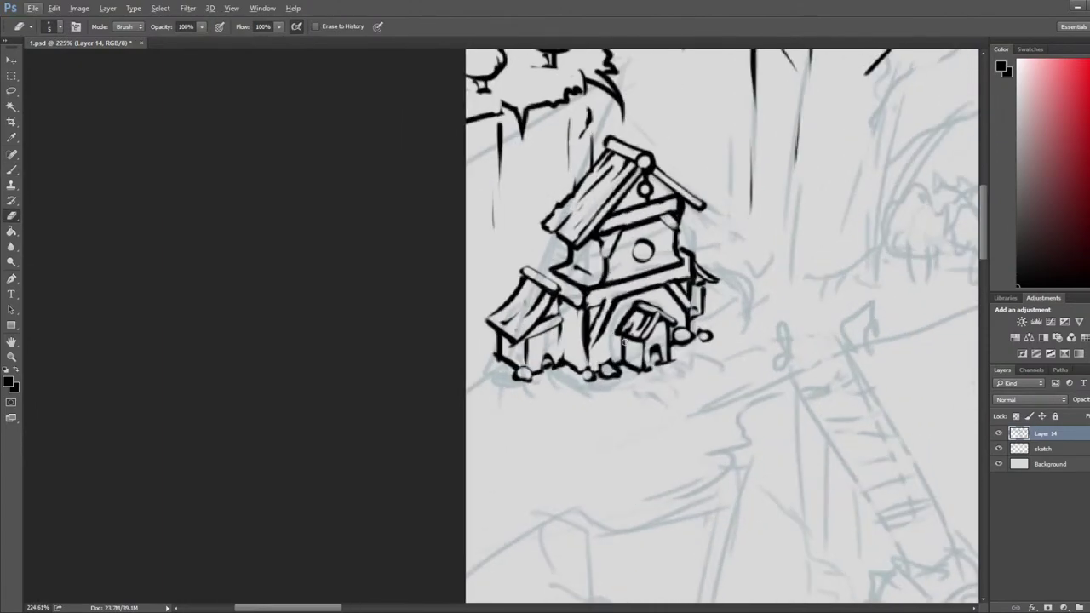
key(ctrl+s)
- Ink a tapering cliff line above the annex and tidy the annex's ridge where it joins the hut
key(b)
drag(509, 308, 510, 249)
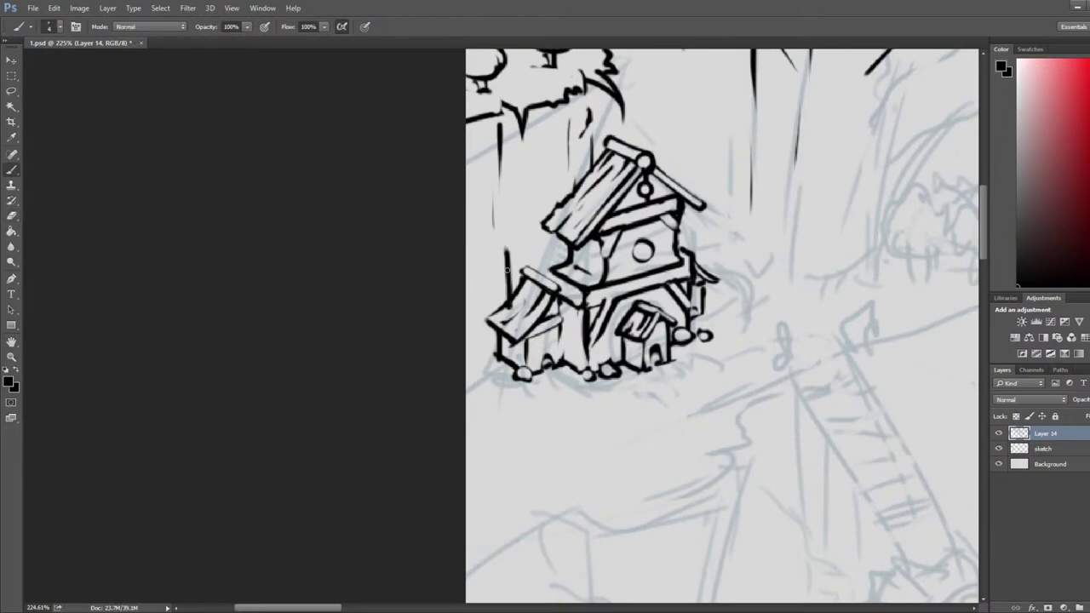
key(e)
key(b)
key(e)
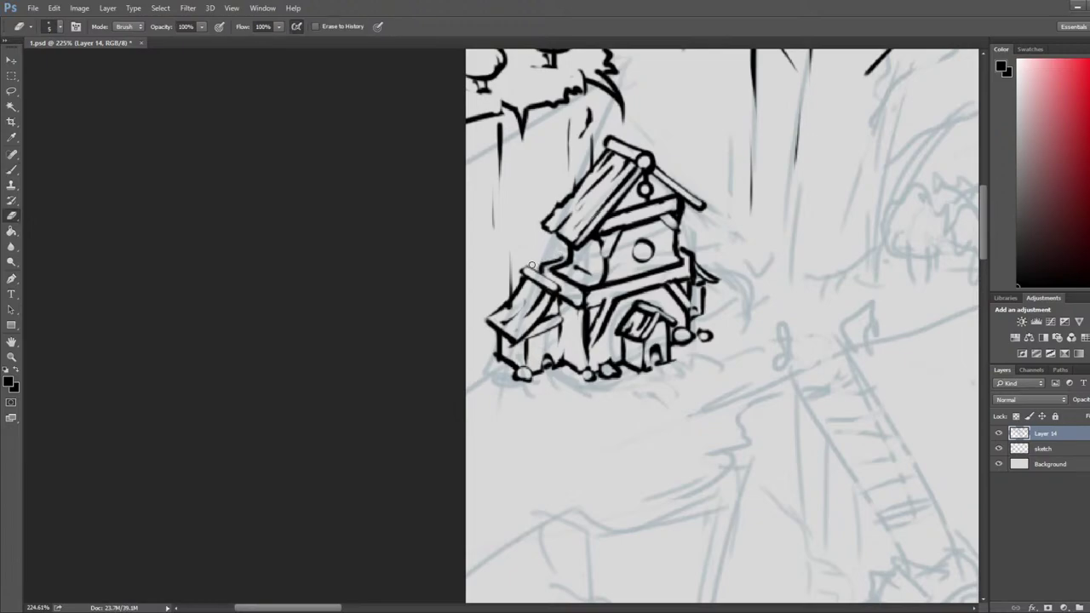
key(b)
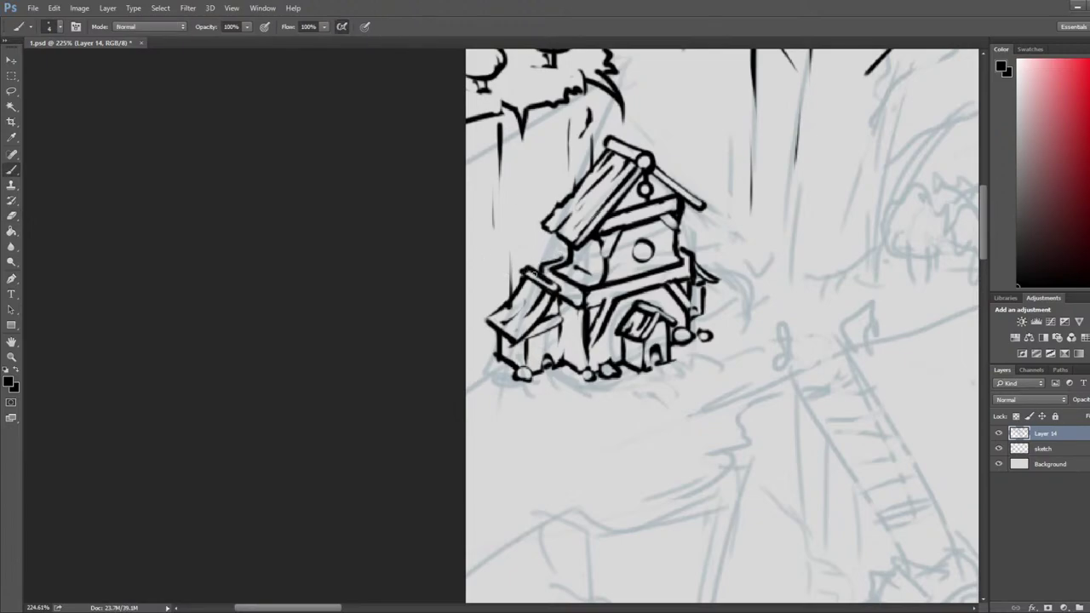
key(e)
key(b)
key(e)
- Ink and taper vertical cliff cracks rising from the lower corner of the hut's main roof
mouse_move(550, 239)
mouse_down()
mouse_move(558, 206)
mouse_move(548, 220)
mouse_move(546, 150)
mouse_up()
key(b)
key(b)
key(e)
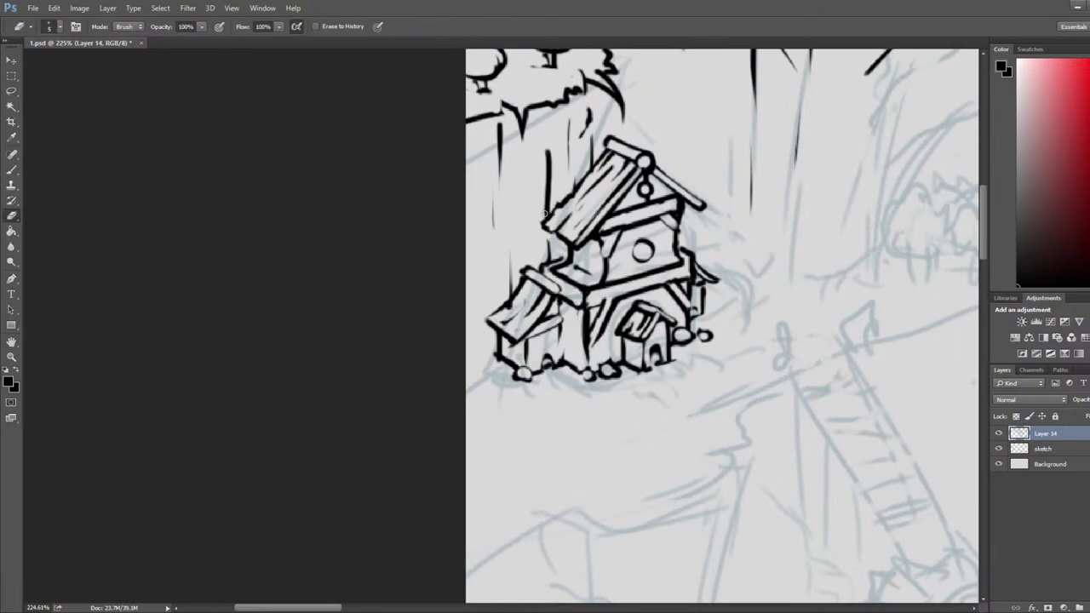
mouse_move(545, 219)
mouse_down()
mouse_move(550, 141)
mouse_move(551, 201)
mouse_move(554, 142)
mouse_move(561, 191)
mouse_move(563, 152)
mouse_up()
key(b)
key(e)
key(b)
key(e)
drag(556, 209, 548, 130)
- Add more cliff cracks along the main roof's sloping edge, reaching up towards the grassy overhang
key(b)
mouse_move(572, 201)
mouse_down()
mouse_move(569, 130)
mouse_move(570, 165)
mouse_move(575, 153)
mouse_up()
key(e)
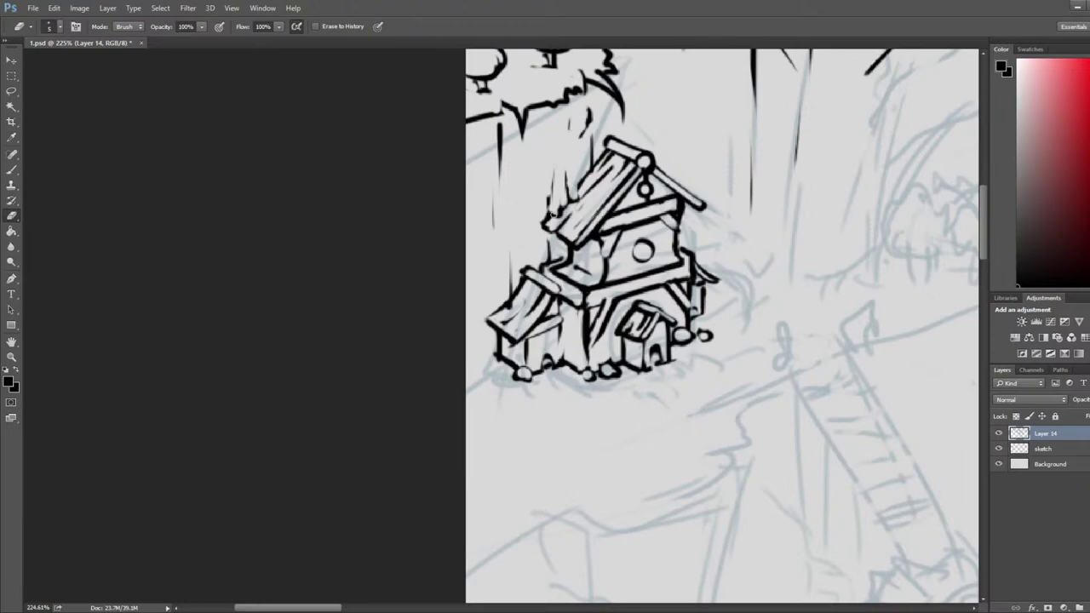
key(b)
mouse_move(562, 205)
mouse_down()
mouse_move(546, 219)
mouse_move(560, 122)
mouse_up()
key(e)
key(b)
- Flip the canvas horizontally and thin and clean the cliff strokes along the main roof's edge
scroll(570, 141, down, 10)
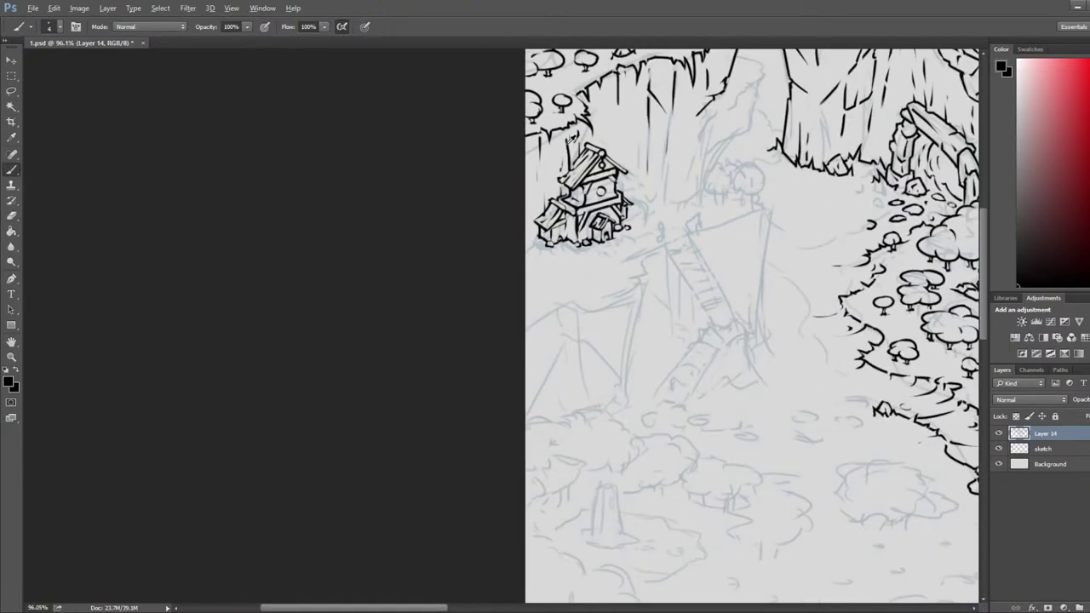
drag(622, 178, 610, 212)
scroll(608, 210, up, 5)
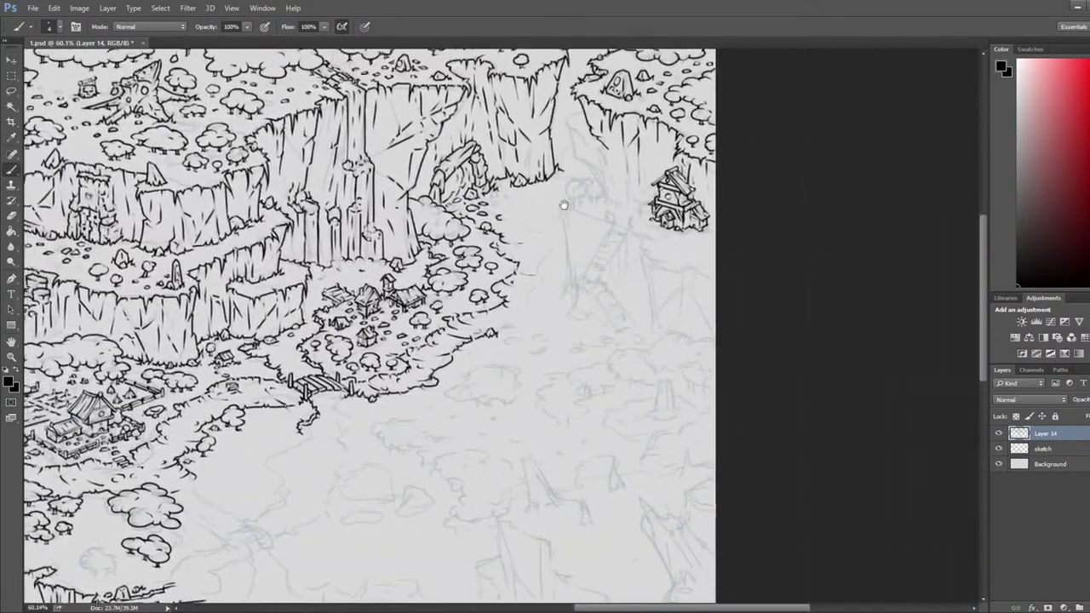
scroll(748, 167, up, 2)
scroll(748, 167, up, 1)
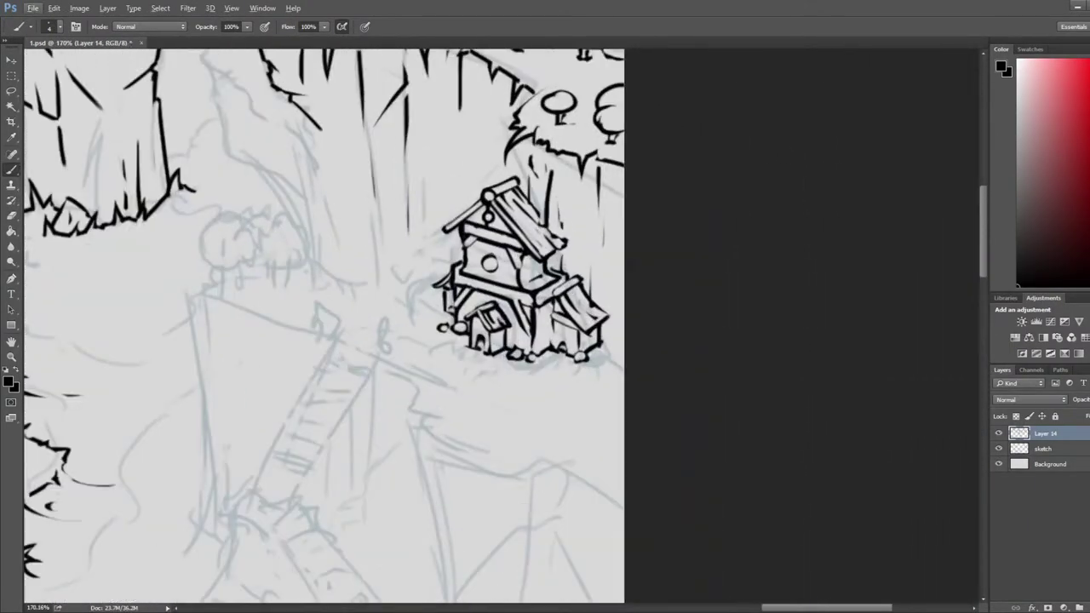
key(e)
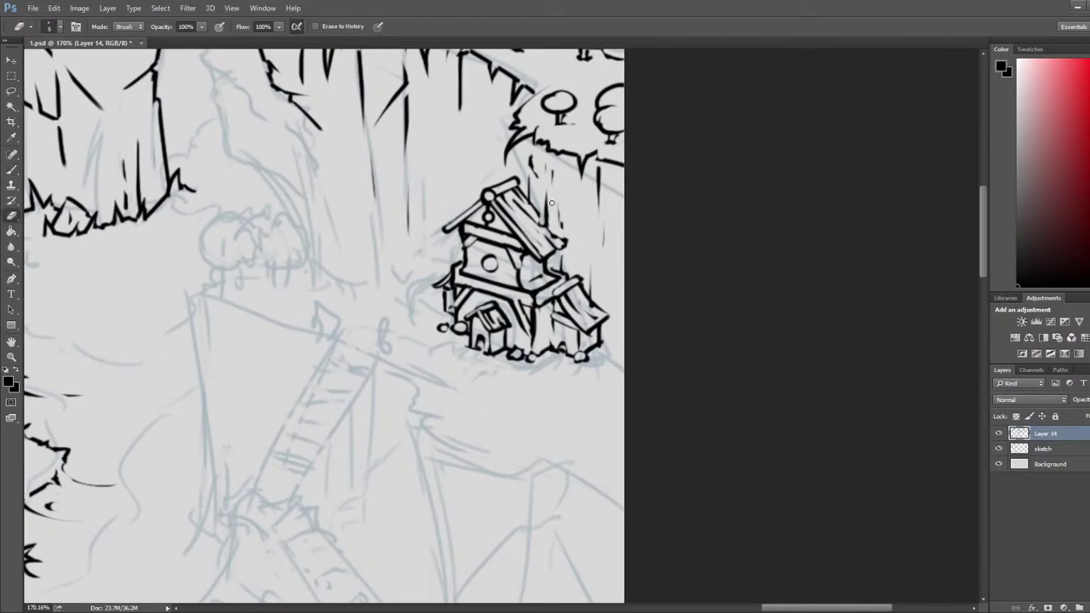
key(b)
key(e)
drag(551, 229, 589, 267)
key(b)
key(e)
key(b)
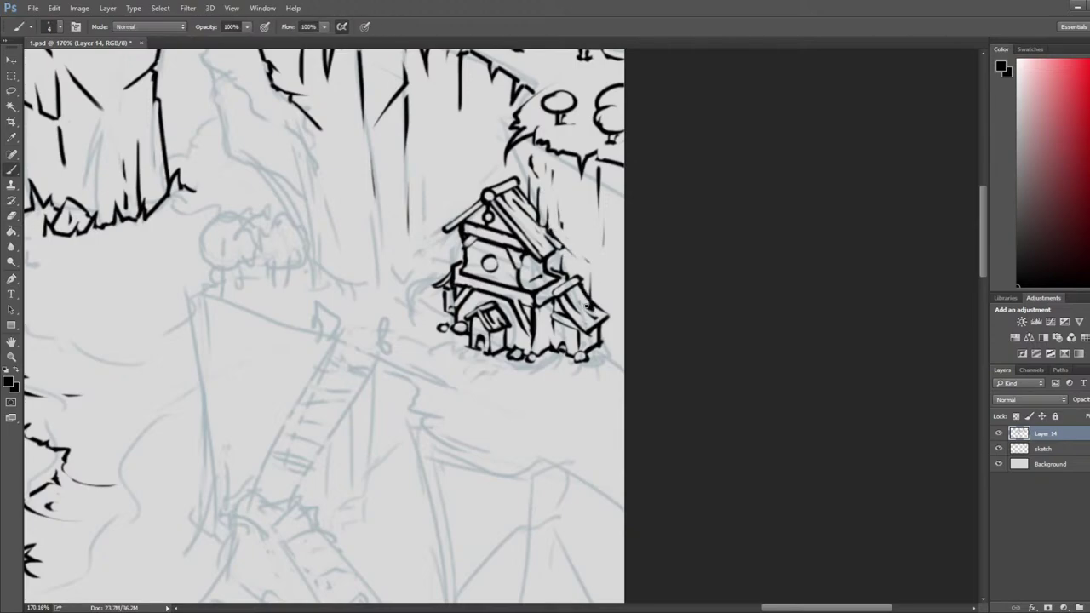
- Tidy the annex's roof edge and the cliff line above it
key(e)
mouse_move(588, 307)
mouse_down()
mouse_move(589, 261)
mouse_move(592, 303)
mouse_up()
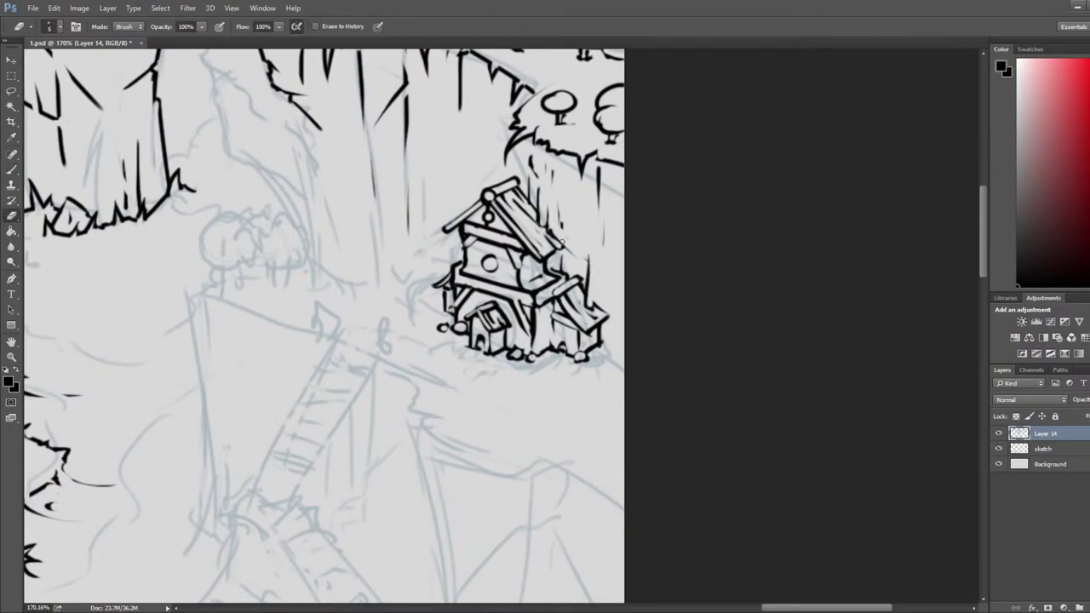
key(b)
key(e)
key(b)
key(e)
- Ink a long cliff crack from the grassy overhang down to the main roof and taper it with the eraser
key(b)
mouse_move(558, 225)
mouse_down()
mouse_move(569, 186)
mouse_move(554, 242)
mouse_up()
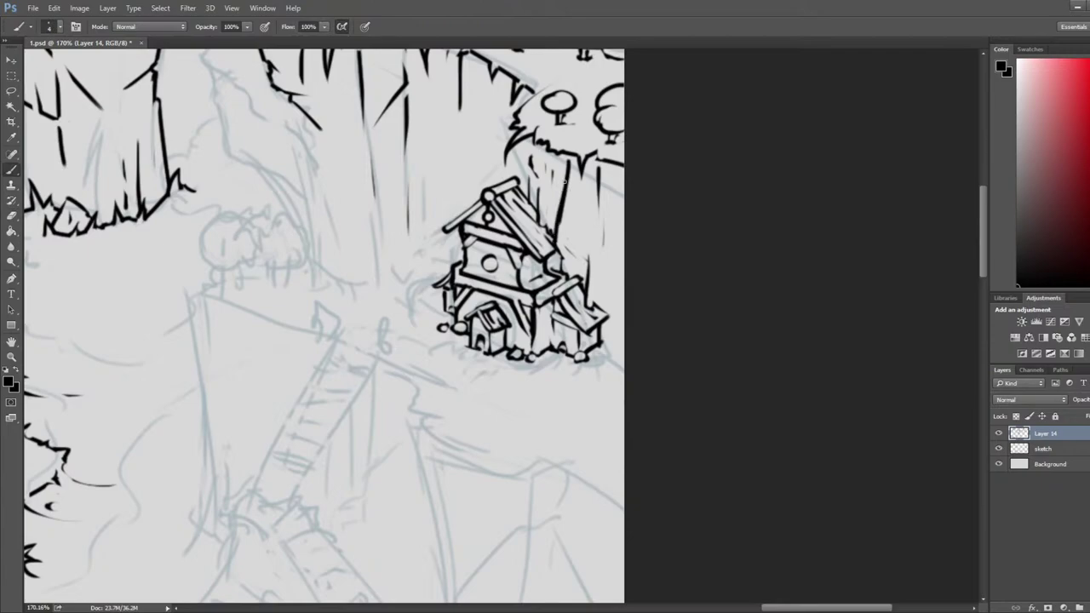
key(e)
drag(570, 159, 560, 241)
key(b)
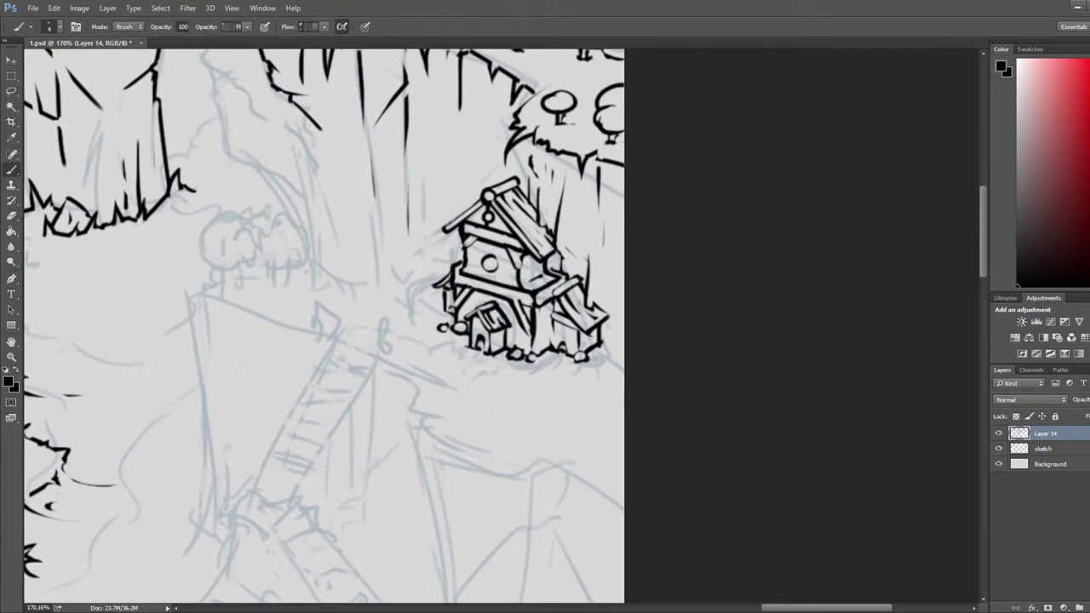
- Strengthen the annex's outer wall edge down to its corner stone
key(e)
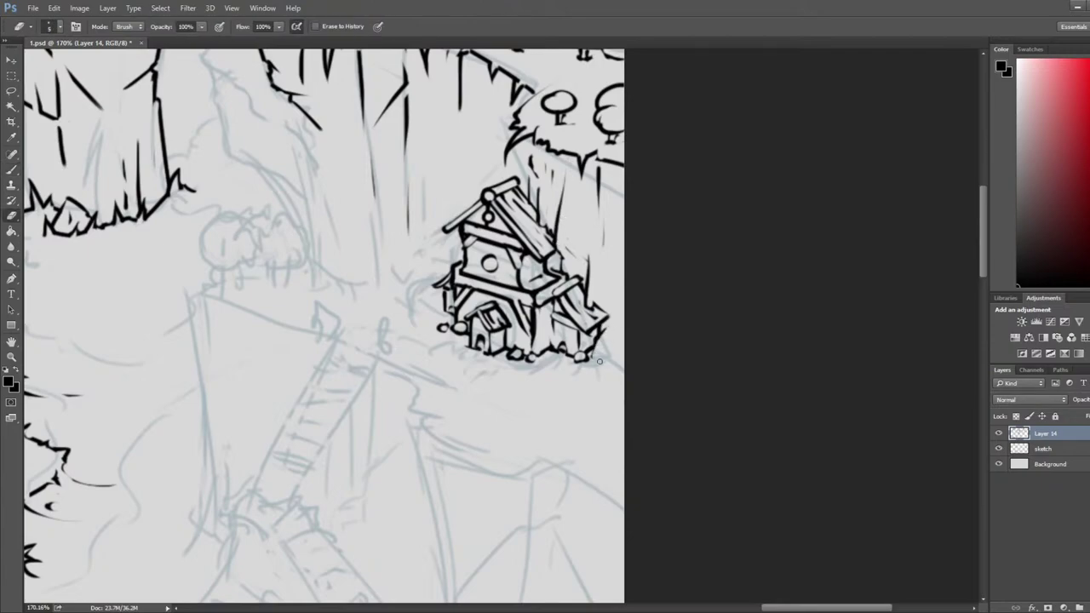
key(b)
key(e)
key(b)
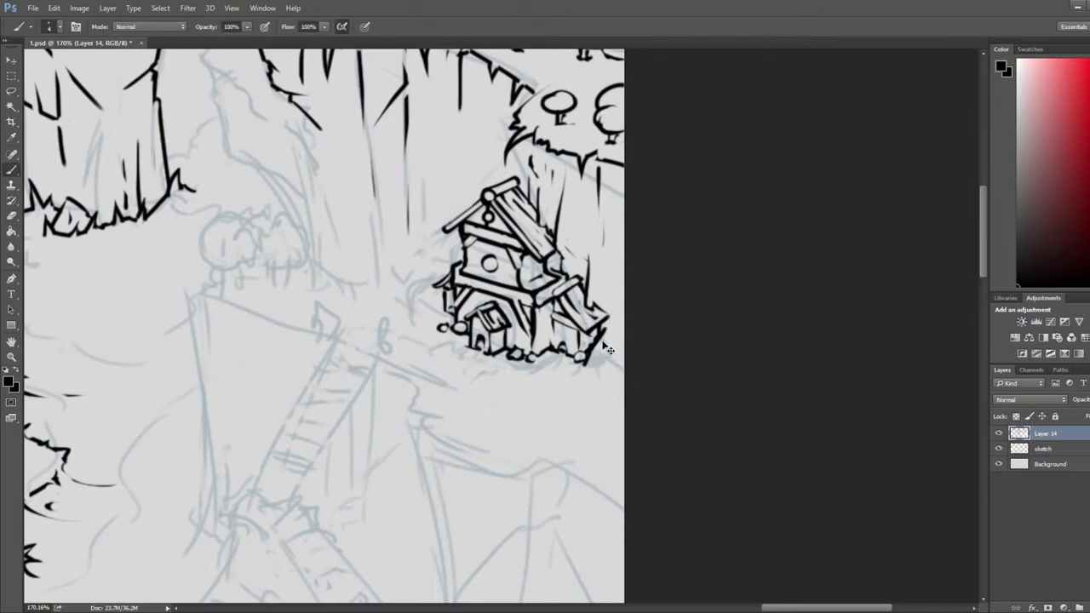
- Redraw the annex's outer wall edge down to its corner stone and clean the stroke with the eraser
key(ctrl+z)
mouse_move(606, 331)
mouse_down()
mouse_move(593, 355)
mouse_move(607, 356)
mouse_move(601, 344)
mouse_up()
key(e)
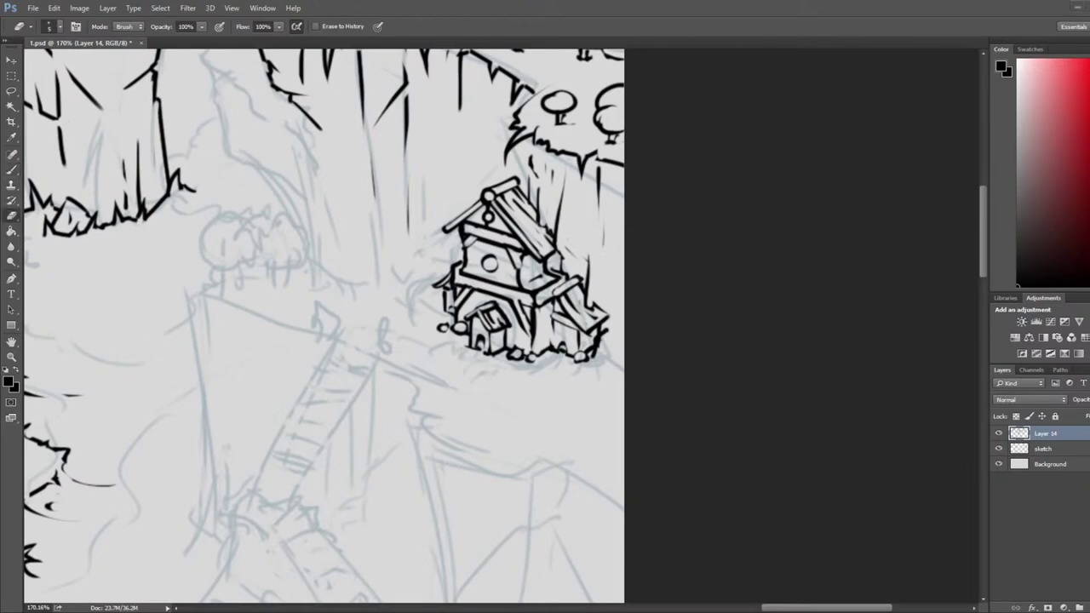
key(b)
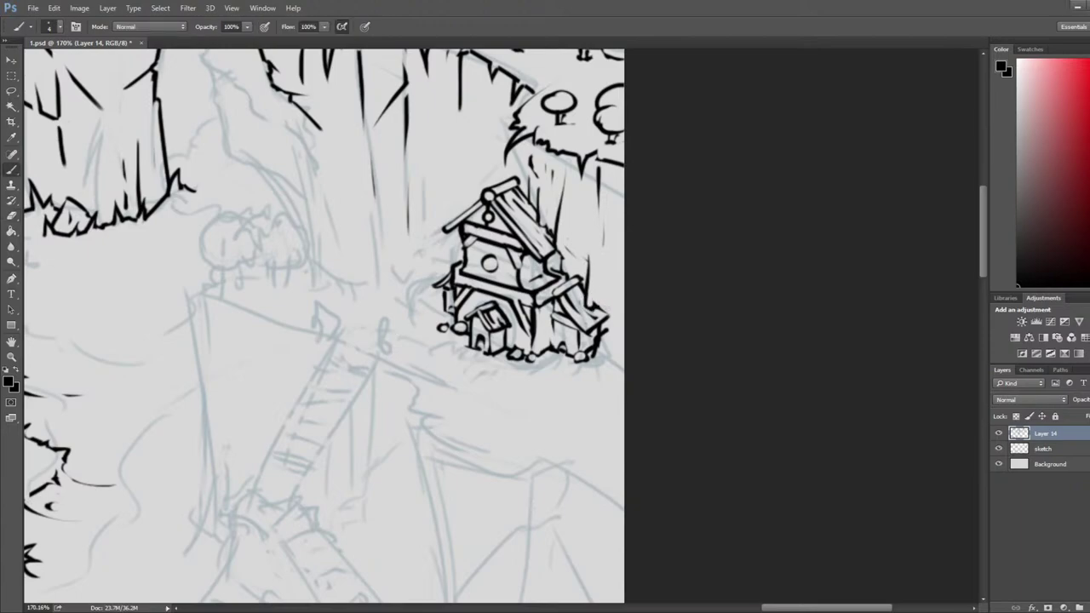
key(e)
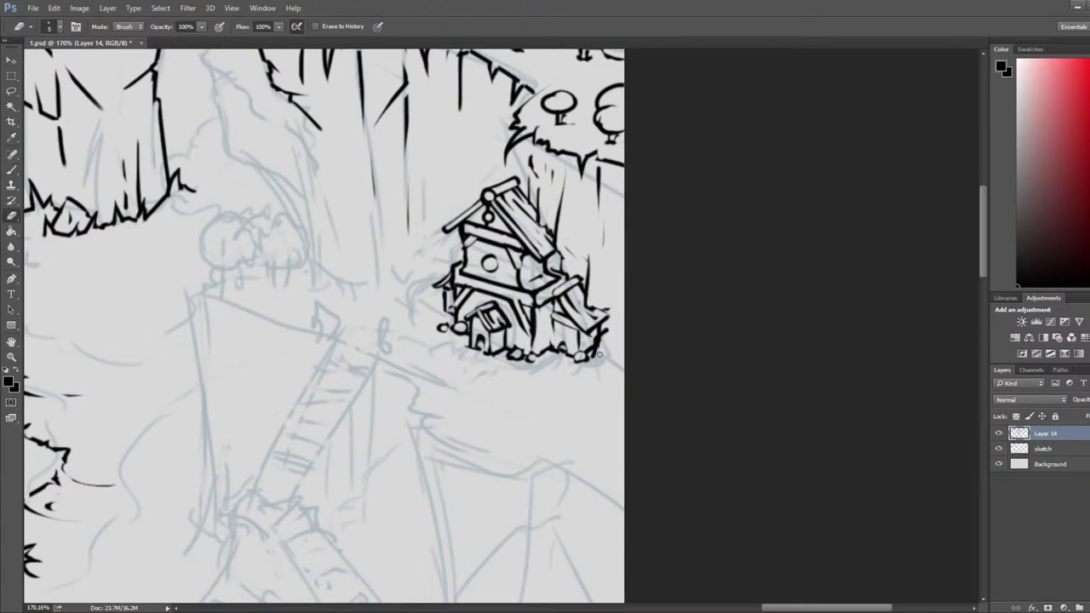
- Ink a vertical cliff crack just beyond the annex's outer wall and trim its end
drag(599, 354, 612, 284)
key(b)
key(e)
key(b)
- Ink the jagged grassy foot of the cliff from the annex's corner to the canvas edge, alternating brush and eraser
mouse_move(596, 357)
mouse_down()
mouse_move(606, 262)
mouse_move(605, 360)
mouse_move(624, 368)
mouse_move(599, 366)
mouse_move(623, 370)
mouse_move(600, 361)
mouse_move(624, 362)
mouse_move(605, 361)
mouse_move(615, 300)
mouse_move(624, 379)
mouse_move(603, 369)
mouse_up()
key(e)
key(b)
key(b)
key(e)
key(b)
key(e)
key(b)
key(e)
key(b)
key(e)
key(b)
key(e)
key(b)
key(e)
key(b)
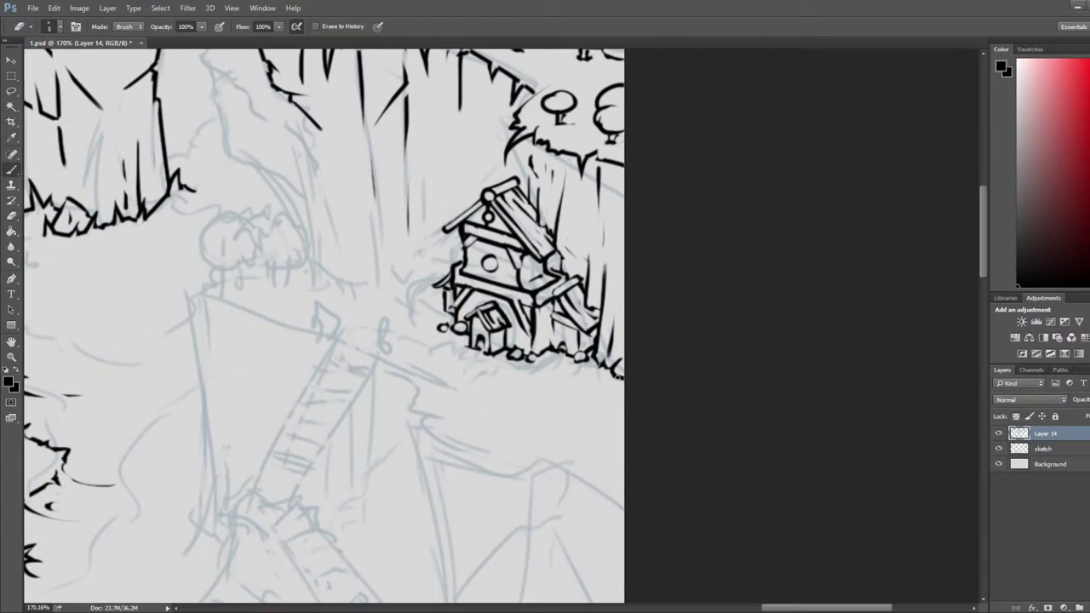
key(e)
key(b)
key(e)
key(b)
- Ink the central cliff's base line starting at the hut, plus its long middle crack and far vertical edge
scroll(301, 305, down, 5)
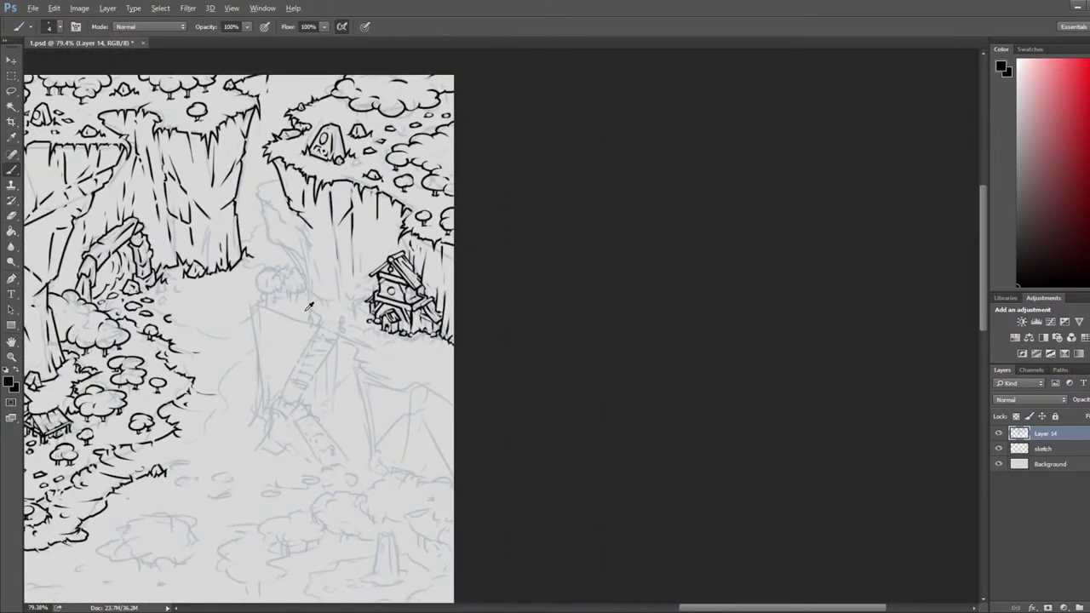
scroll(289, 313, up, 1)
drag(280, 304, 1064, 268)
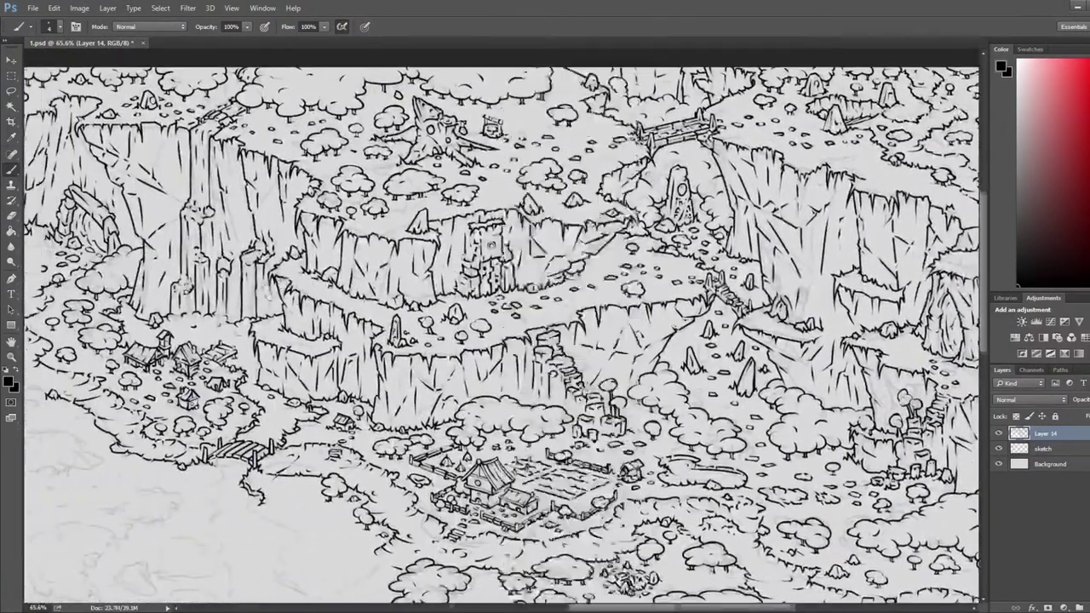
drag(163, 289, 187, 292)
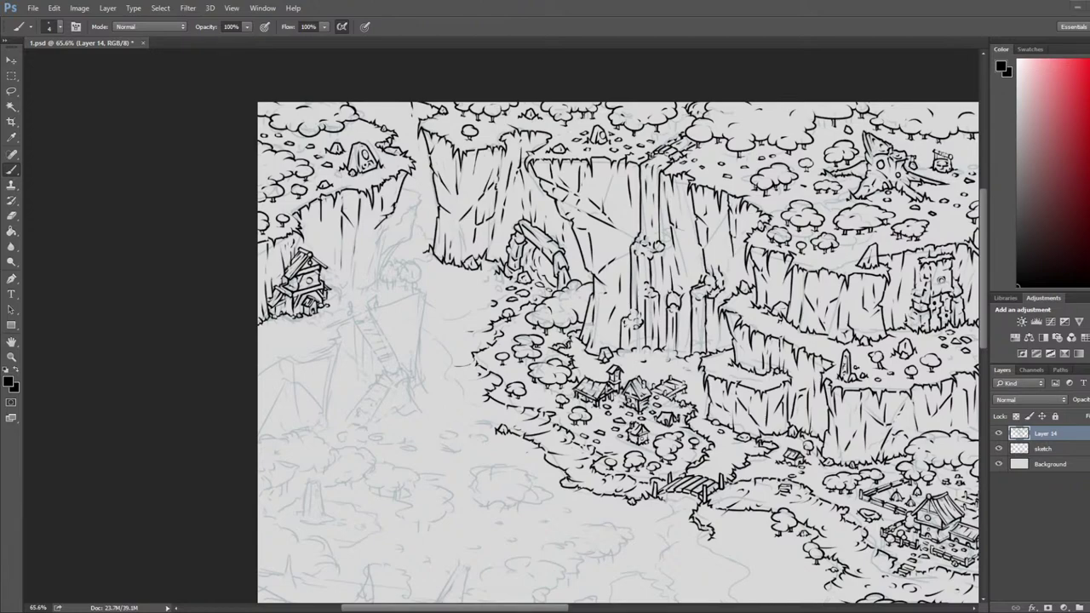
scroll(369, 315, up, 6)
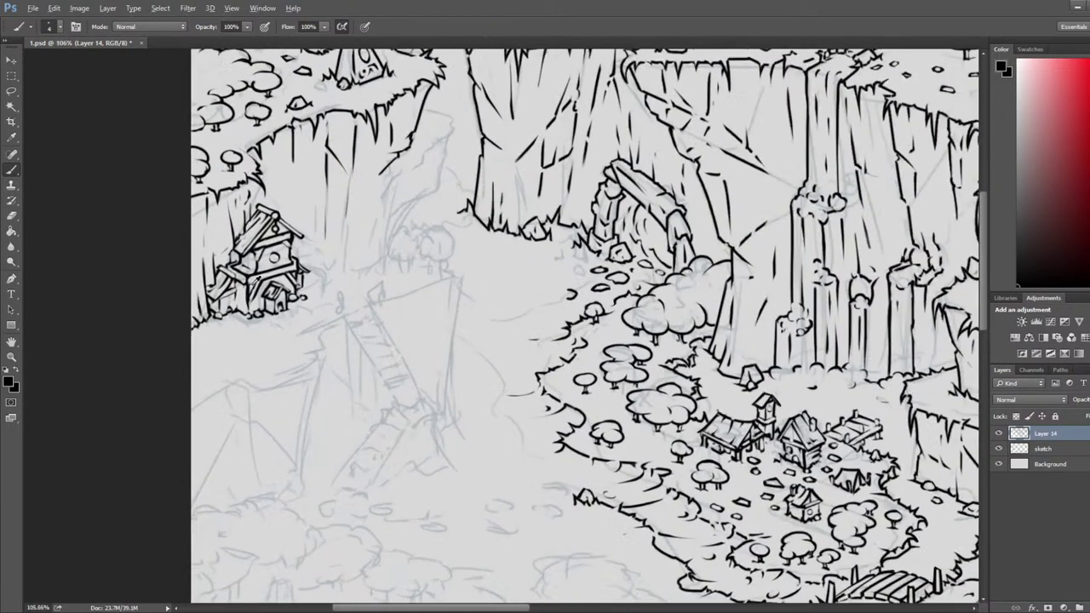
drag(273, 244, 447, 278)
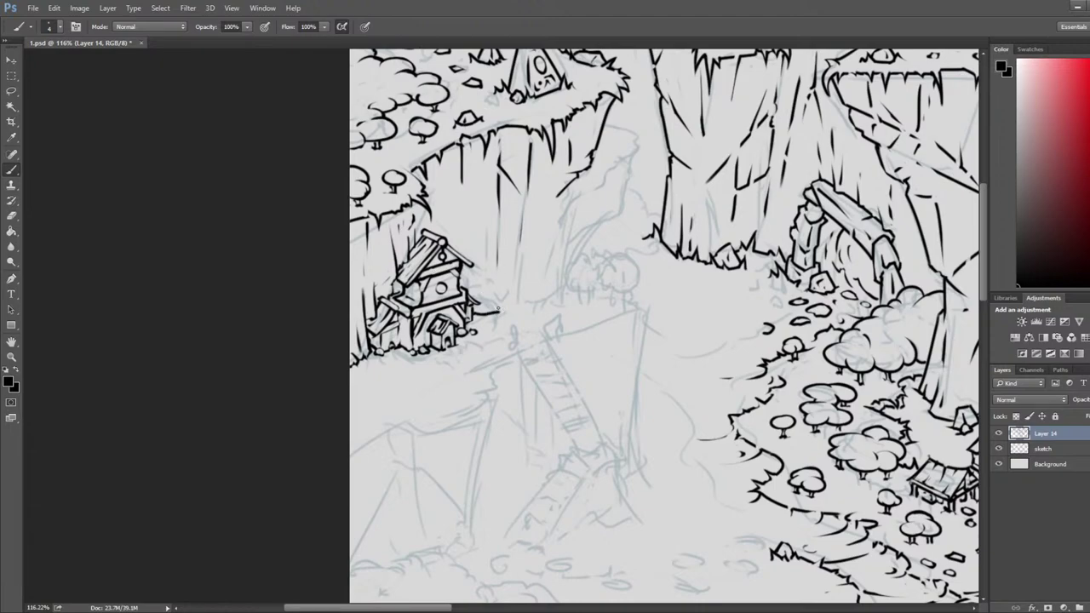
key(ctrl+z)
mouse_move(474, 312)
mouse_down()
mouse_move(505, 294)
mouse_move(522, 302)
mouse_up()
key(ctrl+z)
mouse_move(519, 225)
mouse_down()
mouse_move(521, 299)
mouse_move(538, 304)
mouse_move(562, 282)
mouse_move(569, 222)
mouse_up()
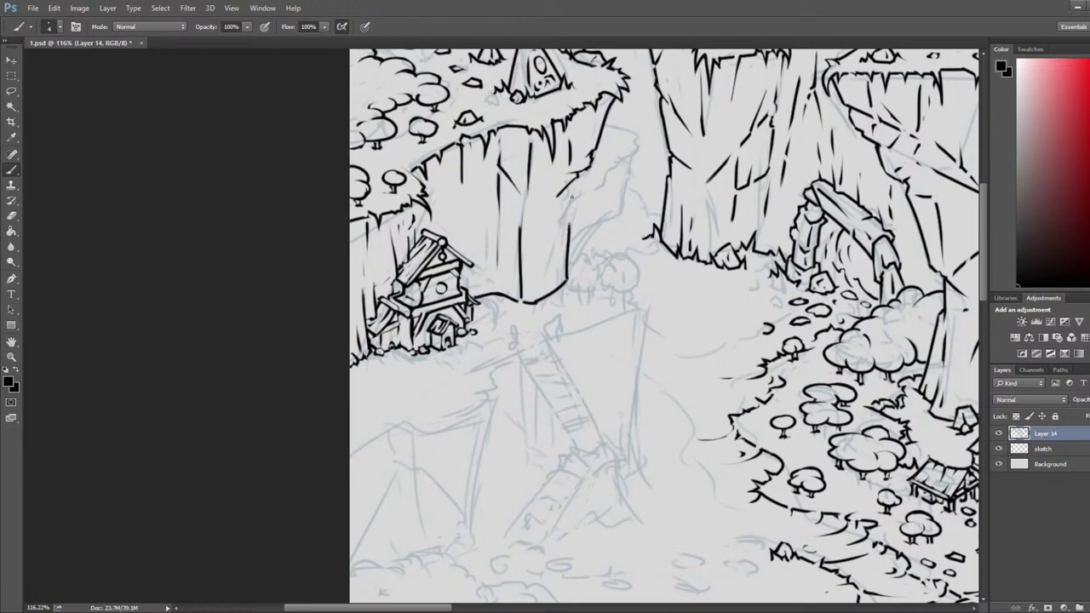
- Ink the outline of the rock ledge jutting from the side of the central cliff
mouse_move(572, 183)
mouse_down()
mouse_move(572, 229)
mouse_move(632, 205)
mouse_move(631, 136)
mouse_move(621, 212)
mouse_move(619, 201)
mouse_move(604, 218)
mouse_up()
key(e)
key(b)
key(e)
drag(631, 178, 618, 194)
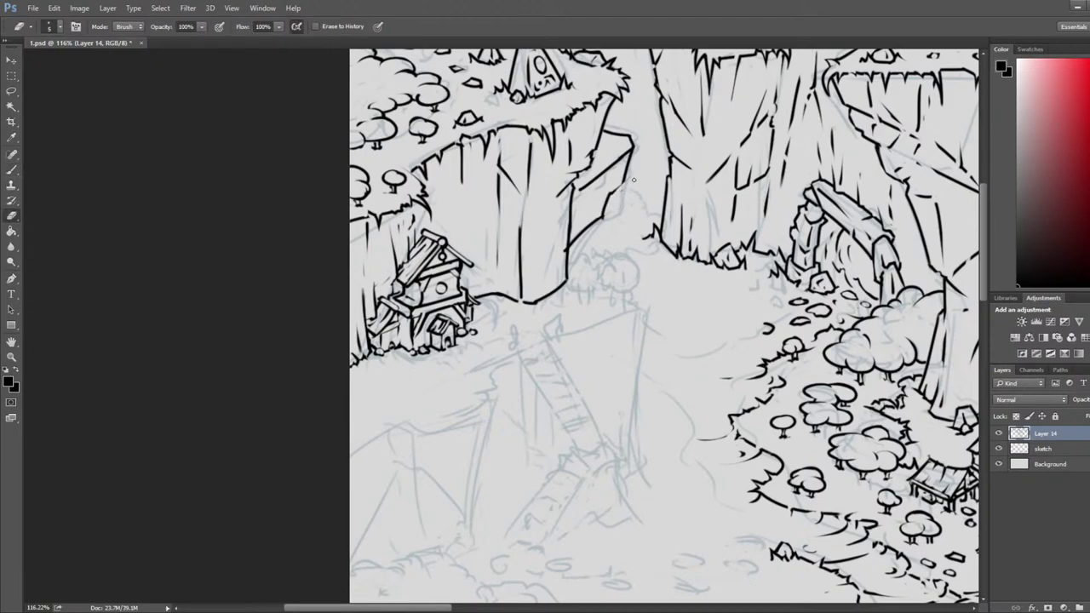
- Flip the canvas horizontally, then make the ledge's tip jagged and clean up its underside edge
scroll(611, 161, down, 5)
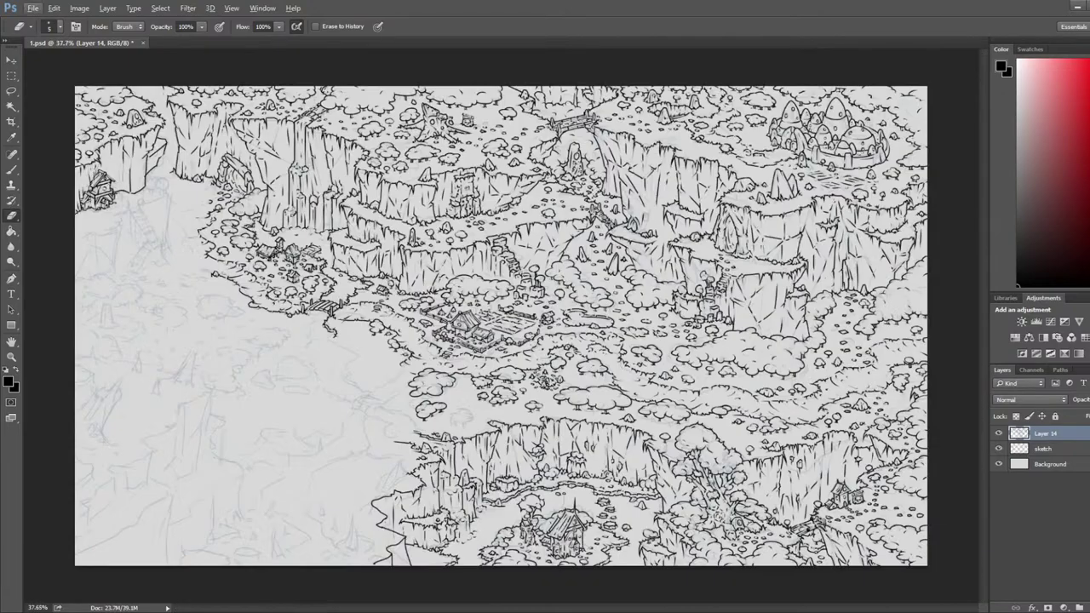
scroll(850, 194, up, 5)
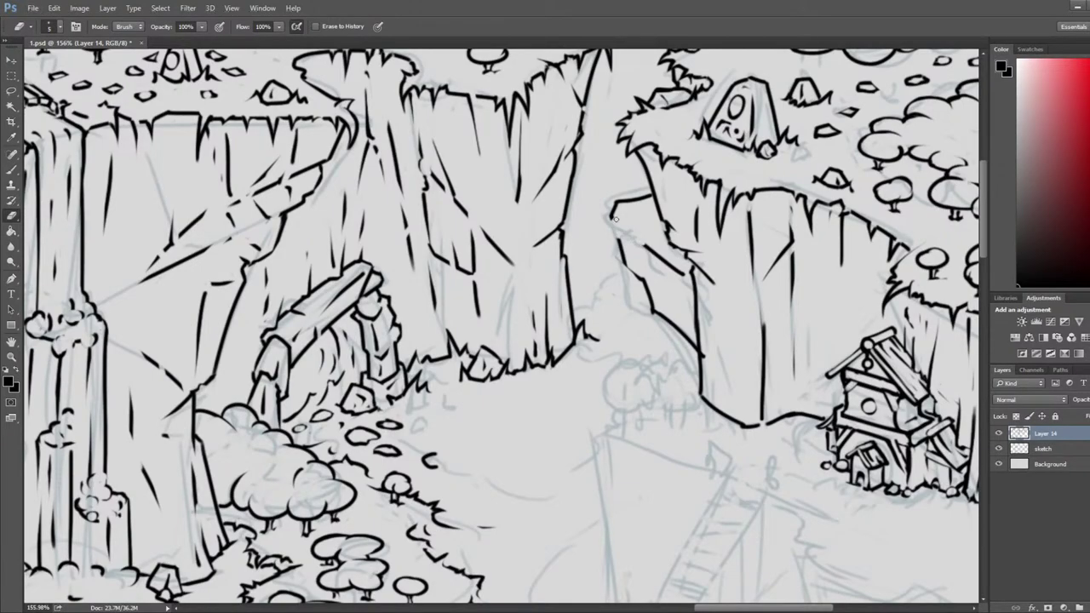
key(b)
mouse_move(614, 208)
mouse_down()
mouse_move(626, 219)
mouse_move(611, 231)
mouse_move(656, 251)
mouse_up()
key(e)
key(b)
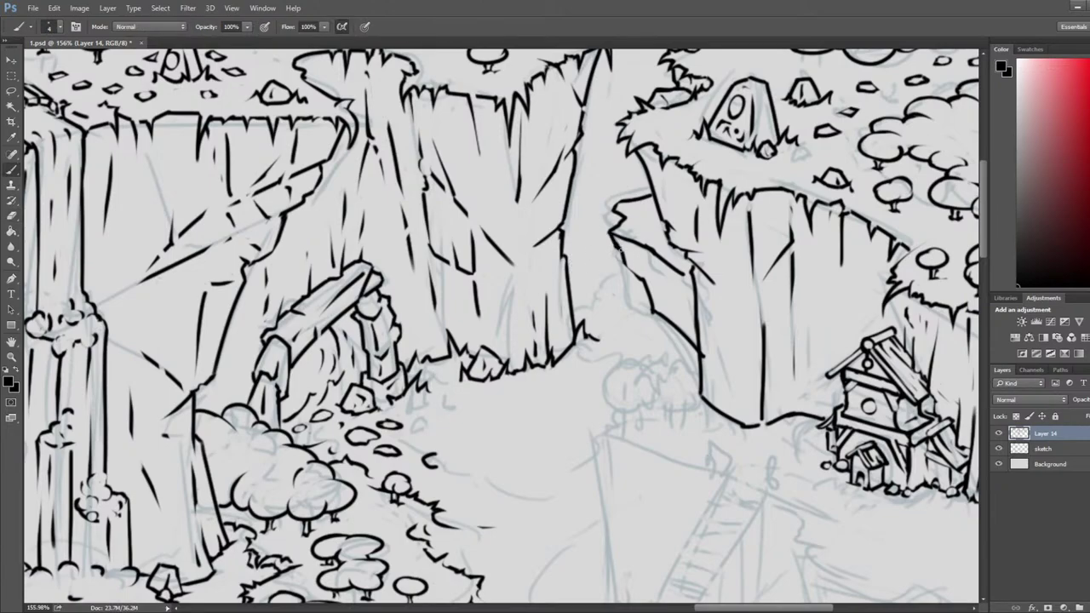
key(e)
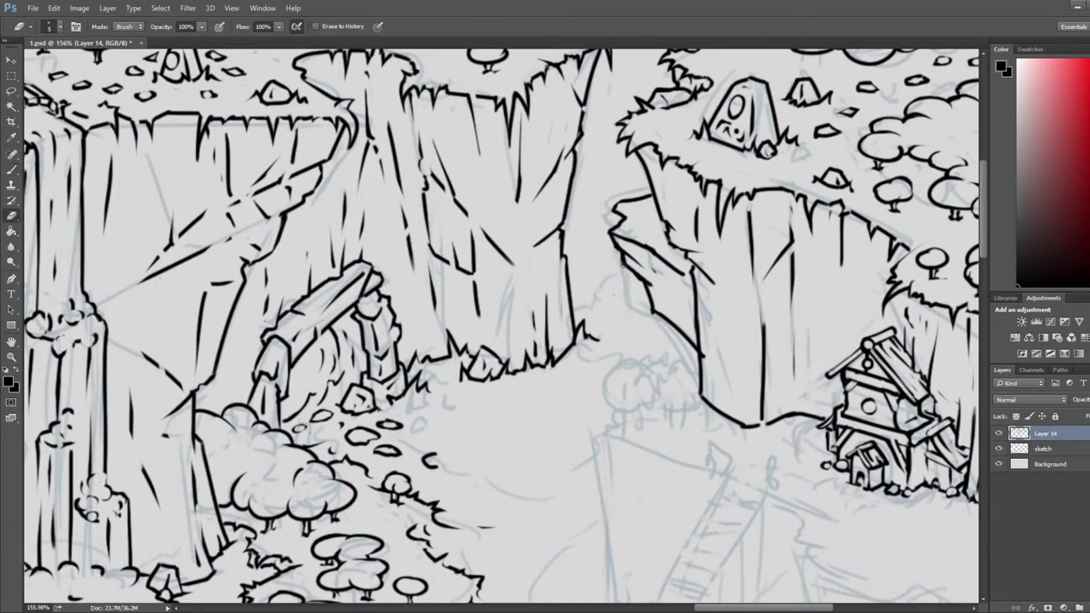
drag(623, 266, 649, 287)
key(b)
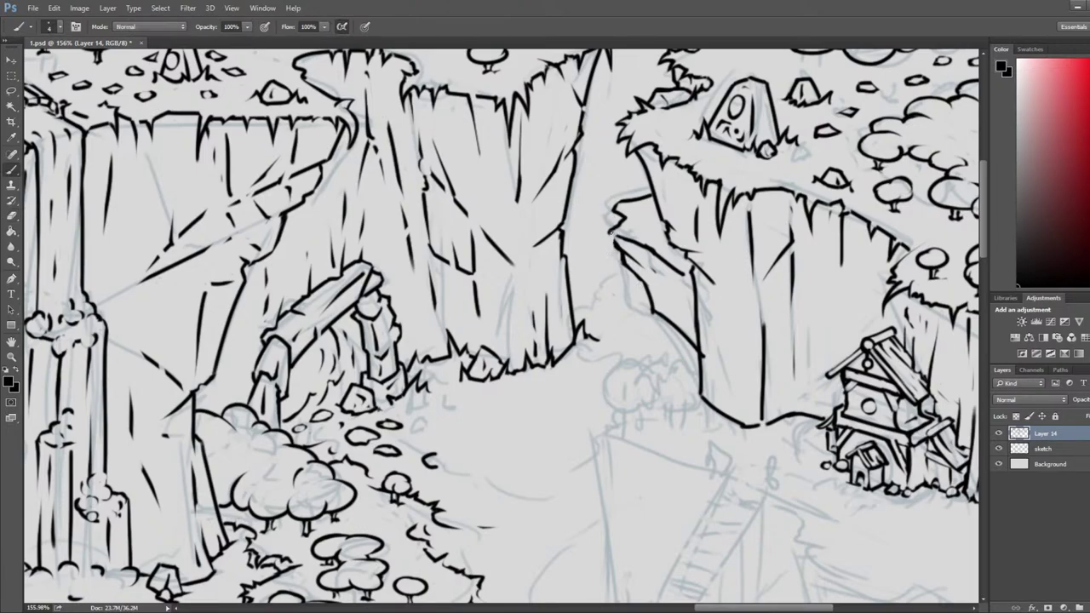
- Add pointed grass tufts around the ledge's tip, sharpening them with the eraser
drag(608, 232, 614, 262)
key(e)
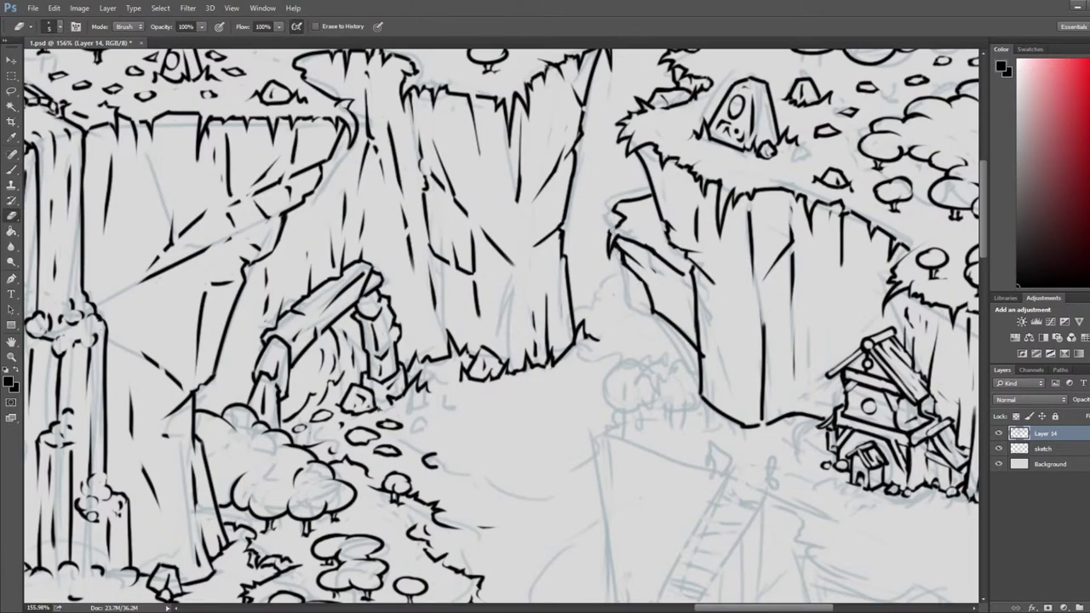
key(b)
key(e)
key(b)
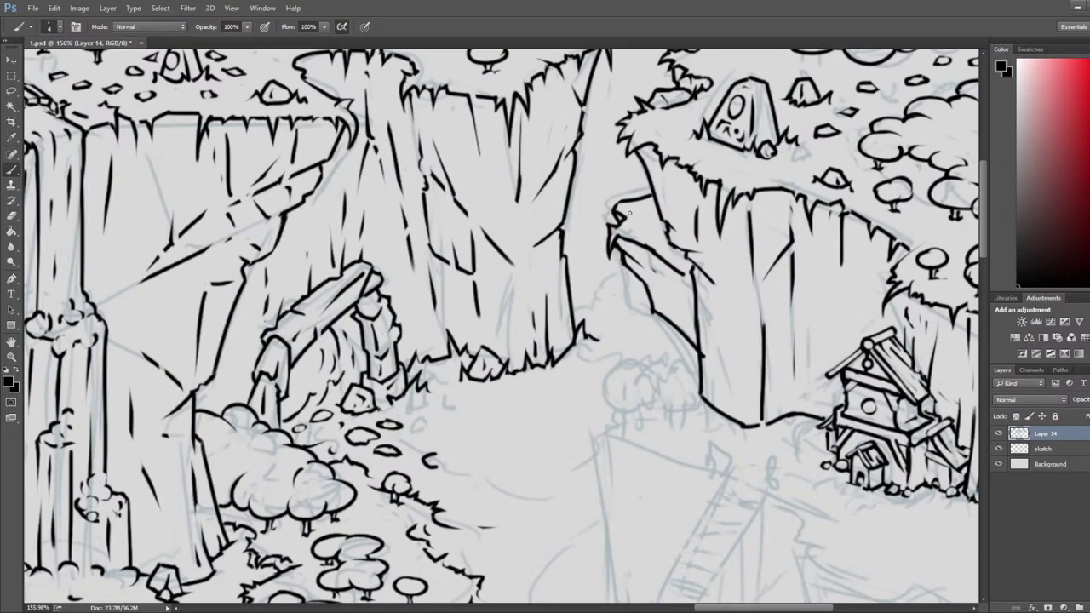
key(e)
key(b)
key(e)
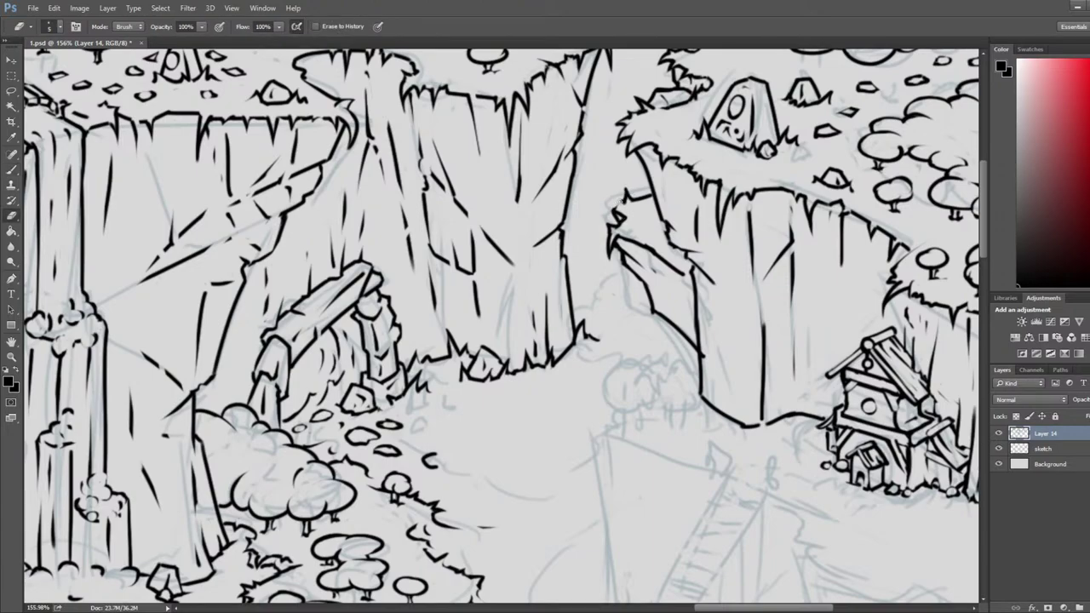
key(b)
key(e)
key(b)
key(e)
key(b)
key(e)
key(b)
- Ink long hanging grass spikes below the ledge's tip and taper them with the eraser
drag(632, 241, 630, 301)
key(e)
key(b)
key(e)
key(b)
mouse_move(634, 239)
mouse_down()
mouse_move(630, 328)
mouse_move(639, 249)
mouse_move(624, 321)
mouse_up()
key(e)
key(b)
key(e)
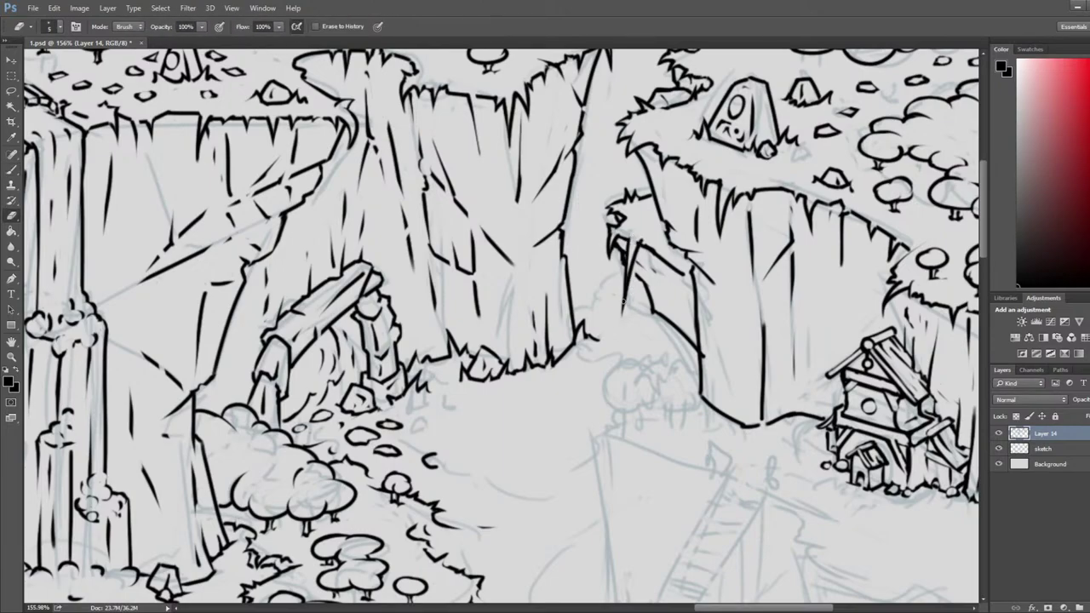
drag(625, 262, 623, 313)
key(b)
key(e)
key(b)
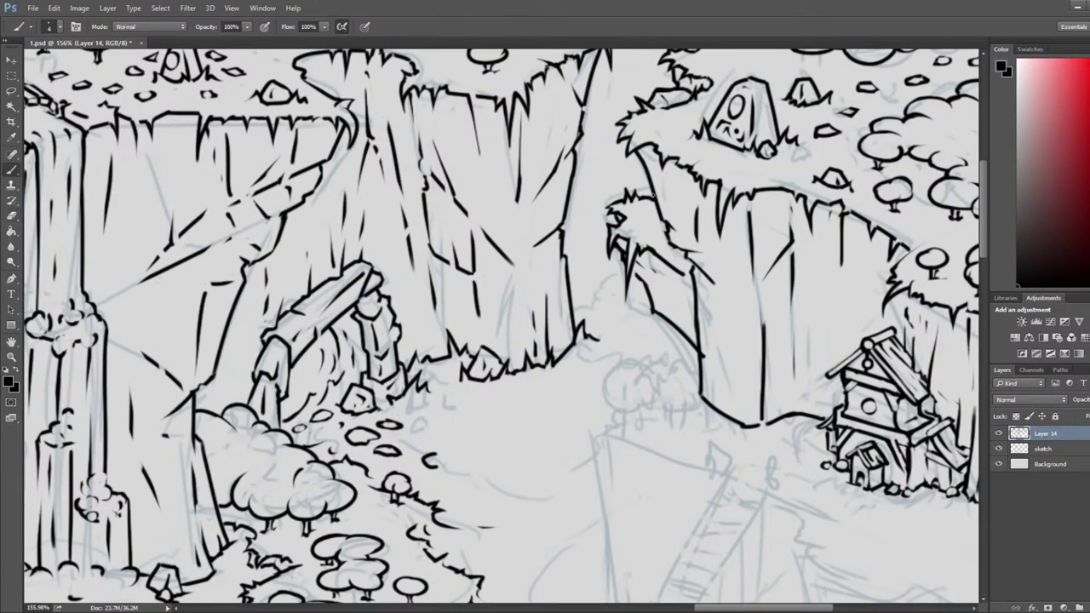
- Ink a small round treetop on the ledge where it meets the cliff and tidy its outline
key(e)
key(b)
key(e)
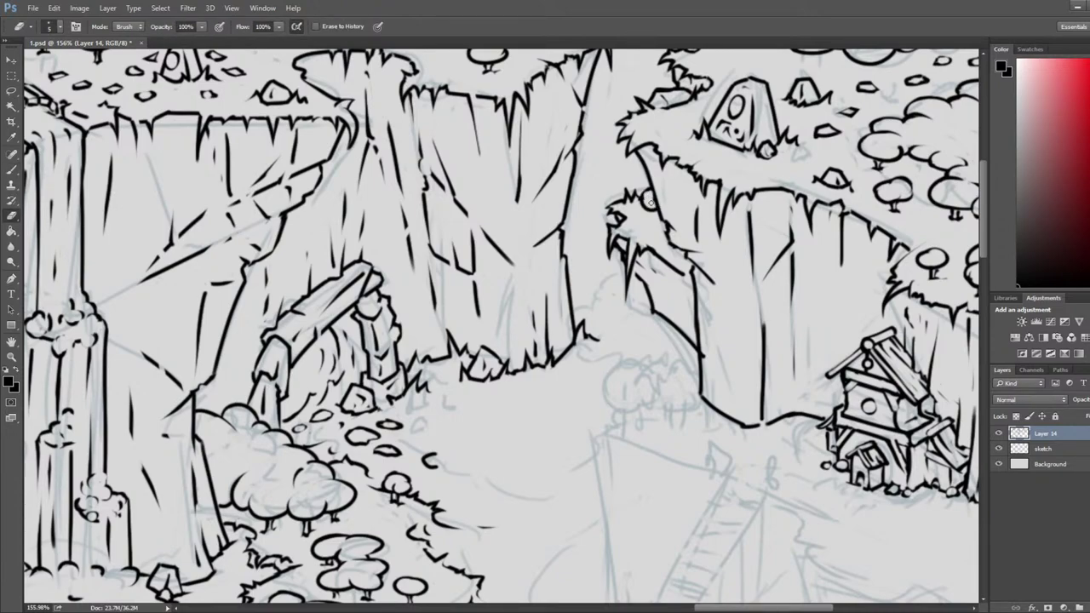
key(b)
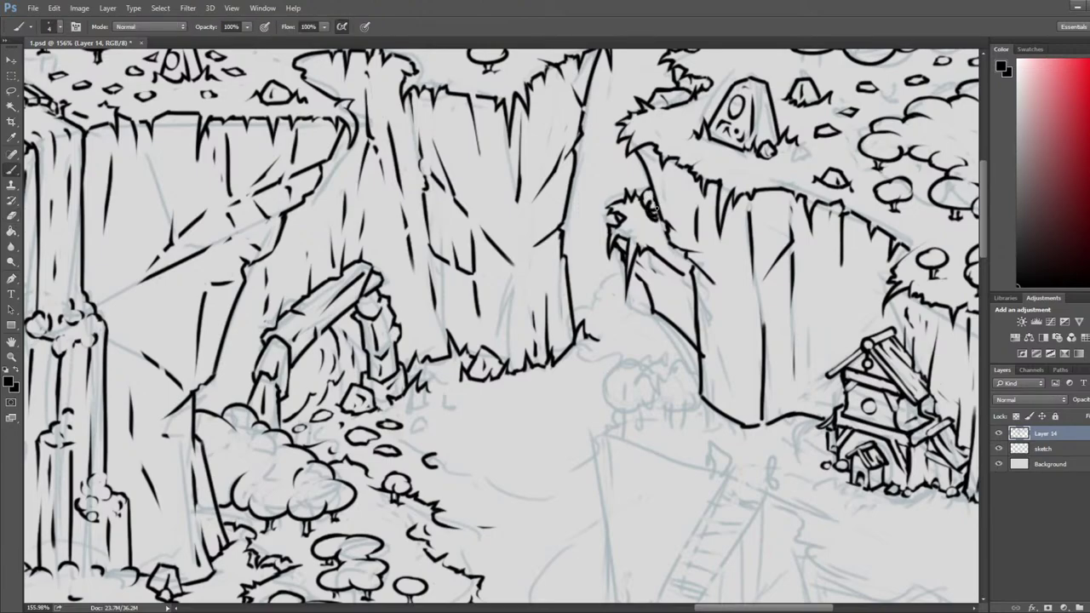
key(e)
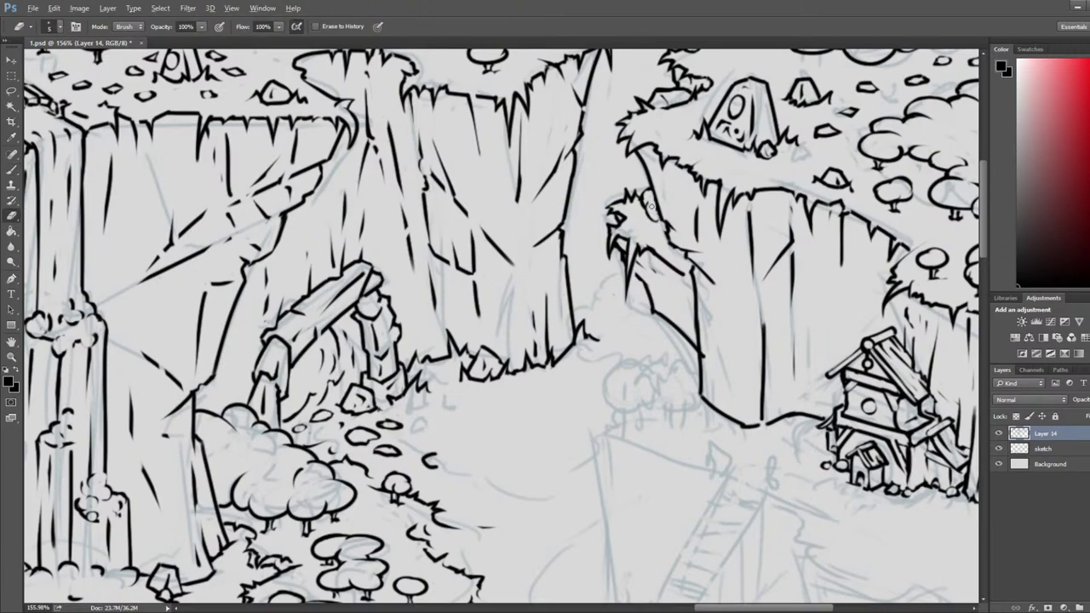
- Flip the canvas back and ink a second small round treetop in front of the first on the ledge
scroll(648, 204, down, 5)
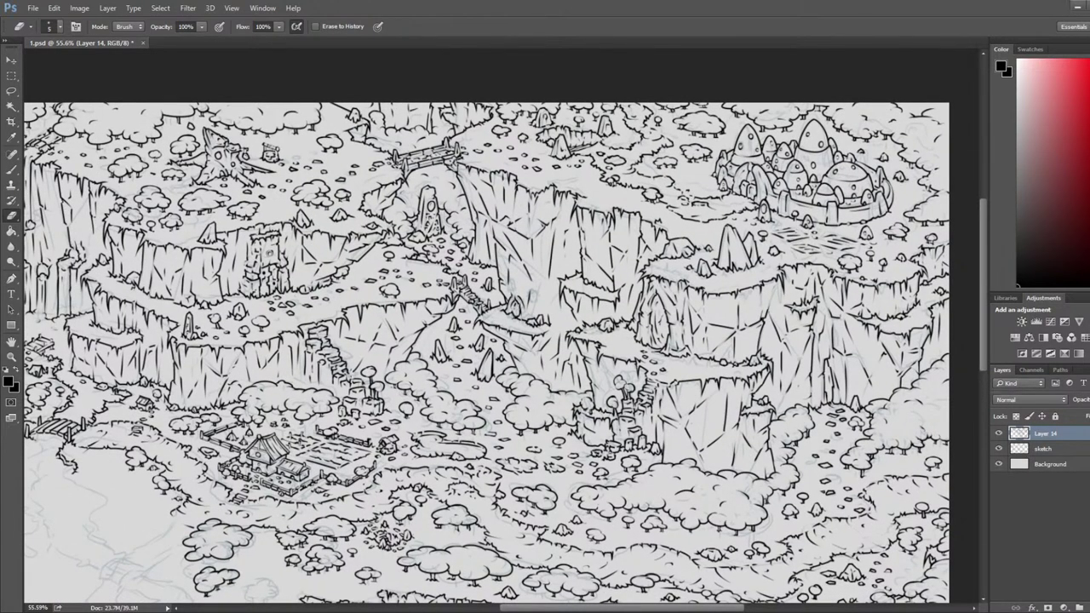
scroll(193, 267, up, 2)
mouse_move(192, 268)
mouse_down()
mouse_move(209, 285)
mouse_move(673, 251)
mouse_up()
mouse_move(112, 315)
mouse_down()
mouse_move(387, 272)
mouse_move(518, 294)
mouse_up()
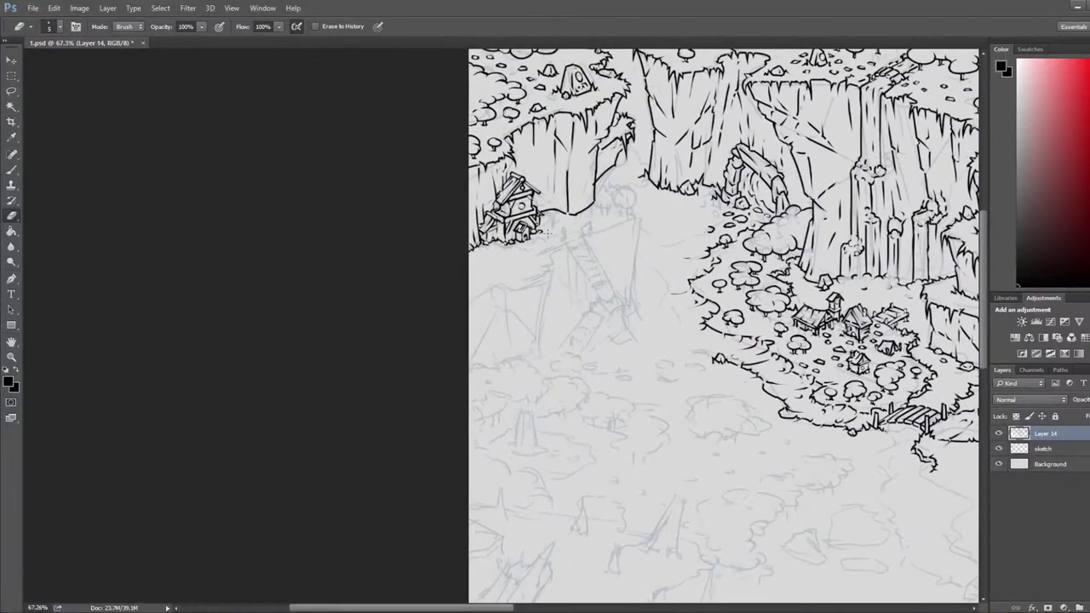
scroll(549, 233, up, 5)
scroll(530, 215, up, 2)
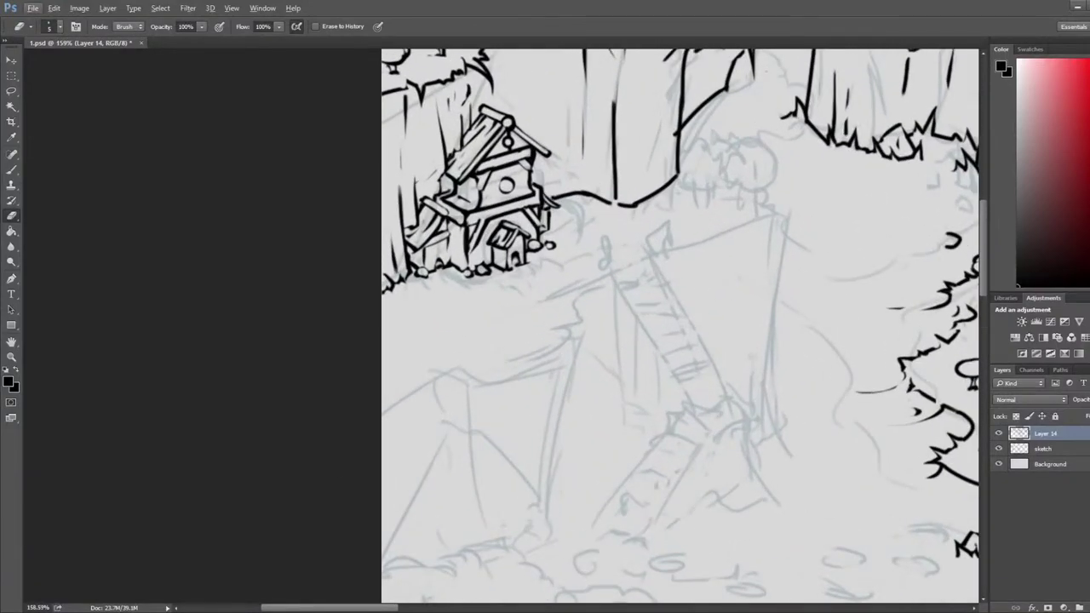
scroll(461, 398, up, 5)
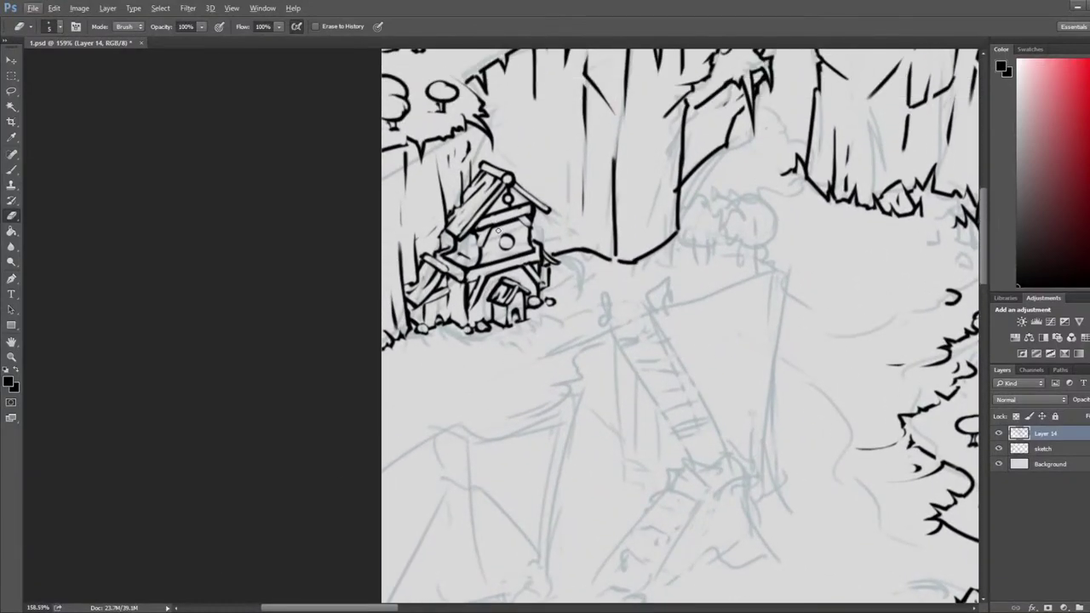
scroll(765, 159, up, 1)
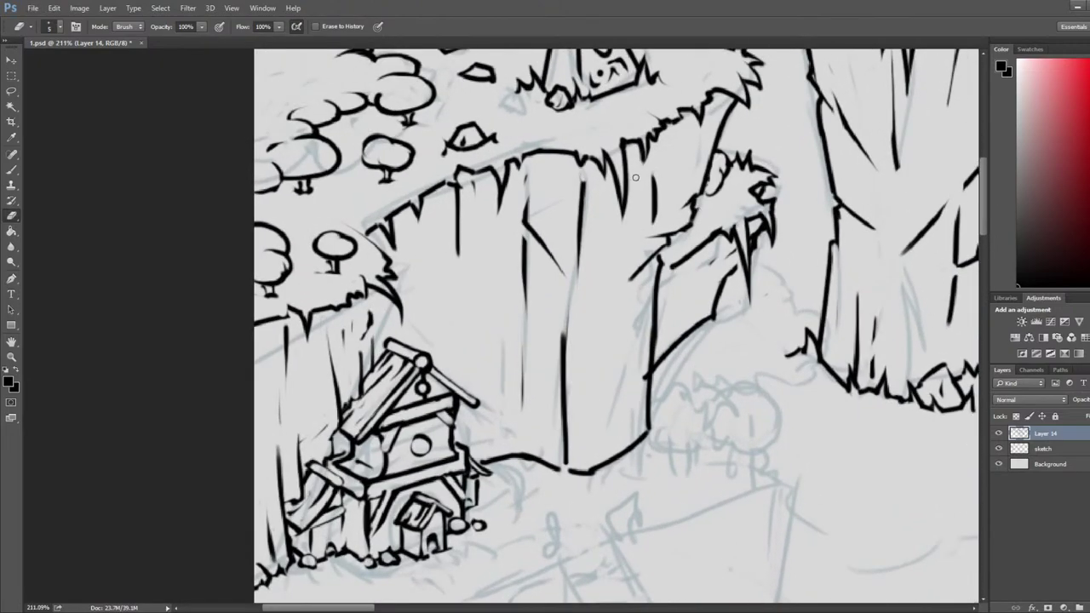
key(b)
mouse_move(700, 195)
mouse_down()
mouse_move(725, 187)
mouse_move(707, 190)
mouse_move(699, 176)
mouse_move(701, 199)
mouse_move(722, 198)
mouse_move(706, 218)
mouse_up()
key(e)
key(b)
key(e)
key(b)
key(e)
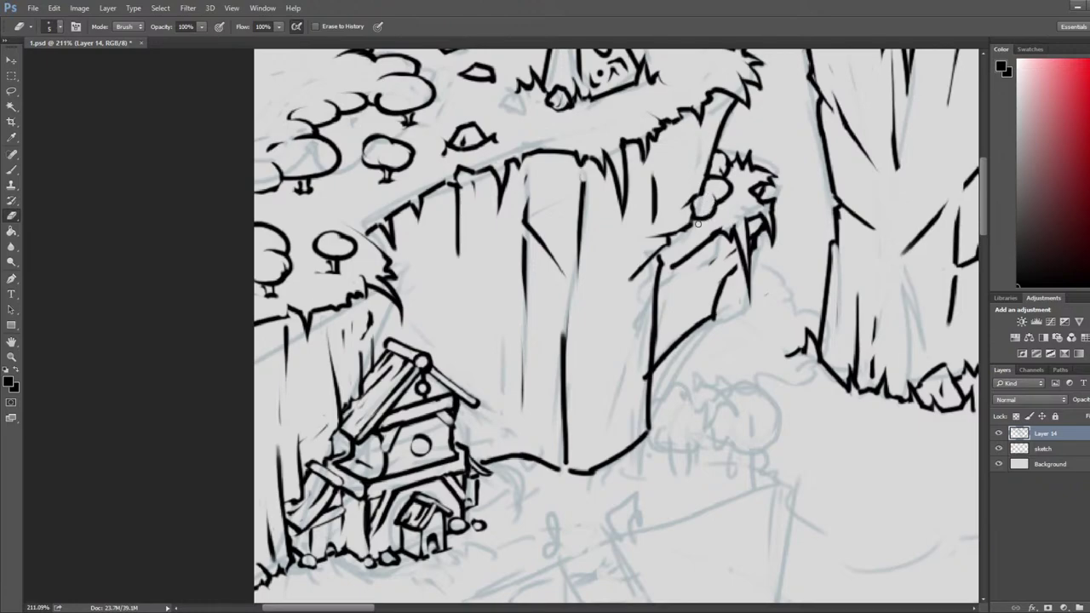
key(b)
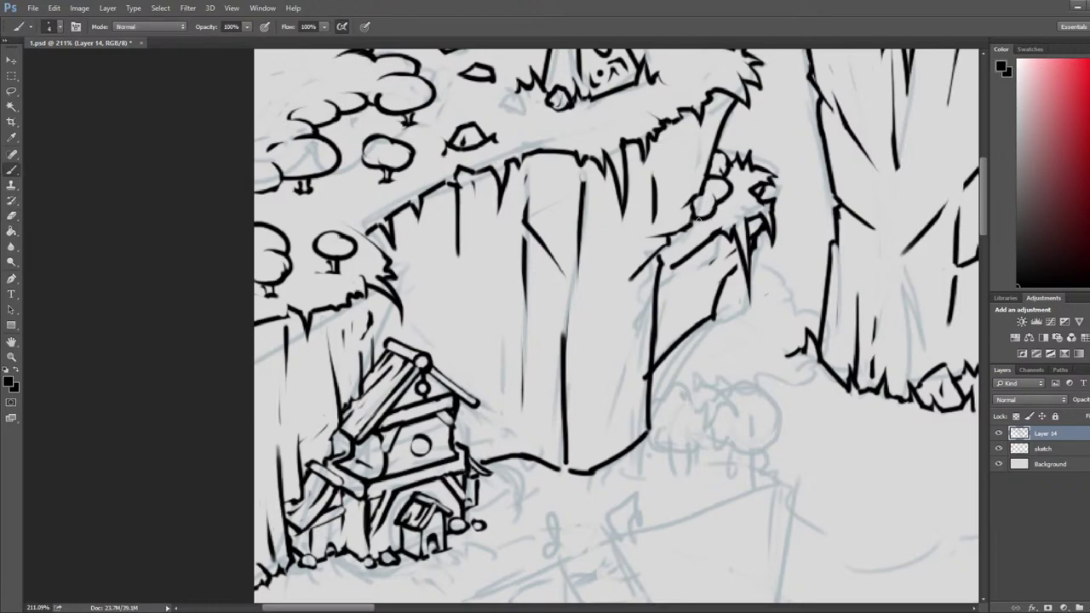
- Strengthen the ledge's edge line running from the front treetop toward the cliff and trim it
mouse_move(699, 218)
mouse_down()
mouse_move(699, 230)
mouse_move(669, 230)
mouse_up()
key(e)
key(b)
key(e)
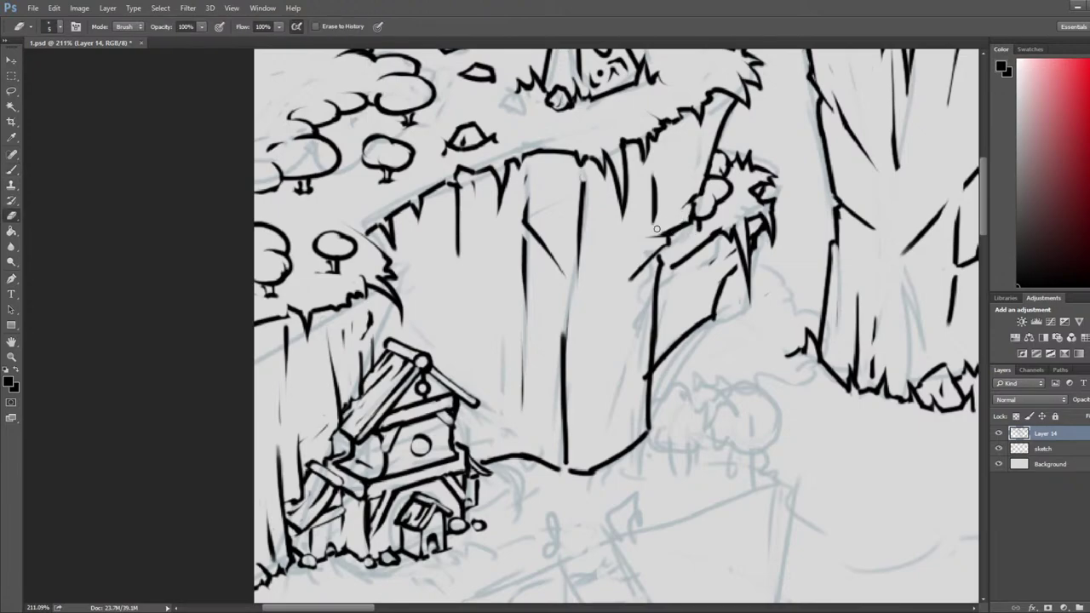
- Ink a crack down the cliff face beside the ledge's trees and break up the neighbouring lines with the eraser
key(b)
drag(661, 144, 669, 196)
key(e)
mouse_move(662, 142)
mouse_down()
mouse_move(675, 186)
mouse_move(645, 203)
mouse_up()
key(b)
key(e)
key(b)
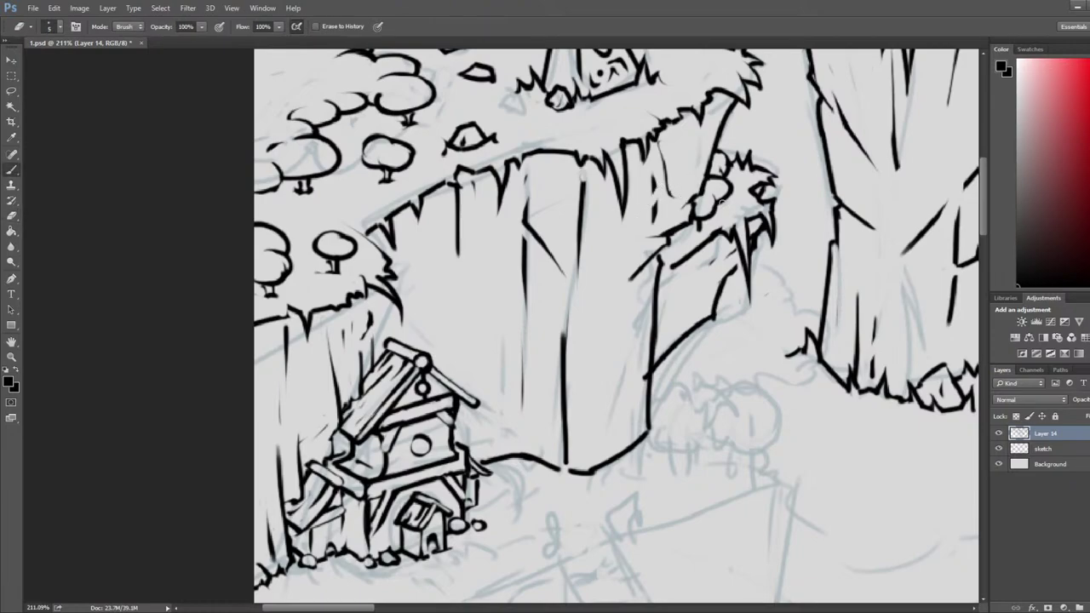
- Ink short trunks under the small trees on the ledge and clean their edges with the eraser
key(e)
key(b)
drag(704, 220, 704, 228)
key(e)
drag(708, 221, 711, 230)
key(b)
key(e)
key(b)
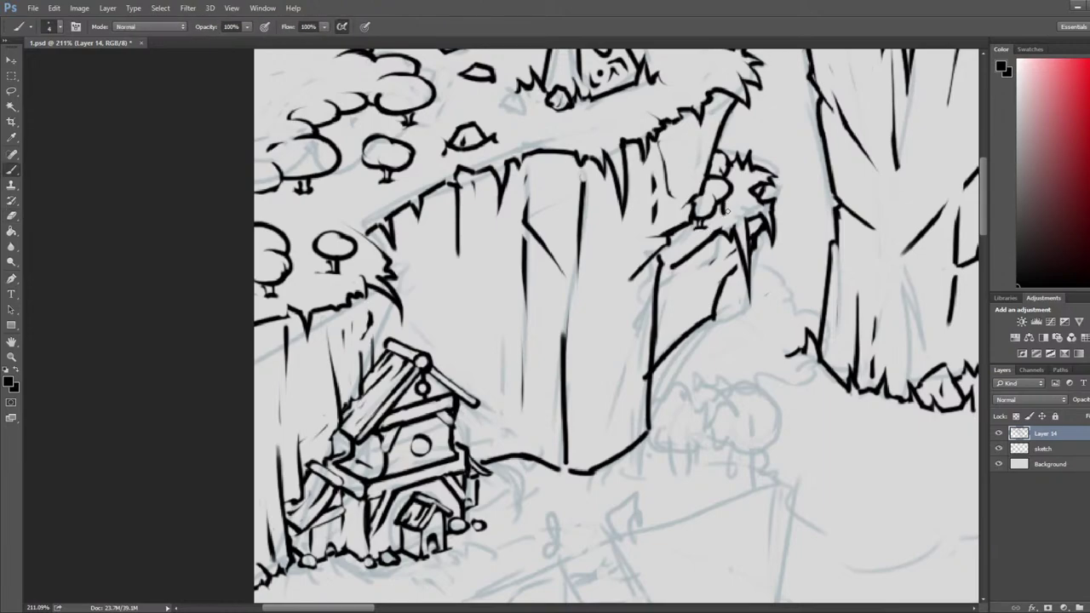
key(e)
key(b)
key(e)
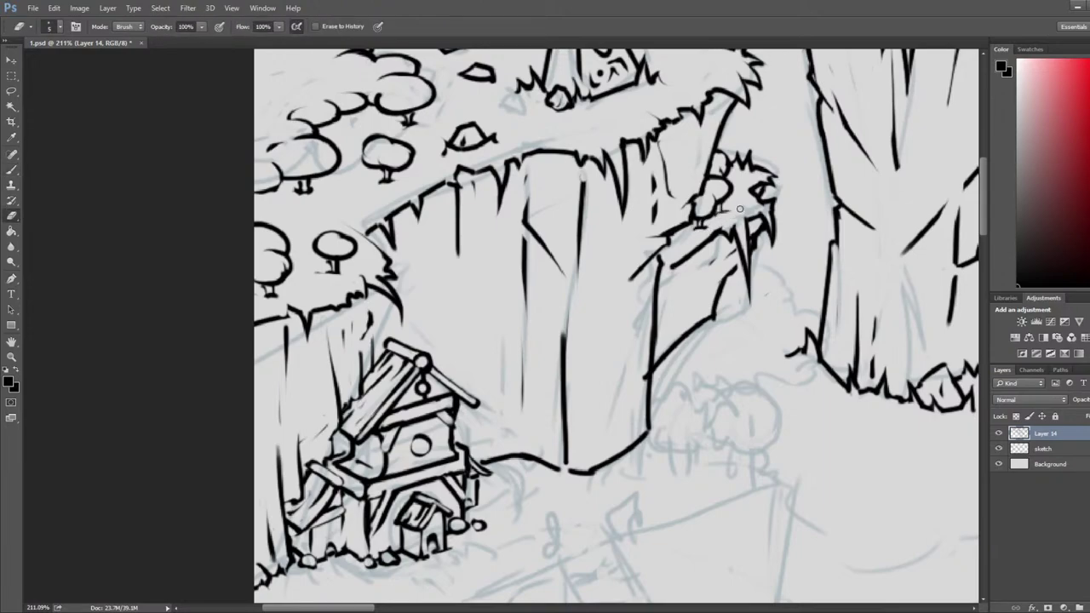
- Flip the canvas horizontally and touch up the lines of the small trees on the grassy ledge
scroll(741, 189, down, 10)
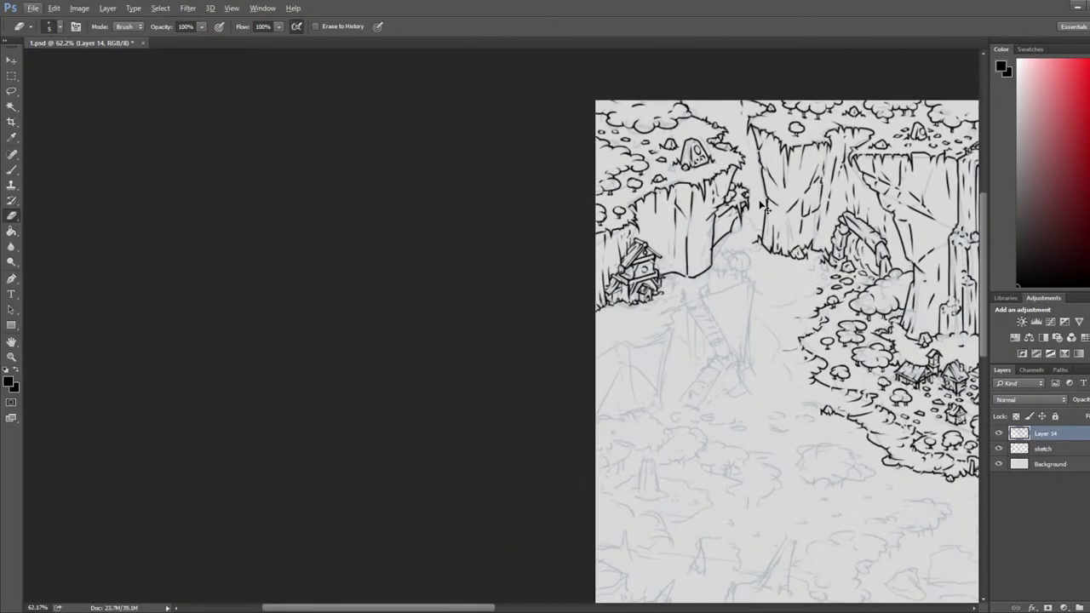
key(ctrl+shift+h)
drag(962, 222, 244, 208)
drag(962, 199, 468, 210)
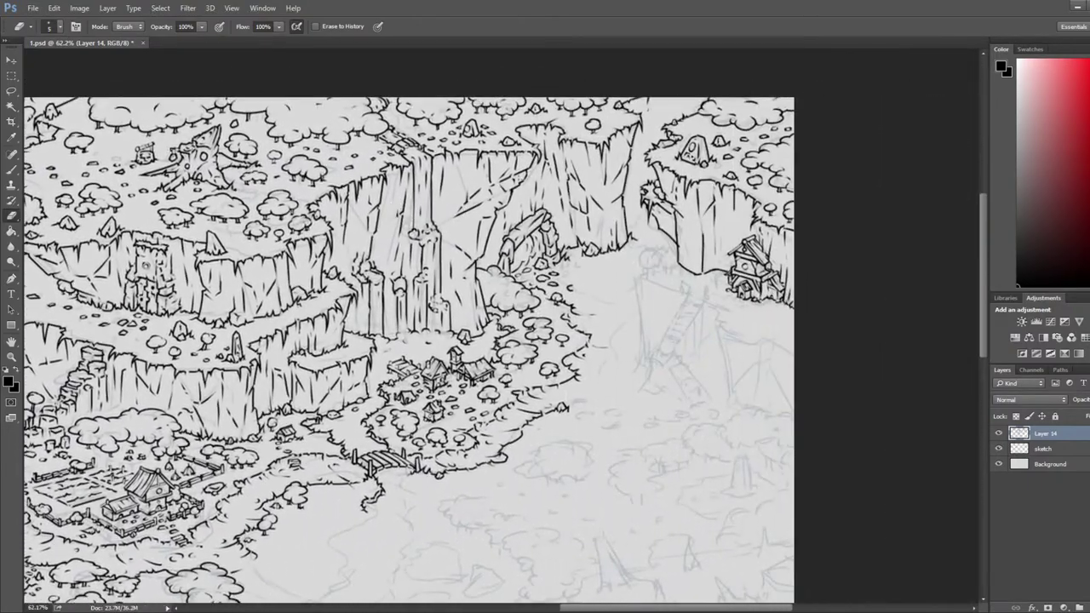
scroll(594, 171, up, 4)
scroll(740, 205, up, 3)
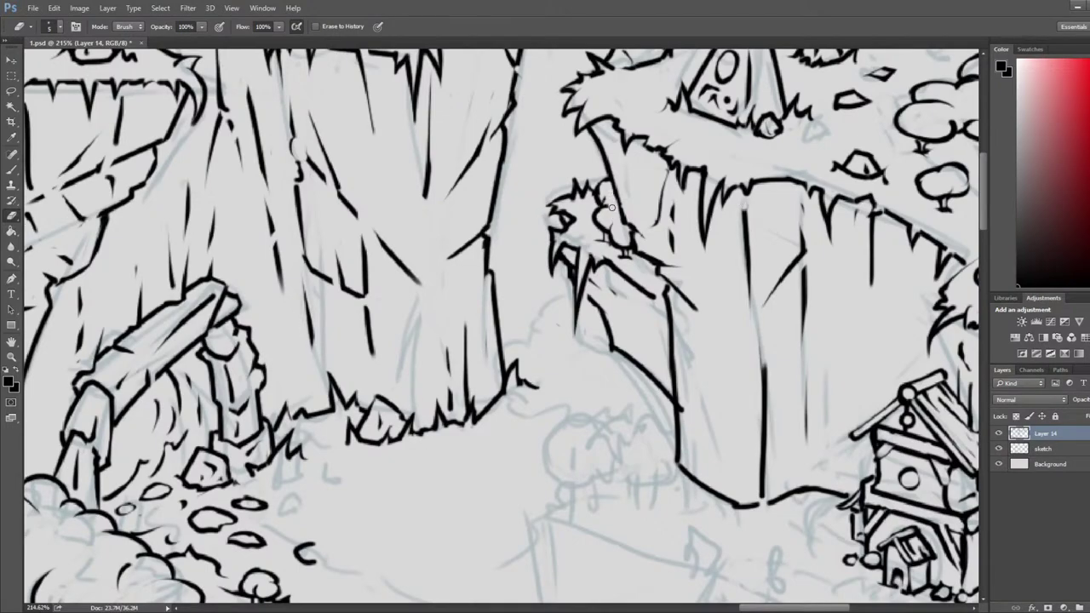
key(b)
key(e)
key(b)
key(e)
scroll(540, 199, down, 5)
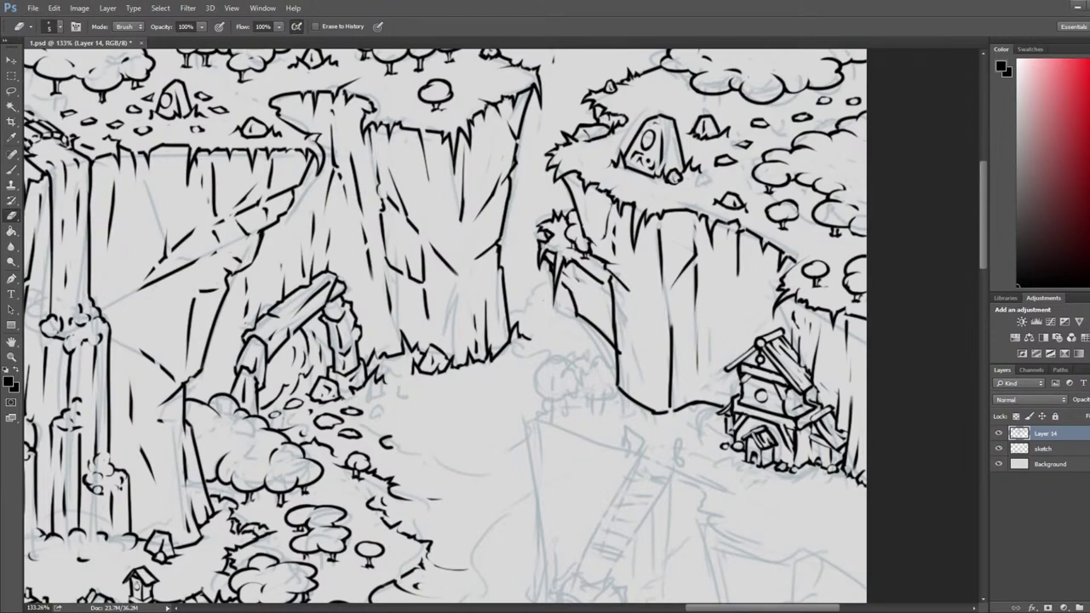
- Thin and break up the cliff's vertical edge line beneath the grassy ledge with the eraser
scroll(464, 326, up, 5)
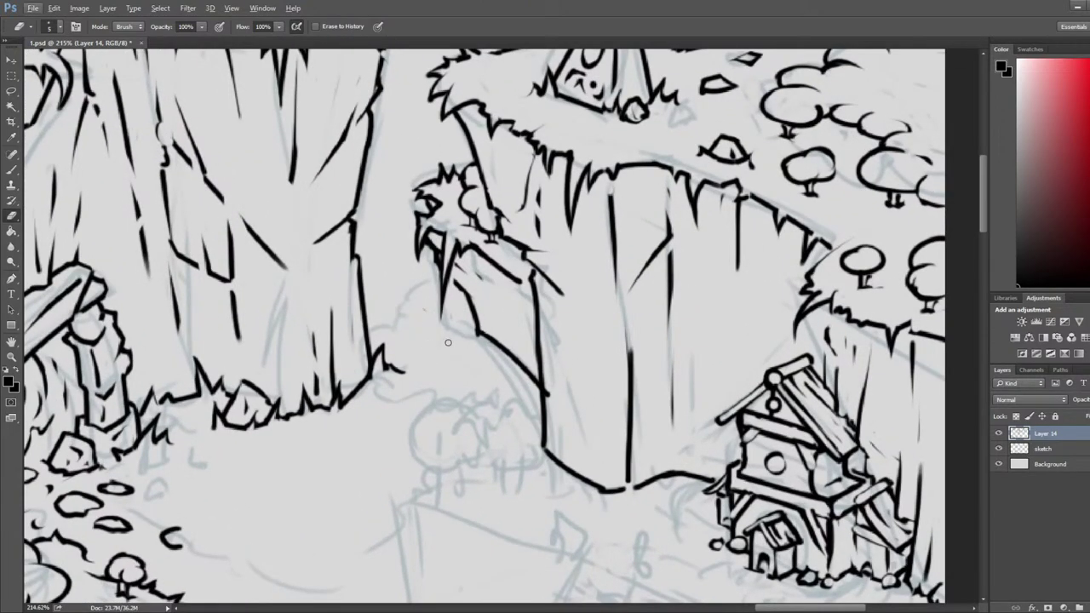
drag(551, 396, 533, 305)
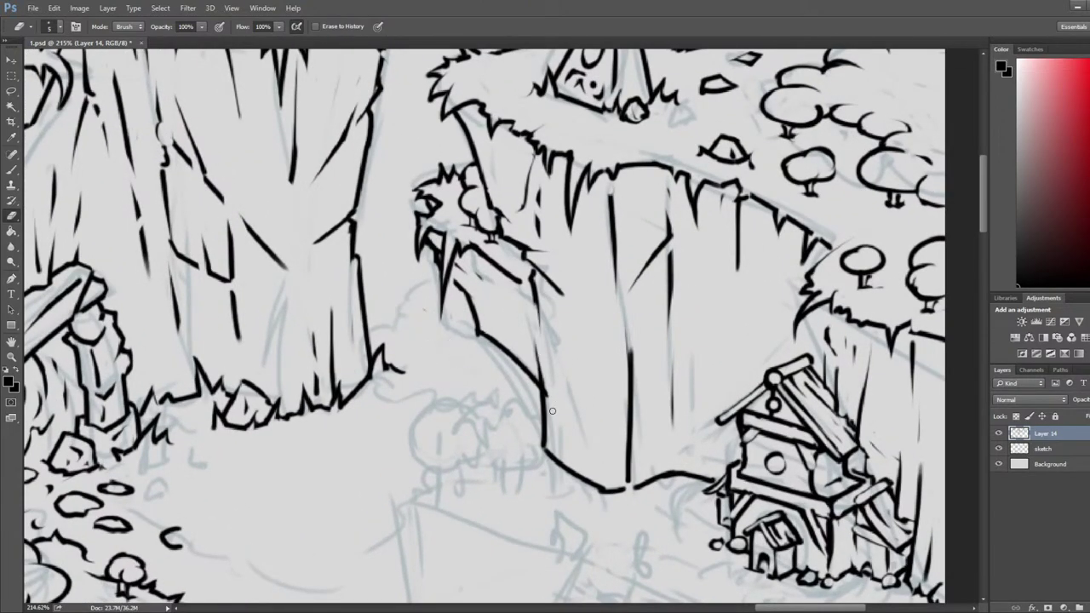
drag(552, 406, 535, 308)
key(b)
key(e)
mouse_move(503, 270)
mouse_down()
mouse_move(501, 305)
mouse_move(511, 272)
mouse_move(516, 298)
mouse_move(529, 279)
mouse_move(539, 350)
mouse_up()
- Ink hanging grass spikes along the ledge's underside and trim the cliff lines next to them
key(b)
key(e)
key(b)
key(e)
key(b)
key(e)
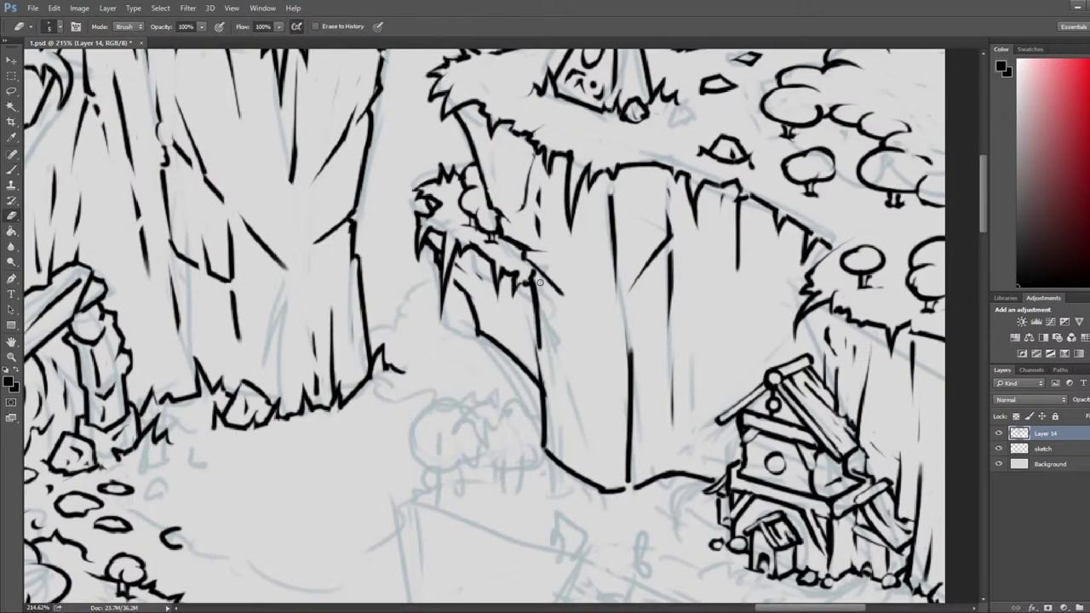
mouse_move(541, 288)
mouse_down()
mouse_move(538, 341)
mouse_move(538, 327)
mouse_up()
key(b)
key(e)
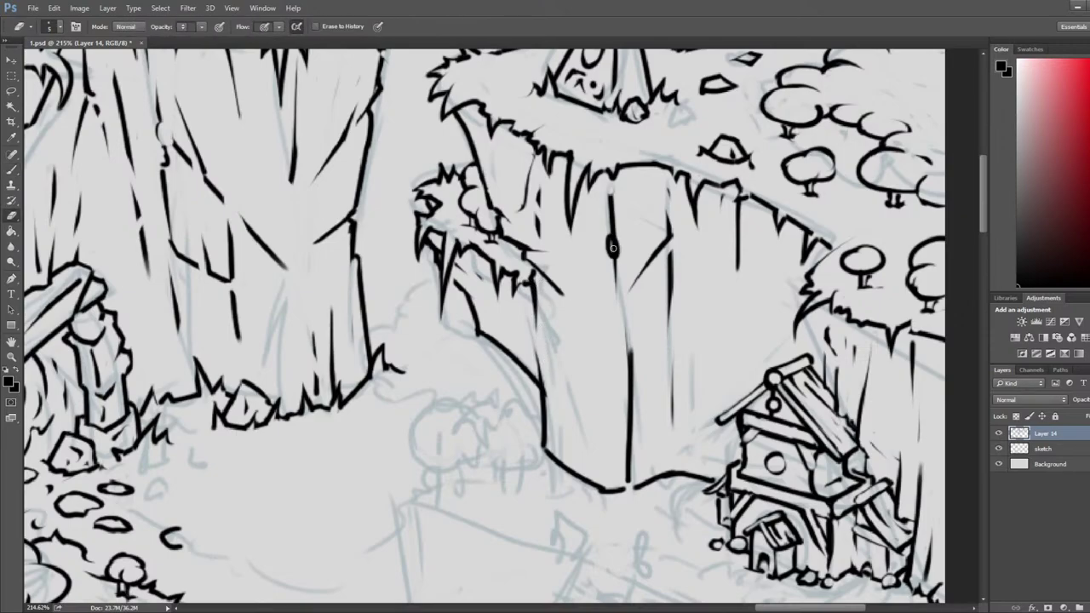
drag(613, 239, 612, 257)
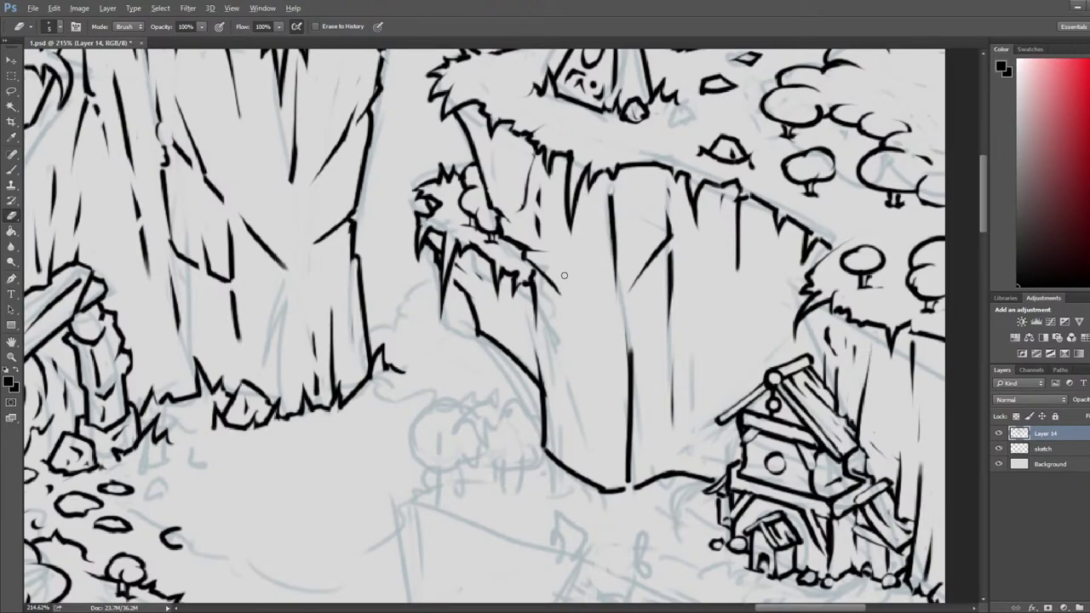
- Flip the canvas back, ink short trunks under the front crowns of the plateau's upper tree clump, and erase the stone below
scroll(577, 309, down, 8)
key(F2)
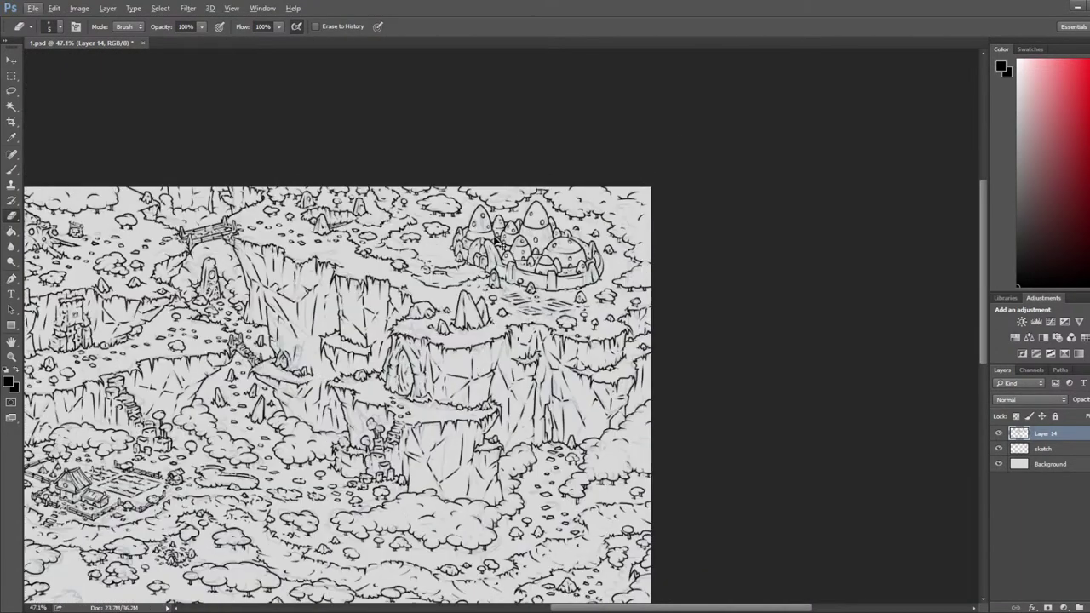
drag(500, 243, 701, 256)
drag(102, 267, 514, 269)
scroll(513, 269, up, 7)
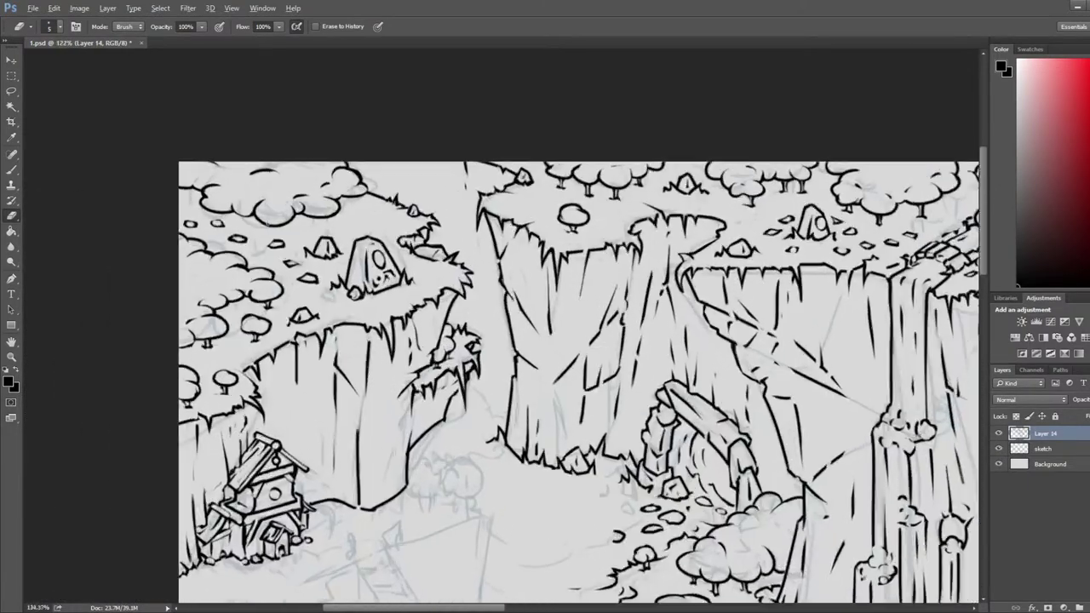
key(b)
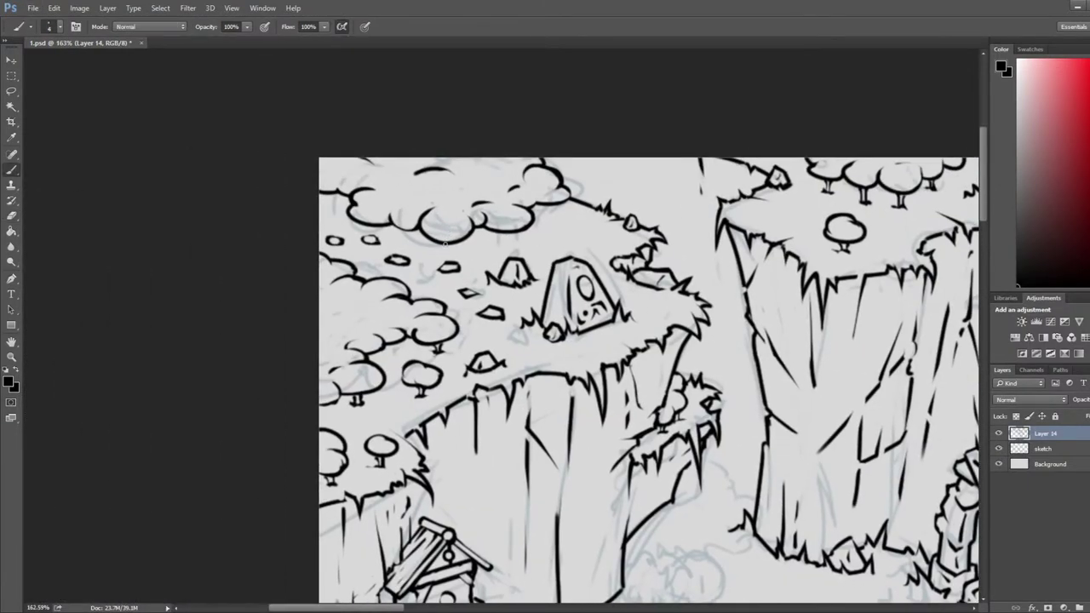
mouse_move(444, 245)
mouse_down()
mouse_move(465, 262)
mouse_move(444, 267)
mouse_move(448, 247)
mouse_move(450, 256)
mouse_move(506, 247)
mouse_up()
key(e)
key(b)
key(e)
key(b)
key(e)
key(b)
key(e)
key(b)
key(e)
key(b)
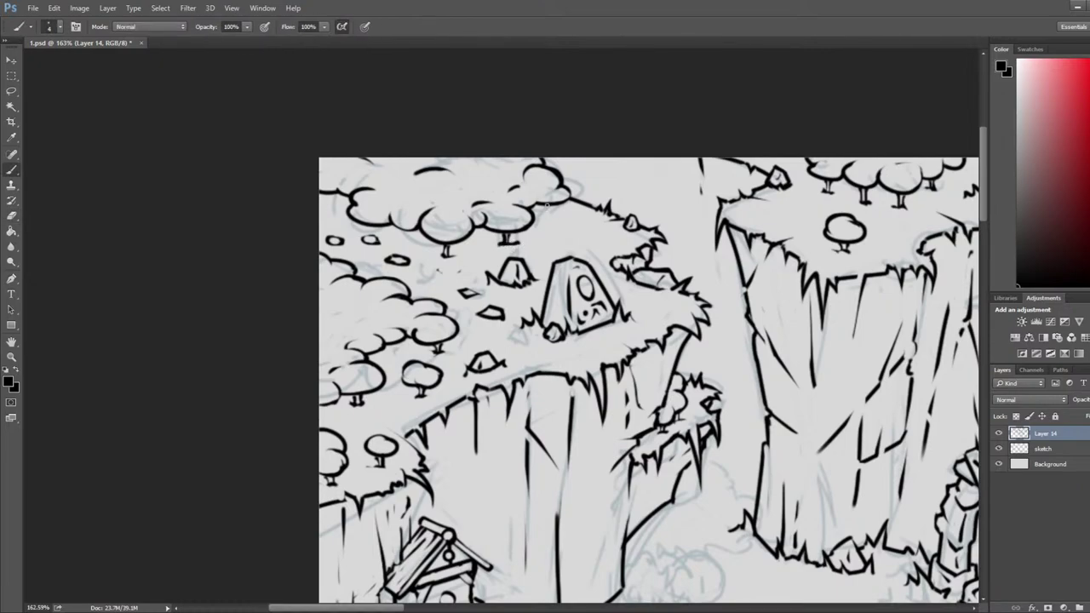
- Ink trunks under the clump's outer crowns and erase the small stone that is in the way
key(e)
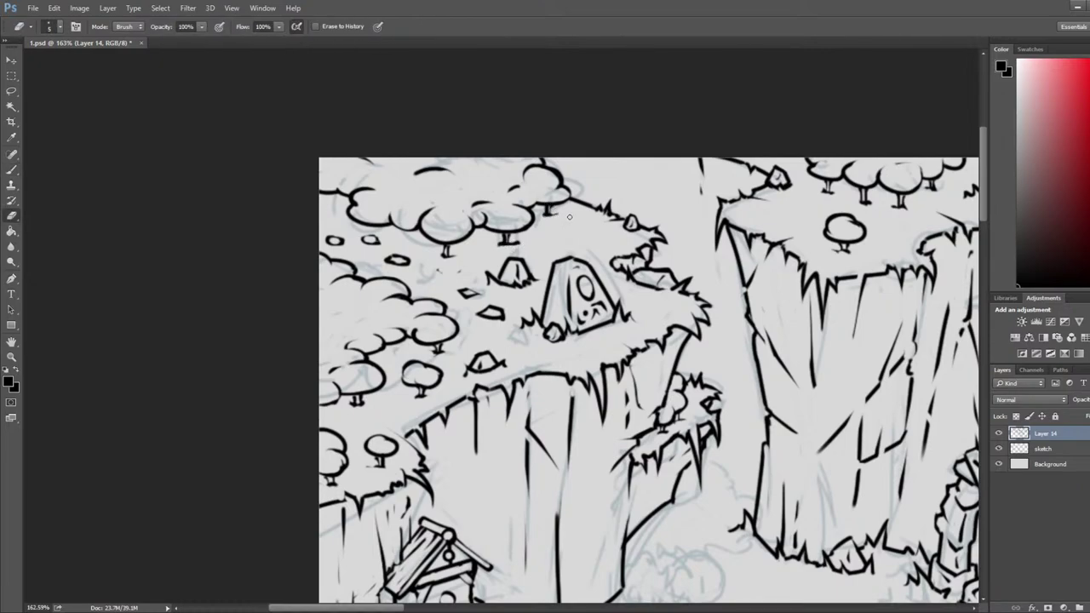
key(b)
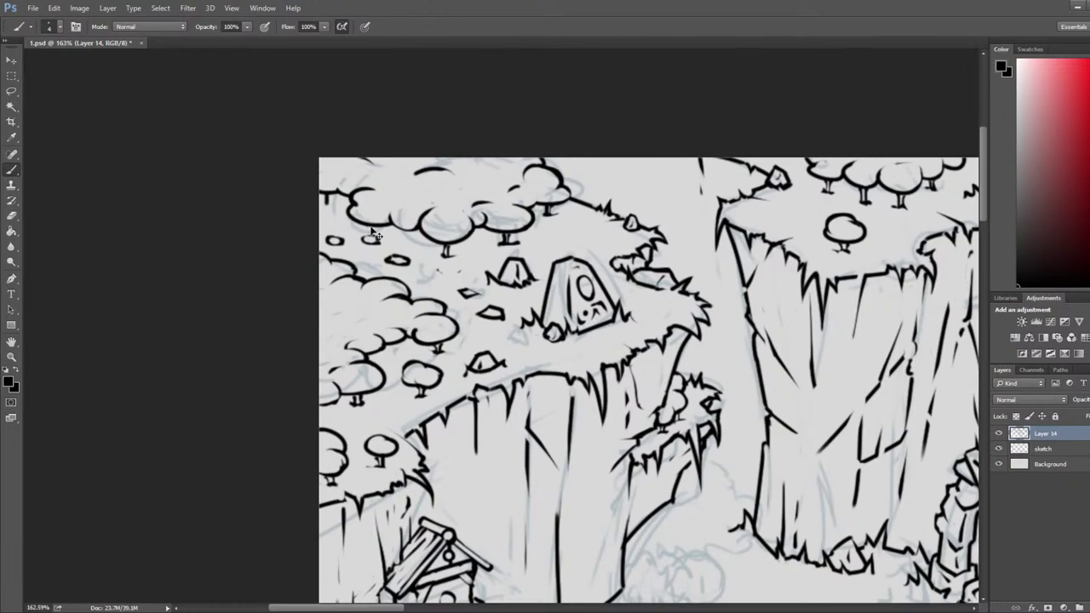
key(e)
key(b)
key(e)
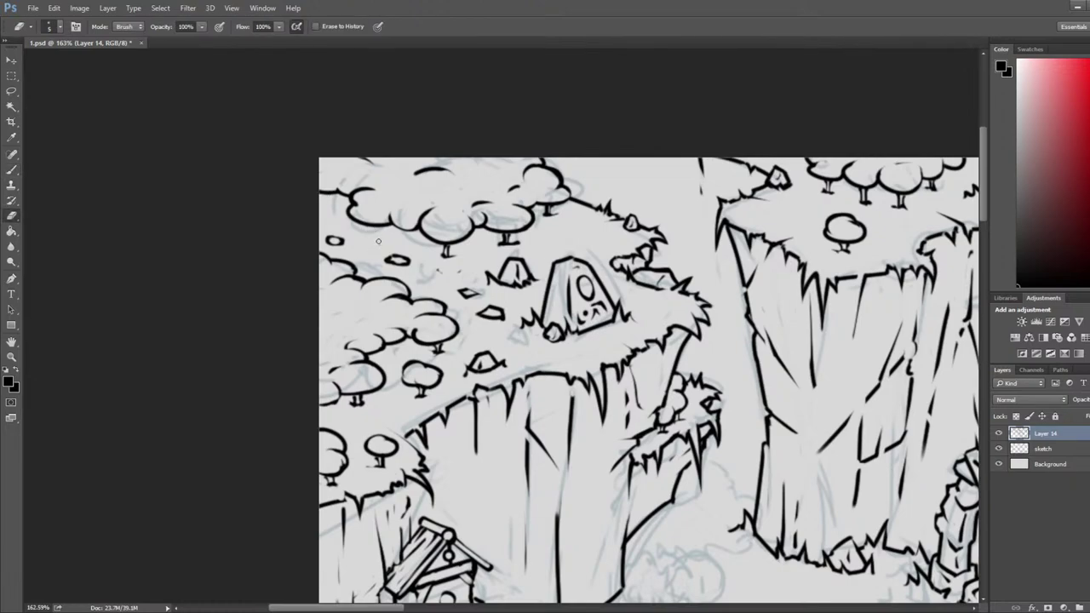
key(b)
key(e)
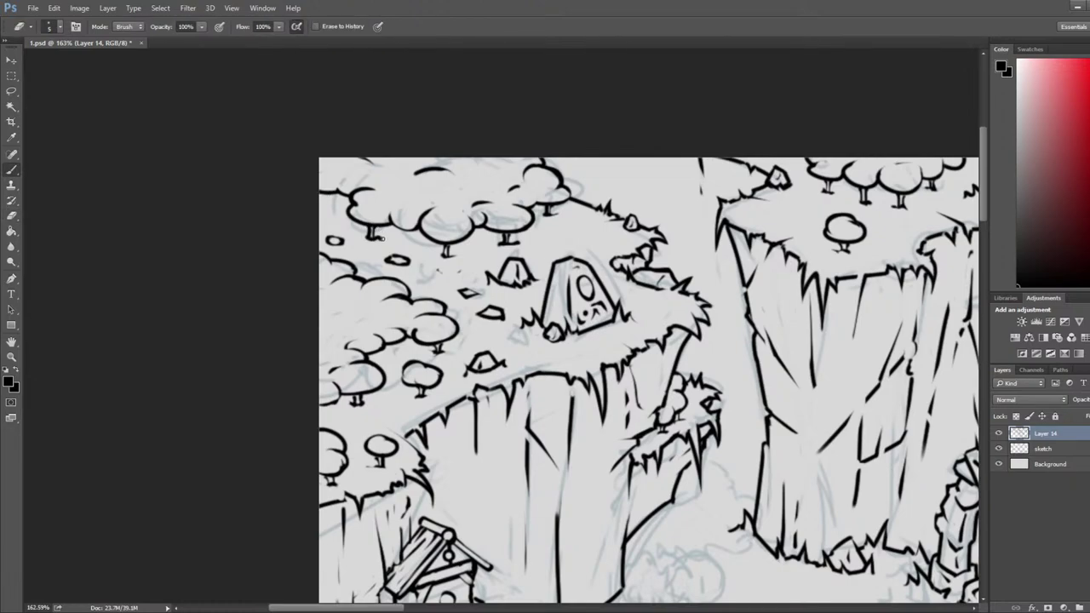
key(b)
key(e)
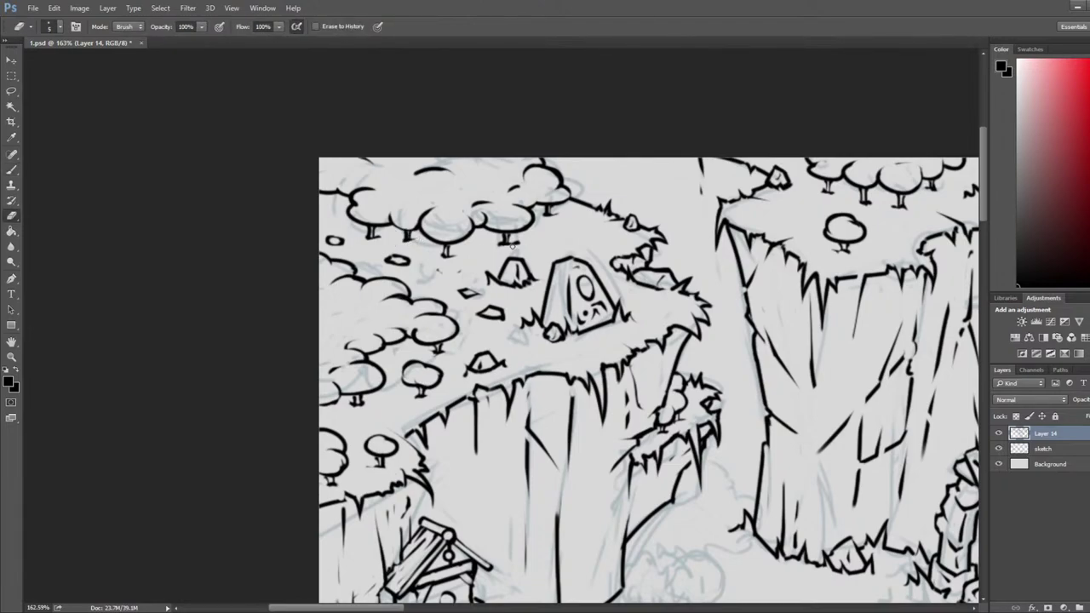
- Ink a trunk under the crown at the canvas edge and a small round stone on the grass below the clump
key(b)
key(e)
key(b)
key(e)
key(b)
key(e)
key(b)
mouse_move(428, 280)
mouse_down()
mouse_move(421, 288)
mouse_move(431, 282)
mouse_up()
key(e)
key(b)
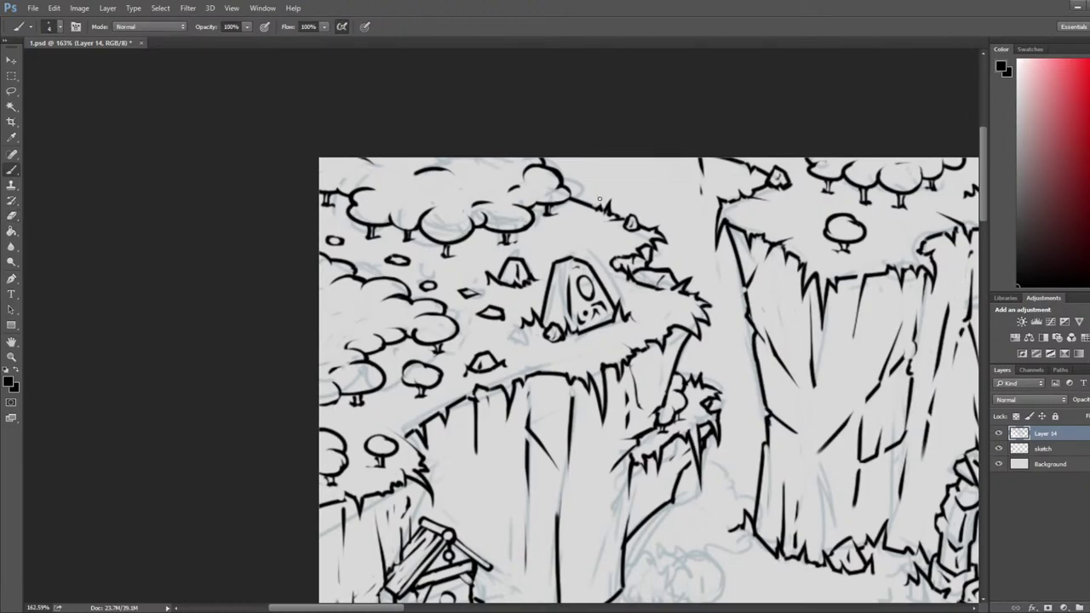
- Flip the canvas and ink a small stone on the grass behind the carved face stone
scroll(594, 199, down, 10)
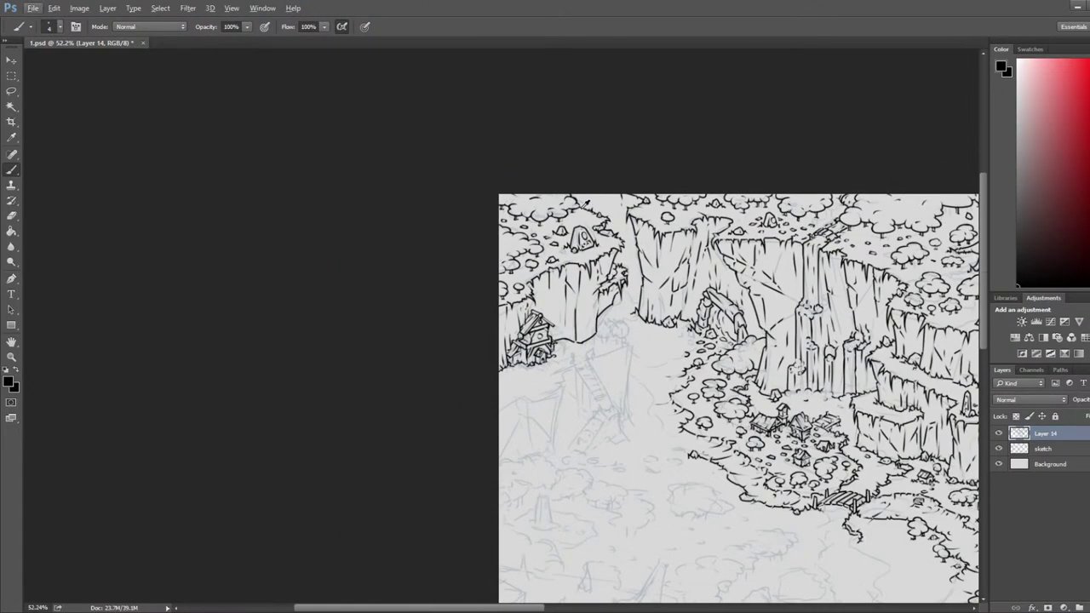
scroll(755, 226, up, 8)
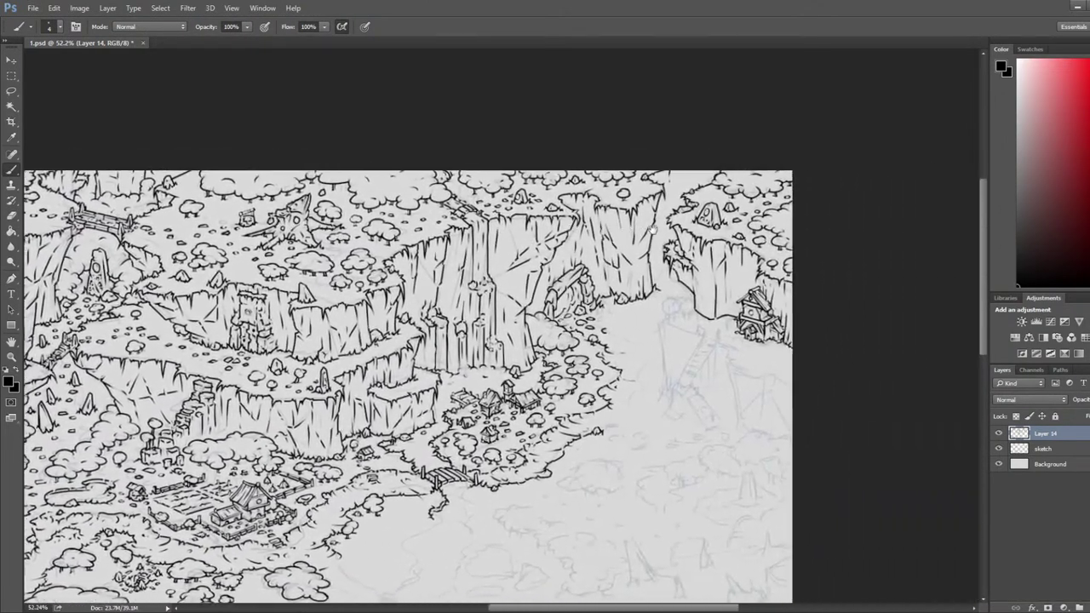
scroll(755, 226, up, 2)
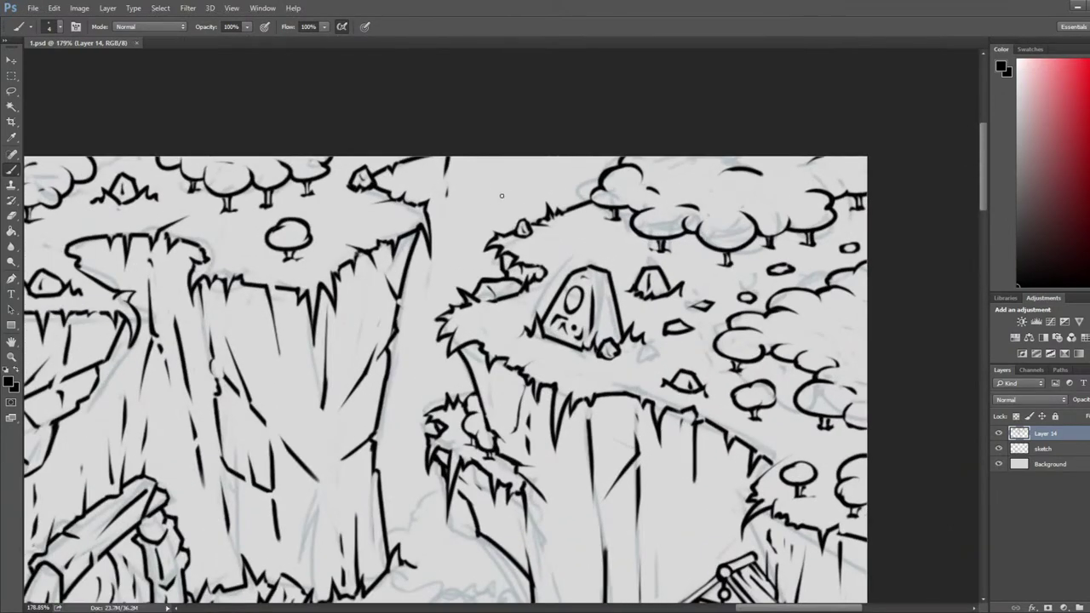
key(e)
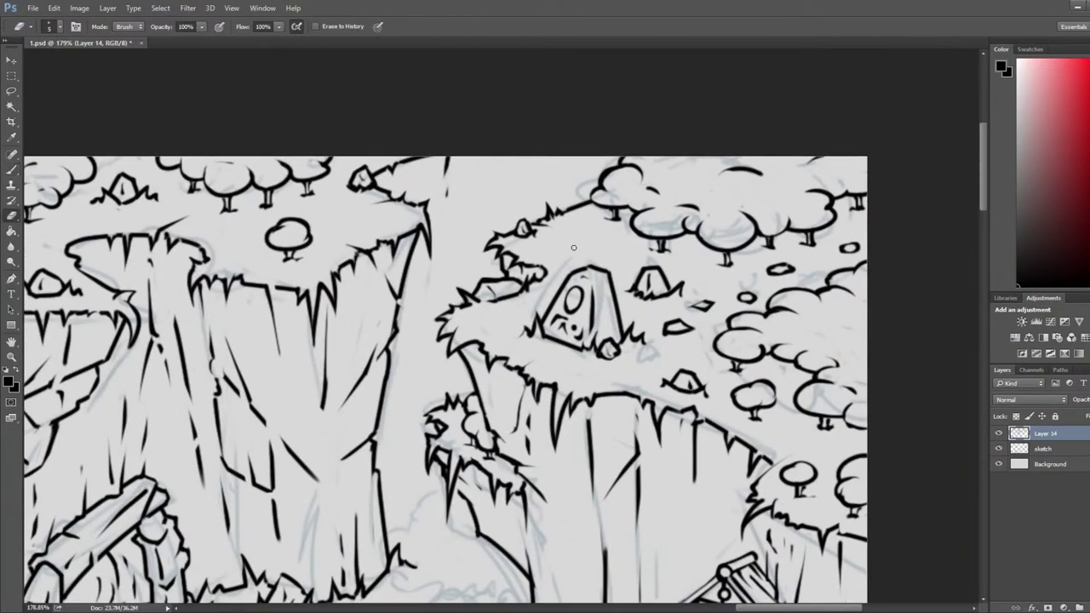
key(b)
mouse_move(578, 230)
mouse_down()
mouse_move(568, 245)
mouse_move(588, 248)
mouse_up()
mouse_move(578, 231)
mouse_down()
mouse_move(593, 248)
mouse_move(571, 252)
mouse_move(595, 236)
mouse_move(586, 239)
mouse_up()
key(e)
key(b)
key(e)
key(b)
key(e)
key(b)
key(e)
- Clean the new stone's outline, ink another small detail beside it on the grass, and save the file
drag(583, 239, 565, 247)
key(b)
key(e)
key(b)
key(e)
key(b)
key(e)
key(b)
drag(610, 239, 623, 240)
key(e)
scroll(630, 243, down, 5)
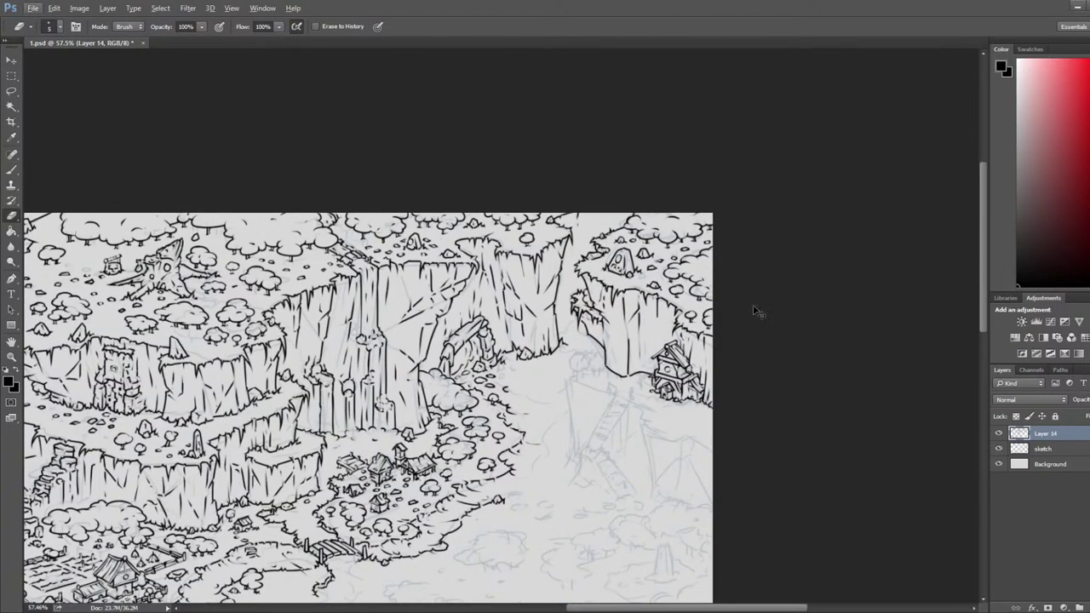
key(ctrl+s)
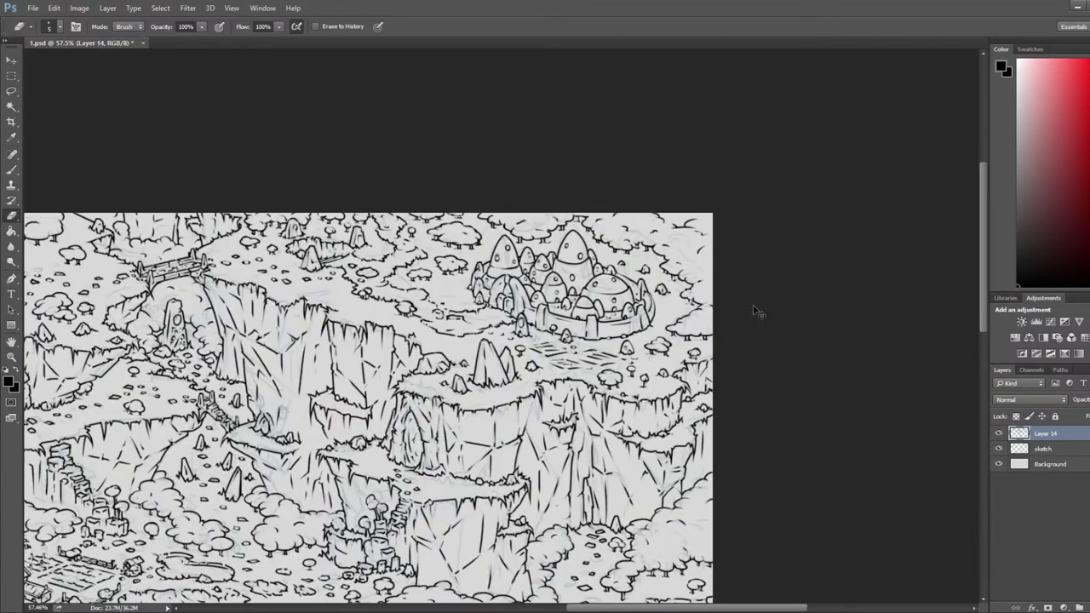
- Erase the cliff's base line beside the hut and ink the vertical edges and base of a small rock there
drag(321, 298, 442, 333)
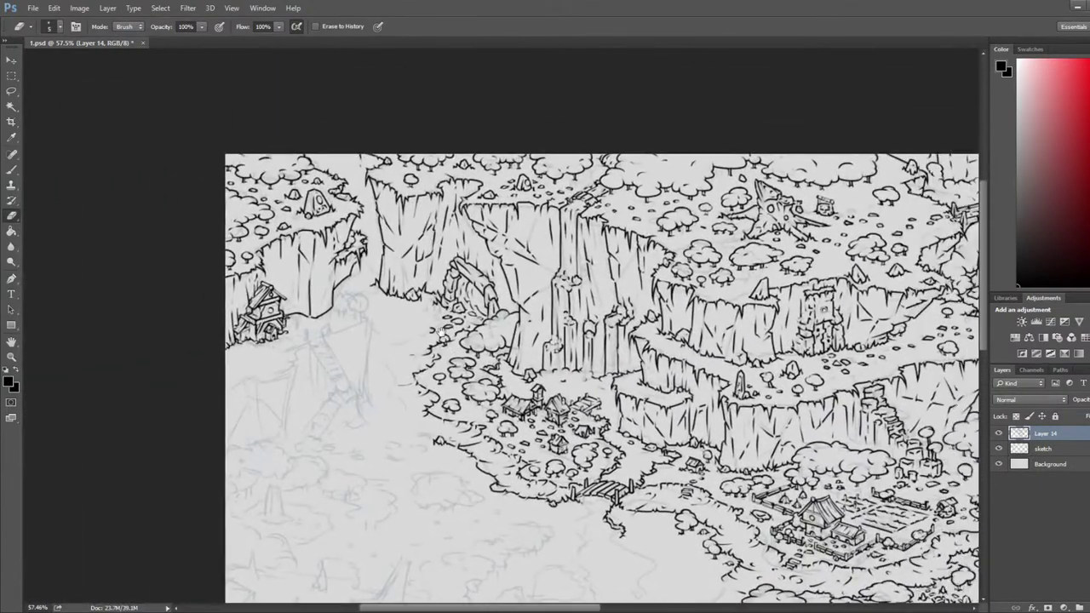
drag(254, 325, 295, 321)
key(alt)
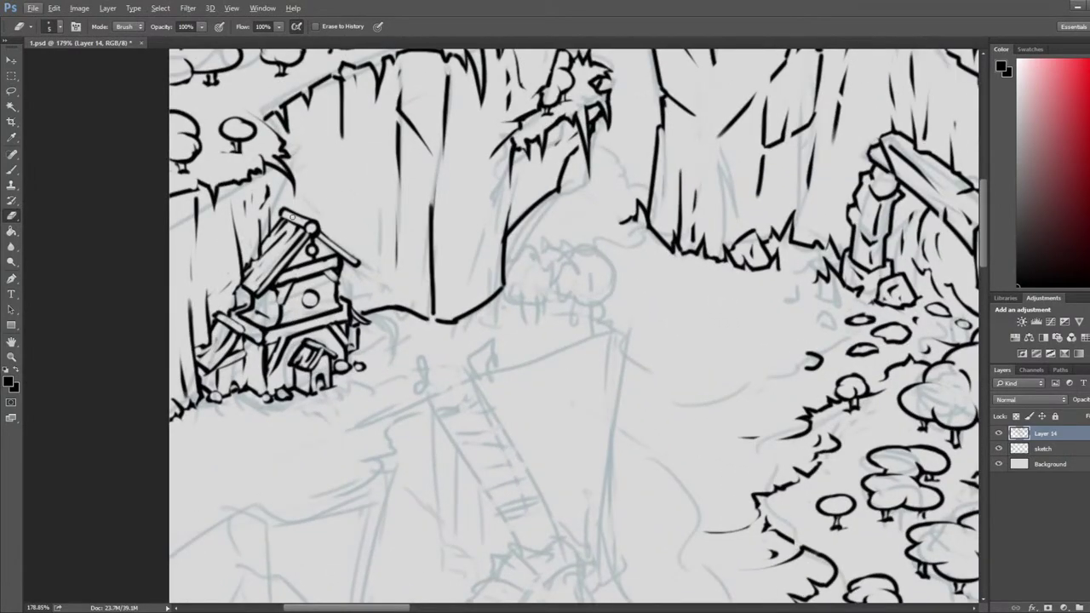
mouse_move(364, 310)
mouse_down()
mouse_move(395, 305)
mouse_move(379, 323)
mouse_move(394, 329)
mouse_up()
key(b)
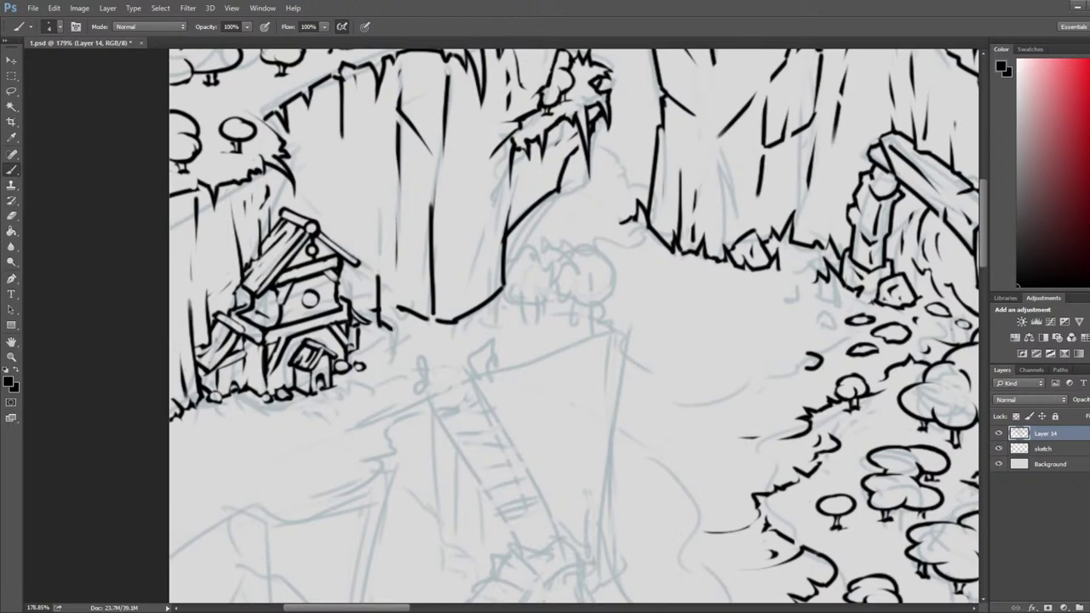
mouse_move(394, 279)
mouse_down()
mouse_move(395, 332)
mouse_move(419, 319)
mouse_move(399, 308)
mouse_move(414, 274)
mouse_up()
key(e)
key(b)
key(e)
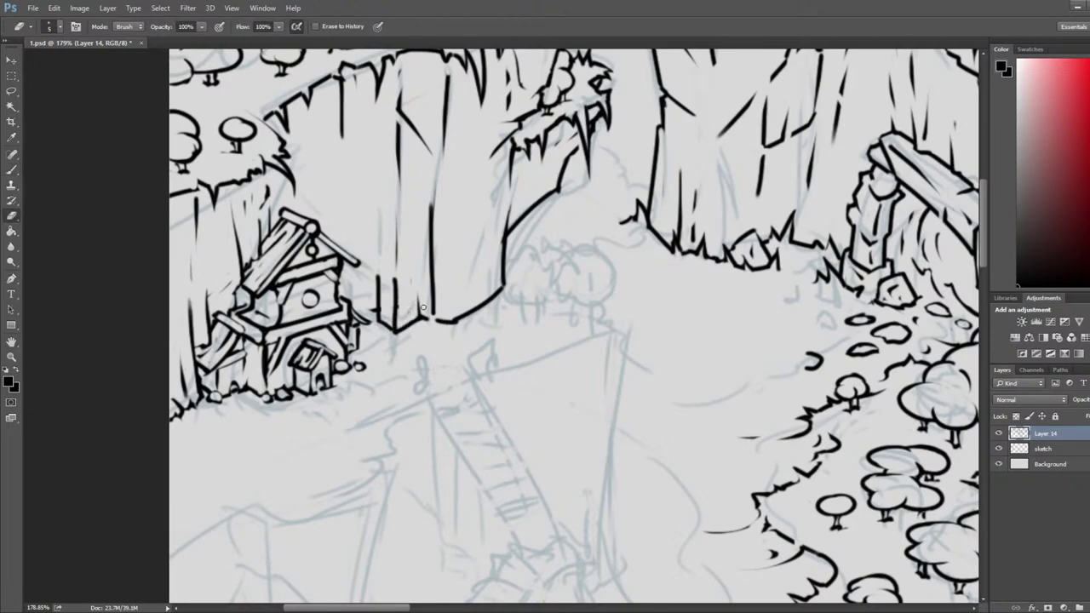
- Ink the sloping top edges of the small rock beside the hut and clear the cliff lines crossing it
key(b)
mouse_move(406, 236)
mouse_down()
mouse_move(420, 307)
mouse_move(411, 257)
mouse_move(397, 307)
mouse_move(393, 285)
mouse_move(395, 330)
mouse_move(397, 306)
mouse_move(378, 291)
mouse_move(393, 272)
mouse_up()
key(e)
key(b)
key(e)
key(b)
key(e)
key(b)
key(e)
key(b)
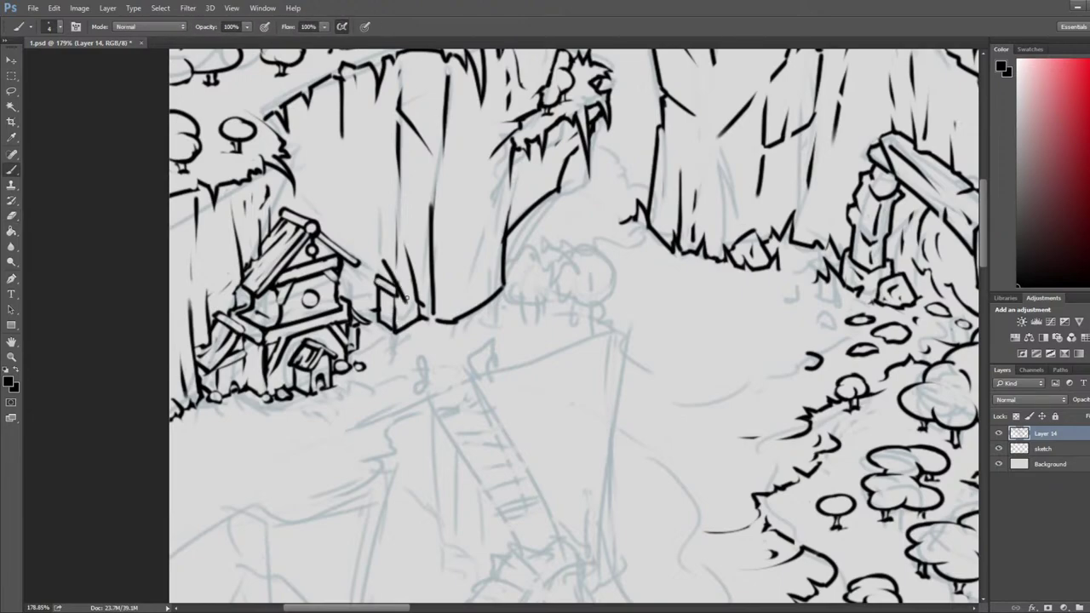
key(e)
key(b)
- Refine the small rock's upper corner with short brush strokes and a smaller eraser
drag(383, 261, 381, 277)
mouse_move(384, 262)
mouse_down()
mouse_move(388, 289)
mouse_move(383, 259)
mouse_up()
key(e)
key([)
key([)
key(b)
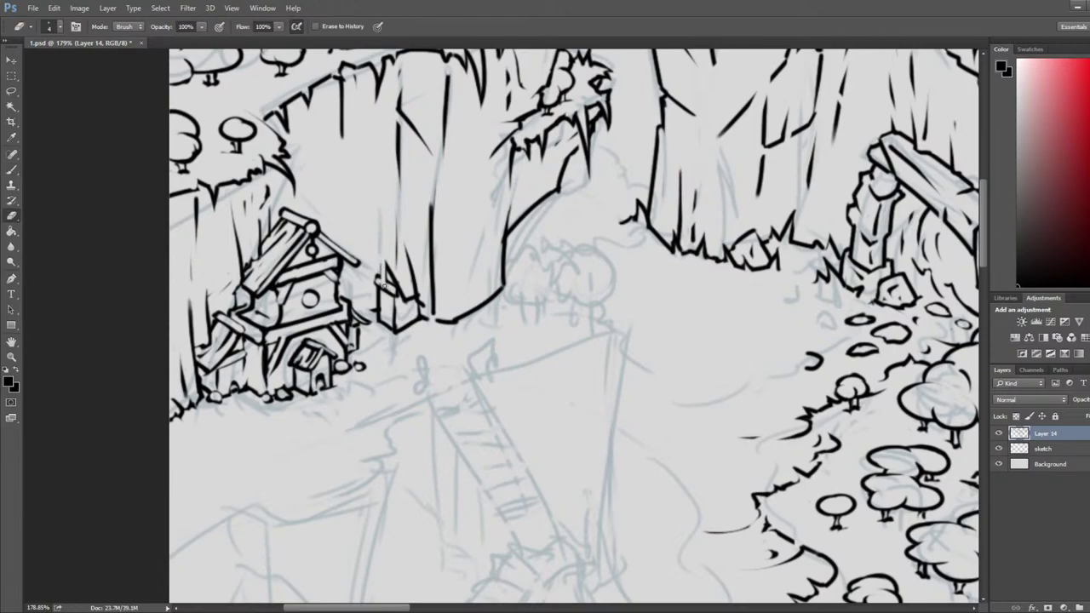
key(e)
key(b)
- Ink the rock's pointed top and its notched outer edge facing the cliff
mouse_move(376, 274)
mouse_down()
mouse_move(377, 285)
mouse_move(394, 285)
mouse_move(372, 279)
mouse_move(381, 259)
mouse_move(367, 290)
mouse_move(382, 259)
mouse_move(406, 250)
mouse_move(399, 269)
mouse_up()
key(e)
key(b)
key(e)
key(b)
key(e)
key(b)
key(e)
key(b)
drag(411, 271, 417, 275)
- Trim the cliff's vertical crack lines above and behind the small rock with the eraser
key(e)
mouse_move(414, 209)
mouse_down()
mouse_move(410, 270)
mouse_move(411, 197)
mouse_move(417, 298)
mouse_up()
key(b)
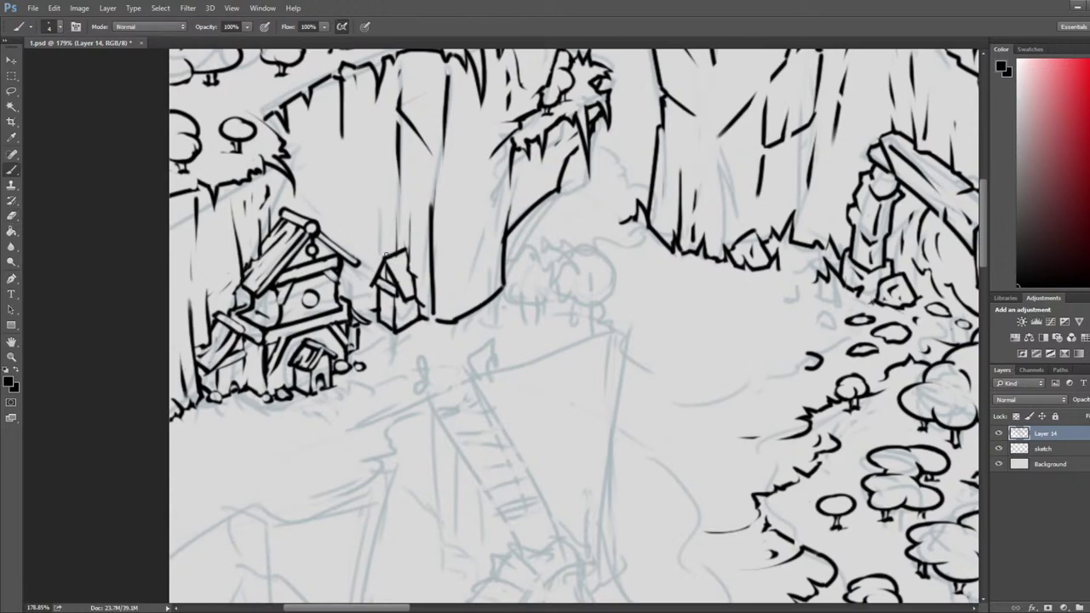
key(e)
mouse_move(396, 183)
mouse_down()
mouse_move(405, 254)
mouse_move(405, 182)
mouse_move(400, 234)
mouse_up()
key(b)
key(e)
mouse_move(406, 191)
mouse_down()
mouse_move(410, 271)
mouse_move(410, 191)
mouse_move(398, 273)
mouse_up()
key(b)
key(e)
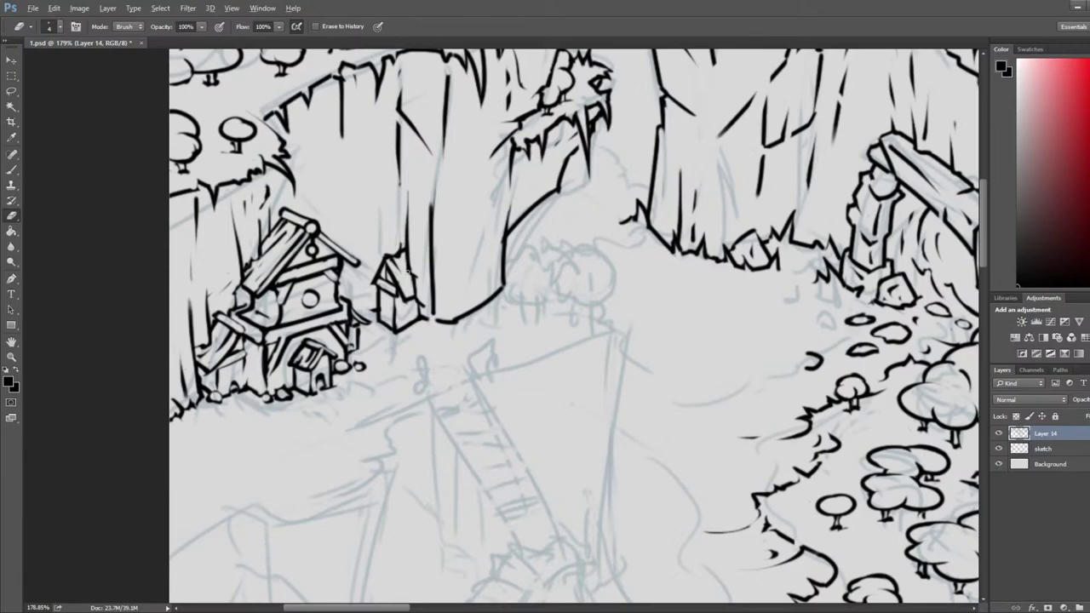
scroll(406, 270, down, 6)
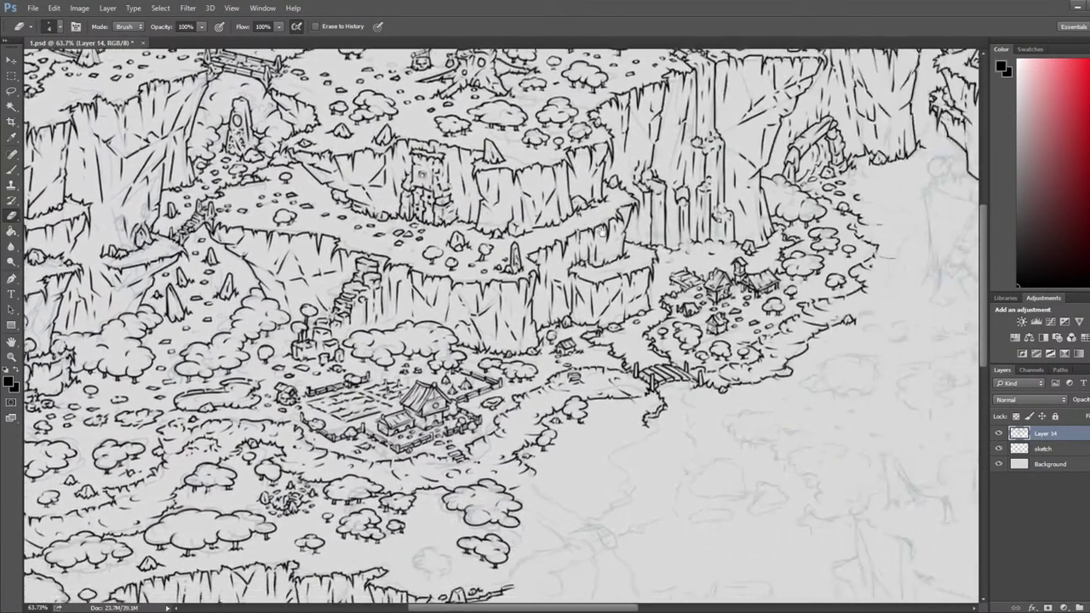
- Clean up the outline beside the small hut next to the big wooden house and ink a small rock at its base
scroll(602, 231, up, 5)
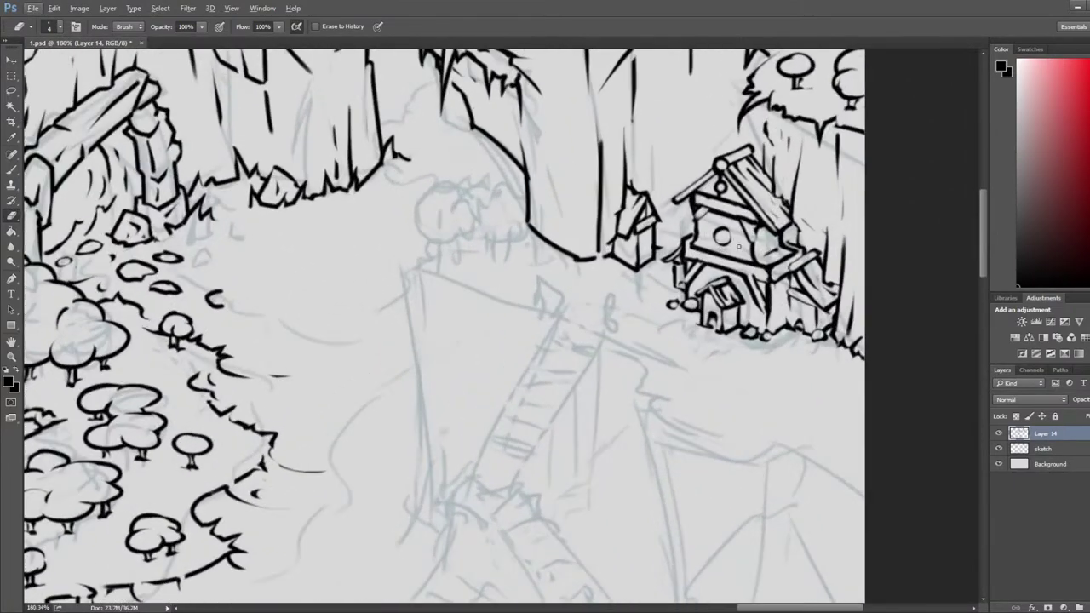
drag(710, 230, 654, 260)
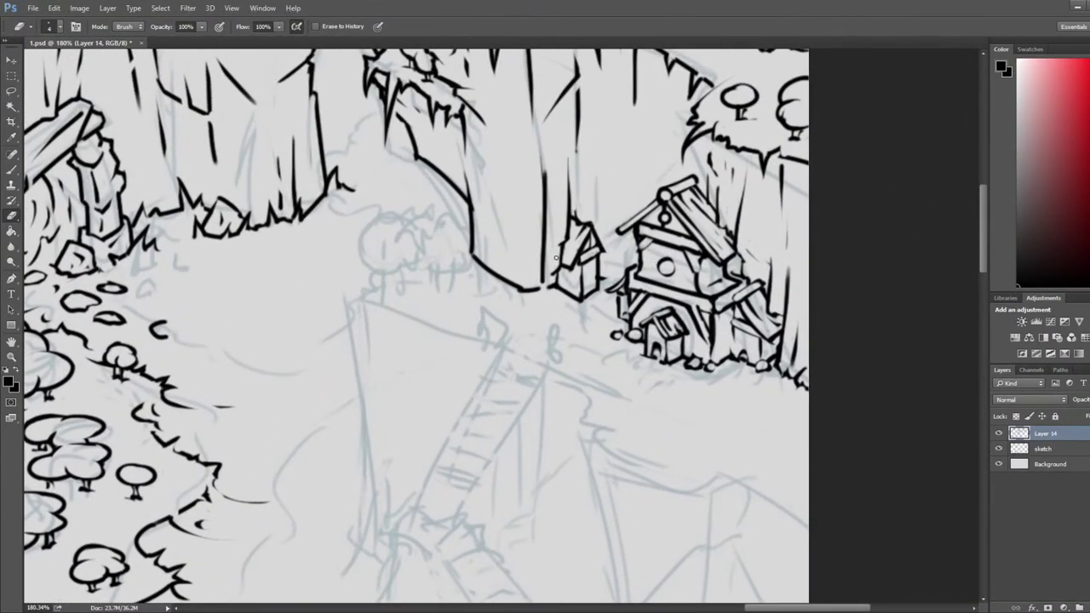
drag(556, 257, 550, 274)
key(b)
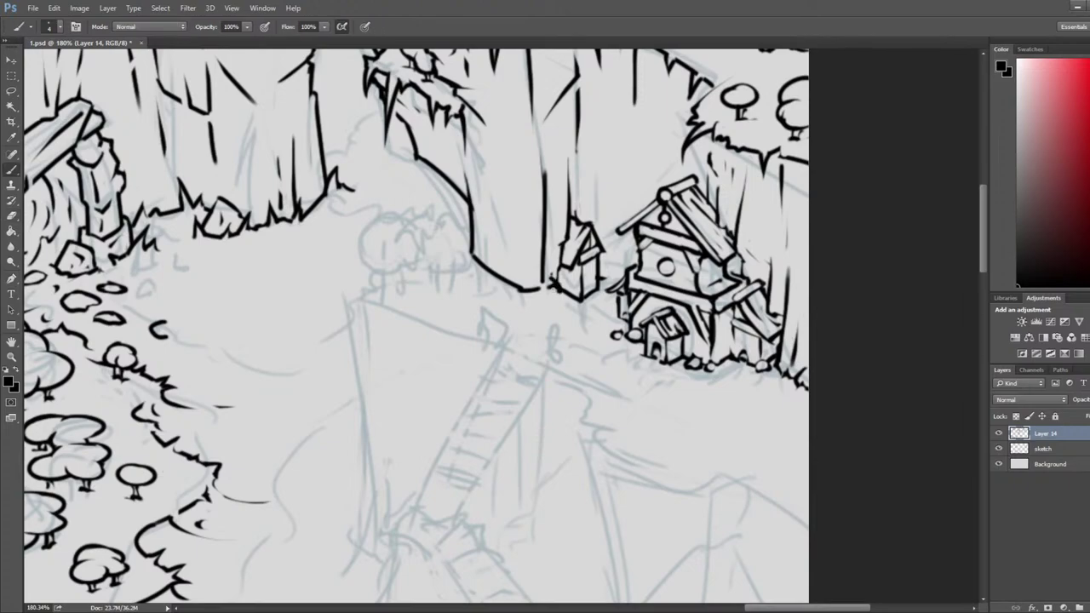
key(e)
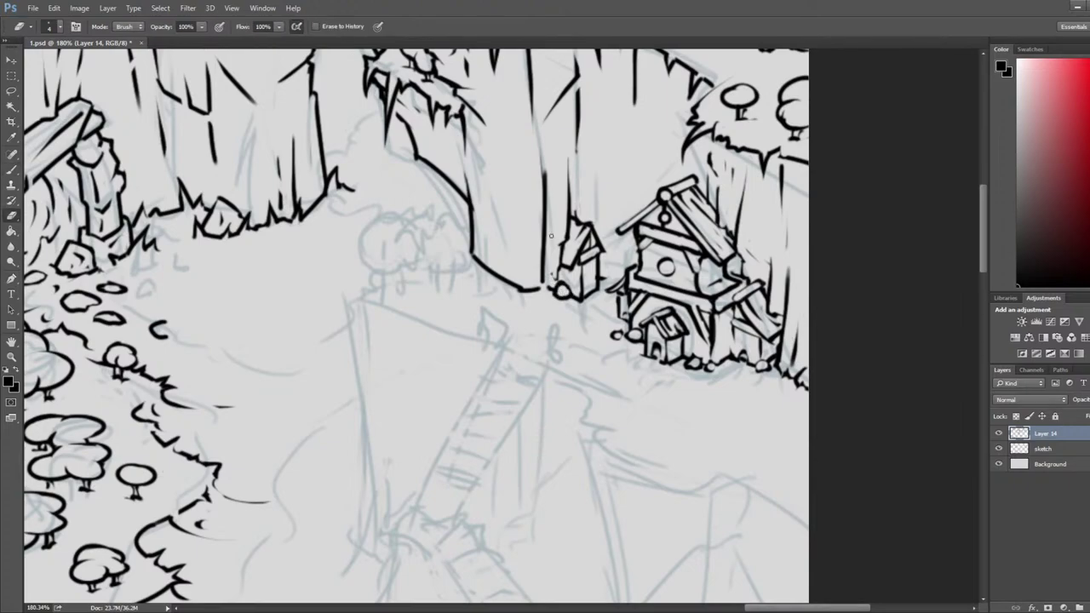
key(b)
- Erase the foot of the cliff edge beside the small hut and ink a second rock there, trimming its lines
mouse_move(544, 278)
mouse_down()
mouse_move(530, 297)
mouse_move(538, 290)
mouse_up()
key(e)
key(b)
key(e)
drag(543, 277, 533, 293)
key(b)
key(e)
key(b)
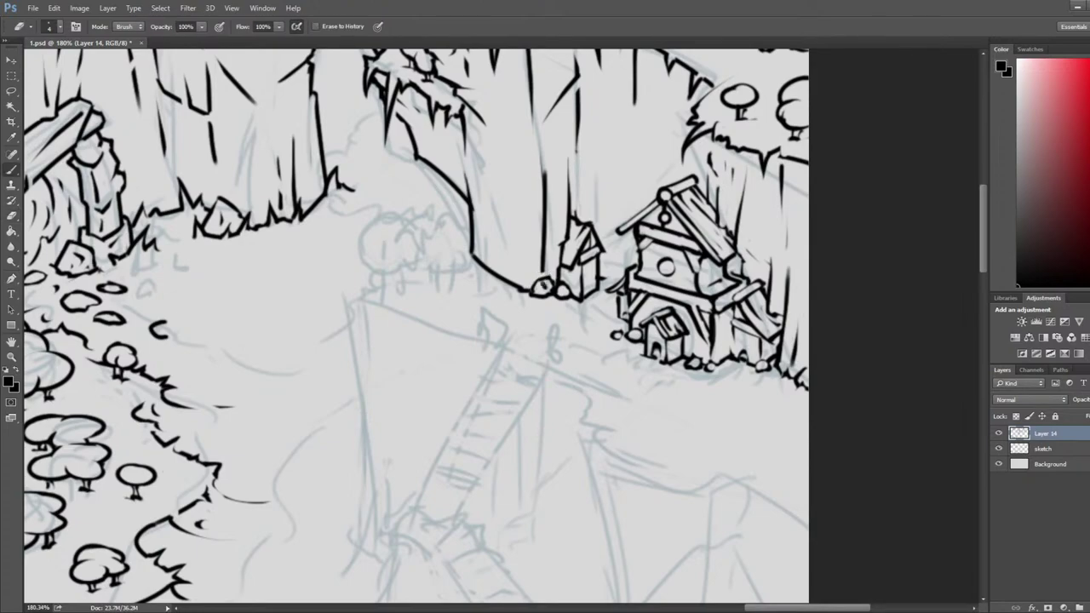
key(e)
drag(540, 288, 542, 289)
key(b)
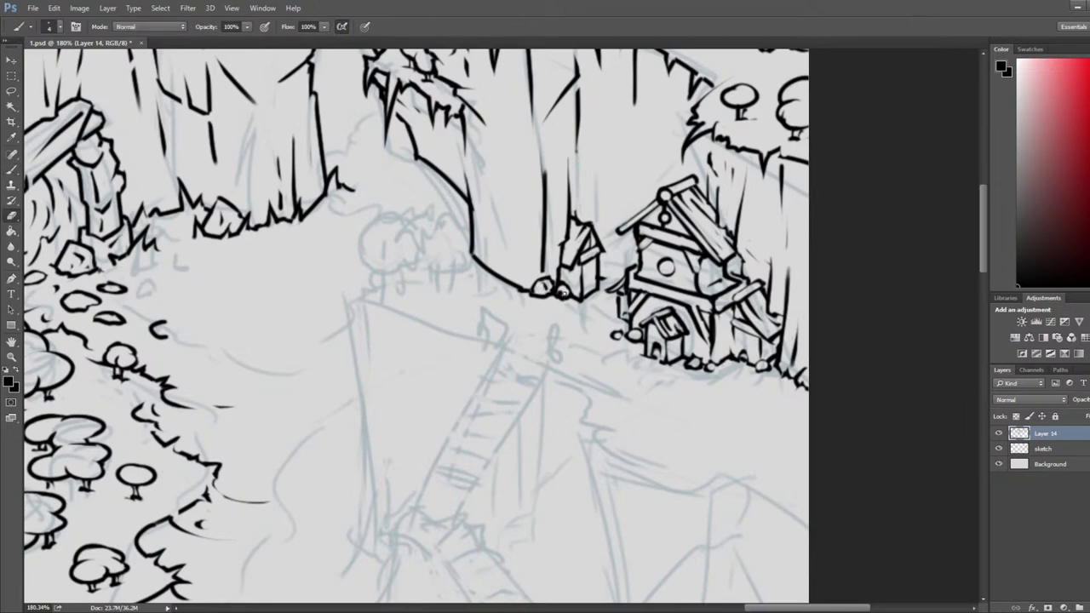
- Replace the straight bottom edge of the small hut with small stones and grass, refining the lines with the eraser
key(e)
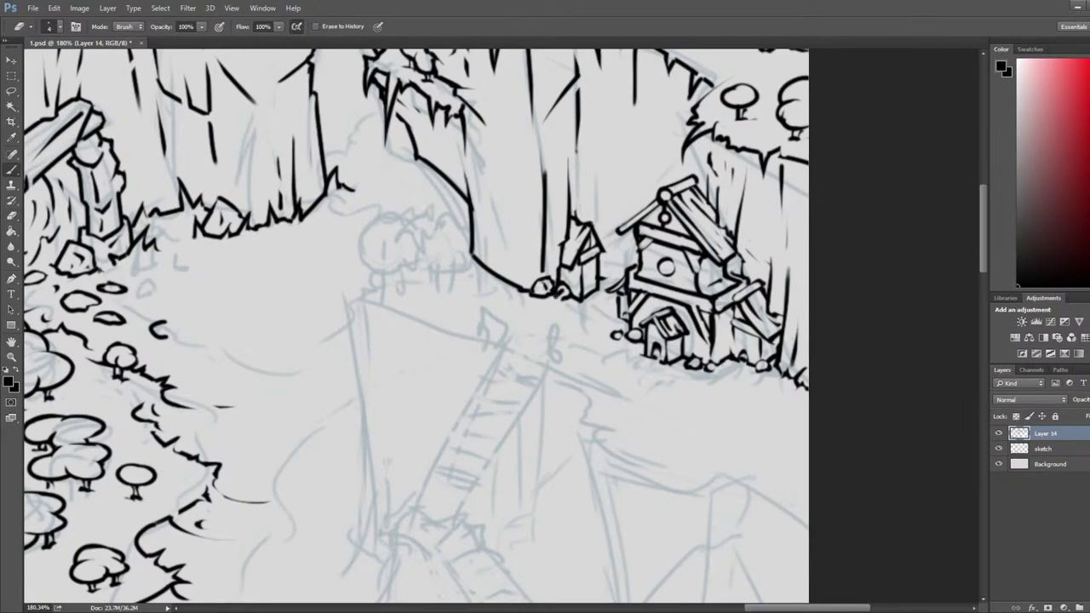
key(b)
key(e)
drag(574, 293, 567, 297)
key(b)
key(e)
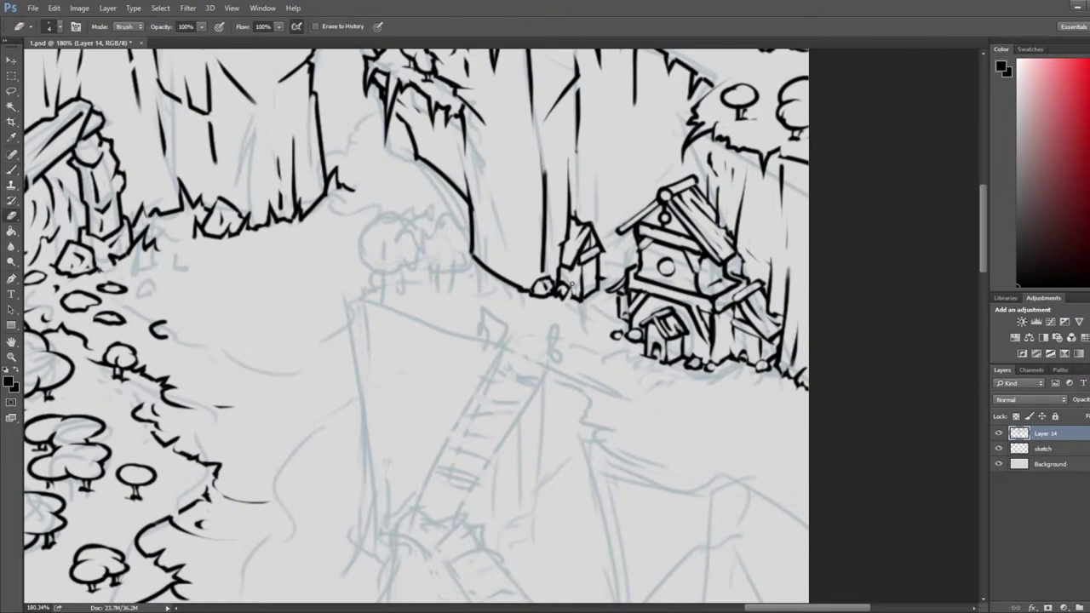
key(b)
key(e)
key(b)
key(e)
key(b)
key(e)
key(b)
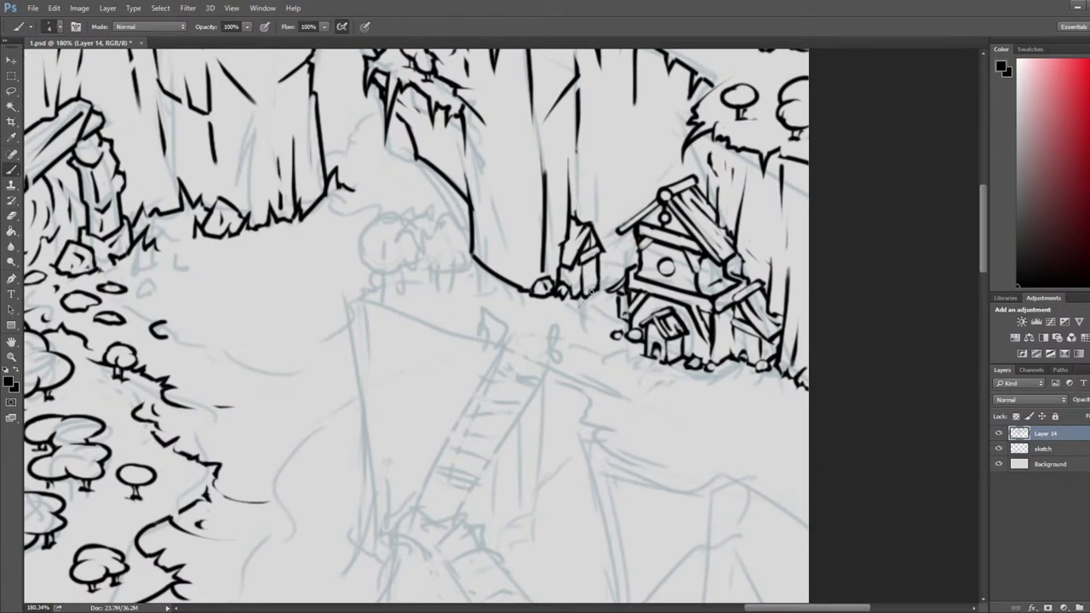
- Ink small stones at the small hut's corner nearest the big house and thin the adjoining wall line
key(e)
key(b)
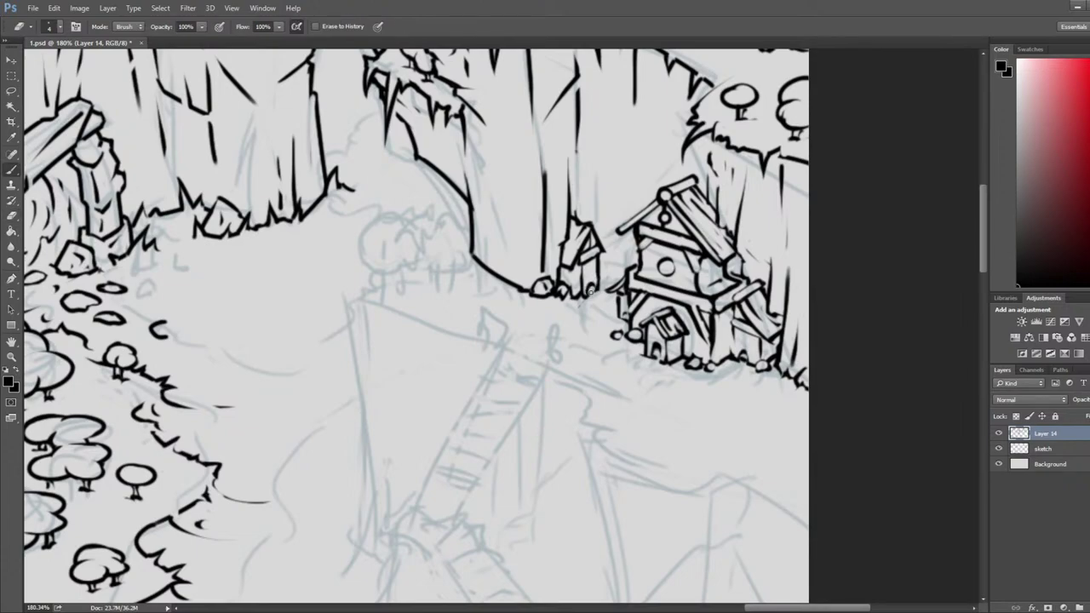
key(e)
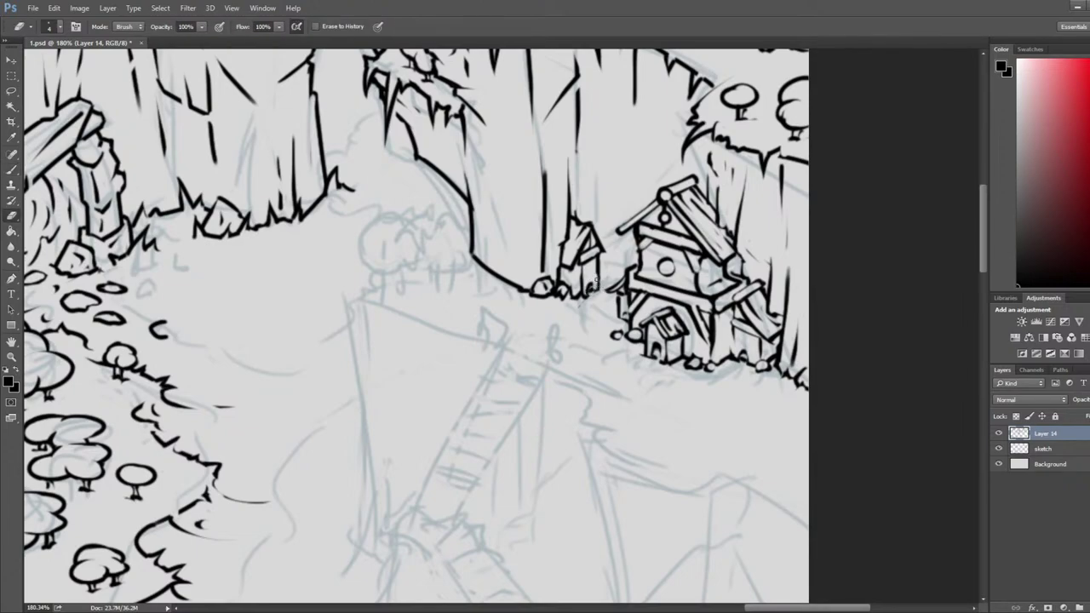
key(b)
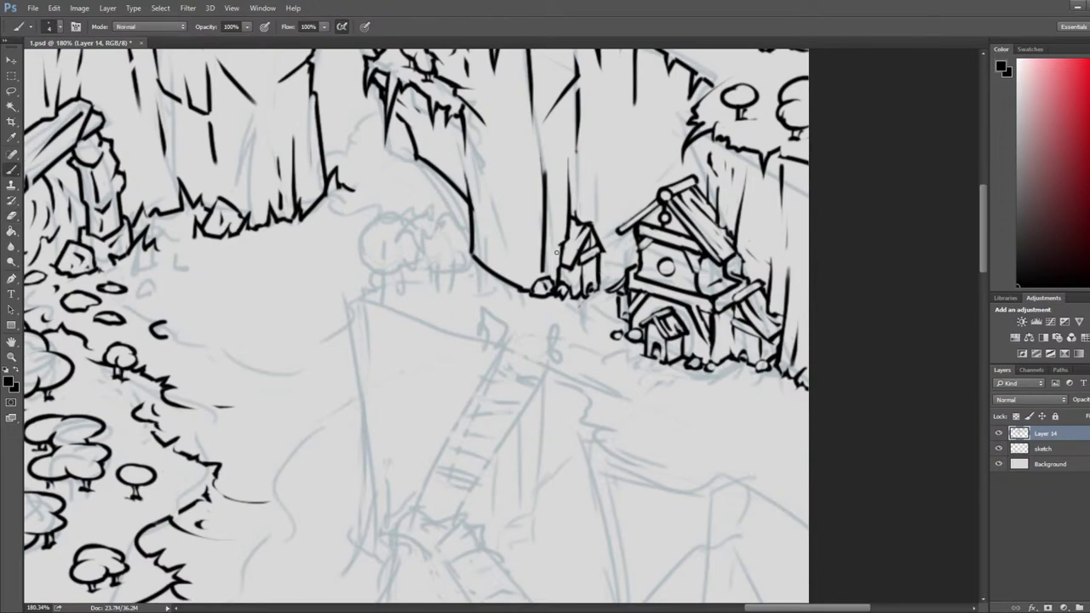
key(e)
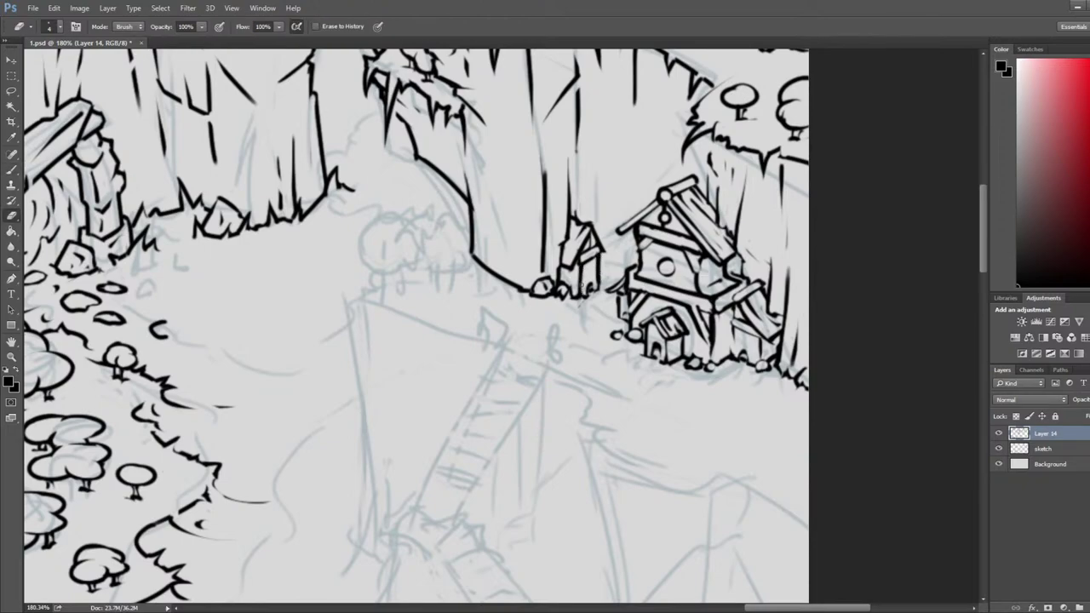
drag(600, 264, 603, 286)
key(b)
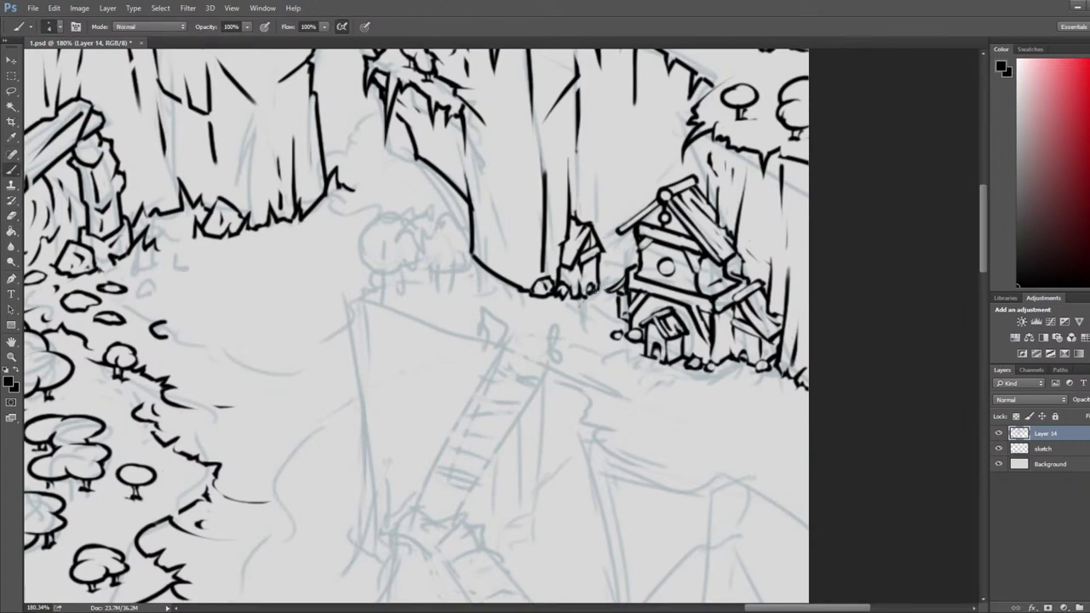
key(e)
key(b)
key(e)
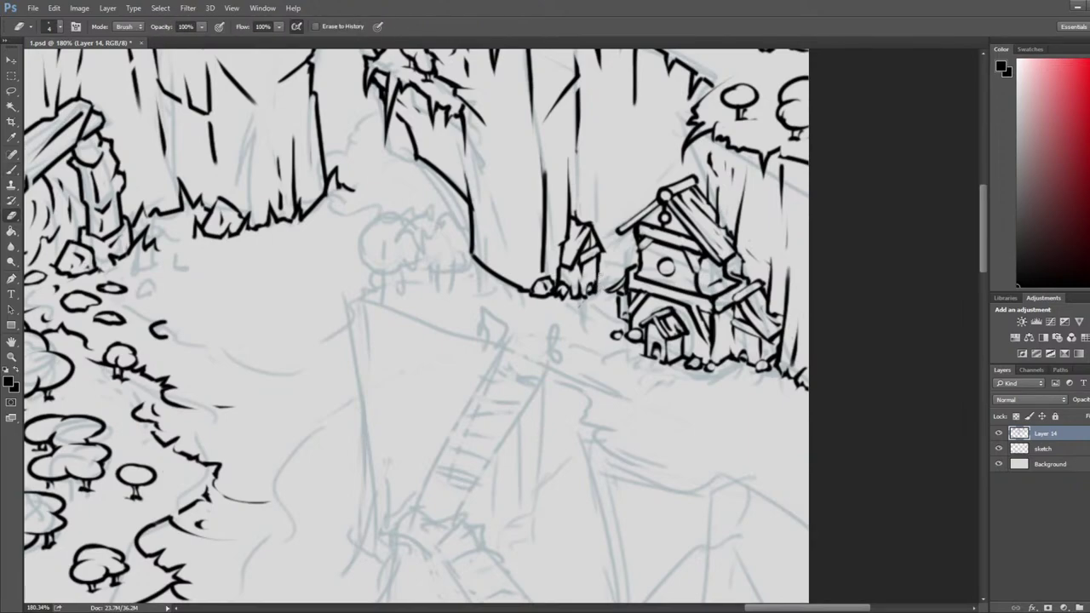
drag(601, 263, 593, 290)
key(b)
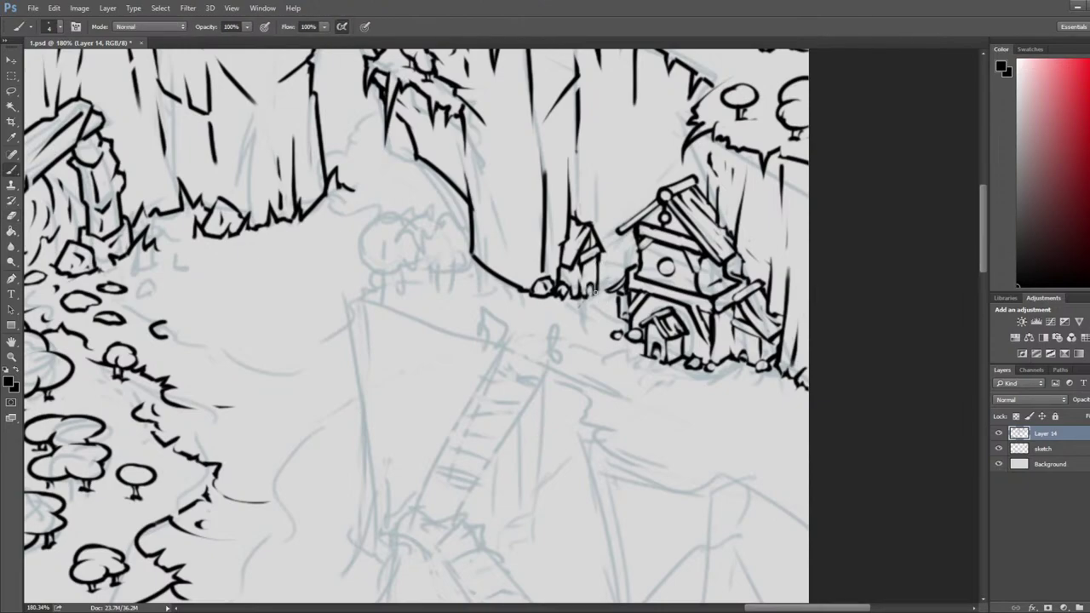
key(e)
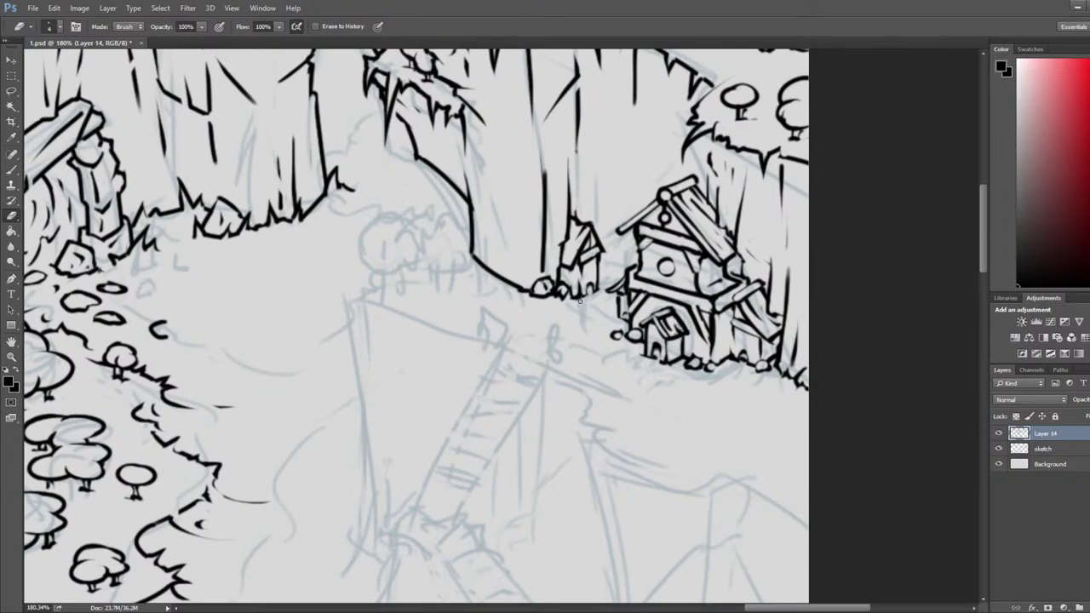
- Check the whole map mirrored horizontally, flip it back to its original orientation and save the file
scroll(525, 277, down, 2)
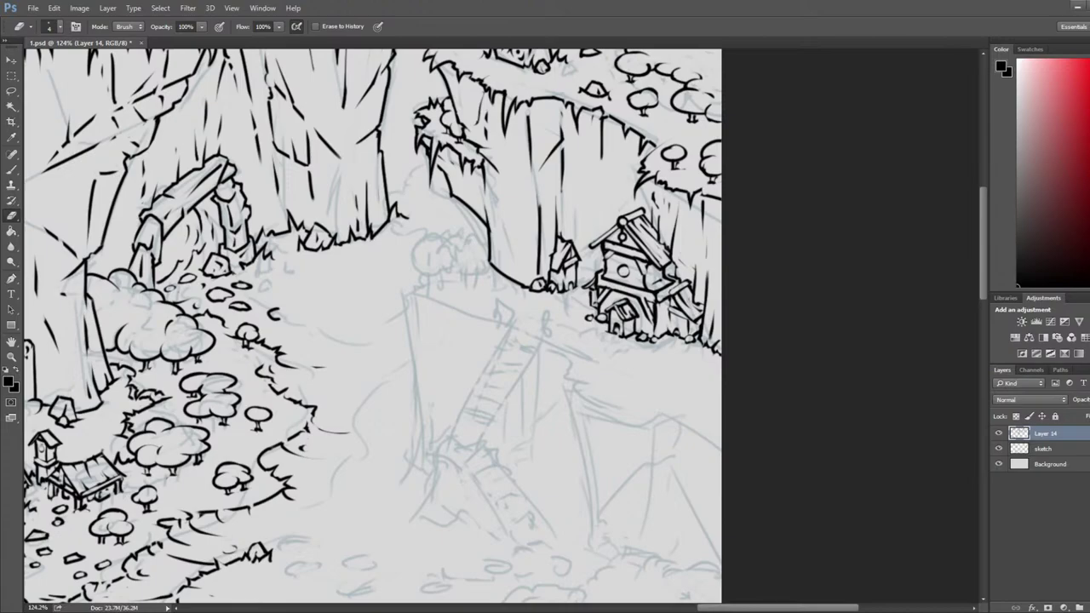
scroll(342, 329, down, 11)
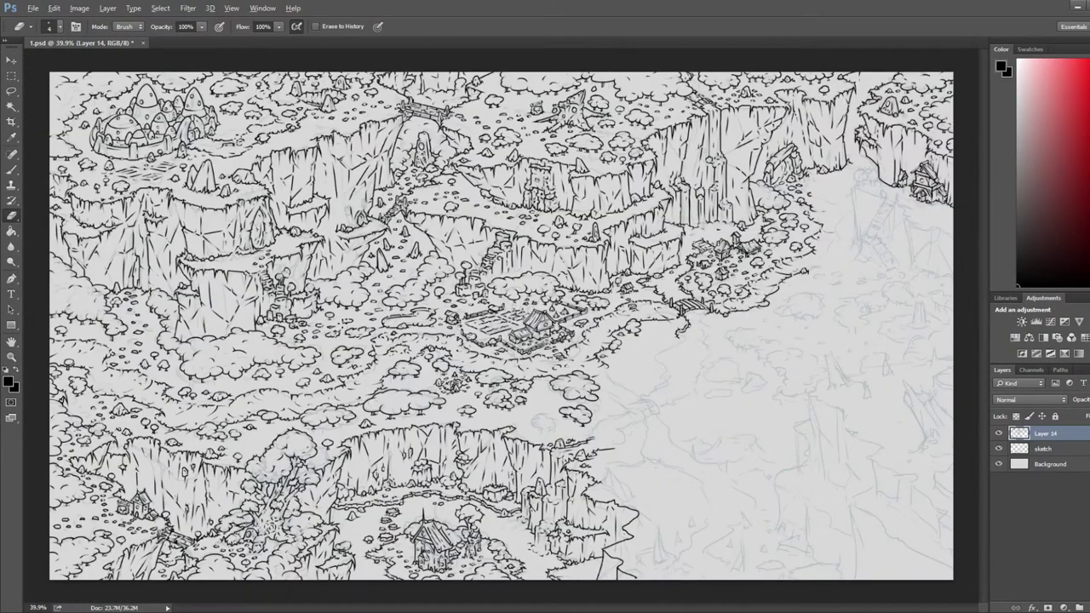
key(ctrl+shift+h)
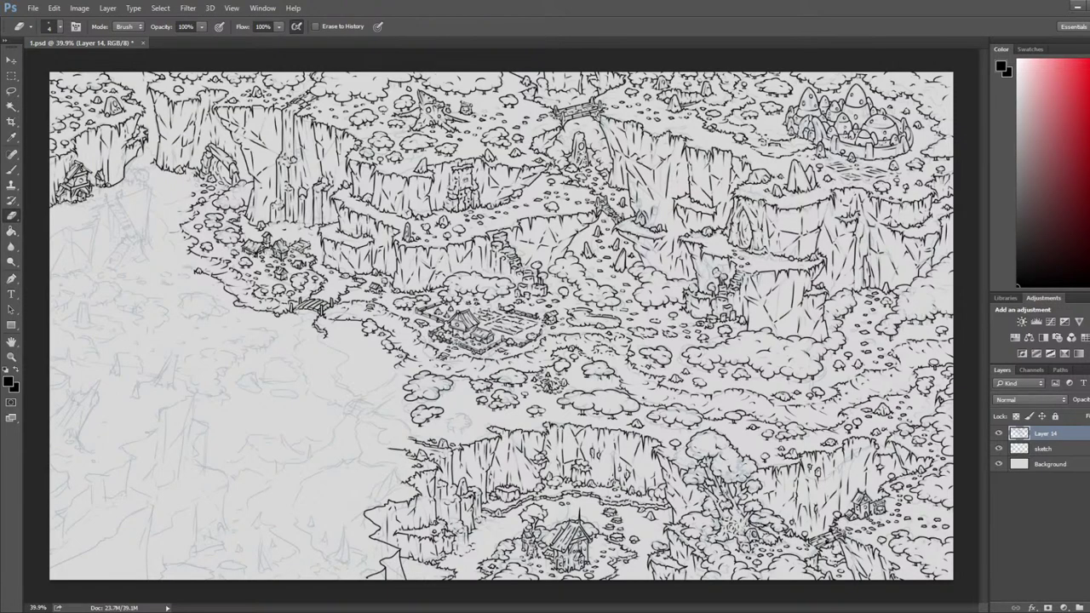
key(ctrl+shift+h)
key(ctrl+s)
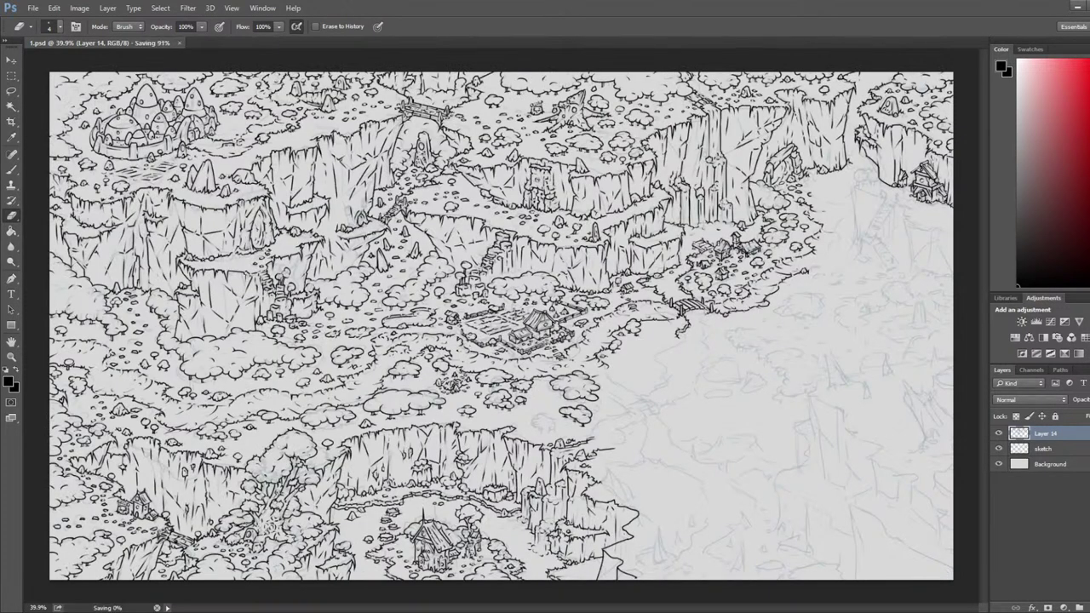
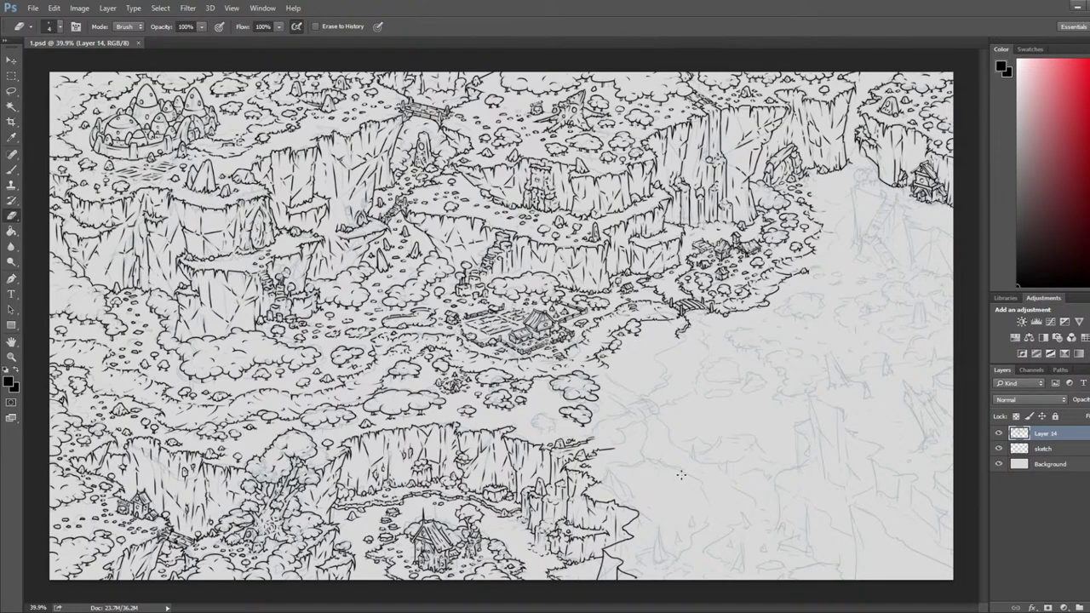
- Enlarge the eraser to size 7 and clean up crack lines on the cliff faces between the waterfall and the gap
drag(817, 129, 890, 133)
drag(716, 131, 677, 235)
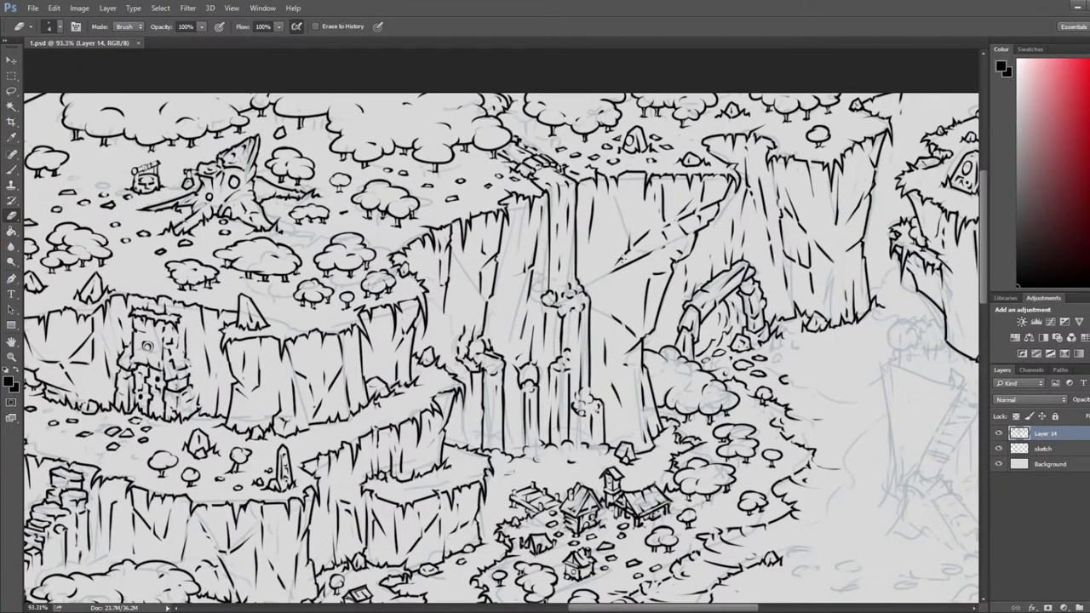
key(bracketright)
key(bracketright)
drag(630, 256, 599, 283)
drag(825, 221, 622, 294)
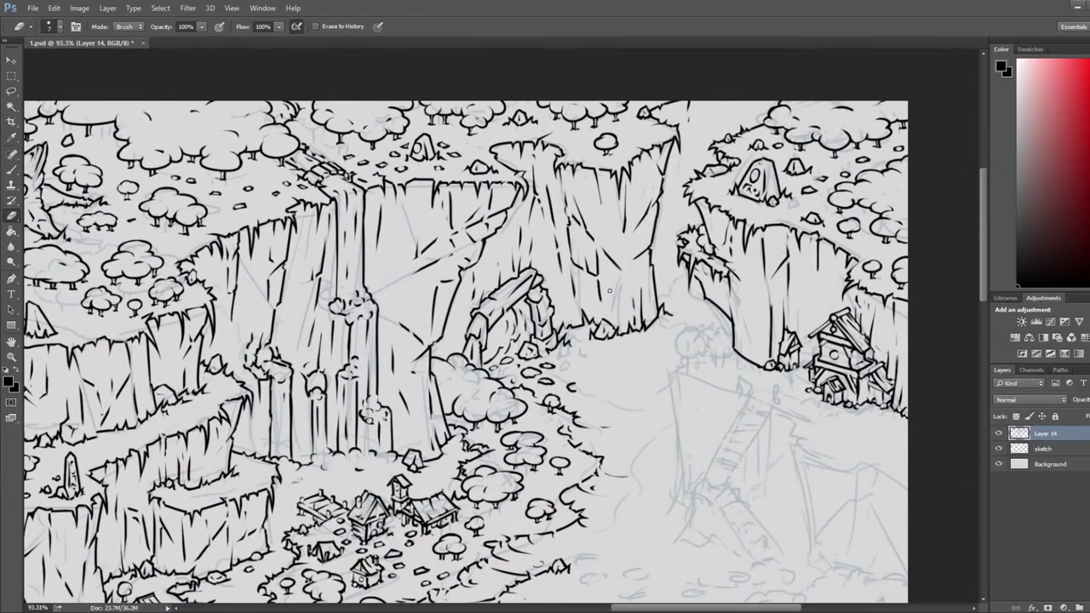
key(b)
key(e)
drag(696, 223, 665, 316)
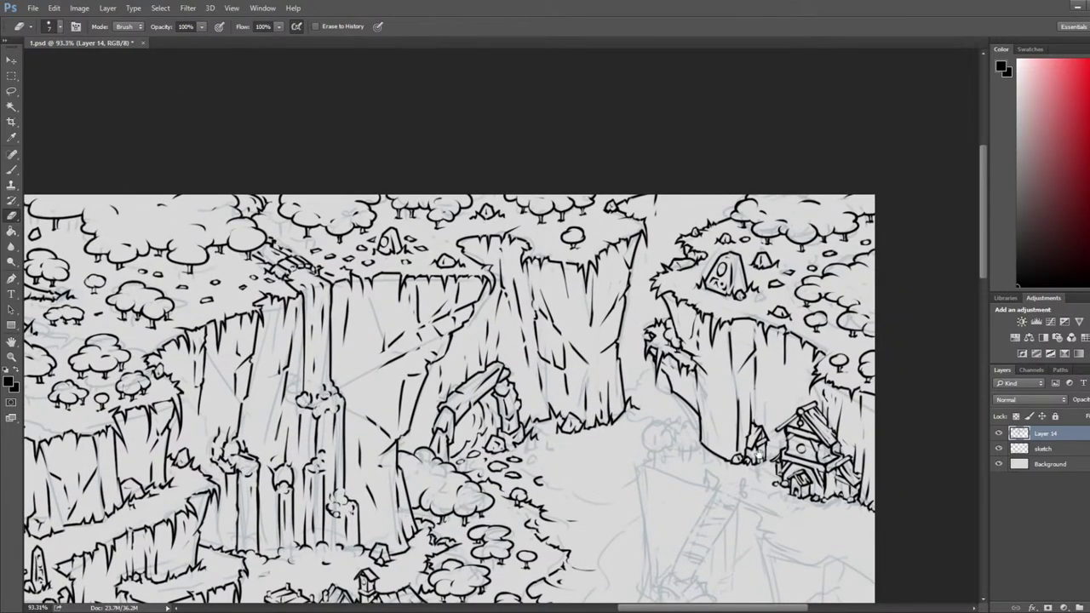
- Ink jagged grass along the foot of the overhanging cliff near the wooden house, erasing excess strokes
mouse_move(755, 475)
mouse_down()
mouse_move(765, 357)
mouse_move(738, 344)
mouse_move(734, 329)
mouse_move(707, 341)
mouse_up()
key(b)
key(e)
key(b)
key(e)
key(b)
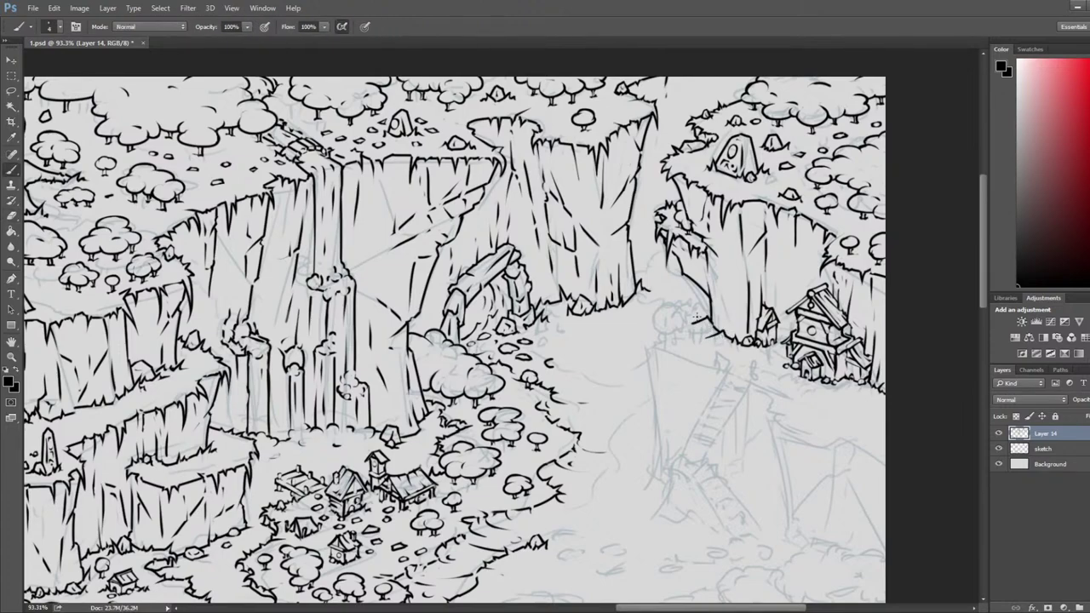
key(e)
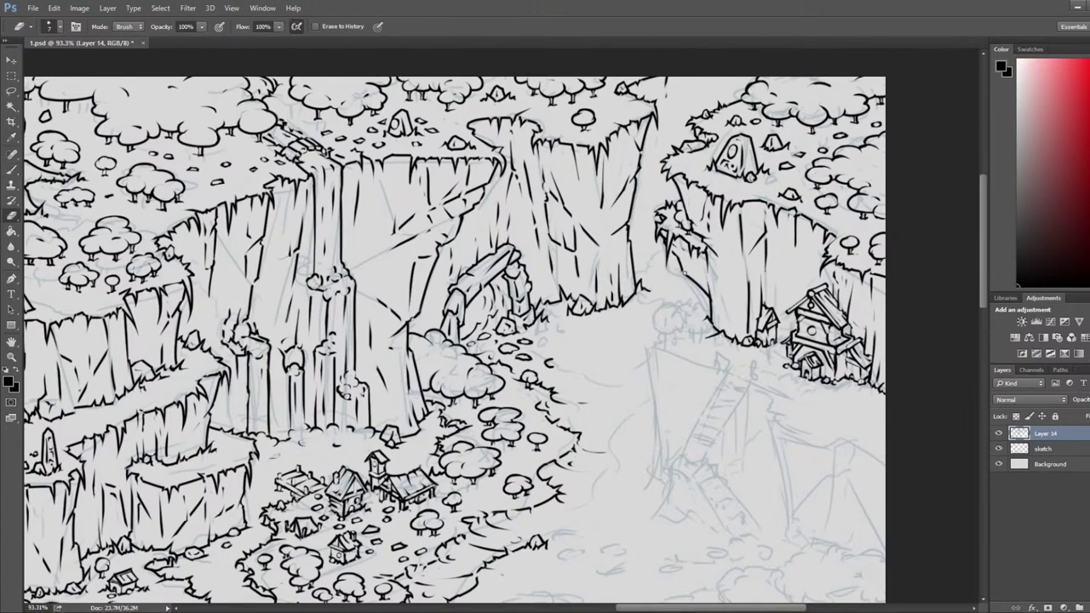
key(b)
key(e)
key(b)
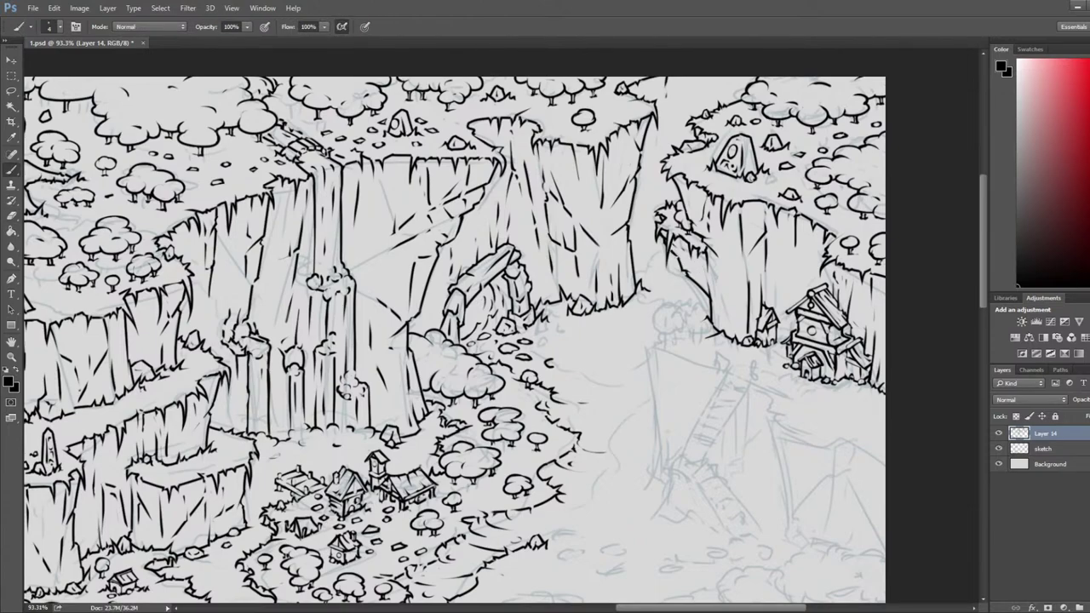
- Ink crack lines on the face of the cliff beside the wooden house and taper them with the eraser
key(e)
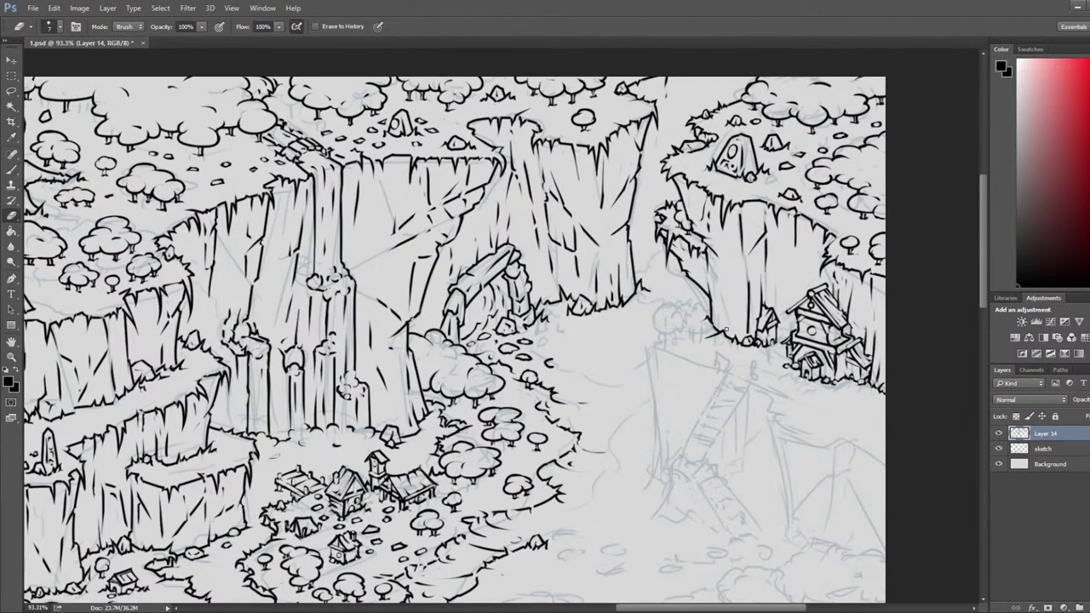
key(b)
mouse_move(730, 337)
mouse_down()
mouse_move(733, 299)
mouse_move(725, 315)
mouse_move(719, 270)
mouse_move(744, 314)
mouse_up()
key(e)
key(b)
key(e)
key(b)
key(e)
drag(724, 274, 721, 263)
drag(746, 305, 746, 270)
mouse_move(751, 309)
mouse_down()
mouse_move(749, 267)
mouse_move(744, 302)
mouse_move(725, 287)
mouse_up()
key(b)
key(e)
key(b)
key(e)
- Flip the map horizontally for continued inking around the wooden house and save the file
scroll(722, 266, down, 2)
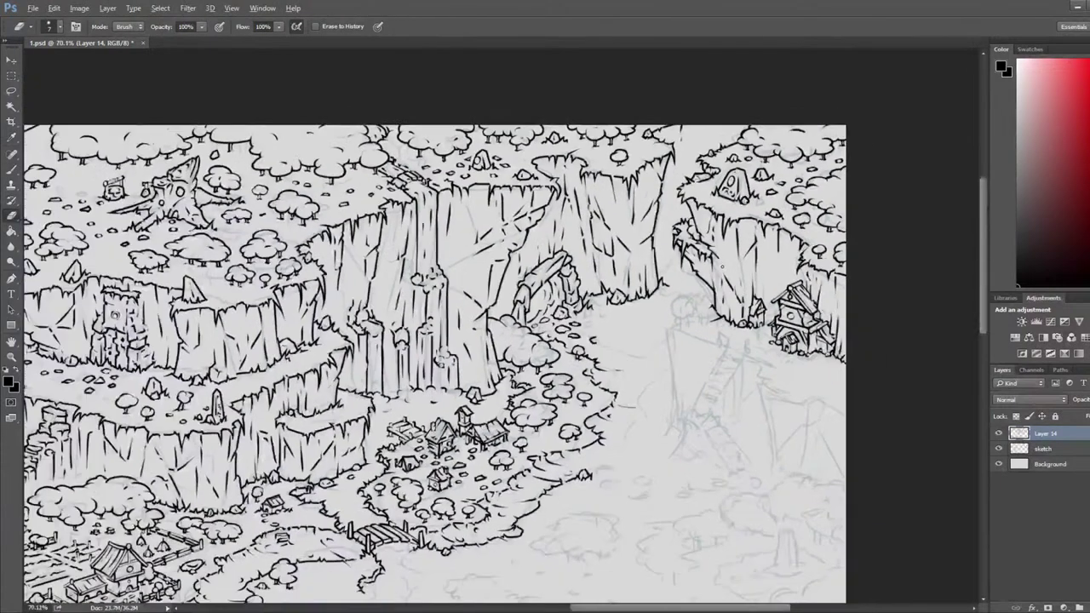
click(104, 612)
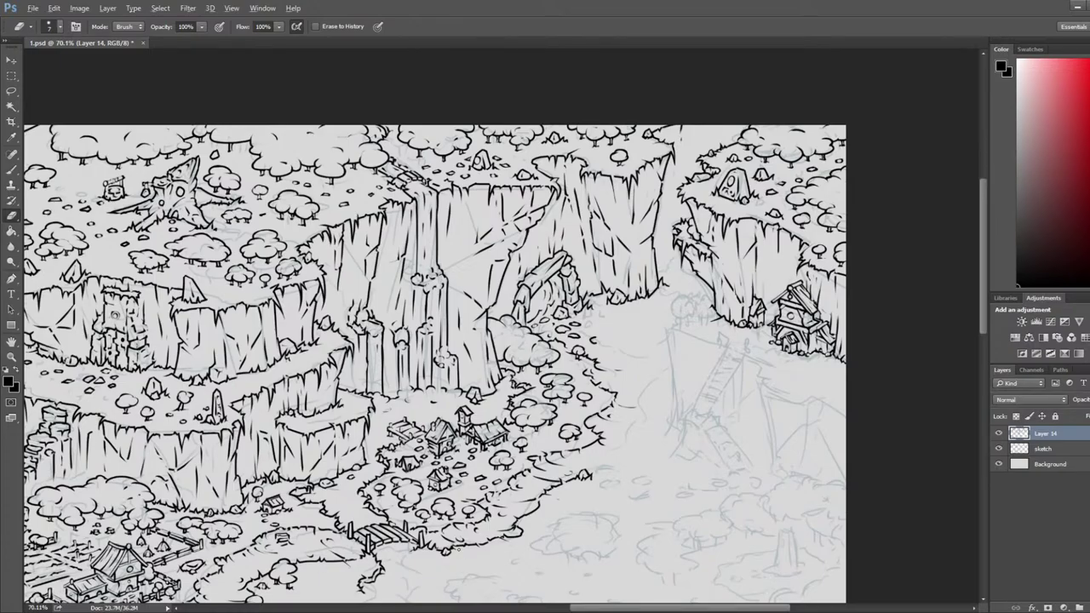
scroll(456, 545, down, 5)
key(ctrl+shift+h)
scroll(231, 245, up, 7)
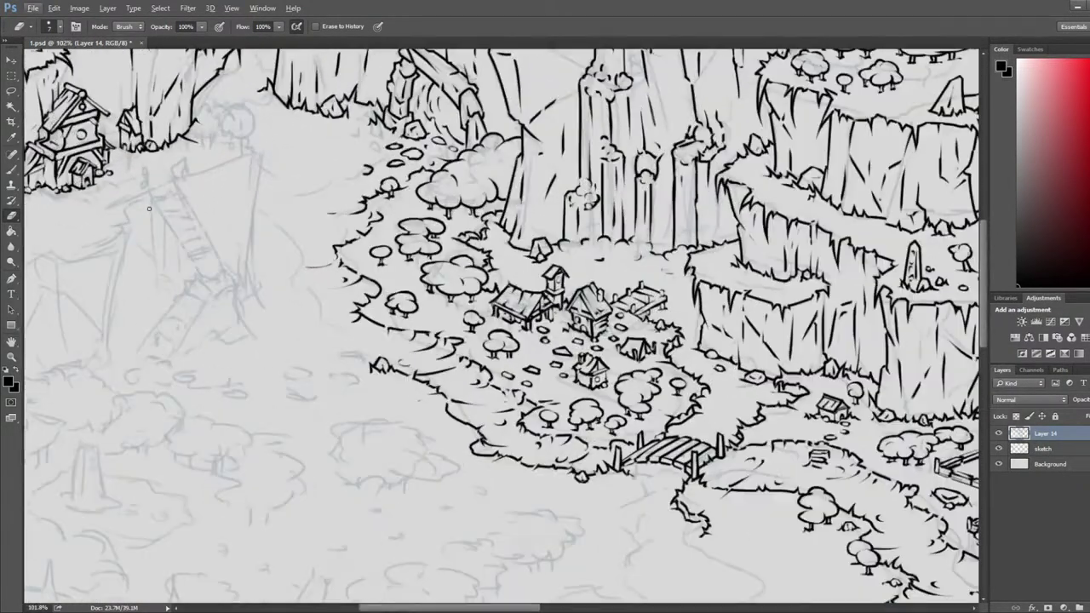
scroll(446, 300, up, 3)
key(ctrl+s)
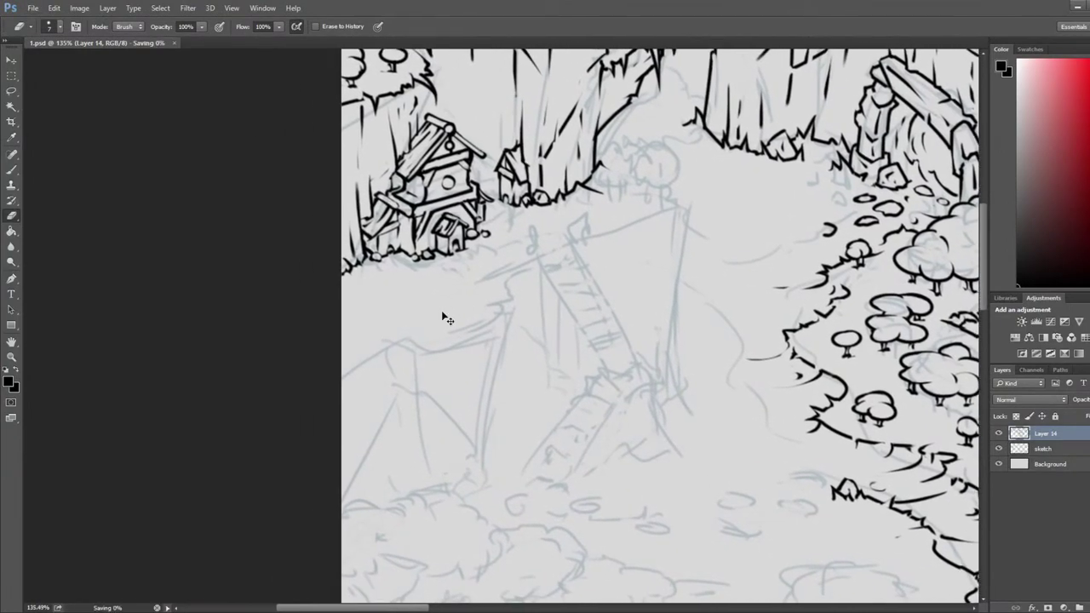
- Ink flat path stones on the ground between the small hut and the wooden house, using a smaller eraser for trimming
drag(442, 315, 559, 341)
key(b)
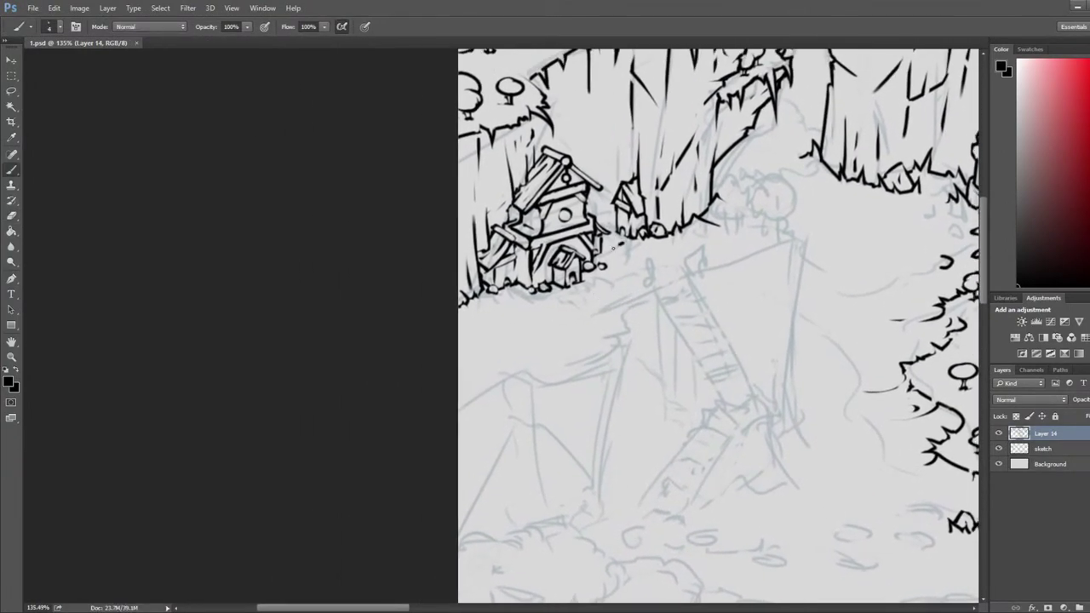
mouse_move(613, 248)
mouse_down()
mouse_move(631, 245)
mouse_move(629, 259)
mouse_up()
key(e)
key([)
key(b)
key(e)
key(b)
- Continue the stone path in front of the wooden house's door with several more flat stones, cleaning their outlines
drag(577, 293, 597, 292)
mouse_move(577, 293)
mouse_down()
mouse_move(609, 288)
mouse_move(579, 298)
mouse_move(596, 283)
mouse_move(575, 288)
mouse_move(602, 280)
mouse_move(606, 291)
mouse_move(593, 285)
mouse_move(610, 277)
mouse_move(572, 300)
mouse_up()
key(e)
key(b)
key(e)
key(e)
key(b)
key(e)
key(b)
key(b)
key(e)
key(b)
key(e)
key(b)
key(e)
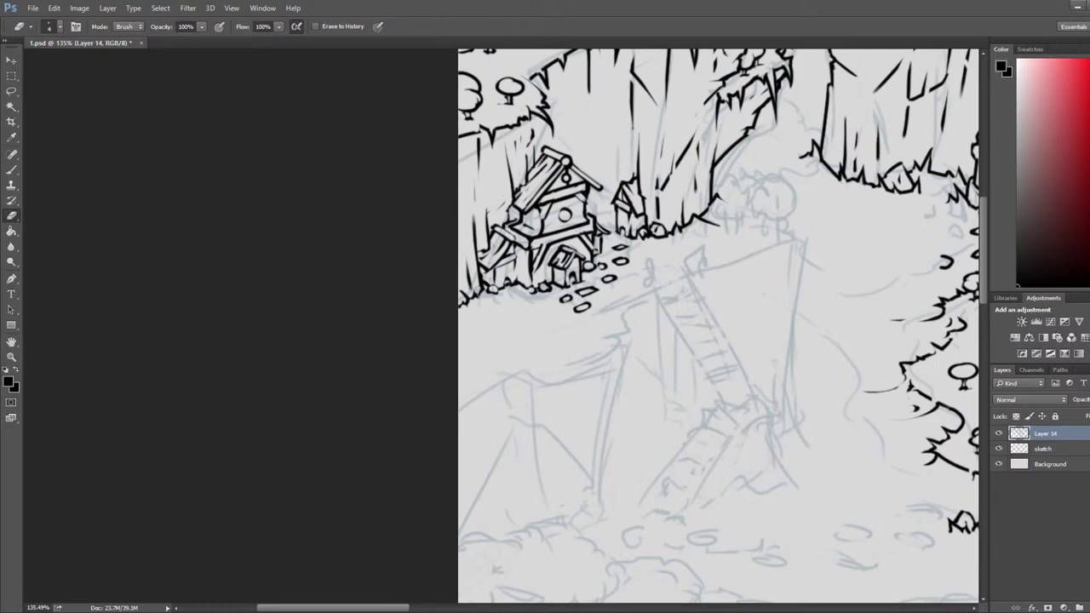
- Flip the map back horizontally and ink a small round tree and a rock on the cliff ledge beside the village
scroll(555, 310, down, 5)
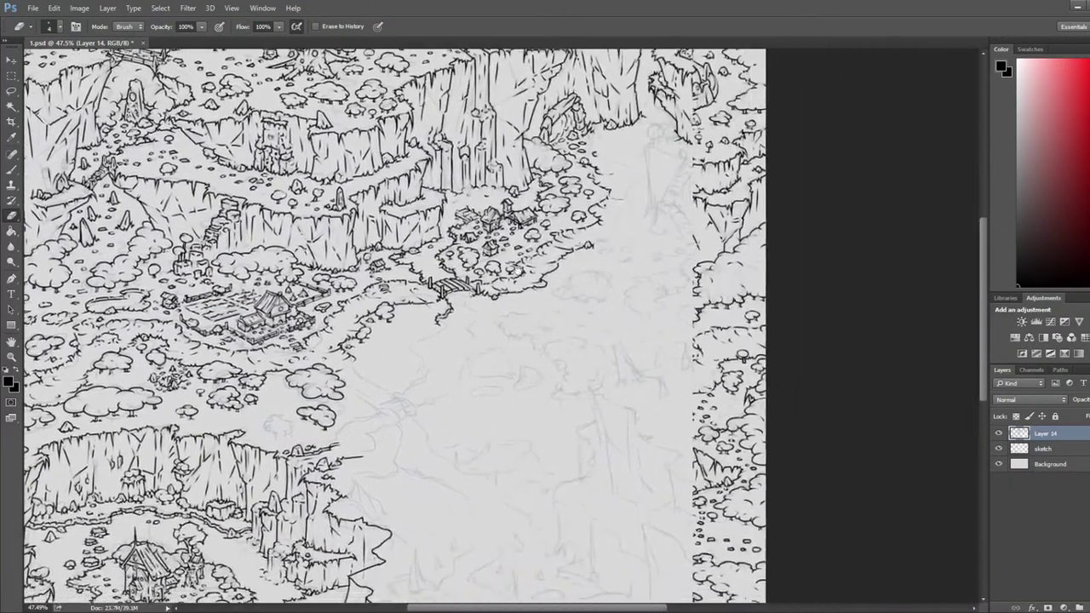
drag(518, 268, 611, 421)
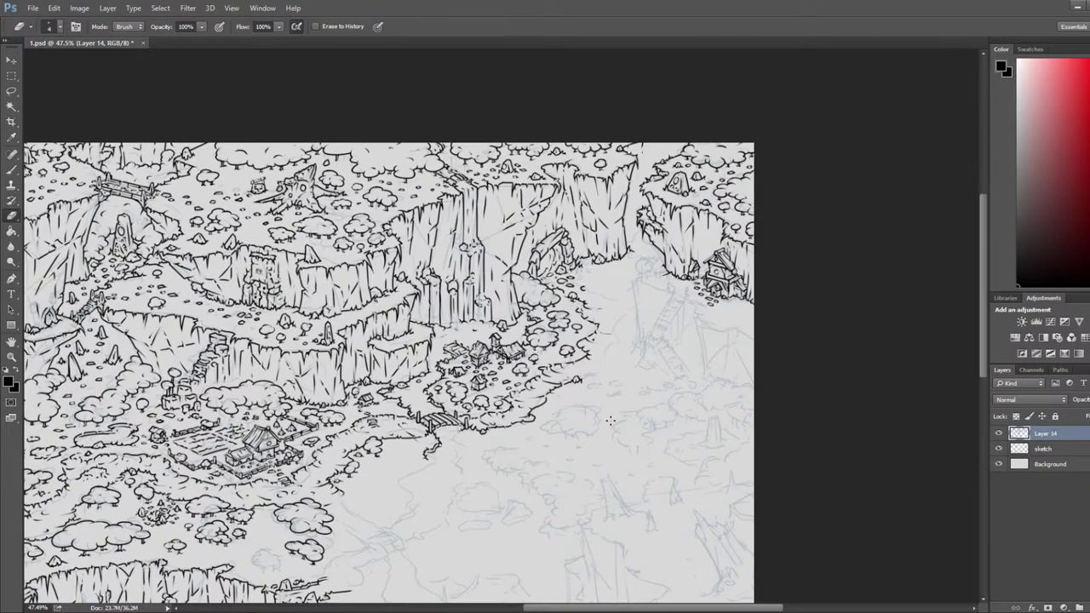
scroll(624, 379, up, 14)
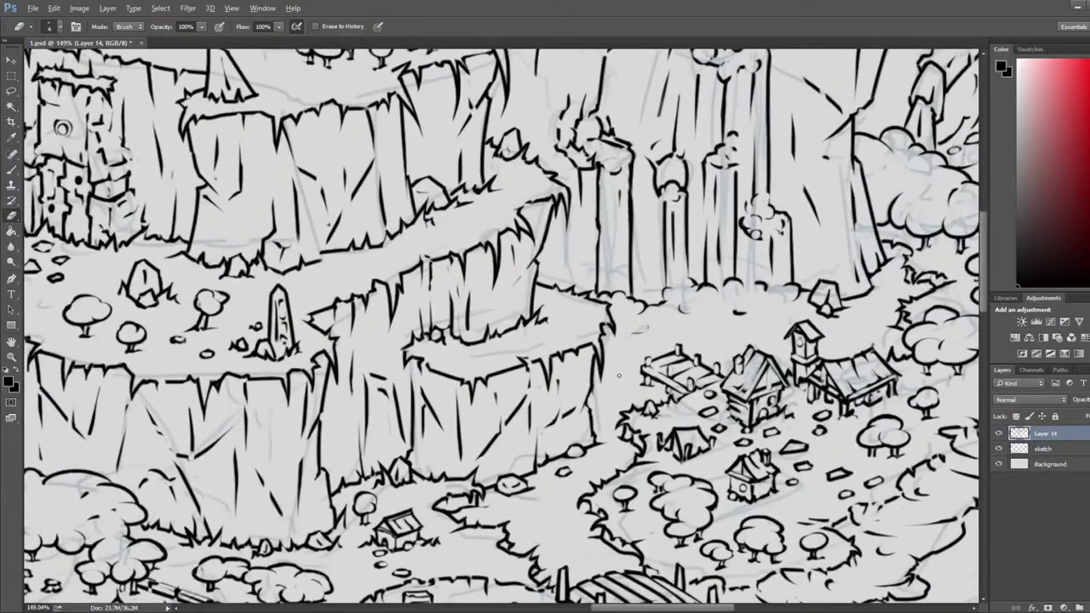
key(b)
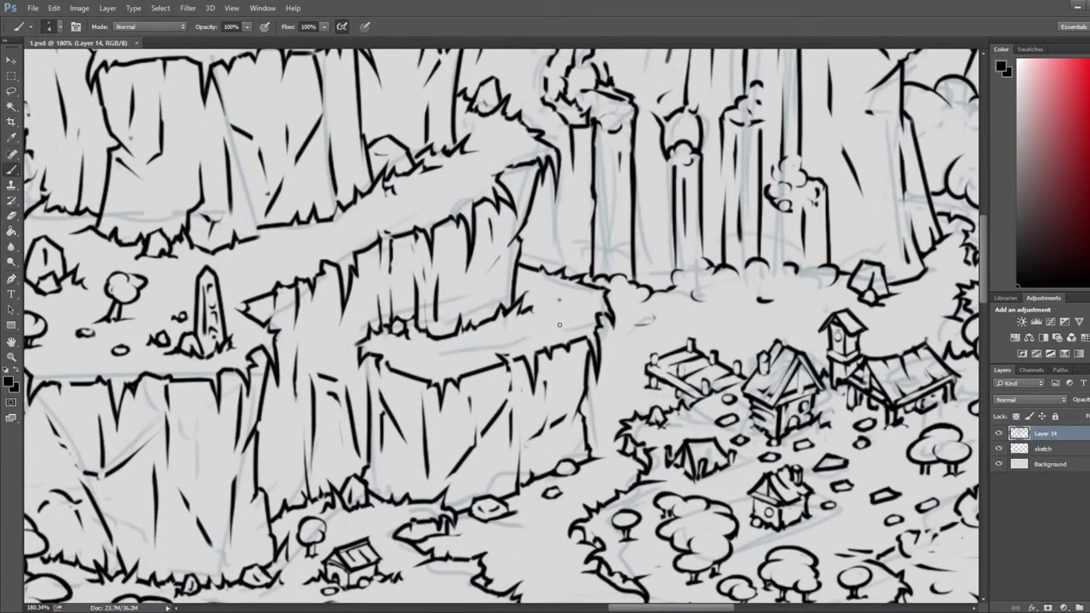
drag(559, 300, 560, 328)
mouse_move(565, 297)
mouse_down()
mouse_move(565, 325)
mouse_move(573, 309)
mouse_move(552, 303)
mouse_move(563, 305)
mouse_move(559, 329)
mouse_move(572, 324)
mouse_move(526, 339)
mouse_move(539, 325)
mouse_move(546, 336)
mouse_move(534, 321)
mouse_move(543, 327)
mouse_up()
key(e)
key(b)
key(e)
key(b)
key(b)
key(e)
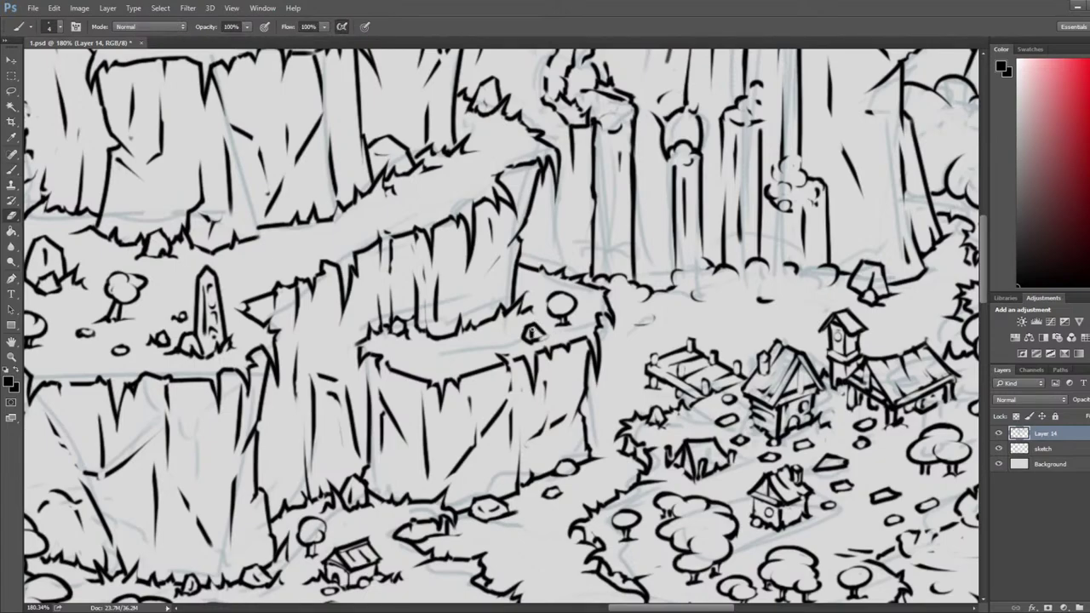
- Ink short grass tufts around the rock on the cliff ledge and trim them with the eraser
key(b)
key(e)
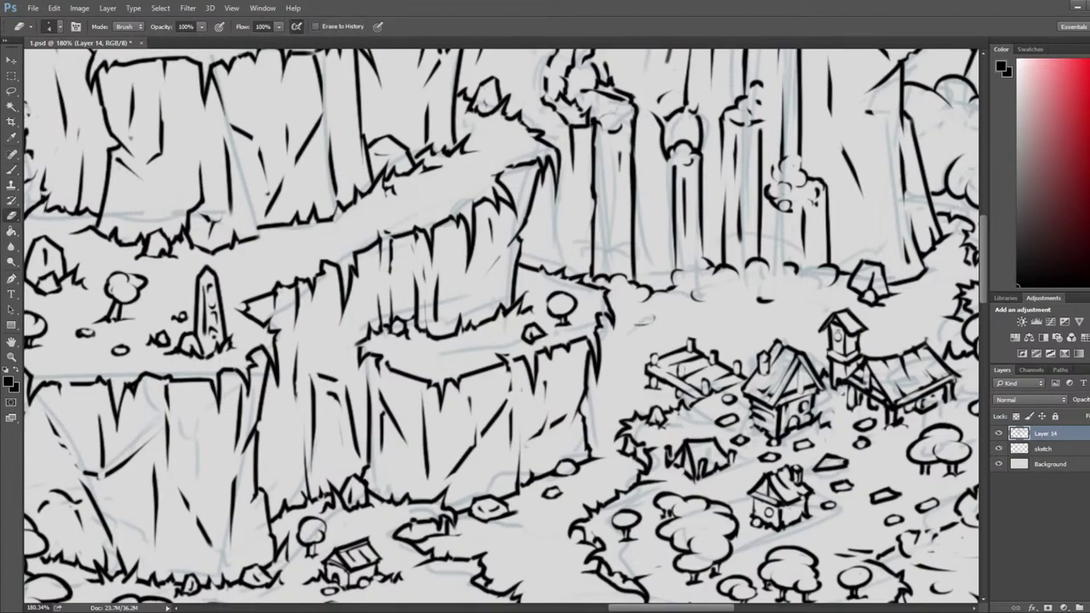
key(b)
key(e)
key(b)
key(b)
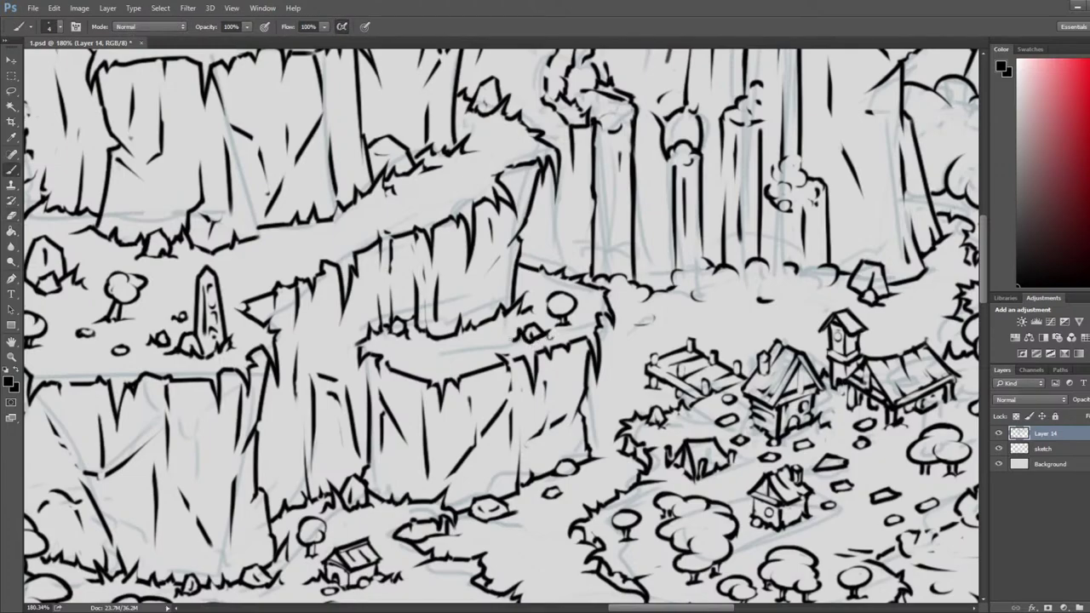
key(e)
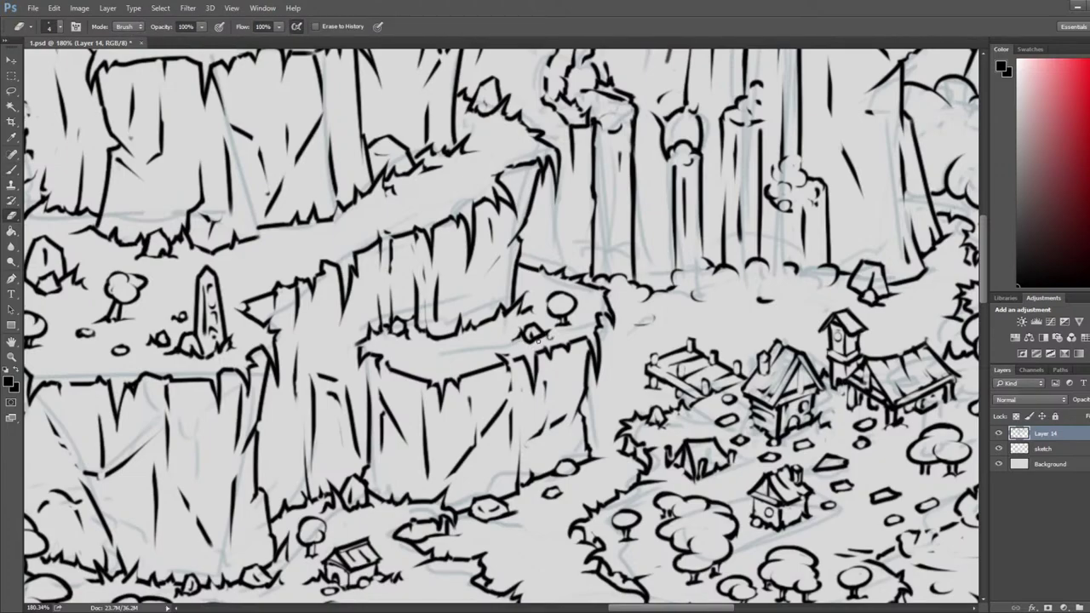
key(b)
key(e)
- Save the file and flip the map horizontally
scroll(561, 317, down, 10)
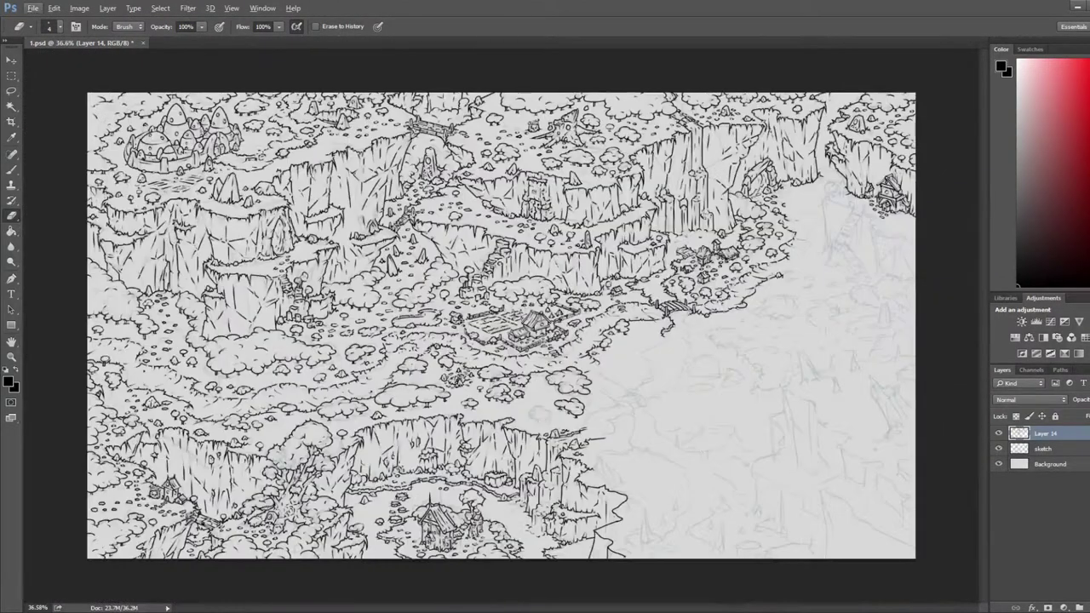
key(ctrl+s)
scroll(597, 241, down, 3)
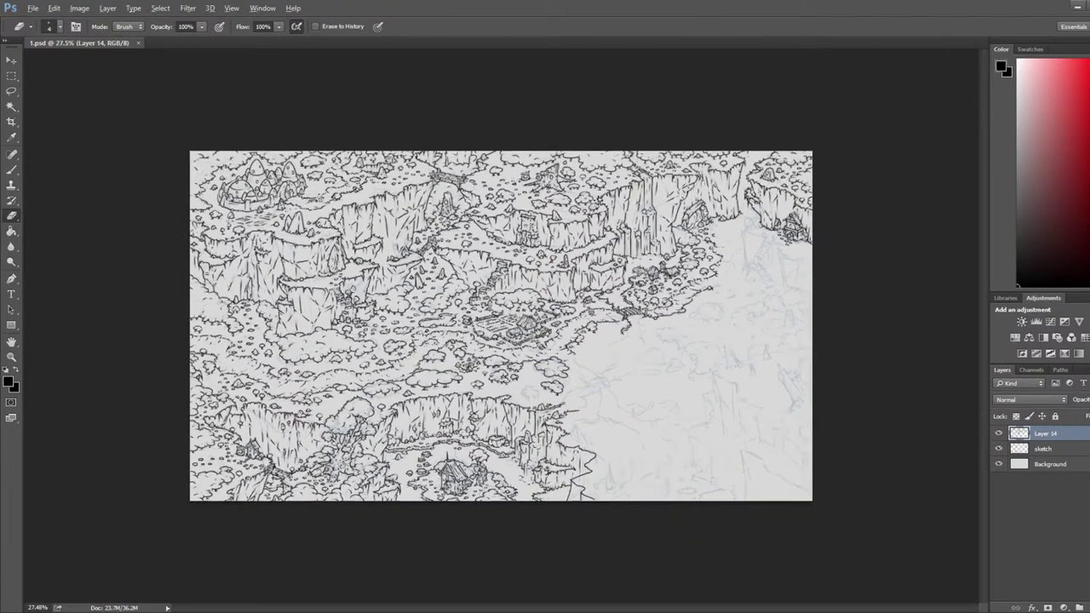
key(ctrl+shift+h)
- Start the sketched stairway below the wooden house by inking the edges of its top slab, cleaning them with the eraser
scroll(242, 208, up, 1)
scroll(145, 205, up, 9)
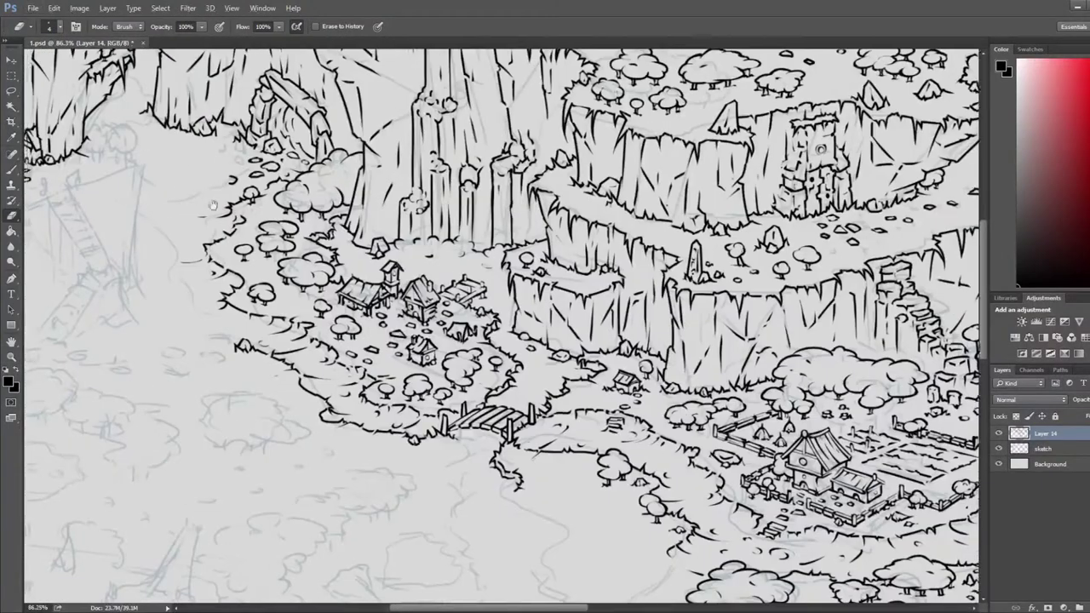
drag(72, 175, 424, 225)
scroll(307, 234, up, 7)
scroll(554, 245, up, 2)
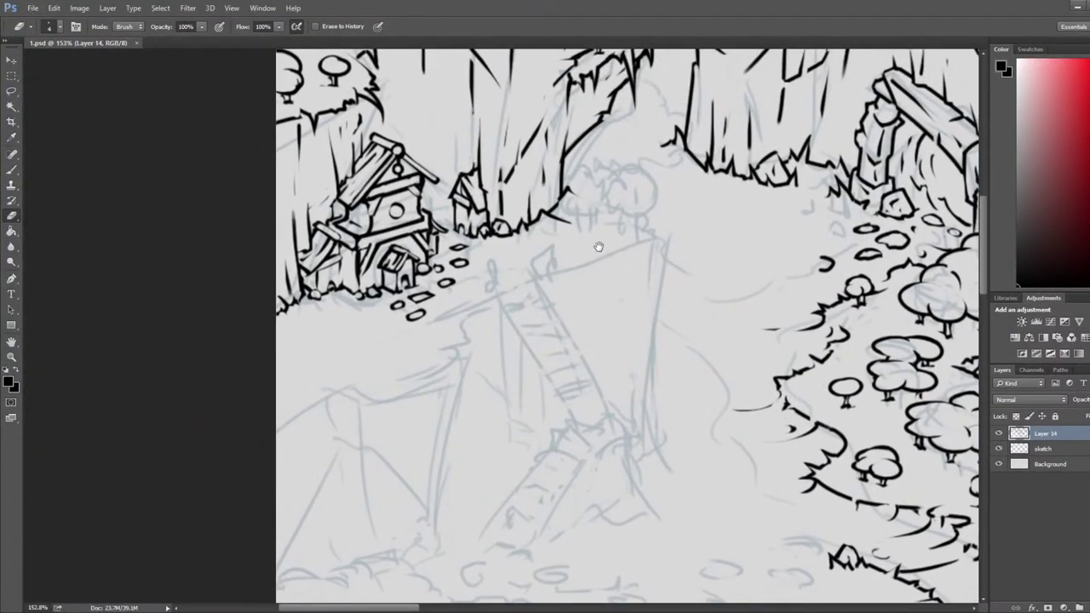
key(b)
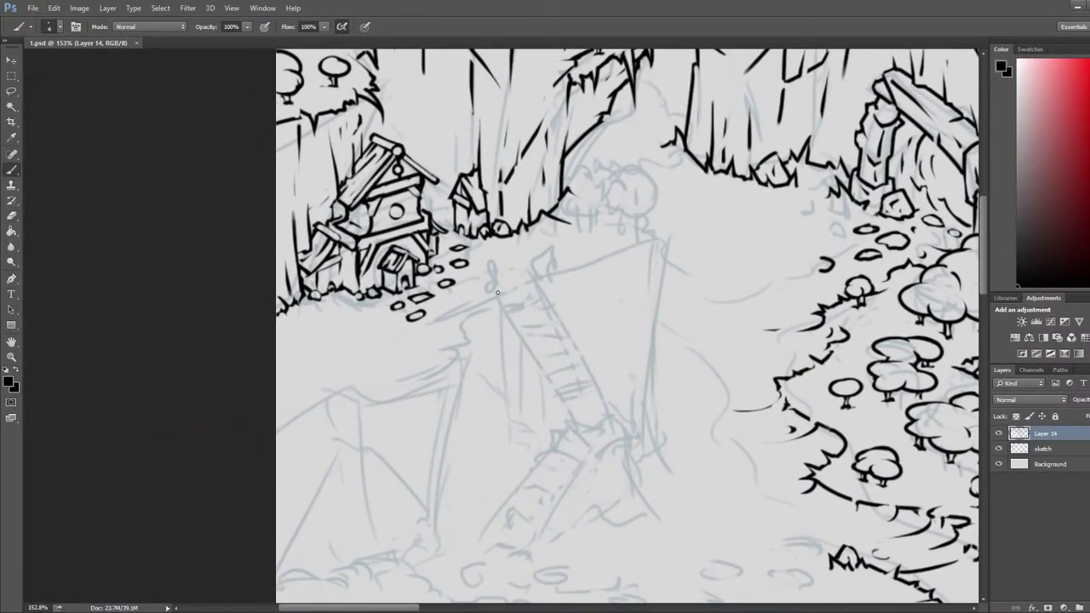
mouse_move(497, 293)
mouse_down()
mouse_move(546, 283)
mouse_move(504, 301)
mouse_up()
key(ctrl+z)
key(e)
key(b)
key(e)
key(b)
- Ink the first steps directly beneath the stairway's top slab and trim their outlines
mouse_move(537, 282)
mouse_down()
mouse_move(540, 295)
mouse_move(504, 306)
mouse_move(518, 294)
mouse_move(528, 299)
mouse_move(508, 306)
mouse_move(516, 311)
mouse_move(545, 297)
mouse_move(545, 314)
mouse_move(526, 318)
mouse_up()
key(e)
key(b)
key(e)
key(b)
key(e)
key(b)
key(e)
key(b)
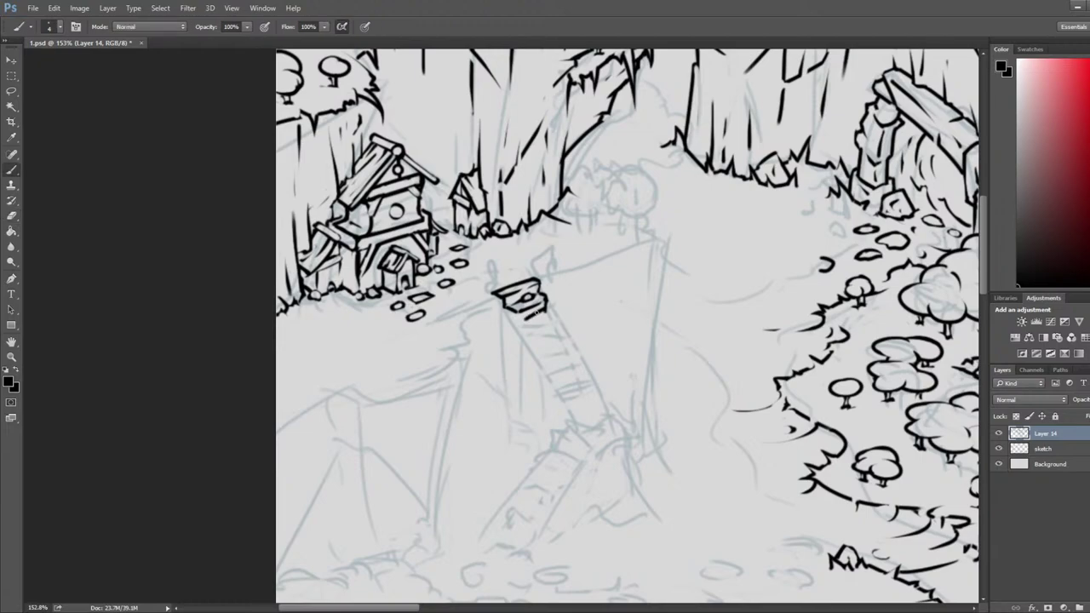
key(e)
key(b)
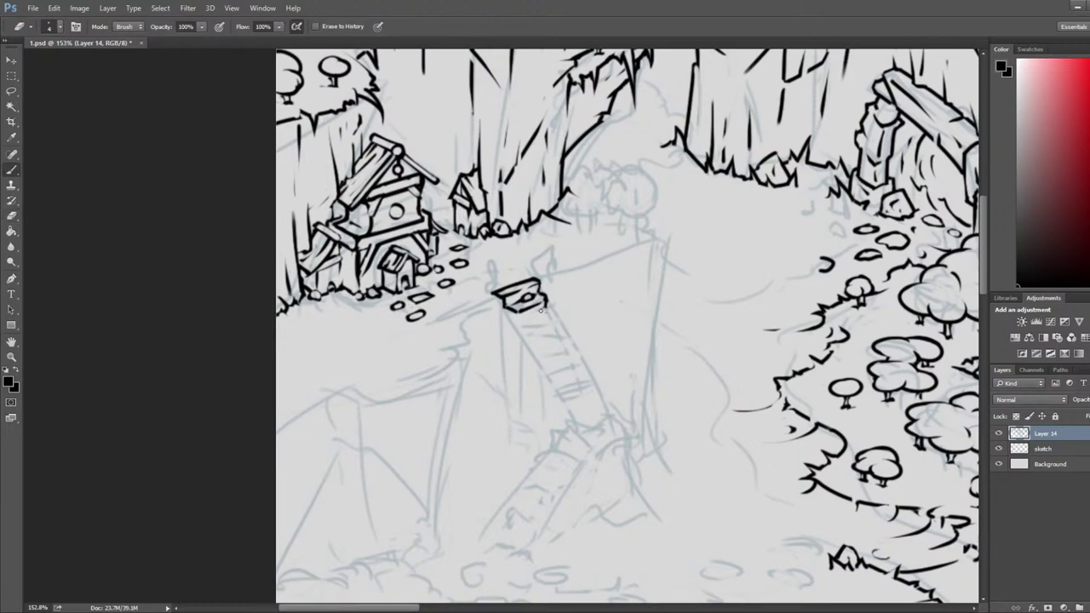
key(e)
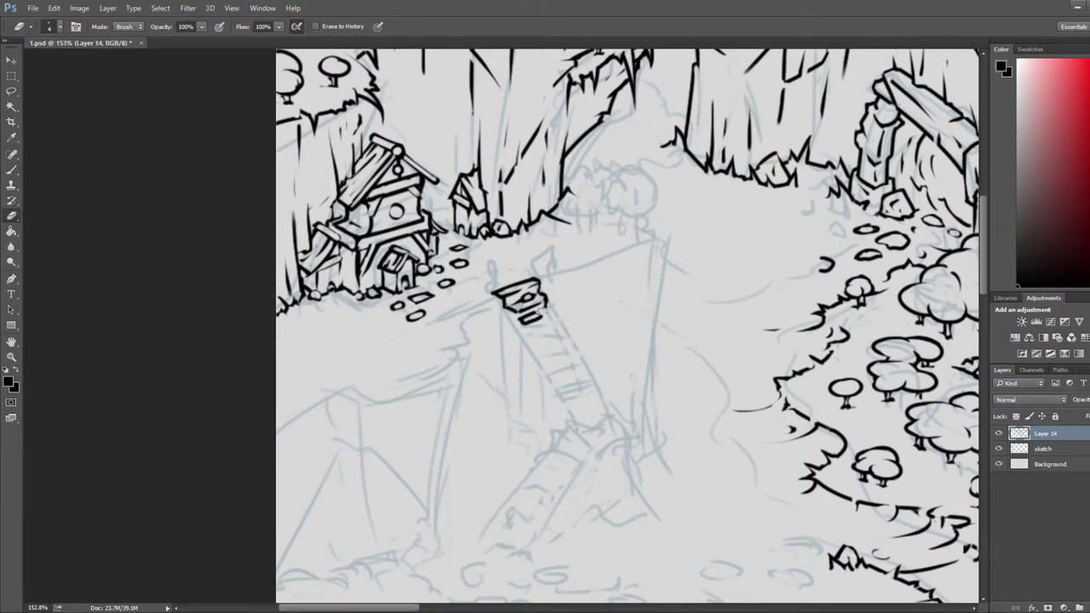
- Add short vertical side edges beneath the stairway's top slab and upper steps
key(b)
drag(521, 322, 523, 333)
key(e)
key(b)
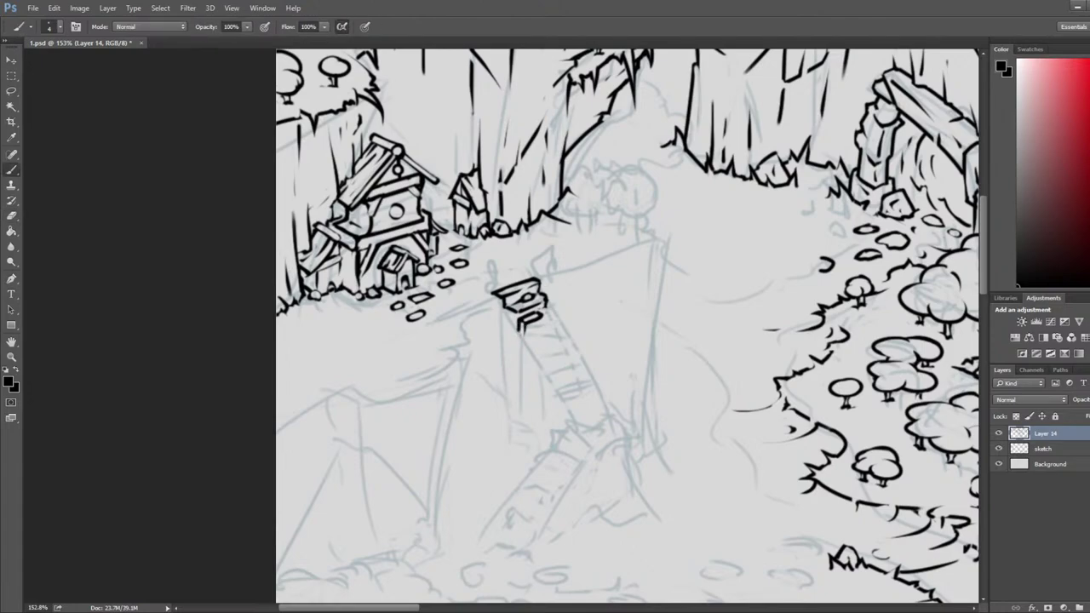
key(e)
key(b)
mouse_move(505, 310)
mouse_down()
mouse_move(506, 334)
mouse_move(503, 315)
mouse_up()
key(e)
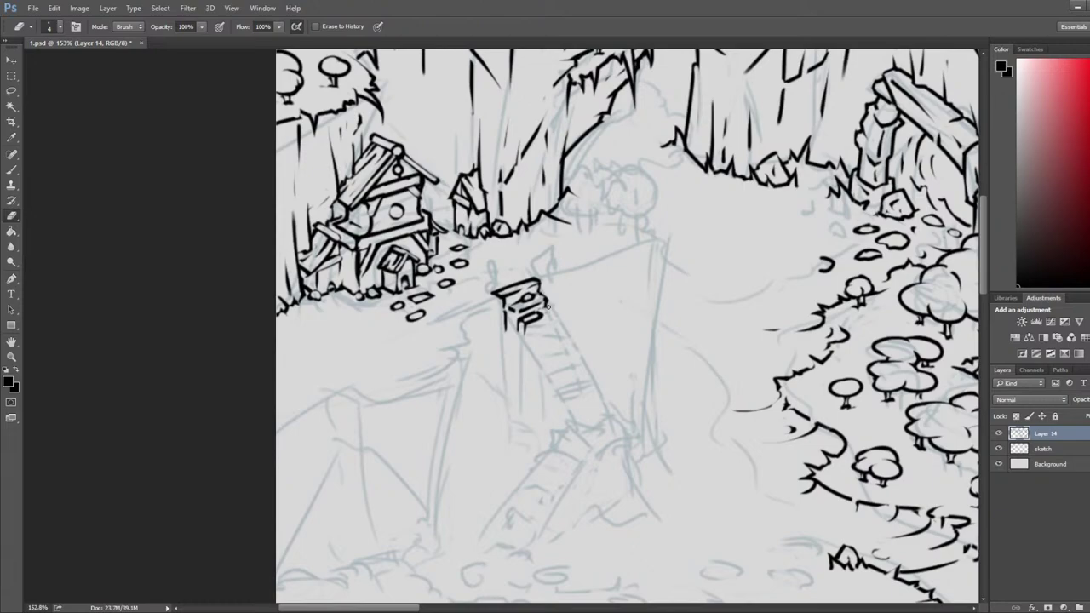
- Ink the outer edge and the next step down on the stairway, redrawing a stray stroke and cleaning the lines
key(b)
key(e)
key(b)
key(e)
key(b)
mouse_move(543, 328)
mouse_down()
mouse_move(556, 320)
mouse_move(546, 316)
mouse_move(556, 327)
mouse_move(538, 340)
mouse_move(556, 335)
mouse_move(527, 351)
mouse_move(549, 348)
mouse_up()
key(e)
key(b)
key(ctrl+z)
key(e)
key(b)
key(e)
key(b)
- Continue the stairway downward with a further blocky step, inking its front edges and trimming the overlaps
mouse_move(549, 346)
mouse_down()
mouse_move(534, 352)
mouse_move(535, 339)
mouse_move(553, 349)
mouse_move(528, 356)
mouse_up()
key(e)
key(b)
key(e)
key(b)
key(e)
key(b)
mouse_move(526, 350)
mouse_down()
mouse_move(526, 368)
mouse_move(549, 355)
mouse_move(547, 365)
mouse_move(547, 347)
mouse_move(531, 356)
mouse_move(527, 369)
mouse_up()
key(e)
key(b)
key(e)
key(e)
key(b)
key(e)
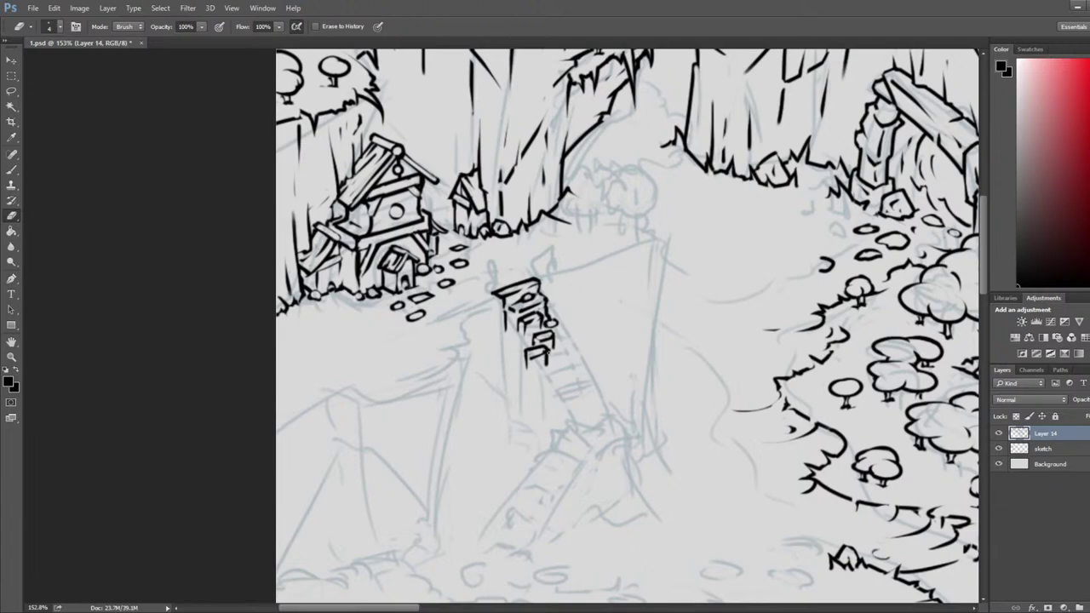
drag(548, 345, 545, 375)
key(b)
key(e)
- Flip the map horizontally and ink a small forked line on the bare cliff face above the wooden house
scroll(525, 277, down, 8)
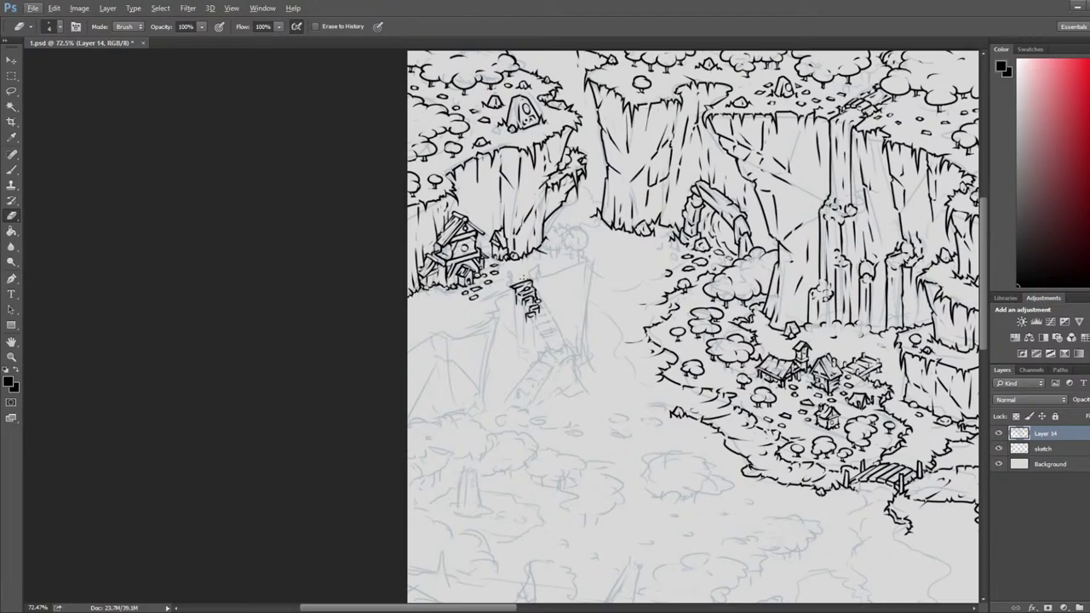
scroll(536, 277, down, 3)
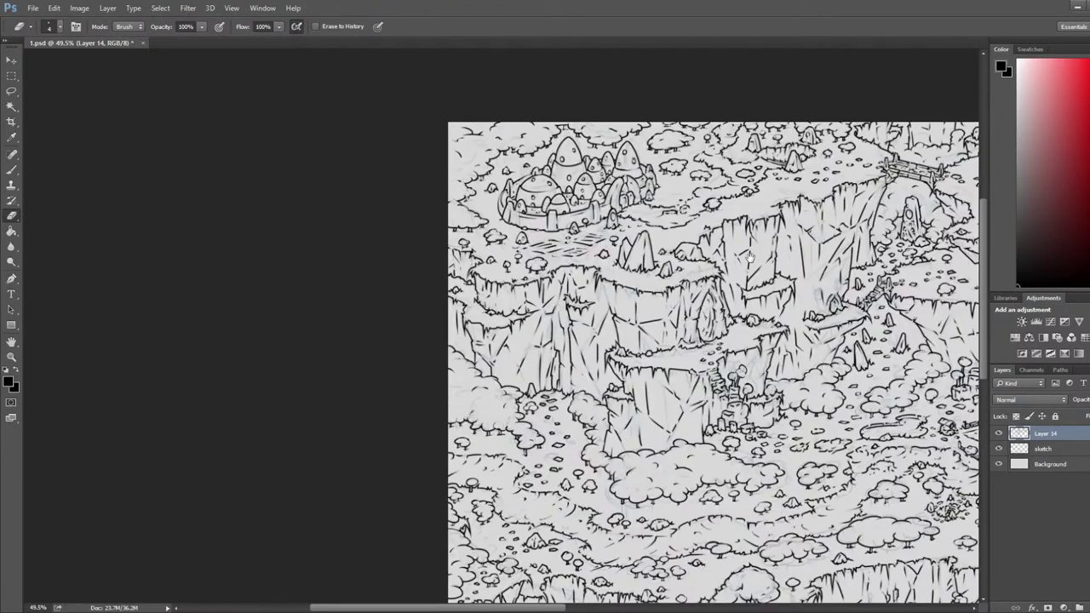
drag(750, 257, 88, 157)
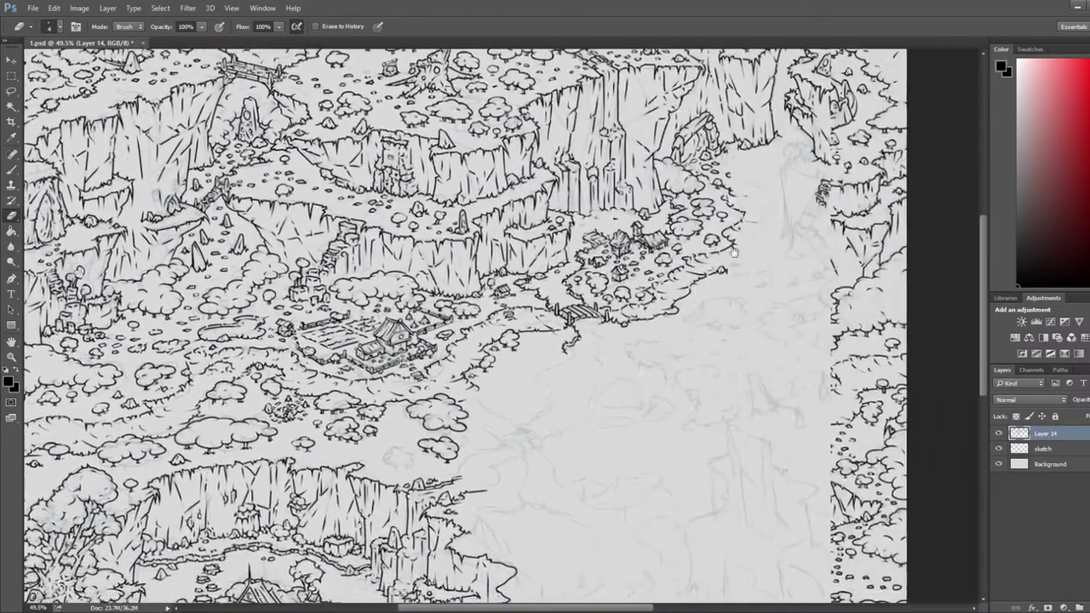
drag(751, 234, 571, 309)
scroll(752, 189, up, 13)
mouse_move(681, 211)
mouse_down()
mouse_move(675, 203)
mouse_move(779, 296)
mouse_up()
key(b)
mouse_move(612, 242)
mouse_down()
mouse_move(613, 273)
mouse_move(624, 269)
mouse_move(607, 276)
mouse_move(640, 253)
mouse_up()
key(e)
key(b)
key(e)
key(b)
key(e)
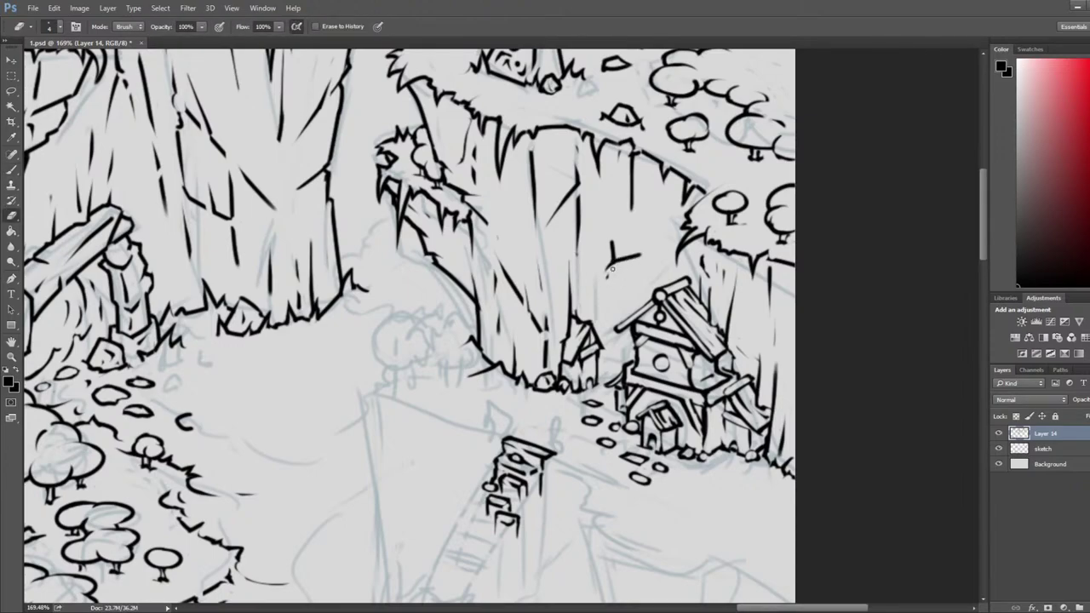
- Taper the forked line on the cliff face and add a long vertical crack line beside it
key(b)
key(e)
key(b)
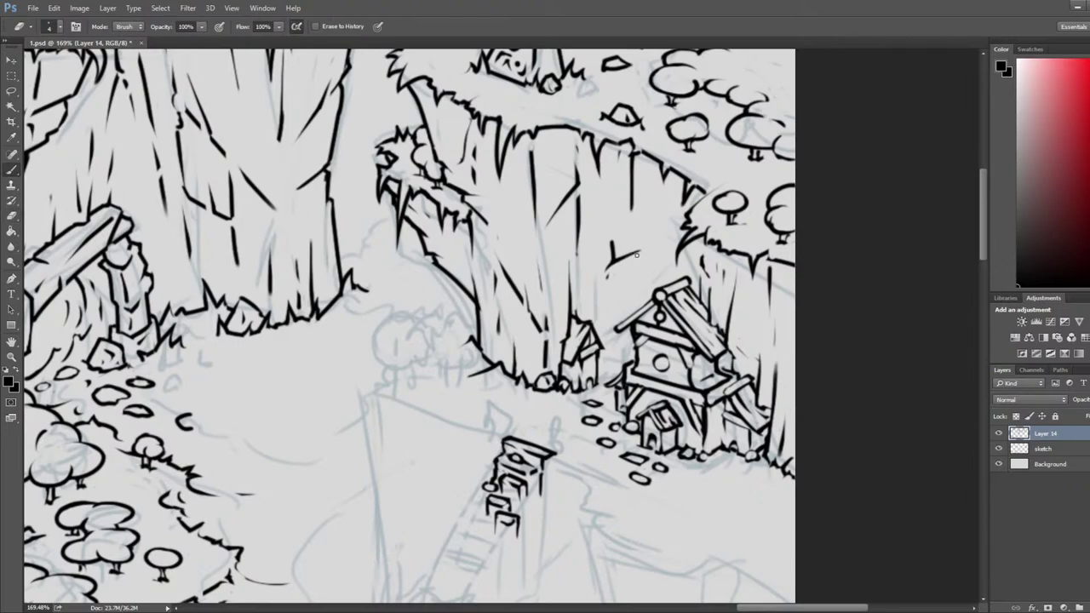
key(e)
key(b)
key(e)
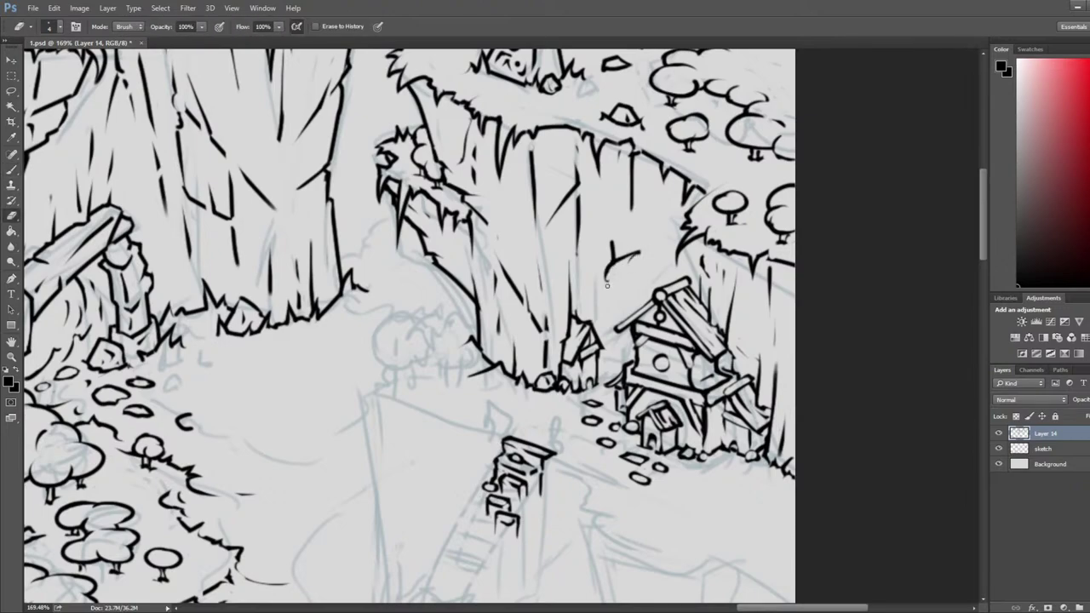
key(b)
drag(600, 224, 596, 297)
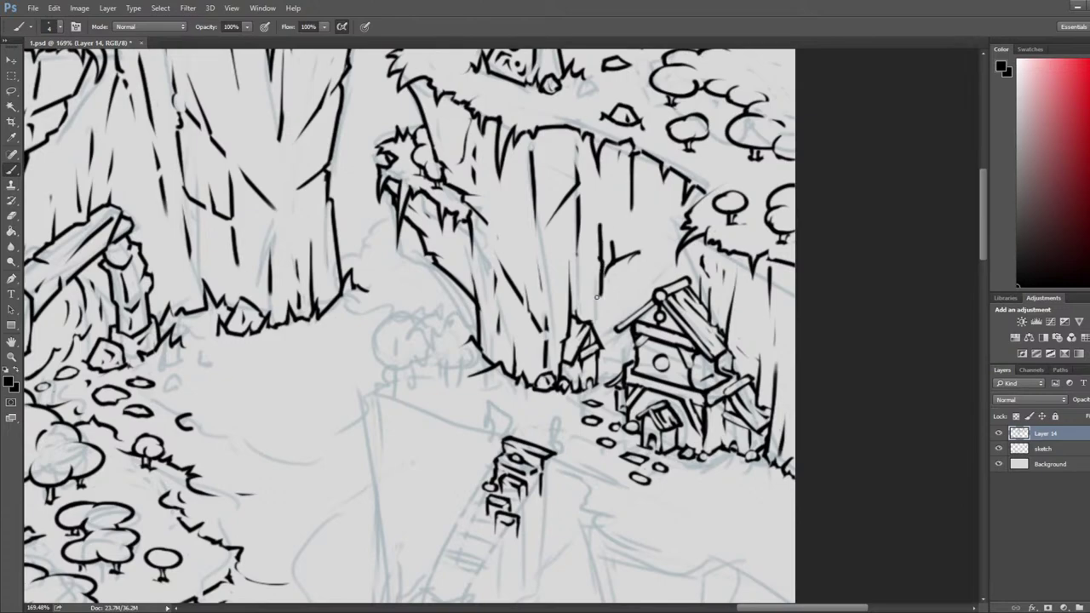
key(e)
- Build the lines on the cliff face into a small framed, window-like structure, alternating brush strokes with eraser trims
mouse_move(597, 224)
mouse_down()
mouse_move(632, 258)
mouse_move(608, 281)
mouse_move(638, 253)
mouse_move(615, 247)
mouse_move(638, 236)
mouse_move(614, 243)
mouse_move(649, 232)
mouse_move(615, 231)
mouse_move(615, 216)
mouse_move(586, 229)
mouse_up()
key(b)
key(e)
key(b)
key(b)
key(e)
key(b)
key(e)
key(b)
key(b)
key(e)
key(b)
key(e)
key(b)
key(e)
key(b)
key(e)
- Flip the map horizontally and rework the upper edge and sides of the small structure on the cliff face
key(ctrl+shift+h)
drag(299, 217, 809, 209)
drag(70, 210, 357, 202)
scroll(359, 201, up, 8)
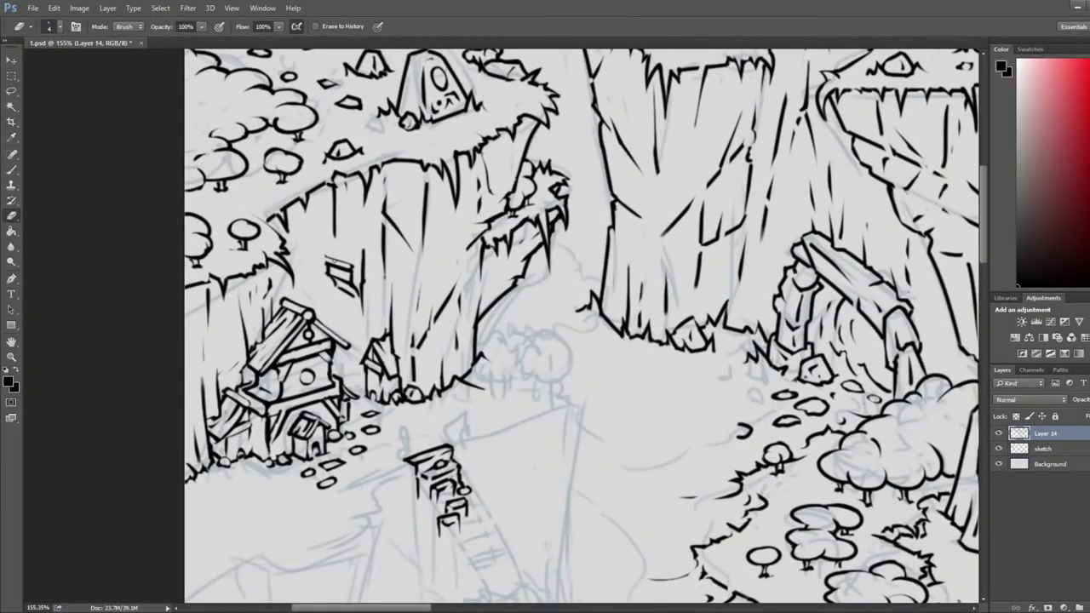
key(b)
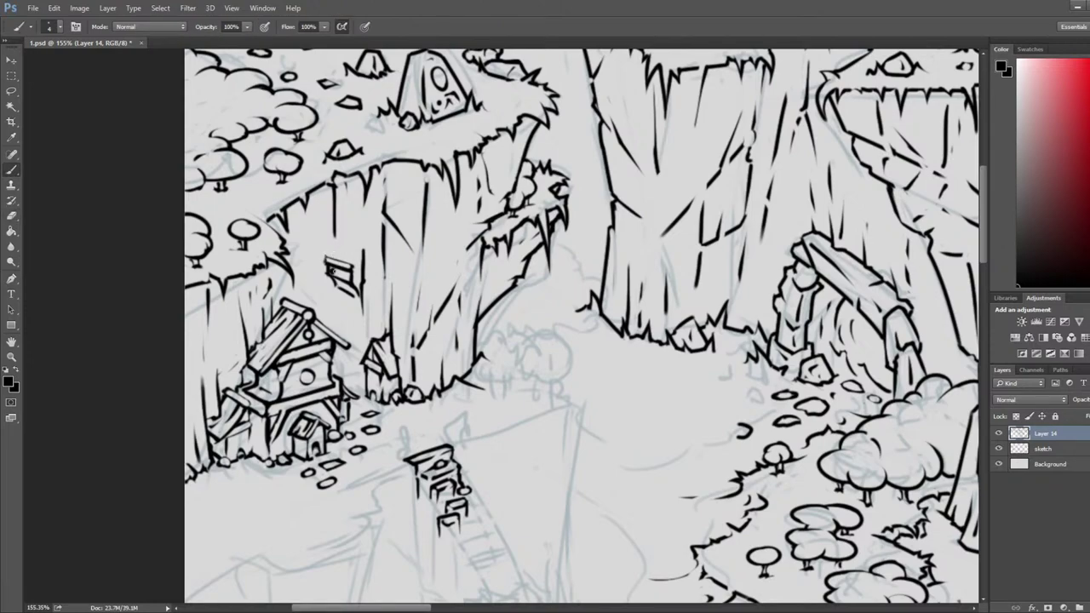
key(ctrl+z)
drag(327, 256, 321, 265)
key(ctrl+z)
key(e)
key(b)
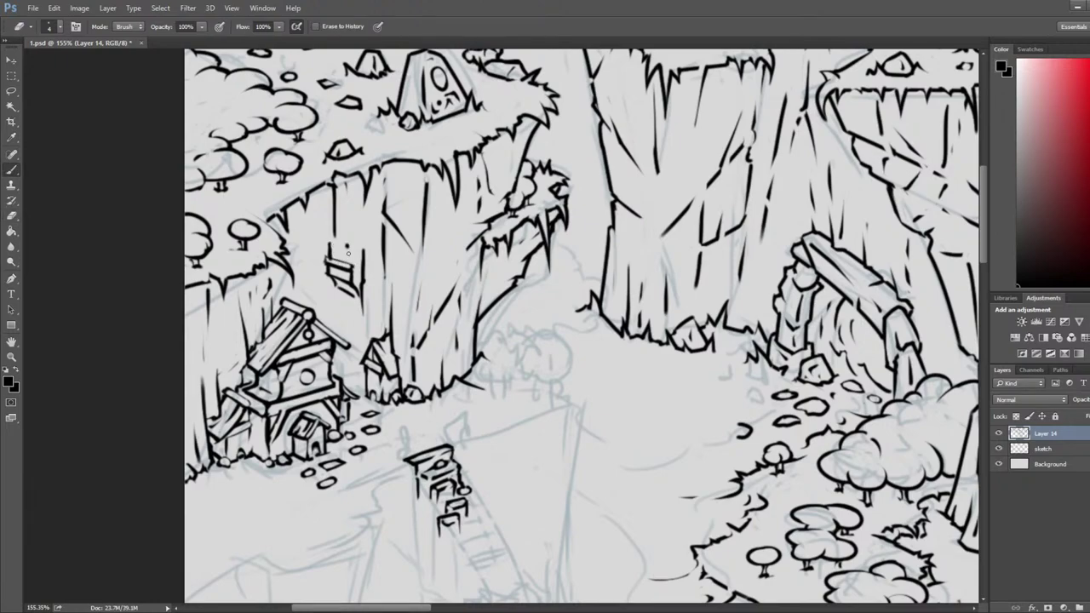
mouse_move(330, 245)
mouse_down()
mouse_move(328, 261)
mouse_move(351, 265)
mouse_up()
key(e)
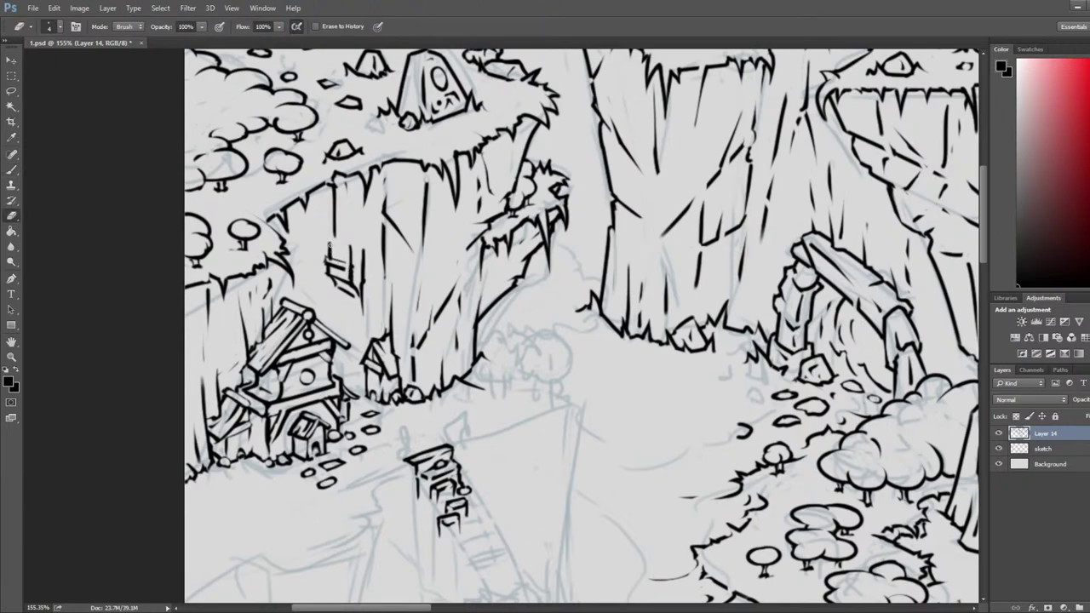
- Clear the structure's old top bar and ink a slanted roof edge above it, refining the corners with the eraser
key(b)
key(e)
drag(325, 269, 337, 196)
key(b)
mouse_move(317, 244)
mouse_down()
mouse_move(359, 255)
mouse_move(337, 226)
mouse_up()
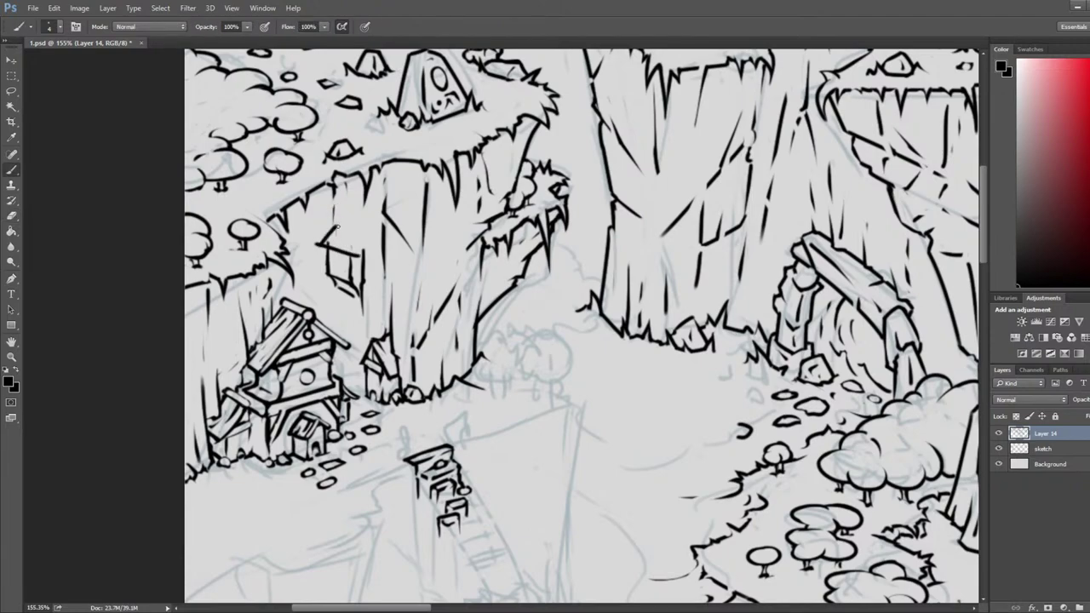
key(e)
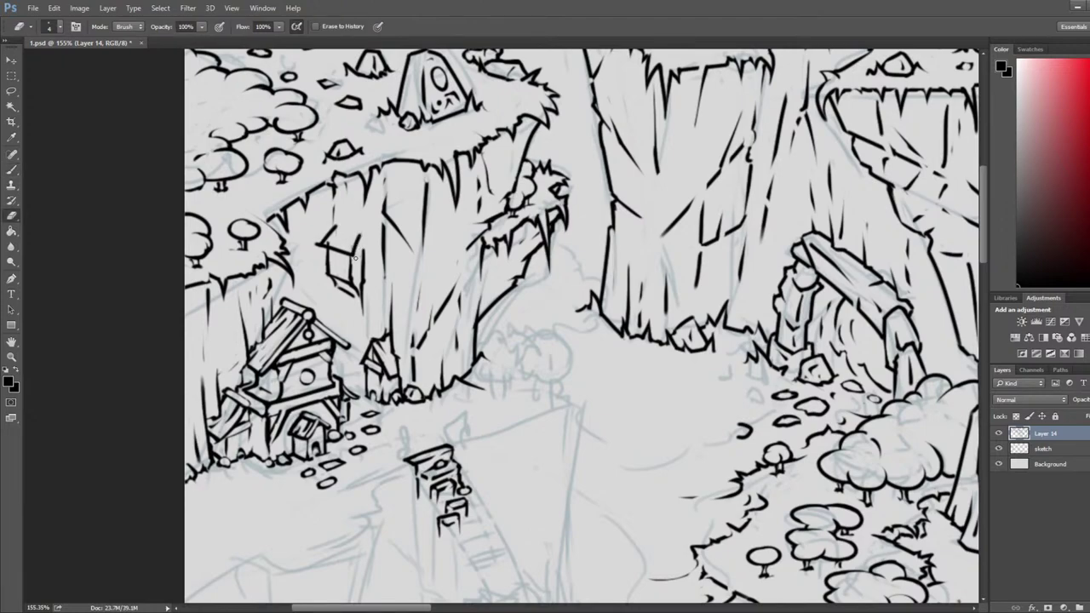
key(b)
key(e)
key(b)
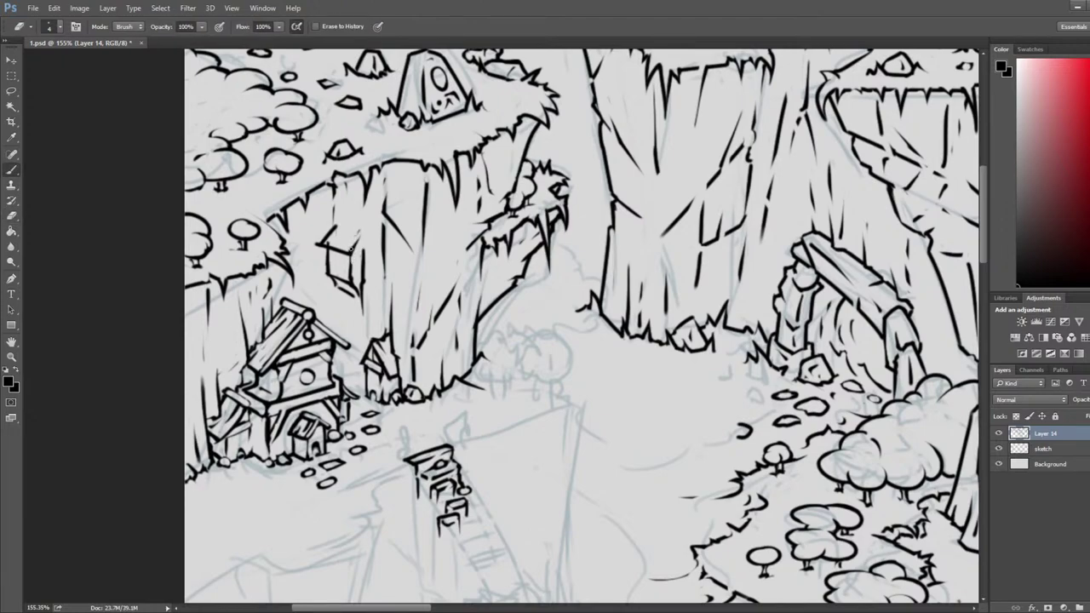
key(e)
drag(328, 241, 338, 226)
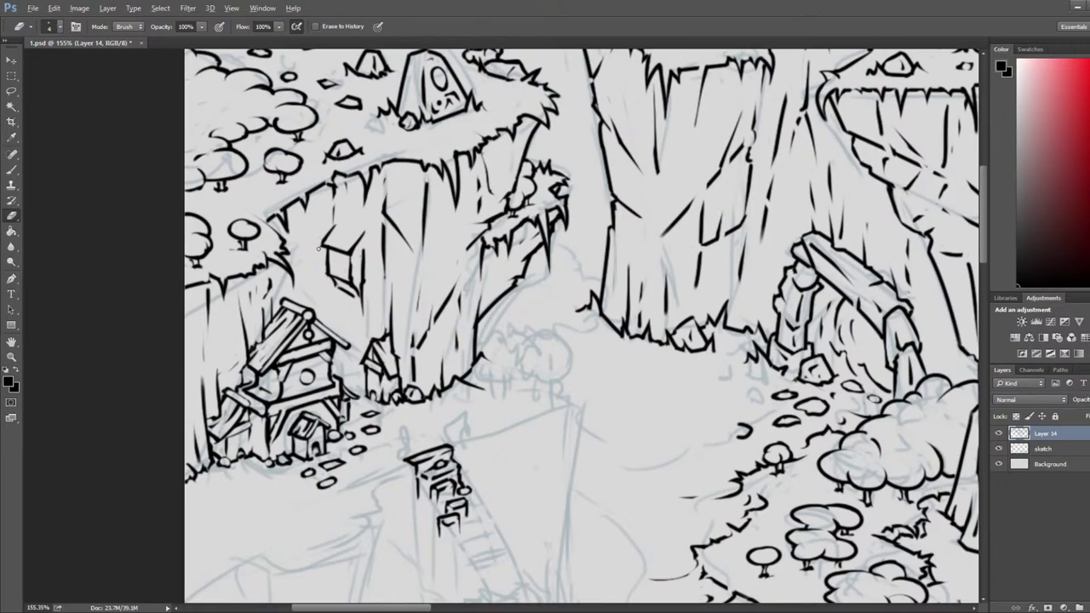
scroll(320, 248, down, 6)
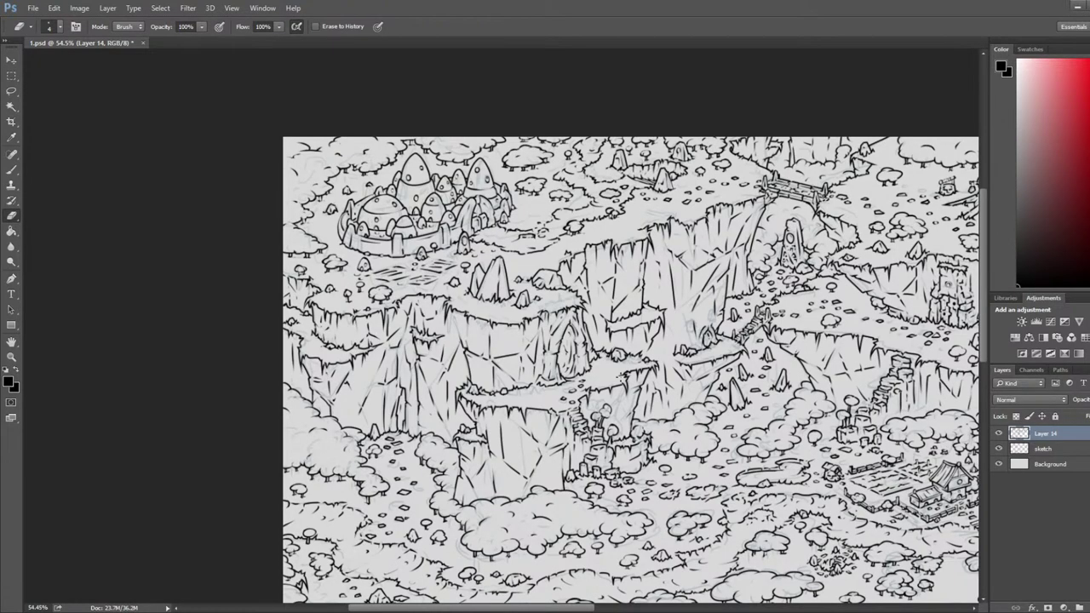
- Flip the map back horizontally and ink a slanted plank roof with ridge and eave bars on the small framed structure on the cliff face
scroll(704, 328, up, 5)
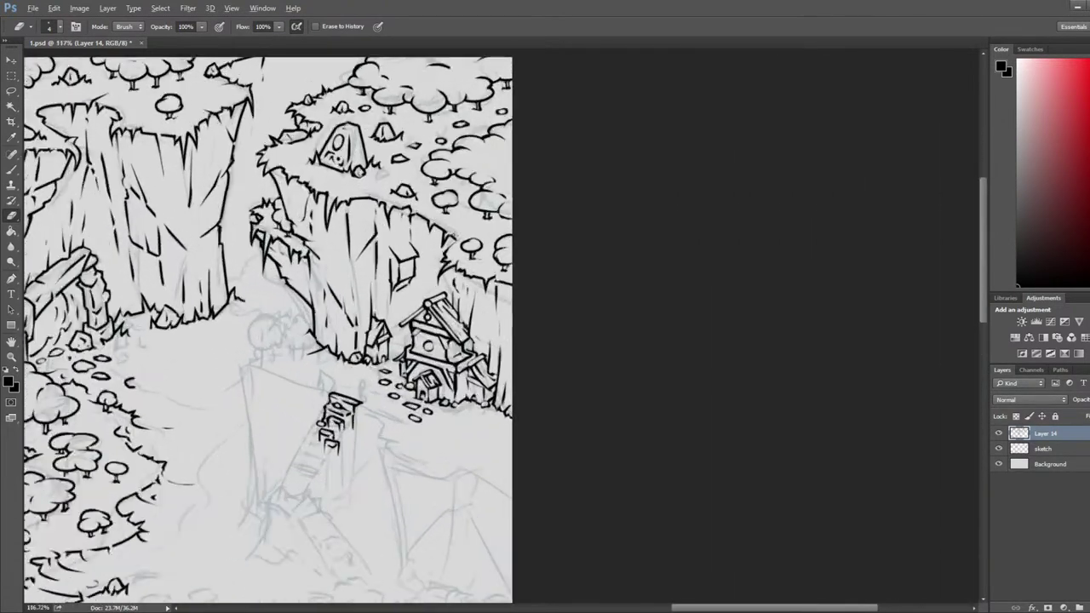
scroll(444, 298, up, 4)
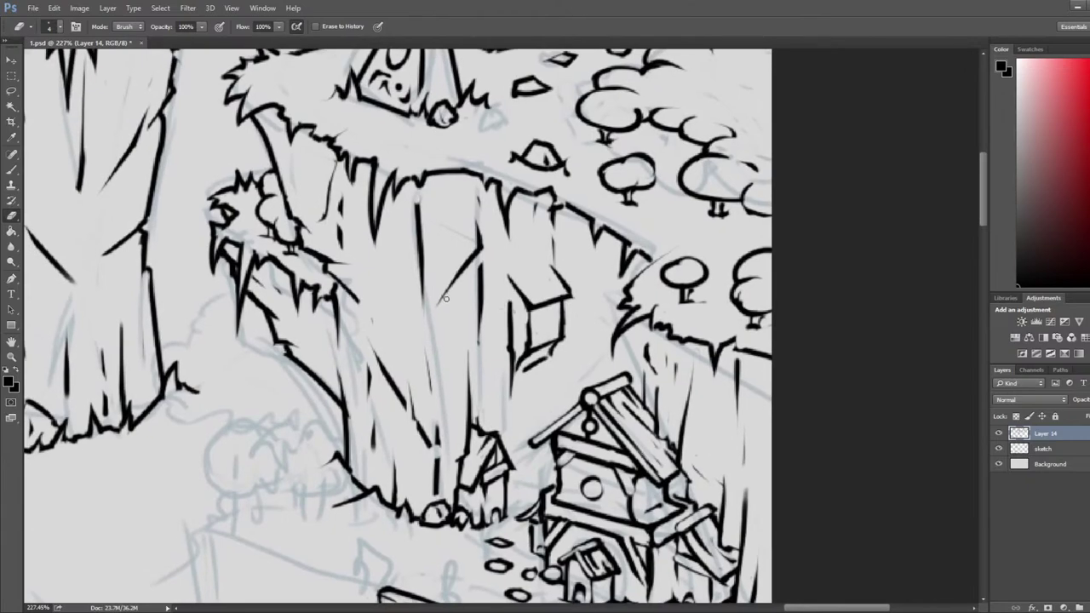
key(b)
mouse_move(528, 305)
mouse_down()
mouse_move(579, 287)
mouse_move(579, 297)
mouse_move(528, 305)
mouse_move(579, 300)
mouse_up()
key(e)
key(b)
key(e)
key(b)
key(e)
key(b)
mouse_move(510, 277)
mouse_down()
mouse_move(558, 264)
mouse_move(508, 271)
mouse_move(555, 262)
mouse_move(523, 269)
mouse_move(534, 293)
mouse_move(528, 281)
mouse_move(551, 291)
mouse_move(543, 276)
mouse_move(540, 330)
mouse_move(540, 318)
mouse_move(555, 319)
mouse_up()
key(ctrl+z)
- Add two small round windows to the front of the cliff hut and clean up its roof and wall lines
key(e)
key(b)
key(e)
key(b)
key(e)
key(b)
key(e)
key(b)
key(e)
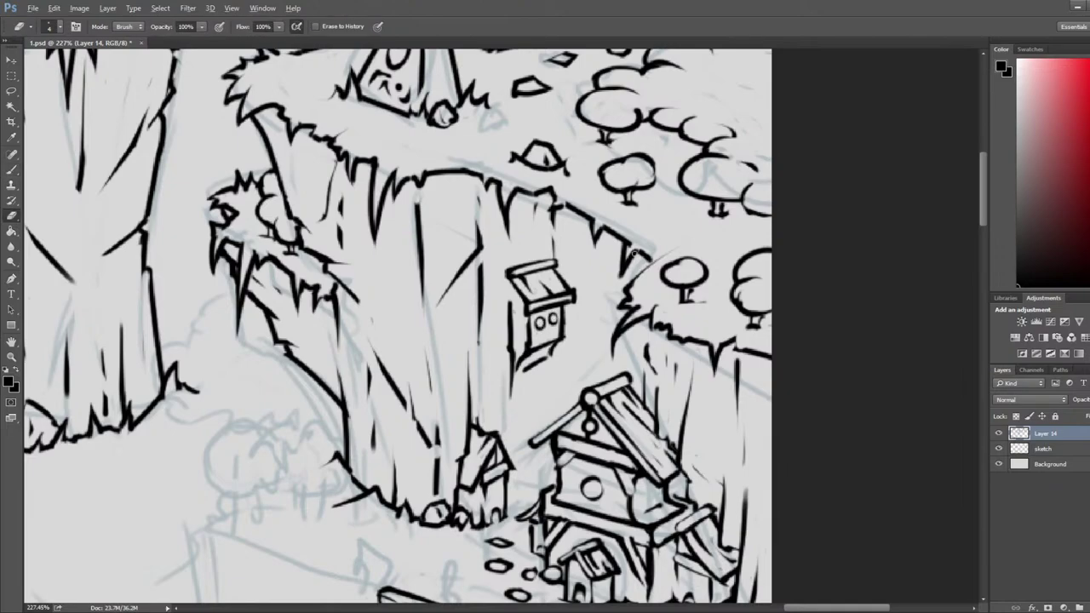
- Erase the cliff hut's paired windows and rework its front wall and lower ledge
scroll(635, 260, down, 5)
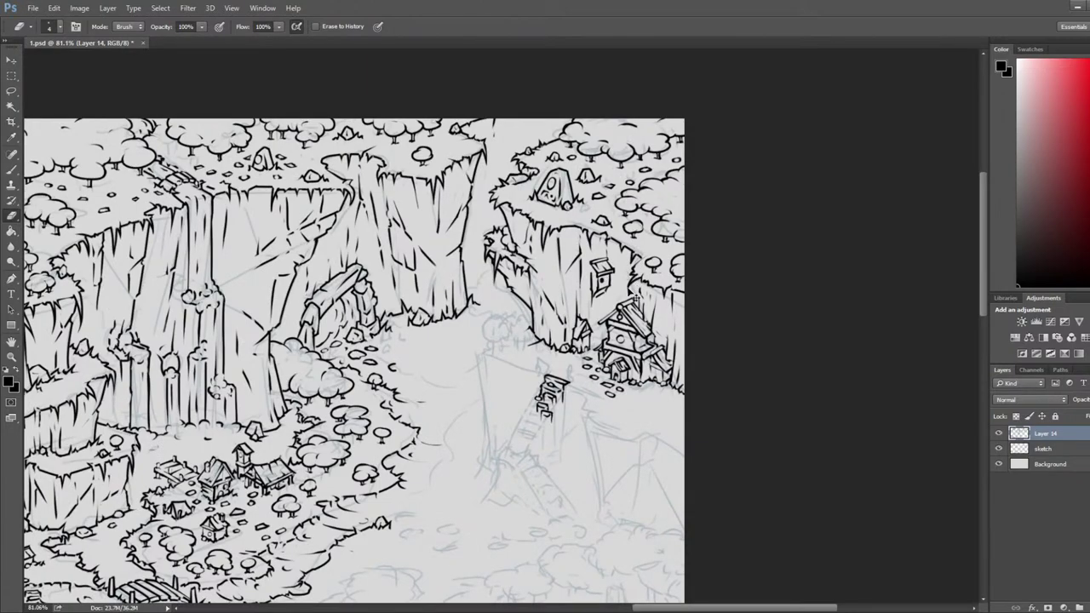
scroll(634, 273, up, 5)
key(b)
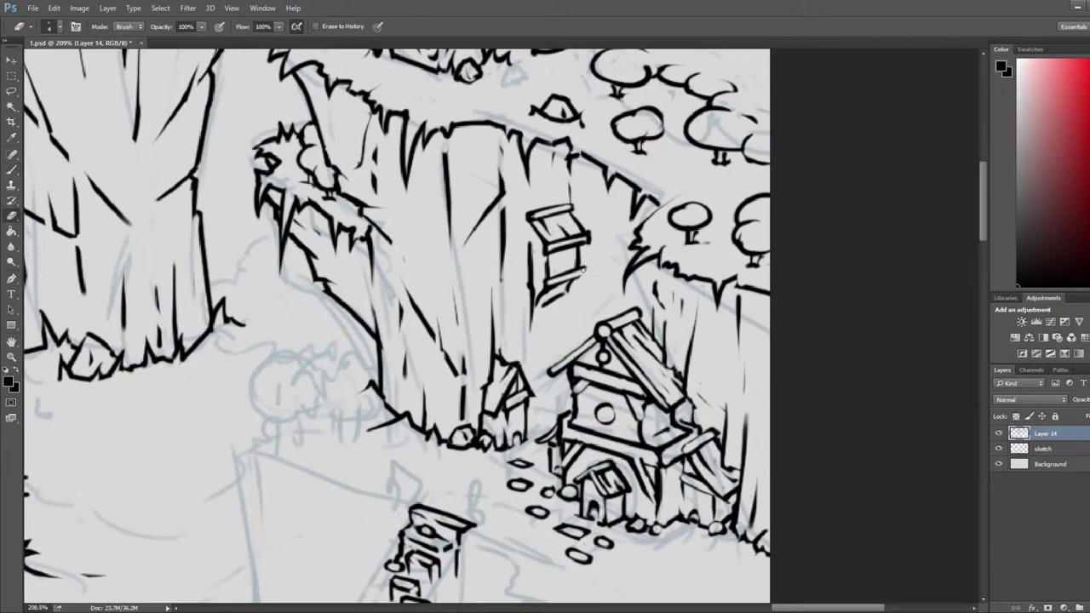
key(e)
key(b)
key(e)
drag(562, 252, 545, 280)
key(b)
key(e)
- Finish the cliff hut with a single round window, side wall lines and two thin hanging lines above the roof
key(b)
mouse_move(529, 238)
mouse_down()
mouse_move(545, 248)
mouse_move(532, 206)
mouse_move(527, 221)
mouse_move(545, 170)
mouse_move(549, 193)
mouse_up()
key(e)
key(b)
key(e)
key(b)
key(e)
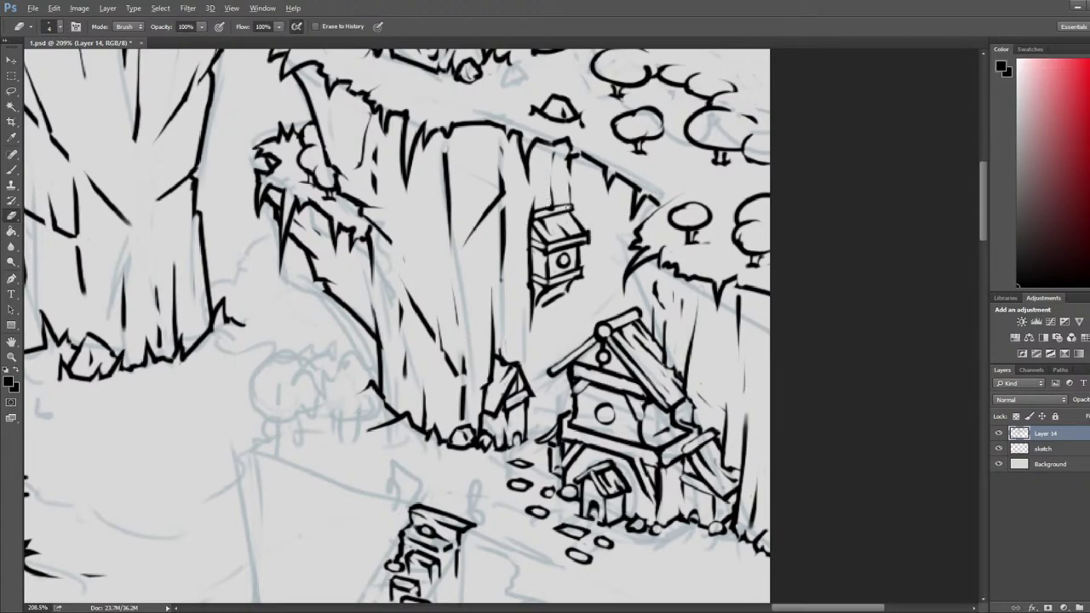
- Flip the map horizontally and rework the strokes beneath the cliff hut into short pointed rock spikes
scroll(564, 194, down, 10)
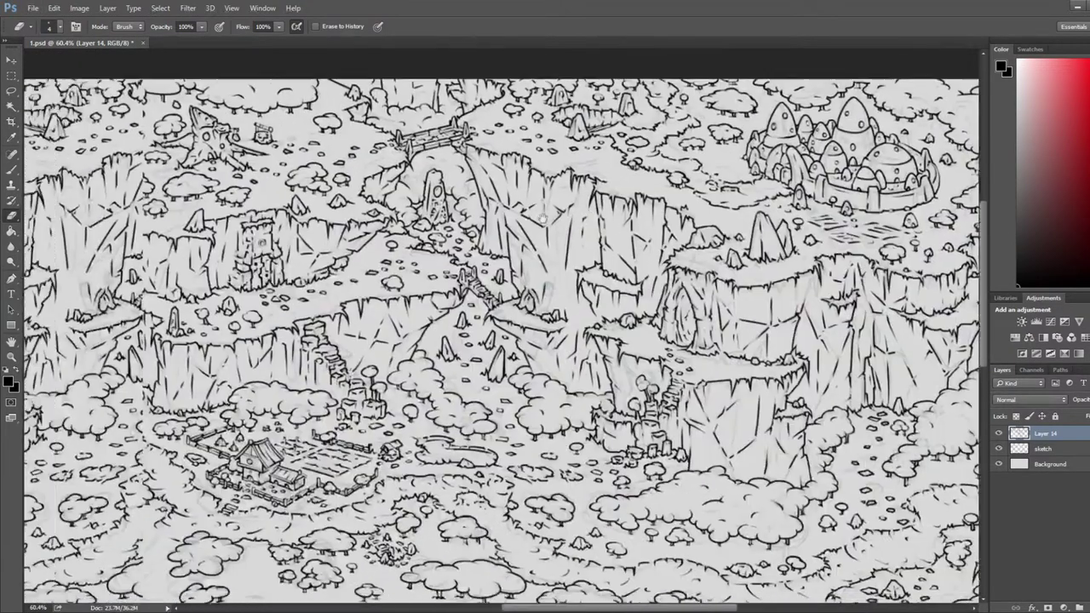
drag(543, 219, 969, 301)
drag(467, 314, 641, 301)
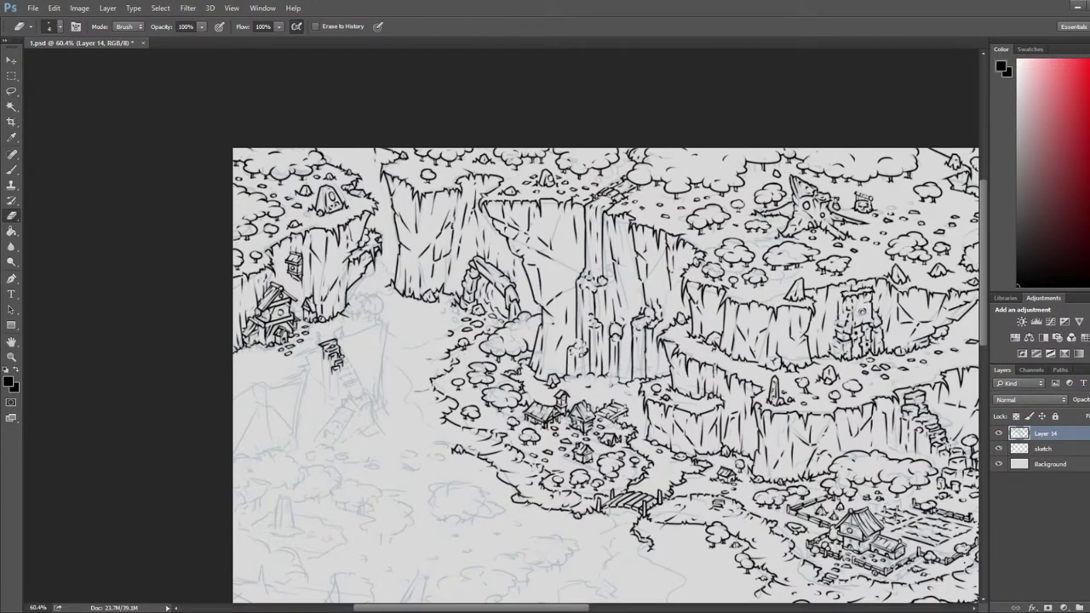
scroll(285, 281, up, 5)
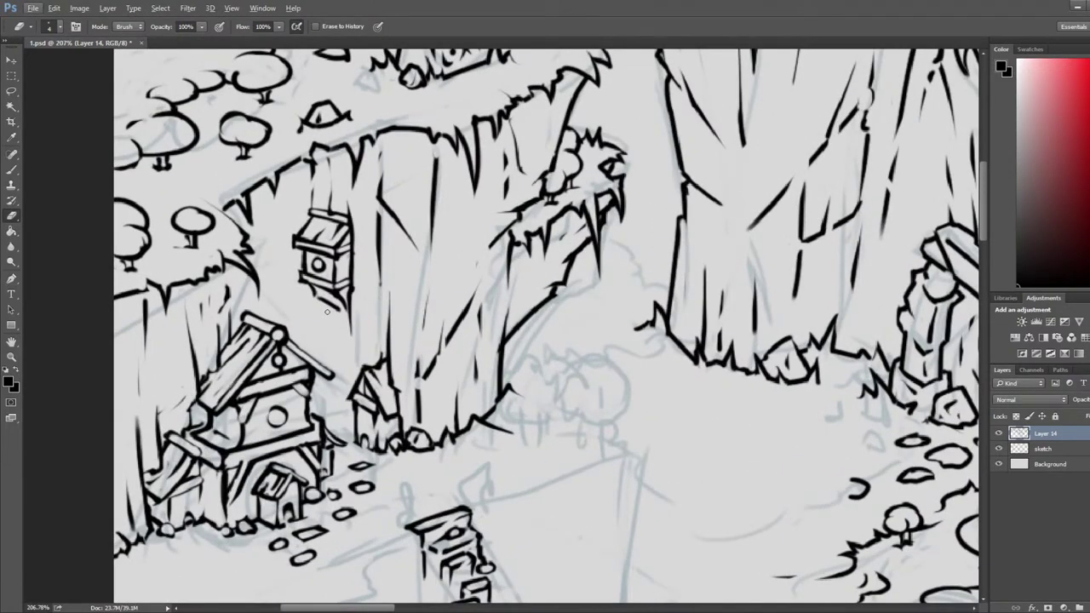
mouse_move(320, 300)
mouse_down()
mouse_move(341, 310)
mouse_move(324, 304)
mouse_move(327, 338)
mouse_move(329, 310)
mouse_move(323, 321)
mouse_up()
key(b)
key(e)
key(b)
key(e)
- Erase part of the cliff rim above the hanging hut and redraw it as a ragged edge with downward spikes
drag(395, 190, 452, 213)
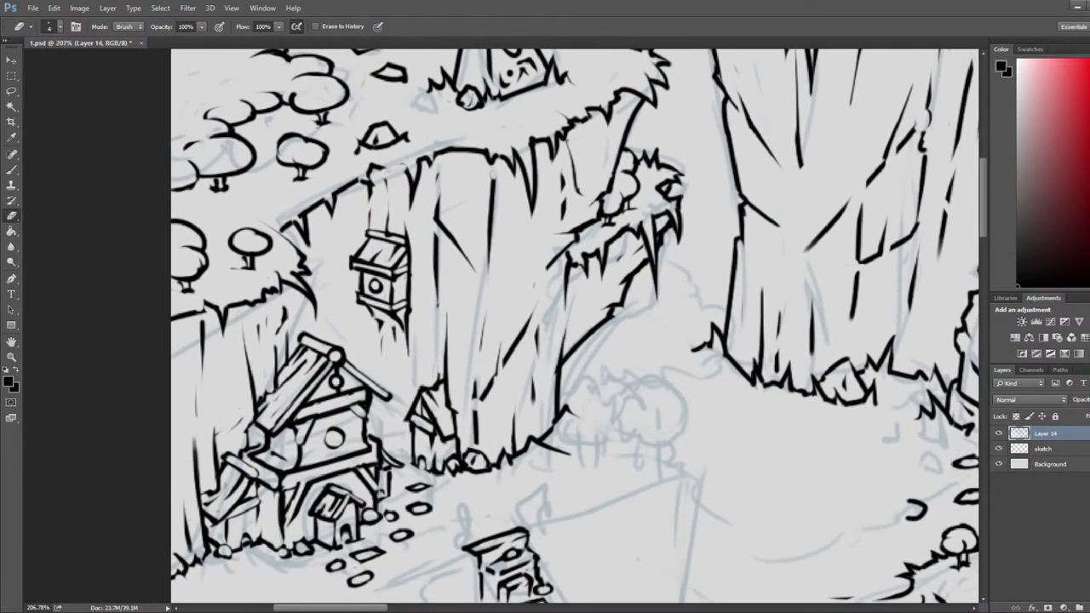
key(b)
key(e)
mouse_move(408, 167)
mouse_down()
mouse_move(425, 187)
mouse_move(412, 178)
mouse_move(407, 200)
mouse_move(378, 155)
mouse_move(375, 193)
mouse_move(419, 192)
mouse_move(397, 175)
mouse_up()
key(b)
key(e)
key(b)
drag(395, 169, 402, 222)
key(e)
key(b)
key(e)
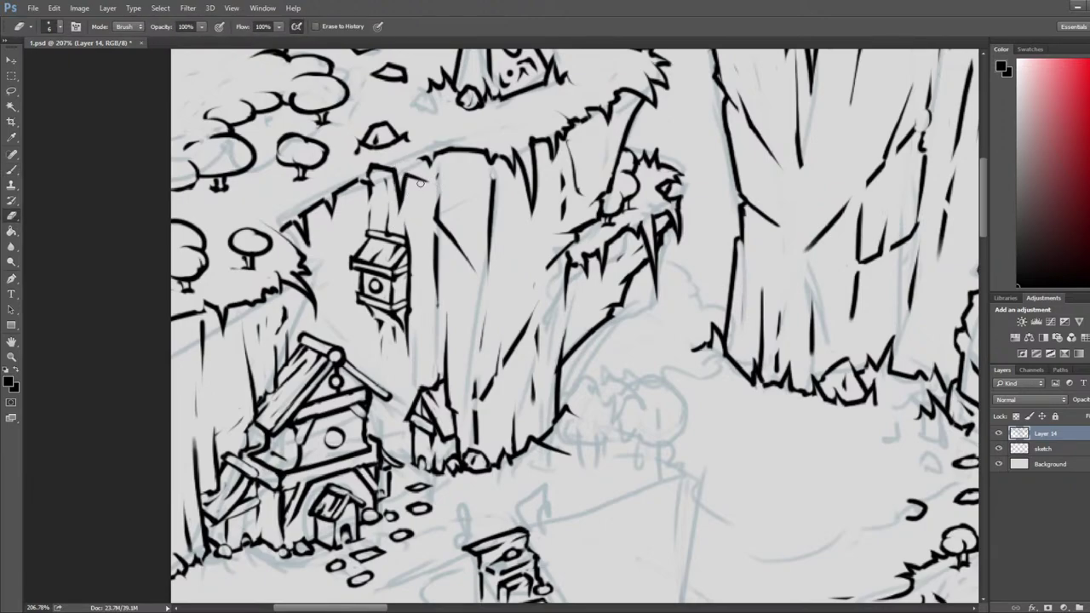
- Extend the ragged cliff rim from above the hut toward the neighbouring cliff column and undo the last stroke
key(b)
mouse_move(420, 178)
mouse_down()
mouse_move(426, 197)
mouse_move(447, 176)
mouse_up()
mouse_move(446, 176)
mouse_down()
mouse_move(431, 153)
mouse_move(423, 157)
mouse_move(458, 196)
mouse_up()
key(e)
key(b)
key(ctrl+z)
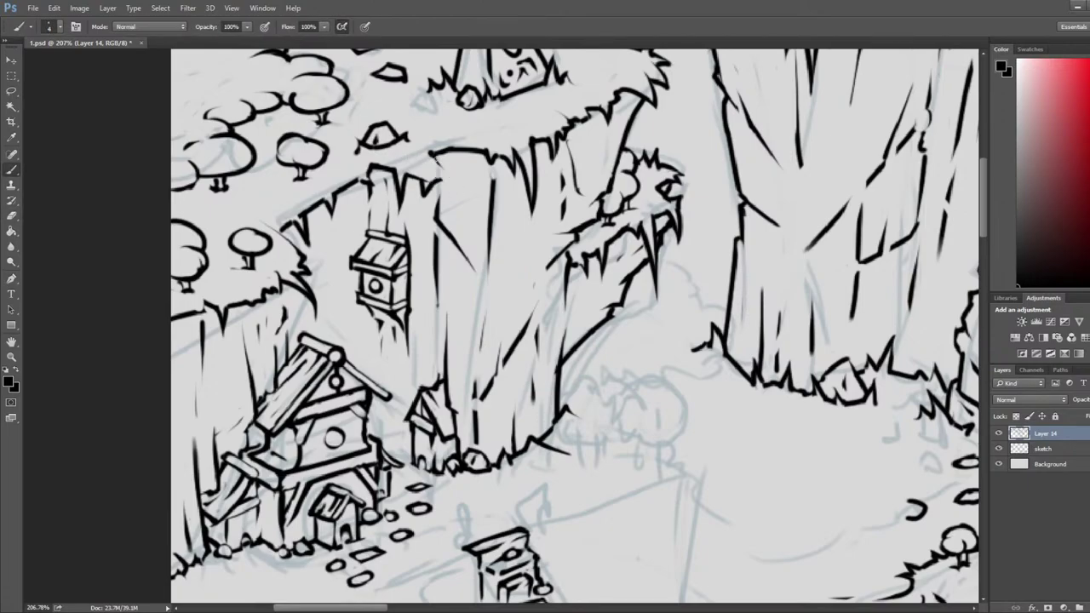
- Flip the map back horizontally and close the gaps in the cliff rim above the hanging hut with jagged strokes and eraser trims
scroll(438, 158, down, 8)
drag(593, 222, 593, 545)
drag(928, 209, 655, 209)
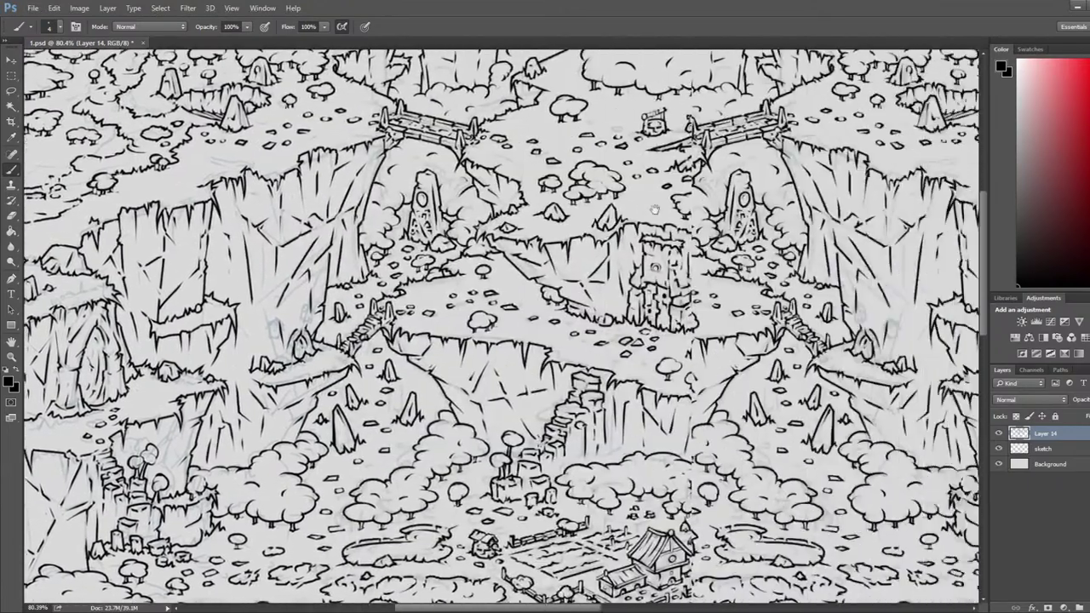
scroll(655, 209, up, 5)
scroll(647, 177, up, 2)
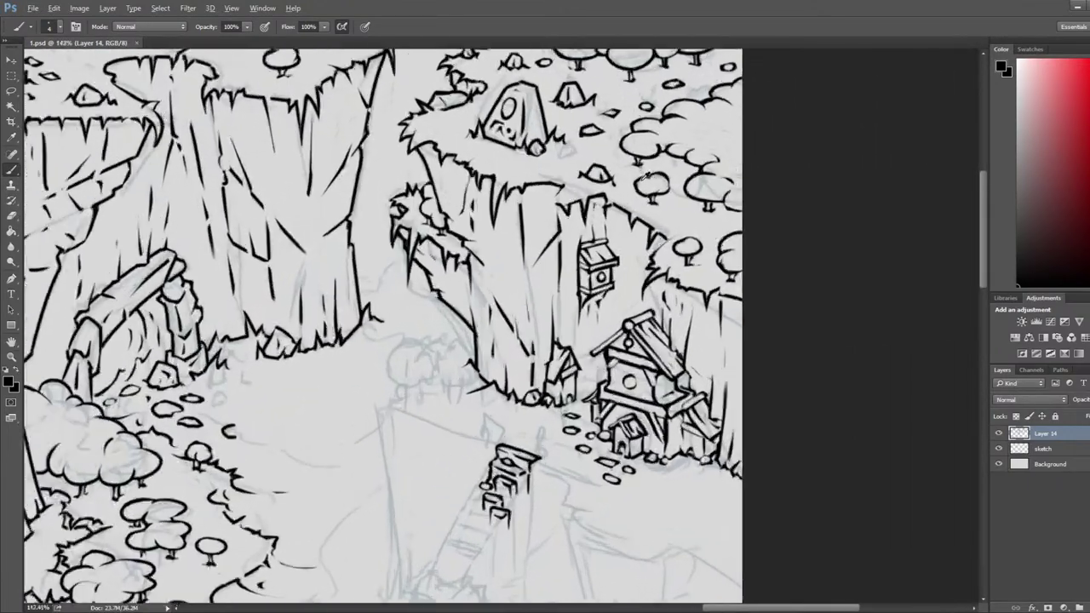
scroll(637, 184, up, 5)
key(e)
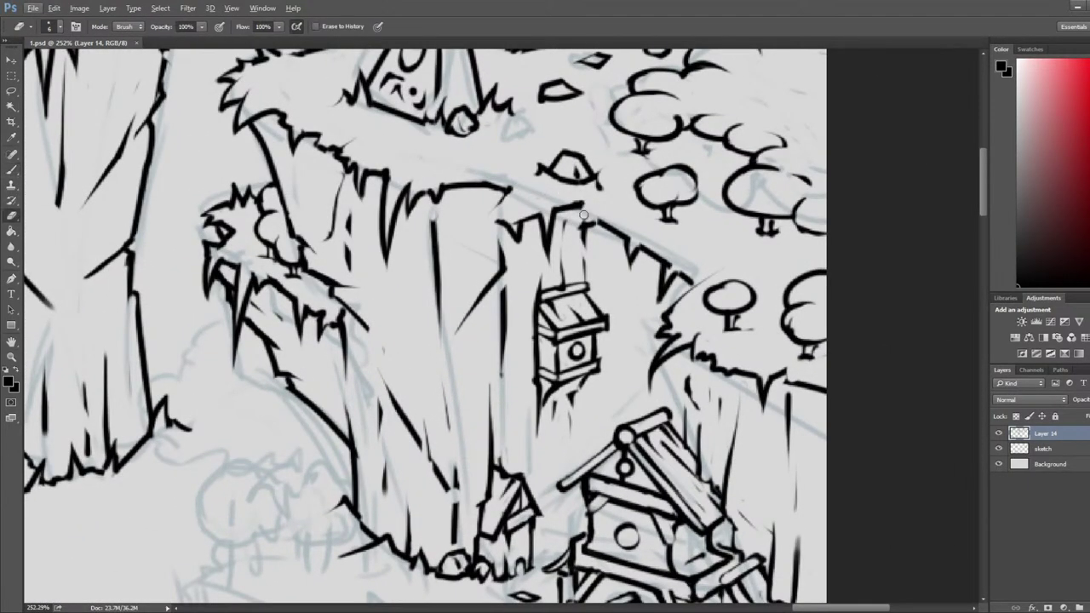
mouse_move(583, 216)
mouse_down()
mouse_move(567, 237)
mouse_move(592, 225)
mouse_move(580, 251)
mouse_move(596, 225)
mouse_move(578, 247)
mouse_move(598, 210)
mouse_move(577, 243)
mouse_move(588, 202)
mouse_move(592, 230)
mouse_move(579, 231)
mouse_move(605, 226)
mouse_up()
key(b)
key(e)
key(b)
key(e)
key(b)
key(e)
key(b)
key(e)
- Draw a tiny round window on the small shed at the cliff base and save the file
scroll(594, 245, down, 4)
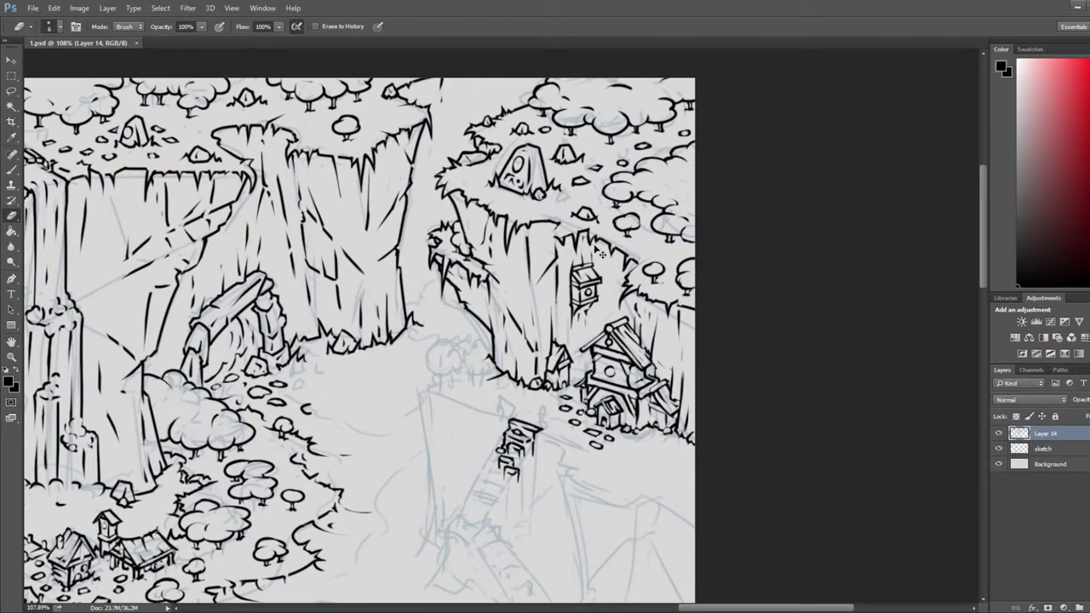
scroll(533, 359, up, 4)
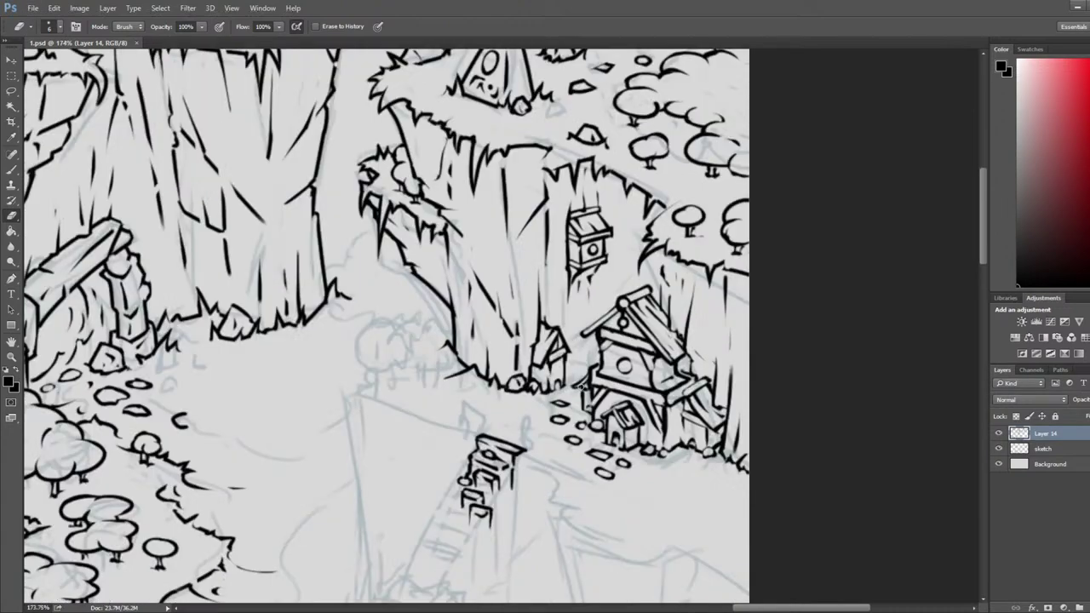
key(b)
drag(552, 355, 549, 353)
key(e)
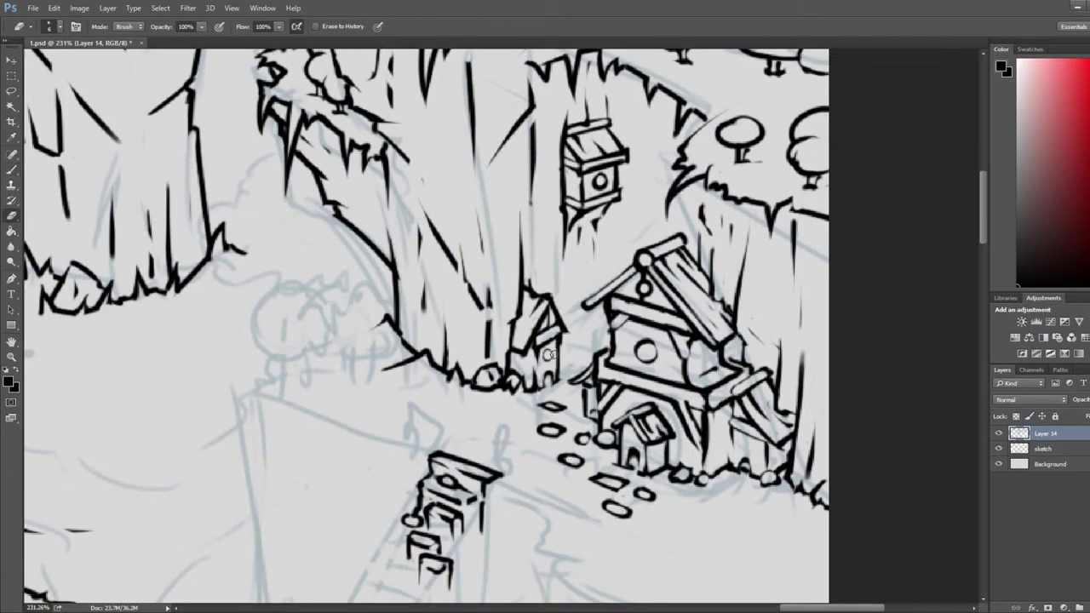
key(b)
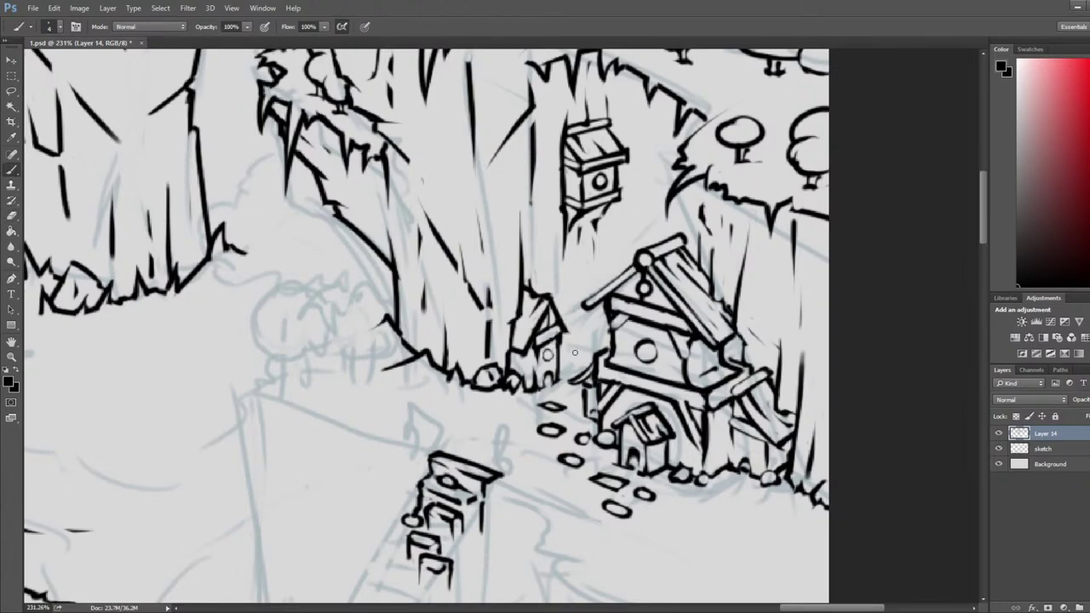
key(ctrl+s)
mouse_move(558, 285)
mouse_down()
mouse_move(566, 264)
mouse_move(577, 284)
mouse_move(581, 255)
mouse_move(593, 281)
mouse_move(584, 266)
mouse_move(575, 288)
mouse_move(596, 282)
mouse_move(572, 290)
mouse_move(596, 281)
mouse_move(594, 291)
mouse_move(566, 305)
mouse_move(600, 340)
mouse_move(588, 328)
mouse_move(601, 326)
mouse_move(584, 326)
mouse_up()
key(ctrl+alt+z)
key(ctrl+alt+z)
- Save the file and ink a small arched shape on a block between the shed and the wooden house
key(ctrl+s)
key(e)
key(b)
key(e)
key(b)
key(e)
key(b)
key(e)
key(b)
- Stack narrow step slabs below the arched shape, alternating brush strokes with eraser trims
key(e)
key(b)
key(e)
key(b)
key(e)
key(b)
key(e)
key(b)
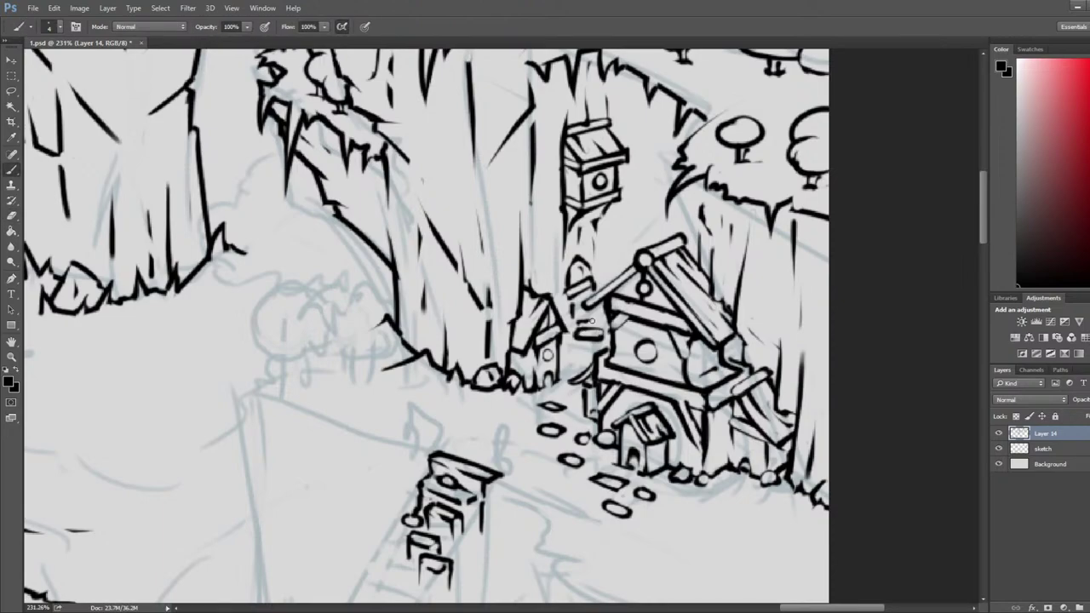
- Continue the narrow stairway down between the shed and the wooden house, adding lower steps and side strokes
key(e)
key(b)
key(e)
key(b)
drag(571, 344, 586, 356)
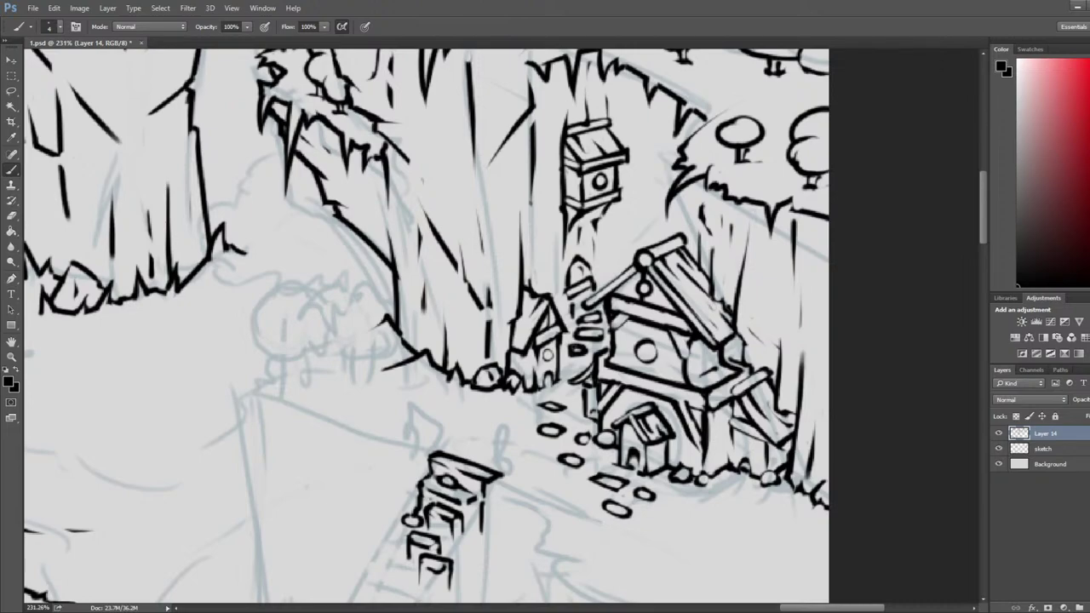
key(e)
key(b)
key(e)
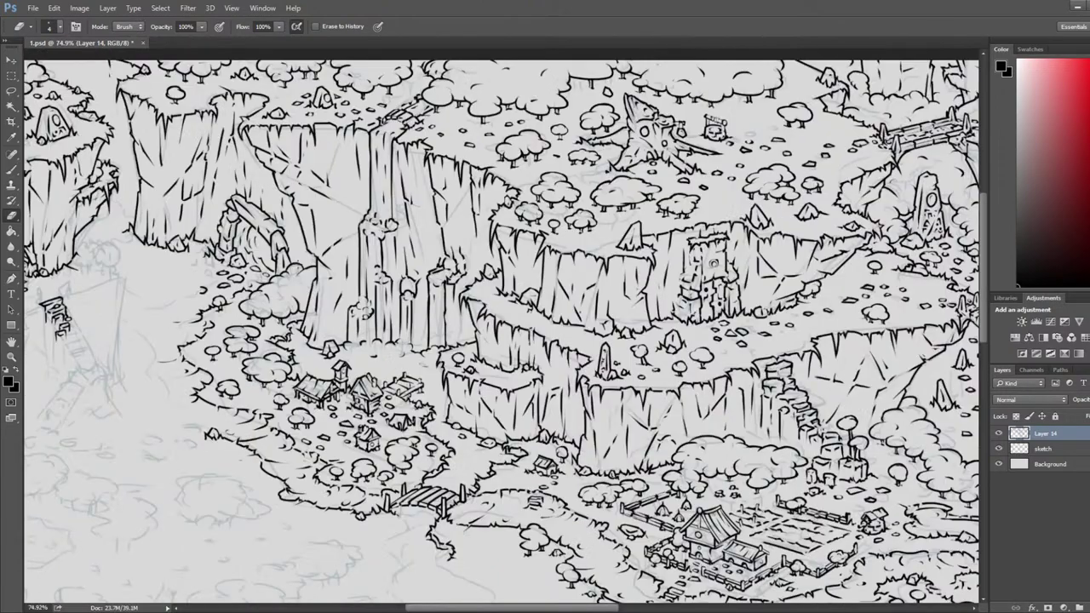
- With the map mirrored, rework the edges of the narrow steps beside the wooden house
key(alt)
drag(230, 263, 556, 283)
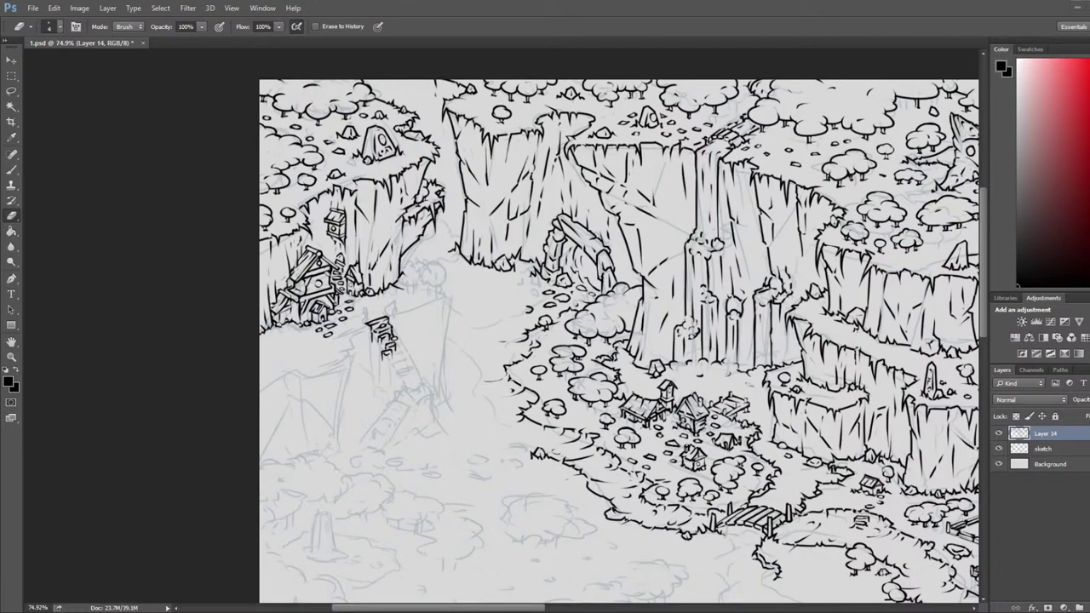
scroll(331, 294, up, 15)
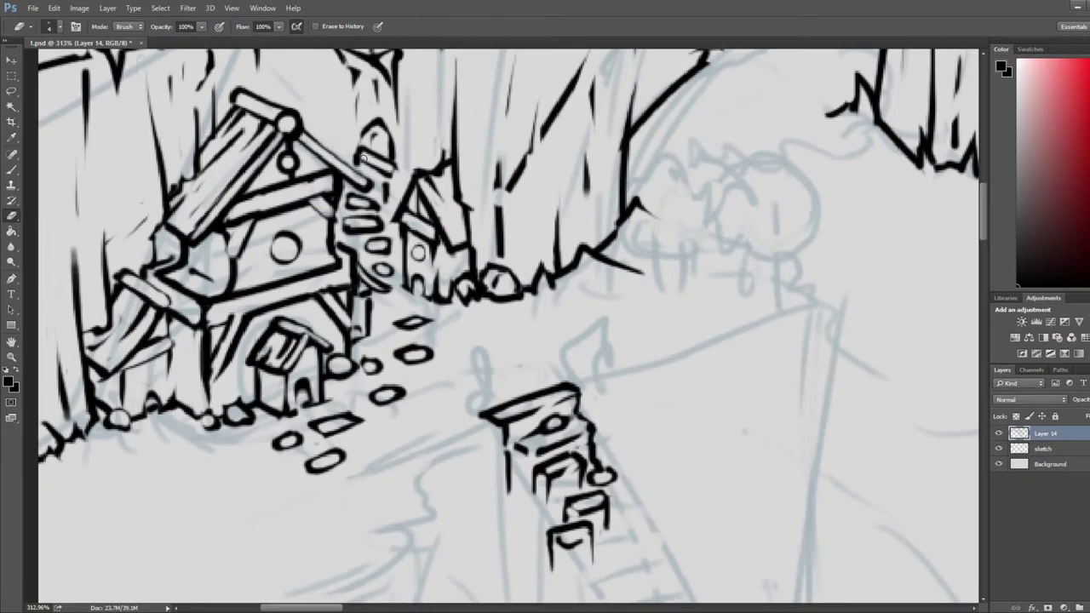
drag(350, 233, 369, 255)
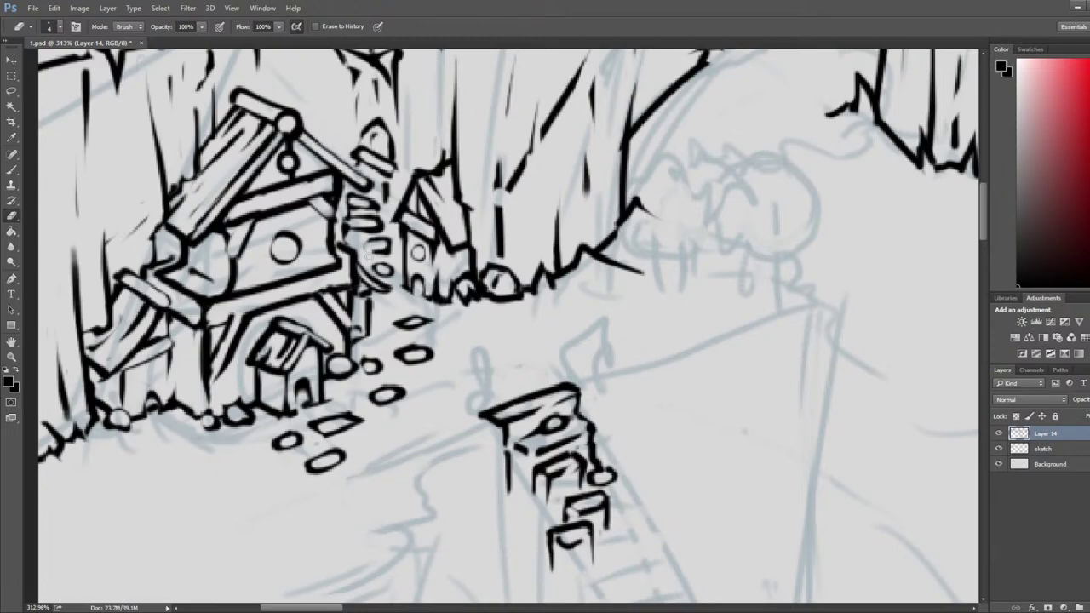
drag(368, 252, 388, 271)
drag(380, 181, 387, 194)
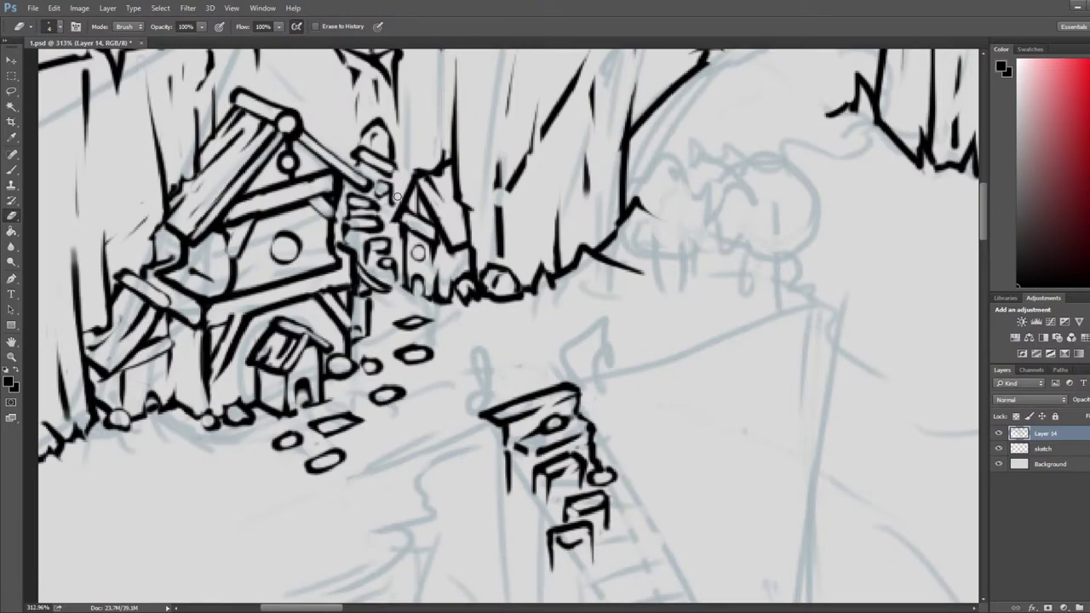
- Flip the map back horizontally and replace the arch atop the narrow stairway with a small slanted plank roof
scroll(397, 196, down, 6)
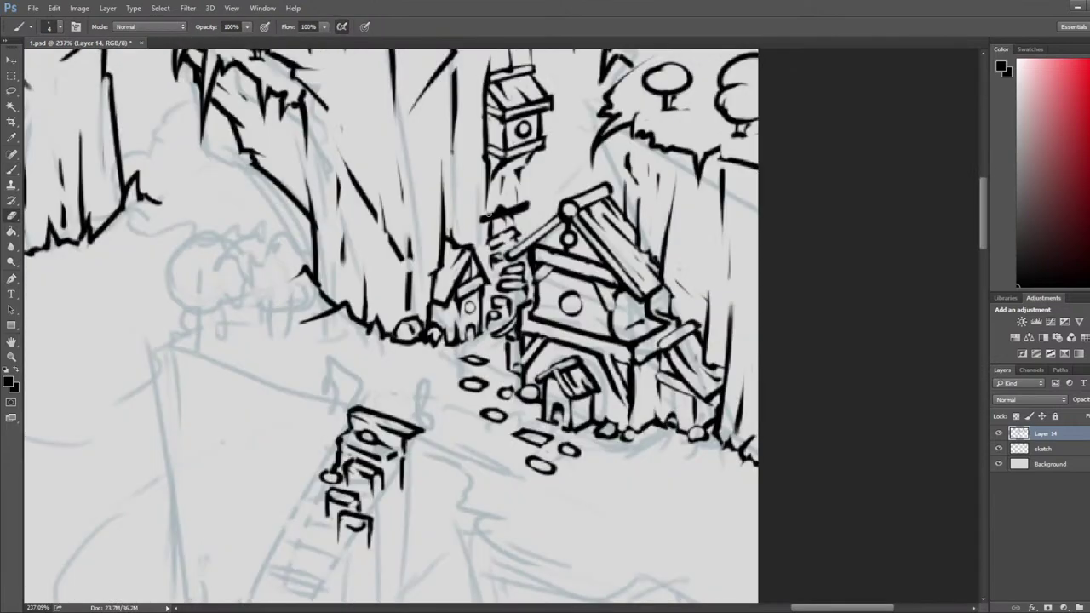
key(e)
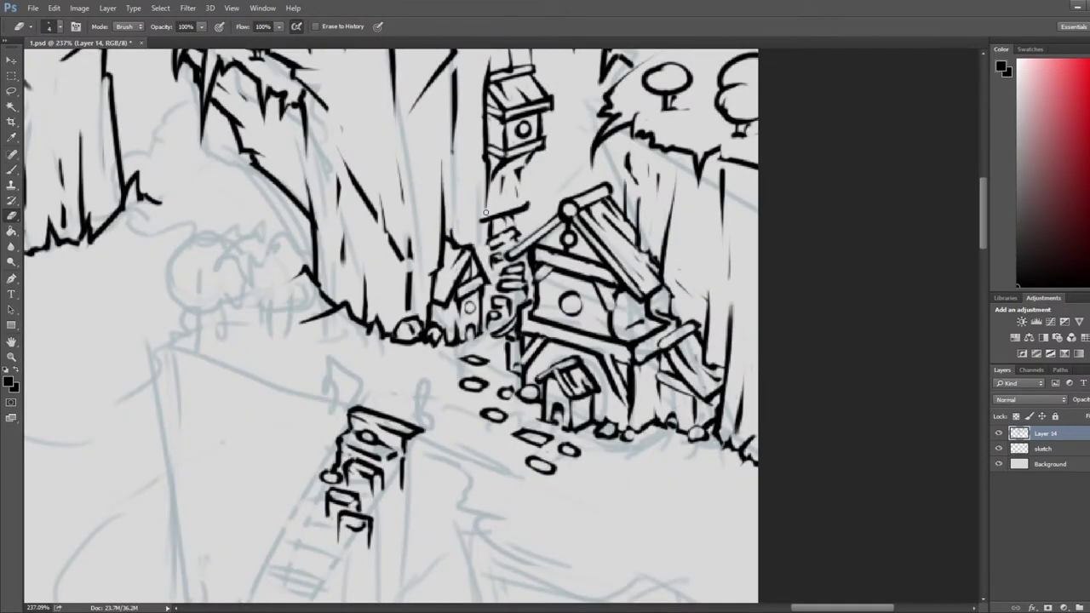
key(b)
key(e)
mouse_move(482, 207)
mouse_down()
mouse_move(525, 196)
mouse_move(492, 211)
mouse_up()
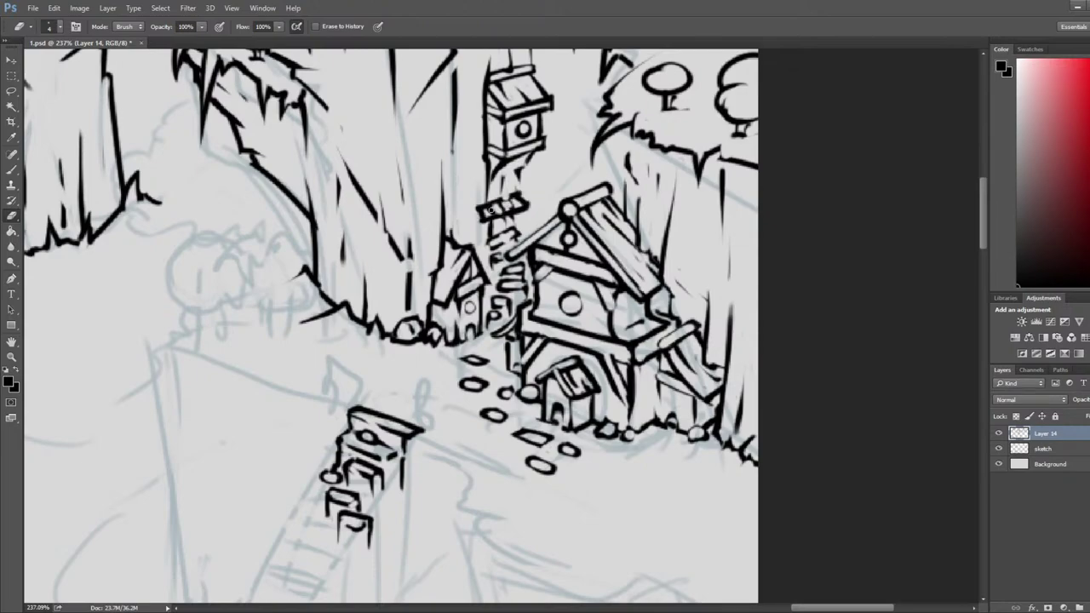
drag(492, 210, 521, 201)
- Add support posts under the small plank roof above the stairway and refine its upper edge and ends
key(b)
drag(512, 213, 518, 226)
key(e)
key(b)
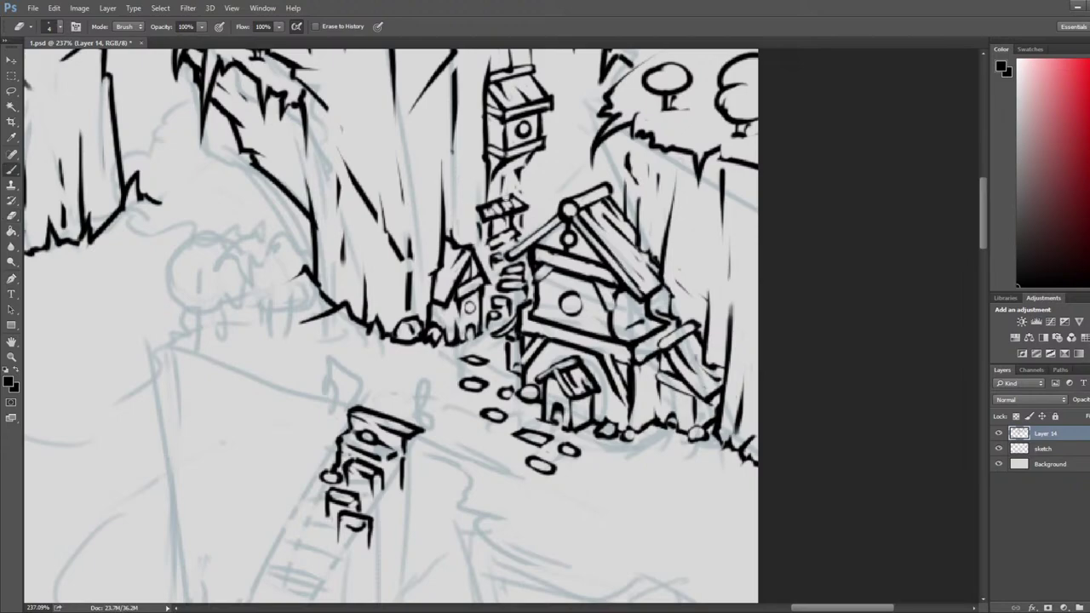
key(e)
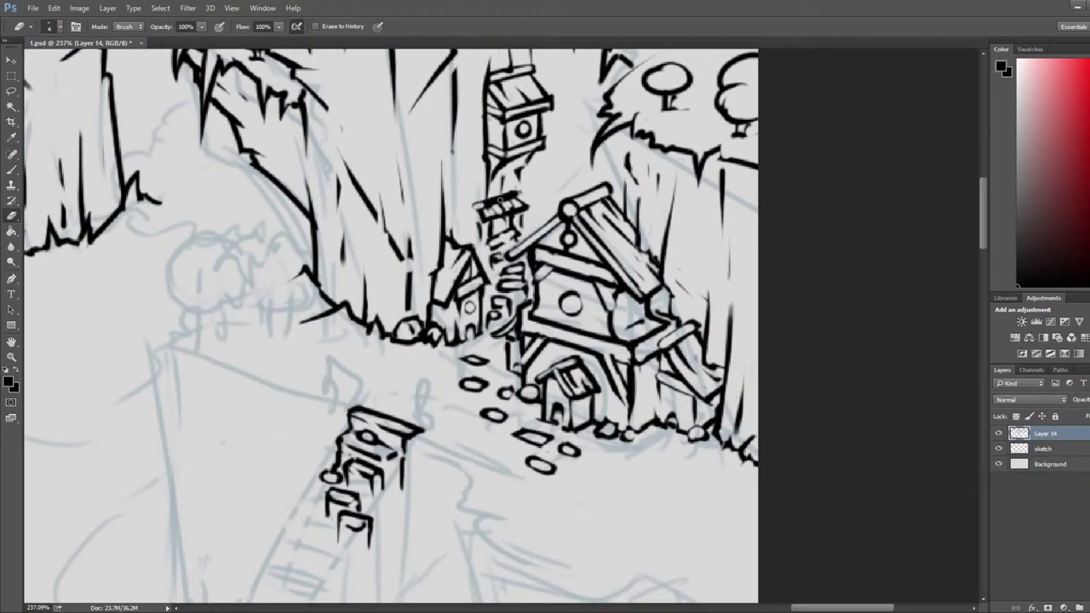
key(b)
key(e)
scroll(490, 174, down, 5)
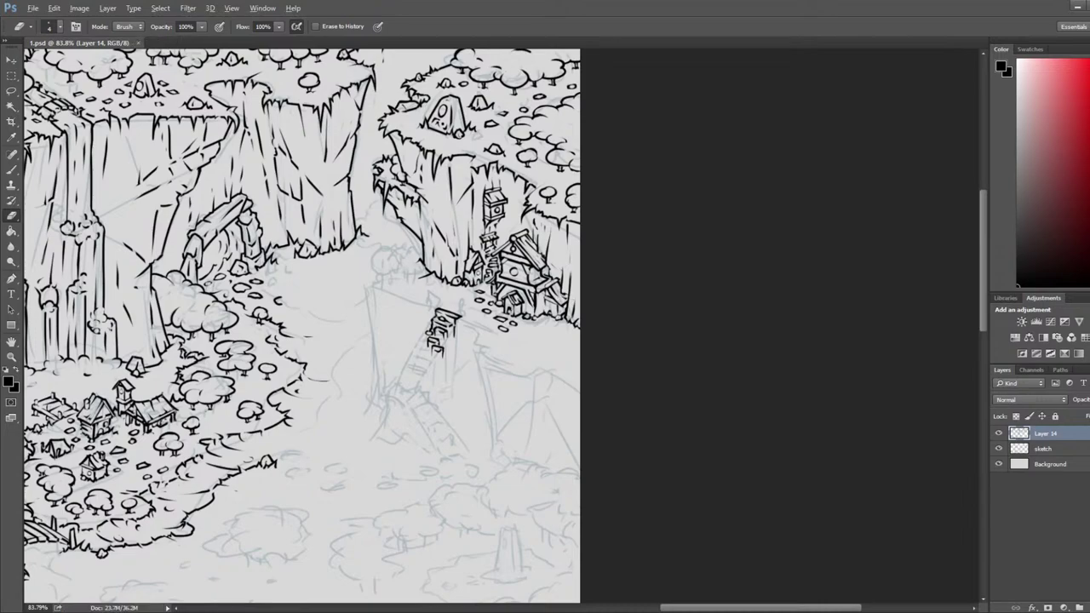
- Draw a small window shape on the cliff face between the hanging hut and the wooden house's roof
scroll(533, 302, up, 5)
key(b)
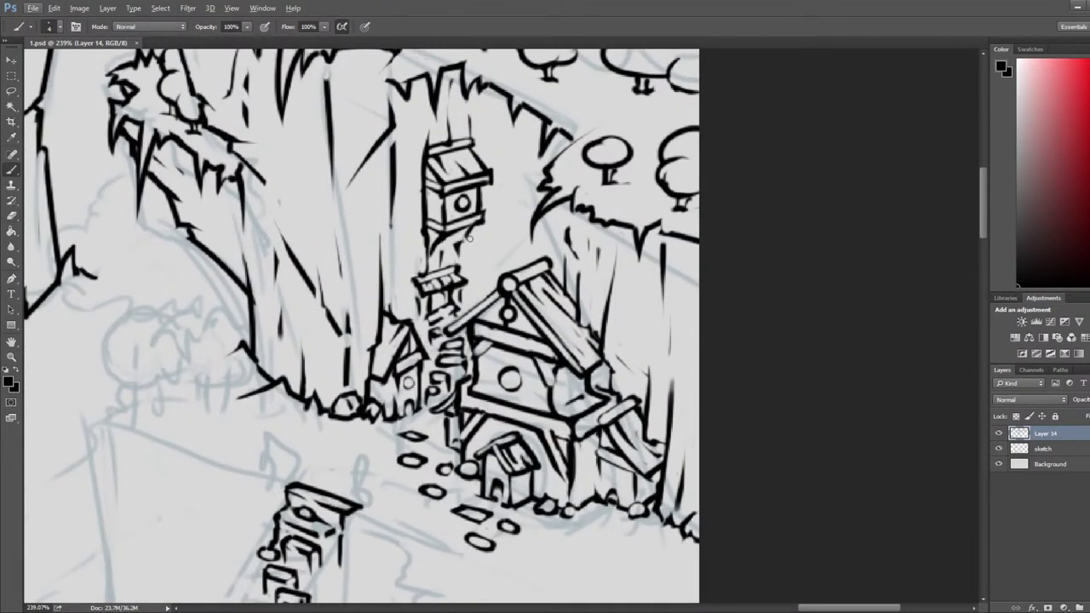
drag(492, 232, 493, 277)
key(e)
key(b)
key(e)
key(b)
key(e)
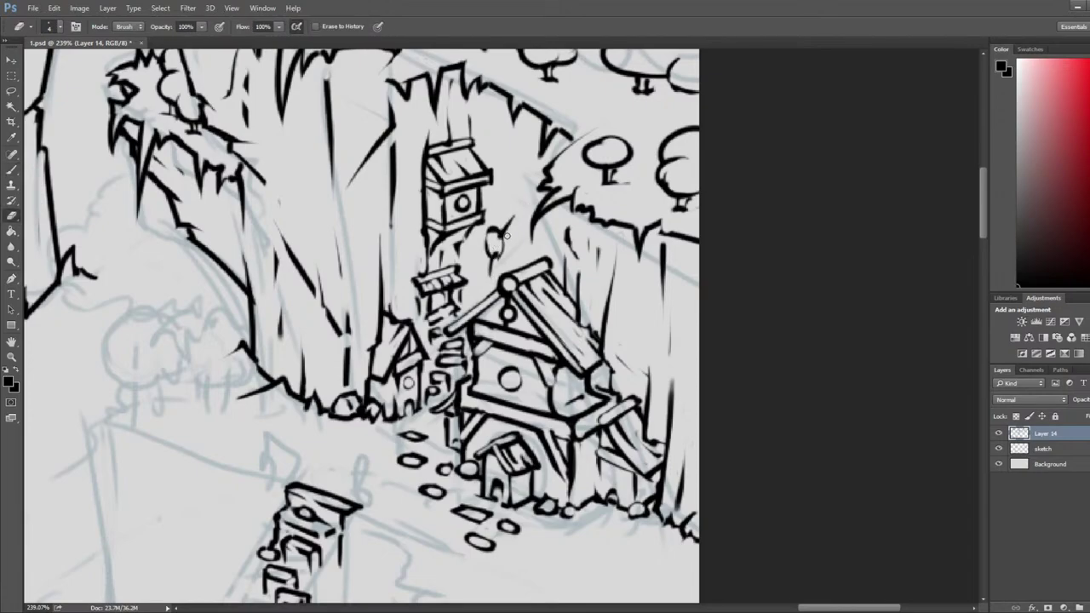
mouse_move(500, 233)
mouse_down()
mouse_move(495, 206)
mouse_move(494, 251)
mouse_move(502, 234)
mouse_up()
key(b)
key(e)
key(b)
key(e)
key(b)
- Refine the small cliff window into a narrow framed opening and add thin rock strokes above it
mouse_move(496, 196)
mouse_down()
mouse_move(497, 232)
mouse_move(491, 191)
mouse_up()
key(e)
key(b)
mouse_move(491, 236)
mouse_down()
mouse_move(489, 256)
mouse_move(501, 258)
mouse_up()
key(e)
key(b)
drag(501, 258, 498, 203)
key(e)
key(b)
key(e)
key(b)
key(e)
key(b)
- Draw a second small window on the cliff between the hanging hut and the leafy ledge, trimming its outline
mouse_move(524, 183)
mouse_down()
mouse_move(518, 163)
mouse_move(521, 203)
mouse_move(516, 168)
mouse_up()
key(e)
key(b)
key(e)
key(b)
key(e)
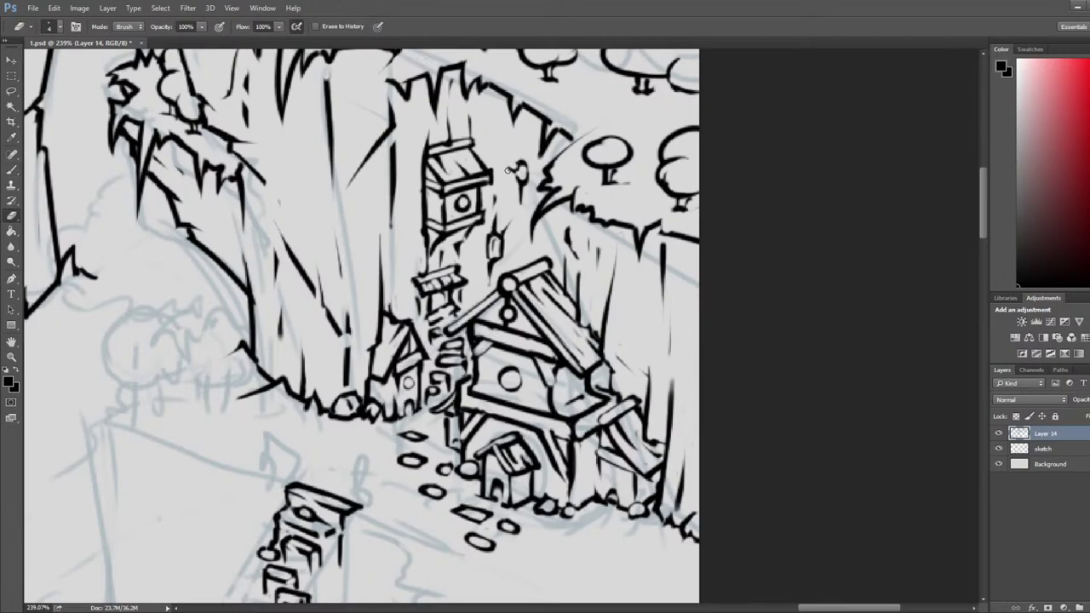
key(b)
key(e)
- Mirror the map horizontally and ink the plateau edge below the wooden house on both sides of the cliff stairway
scroll(683, 325, down, 8)
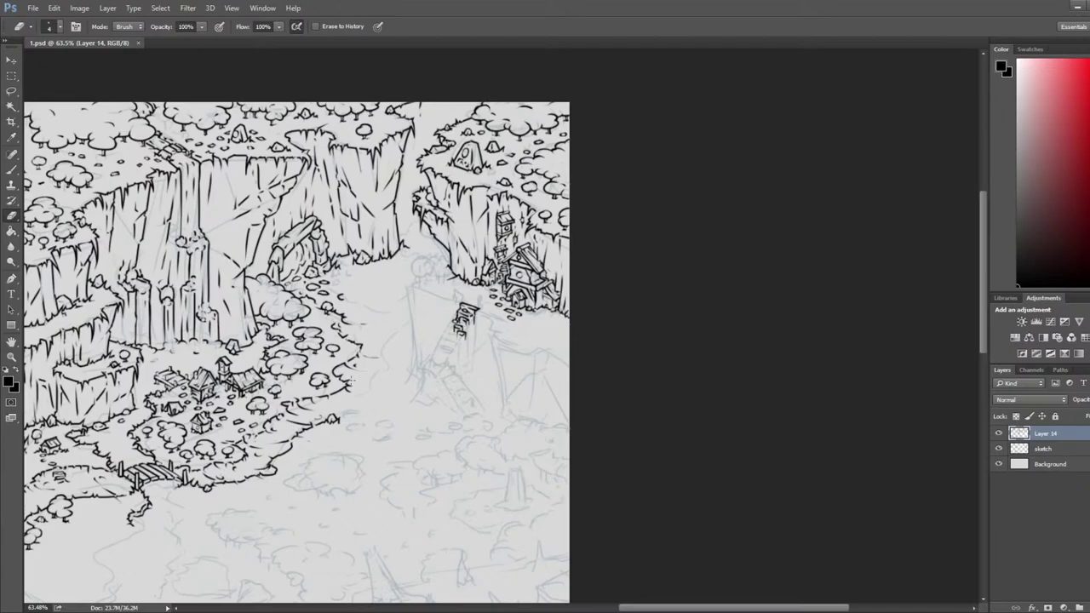
scroll(393, 377, up, 3)
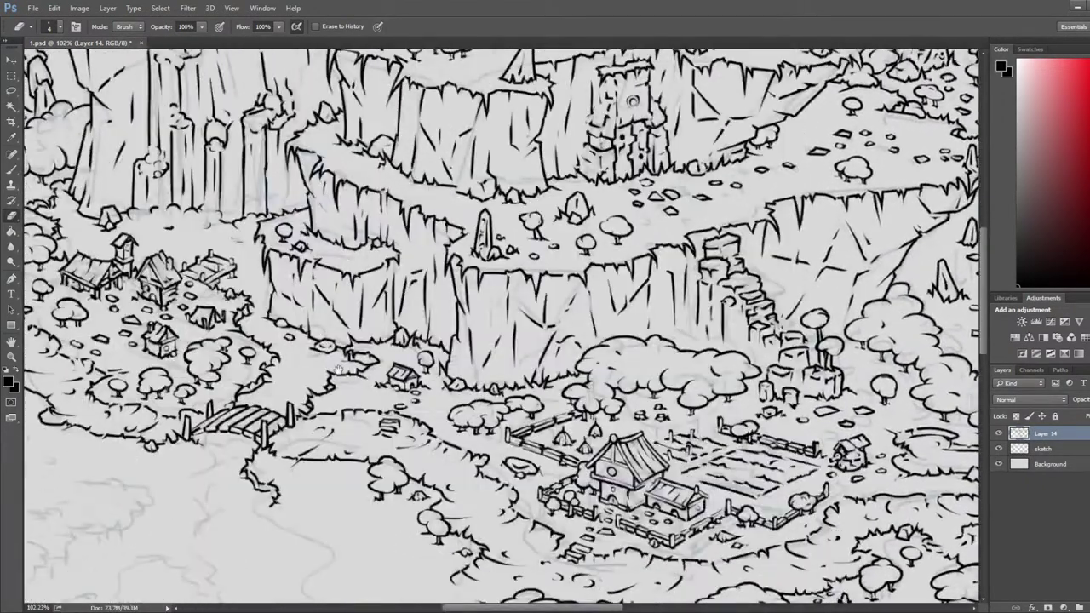
drag(339, 370, 812, 415)
mouse_move(217, 321)
mouse_down()
mouse_move(514, 322)
mouse_move(457, 371)
mouse_up()
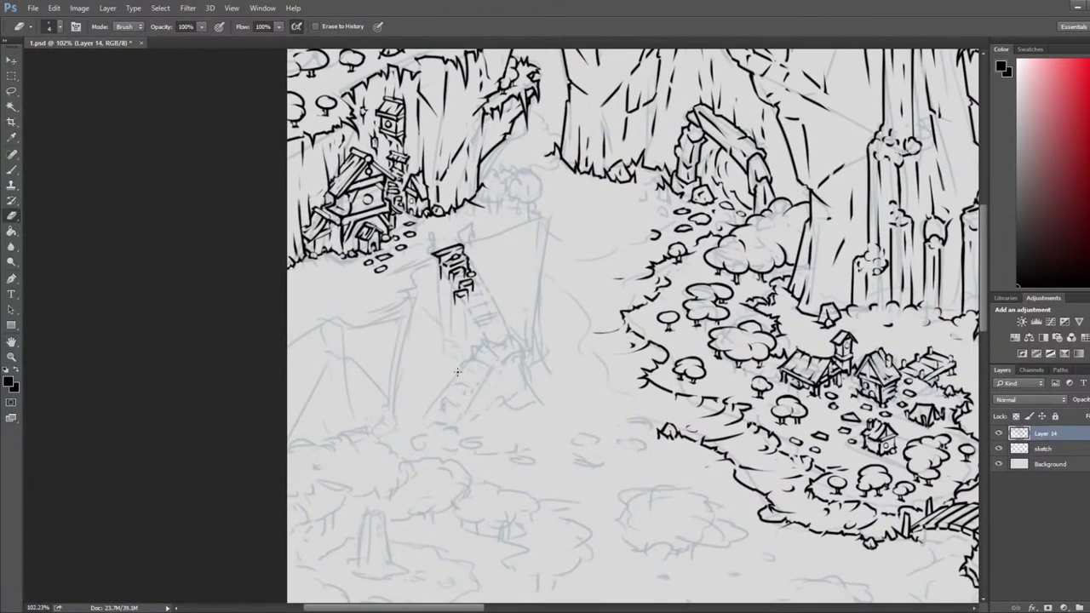
scroll(456, 371, up, 3)
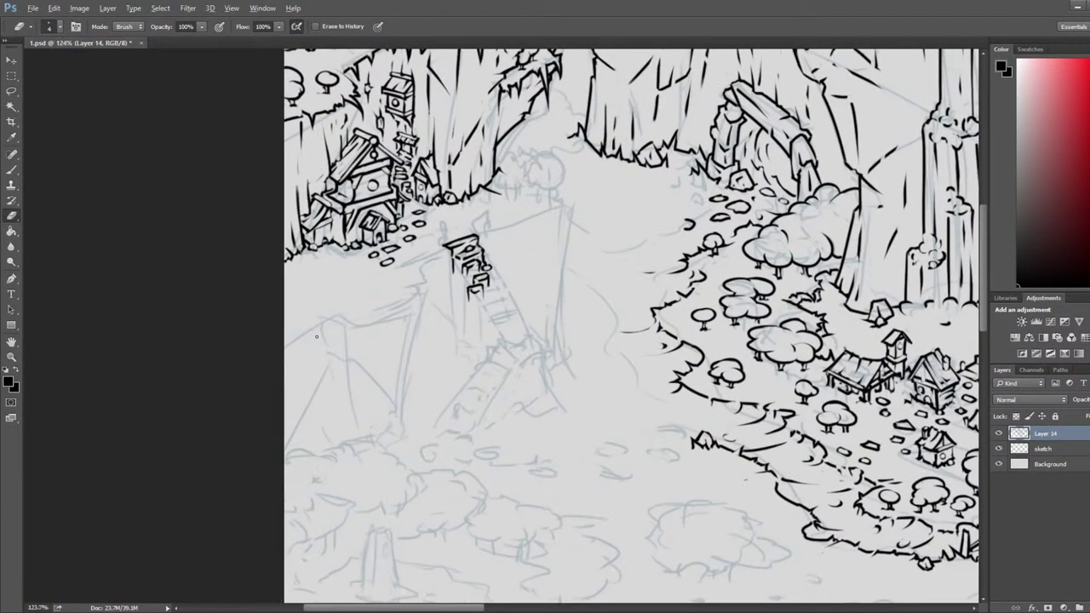
key(b)
mouse_move(261, 351)
mouse_down()
mouse_move(345, 318)
mouse_move(371, 328)
mouse_move(464, 304)
mouse_move(481, 265)
mouse_move(498, 220)
mouse_up()
mouse_move(589, 185)
mouse_down()
mouse_move(691, 154)
mouse_move(714, 133)
mouse_up()
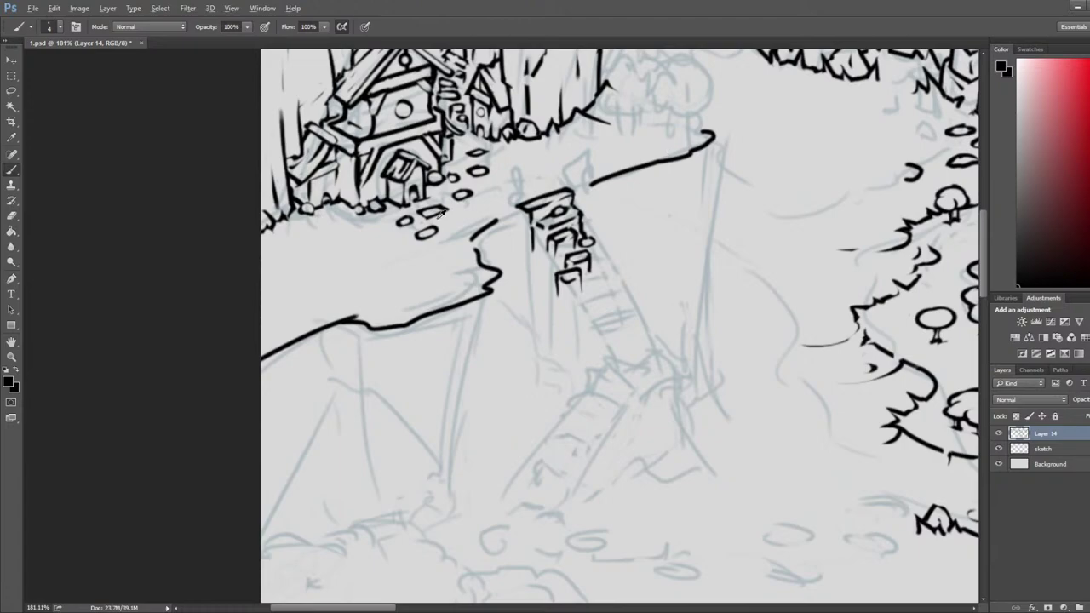
- Try a straighter plateau edge beyond the cliff stairway, undo it, and erase the curved edge line there
scroll(521, 210, down, 3)
drag(530, 211, 499, 302)
scroll(500, 303, up, 2)
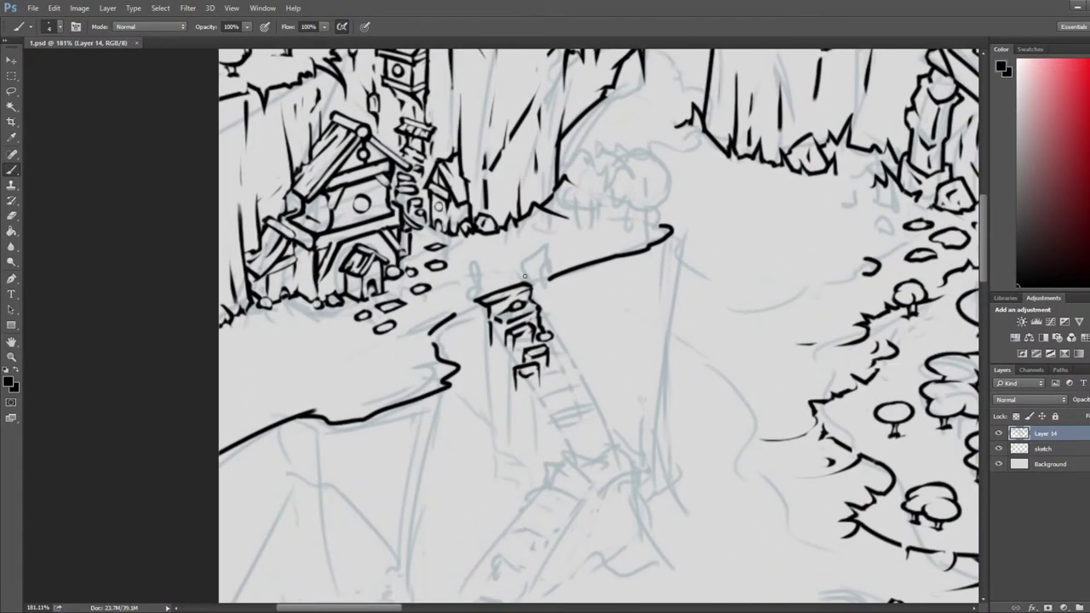
mouse_move(529, 267)
mouse_down()
mouse_move(532, 284)
mouse_move(654, 228)
mouse_up()
key(ctrl+z)
key(ctrl+z)
key(e)
mouse_move(551, 276)
mouse_down()
mouse_move(669, 232)
mouse_move(658, 226)
mouse_move(665, 233)
mouse_move(652, 253)
mouse_move(663, 239)
mouse_move(558, 279)
mouse_move(531, 271)
mouse_move(536, 281)
mouse_move(524, 267)
mouse_move(641, 229)
mouse_up()
- Redraw the plateau edge beyond the stairway as one straight slanted line rising from a short upright
key(b)
key(e)
key(b)
key(ctrl+z)
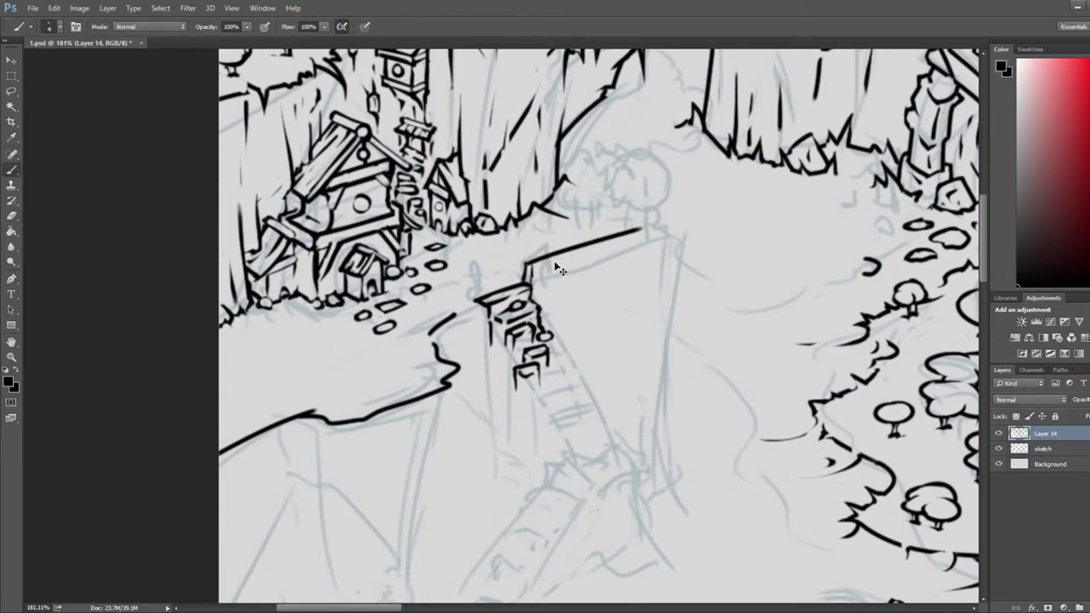
key(ctrl+z)
key(e)
key(b)
drag(523, 266, 643, 228)
key(e)
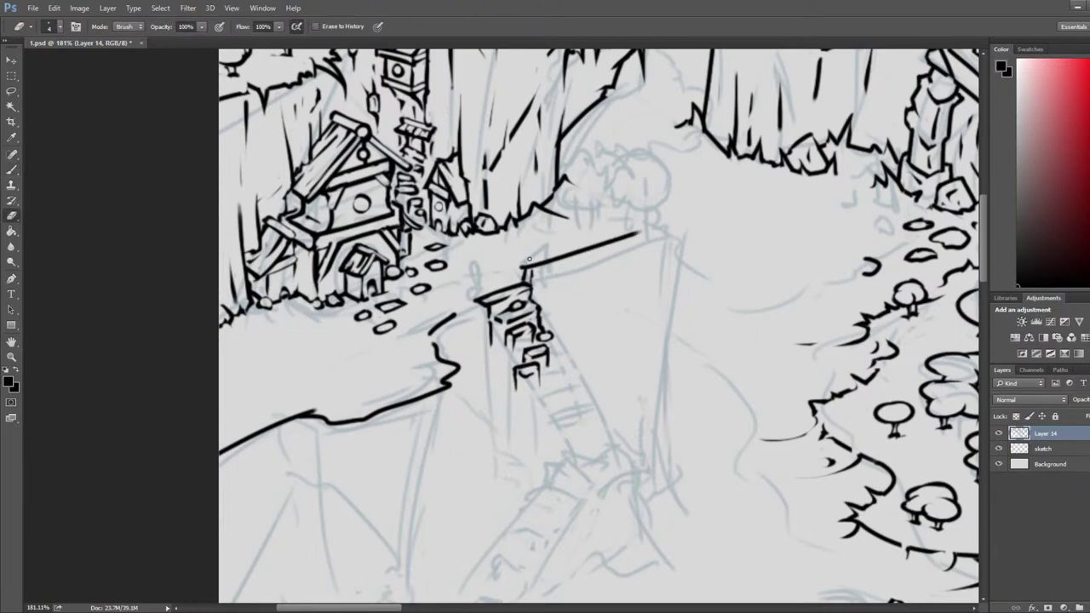
- Clean the slanted edge line and add parallel lines beneath it to form a narrow stone edging
mouse_move(526, 262)
mouse_down()
mouse_move(526, 278)
mouse_move(654, 236)
mouse_up()
key(b)
key(e)
key(b)
key(e)
drag(536, 271, 669, 214)
key(b)
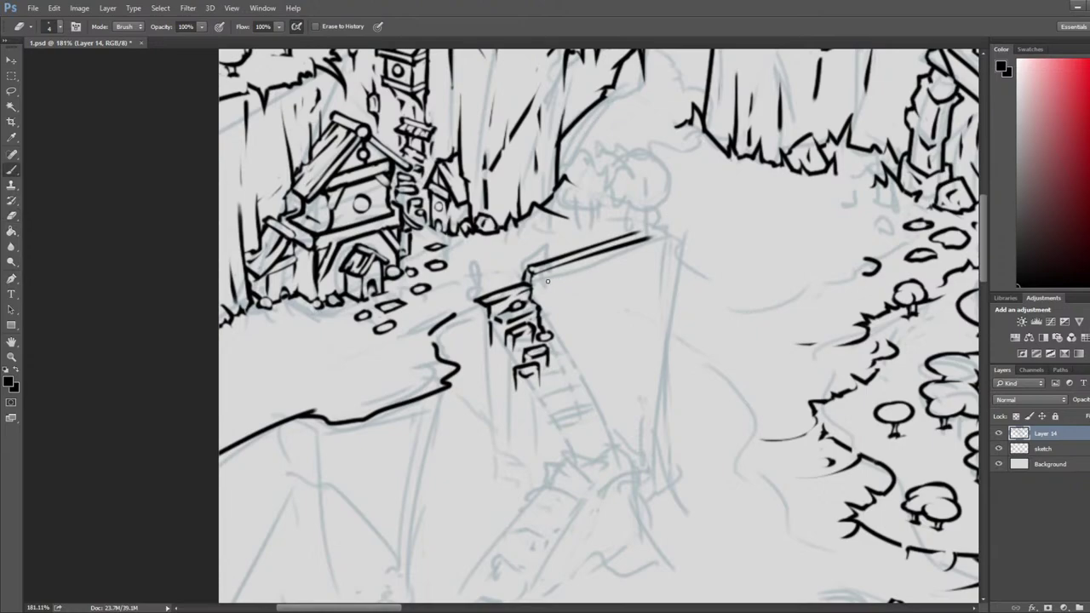
key(b)
drag(532, 281, 661, 239)
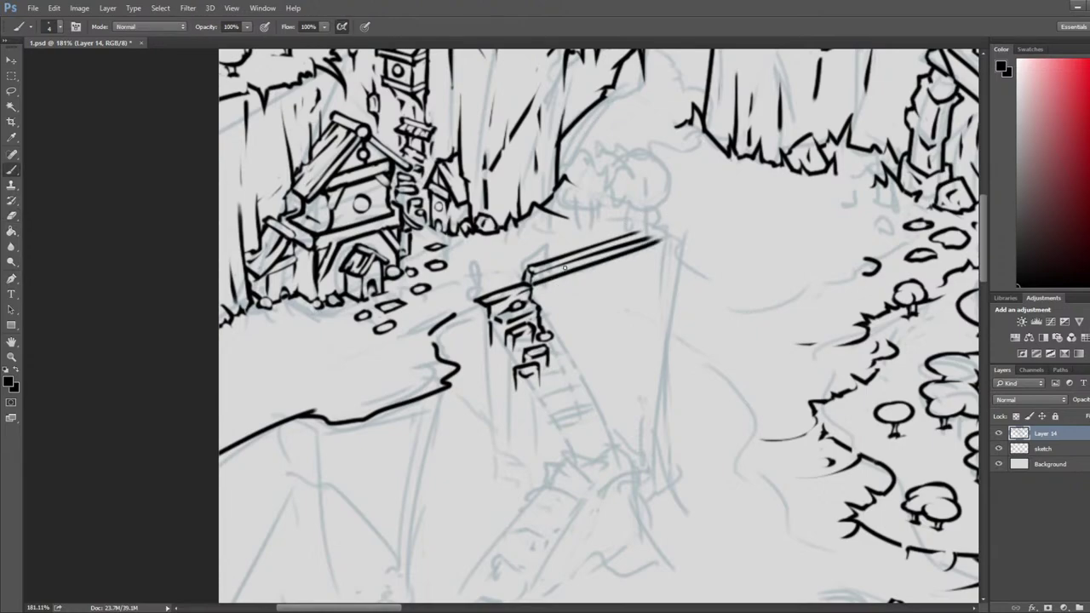
- Divide the narrow edging into separate blocks with short cross strokes and erased gaps along its length
drag(570, 262, 572, 268)
key(e)
key(b)
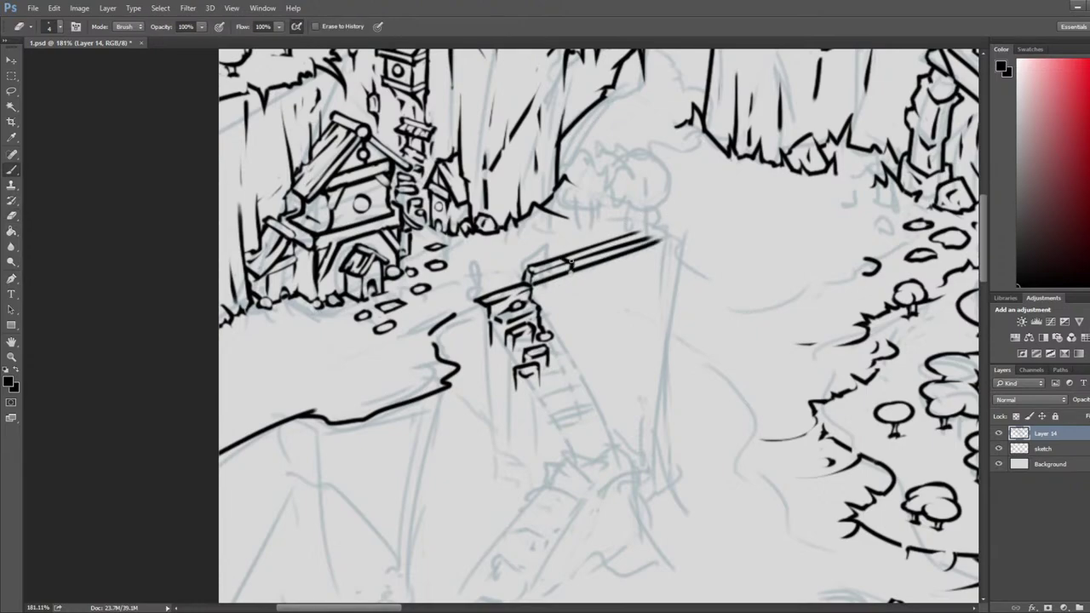
key(b)
key(e)
key(b)
key(e)
key(b)
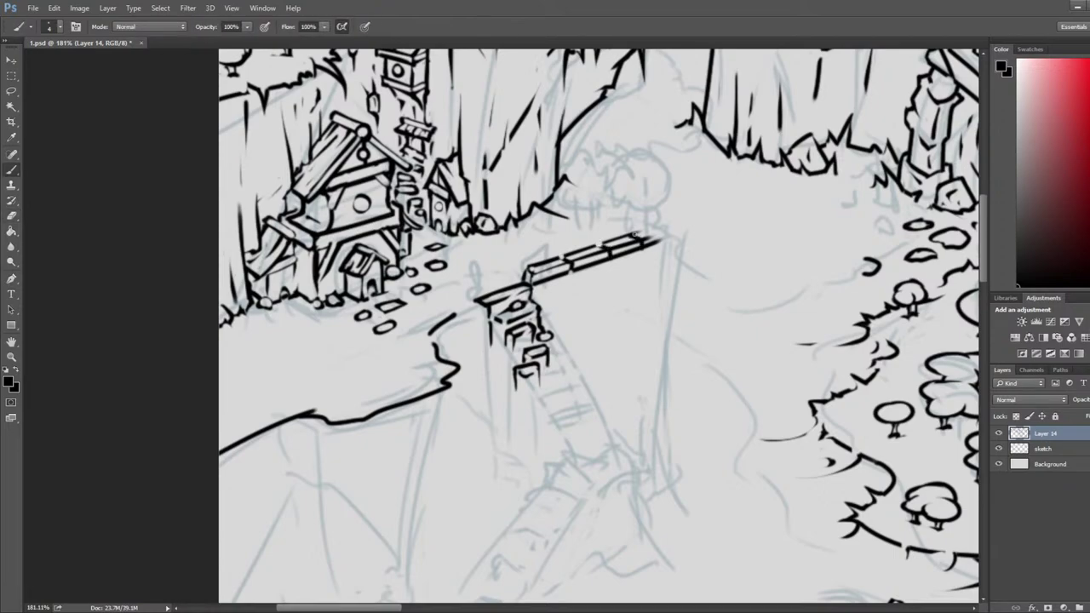
key(e)
key(b)
key(e)
key(b)
key(e)
key(b)
- Draw short tapered strokes hanging below the block edging, including one long spike near its middle
mouse_move(575, 270)
mouse_down()
mouse_move(577, 292)
mouse_move(559, 296)
mouse_move(592, 317)
mouse_move(597, 286)
mouse_move(588, 327)
mouse_up()
key(e)
key(b)
key(e)
key(b)
key(e)
key(b)
key(e)
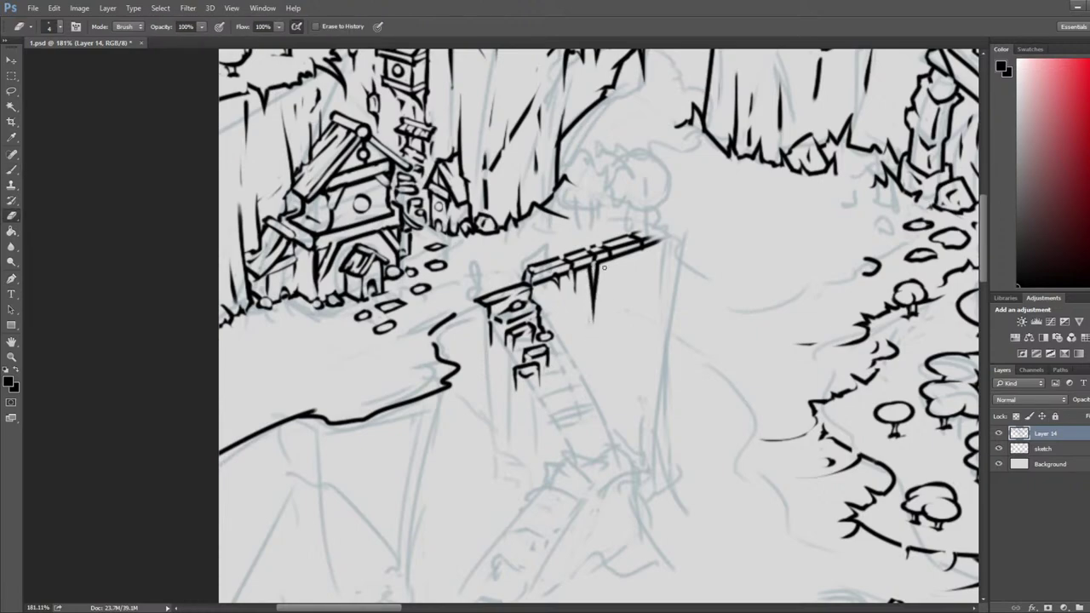
- Reshape the long hanging spike under the edging and trim the short strokes beside it
key(b)
drag(574, 275, 587, 275)
key(e)
key(b)
key(e)
key(b)
key(e)
drag(595, 274, 587, 337)
key(b)
key(e)
mouse_move(596, 271)
mouse_down()
mouse_move(586, 311)
mouse_move(583, 279)
mouse_move(588, 349)
mouse_up()
key(b)
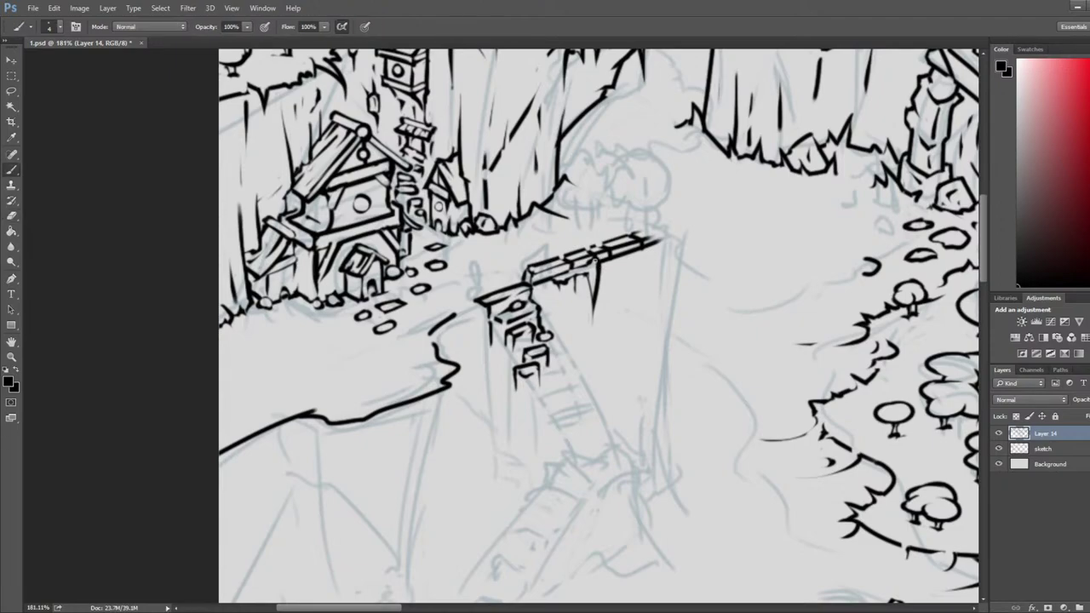
- Add another tapered rock stroke beside the long spike and sharpen its point
key(e)
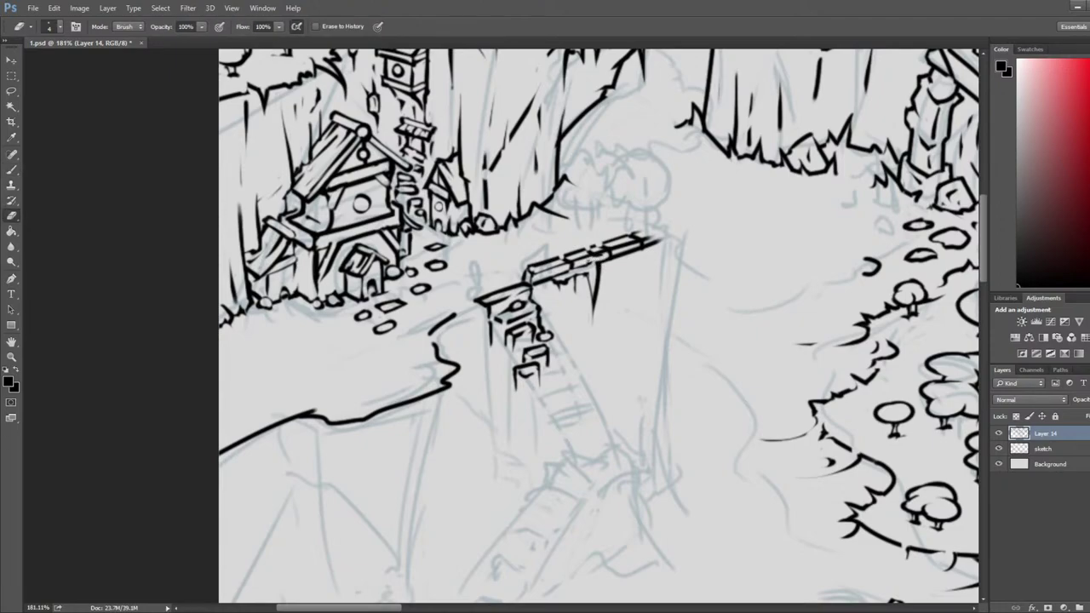
key(b)
key(e)
key(b)
drag(601, 261, 601, 270)
key(e)
key(b)
key(e)
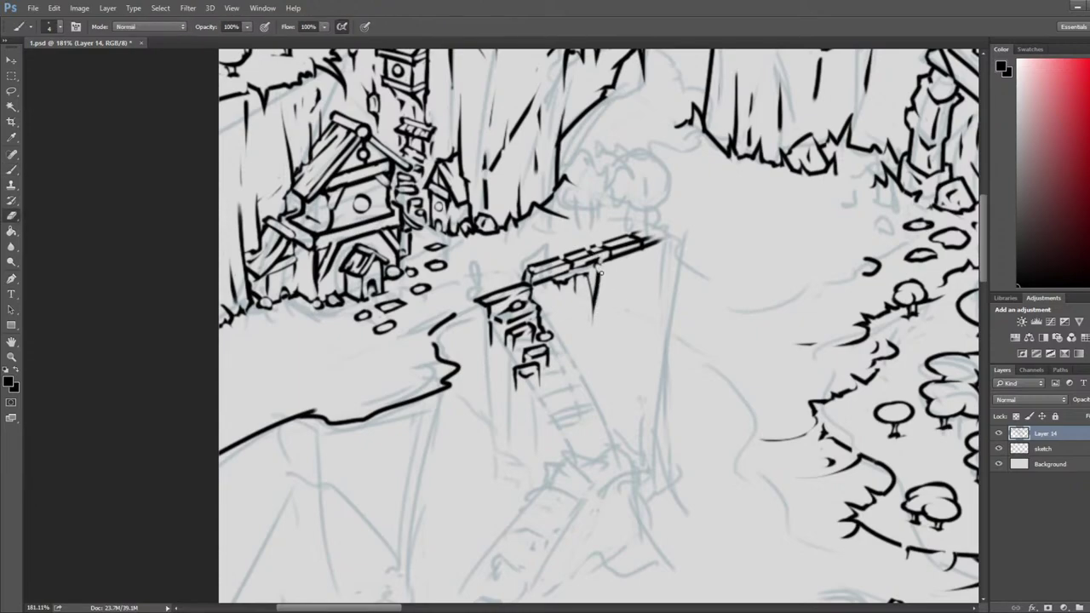
key(b)
key(e)
key(b)
key(e)
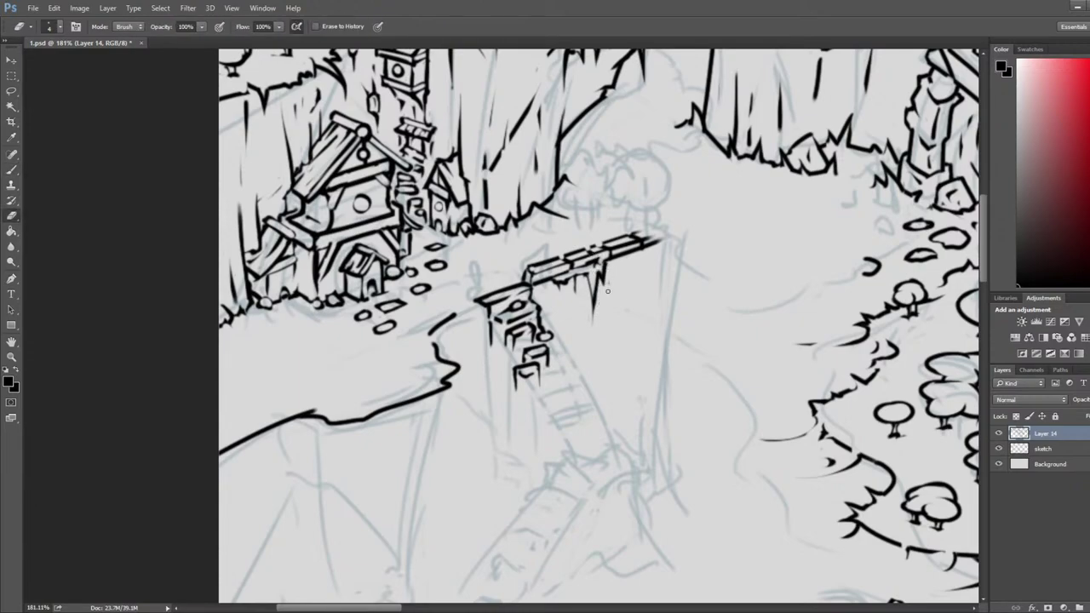
- Continue the hanging spikes toward the far end of the block edging and close that end with a rounded outline
key(b)
mouse_move(605, 270)
mouse_down()
mouse_move(672, 239)
mouse_move(625, 277)
mouse_move(627, 296)
mouse_move(602, 287)
mouse_move(603, 296)
mouse_move(607, 288)
mouse_up()
key(e)
key(b)
key(e)
key(b)
key(e)
key(b)
key(e)
key(b)
key(e)
key(b)
key(e)
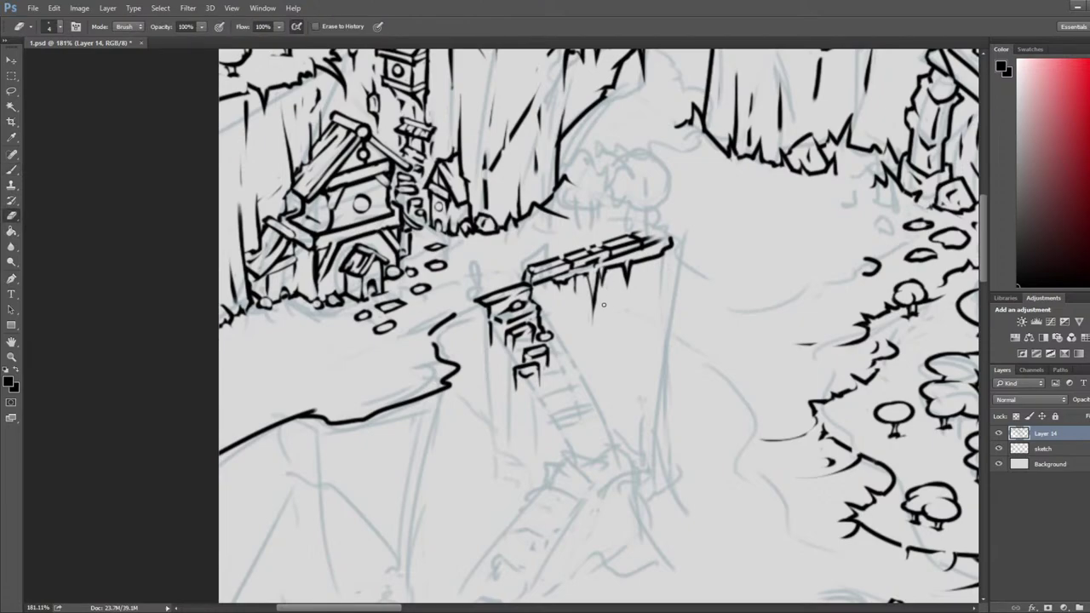
- Check the whole map, flip it back horizontally and return to the new block edging
scroll(603, 331, down, 3)
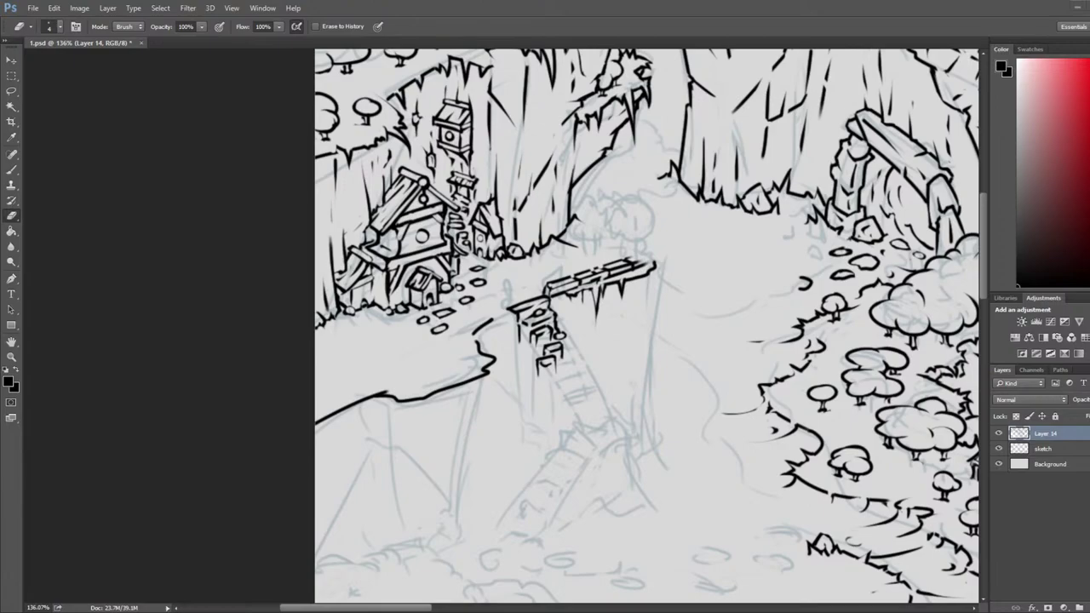
scroll(561, 387, down, 6)
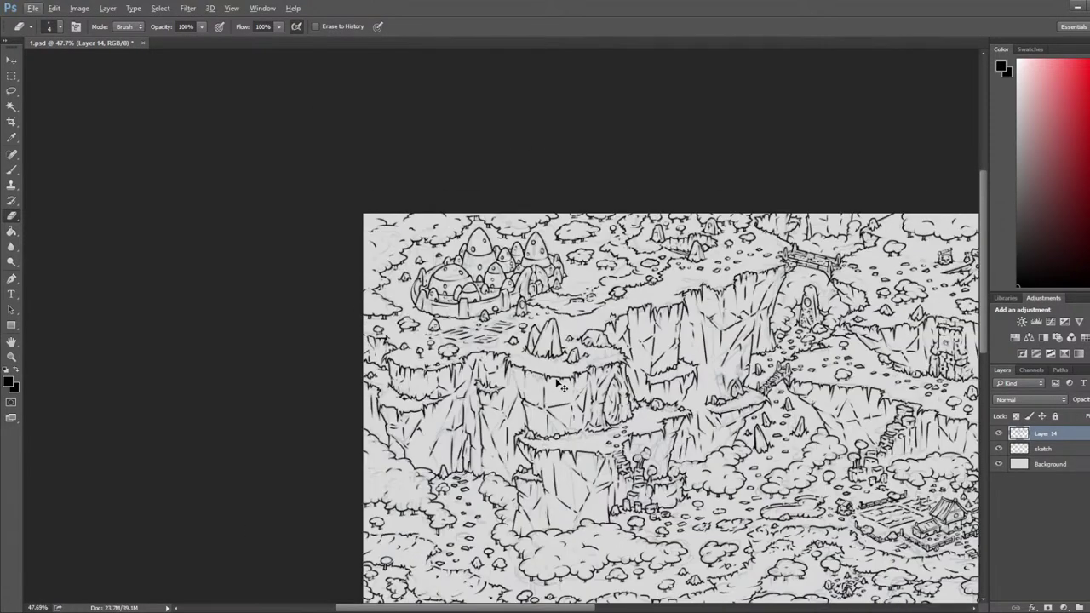
drag(784, 374, 153, 357)
drag(954, 372, 584, 356)
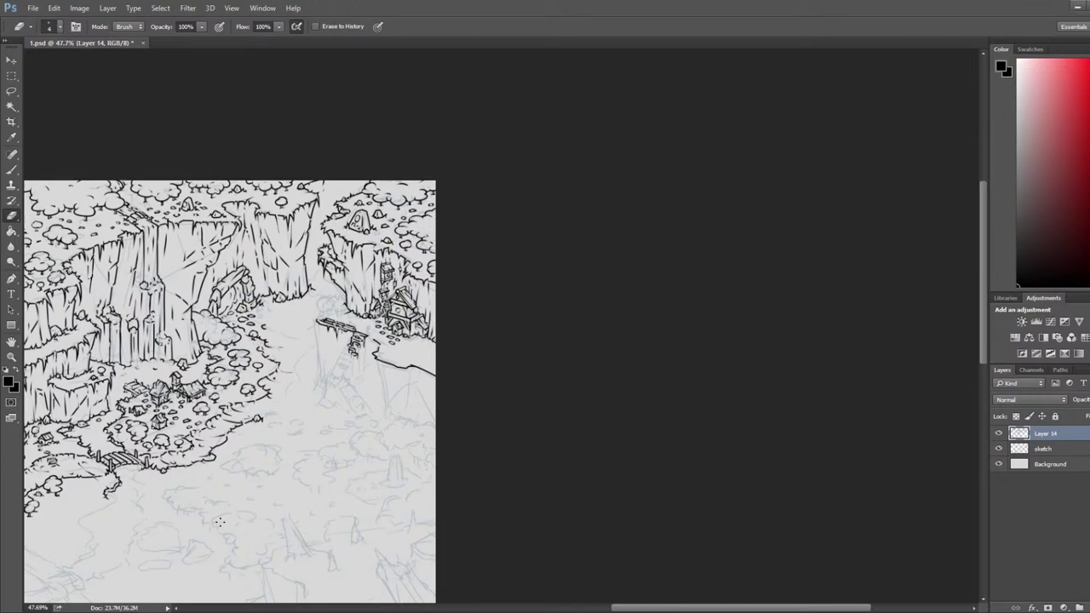
scroll(322, 305, up, 7)
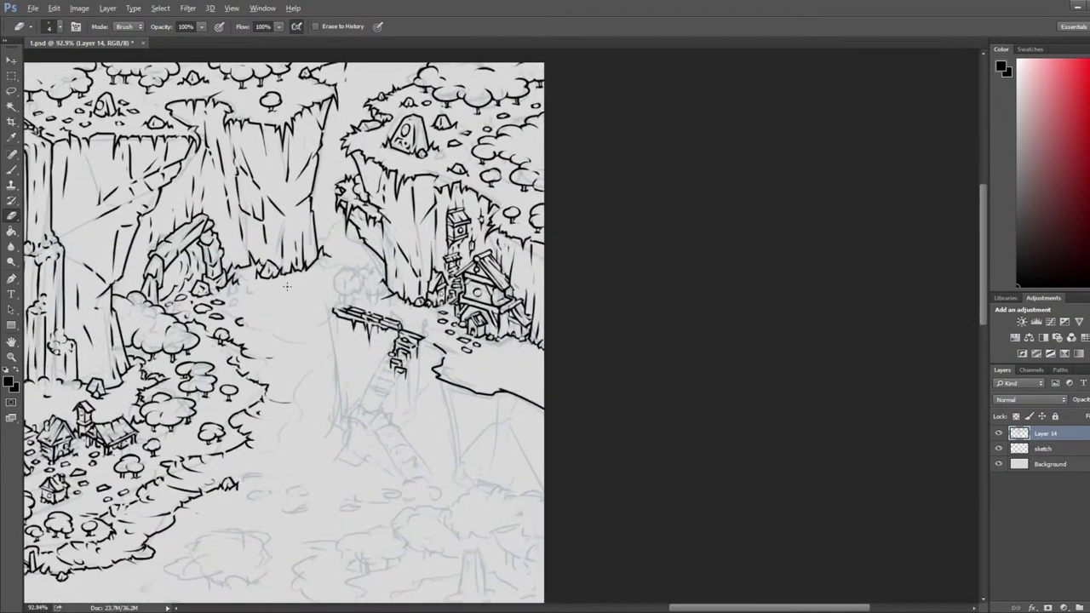
scroll(326, 301, up, 3)
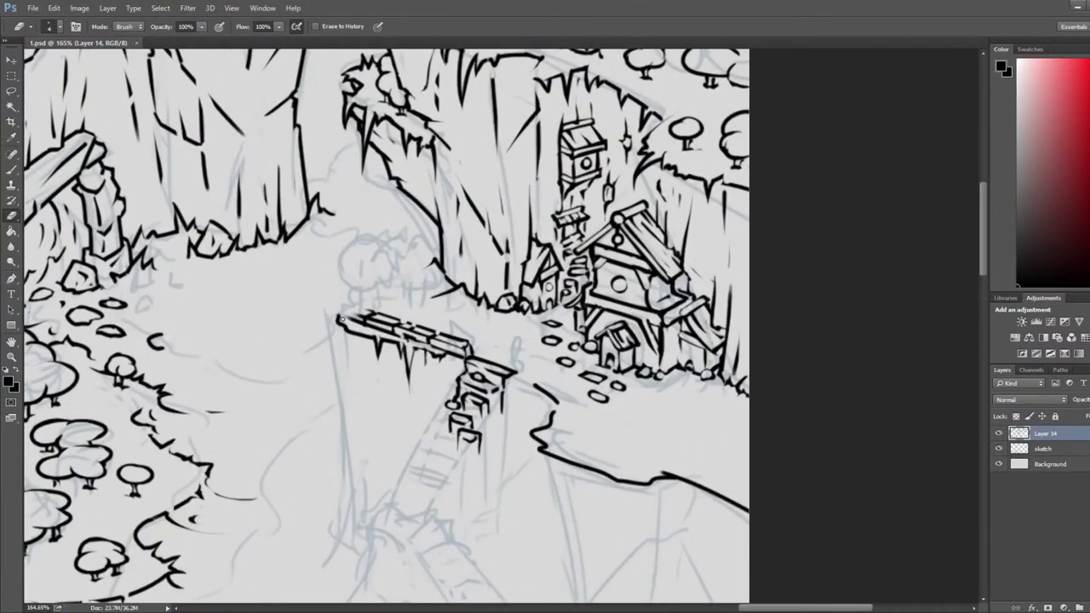
mouse_move(341, 319)
mouse_down()
mouse_move(351, 327)
mouse_move(357, 283)
mouse_up()
key(b)
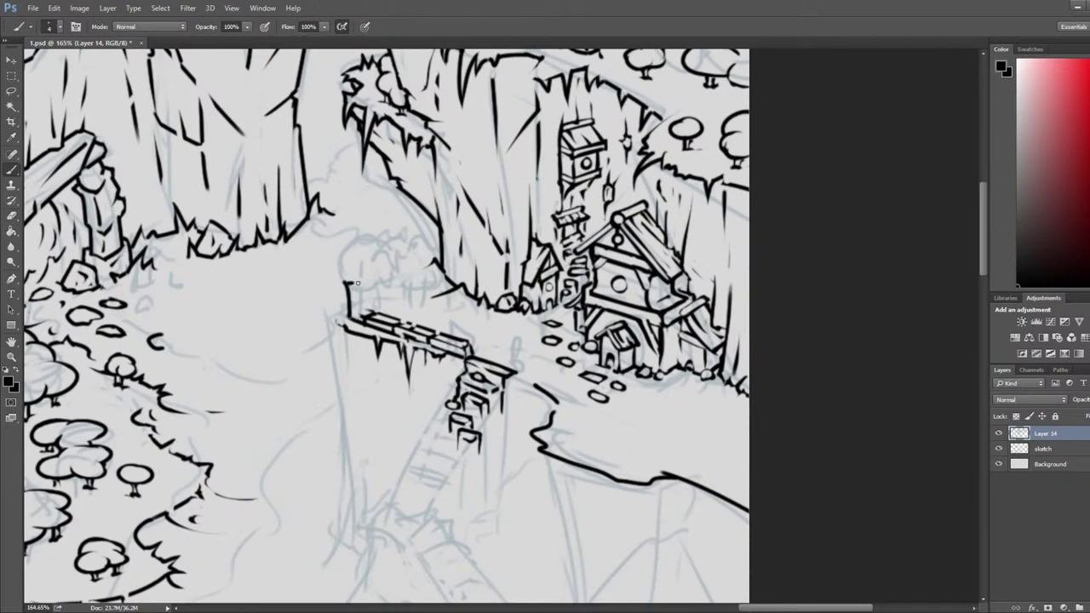
key(ctrl+z)
key(e)
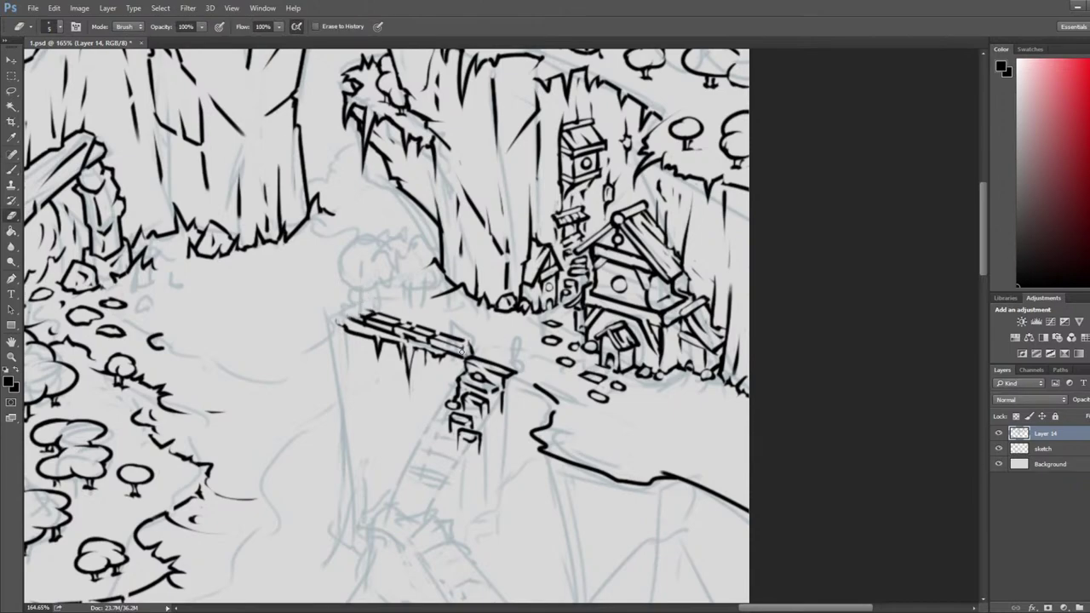
- Draw a narrow upright post where the block edging meets the top of the cliff stairway and clean its outline
key(b)
mouse_move(464, 318)
mouse_down()
mouse_move(473, 355)
mouse_move(463, 319)
mouse_move(454, 342)
mouse_up()
key(e)
key(b)
key(e)
key(b)
key(e)
key(b)
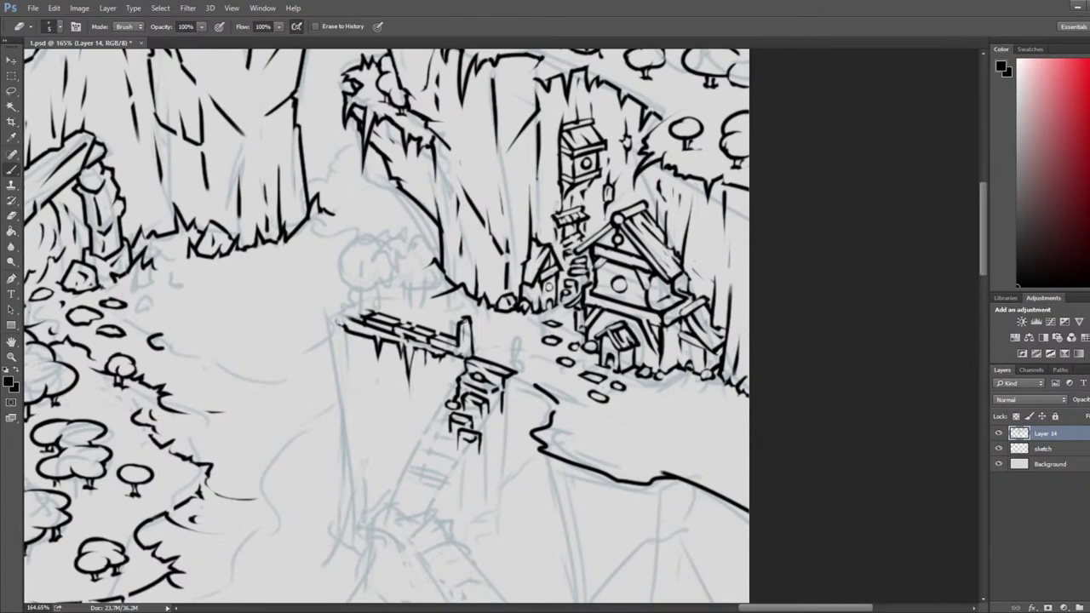
key(e)
key(b)
key(e)
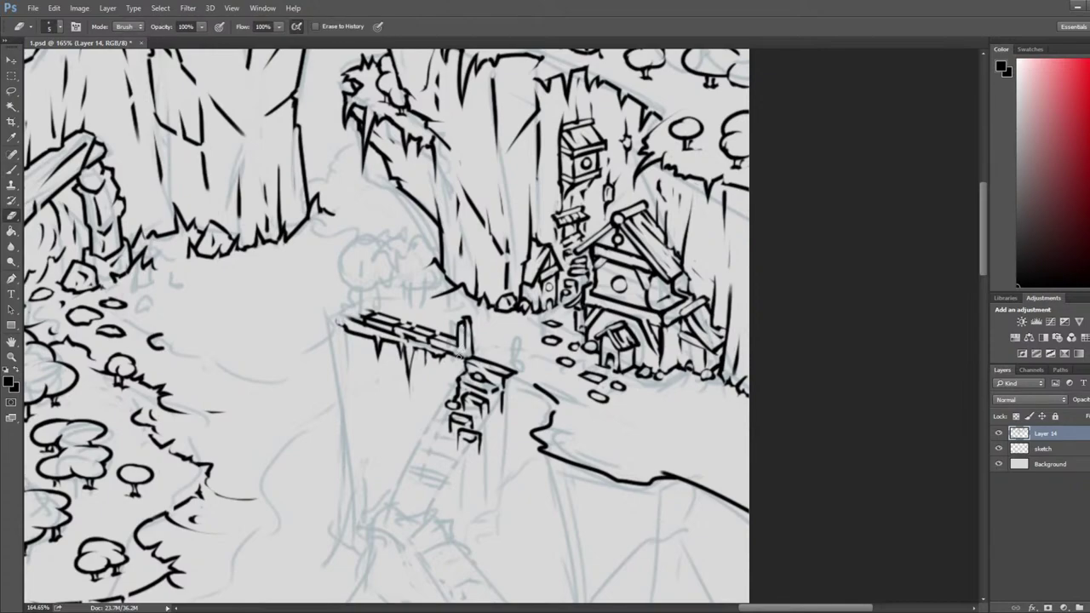
- Refine the block lines where the edging meets the narrow post at the top of the cliff stairway
key(b)
key(e)
key(b)
mouse_move(445, 356)
mouse_down()
mouse_move(458, 359)
mouse_move(455, 348)
mouse_up()
key(e)
key(b)
key(e)
key(b)
key(e)
key(b)
key(e)
- Close the top of the narrow post and erase the excess ink around it
click(463, 320)
key(b)
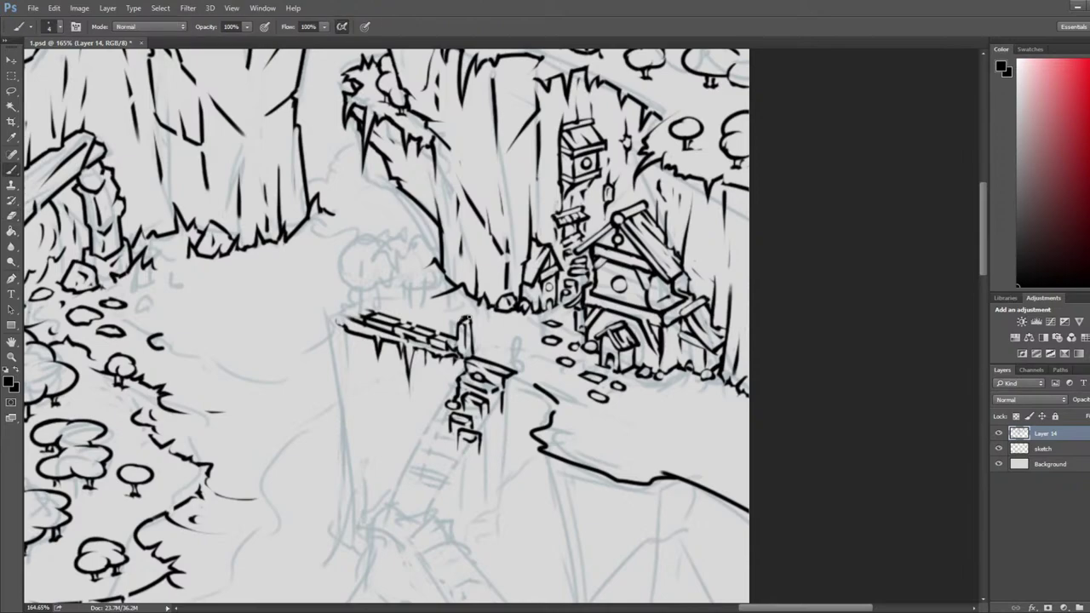
key(e)
drag(460, 318, 469, 314)
- Draw the upright side lines of a taller post at the far end of the block edging
drag(383, 279, 490, 265)
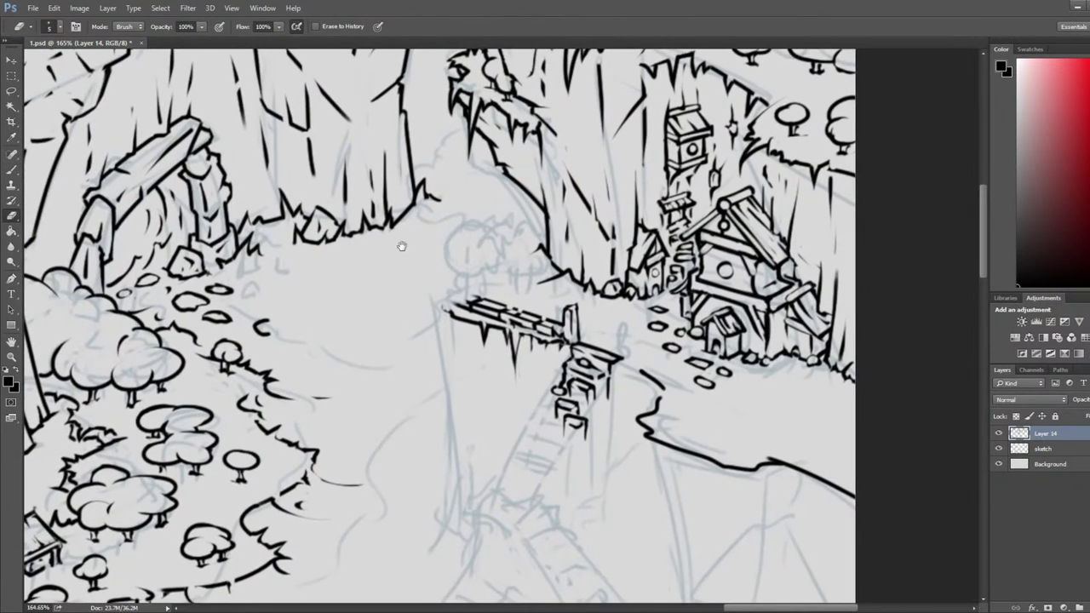
key(b)
mouse_move(452, 299)
mouse_down()
mouse_move(454, 196)
mouse_move(450, 218)
mouse_up()
key(ctrl+z)
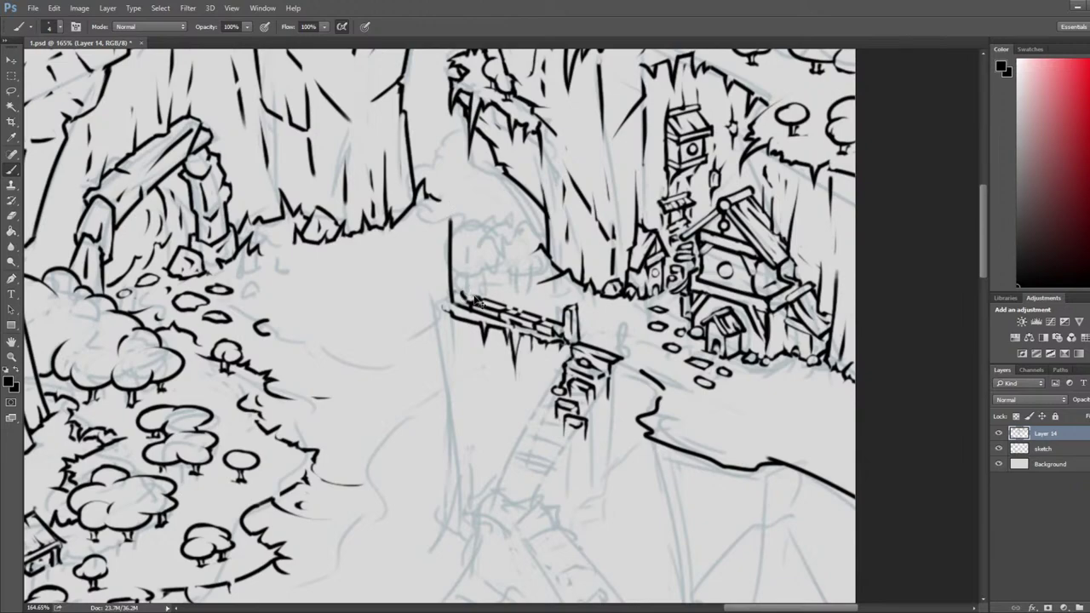
drag(465, 295, 460, 214)
drag(474, 296, 469, 215)
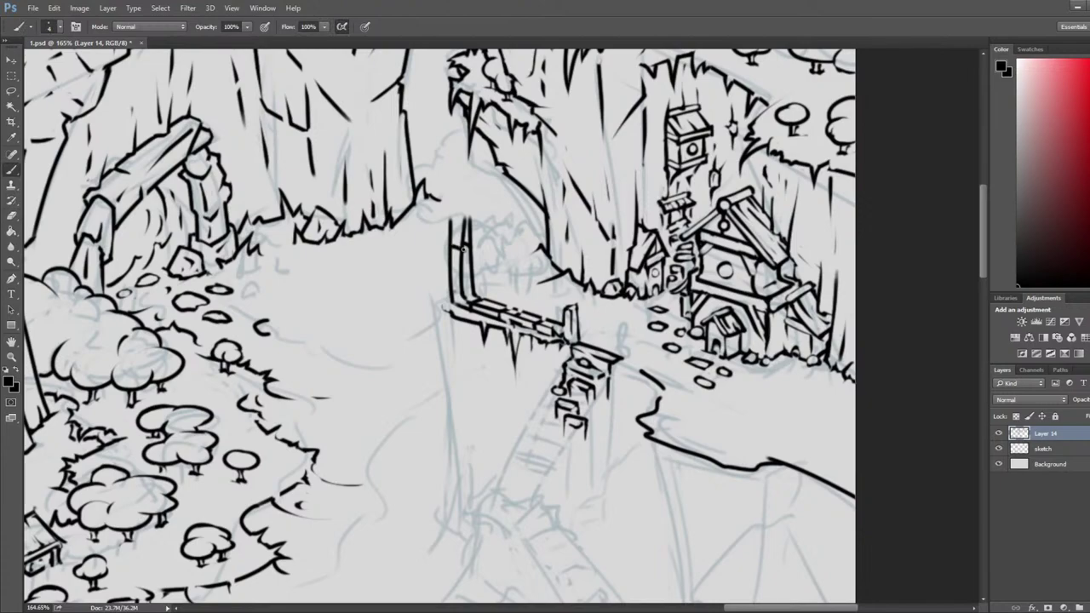
- Shorten the tall post's lines and give it a broken, faceted top with inner edge detail
key(e)
key(b)
mouse_move(450, 247)
mouse_down()
mouse_move(461, 221)
mouse_move(469, 244)
mouse_move(468, 213)
mouse_move(453, 261)
mouse_move(449, 243)
mouse_move(463, 291)
mouse_up()
key(e)
key(b)
key(e)
key(b)
key(e)
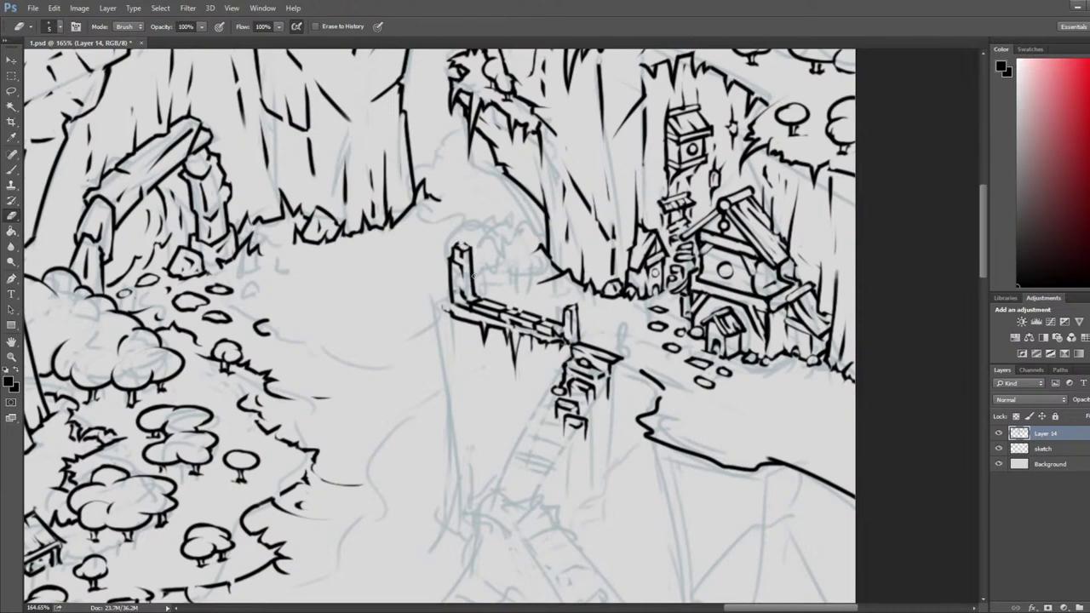
- Draw a dividing line across the lower part of the tall post to separate it from its base block
key(b)
drag(452, 285, 475, 277)
key(e)
key(b)
drag(452, 281, 475, 275)
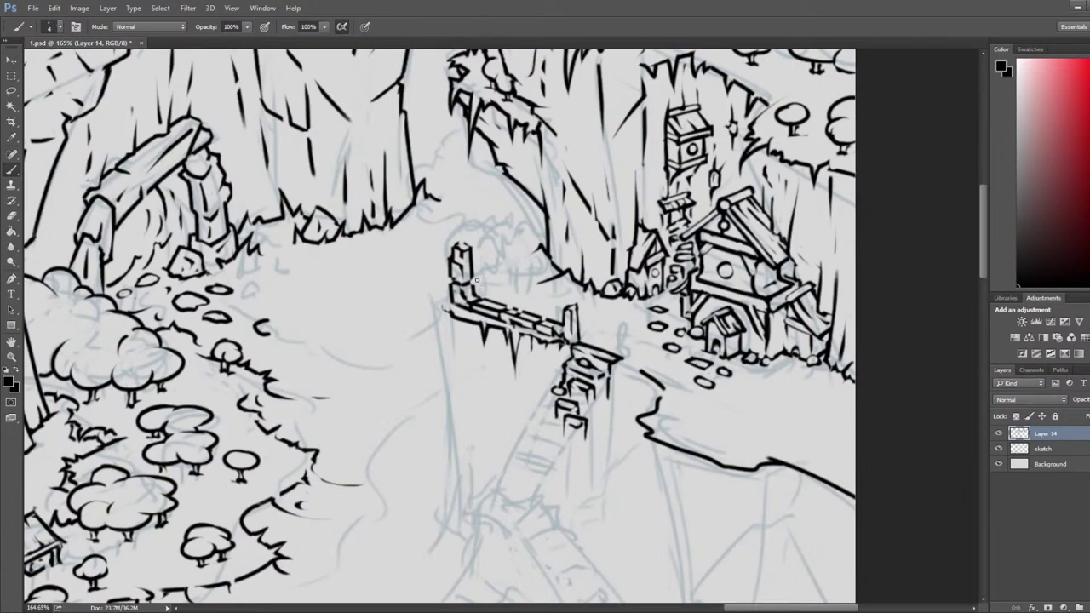
key(e)
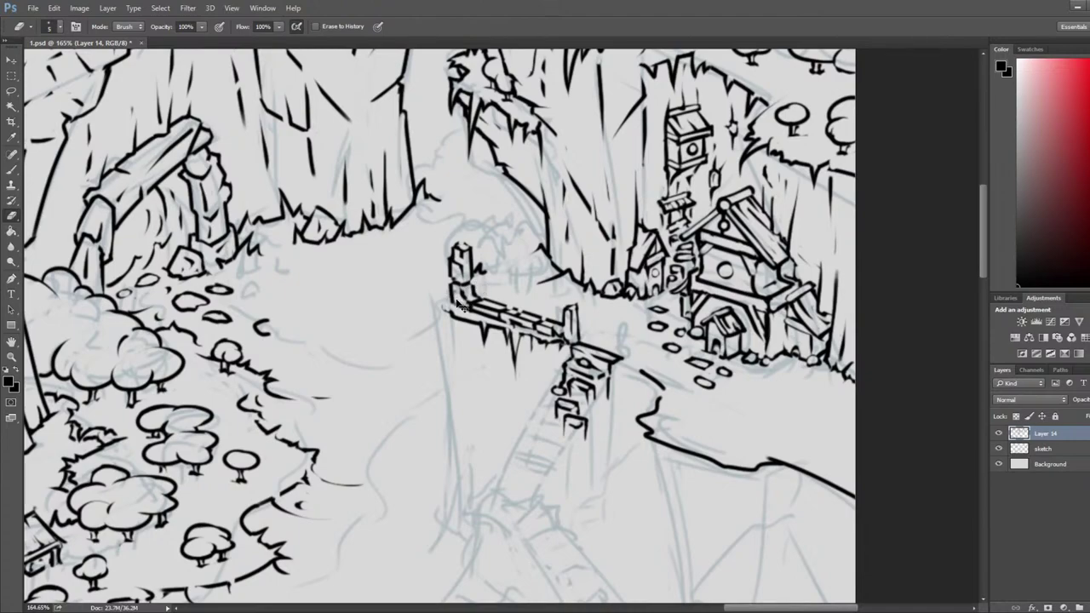
- Extend the ledge corner beyond the tall post and finish it with a curved overhanging tip
key(b)
key(e)
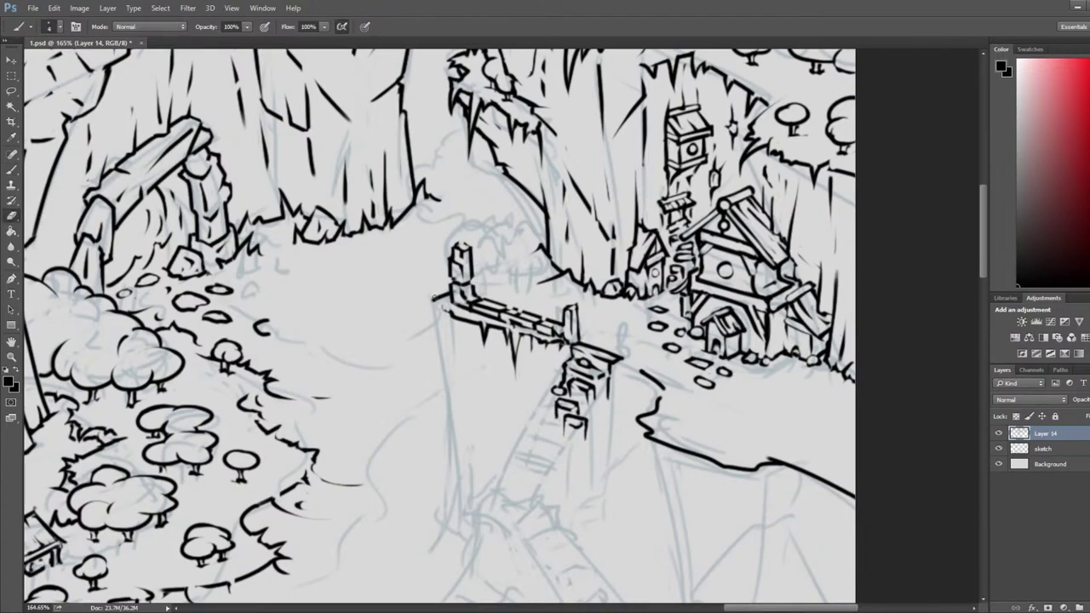
key(b)
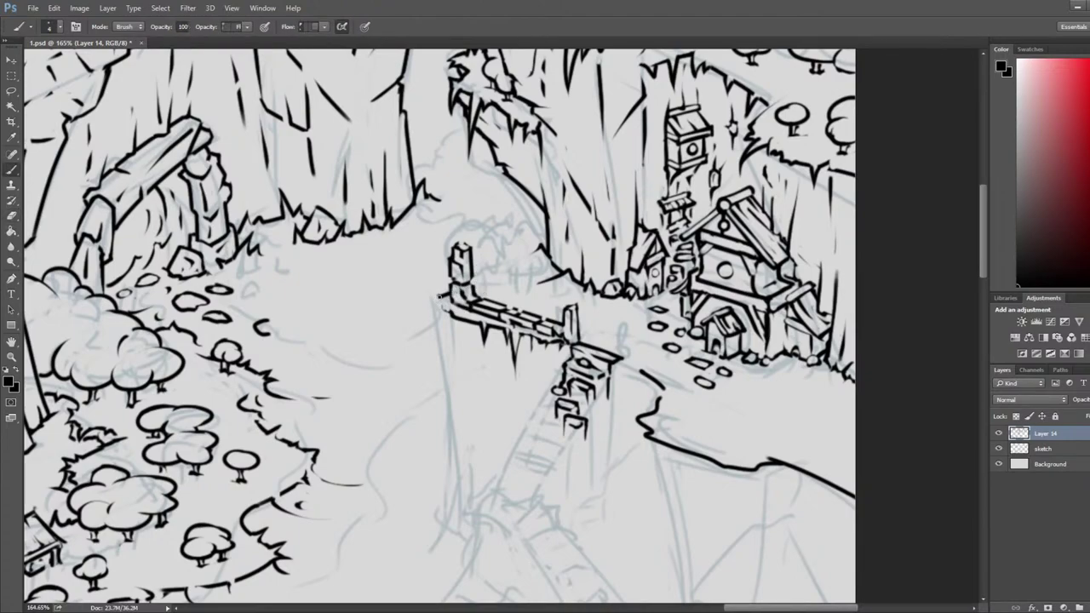
key(e)
key(b)
mouse_move(435, 299)
mouse_down()
mouse_move(426, 327)
mouse_move(448, 349)
mouse_up()
key(e)
key(b)
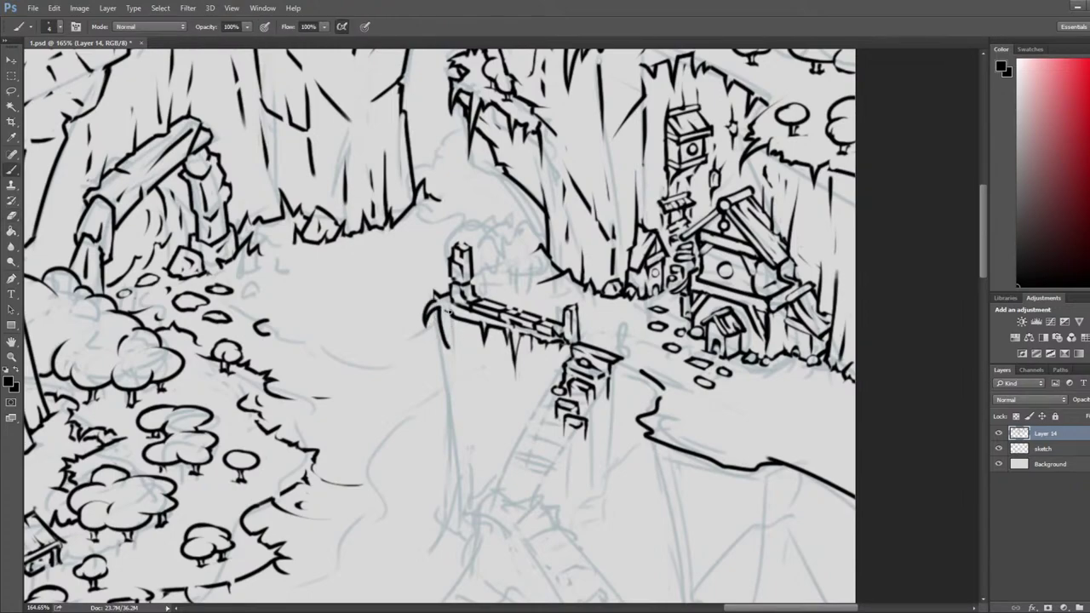
- Sharpen the hanging spikes beneath the ledge corner below the tall post
key(e)
key(b)
key(e)
drag(452, 309, 449, 356)
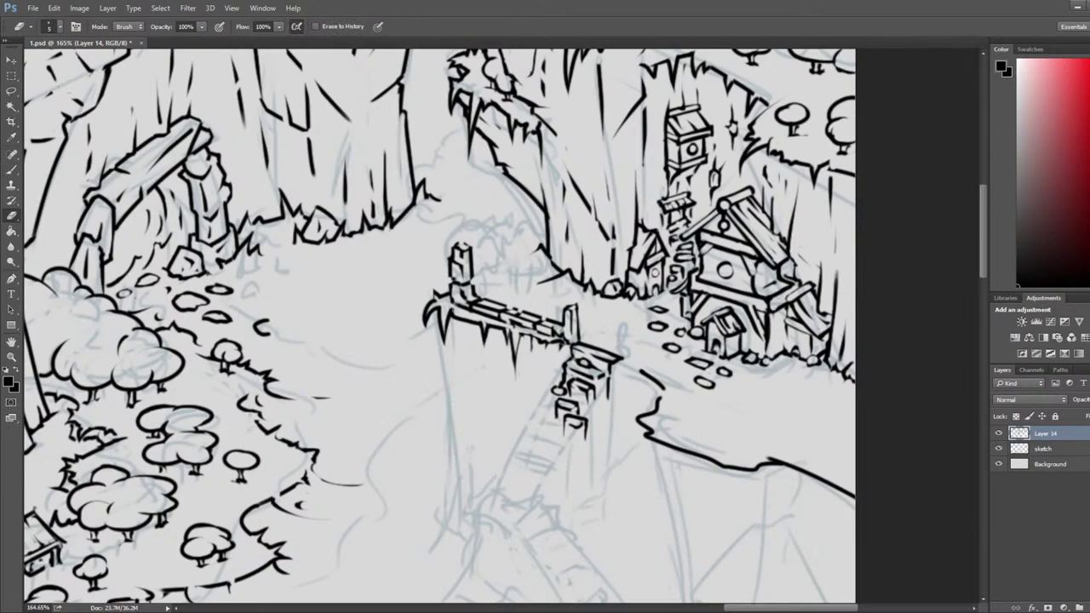
key(b)
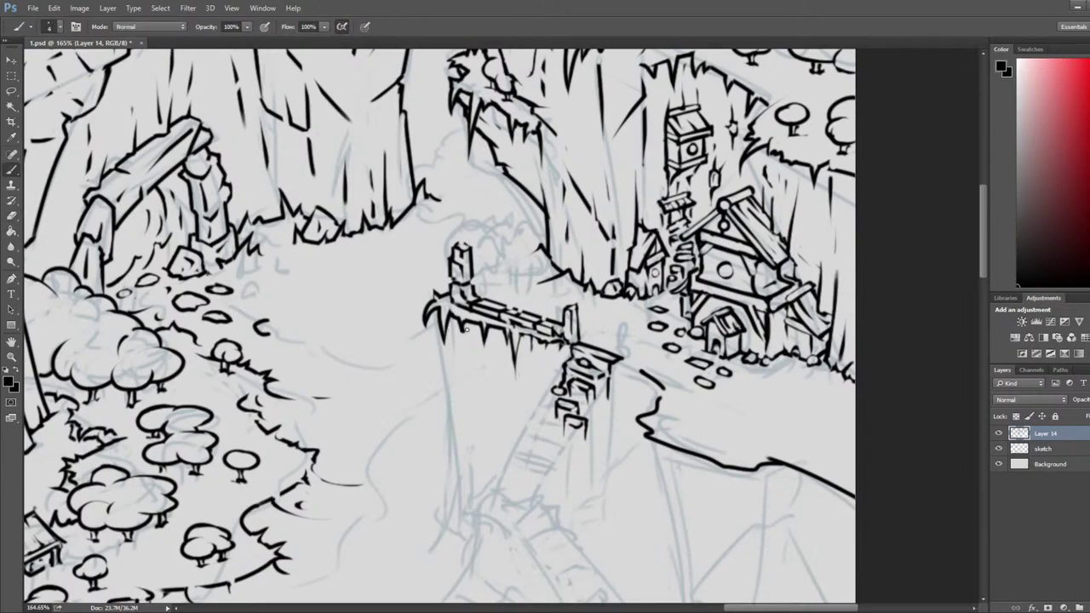
key(e)
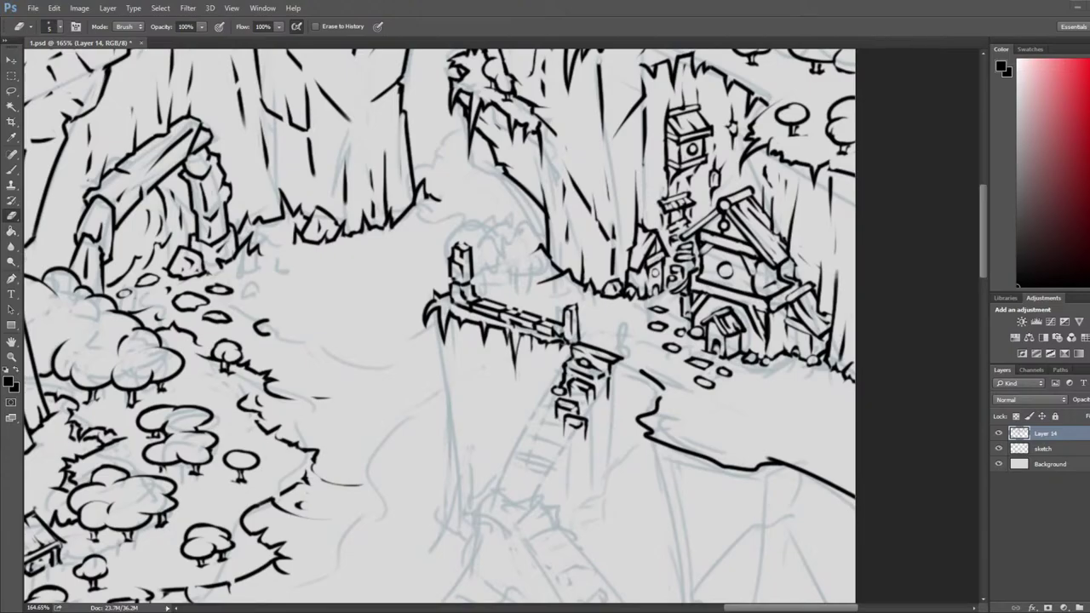
- Check the whole map, flip it horizontally, save it and return to the block edging
scroll(436, 391, down, 6)
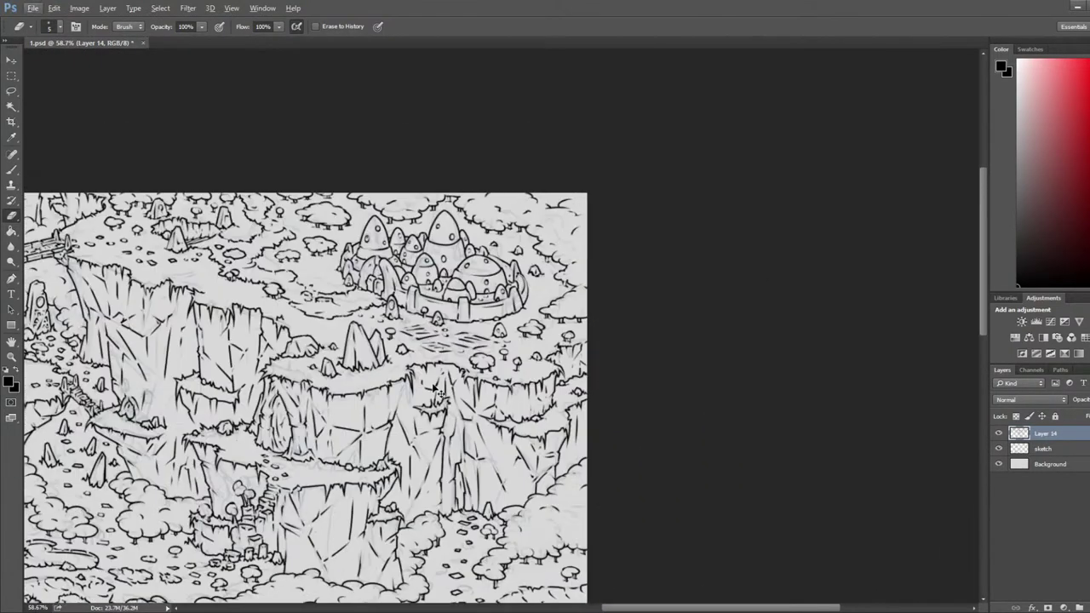
drag(437, 393, 886, 289)
drag(171, 358, 454, 338)
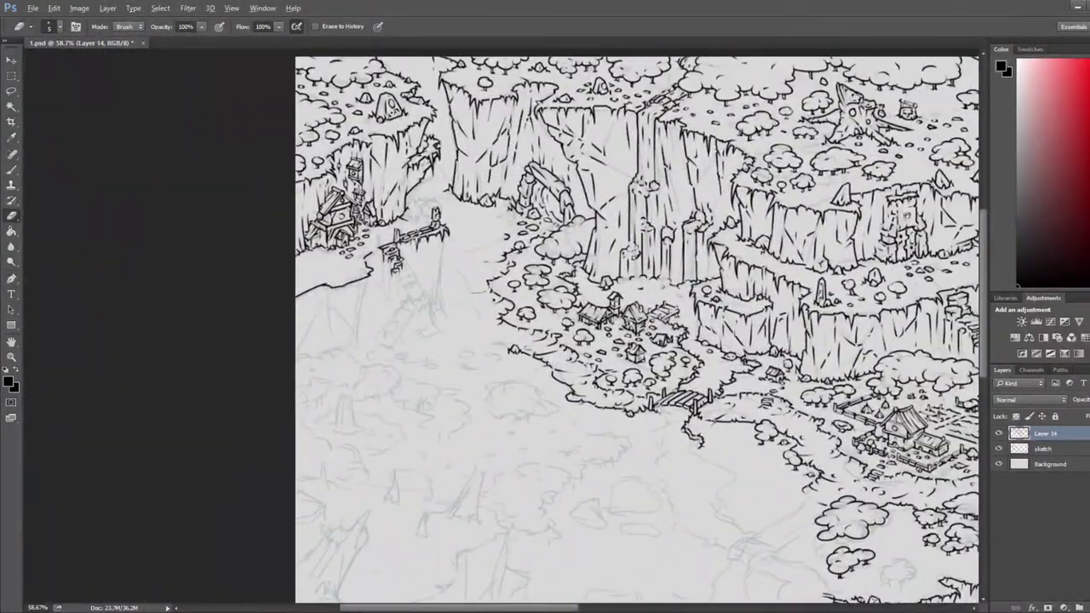
scroll(385, 186, up, 5)
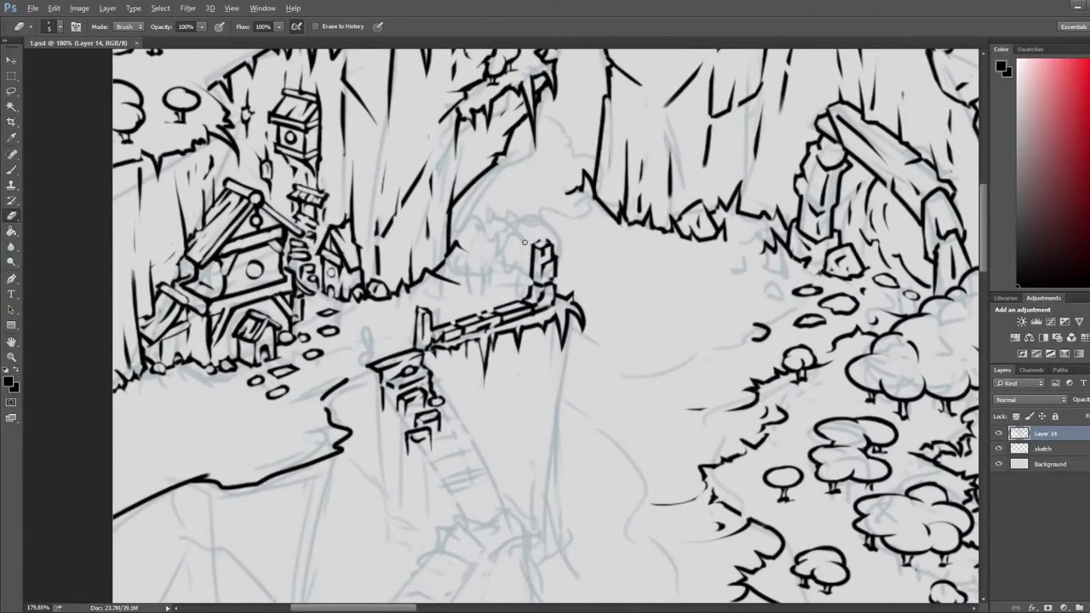
scroll(524, 243, up, 2)
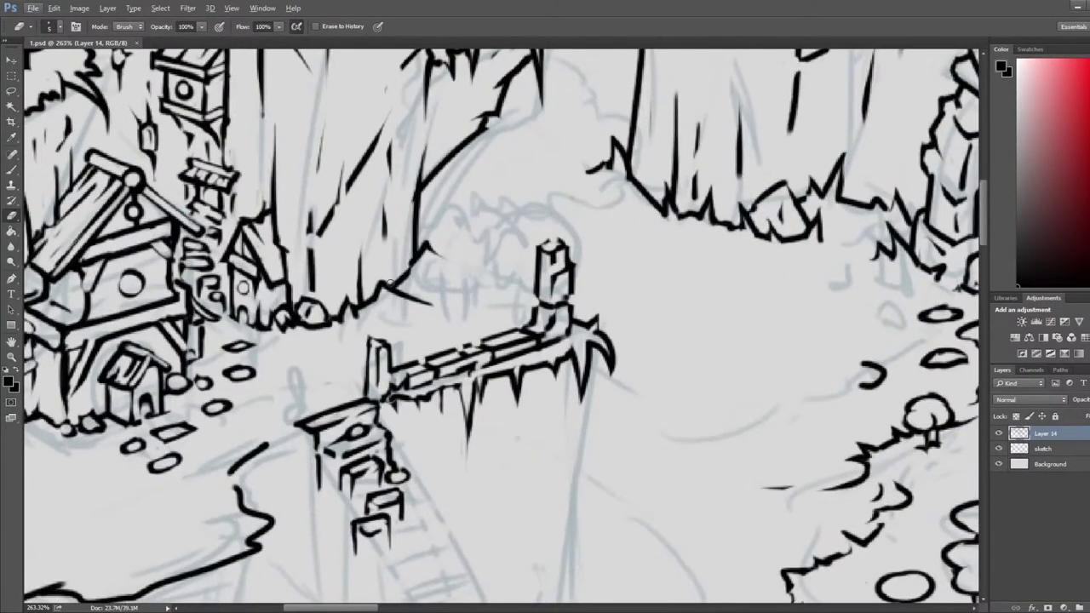
- Erase the stray grass stroke at the cliff foot and ink the lower rounded lobes of the tree clump behind the edging
mouse_move(390, 284)
mouse_down()
mouse_move(426, 307)
mouse_move(433, 255)
mouse_move(474, 244)
mouse_up()
key(b)
click(462, 255)
key(ctrl+z)
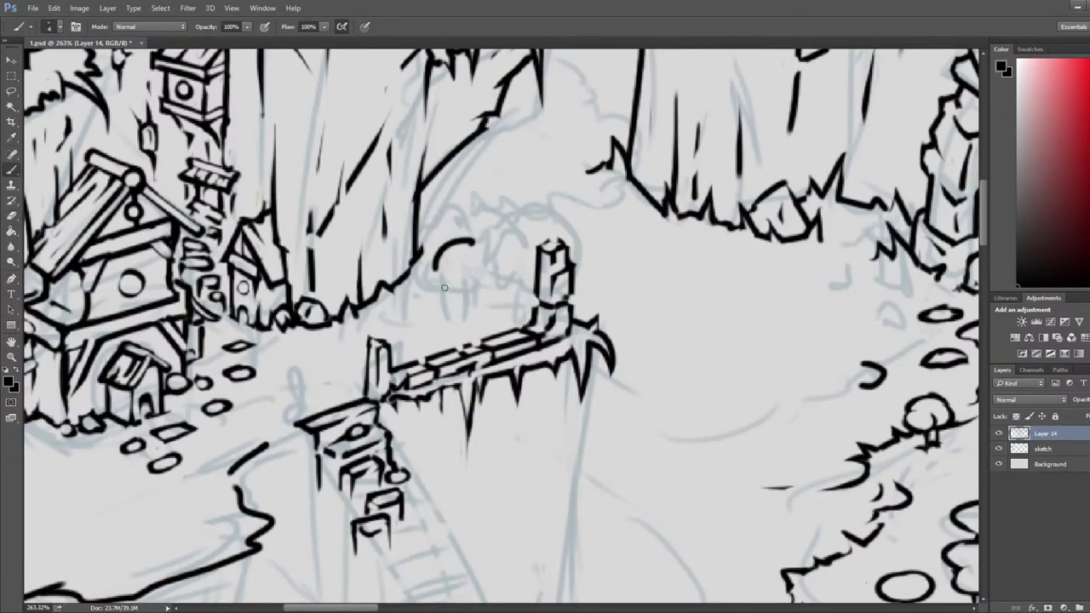
drag(443, 288, 467, 235)
mouse_move(536, 295)
mouse_down()
mouse_move(522, 235)
mouse_move(496, 284)
mouse_move(506, 249)
mouse_move(487, 278)
mouse_move(504, 248)
mouse_move(488, 276)
mouse_move(492, 250)
mouse_move(506, 255)
mouse_move(492, 266)
mouse_move(474, 249)
mouse_move(484, 231)
mouse_move(444, 266)
mouse_move(487, 240)
mouse_up()
key(e)
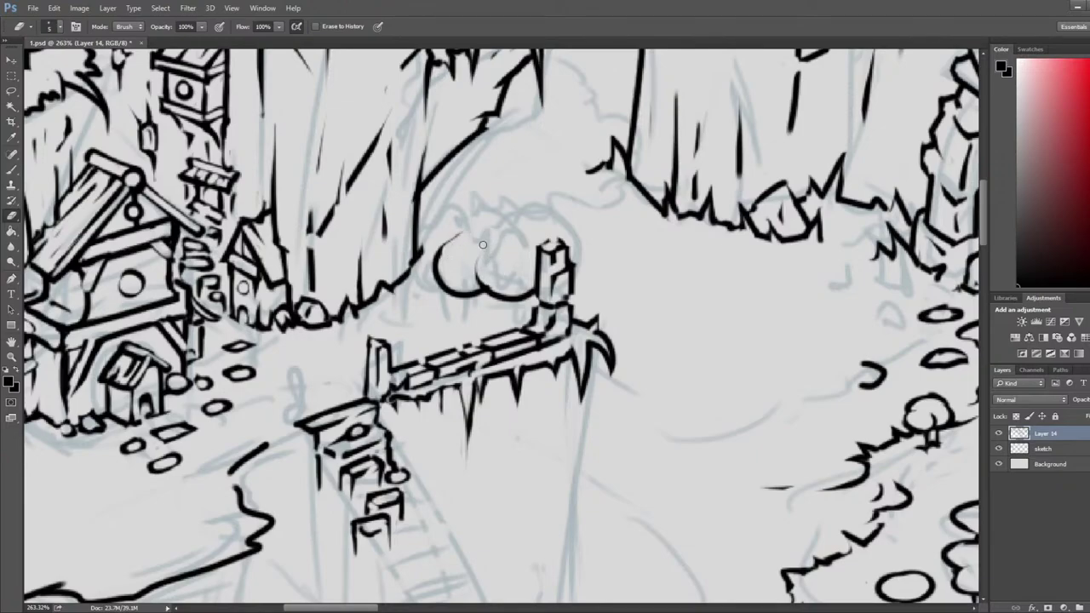
- Draw the foliage lobes behind and above the tall post and clean up where they overlap it
key(b)
mouse_move(575, 271)
mouse_down()
mouse_move(586, 266)
mouse_move(569, 246)
mouse_move(593, 267)
mouse_move(557, 246)
mouse_move(542, 217)
mouse_move(511, 211)
mouse_move(548, 229)
mouse_move(527, 233)
mouse_up()
key(e)
key(b)
key(e)
key(b)
key(e)
key(b)
key(e)
mouse_move(551, 234)
mouse_down()
mouse_move(535, 240)
mouse_move(567, 243)
mouse_move(550, 260)
mouse_up()
key(b)
key(e)
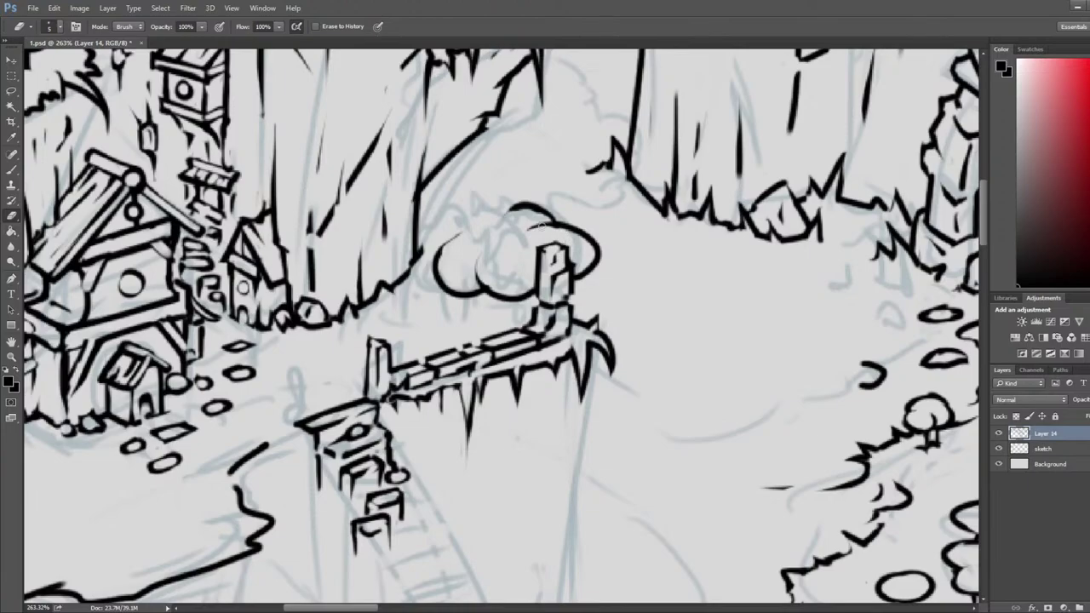
- Continue the tree clump's upper outline with rounded lobes until it meets the cliff line
key(b)
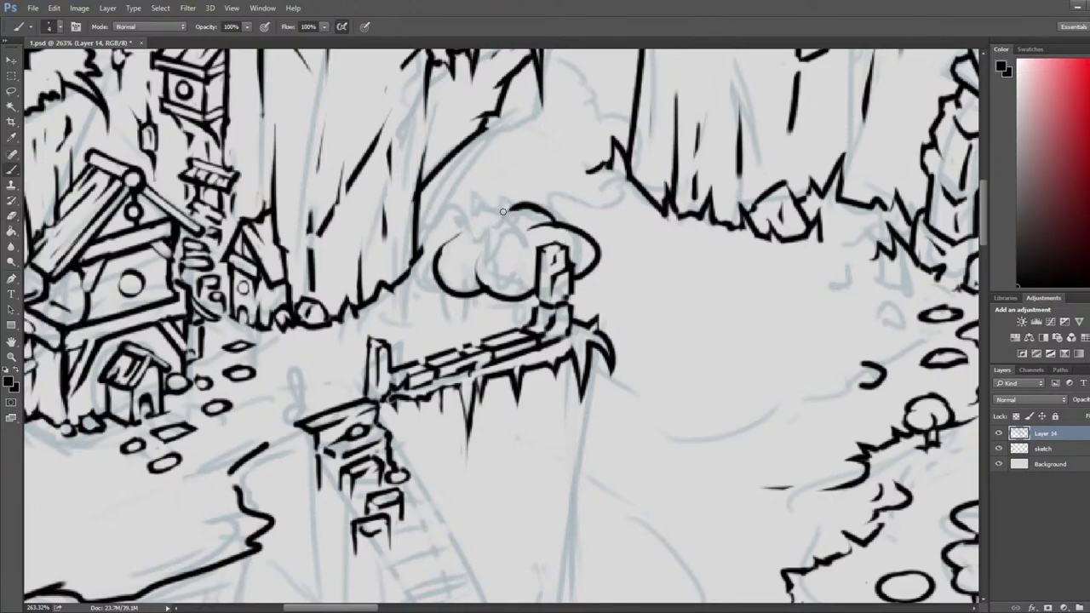
key(e)
mouse_move(512, 223)
mouse_down()
mouse_move(482, 226)
mouse_move(492, 222)
mouse_move(486, 197)
mouse_move(491, 211)
mouse_move(448, 220)
mouse_move(404, 205)
mouse_move(441, 209)
mouse_move(431, 225)
mouse_move(459, 193)
mouse_move(450, 219)
mouse_move(448, 203)
mouse_move(486, 200)
mouse_move(440, 214)
mouse_up()
key(b)
key(e)
key(b)
key(e)
key(b)
key(e)
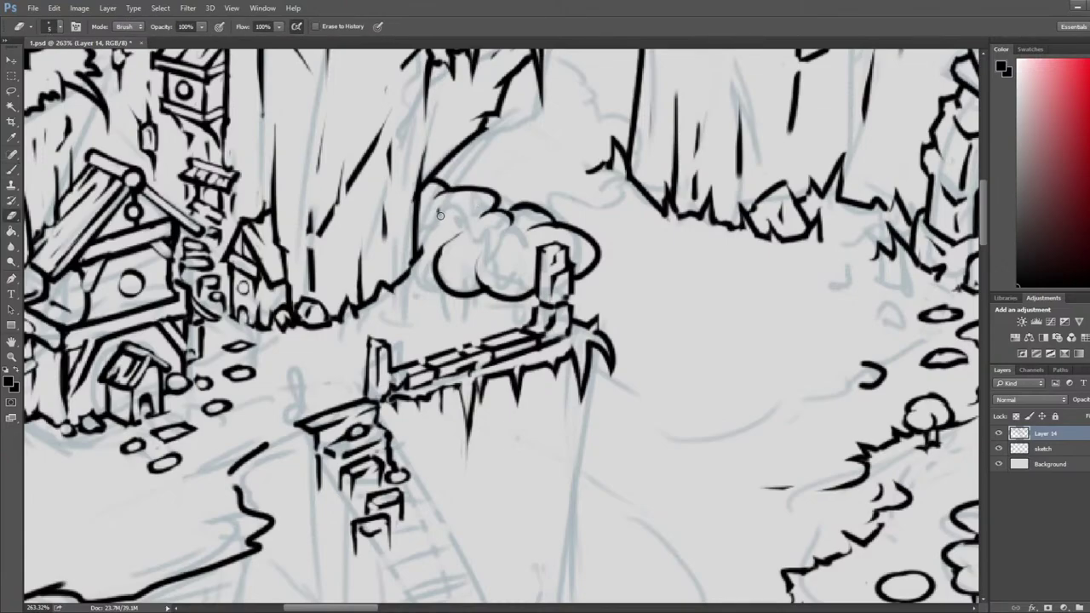
key(b)
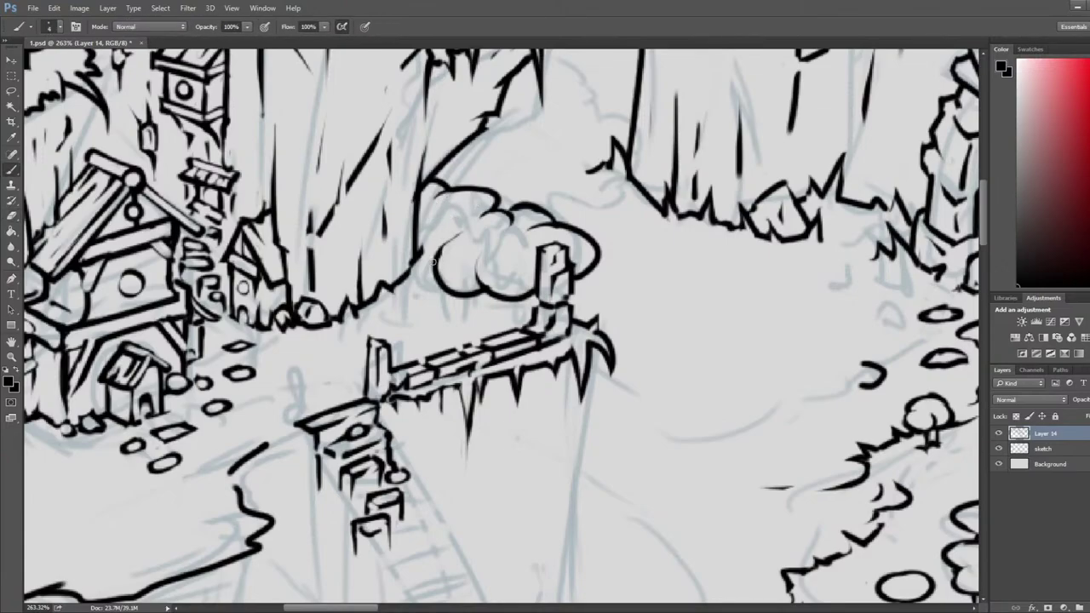
- Close the cliff side of the tree clump with small rounded lobes and erase the cliff line behind the foliage
mouse_move(422, 232)
mouse_down()
mouse_move(419, 245)
mouse_move(452, 231)
mouse_move(428, 249)
mouse_move(431, 234)
mouse_move(426, 252)
mouse_move(418, 242)
mouse_move(431, 231)
mouse_move(418, 235)
mouse_move(429, 218)
mouse_move(409, 240)
mouse_move(435, 218)
mouse_move(417, 246)
mouse_move(418, 232)
mouse_move(447, 227)
mouse_move(434, 218)
mouse_move(462, 241)
mouse_move(433, 276)
mouse_move(469, 295)
mouse_up()
key(e)
key(b)
key(e)
key(b)
key(e)
key(b)
key(e)
key(b)
key(e)
key(b)
key(e)
key(b)
mouse_move(443, 246)
mouse_down()
mouse_move(459, 261)
mouse_move(448, 247)
mouse_move(438, 262)
mouse_move(473, 289)
mouse_move(475, 274)
mouse_move(497, 271)
mouse_up()
key(e)
key(b)
key(e)
key(b)
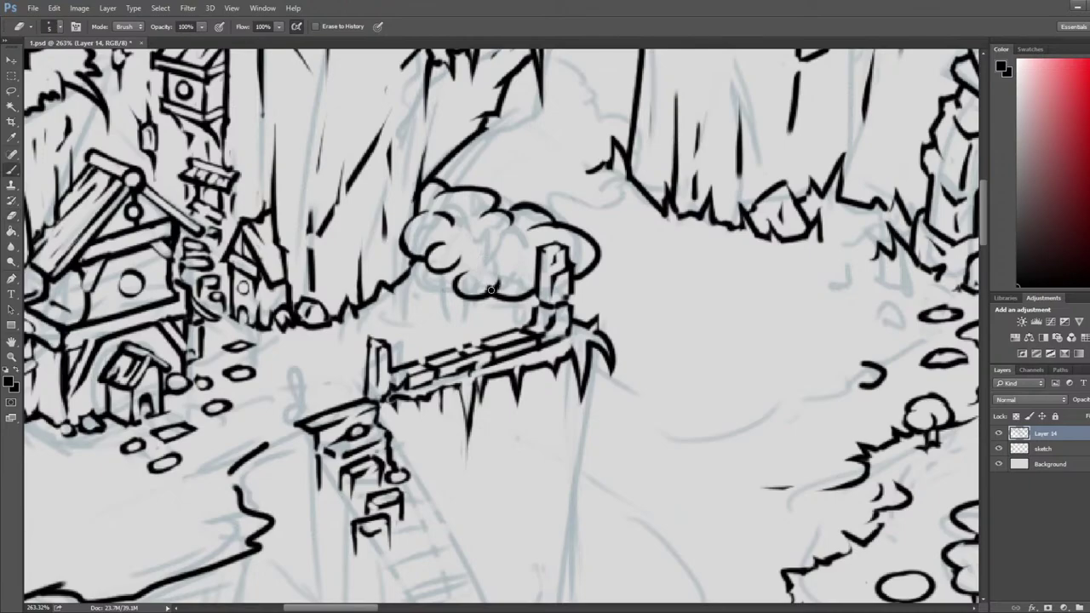
- Add short curved foliage lines inside the middle of the tree clump
key(e)
key(b)
mouse_move(455, 259)
mouse_down()
mouse_move(459, 277)
mouse_move(466, 252)
mouse_up()
key(e)
key(b)
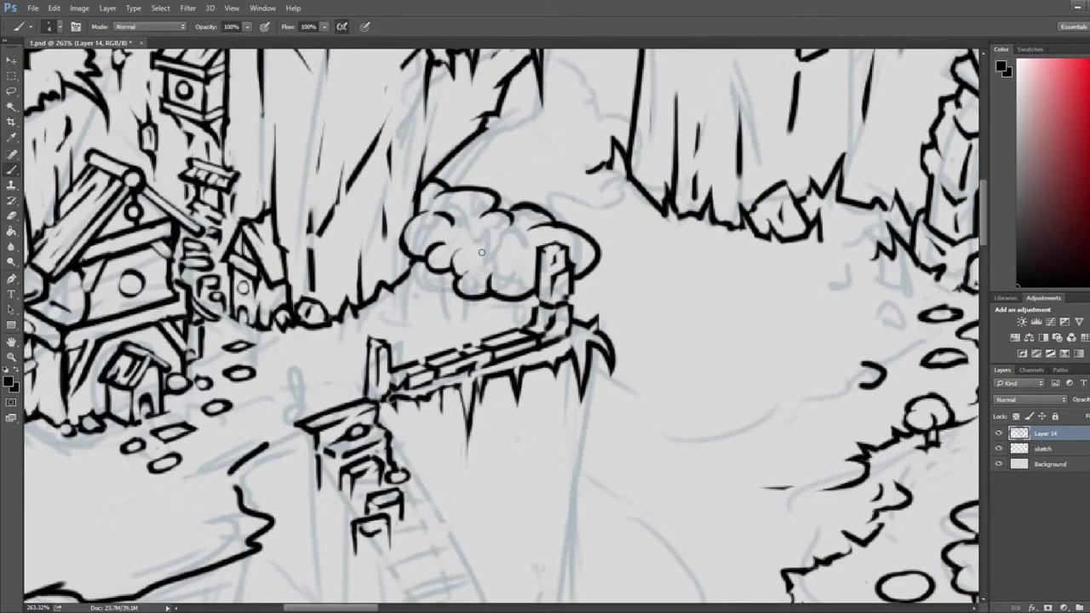
key(e)
key(b)
key(e)
key(b)
- Draw a short trunk under the cliff-side lobe of the tree clump and clean its outline
key(e)
mouse_move(440, 272)
mouse_down()
mouse_move(446, 286)
mouse_move(429, 293)
mouse_move(445, 291)
mouse_up()
key(b)
key(e)
key(b)
key(e)
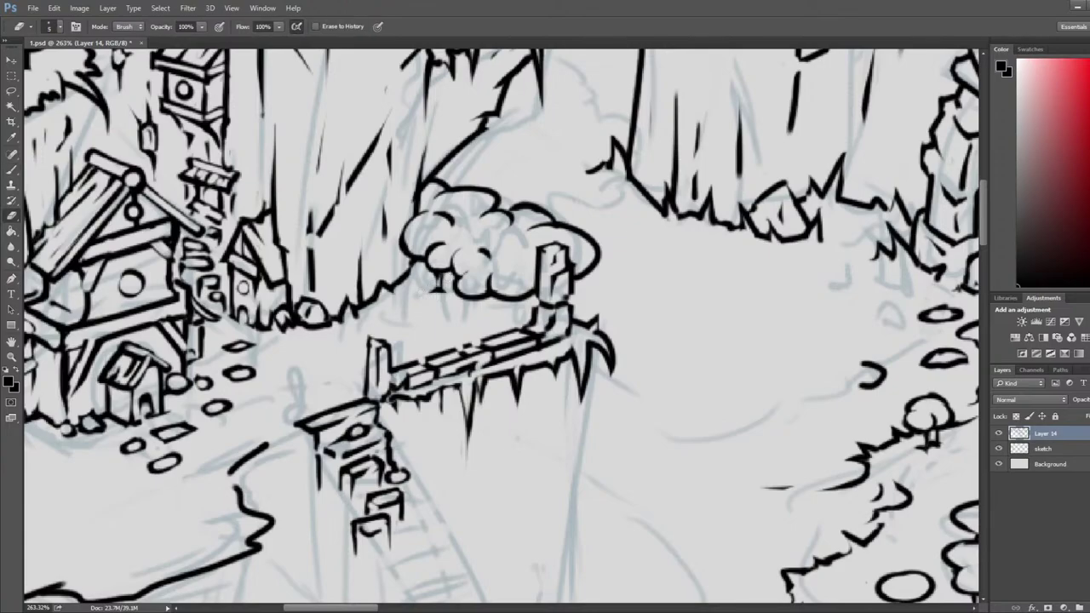
- Draw two more short trunks beneath the middle lobes of the tree clump
key(b)
key(e)
key(b)
key(e)
key(b)
key(e)
key(b)
key(e)
- Add a lower foliage lobe behind the tall post and curved leaf details inside the clump beside it
key(b)
drag(575, 307, 583, 270)
key(e)
key(b)
key(e)
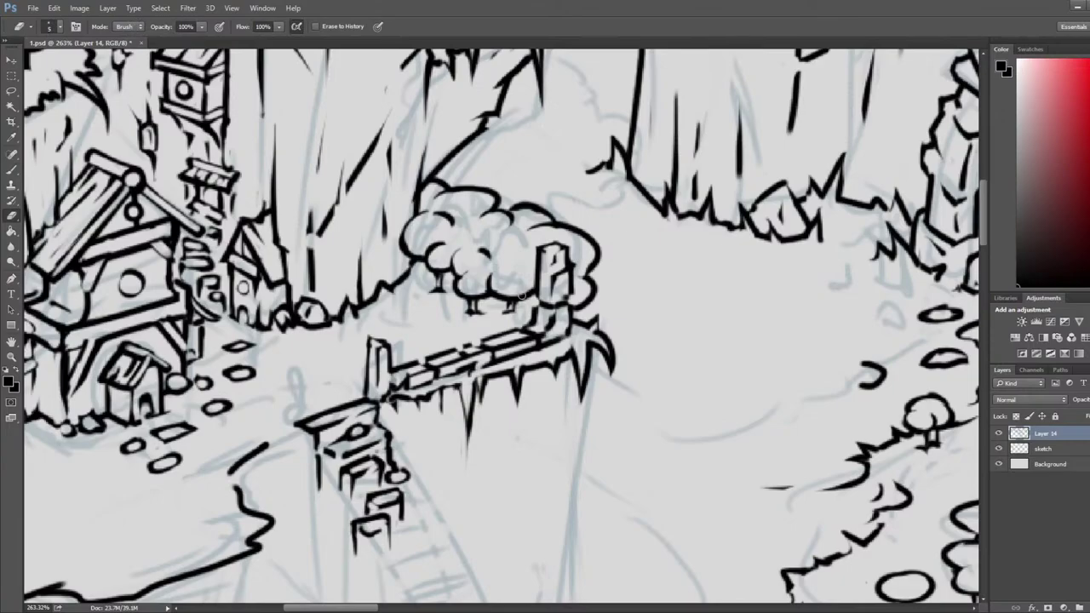
key(b)
key(e)
mouse_move(513, 263)
mouse_down()
mouse_move(528, 271)
mouse_move(519, 273)
mouse_move(705, 238)
mouse_up()
key(b)
key(e)
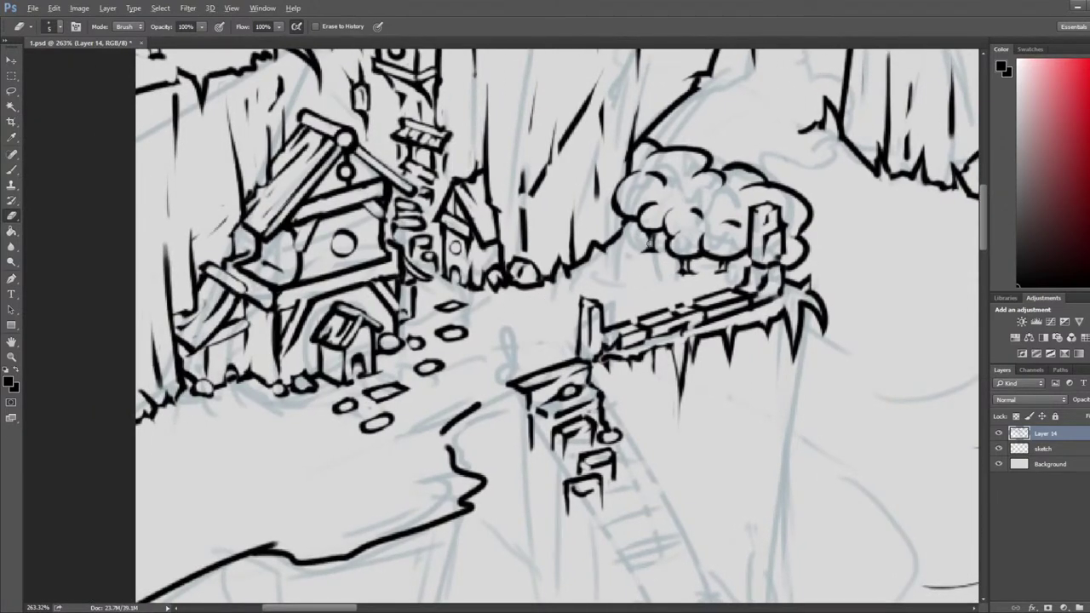
- Save the map, check it as a whole, flip it back horizontally and return to the tree clump
scroll(493, 316, down, 3)
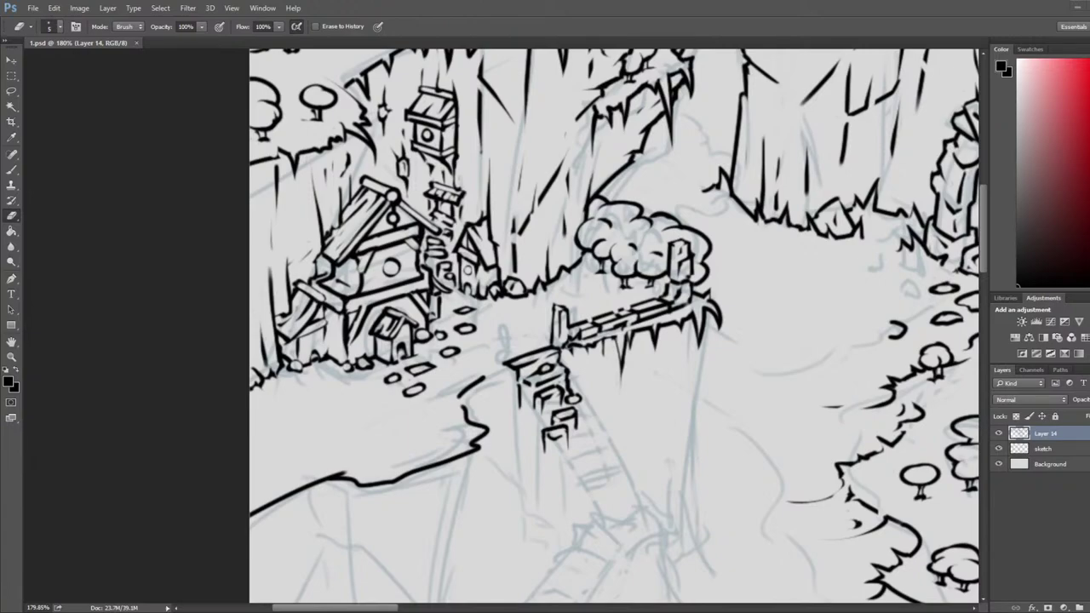
scroll(492, 380, down, 6)
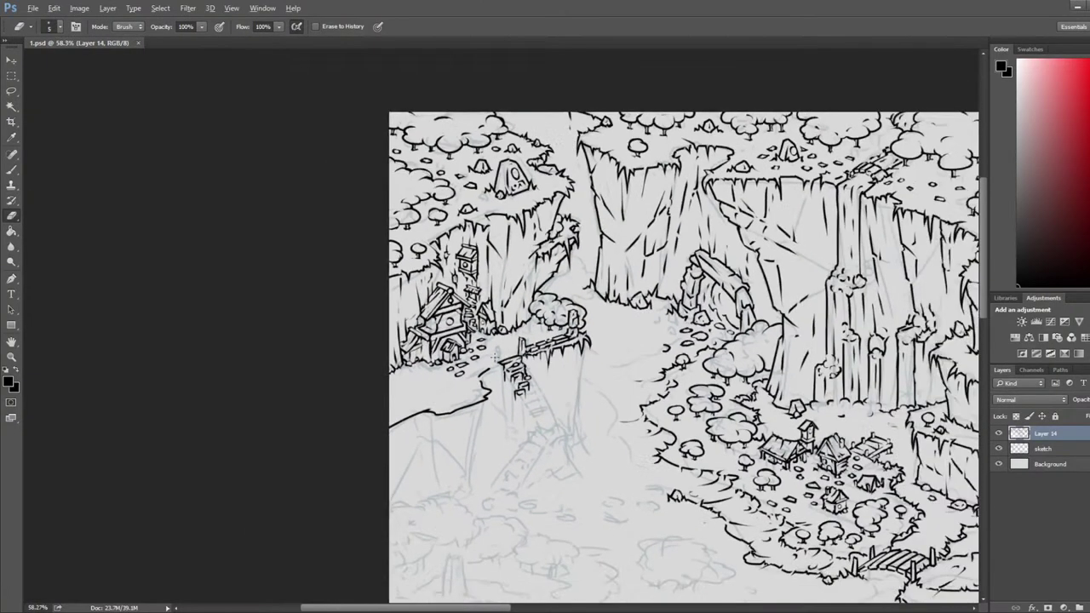
key(ctrl+shift+h)
drag(852, 341, 402, 307)
drag(877, 307, 375, 347)
scroll(640, 314, up, 6)
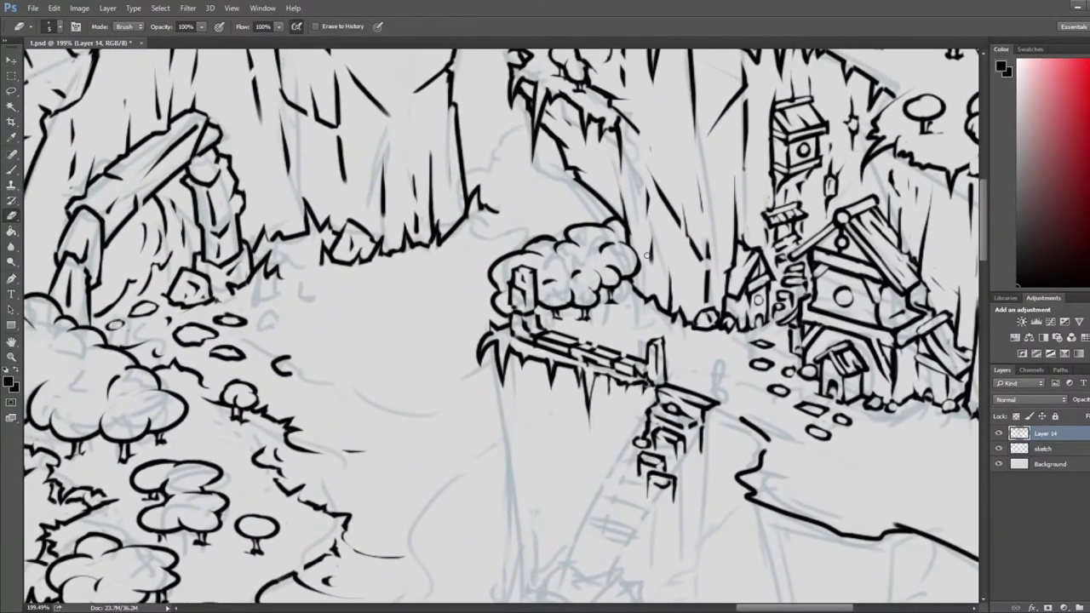
- Draw the round canopy of a small tree between the tree clump and the cliff foot
key(b)
mouse_move(636, 294)
mouse_down()
mouse_move(660, 309)
mouse_move(665, 299)
mouse_move(651, 294)
mouse_up()
key(e)
key(b)
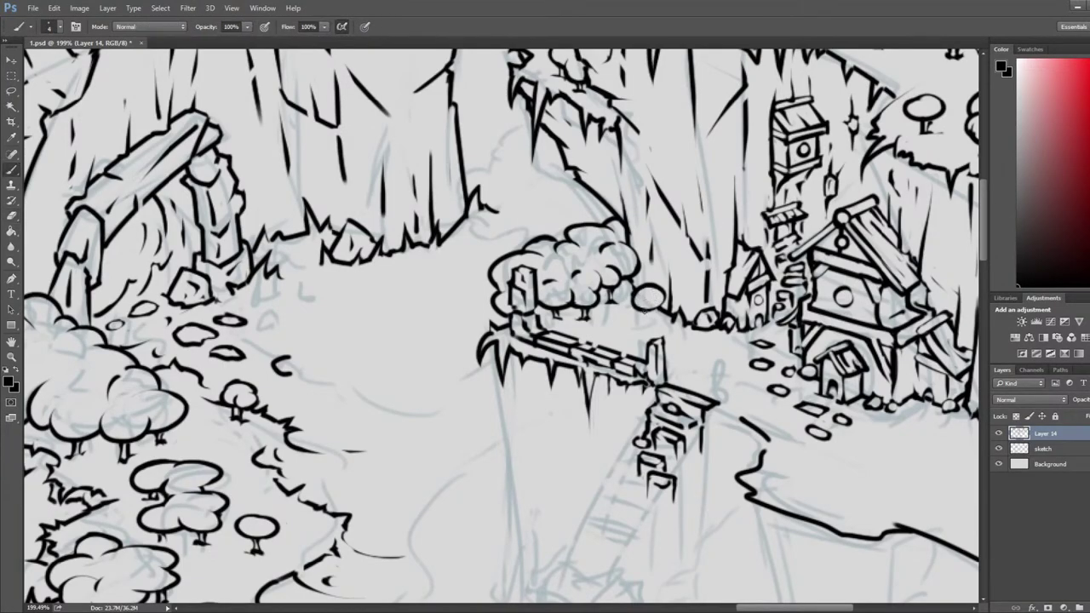
key(e)
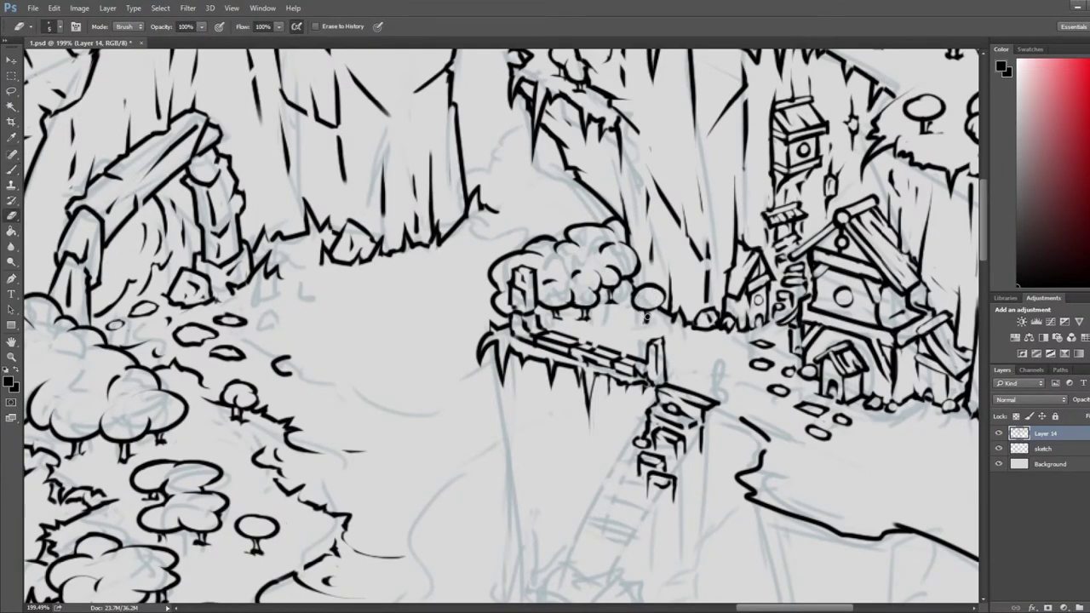
- Draw the small tree's short forked trunk and clean the lines around its base and canopy
key(b)
key(e)
drag(645, 311, 649, 320)
key(b)
key(e)
key(b)
key(e)
key(b)
key(e)
key(b)
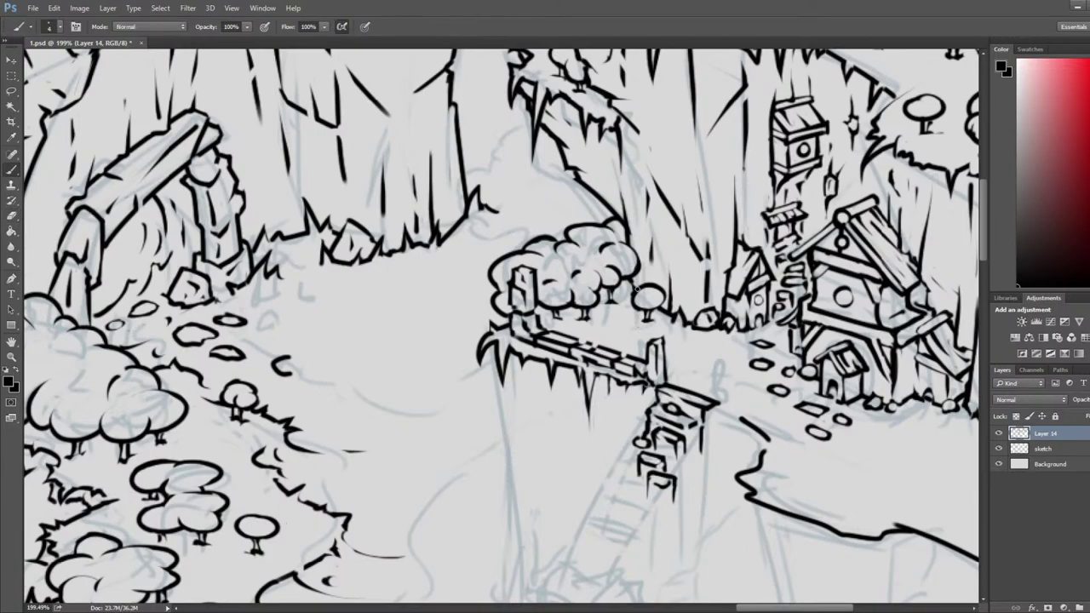
key(e)
key(b)
key(e)
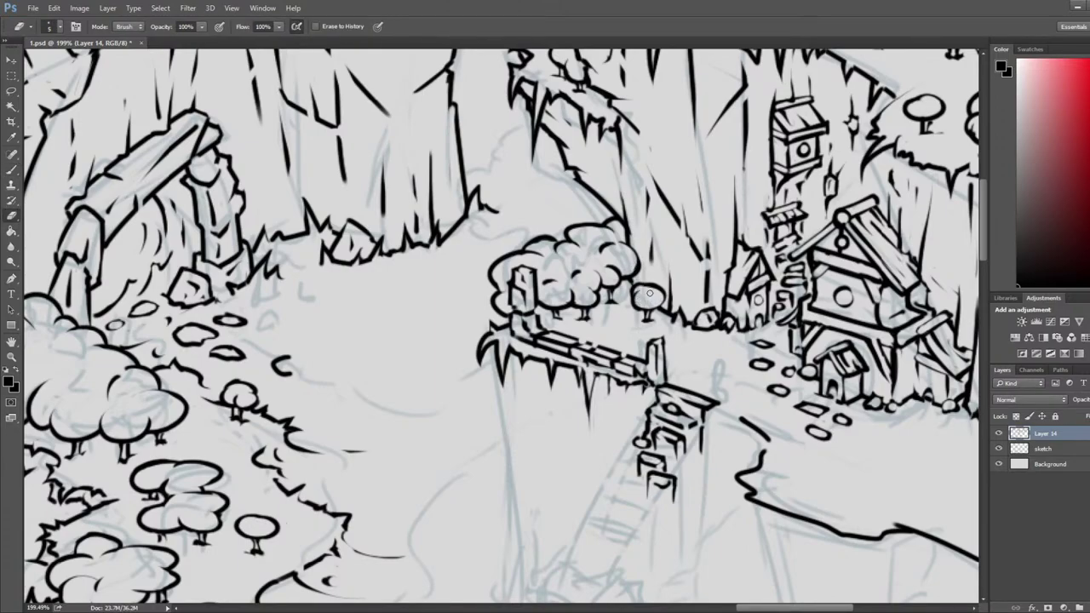
- Draw the round canopy of another small tree between the tree clump and the low wall
key(b)
key(e)
drag(697, 335, 625, 265)
key(b)
mouse_move(548, 255)
mouse_down()
mouse_move(550, 276)
mouse_move(559, 262)
mouse_move(550, 251)
mouse_move(559, 259)
mouse_move(544, 260)
mouse_move(557, 265)
mouse_move(553, 280)
mouse_up()
key(e)
key(b)
key(e)
- Draw the new small tree's short trunk above the low wall and clean its lines
key(b)
key(e)
key(b)
key(e)
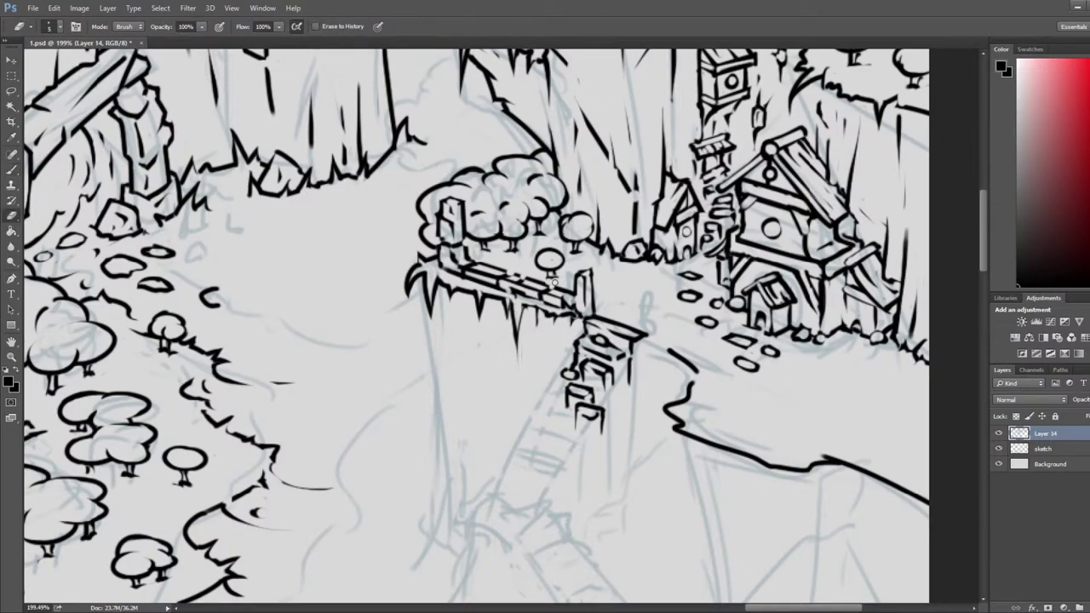
key(b)
key(e)
key(b)
key(e)
key(b)
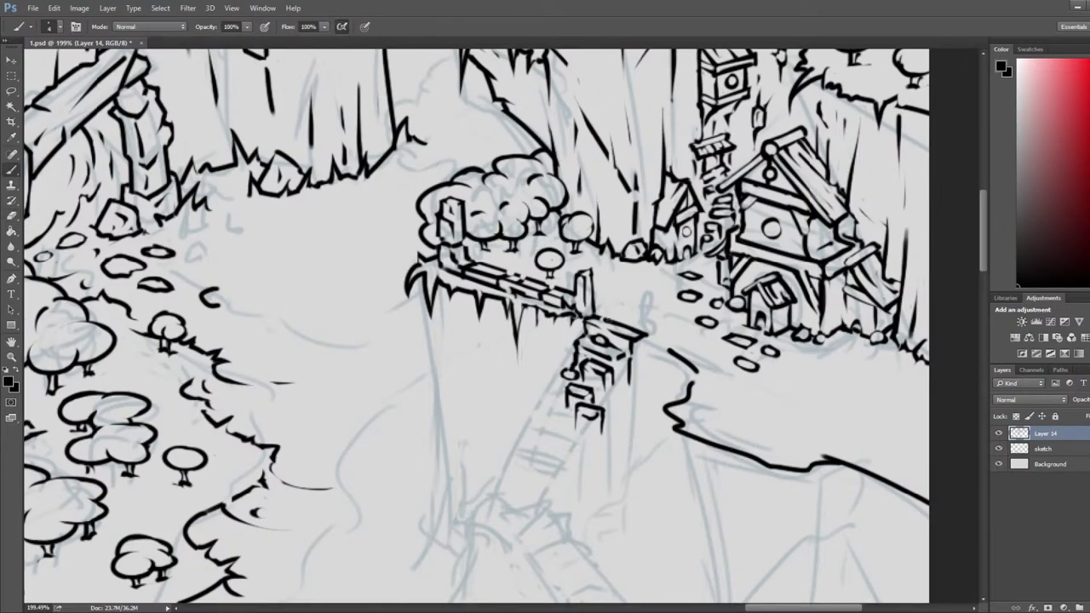
- Roughen the straight upper edge of the stairway's top slab with small breaks and chips
key(e)
key(b)
key(e)
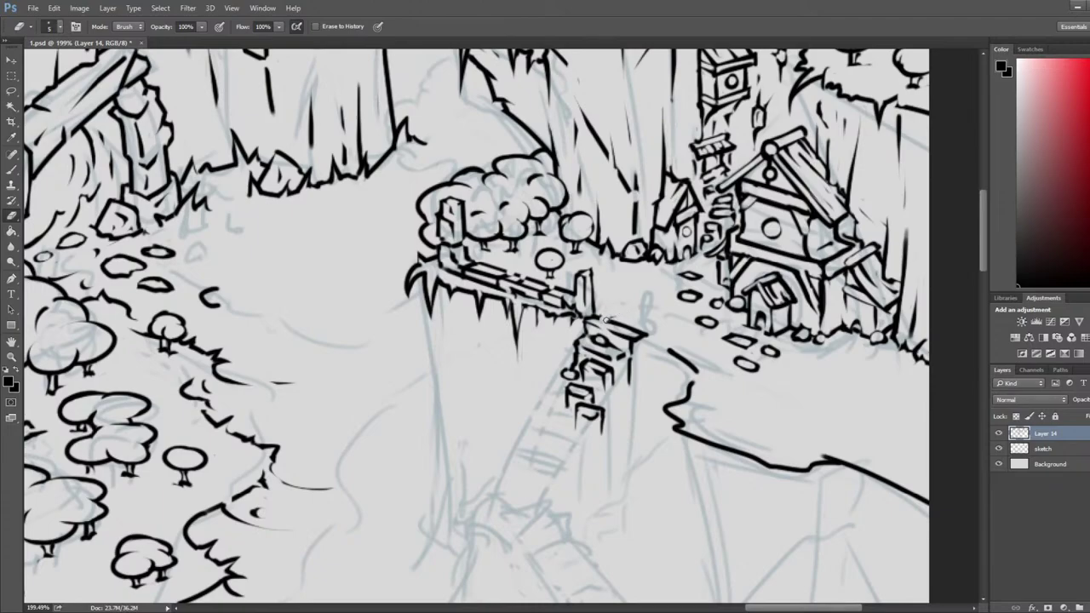
key(b)
key(e)
key(b)
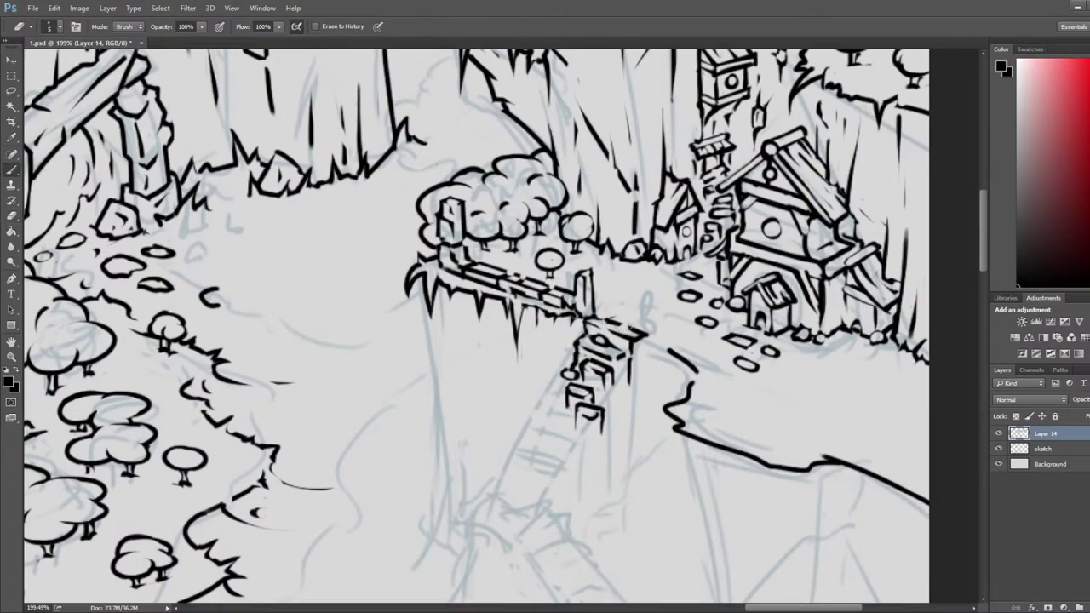
key(e)
key(b)
key(e)
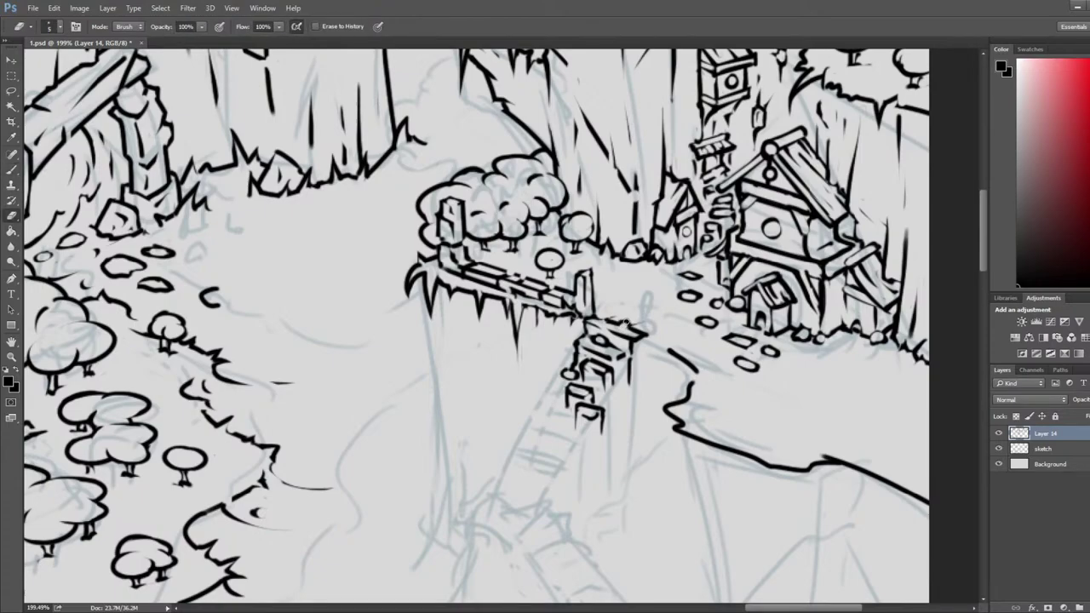
- Draw two flat stepping stones continuing the path from the house to the head of the stairs
key(b)
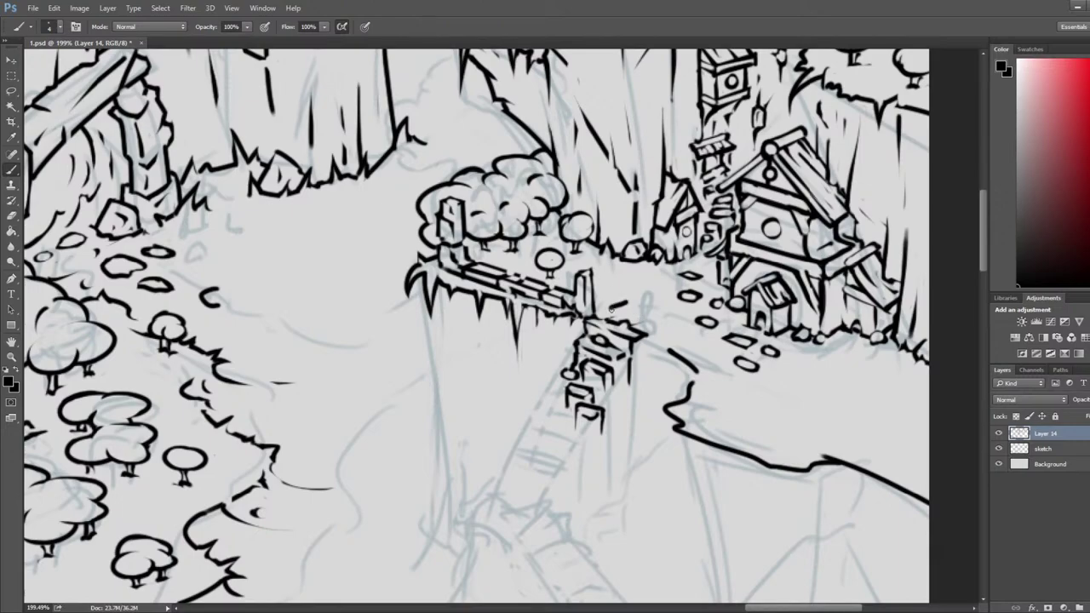
mouse_move(610, 310)
mouse_down()
mouse_move(632, 303)
mouse_move(638, 316)
mouse_move(630, 298)
mouse_move(631, 315)
mouse_move(640, 310)
mouse_move(619, 317)
mouse_move(653, 308)
mouse_up()
key(e)
key(b)
key(e)
key(b)
key(e)
key(b)
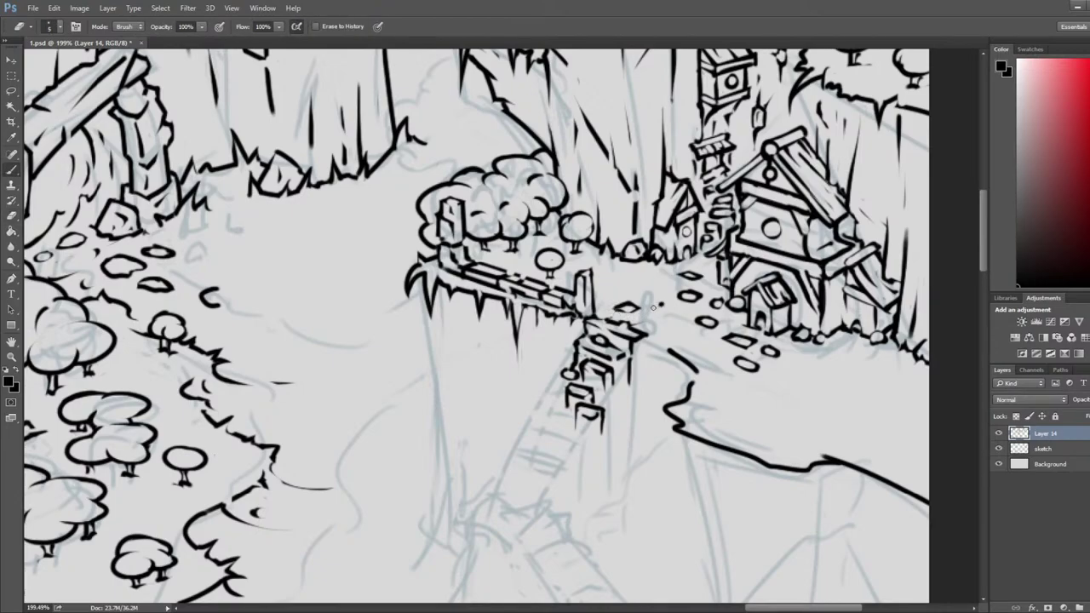
key(e)
- Check the whole map, flip the canvas horizontally and return to the head of the cliff stairway
scroll(599, 306, down, 2)
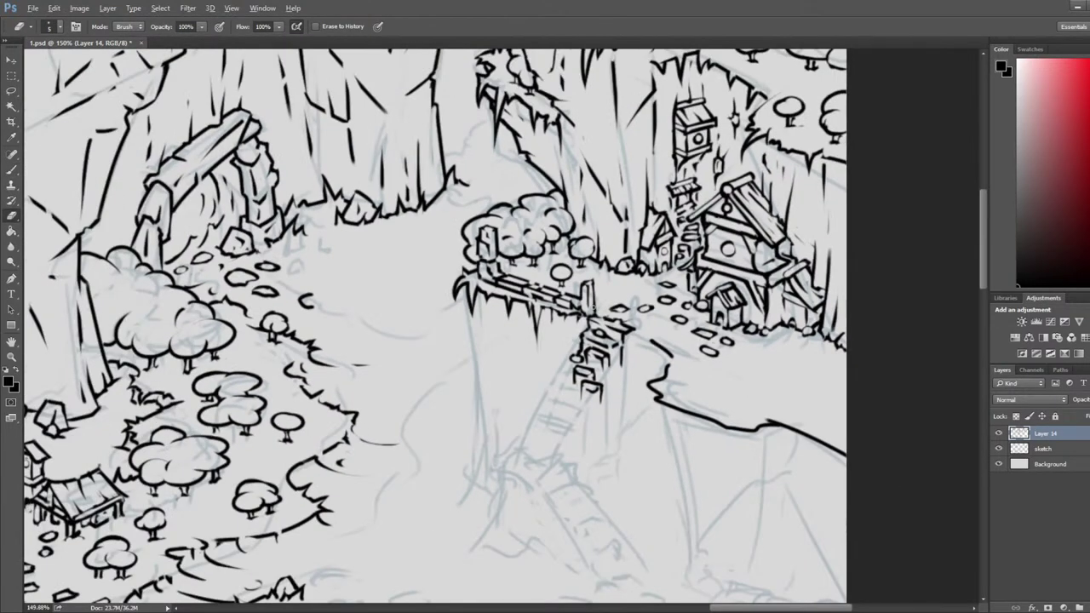
scroll(599, 308, down, 6)
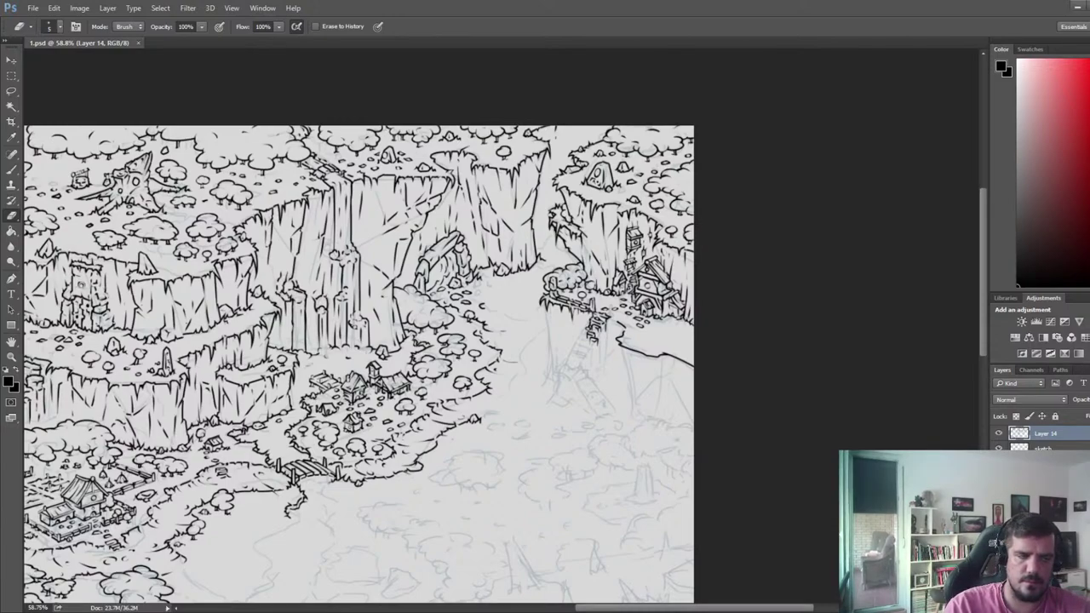
scroll(521, 462, up, 2)
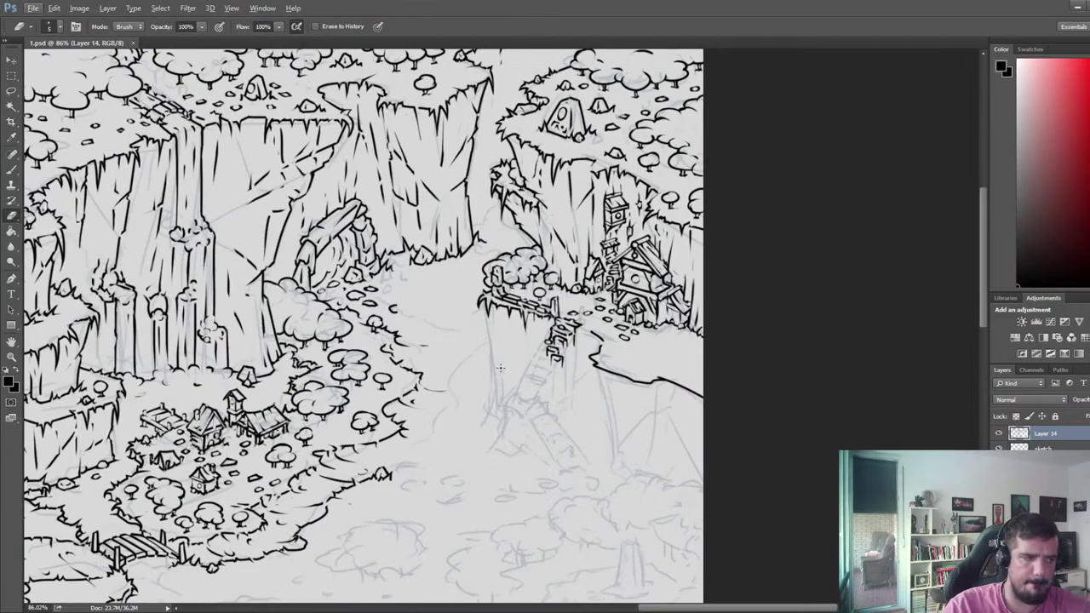
scroll(474, 338, up, 1)
mouse_move(474, 338)
mouse_down()
mouse_move(347, 395)
mouse_move(444, 405)
mouse_up()
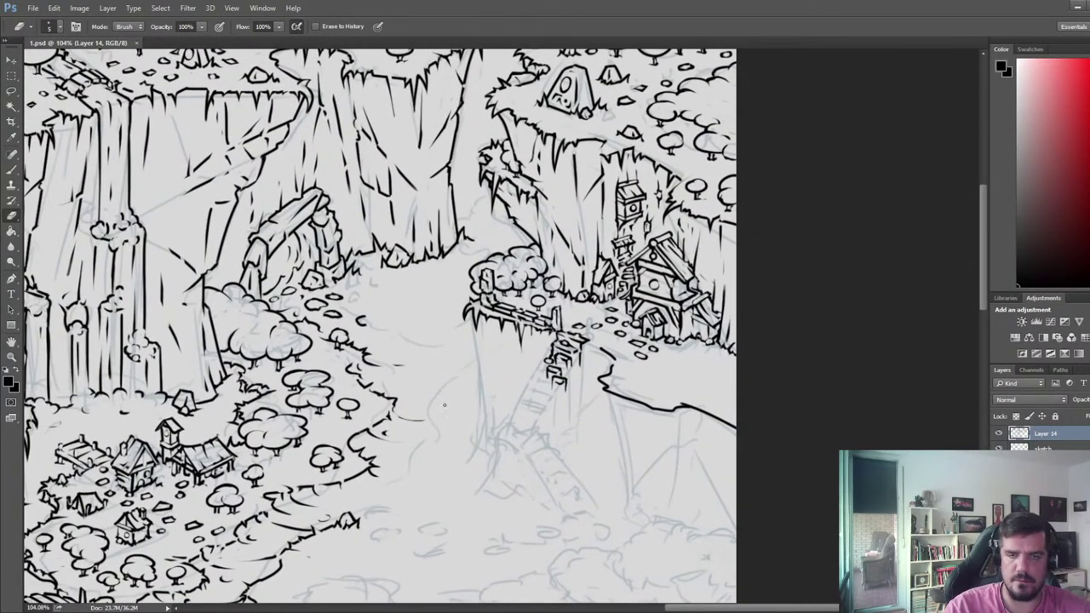
scroll(530, 344, down, 5)
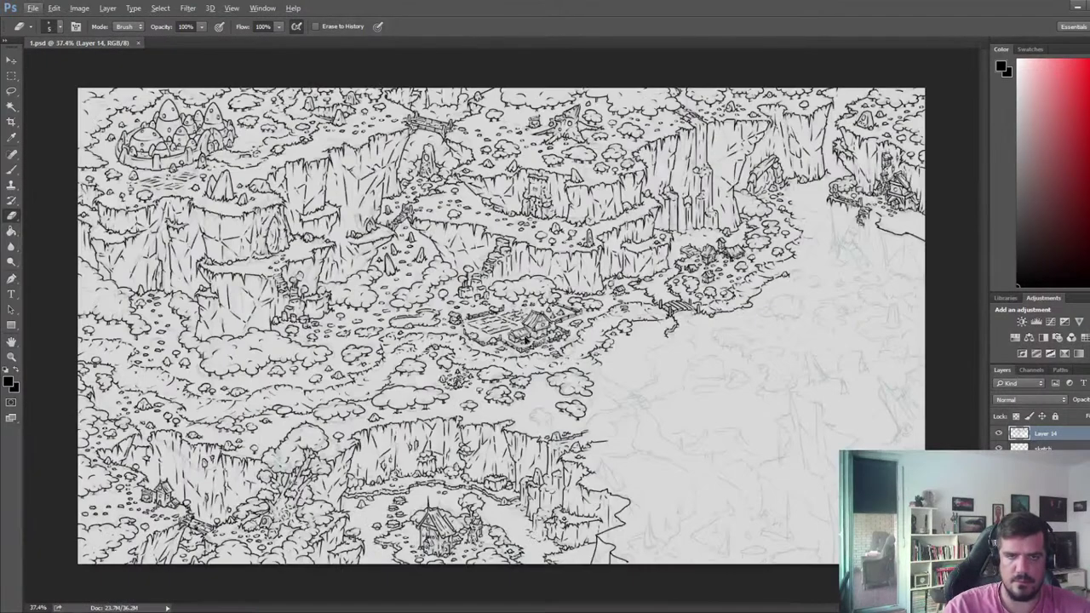
key(ctrl+shift+h)
scroll(123, 288, up, 4)
scroll(434, 187, up, 5)
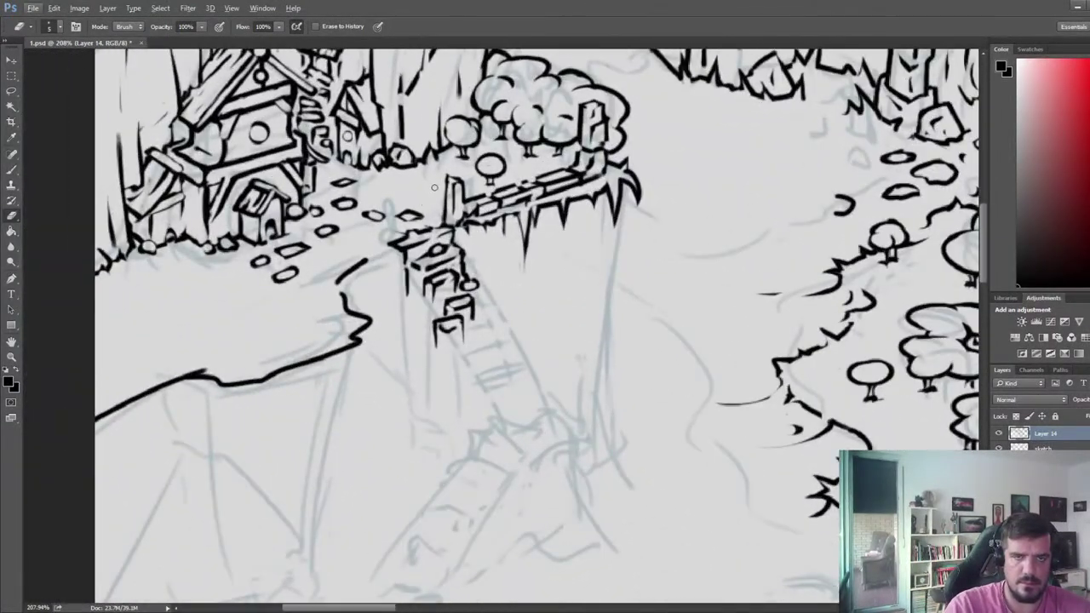
drag(434, 188, 424, 241)
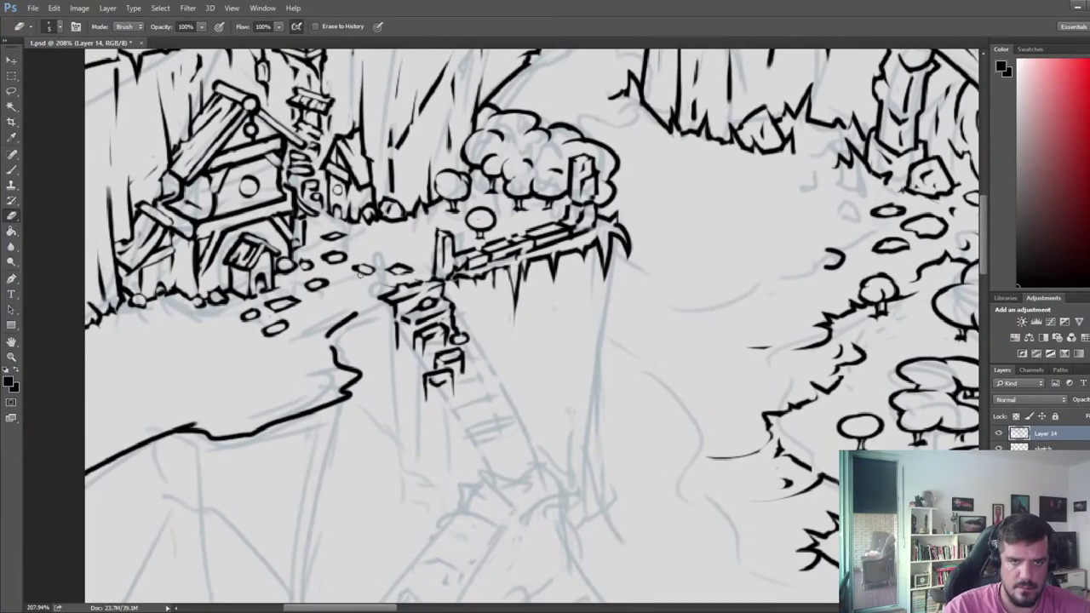
- Draw the upright sides of a second post across the stair head from the existing post
mouse_move(359, 275)
mouse_down()
mouse_move(405, 270)
mouse_move(368, 271)
mouse_move(395, 303)
mouse_move(377, 297)
mouse_up()
key(b)
key(e)
key(b)
key(e)
key(b)
key(e)
key(b)
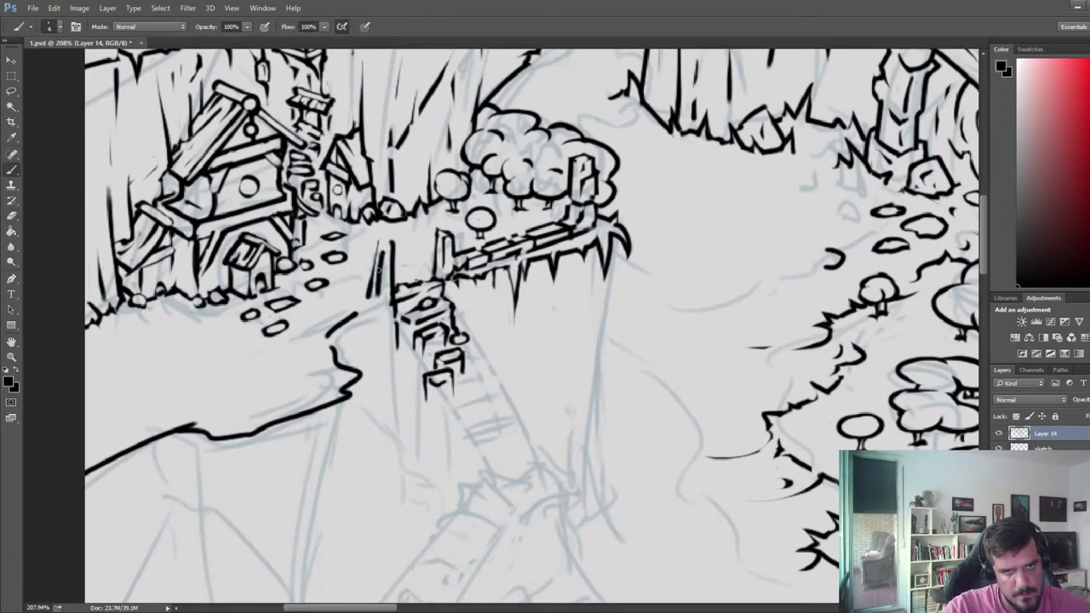
- Erase the second post's leaning outer side and start its narrow top
key(e)
drag(385, 252, 382, 296)
key(b)
mouse_move(380, 249)
mouse_down()
mouse_move(391, 241)
mouse_move(378, 300)
mouse_move(369, 298)
mouse_up()
key(e)
key(b)
key(e)
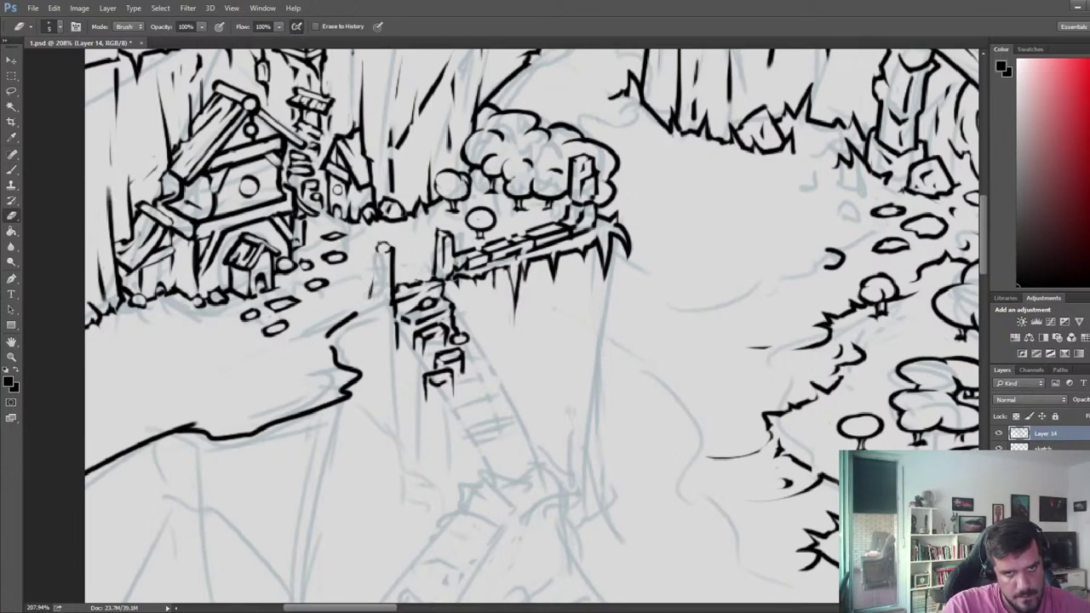
- Redraw the second post's outer side and close its pointed top
key(b)
key(e)
mouse_move(376, 251)
mouse_down()
mouse_move(395, 243)
mouse_move(367, 302)
mouse_up()
key(e)
key(b)
key(e)
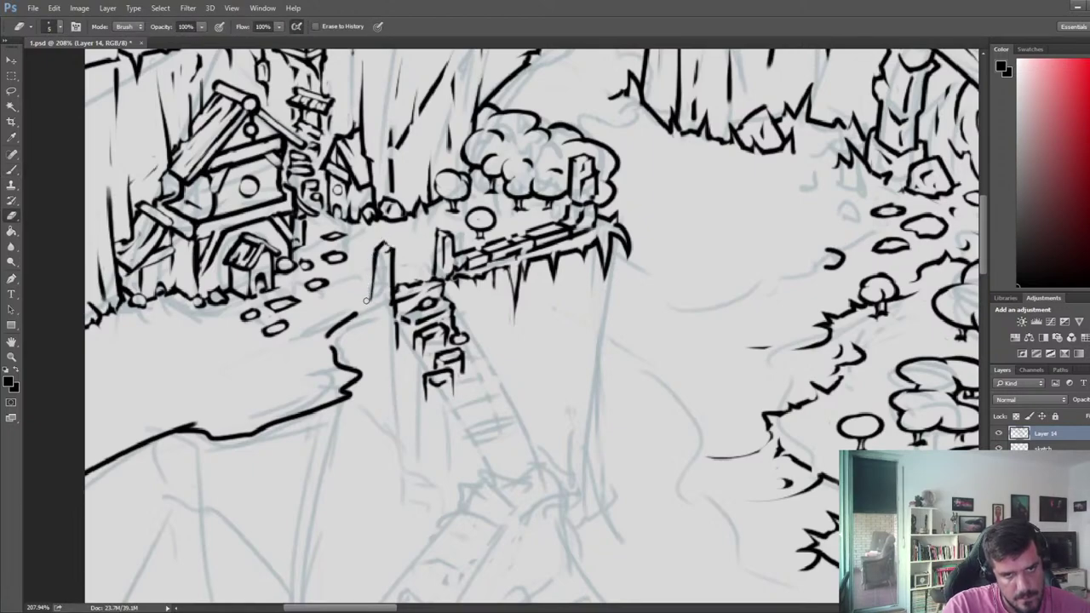
key(b)
key(e)
mouse_move(383, 258)
mouse_down()
mouse_move(382, 291)
mouse_move(445, 312)
mouse_move(415, 314)
mouse_up()
- Draw the upper edge lines of a low wall running from the second post toward the house
key(b)
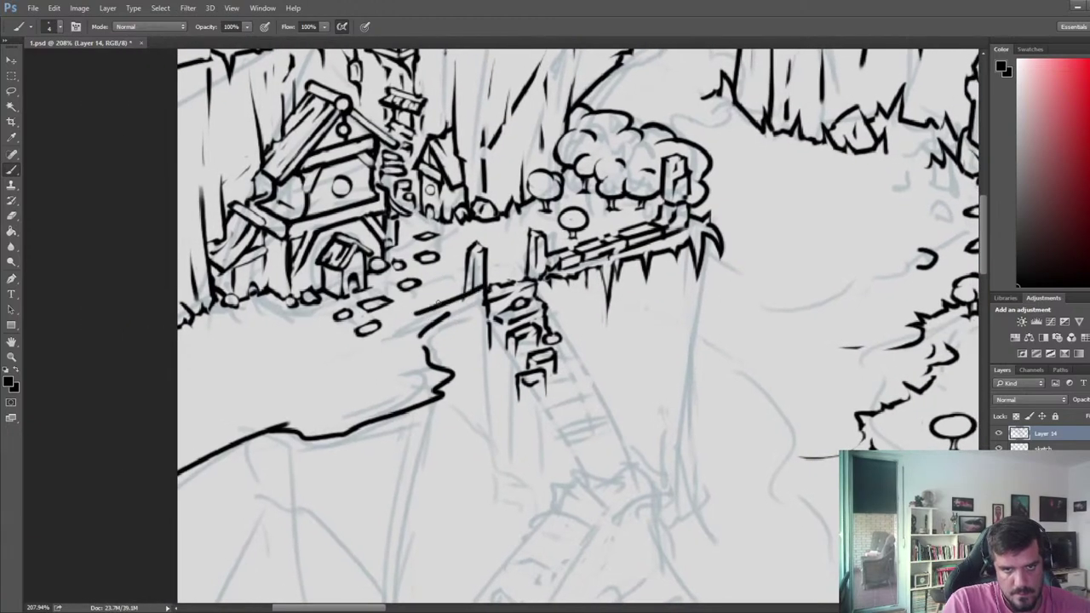
key(e)
drag(484, 283, 416, 316)
key(b)
key(e)
key(b)
key(e)
- Draw the low wall's lower edge from the second post's base and clean the parallel lines
mouse_move(486, 301)
mouse_down()
mouse_move(434, 311)
mouse_move(467, 315)
mouse_move(447, 322)
mouse_move(471, 300)
mouse_move(413, 321)
mouse_move(483, 293)
mouse_move(415, 316)
mouse_move(468, 293)
mouse_move(412, 311)
mouse_move(431, 301)
mouse_move(472, 299)
mouse_move(401, 325)
mouse_up()
key(b)
key(e)
key(b)
key(e)
key(b)
key(e)
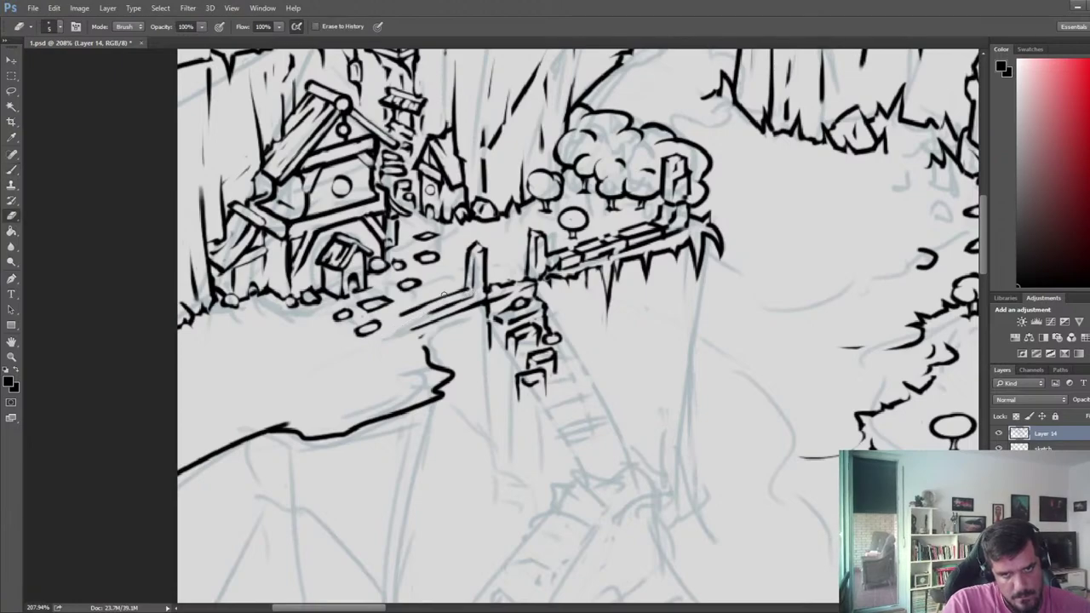
- Try a curved joint line dropping from the new low wall toward the cliff lip
key(b)
key(e)
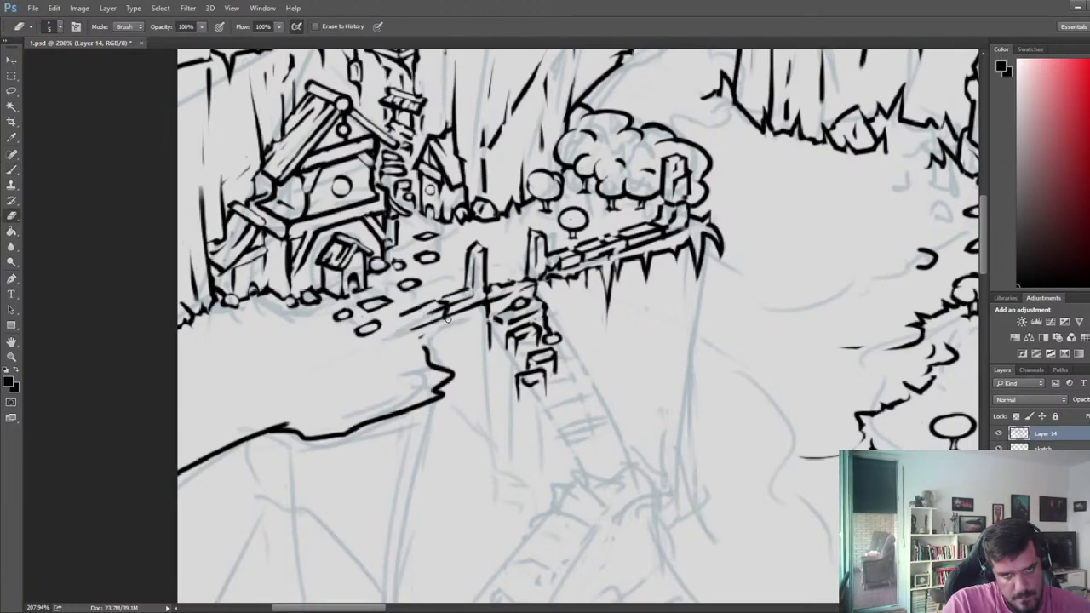
key(b)
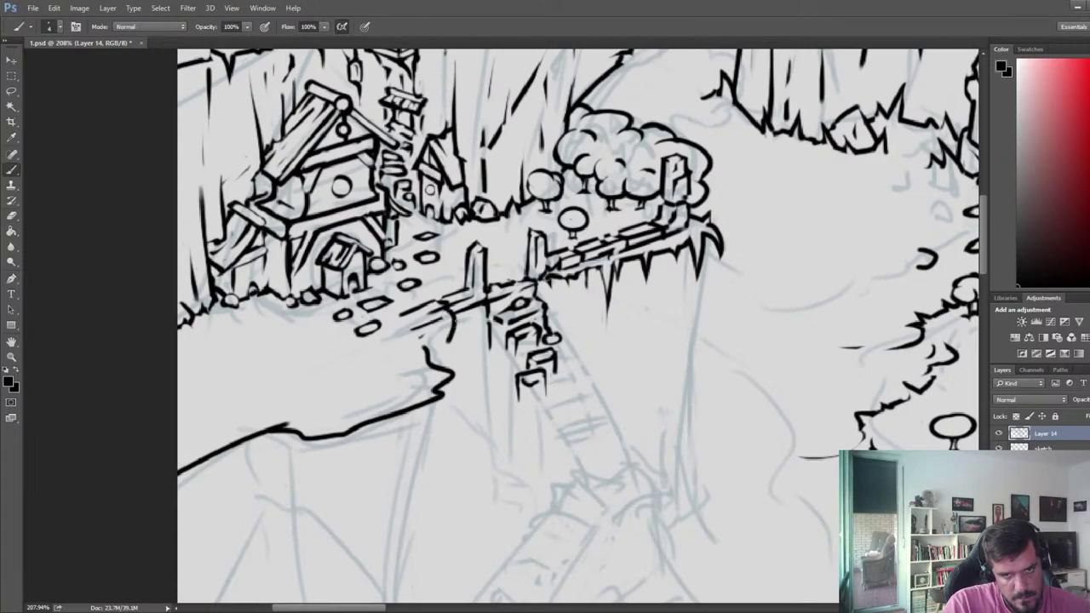
key(ctrl+z)
key(e)
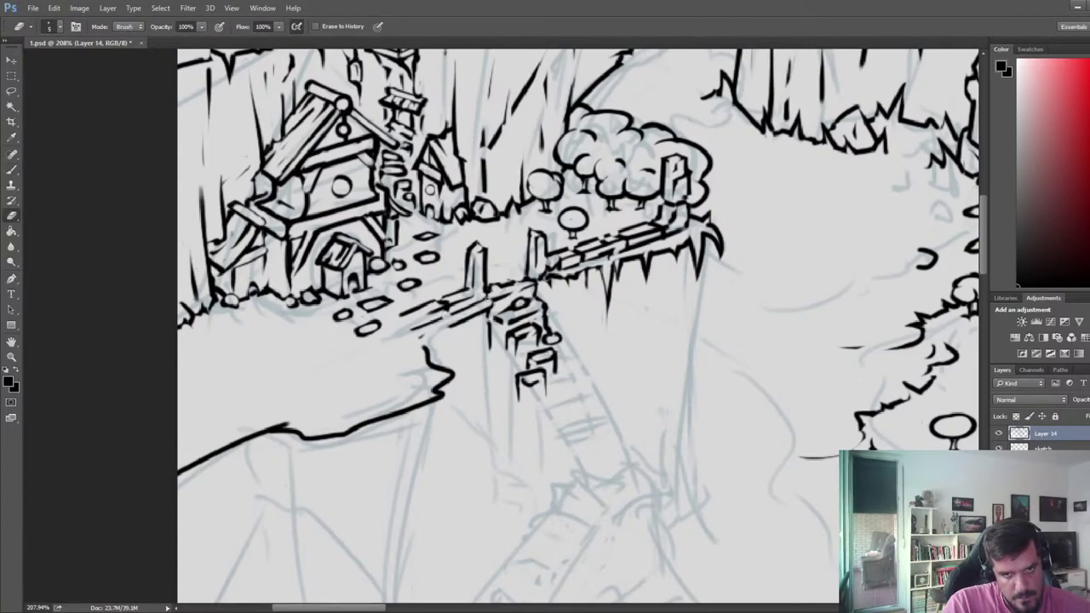
- Draw the cliff edge from the second post's base down to the existing plateau outline
drag(486, 304, 423, 348)
key(b)
key(e)
key(b)
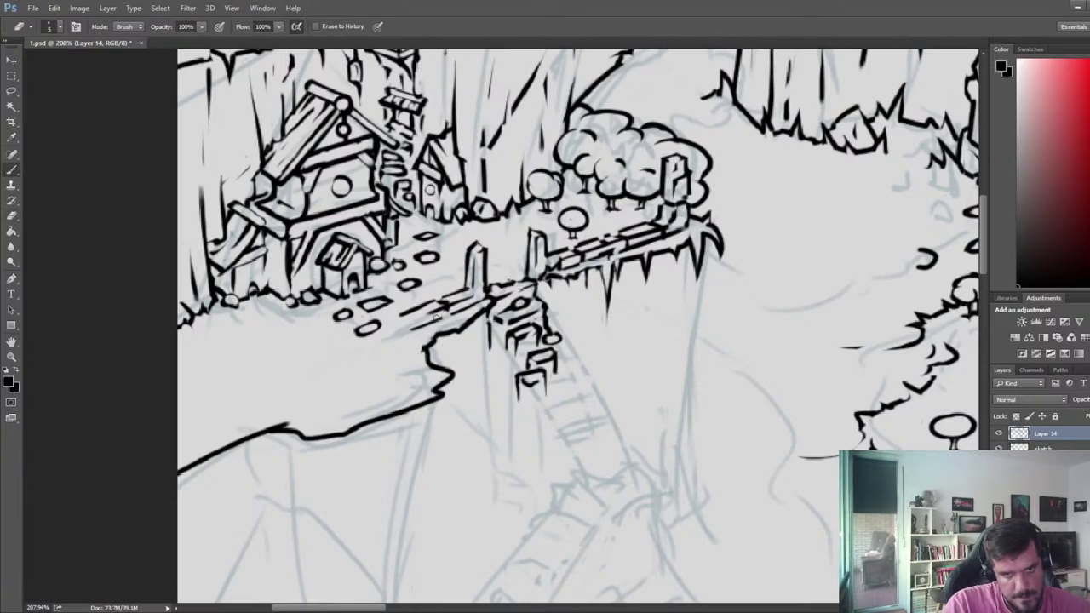
- Add a dark joint to the new low wall and erase the path stone at its outer end
key(e)
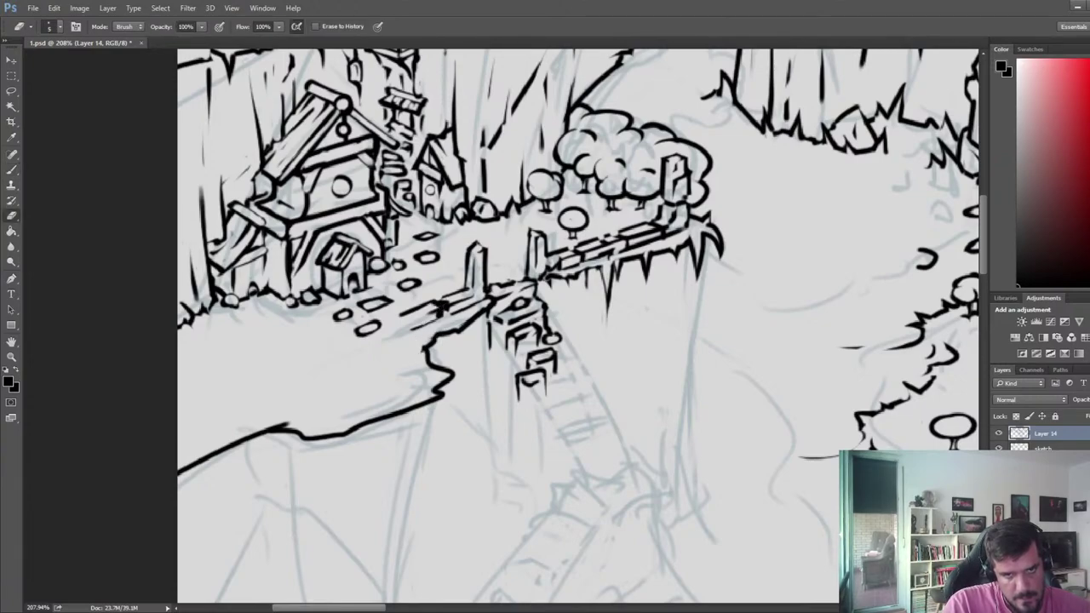
key(b)
drag(435, 312, 358, 330)
key(e)
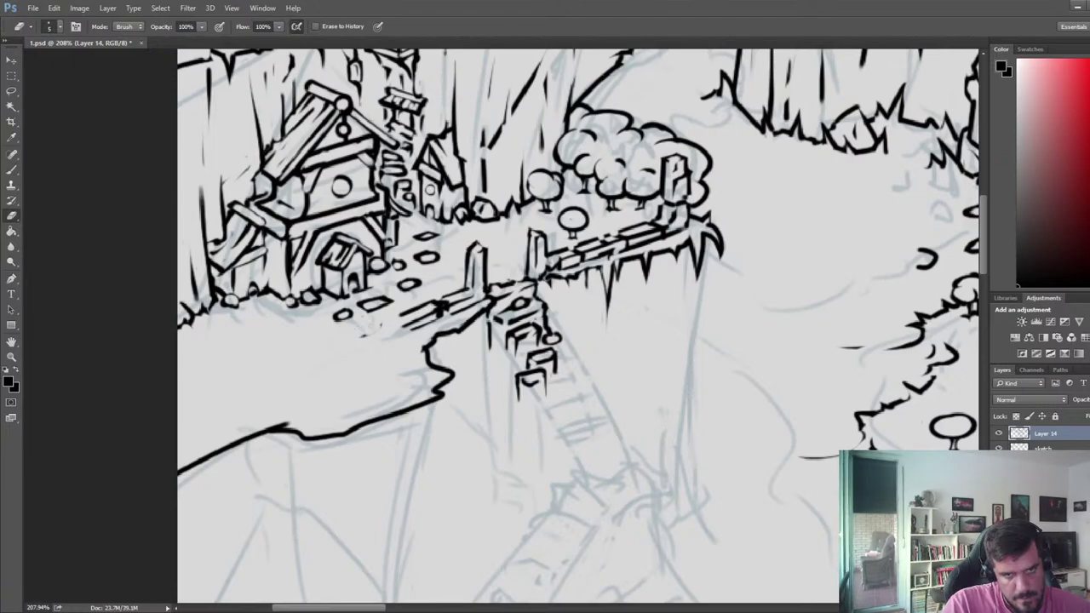
- Draw a round stone under the new low wall and pointed spikes hanging from the cliff edge
mouse_move(440, 316)
mouse_down()
mouse_move(408, 316)
mouse_move(425, 323)
mouse_move(468, 282)
mouse_move(430, 327)
mouse_move(462, 311)
mouse_move(459, 297)
mouse_move(466, 351)
mouse_up()
key(b)
key(e)
key(b)
key(e)
key(b)
key(e)
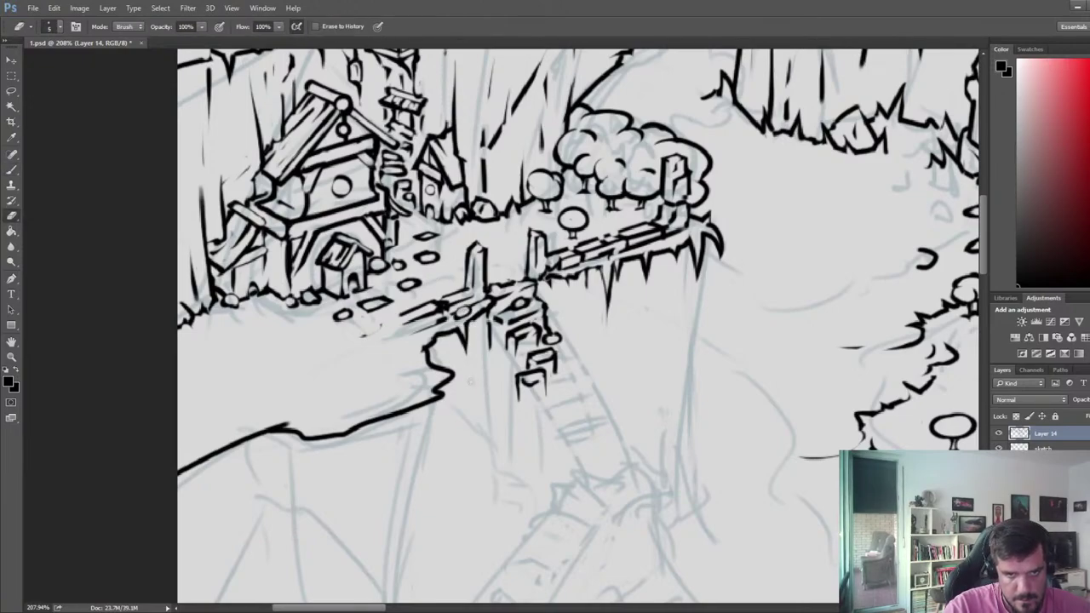
- Try to connect the second post's base to the stairway's top slab and undo the latest strokes
key(b)
mouse_move(478, 309)
mouse_down()
mouse_move(477, 334)
mouse_move(499, 283)
mouse_up()
key(e)
key(b)
key(e)
key(ctrl+alt+z)
key(ctrl+alt+z)
key(ctrl+alt+z)
key(ctrl+alt+z)
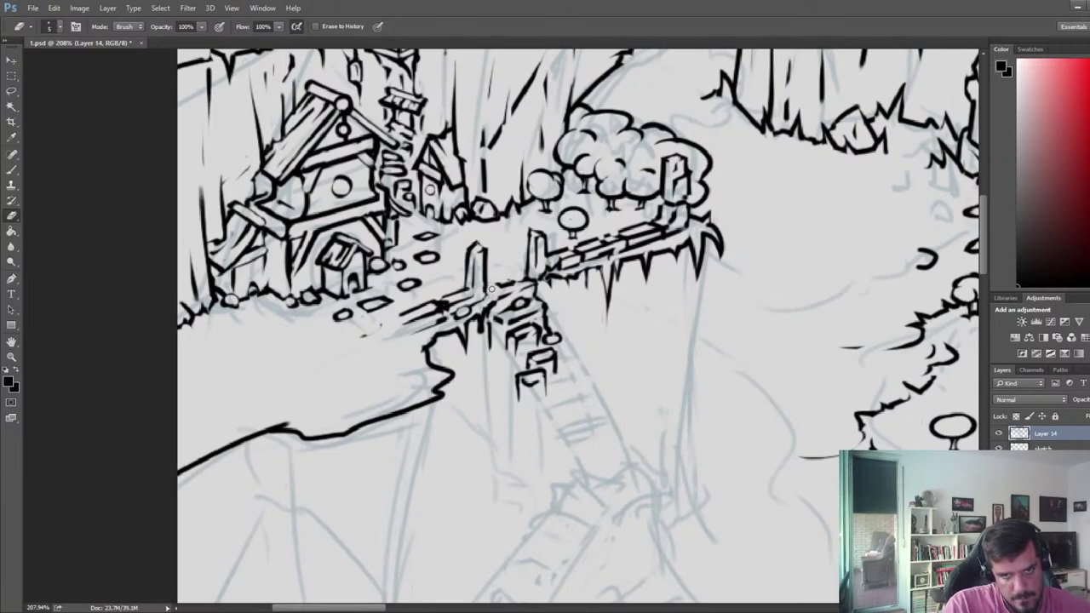
- Redraw the short edge joining the second post's base to the stairway's top slab
key(b)
drag(492, 300, 499, 283)
key(e)
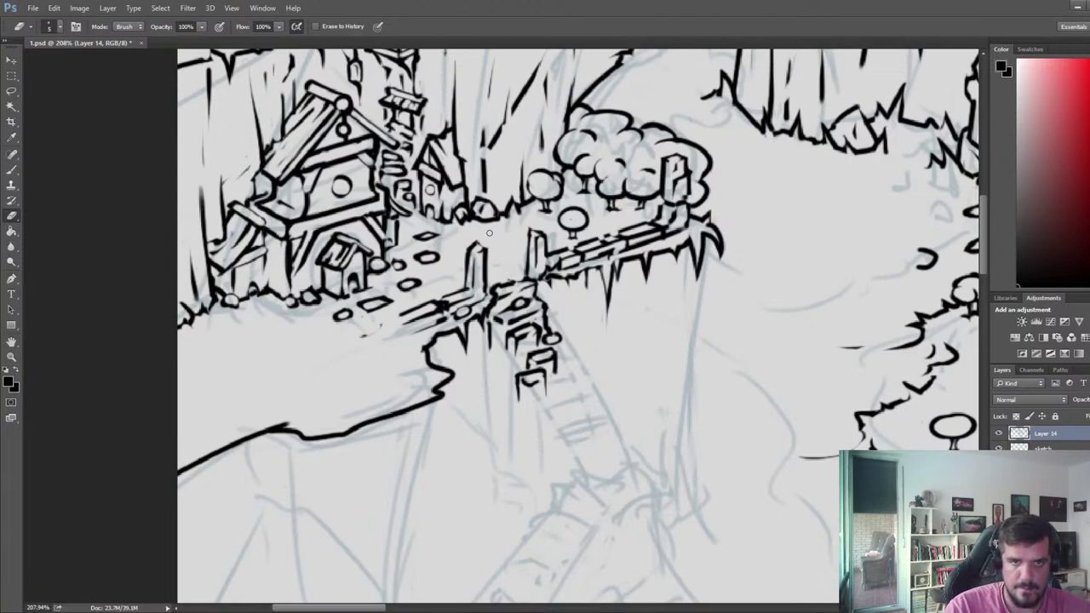
- Add cap lines near the tops of the two posts flanking the stair head
key(b)
mouse_move(467, 270)
mouse_down()
mouse_move(486, 266)
mouse_move(466, 270)
mouse_up()
key(e)
key(b)
key(e)
mouse_move(534, 249)
mouse_down()
mouse_move(546, 243)
mouse_move(528, 251)
mouse_up()
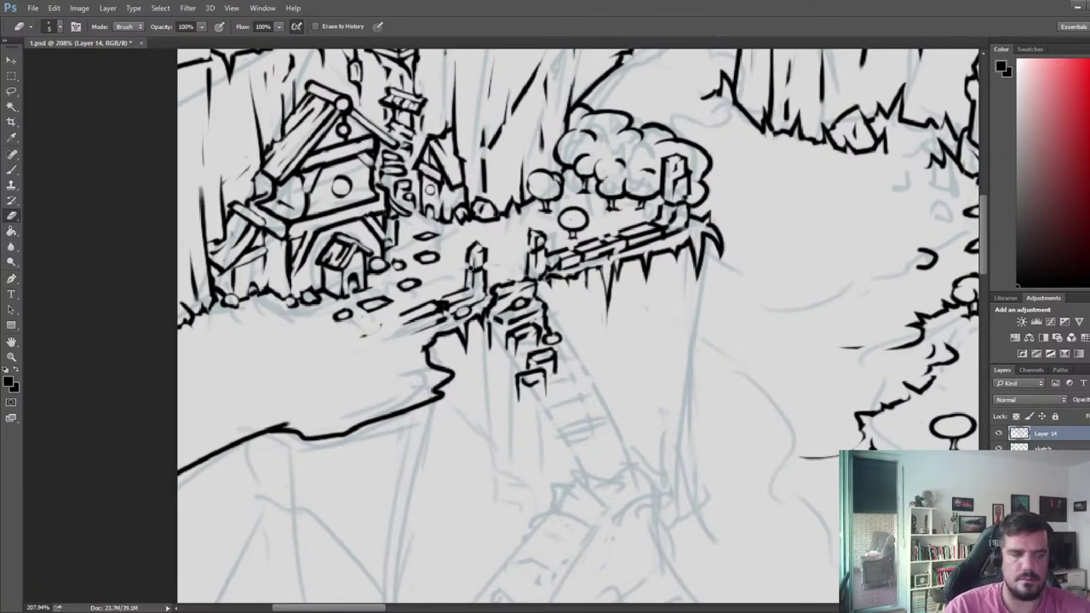
- Redraw the front corner of the large house's upper wall as a straight vertical line
scroll(474, 264, down, 4)
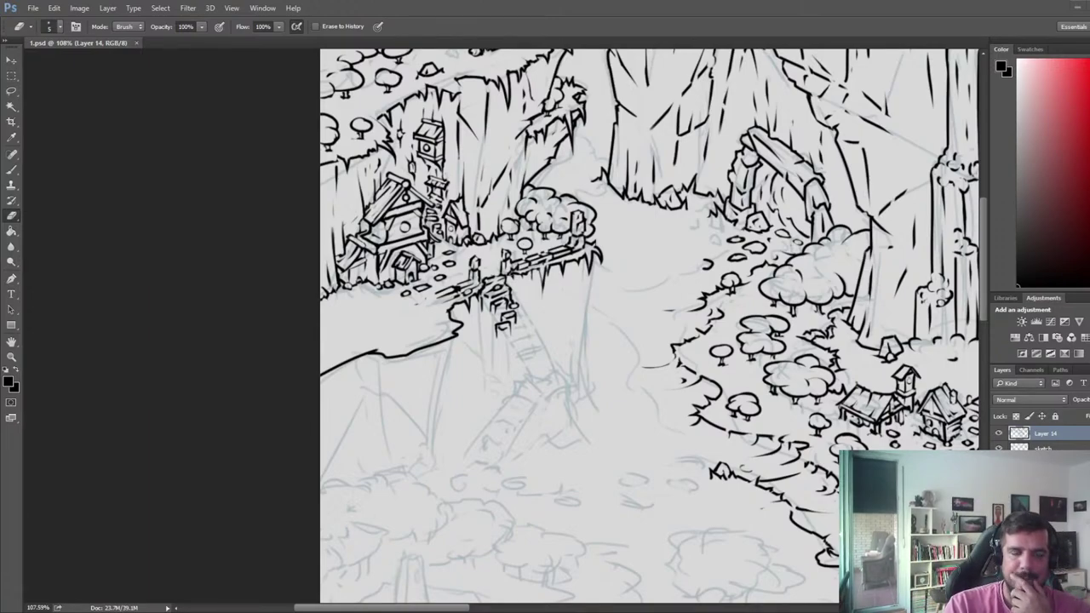
scroll(437, 348, down, 2)
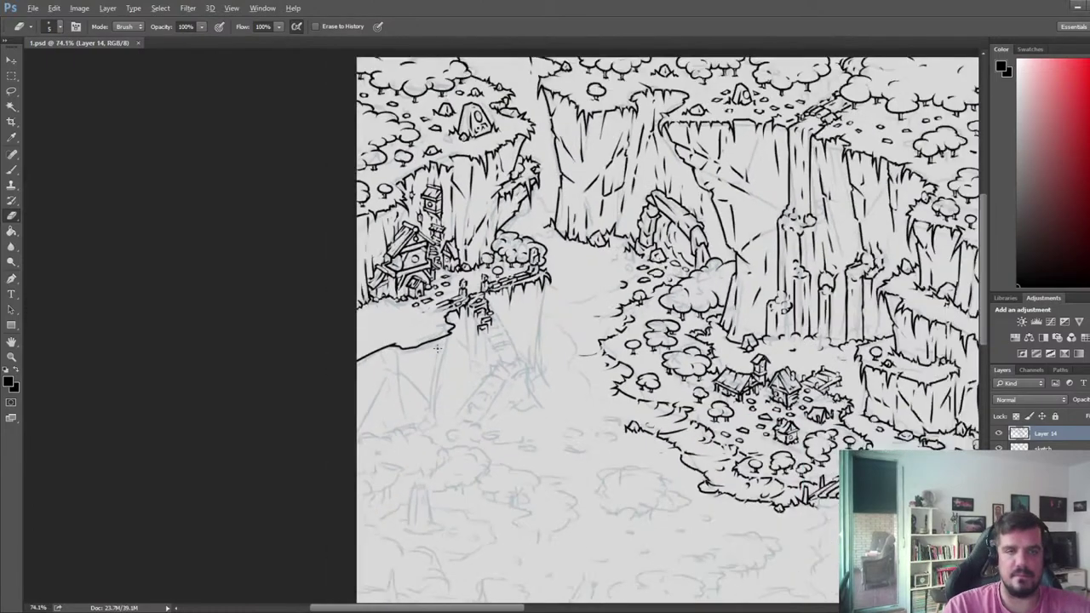
scroll(395, 247, up, 3)
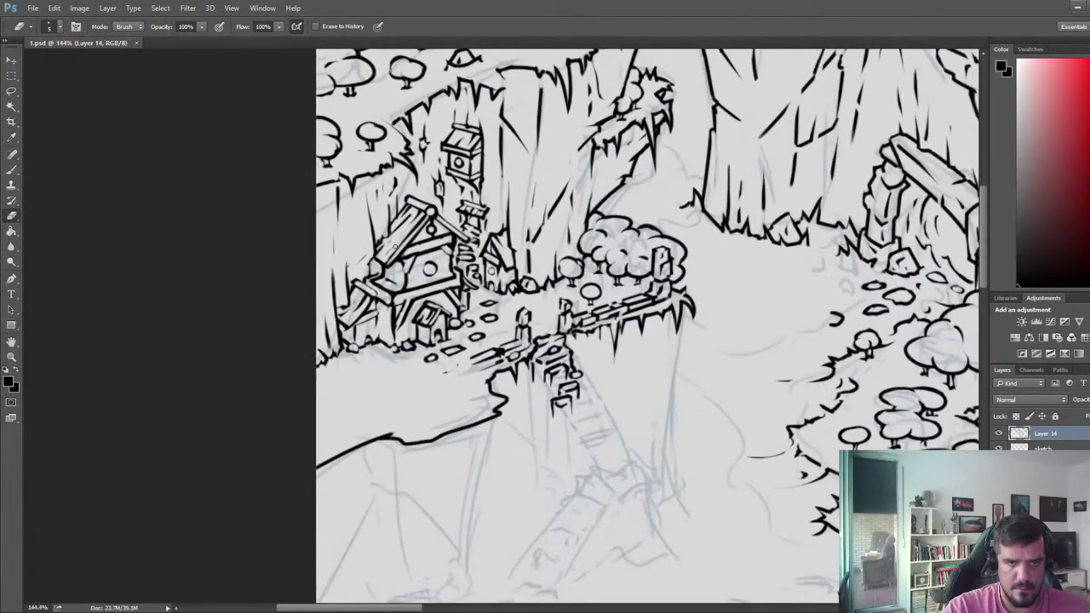
scroll(394, 246, up, 2)
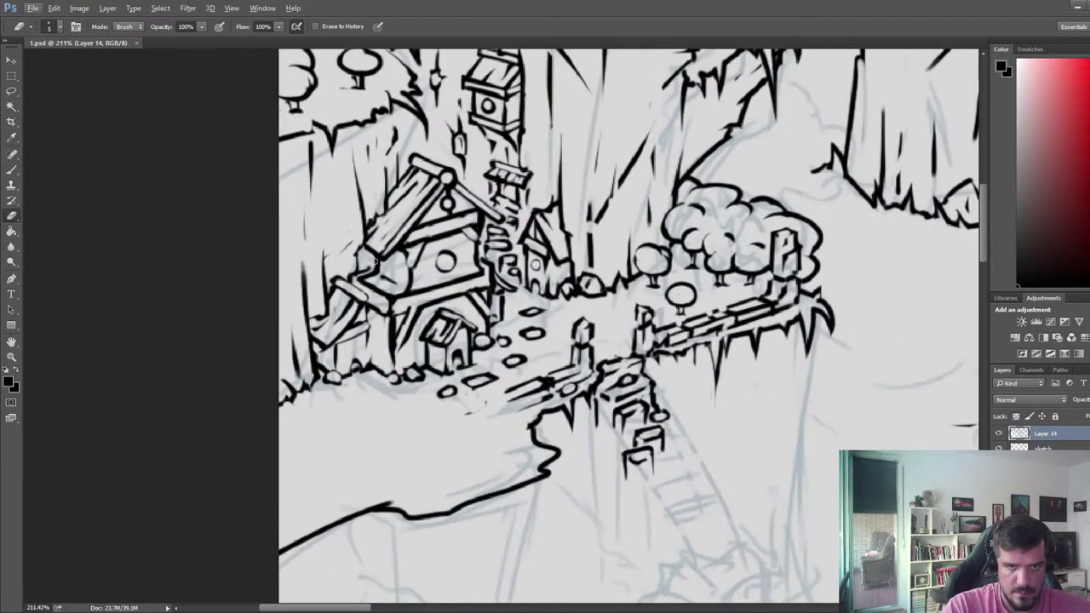
key(b)
drag(403, 252, 406, 294)
key(ctrl+z)
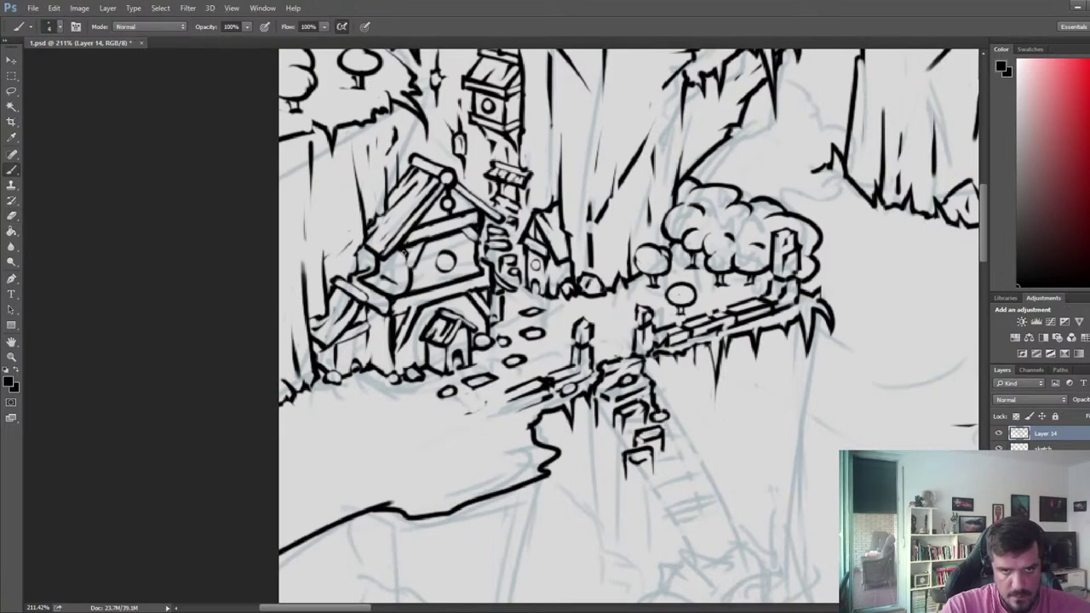
drag(403, 251, 406, 297)
key(e)
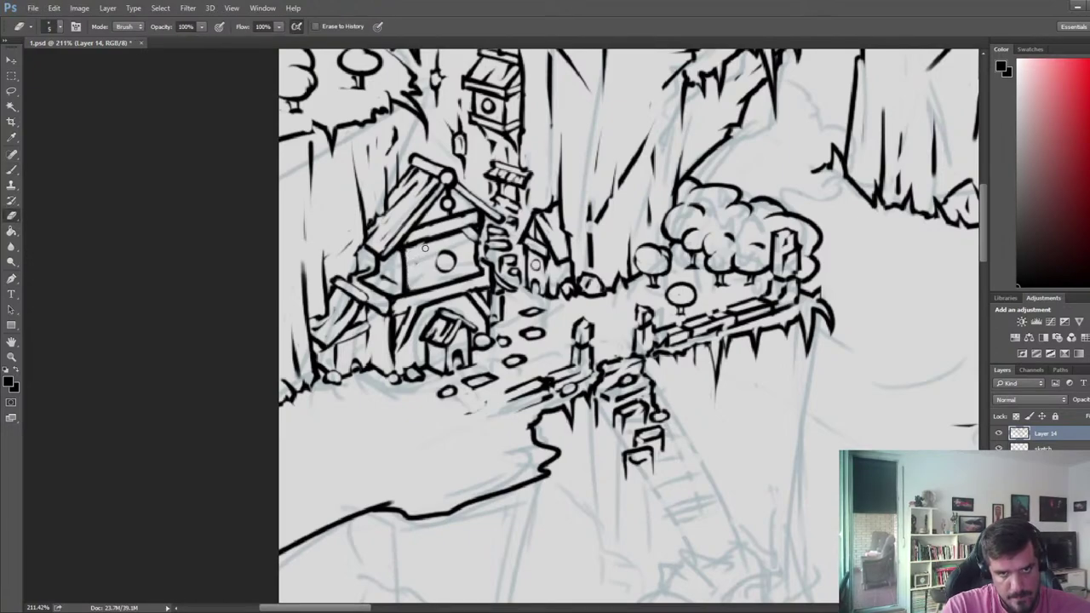
- Erase the round window and plank lines from the large house's upper wall and ink a diagonal brace at its left corner
mouse_move(444, 262)
mouse_down()
mouse_move(418, 267)
mouse_move(413, 247)
mouse_move(425, 241)
mouse_move(408, 277)
mouse_up()
key(b)
key(e)
key(b)
key(e)
key(b)
- Ink a matching diagonal brace between the top beam and the right corner of the large house's upper wall
mouse_move(462, 230)
mouse_down()
mouse_move(473, 248)
mouse_move(479, 236)
mouse_move(478, 267)
mouse_move(467, 247)
mouse_move(475, 269)
mouse_move(463, 236)
mouse_move(472, 266)
mouse_up()
key(e)
key(b)
key(e)
key(b)
key(e)
key(b)
key(e)
key(b)
key(e)
key(b)
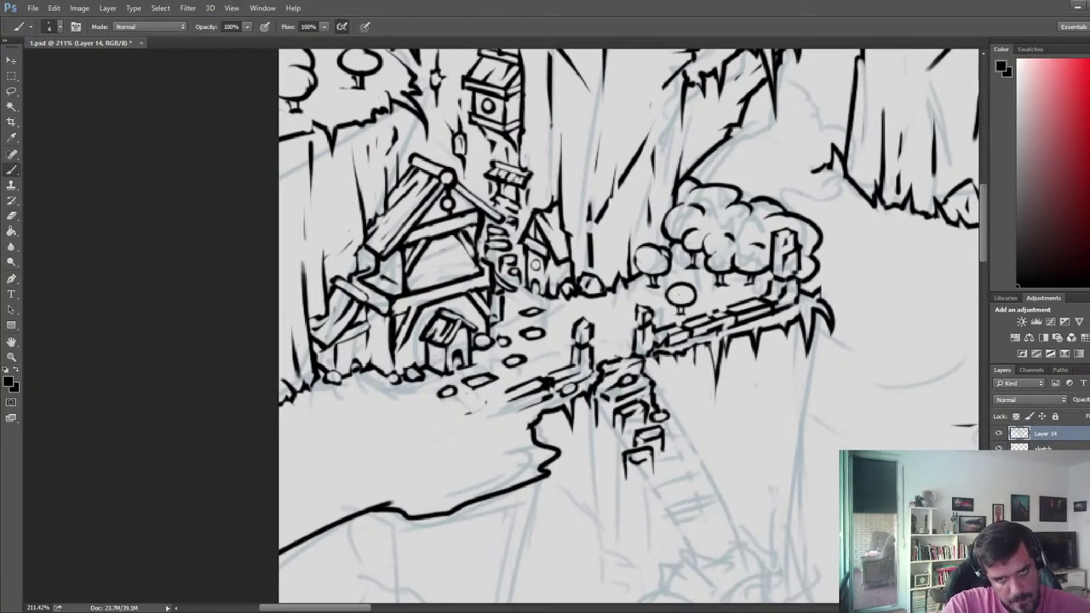
- Thicken the upper wall's right-hand diagonal brace and corner line, and erase the stray edges around them
key(e)
key(b)
key(e)
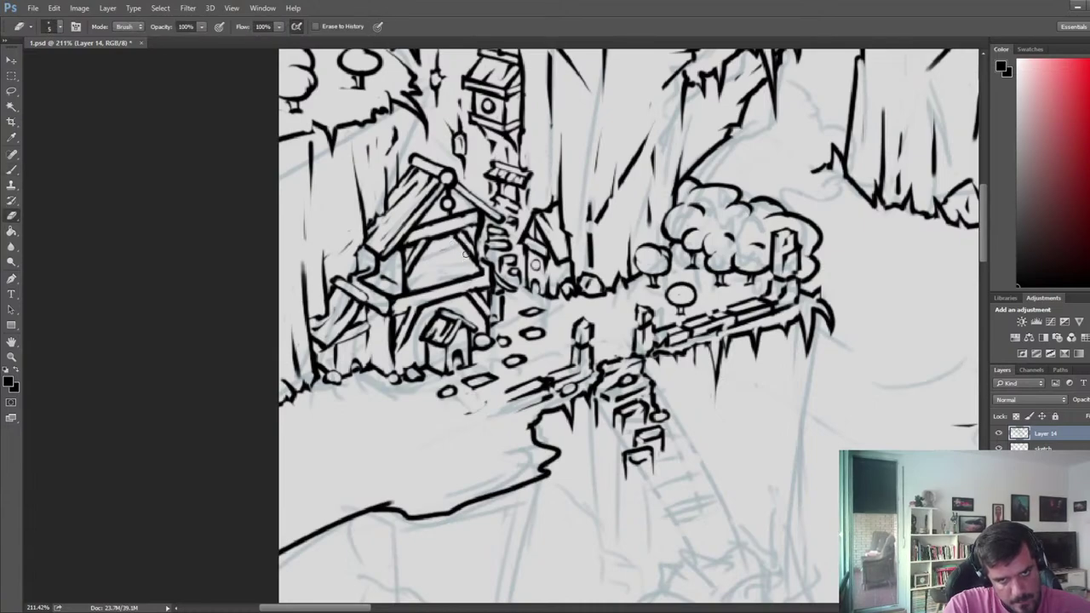
key(b)
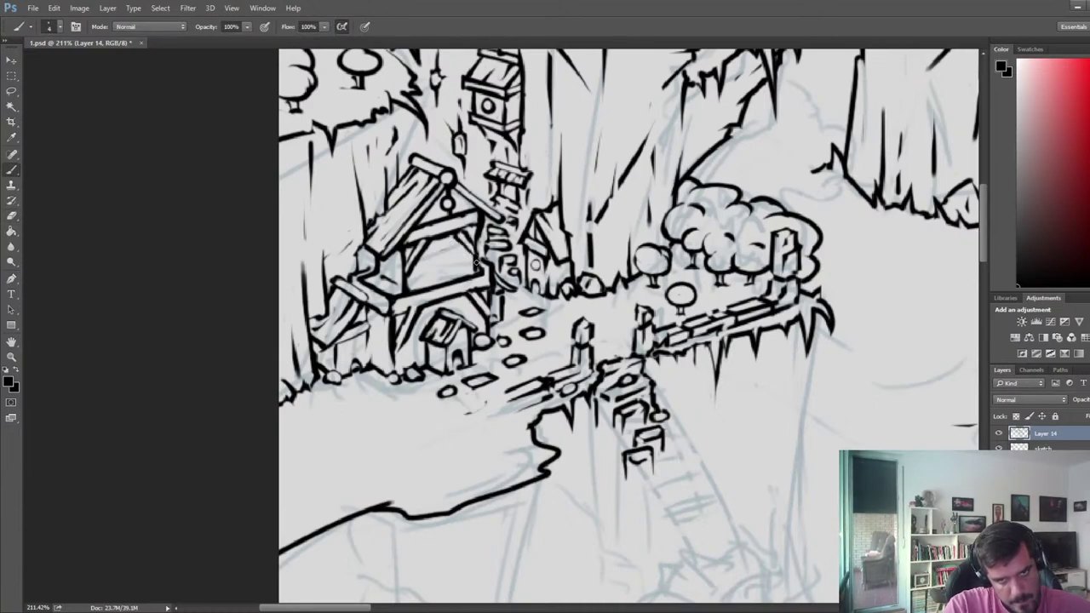
key(e)
key(b)
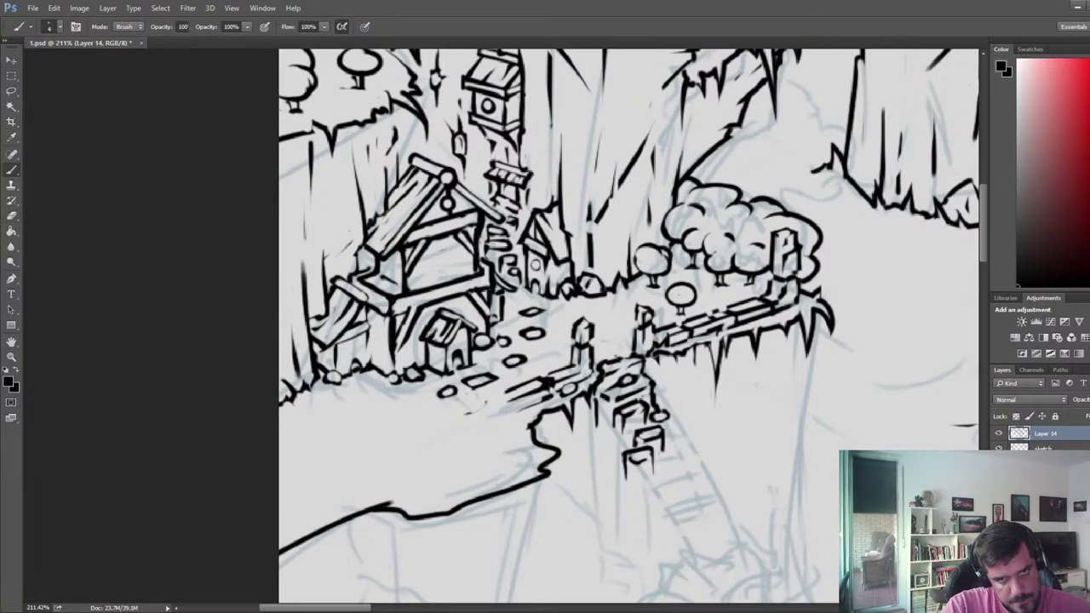
key(e)
key(b)
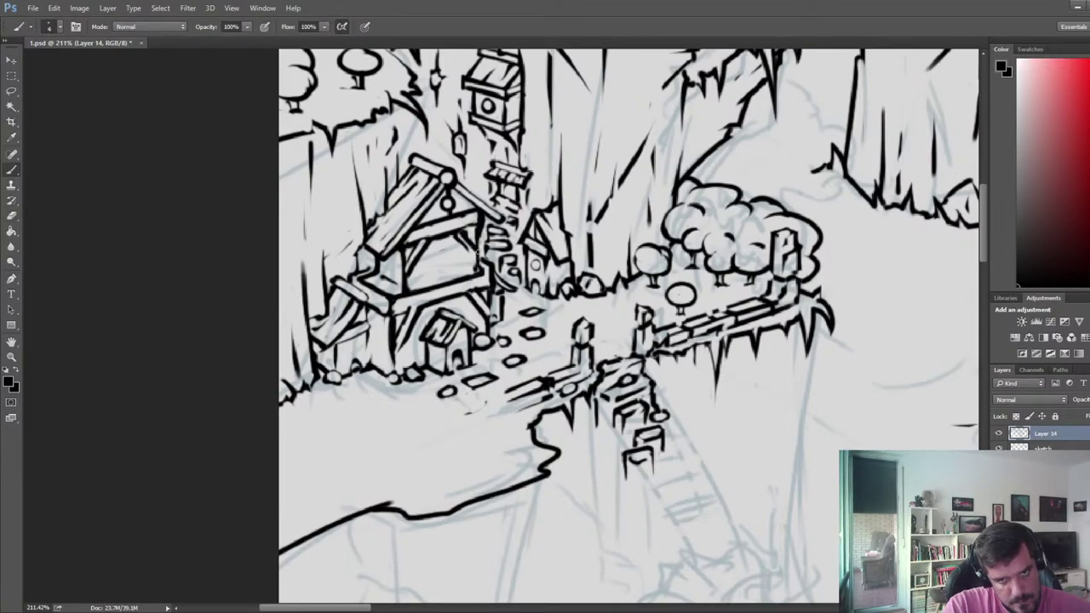
key(e)
key(b)
key(e)
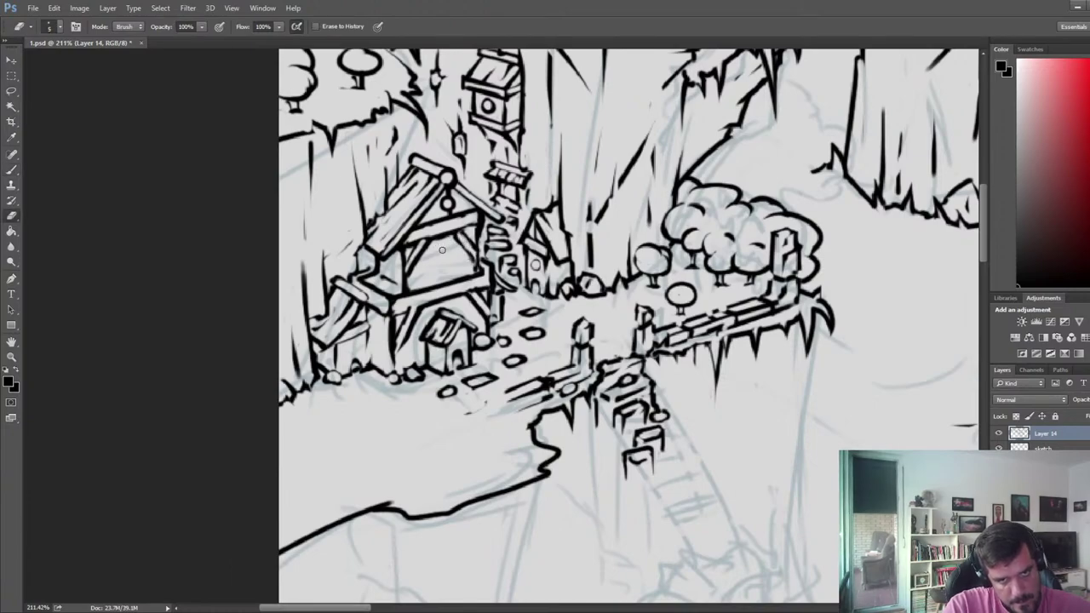
key(b)
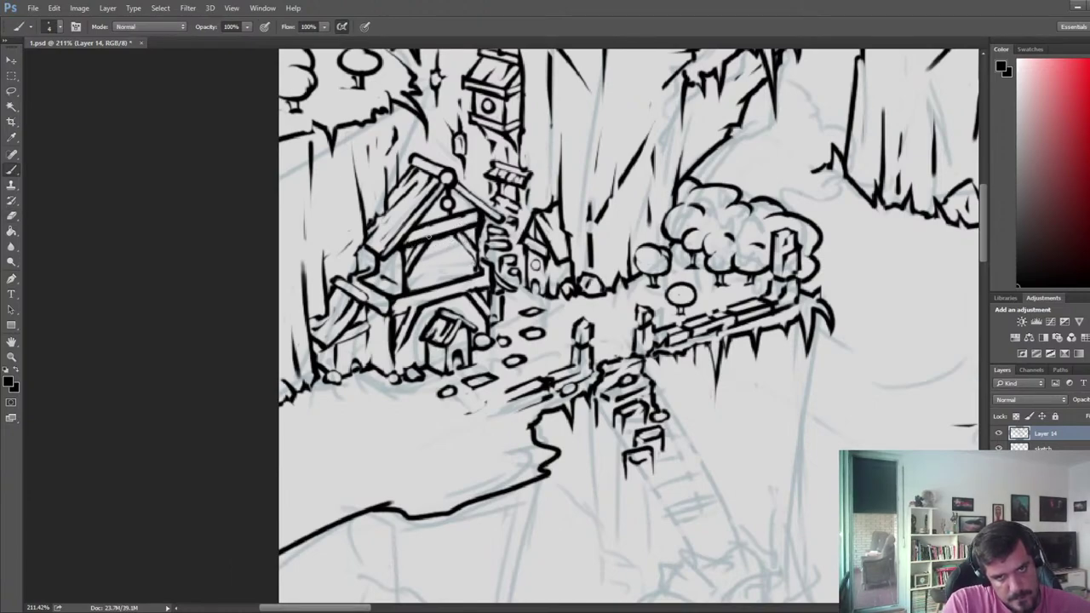
key(e)
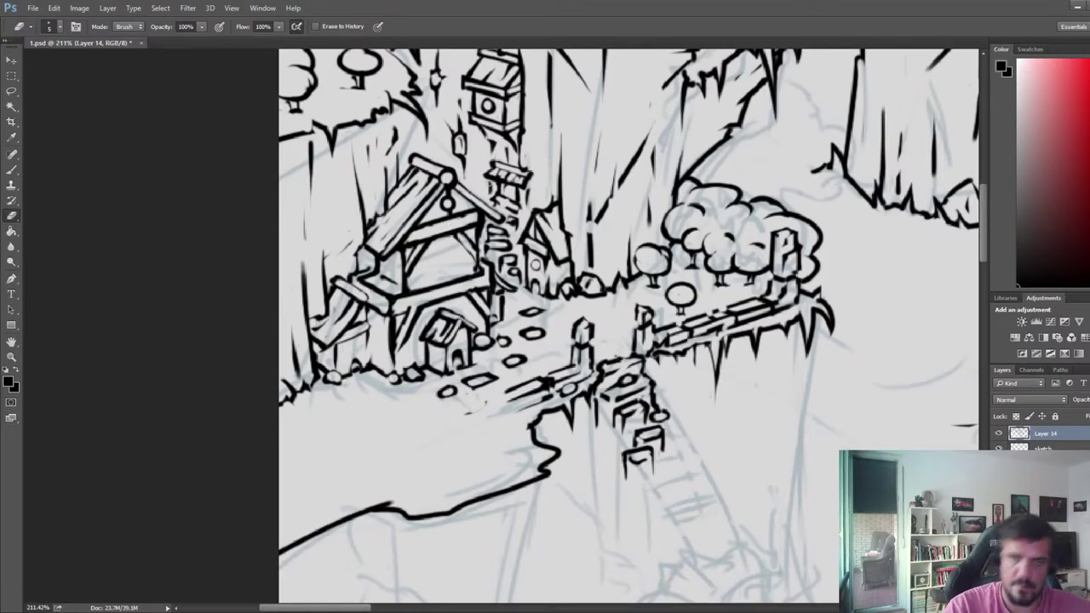
- Draw a round window hanging from a short vertical line in the middle of the house's upper wall, keeping its inside clear
scroll(488, 183, down, 6)
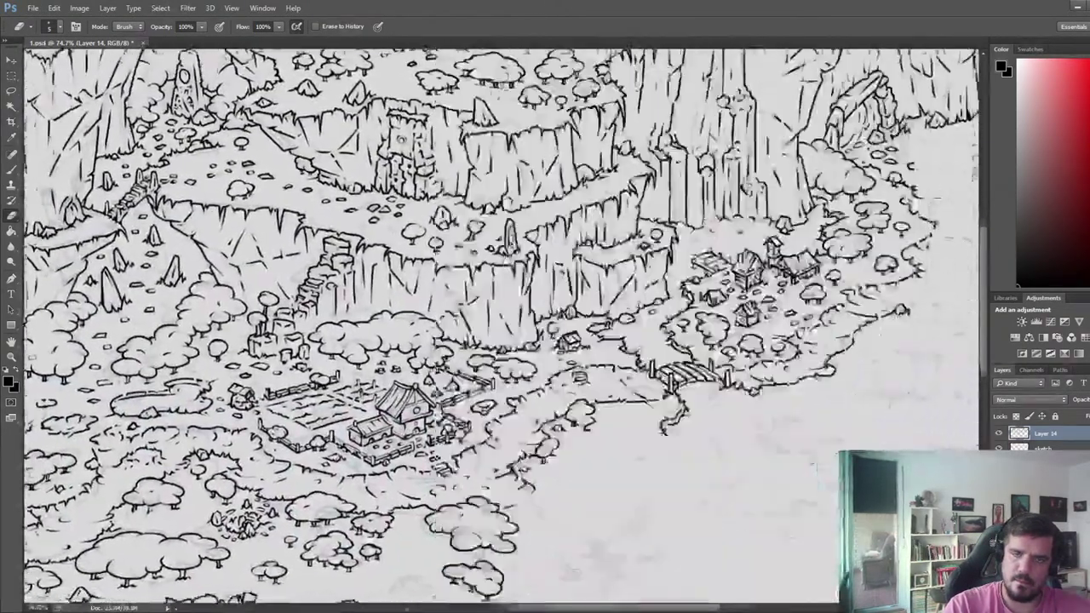
scroll(591, 195, up, 6)
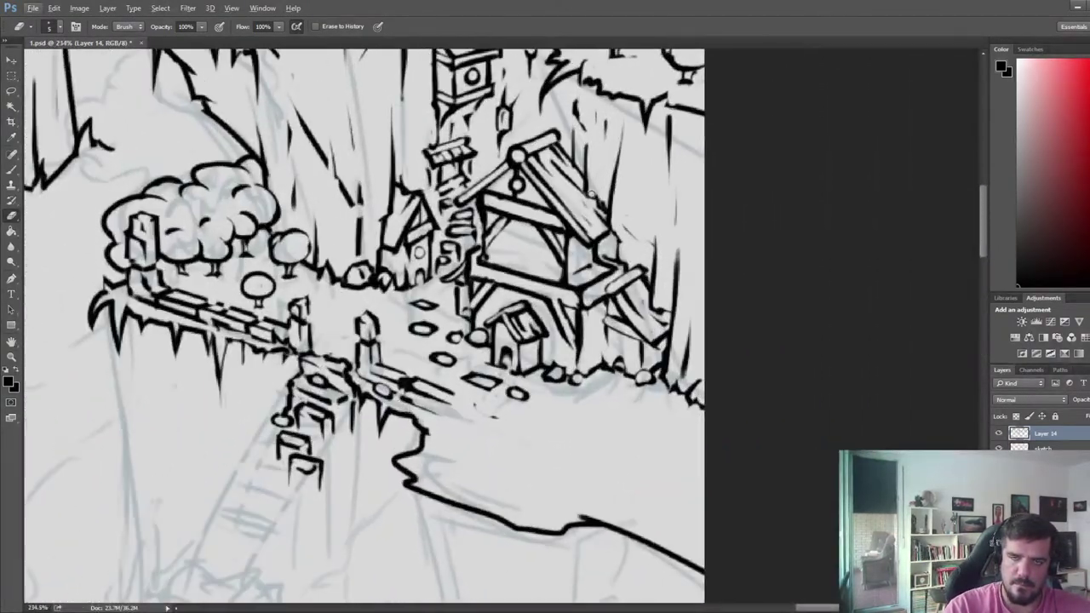
key(b)
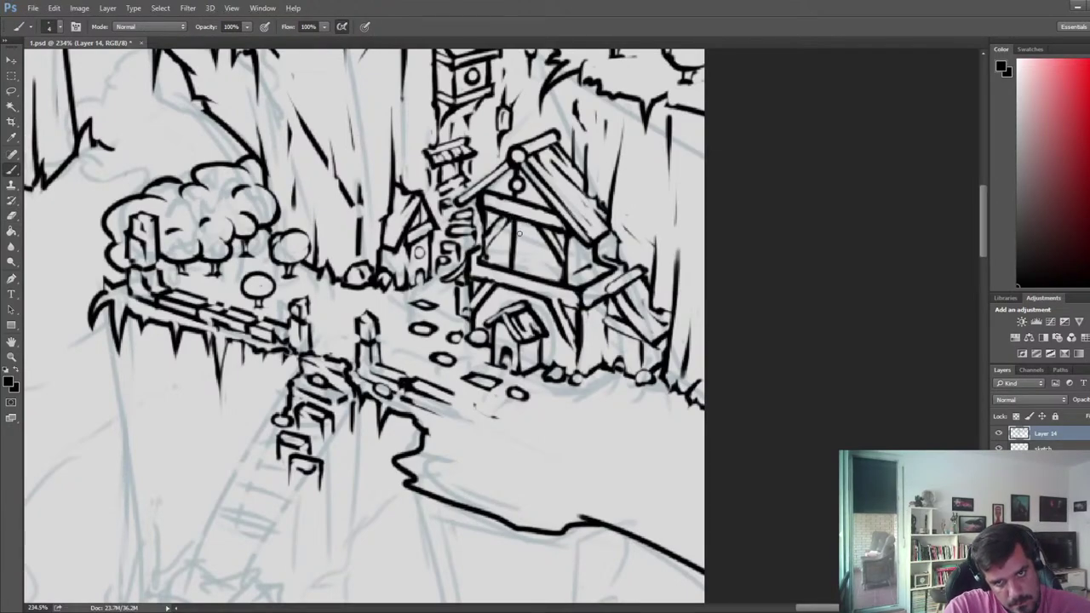
mouse_move(512, 232)
mouse_down()
mouse_move(503, 245)
mouse_move(512, 232)
mouse_up()
key(e)
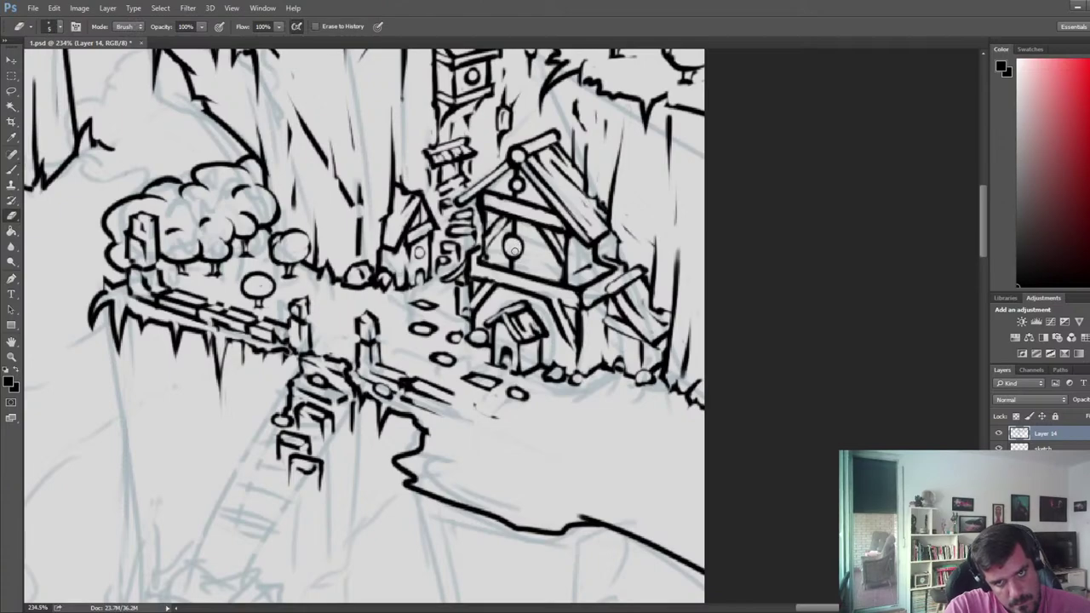
- Add a small arched opening on each side of the round window and clean up their outlines
key(b)
drag(535, 273, 544, 277)
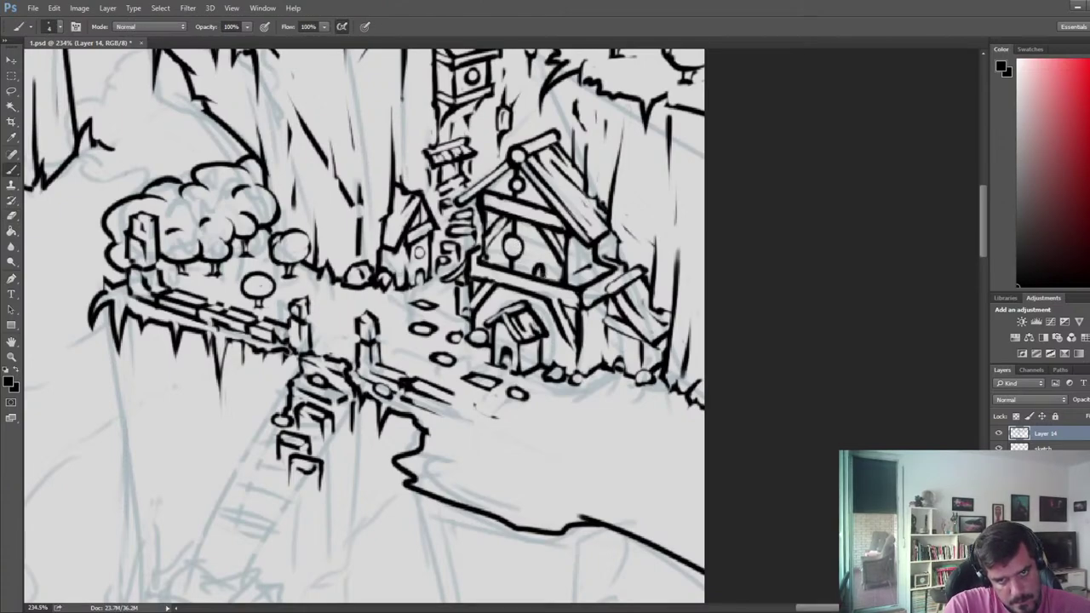
key(e)
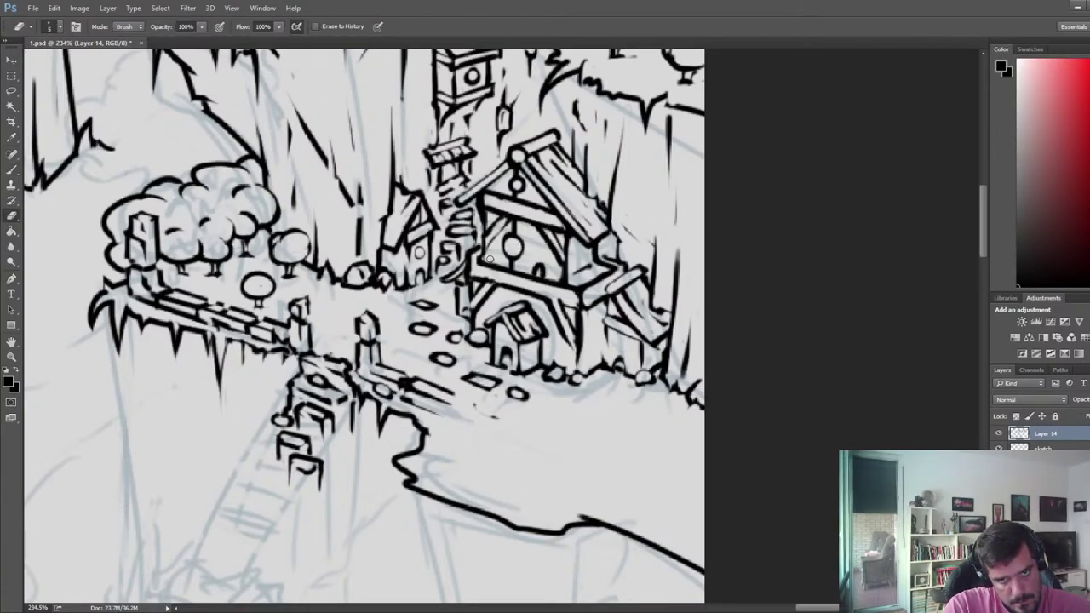
key(b)
key(e)
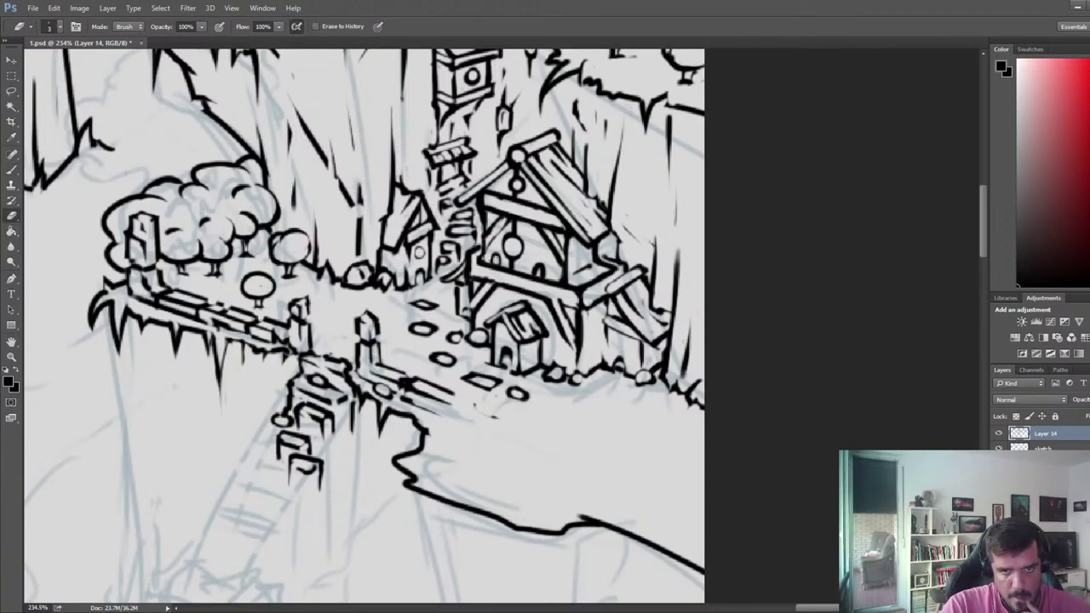
drag(543, 268, 546, 276)
key(b)
key(e)
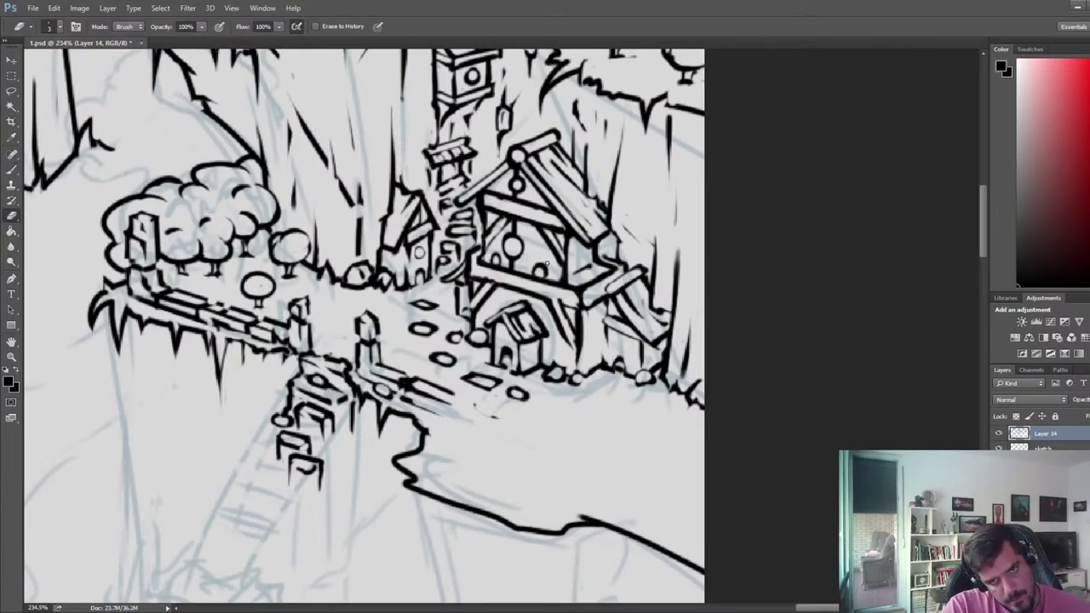
- Look over the inked line art across the whole map, including the still uninked area below the cliff stairway
scroll(521, 244, down, 10)
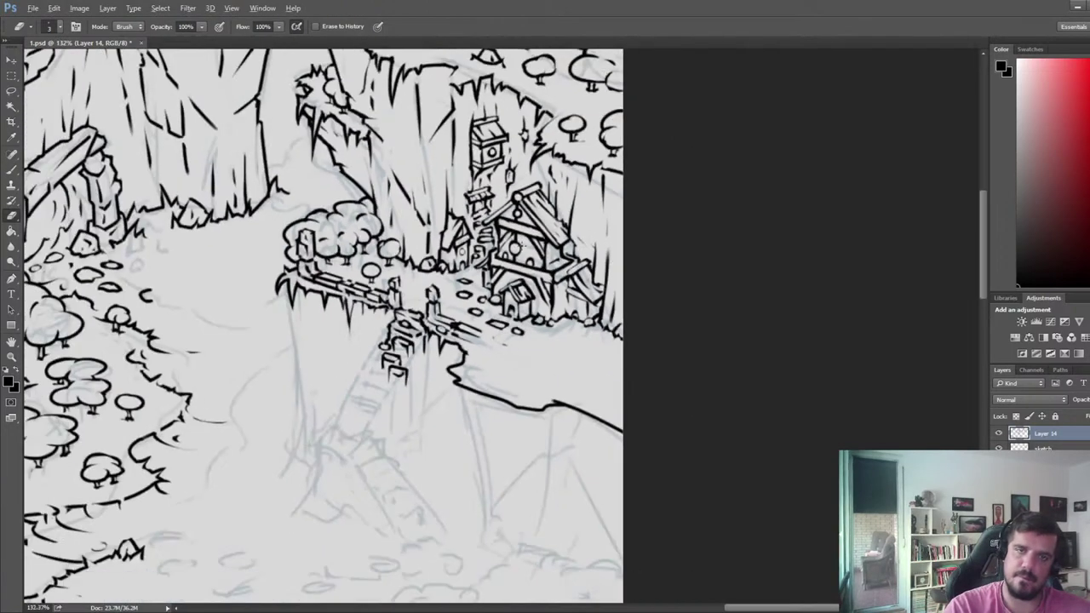
drag(503, 282, 502, 584)
drag(126, 278, 634, 219)
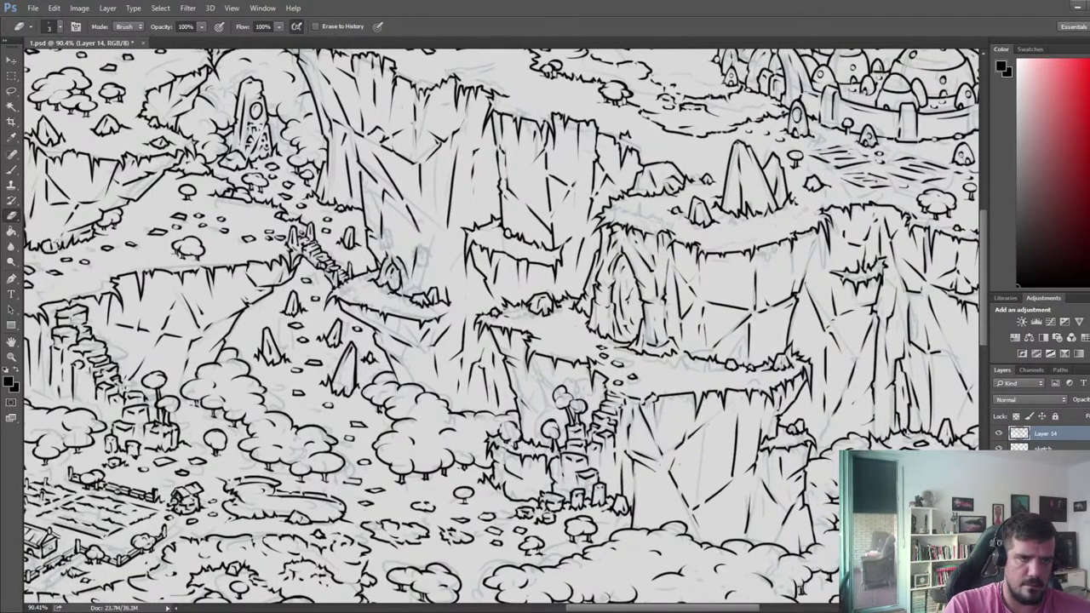
scroll(637, 220, down, 4)
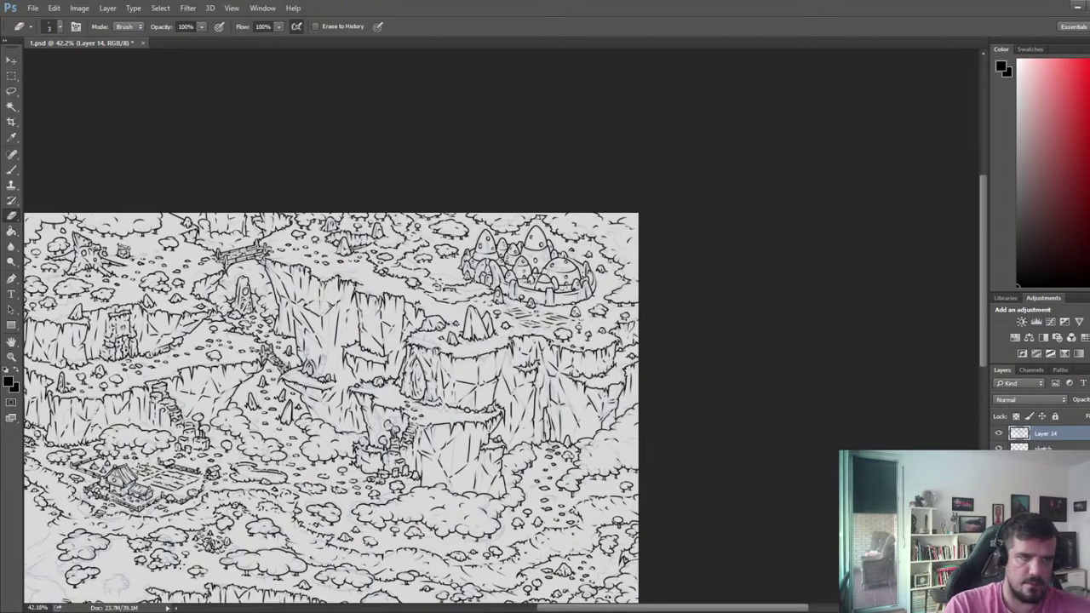
drag(232, 389, 512, 302)
drag(34, 397, 327, 397)
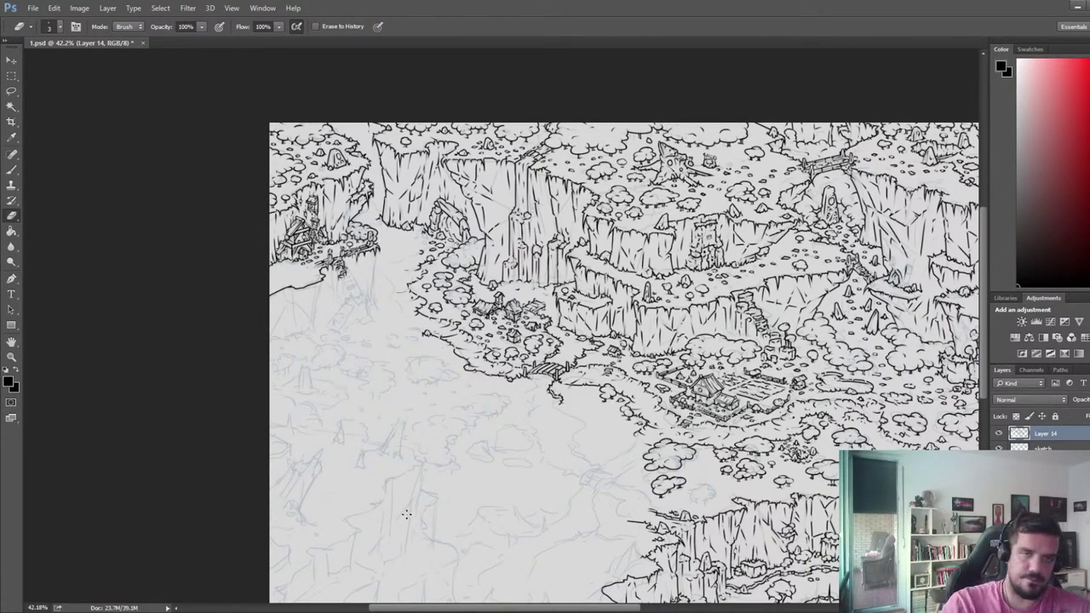
scroll(189, 300, up, 13)
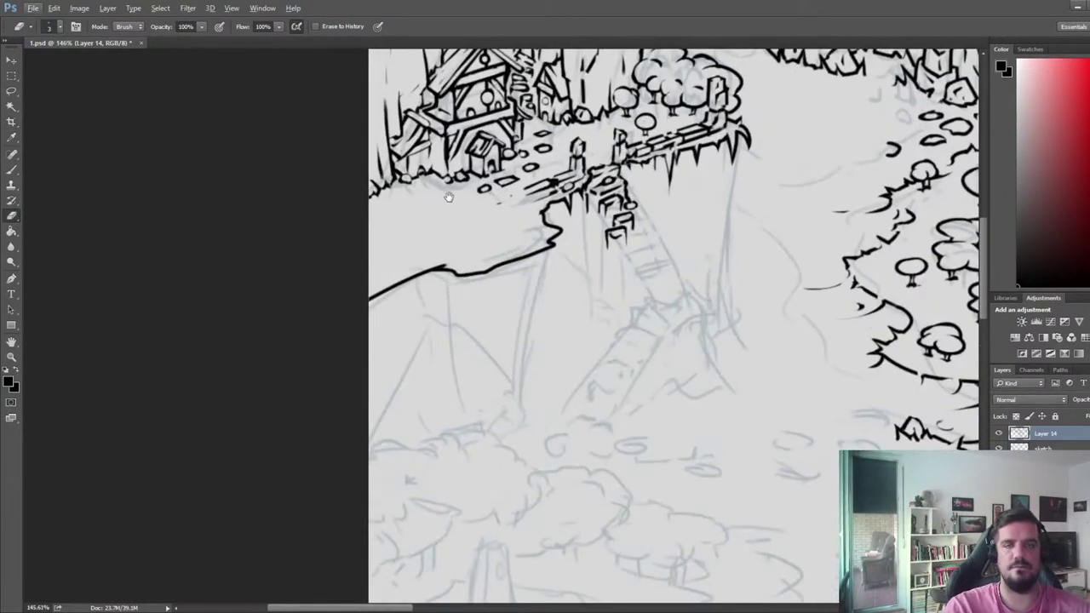
scroll(449, 196, up, 2)
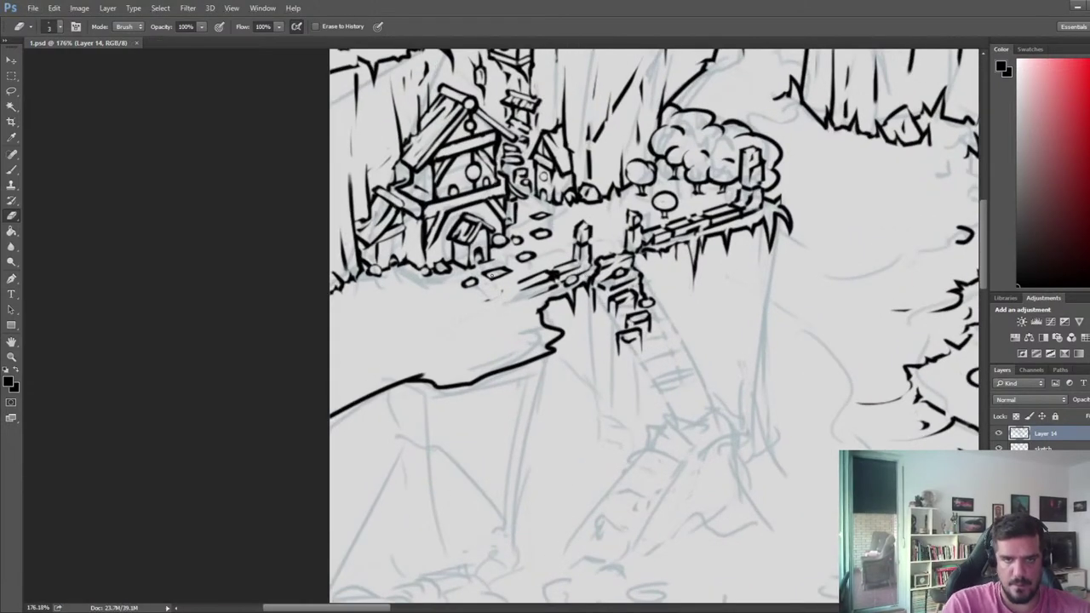
- Extend and close the outline of the low wall's unfinished end beside the stepping stones near the stair head
key(b)
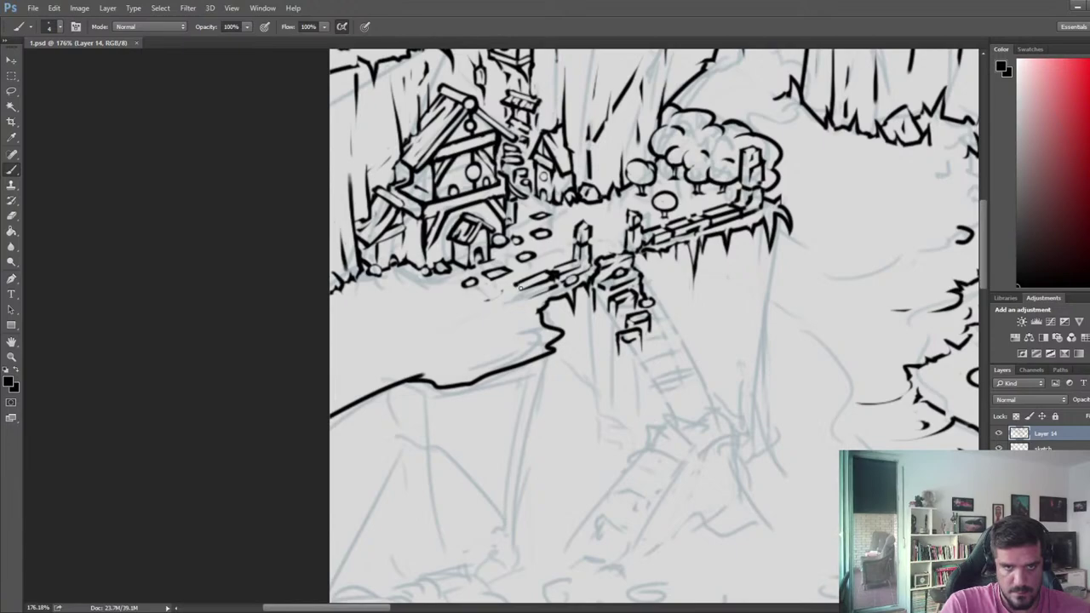
mouse_move(516, 284)
mouse_down()
mouse_move(524, 289)
mouse_move(495, 304)
mouse_up()
key(ctrl+z)
mouse_move(495, 304)
mouse_down()
mouse_move(522, 292)
mouse_move(498, 307)
mouse_up()
key(e)
key(b)
key(e)
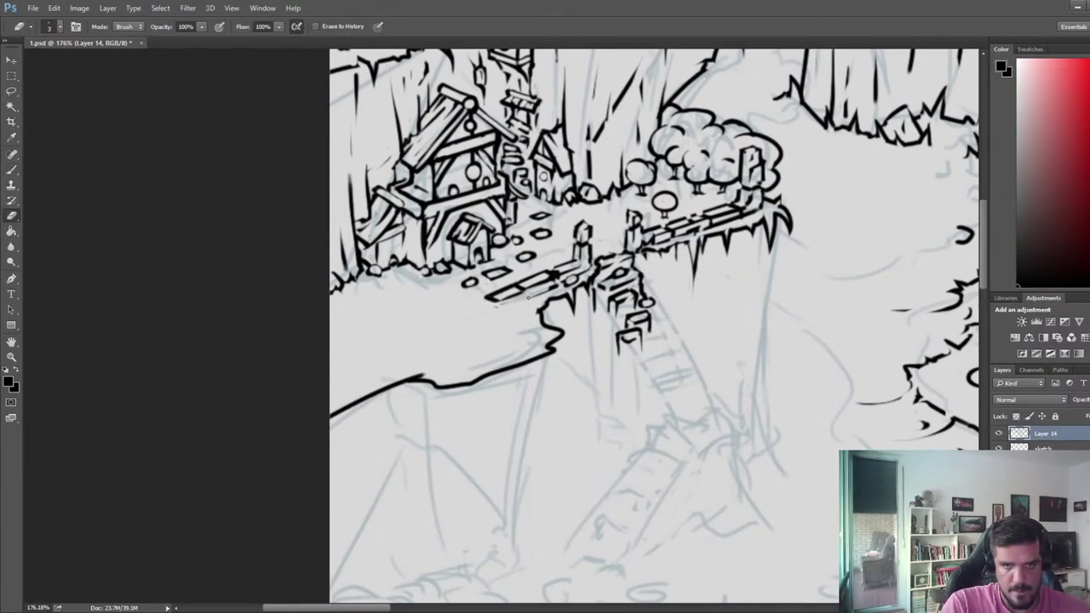
- Ink the lower edge and a block joint on the extended low wall, trimming the excess lines
key(b)
drag(522, 300, 554, 287)
mouse_move(522, 289)
mouse_down()
mouse_move(527, 298)
mouse_move(500, 310)
mouse_move(523, 302)
mouse_up()
key(e)
key(b)
key(e)
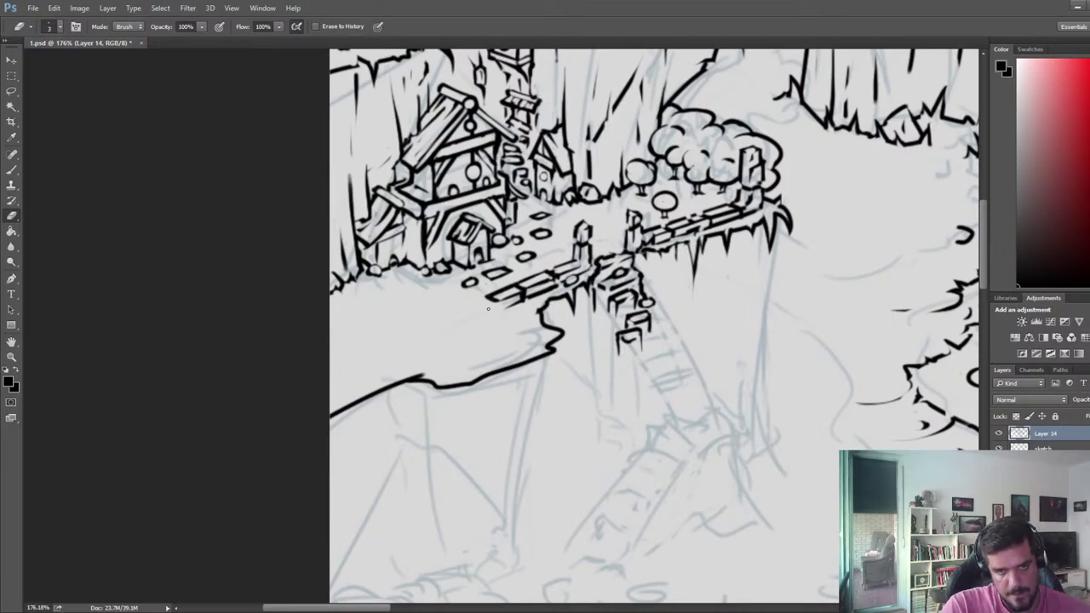
- Flip the view and outline a second wall section angling from the low wall's end back toward the cliff edge
key(b)
key(ctrl+shift+h)
drag(851, 294, 149, 282)
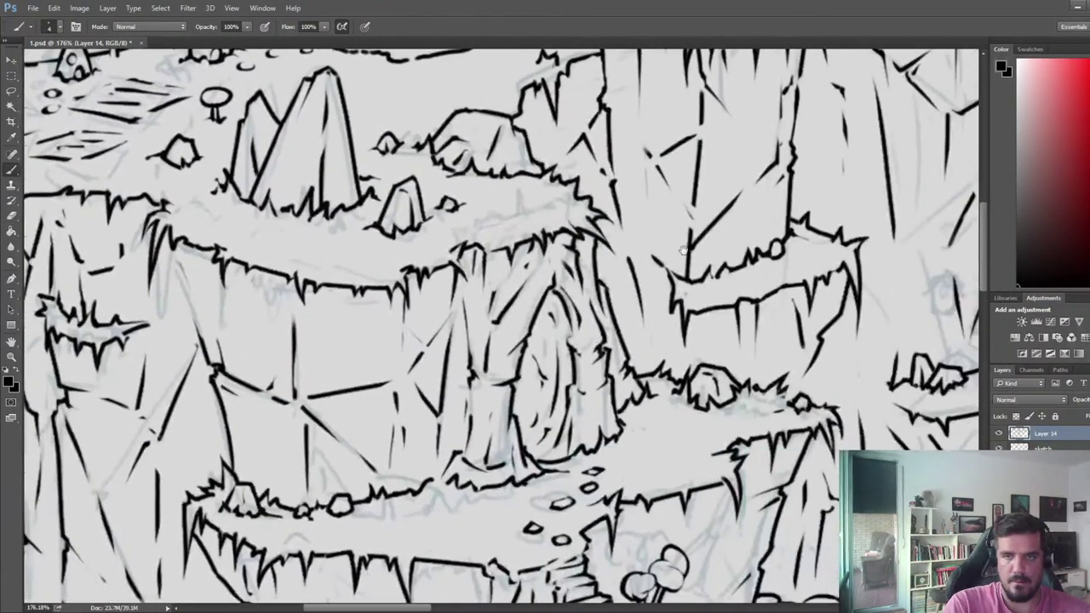
drag(772, 253, 415, 277)
drag(665, 293, 119, 328)
mouse_move(882, 192)
mouse_down()
mouse_move(554, 229)
mouse_move(46, 154)
mouse_up()
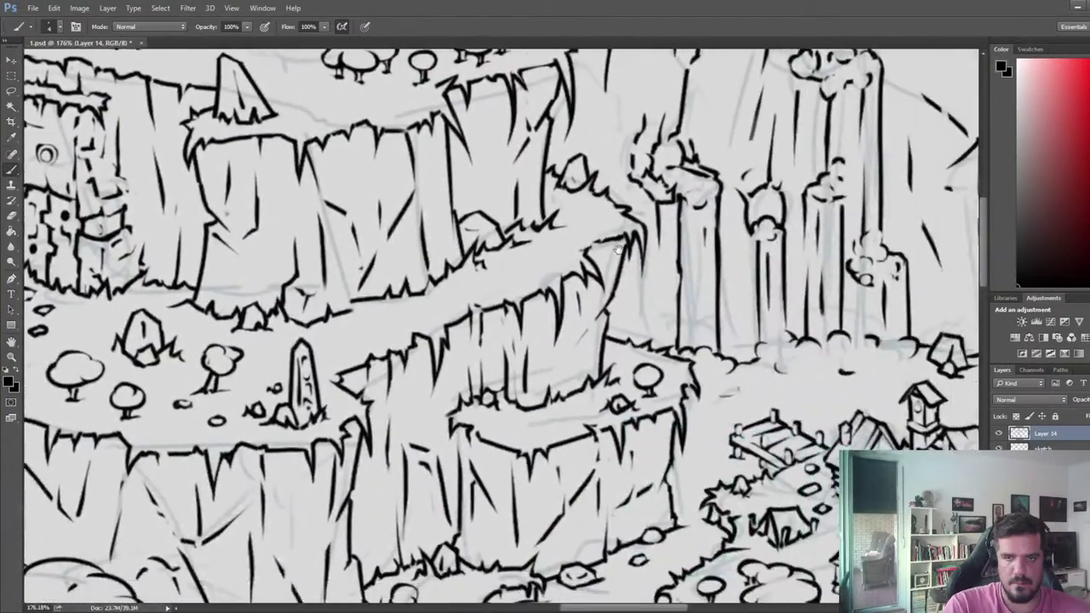
drag(866, 261, 222, 149)
drag(887, 270, 464, 287)
drag(746, 225, 638, 283)
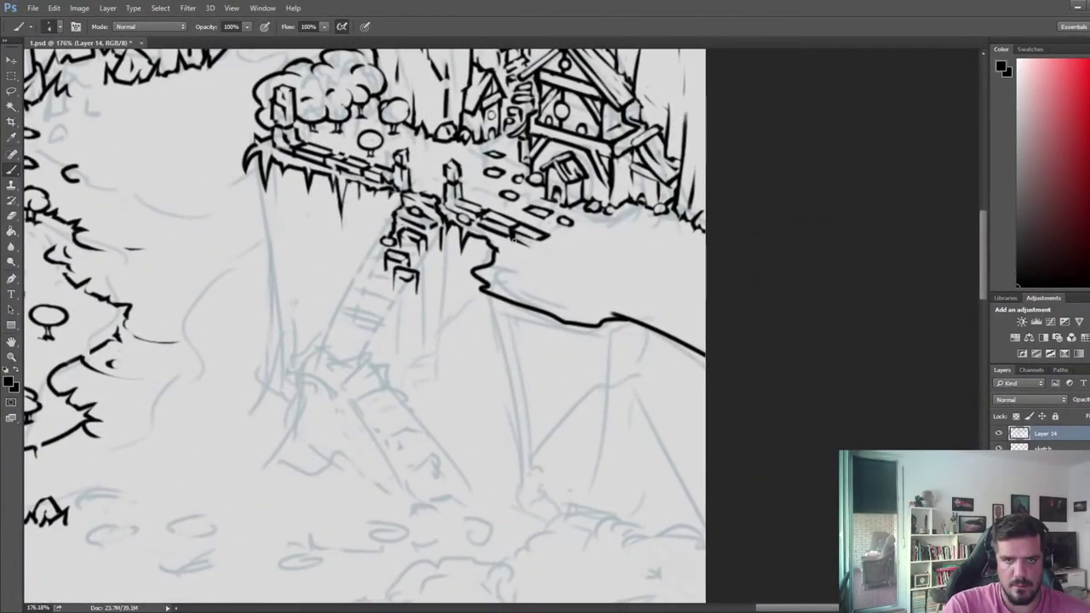
mouse_move(549, 236)
mouse_down()
mouse_move(509, 258)
mouse_move(549, 236)
mouse_move(566, 242)
mouse_move(523, 263)
mouse_move(511, 256)
mouse_move(566, 240)
mouse_move(557, 254)
mouse_move(510, 265)
mouse_move(560, 250)
mouse_move(522, 268)
mouse_up()
key(e)
key(b)
key(e)
key(b)
key(e)
key(b)
key(e)
key(b)
key(e)
key(b)
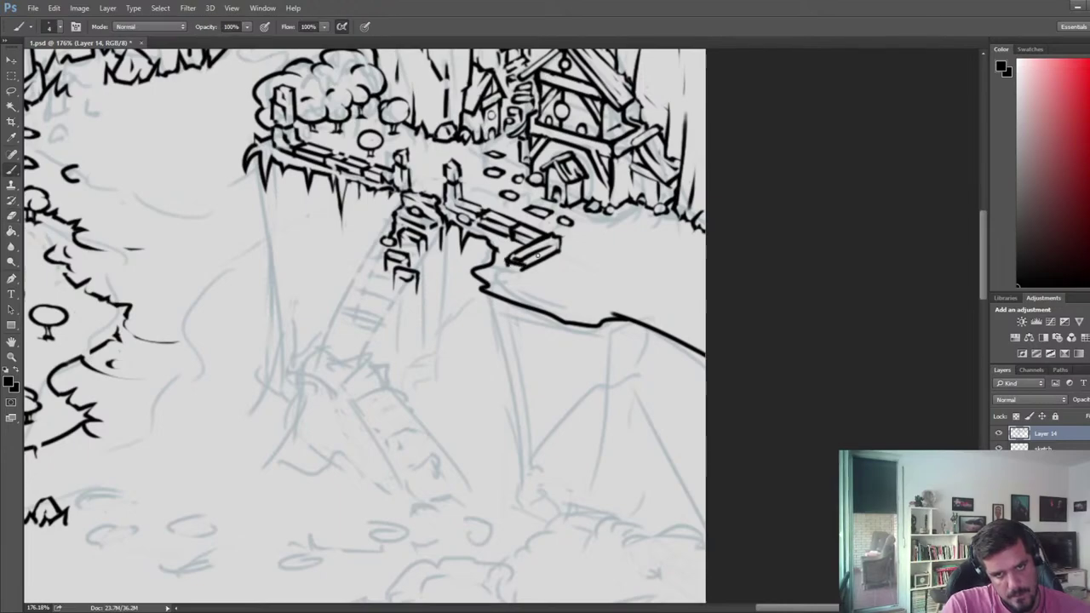
- Mark a block joint on the angled wall section and erase the part beyond it to leave one shorter block
key(e)
key(b)
key(e)
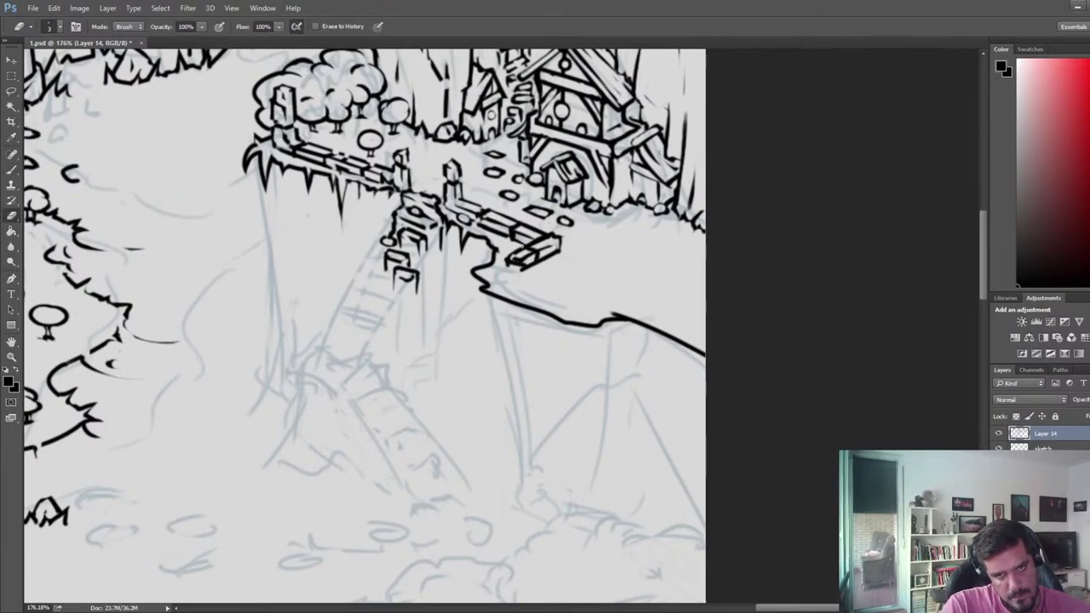
key(b)
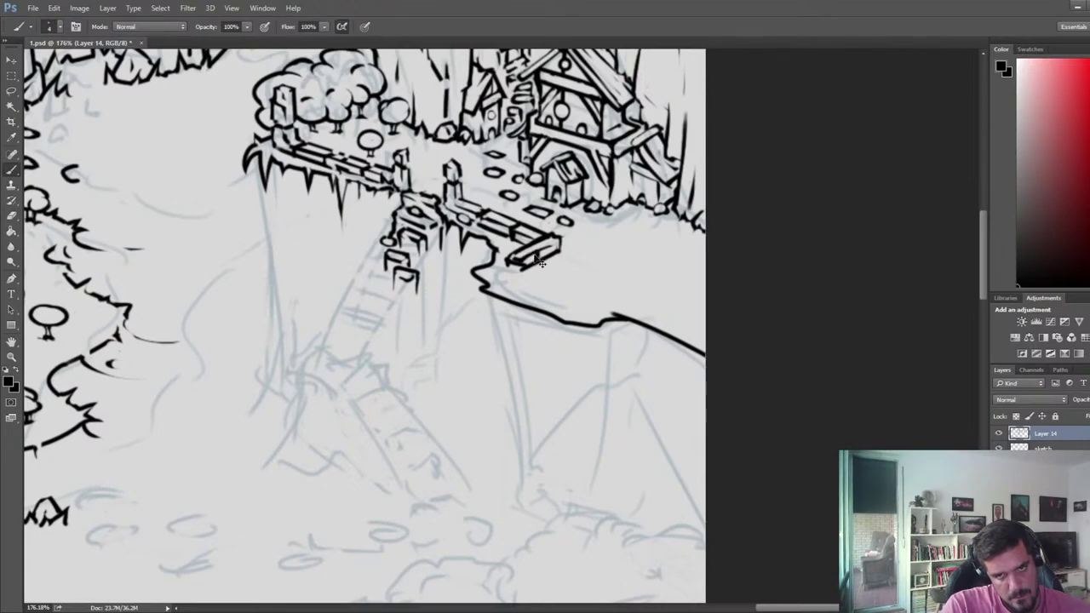
key(e)
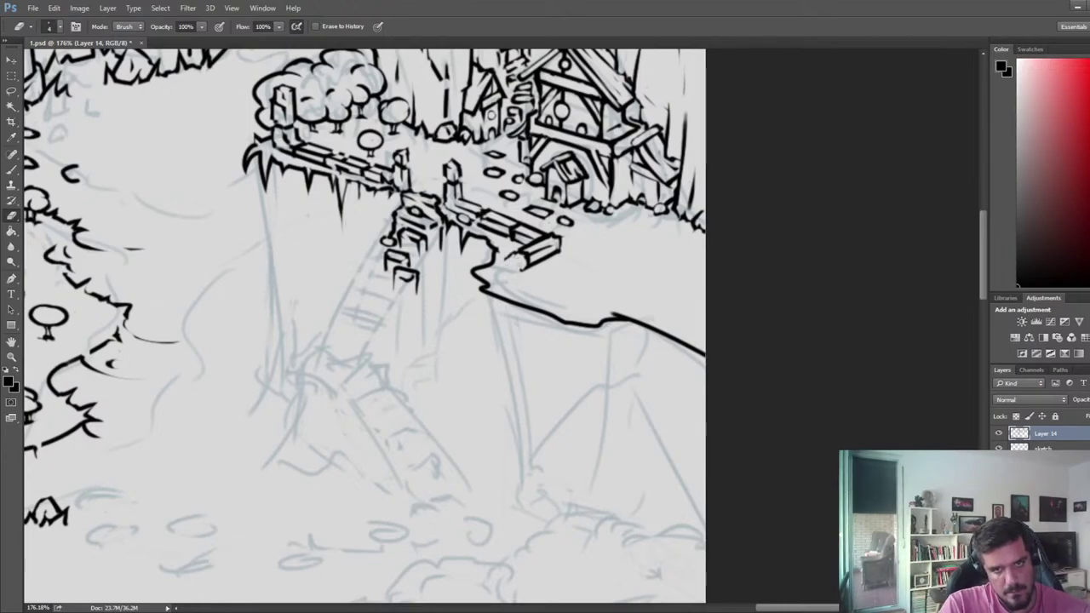
key(b)
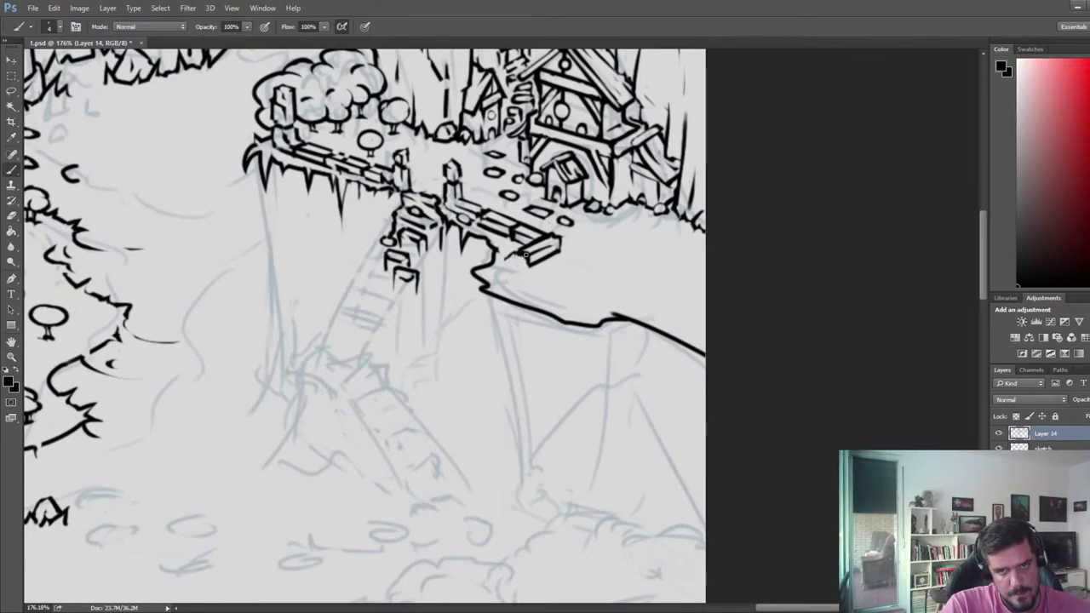
key(e)
key(b)
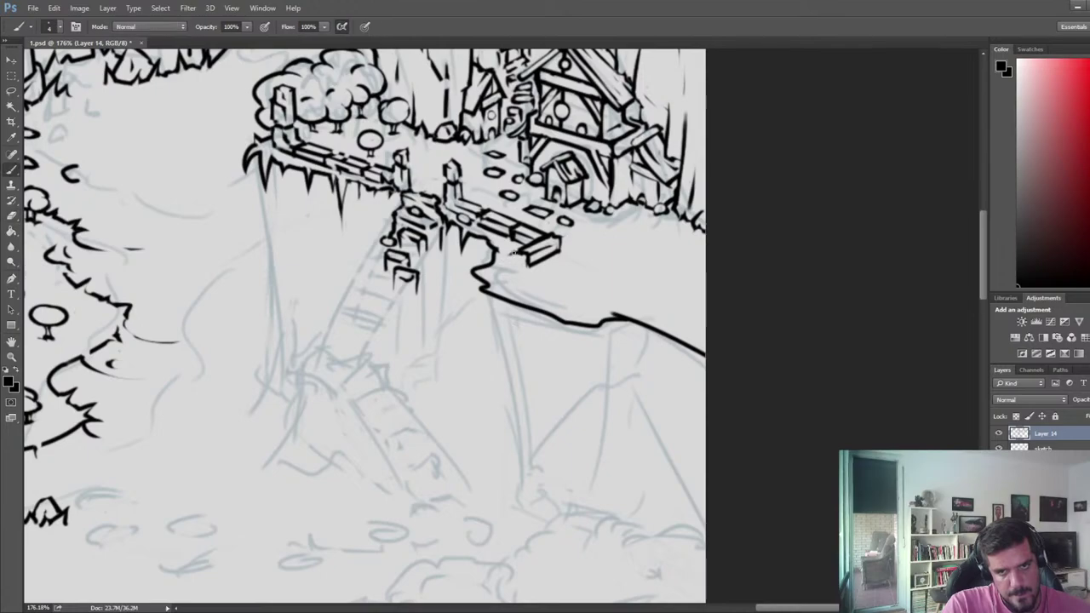
- Ink a second block on the angled wall section reaching toward the cliff edge, erasing the cliff line it overlaps
mouse_move(515, 253)
mouse_down()
mouse_move(475, 272)
mouse_move(518, 253)
mouse_move(497, 284)
mouse_move(518, 265)
mouse_up()
key(ctrl+z)
key(e)
key(b)
key(e)
key(b)
key(e)
key(b)
key(e)
key(b)
key(e)
key(ctrl+z)
key(b)
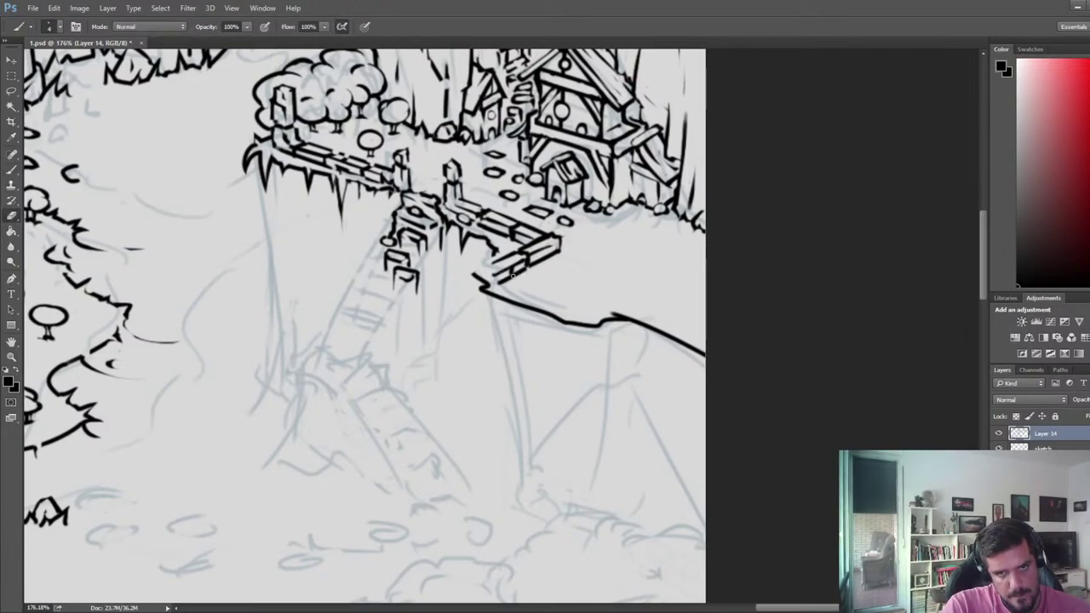
key(e)
key(b)
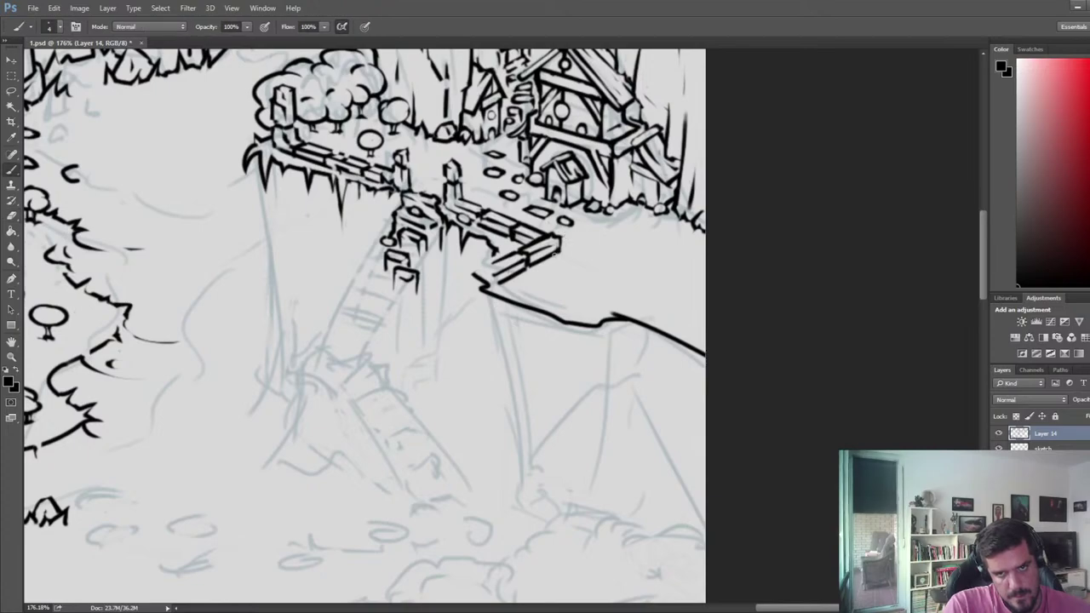
- Ink two small stones on the ground beside the outer corner of the low wall and clean up their outlines
drag(553, 258, 569, 246)
key(e)
key(b)
key(e)
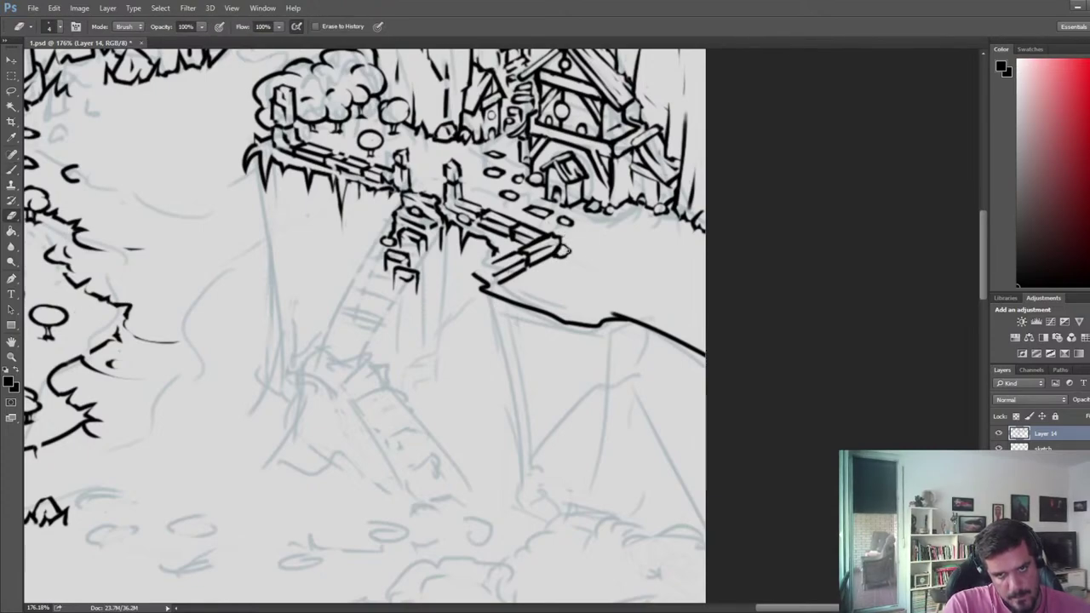
key(b)
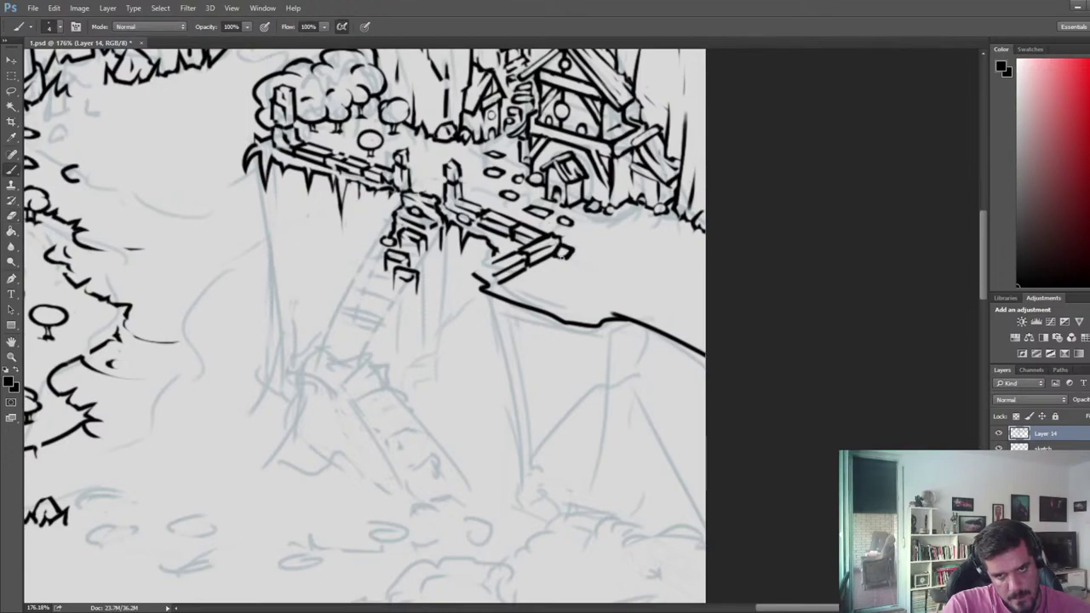
key(e)
drag(557, 259, 593, 250)
key(b)
key(e)
key(b)
key(e)
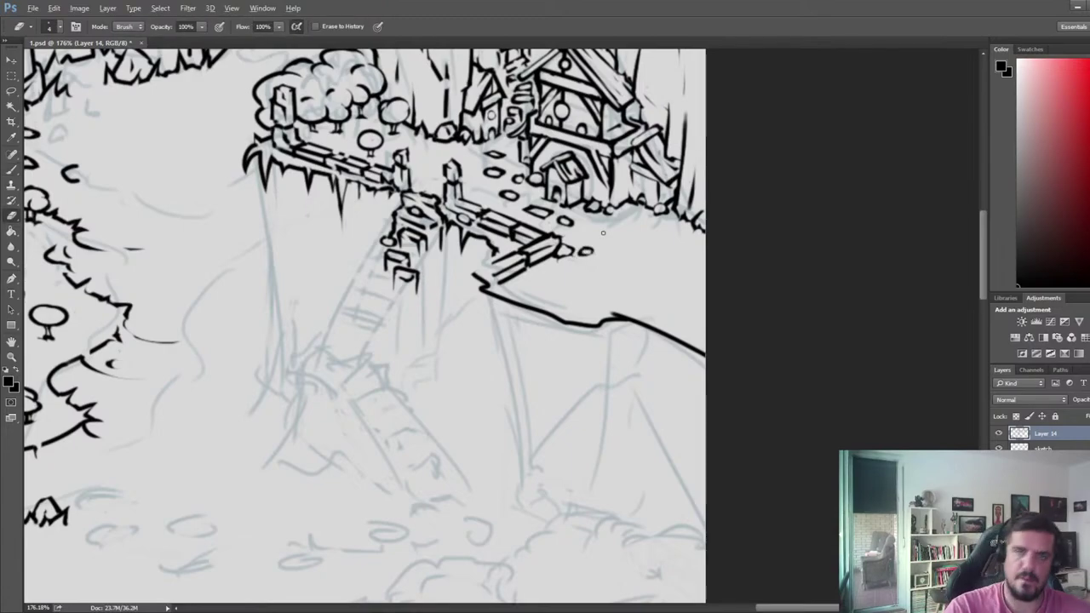
- Flip the view, close the end of the angled wall's second block, and erase the excess lines beyond it
scroll(603, 232, down, 3)
scroll(603, 232, up, 1)
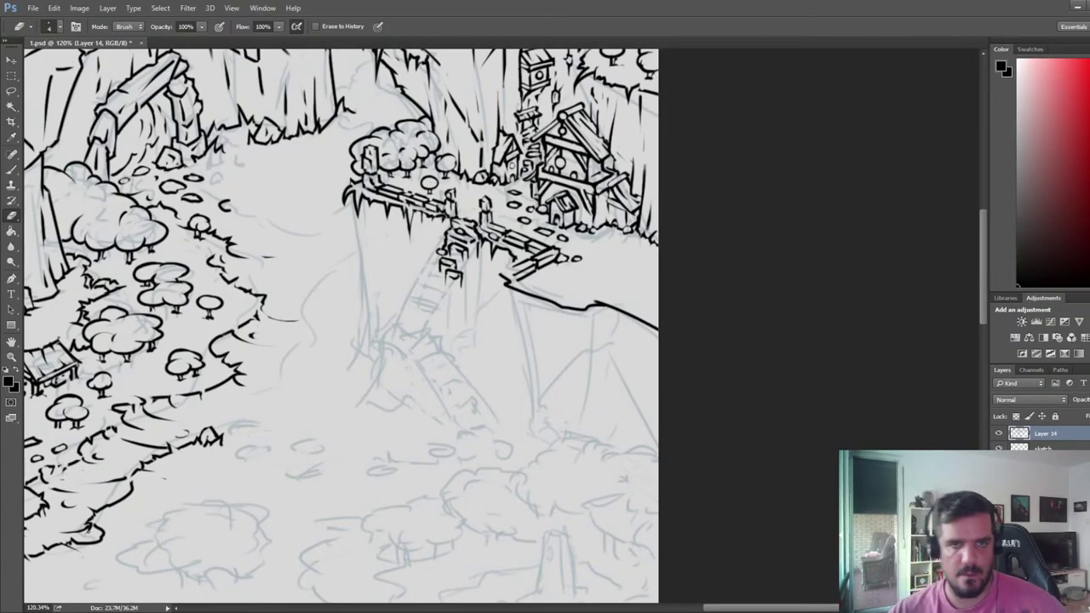
scroll(142, 506, down, 4)
scroll(149, 486, down, 3)
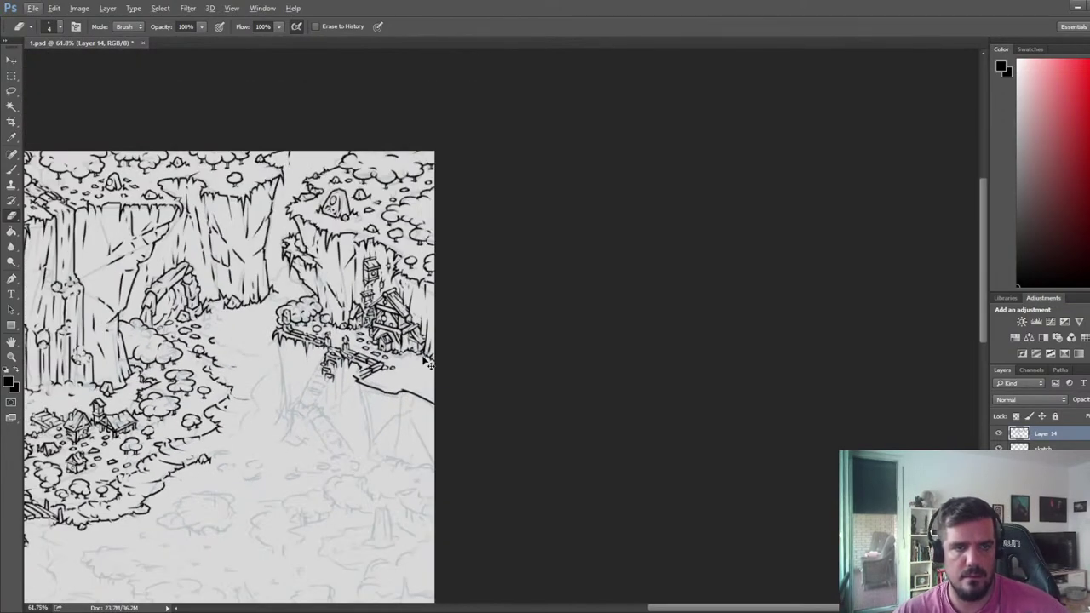
key(ctrl+shift+h)
mouse_move(266, 361)
mouse_down()
mouse_move(448, 324)
mouse_move(779, 288)
mouse_up()
drag(305, 299, 440, 365)
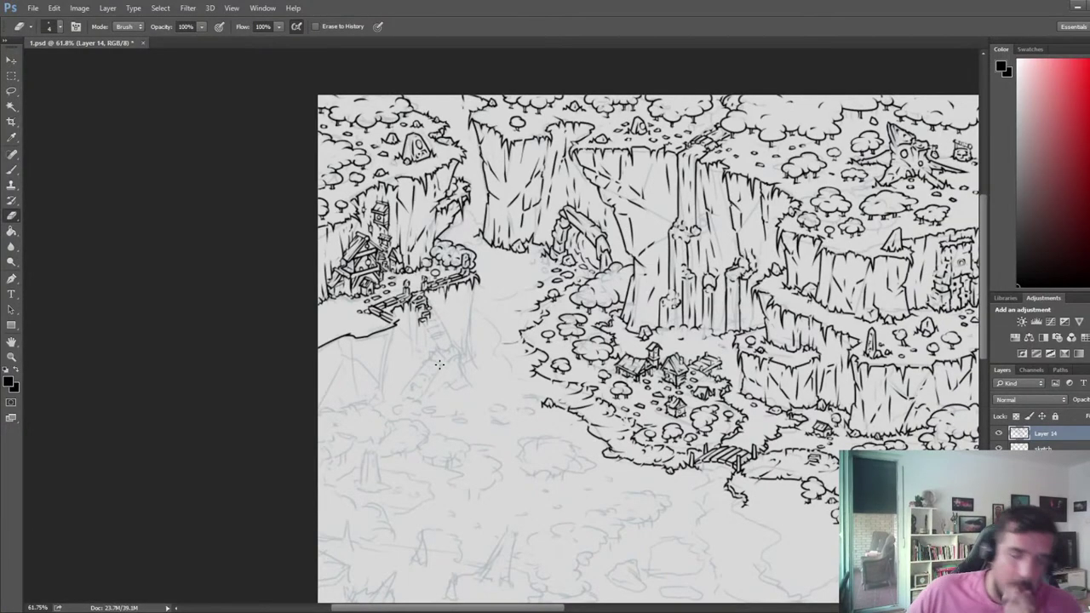
scroll(308, 296, up, 6)
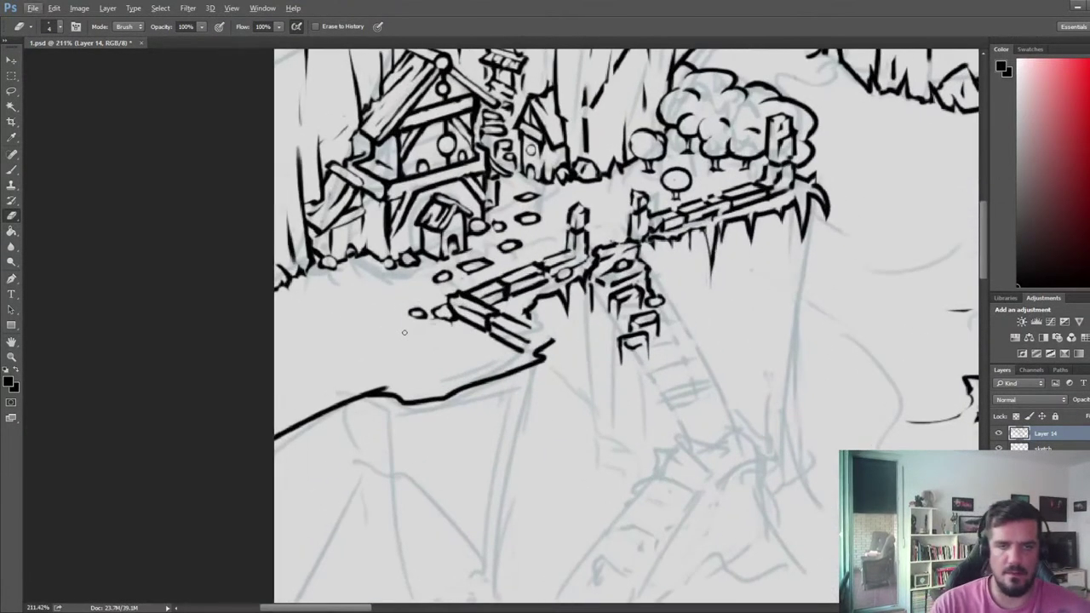
key(b)
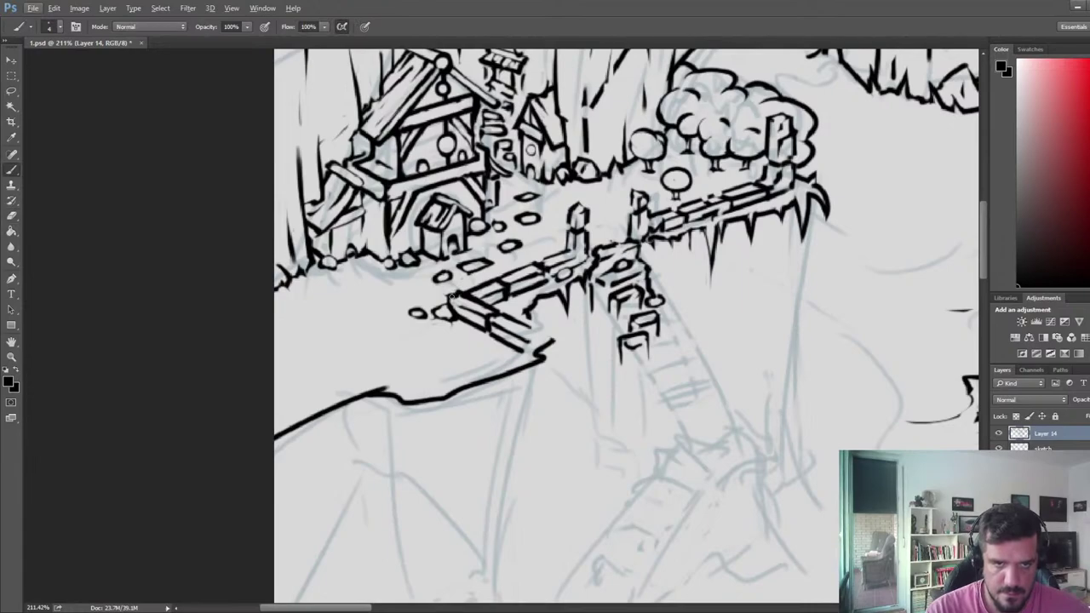
drag(526, 330, 515, 336)
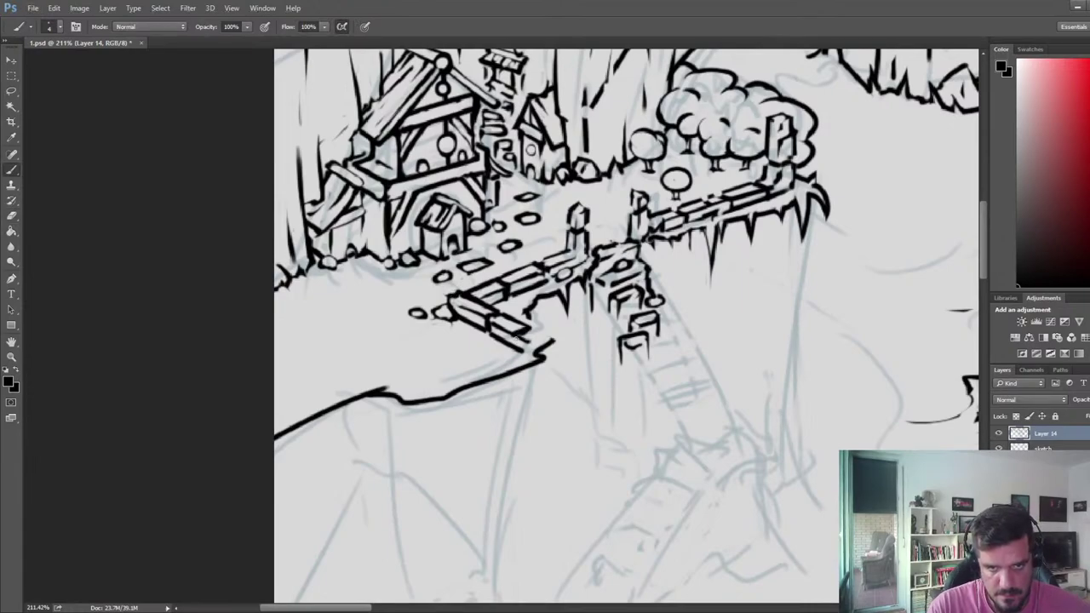
key(e)
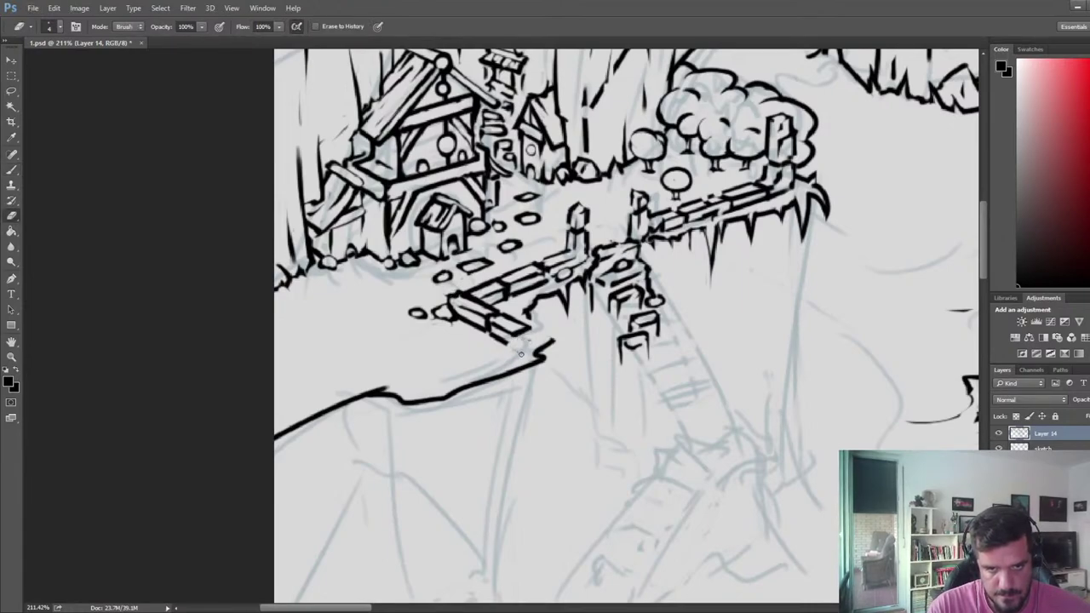
- Outline a new wall block turning back along the cliff edge, erasing the cliff line's old hooked tip and stray ends
key(b)
drag(484, 345, 528, 329)
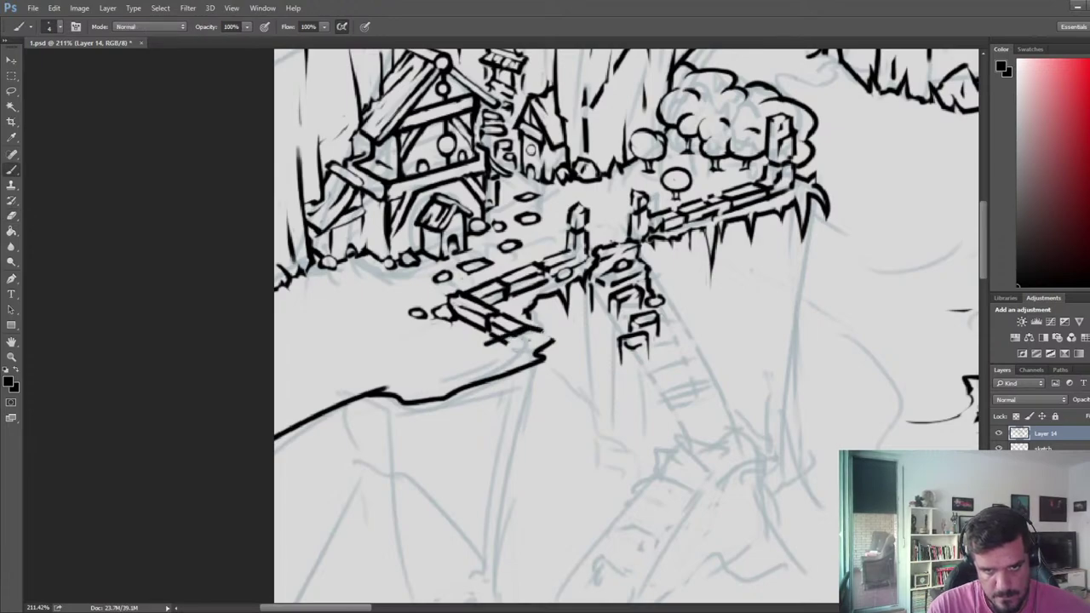
key(e)
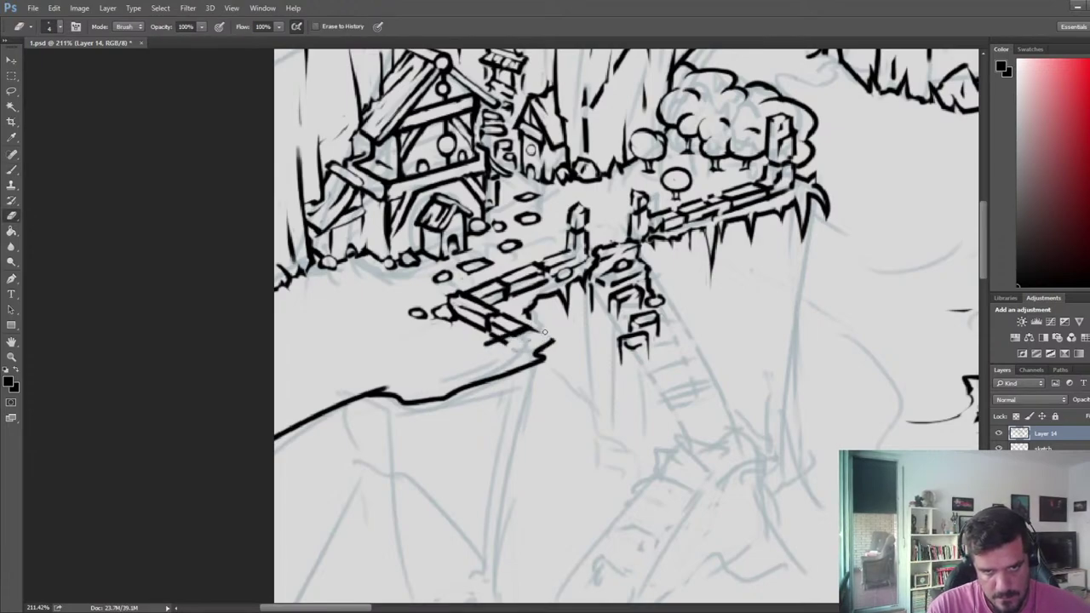
key(b)
key(e)
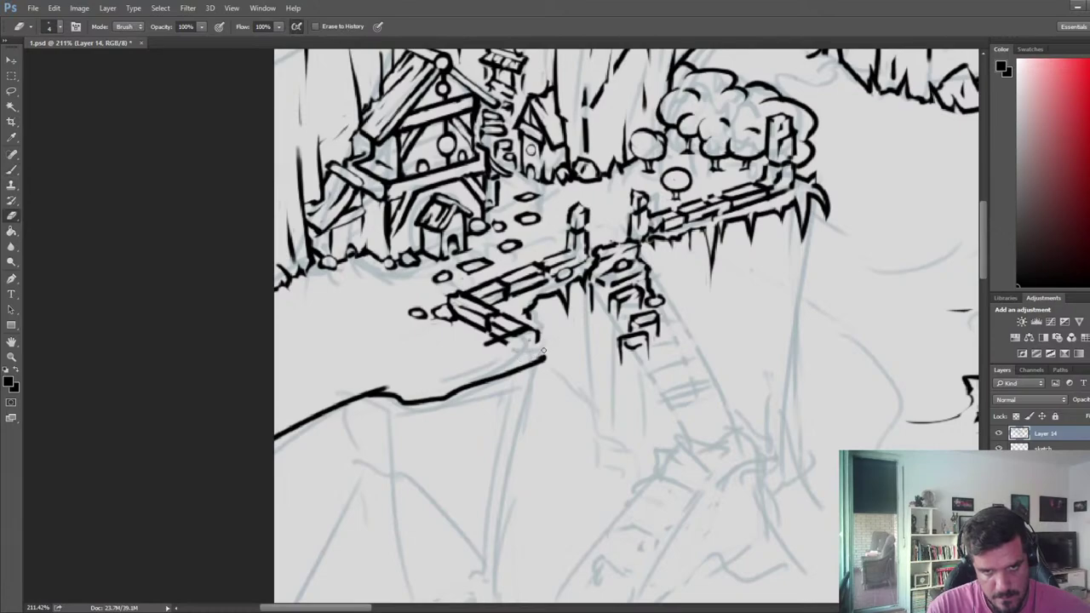
key(b)
drag(539, 341, 466, 373)
key(e)
drag(491, 336, 515, 350)
mouse_move(514, 351)
mouse_down()
mouse_move(466, 373)
mouse_move(494, 361)
mouse_up()
- Add a round stone to the turning wall block and ink a downward stroke at the cliff corner beside it
key(b)
mouse_move(535, 335)
mouse_down()
mouse_move(491, 351)
mouse_move(498, 358)
mouse_move(483, 348)
mouse_move(492, 358)
mouse_move(522, 353)
mouse_move(549, 331)
mouse_move(530, 346)
mouse_move(551, 338)
mouse_move(558, 348)
mouse_move(556, 363)
mouse_move(544, 346)
mouse_move(557, 402)
mouse_up()
key(e)
key(b)
key(e)
key(b)
key(e)
key(b)
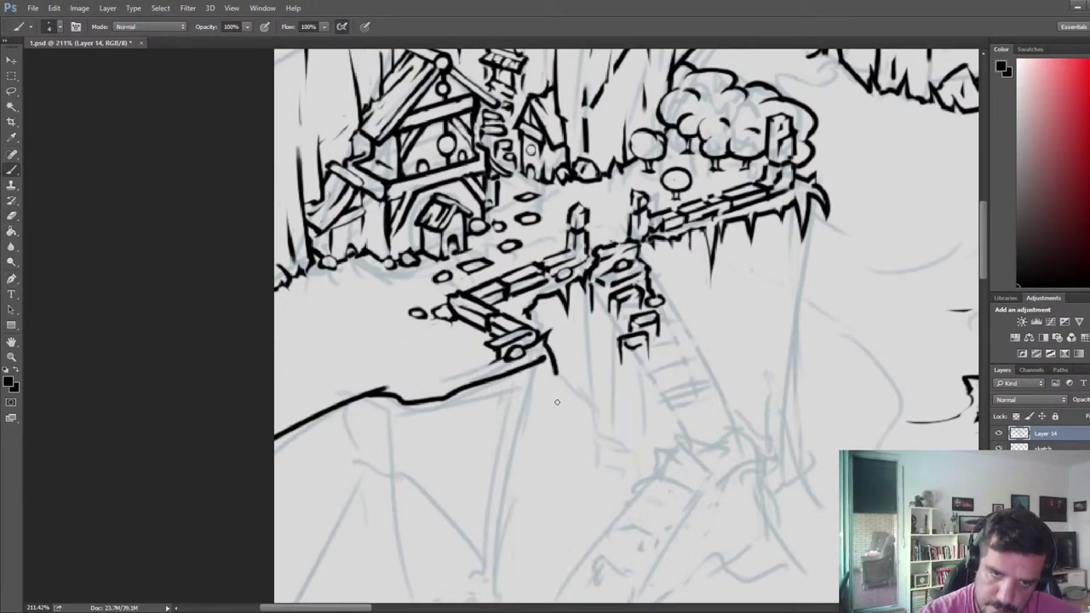
- Shape the stroke at the cliff corner into tapered spikes hanging below the edge
key(e)
drag(547, 355, 554, 400)
key(b)
key(e)
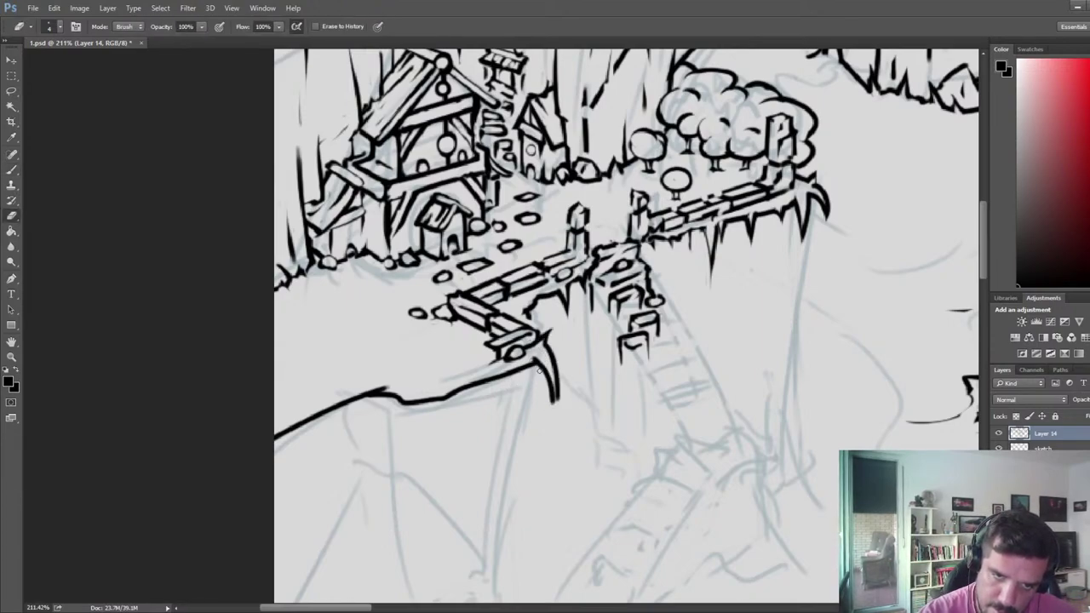
key(ctrl+z)
key(b)
key(e)
mouse_move(538, 362)
mouse_down()
mouse_move(556, 399)
mouse_move(547, 379)
mouse_move(543, 392)
mouse_up()
key(b)
key(e)
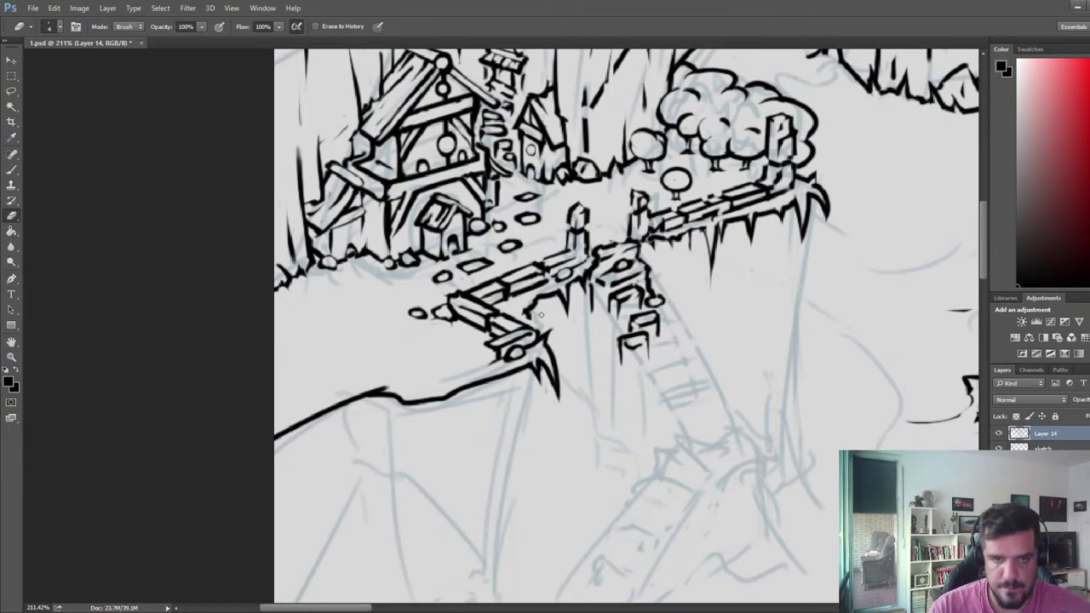
- Ink a short jagged cliff edge beside the angled wall, joining it to the spiked corner
key(b)
drag(529, 312, 539, 323)
key(e)
key(b)
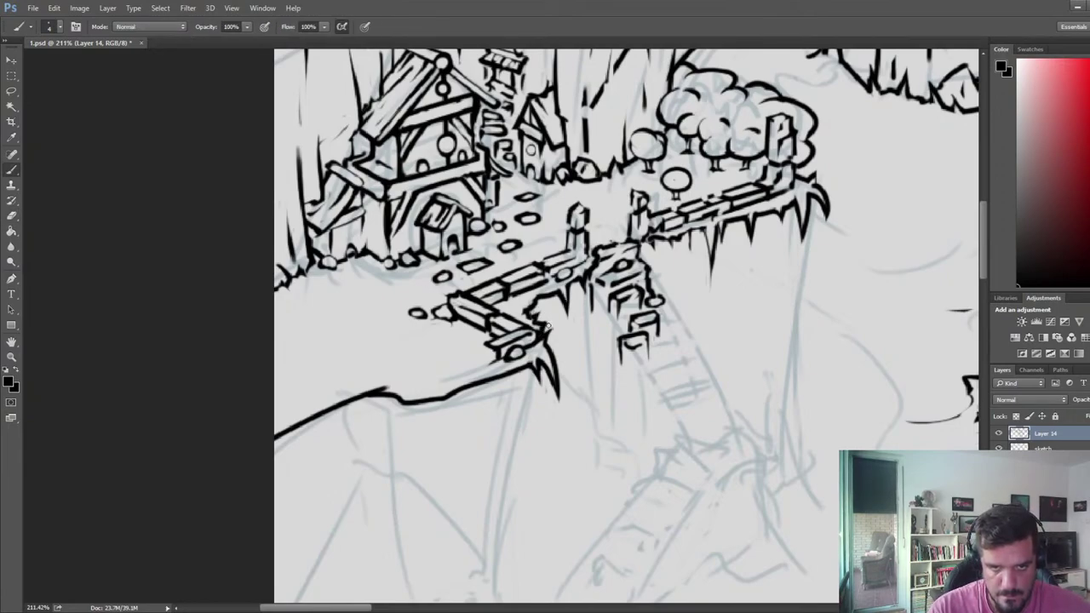
key(ctrl+alt+z)
key(ctrl+alt+z)
key(e)
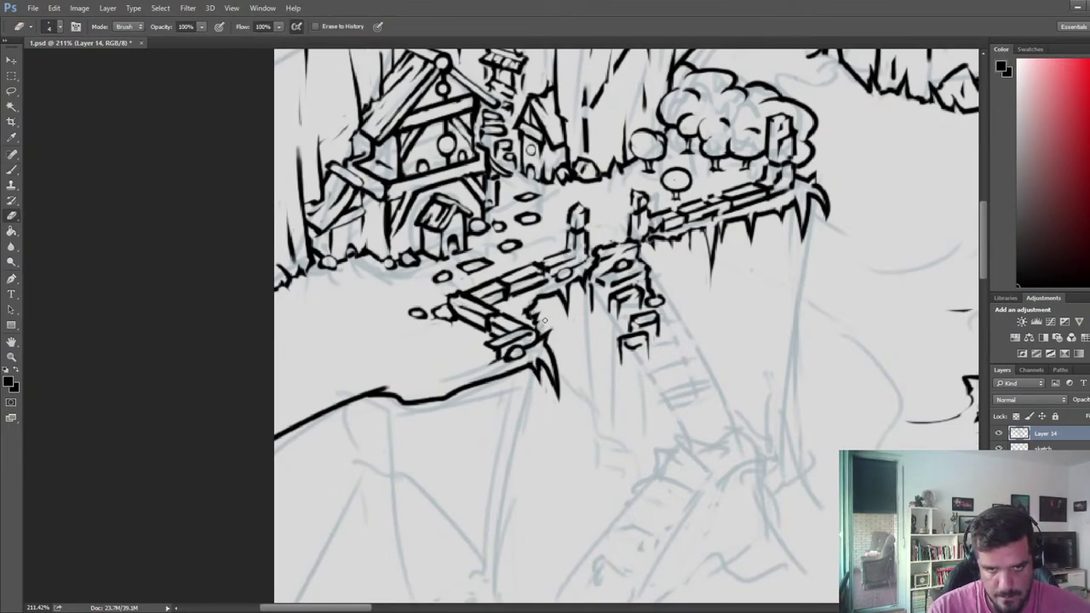
- Ink a small round tree with a short trunk over the low wall and erase the wall lines inside its crown
key(b)
drag(508, 268, 509, 308)
key(e)
key(b)
drag(509, 254, 505, 269)
key(e)
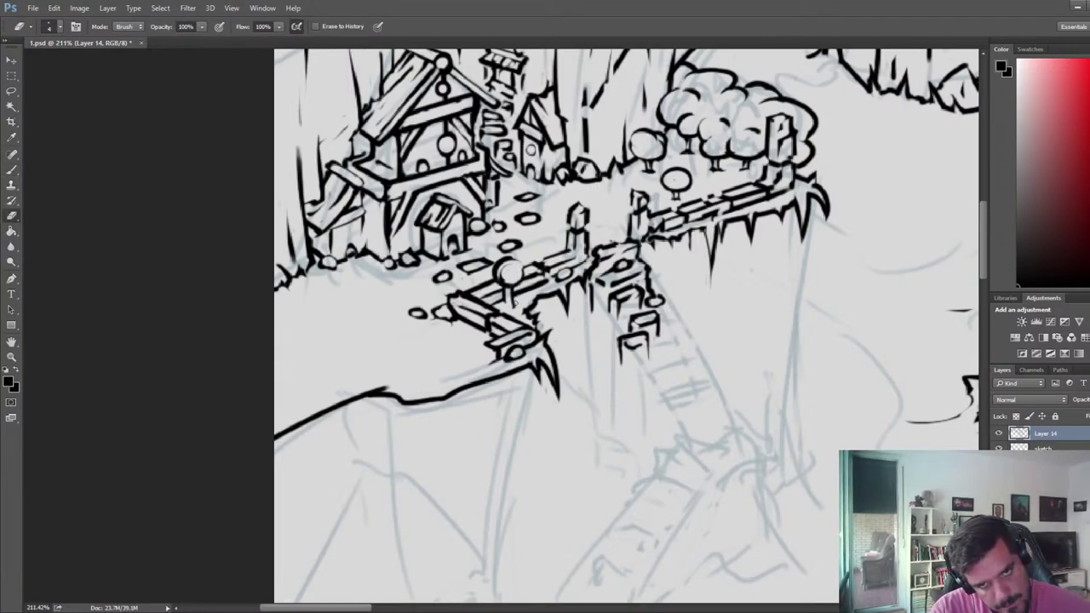
key(b)
key(e)
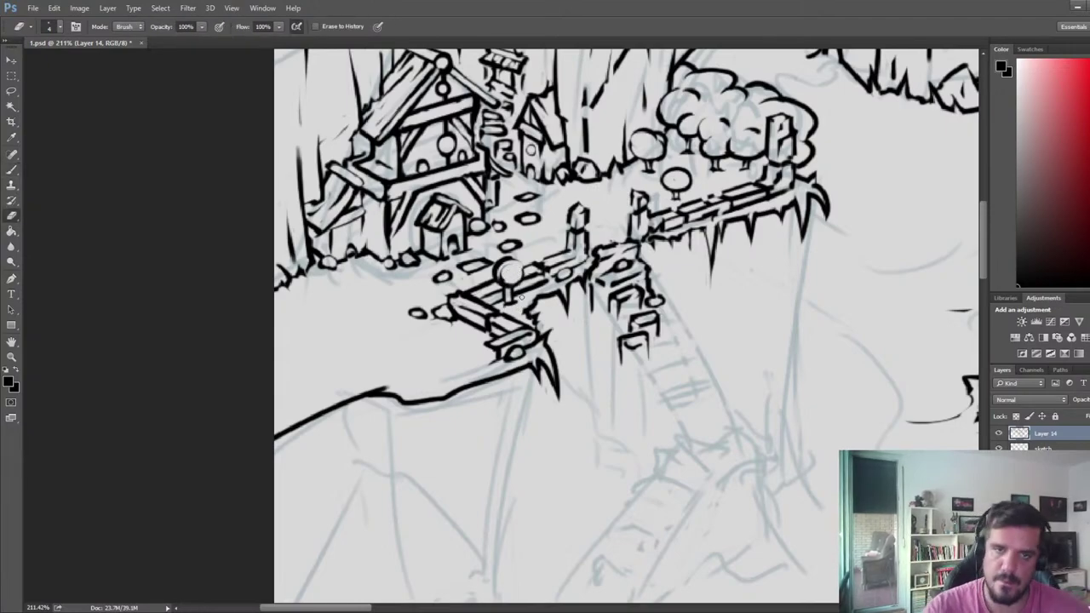
key(b)
key(e)
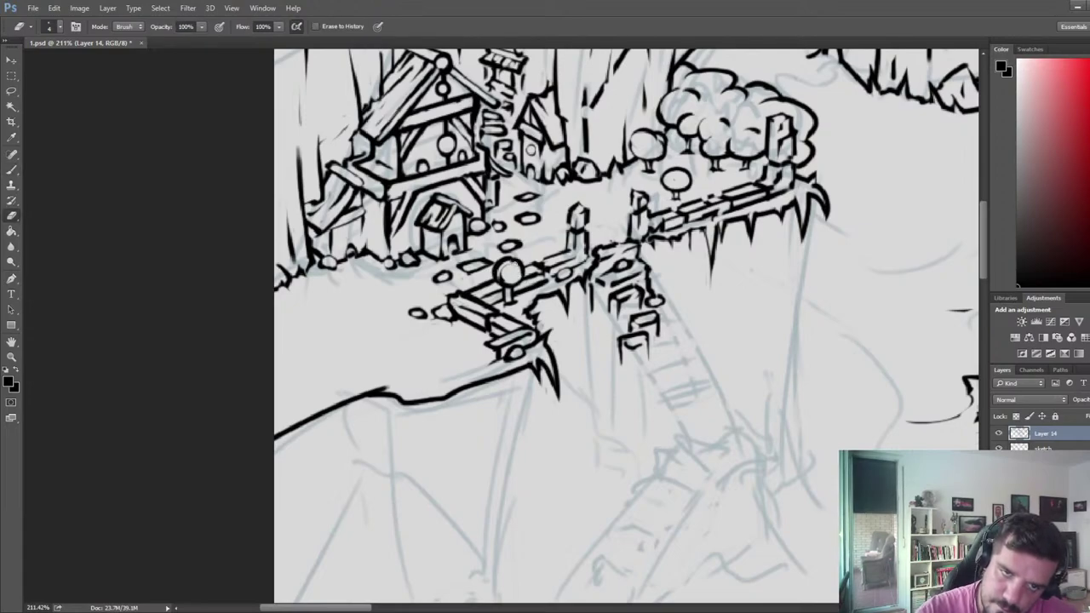
- Review the line art of the whole map in the flipped view and save the file
scroll(511, 271, down, 5)
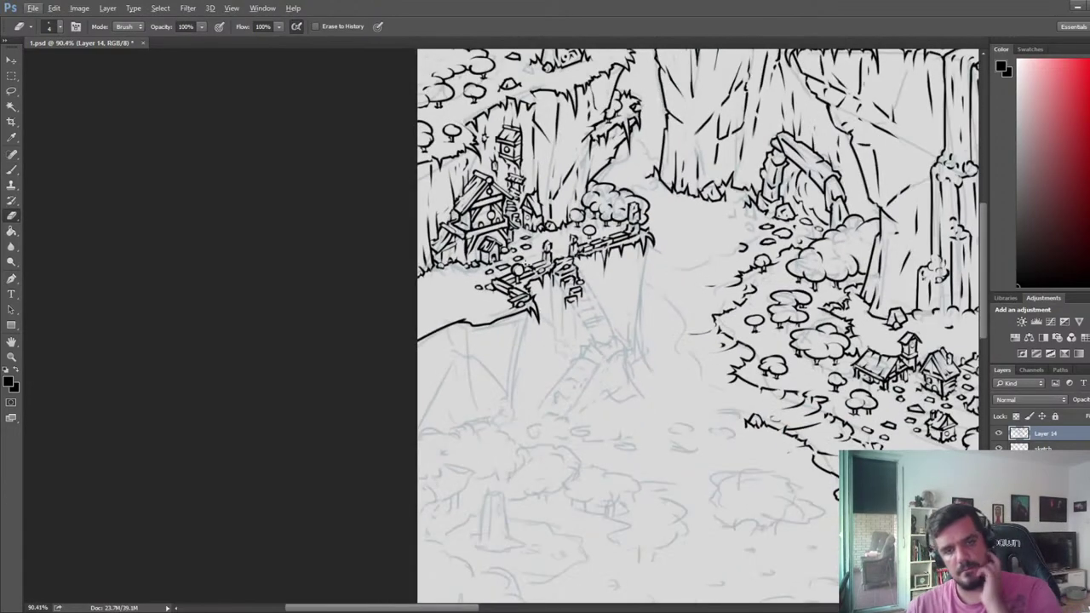
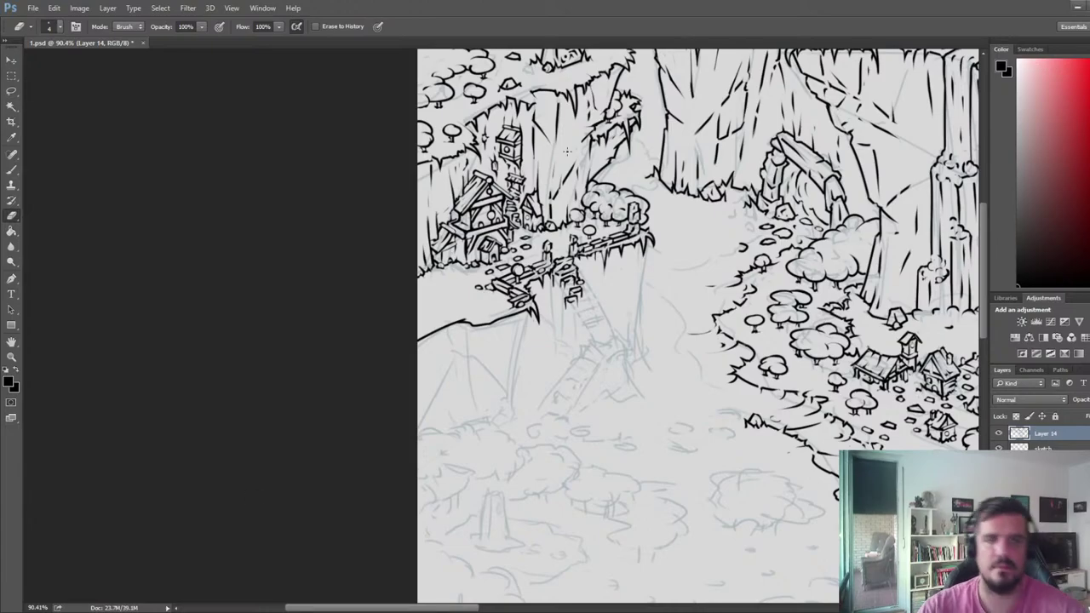
scroll(674, 227, down, 5)
key(ctrl+shift+h)
drag(852, 243, 522, 227)
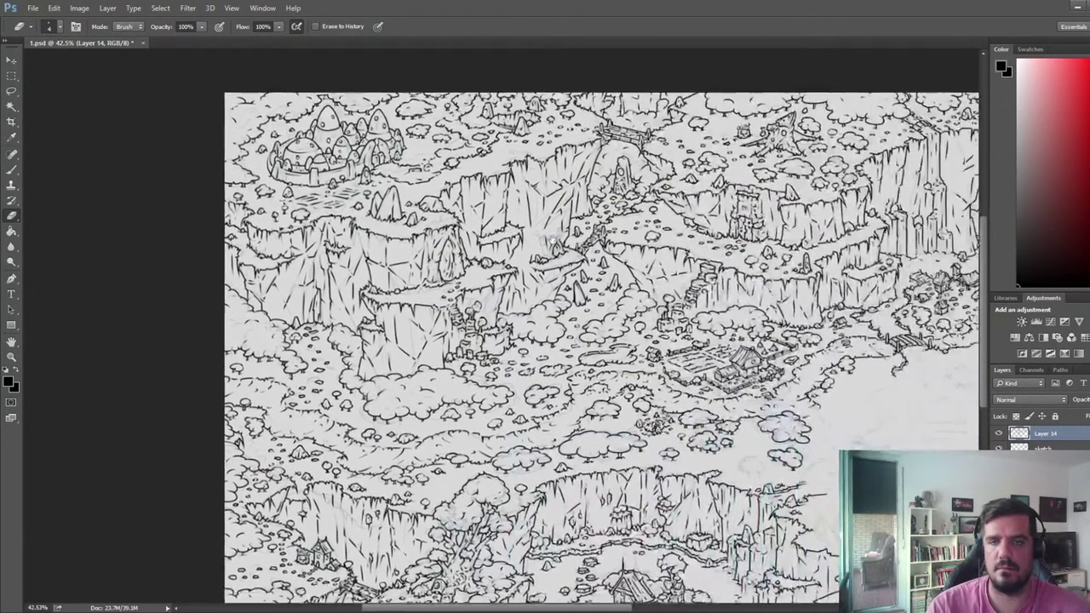
drag(954, 224, 626, 232)
scroll(625, 231, up, 8)
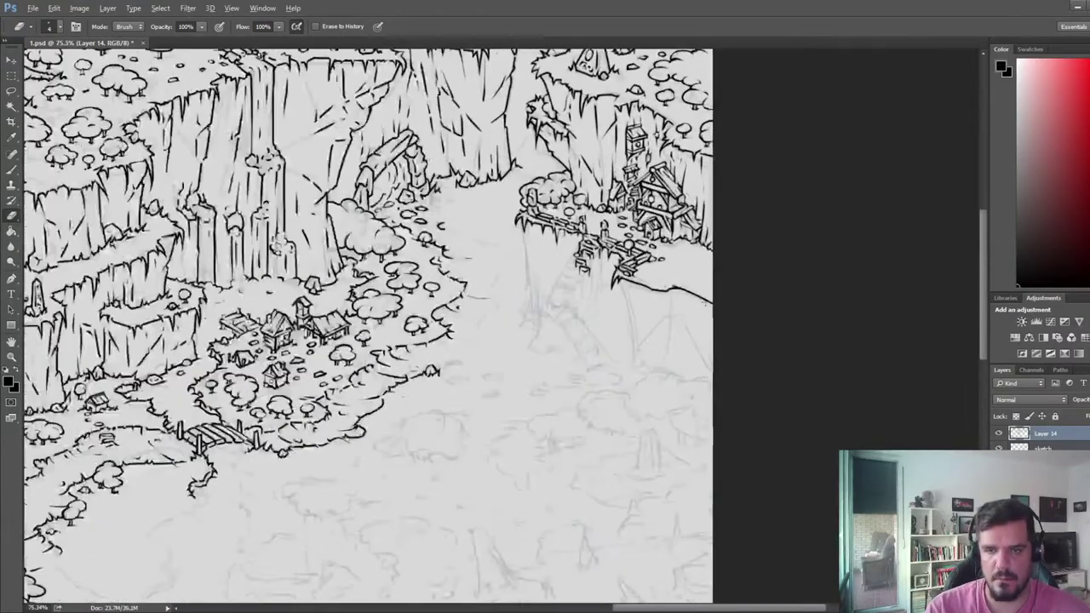
scroll(712, 285, down, 4)
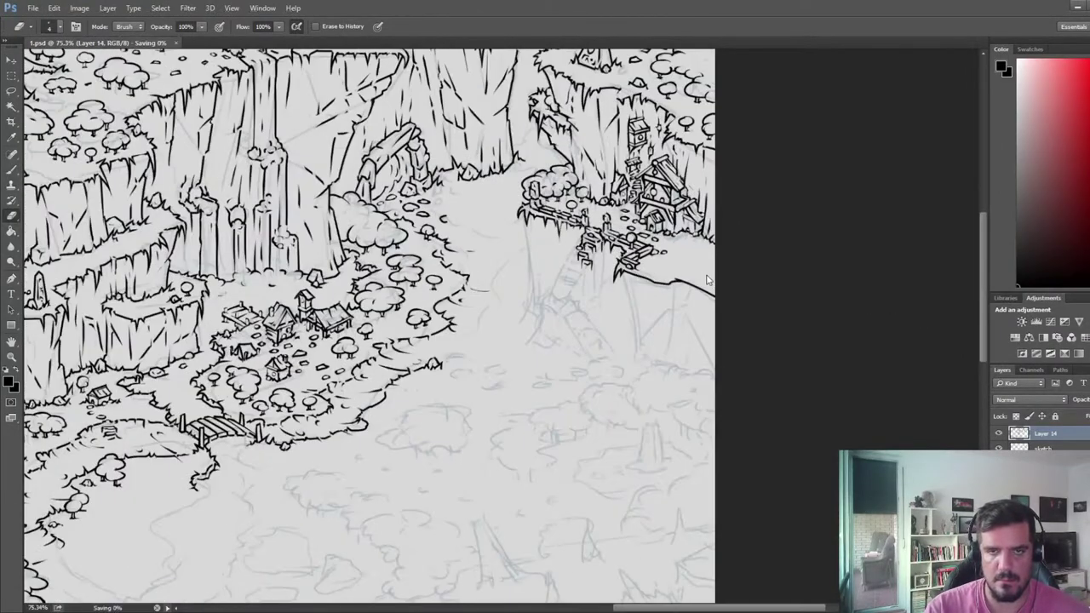
- Flip the view again and ink a further wall block with a stone along the cliff edge, erasing the cliff line behind it
drag(298, 326, 852, 191)
drag(256, 341, 877, 364)
drag(568, 367, 865, 474)
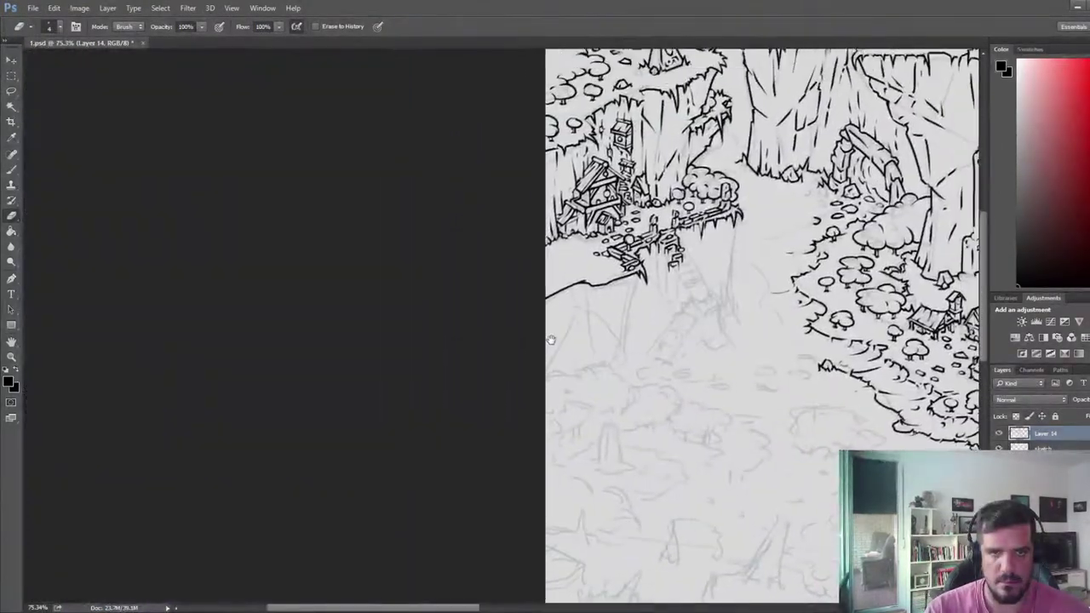
scroll(720, 283, up, 3)
scroll(720, 283, up, 3)
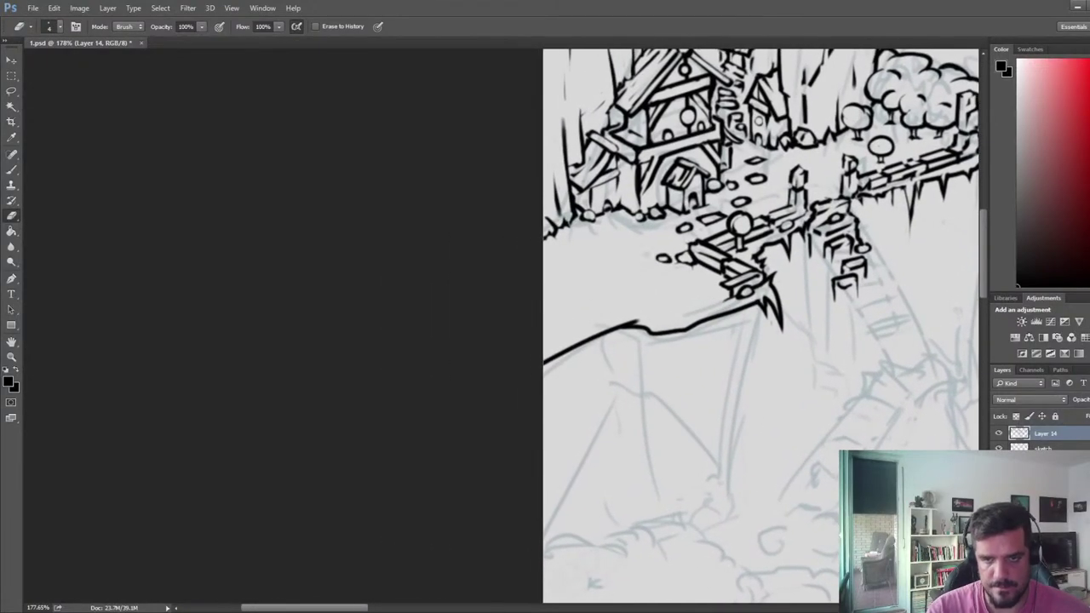
mouse_move(749, 303)
mouse_down()
mouse_move(691, 325)
mouse_move(704, 333)
mouse_move(737, 293)
mouse_move(687, 301)
mouse_move(718, 282)
mouse_move(725, 299)
mouse_move(692, 302)
mouse_move(740, 291)
mouse_move(714, 312)
mouse_up()
key(b)
key(e)
key(b)
key(e)
key(b)
key(e)
key(b)
key(e)
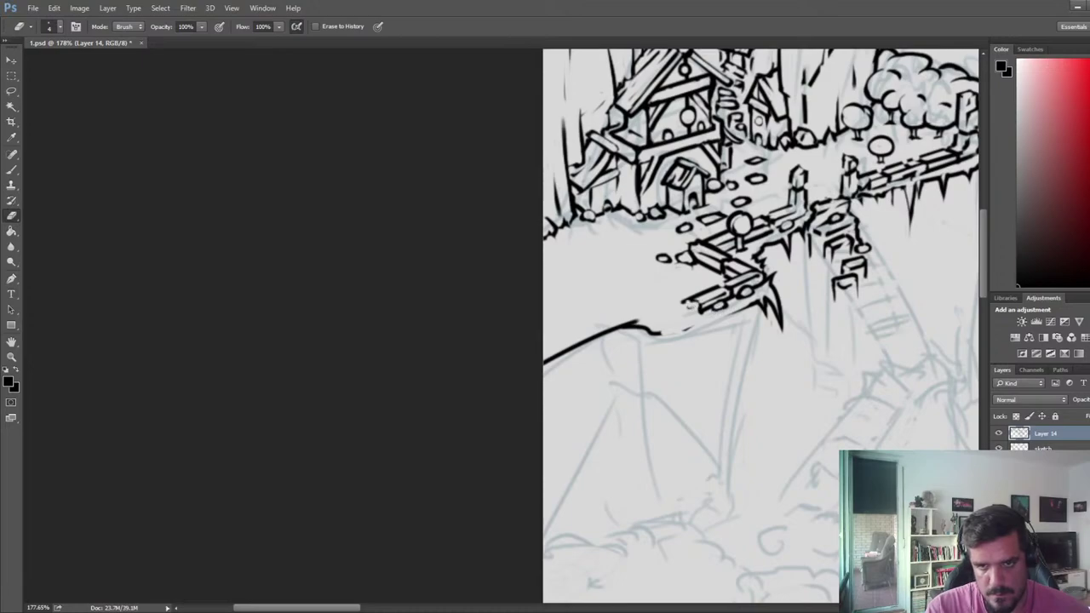
key(b)
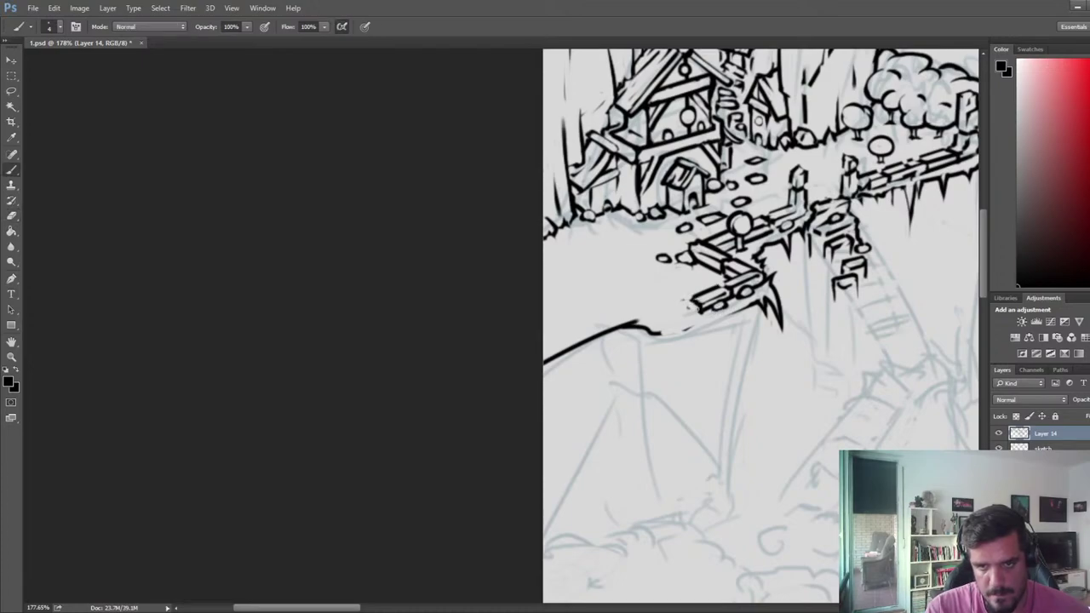
- Extend the cliff-edge wall with one more block, closing its outer end and trimming the excess lines
key(e)
mouse_move(688, 303)
mouse_down()
mouse_move(695, 312)
mouse_move(663, 311)
mouse_up()
key(b)
key(e)
key(b)
mouse_move(665, 311)
mouse_down()
mouse_move(705, 316)
mouse_move(681, 321)
mouse_move(704, 312)
mouse_move(696, 320)
mouse_up()
key(e)
key(b)
key(e)
key(b)
key(e)
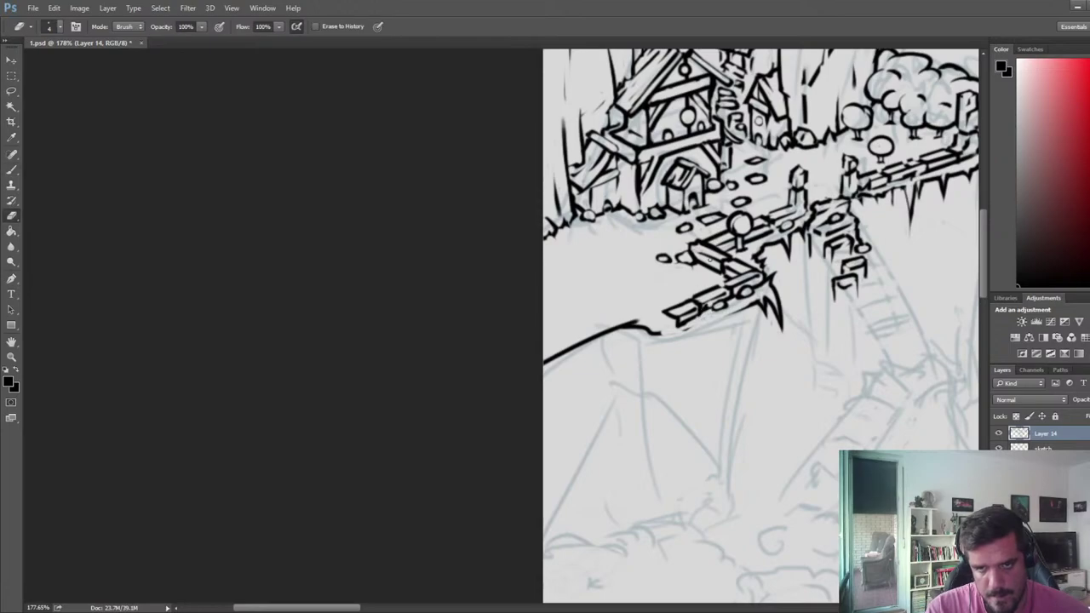
- Ink a rounded upright post at the outer end of the cliff-edge wall, erasing the inner lines and the cliff line beside it
key(b)
mouse_move(662, 286)
mouse_down()
mouse_move(661, 327)
mouse_move(663, 266)
mouse_move(672, 317)
mouse_up()
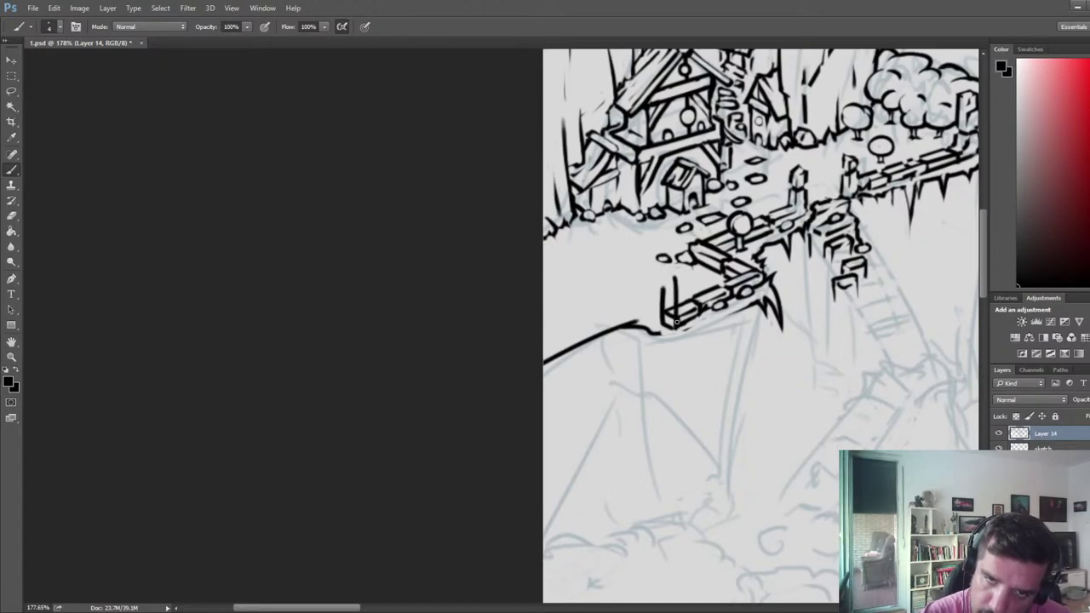
key(e)
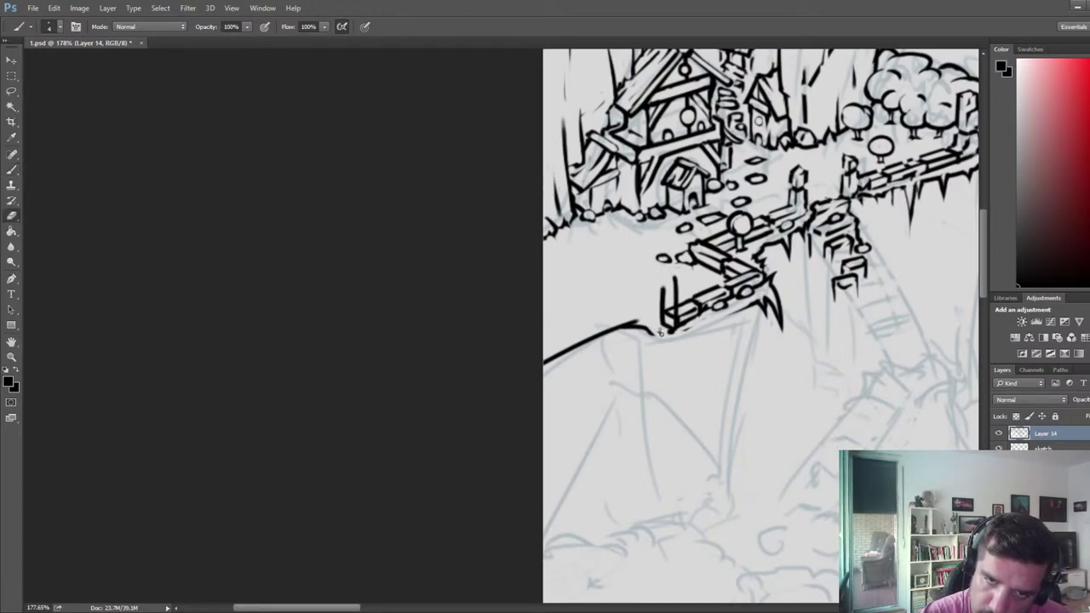
mouse_move(660, 330)
mouse_down()
mouse_move(635, 324)
mouse_move(669, 331)
mouse_up()
key(b)
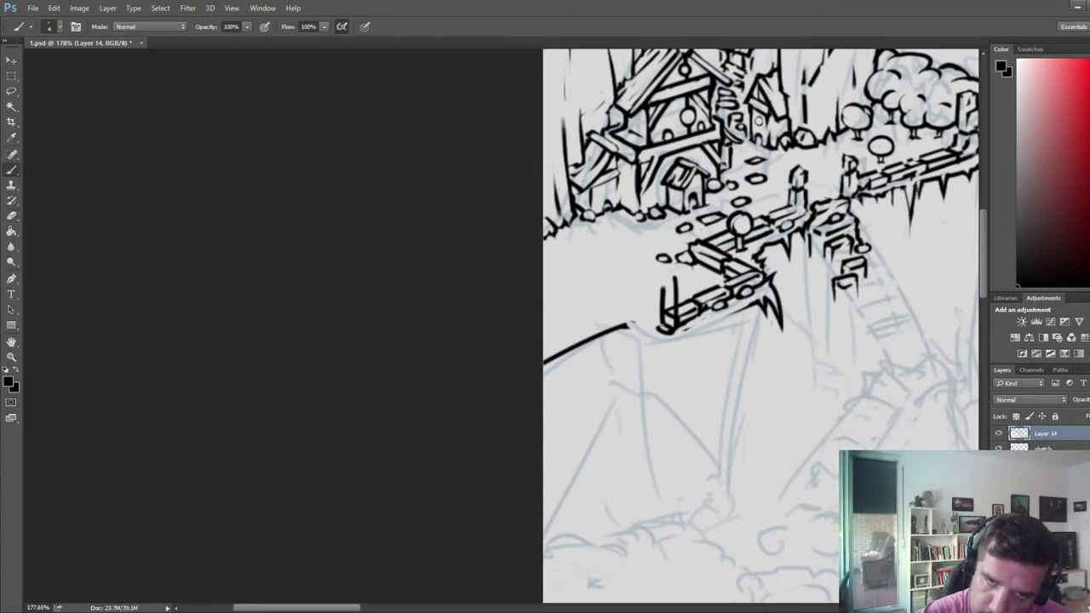
mouse_move(660, 273)
mouse_down()
mouse_move(659, 329)
mouse_move(665, 322)
mouse_up()
key(e)
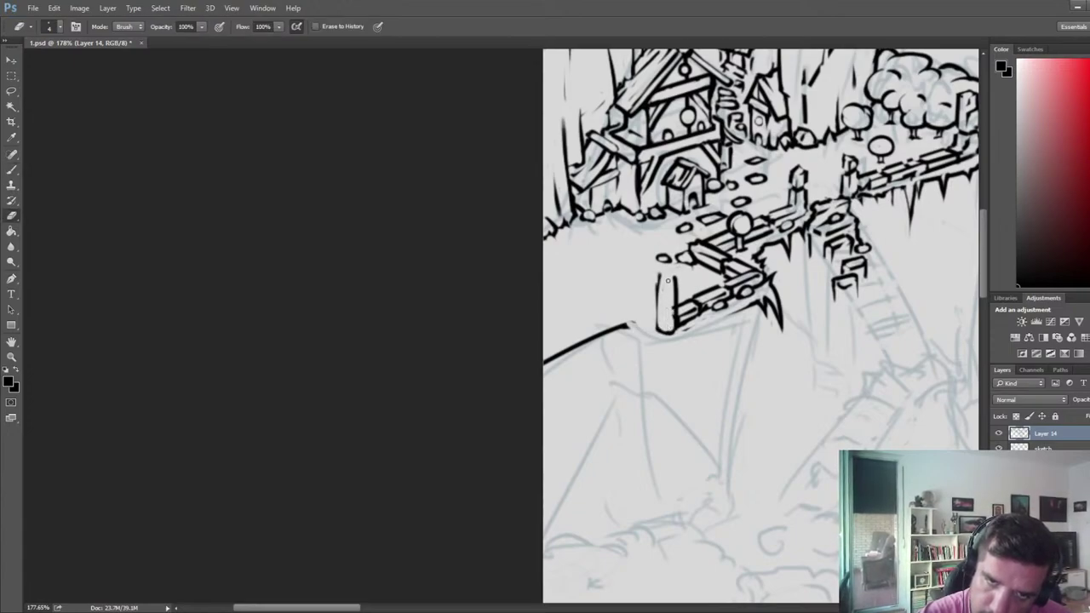
mouse_move(672, 277)
mouse_down()
mouse_move(658, 327)
mouse_move(670, 334)
mouse_move(657, 331)
mouse_move(669, 335)
mouse_up()
- Add a centre edge and a base division to the wall's end post and clean up its outline
key(b)
key(e)
key(b)
key(e)
key(b)
key(e)
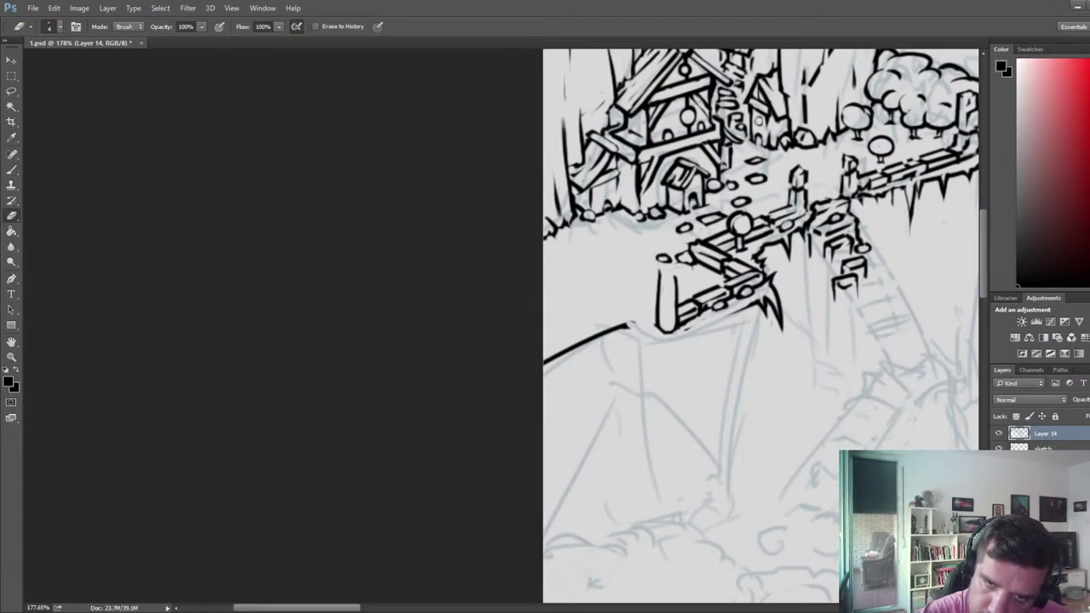
key(b)
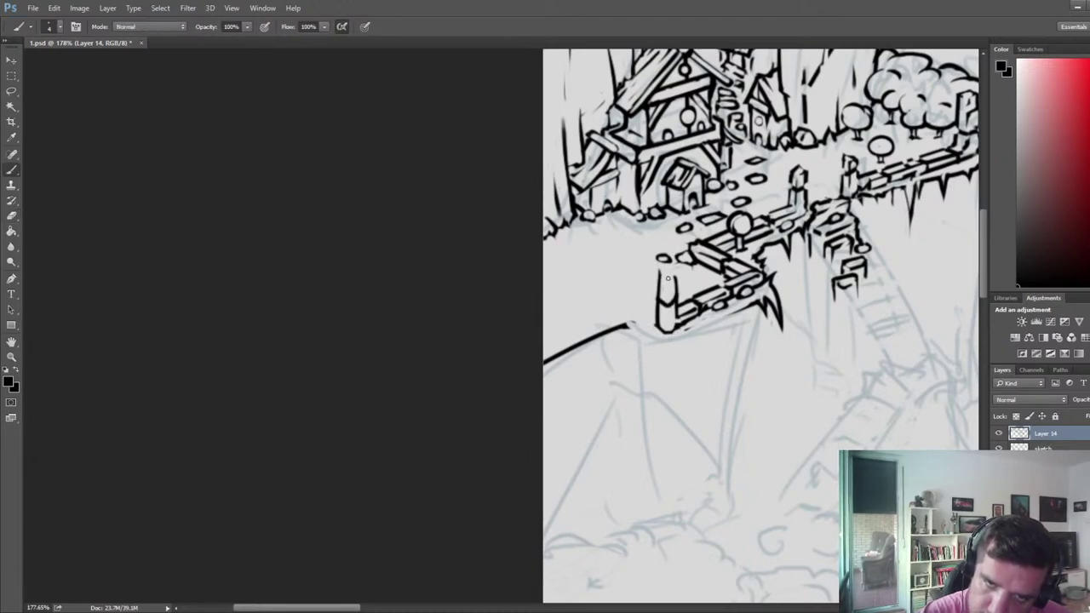
drag(669, 275, 670, 324)
key(e)
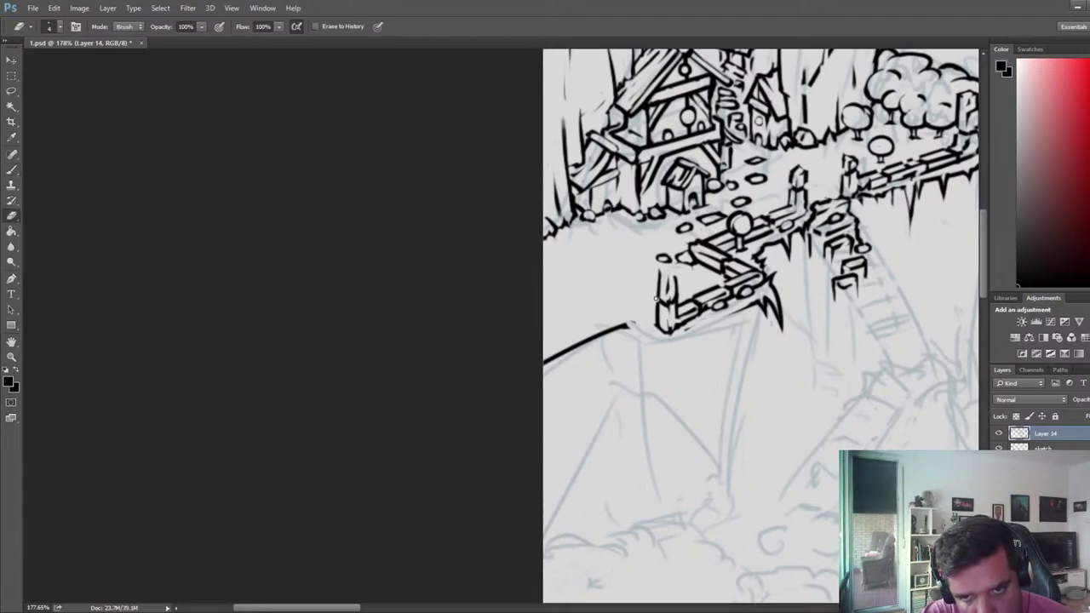
- Flip the view, reshape the top of the end post and start a new wall segment on its outer side
scroll(676, 294, down, 10)
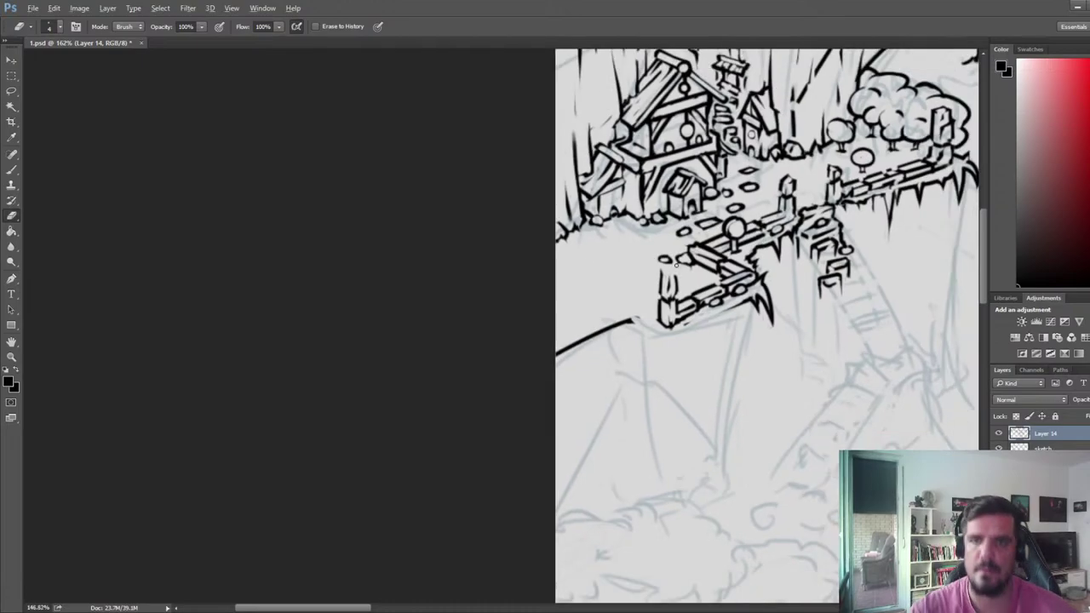
key(ctrl+shift+h)
drag(764, 280, 52, 251)
drag(945, 234, 559, 237)
scroll(557, 239, up, 6)
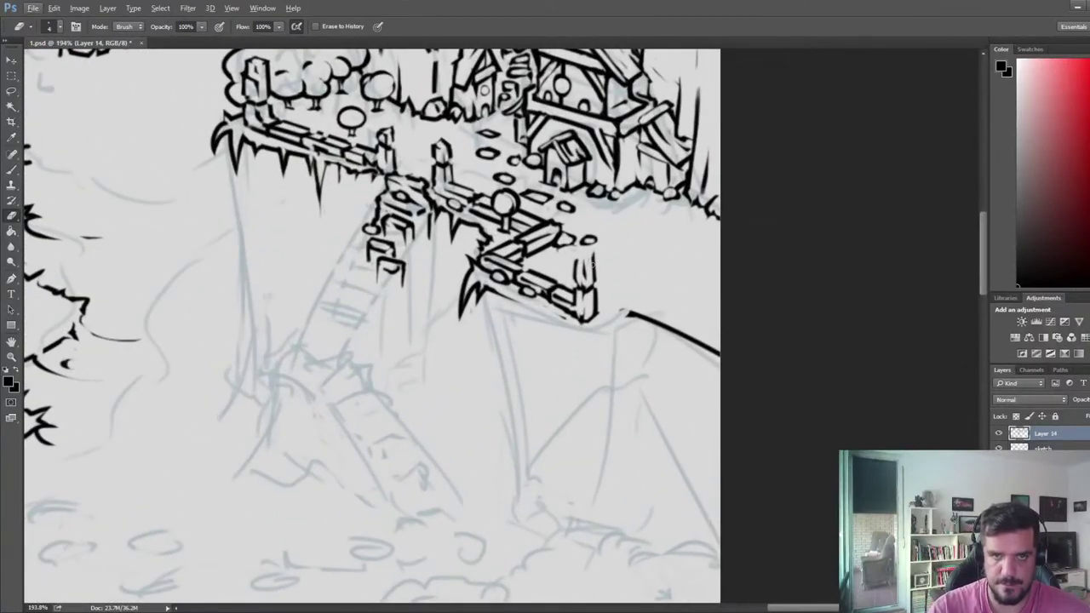
key(b)
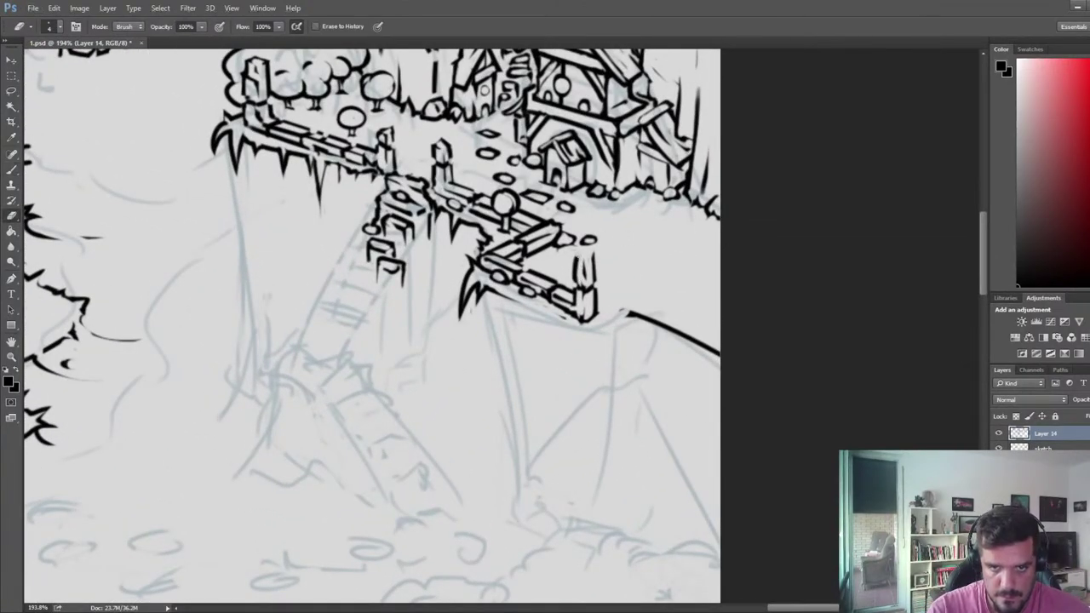
key(e)
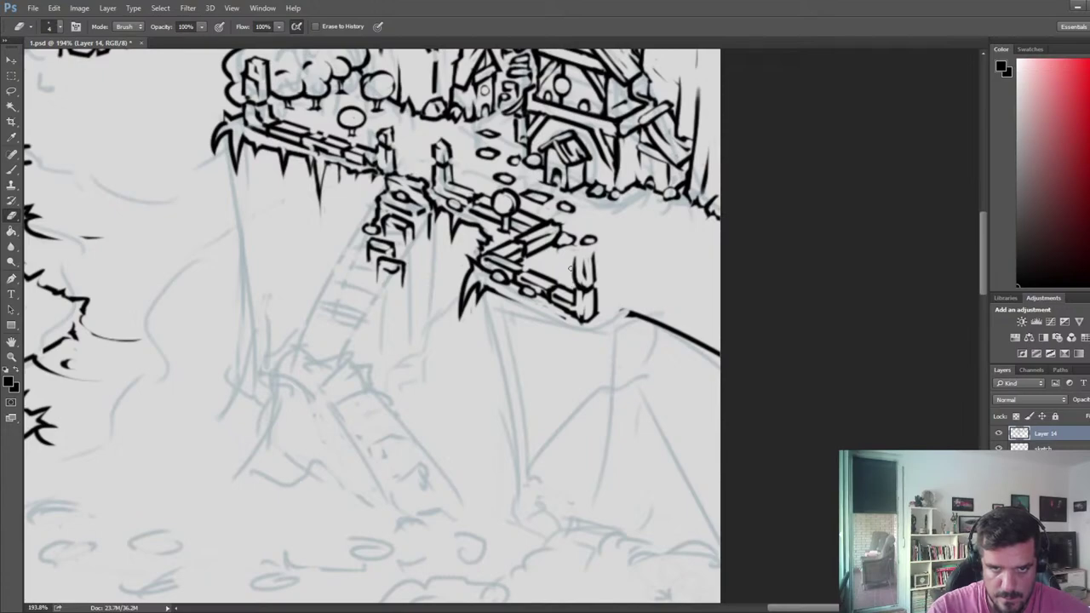
mouse_move(571, 269)
mouse_down()
mouse_move(597, 261)
mouse_move(596, 282)
mouse_move(594, 262)
mouse_move(600, 249)
mouse_up()
key(b)
key(e)
key(b)
key(b)
key(e)
key(b)
mouse_move(598, 296)
mouse_down()
mouse_move(625, 280)
mouse_move(618, 301)
mouse_move(624, 280)
mouse_move(649, 264)
mouse_move(623, 291)
mouse_up()
key(e)
key(b)
key(e)
key(b)
- Finish the blocks of the new wall segment beyond the post and trim the stray lines around them
key(e)
key(b)
key(e)
key(b)
key(e)
key(b)
key(e)
drag(538, 242, 541, 241)
key(b)
key(e)
key(b)
key(e)
- Flip the view back, check the wall within the whole map and save the file
scroll(541, 240, down, 6)
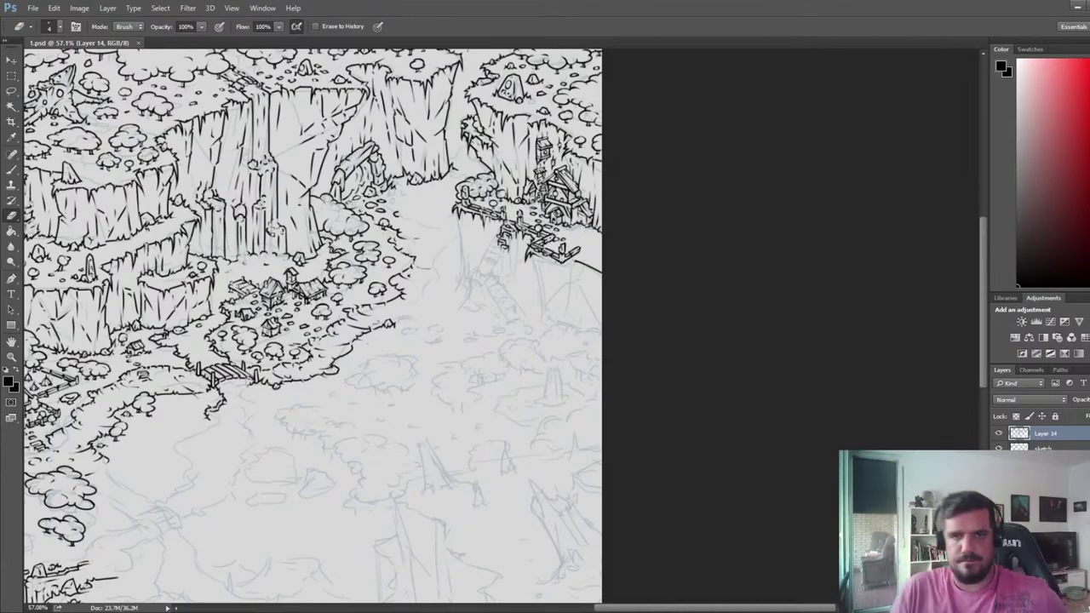
key(ctrl+shift+h)
mouse_move(127, 375)
mouse_down()
mouse_move(477, 390)
mouse_move(608, 426)
mouse_up()
drag(460, 368, 416, 383)
scroll(464, 380, up, 5)
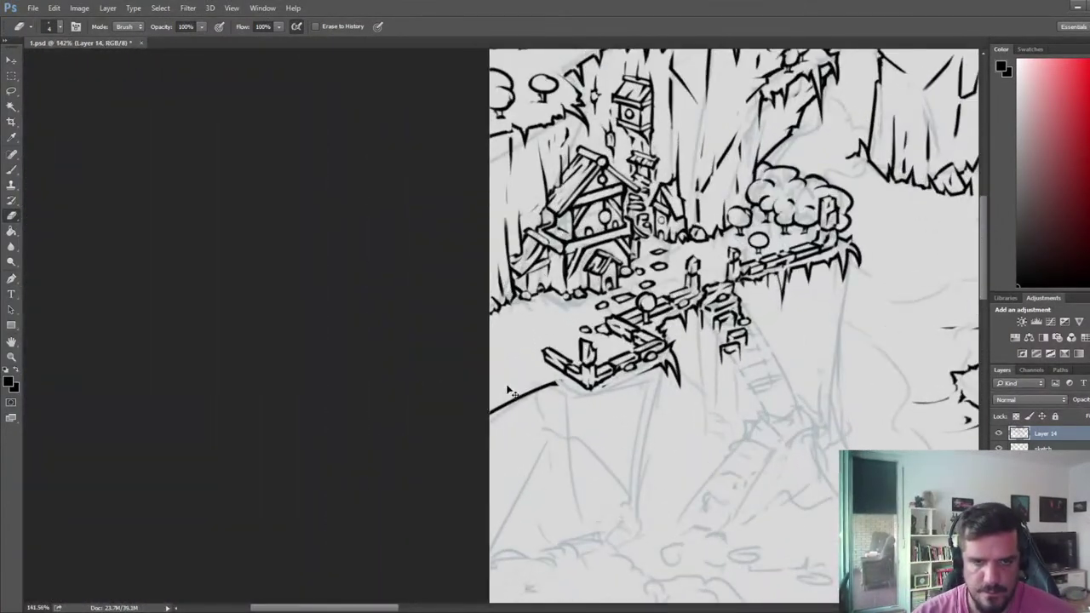
key(ctrl+s)
- Ink a small rounded tree crown at the canvas edge, just below the rocks beside the house
drag(477, 332, 383, 357)
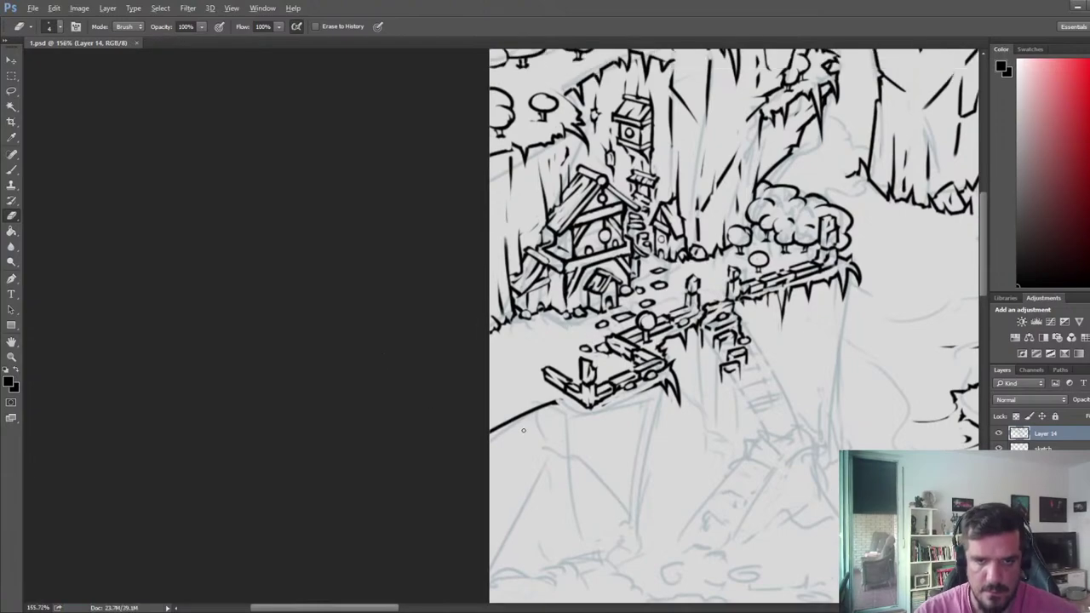
scroll(523, 430, up, 2)
drag(560, 398, 586, 348)
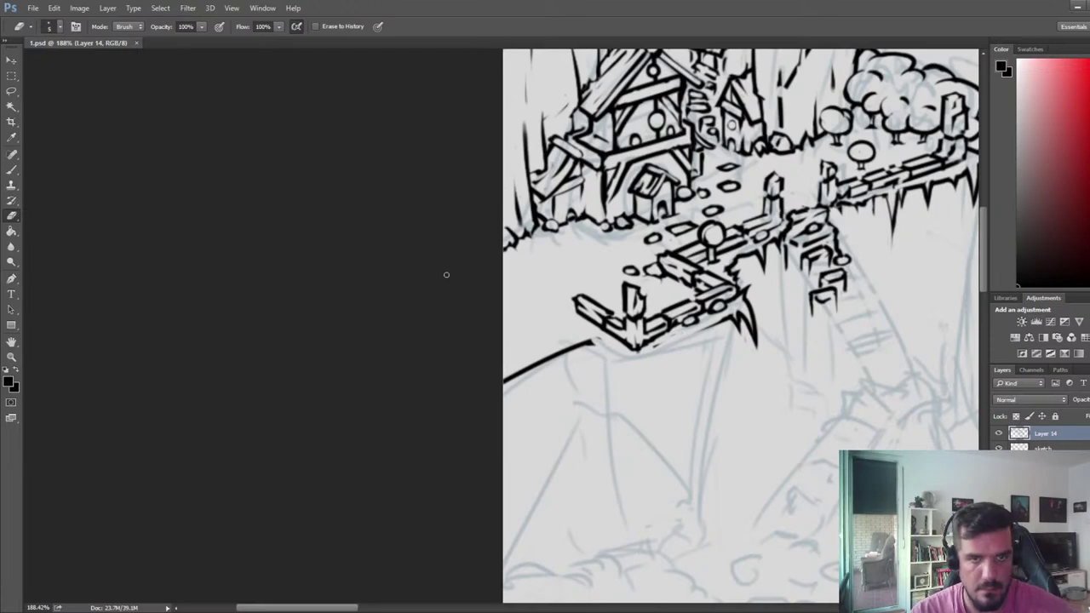
key(b)
key(e)
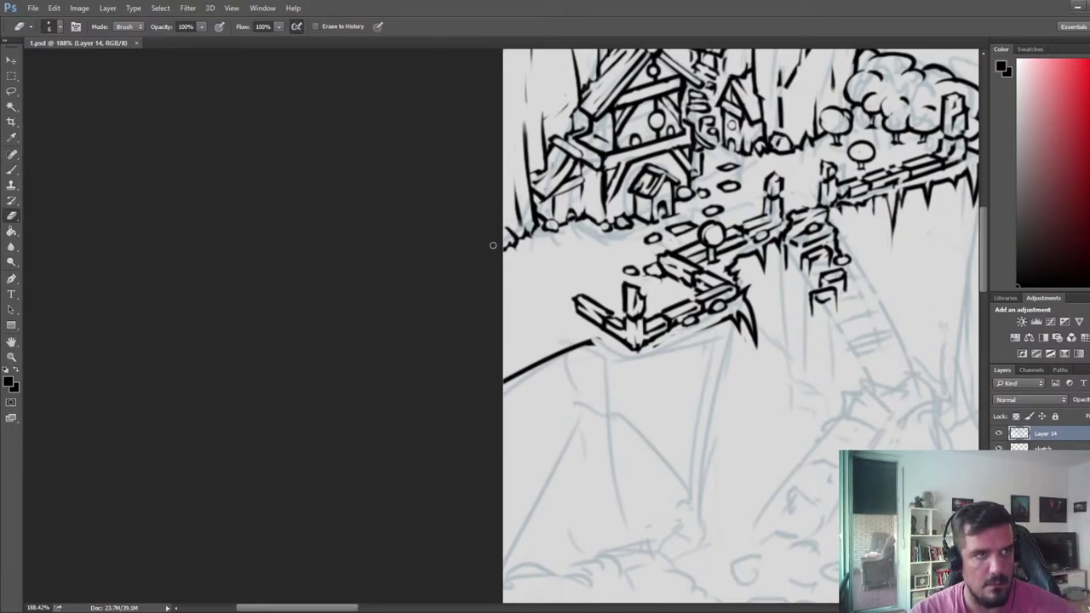
key(b)
drag(497, 241, 501, 278)
key(ctrl+z)
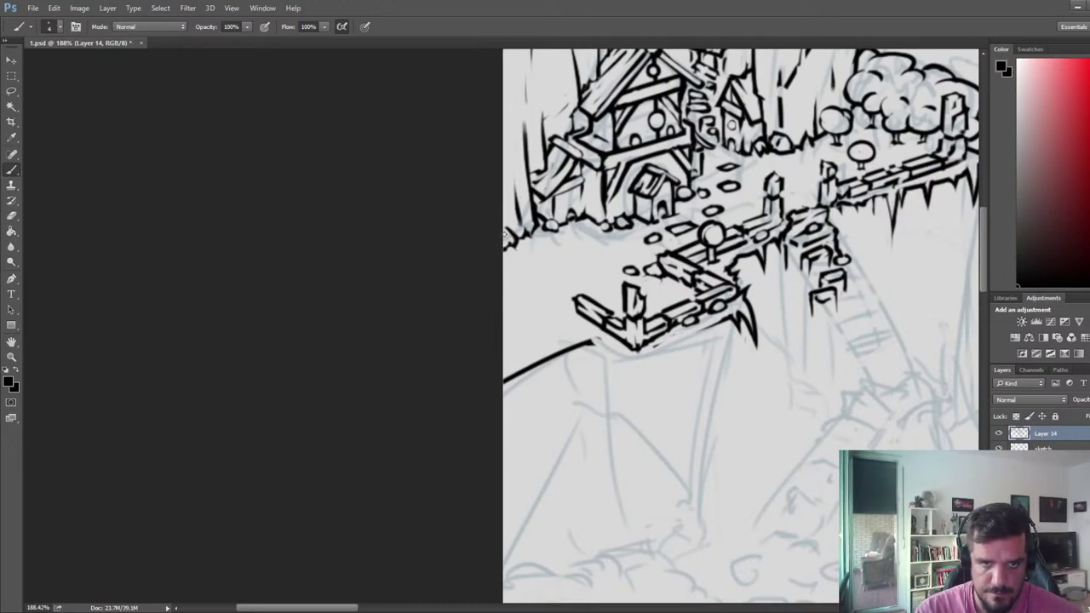
drag(500, 232, 489, 259)
key(ctrl+z)
key(e)
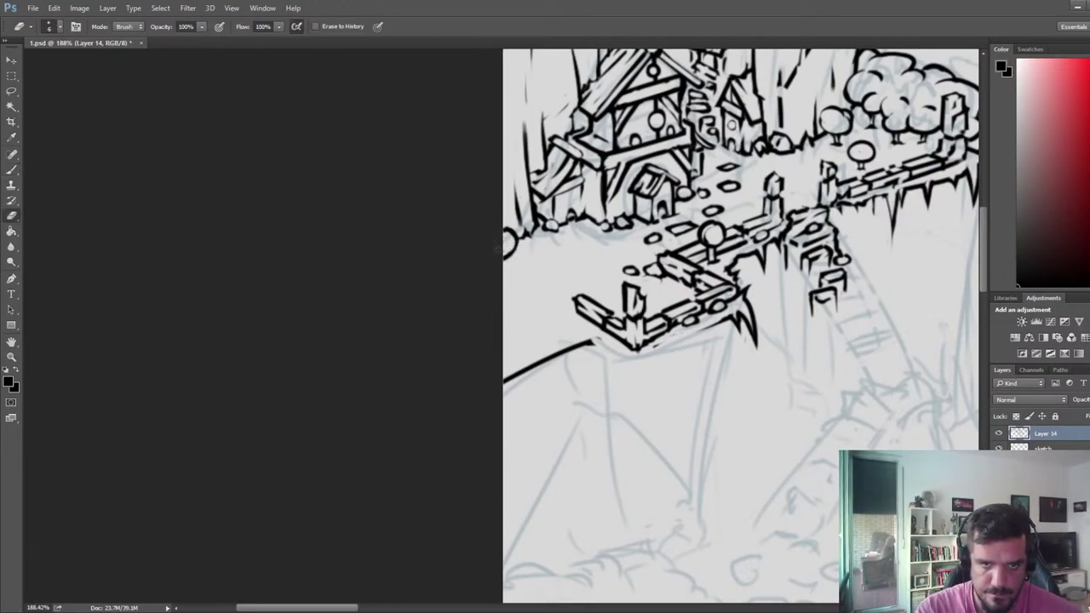
key(b)
- Extend the edge crown with more lobes and ink a two-lobed crown over the wall's outer end, erasing the lines it covers
key(e)
mouse_move(530, 251)
mouse_down()
mouse_move(496, 268)
mouse_move(513, 254)
mouse_move(522, 273)
mouse_move(520, 257)
mouse_move(523, 271)
mouse_move(536, 255)
mouse_move(507, 277)
mouse_move(512, 252)
mouse_move(504, 285)
mouse_move(521, 285)
mouse_move(521, 269)
mouse_move(577, 311)
mouse_up()
key(b)
key(e)
key(b)
key(e)
key(b)
key(e)
key(b)
key(e)
key(b)
key(e)
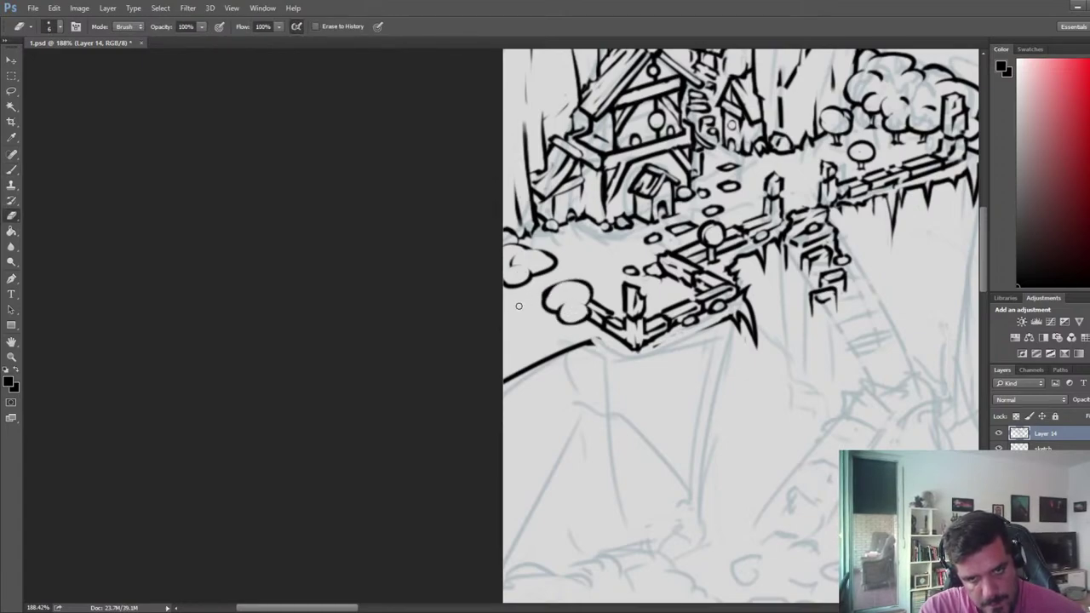
- Add another large lobe to the crown over the wall's end, linking it to the edge crown and erasing the overlapping lines
key(b)
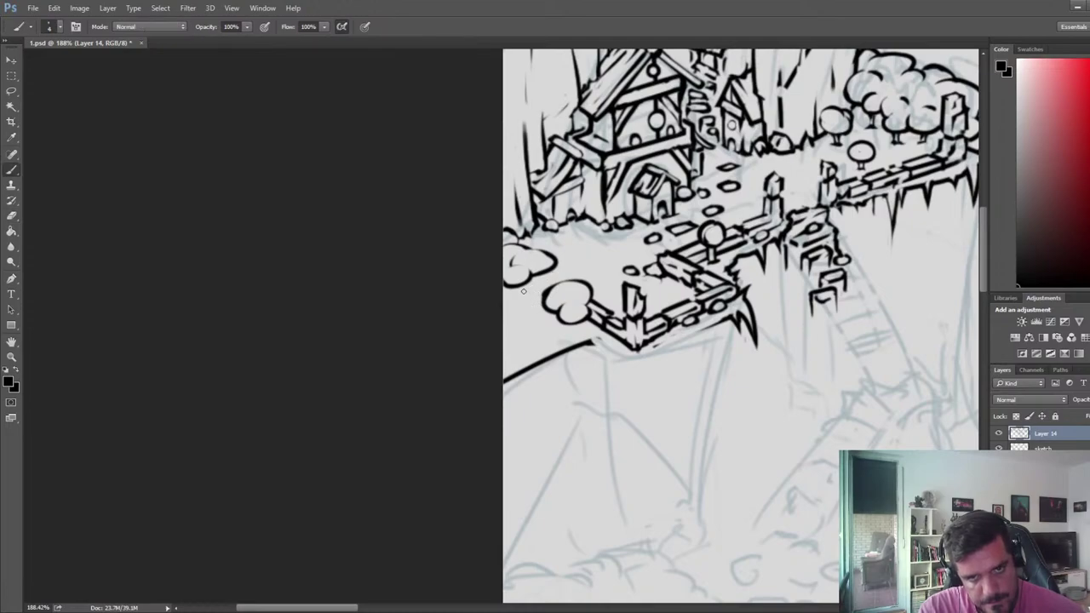
mouse_move(523, 291)
mouse_down()
mouse_move(558, 298)
mouse_move(545, 295)
mouse_up()
key(e)
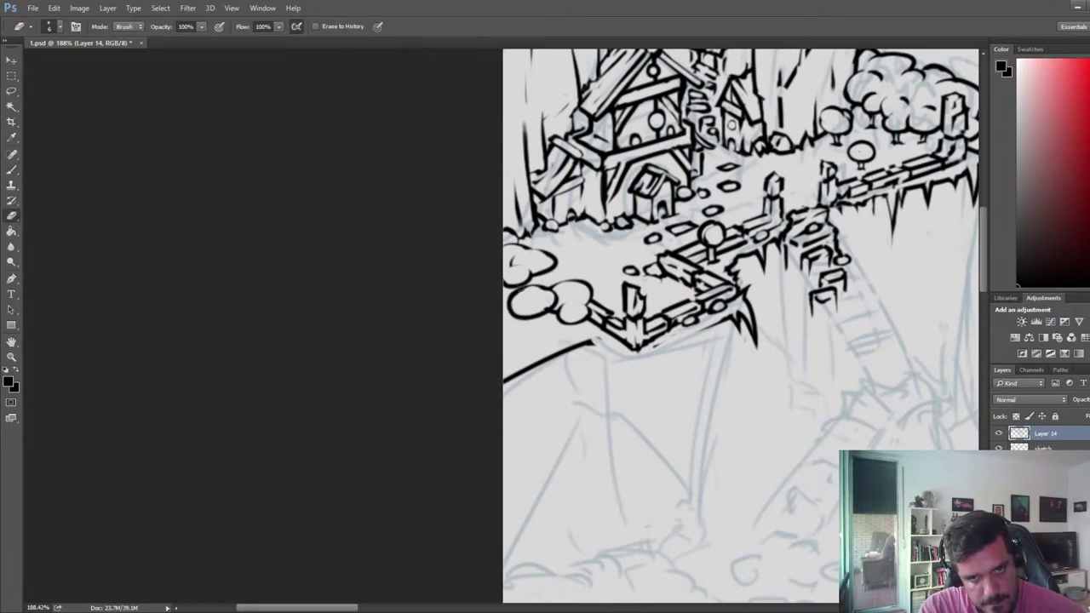
key(b)
key(e)
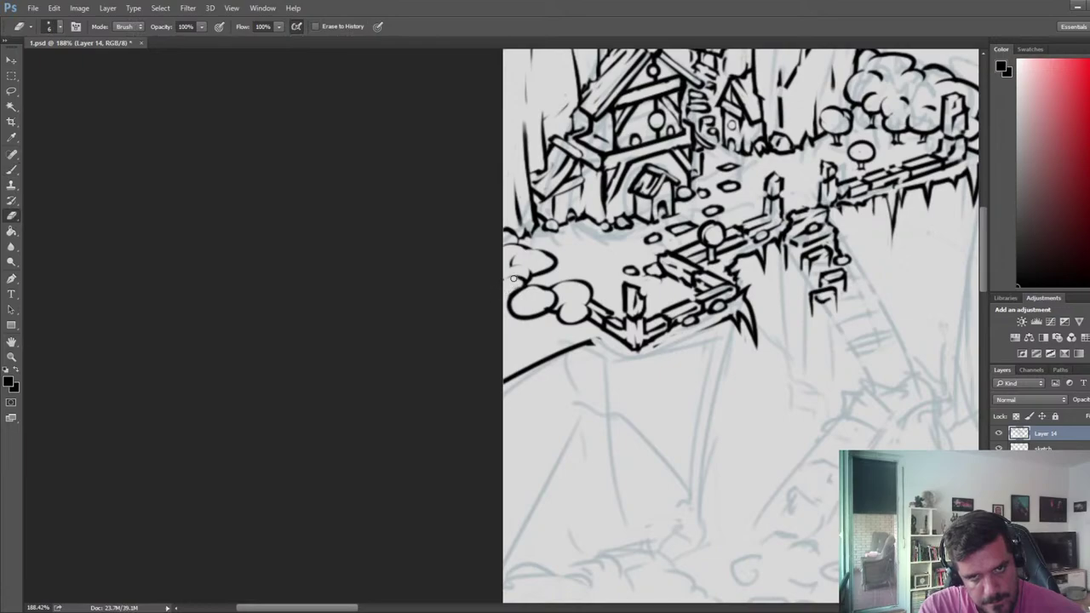
mouse_move(540, 296)
mouse_down()
mouse_move(532, 292)
mouse_move(557, 288)
mouse_move(547, 308)
mouse_up()
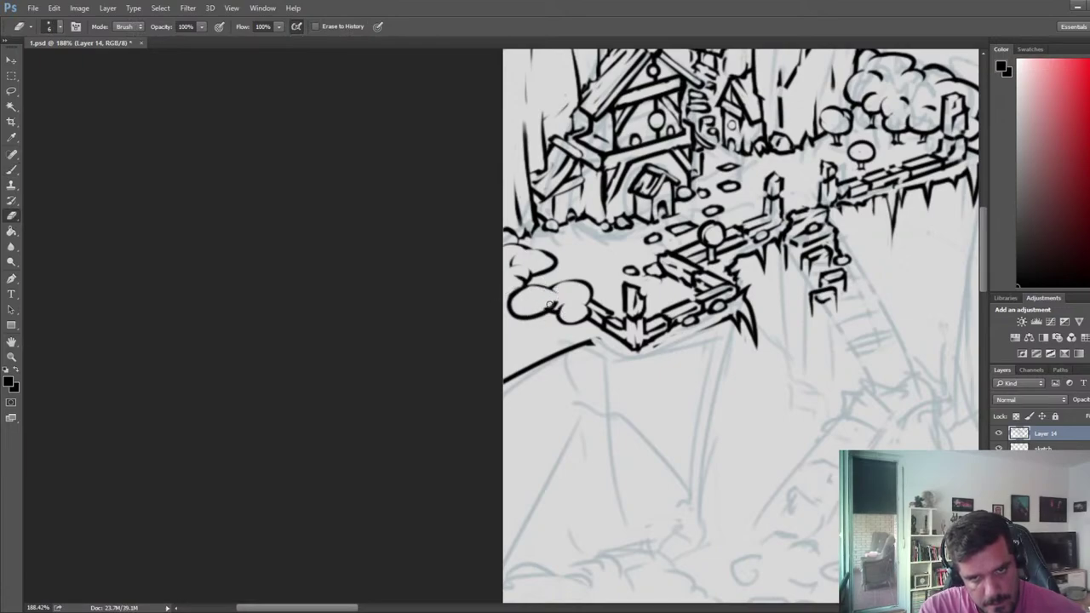
key(b)
key(e)
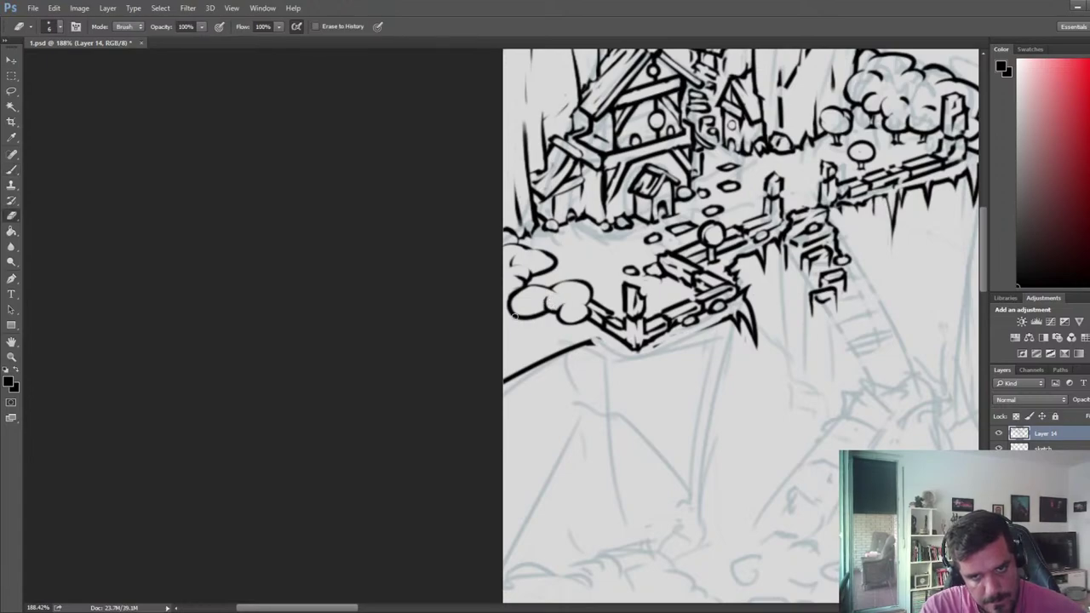
- Continue the foliage outline down to the canvas edge above the cliff line, replacing the inner lobe lines
key(b)
mouse_move(513, 314)
mouse_down()
mouse_move(519, 275)
mouse_move(534, 292)
mouse_move(509, 312)
mouse_up()
key(e)
key(b)
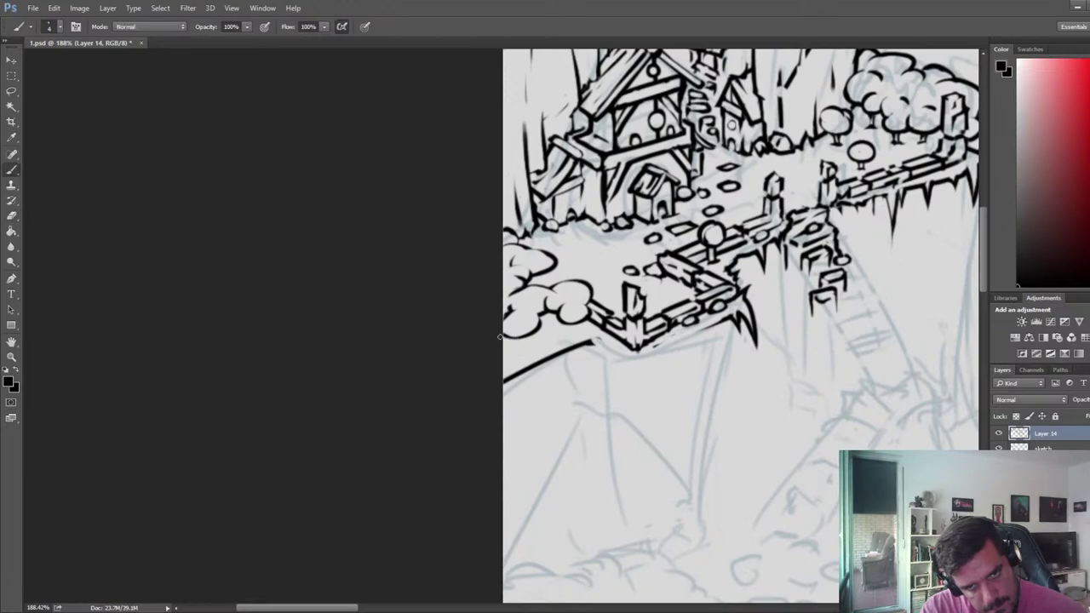
key(e)
mouse_move(505, 357)
mouse_down()
mouse_move(535, 327)
mouse_move(511, 334)
mouse_move(502, 322)
mouse_move(527, 337)
mouse_move(516, 341)
mouse_move(526, 324)
mouse_up()
key(ctrl+z)
key(b)
key(e)
key(b)
key(e)
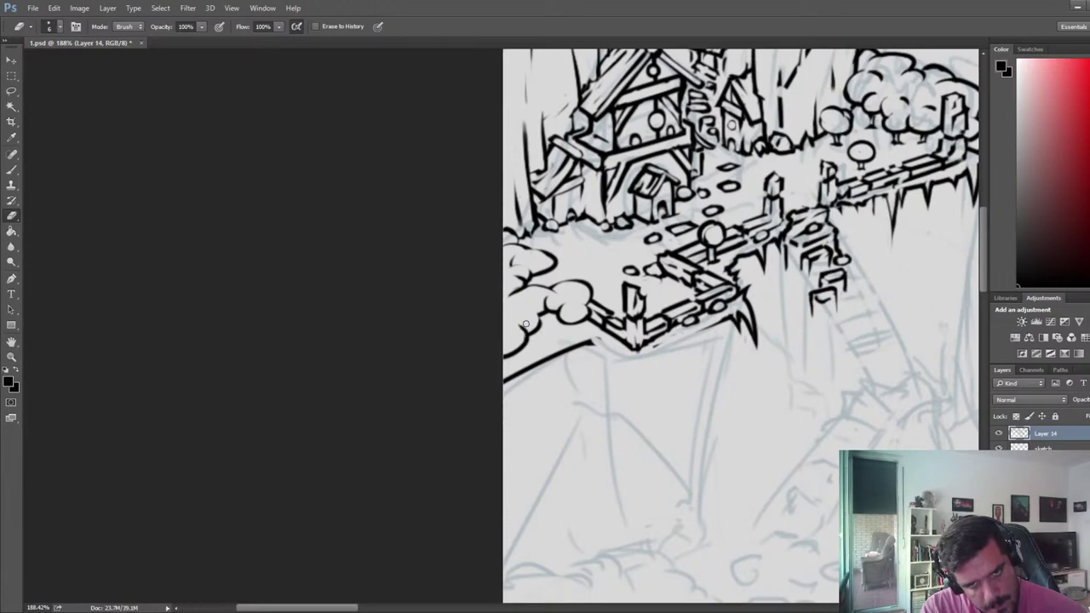
- Ink a small rounded lobe in the gap between the lower foliage and the crown at the wall's end, trimming its overlaps
key(b)
key(e)
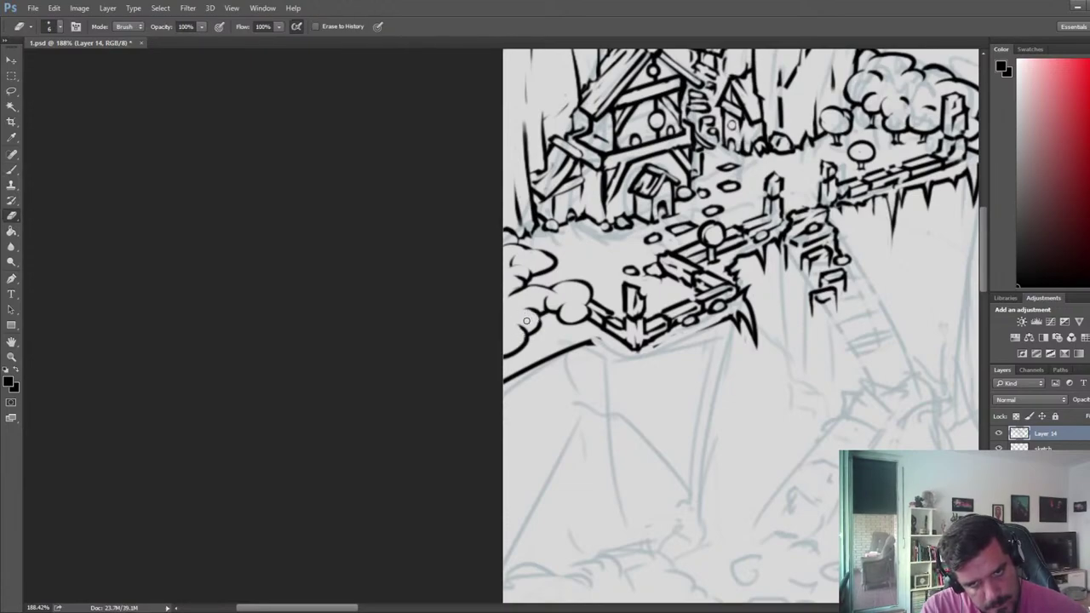
key(b)
mouse_move(542, 322)
mouse_down()
mouse_move(522, 324)
mouse_move(548, 328)
mouse_move(526, 341)
mouse_move(548, 319)
mouse_move(530, 325)
mouse_move(549, 320)
mouse_move(542, 328)
mouse_up()
key(ctrl+z)
key(e)
key(b)
key(e)
key(b)
key(e)
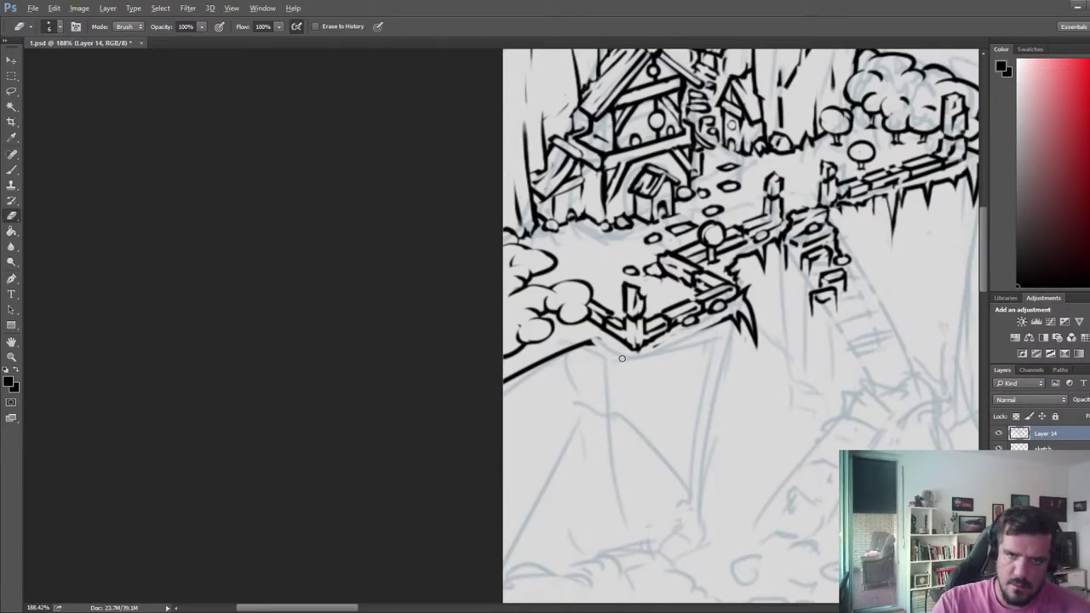
- Save the file and review the line art around the house in the flipped view
scroll(625, 347, down, 8)
key(ctrl+s)
key(F2)
drag(895, 315, 273, 260)
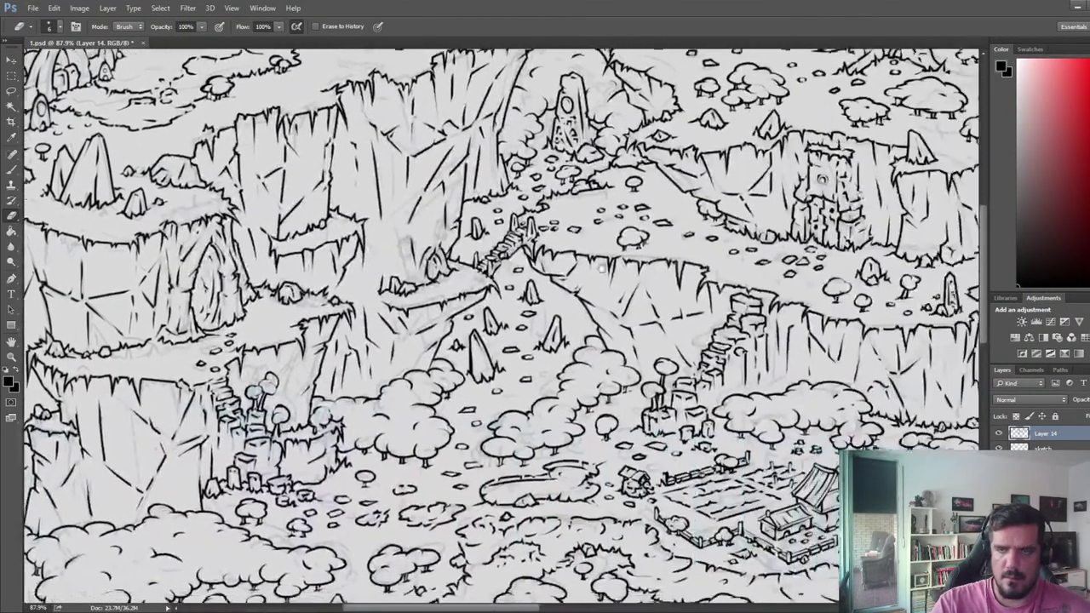
drag(945, 254, 475, 257)
drag(976, 211, 486, 257)
scroll(630, 252, up, 6)
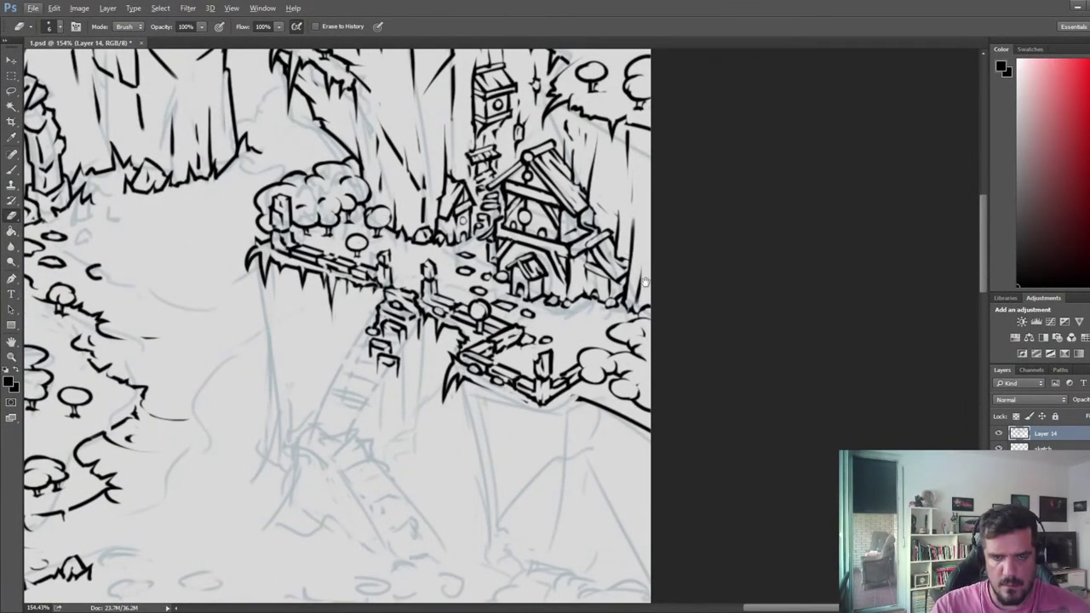
mouse_move(646, 282)
mouse_down()
mouse_move(571, 341)
mouse_move(551, 389)
mouse_up()
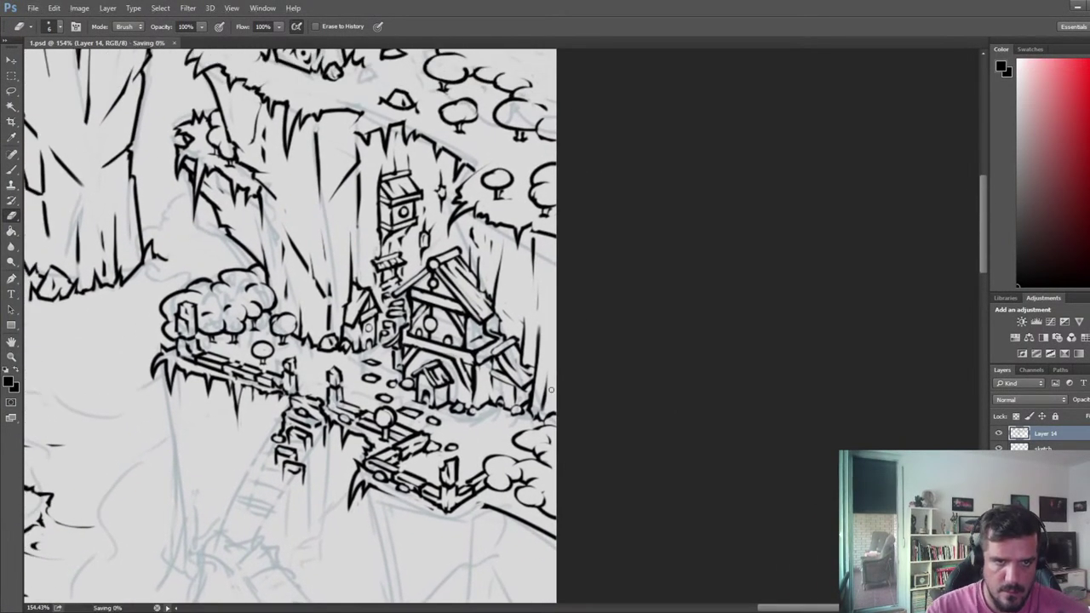
- Lasso the large timber house and skew it vertically by 5.72 degrees
key(l)
mouse_move(460, 253)
mouse_down()
mouse_move(397, 302)
mouse_move(408, 305)
mouse_move(410, 331)
mouse_move(384, 365)
mouse_move(391, 381)
mouse_move(441, 418)
mouse_move(515, 426)
mouse_move(532, 418)
mouse_move(534, 382)
mouse_move(504, 304)
mouse_move(514, 259)
mouse_move(508, 238)
mouse_move(460, 249)
mouse_up()
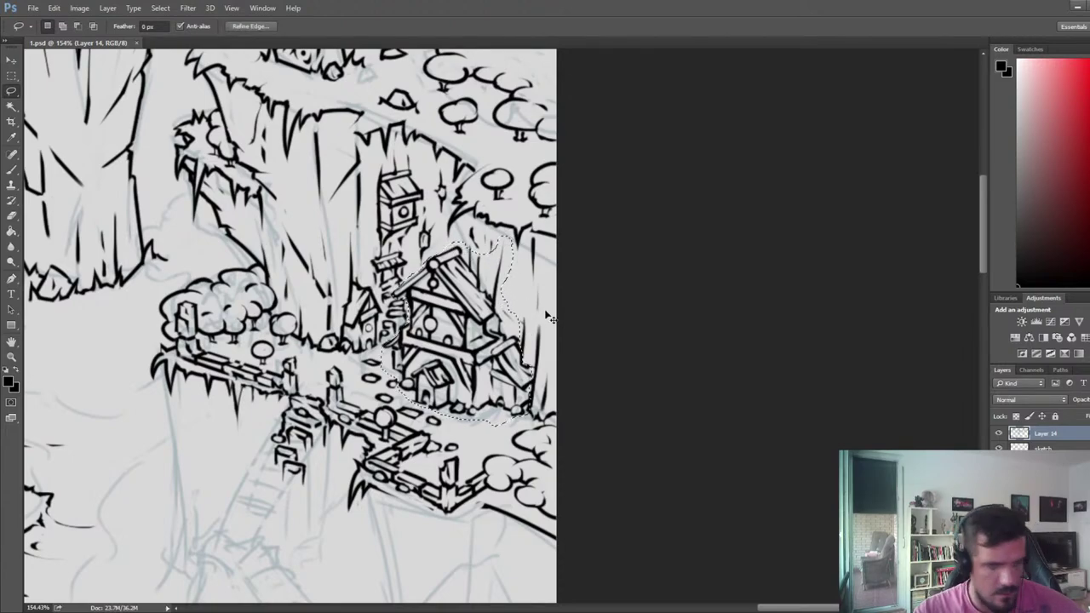
key(ctrl+t)
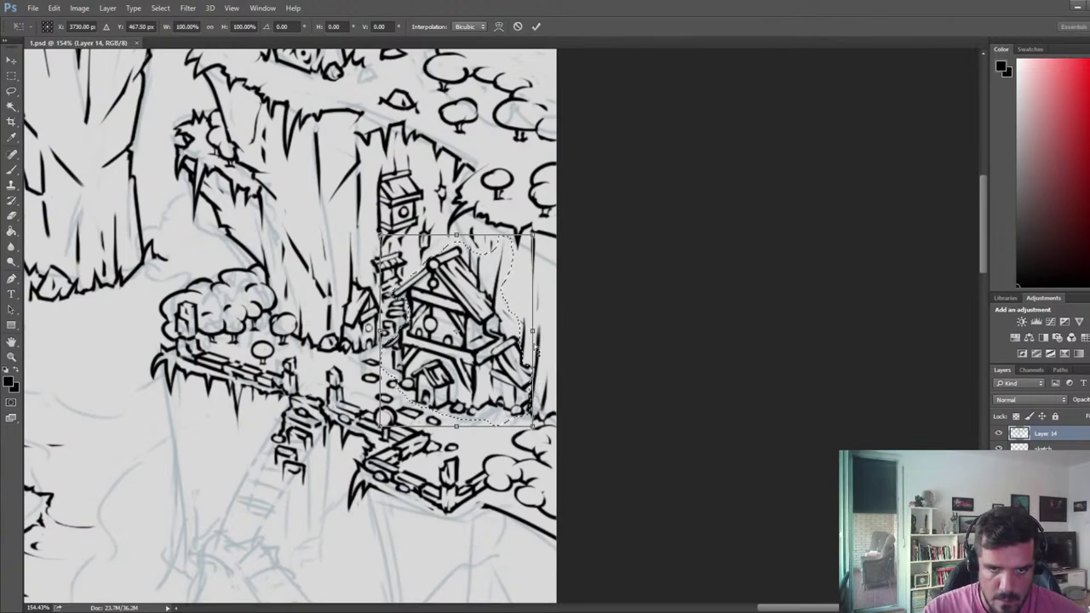
drag(537, 350, 536, 363)
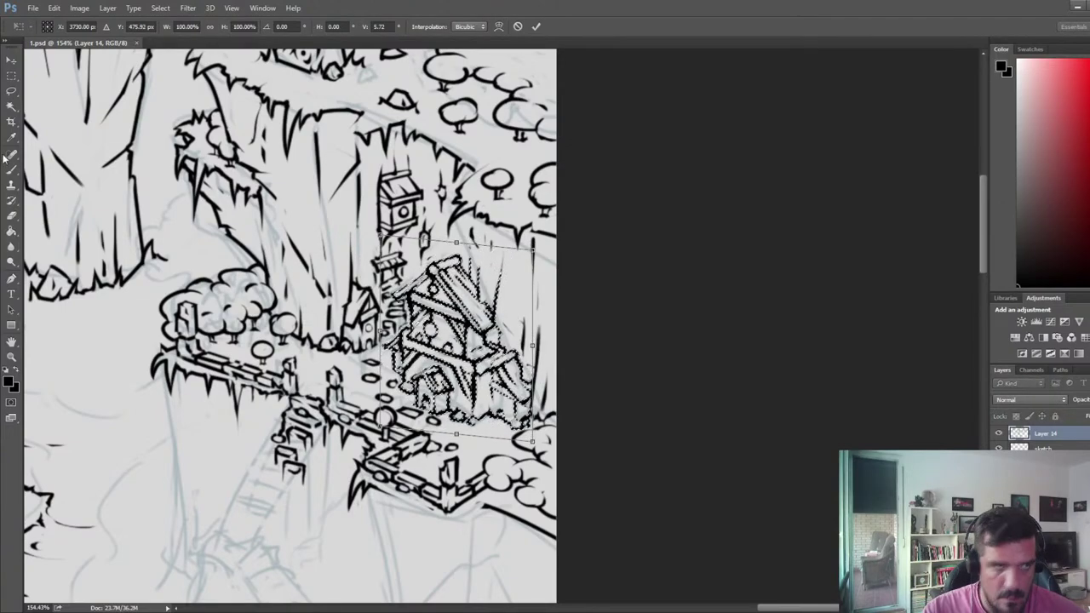
key(Return)
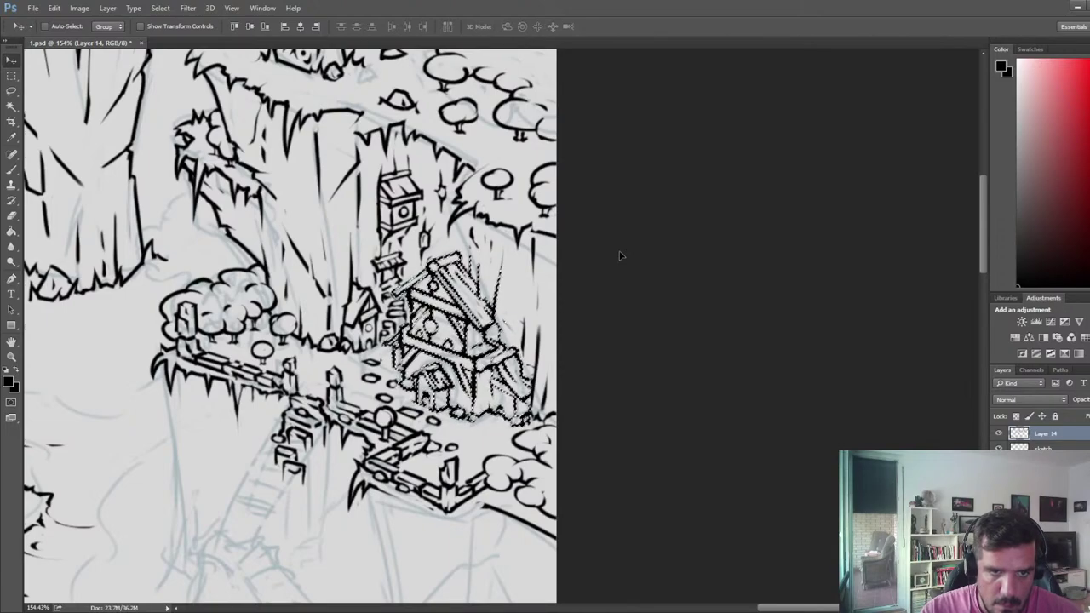
- Deselect the timber house and flip the canvas horizontally, returning to a close view of the house
key(l)
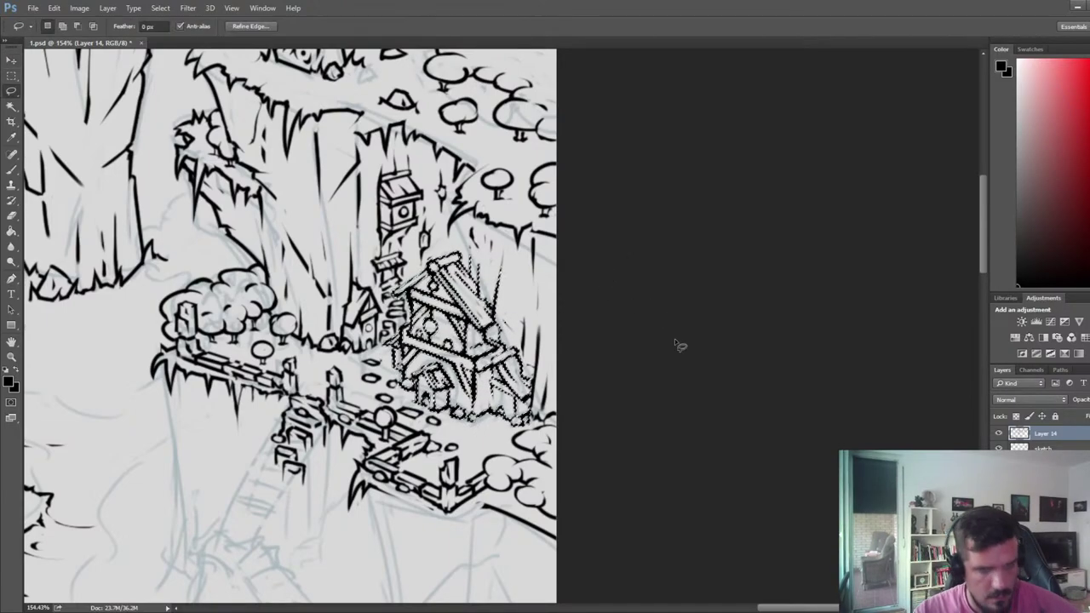
click(674, 337)
scroll(672, 335, down, 4)
drag(290, 340, 750, 280)
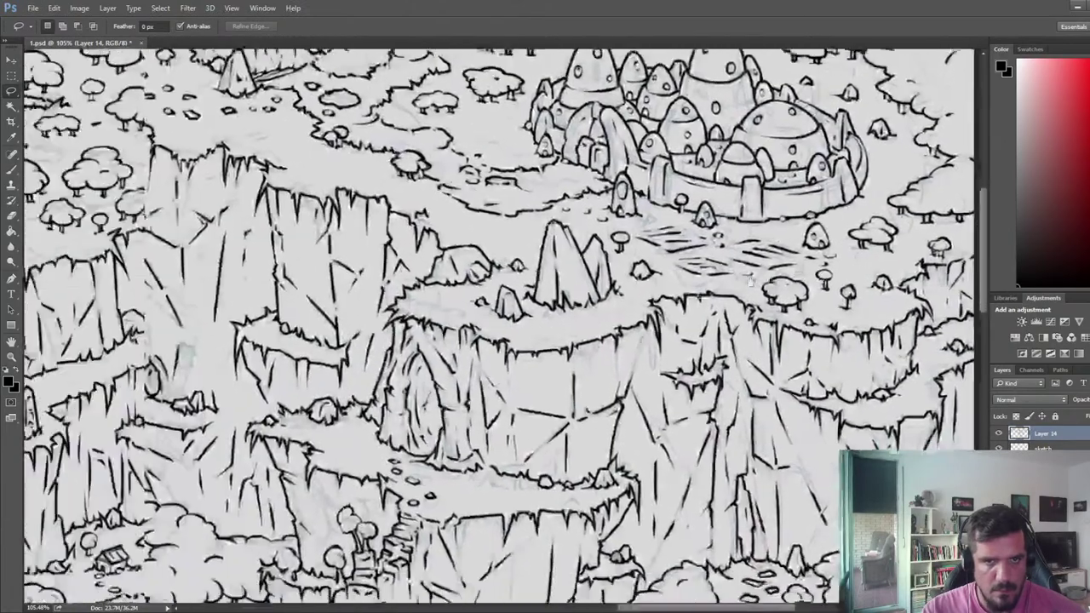
drag(255, 333, 766, 285)
drag(281, 272, 758, 298)
drag(192, 281, 754, 295)
drag(462, 295, 467, 311)
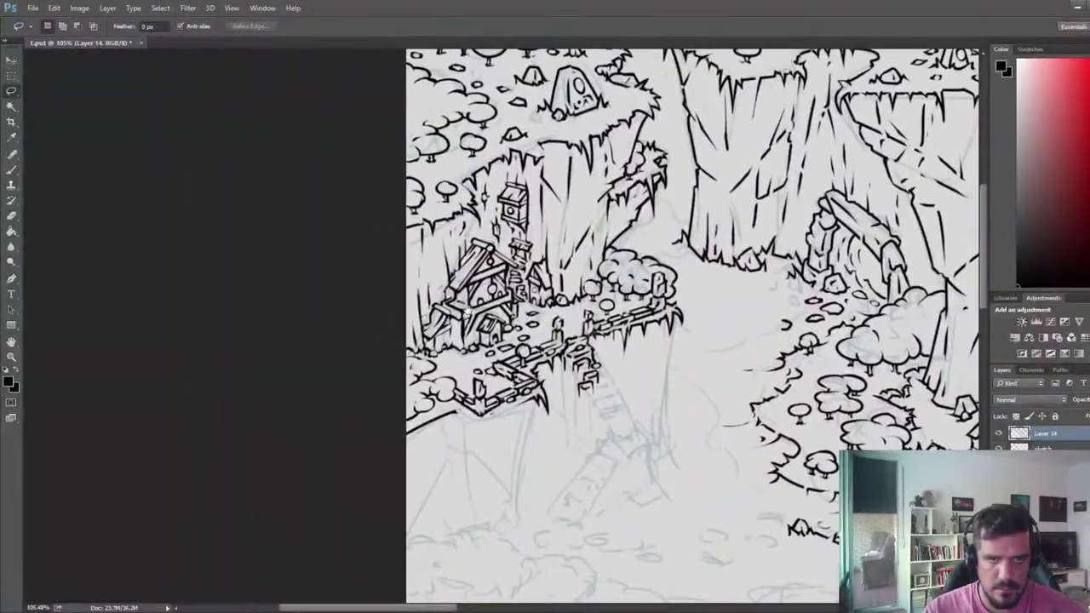
scroll(470, 309, up, 4)
- Redraw the upper wall's outer line below the roof eave and a cliff line behind the roof, erasing the overlaps
key(e)
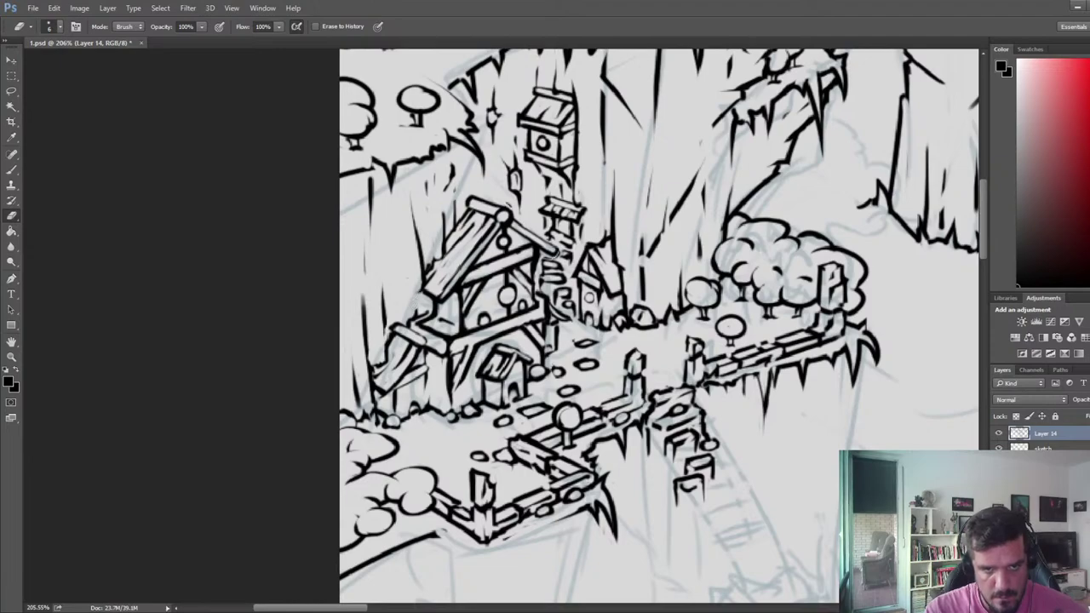
key(b)
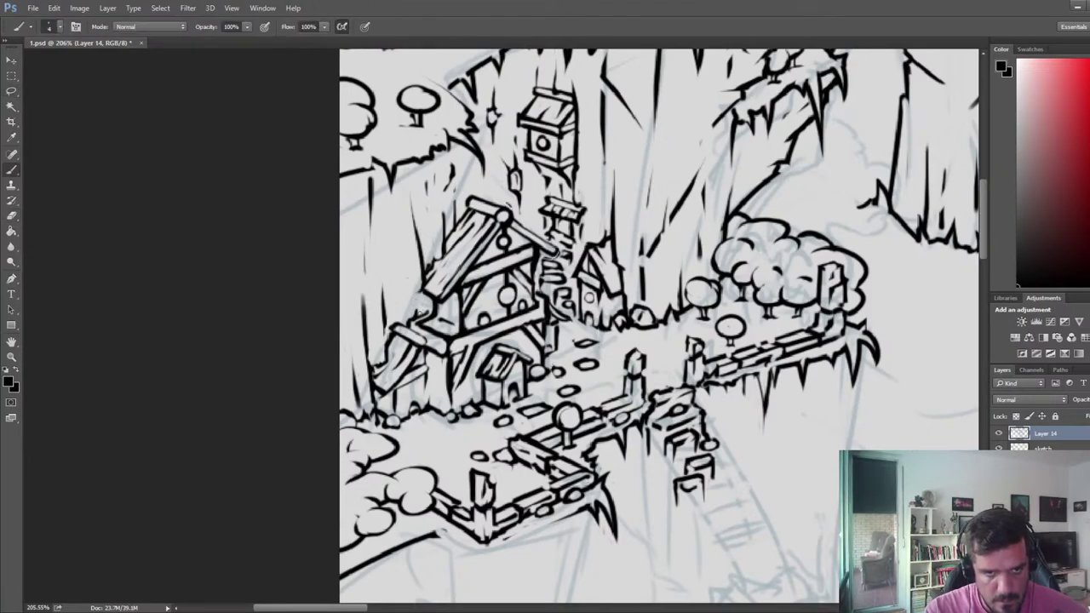
key(e)
mouse_move(431, 310)
mouse_down()
mouse_move(413, 316)
mouse_move(406, 274)
mouse_up()
key(b)
key(e)
key(b)
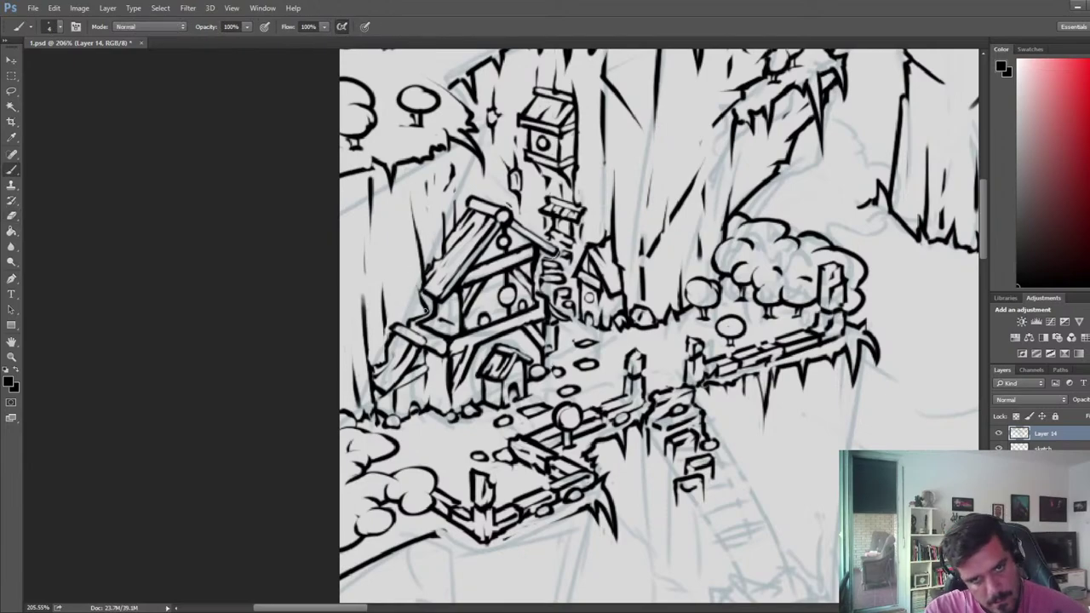
drag(425, 314, 428, 215)
key(e)
mouse_move(420, 315)
mouse_down()
mouse_move(415, 212)
mouse_move(417, 259)
mouse_move(437, 260)
mouse_move(445, 206)
mouse_up()
key(b)
key(e)
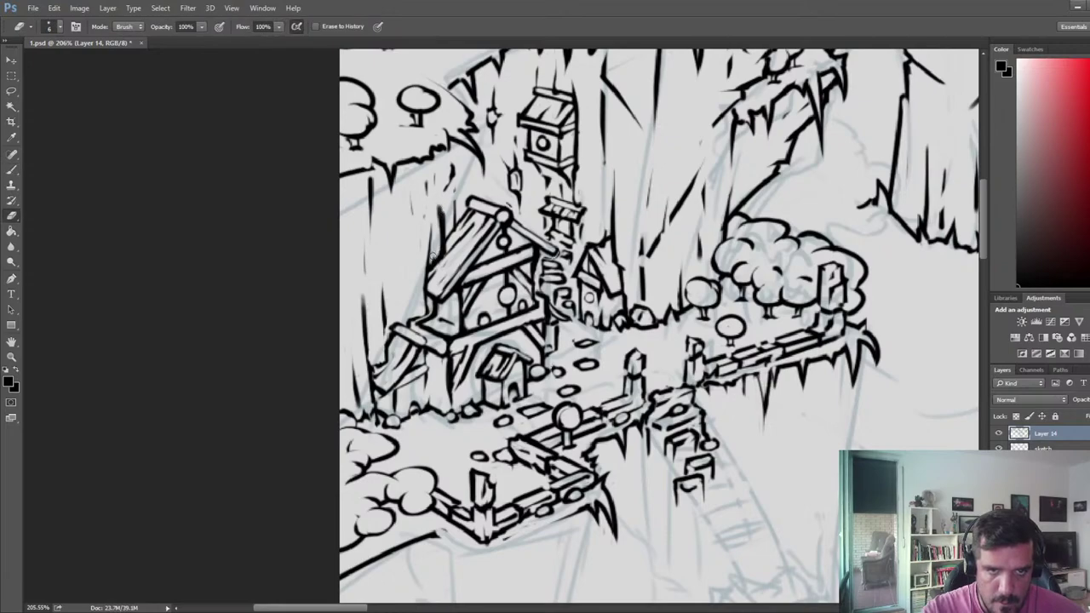
mouse_move(433, 261)
mouse_down()
mouse_move(441, 208)
mouse_move(443, 226)
mouse_up()
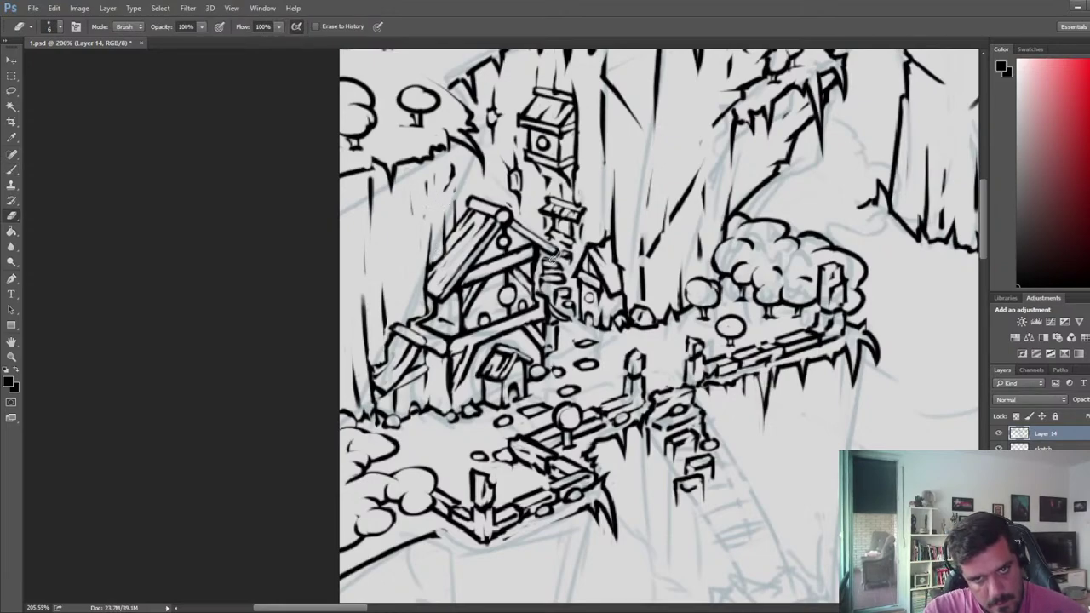
- Re-ink the front roof beam sloping from the ridge toward the stairs, cleaning its edges with a size 2 eraser
key(b)
key(e)
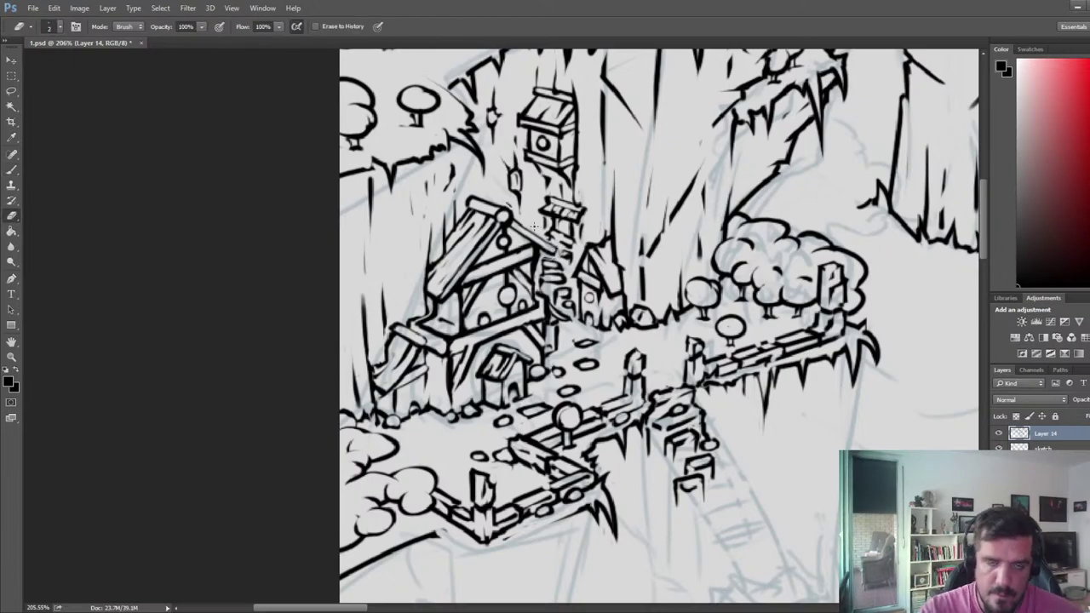
key(b)
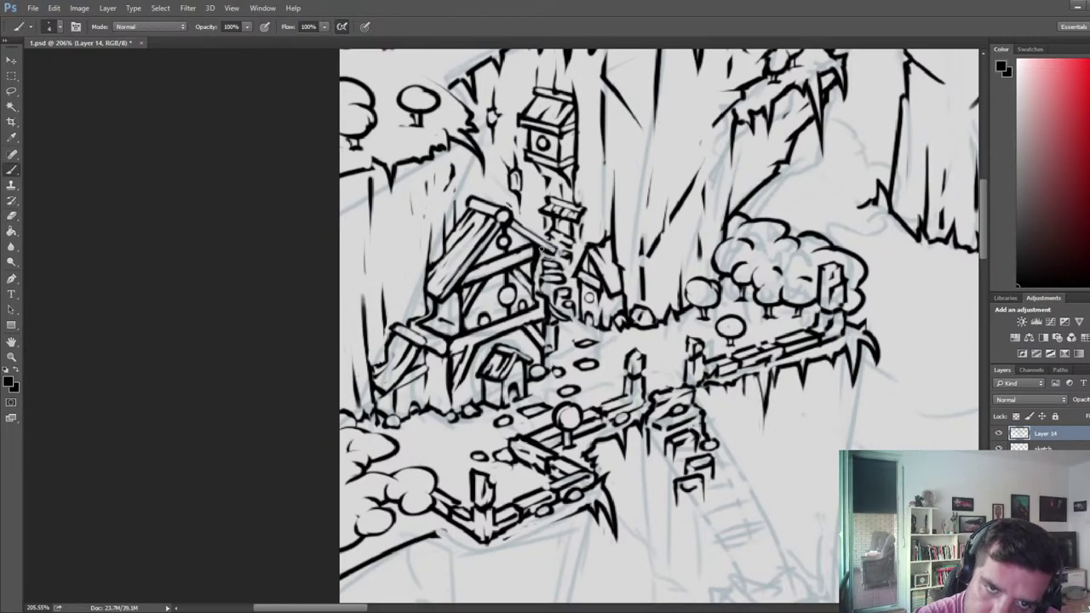
key(e)
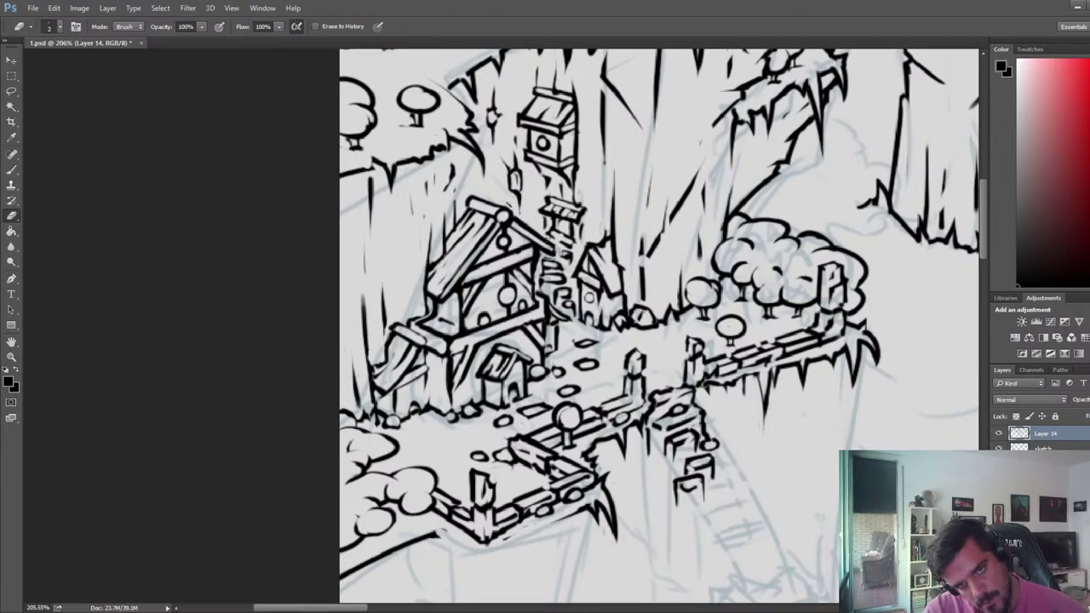
- Ink round end caps on the front roof beam's lower end and on the opposite lower eave, clearing the lines inside them
key(b)
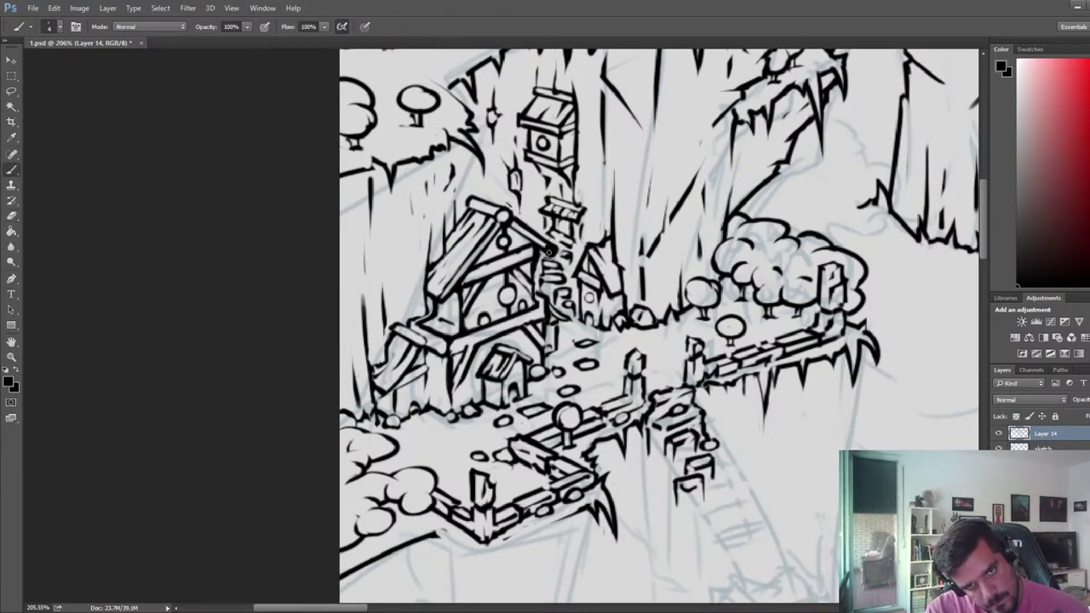
key(e)
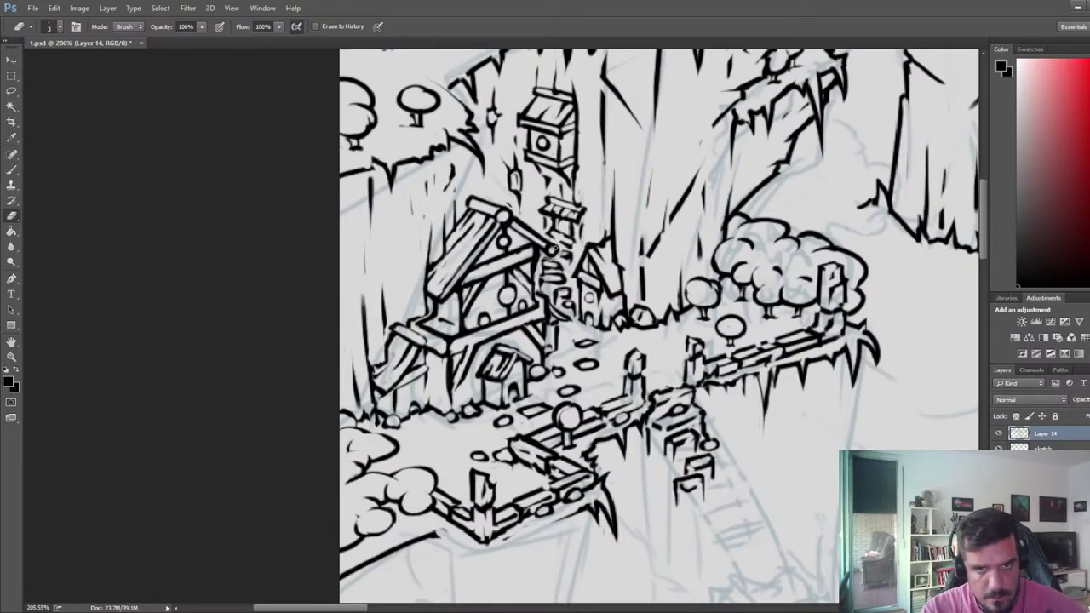
key(b)
mouse_move(436, 295)
mouse_down()
mouse_move(446, 296)
mouse_move(436, 292)
mouse_up()
key(e)
key(b)
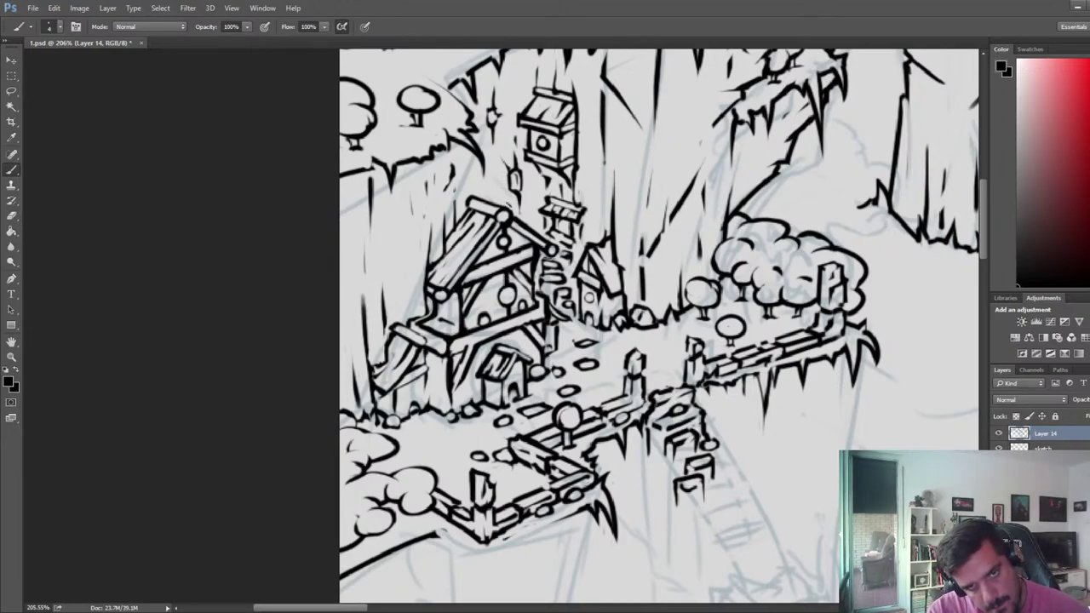
- Ink a round ornament on the gable's crossbeam and add small inner circles to it and the round window below
mouse_move(496, 269)
mouse_down()
mouse_move(511, 258)
mouse_move(516, 305)
mouse_up()
key(e)
key(ctrl+alt+z)
key(ctrl+alt+z)
key(b)
key(e)
key(b)
key(ctrl+z)
click(506, 295)
key(e)
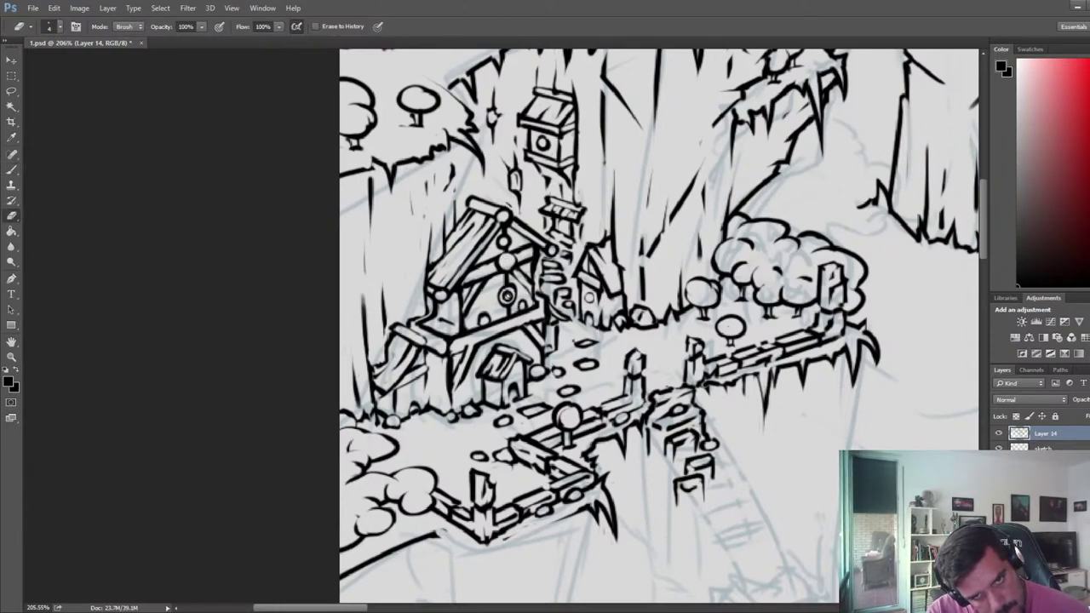
key(b)
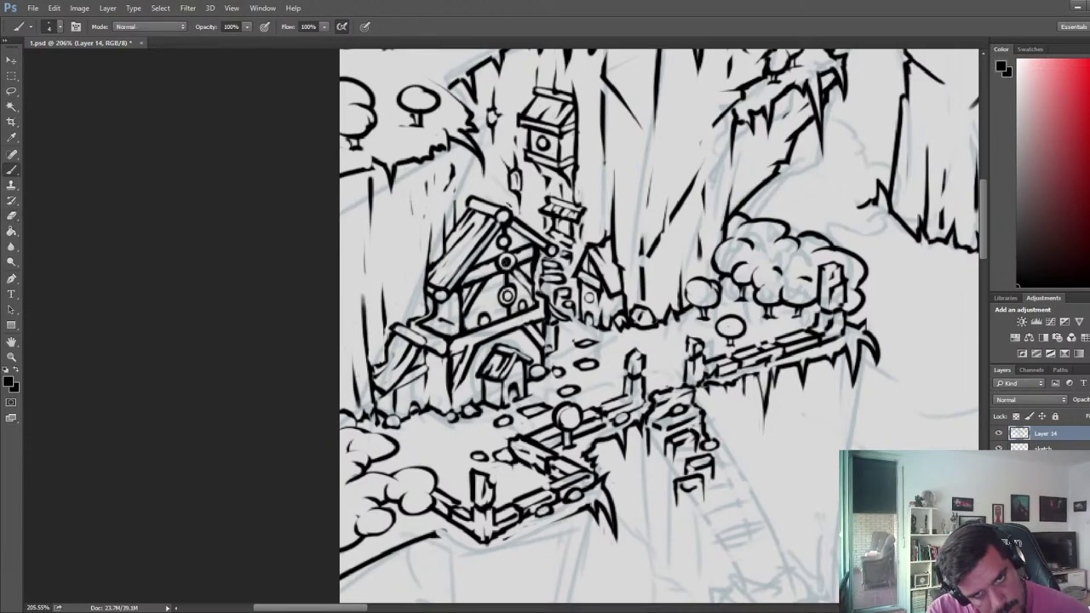
click(506, 261)
key(e)
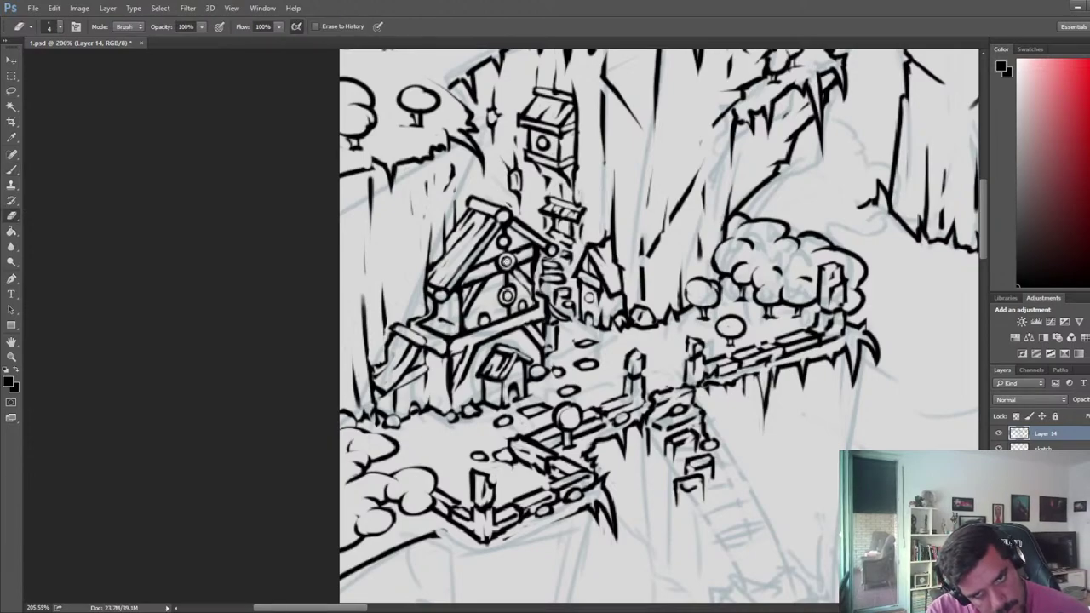
- Flip the canvas horizontally, check the house within the whole drawing, and save the file
scroll(526, 235, down, 8)
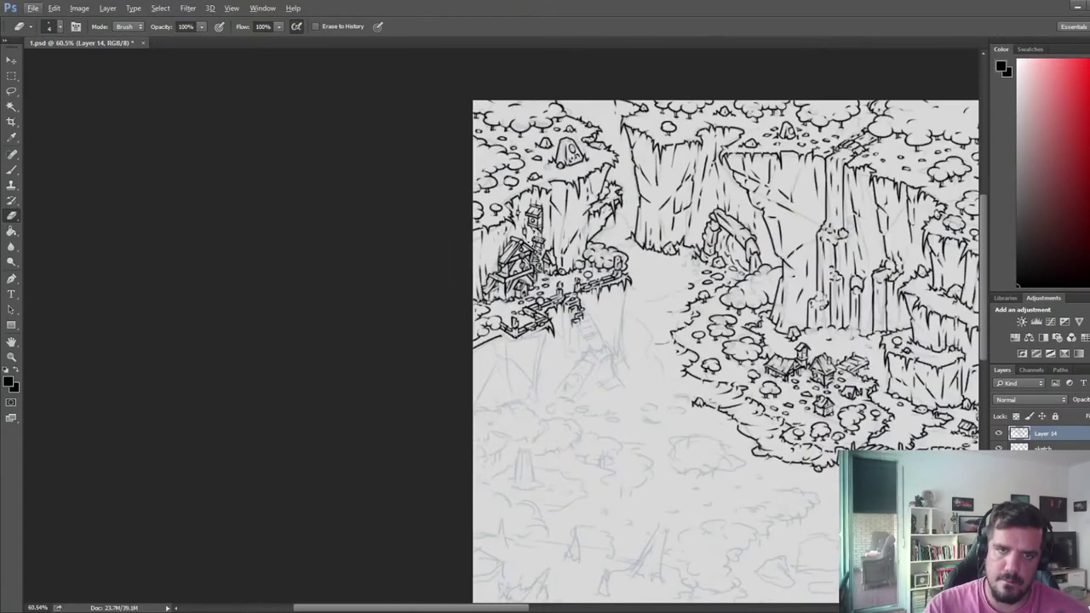
key(ctrl+f)
drag(527, 238, 75, 226)
drag(833, 300, 339, 316)
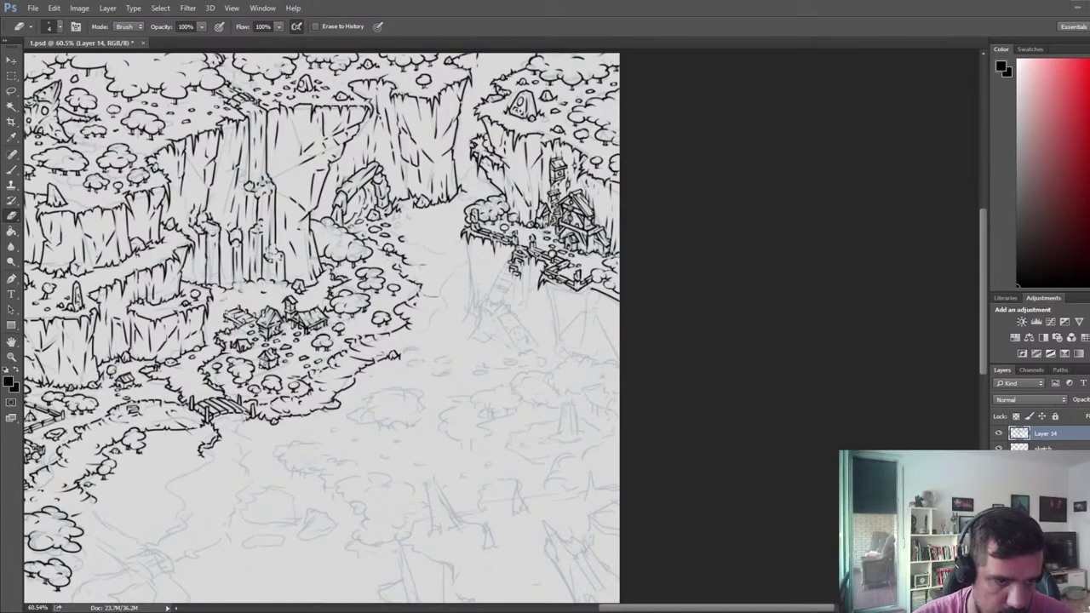
scroll(606, 135, up, 5)
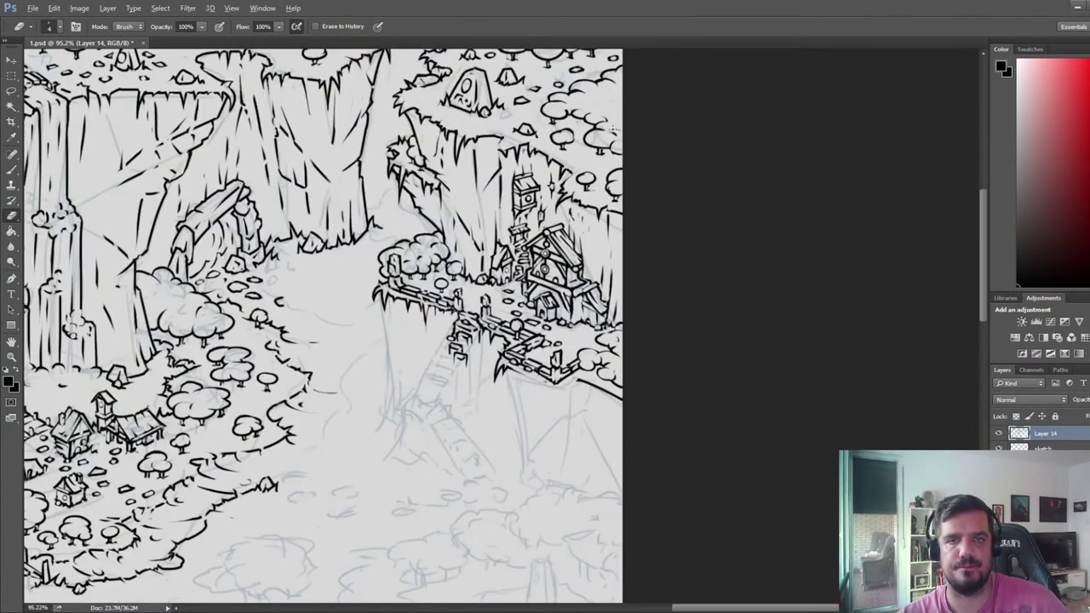
key(ctrl+s)
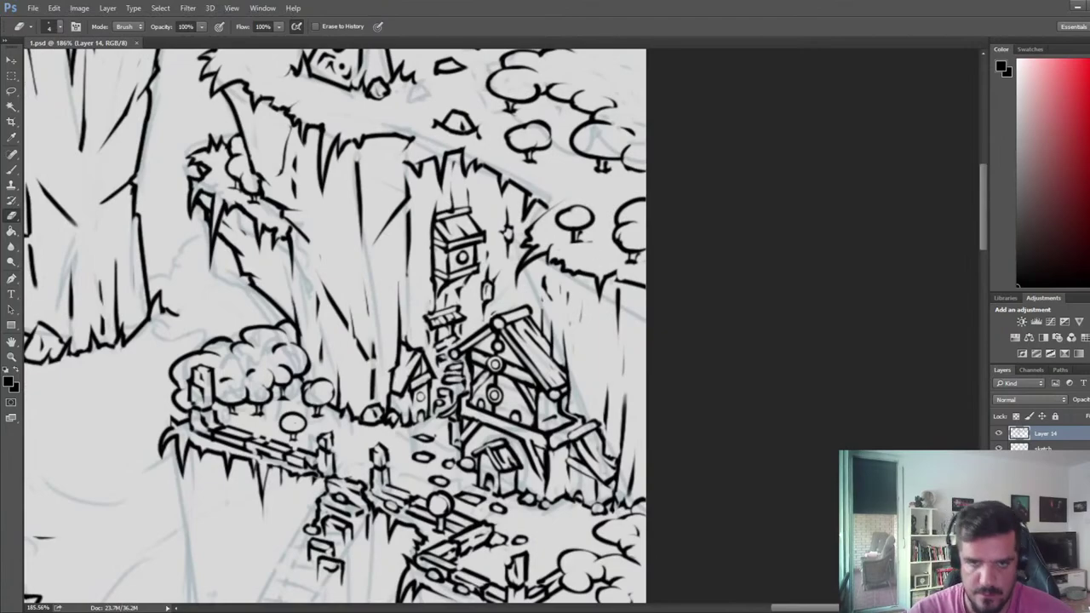
- Add short hanging grass spikes along the cliff lip behind the house, out to the canvas edge
click(615, 277)
key(b)
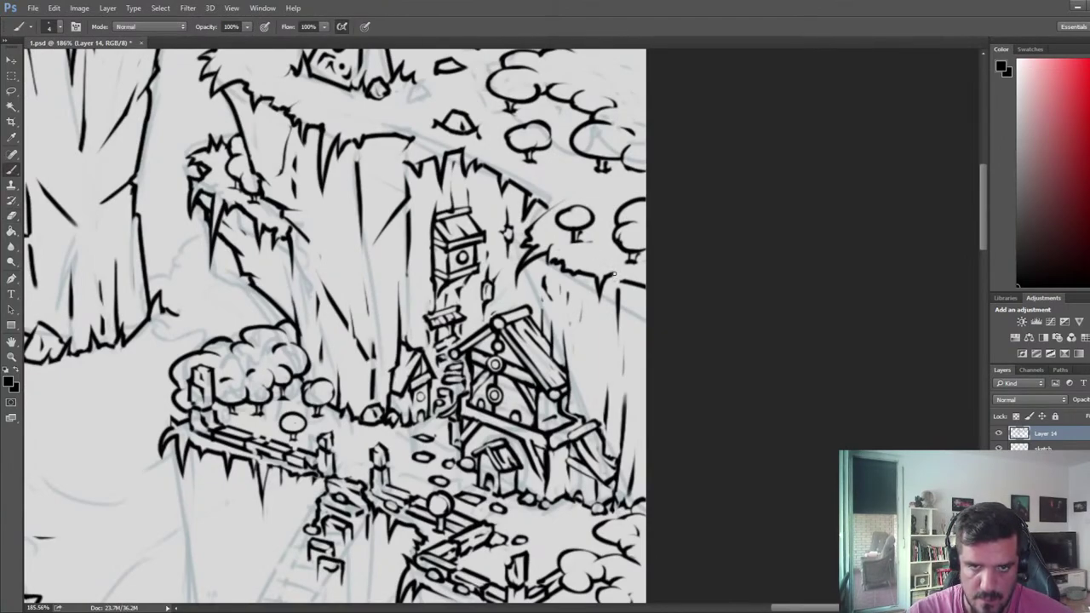
key(e)
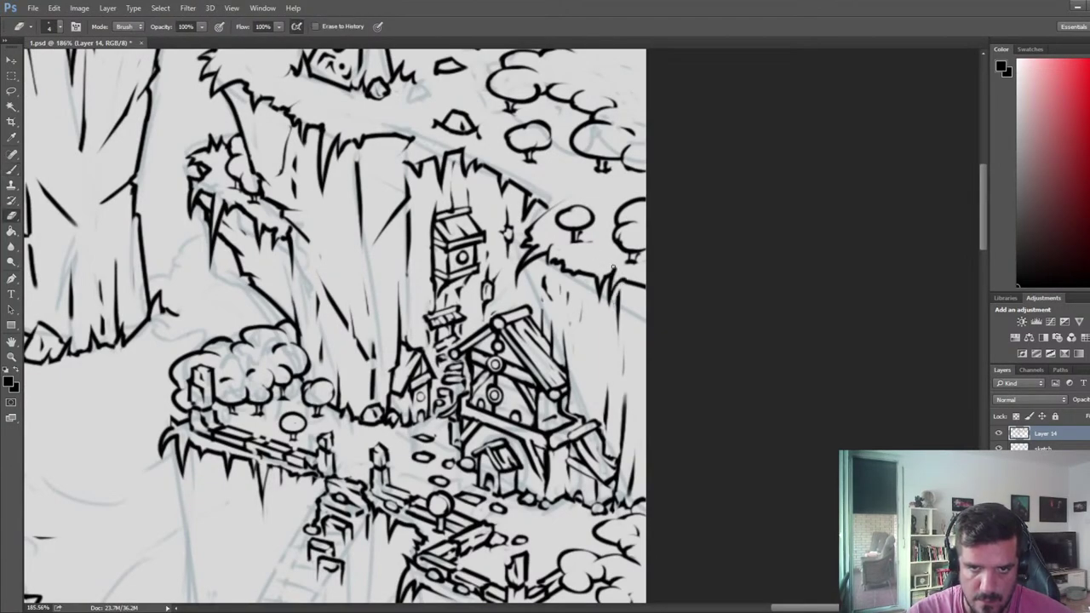
key(b)
drag(632, 283, 642, 294)
key(e)
- Rework the end of the grassy cliff lip above the tower, erasing and re-inking its corner toward the next ledge
drag(457, 268, 649, 350)
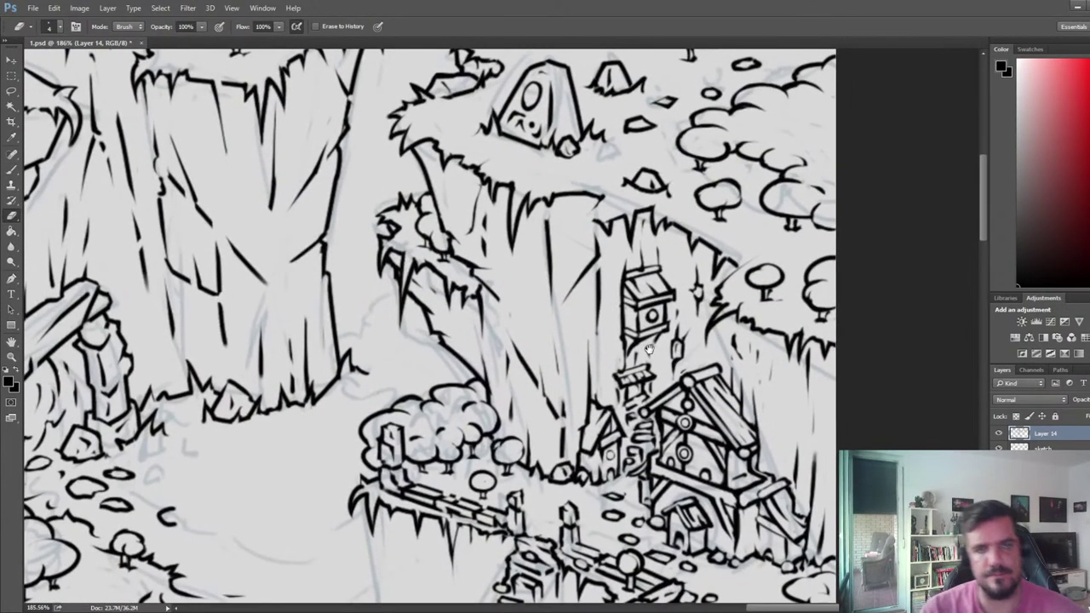
key(b)
drag(602, 198, 572, 216)
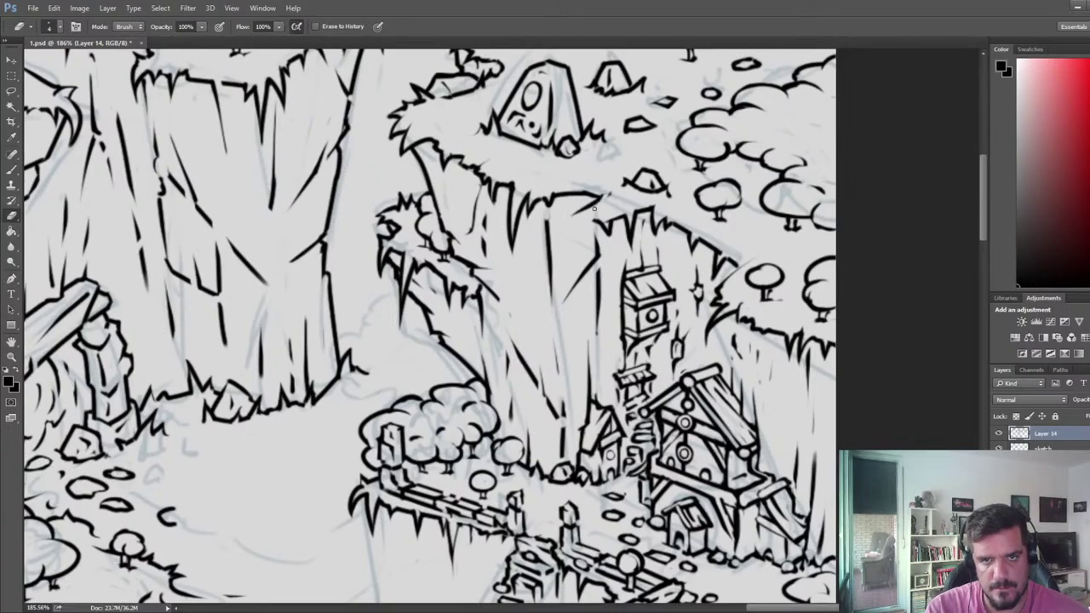
key(b)
key(e)
key(b)
key(b)
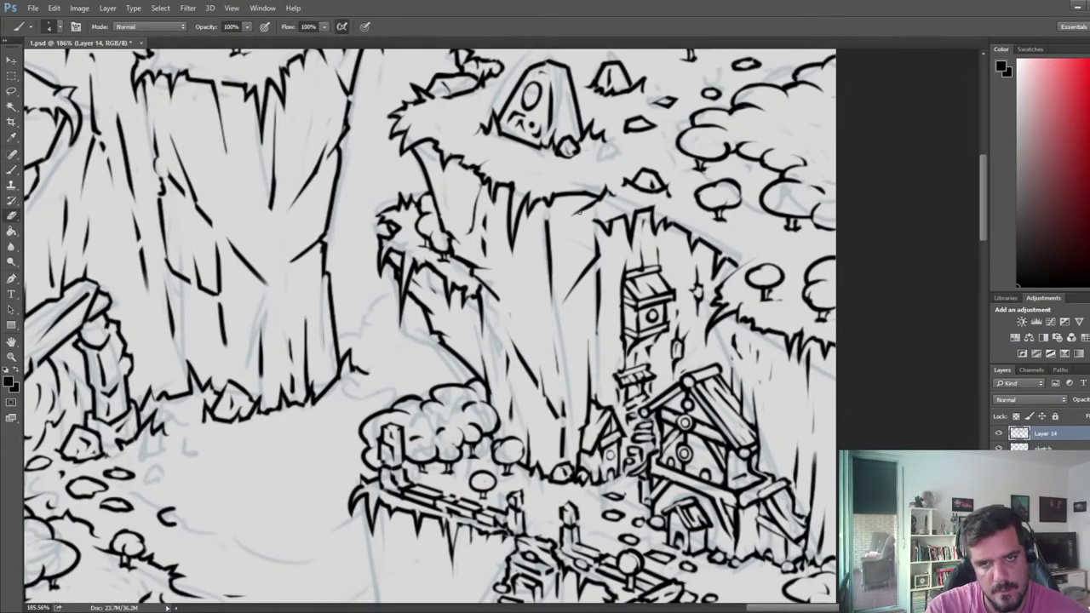
- Ink pointed grass spikes hanging from the corner where the two cliff lips meet beside the tower, trimming their edges
key(e)
key(b)
key(e)
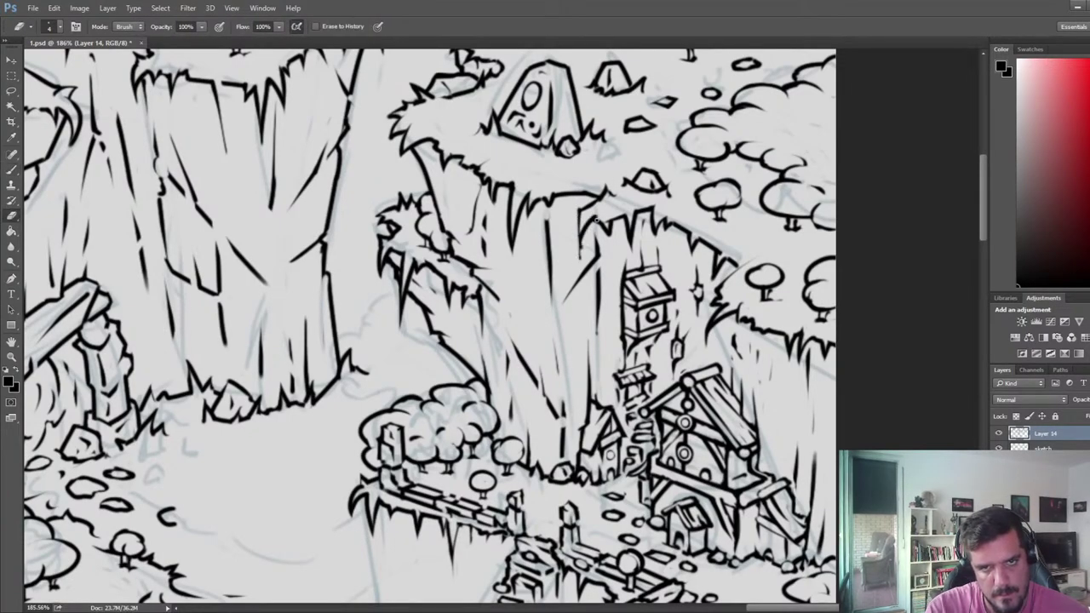
key(b)
key(e)
drag(591, 213, 581, 260)
key(b)
key(e)
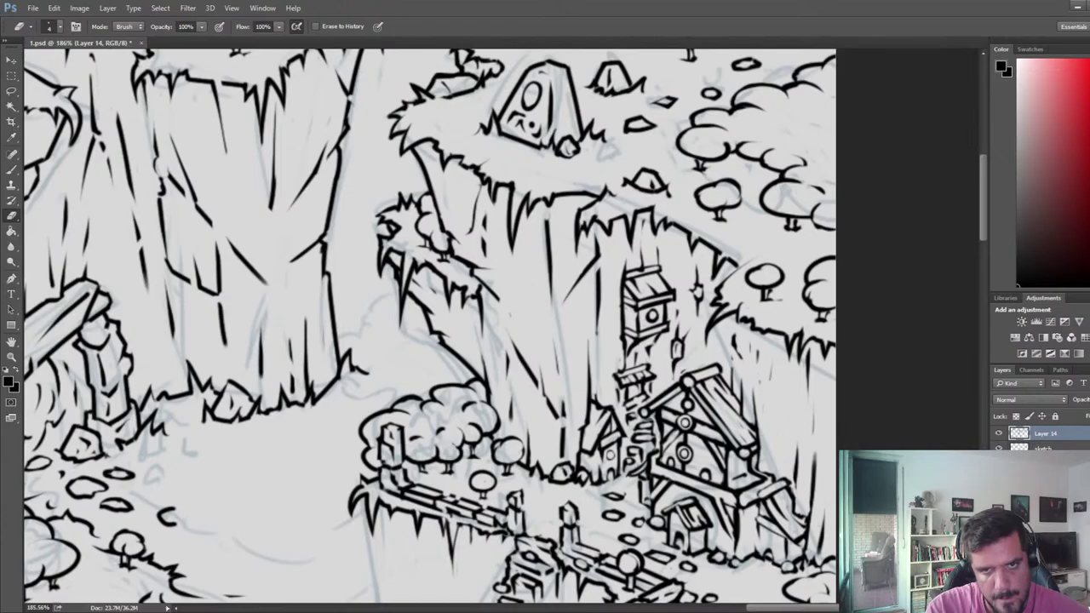
drag(577, 208, 577, 267)
key(b)
drag(579, 210, 577, 255)
key(e)
- Flip the canvas horizontally and redraw the long grass spike at the cliff corner beside the tower, trimming with a size 6 eraser
scroll(586, 232, down, 6)
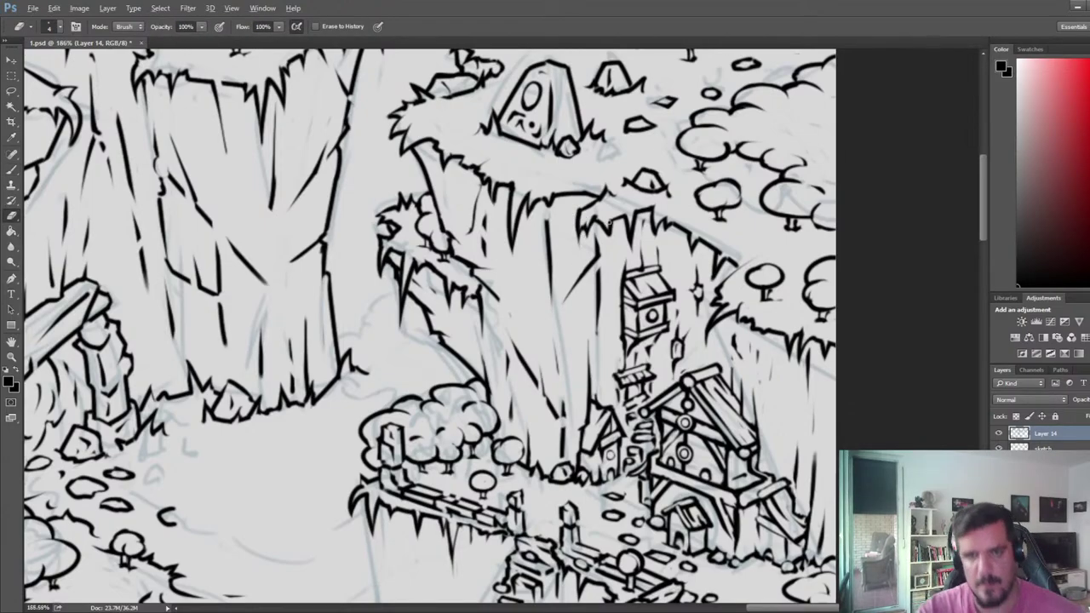
key(ctrl+shift+h)
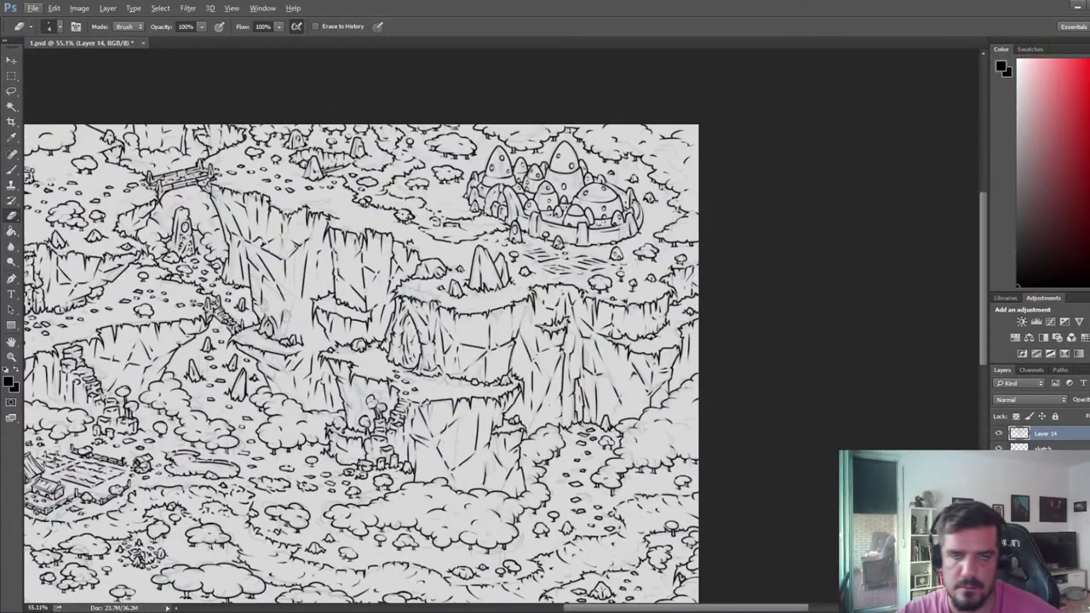
drag(171, 217, 534, 255)
scroll(534, 255, up, 3)
scroll(505, 301, up, 4)
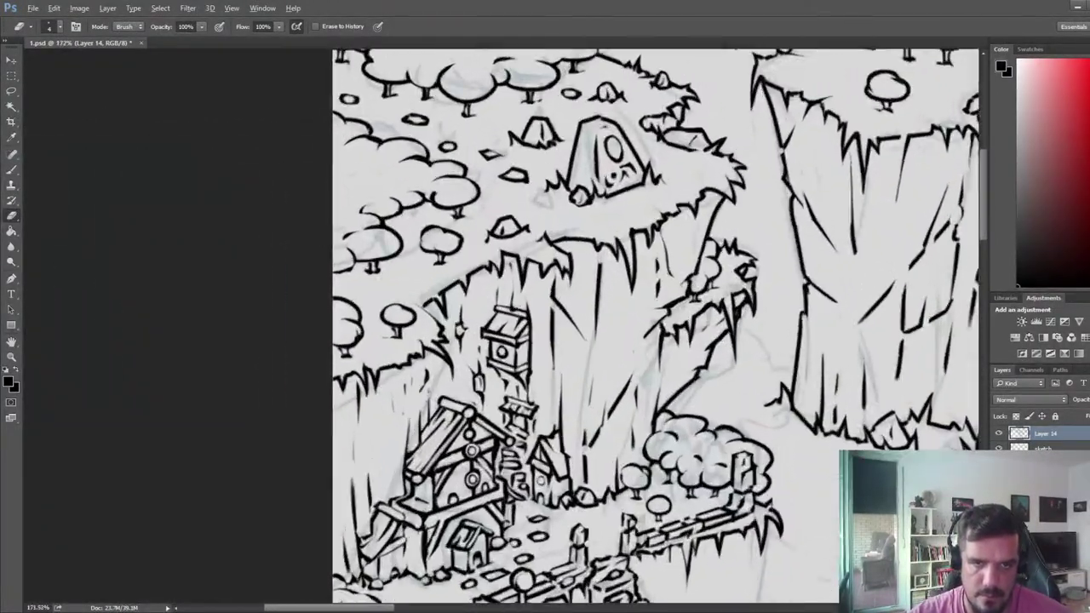
key(b)
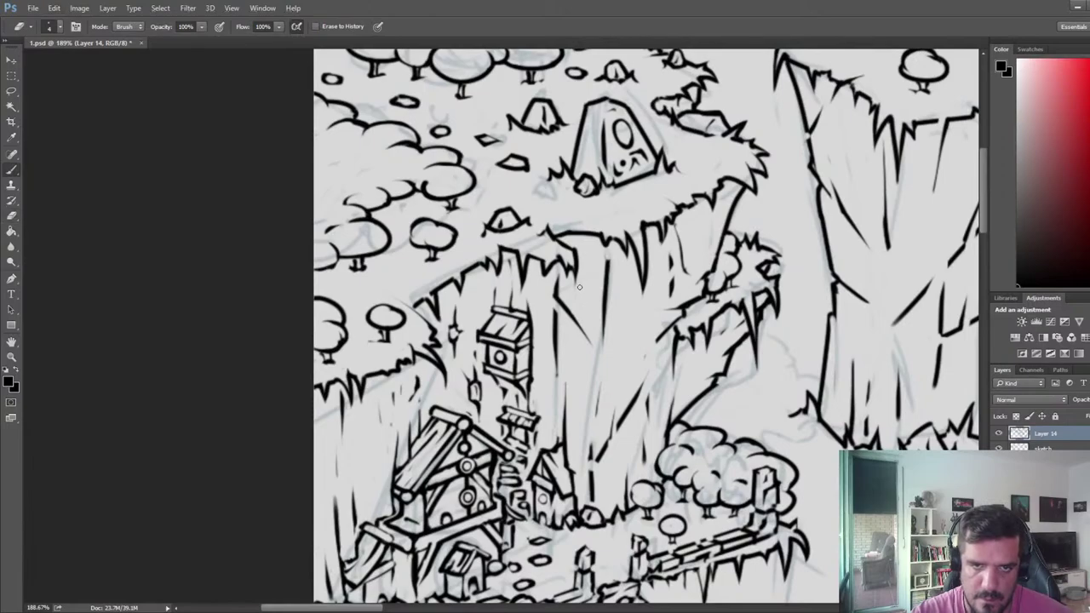
key(e)
key(bracketright)
key(bracketright)
mouse_move(572, 288)
mouse_down()
mouse_move(565, 264)
mouse_move(571, 281)
mouse_move(559, 271)
mouse_move(571, 294)
mouse_move(573, 256)
mouse_move(554, 245)
mouse_move(570, 256)
mouse_move(564, 247)
mouse_move(572, 293)
mouse_up()
key(b)
key(e)
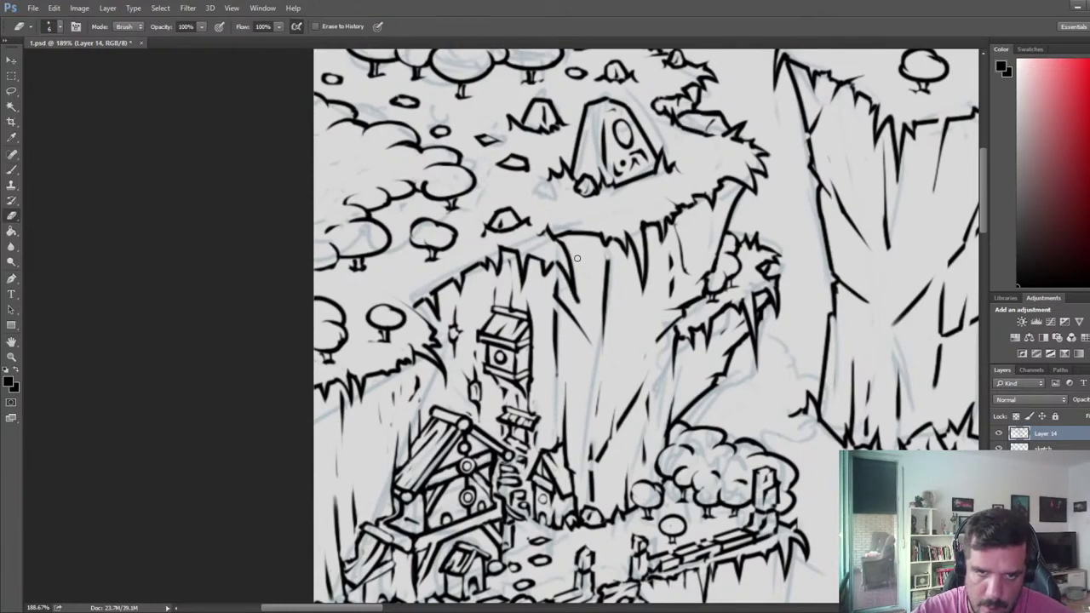
- Add more grass blades above and below the cliff lip at that corner, erasing the stray line ends
key(b)
drag(583, 234, 584, 275)
key(e)
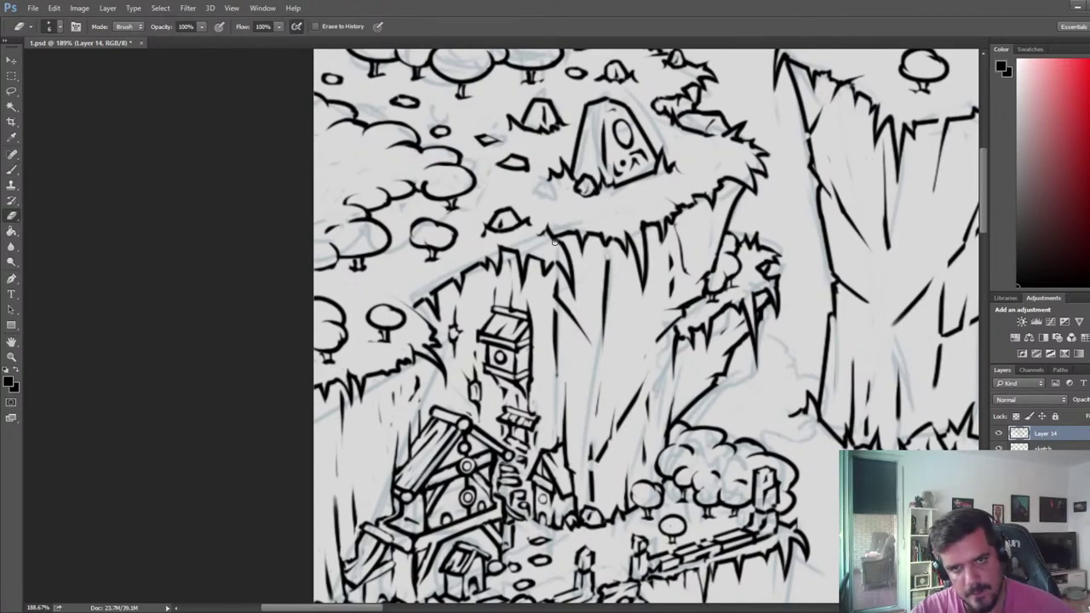
key(b)
key(e)
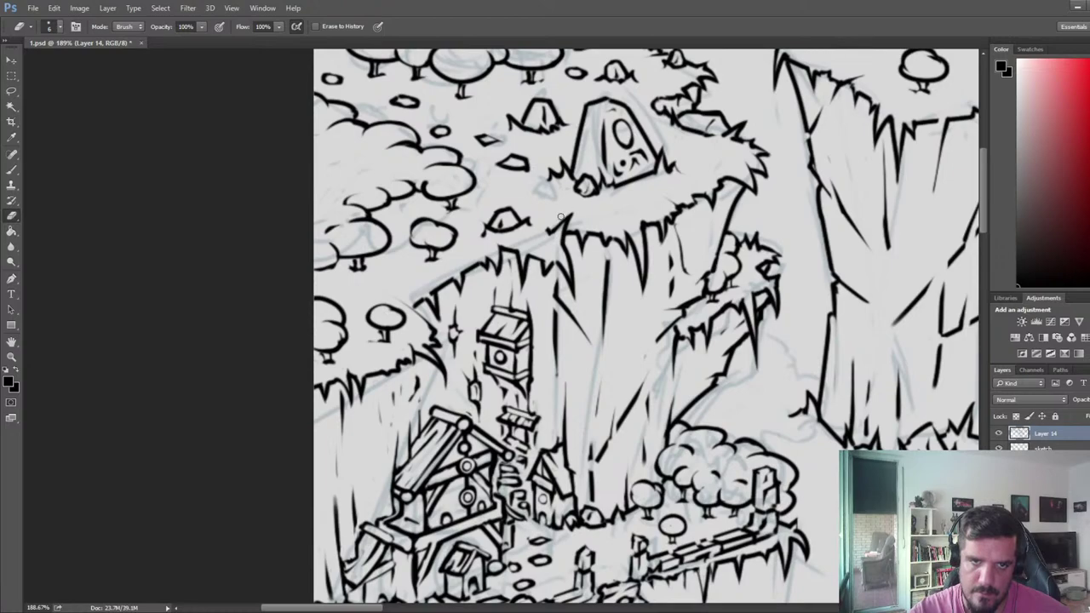
- Ink a small flat stone on the grass between the carved standing stone and the cliff lip
key(b)
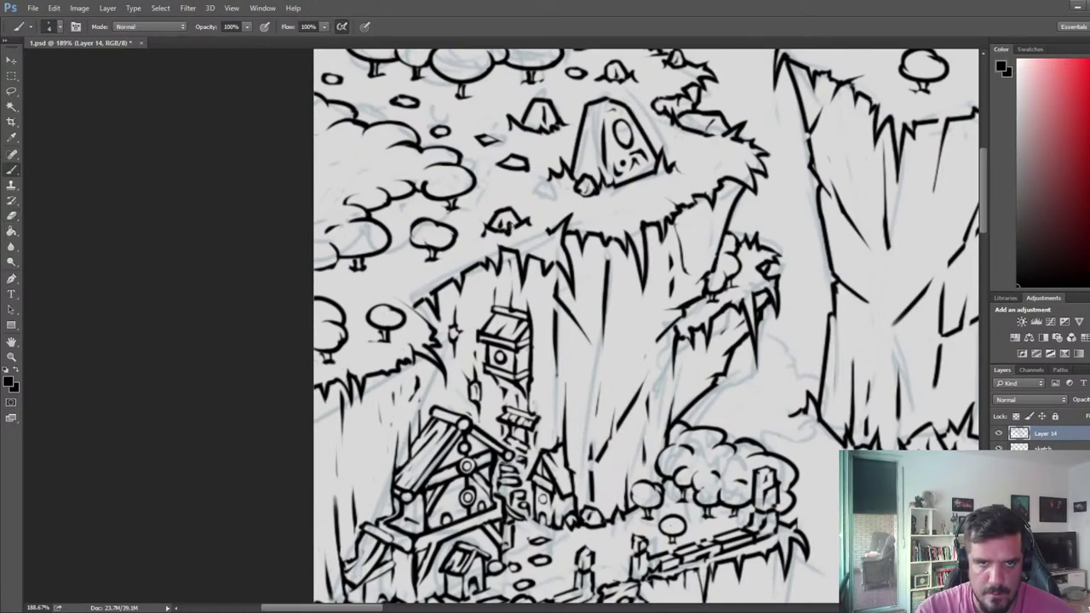
key(e)
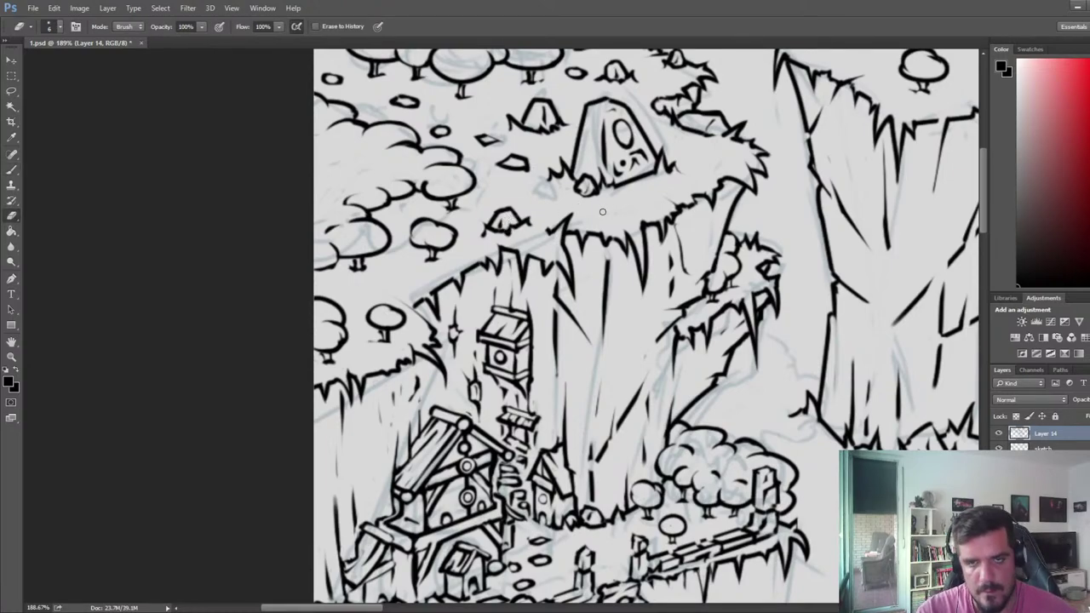
key(b)
drag(602, 208, 622, 215)
key(e)
key(b)
key(e)
- Ink short grass blades along the base of the carved standing stone, trimming their ends with the eraser
scroll(612, 201, down, 2)
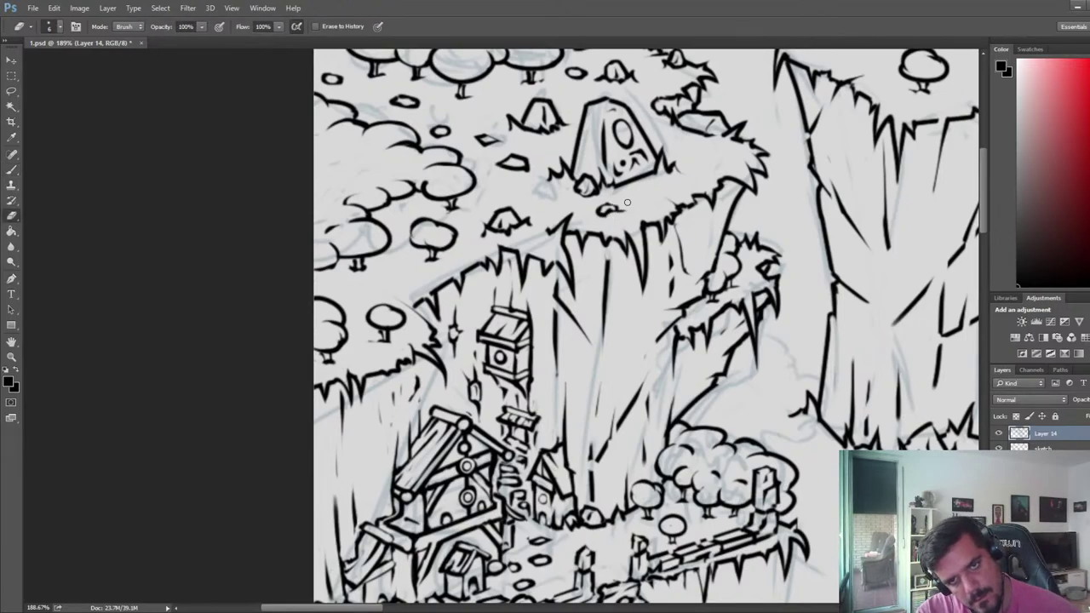
scroll(611, 200, down, 2)
scroll(716, 194, down, 1)
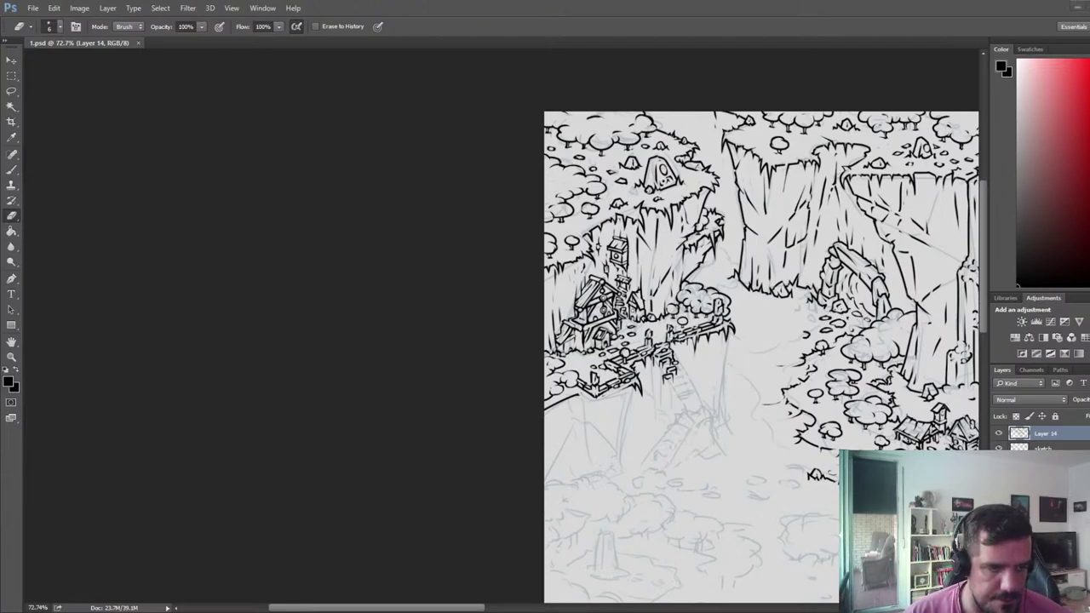
scroll(703, 182, up, 5)
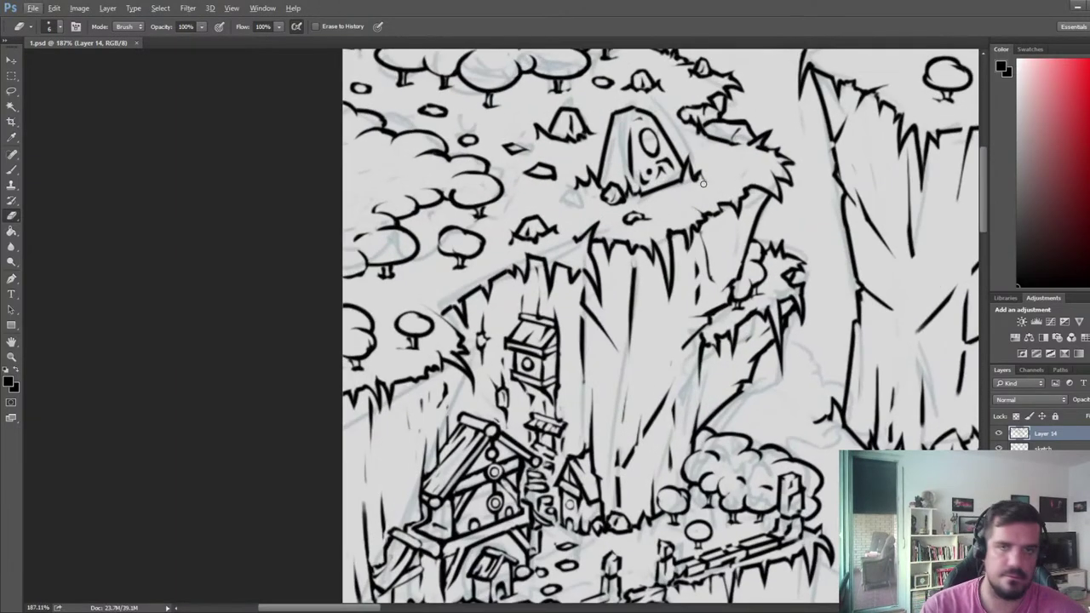
key(ctrl+z)
drag(658, 180, 676, 188)
key(b)
key(e)
key(b)
key(e)
- Flip the canvas horizontally and ink the outer cliff edge below the fenced terrace, adding a broken diagonal crack beside it
scroll(675, 187, down, 5)
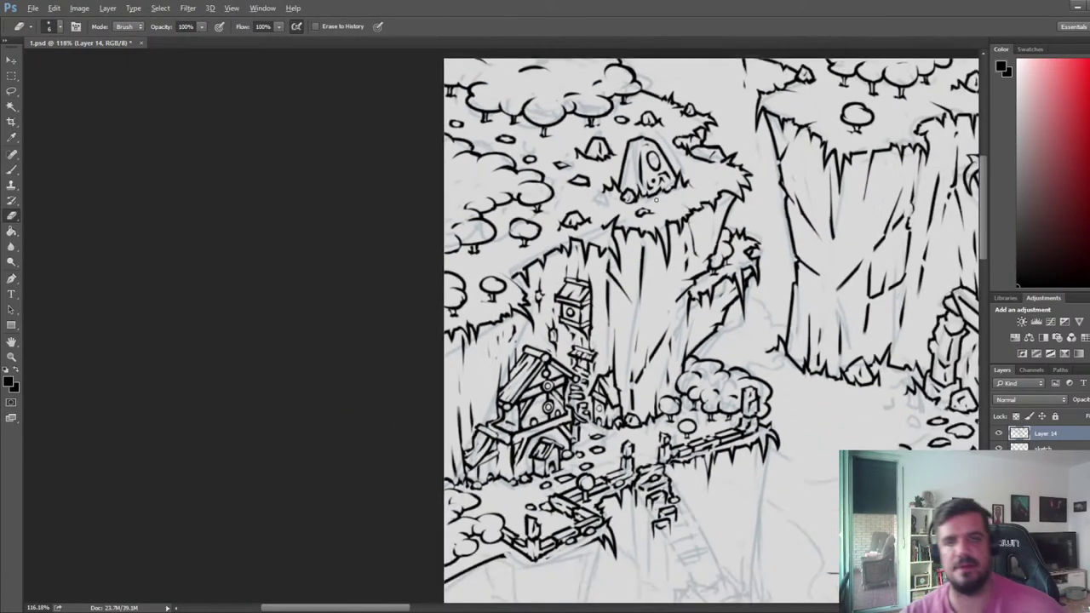
scroll(674, 187, down, 1)
key(ctrl+shift+h)
drag(936, 341, 170, 281)
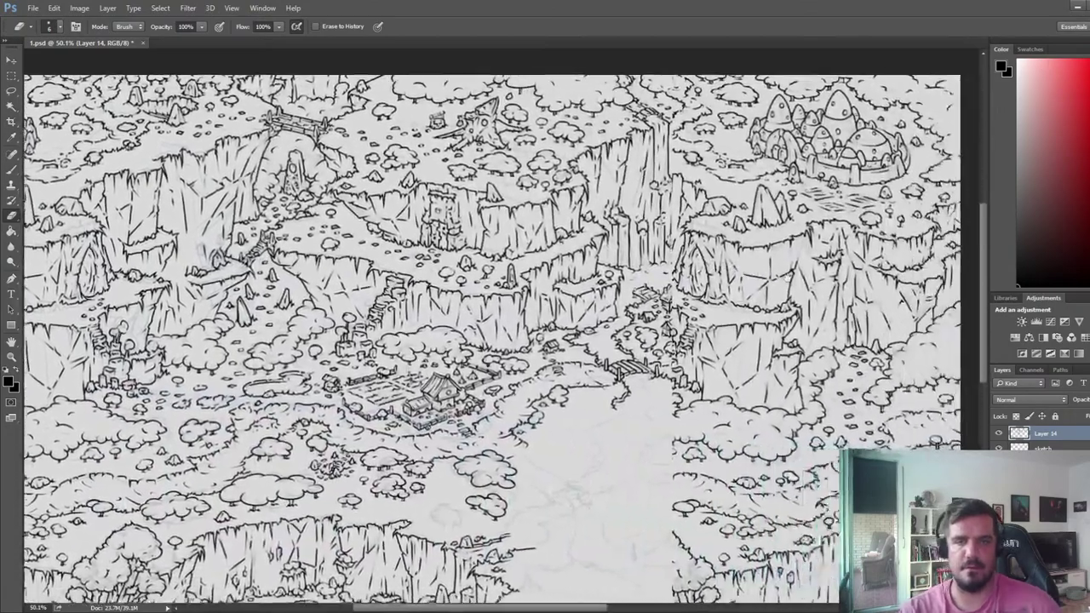
drag(897, 284, 701, 290)
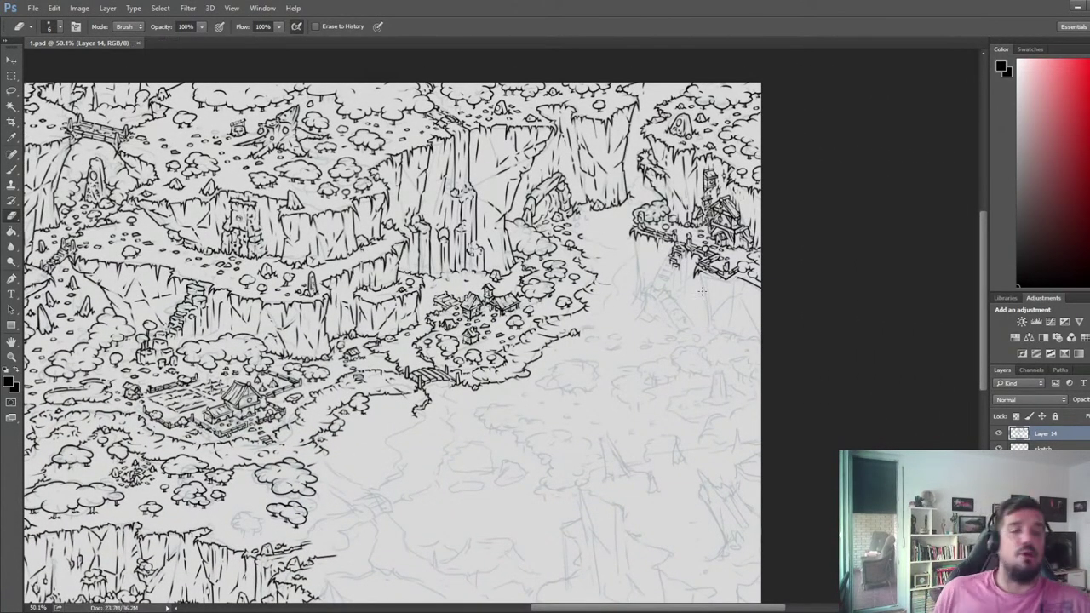
scroll(694, 281, up, 5)
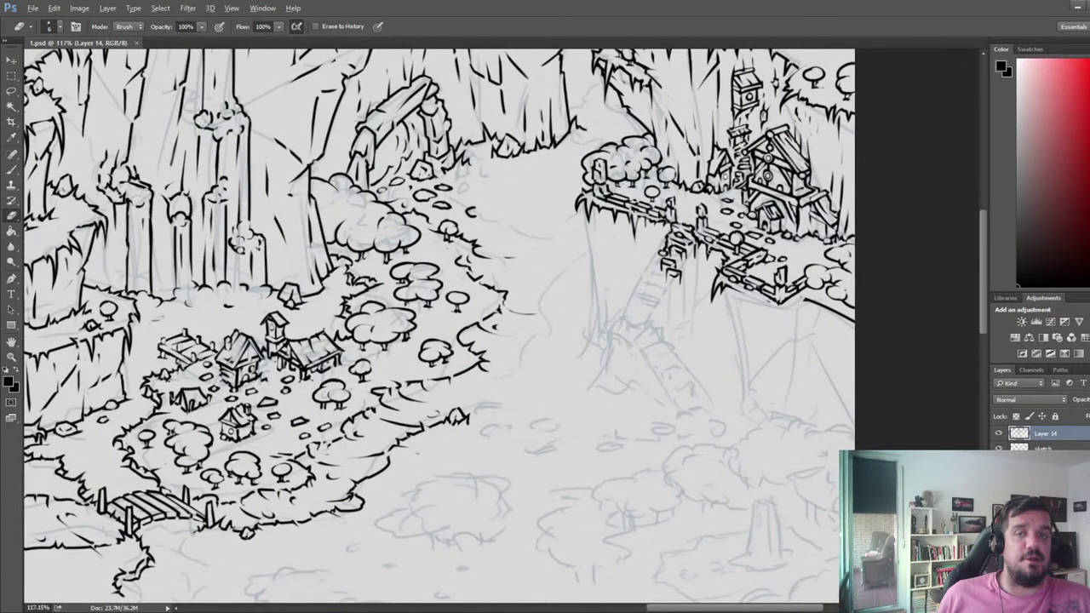
scroll(660, 265, up, 2)
key(b)
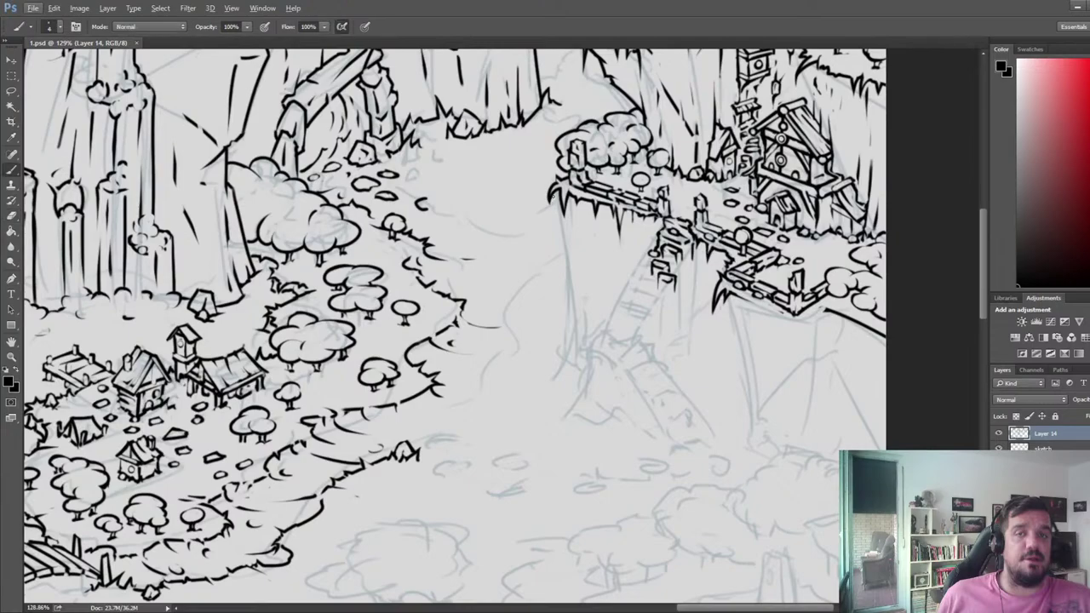
drag(558, 195, 570, 291)
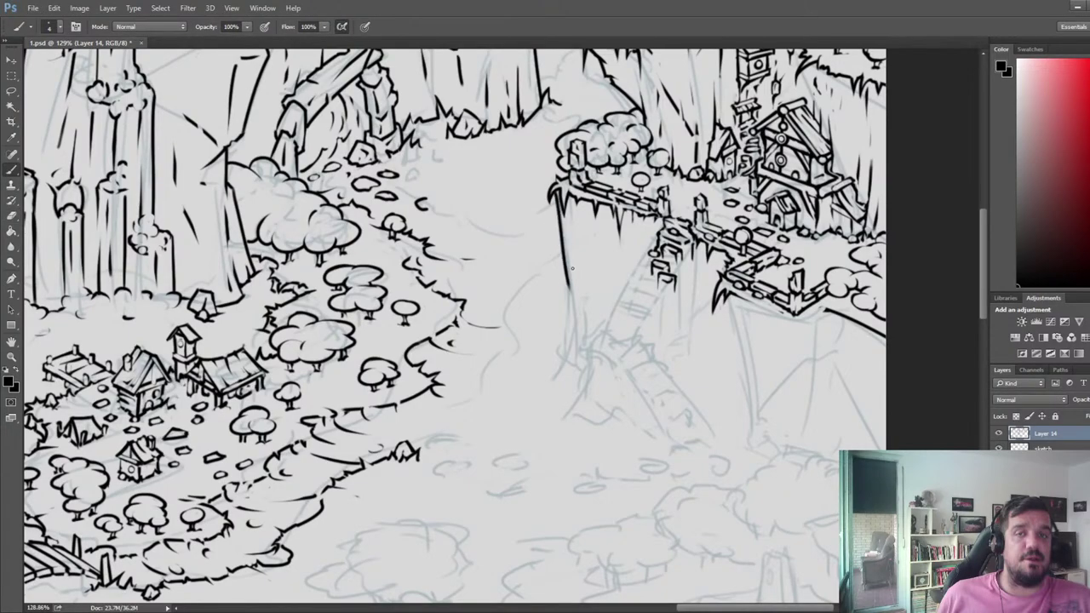
key(e)
key(b)
key(e)
mouse_move(562, 239)
mouse_down()
mouse_move(600, 271)
mouse_move(582, 253)
mouse_up()
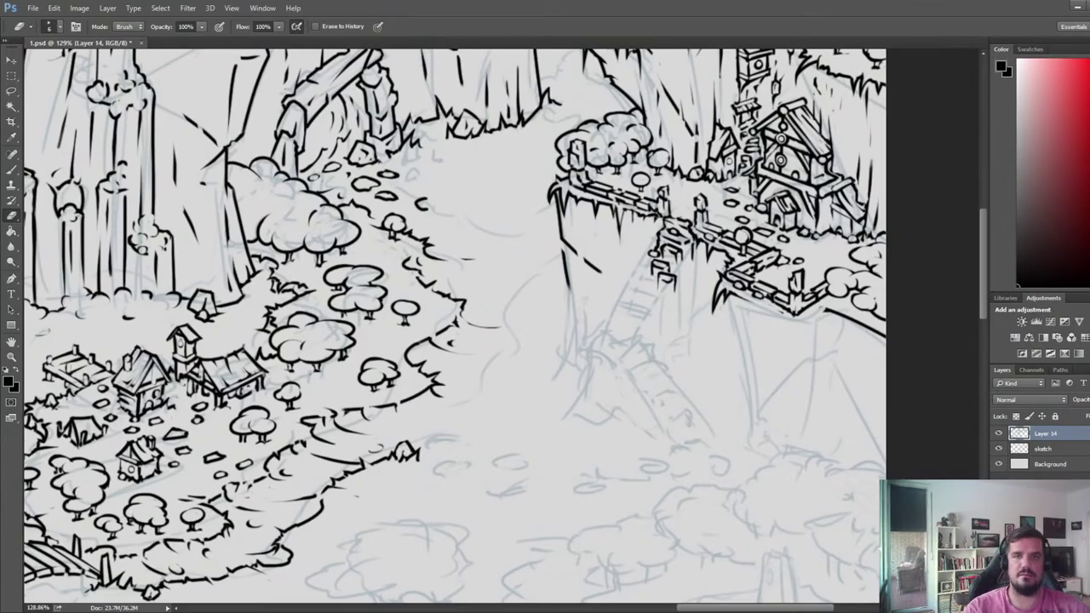
- Flip the canvas horizontally and ready the Brush for inking the sketched cliff face below the fenced terrace
scroll(477, 327, down, 3)
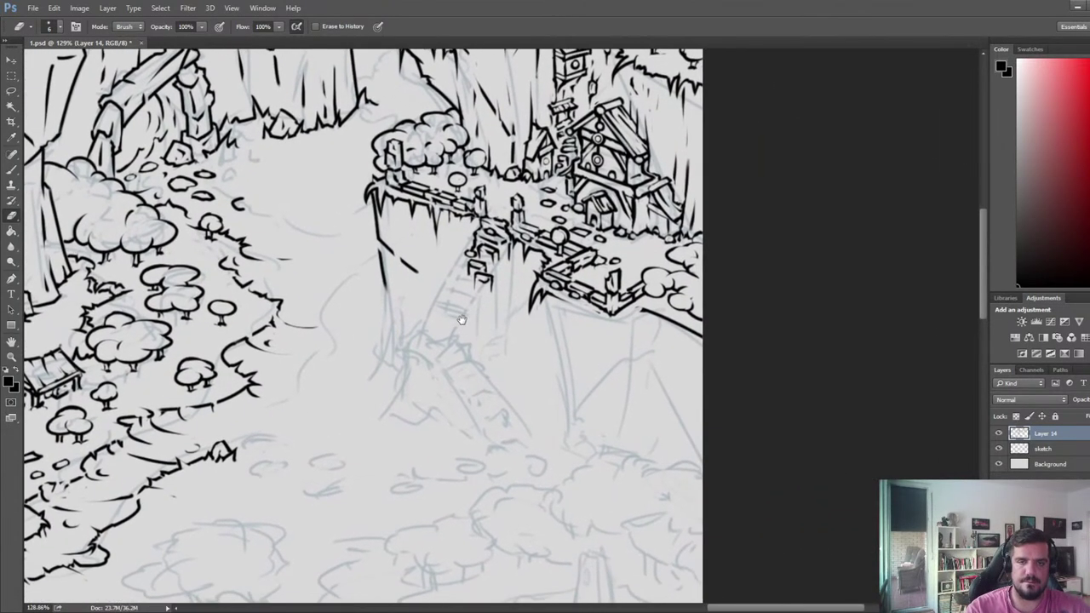
key(ctrl+f)
drag(230, 380, 818, 315)
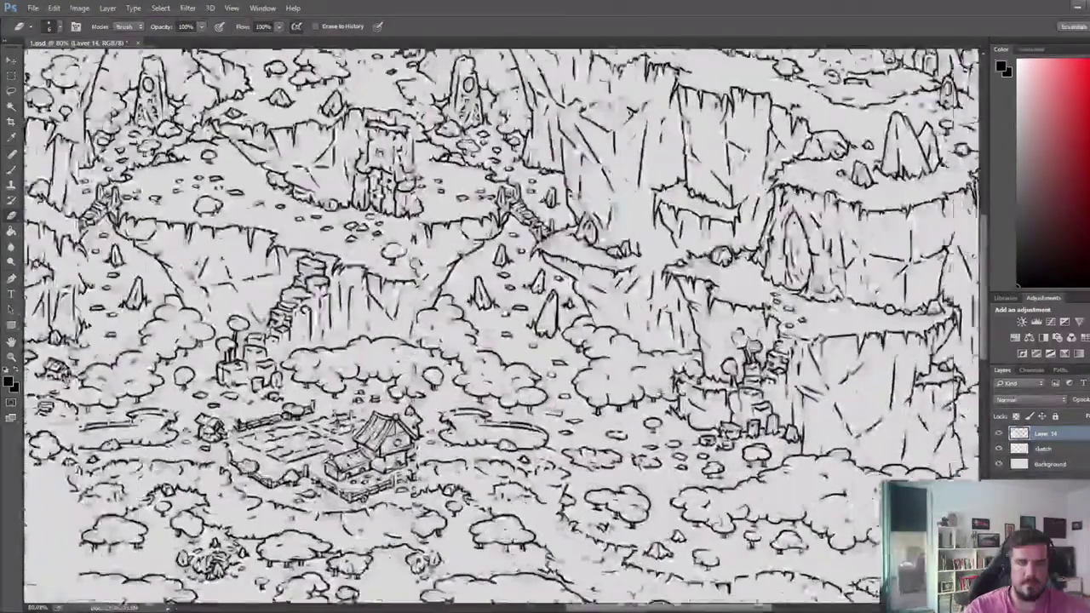
drag(230, 341, 792, 345)
drag(127, 328, 506, 354)
scroll(505, 354, up, 5)
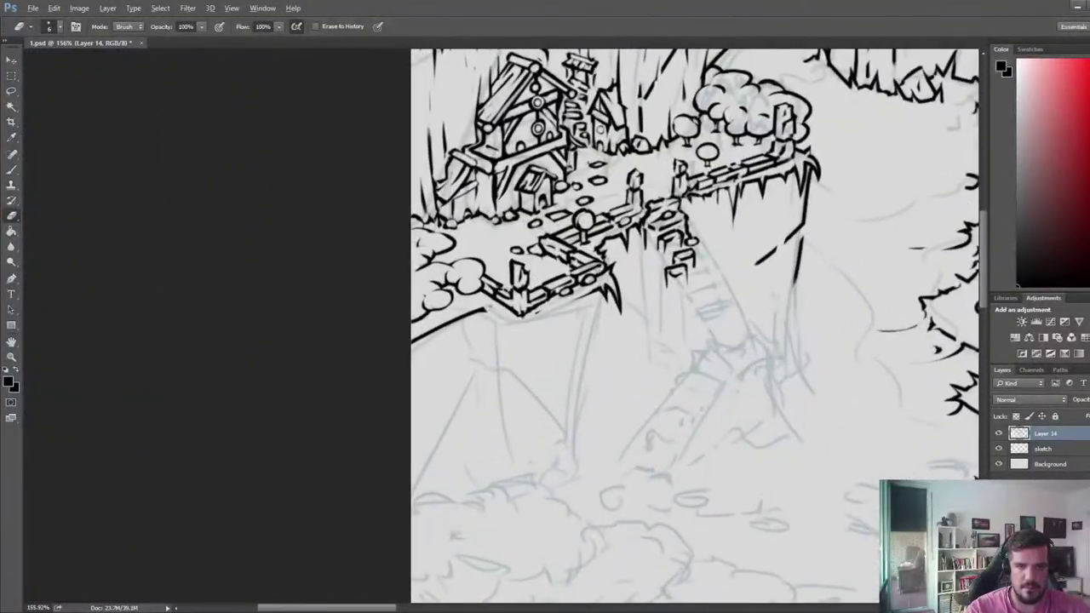
key(b)
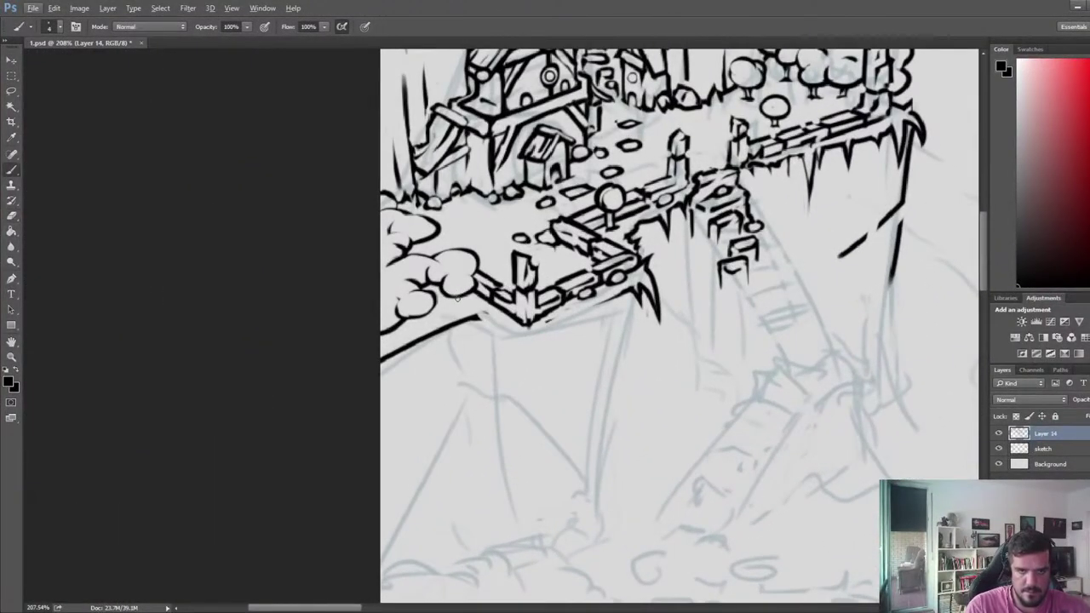
- Ink a short trunk under the round tree beside the stone wall and clear the rough ledge line below it
mouse_move(459, 295)
mouse_down()
mouse_move(460, 313)
mouse_move(465, 288)
mouse_move(465, 312)
mouse_move(389, 363)
mouse_up()
key(e)
key(b)
key(e)
key(b)
key(e)
key(b)
key(e)
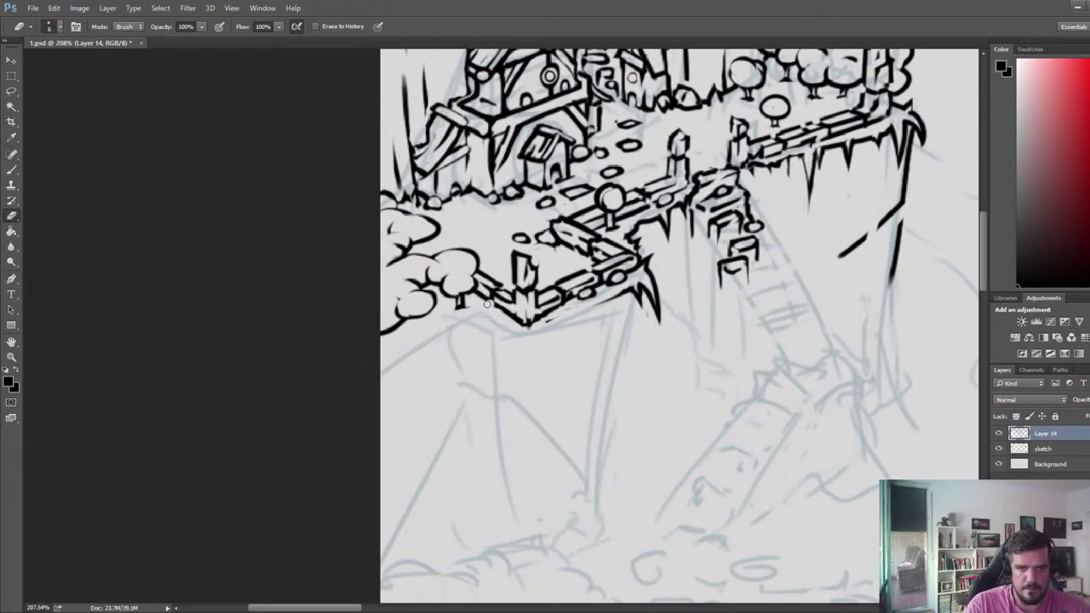
- Refine the stone wall blocks on both sides of the corner post with small brush strokes and erasures
key(b)
drag(493, 302, 500, 308)
key(e)
key(e)
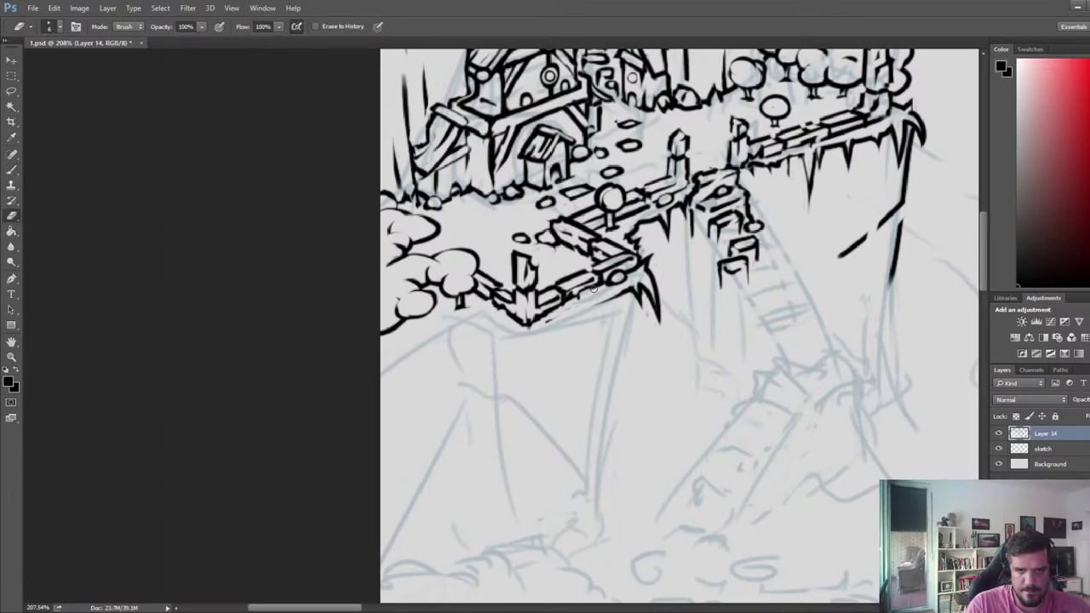
key(b)
key(e)
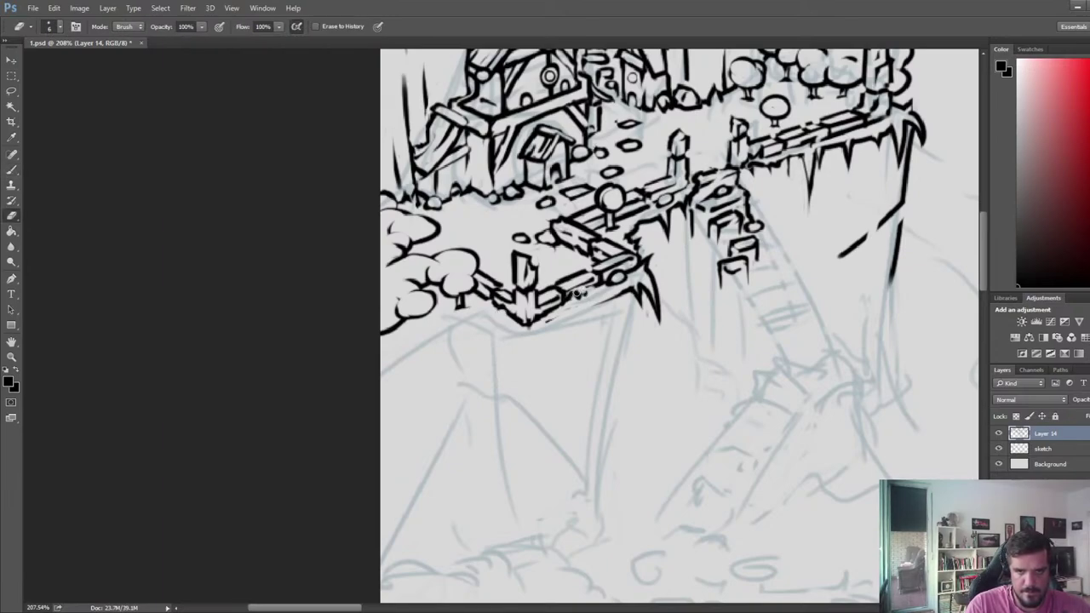
key(b)
key(e)
key(b)
drag(585, 294, 595, 288)
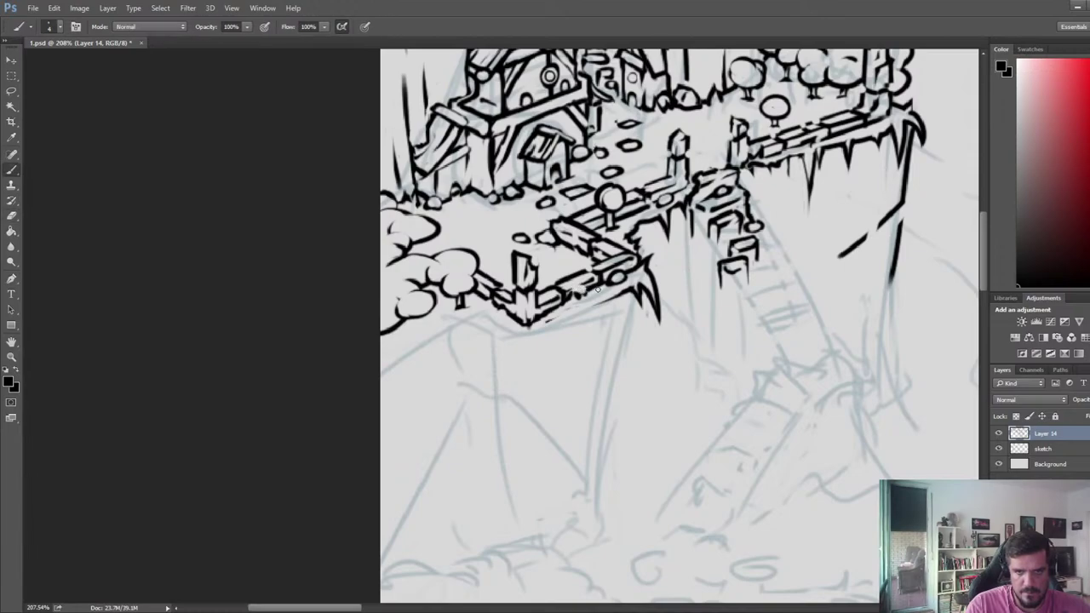
- Ink the remaining small tree trunks and draw the wavy ledge line below the wall out to the canvas edge
mouse_move(417, 318)
mouse_down()
mouse_move(416, 331)
mouse_move(427, 324)
mouse_move(413, 331)
mouse_move(426, 331)
mouse_move(382, 347)
mouse_move(396, 344)
mouse_move(385, 366)
mouse_move(473, 323)
mouse_move(501, 335)
mouse_up()
key(e)
key(b)
key(e)
key(b)
key(e)
key(b)
key(e)
key(b)
key(ctrl+z)
mouse_move(627, 297)
mouse_down()
mouse_move(535, 342)
mouse_move(458, 326)
mouse_move(380, 375)
mouse_up()
key(e)
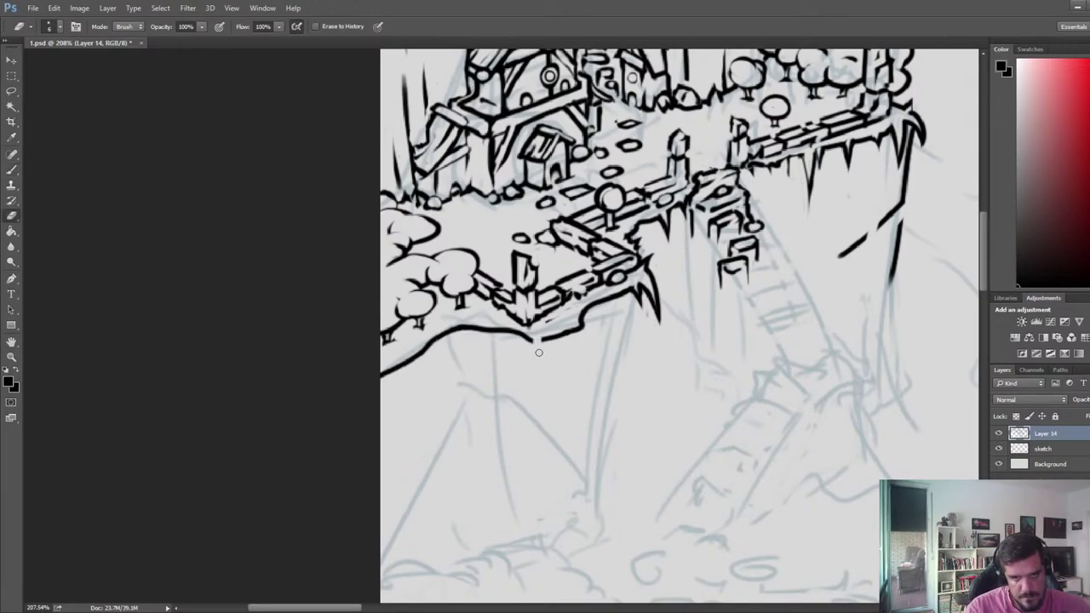
- Ink three tapered spikes hanging from the ledge just below the wall's corner post
key(b)
drag(536, 336, 537, 376)
key(e)
mouse_move(565, 330)
mouse_down()
mouse_move(562, 341)
mouse_move(577, 327)
mouse_move(585, 335)
mouse_move(574, 368)
mouse_up()
key(b)
key(e)
key(b)
key(e)
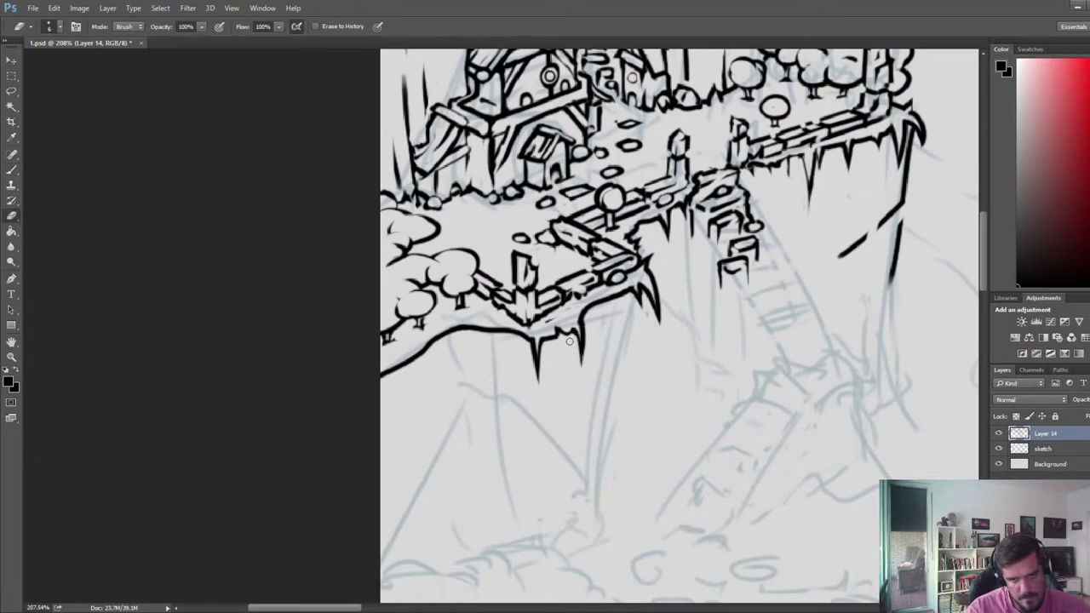
key(b)
drag(557, 334, 558, 366)
key(e)
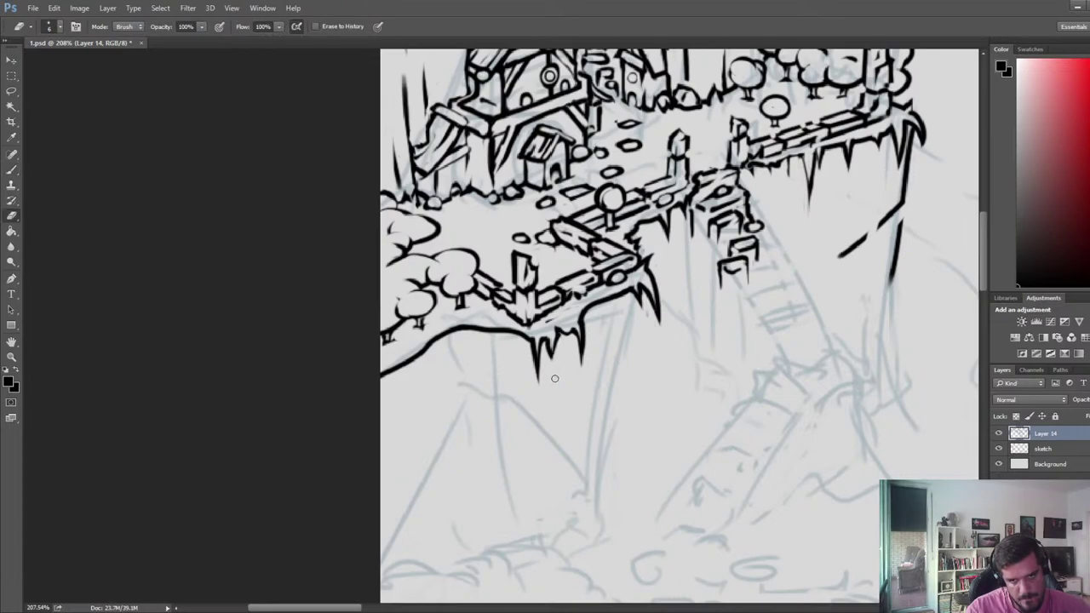
- Add short hanging spikes along the ledge between the wall's corner post and the cliff's outer corner
key(b)
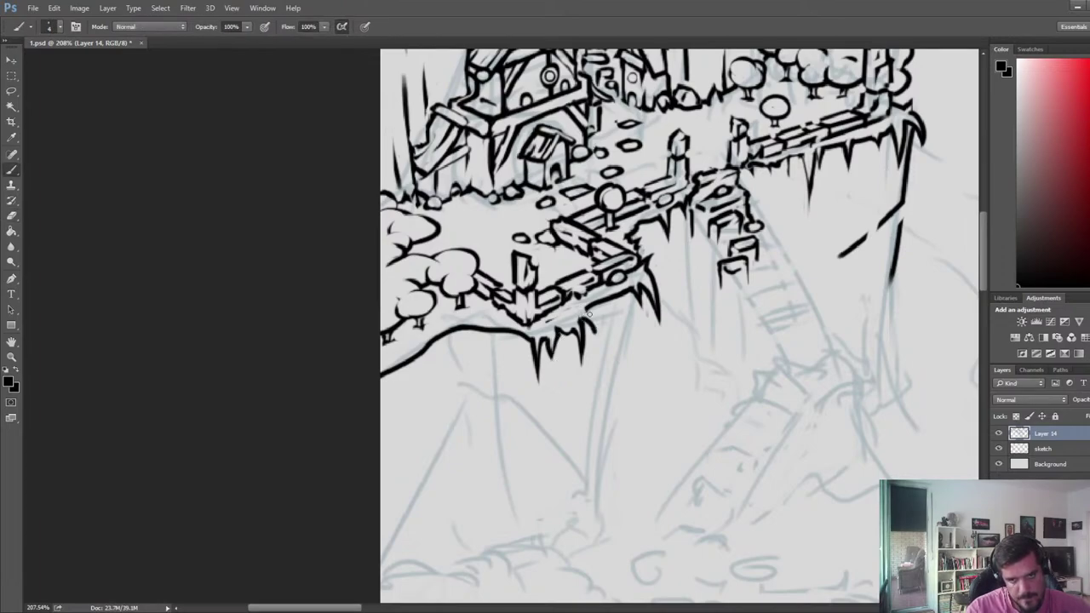
key(e)
key(b)
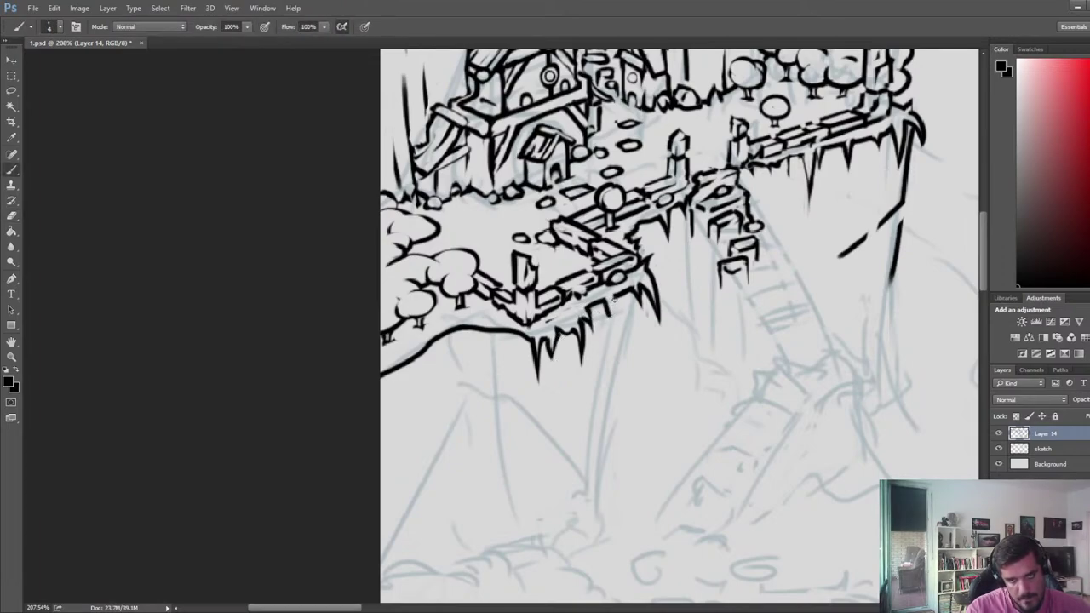
key(e)
- Break up the ledge line below the trees with a row of short hanging spikes
mouse_move(472, 331)
mouse_down()
mouse_move(452, 361)
mouse_move(453, 339)
mouse_move(496, 337)
mouse_move(494, 348)
mouse_move(496, 338)
mouse_up()
key(b)
key(e)
key(b)
key(e)
key(b)
key(e)
key(b)
key(e)
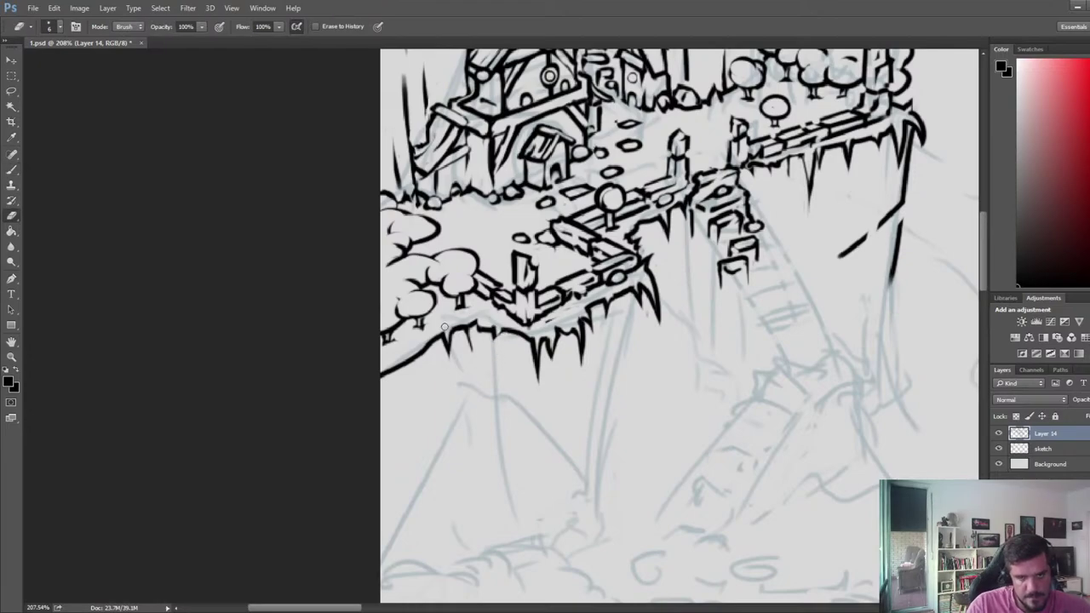
key(b)
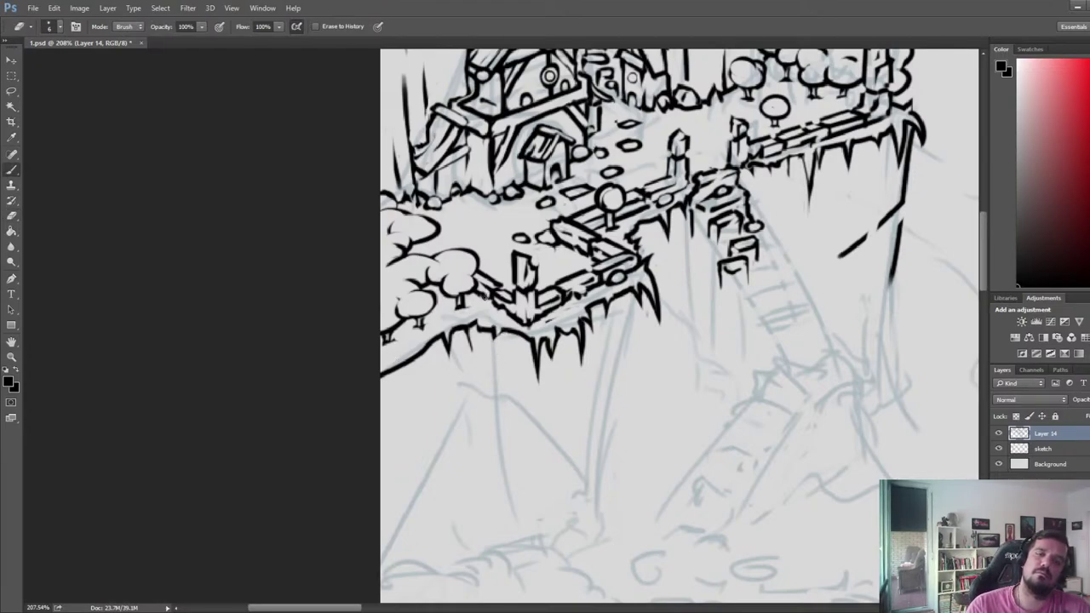
key(e)
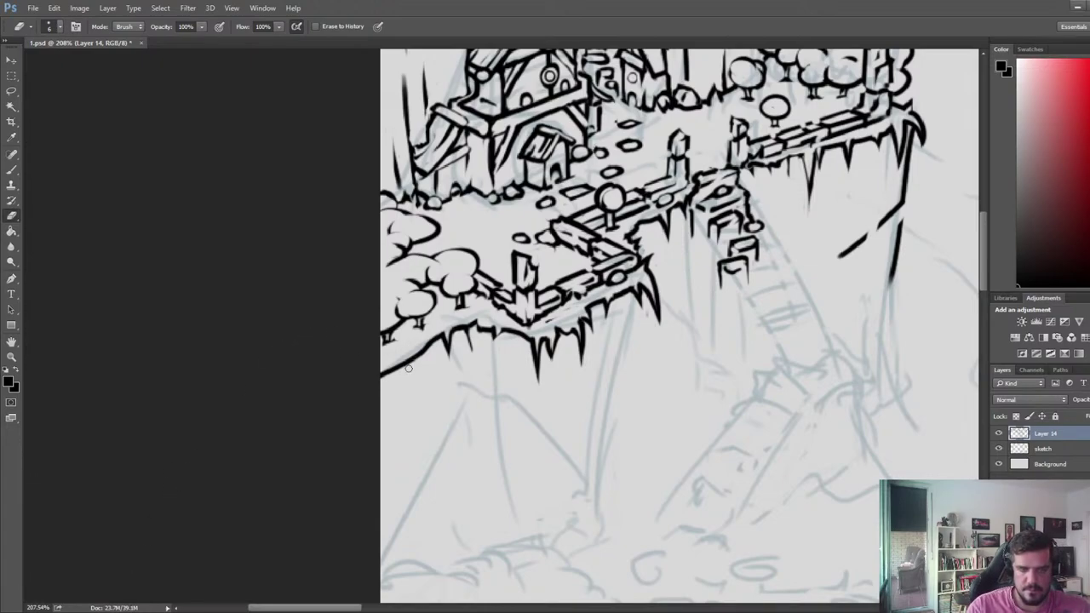
- Ink one long spike near the canvas edge and fill the ledge beside it with shorter tapered spikes
key(b)
mouse_move(406, 360)
mouse_down()
mouse_move(408, 433)
mouse_move(410, 407)
mouse_up()
key(e)
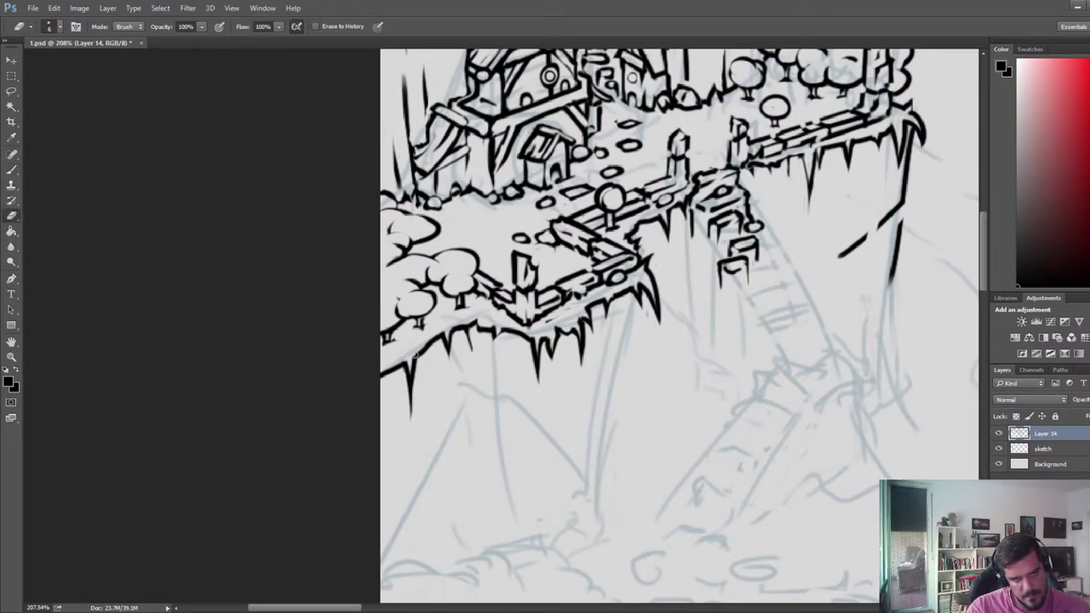
key(b)
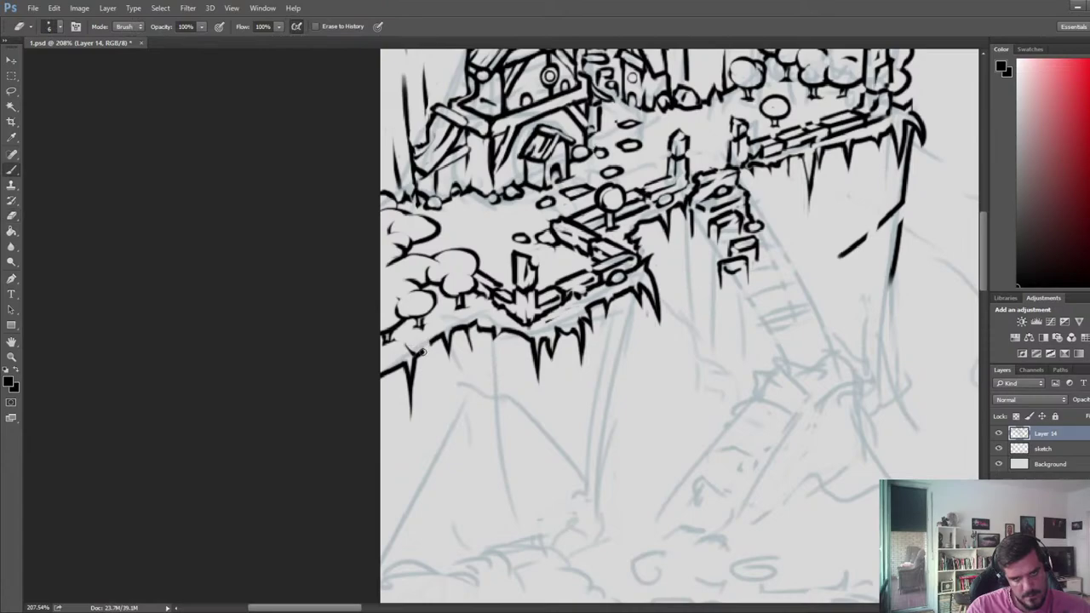
key(b)
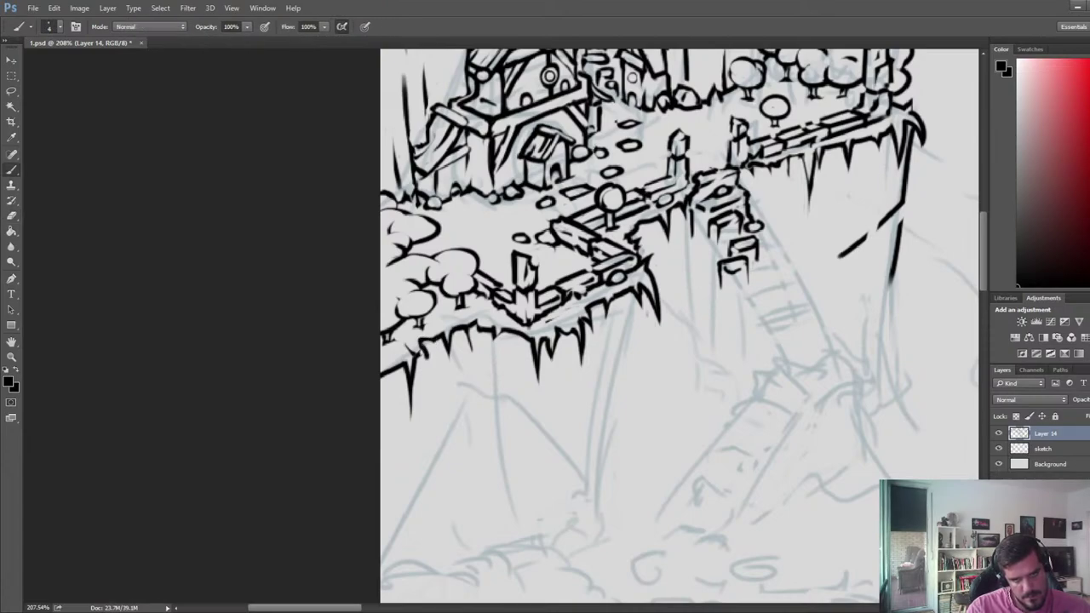
key(e)
key(b)
key(e)
key(b)
key(e)
drag(434, 343, 437, 383)
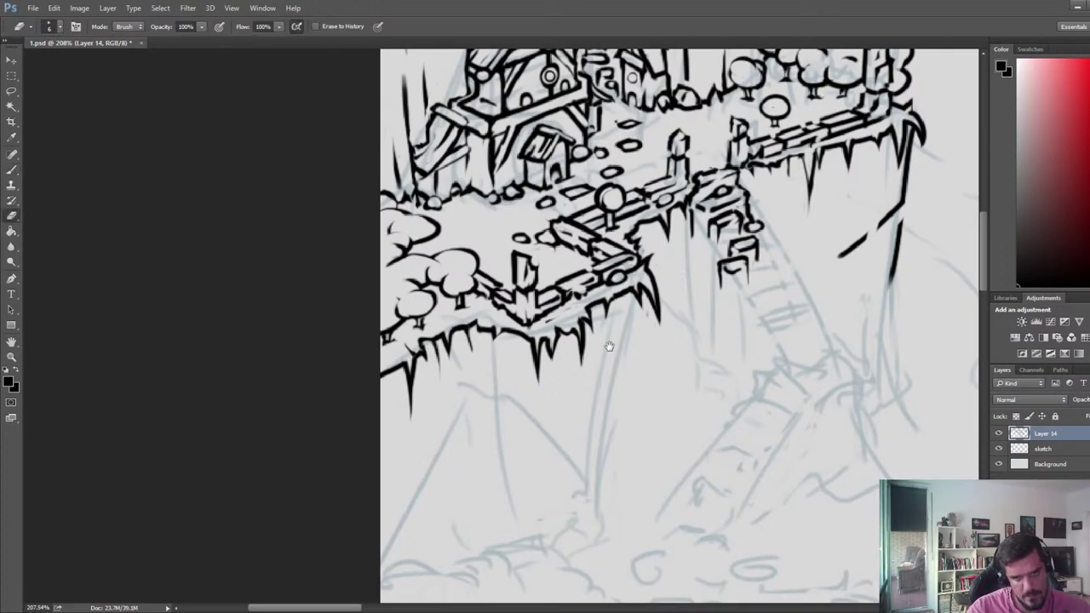
- Ink a long curved cliff edge running down from the ledge's outer corner
drag(609, 345, 407, 269)
key(b)
drag(439, 217, 395, 417)
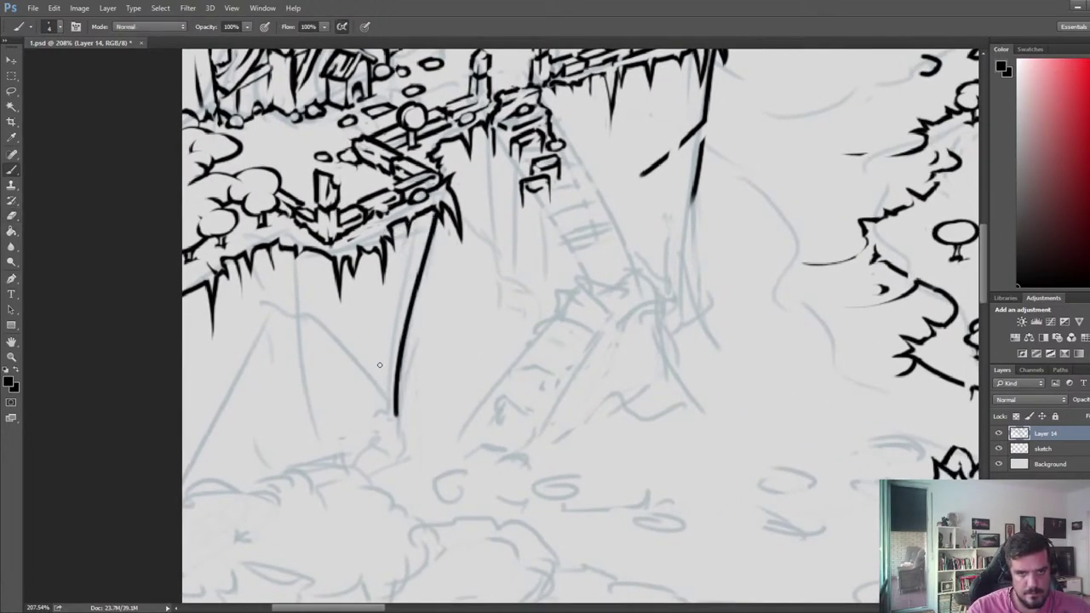
key(e)
drag(417, 290, 399, 375)
key(b)
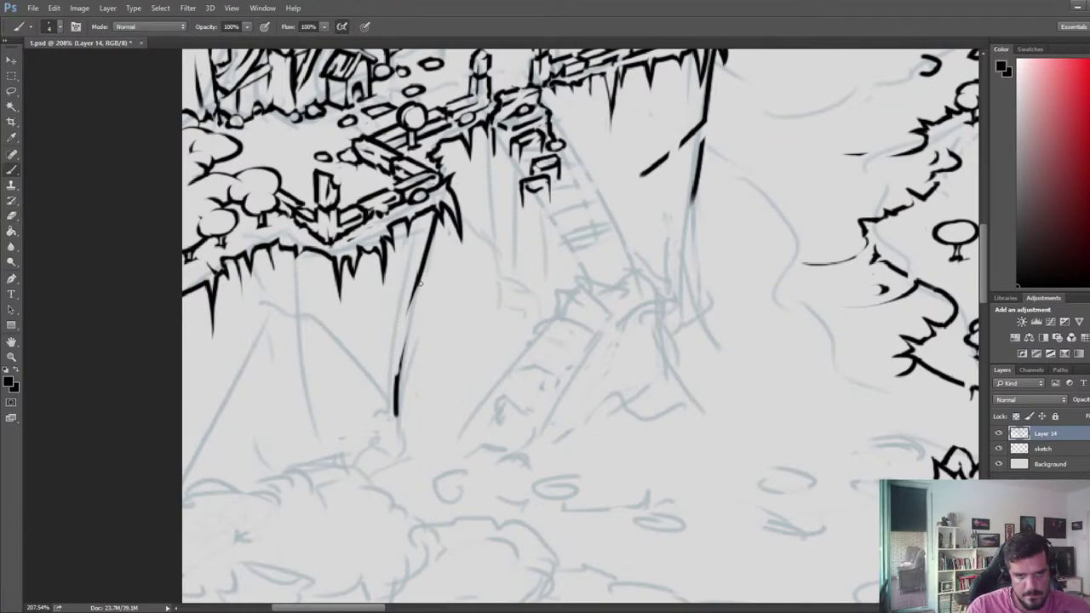
mouse_move(423, 286)
mouse_down()
mouse_move(418, 314)
mouse_move(351, 392)
mouse_up()
key(ctrl+alt+z)
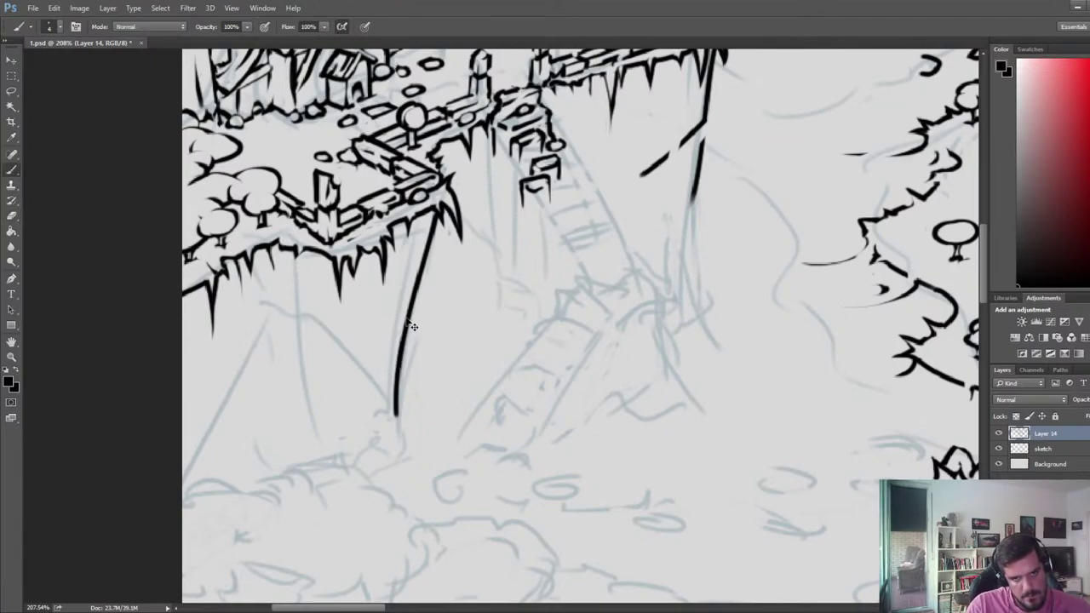
key(ctrl+alt+z)
- Ink a diagonal rock facet rising from the foot of the curved cliff edge, with a short vertical crack above it
drag(296, 312, 393, 399)
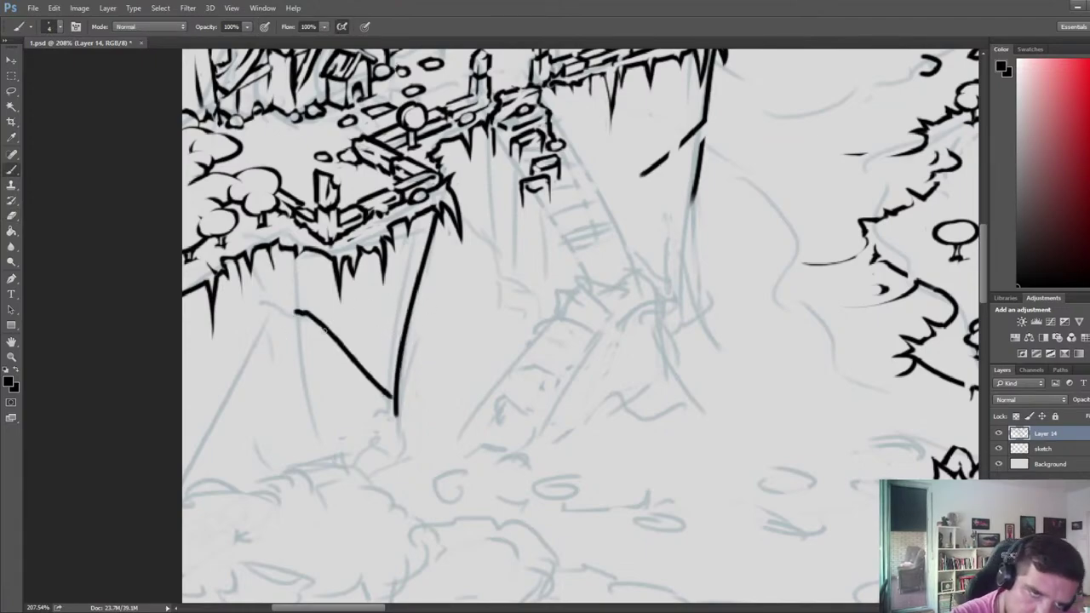
drag(308, 310, 300, 257)
key(e)
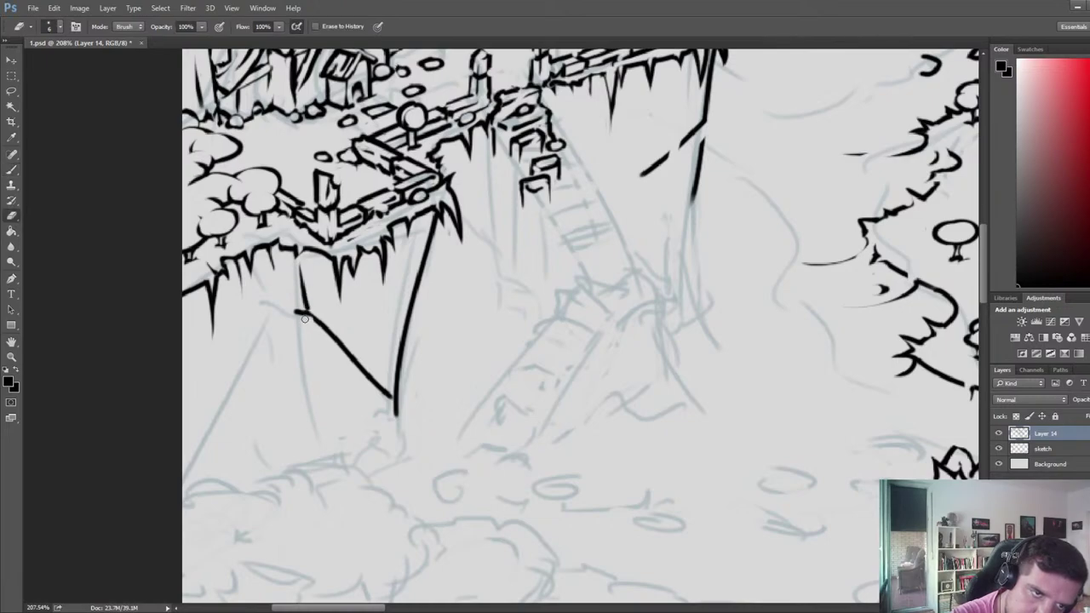
drag(307, 321, 344, 368)
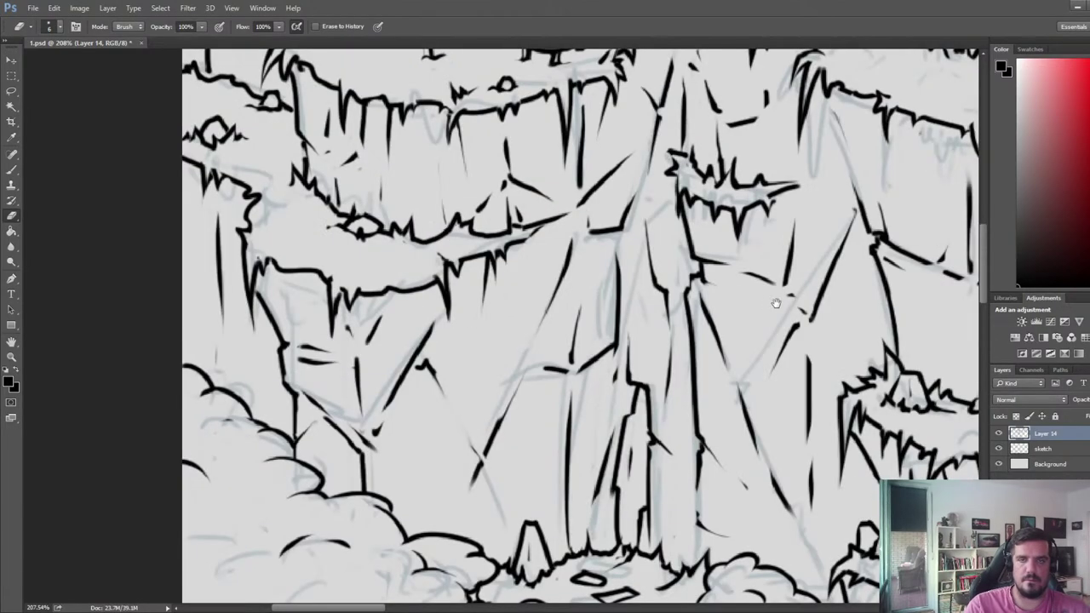
- Ink a second, outer cliff contour in two strokes, running down from the ledge corner beside the curved edge
drag(776, 302, 303, 266)
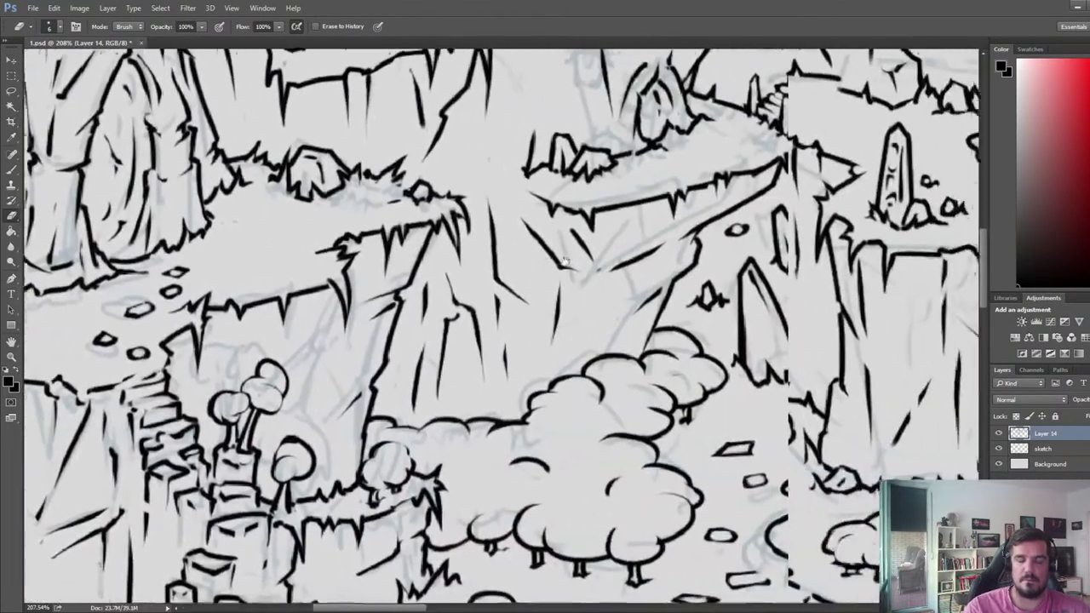
scroll(603, 296, down, 8)
scroll(748, 290, down, 3)
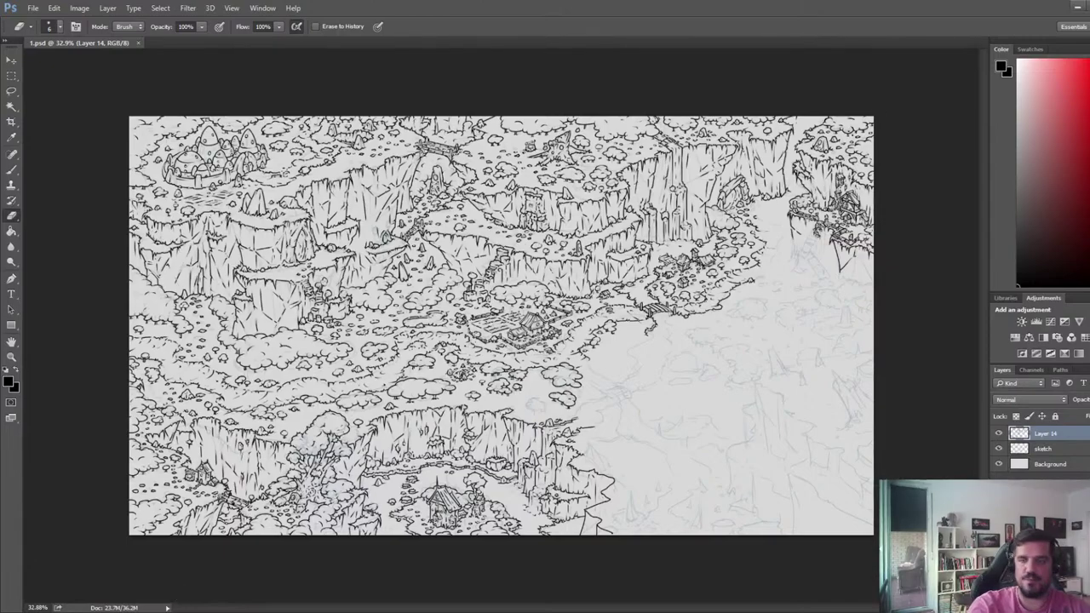
scroll(675, 296, up, 2)
scroll(818, 256, up, 4)
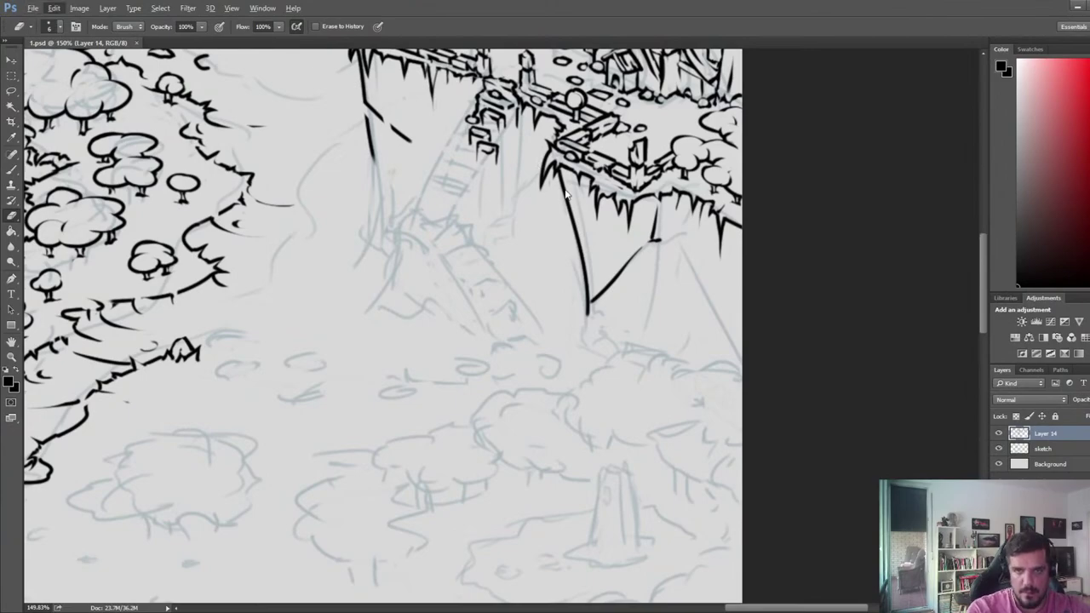
key(b)
drag(562, 172, 573, 280)
key(e)
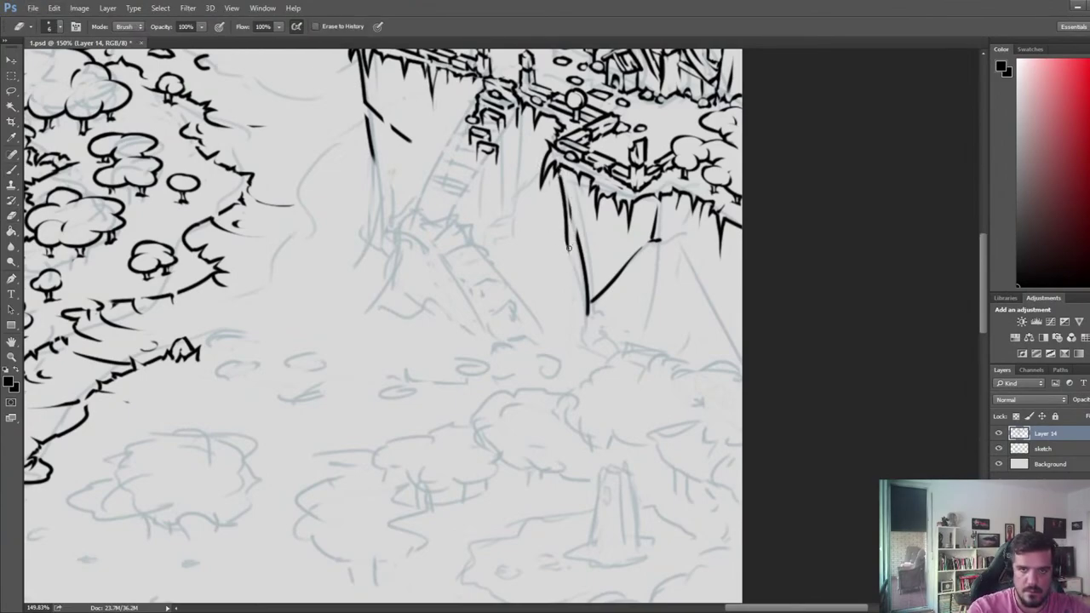
key(b)
drag(568, 260, 567, 347)
key(e)
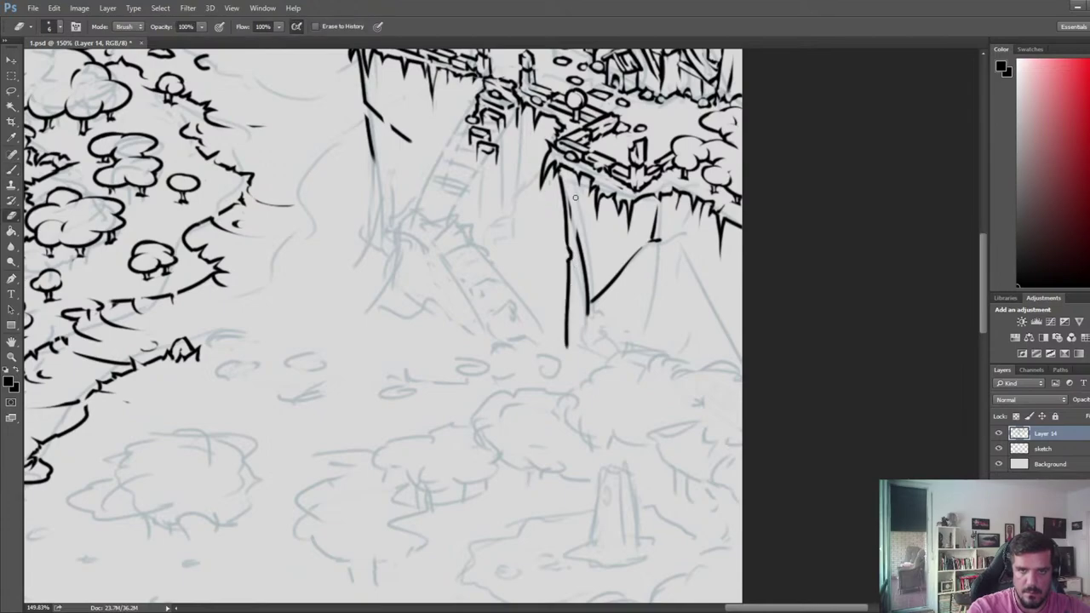
- Reshape the lower outer cliff contour with a small jog and extend it diagonally to the sketched trees
drag(566, 307, 568, 338)
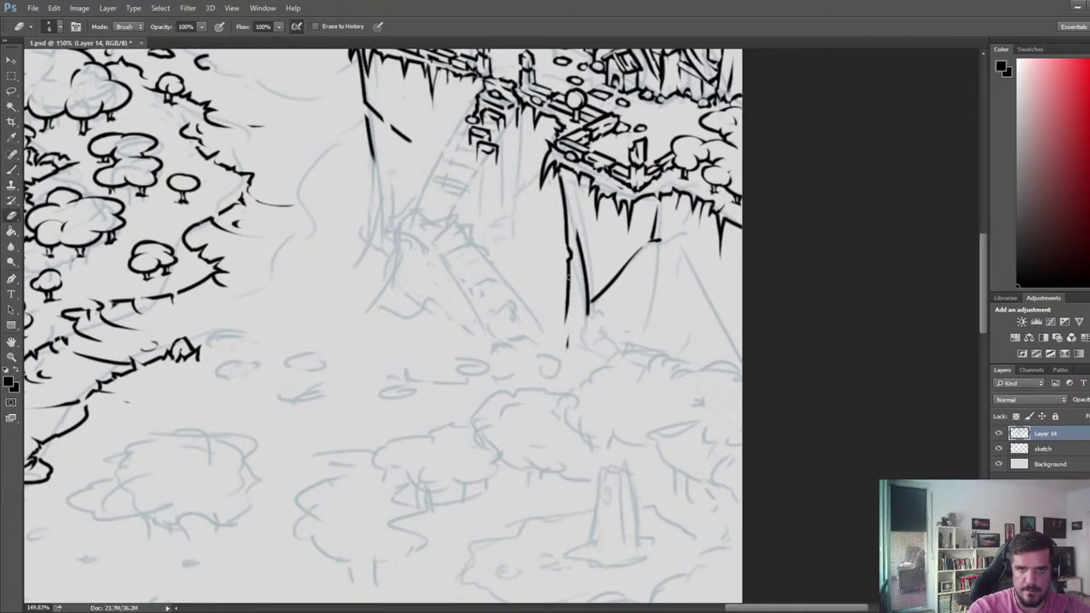
drag(569, 277, 572, 340)
key(b)
key(e)
mouse_move(568, 298)
mouse_down()
mouse_move(570, 355)
mouse_move(566, 330)
mouse_move(565, 343)
mouse_move(573, 333)
mouse_move(605, 363)
mouse_up()
key(b)
key(e)
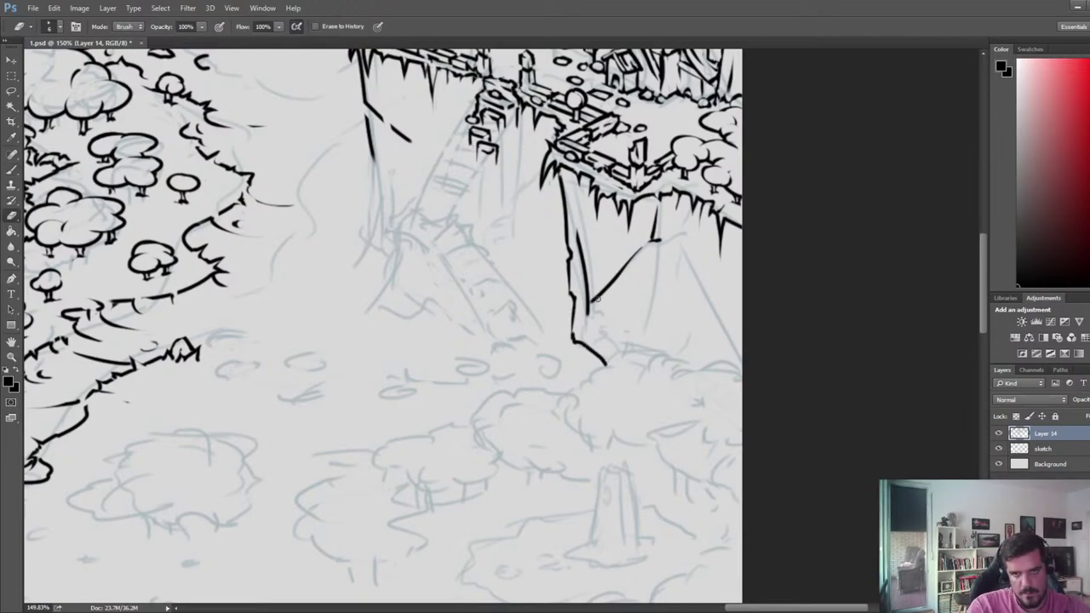
- Clean up the foot of the inner cliff edge and ink a short crack branching from its middle
drag(593, 294, 589, 313)
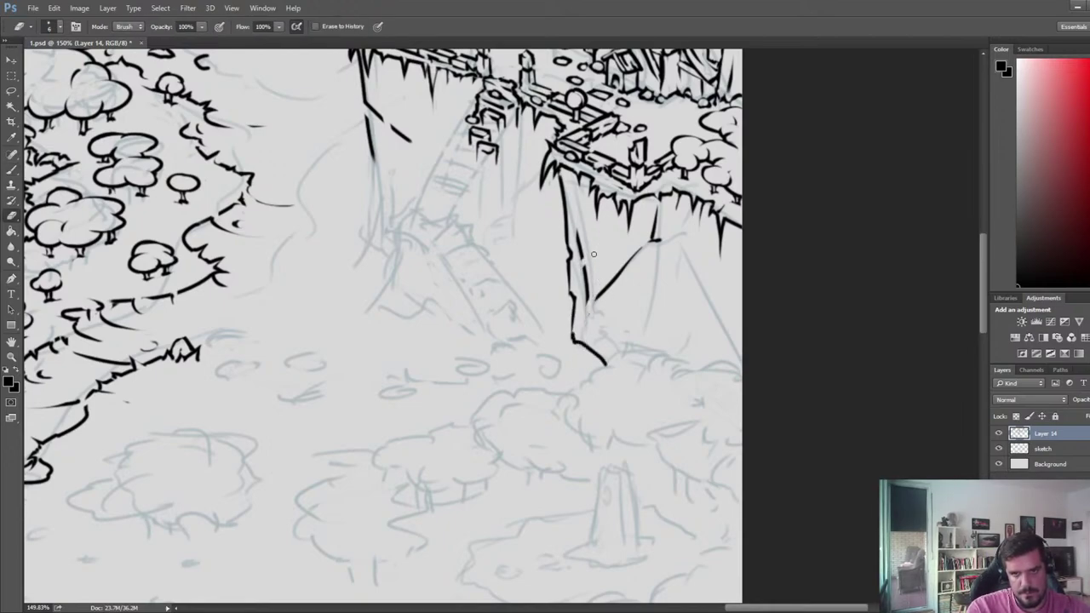
key(b)
key(e)
drag(584, 259, 609, 260)
- Ink a vertical crack down the cliff face below the wall corner, continuing it beneath the diagonal facet
drag(722, 258, 547, 257)
key(b)
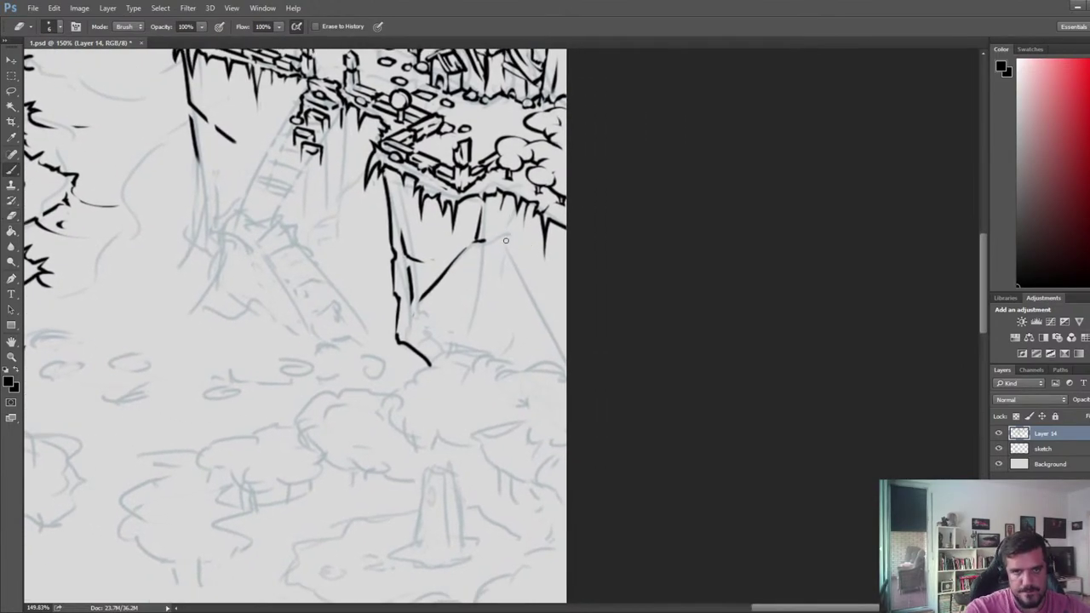
mouse_move(465, 206)
mouse_down()
mouse_move(467, 257)
mouse_move(467, 230)
mouse_up()
key(e)
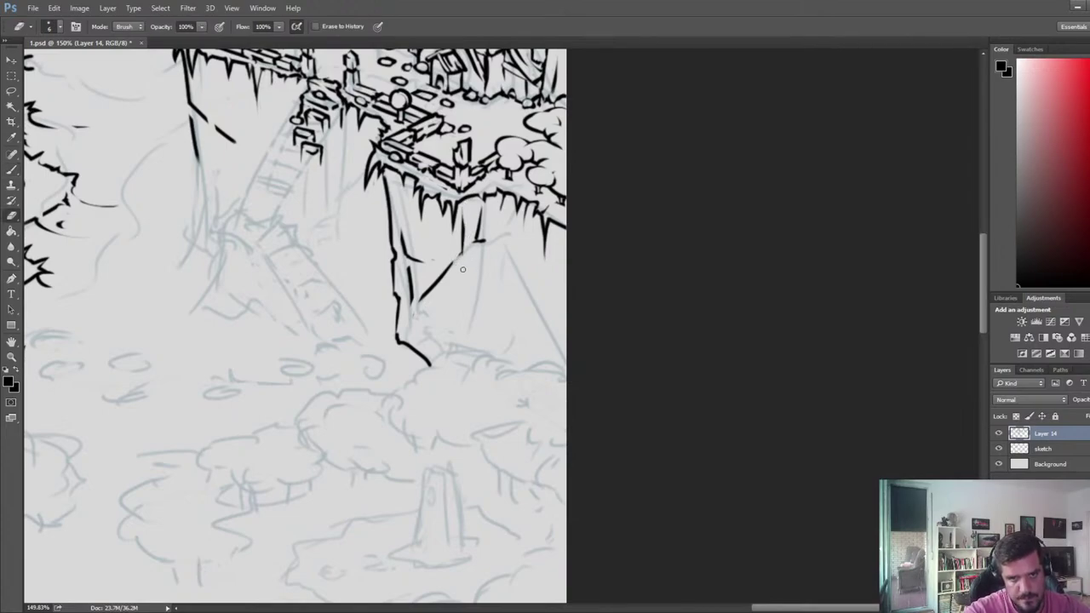
key(b)
key(e)
mouse_move(460, 268)
mouse_down()
mouse_move(455, 342)
mouse_move(463, 302)
mouse_up()
- Ink a long broken vertical crack down the cliff face beyond the facet's peak and taper its lower end
key(b)
mouse_move(499, 206)
mouse_down()
mouse_move(500, 361)
mouse_move(501, 226)
mouse_move(501, 255)
mouse_up()
key(e)
drag(502, 345, 500, 373)
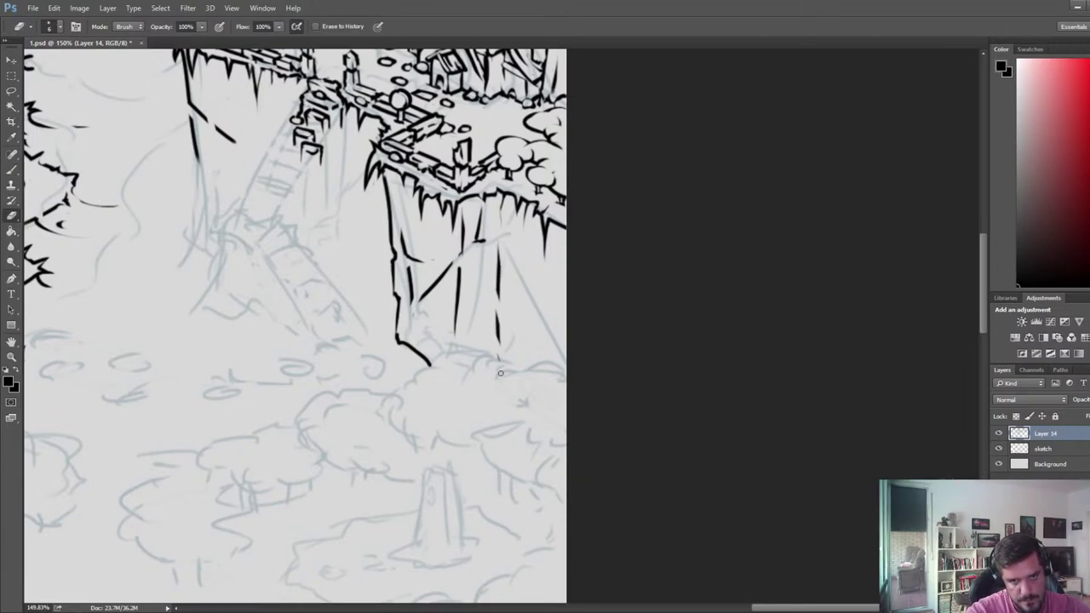
- Ink a slanted rock edge descending from the facet's peak to the canvas edge and taper its upper end
key(b)
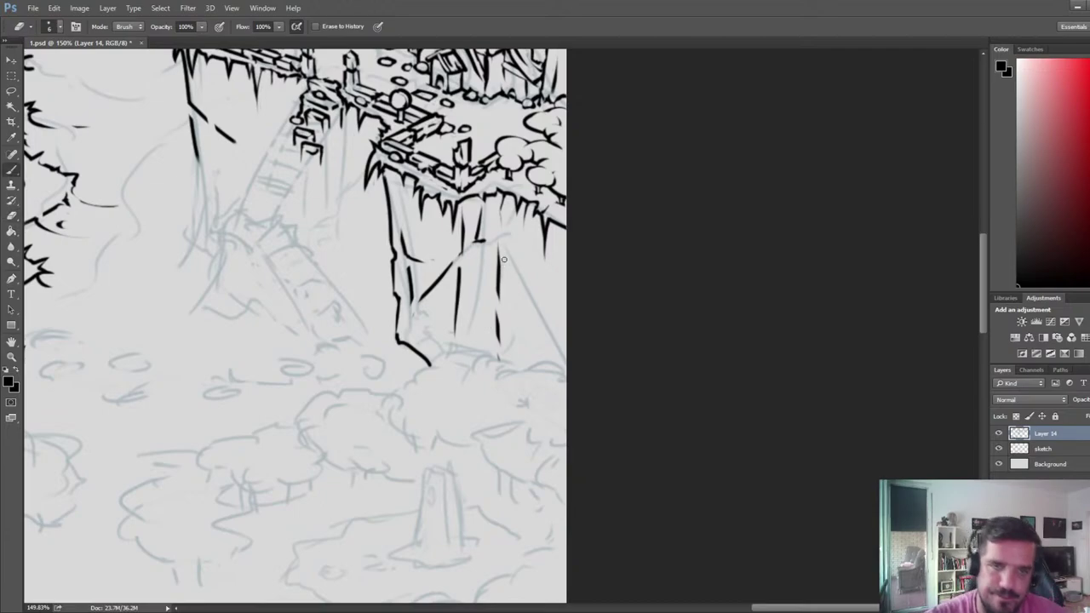
drag(502, 242, 566, 334)
key(e)
mouse_move(506, 243)
mouse_down()
mouse_move(519, 267)
mouse_move(524, 258)
mouse_move(537, 317)
mouse_move(529, 259)
mouse_up()
key(b)
key(e)
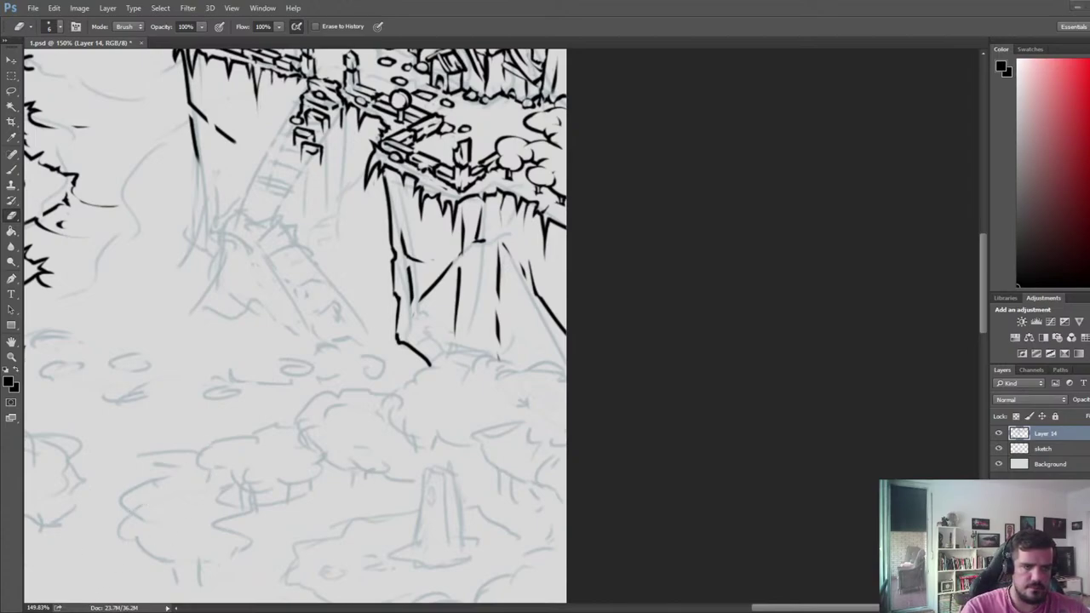
- Ink the next stone slab of the staircase descending the cliff, with a short vertical side line beneath it
drag(452, 327, 522, 319)
scroll(529, 302, down, 2)
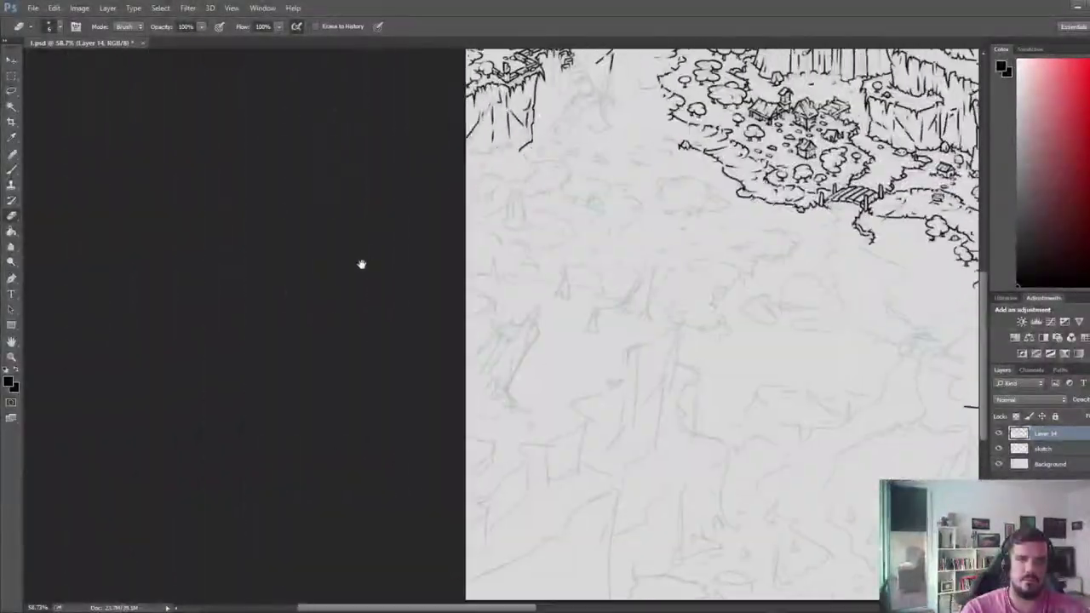
scroll(360, 263, up, 5)
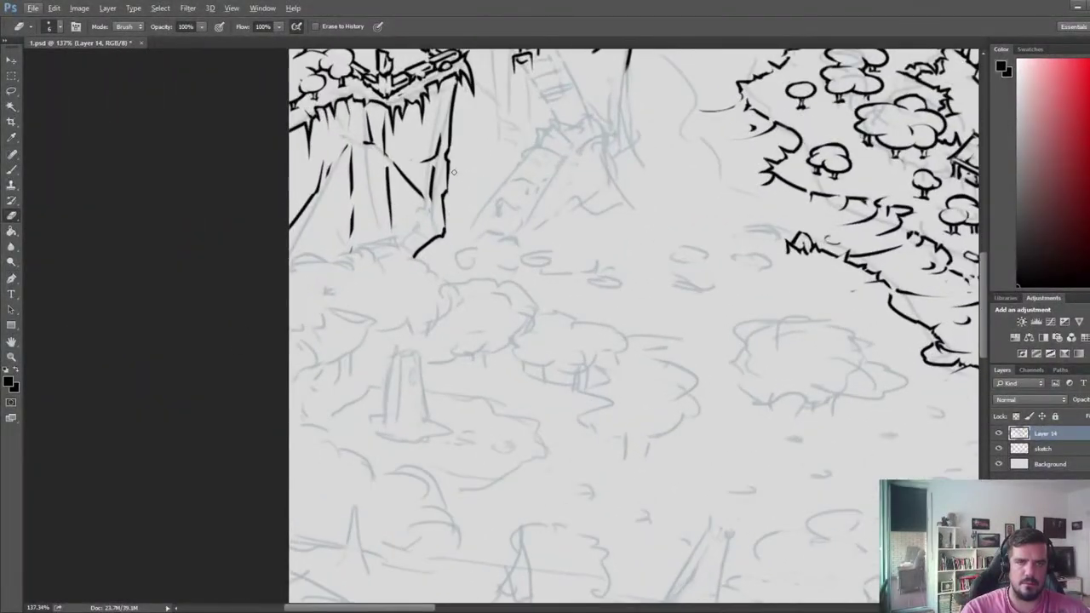
scroll(453, 172, up, 3)
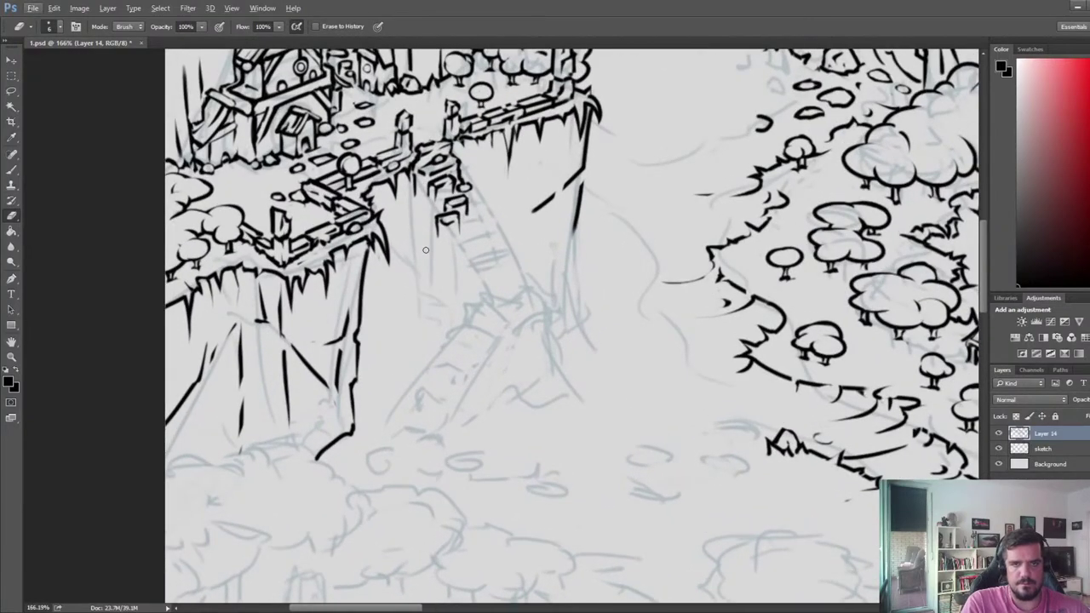
key(b)
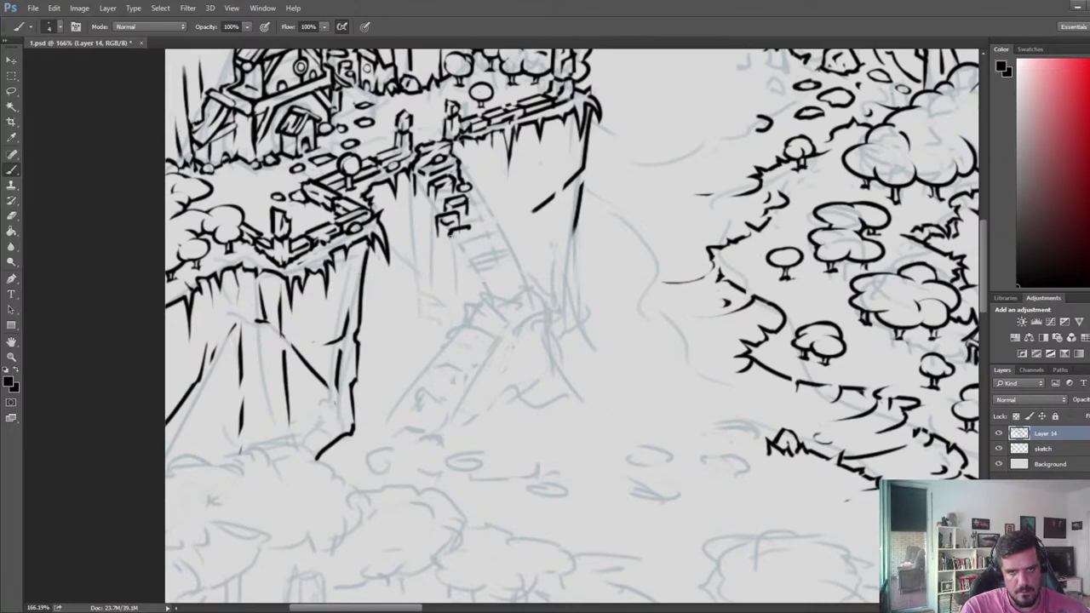
key(e)
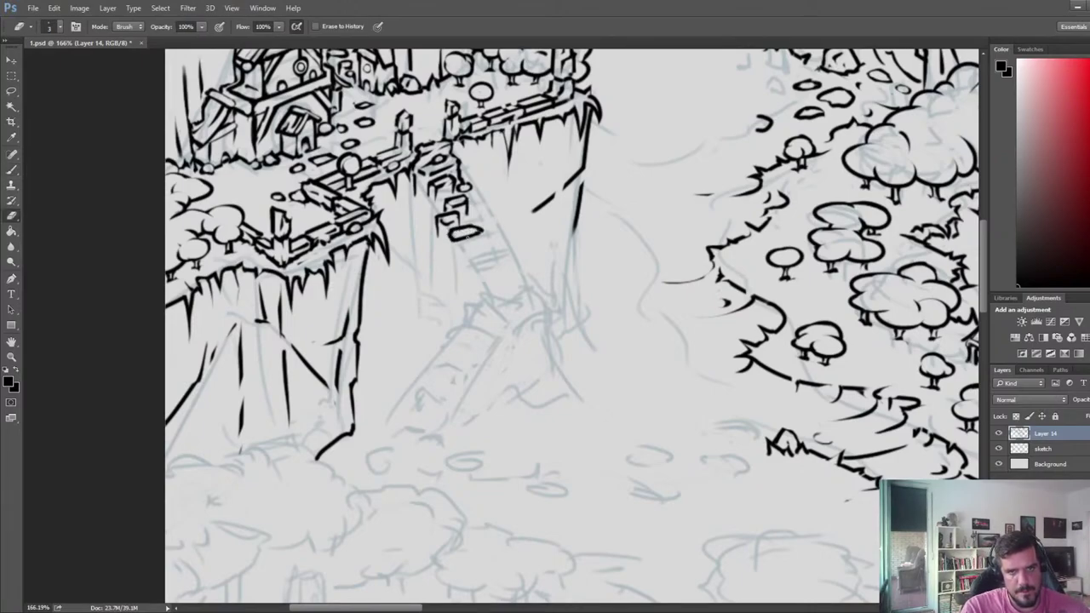
key(b)
mouse_move(454, 240)
mouse_down()
mouse_move(451, 267)
mouse_move(450, 256)
mouse_up()
key(e)
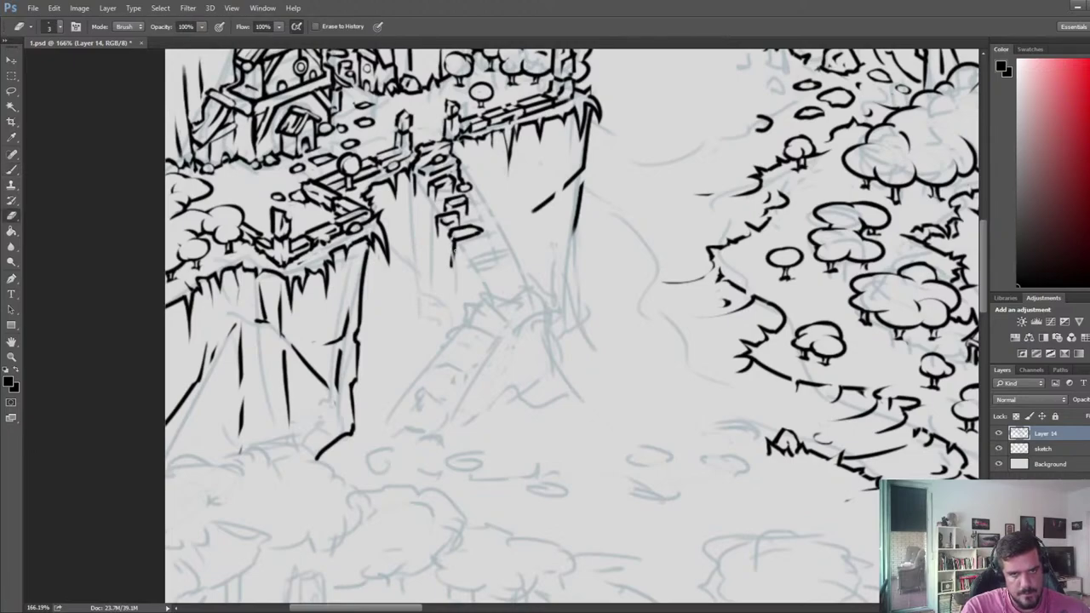
- Ink another stair block farther down the cliff staircase, with its flat top and short vertical sides
mouse_move(450, 267)
mouse_down()
mouse_move(444, 247)
mouse_move(481, 254)
mouse_move(468, 249)
mouse_move(483, 227)
mouse_move(477, 263)
mouse_move(512, 259)
mouse_up()
key(b)
key(e)
key(b)
key(e)
key(b)
key(e)
key(b)
key(e)
key(b)
mouse_move(512, 259)
mouse_down()
mouse_move(486, 266)
mouse_move(501, 264)
mouse_move(481, 288)
mouse_up()
key(e)
key(b)
mouse_move(509, 260)
mouse_down()
mouse_move(506, 286)
mouse_move(502, 262)
mouse_move(483, 265)
mouse_up()
key(e)
key(b)
key(e)
key(b)
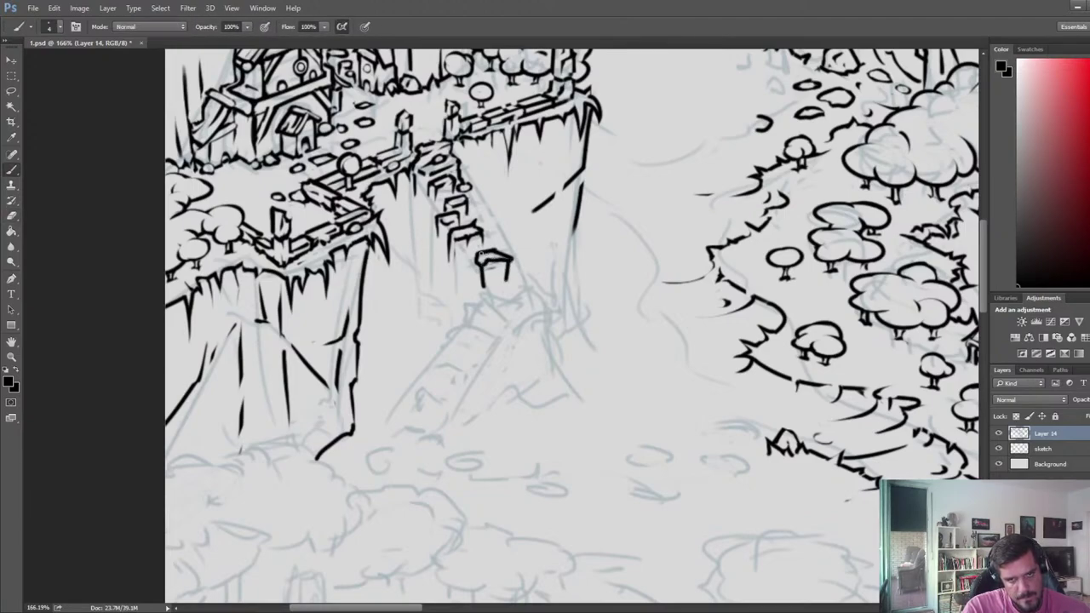
- Clean up the lowest stair block and add short side lines and a small pointed tuft on it
key(e)
key(e)
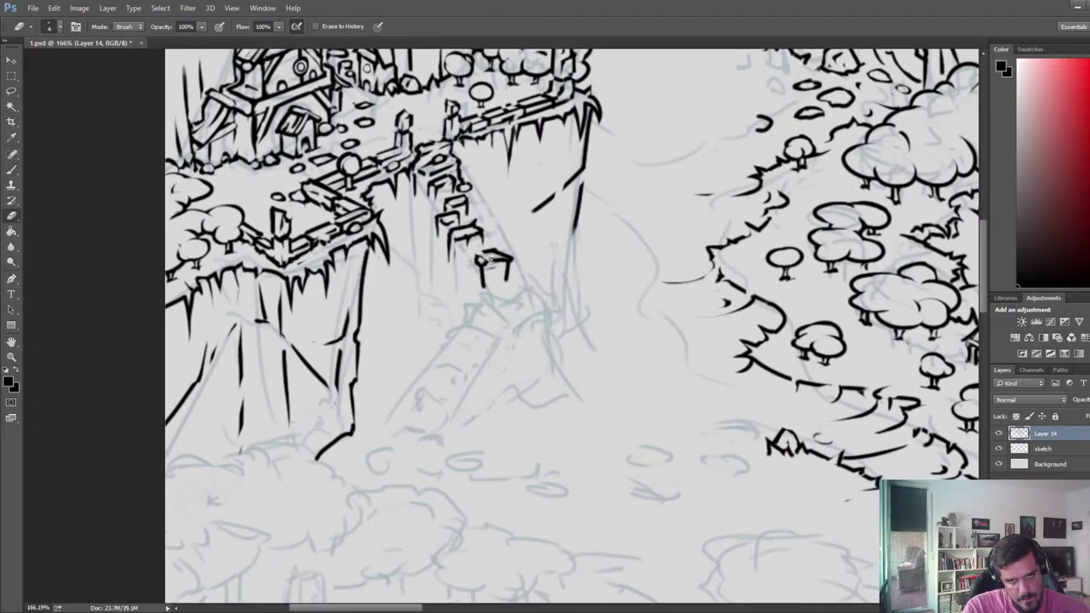
key(b)
key(e)
key(b)
key(e)
key(b)
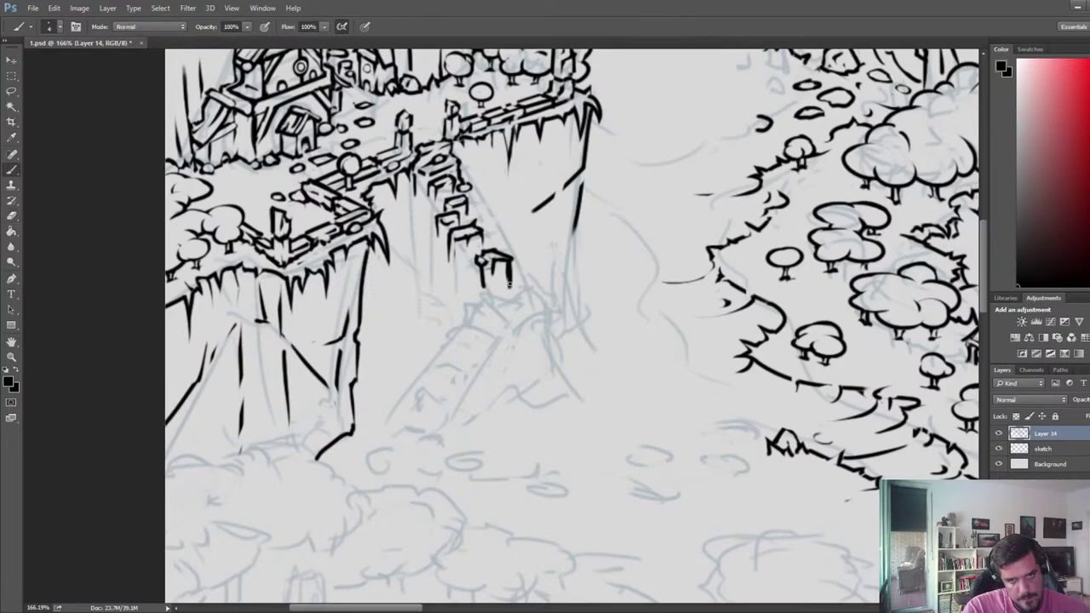
key(e)
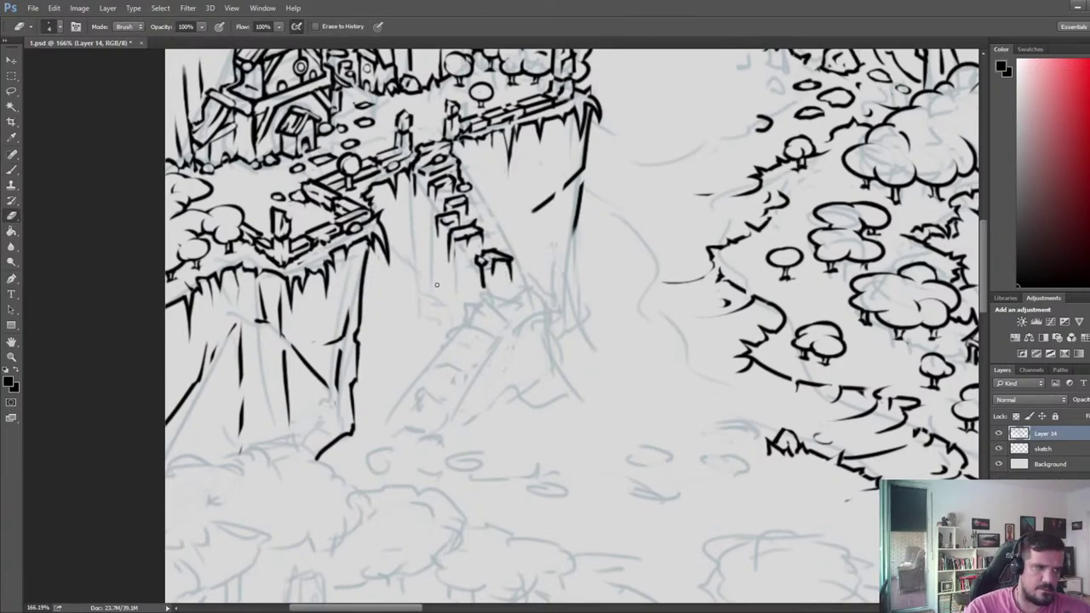
key(b)
drag(474, 259, 476, 287)
key(e)
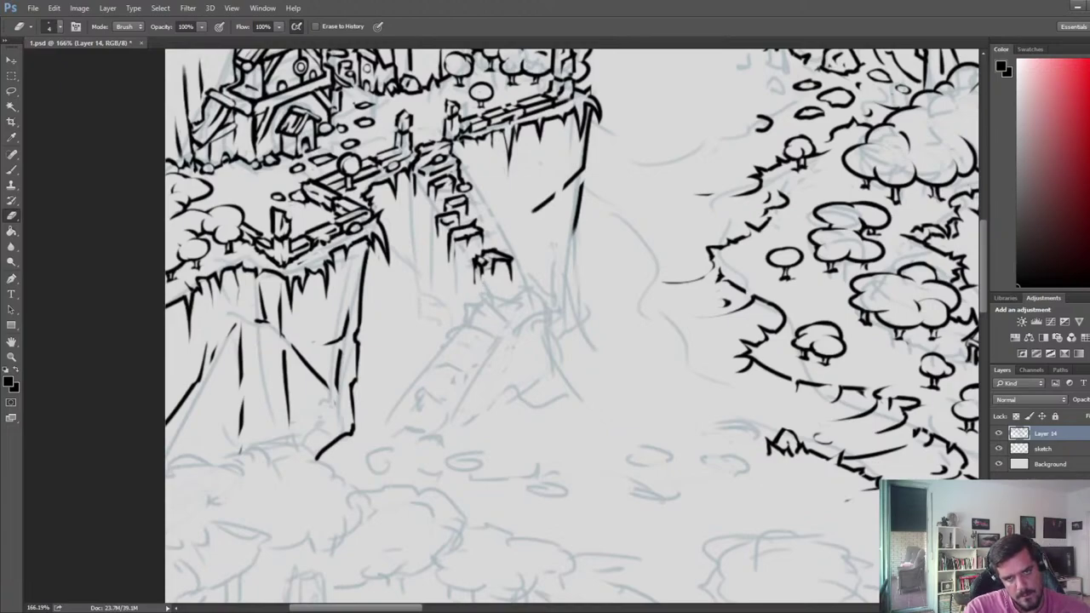
key(b)
key(e)
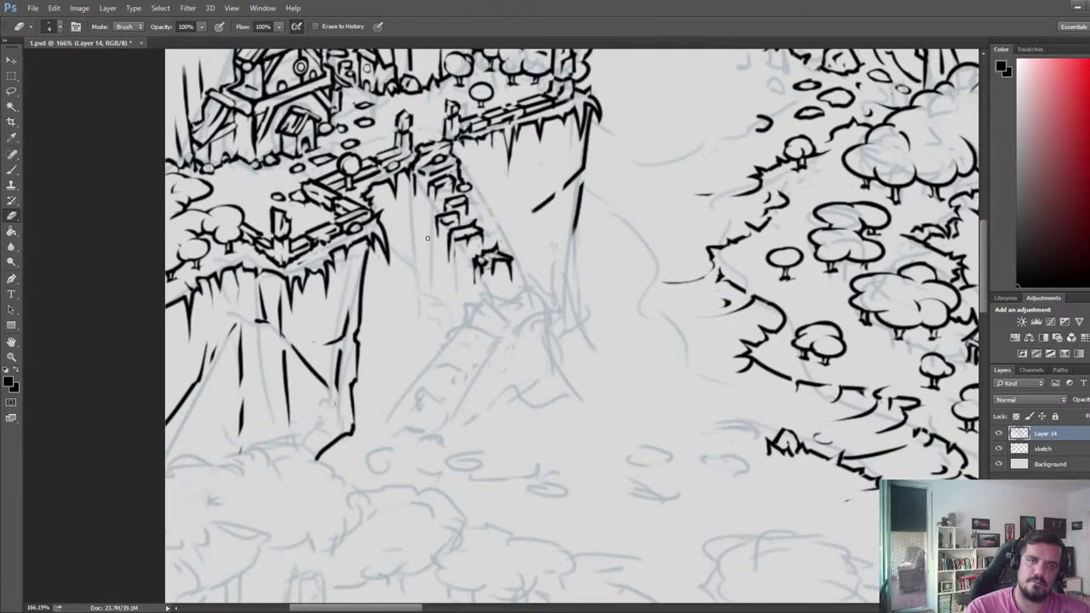
- Ink a long vertical crack down the cliff face behind the staircase
key(b)
drag(419, 198, 417, 320)
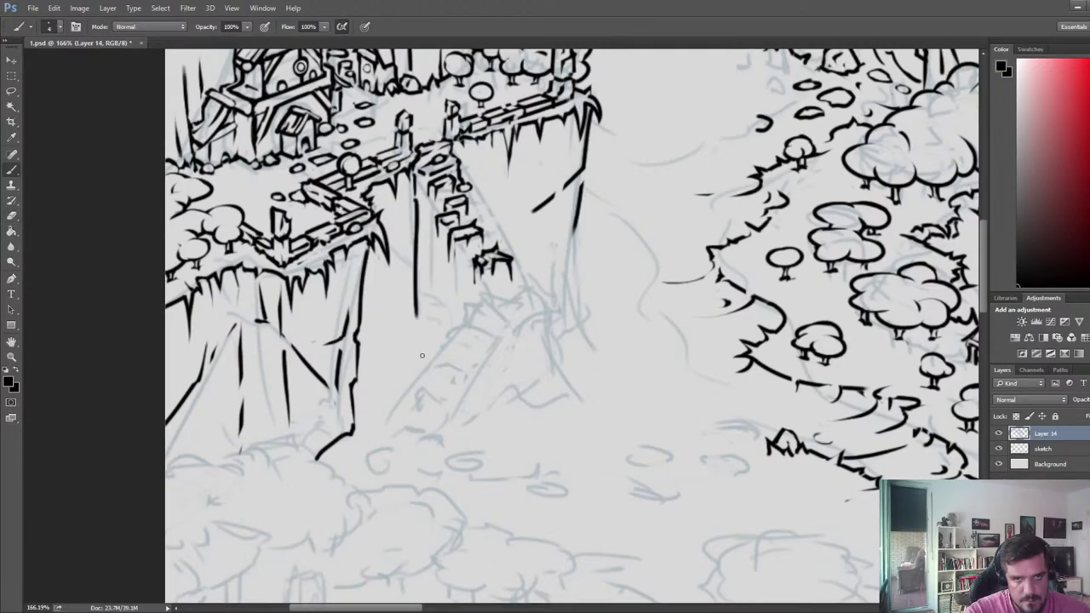
key(e)
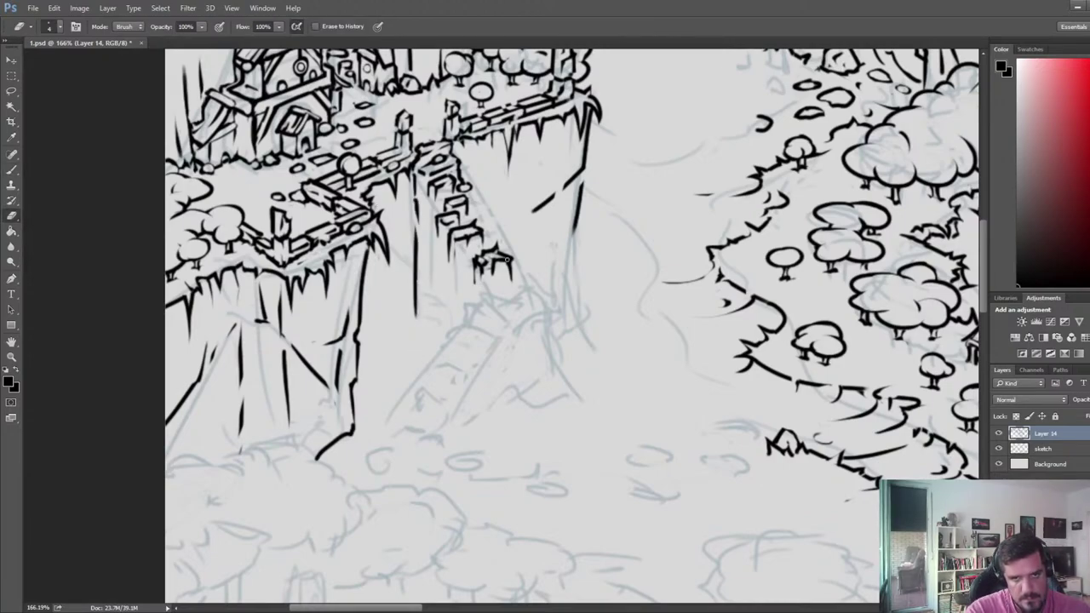
- Ink the flat landing block below the stairs with its long vertical corner edge and a short line beside it
drag(558, 292, 620, 258)
key(b)
mouse_move(549, 266)
mouse_down()
mouse_move(588, 253)
mouse_move(620, 272)
mouse_move(569, 291)
mouse_move(616, 315)
mouse_move(614, 351)
mouse_up()
key(ctrl+z)
drag(620, 270, 619, 362)
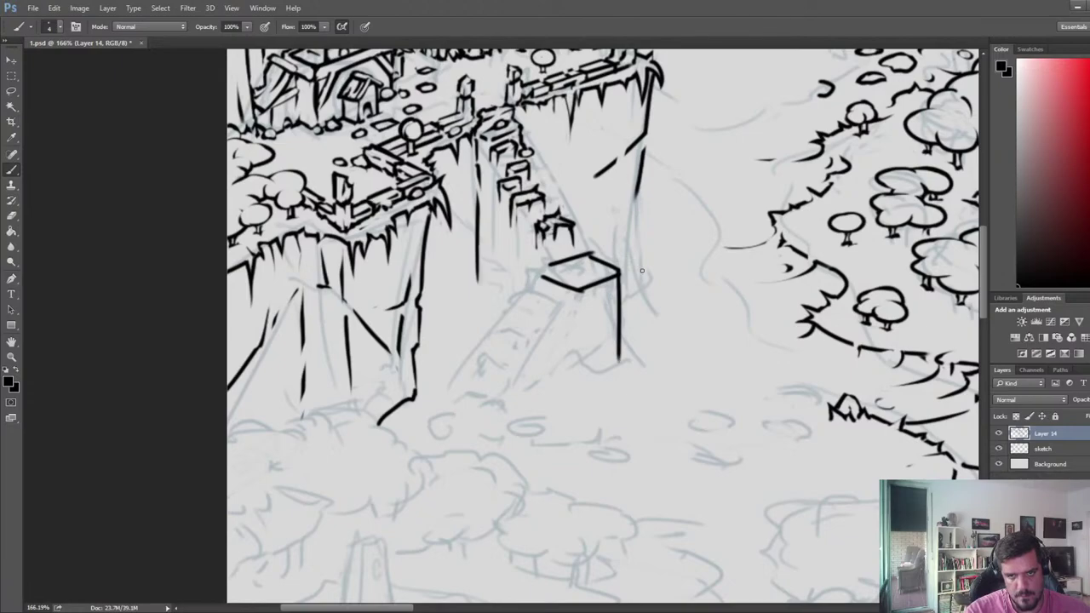
drag(621, 296, 661, 286)
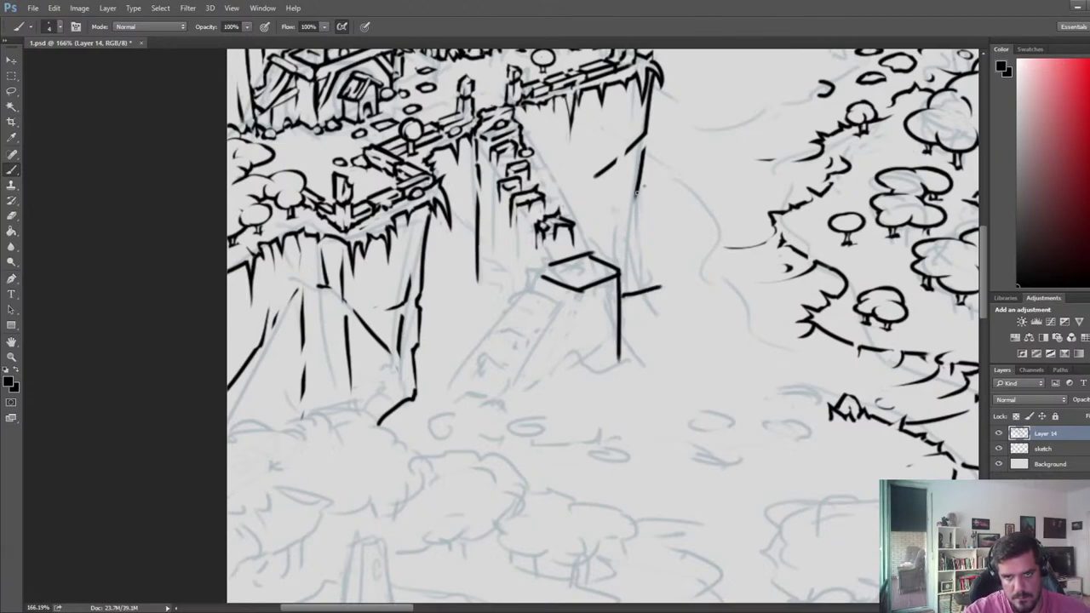
- Rough in short ledge strokes at the lower end of the cliff edge above the landing, undoing the unwanted ones
mouse_move(635, 194)
mouse_down()
mouse_move(613, 214)
mouse_move(649, 201)
mouse_move(675, 305)
mouse_up()
key(e)
key(b)
key(e)
key(b)
key(ctrl+z)
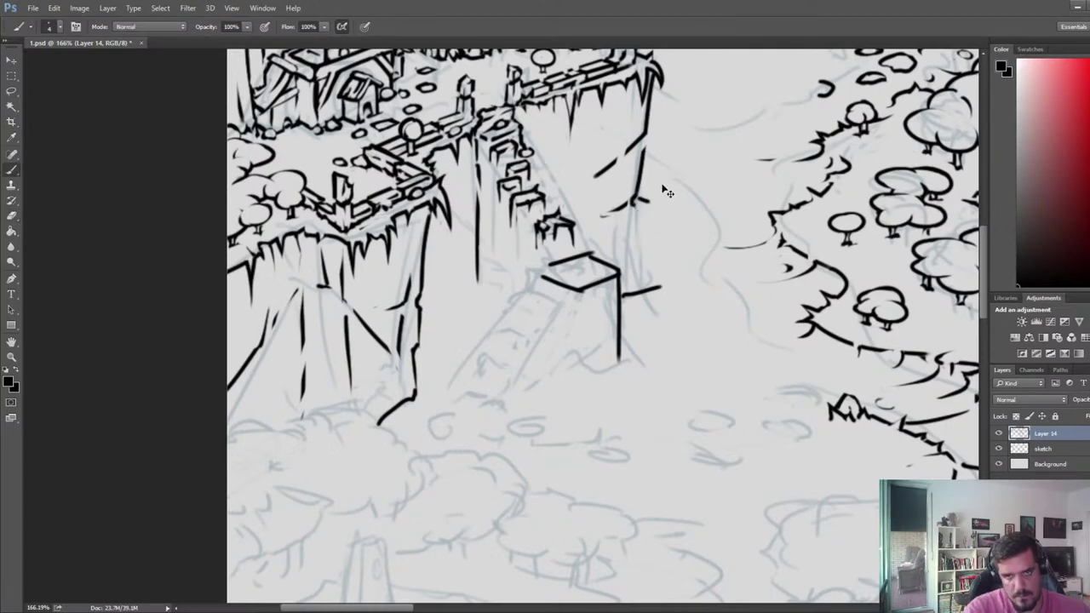
key(ctrl+alt+z)
- Ink the jagged top of the small ledge beside the cliff edge and a pointed grass blade hanging from its corner
mouse_move(639, 189)
mouse_down()
mouse_move(666, 211)
mouse_move(650, 213)
mouse_move(675, 205)
mouse_move(673, 190)
mouse_move(652, 215)
mouse_move(643, 188)
mouse_move(663, 201)
mouse_move(641, 215)
mouse_move(674, 200)
mouse_move(647, 215)
mouse_move(661, 186)
mouse_up()
key(e)
key(b)
key(e)
key(b)
key(e)
key(b)
mouse_move(663, 185)
mouse_down()
mouse_move(685, 180)
mouse_move(673, 196)
mouse_move(686, 249)
mouse_up()
key(e)
key(b)
key(e)
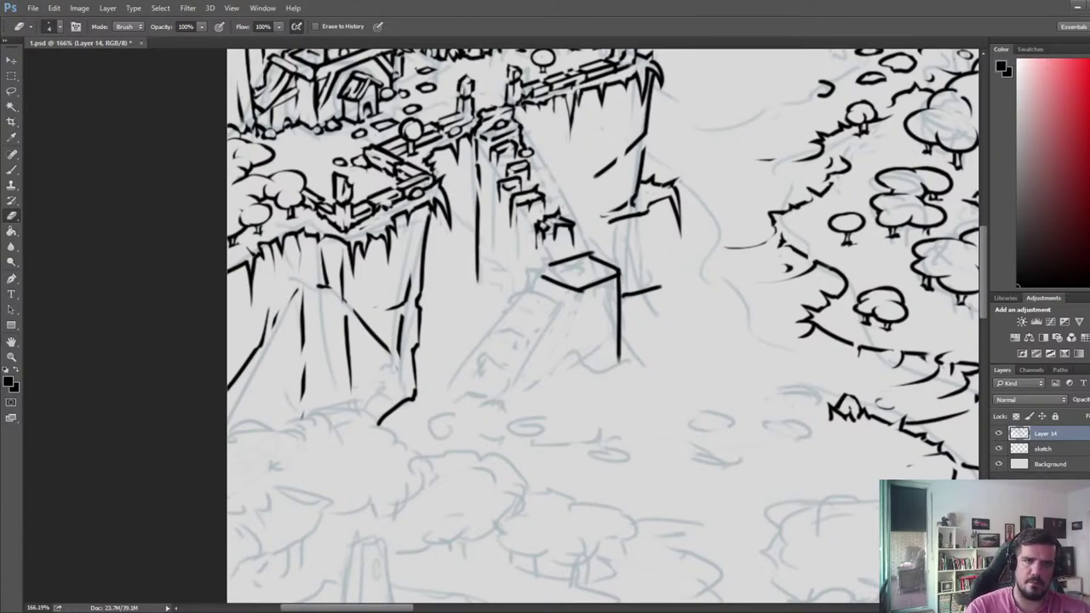
- Flip the whole canvas horizontally and return to the ledge beside the staircase cliff
scroll(233, 497, down, 5)
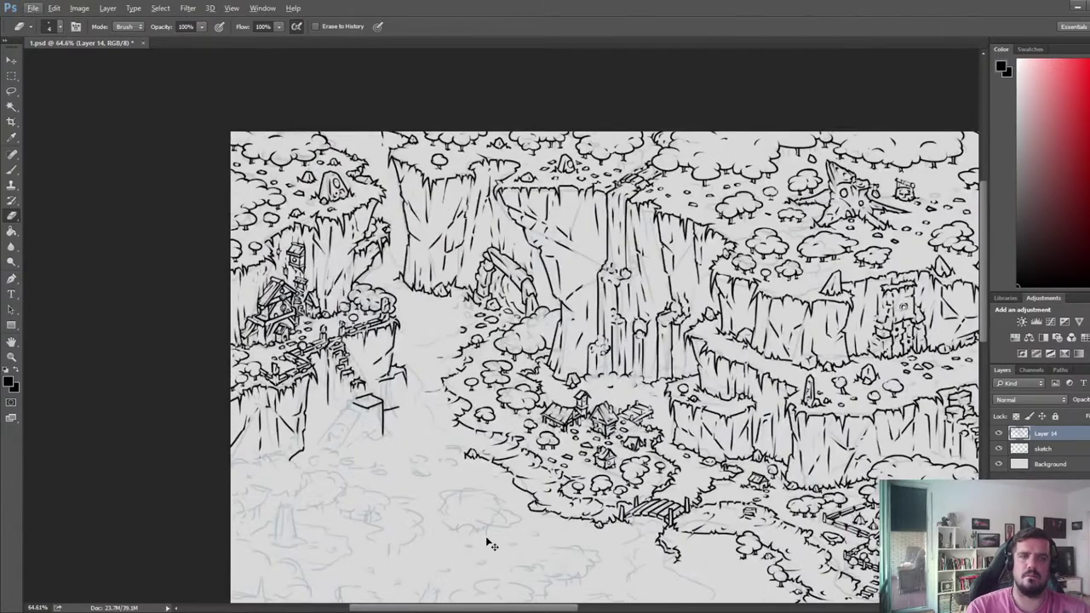
key(alt+i)
key(g)
key(h)
drag(928, 520, 79, 462)
scroll(533, 354, up, 11)
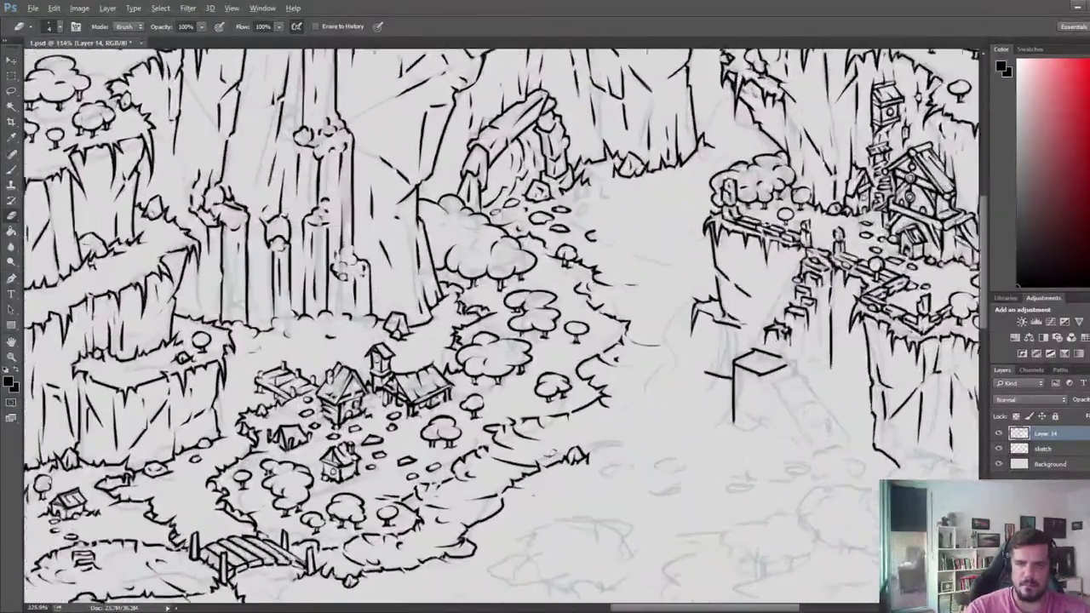
drag(732, 402, 482, 472)
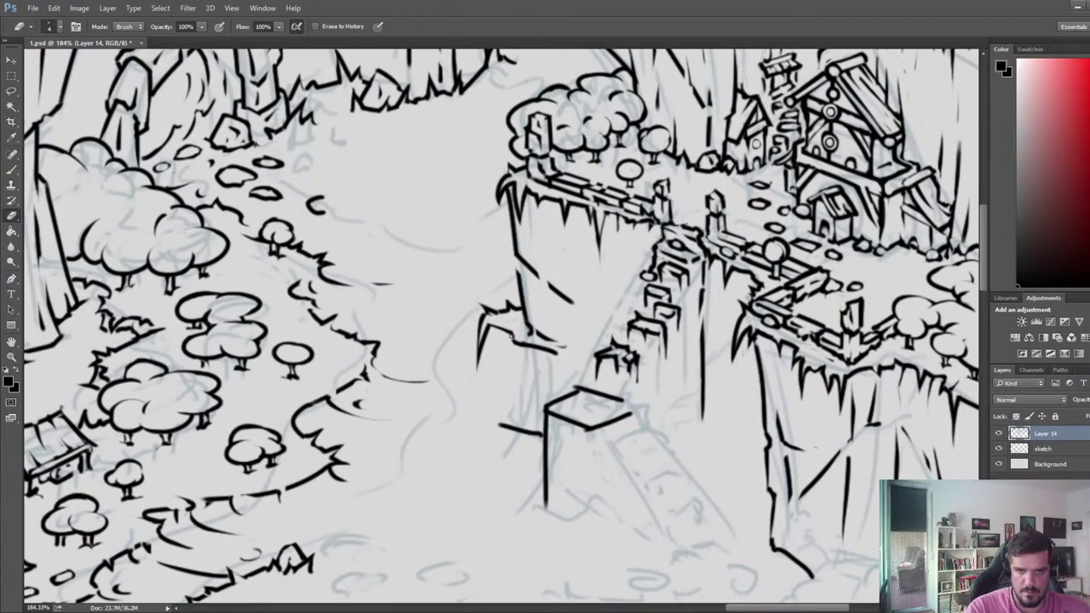
- Ink pointed grass blades hanging beneath the front of the small ledge
mouse_move(512, 343)
mouse_down()
mouse_move(516, 333)
mouse_move(509, 383)
mouse_up()
key(b)
key(e)
drag(523, 337, 521, 378)
key(b)
key(e)
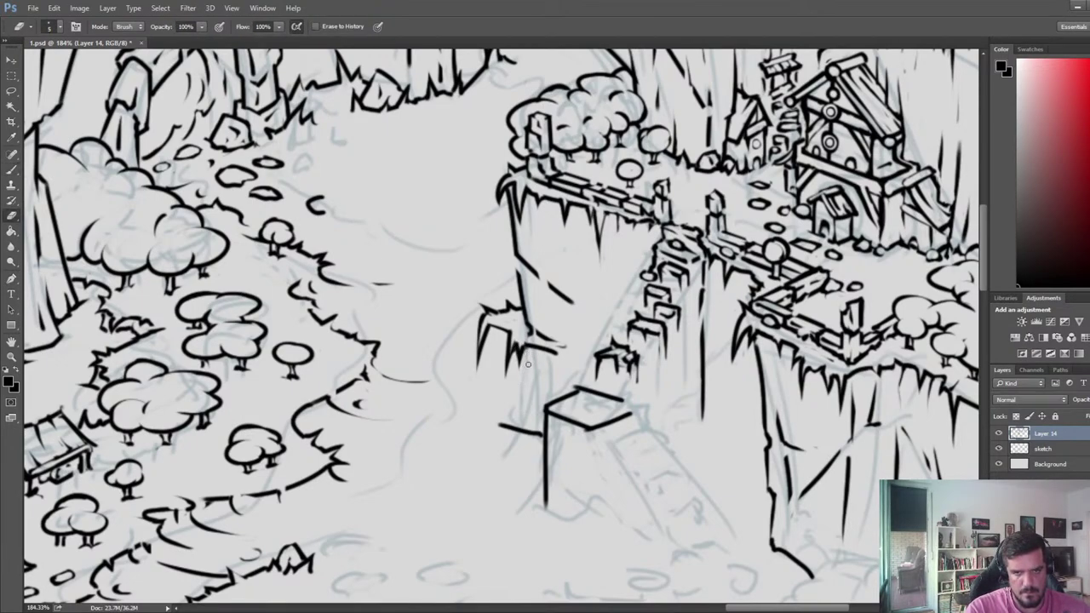
- Ink a small round tree on top of the ledge against the cliff edge, undoing the failed strokes
mouse_move(513, 303)
mouse_down()
mouse_move(521, 311)
mouse_move(505, 298)
mouse_move(522, 321)
mouse_move(503, 294)
mouse_move(524, 328)
mouse_up()
key(b)
key(e)
key(b)
key(e)
key(ctrl+alt+z)
key(ctrl+alt+z)
key(ctrl+alt+z)
key(b)
key(e)
key(b)
key(e)
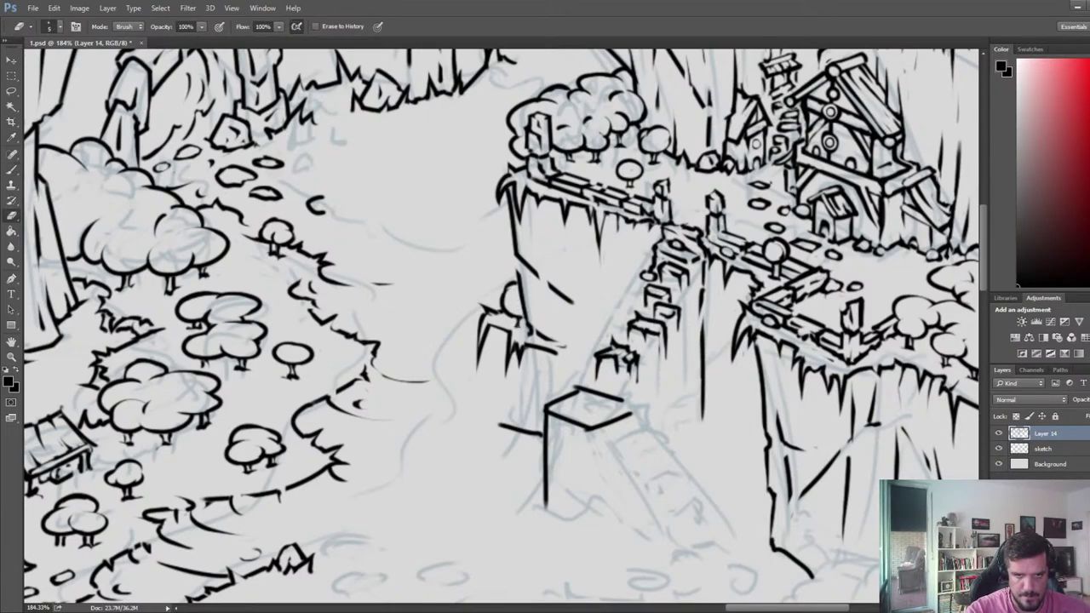
- Ink the ledge's long vertical outer edge and a thin crack beside it, tapering the lines with the eraser
key(b)
key(e)
key(b)
mouse_move(515, 316)
mouse_down()
mouse_move(502, 399)
mouse_move(495, 353)
mouse_move(482, 431)
mouse_up()
key(e)
key(b)
key(e)
key(b)
key(e)
key(b)
key(e)
key(b)
key(e)
key(b)
key(b)
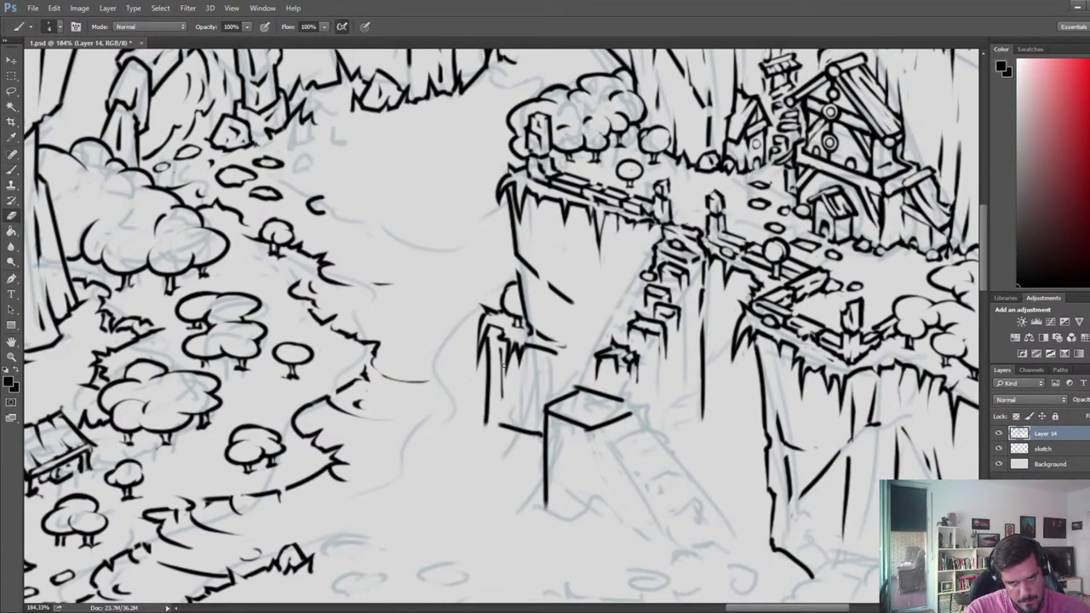
key(e)
drag(501, 339, 503, 397)
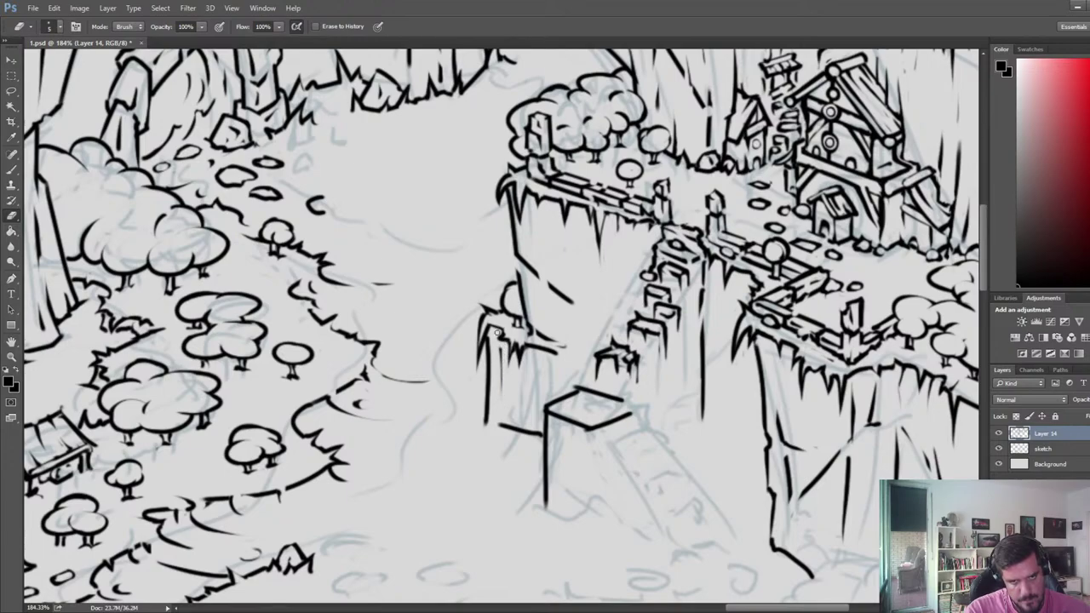
- Reshape the ledge's inner rim into jagged grass and ink a short vertical line below its end above the landing
key(b)
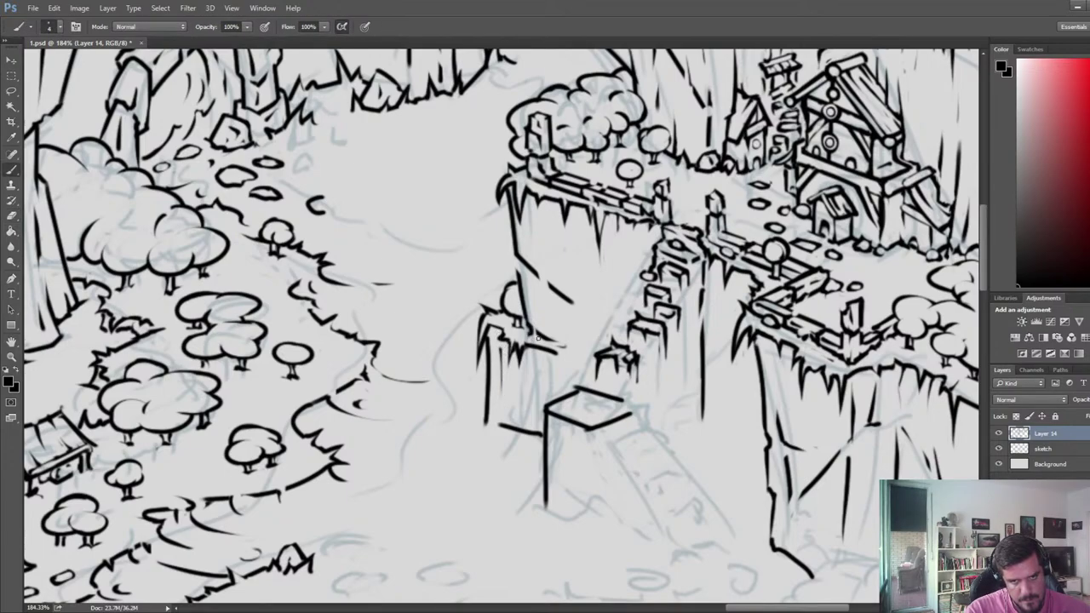
mouse_move(528, 336)
mouse_down()
mouse_move(559, 358)
mouse_move(531, 341)
mouse_move(564, 345)
mouse_move(524, 333)
mouse_move(543, 333)
mouse_move(543, 351)
mouse_move(522, 348)
mouse_move(563, 349)
mouse_move(543, 354)
mouse_move(529, 415)
mouse_move(536, 360)
mouse_move(558, 397)
mouse_up()
key(e)
key(b)
key(e)
key(b)
key(e)
key(b)
key(e)
key(b)
key(e)
key(b)
key(e)
key(b)
key(e)
key(b)
key(e)
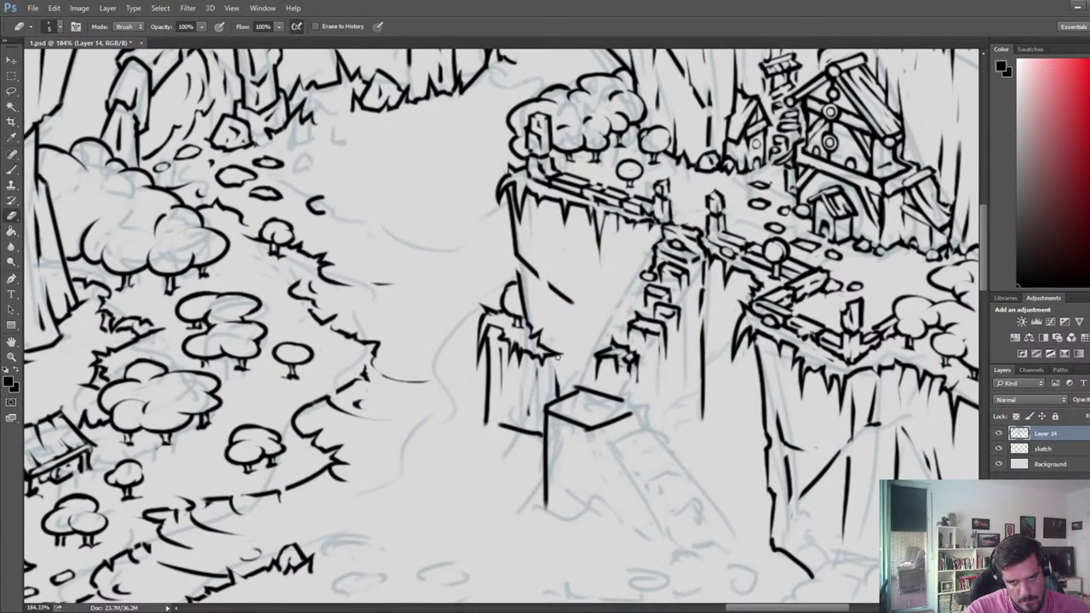
- Examine the inked line art across the whole map and the sketched areas that remain
scroll(558, 366, down, 3)
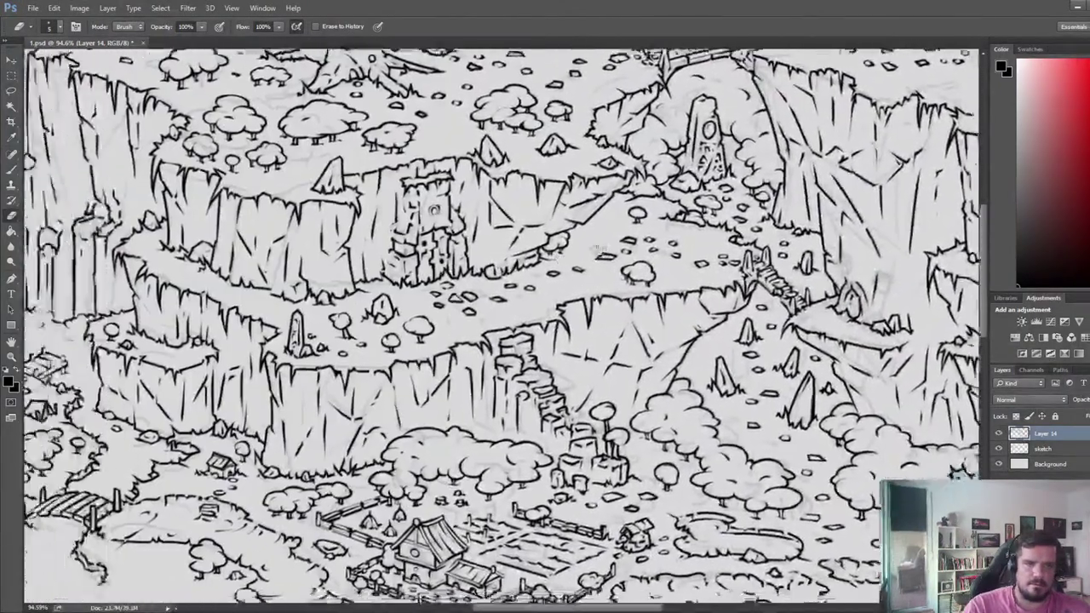
drag(599, 247, 885, 233)
drag(570, 331, 808, 310)
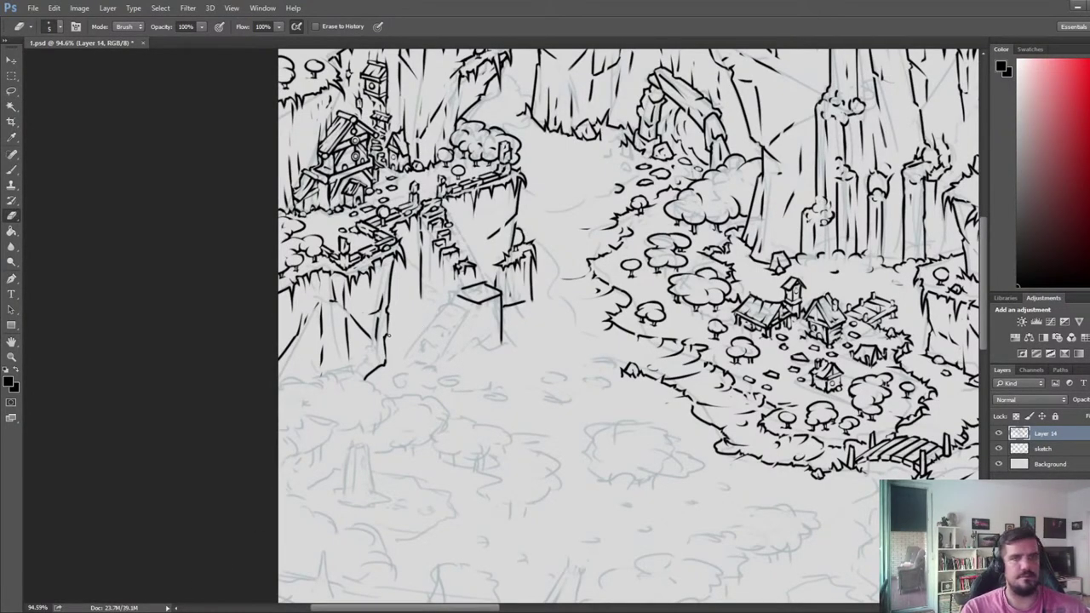
scroll(394, 330, up, 2)
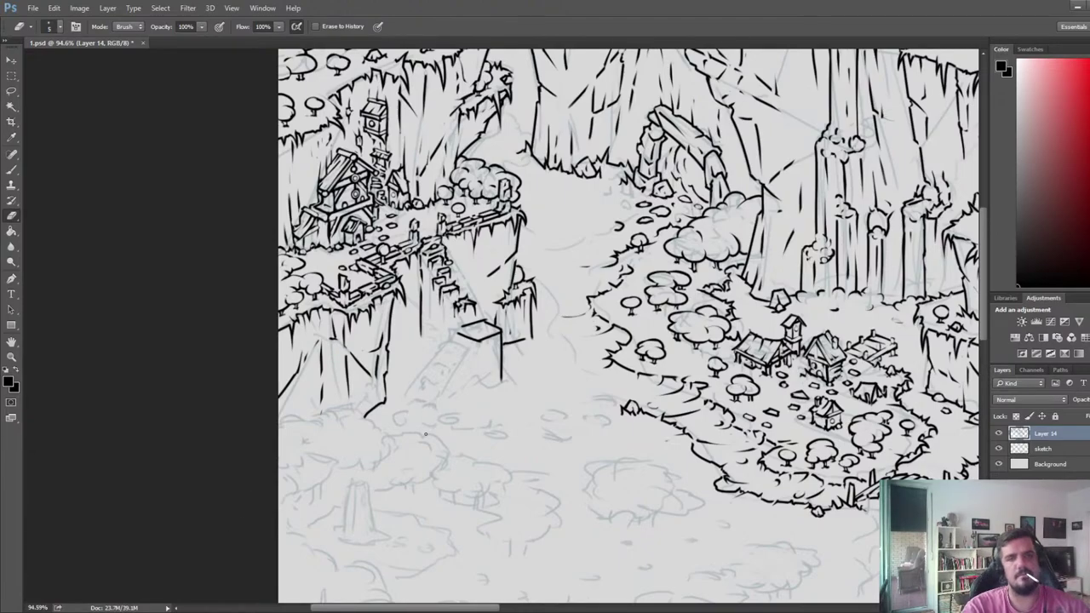
scroll(438, 404, down, 5)
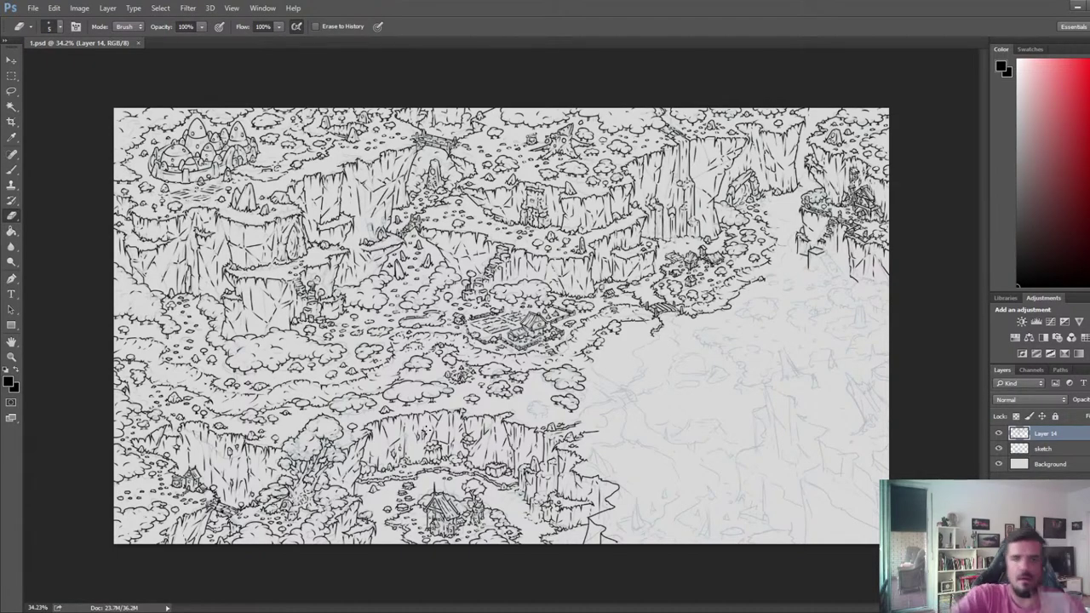
scroll(766, 301, up, 2)
drag(767, 300, 564, 420)
scroll(766, 264, up, 3)
scroll(468, 328, down, 3)
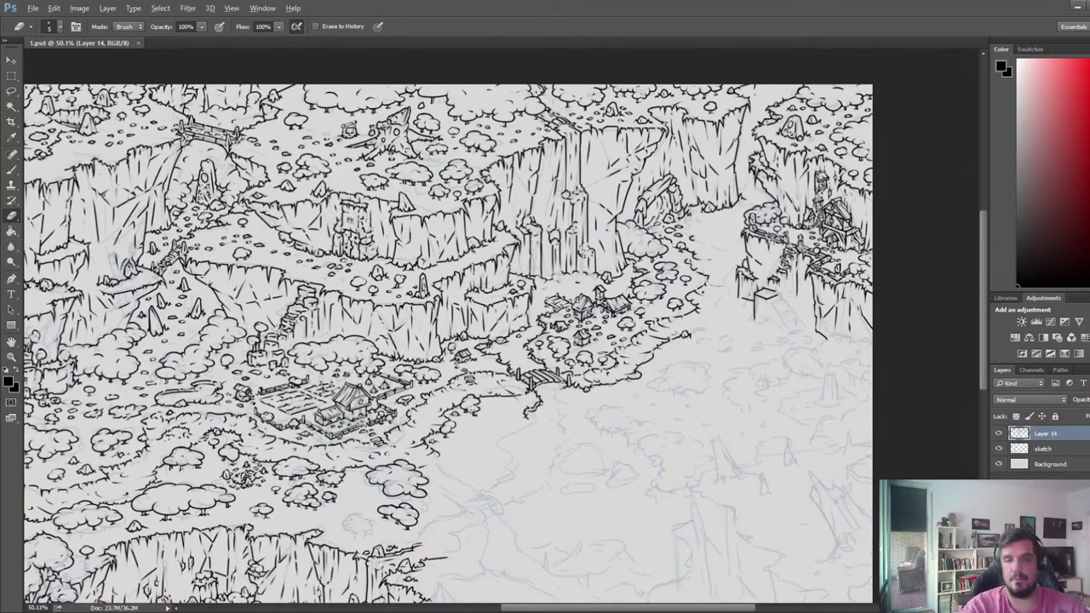
- Ink an angular bank outline from beside the small ledge around to the grassy shore of the lower village
scroll(375, 374, up, 5)
drag(636, 352, 228, 381)
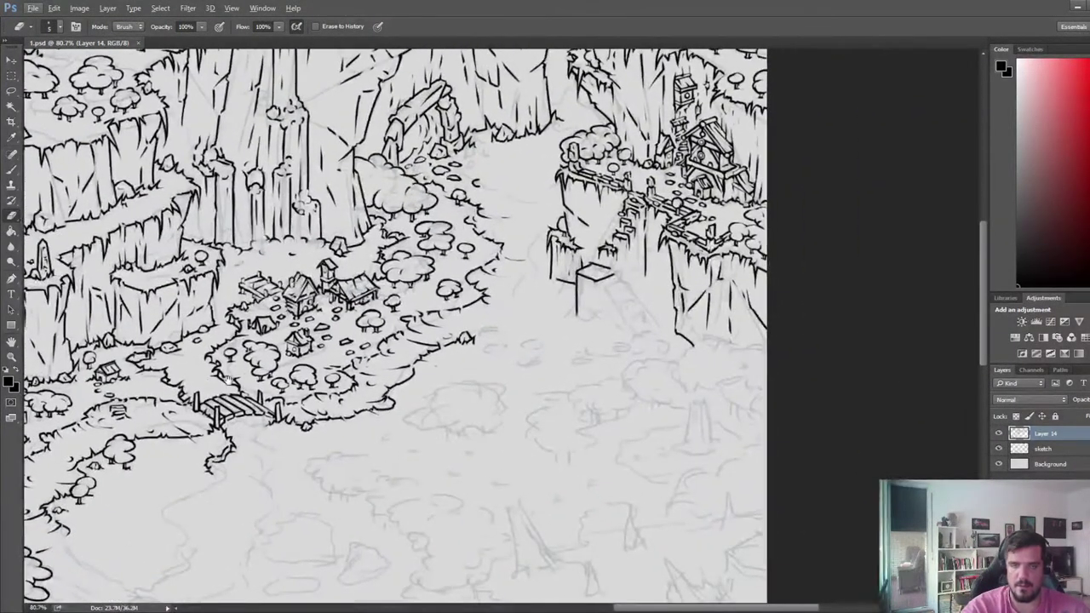
scroll(511, 256, up, 3)
key(b)
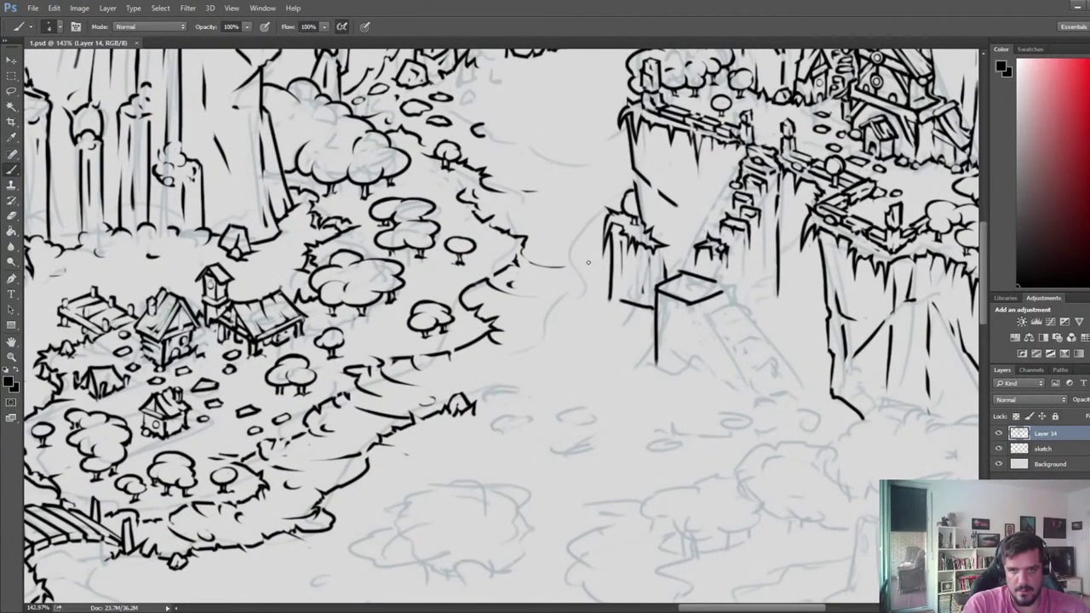
mouse_move(594, 261)
mouse_down()
mouse_move(564, 279)
mouse_move(568, 303)
mouse_move(620, 365)
mouse_move(498, 378)
mouse_up()
key(e)
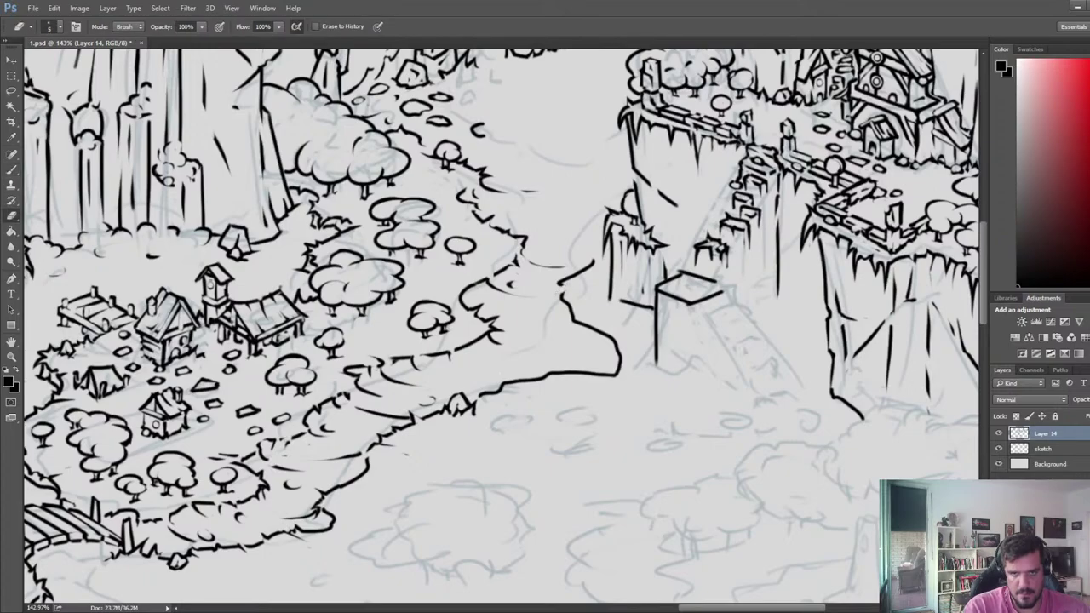
- Ink a thin curved ripple across the river mouth and start a grass tuft at the end of the bank line
key(bracketright)
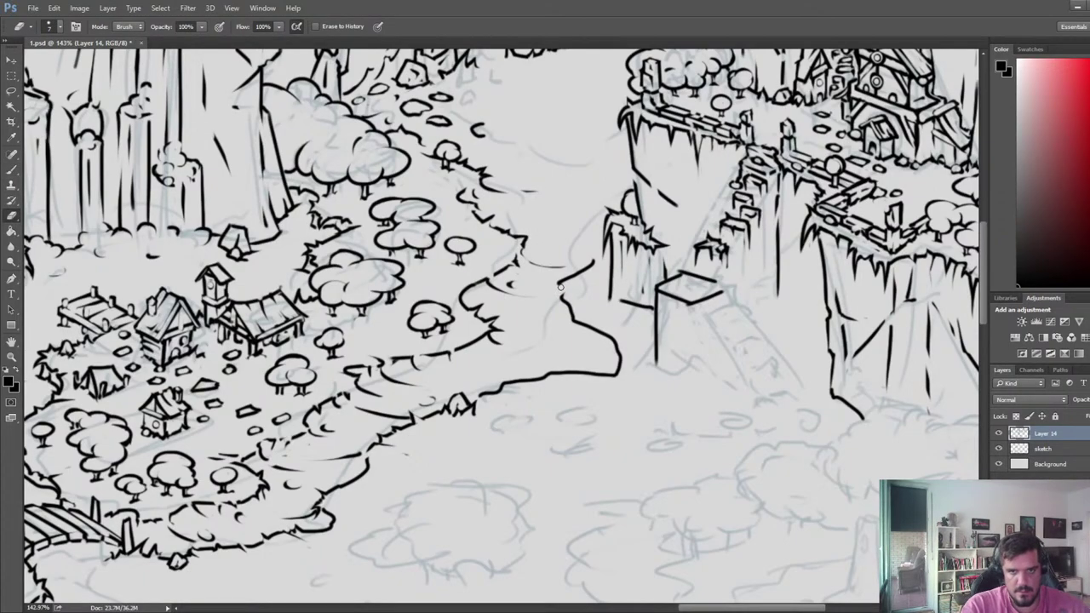
key(b)
mouse_move(559, 284)
mouse_down()
mouse_move(537, 294)
mouse_move(555, 285)
mouse_up()
key(e)
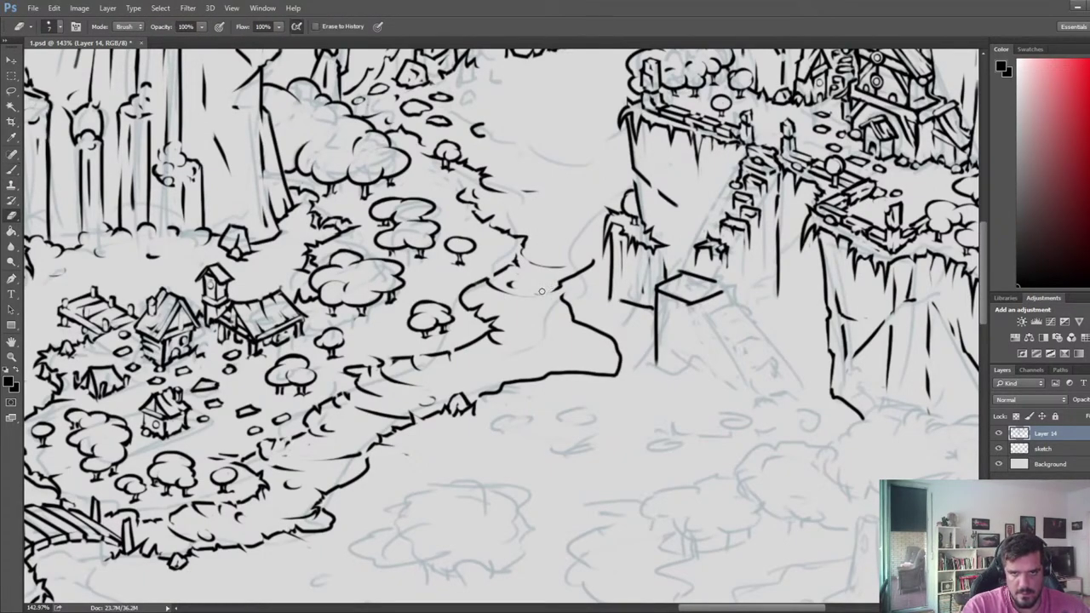
key(b)
key(e)
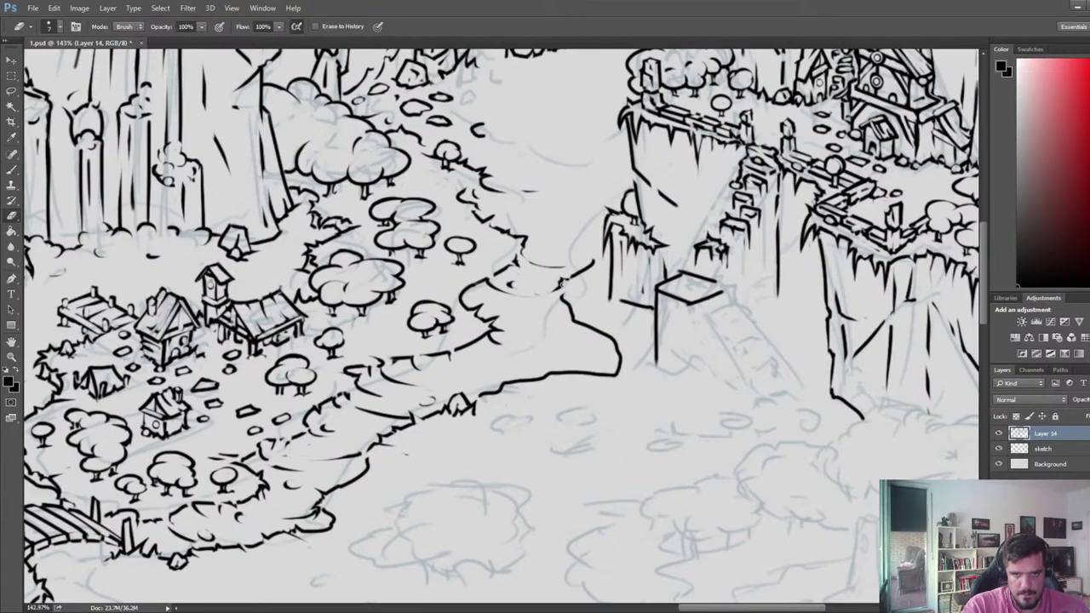
- Reshape the bank's corner beside the river mouth into small jagged grass tufts, alternating brush and eraser
key(b)
key(e)
mouse_move(562, 284)
mouse_down()
mouse_move(577, 295)
mouse_move(550, 315)
mouse_move(581, 289)
mouse_up()
key(b)
key(e)
key(b)
key(e)
key(b)
key(e)
key(b)
key(e)
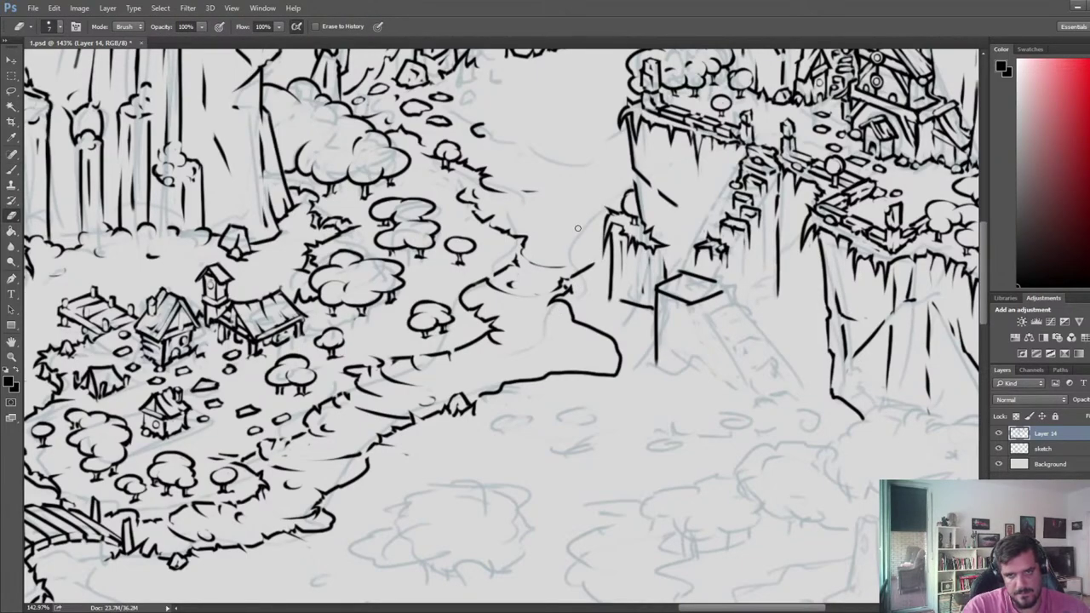
- Ink the river's winding bank line from the grassy corner up to the cliff below the walled village
key(b)
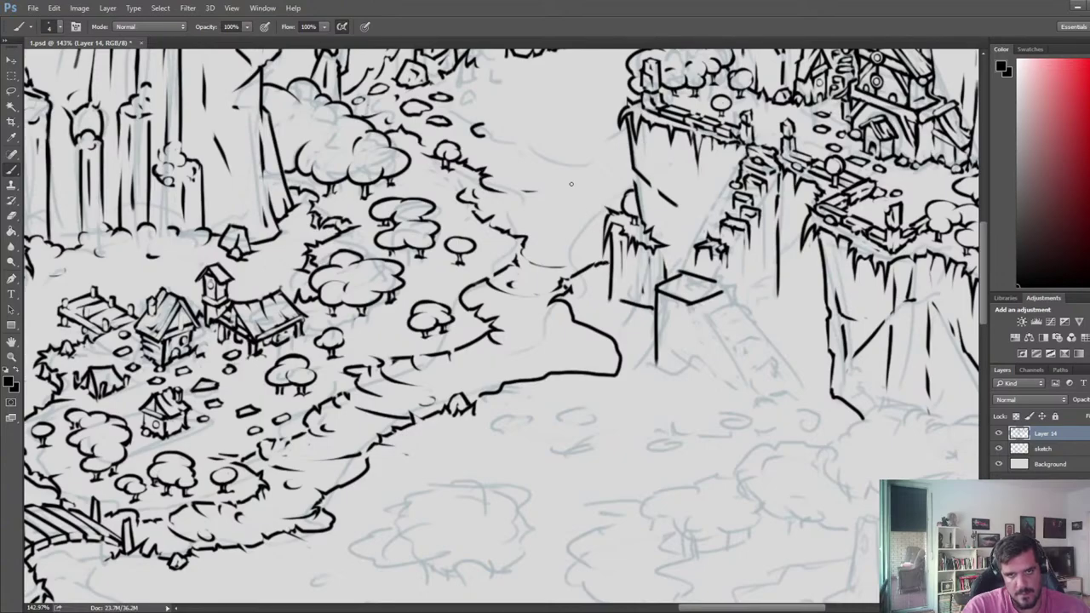
drag(571, 184, 504, 260)
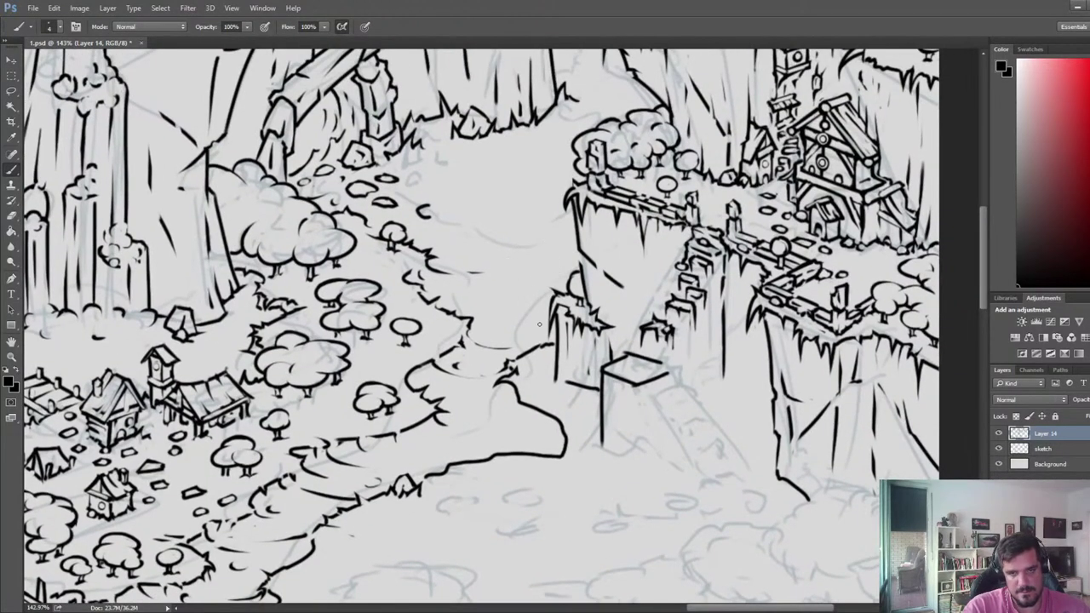
key(e)
key(b)
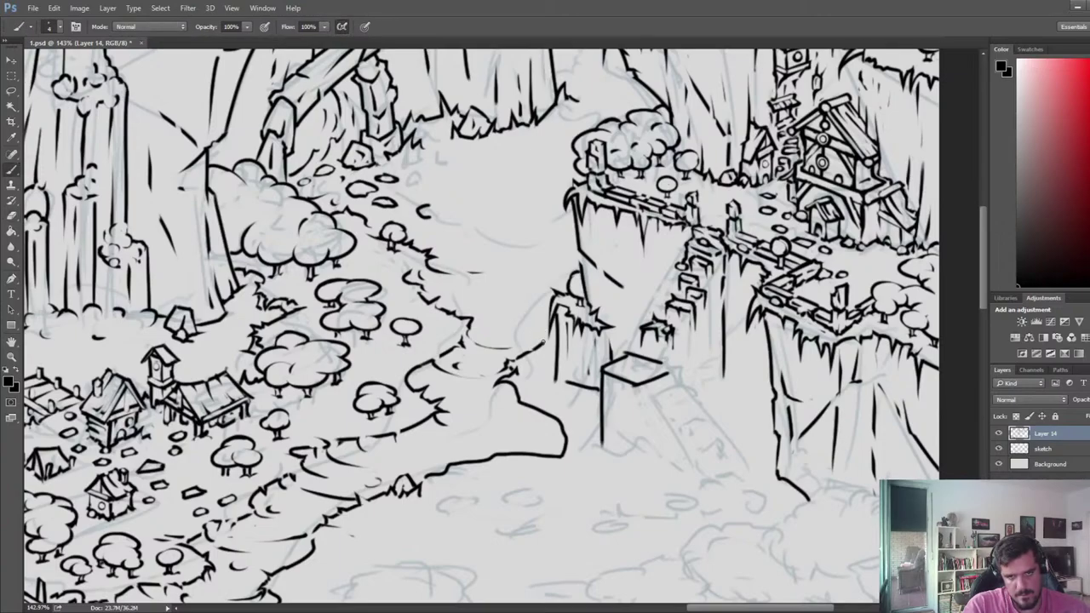
key(e)
mouse_move(547, 312)
mouse_down()
mouse_move(559, 343)
mouse_move(544, 342)
mouse_move(539, 322)
mouse_move(494, 286)
mouse_move(523, 248)
mouse_move(558, 226)
mouse_up()
key(b)
key(ctrl+z)
drag(496, 288, 570, 230)
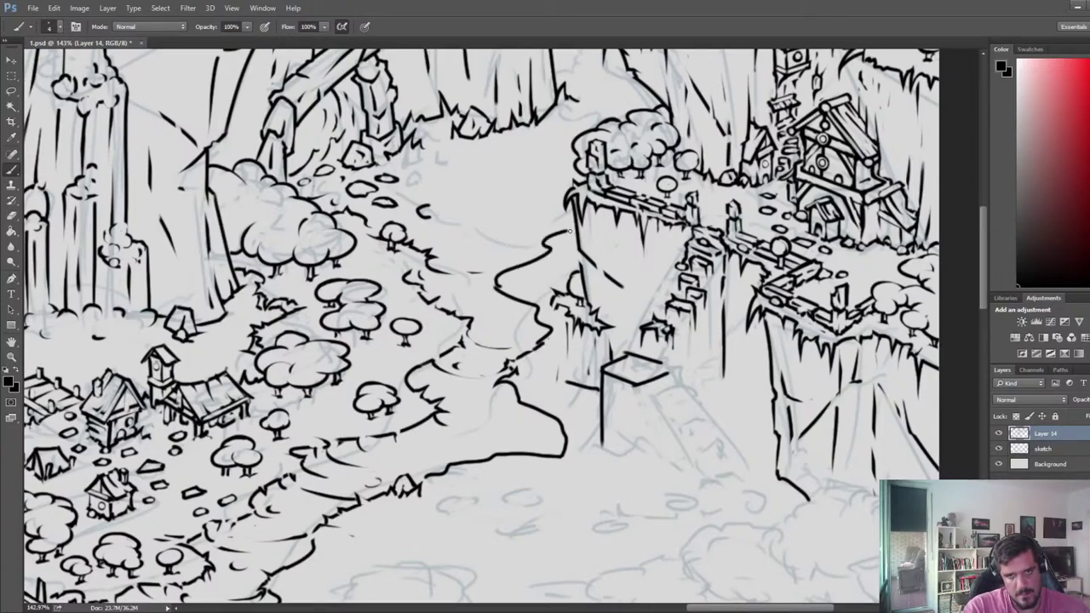
- Break the upper end of the new bank line into grass tufts near the cliff
key(e)
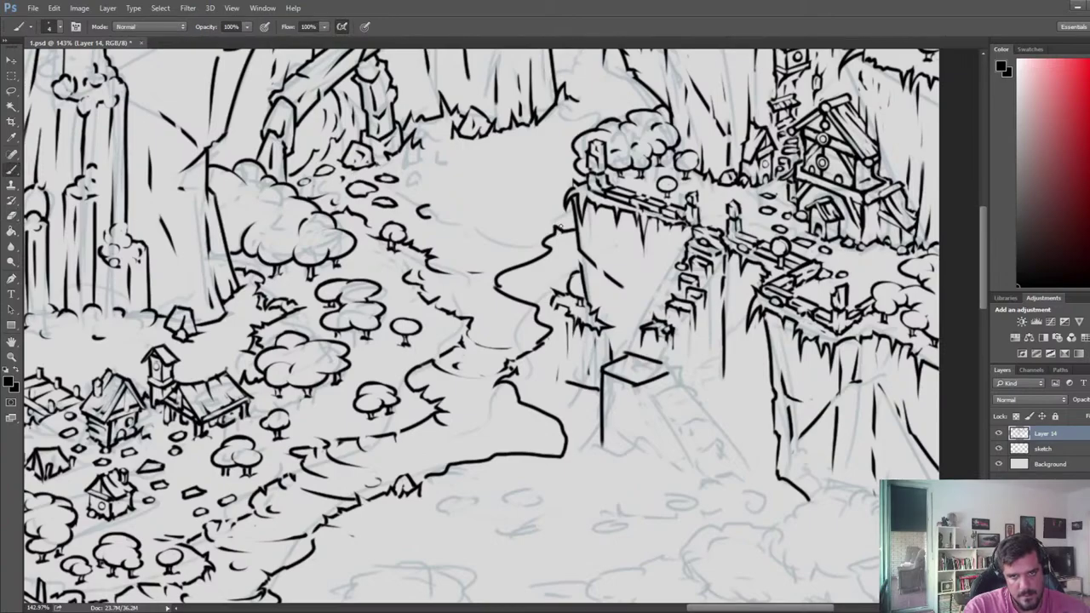
key(b)
mouse_move(549, 245)
mouse_down()
mouse_move(516, 253)
mouse_move(534, 256)
mouse_up()
key(e)
key(b)
key(e)
key(b)
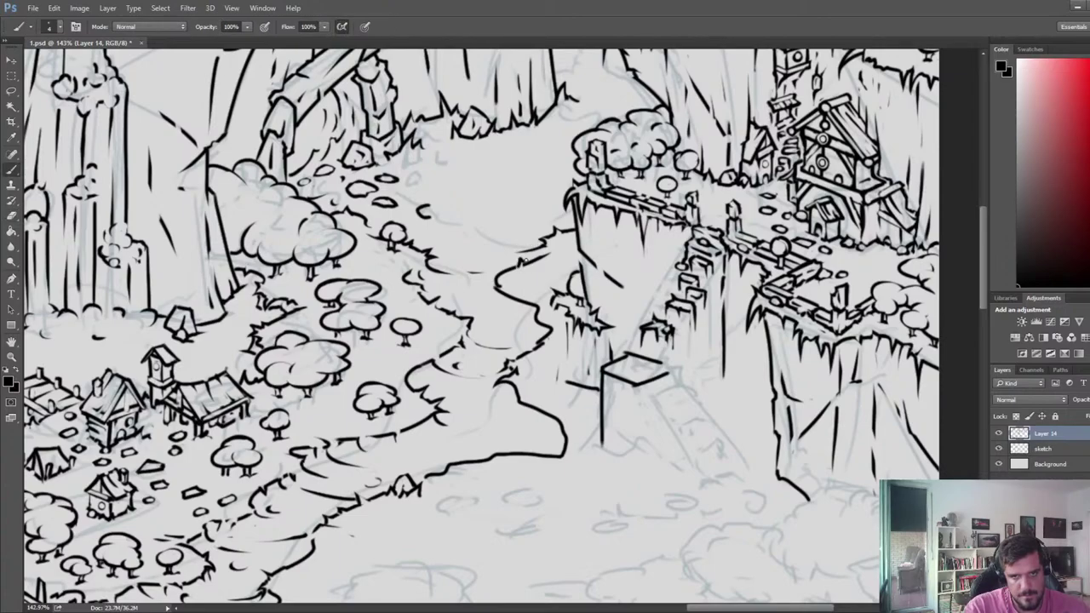
- Rework the bank's sharp bend below the cliff into jagged grass with brush and eraser
key(e)
key(b)
mouse_move(495, 294)
mouse_down()
mouse_move(537, 284)
mouse_move(508, 291)
mouse_move(501, 260)
mouse_up()
key(e)
key(b)
key(e)
key(b)
key(e)
key(b)
key(e)
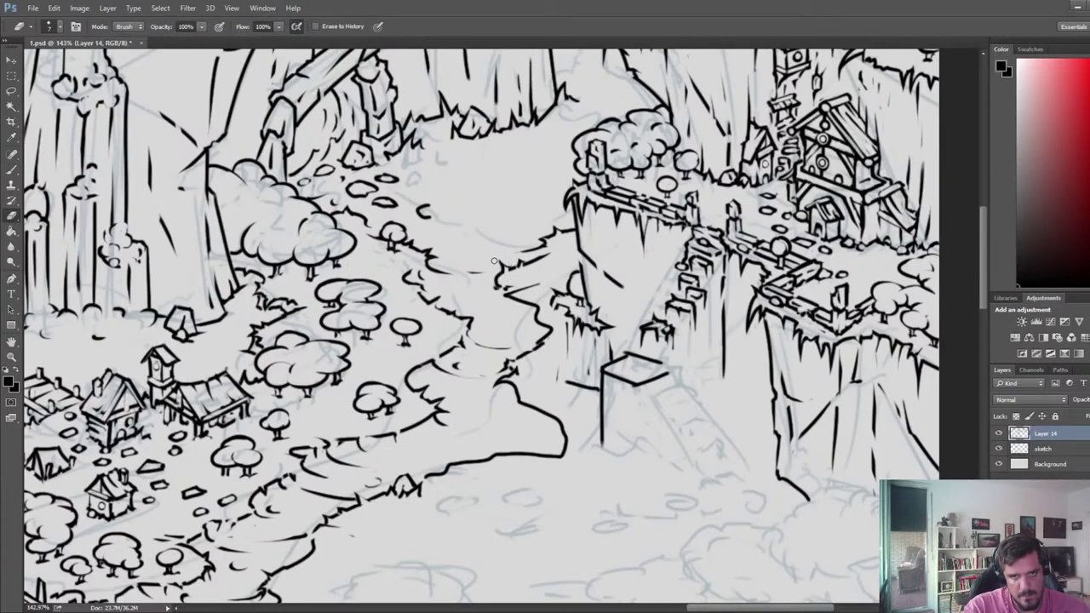
- Erase the stray curve near the stepping stones and ink short ripples across the river above the bend
key(b)
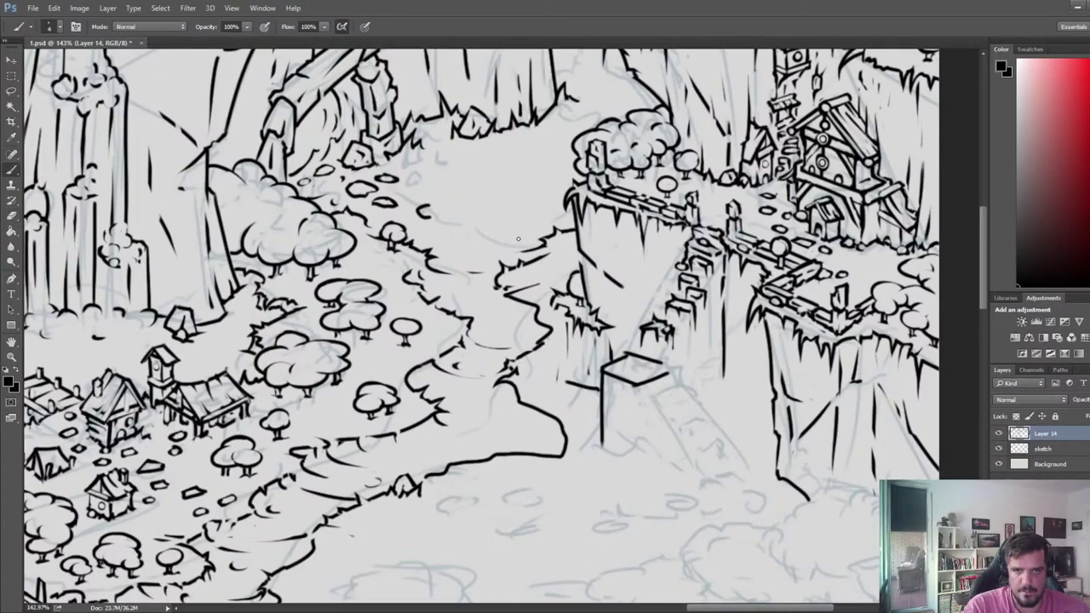
key(e)
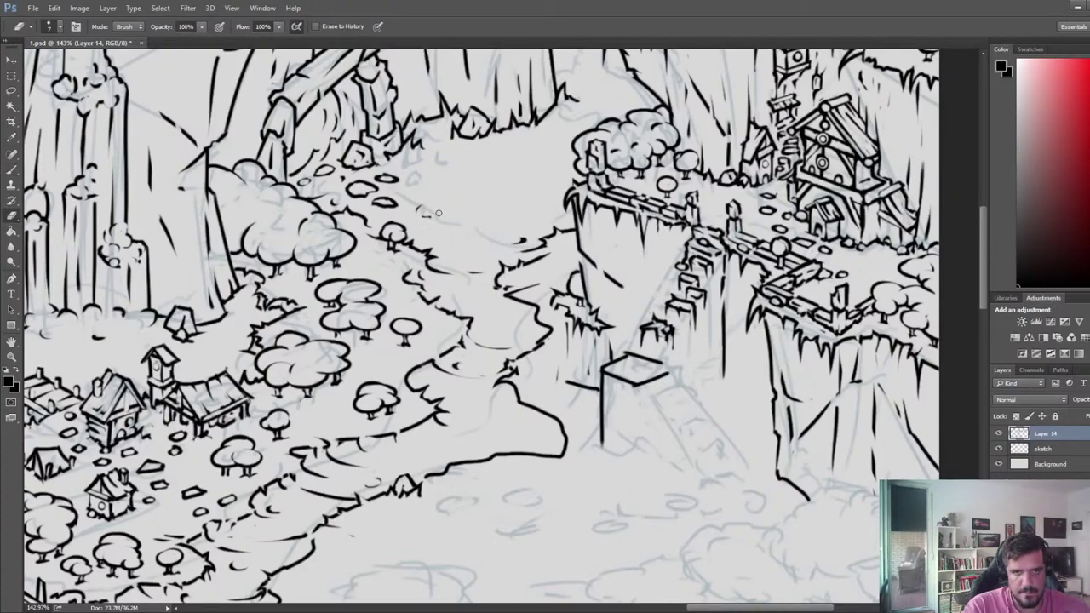
key(b)
drag(444, 247, 498, 236)
key(e)
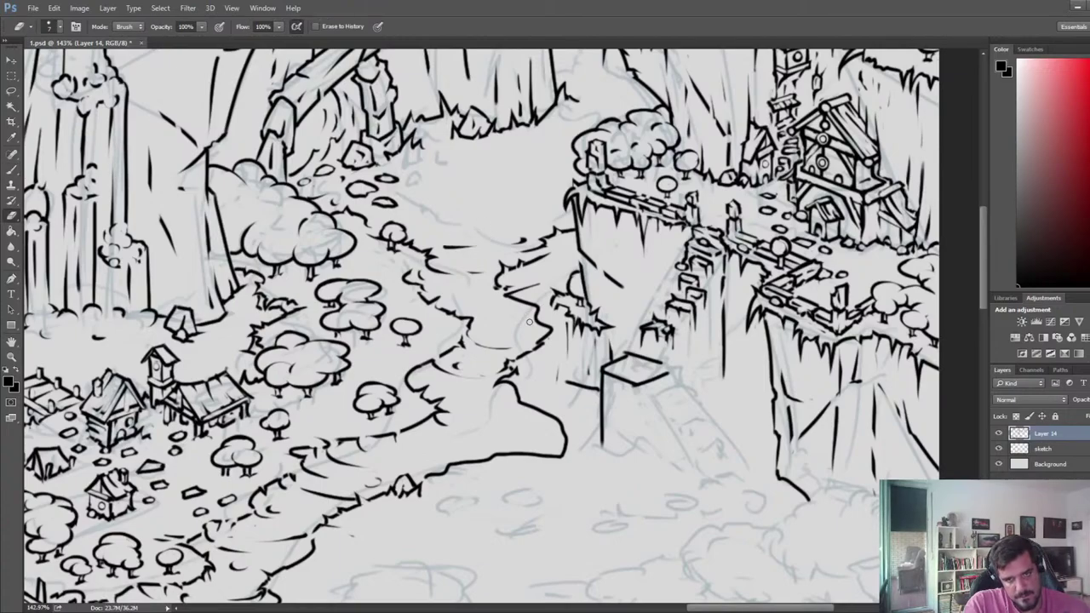
- Ink tapered ripples in the narrow river channel beside the winding bank and save the file
key(b)
mouse_move(529, 321)
mouse_down()
mouse_move(480, 322)
mouse_move(474, 301)
mouse_move(511, 312)
mouse_move(497, 314)
mouse_up()
key(e)
key(b)
key(e)
key(b)
key(e)
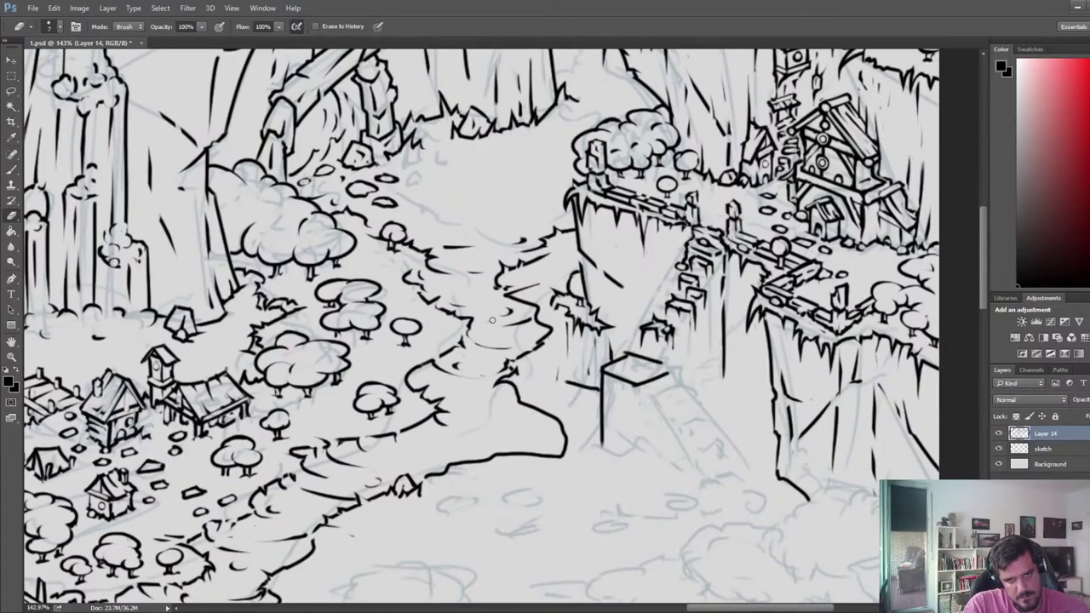
key(ctrl+s)
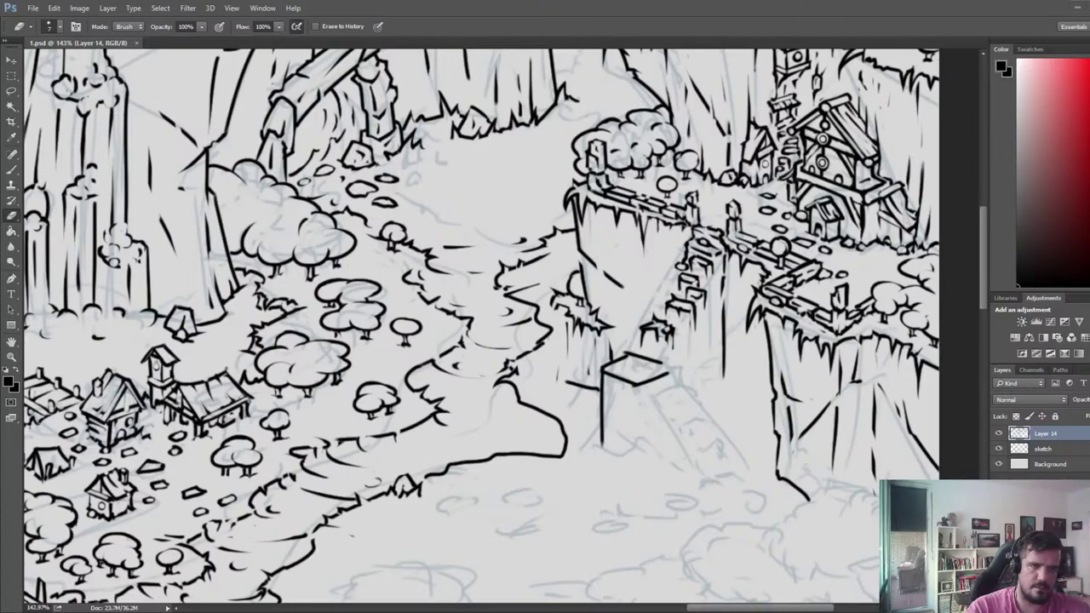
- Ink a long curved far-bank line from near the stone arch to the trees of the walled village
scroll(368, 404, down, 2)
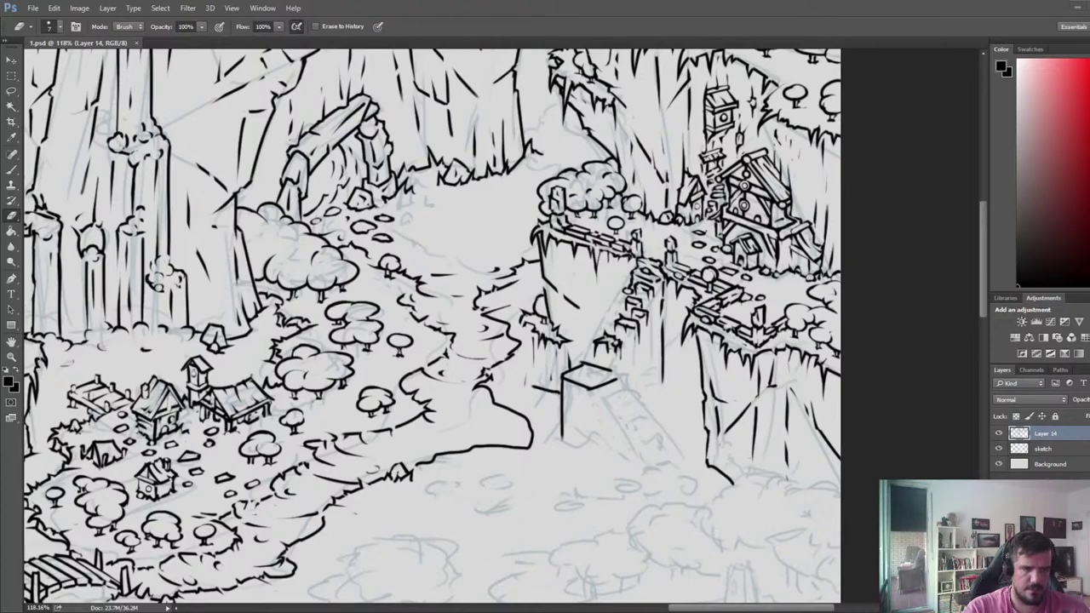
scroll(456, 105, up, 3)
mouse_move(423, 256)
mouse_down()
mouse_move(505, 267)
mouse_move(601, 244)
mouse_up()
key(b)
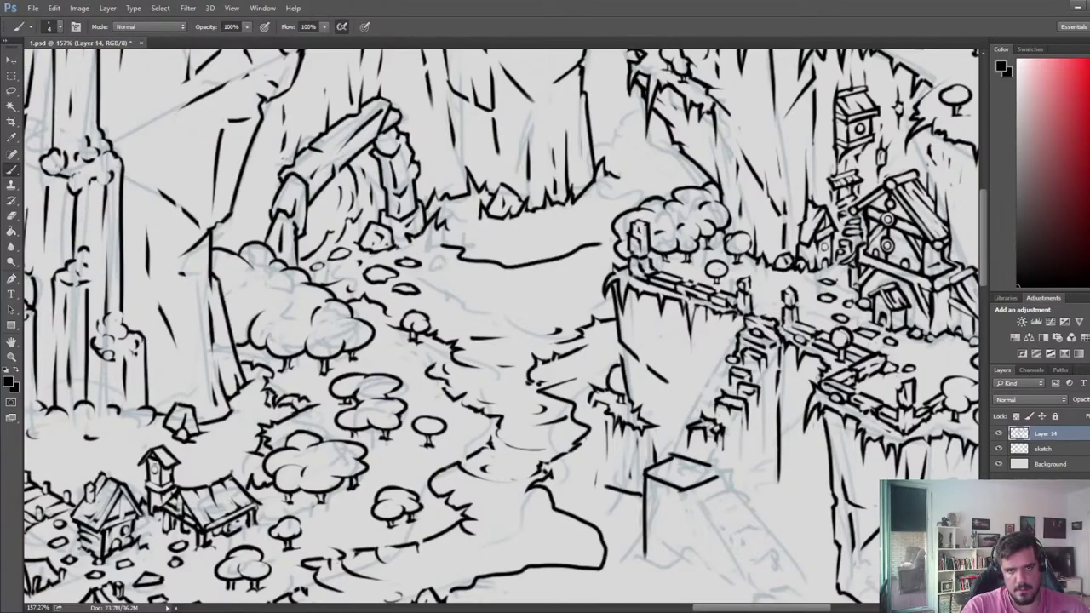
- Break the part of the far-bank line nearest the stone arch into grass tufts and short dashes
key(e)
mouse_move(509, 261)
mouse_down()
mouse_move(511, 277)
mouse_move(441, 265)
mouse_move(473, 236)
mouse_move(433, 254)
mouse_up()
key(b)
key(e)
key(b)
key(e)
key(b)
key(e)
key(b)
key(e)
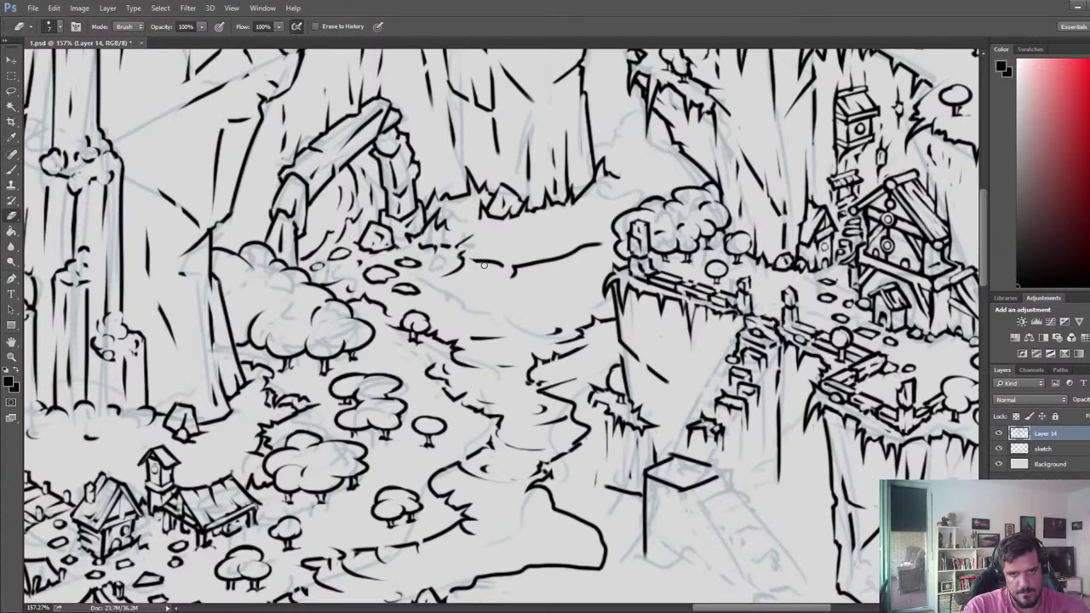
key(b)
key(e)
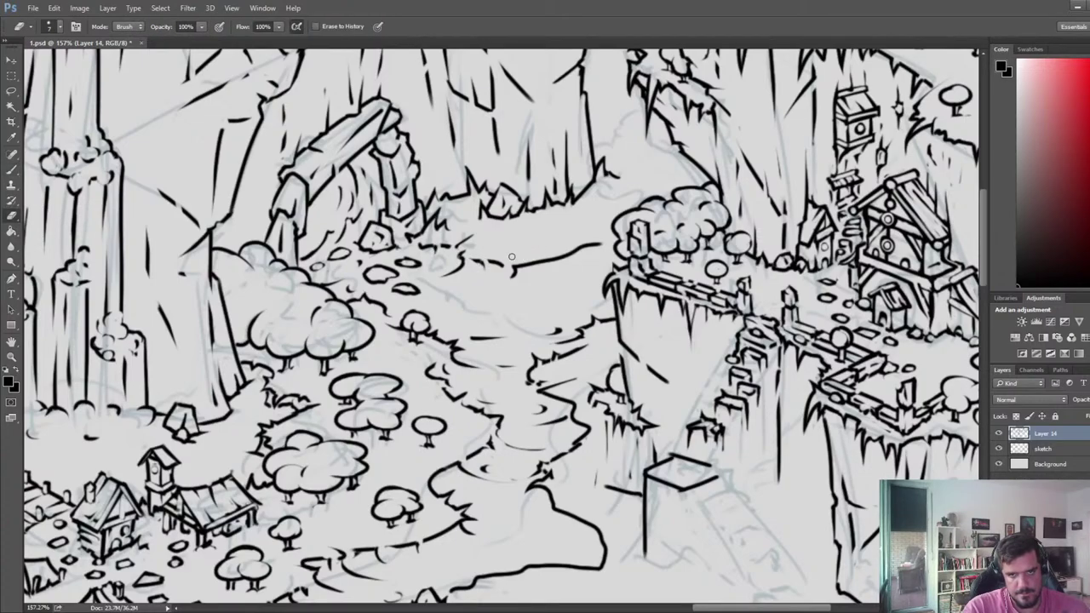
key(b)
key(e)
- Ink a small rock with grass beneath it on the broken stretch of the far bank
mouse_move(484, 261)
mouse_down()
mouse_move(502, 268)
mouse_move(483, 250)
mouse_move(515, 247)
mouse_move(496, 234)
mouse_move(508, 244)
mouse_up()
key(b)
key(e)
key(b)
key(e)
key(b)
key(e)
key(b)
key(e)
key(b)
key(e)
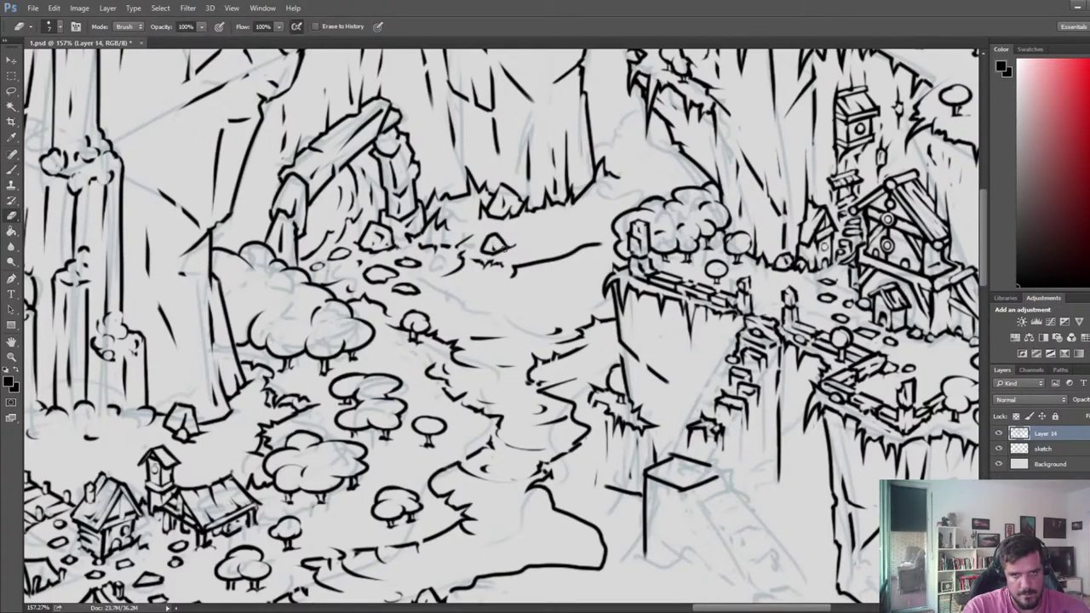
- Ink a small stone beside the rock and a pair of little stones further along the far bank
key(b)
key(e)
key(b)
key(e)
key(b)
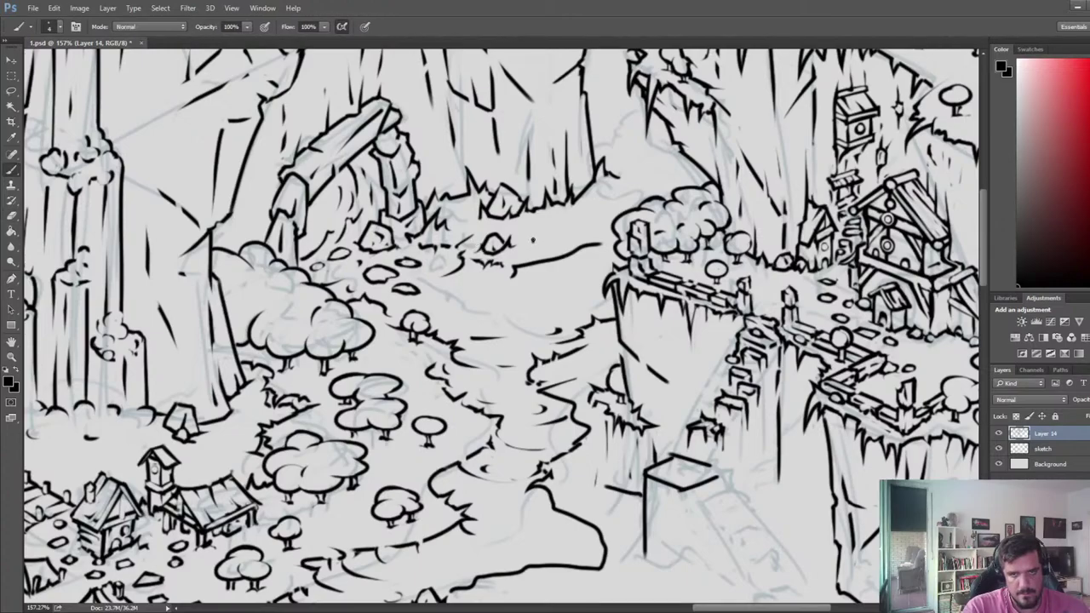
drag(533, 240, 540, 246)
key(e)
key(b)
key(e)
key(b)
drag(541, 239, 548, 247)
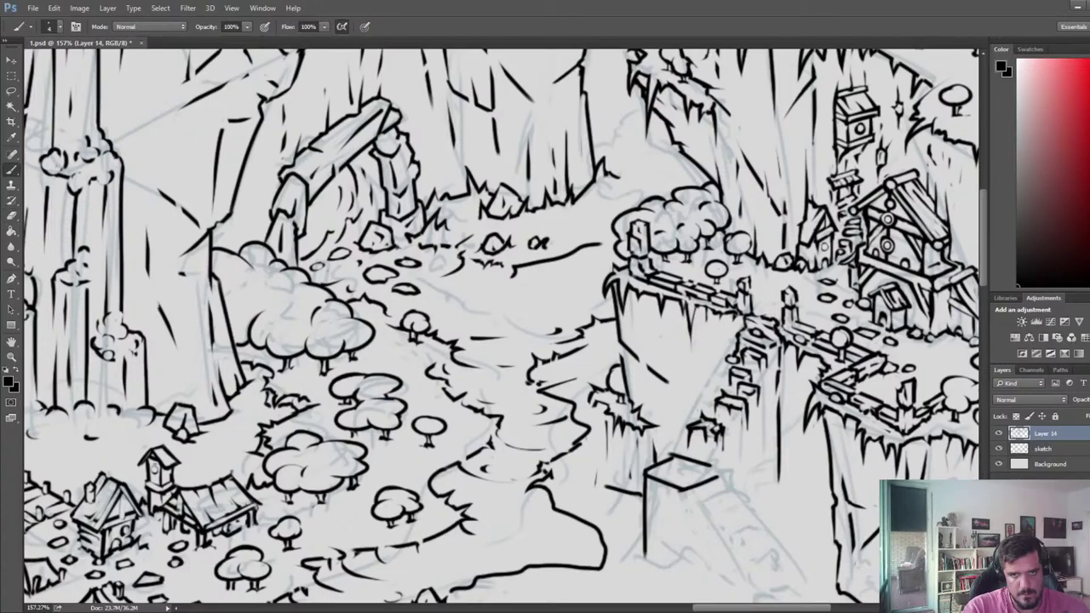
- Open a gap in the far-bank line and ink curved ripples in the water below the rock
key(e)
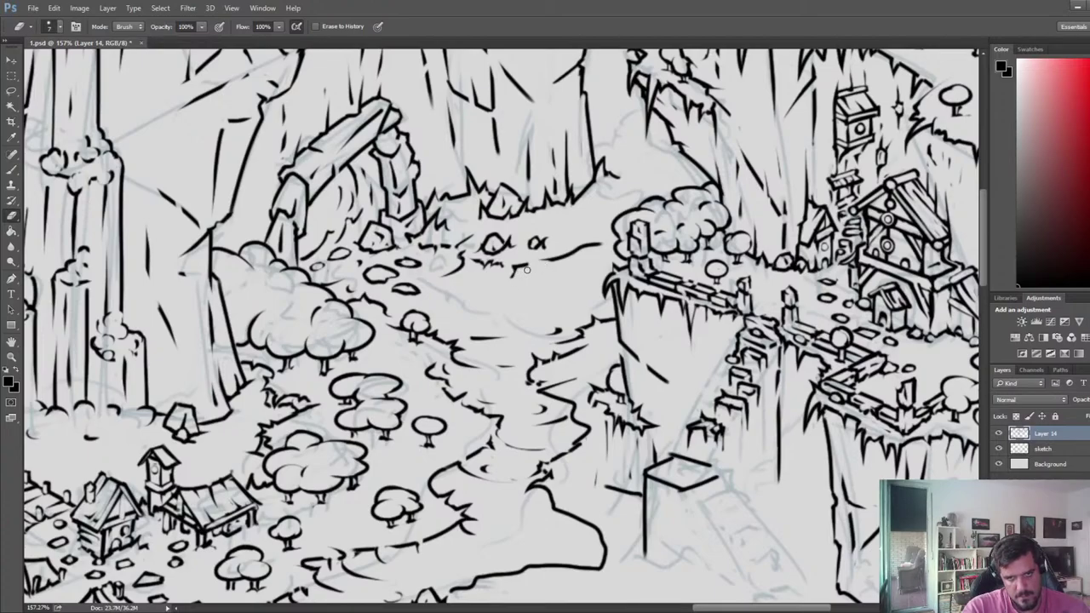
key(b)
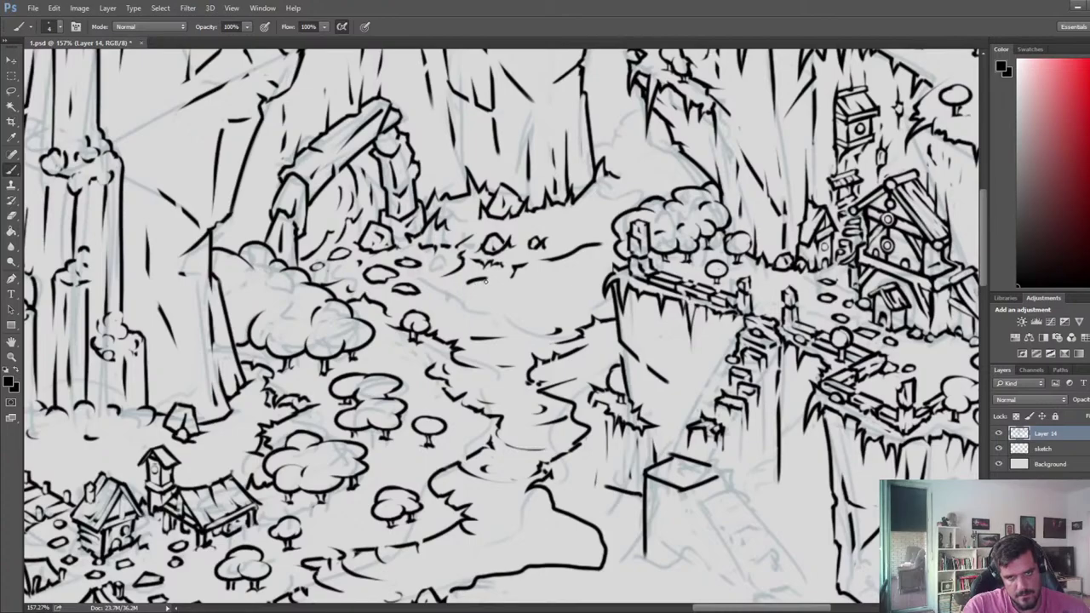
drag(494, 279, 453, 299)
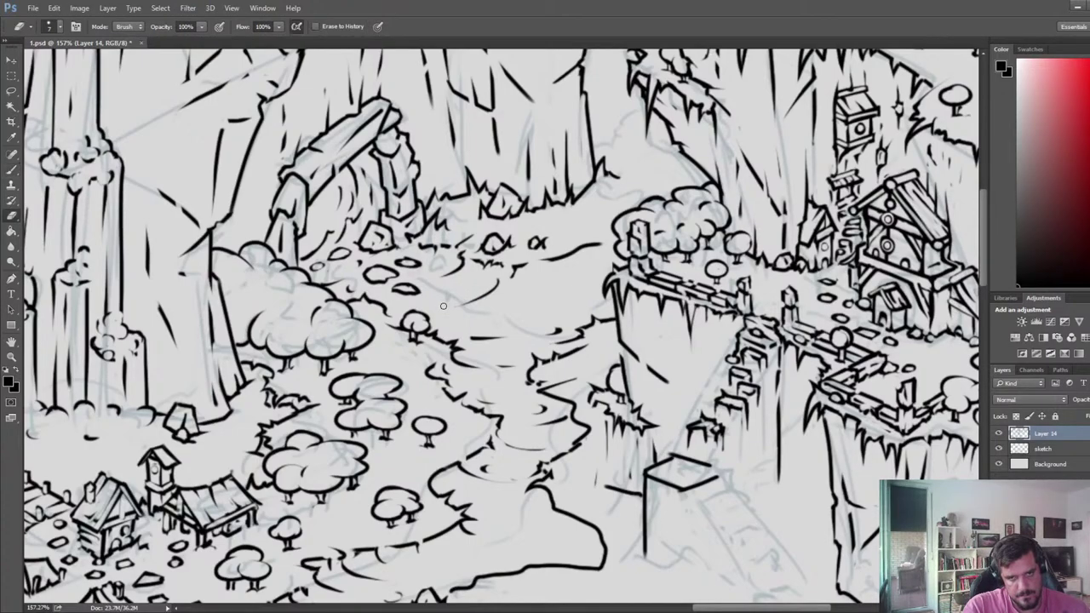
key(e)
key(b)
- Ink a cluster of small tapered ripples in the middle of the river below the far bank
mouse_move(461, 320)
mouse_down()
mouse_move(507, 317)
mouse_move(496, 345)
mouse_move(481, 347)
mouse_move(527, 342)
mouse_move(490, 338)
mouse_move(522, 326)
mouse_move(524, 270)
mouse_move(521, 313)
mouse_up()
key(e)
key(b)
key(e)
key(b)
key(e)
key(b)
key(e)
key(b)
key(e)
drag(501, 325, 521, 315)
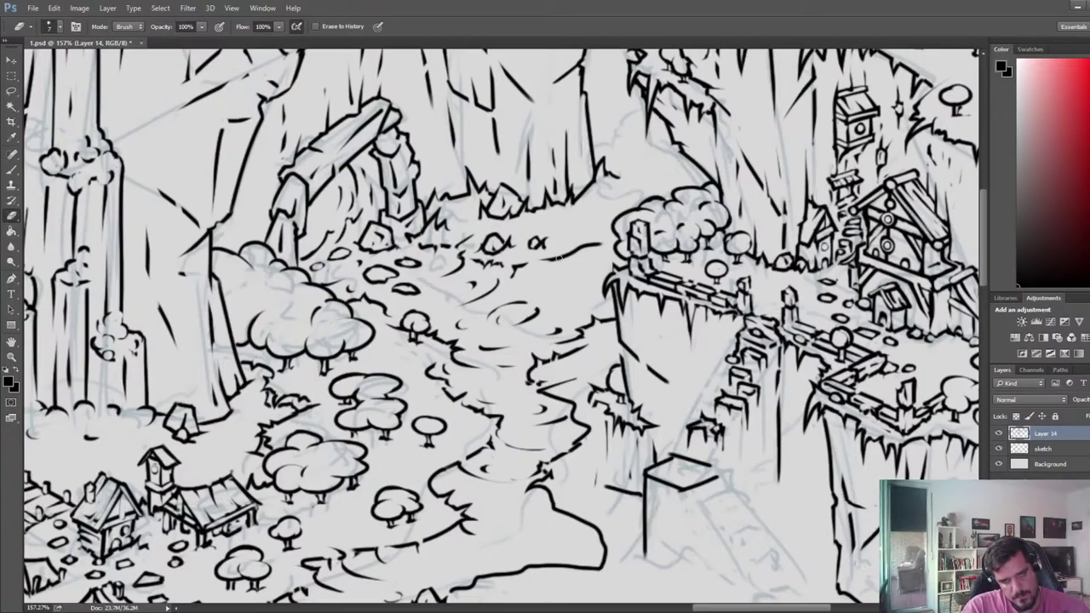
- Add more fine ripples to the river toward the walled village's cliff and save the file
scroll(514, 260, down, 5)
scroll(513, 260, up, 5)
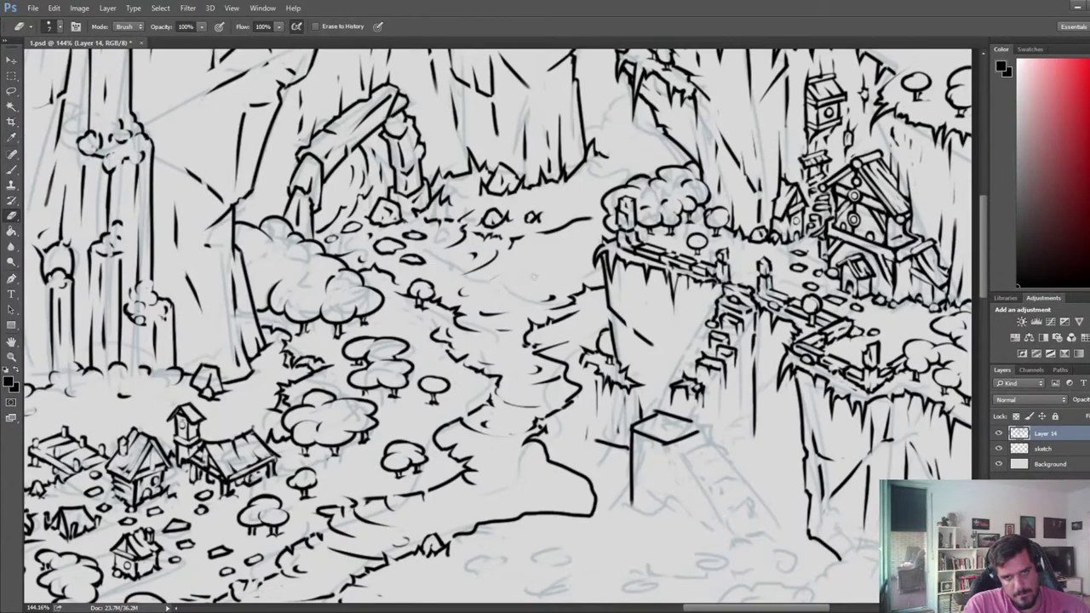
key(b)
key(e)
mouse_move(535, 282)
mouse_down()
mouse_move(498, 287)
mouse_move(550, 281)
mouse_up()
key(b)
key(e)
key(b)
key(e)
key(b)
key(e)
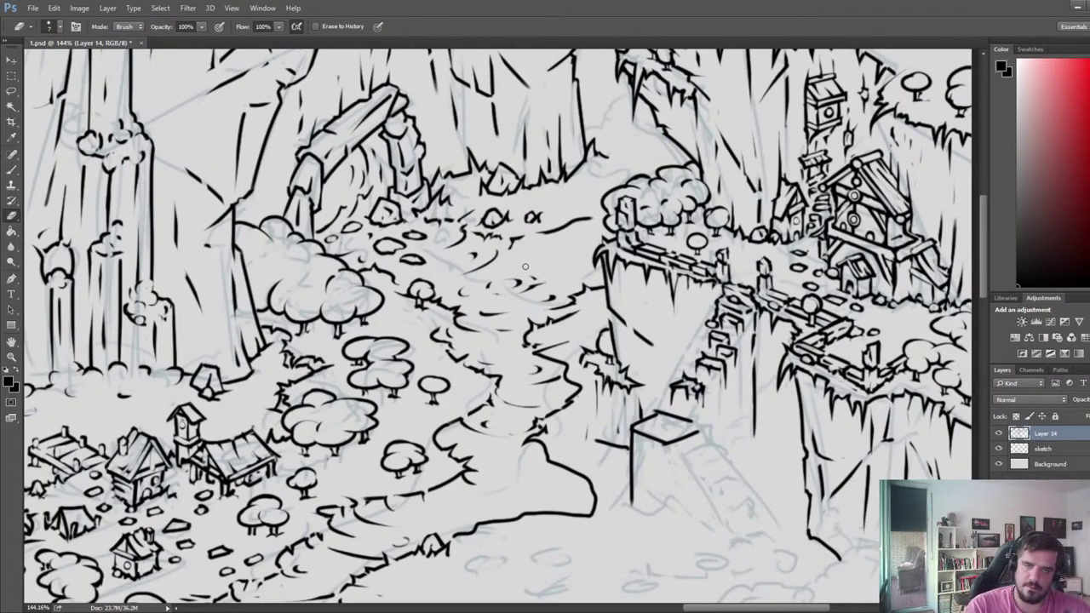
key(ctrl+s)
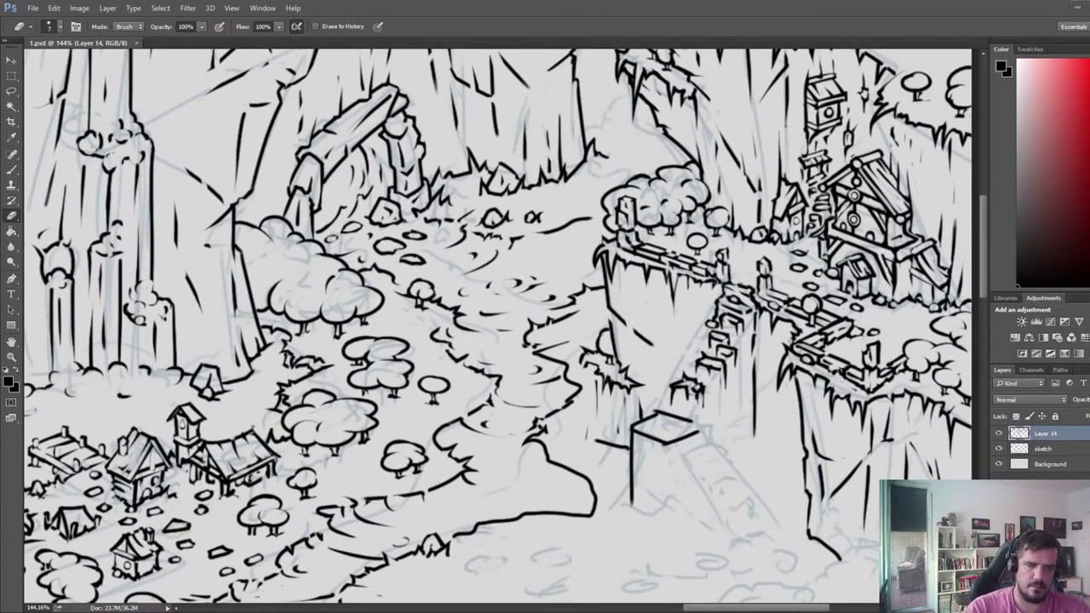
- Ink short grass strokes in the gap of the far-bank line and a small stone in the water below
scroll(518, 349, down, 5)
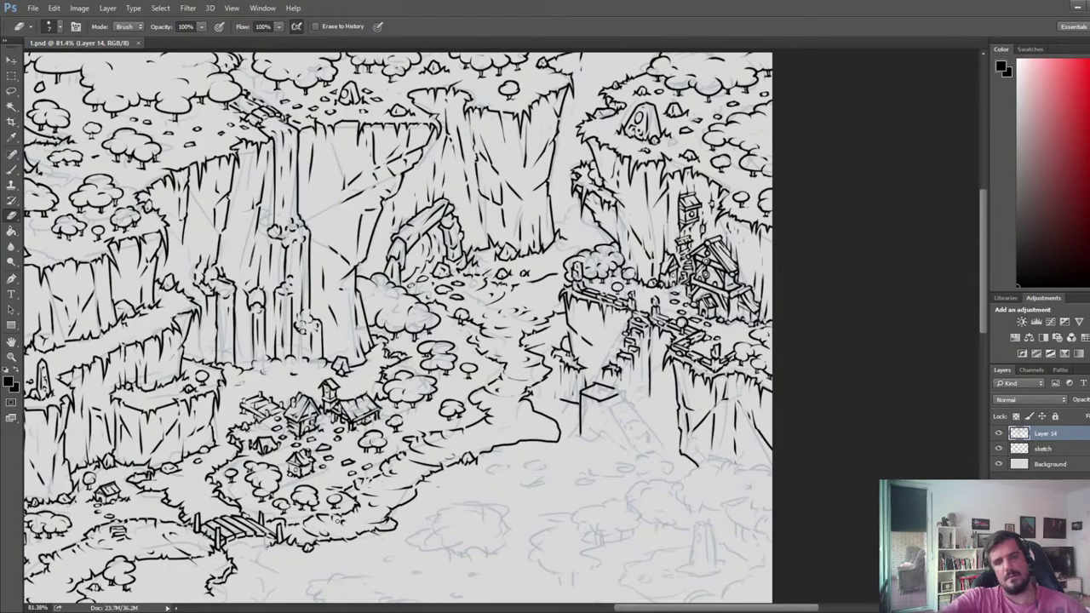
scroll(551, 320, up, 3)
scroll(532, 265, up, 2)
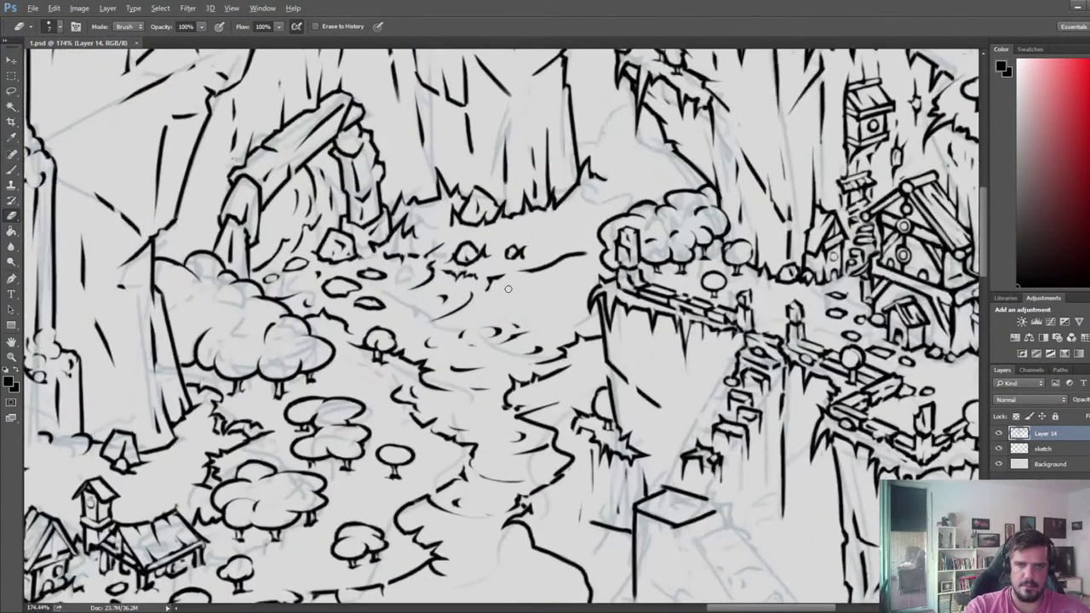
key(b)
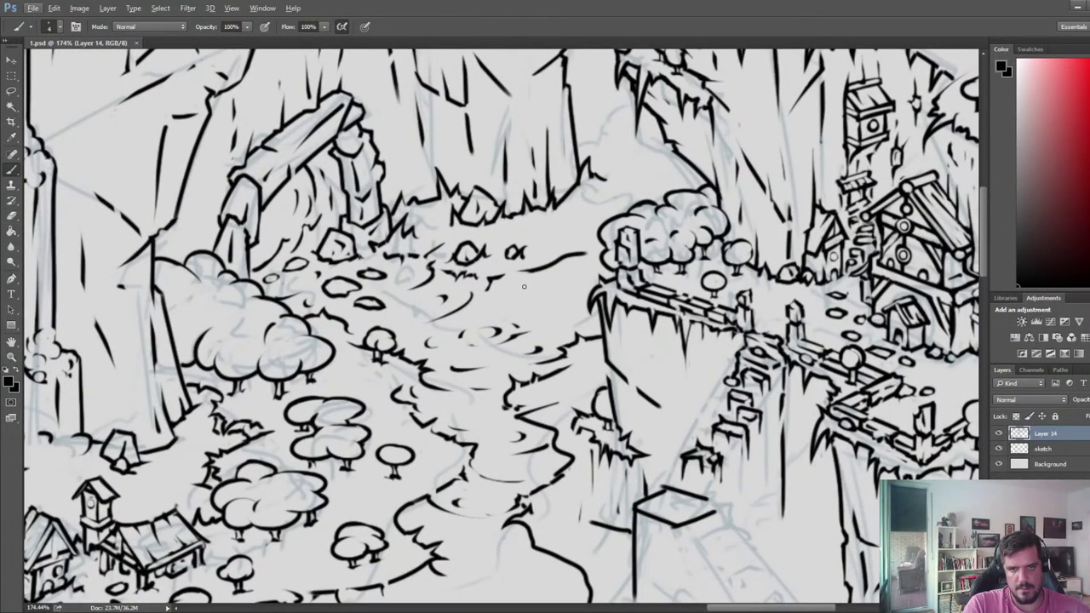
key(e)
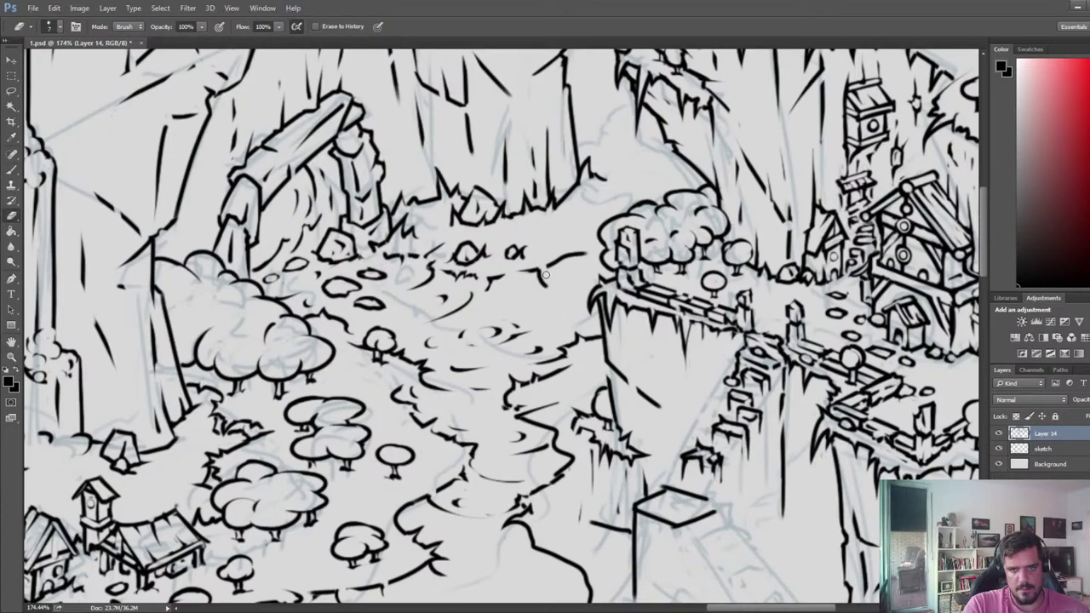
drag(546, 275, 537, 304)
key(b)
key(e)
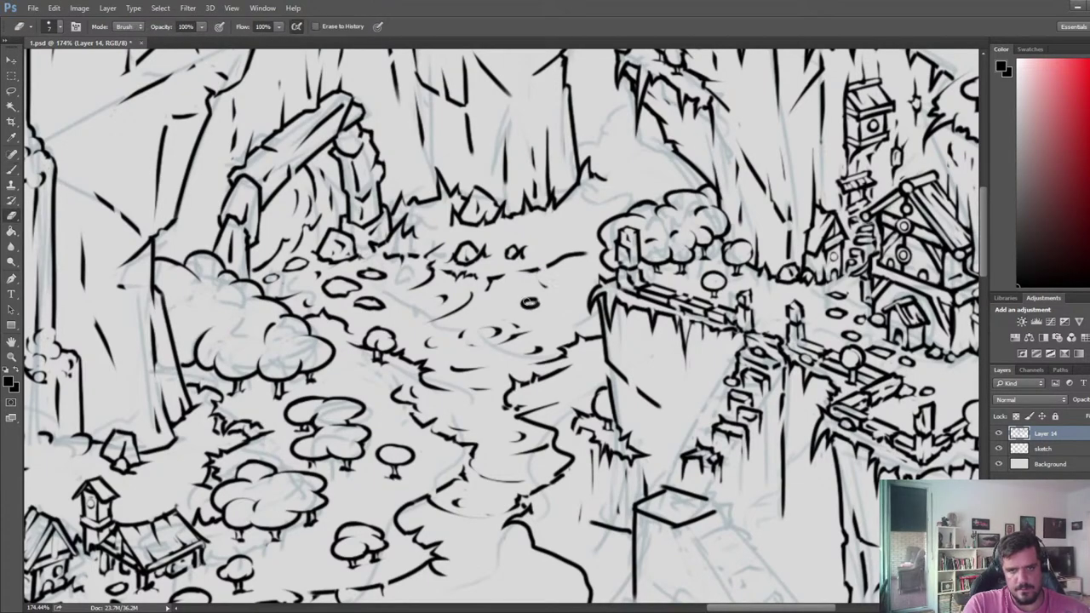
- Break the far-bank line near the walled village's bushes and ink short grass strokes along it up to the bushes
drag(558, 254, 571, 302)
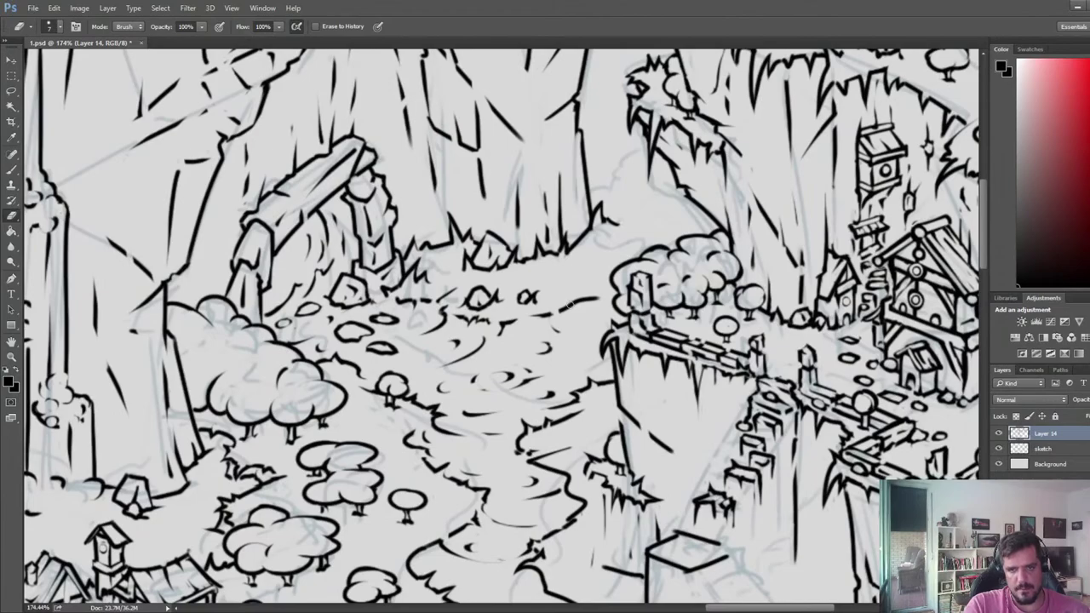
key(b)
key(e)
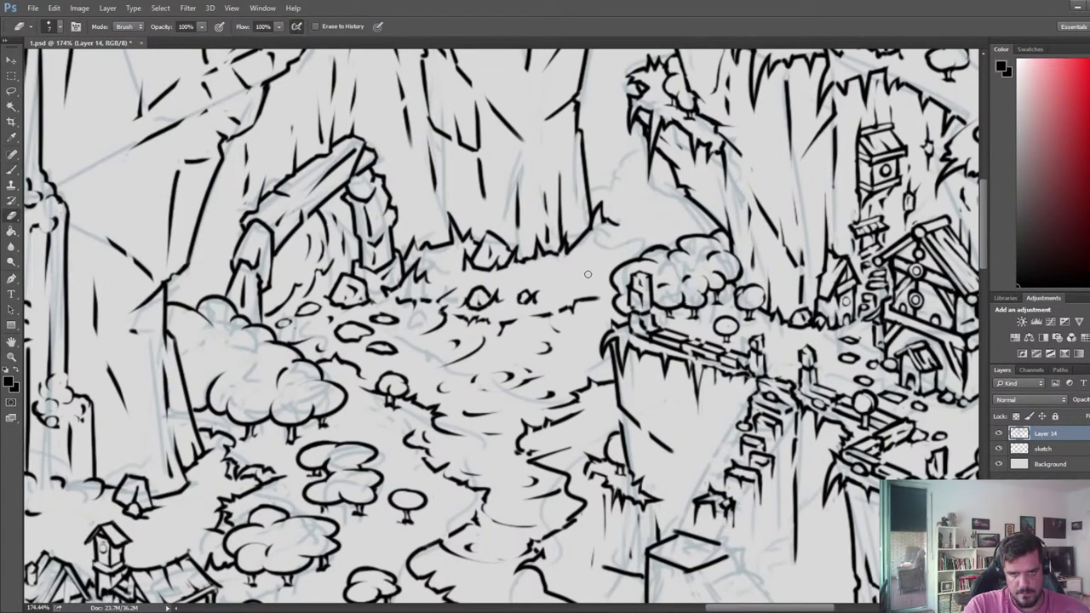
mouse_move(613, 290)
mouse_down()
mouse_move(559, 341)
mouse_move(567, 350)
mouse_move(563, 339)
mouse_up()
key(b)
key(ctrl+z)
key(e)
key(b)
key(e)
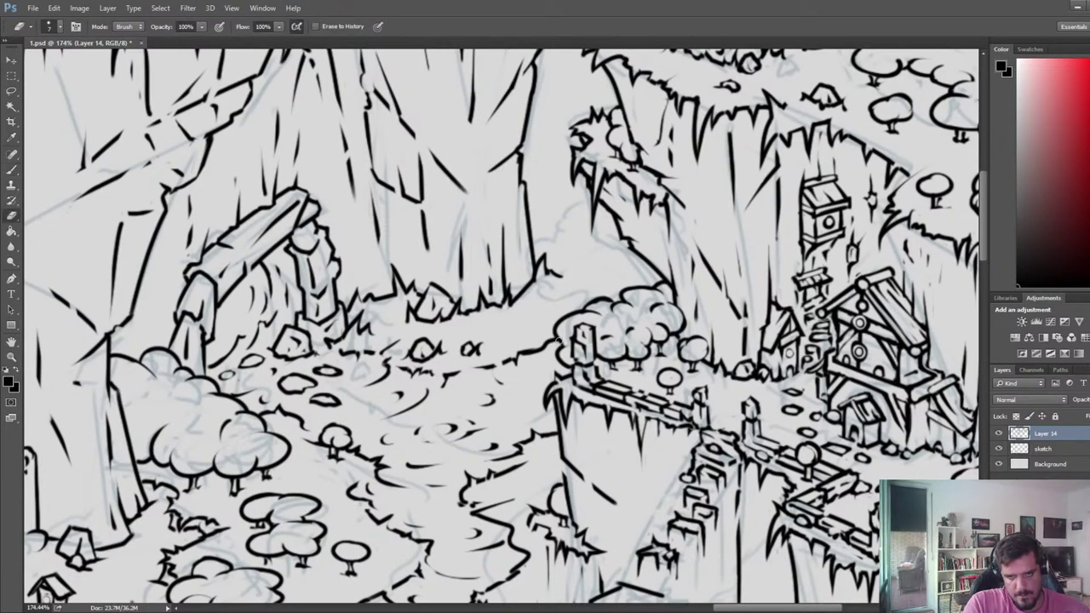
key(b)
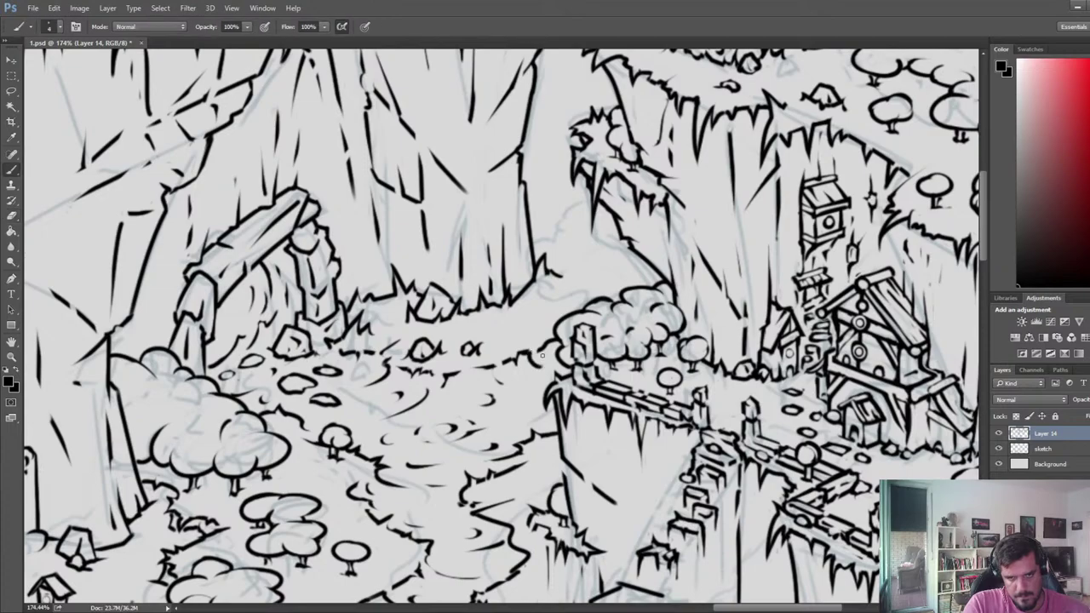
key(e)
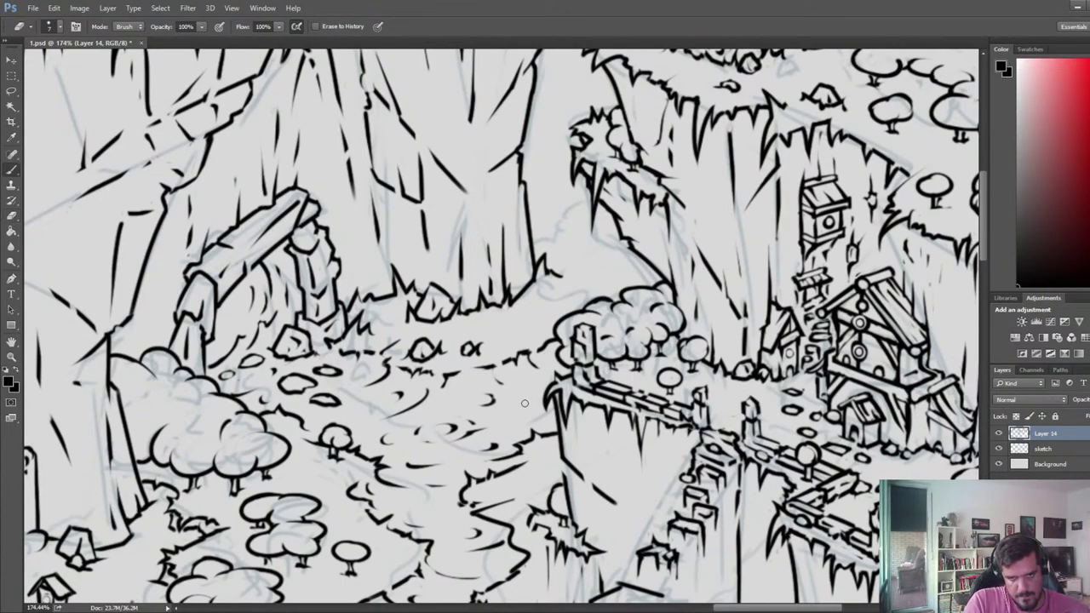
- Ink a few fine curved ripples in the river just beside the walled village's cliff and trim their ends
key(b)
key(e)
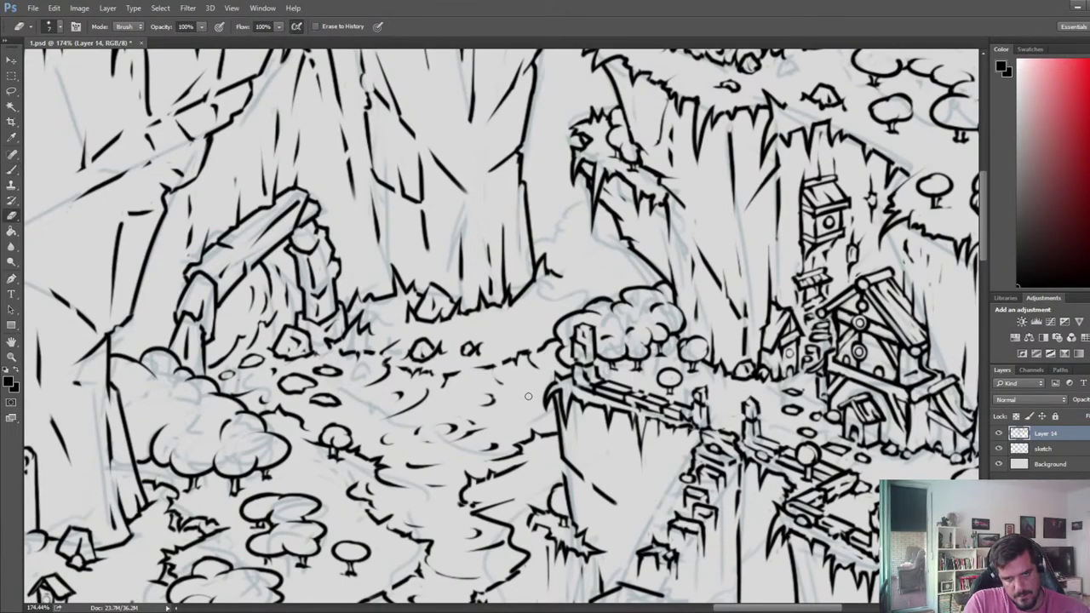
key(b)
key(e)
mouse_move(492, 378)
mouse_down()
mouse_move(533, 384)
mouse_move(505, 378)
mouse_move(507, 389)
mouse_move(521, 385)
mouse_move(505, 379)
mouse_move(530, 388)
mouse_move(507, 382)
mouse_move(522, 414)
mouse_up()
key(b)
key(e)
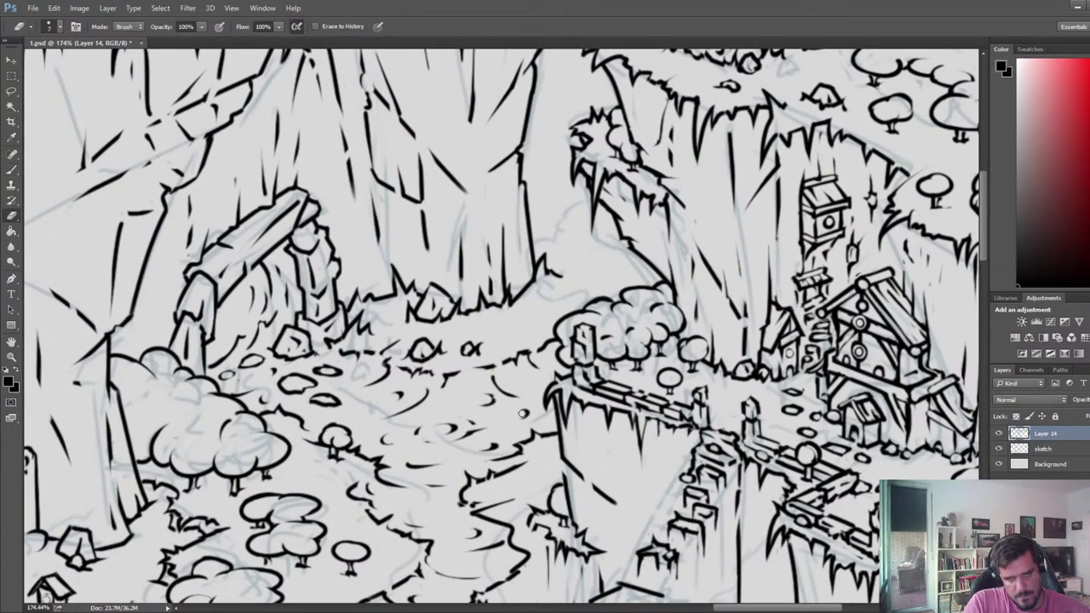
- Flip the canvas horizontally and frame the gap between the walled village's cliff and the tall central cliff
scroll(520, 397, down, 11)
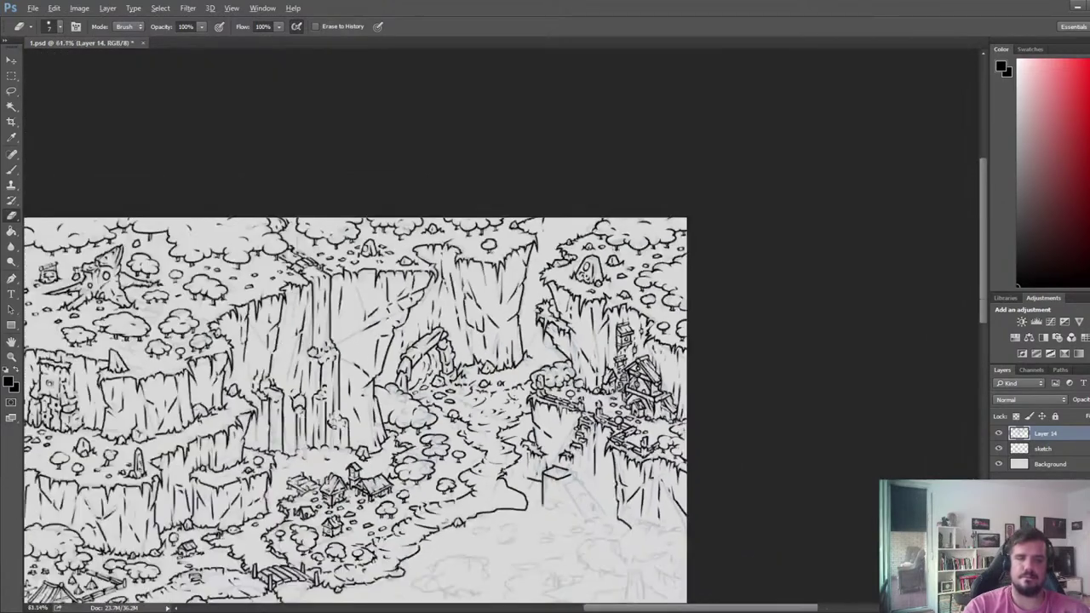
key(ctrl+shift+h)
drag(482, 399, 604, 380)
scroll(535, 372, up, 4)
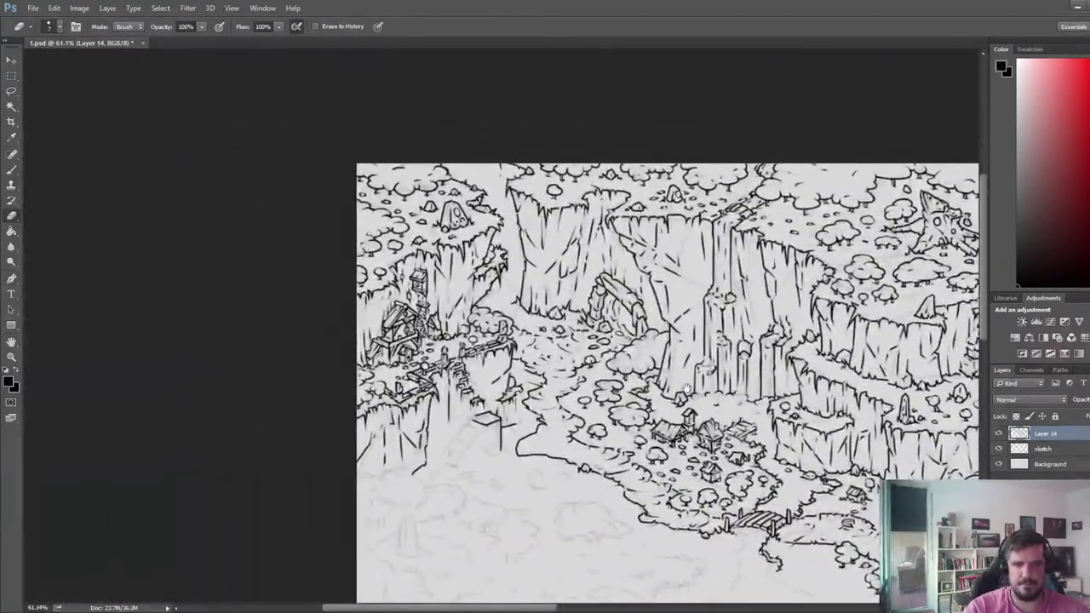
key(alt)
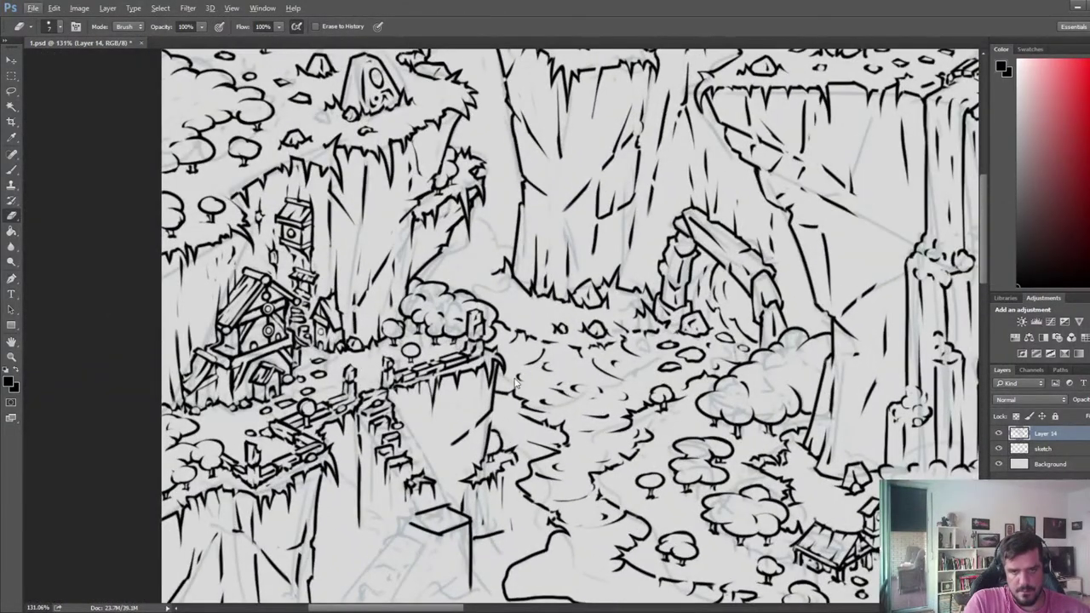
key(alt)
key(b)
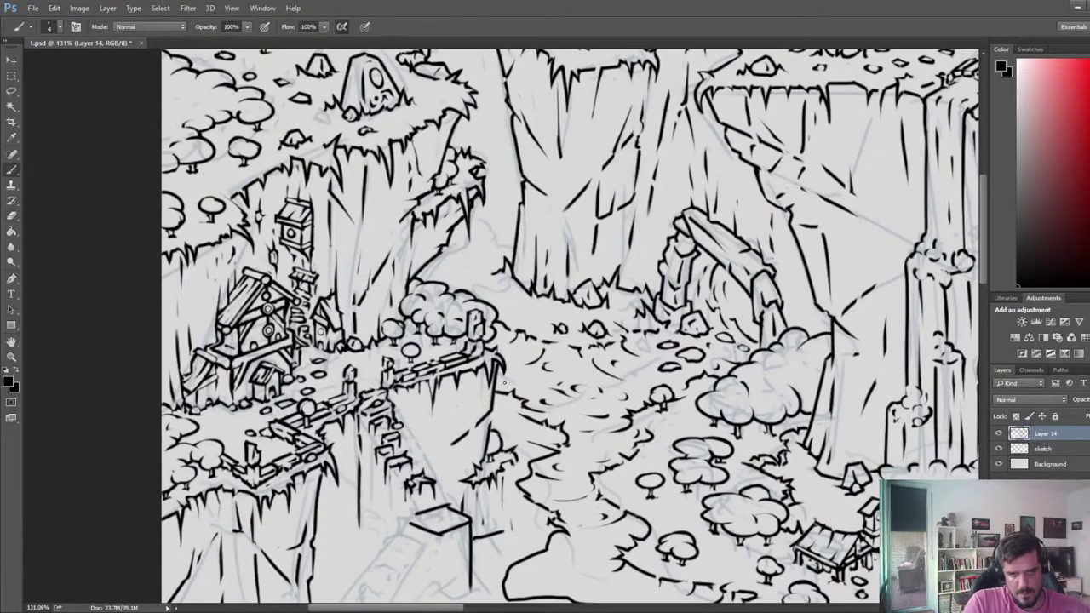
key(e)
mouse_move(559, 274)
mouse_down()
mouse_move(651, 332)
mouse_move(557, 296)
mouse_up()
- Ink the edge line of the distant ground, rising from behind the village's bushes to the tall central cliff
key(b)
drag(447, 305, 507, 263)
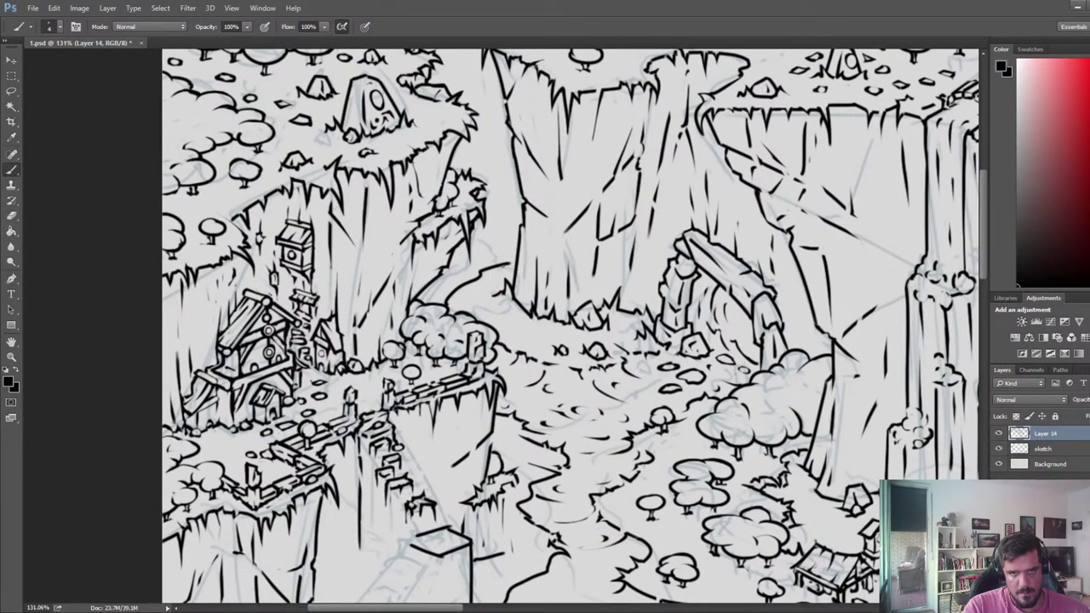
key(ctrl+z)
drag(449, 299, 514, 255)
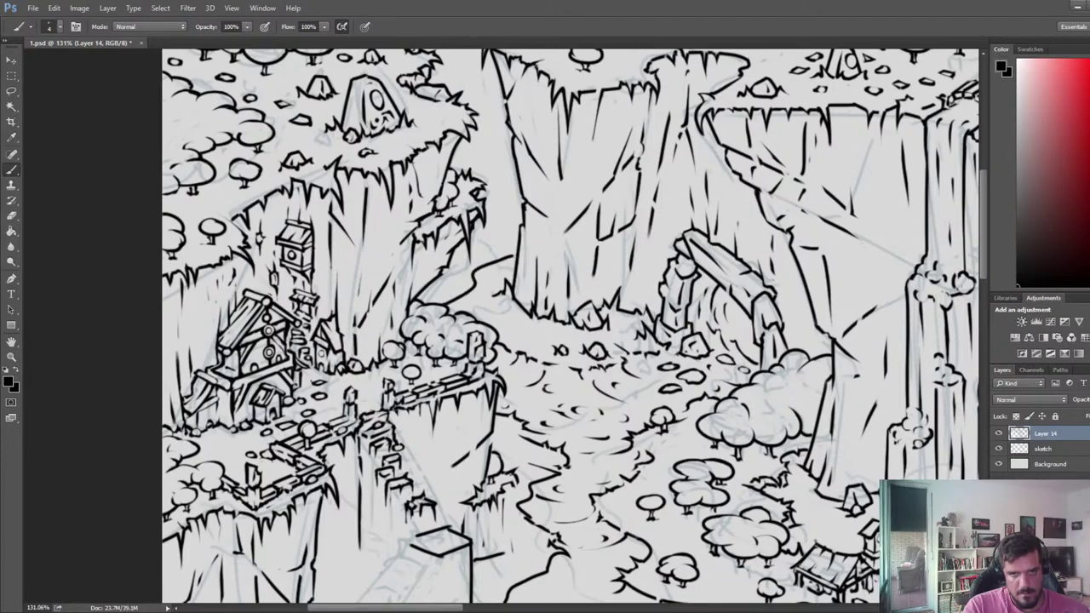
- Break up the upper end of the distant edge line and add small grass strokes where it meets the tall cliff
key(e)
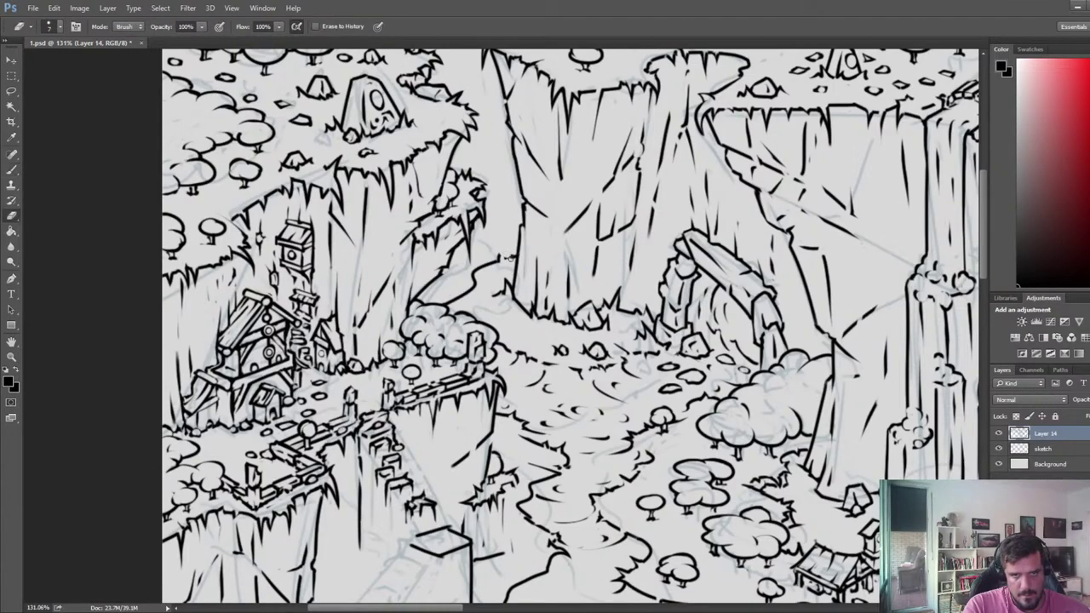
key(b)
key(e)
mouse_move(499, 259)
mouse_down()
mouse_move(512, 256)
mouse_move(500, 271)
mouse_move(486, 259)
mouse_up()
key(b)
key(e)
key(b)
key(e)
key(b)
key(e)
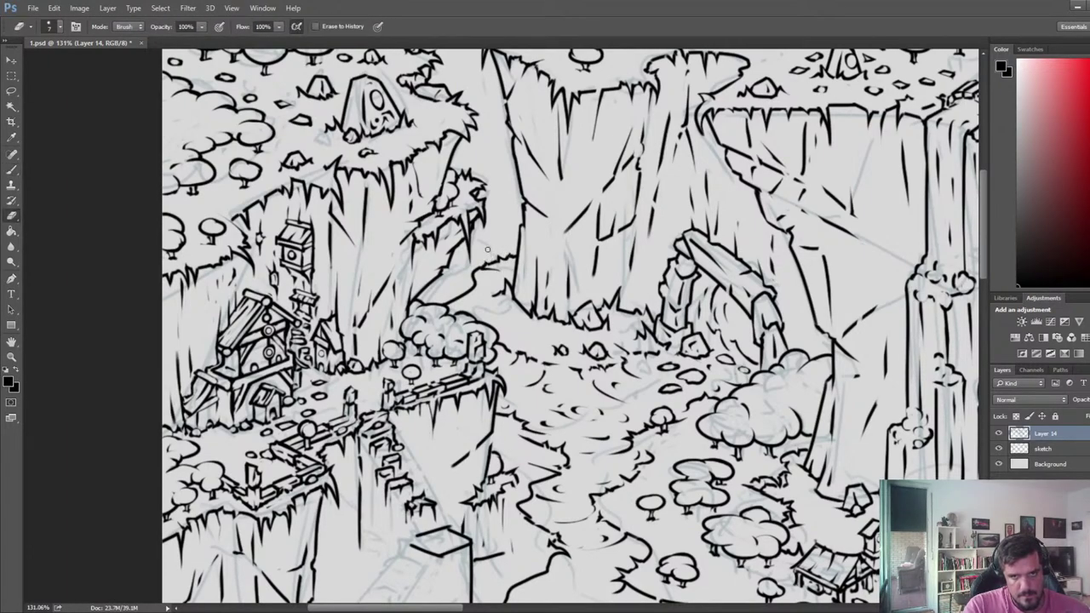
- Erase and redraw the lower stretch of the distant edge line just above the village's bushes
scroll(421, 254, down, 8)
key(ctrl+shift+h)
drag(766, 366, 329, 335)
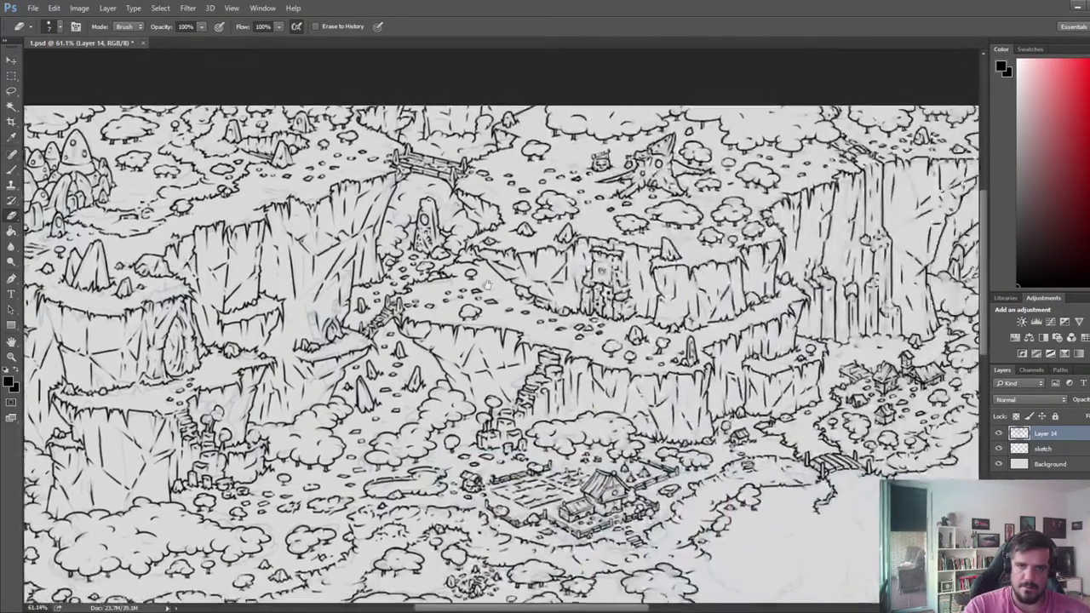
drag(860, 287, 312, 338)
scroll(603, 265, up, 3)
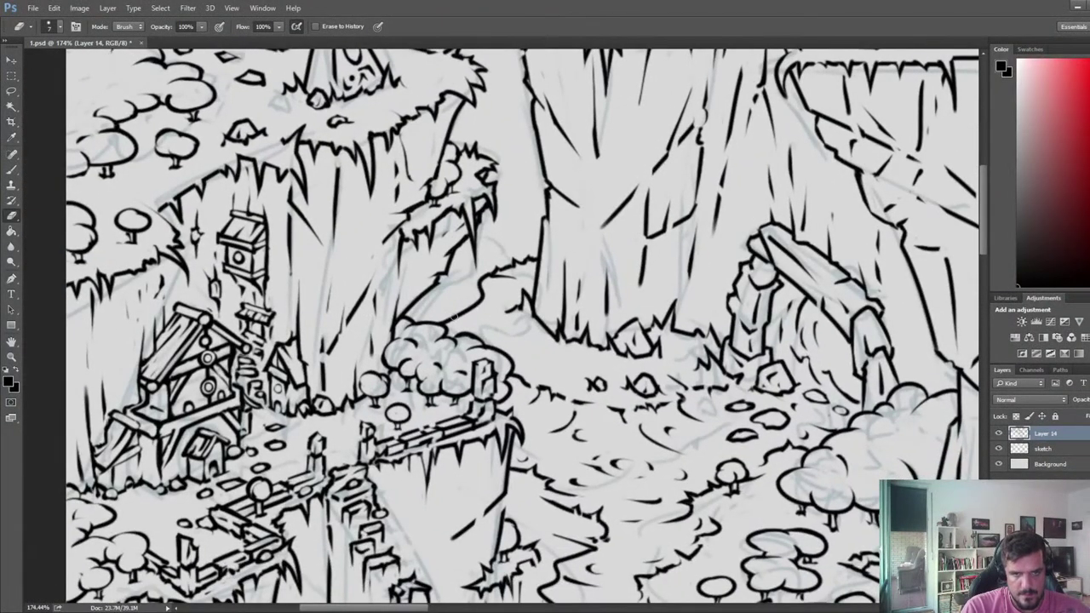
mouse_move(450, 319)
mouse_down()
mouse_move(477, 303)
mouse_move(482, 284)
mouse_up()
key(b)
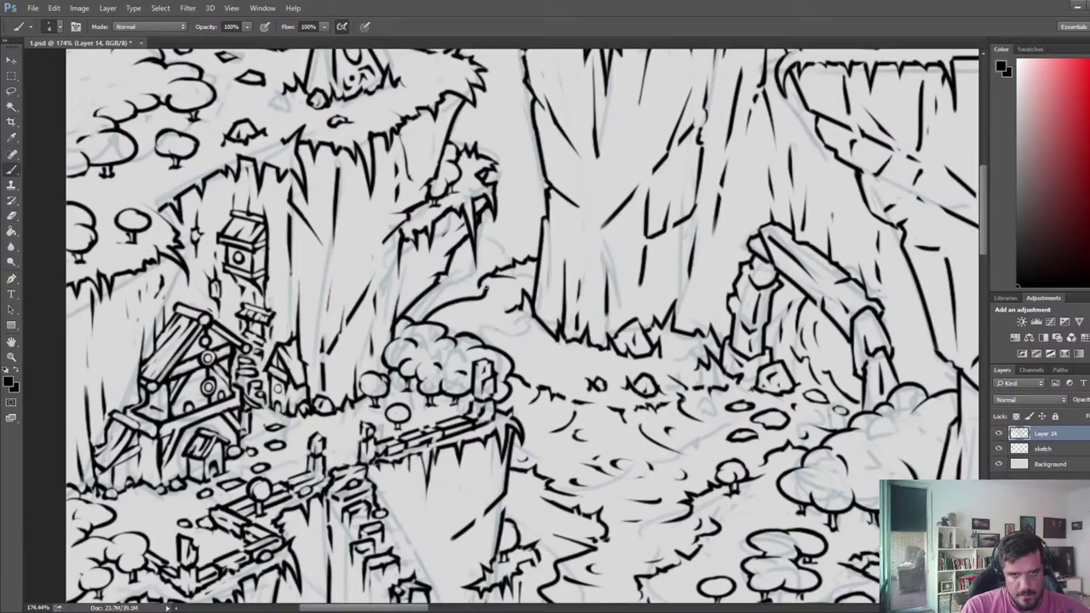
mouse_move(430, 319)
mouse_down()
mouse_move(479, 284)
mouse_move(448, 290)
mouse_move(501, 283)
mouse_move(451, 295)
mouse_up()
- Thin the redrawn lower stretch into broken pieces and add small grass strokes along it
key(e)
key(b)
key(b)
key(e)
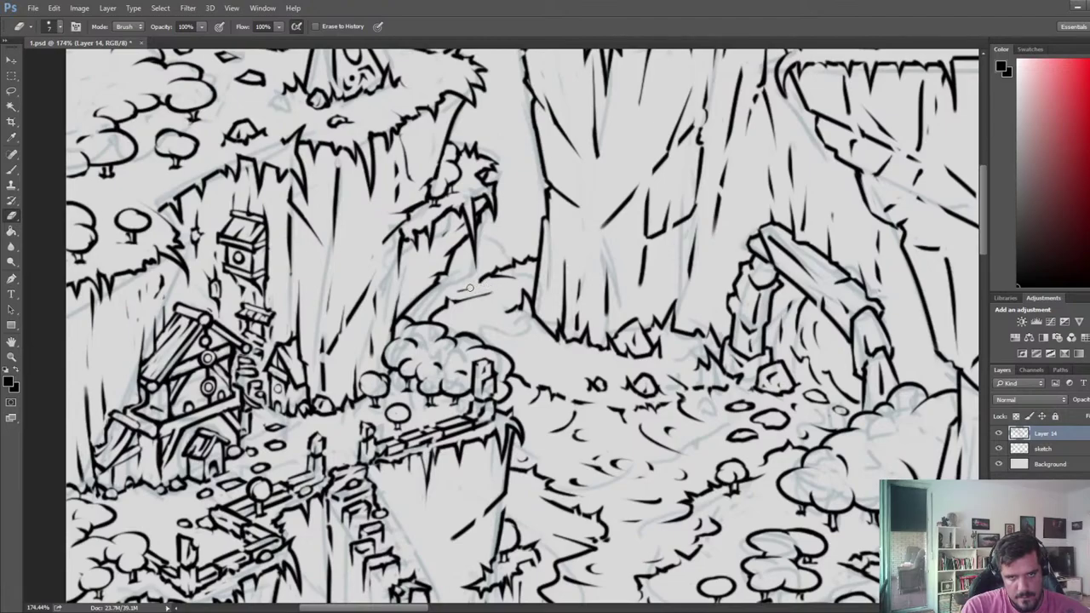
key(b)
key(e)
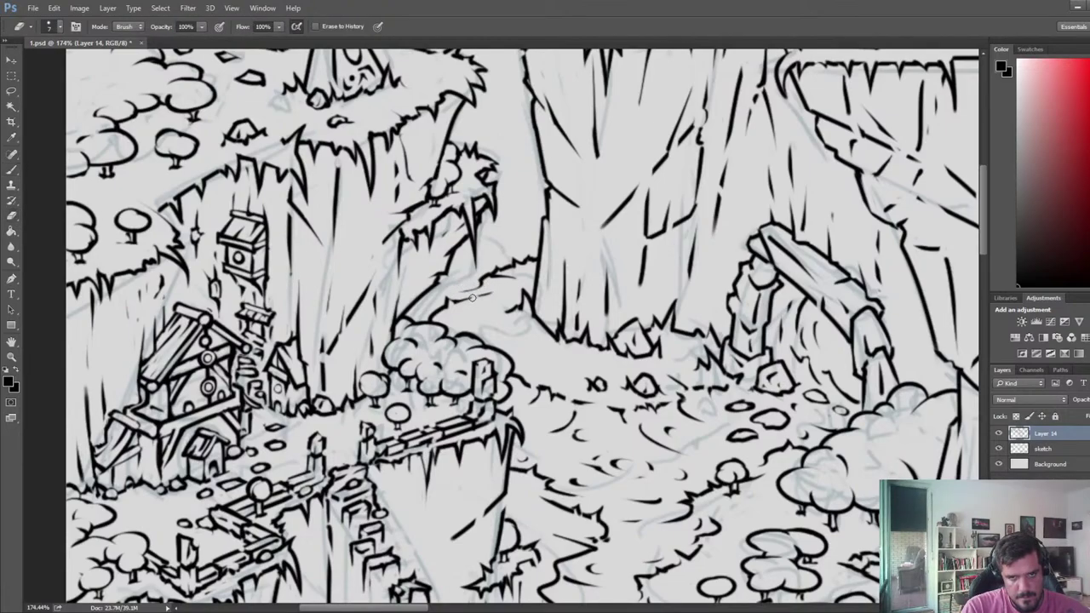
key(b)
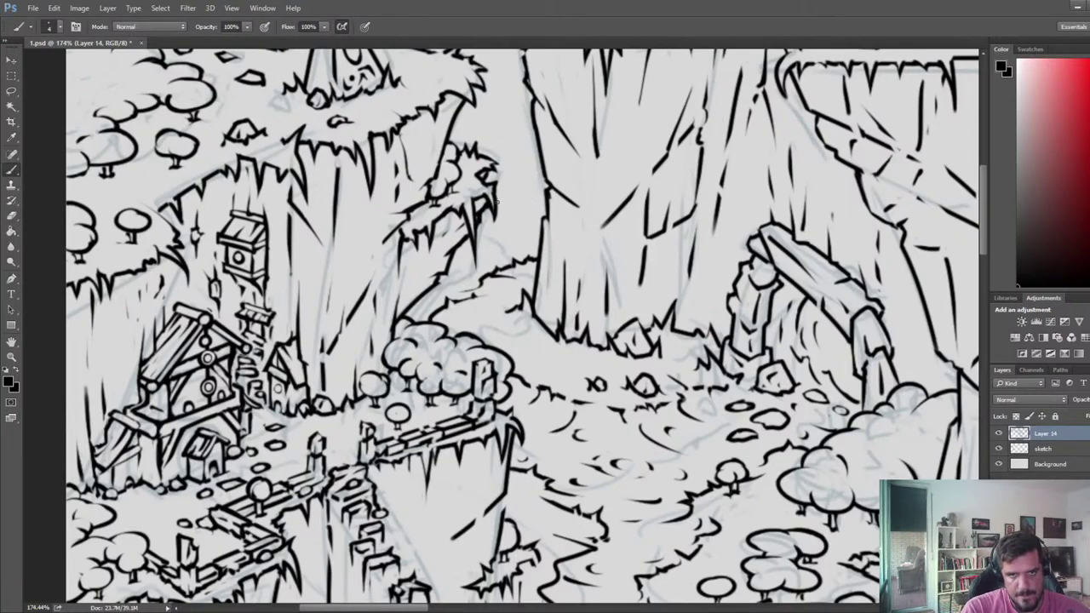
- Try a short horizon line between the small overhanging ledge and the tall central cliff
mouse_move(498, 202)
mouse_down()
mouse_move(541, 196)
mouse_move(540, 246)
mouse_up()
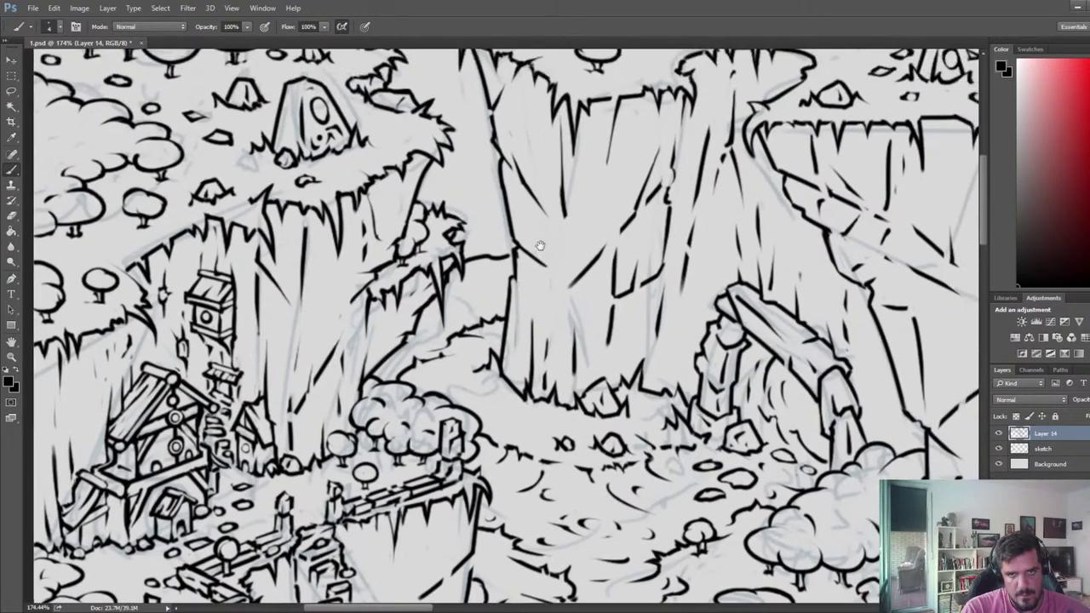
key(ctrl+z)
drag(465, 252, 511, 244)
key(ctrl+z)
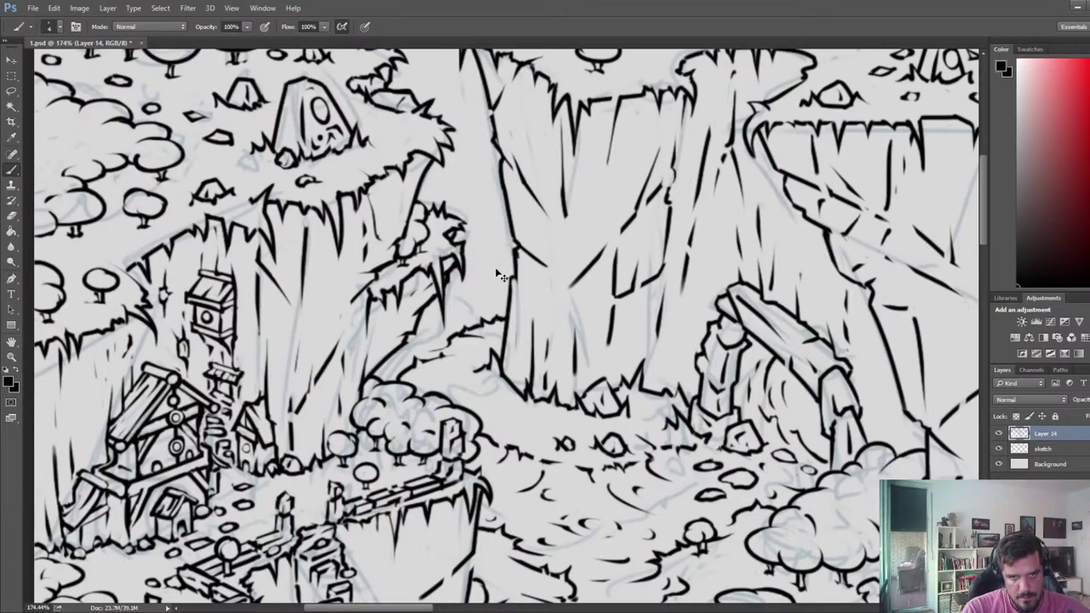
mouse_move(448, 288)
mouse_down()
mouse_move(512, 273)
mouse_move(514, 252)
mouse_move(473, 268)
mouse_move(514, 256)
mouse_up()
key(ctrl+z)
key(ctrl+z)
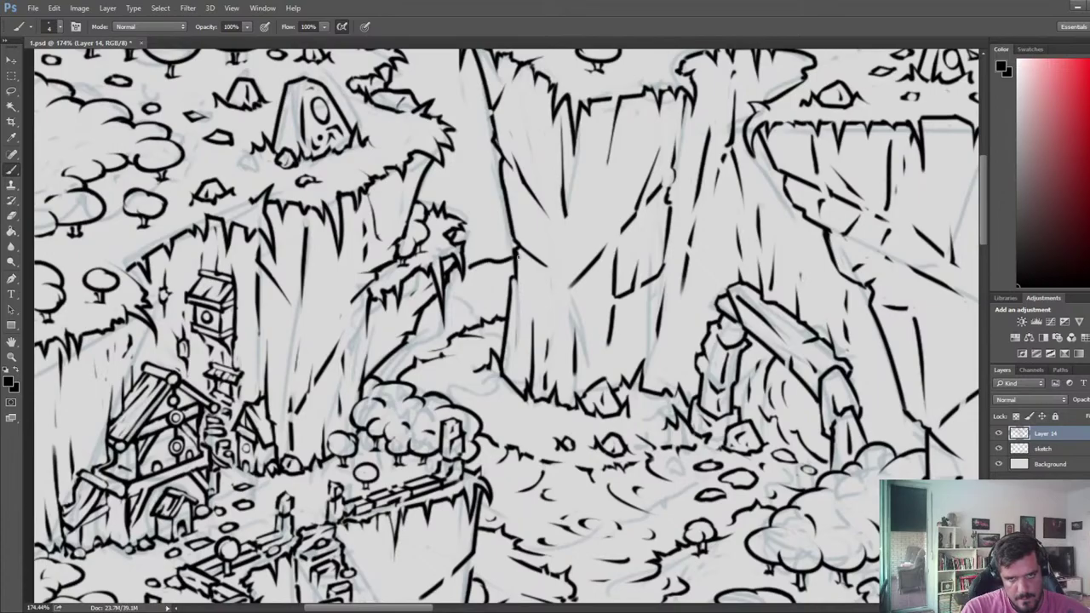
- Flip the canvas back to its original orientation and undo the short horizon line beside the overhanging ledge
scroll(507, 258, down, 5)
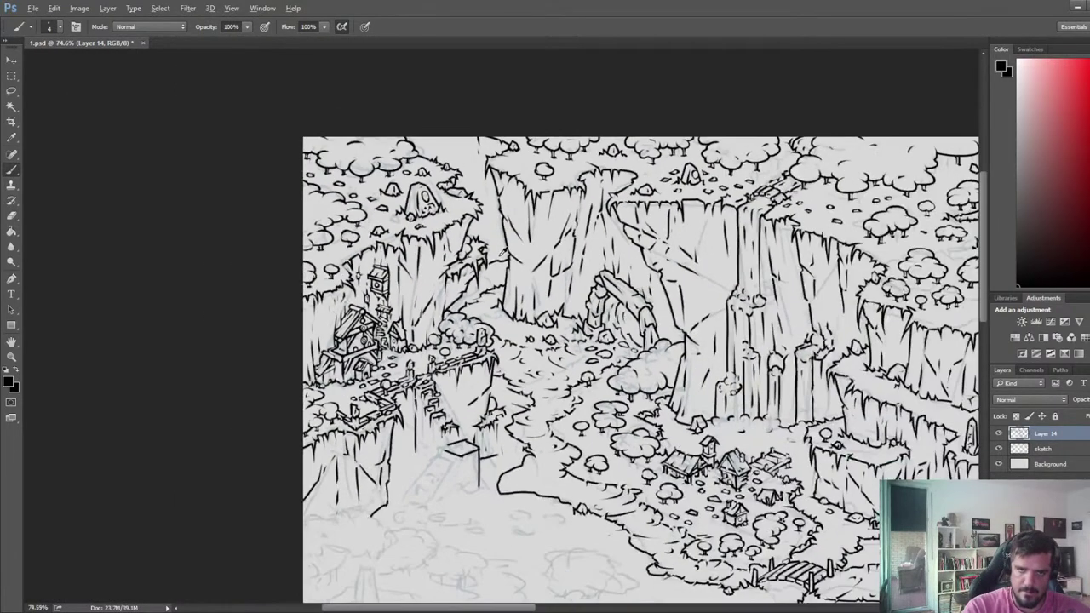
drag(728, 258, 149, 258)
drag(563, 247, 220, 296)
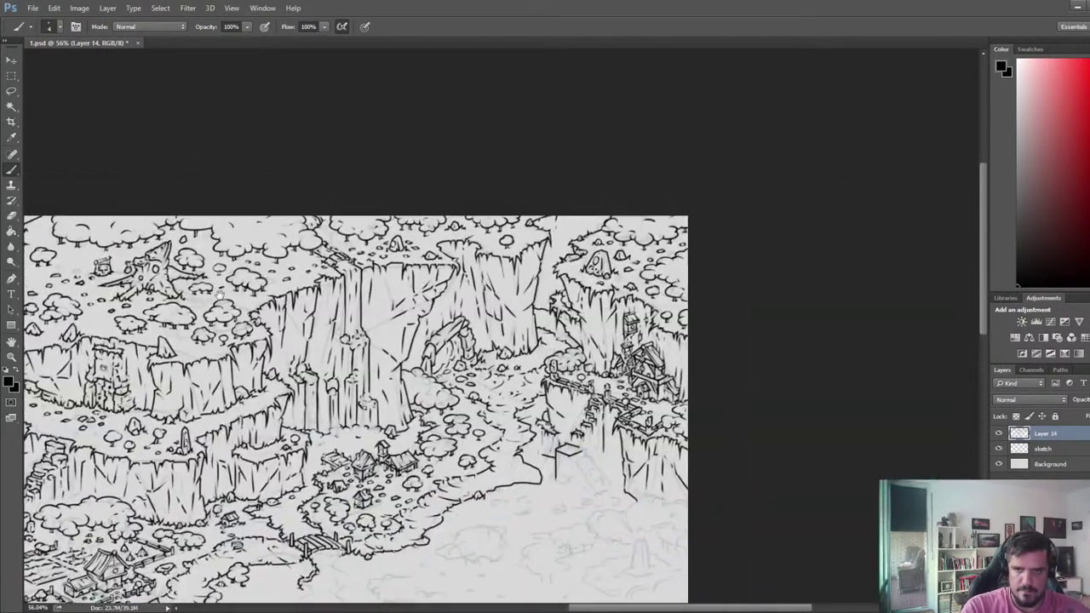
scroll(595, 317, up, 2)
scroll(590, 317, up, 6)
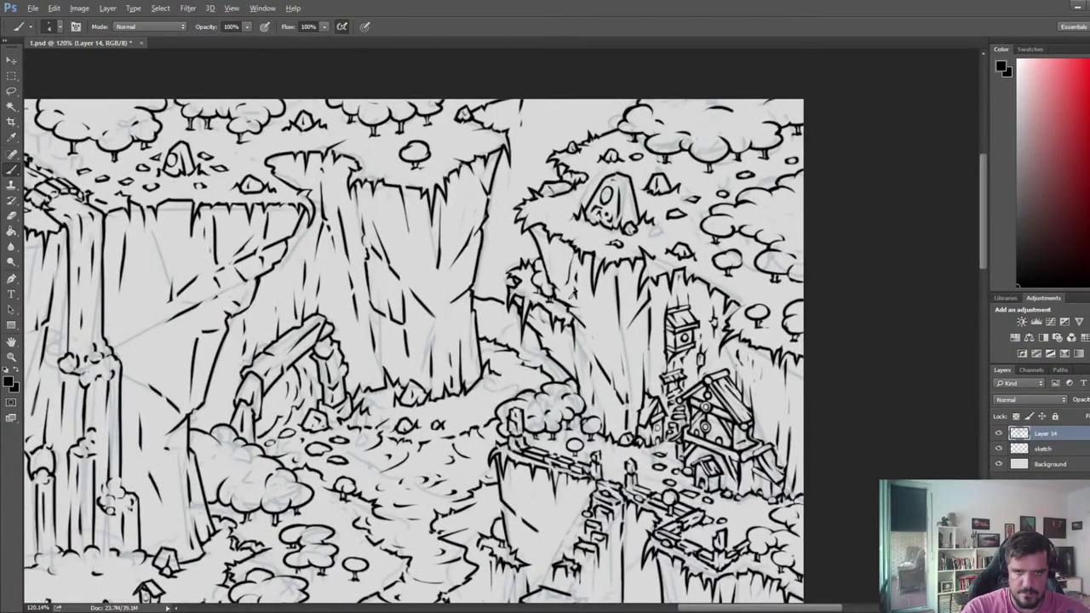
drag(543, 273, 530, 291)
key(ctrl+f)
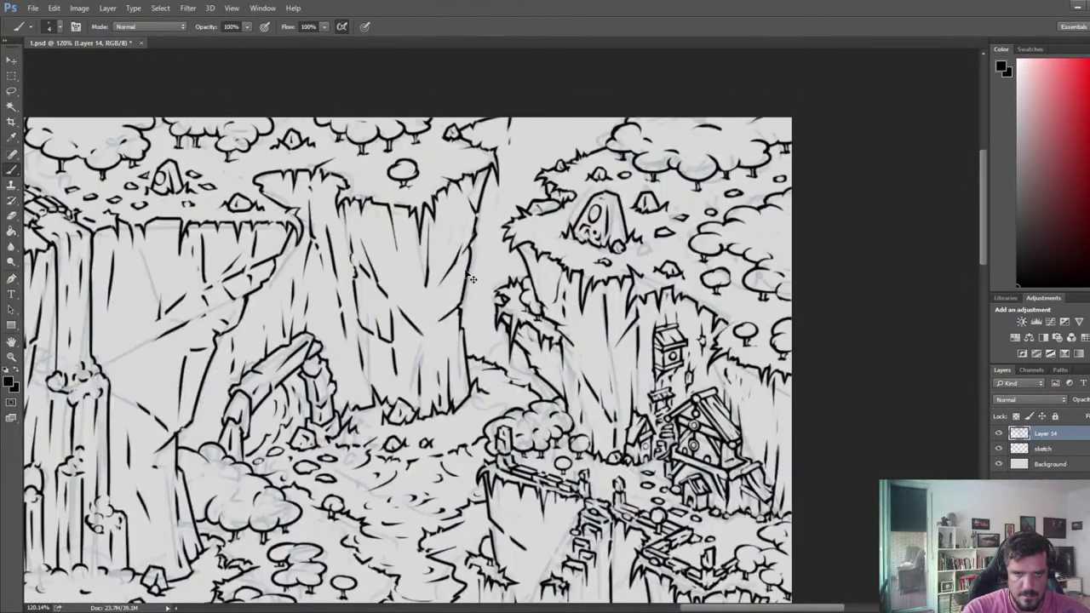
- Try several curved hill lines from the tall cliff across the gap toward the plateau and its overhanging ledge
drag(467, 284, 517, 253)
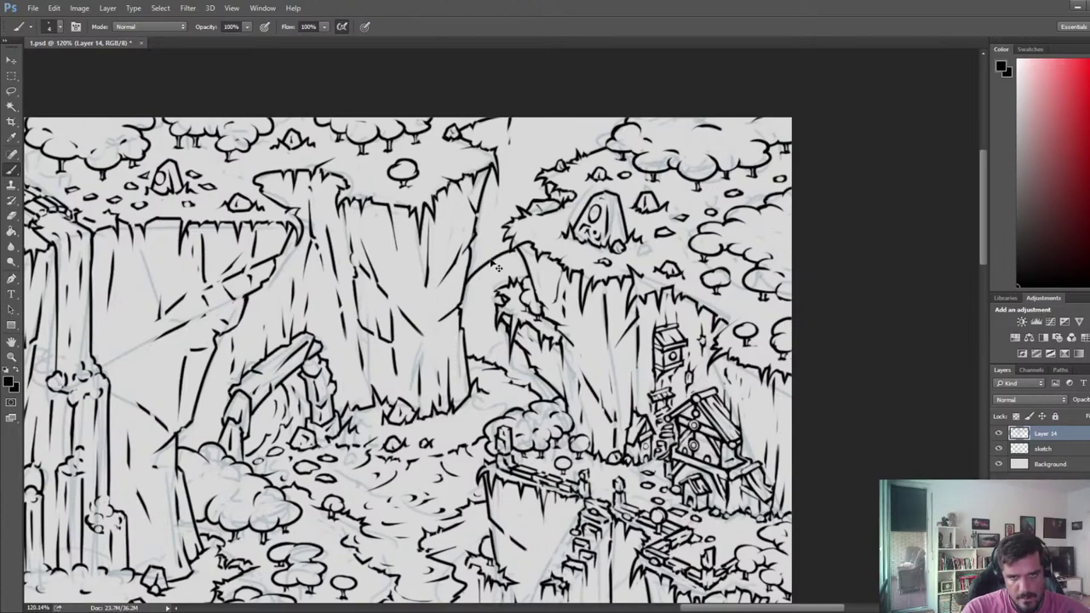
key(ctrl+z)
drag(468, 281, 517, 262)
key(ctrl+z)
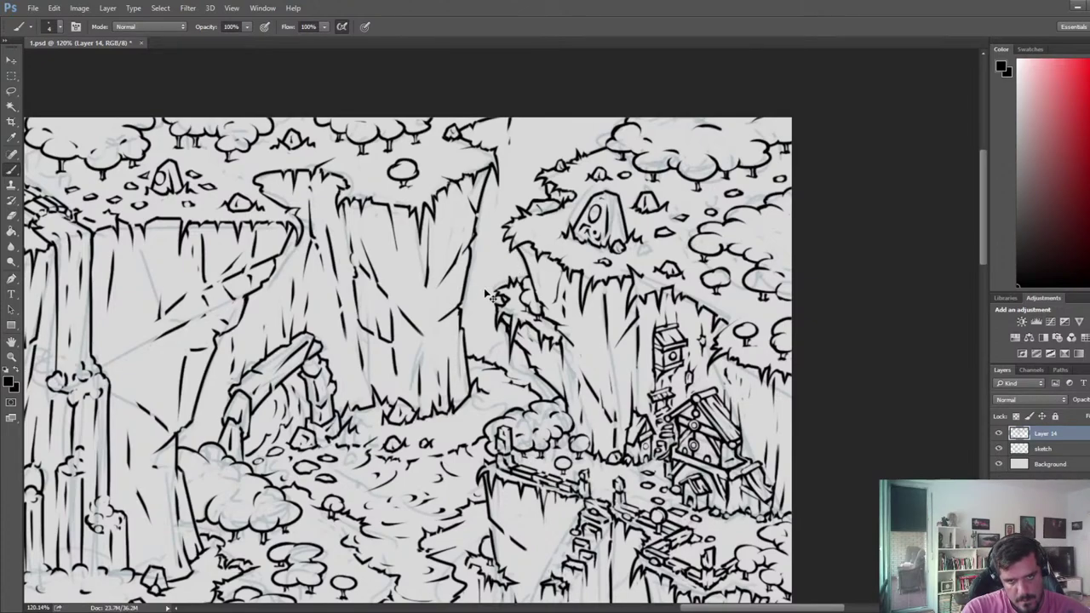
drag(464, 324, 494, 298)
key(ctrl+z)
key(ctrl+z)
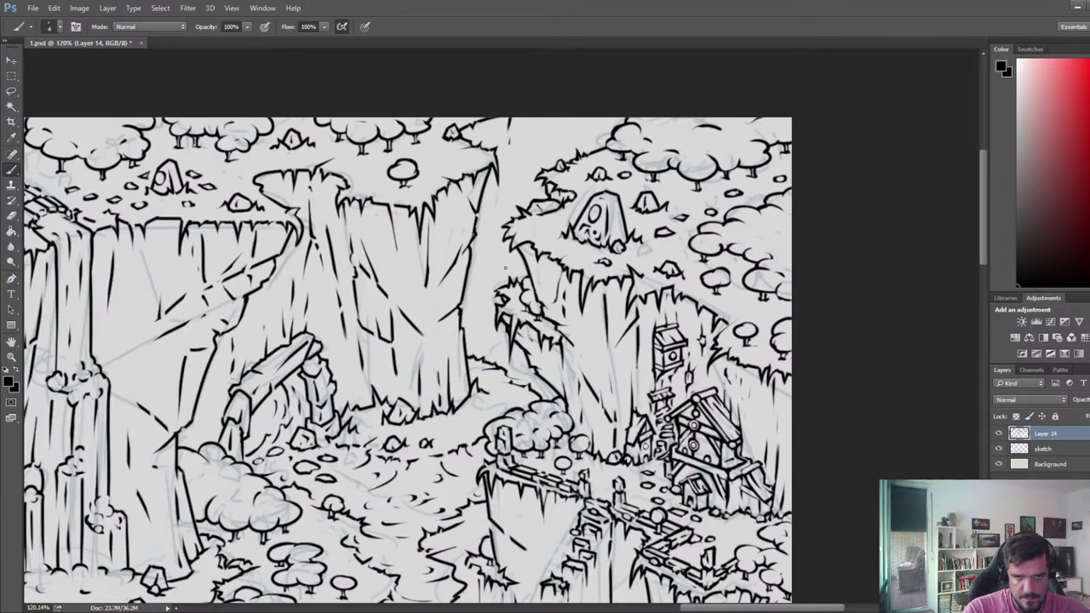
- Ink a low uneven hill line above the distant ground and an arched line from the tall cliff to the overhanging ledge
key(e)
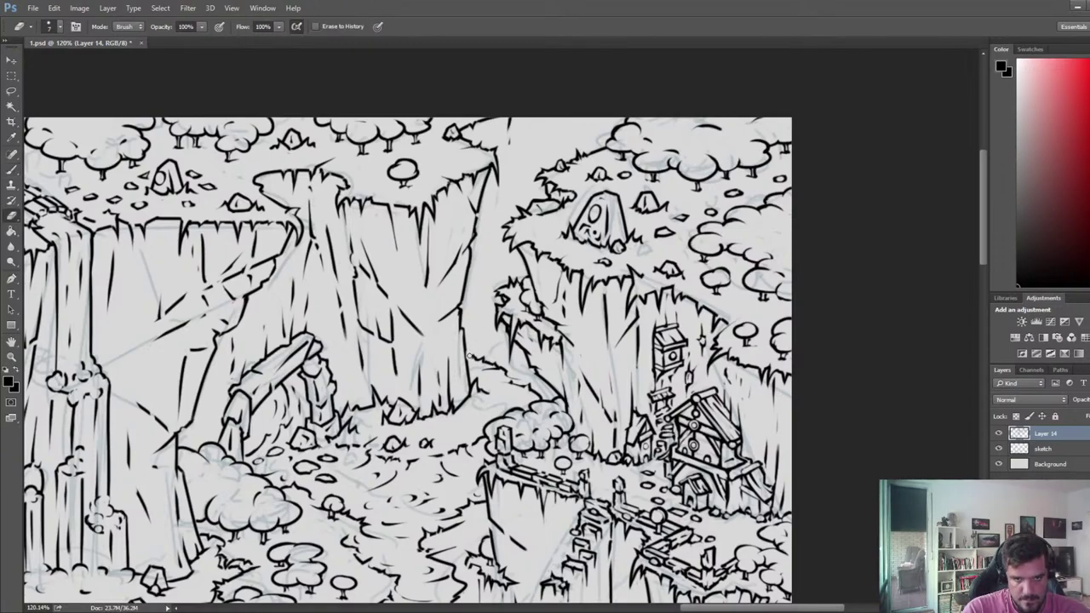
key(b)
drag(471, 353, 503, 338)
key(ctrl+z)
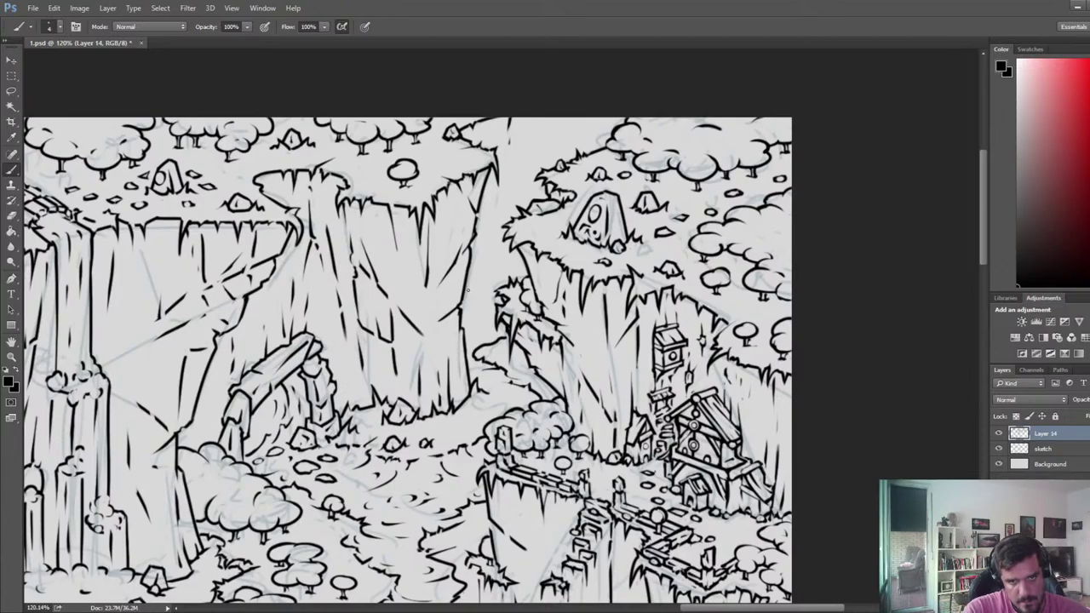
drag(468, 290, 512, 266)
key(ctrl+z)
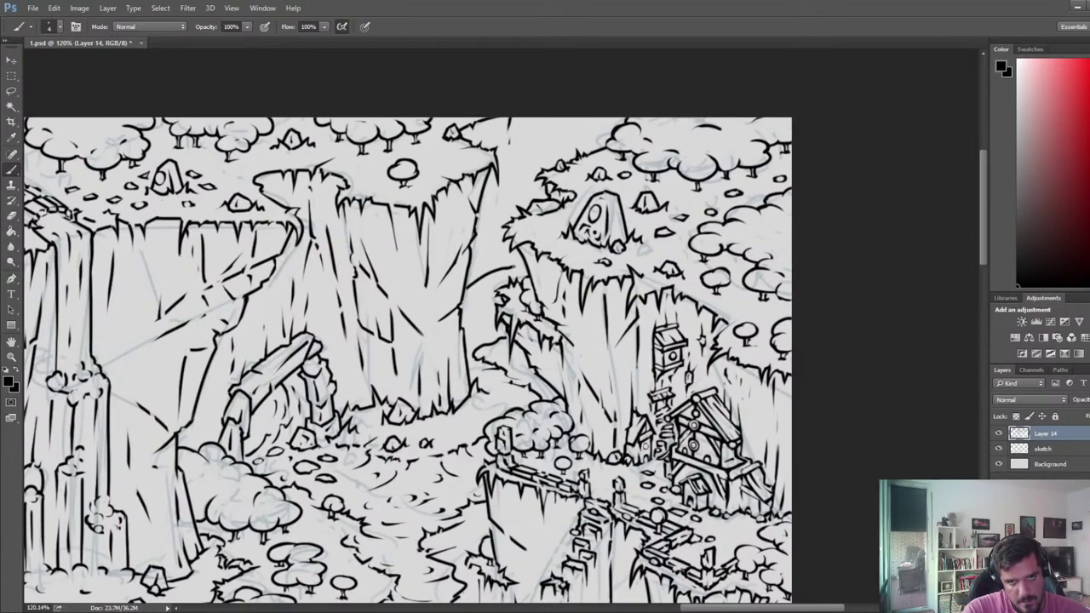
scroll(522, 268, down, 5)
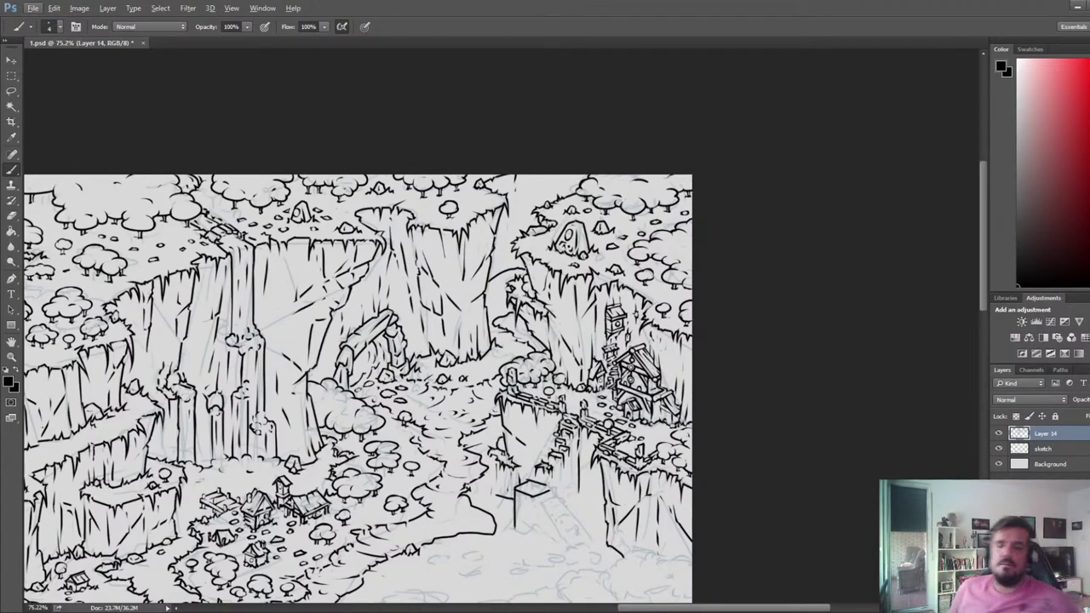
- Clean up the rounded tip of the path outline below the small overhanging ledge by trimming and redrawing its edge
scroll(495, 298, up, 5)
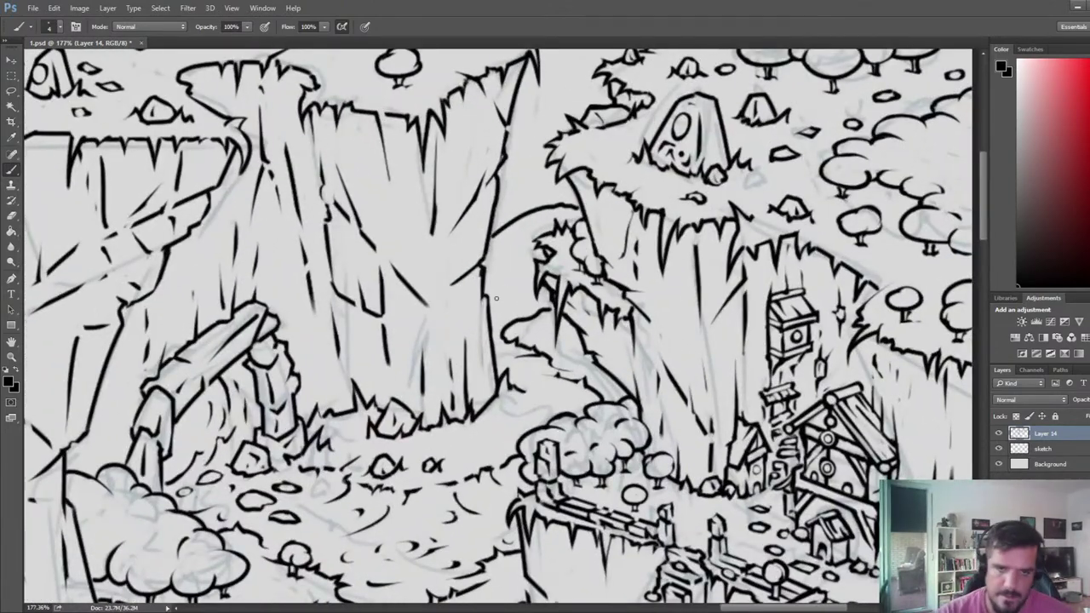
key(e)
drag(532, 317, 526, 320)
key(b)
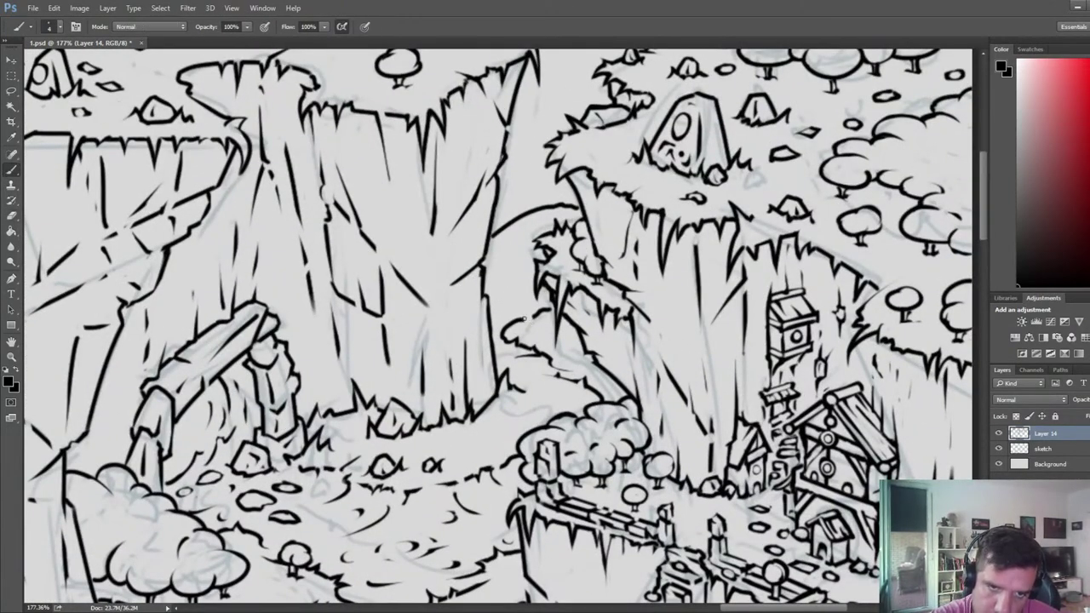
key(e)
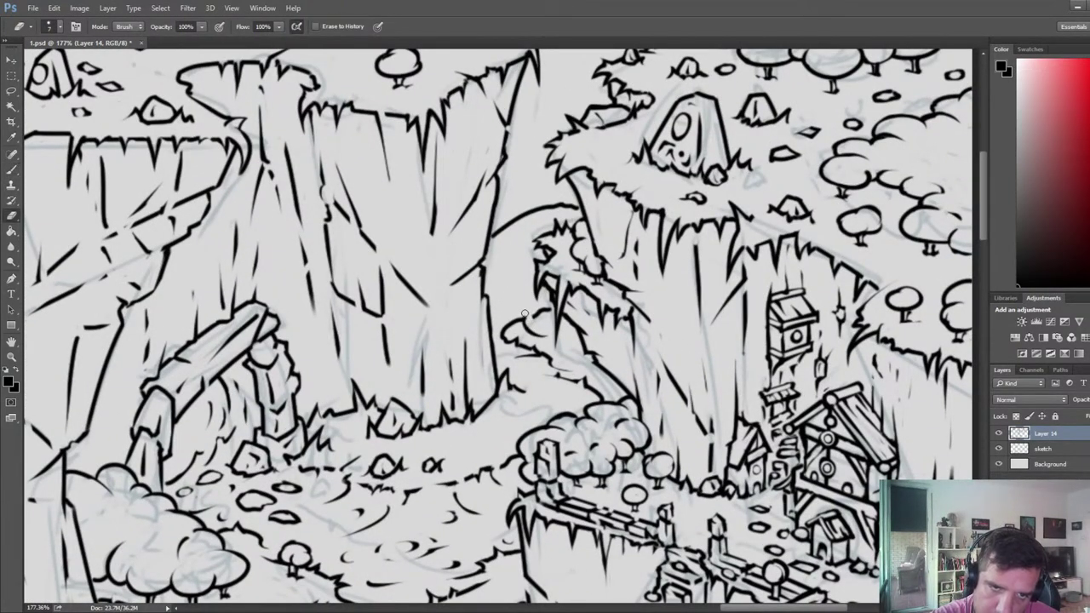
drag(525, 314, 519, 322)
key(b)
key(e)
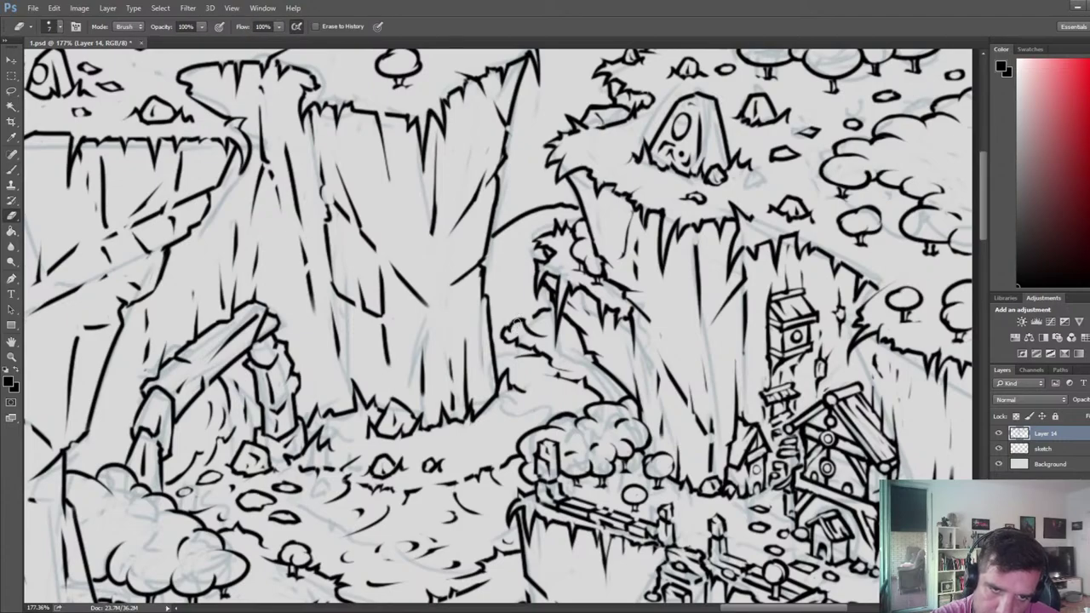
- Rework the arched line beside the tall central cliff into a stepped distant cliff base with a long vertical crack stroke
drag(523, 175, 621, 204)
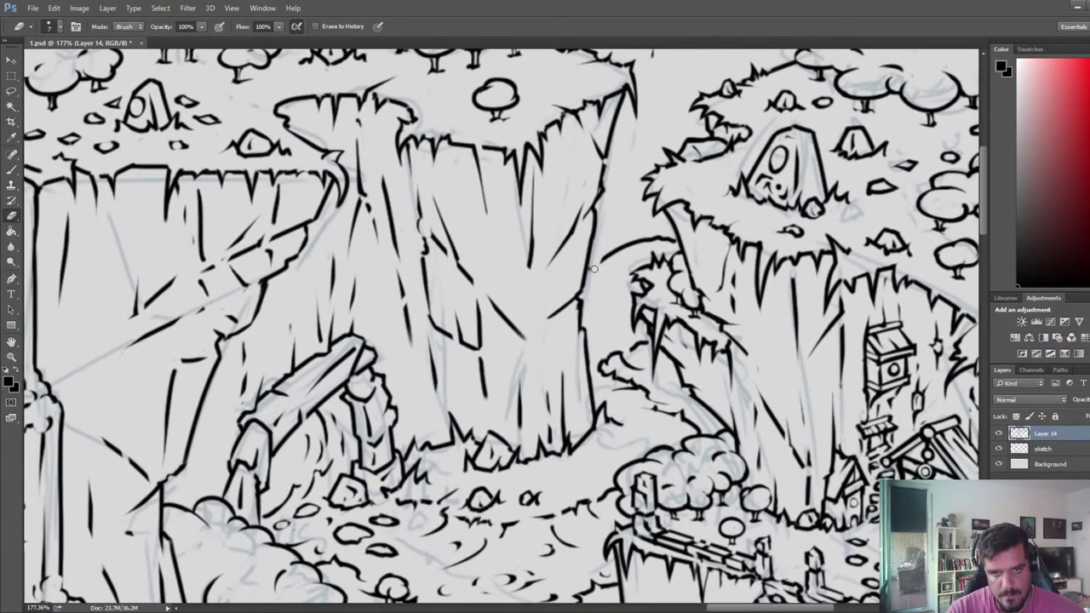
key(b)
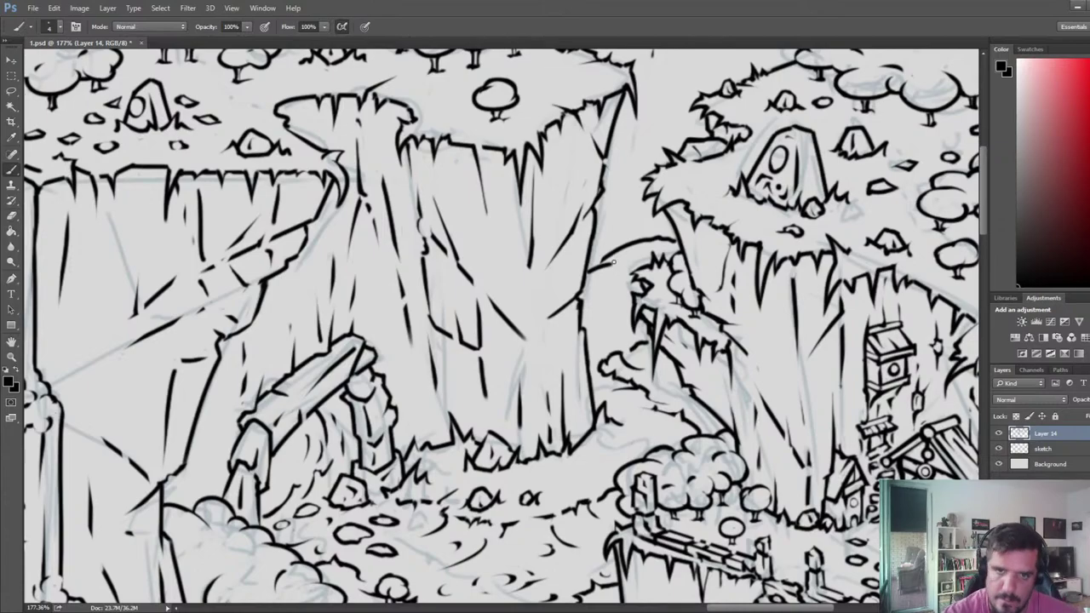
drag(612, 262, 613, 181)
key(e)
drag(602, 256, 607, 257)
mouse_move(613, 203)
mouse_down()
mouse_move(614, 172)
mouse_move(613, 181)
mouse_up()
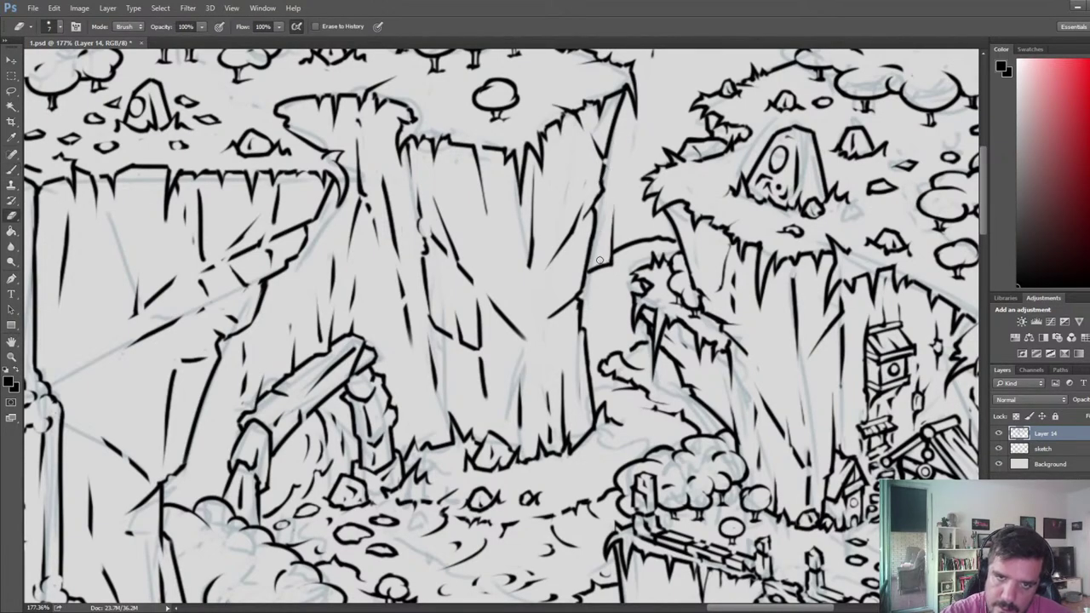
drag(603, 259, 596, 270)
key(b)
key(e)
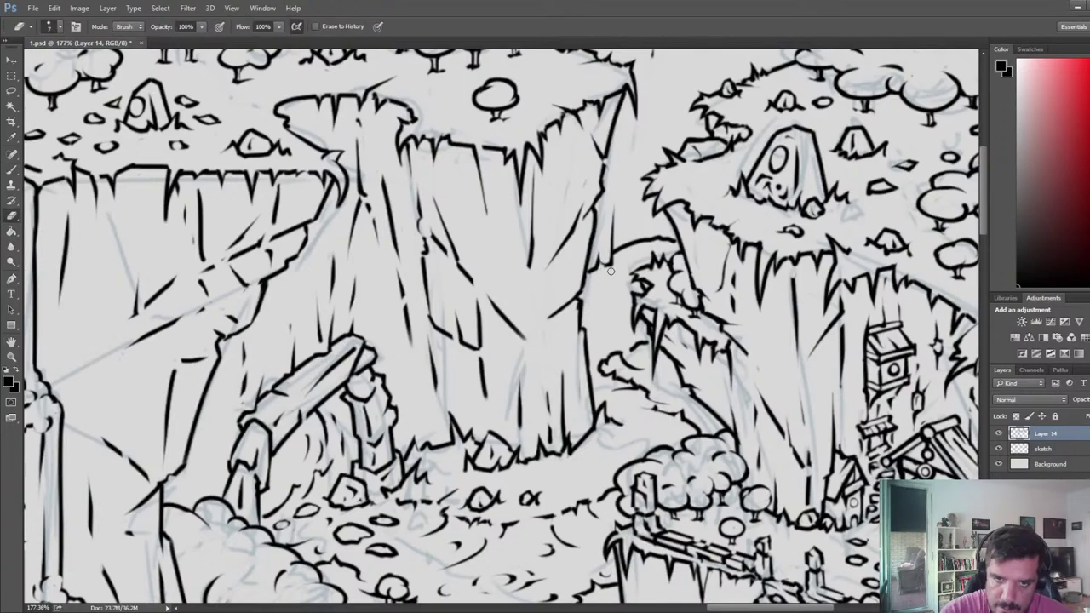
key(b)
key(e)
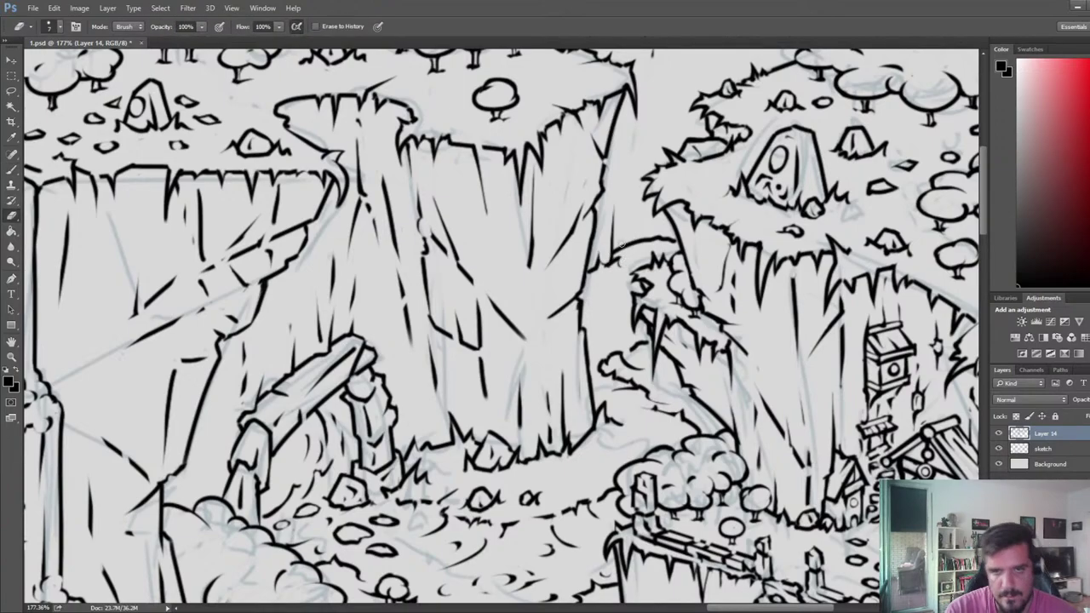
key(b)
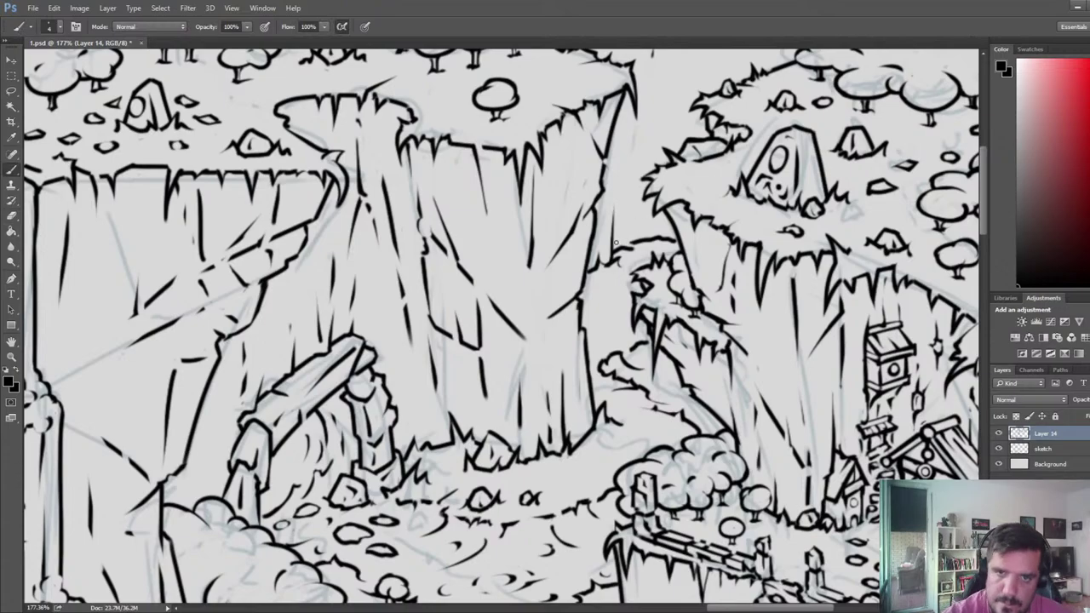
- Ink tapered vertical cracks and jagged grass along the distant cliff base between the tall cliff and the overhanging ledge
key(e)
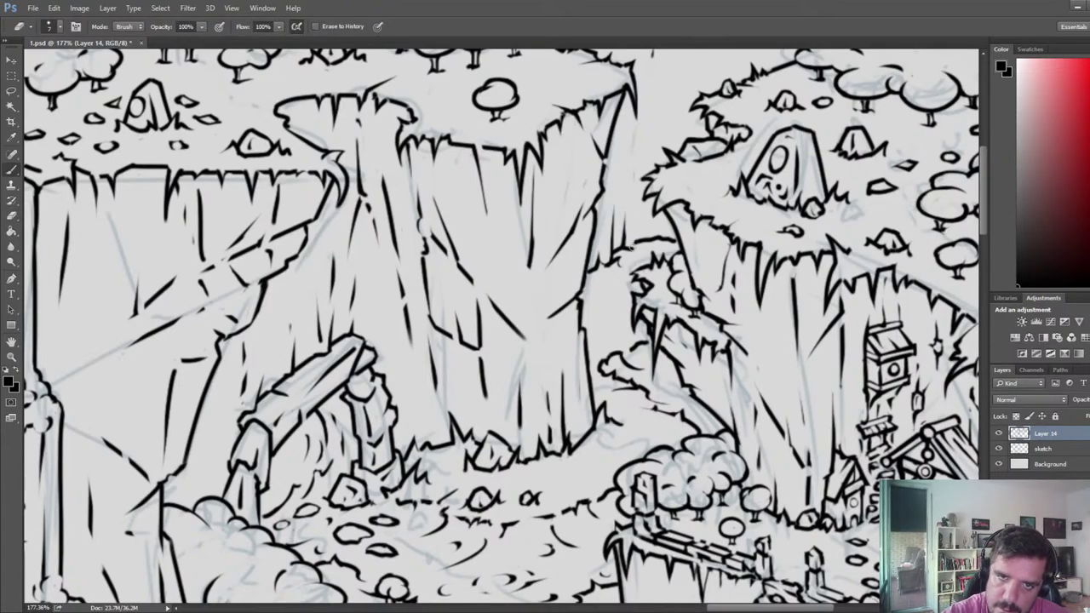
key(b)
key(e)
key(b)
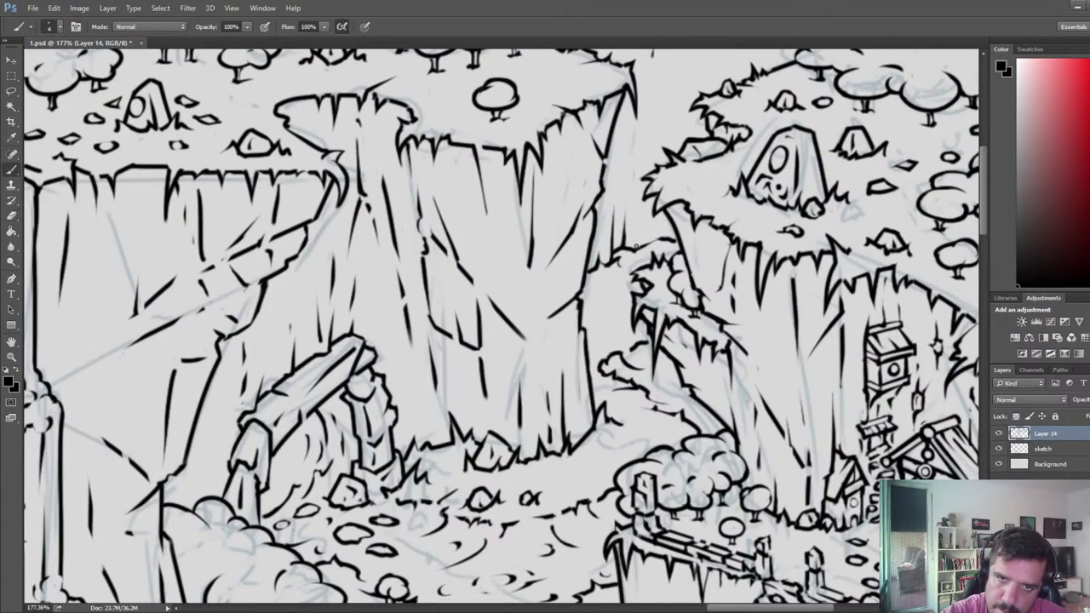
key(e)
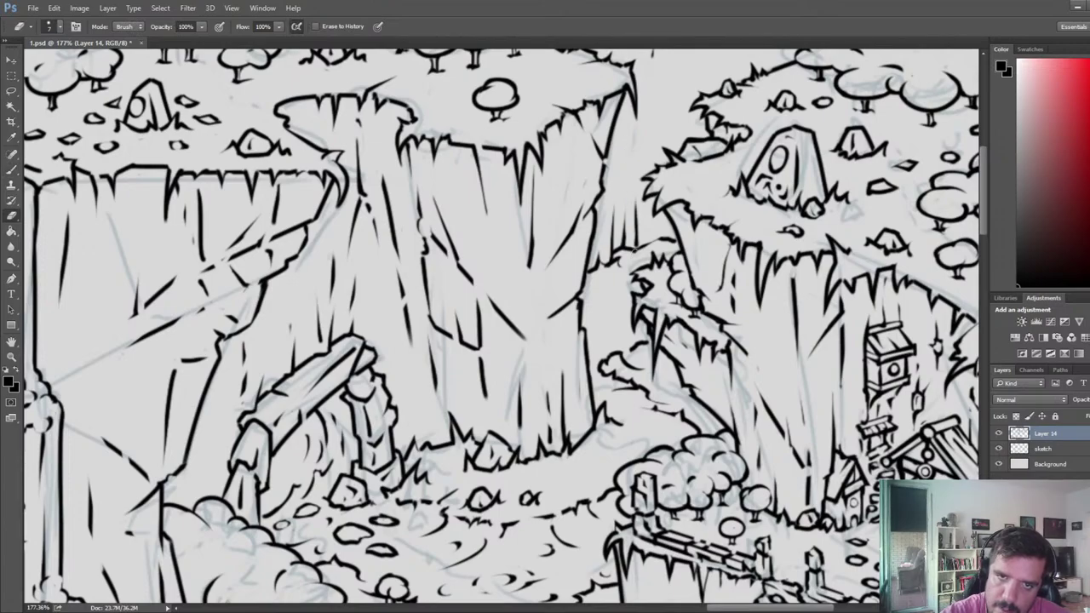
key(b)
key(e)
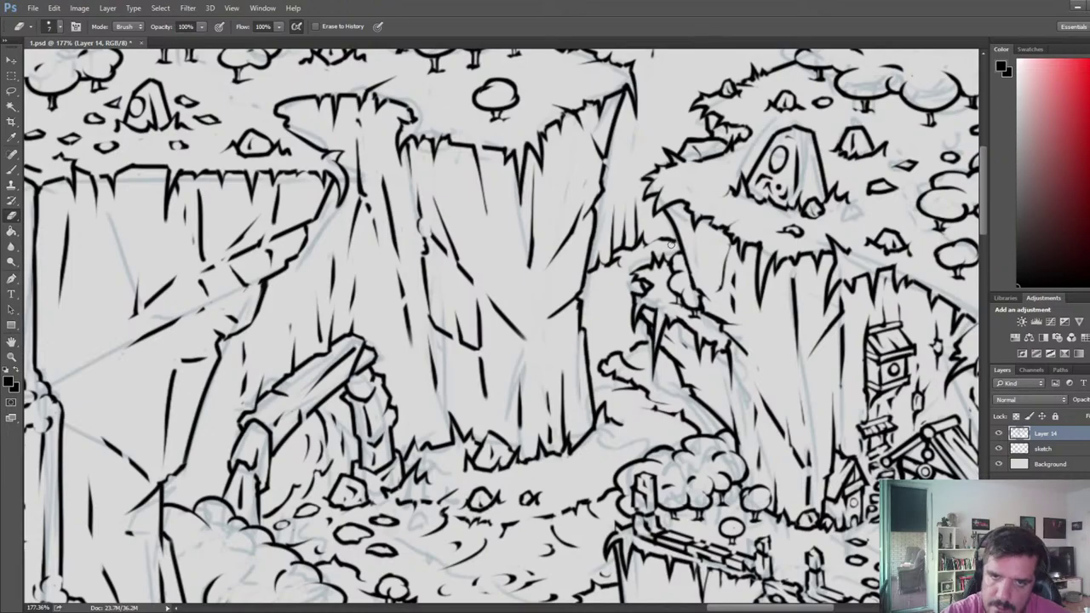
- Flip the canvas horizontally to check the drawing and save the file
scroll(613, 273, down, 3)
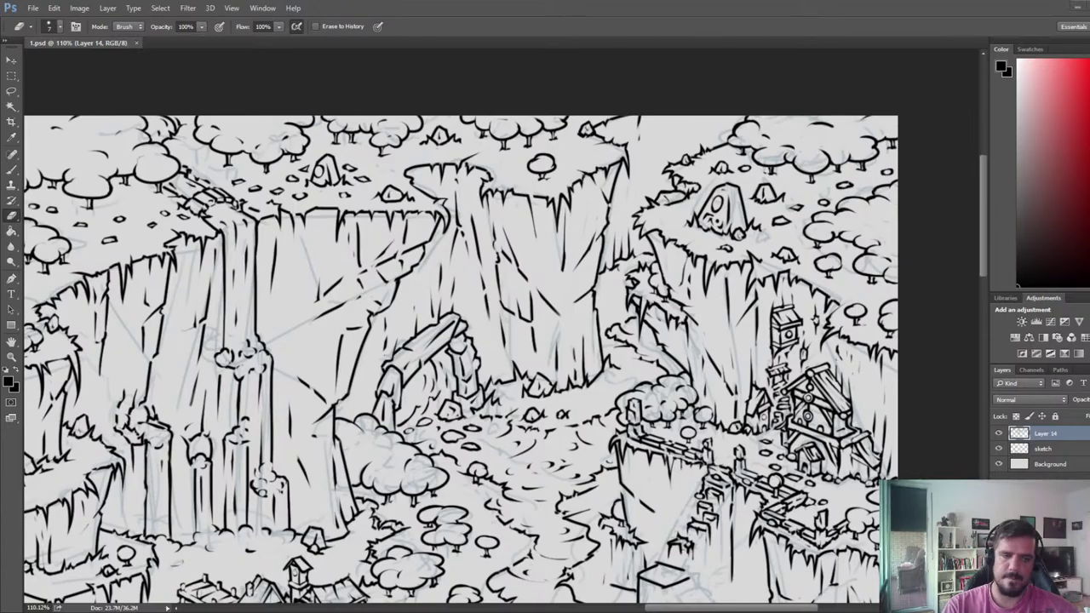
scroll(468, 293, down, 6)
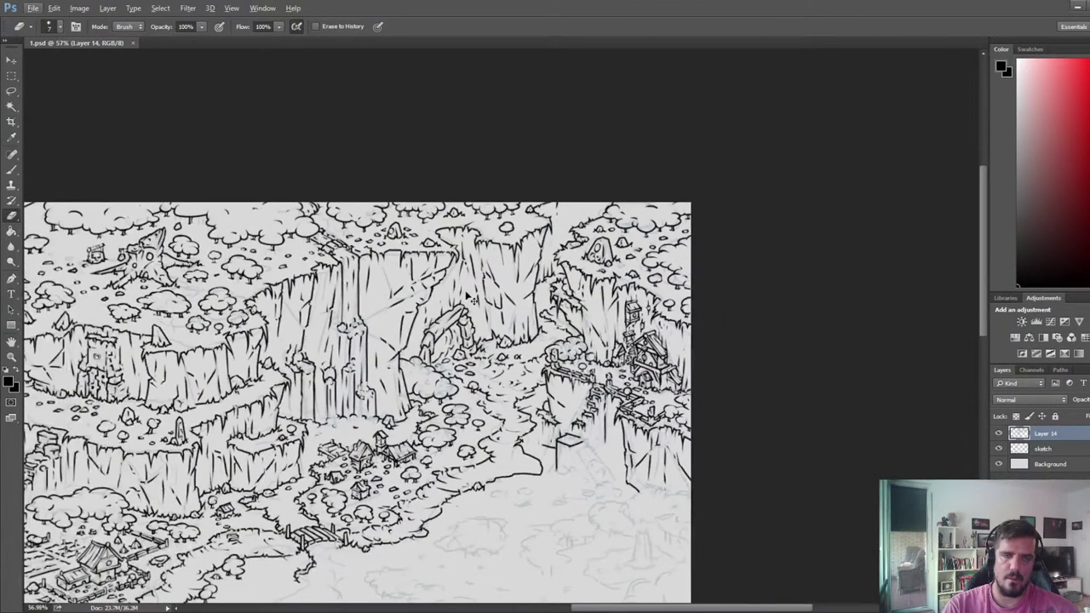
key(ctrl+shift+h)
drag(211, 282, 942, 229)
scroll(458, 267, up, 8)
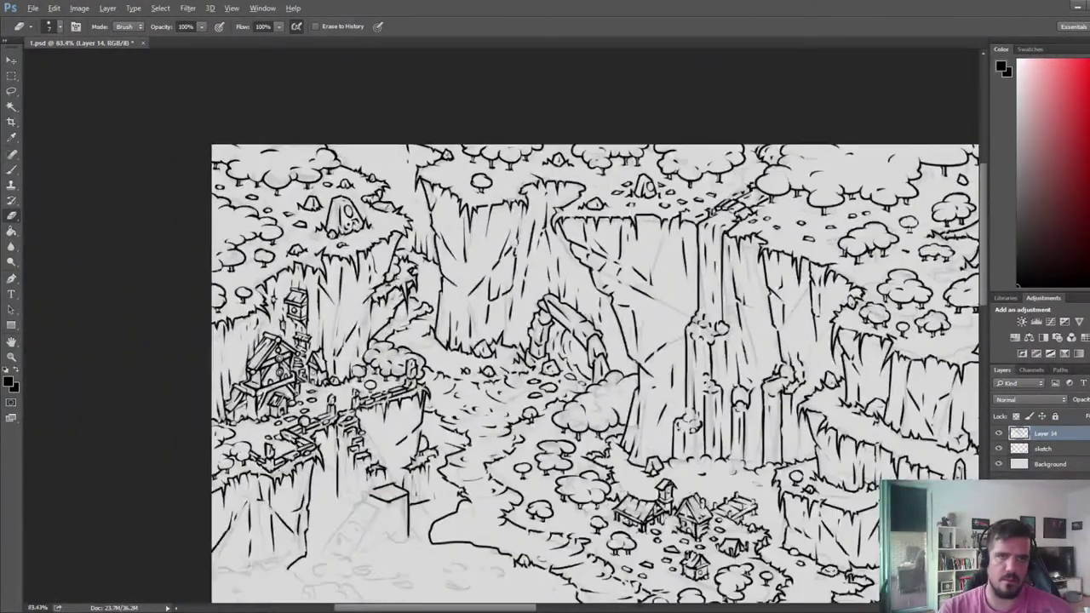
key(ctrl+s)
scroll(434, 324, up, 3)
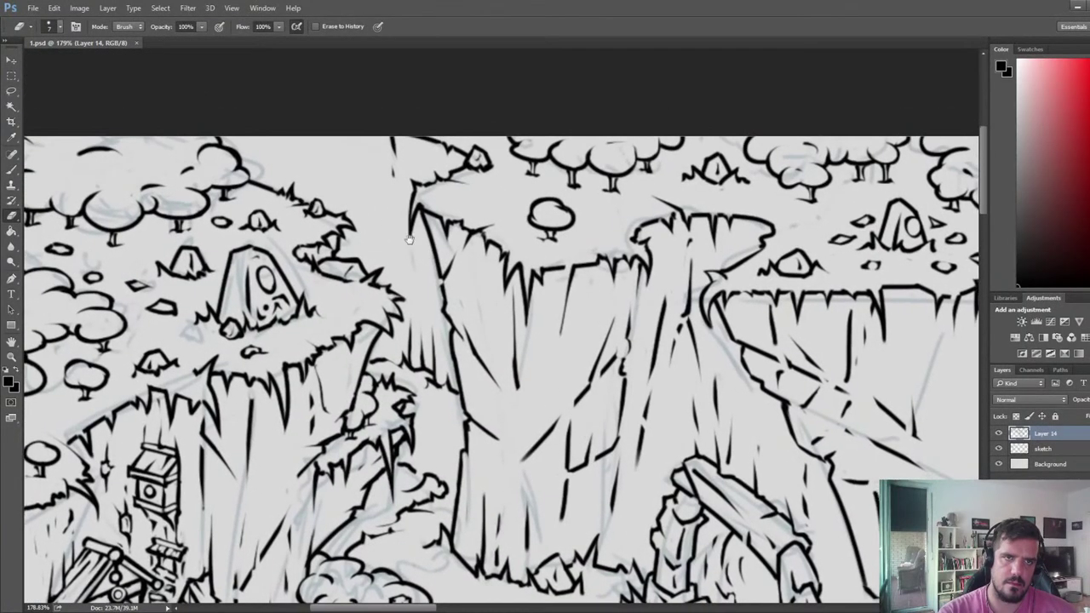
- Ink longer thin cracks up the distant cliff face in the gap beside the tall cliff, trimming their ends
mouse_move(426, 367)
mouse_down()
mouse_move(421, 317)
mouse_move(418, 348)
mouse_up()
key(b)
key(e)
key(b)
key(e)
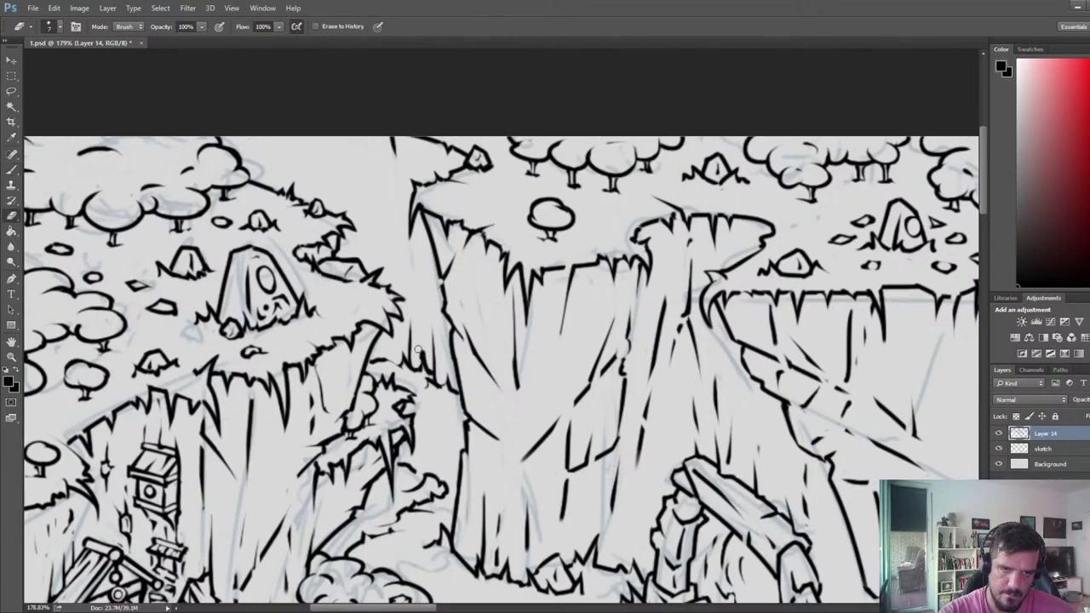
key(b)
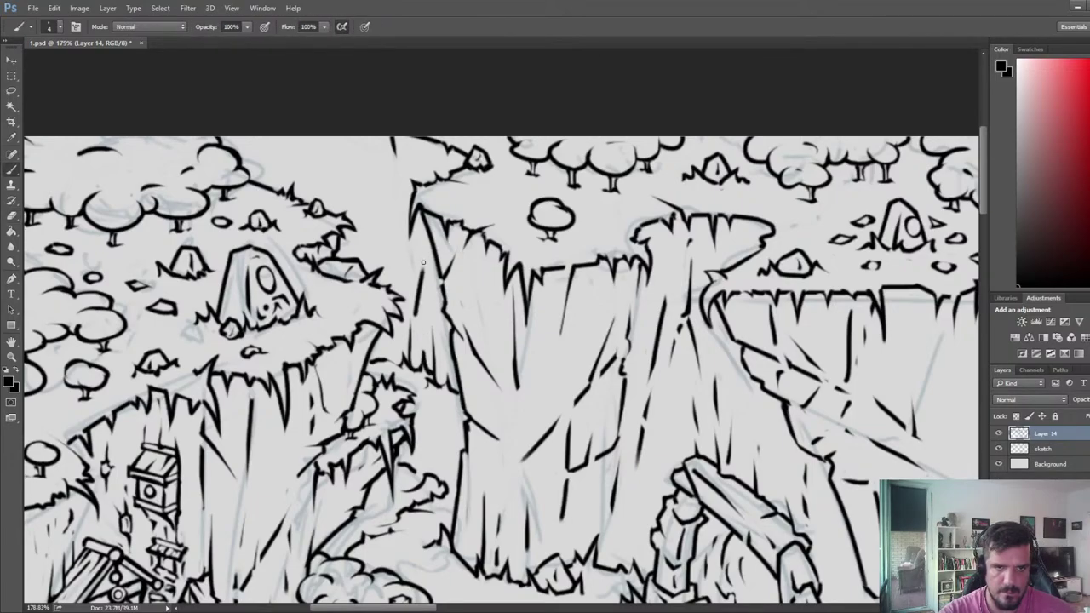
key(e)
- Extend the distant base line to the plateau wall and add small grass spikes on the plateau's rim above the gap
drag(401, 215, 464, 224)
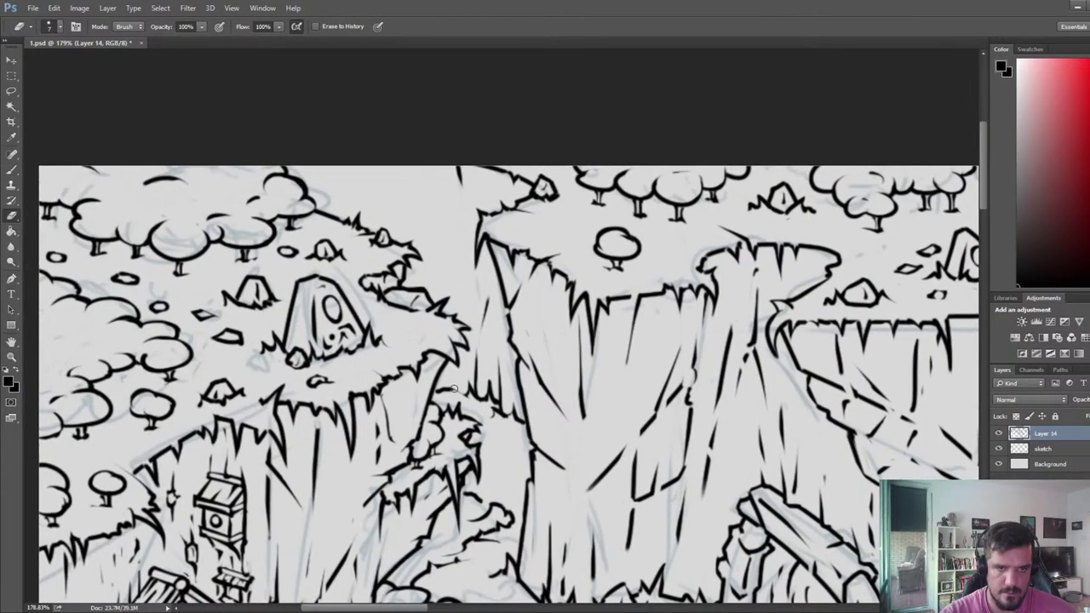
key(b)
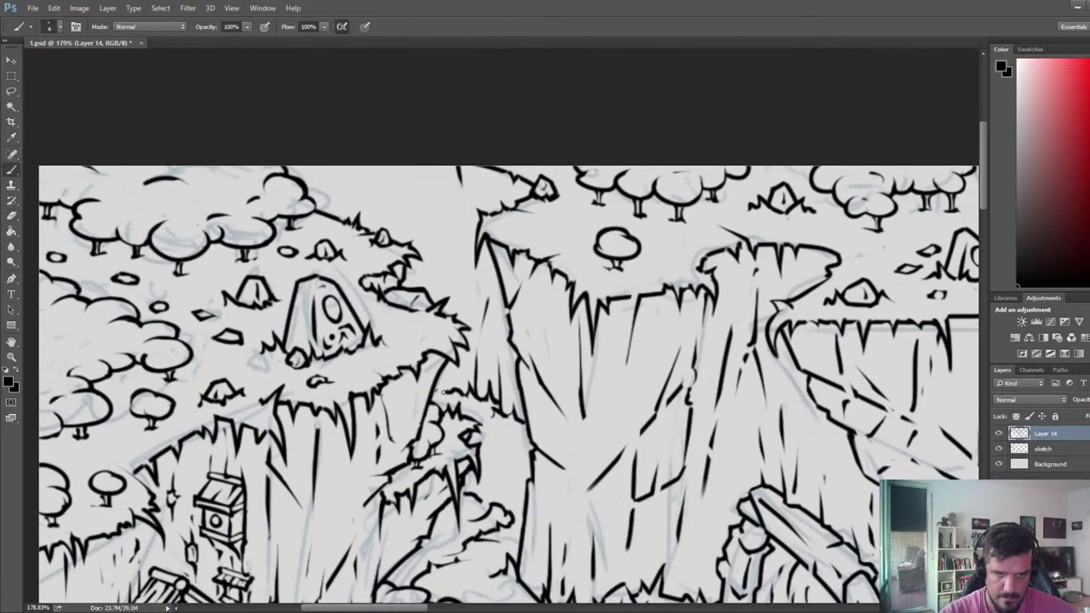
key(e)
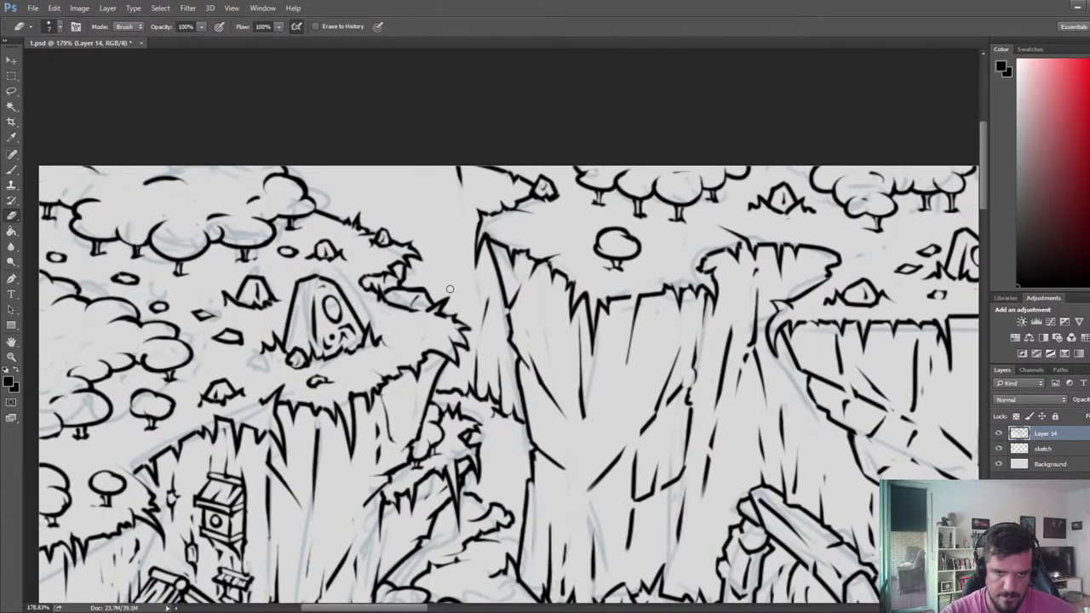
key(b)
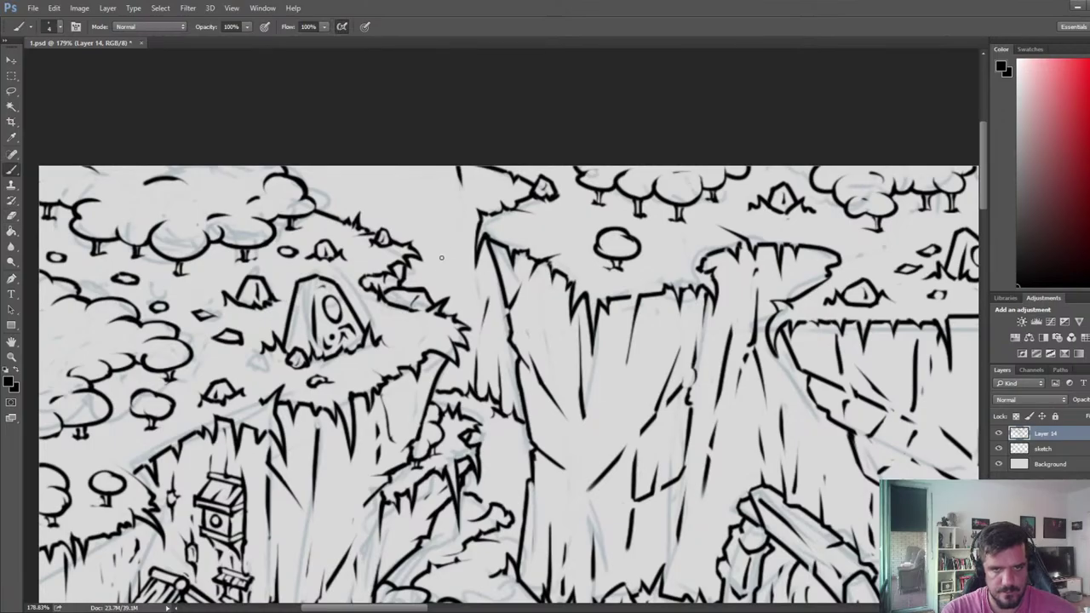
- Flip the canvas back to its original orientation and save the file
scroll(447, 252, down, 4)
key(ctrl+shift+h)
mouse_move(545, 274)
mouse_down()
mouse_move(357, 258)
mouse_move(210, 262)
mouse_up()
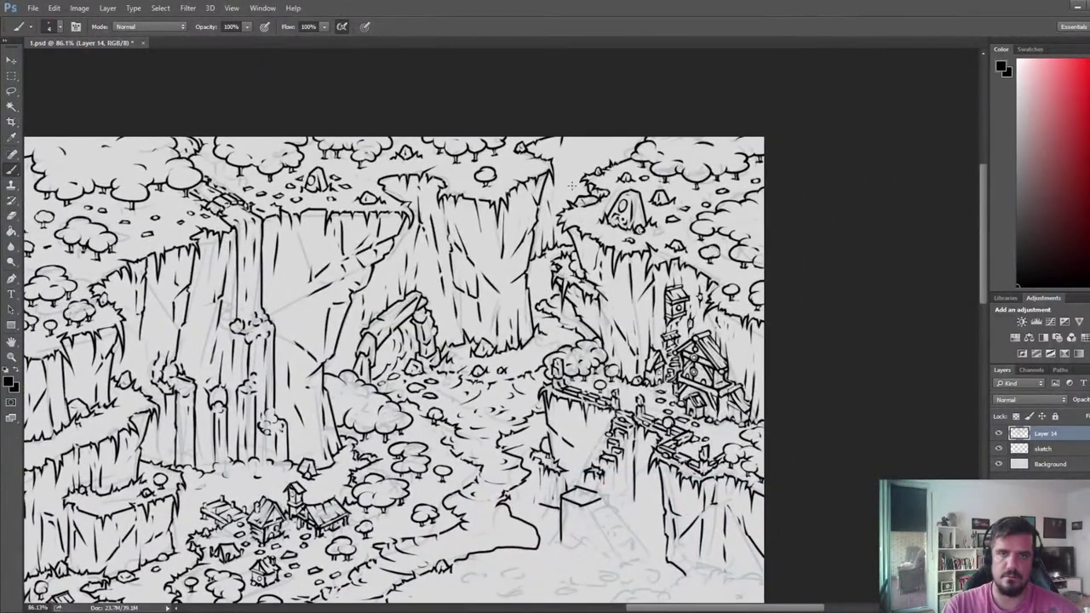
scroll(571, 228, up, 3)
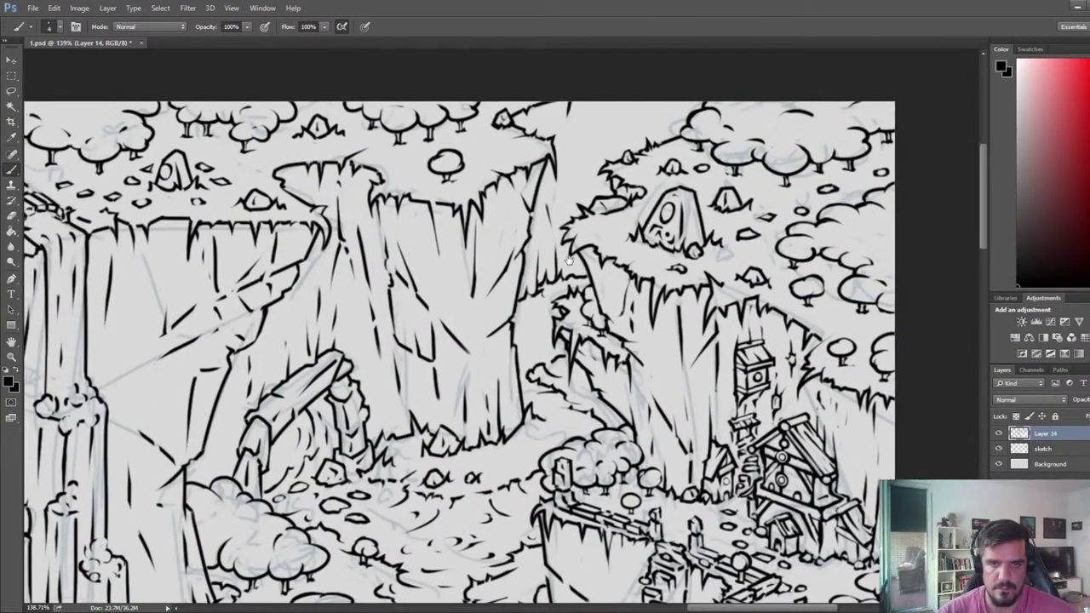
drag(569, 261, 589, 279)
key(ctrl+s)
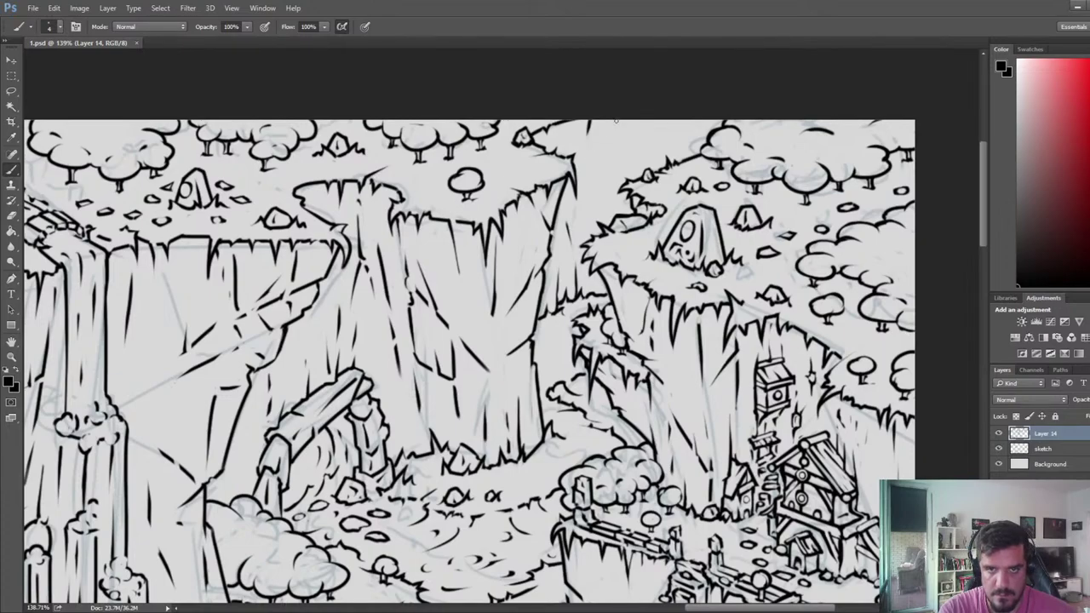
- Ink a tapered vertical stroke down from the canvas's upper edge in the gap between the tall cliff and the plateau
drag(616, 121, 595, 196)
key(e)
key(b)
mouse_move(615, 122)
mouse_down()
mouse_move(595, 196)
mouse_move(612, 193)
mouse_move(608, 180)
mouse_move(613, 190)
mouse_up()
- Erase the distant cliff's base line, grass and crack strokes between the tall cliff and the overhanging ledge
key(e)
key(e)
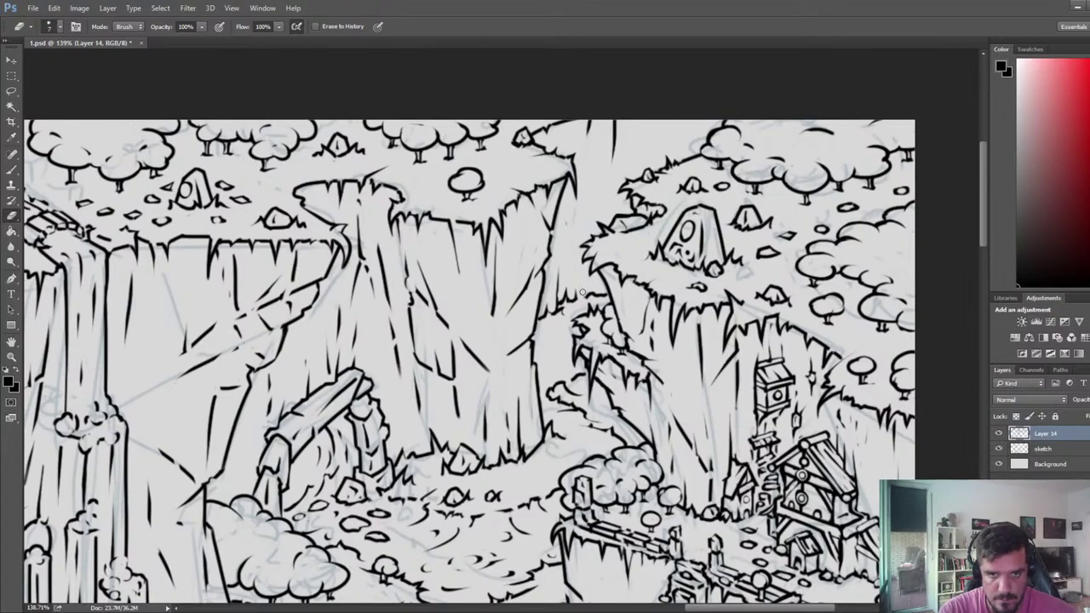
mouse_move(582, 292)
mouse_down()
mouse_move(567, 270)
mouse_move(541, 318)
mouse_up()
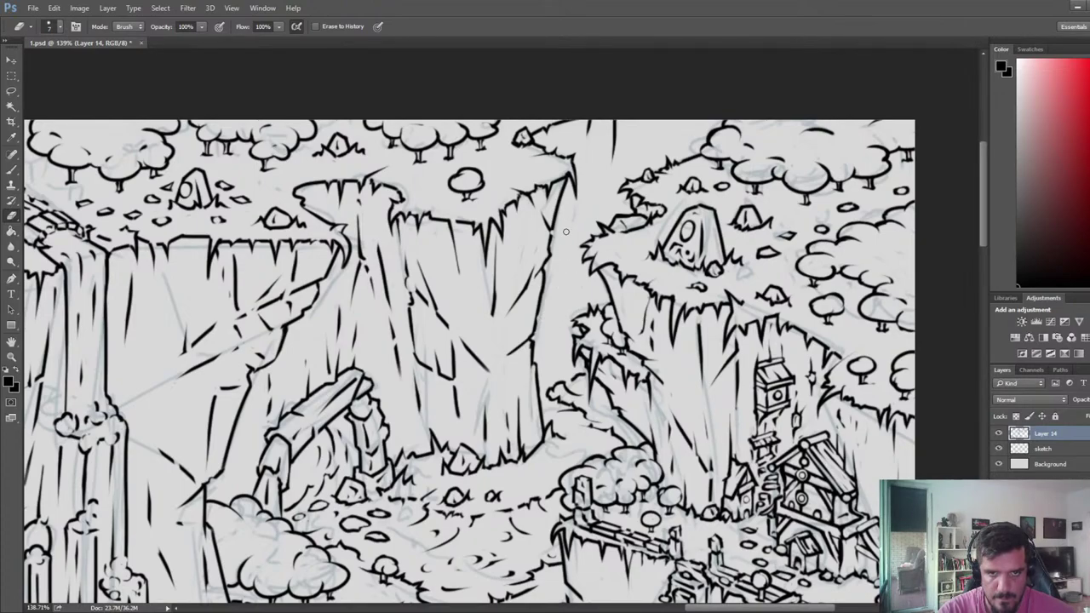
- Ink a small rounded bush shape between the tall cliff and the overhanging ledge, erasing its surplus upper outline
key(b)
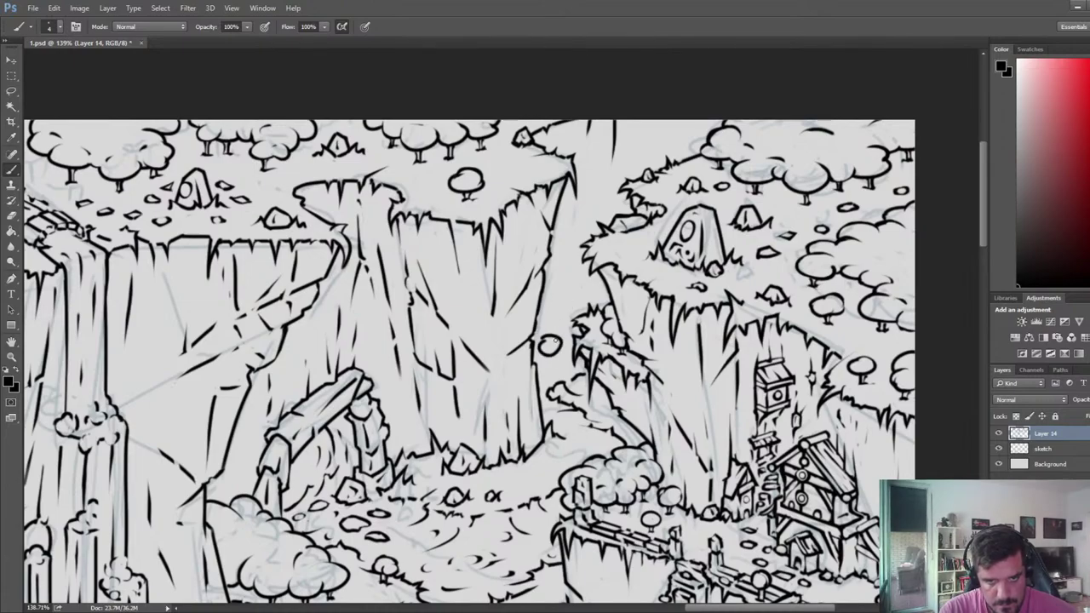
key(e)
key(b)
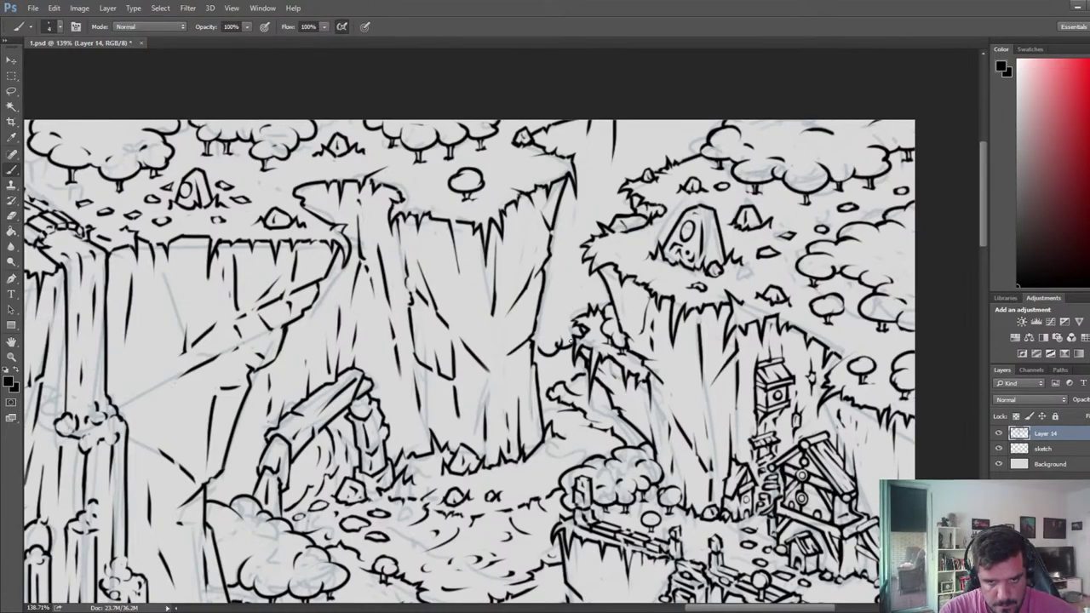
key(e)
key(b)
key(e)
drag(560, 342, 554, 339)
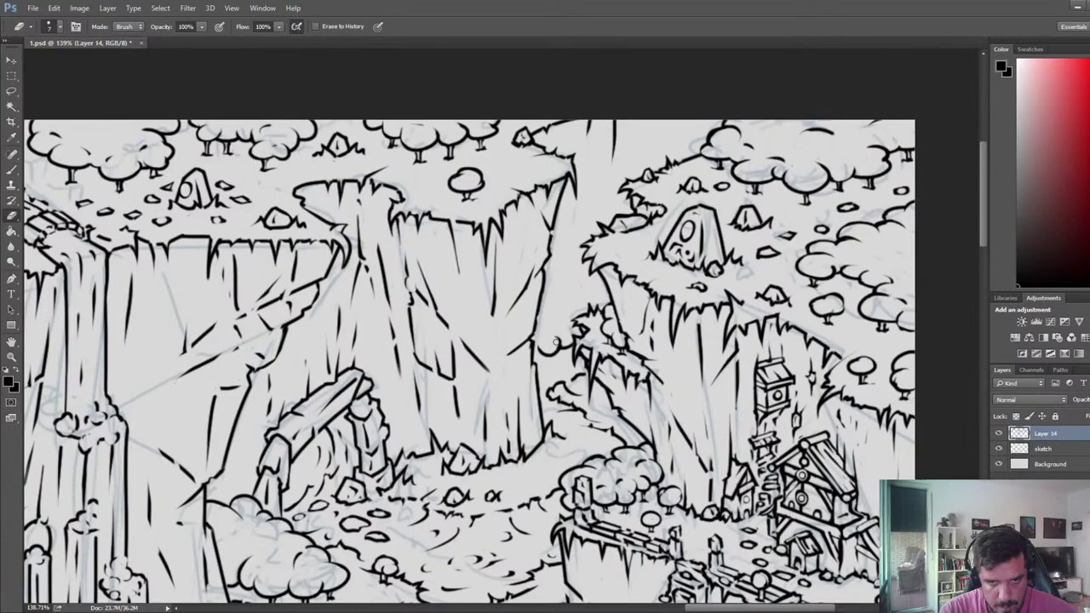
- Ink the curved underside of the small rounded bush beside the tall cliff and erase its surplus upper outline
key(b)
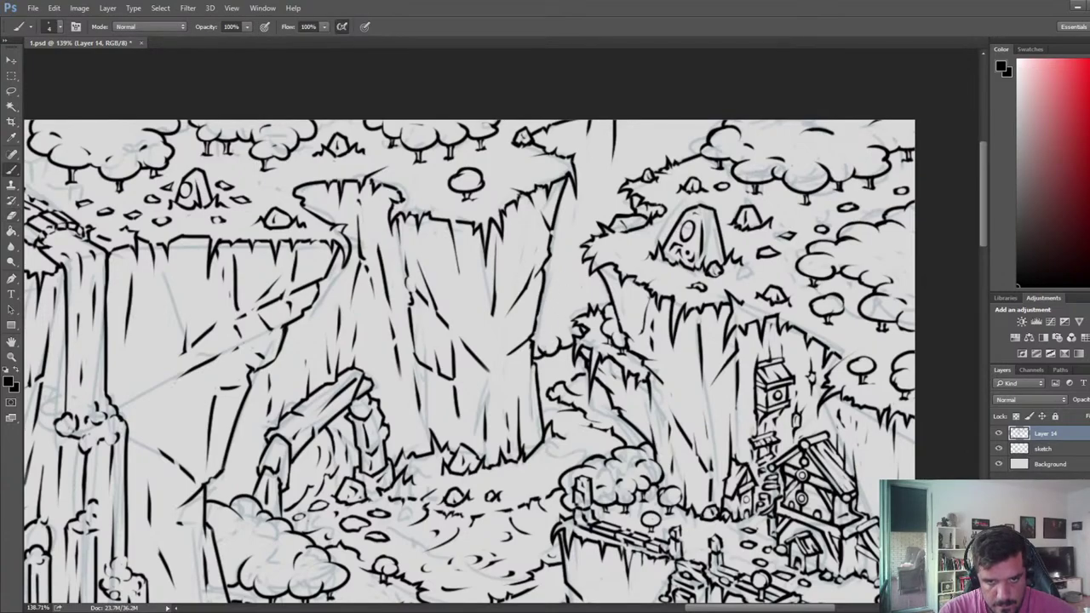
key(e)
key(b)
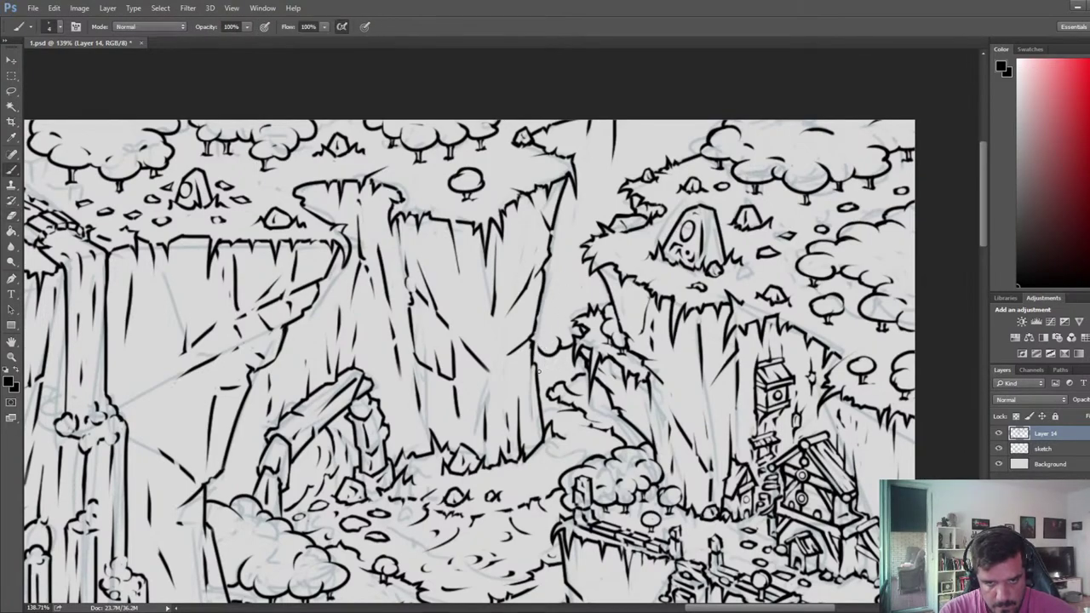
key(e)
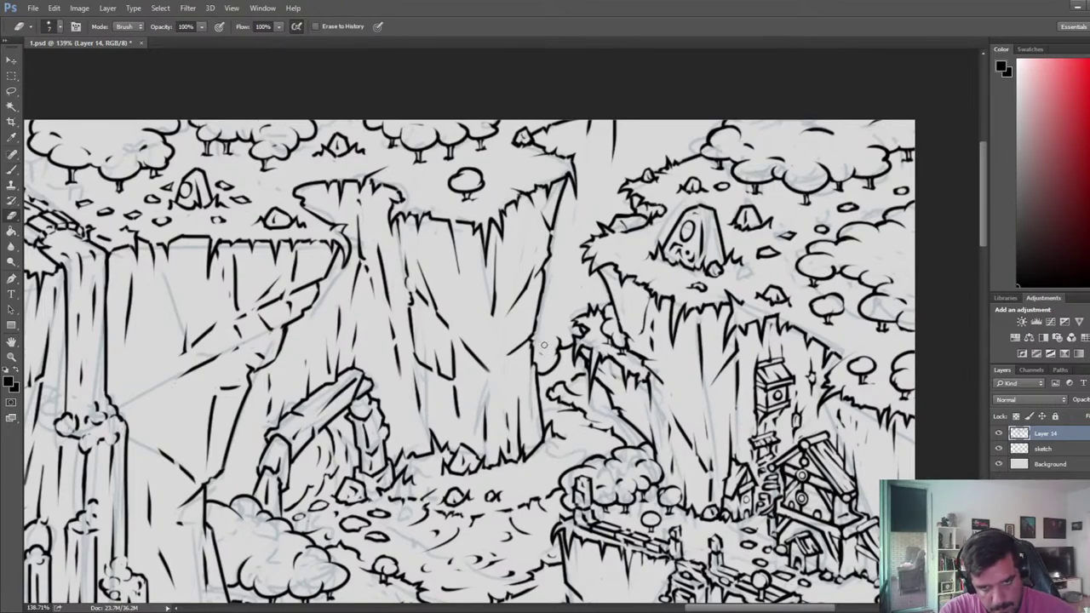
key(b)
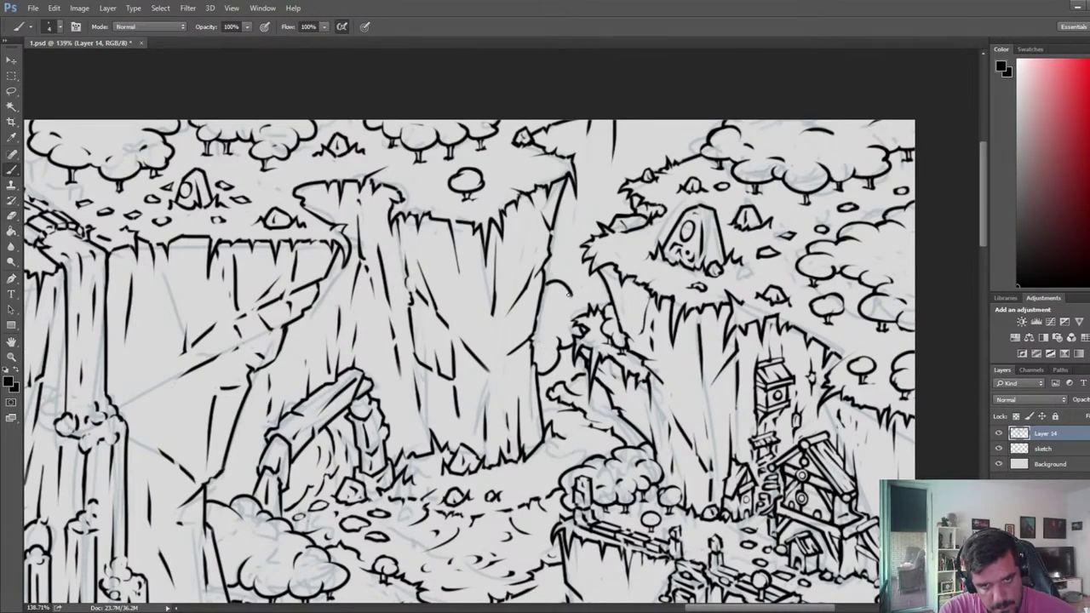
- Ink a larger rounded foliage crown above the small bush, starting from the tall cliff's edge, and trim overlapping strokes
key(e)
key(b)
key(e)
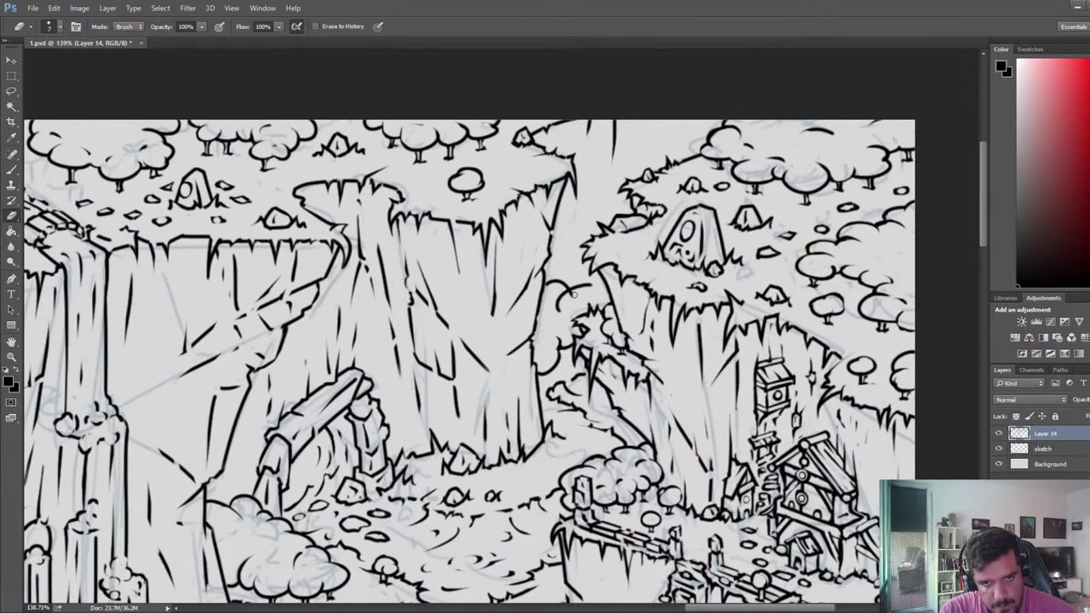
key(b)
key(e)
key(b)
key(e)
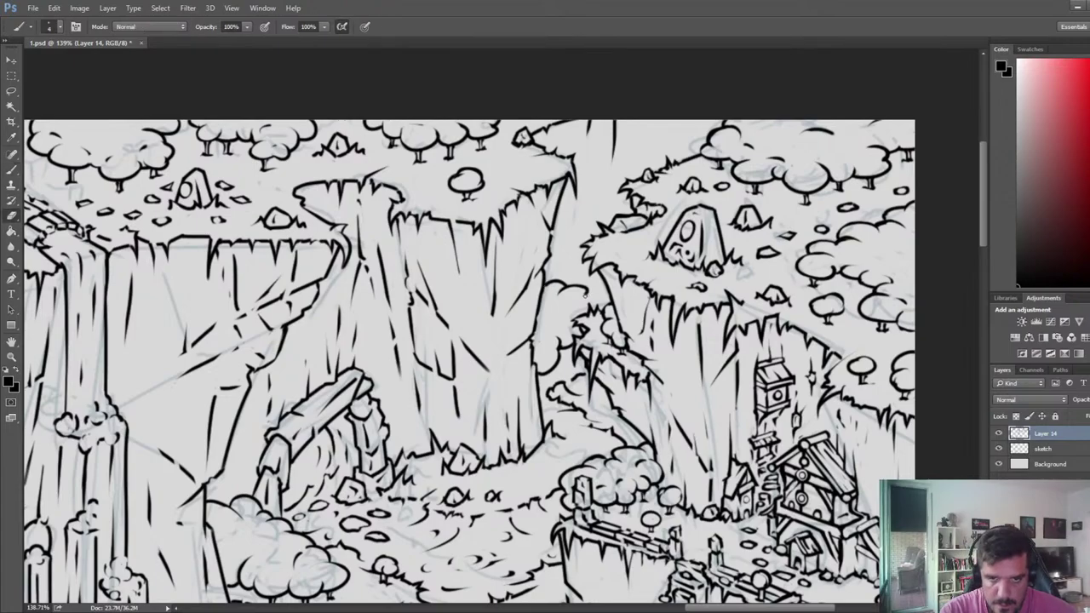
- Extend the foliage crown's upper outline toward the plateau's overhanging ledge and erase the stray ends
key(b)
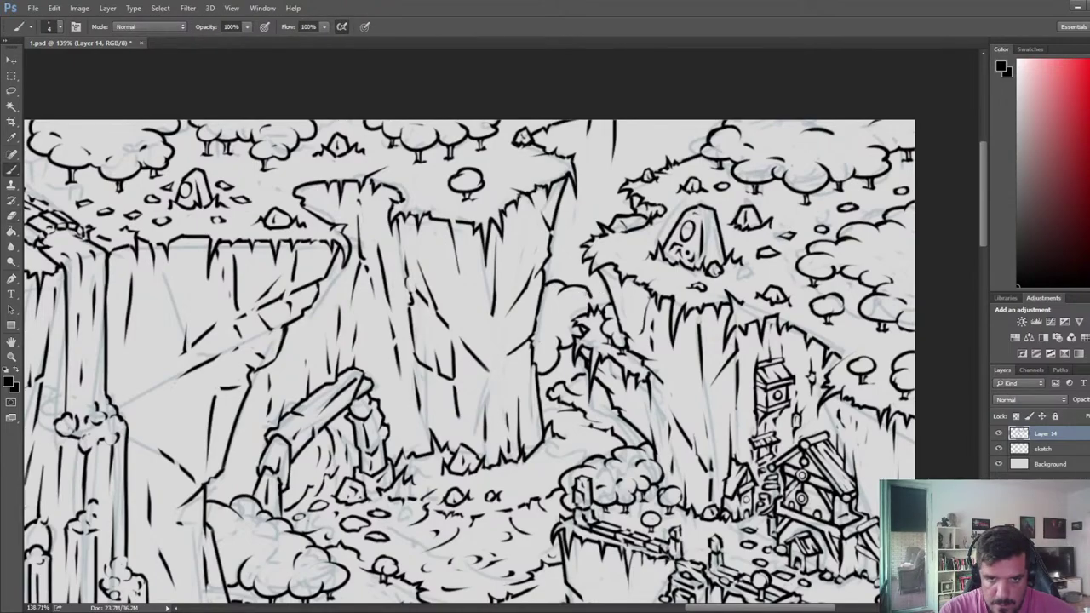
key(e)
key(b)
key(e)
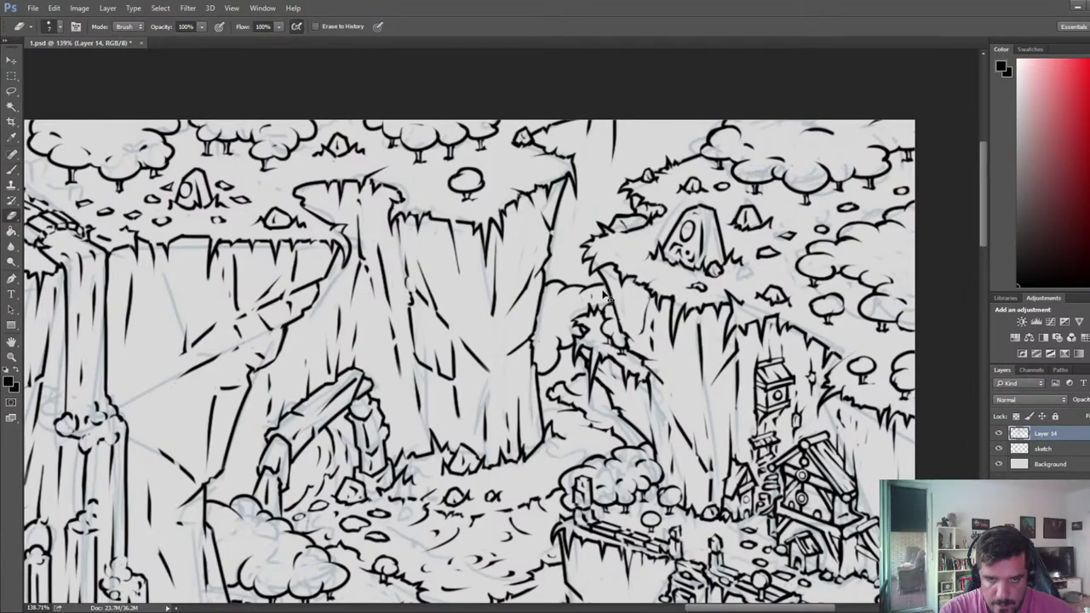
key(b)
key(e)
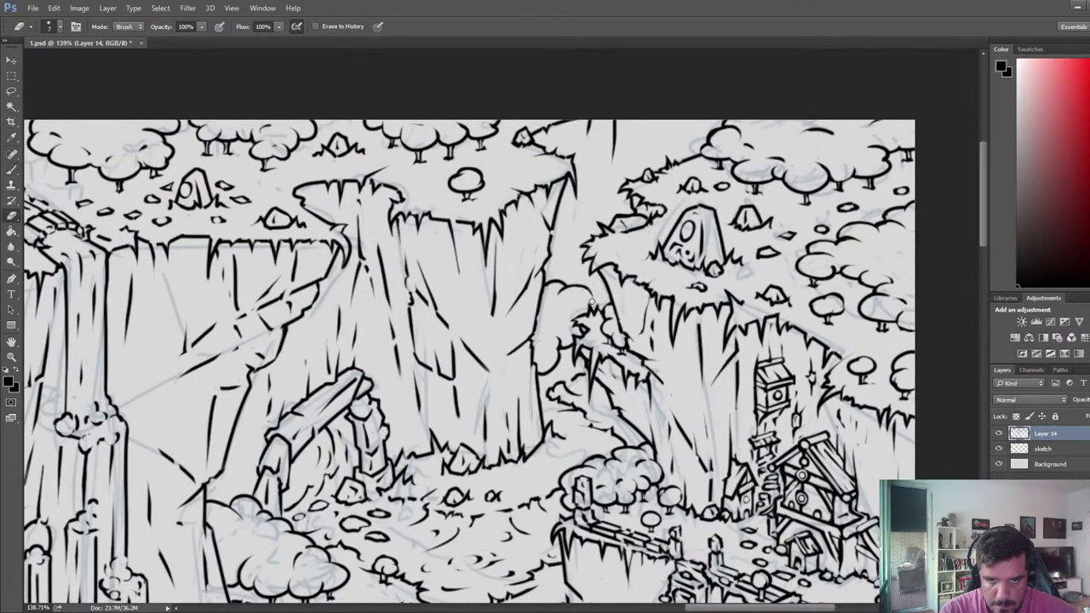
- Round off the small bush against the tall cliff and ink a short trunk beneath it, cleaning its outline
key(b)
key(e)
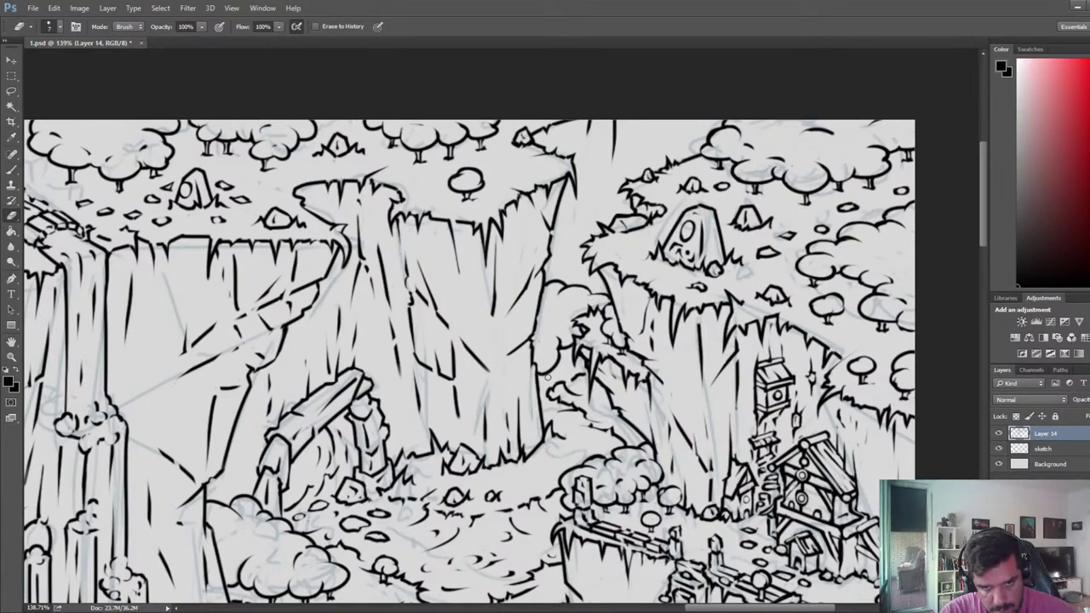
key(b)
key(e)
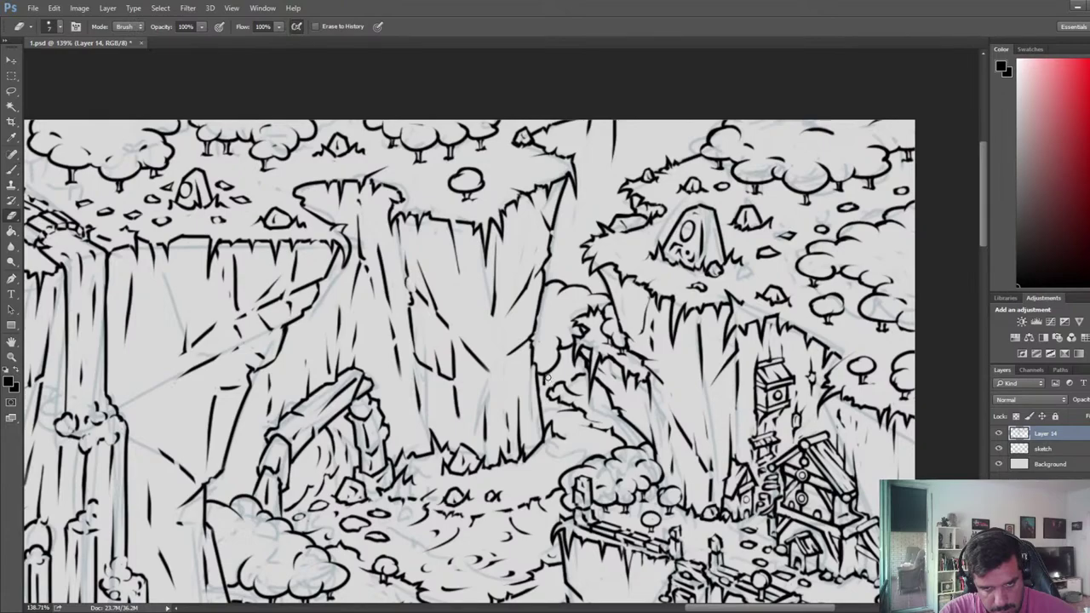
key(b)
key(e)
key(b)
key(e)
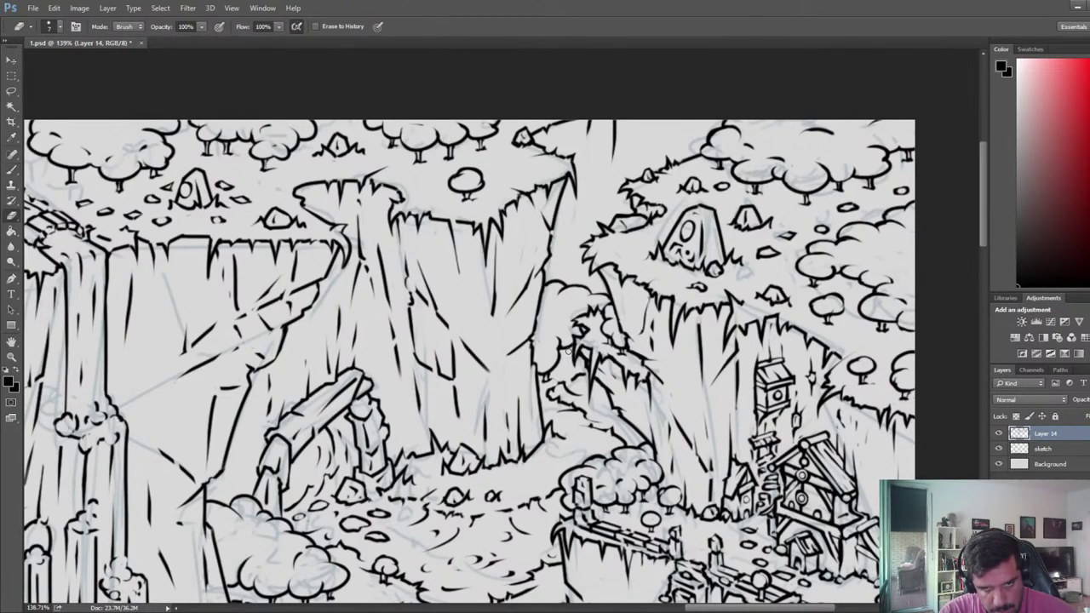
key(b)
key(e)
key(b)
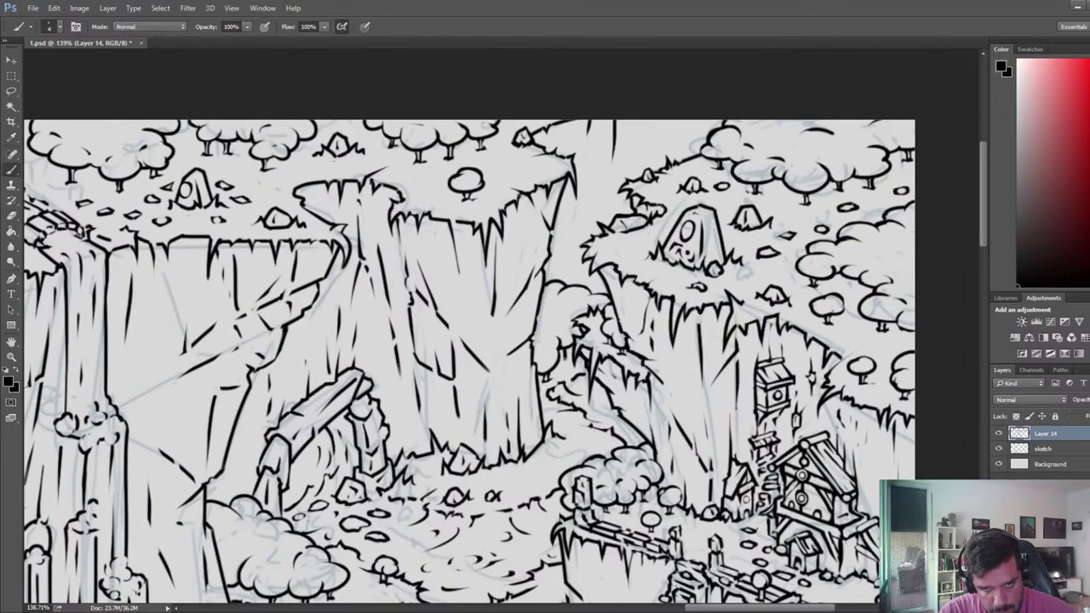
- Ink small leaf and outline strokes between the small bush and the overhanging ledge, erasing excess line work
key(e)
key(b)
key(e)
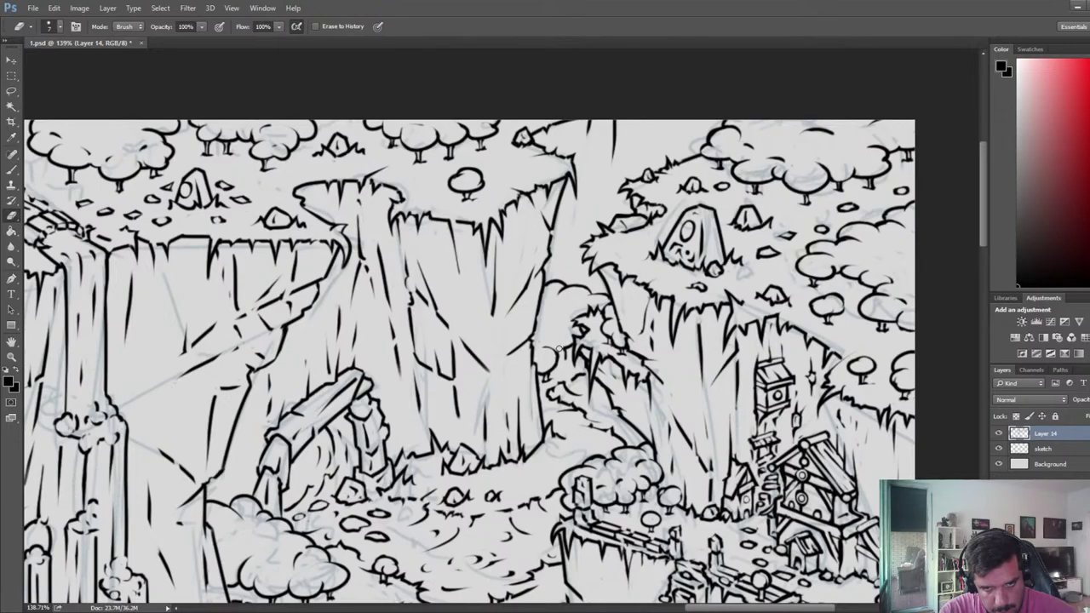
key(b)
key(e)
key(b)
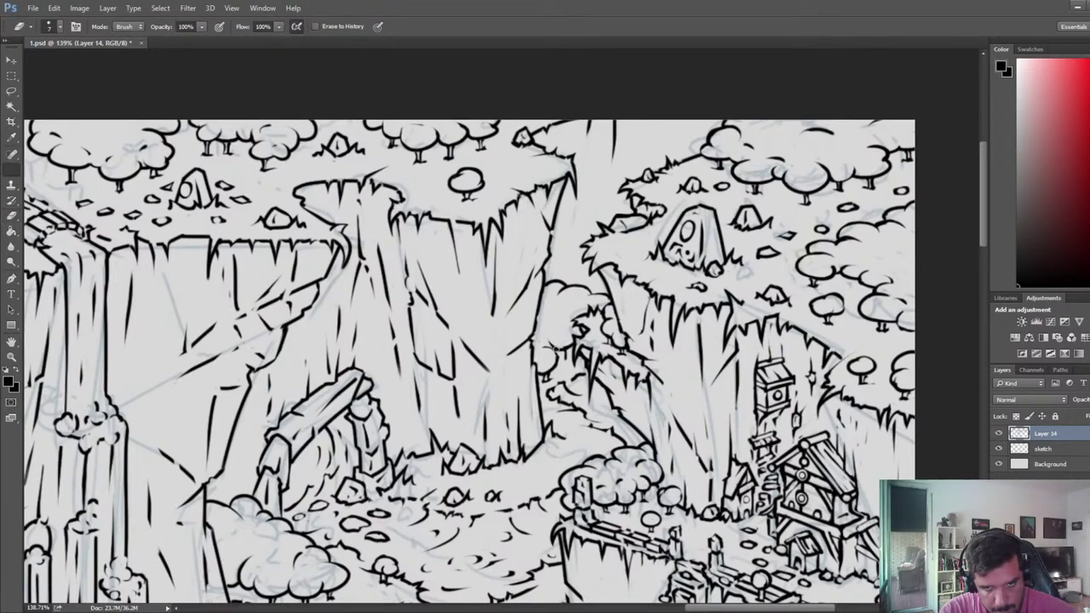
key(e)
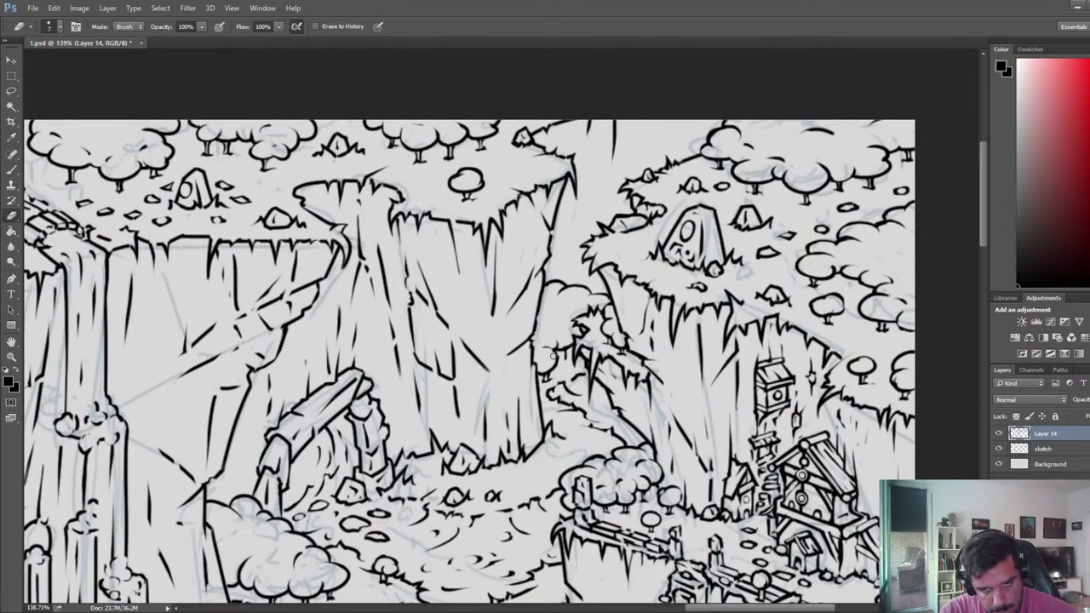
key(b)
key(e)
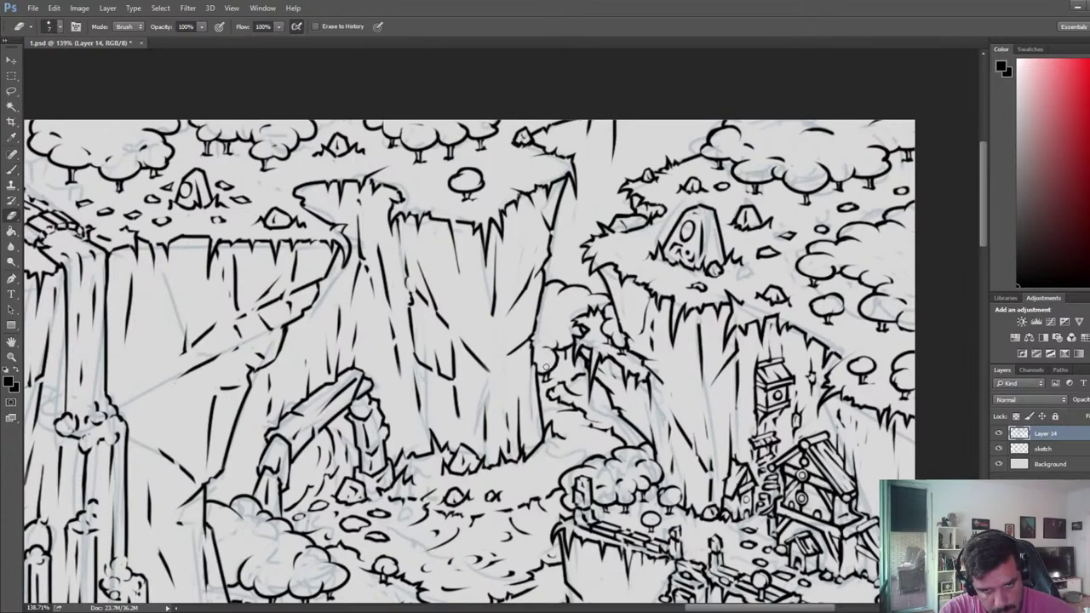
key(b)
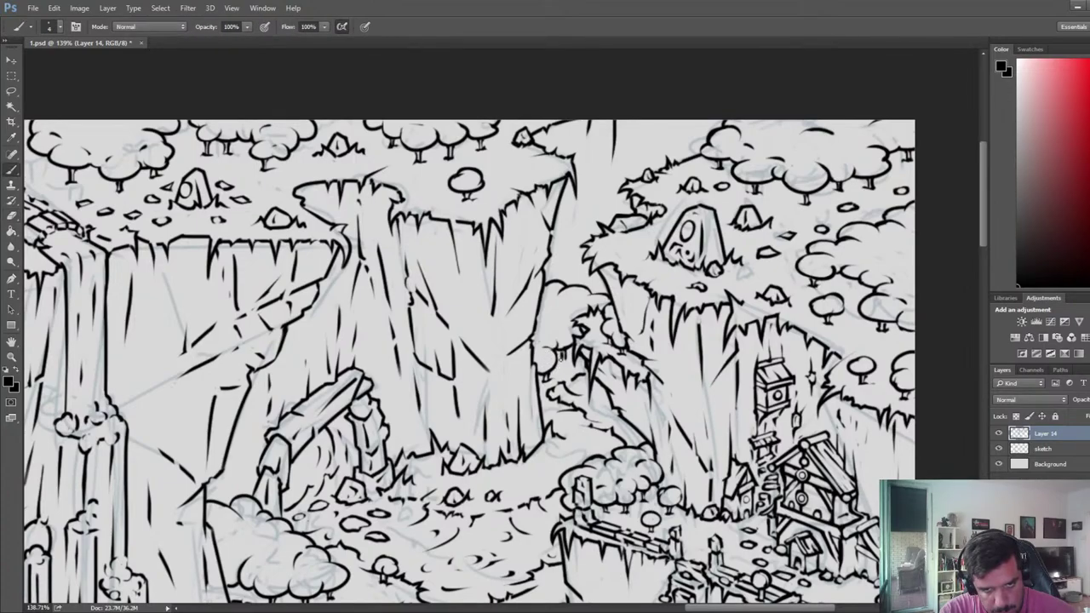
key(e)
key(b)
key(e)
key(b)
key(e)
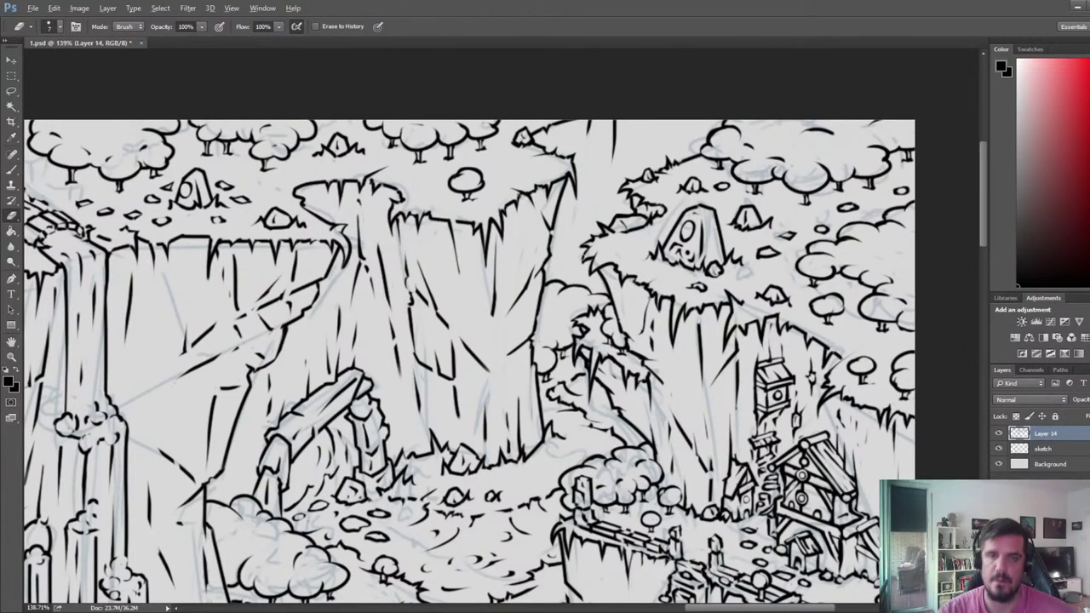
- Save the file and flip the canvas horizontally to check the foliage between the cliffs
scroll(583, 258, down, 4)
scroll(584, 259, down, 1)
key(ctrl+s)
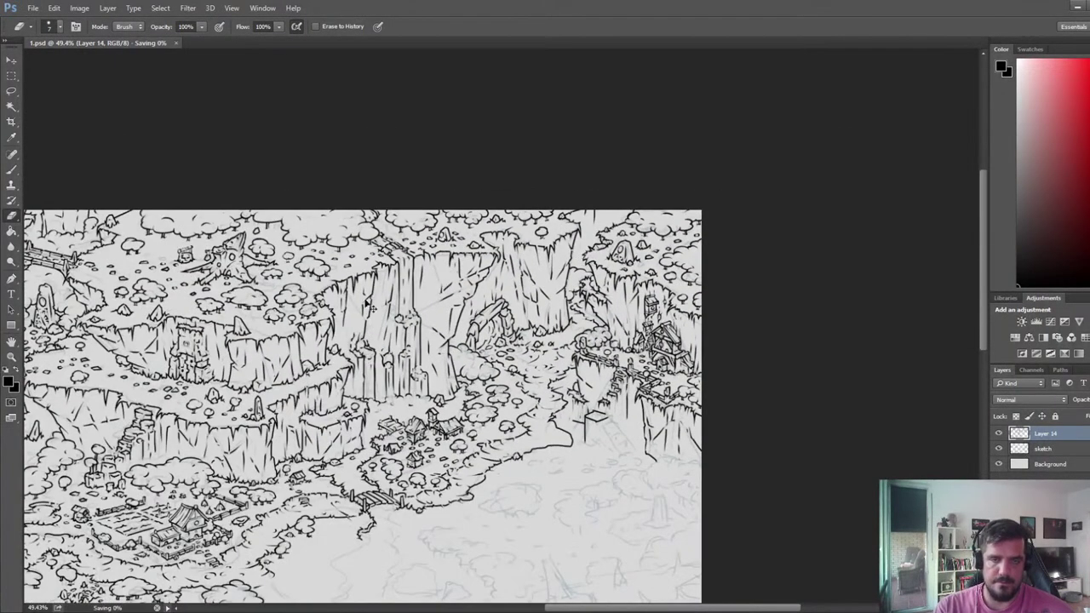
key(ctrl+shift+h)
drag(371, 307, 839, 274)
drag(51, 281, 463, 297)
scroll(464, 296, up, 5)
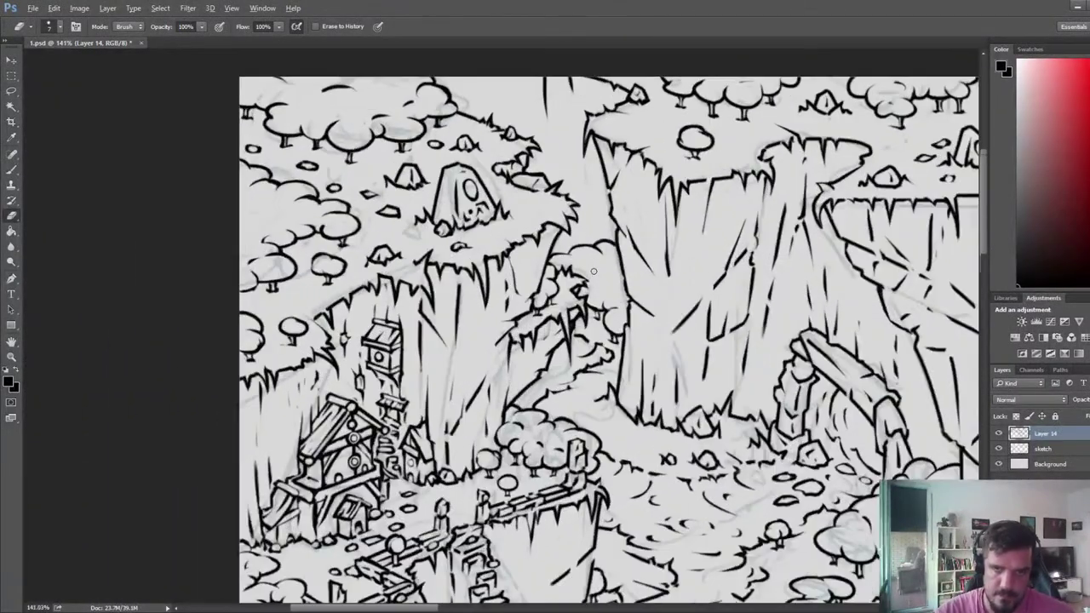
- Ink inner foliage curves inside the large crown between the cliffs and clean up their ends
key(b)
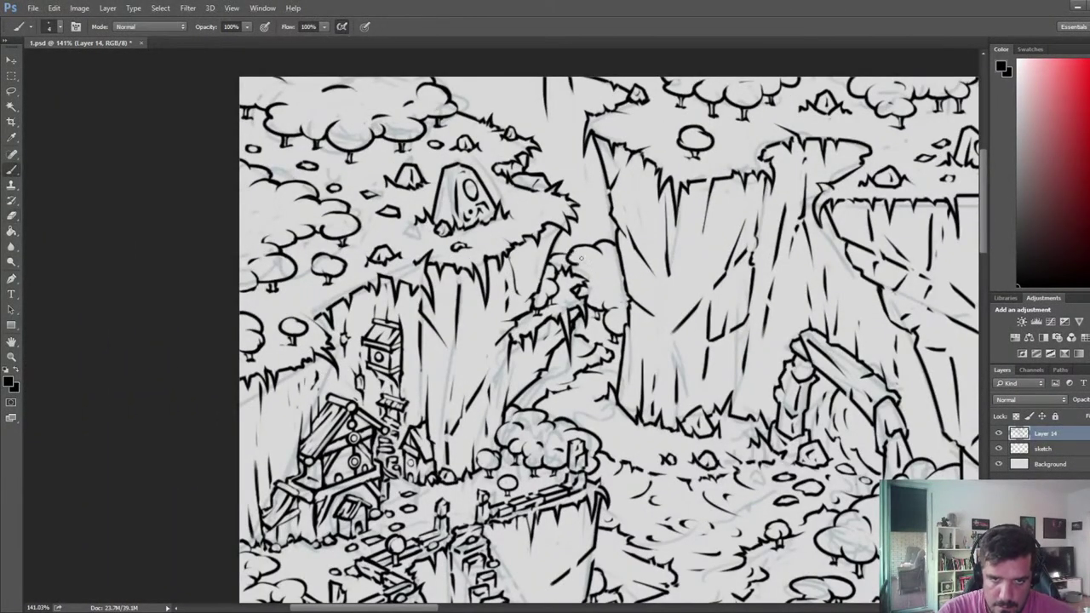
key(e)
key(b)
mouse_move(583, 261)
mouse_down()
mouse_move(562, 254)
mouse_move(579, 253)
mouse_move(607, 285)
mouse_move(617, 272)
mouse_move(615, 282)
mouse_up()
key(e)
key(b)
key(e)
key(b)
key(e)
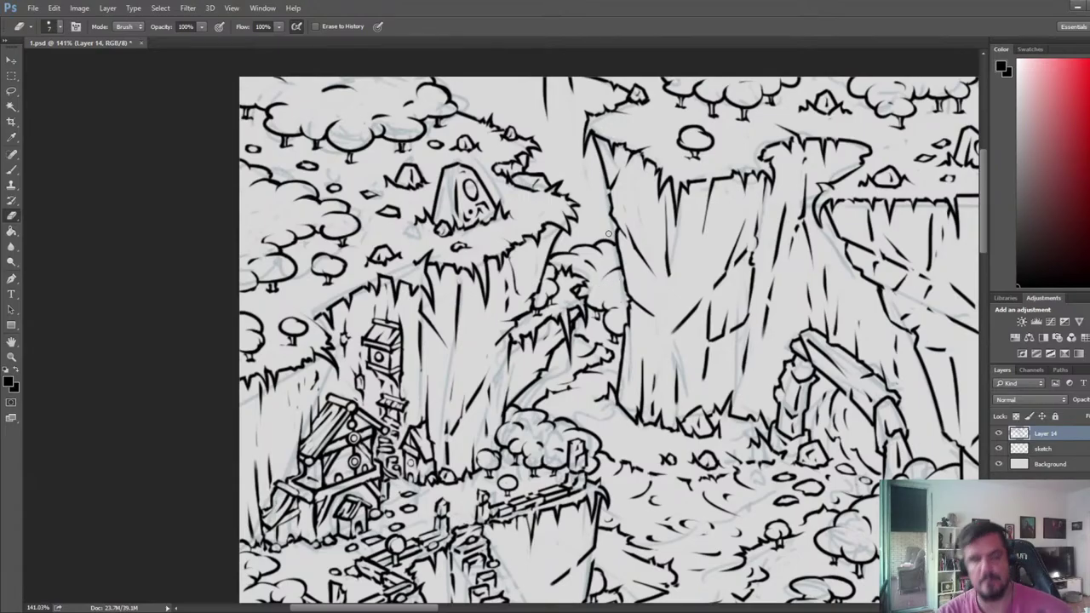
- Flip the canvas back to its original orientation
scroll(598, 245, down, 9)
key(ctrl+shift+h)
drag(717, 273, 309, 231)
drag(966, 269, 464, 296)
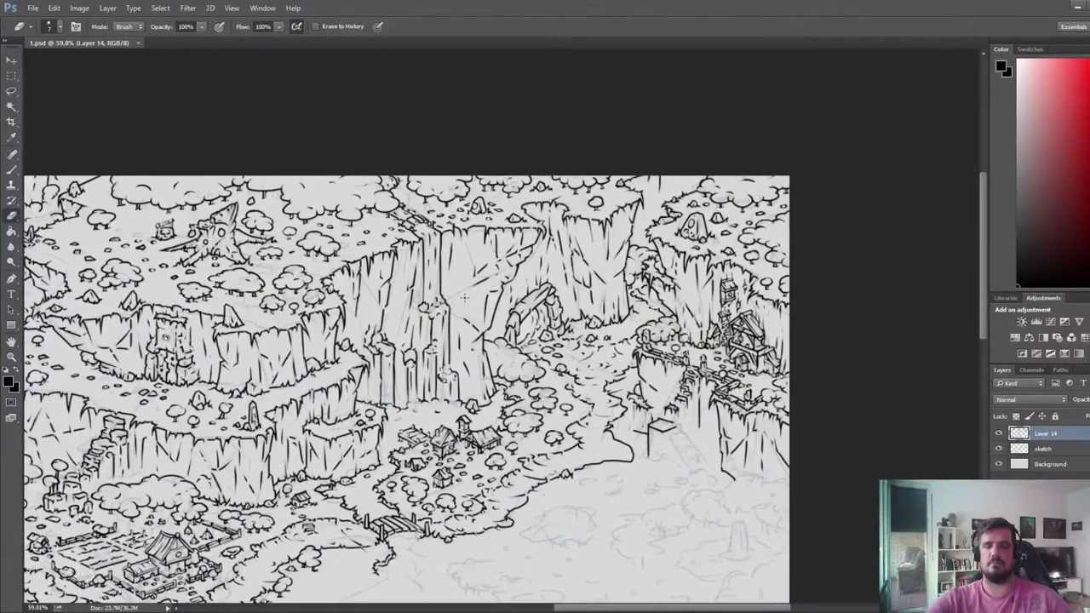
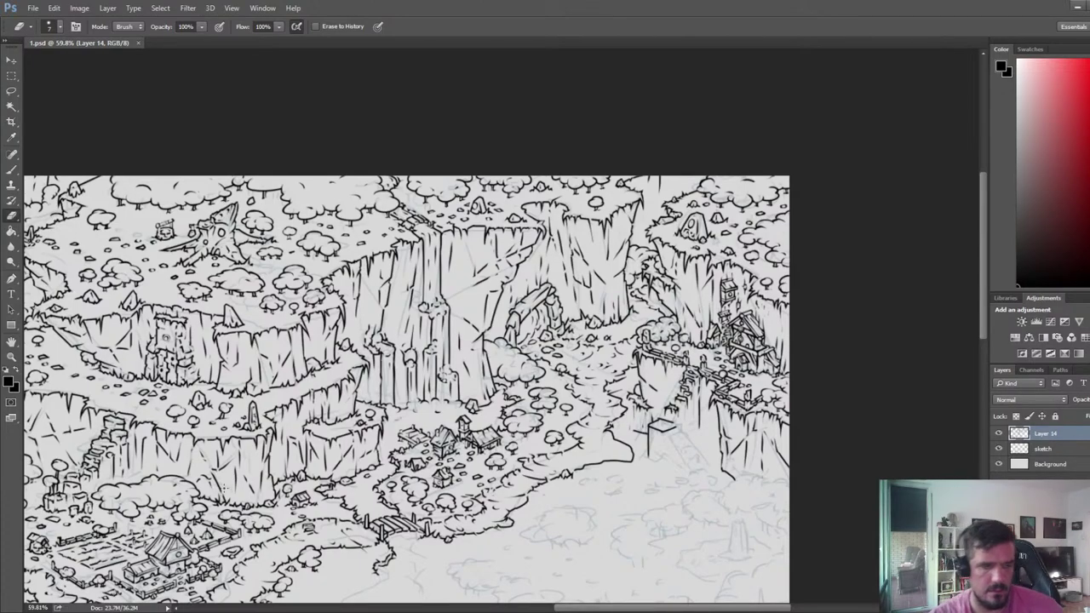
- Replace the short vertical stroke at the canvas's upper edge with a slanting jagged line running down to the plateau
scroll(718, 255, up, 7)
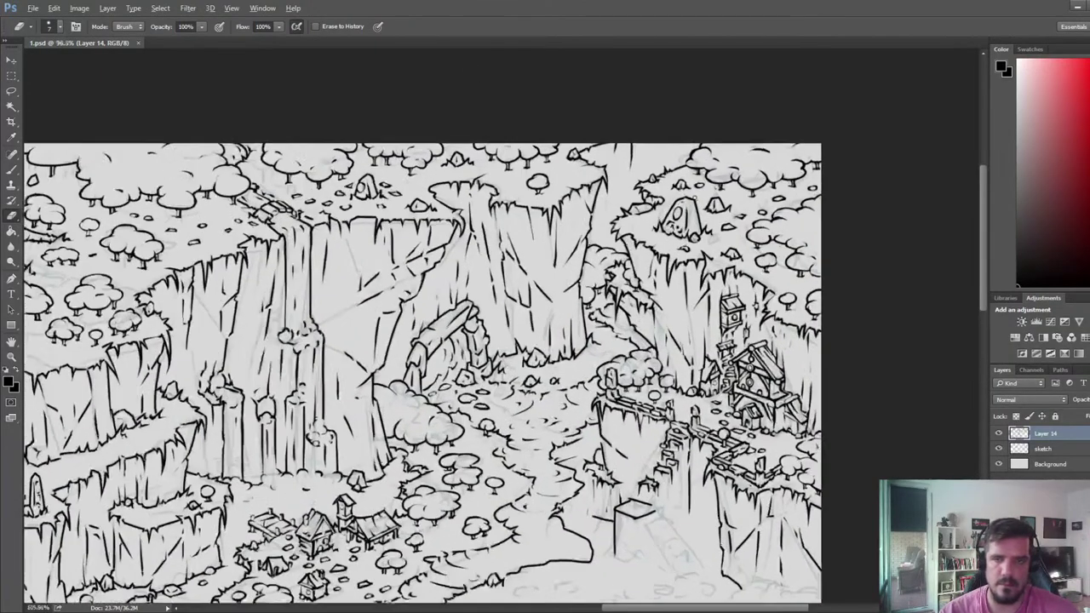
drag(677, 140, 655, 219)
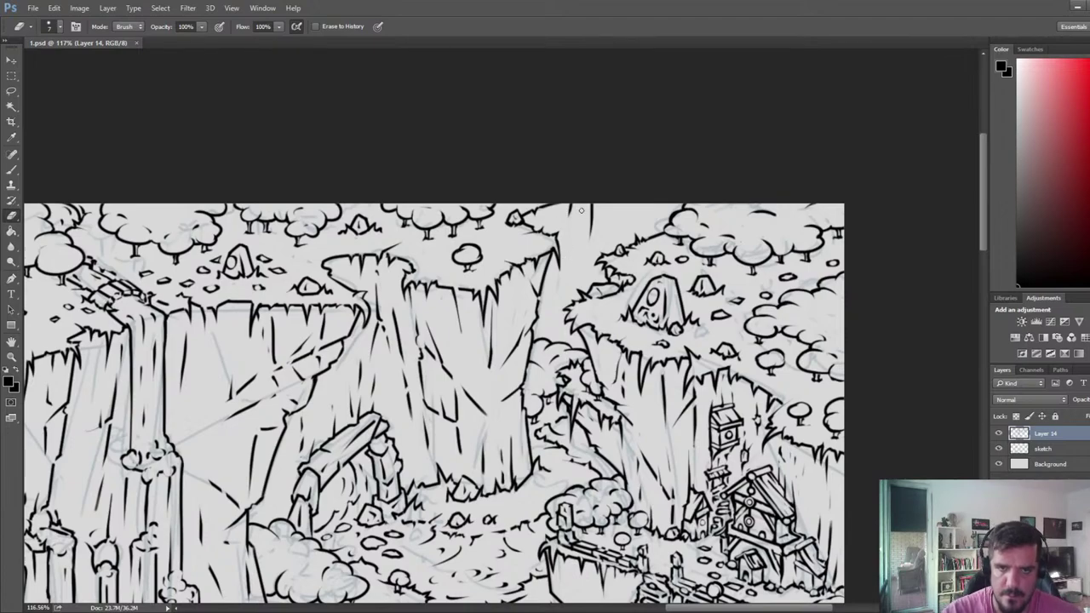
mouse_move(586, 210)
mouse_down()
mouse_move(590, 236)
mouse_move(589, 224)
mouse_up()
key(b)
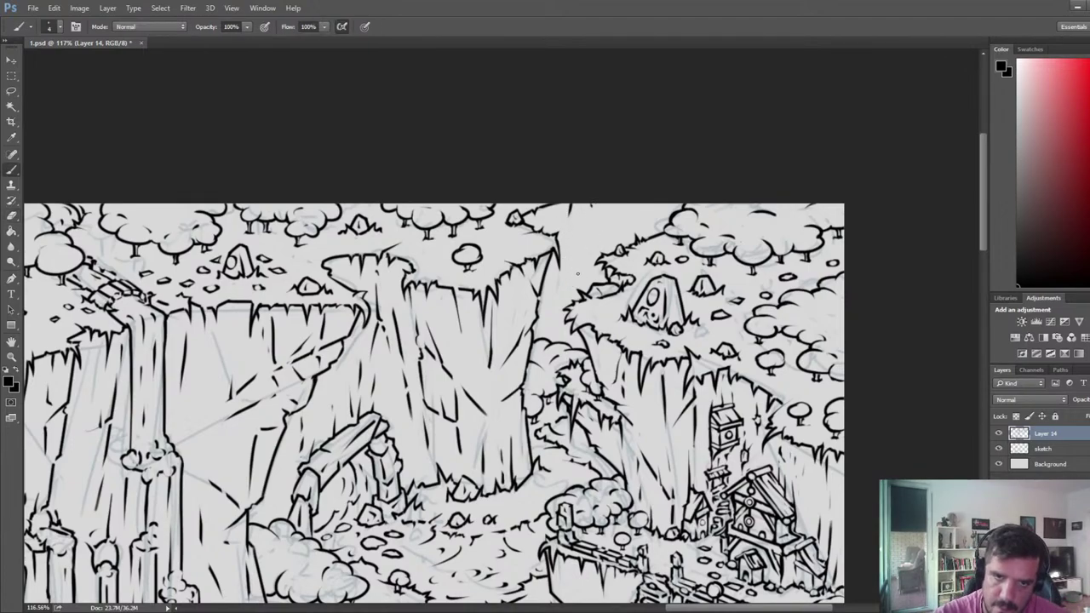
mouse_move(587, 289)
mouse_down()
mouse_move(603, 204)
mouse_move(590, 256)
mouse_move(562, 274)
mouse_move(577, 258)
mouse_up()
key(e)
key(b)
key(e)
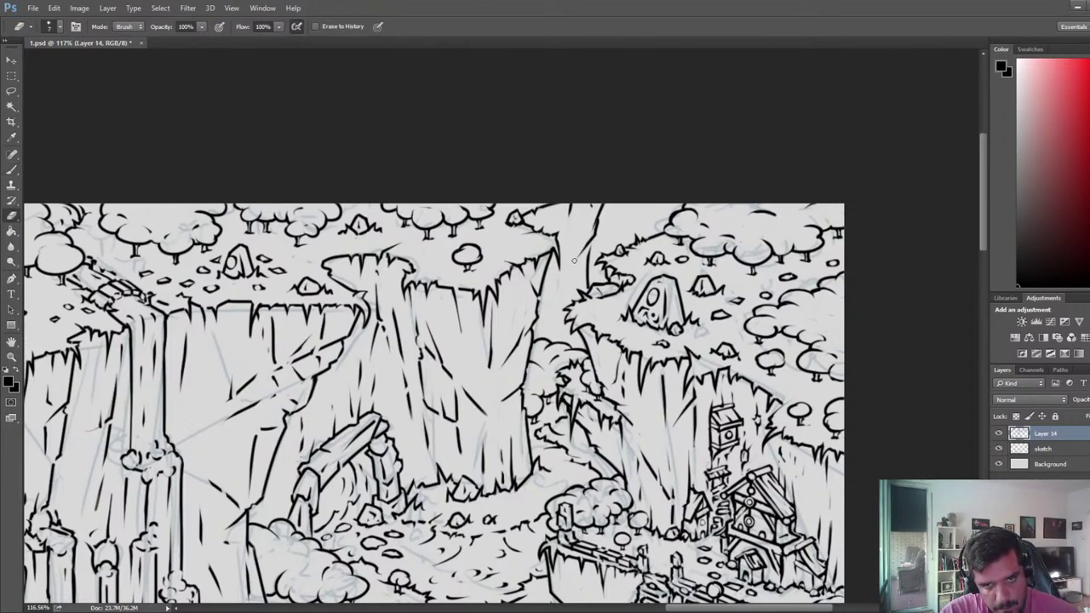
- Ink tapered vertical crack lines down the gap between the tall cliff and the plateau, trimming the surplus
key(b)
drag(569, 218, 559, 322)
key(e)
key(b)
key(ctrl+z)
key(e)
mouse_move(569, 271)
mouse_down()
mouse_move(568, 296)
mouse_move(568, 280)
mouse_up()
key(b)
key(e)
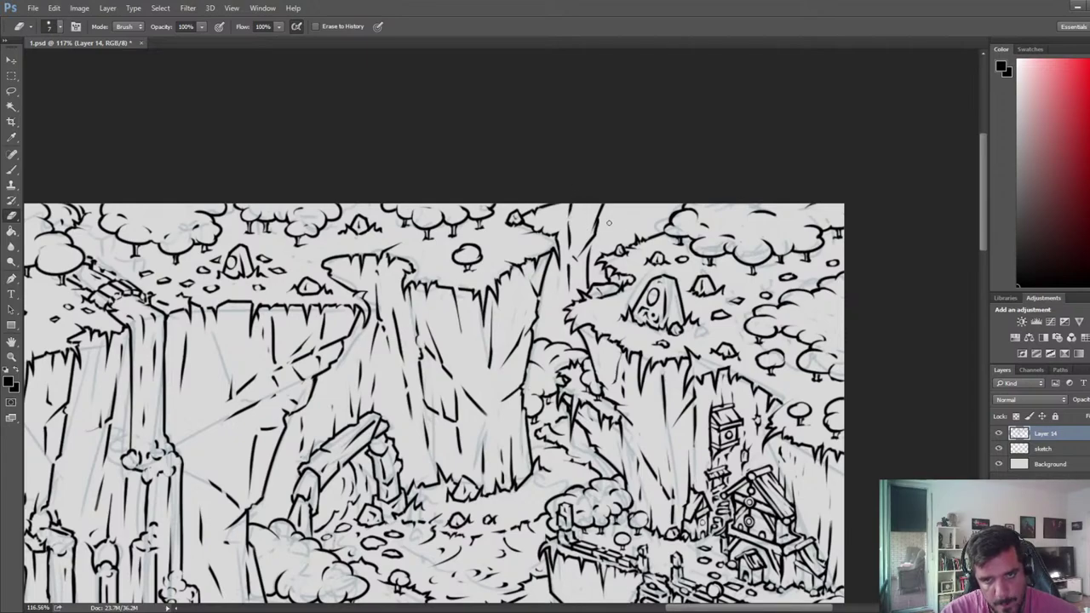
- Ink a jagged, grassy ledge shape extending sideways from the vertical lines near the canvas's upper edge, erasing overlaps
key(b)
mouse_move(571, 232)
mouse_down()
mouse_move(632, 214)
mouse_move(603, 235)
mouse_move(636, 214)
mouse_move(610, 212)
mouse_move(640, 210)
mouse_move(616, 215)
mouse_move(633, 215)
mouse_move(625, 234)
mouse_move(584, 225)
mouse_up()
key(e)
key(b)
key(e)
key(b)
key(e)
key(b)
key(e)
key(b)
key(e)
key(b)
key(e)
key(b)
key(e)
key(e)
key(b)
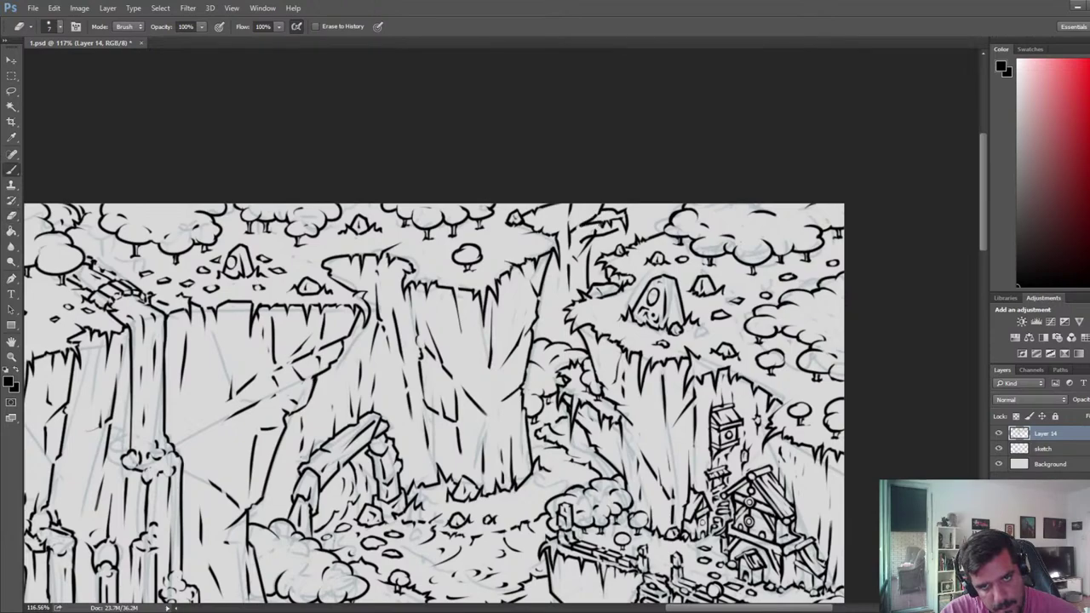
- Erase the crossing strokes beneath the jagged ledge and redraw the vertical lines that join it
key(e)
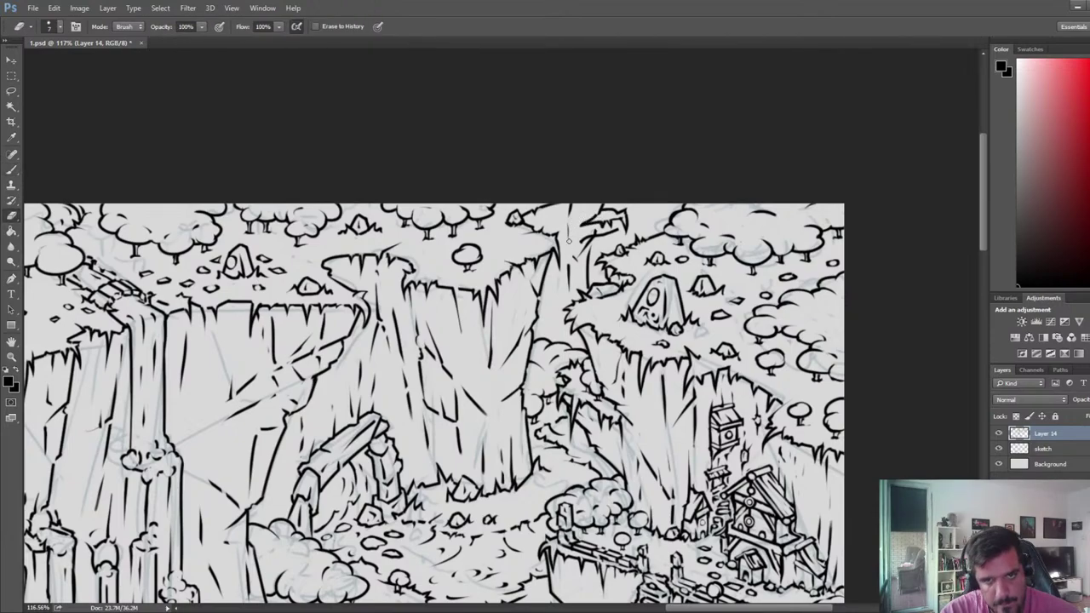
mouse_move(595, 231)
mouse_down()
mouse_move(584, 238)
mouse_move(616, 229)
mouse_move(576, 255)
mouse_move(583, 241)
mouse_up()
key(b)
key(e)
key(b)
key(e)
mouse_move(583, 238)
mouse_down()
mouse_move(579, 250)
mouse_move(602, 212)
mouse_up()
key(b)
key(e)
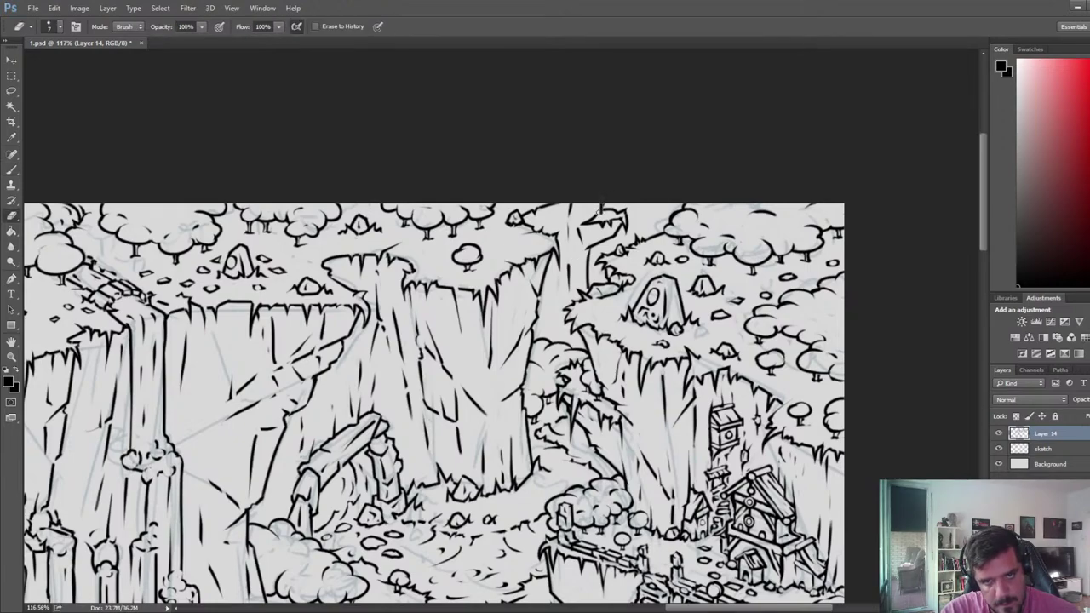
- Refine the spiky outer tip of the small grassy ledge near the canvas's upper edge, trimming surplus ink
key(b)
key(e)
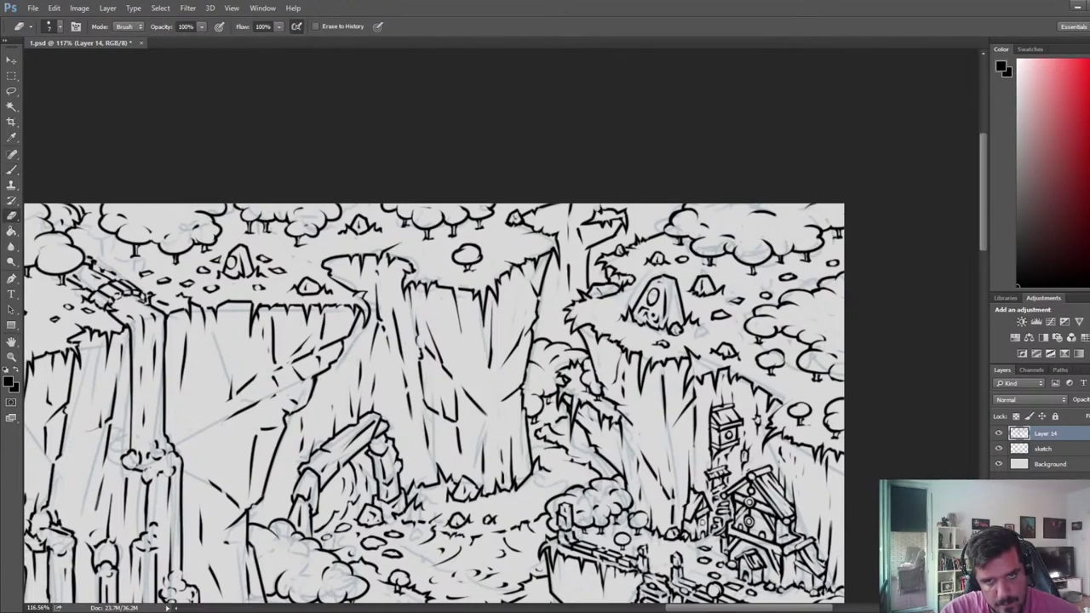
key(b)
key(e)
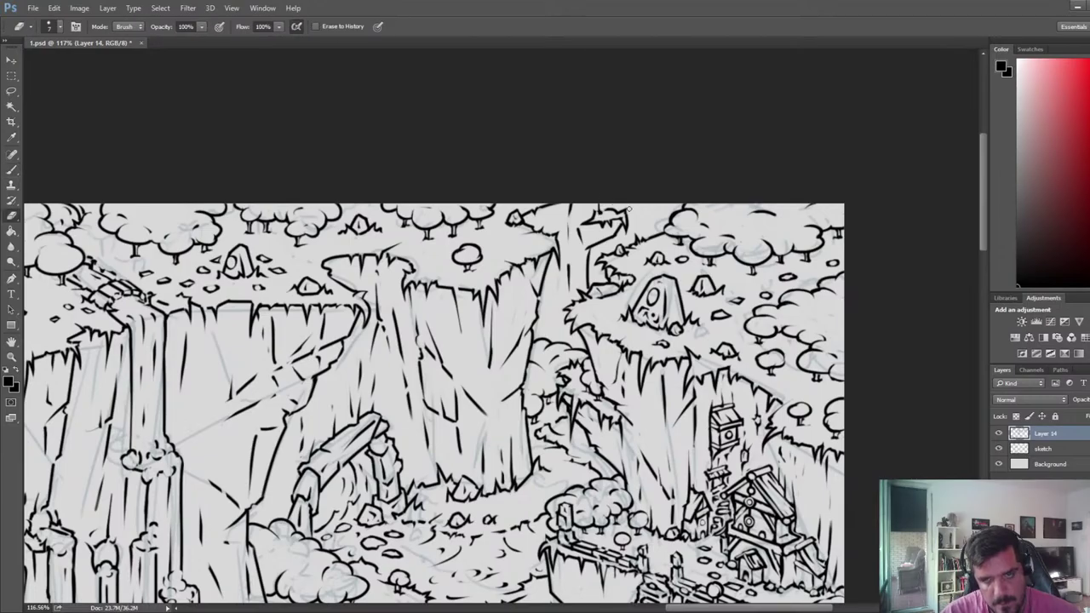
- Mirror the canvas and redraw the small ledge's upper outline as grass spikes rising to the canvas edge
scroll(634, 112, down, 8)
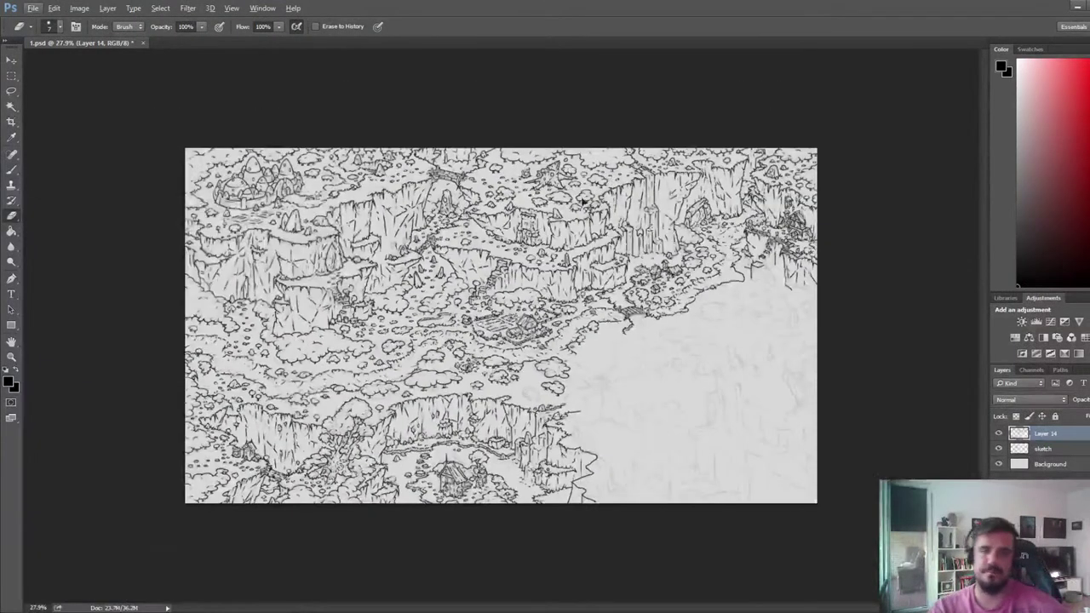
scroll(355, 193, up, 6)
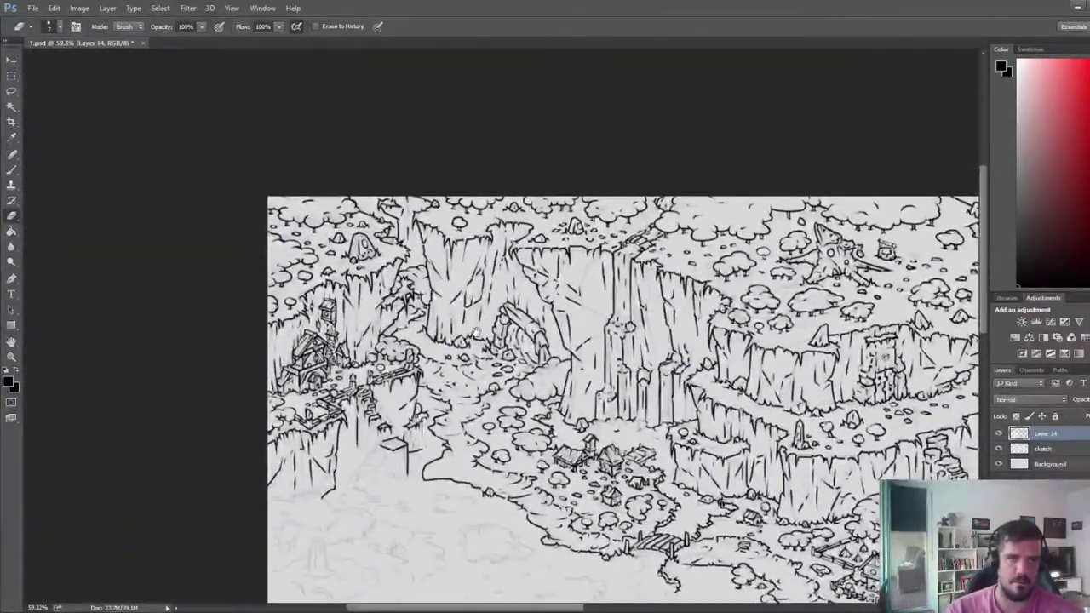
scroll(354, 194, up, 3)
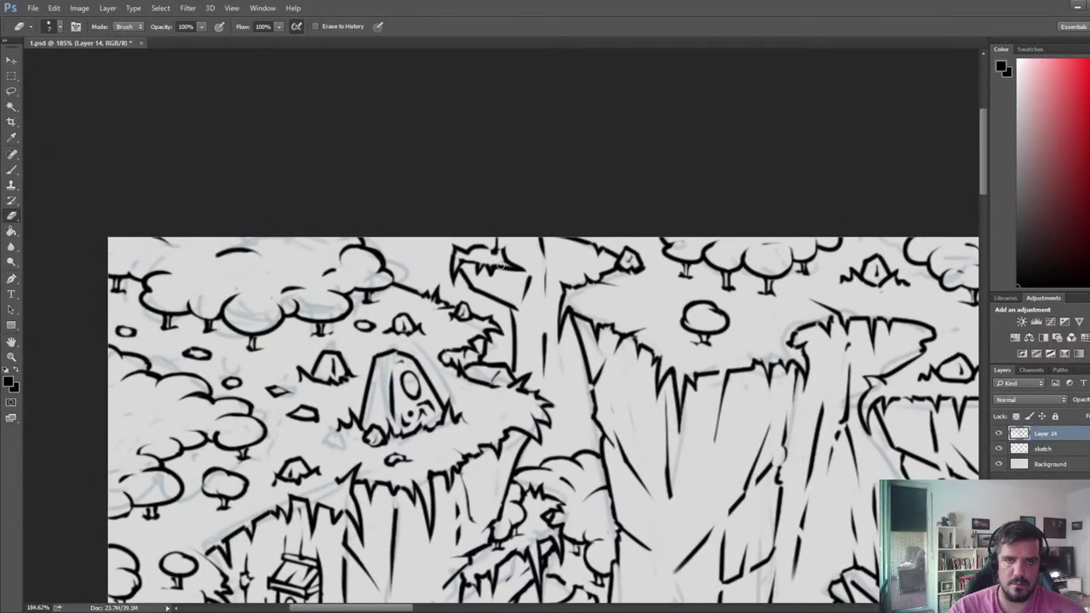
key(b)
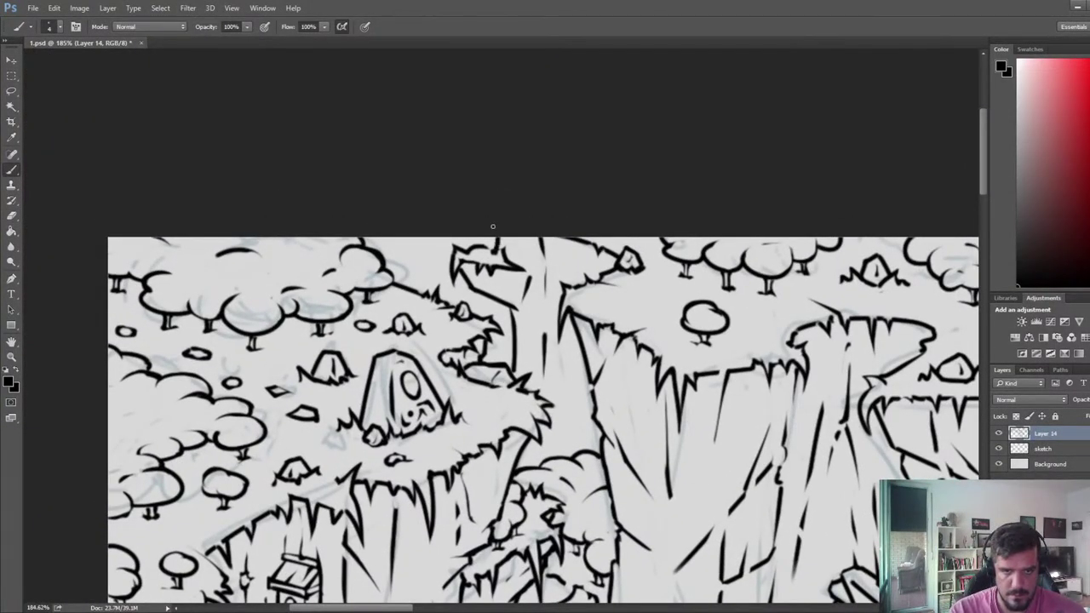
key(e)
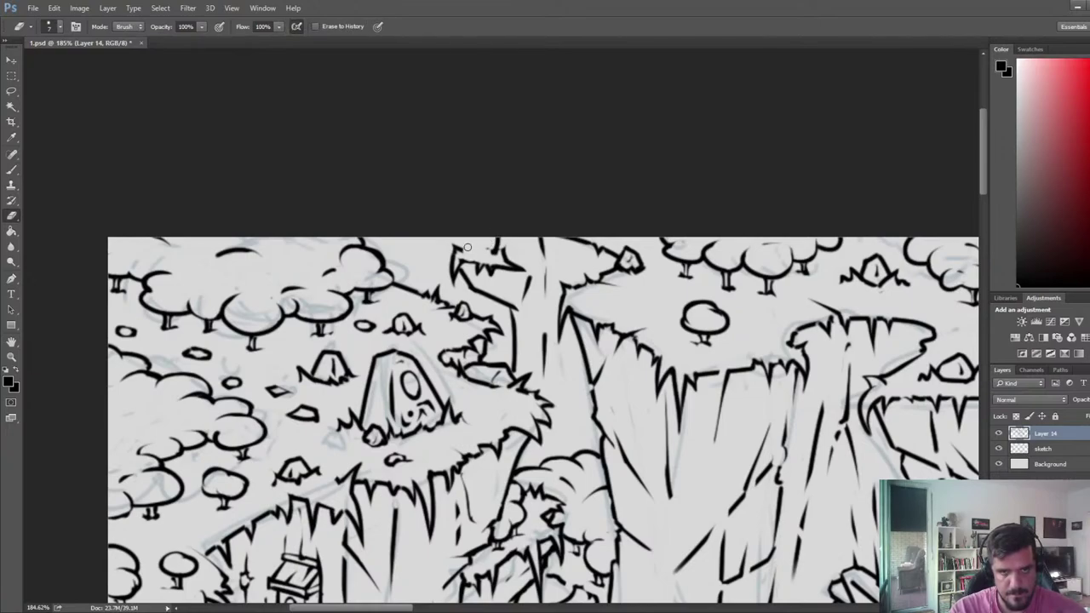
key(b)
drag(462, 249, 470, 247)
key(e)
key(b)
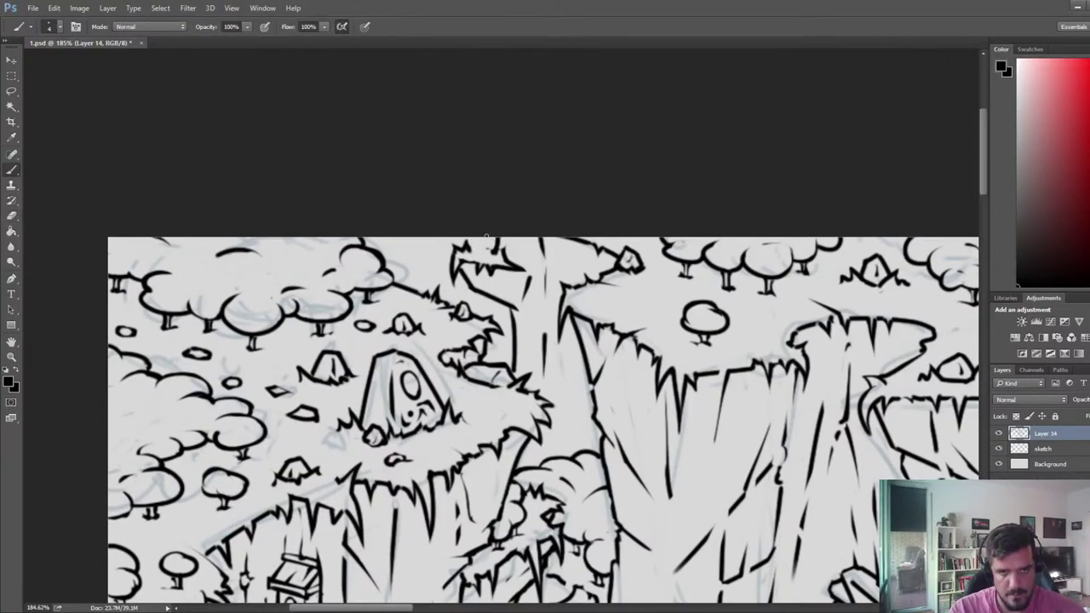
key(e)
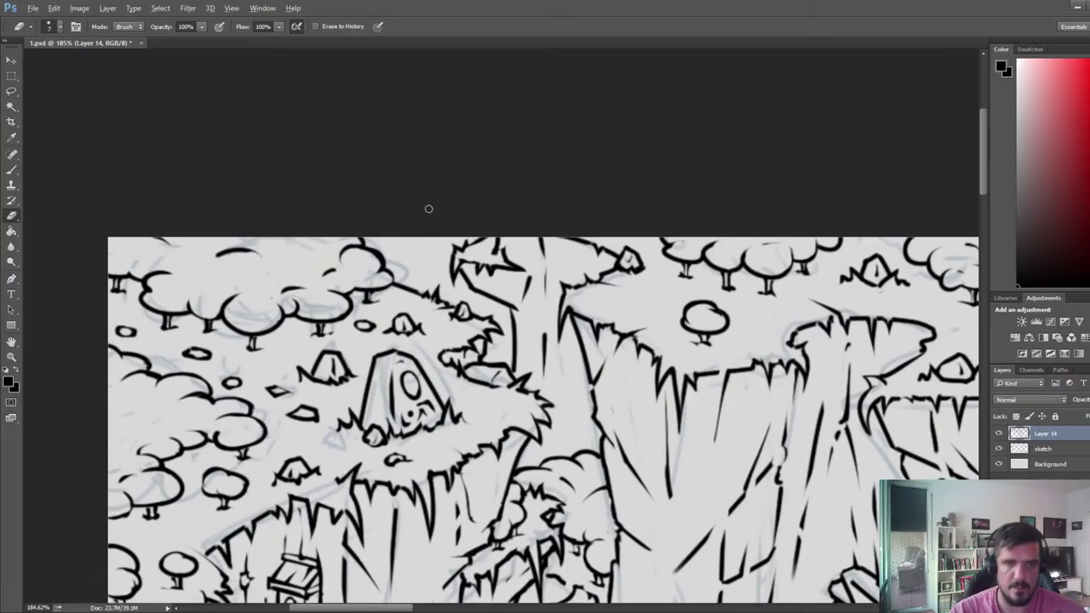
- Mirror the canvas back to its original orientation and save the file
scroll(428, 209, down, 10)
key(ctrl+shift+h)
drag(971, 302, 95, 293)
key(ctrl+s)
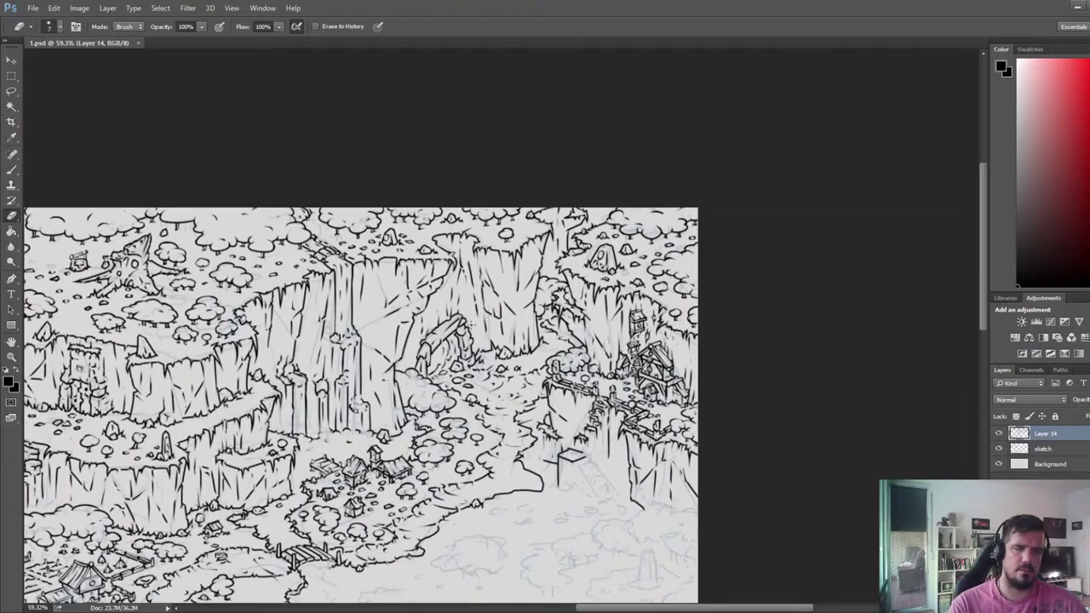
- Erase the vertical edge line running from beneath the small ledge down to the plateau
scroll(597, 254, up, 3)
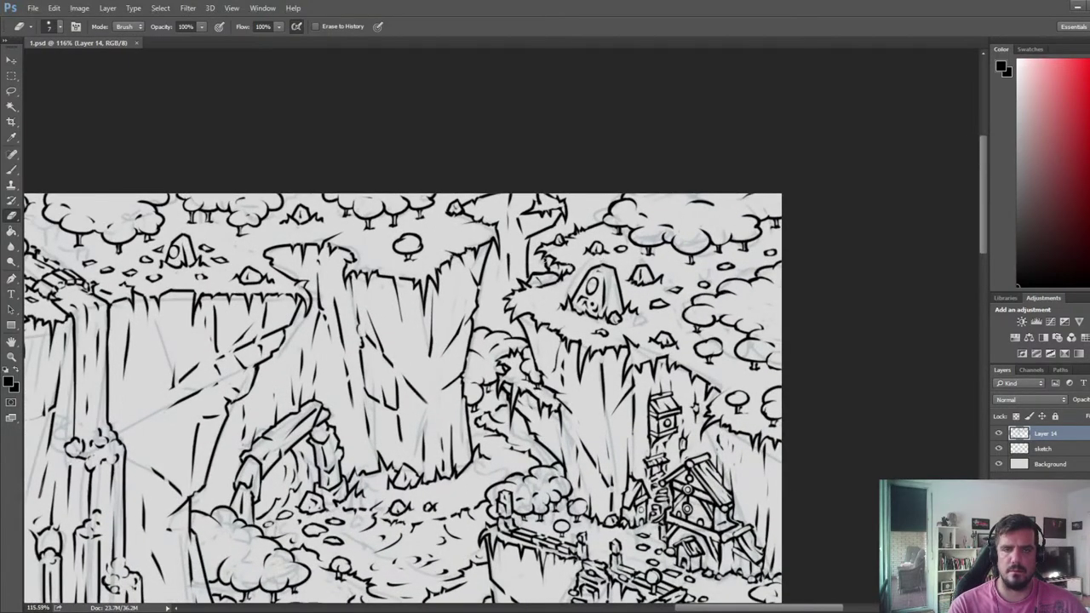
scroll(596, 255, up, 2)
key(ctrl+z)
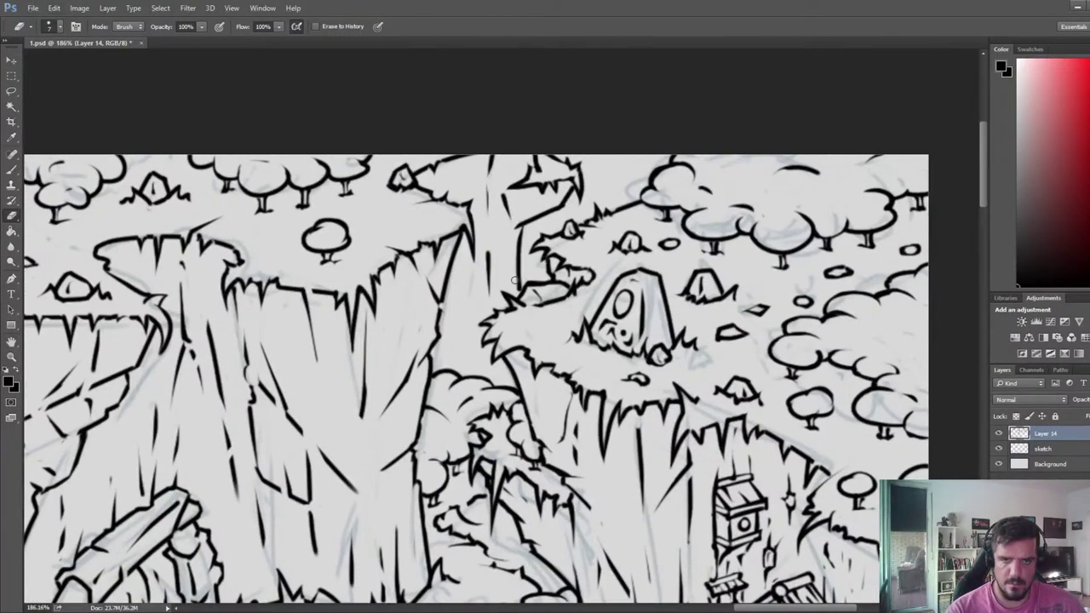
drag(520, 270, 518, 289)
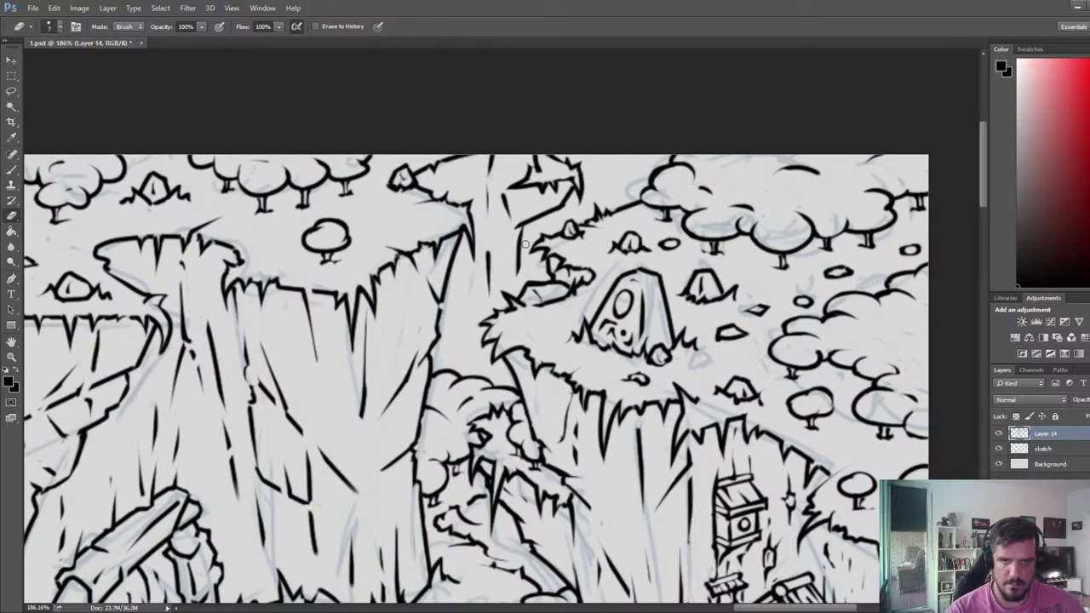
drag(524, 230, 520, 268)
drag(528, 231, 521, 261)
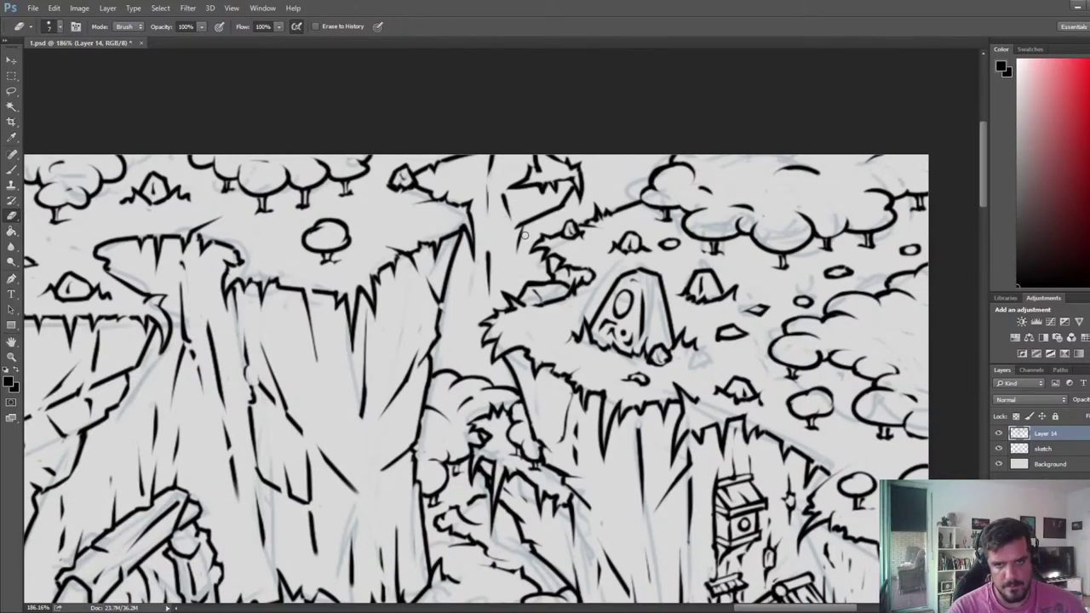
- Try to redraw the rock column's edge as a slanting line from the small ledge down to the plateau
key(b)
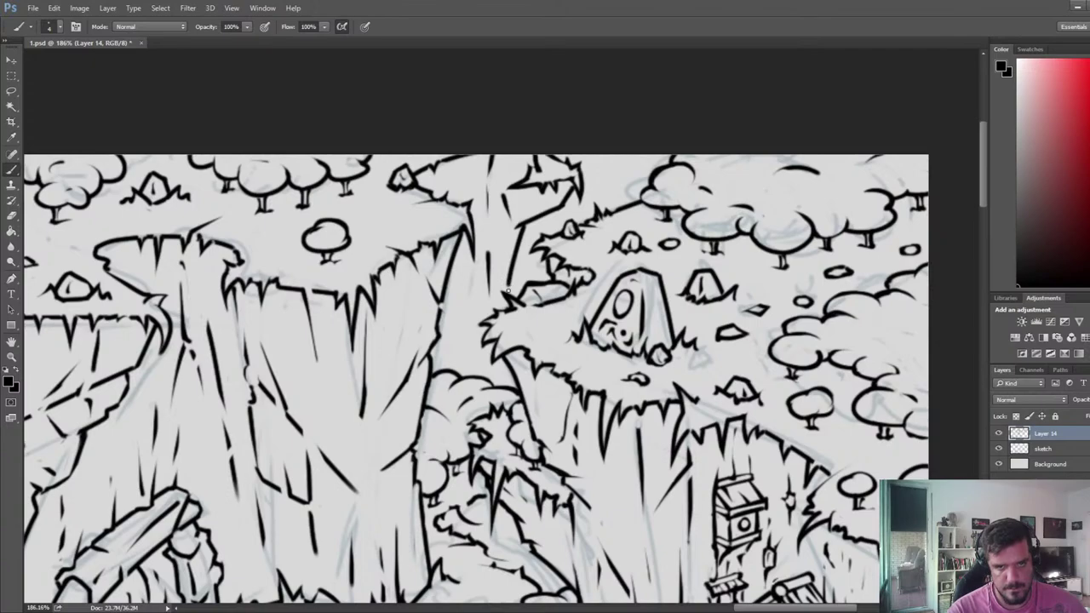
key(ctrl+alt+z)
key(ctrl+alt+z)
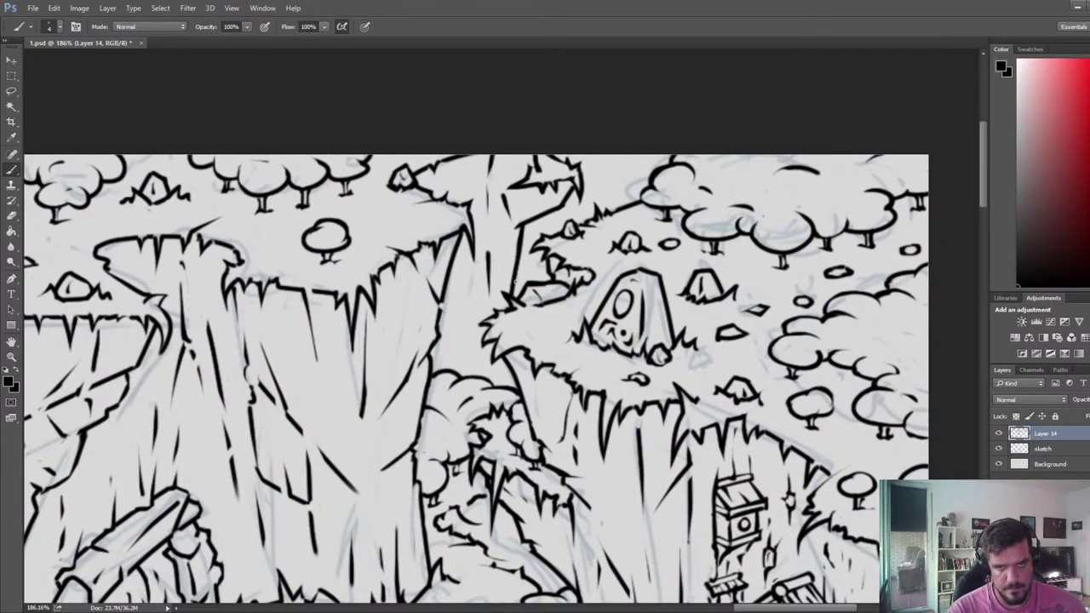
key(e)
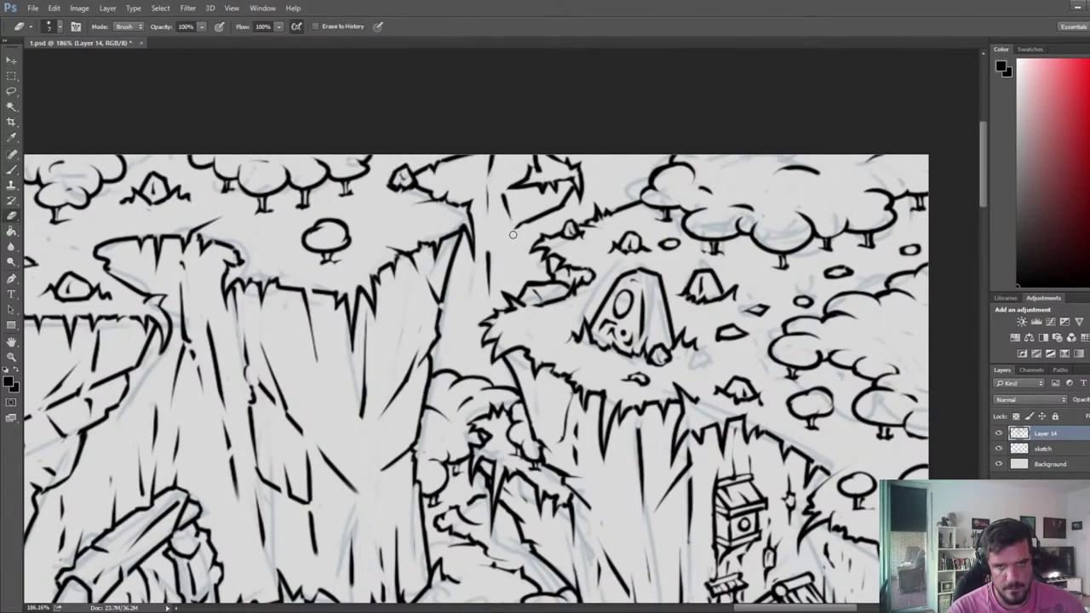
key(b)
drag(532, 223, 516, 294)
key(ctrl+z)
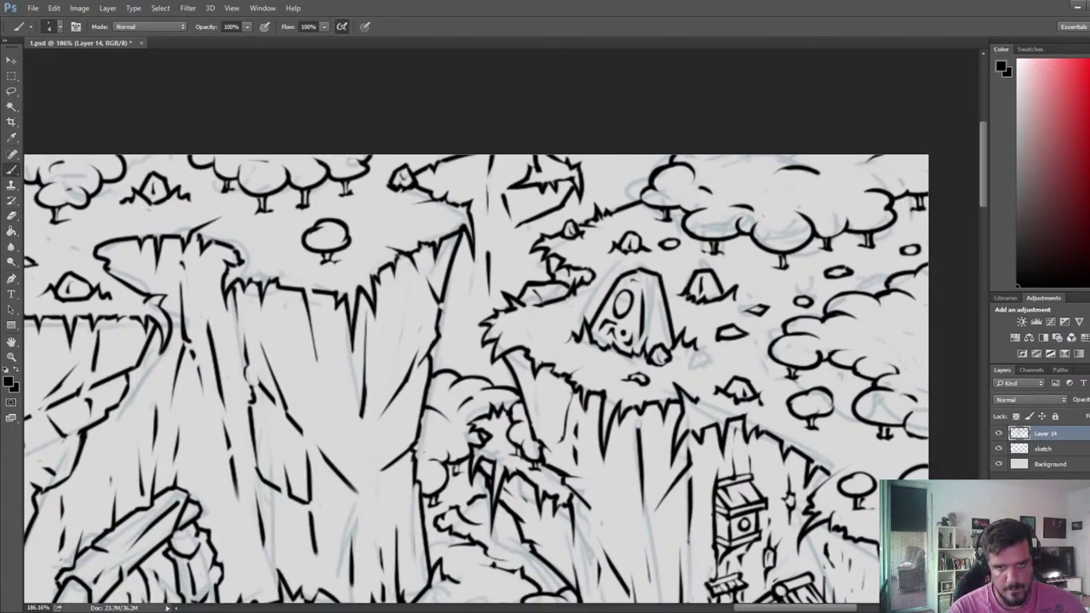
- Ink a slanting edge line from the small ledge down to the plateau, erasing where it overlaps the plateau's grass and rock
drag(529, 222, 515, 287)
key(e)
mouse_move(533, 247)
mouse_down()
mouse_move(542, 228)
mouse_move(514, 294)
mouse_move(523, 239)
mouse_move(517, 262)
mouse_up()
key(b)
key(e)
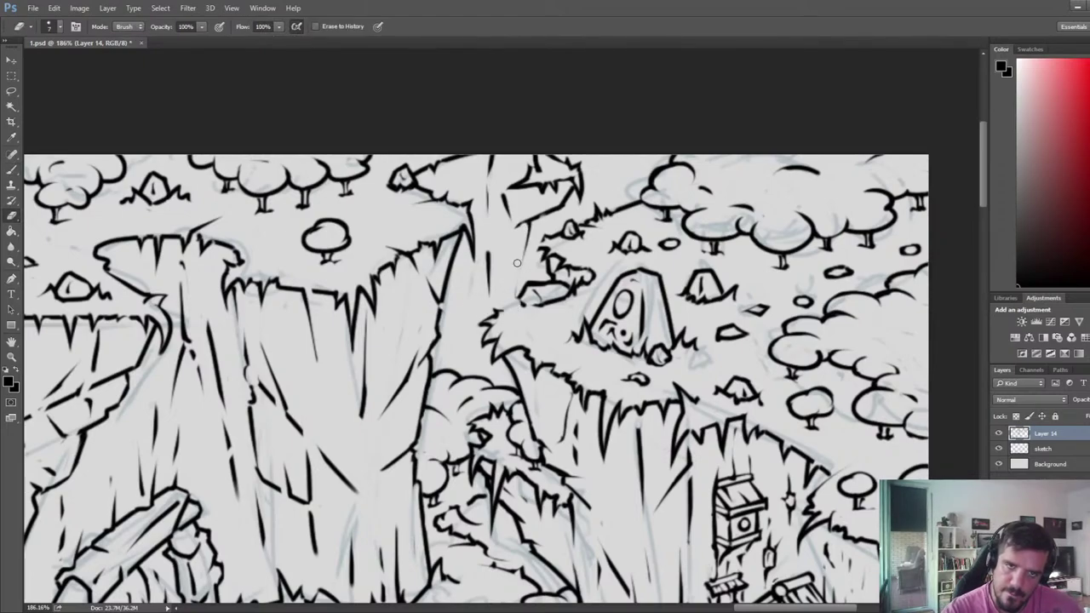
key(b)
mouse_move(558, 207)
mouse_down()
mouse_move(517, 227)
mouse_move(510, 329)
mouse_up()
key(e)
key(b)
key(e)
drag(528, 282, 514, 329)
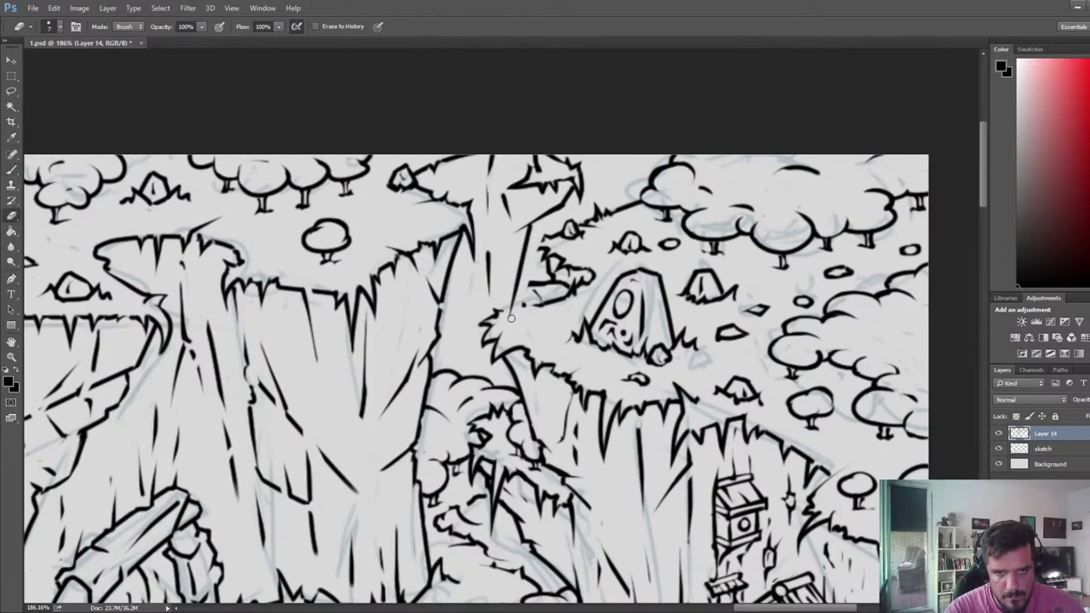
- Redraw the flat rock's outline at the plateau's edge and trim the lower end of the slanting line beside it
key(b)
mouse_move(529, 287)
mouse_down()
mouse_move(501, 315)
mouse_move(523, 316)
mouse_move(533, 298)
mouse_move(529, 285)
mouse_move(521, 302)
mouse_move(524, 283)
mouse_move(518, 308)
mouse_move(526, 283)
mouse_move(523, 294)
mouse_move(539, 285)
mouse_move(515, 320)
mouse_move(541, 312)
mouse_up()
key(ctrl+alt+z)
key(ctrl+alt+z)
key(e)
key(b)
key(e)
key(b)
key(e)
key(b)
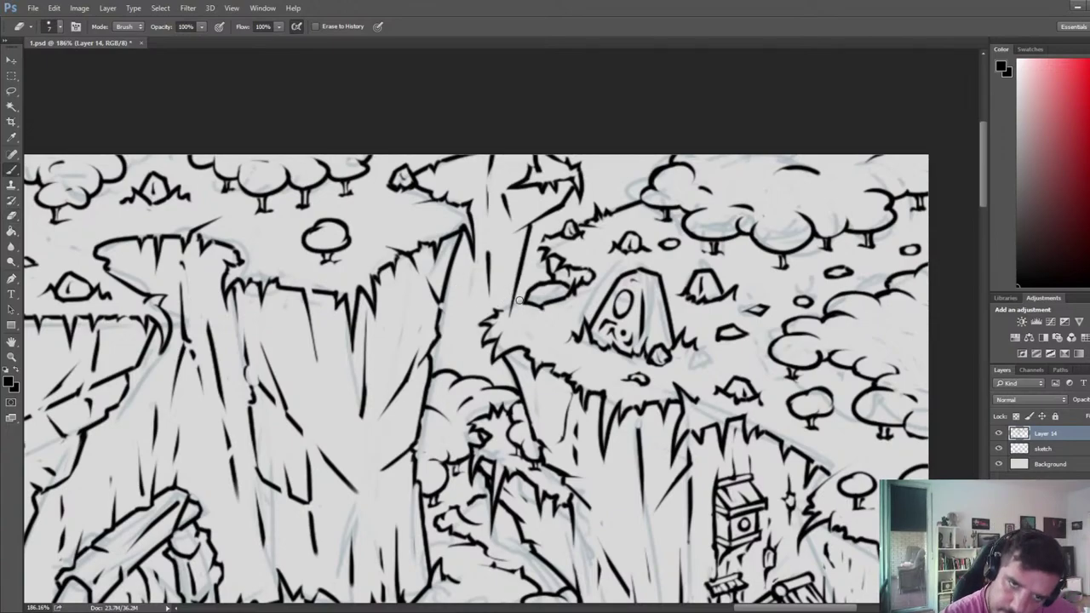
- Ink pointed grass tufts on the plateau's tip where the slanting line meets it, erasing stray ends
key(b)
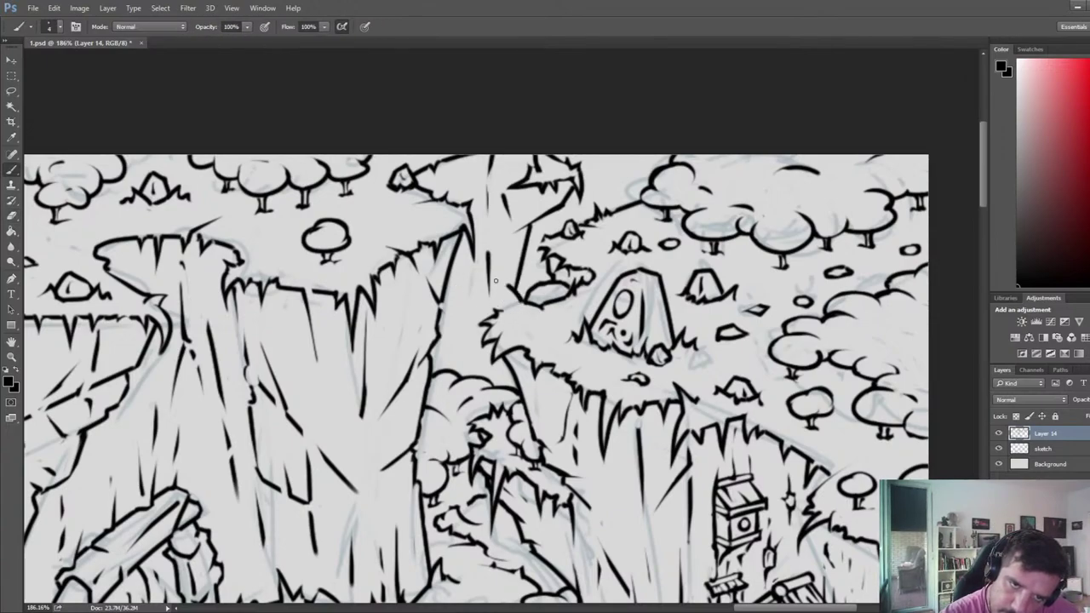
key(e)
drag(504, 281, 505, 303)
key(b)
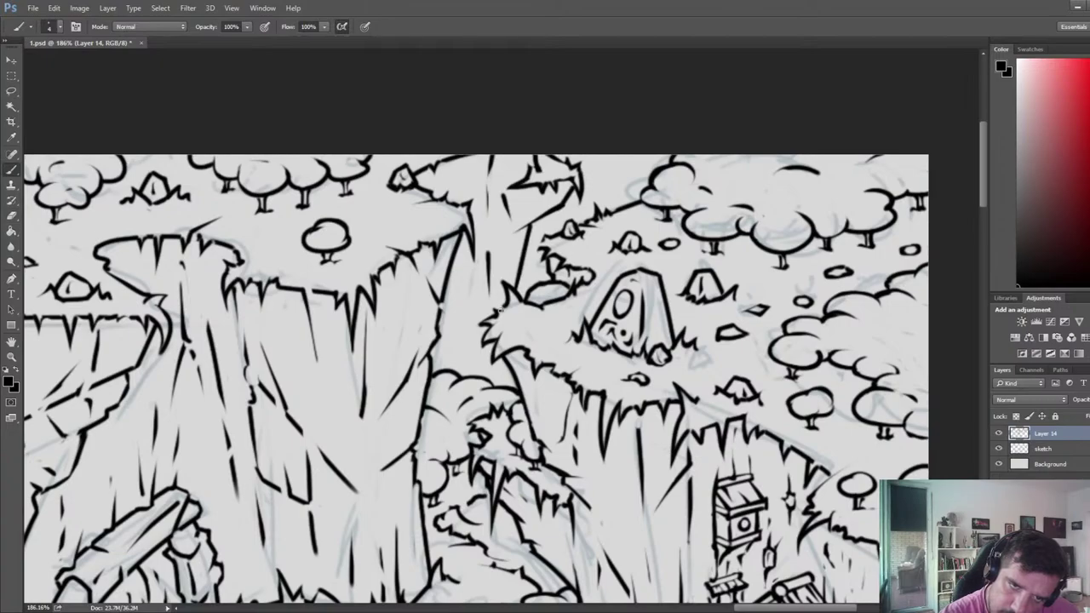
key(e)
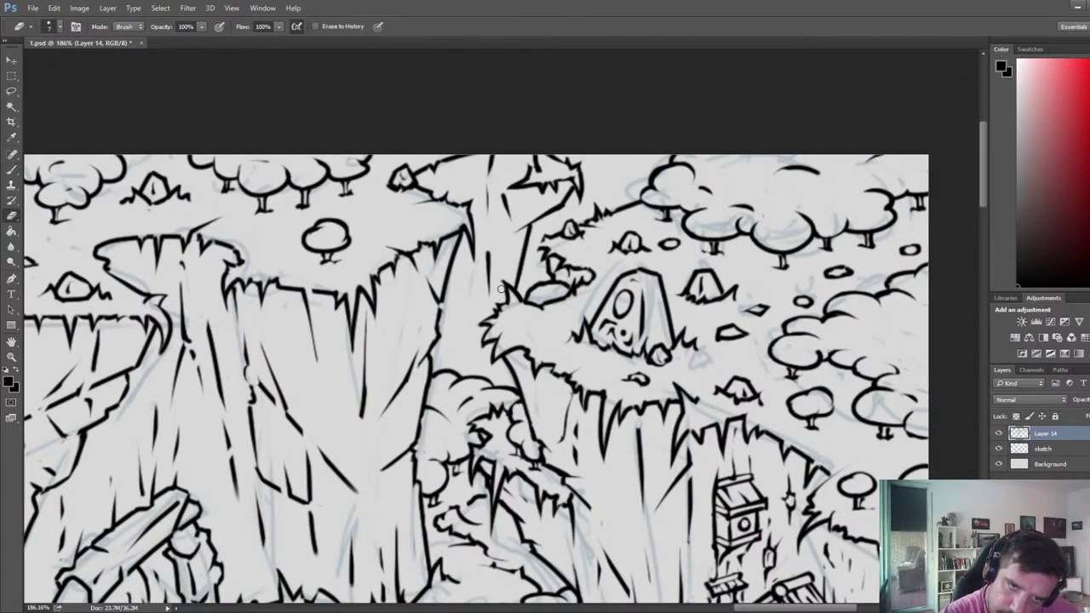
key(b)
key(e)
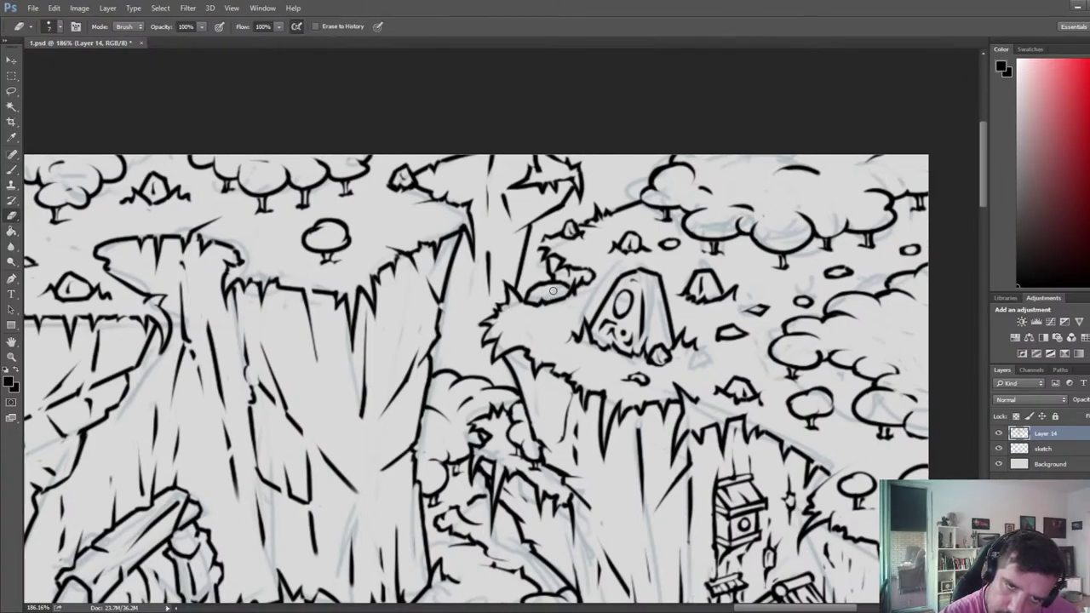
key(b)
key(e)
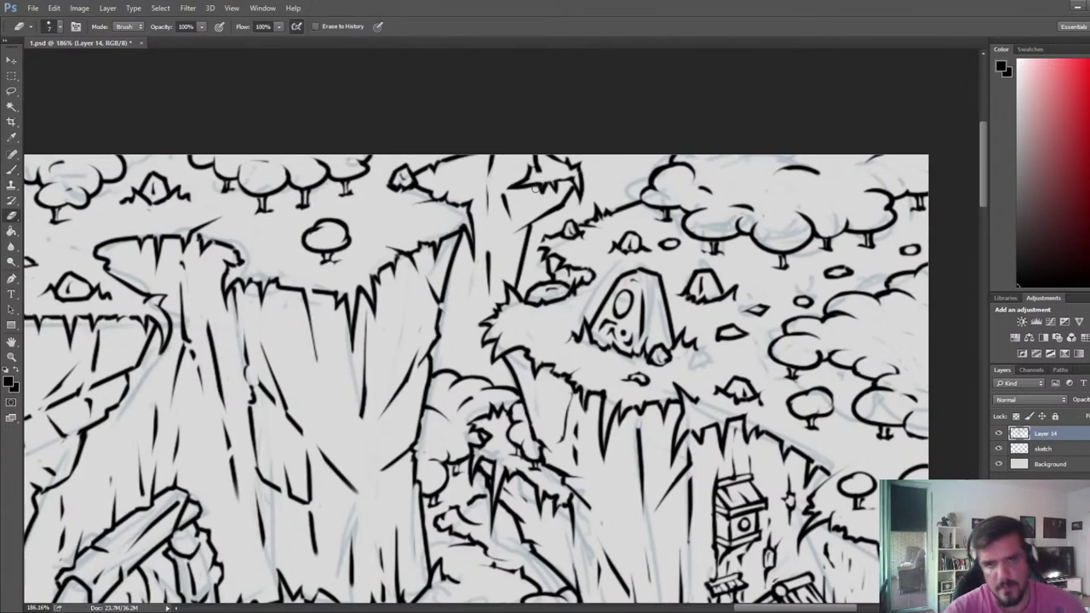
- Clean up the flat rock's outline and add a small surface line to it
drag(538, 277, 528, 282)
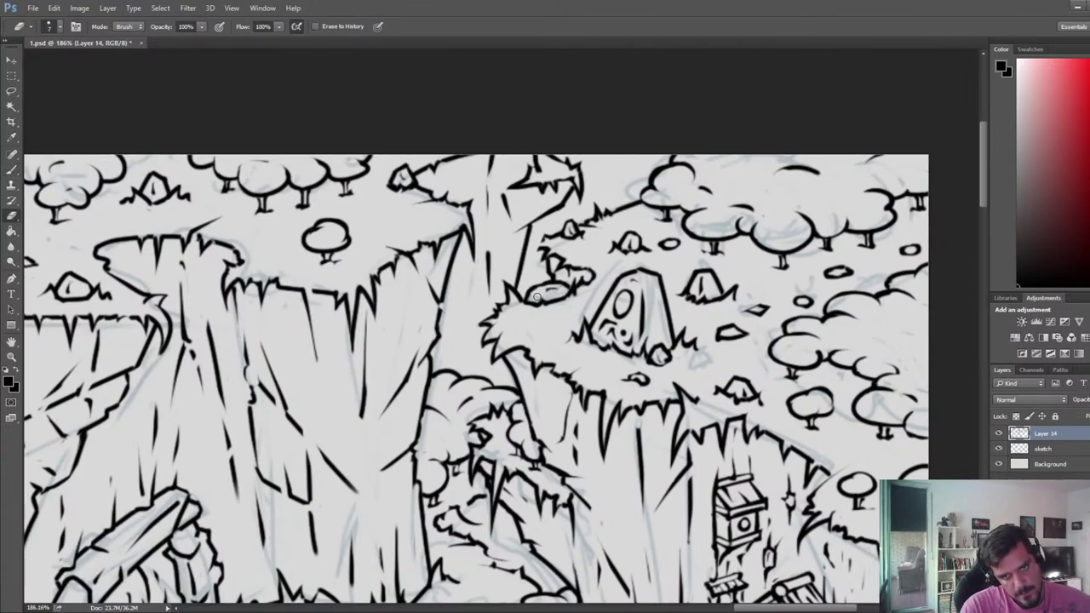
key(b)
key(e)
drag(543, 290, 564, 279)
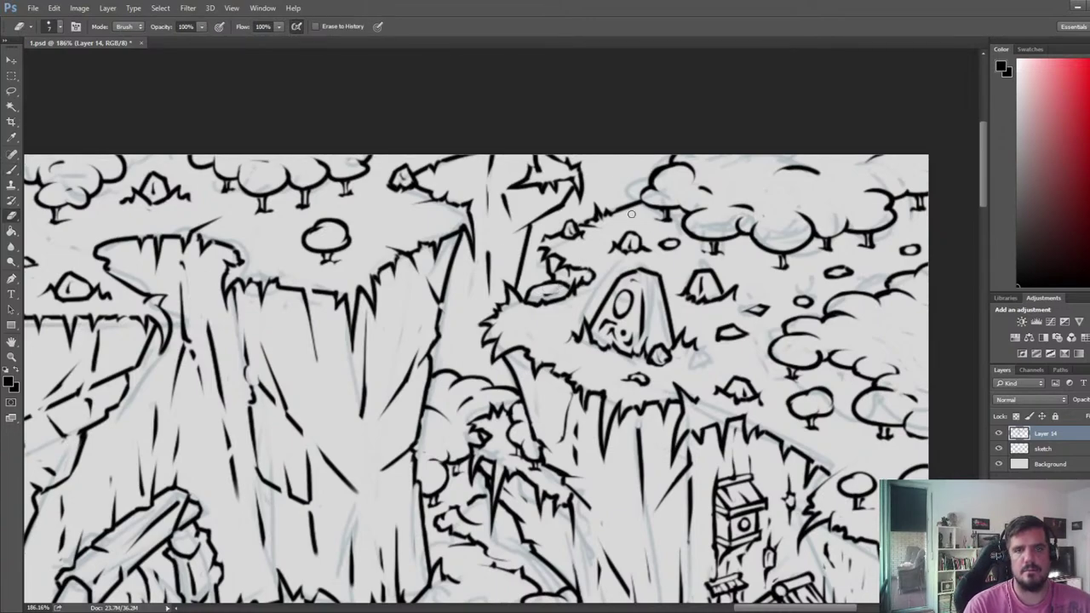
- Ink grass spikes along the plateau's upper edge beside the small rock, trimming the overlaps
drag(645, 209, 616, 280)
key(alt)
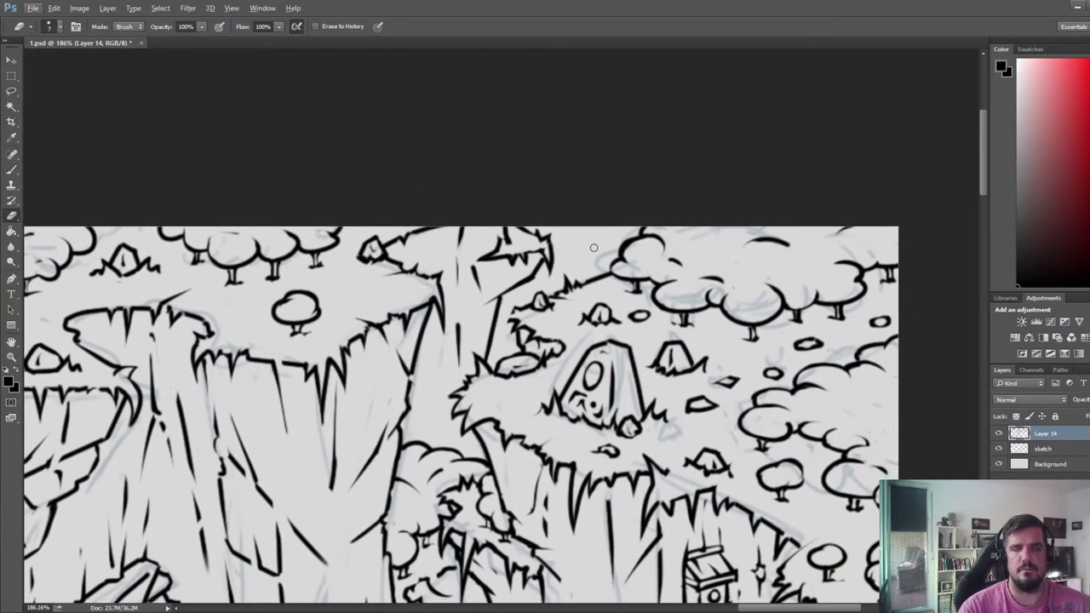
key(ctrl+alt+z)
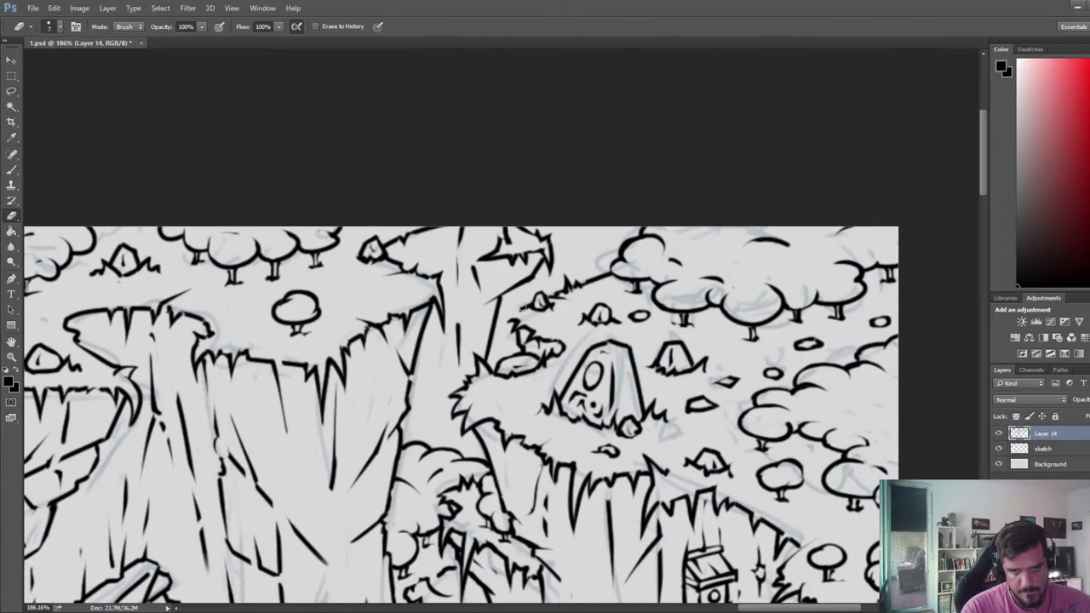
key(b)
drag(528, 305, 506, 318)
key(e)
key(b)
key(e)
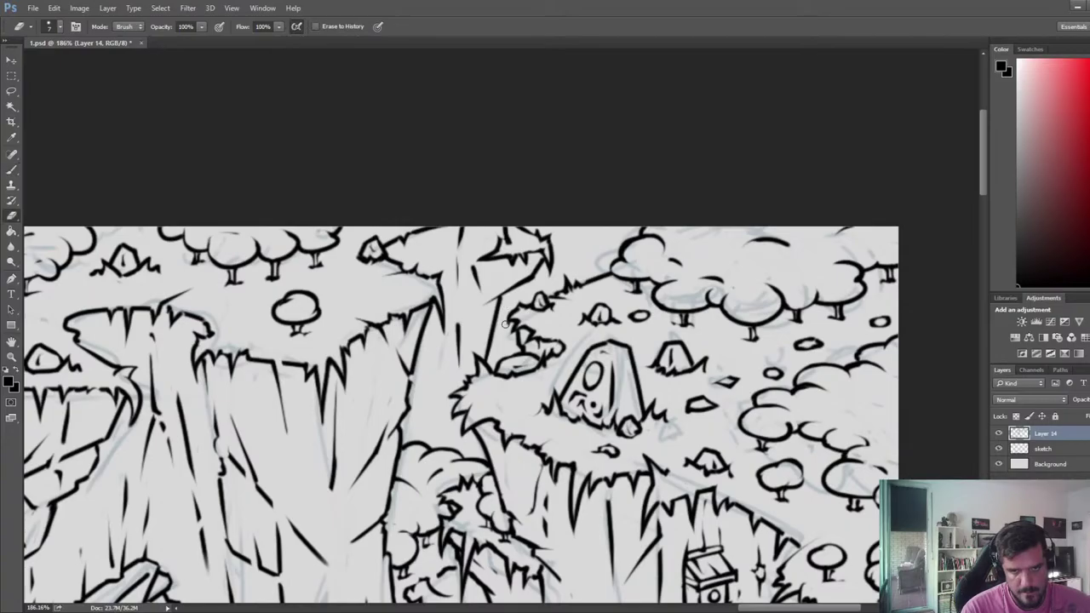
- Save the file and mirror the canvas to continue inking around the small ledge with the Brush tool
scroll(444, 259, down, 6)
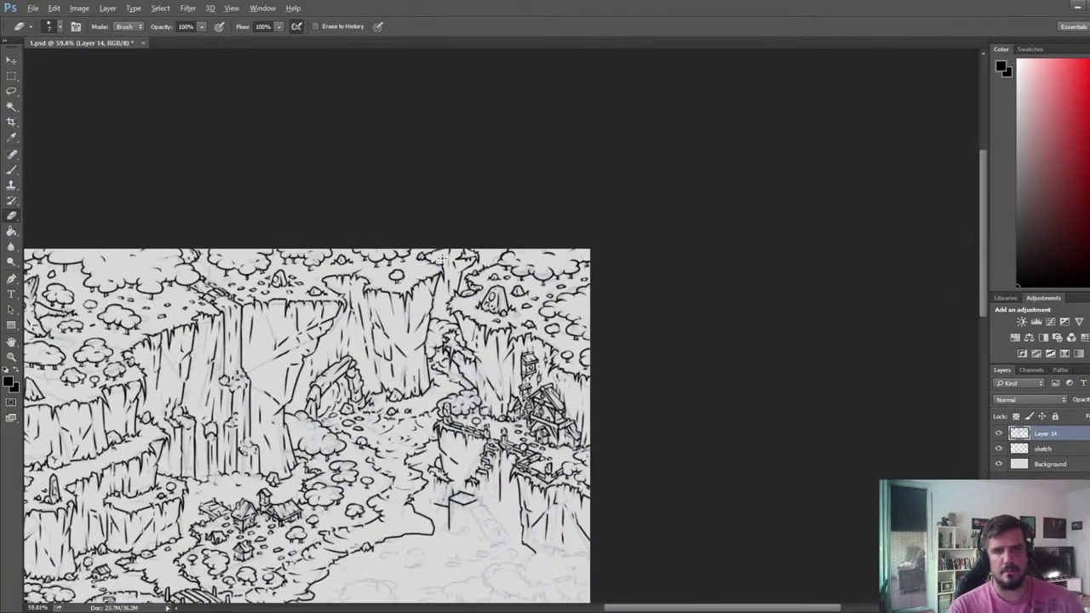
key(ctrl+s)
key(F2)
scroll(300, 278, up, 4)
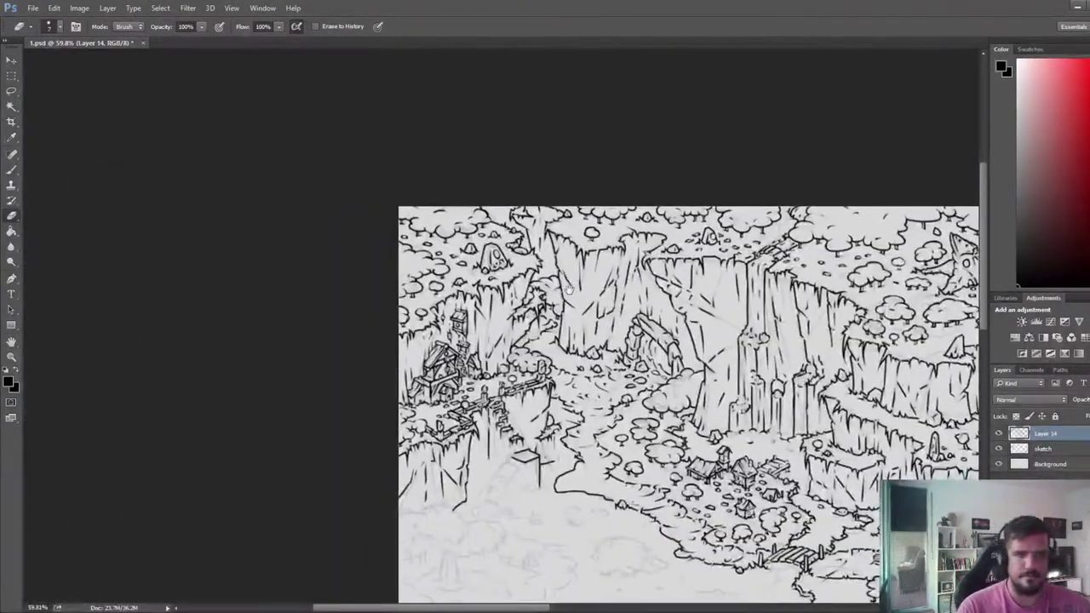
scroll(535, 209, up, 3)
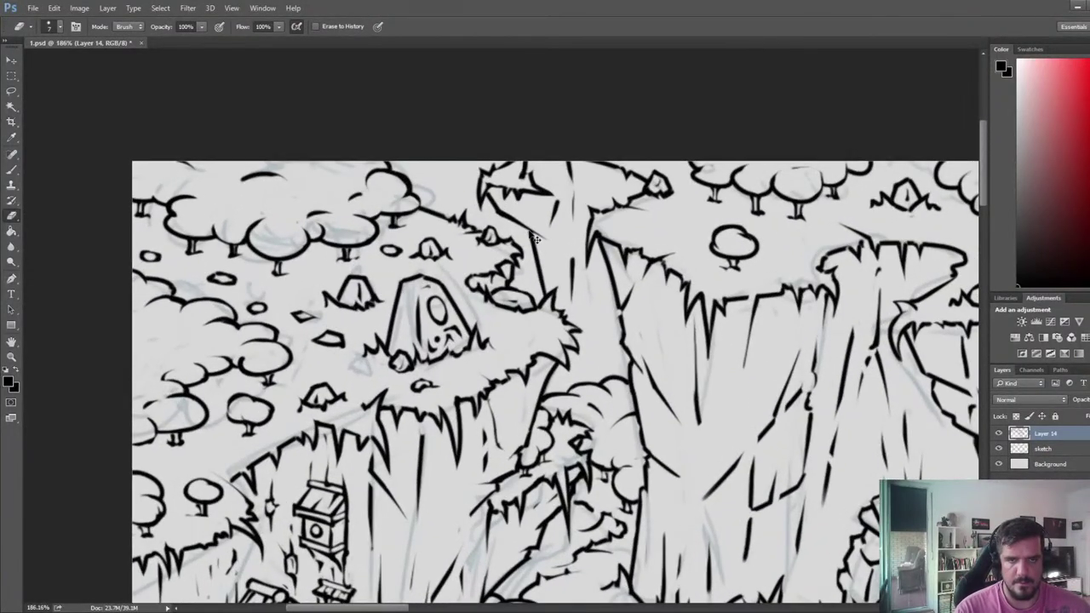
key(b)
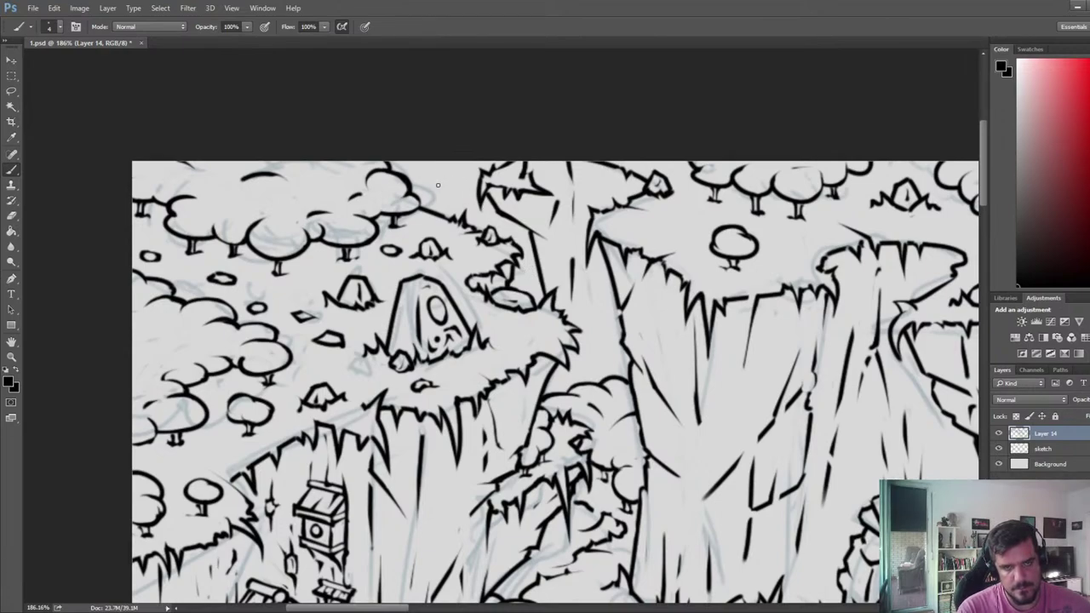
- Ink tiny grass marks on the bare ground between the tree cluster and the rock column near the map's upper edge
drag(437, 189, 451, 179)
key(e)
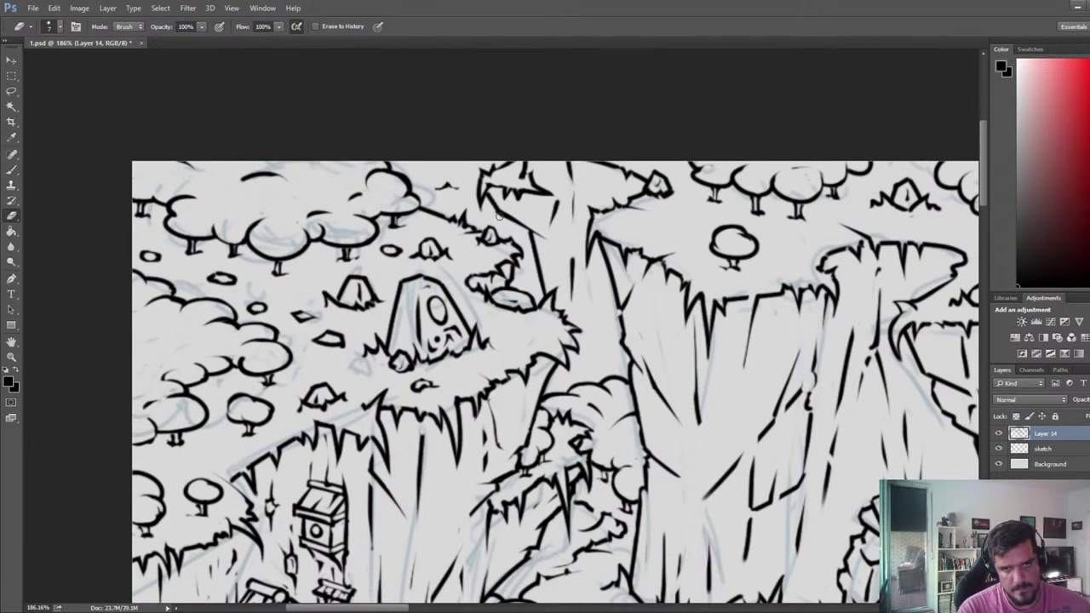
key(b)
key(e)
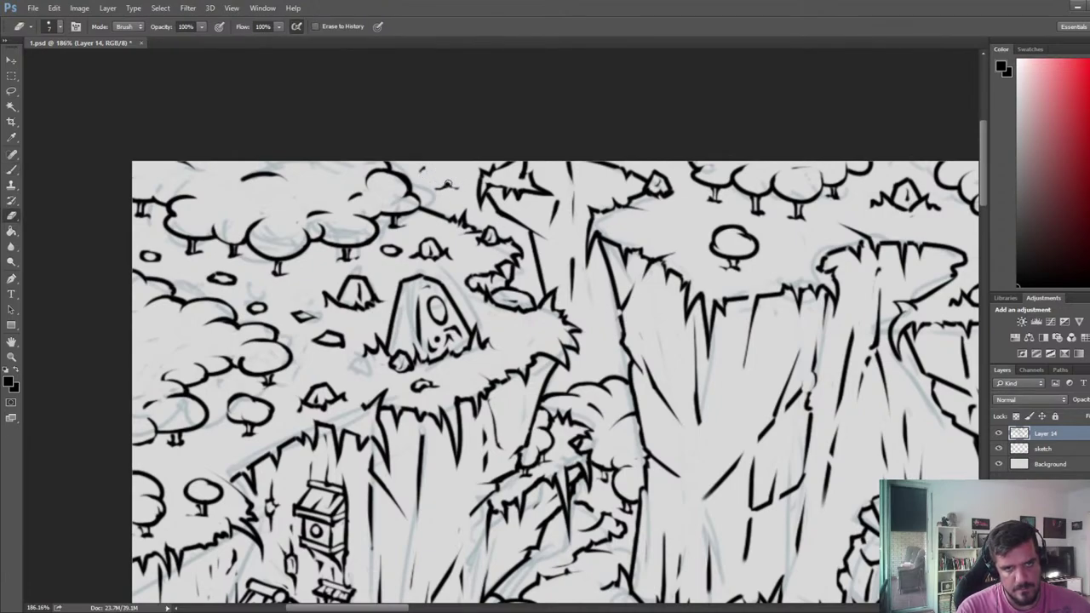
drag(525, 283, 524, 280)
key(e)
scroll(509, 217, down, 15)
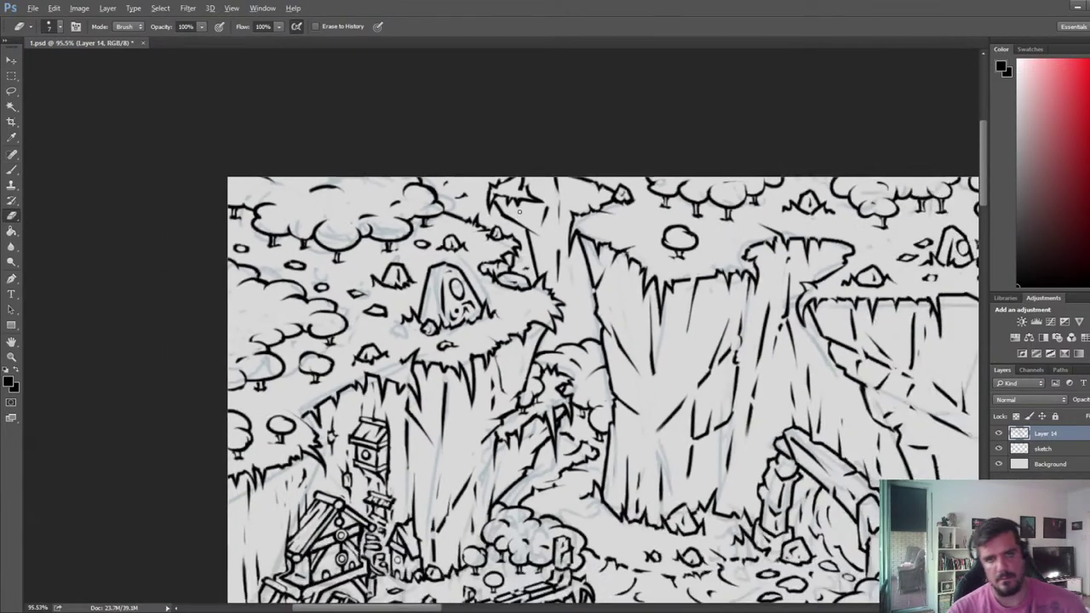
- Mirror the canvas back to its original orientation and save the file
key(ctrl+shift+h)
drag(731, 304, 263, 305)
key(ctrl+s)
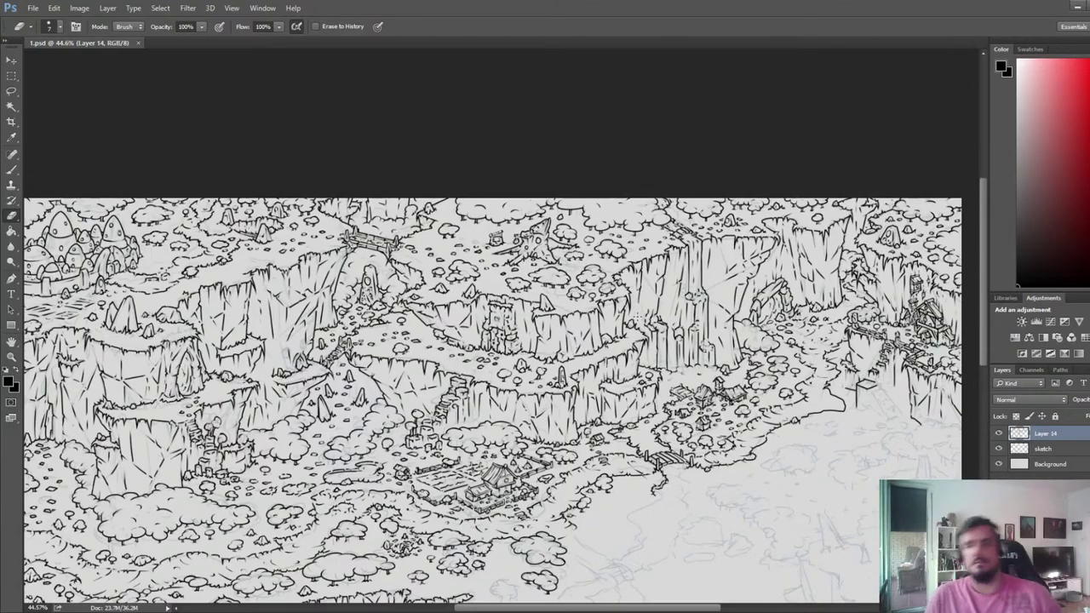
- Examine the overall inked map and the uninked area around the village, bridge and cliff house
scroll(637, 318, down, 6)
scroll(635, 302, up, 2)
scroll(634, 301, down, 1)
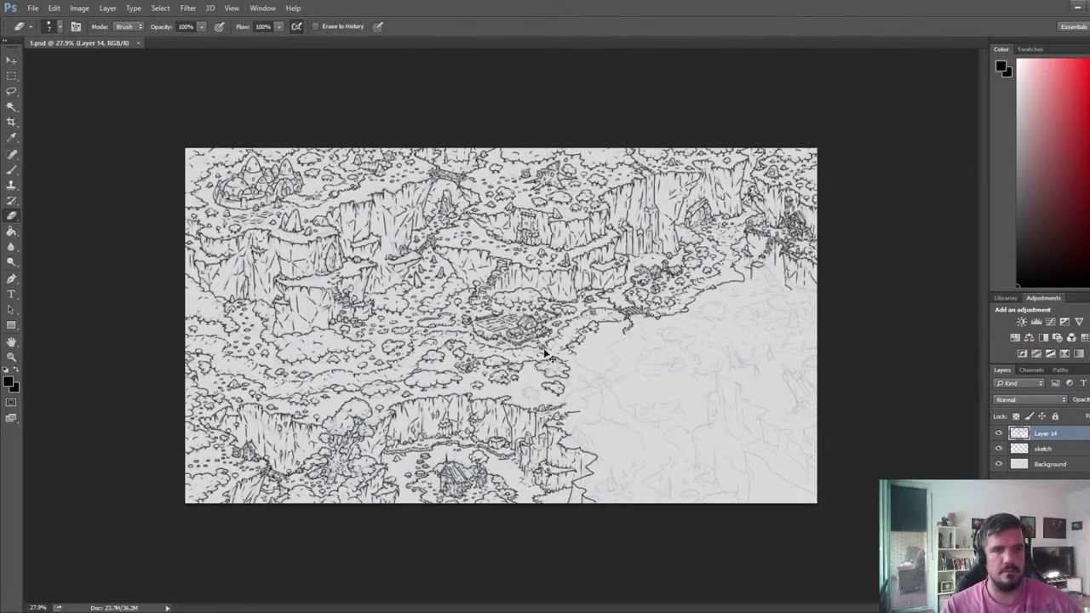
scroll(622, 290, up, 5)
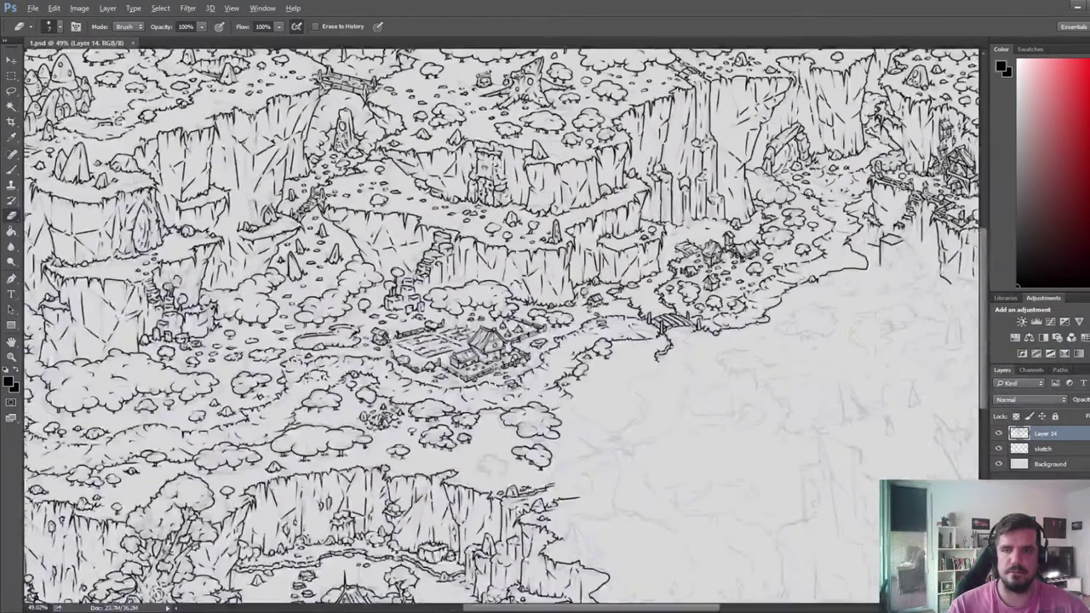
drag(881, 192, 651, 204)
scroll(647, 220, up, 2)
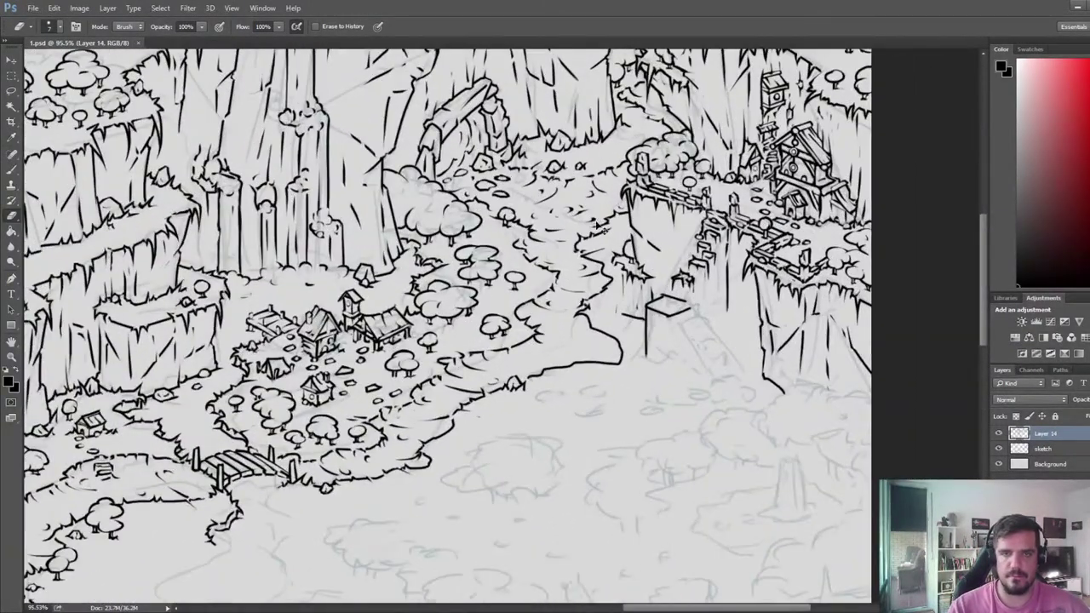
scroll(448, 327, down, 6)
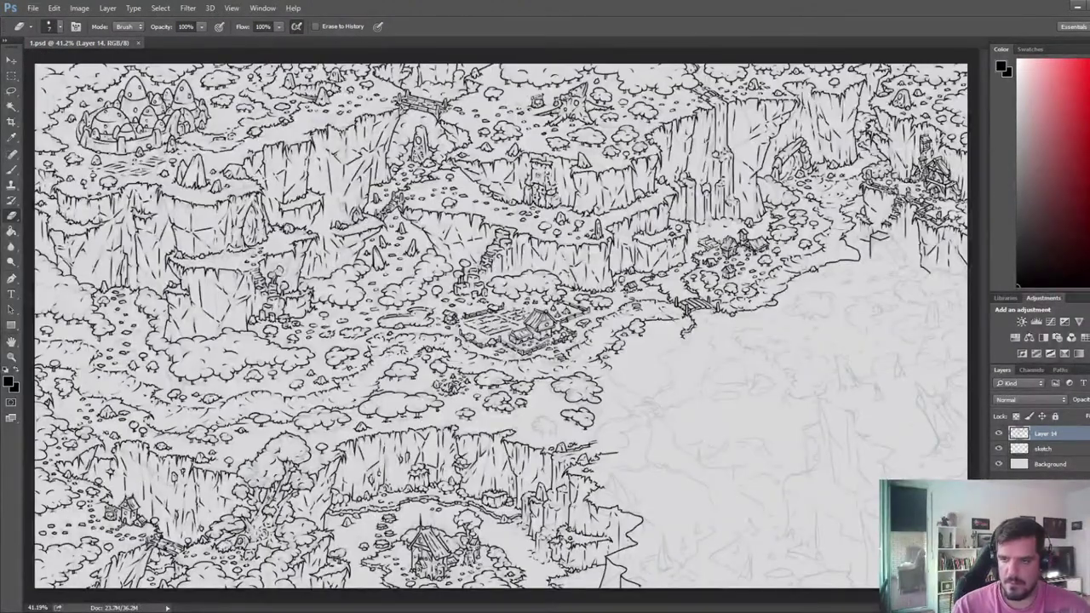
- Hide the line art on Layer 14, add a new layer and pick red as the foreground colour for text
click(999, 434)
key(ctrl+alt+shift+n)
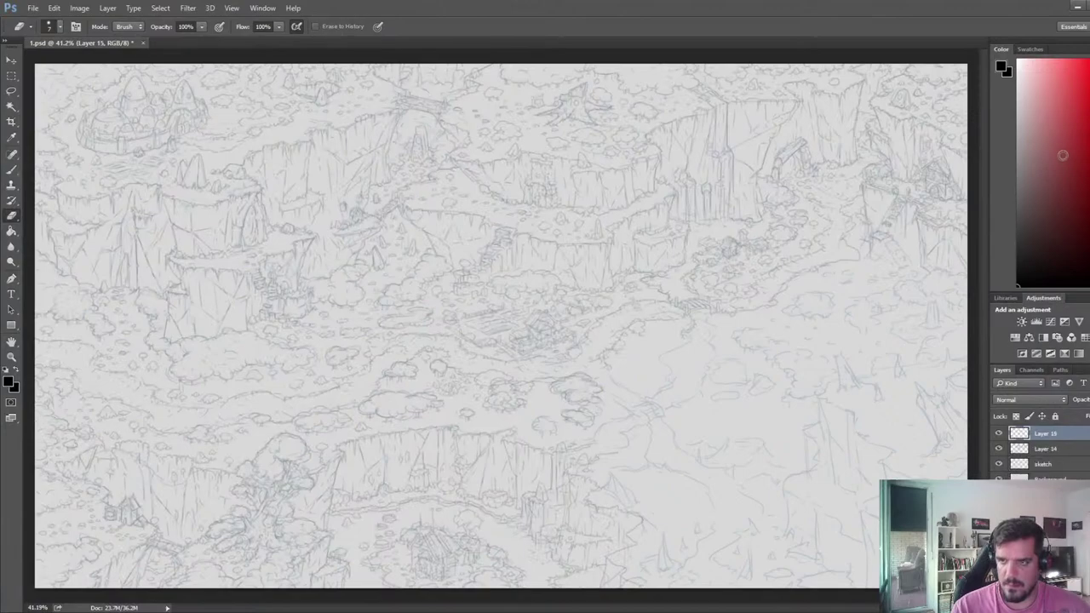
drag(1061, 155, 1089, 80)
click(11, 296)
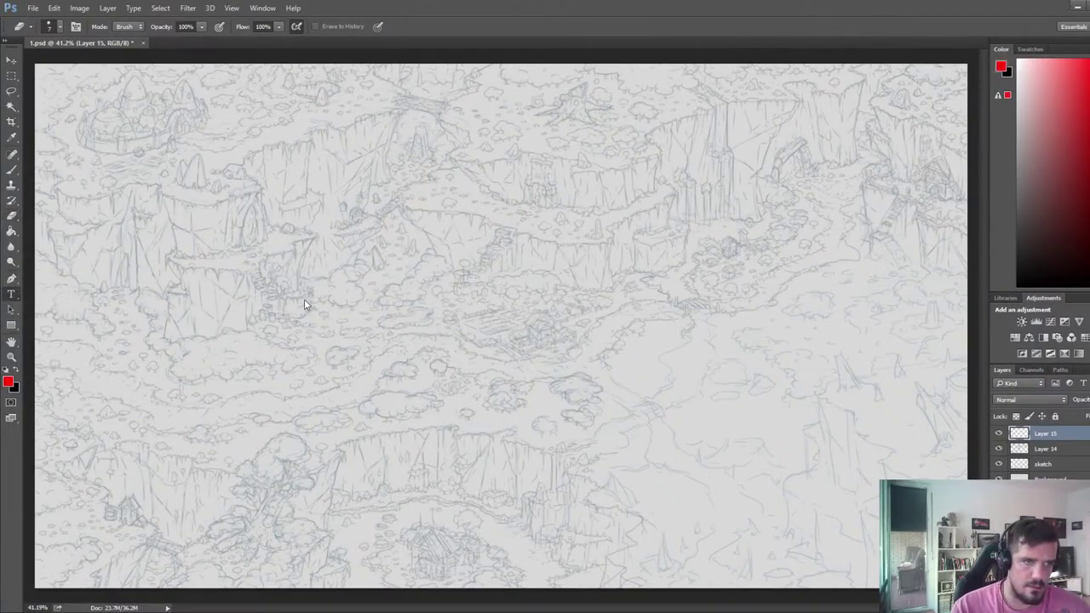
click(316, 292)
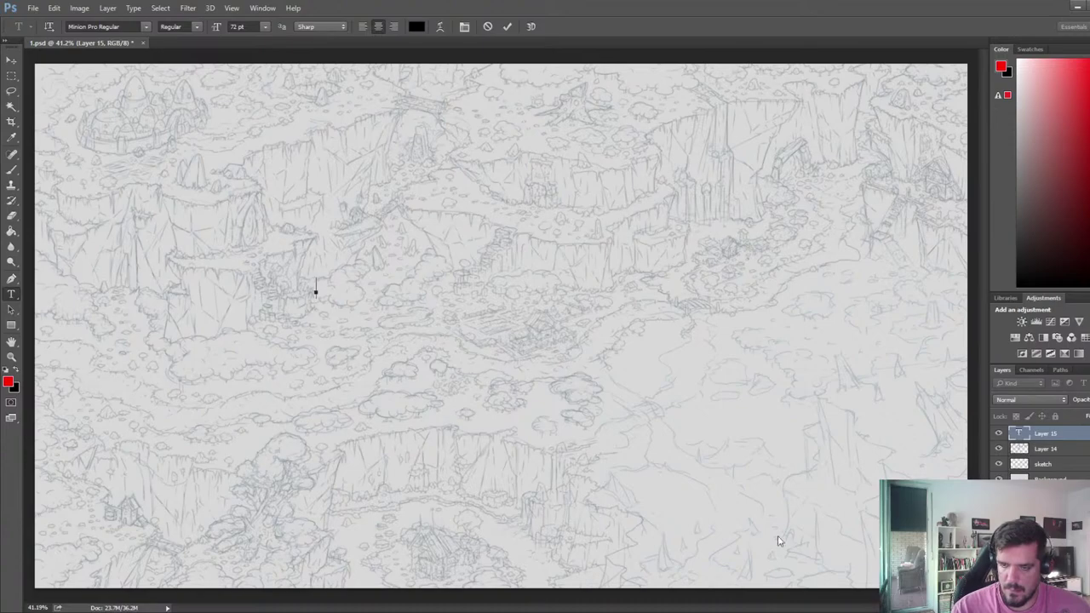
text(PA)
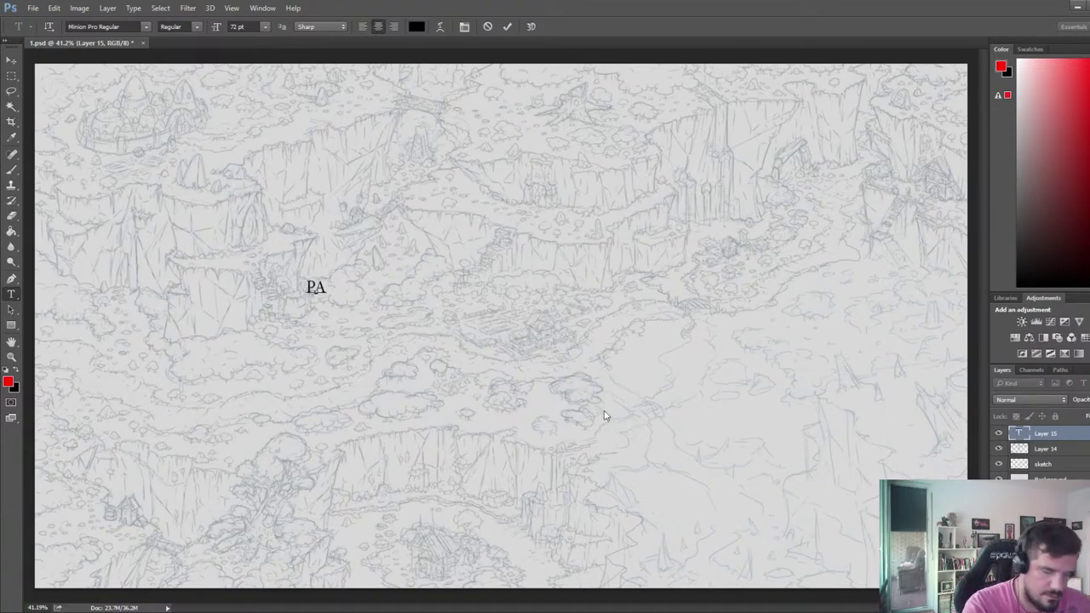
key(BackSpace)
key(BackSpace)
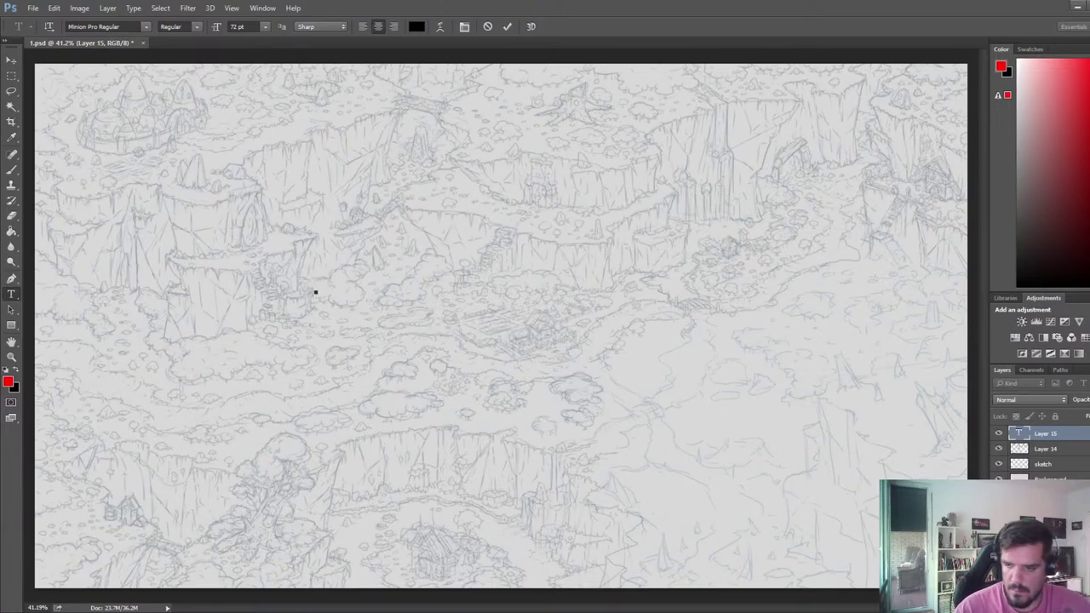
click(11, 60)
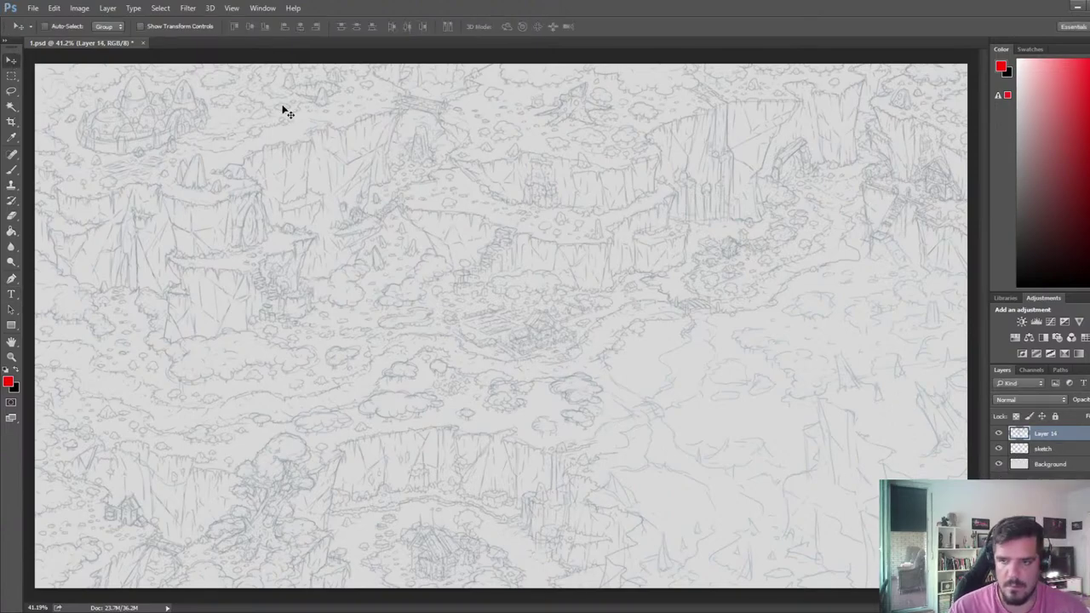
- Add a text layer reading "Пауза" over the faded sketch near the middle of the map
click(11, 294)
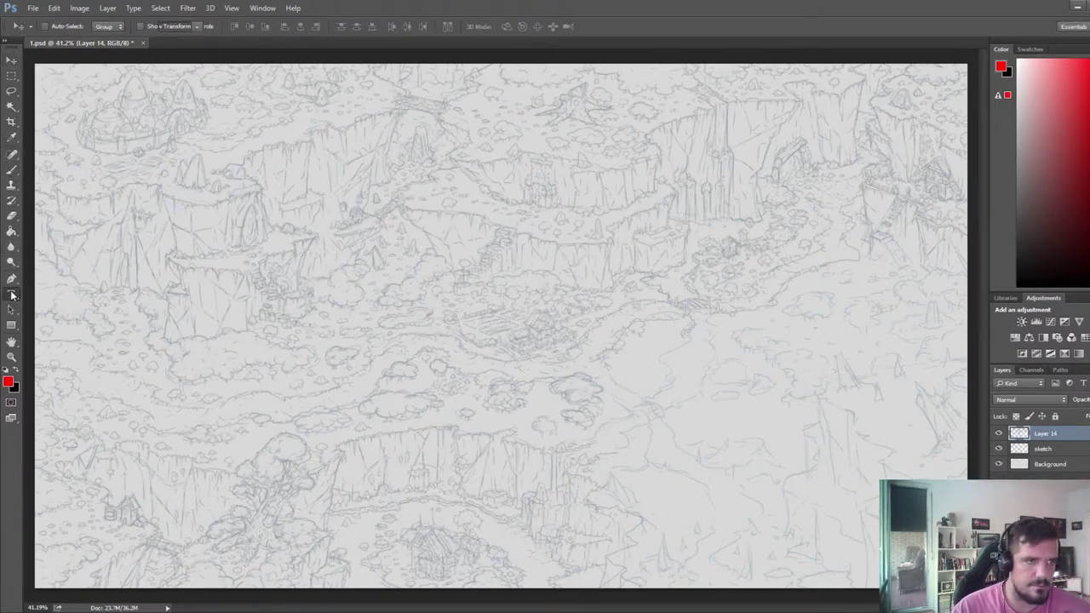
click(381, 331)
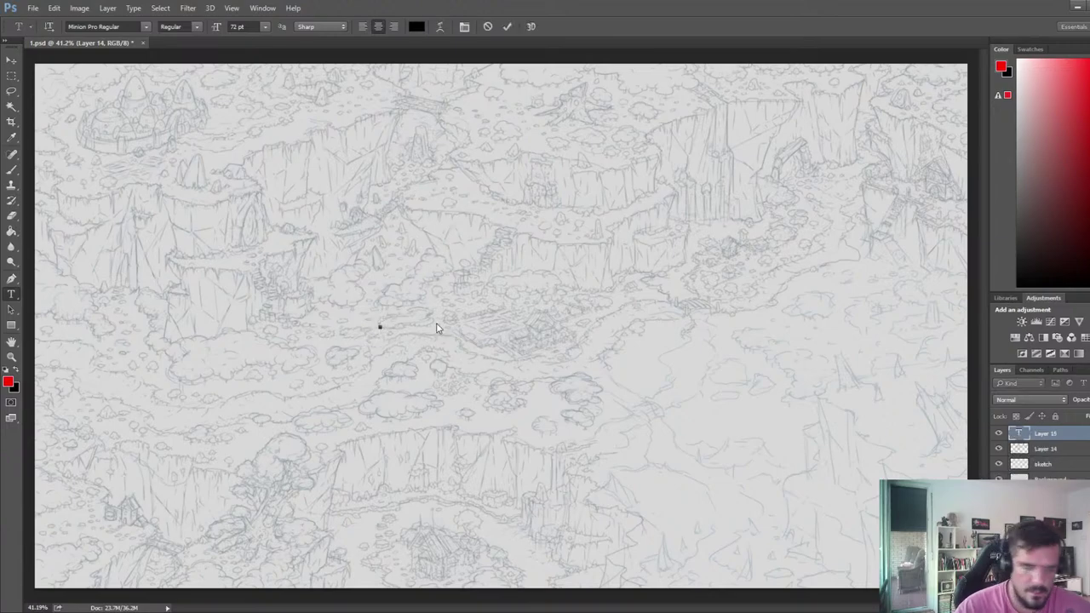
text(Pa)
key(BackSpace)
key(BackSpace)
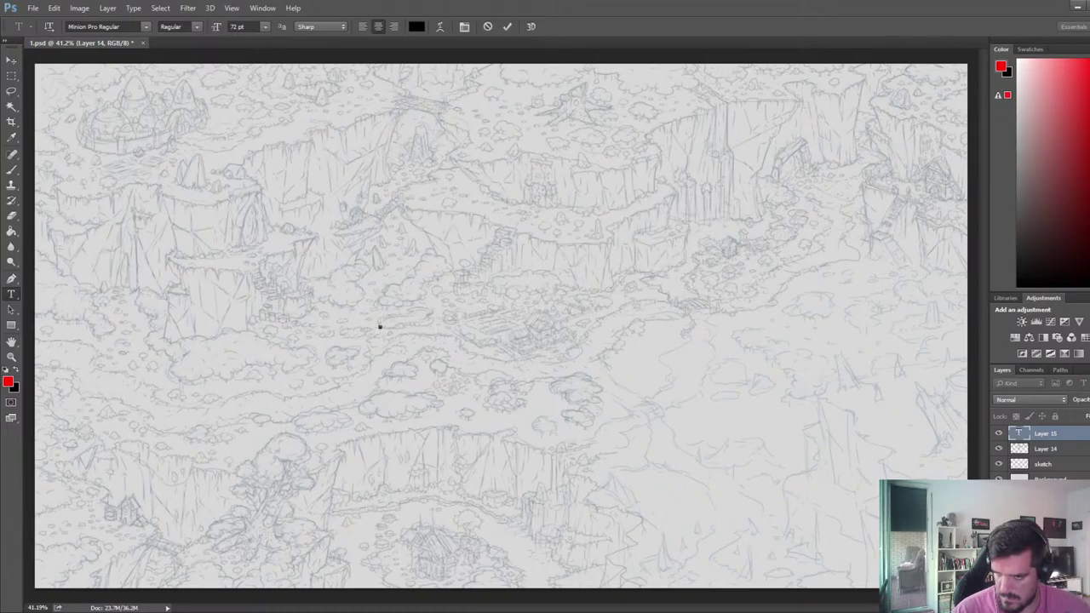
text(Па)
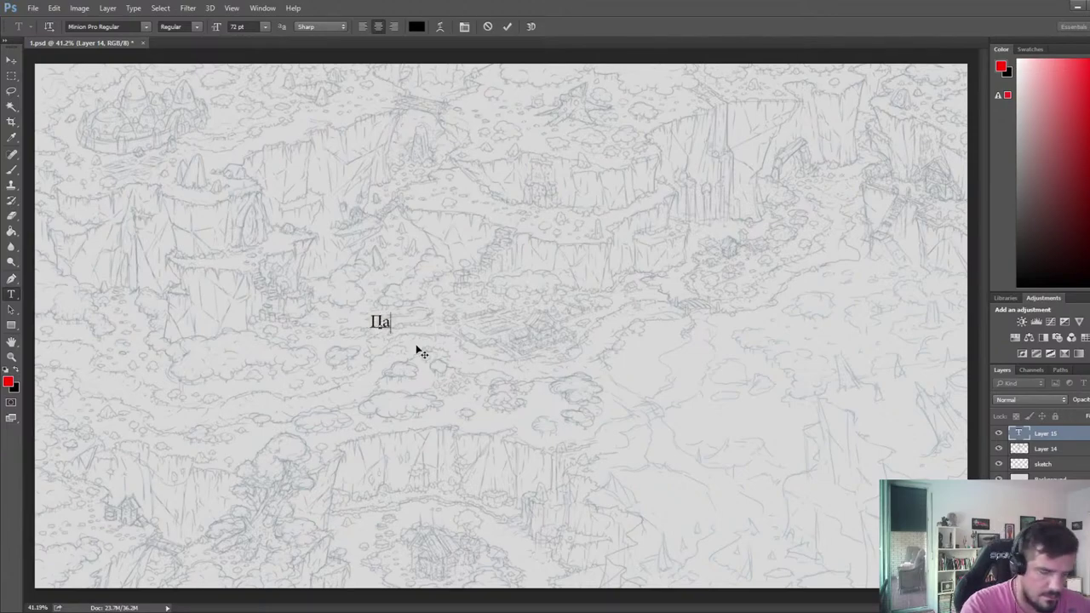
text(уза)
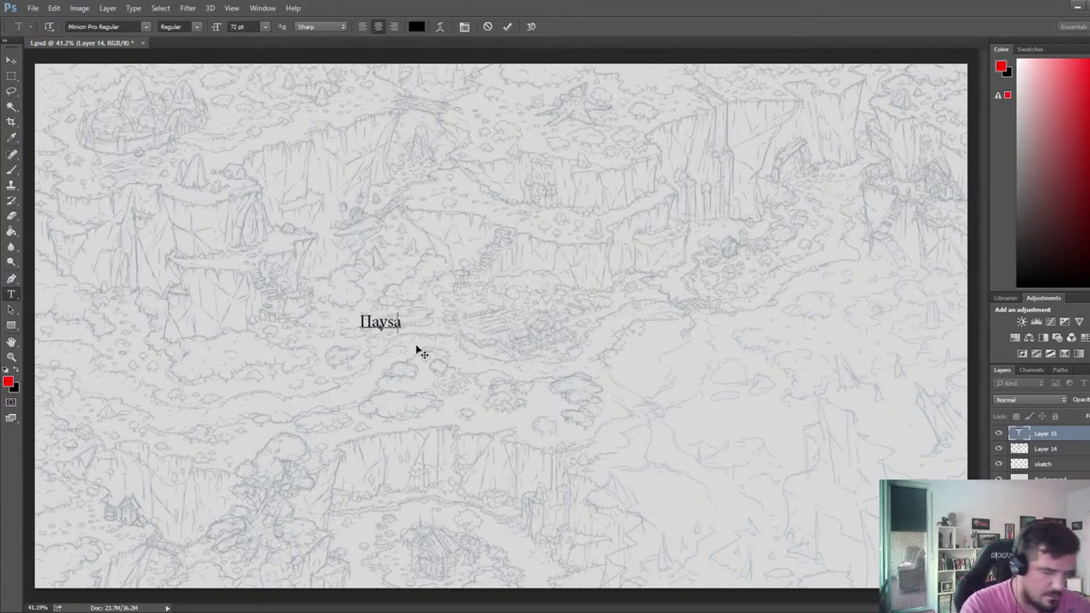
key(BackSpace)
text(за)
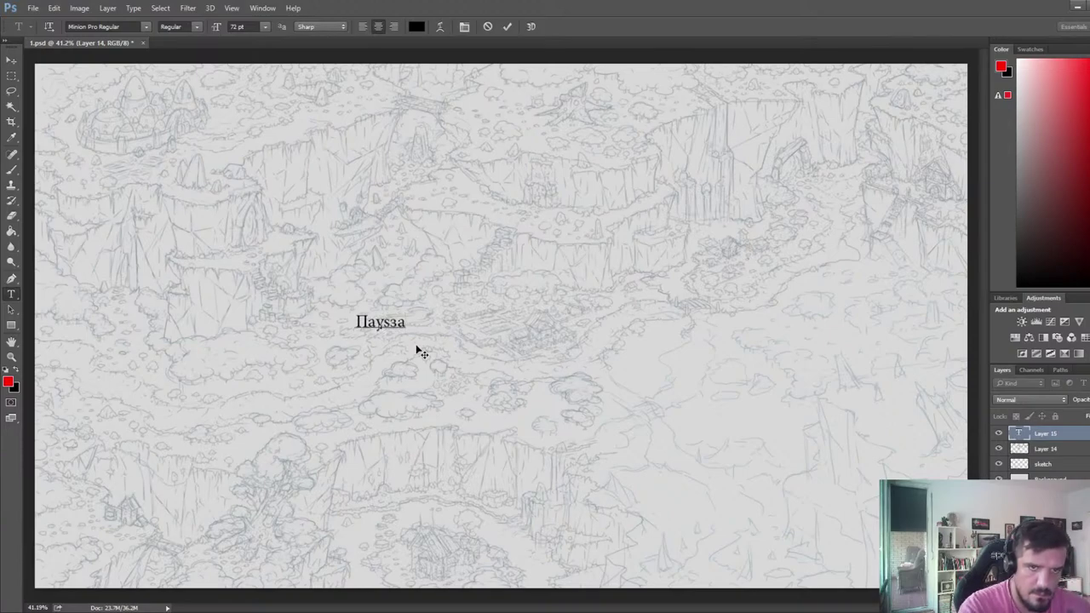
key(BackSpace)
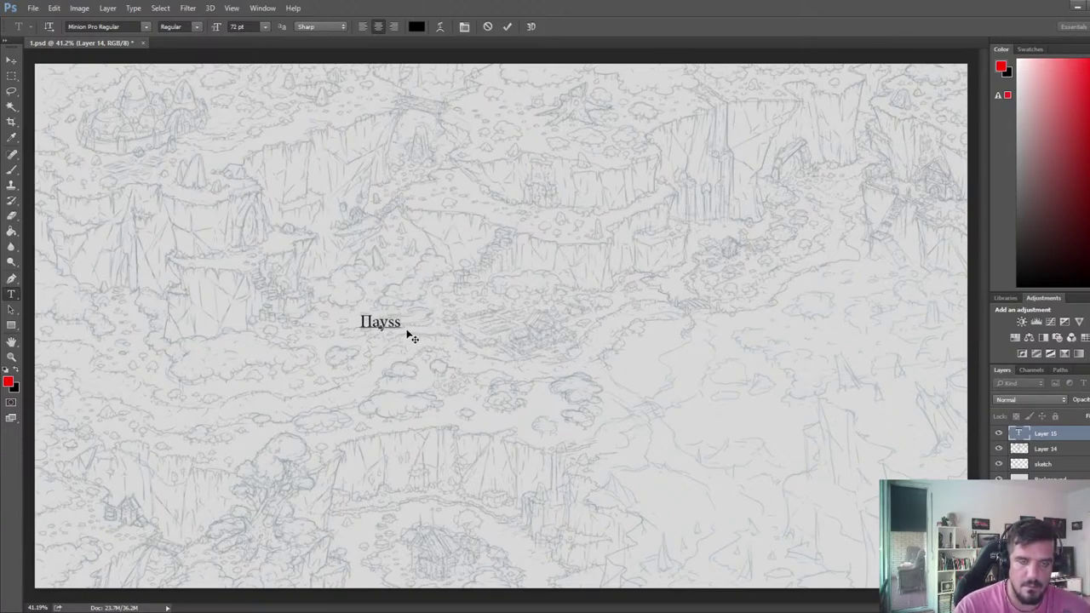
text(s)
key(BackSpace)
key(BackSpace)
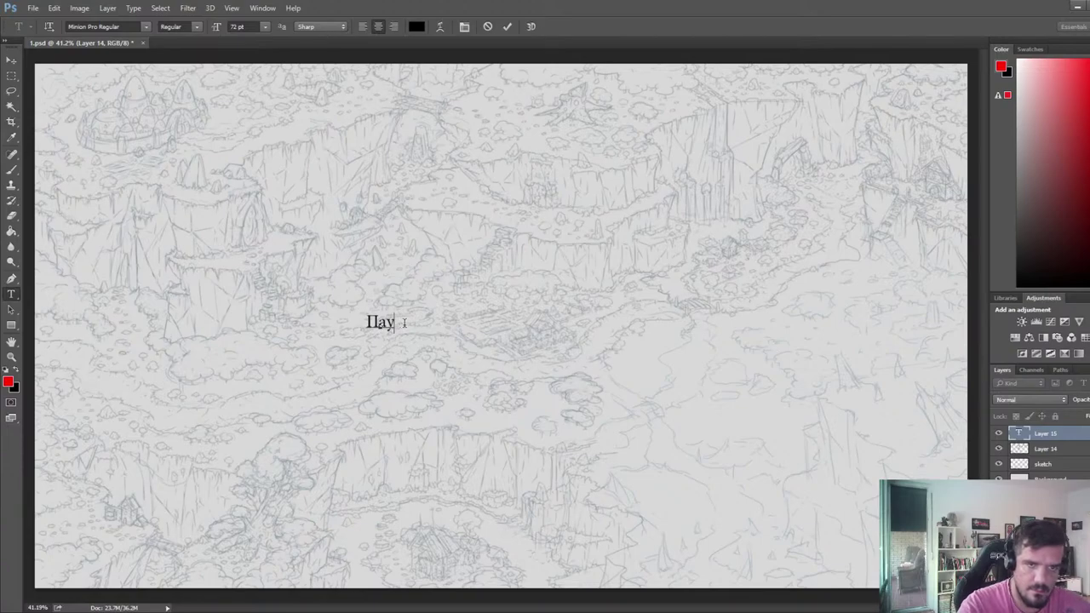
text(s)
key(BackSpace)
text(за)
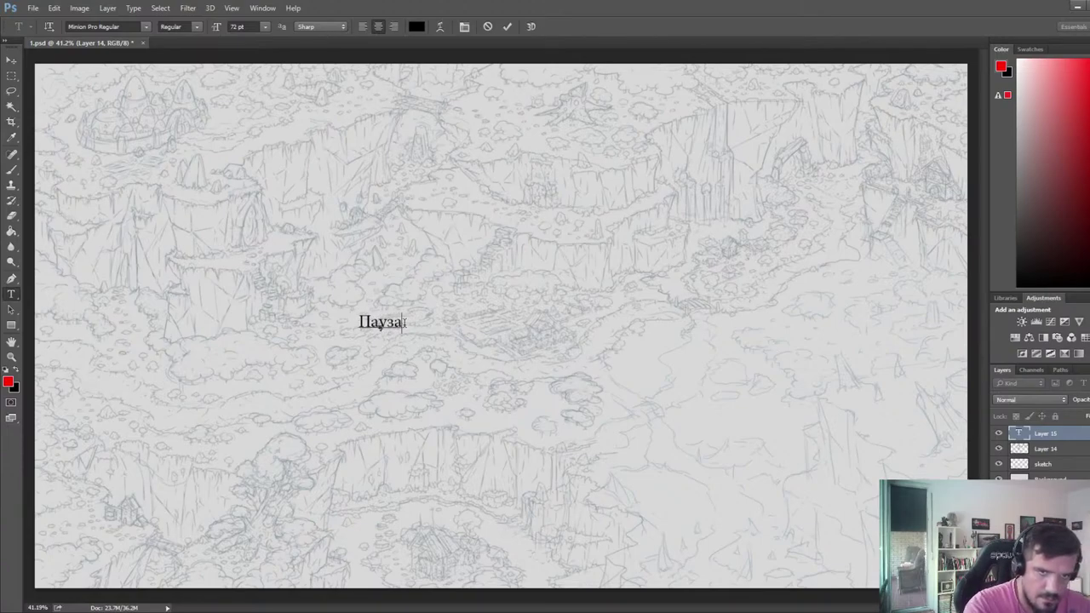
click(11, 59)
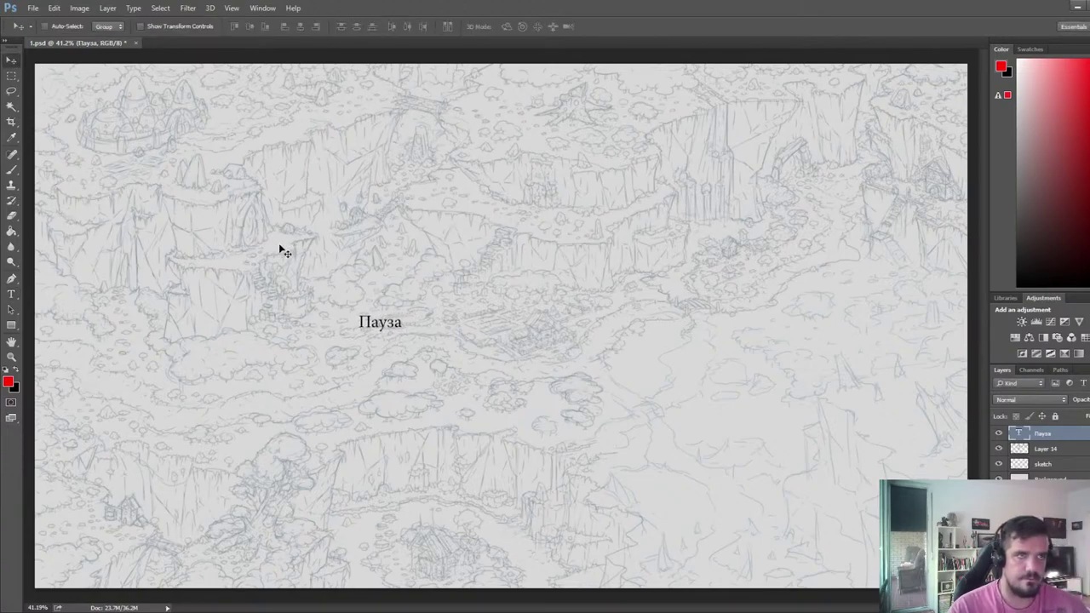
- Scale the "Пауза" text proportionally to about 902% and centre it on the canvas
key(ctrl+t)
drag(401, 311, 751, 149)
drag(653, 235, 600, 289)
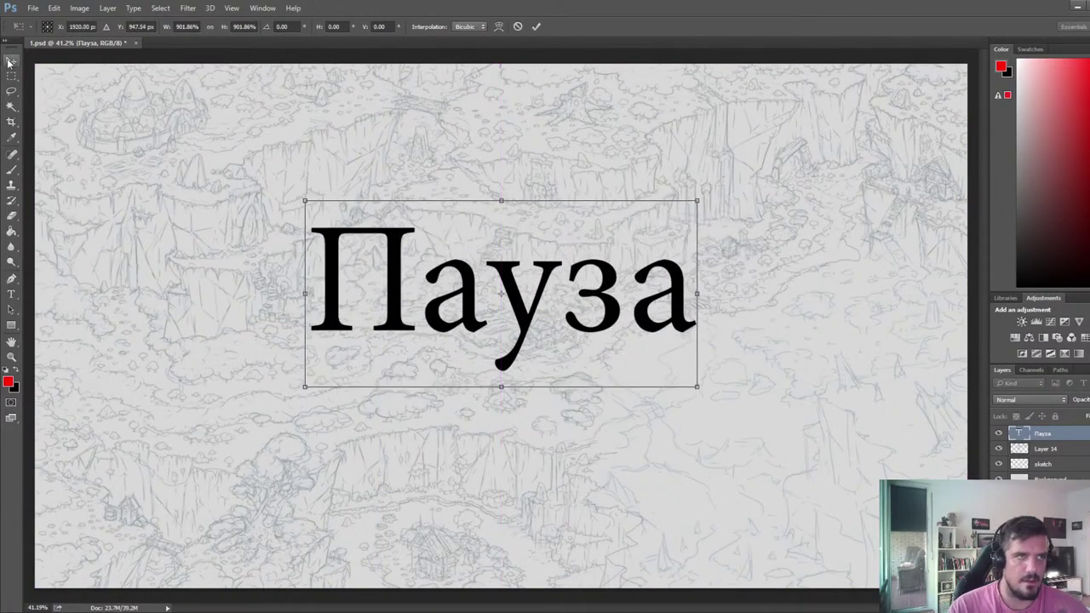
key(Return)
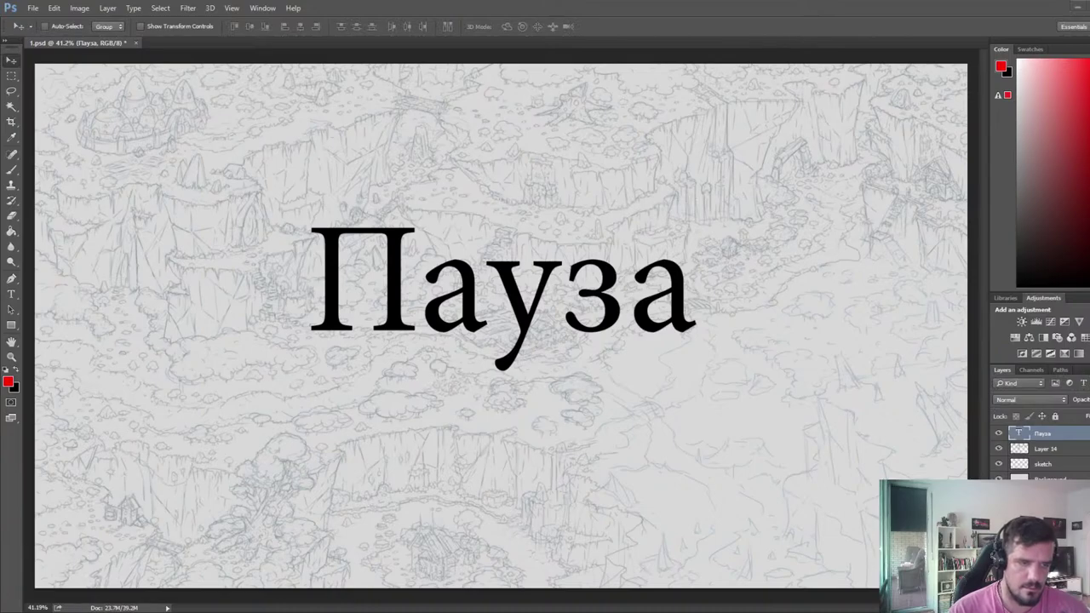
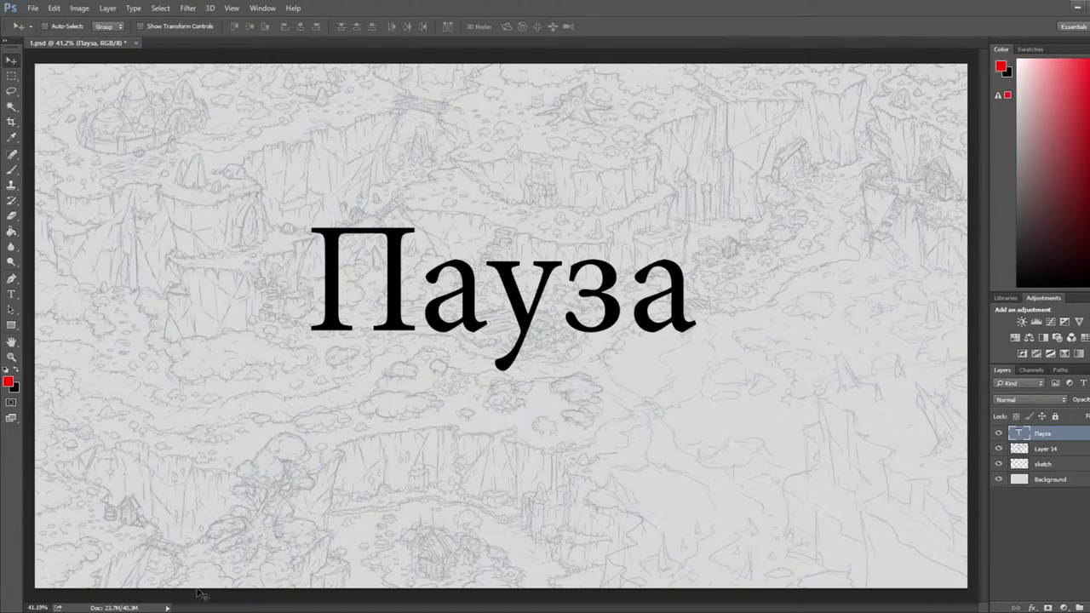
- Delete the "Пауза" text layer and show the inked line art on Layer 14 again, saving the file
click(1056, 447)
click(1060, 434)
key(Delete)
click(1063, 449)
click(1086, 433)
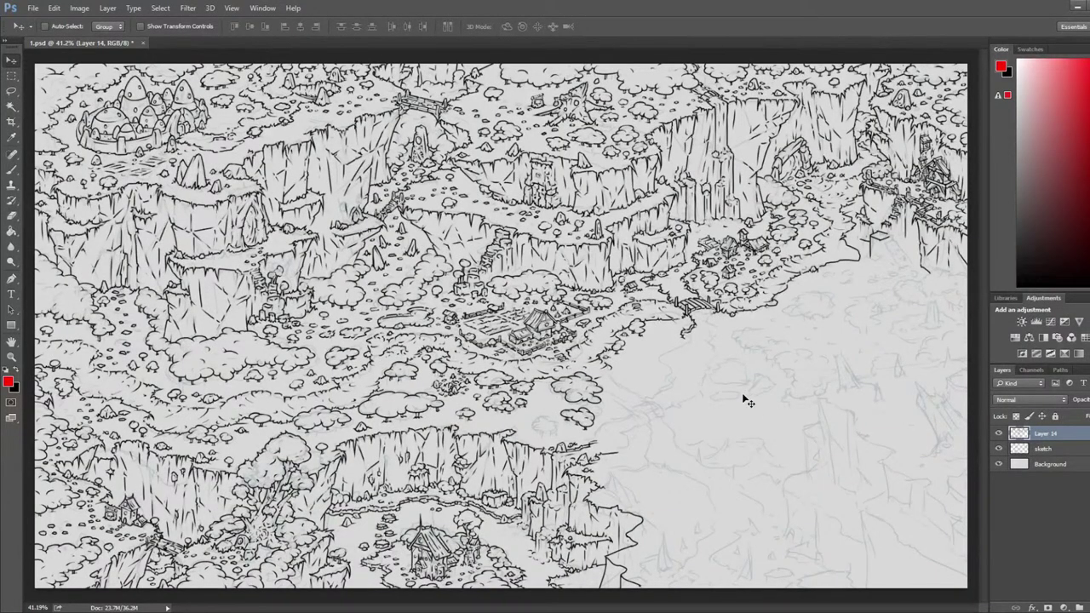
scroll(630, 408, down, 2)
key(ctrl+s)
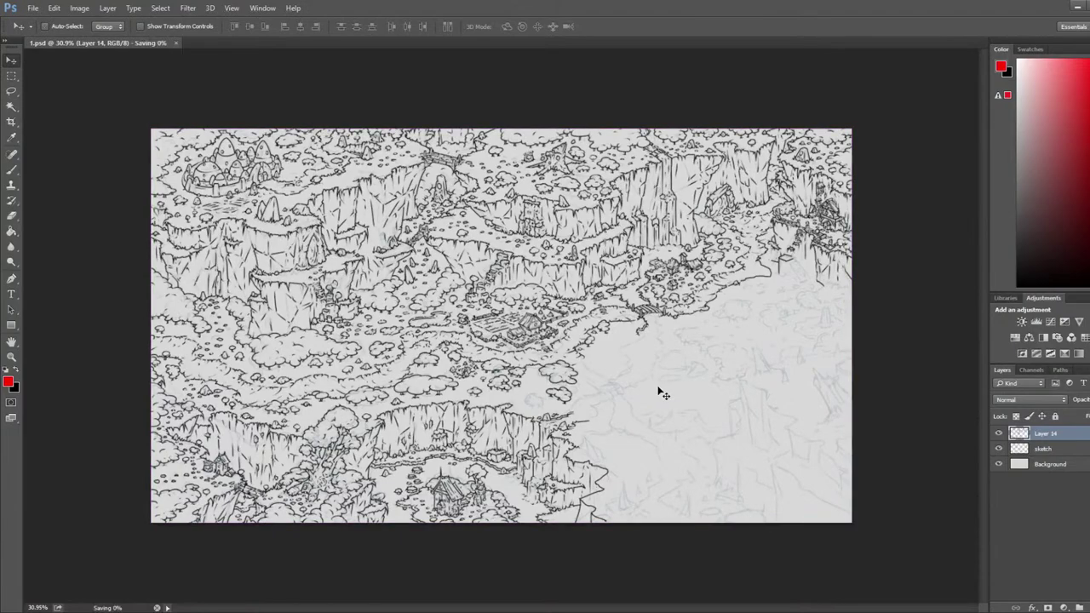
- Set the Brush to black for inking the small ledge beside the river below the cliff house
scroll(843, 346, up, 2)
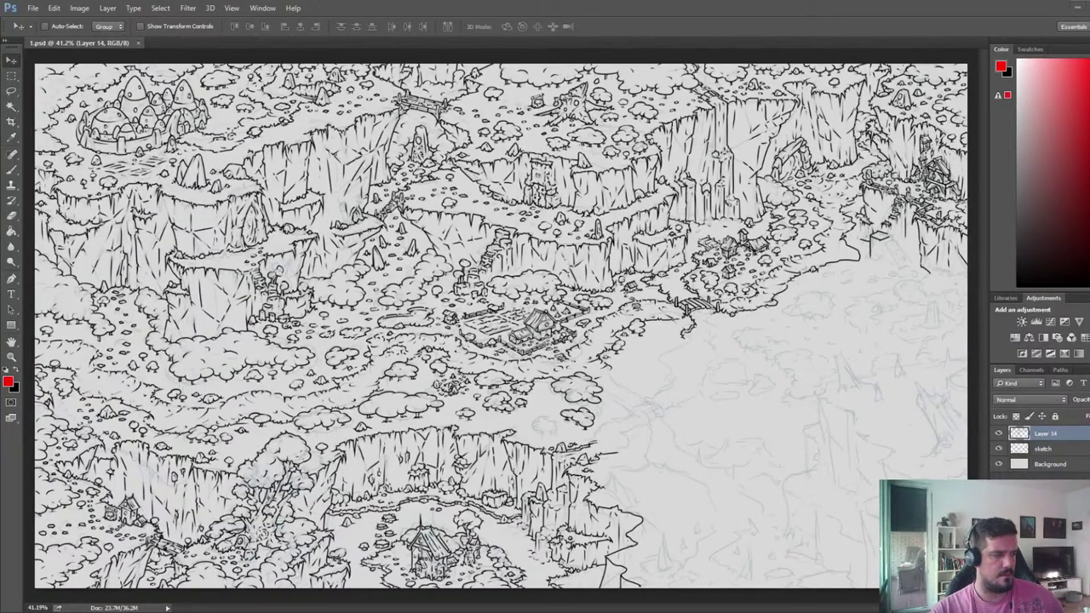
scroll(796, 247, up, 4)
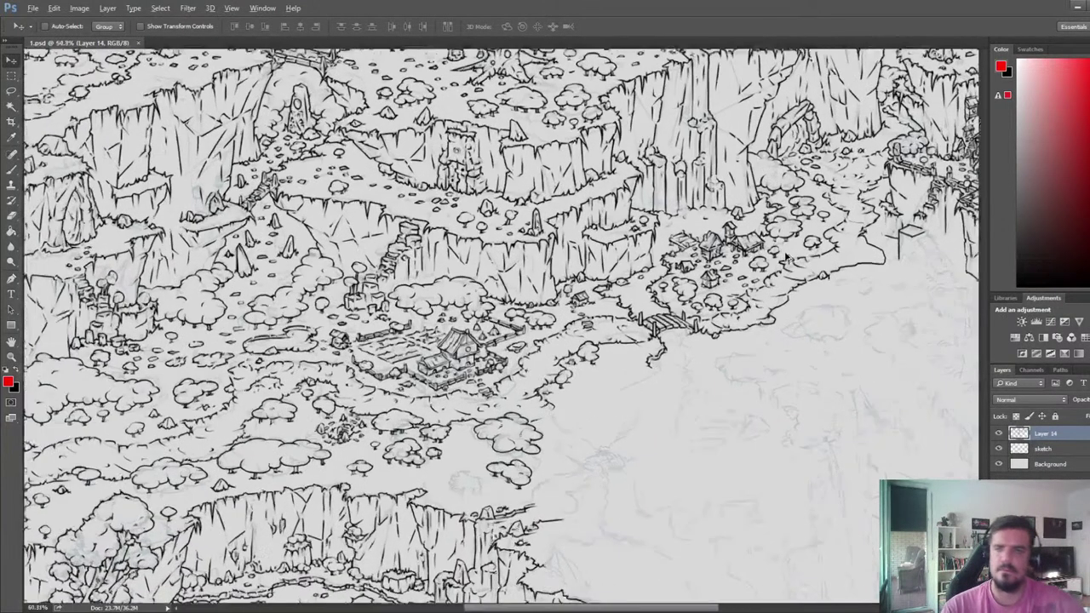
drag(838, 259, 571, 270)
scroll(700, 235, up, 7)
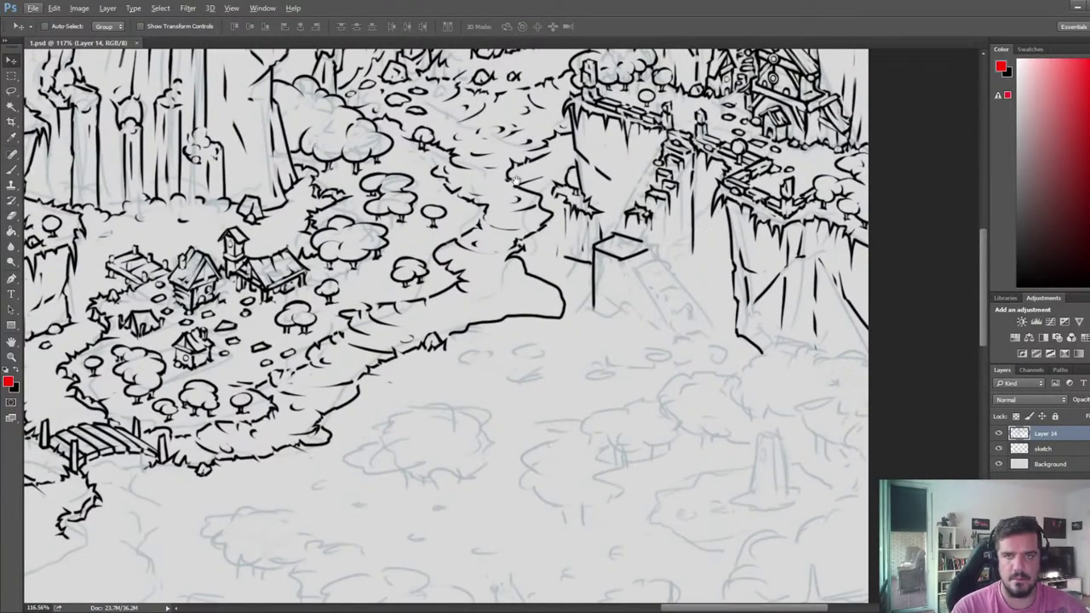
mouse_move(516, 180)
mouse_down()
mouse_move(513, 277)
mouse_move(540, 304)
mouse_up()
key(b)
drag(1045, 257, 1016, 287)
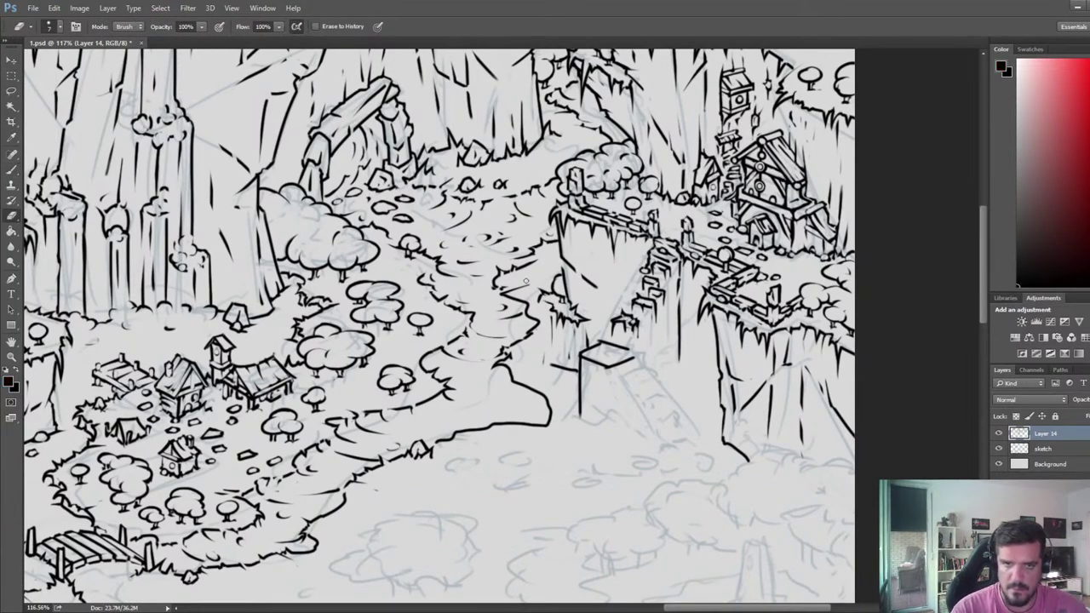
- Ink a vertical cliff line from the small grassy ledge beside the river down to the short horizontal line
key(b)
key(e)
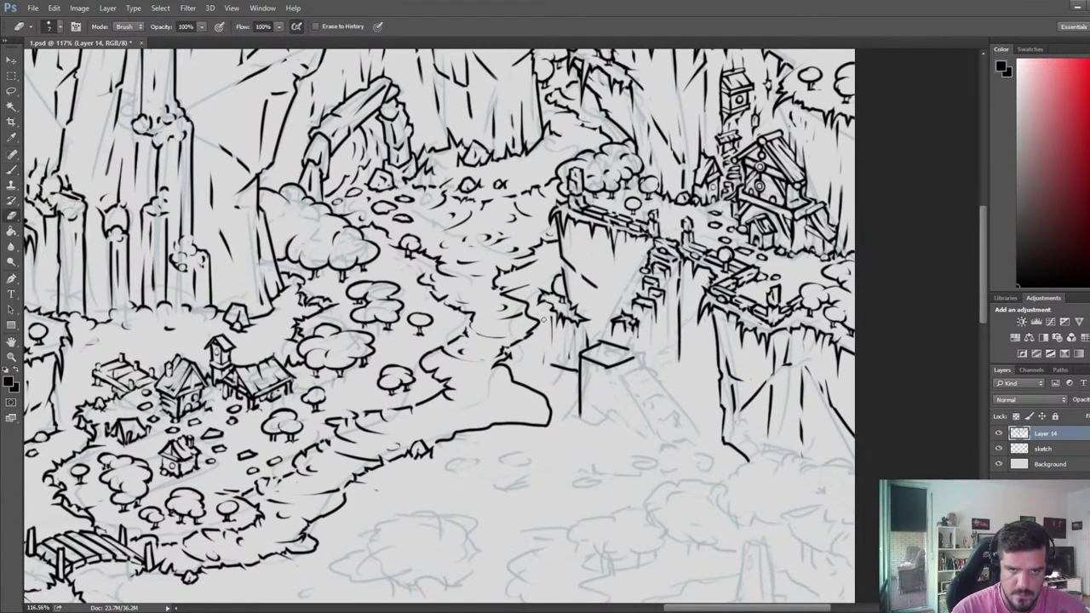
key(b)
drag(545, 303, 547, 373)
key(e)
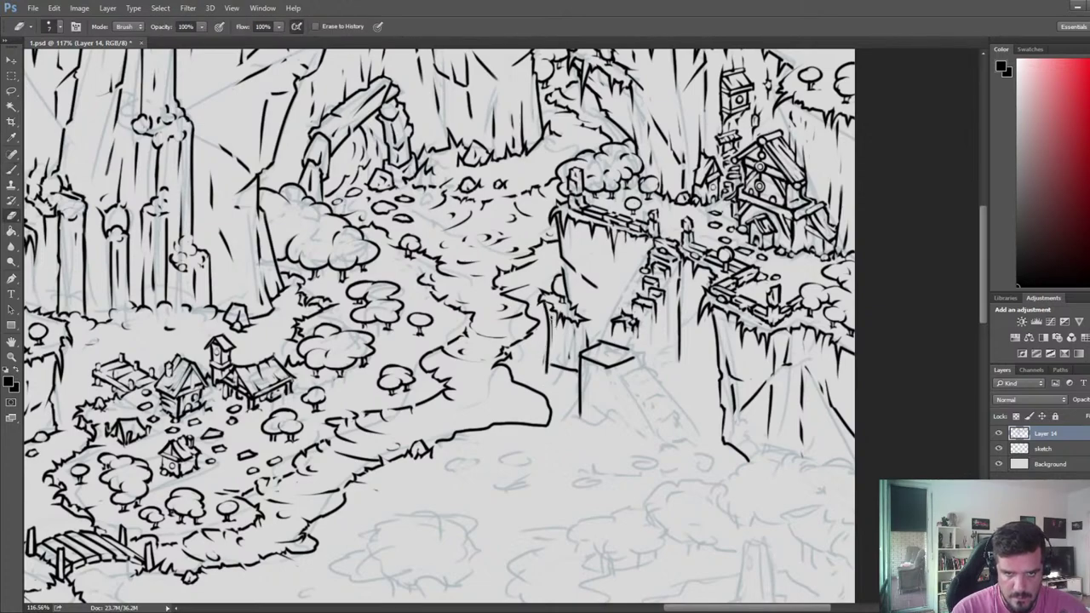
- Ink a jagged cliff edge under the small grassy ledge beside the river, replacing the smooth placeholder line at its foot
mouse_move(552, 314)
mouse_down()
mouse_move(548, 371)
mouse_move(561, 364)
mouse_move(579, 379)
mouse_move(570, 375)
mouse_up()
key(b)
key(e)
key(b)
key(e)
mouse_move(562, 334)
mouse_down()
mouse_move(564, 377)
mouse_move(564, 340)
mouse_up()
mouse_move(558, 386)
mouse_down()
mouse_move(578, 388)
mouse_move(559, 376)
mouse_move(573, 387)
mouse_move(570, 374)
mouse_up()
- Ink short vertical rock cracks on the cliff face under the small grassy ledge and clean their ends with the Eraser
key(b)
key(e)
key(b)
key(e)
key(b)
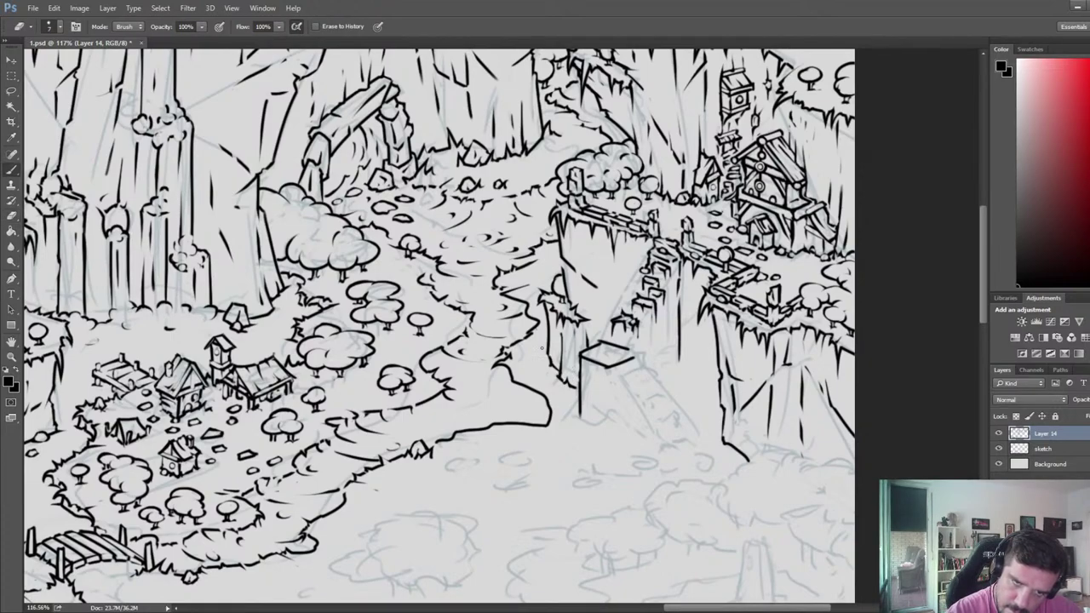
key(e)
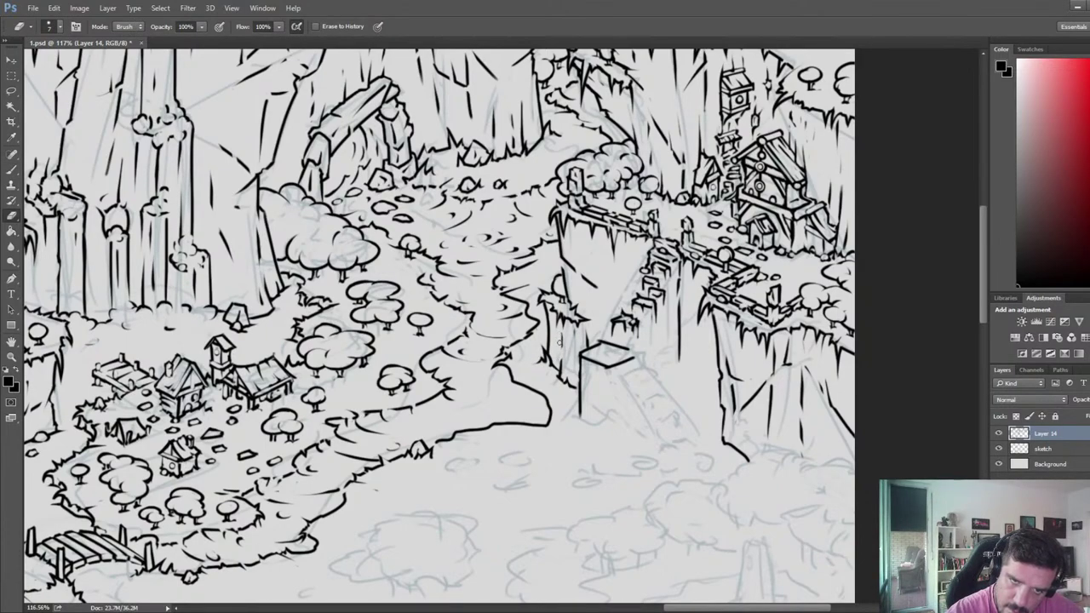
key(b)
key(e)
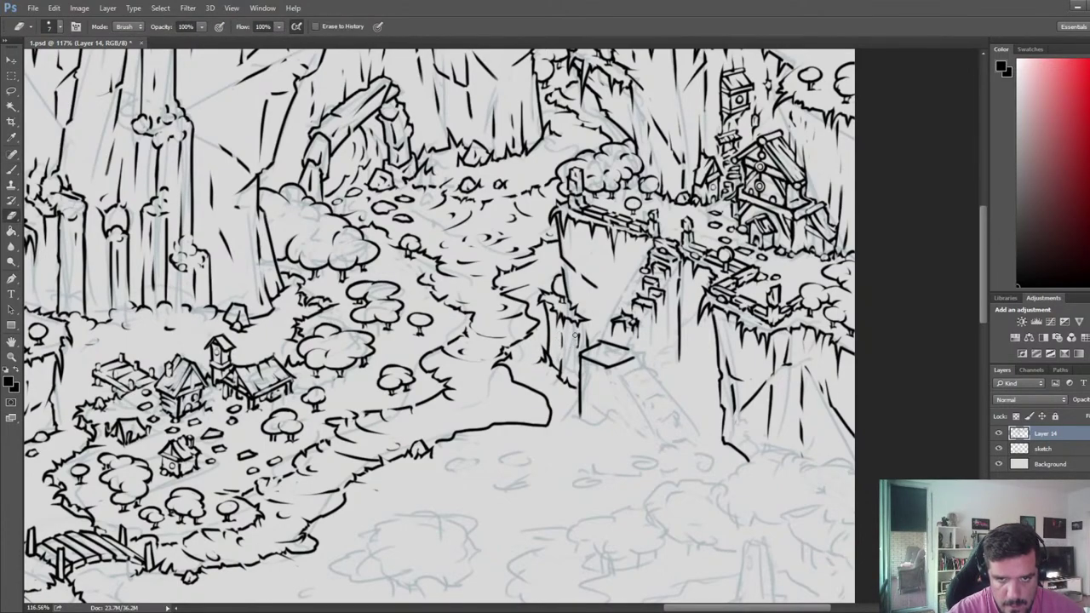
key(b)
key(e)
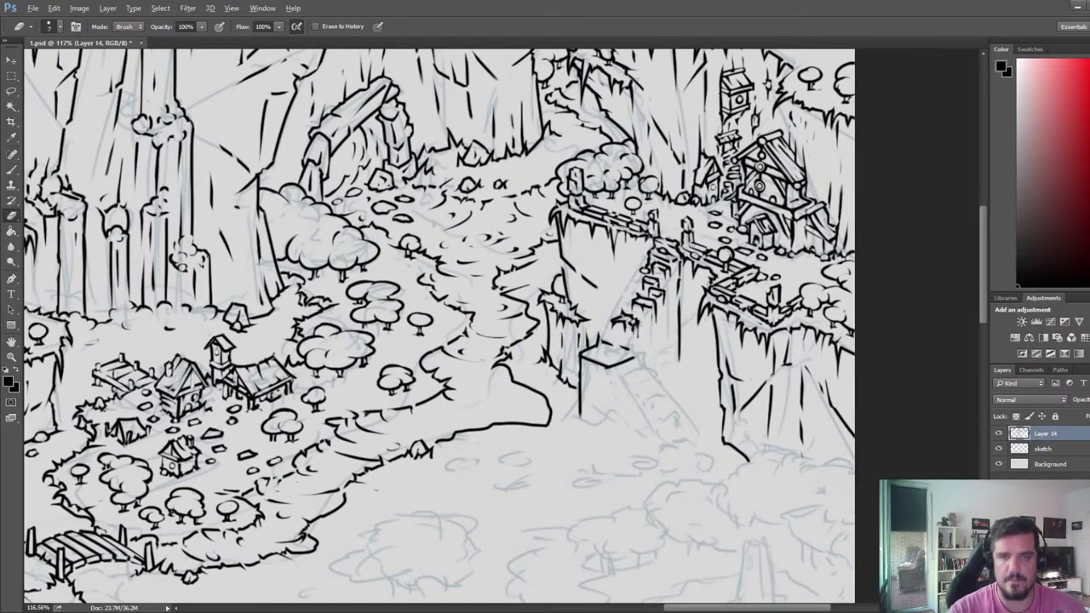
- Flip the canvas horizontally and frame the unfinished river end beside the cliff house
scroll(636, 329, down, 5)
key(ctrl+shift+h)
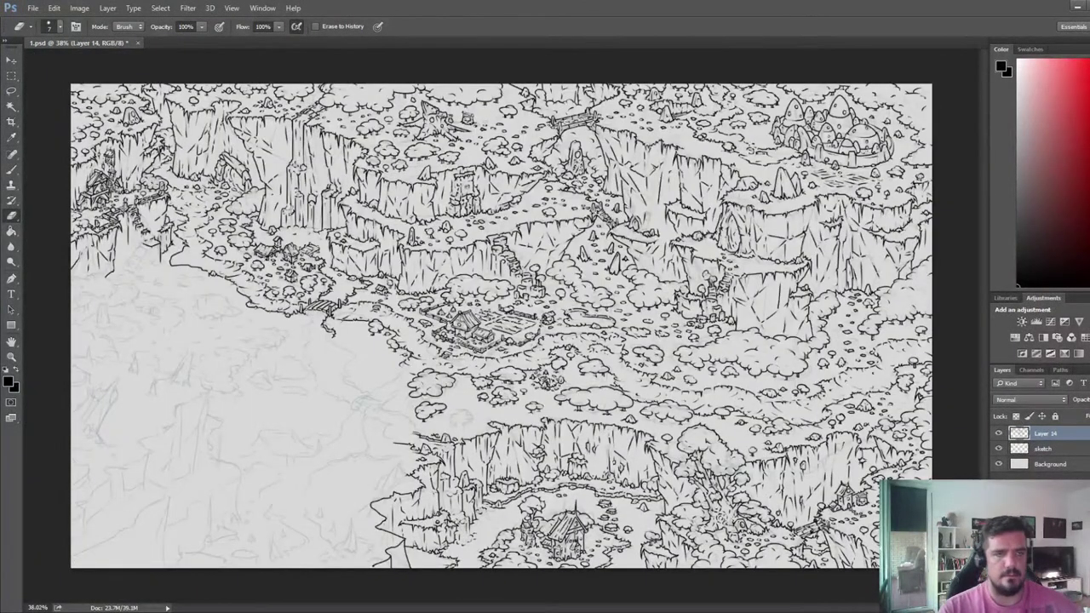
scroll(173, 246, up, 3)
drag(171, 247, 475, 307)
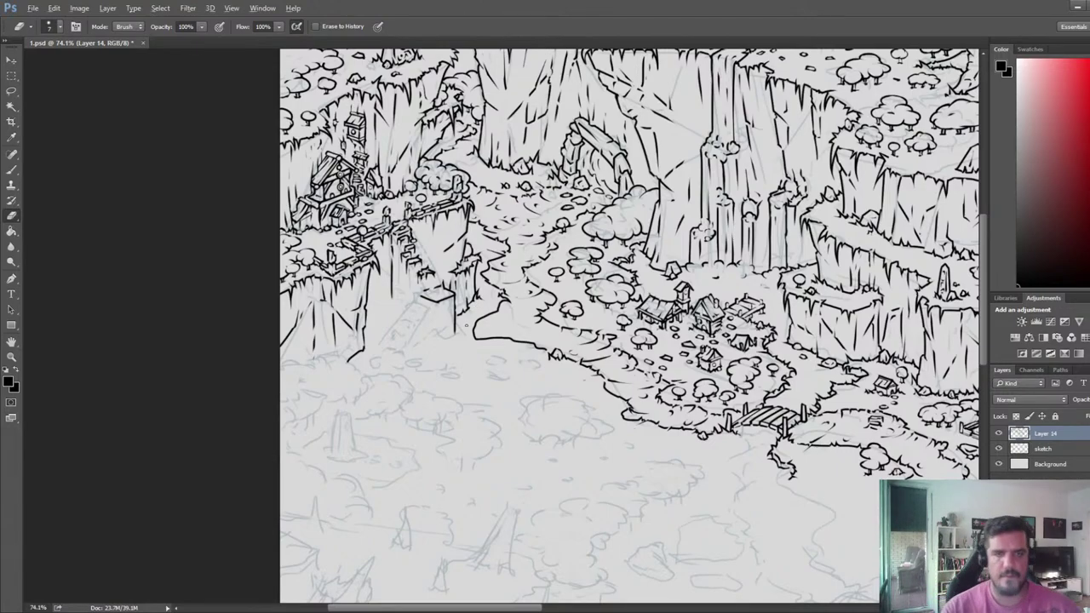
scroll(466, 326, up, 2)
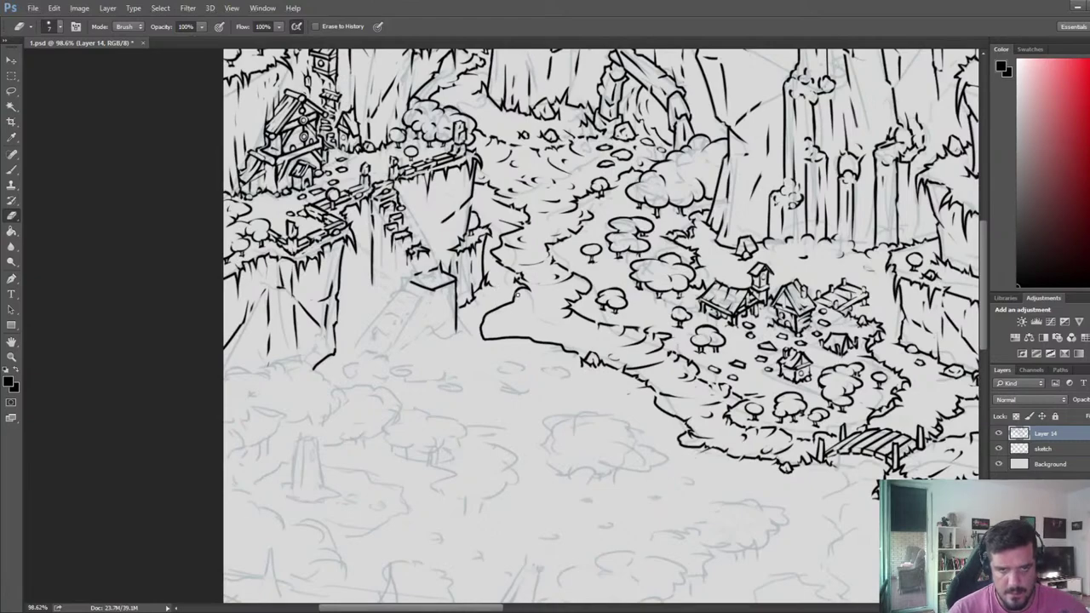
- Erase the smooth outline at the river's end and ink a shorter, rugged bank contour in its place
drag(517, 295, 479, 338)
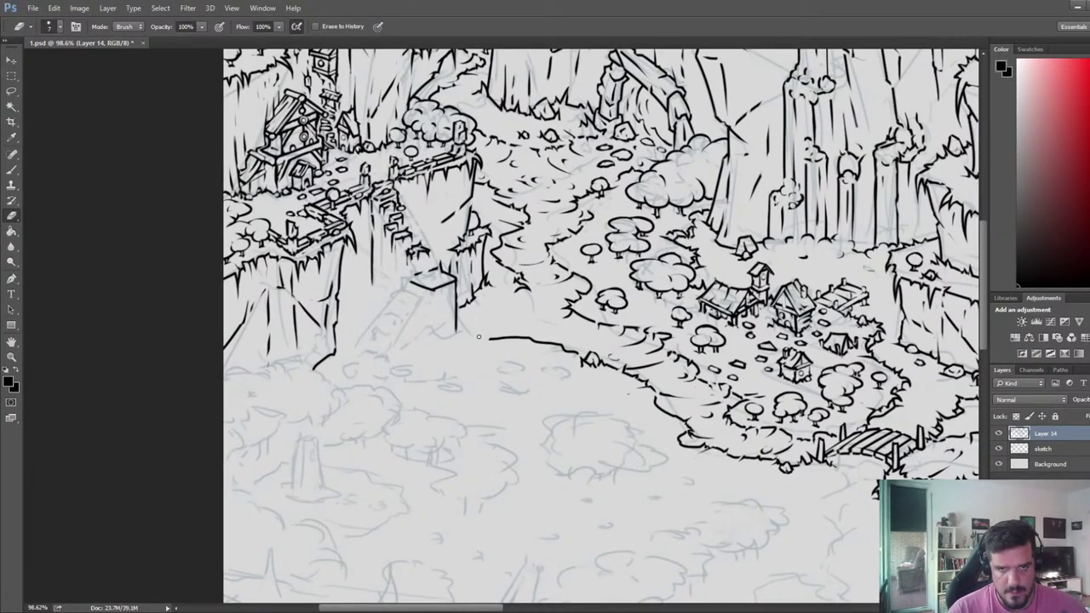
key(b)
mouse_move(514, 293)
mouse_down()
mouse_move(506, 322)
mouse_move(523, 336)
mouse_up()
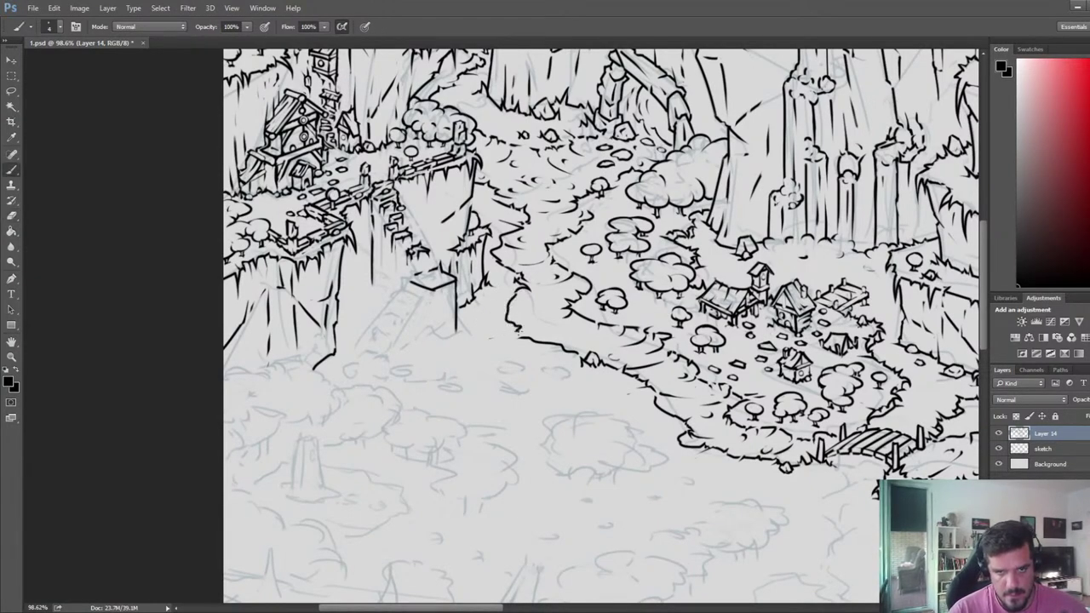
key(e)
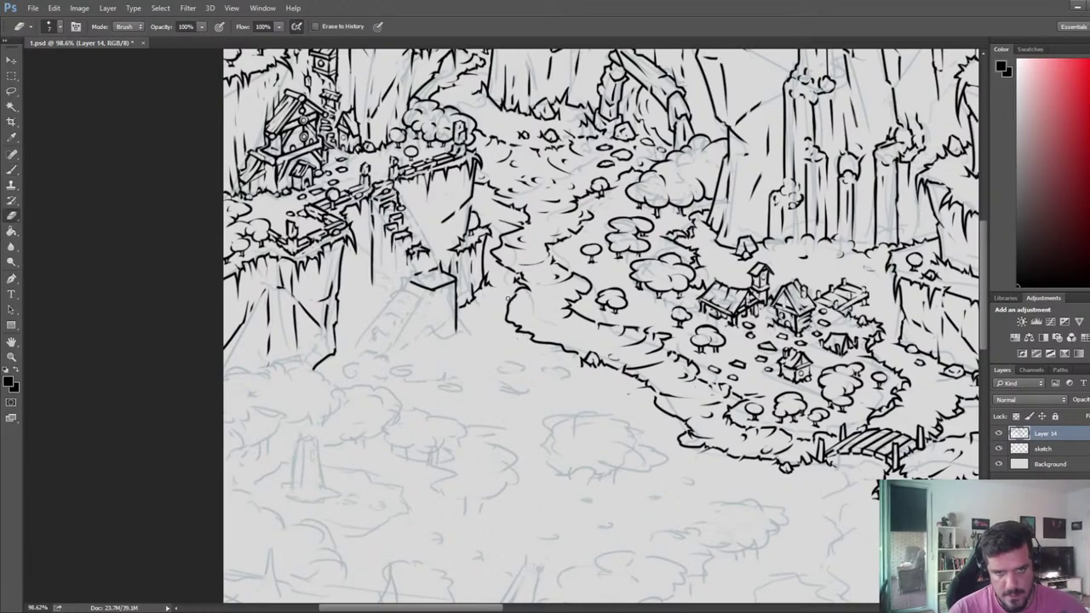
- Ink grassy notches along the new bank contour and short ripple lines in the water at the river's end
drag(508, 299, 529, 301)
key(b)
key(e)
key(b)
key(e)
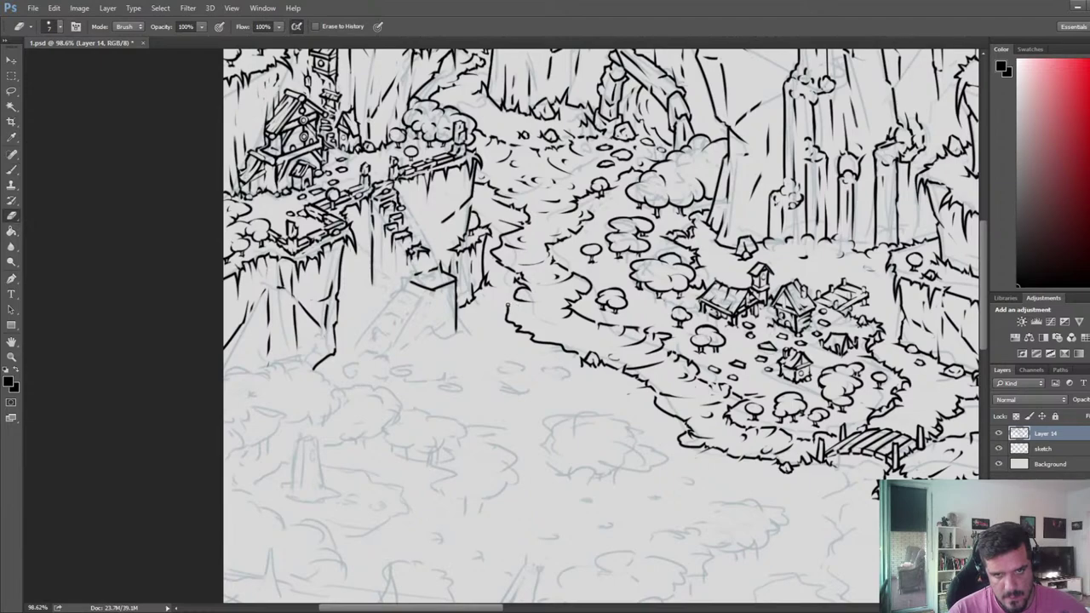
key(b)
key(e)
key(b)
key(e)
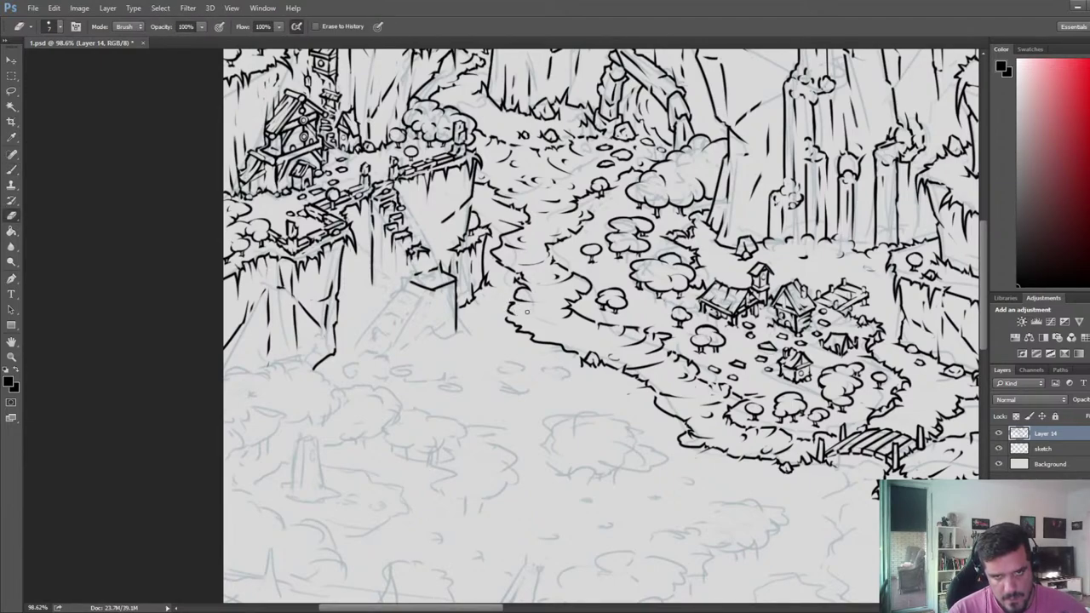
key(b)
key(e)
key(b)
key(e)
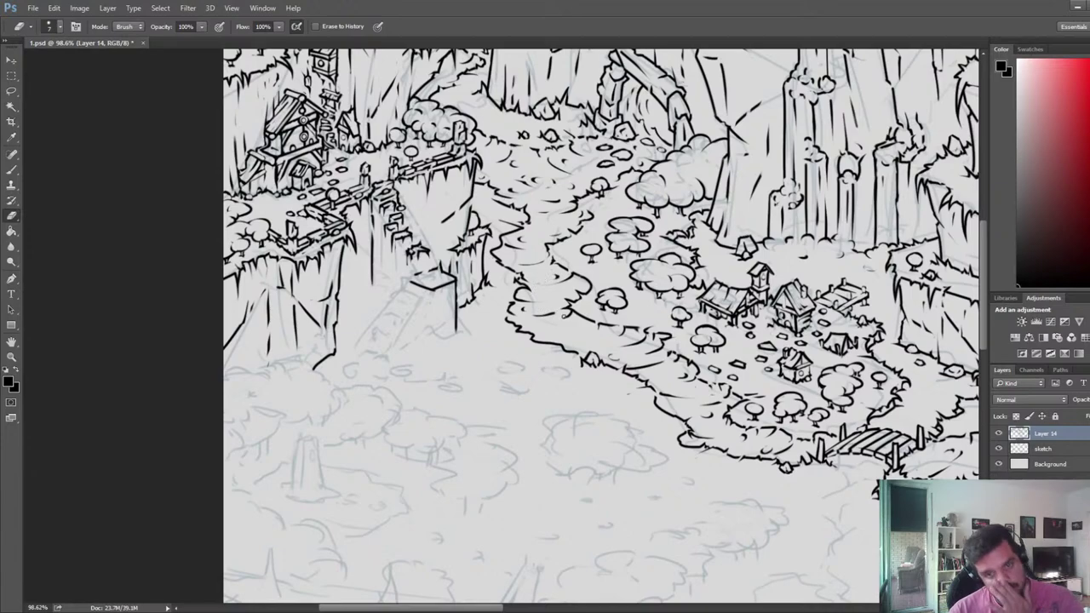
- Add small grass tufts along the river's lower bank and refine the ripples beside it, trimming stray marks
key(b)
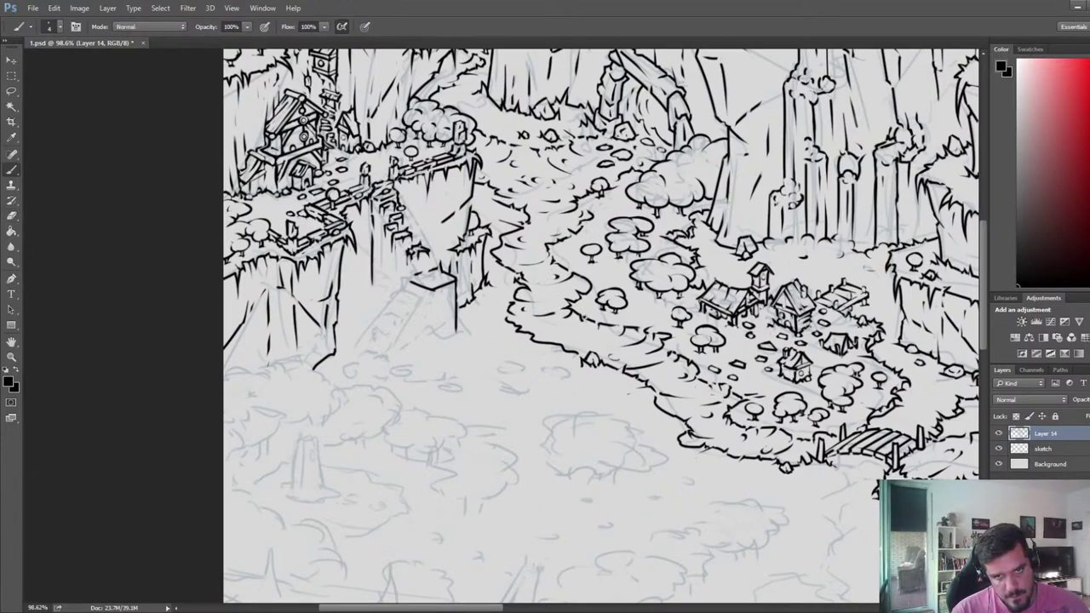
drag(581, 317, 587, 322)
key(e)
key(b)
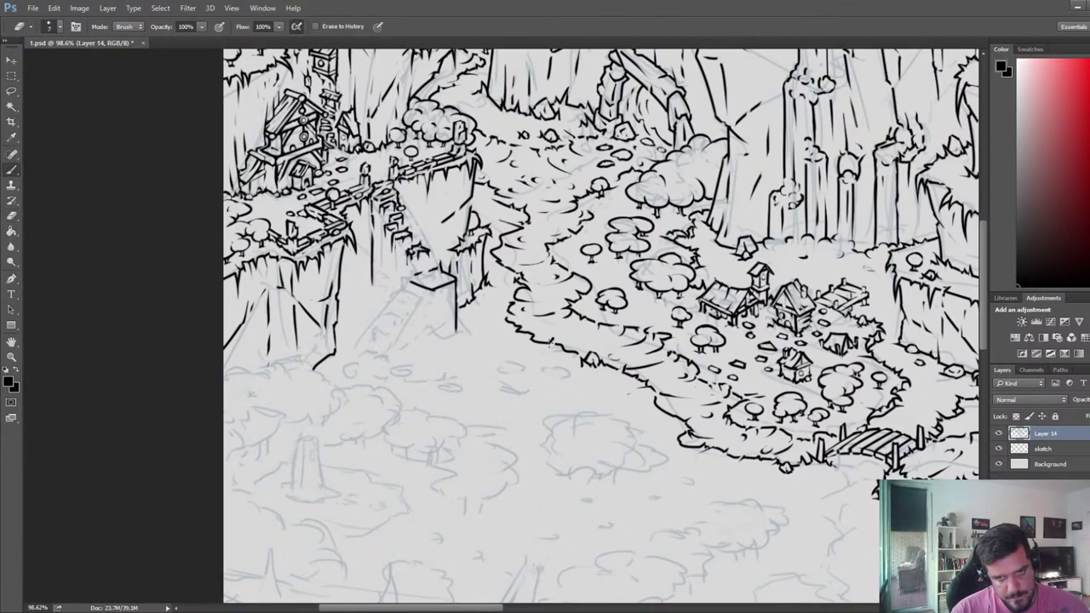
key(e)
key(b)
key(e)
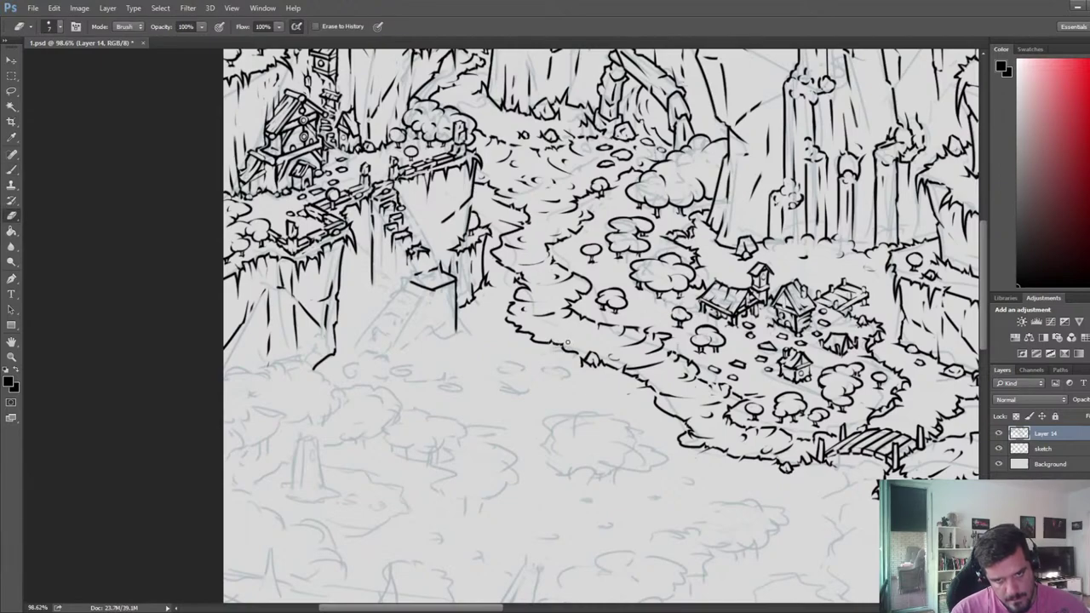
key(b)
key(e)
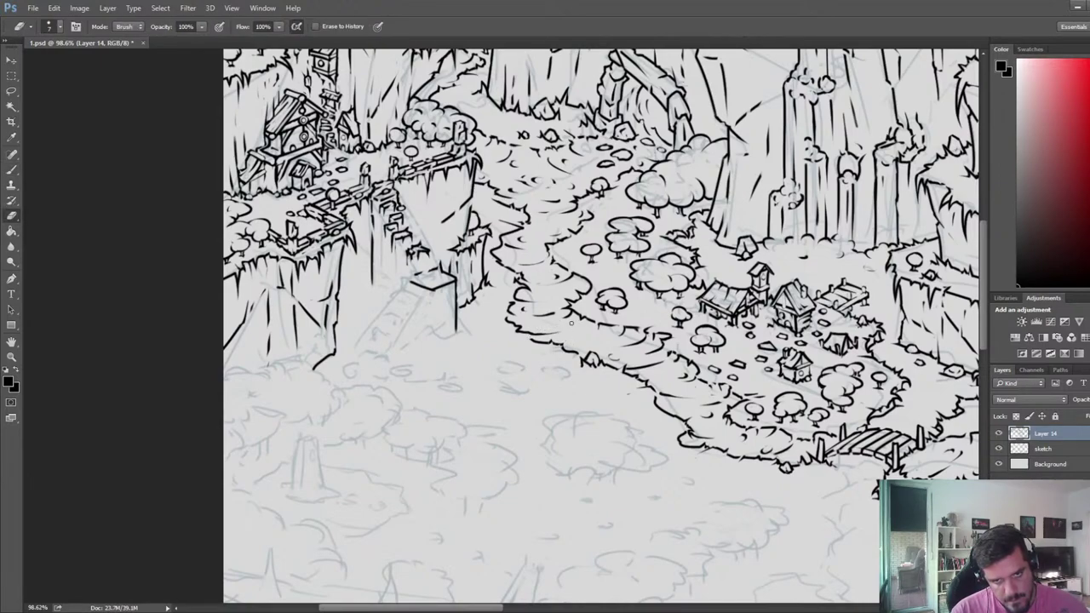
key(b)
key(e)
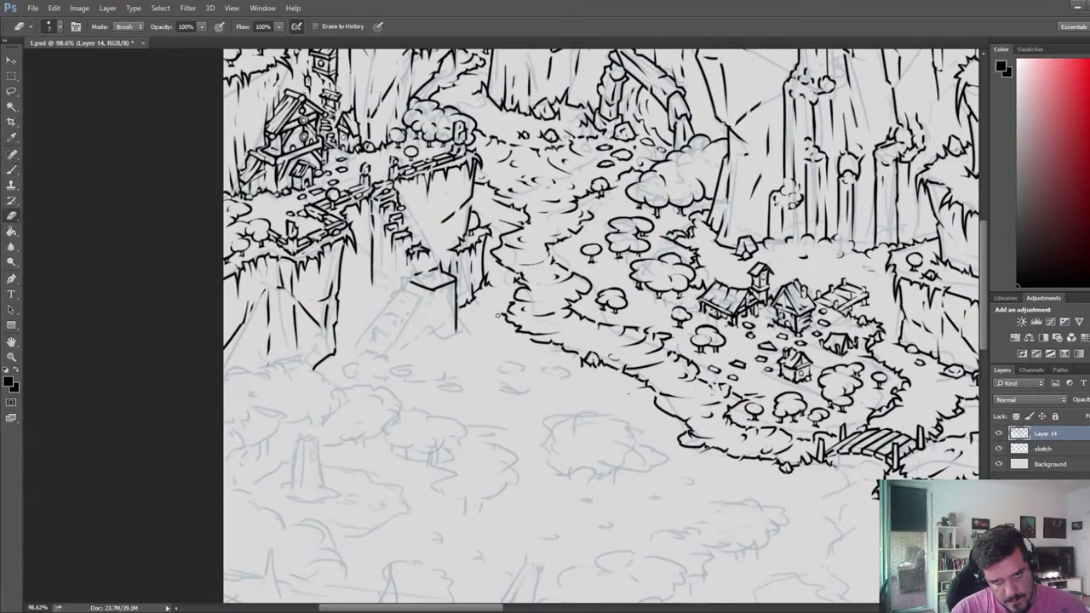
key(b)
key(e)
key(b)
key(e)
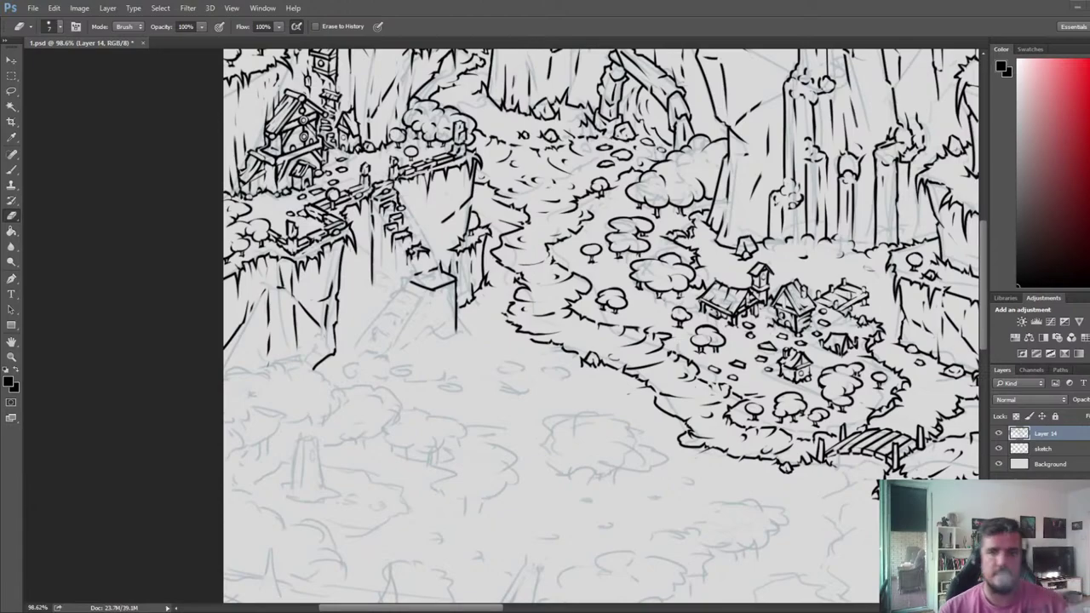
scroll(445, 347, up, 3)
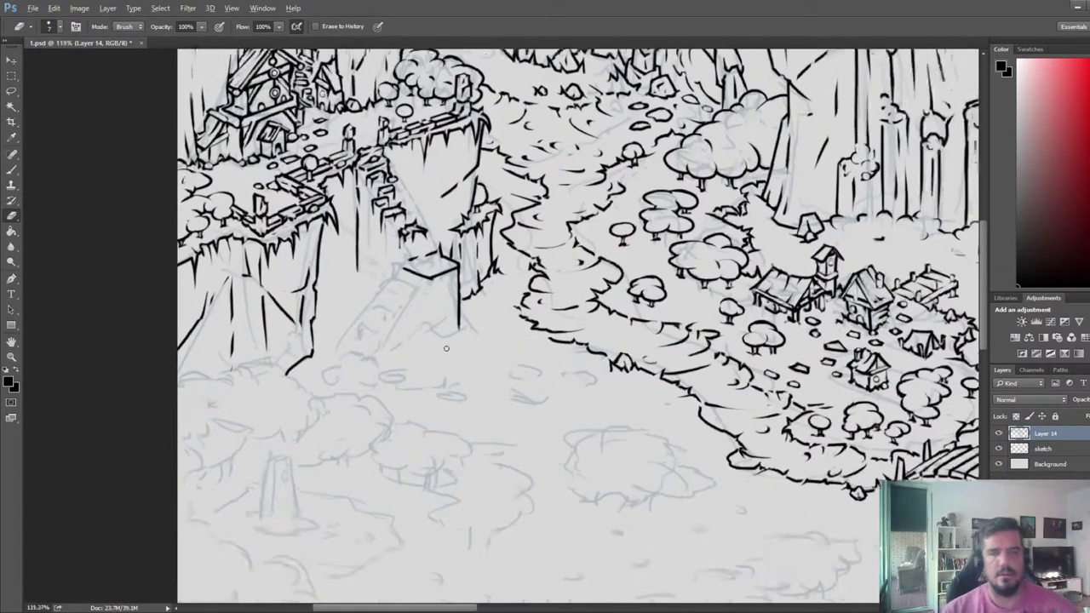
scroll(431, 243, up, 1)
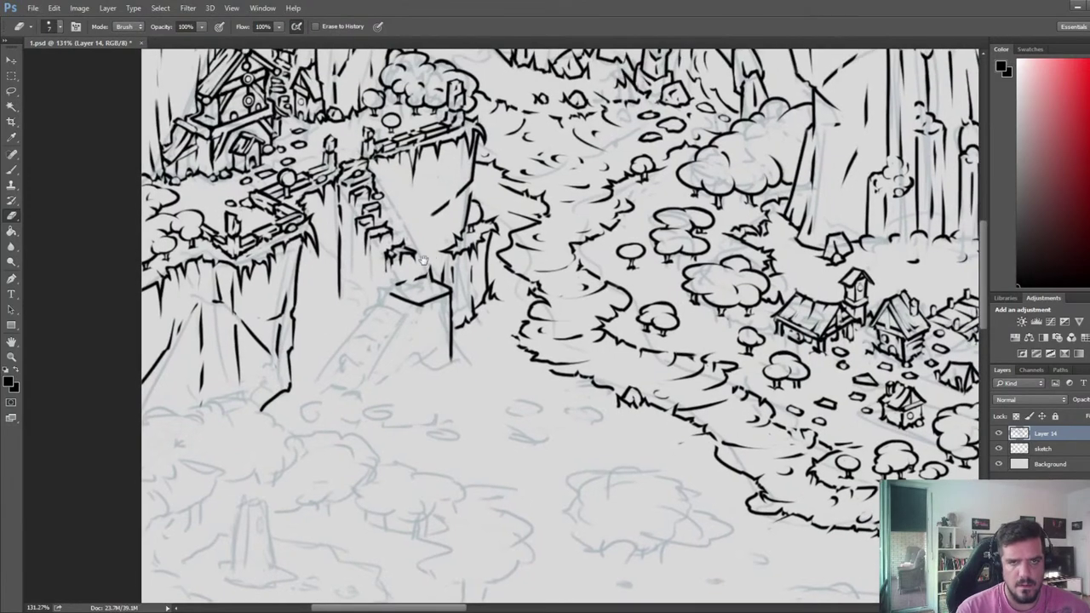
key(b)
drag(388, 274, 409, 276)
key(e)
key(ctrl+alt+z)
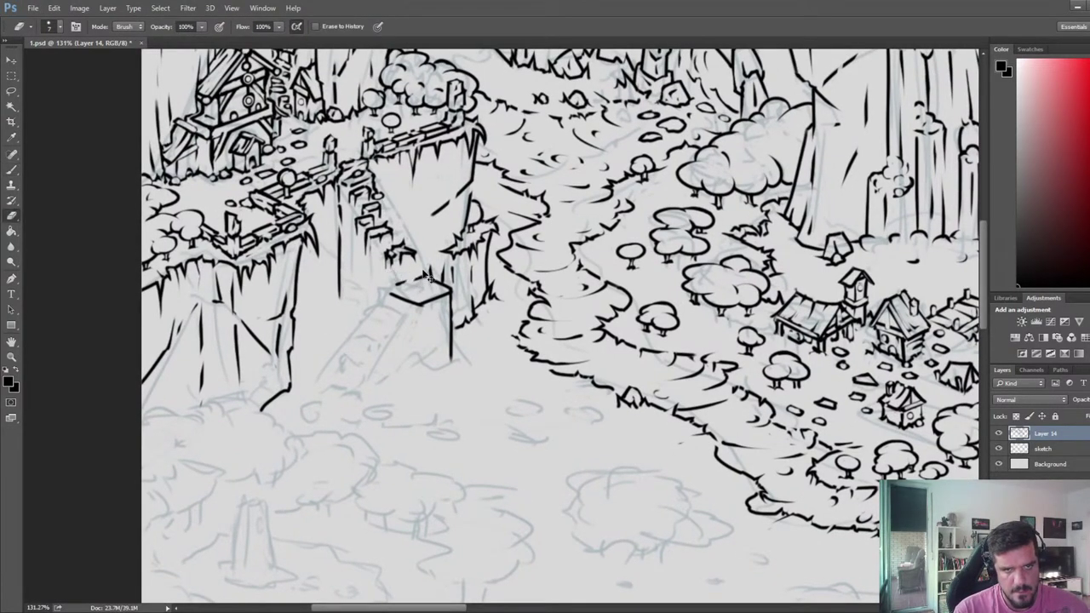
- Ink a small flat stone step just above the platform at the foot of the cliff staircase
key(b)
mouse_move(426, 271)
mouse_down()
mouse_move(409, 274)
mouse_move(432, 265)
mouse_move(419, 277)
mouse_up()
key(ctrl+alt+z)
key(ctrl+alt+z)
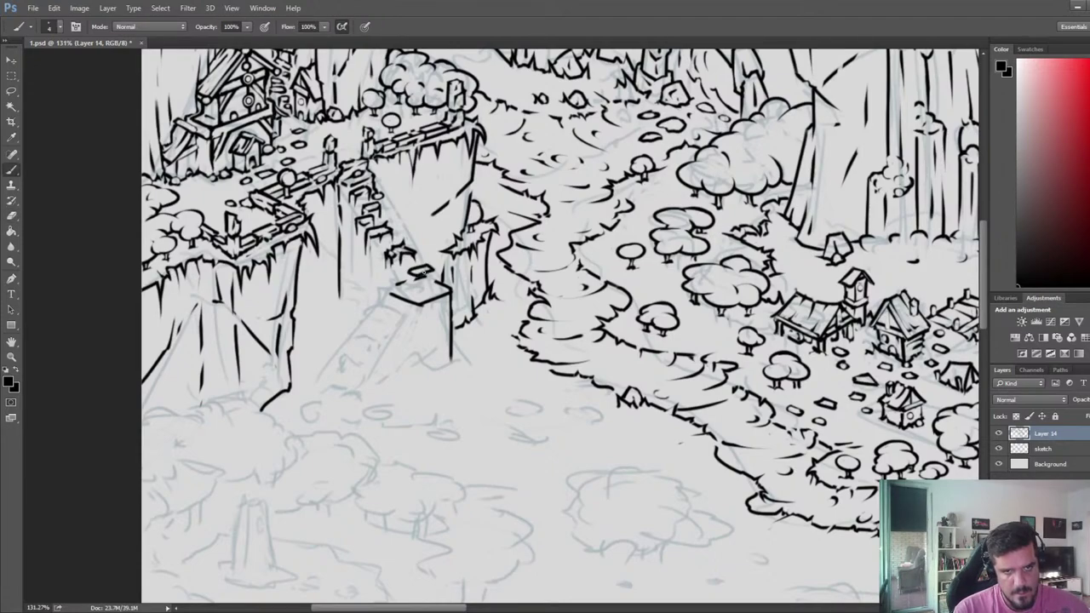
key(e)
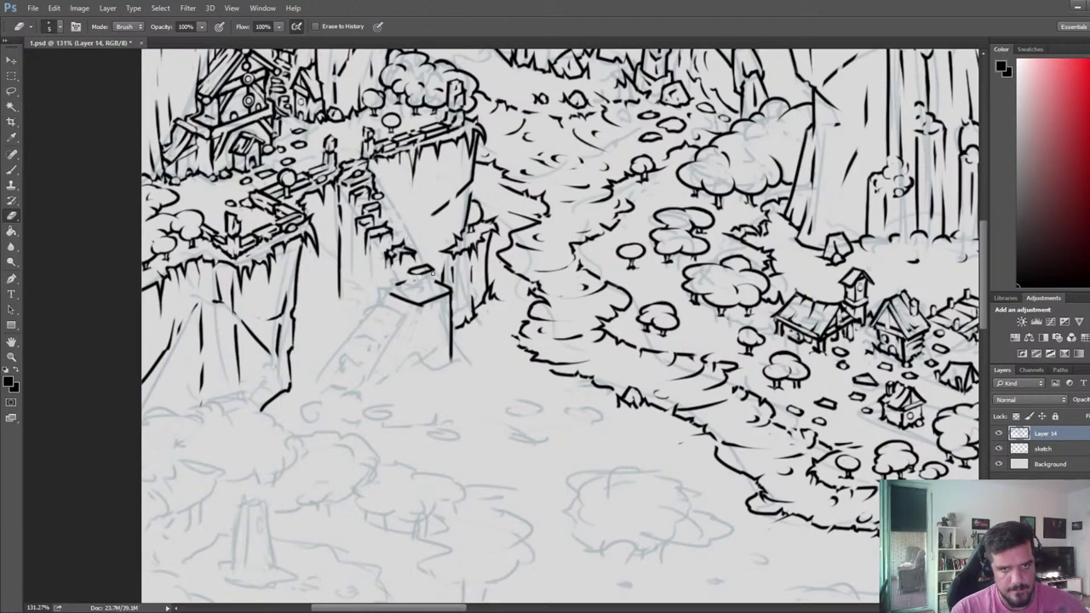
- Give the small stone step above the platform thickness and tie it into the cliff staircase, erasing overlapping lines
key(b)
mouse_move(420, 265)
mouse_down()
mouse_move(410, 267)
mouse_move(430, 282)
mouse_move(433, 271)
mouse_up()
key(e)
key(b)
key(e)
key(b)
key(e)
key(b)
key(e)
key(b)
key(e)
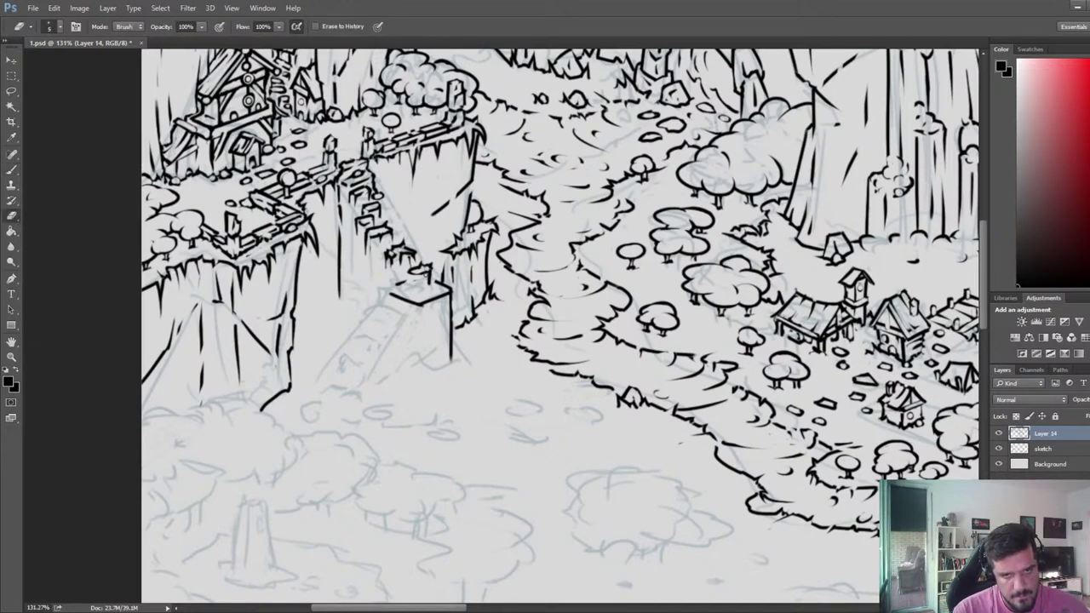
- Ink a second, lower stone step resting on the platform and erase the platform outline running through it
key(b)
key(e)
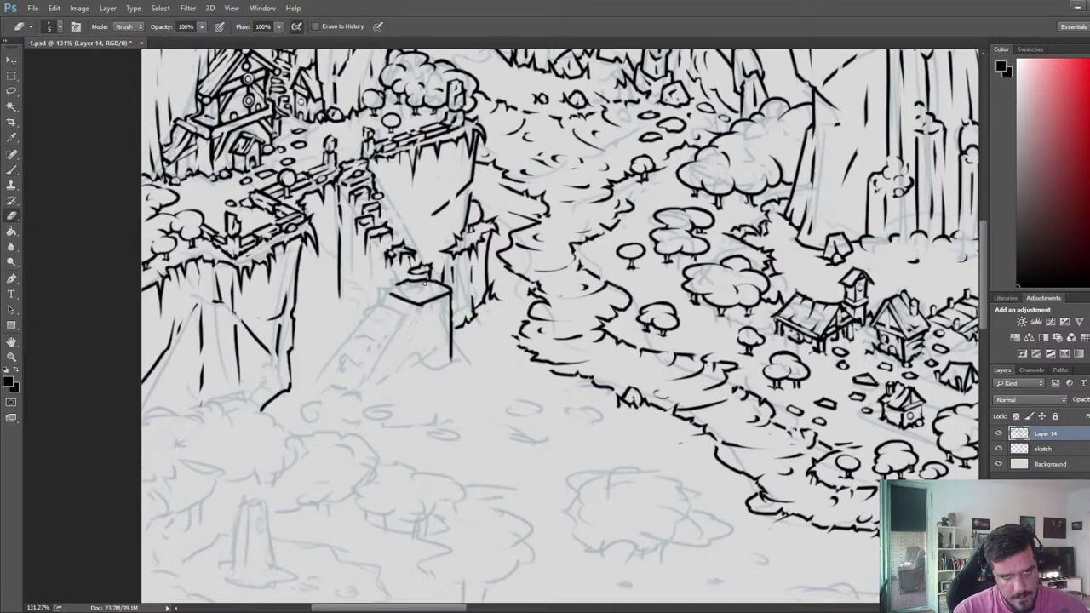
drag(425, 283, 414, 282)
key(b)
key(e)
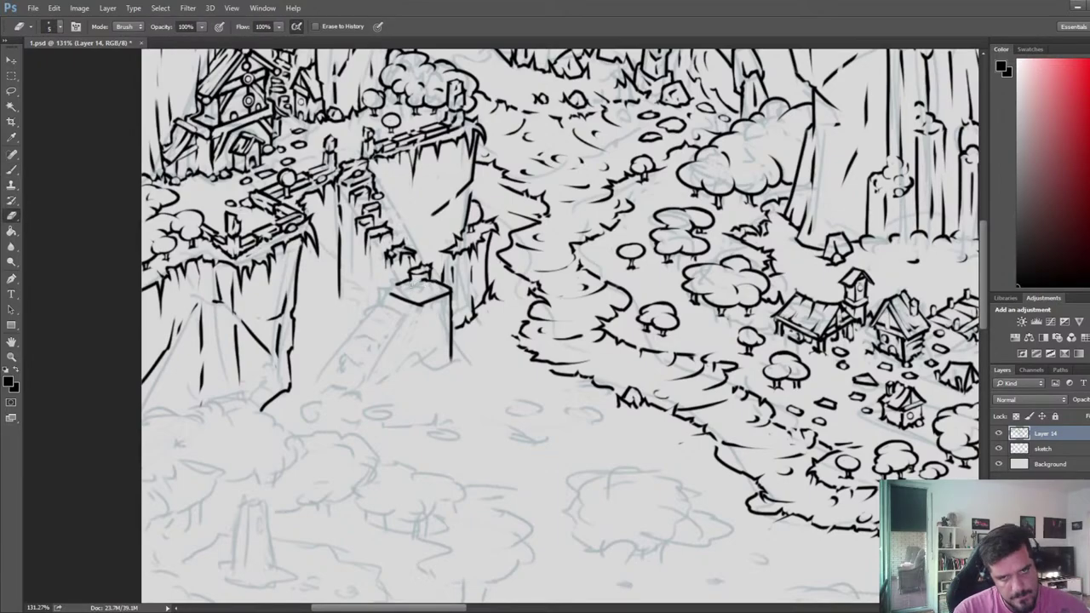
key(b)
key(e)
key(b)
key(e)
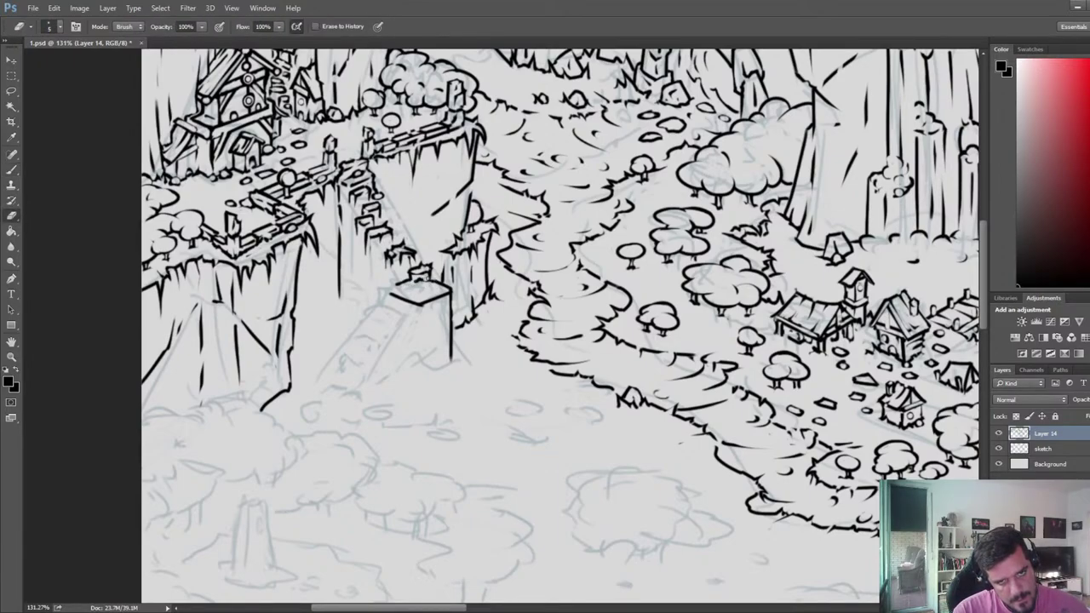
- Ink small stones beside the lowest step on the platform's far corner, cleaning their outlines with the Eraser
key(b)
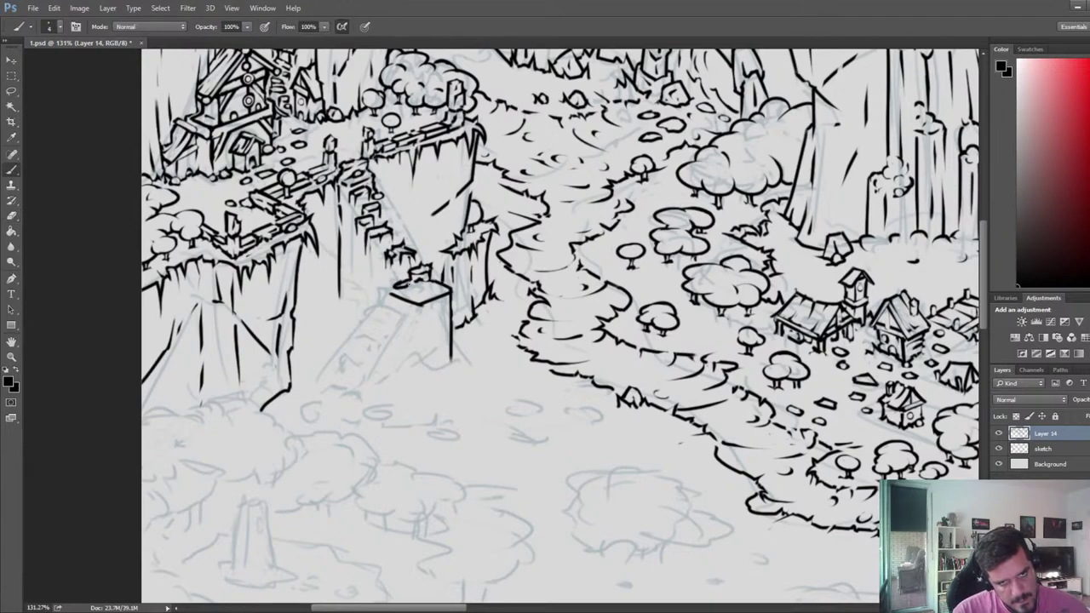
key(e)
key(b)
key(e)
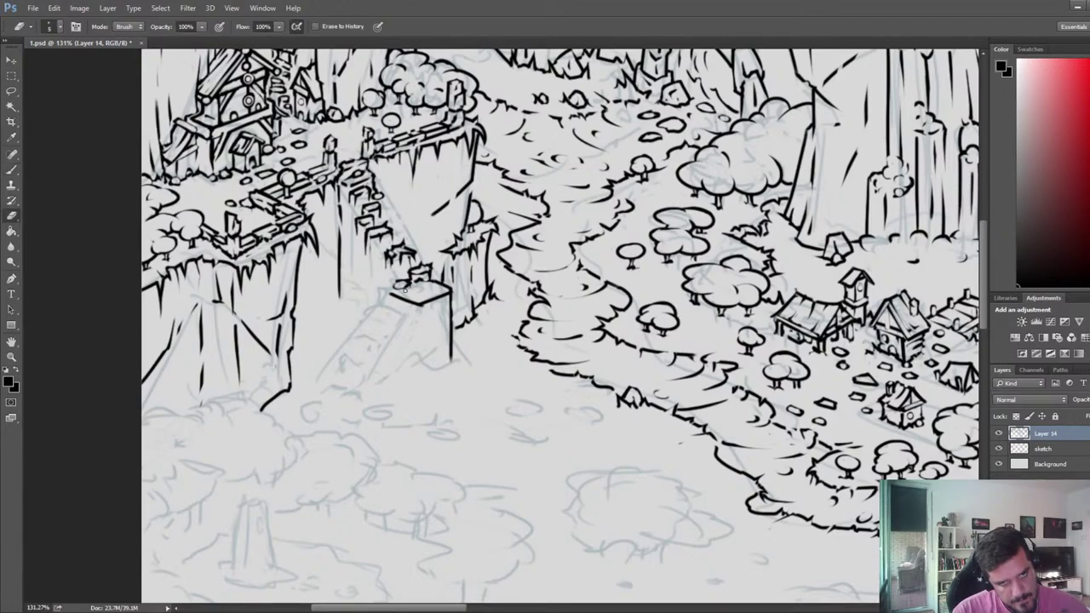
key(b)
key(e)
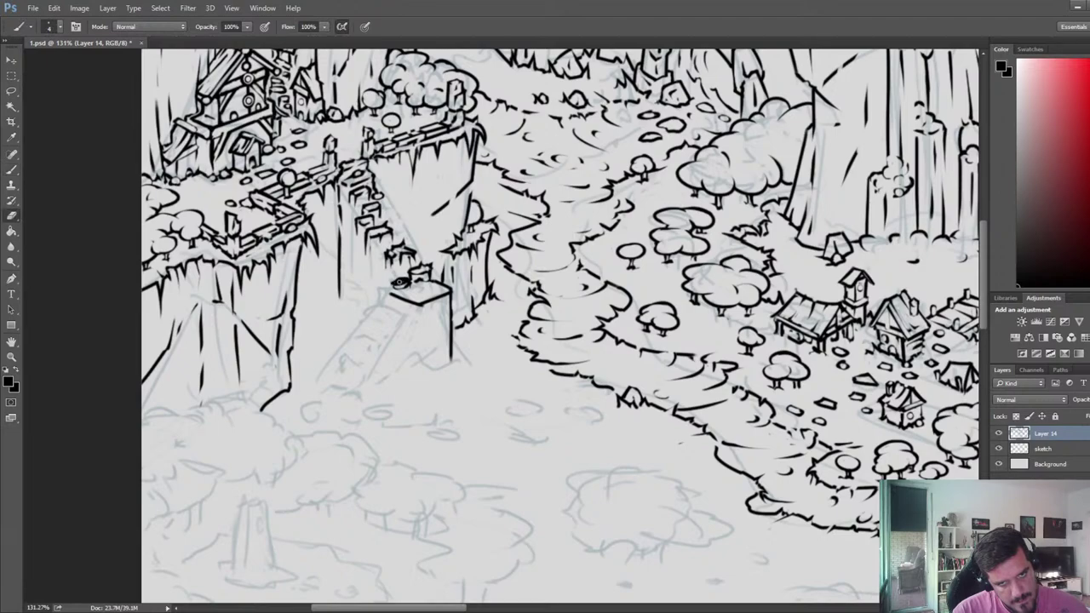
key(b)
key(e)
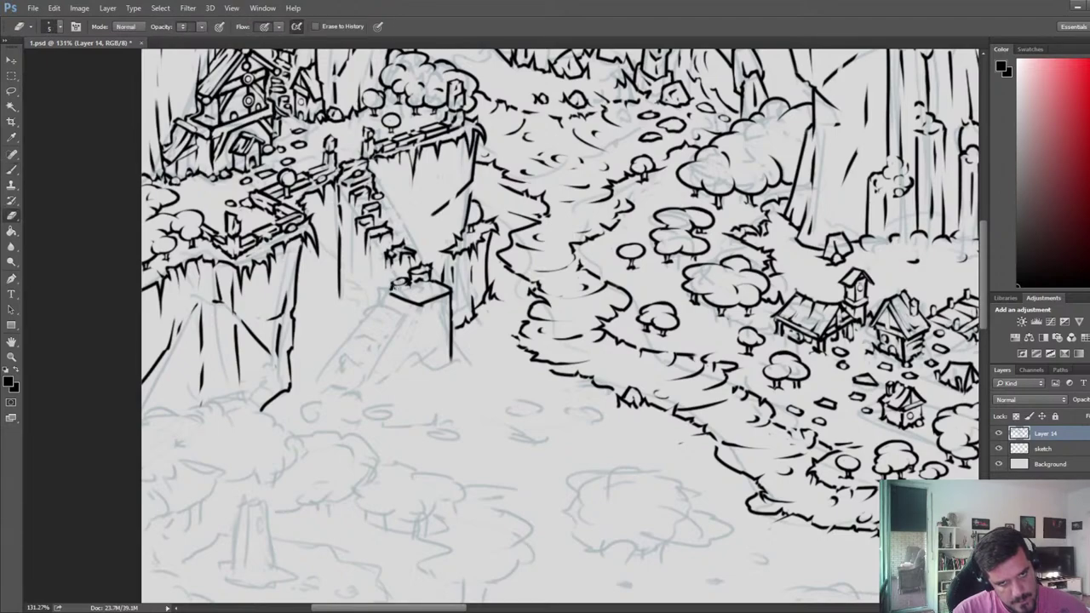
key(b)
key(e)
key(b)
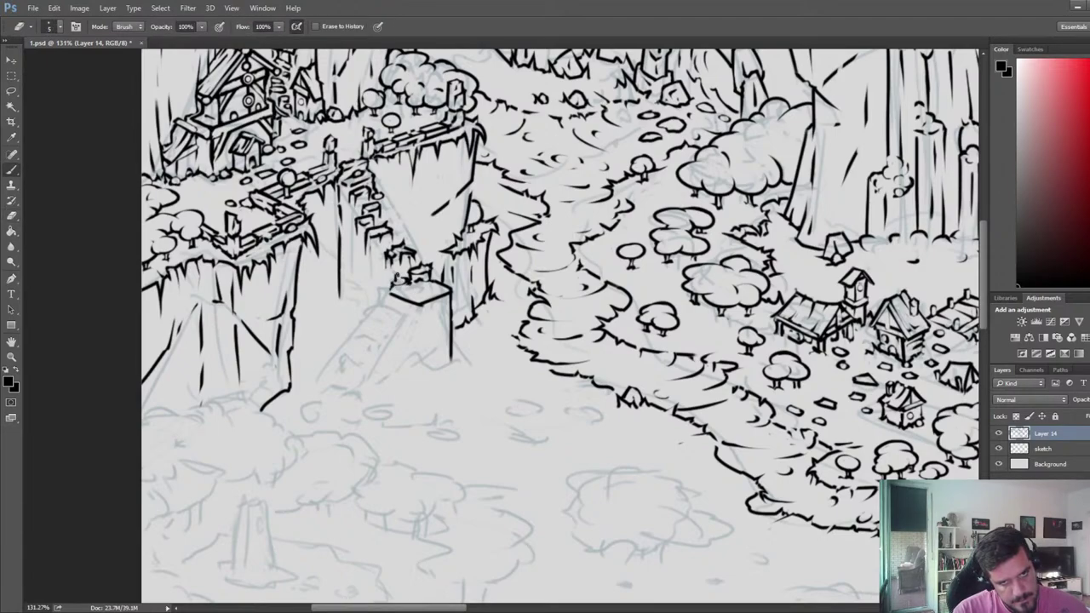
key(e)
key(b)
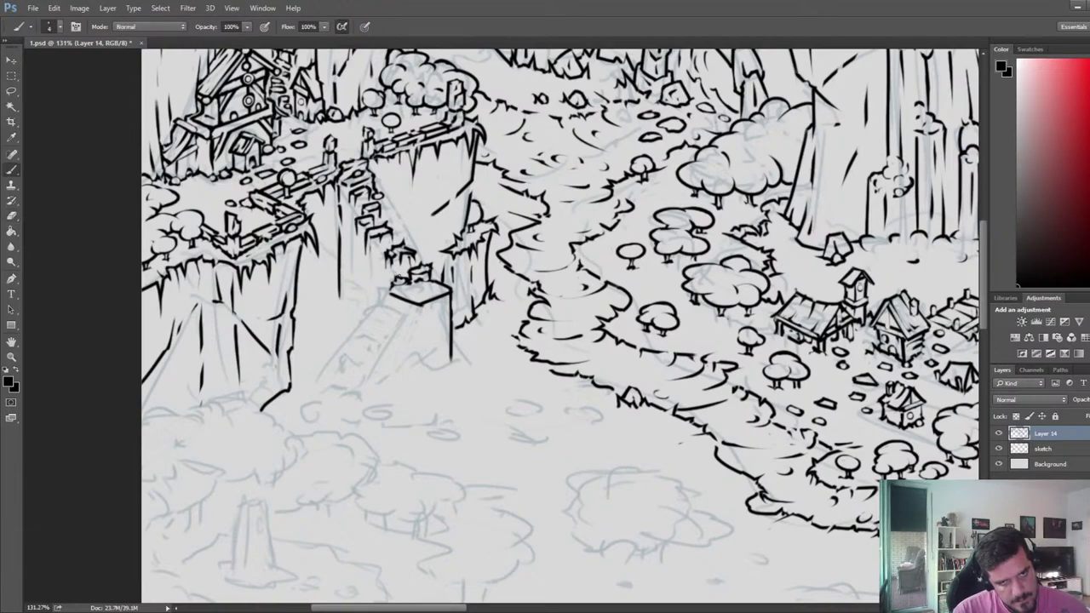
key(e)
key(b)
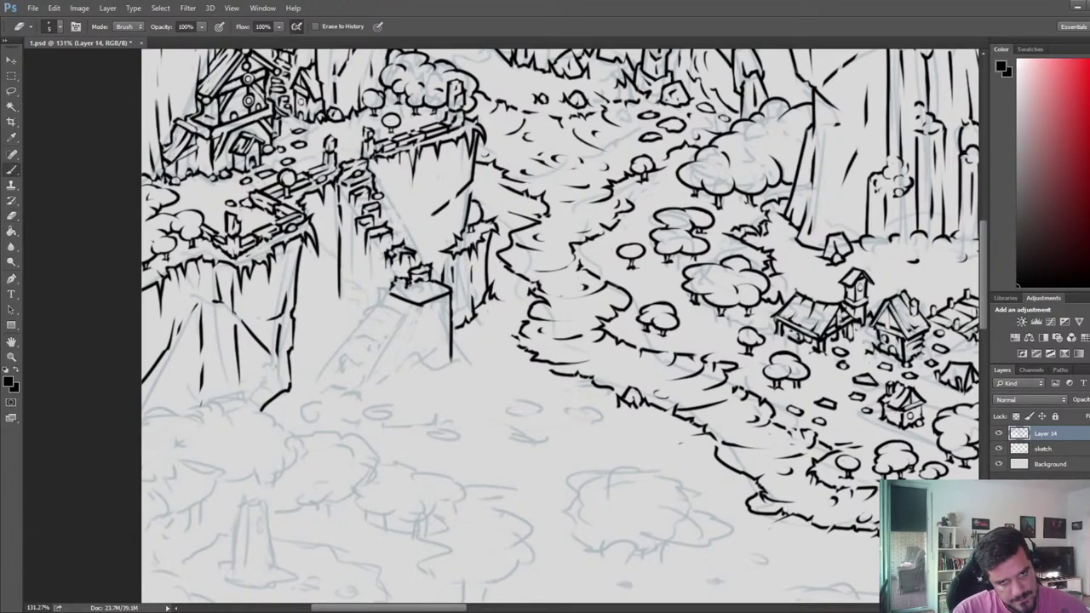
- Rework the staircase platform's outline with Brush and Eraser, breaking its straight front edge and corner into rough, chipped stone
key(e)
key(b)
key(e)
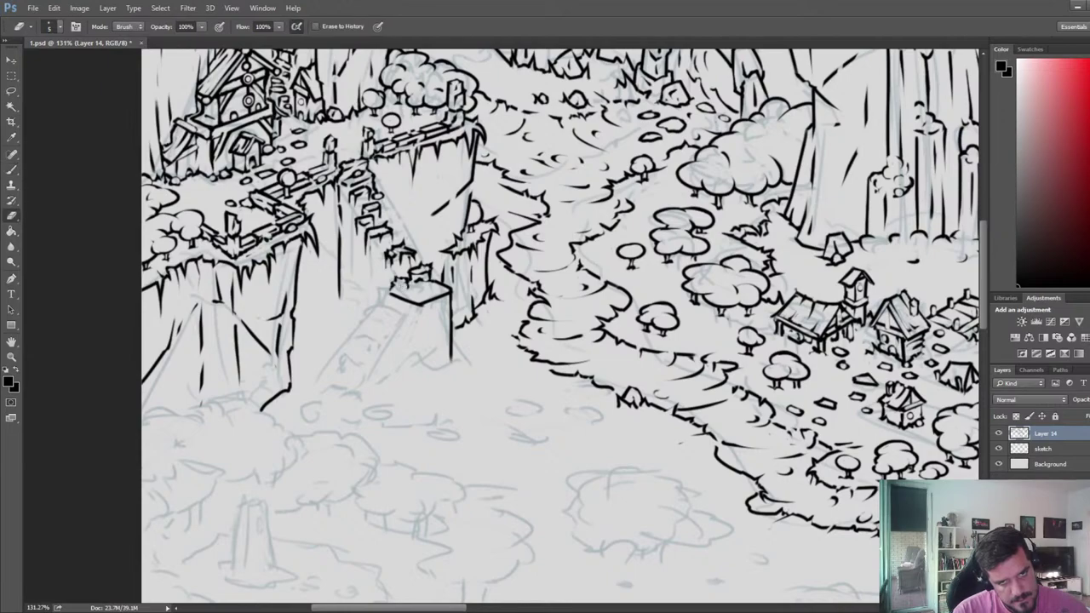
key(b)
key(e)
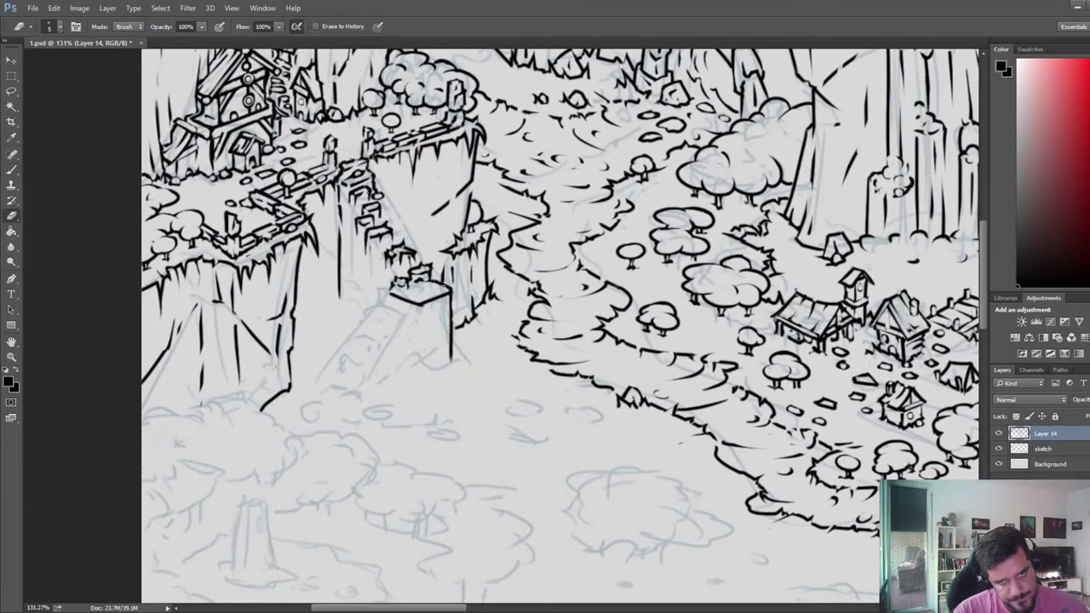
key(b)
key(e)
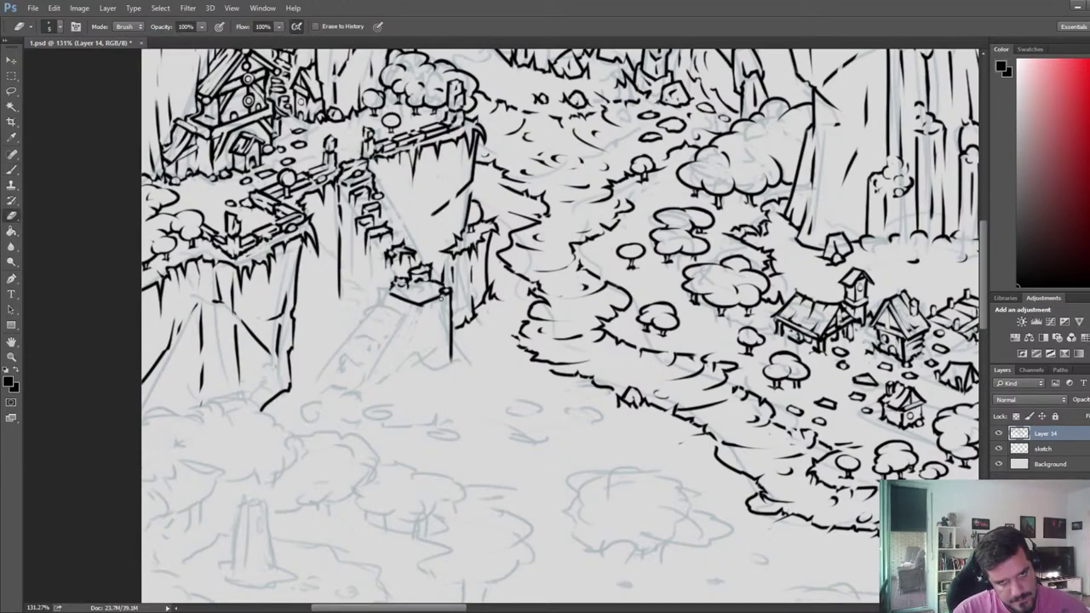
key(b)
key(e)
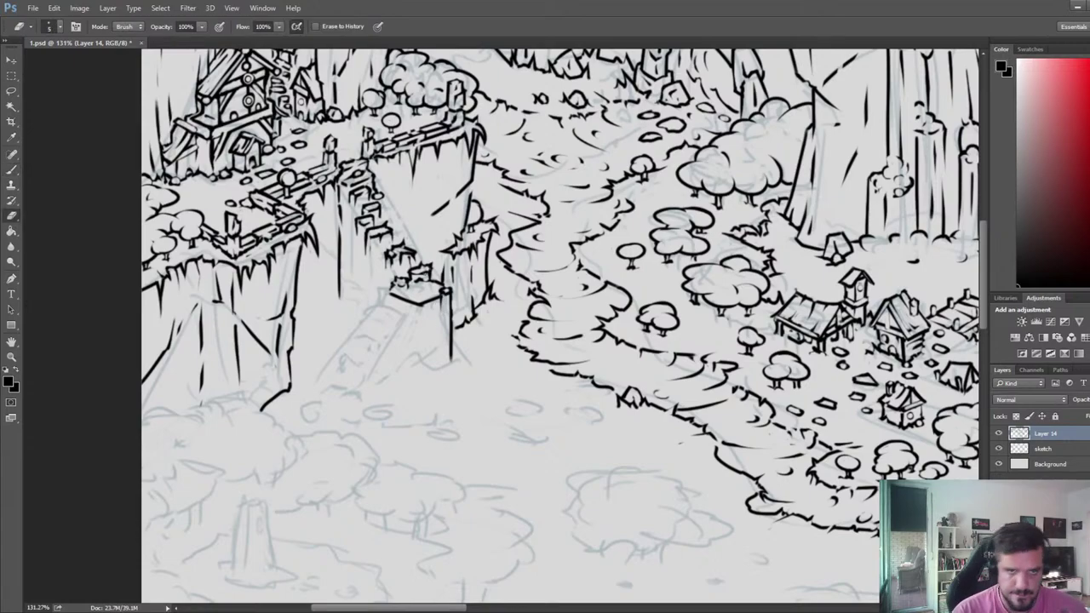
key(b)
key(e)
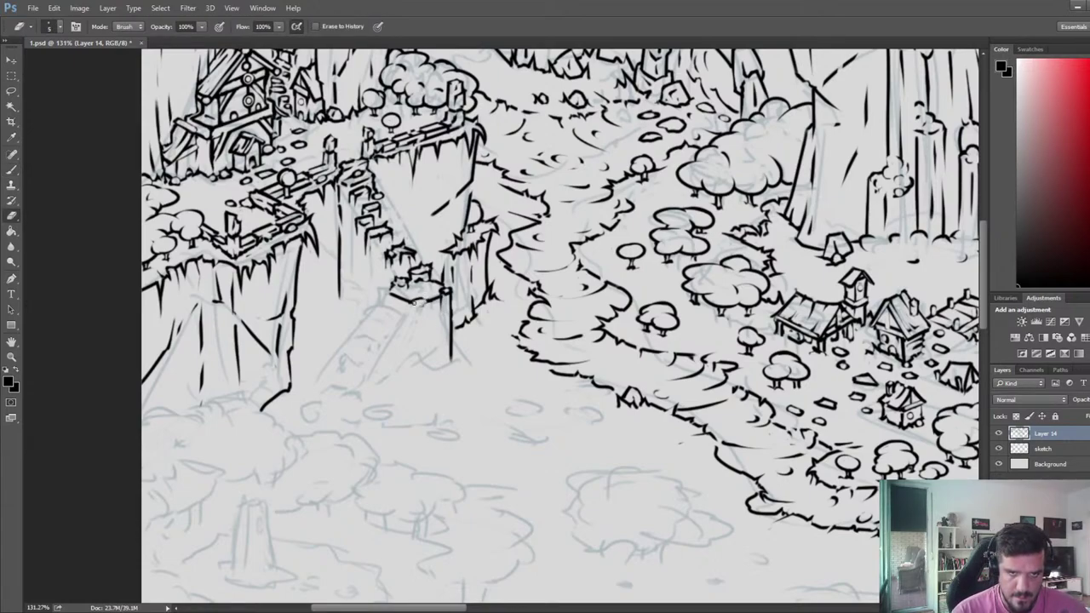
- Clean the platform's lower front edge and ink two short vertical strokes hanging beneath it
drag(415, 303, 428, 305)
key(b)
key(e)
key(b)
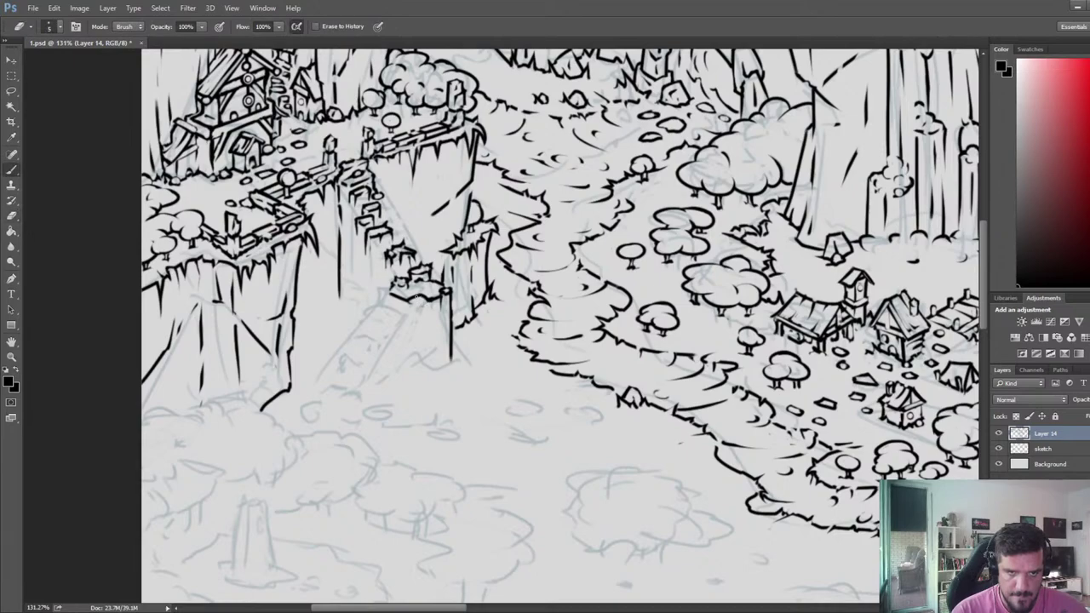
key(e)
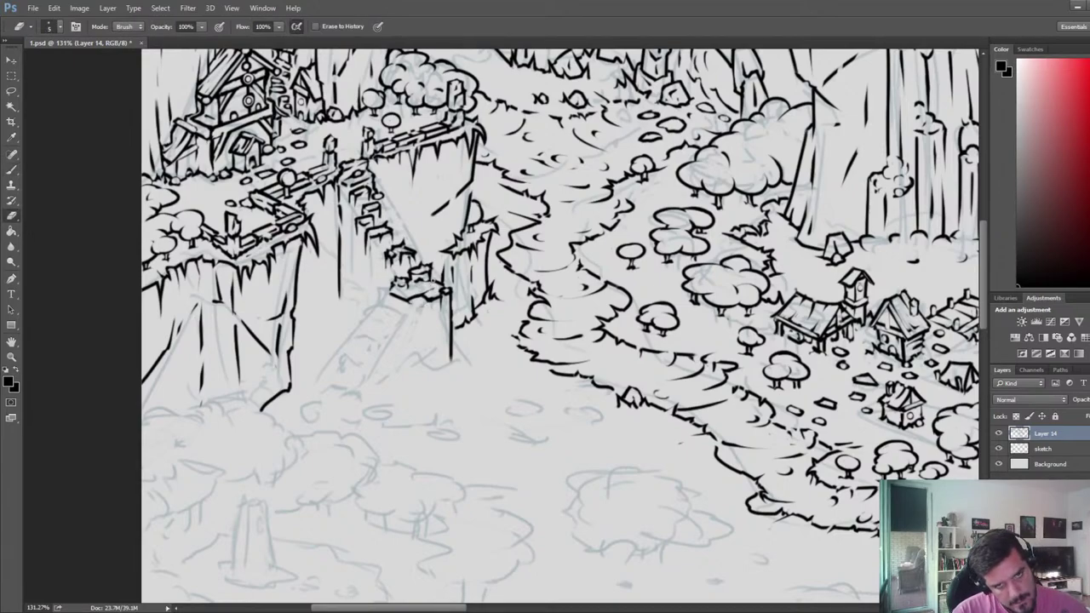
key(b)
key(e)
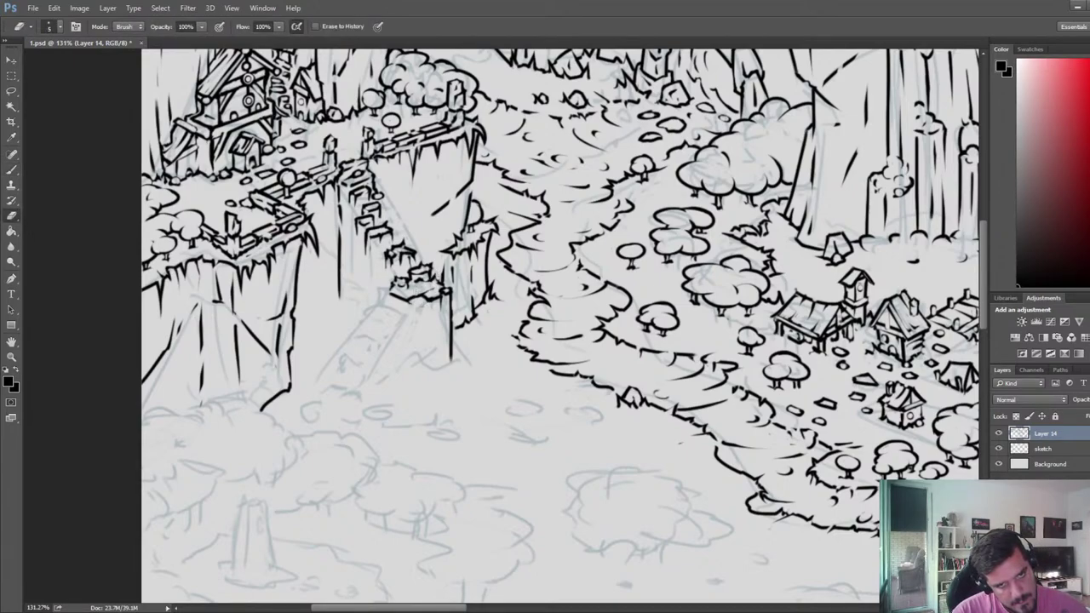
key(b)
key(e)
key(b)
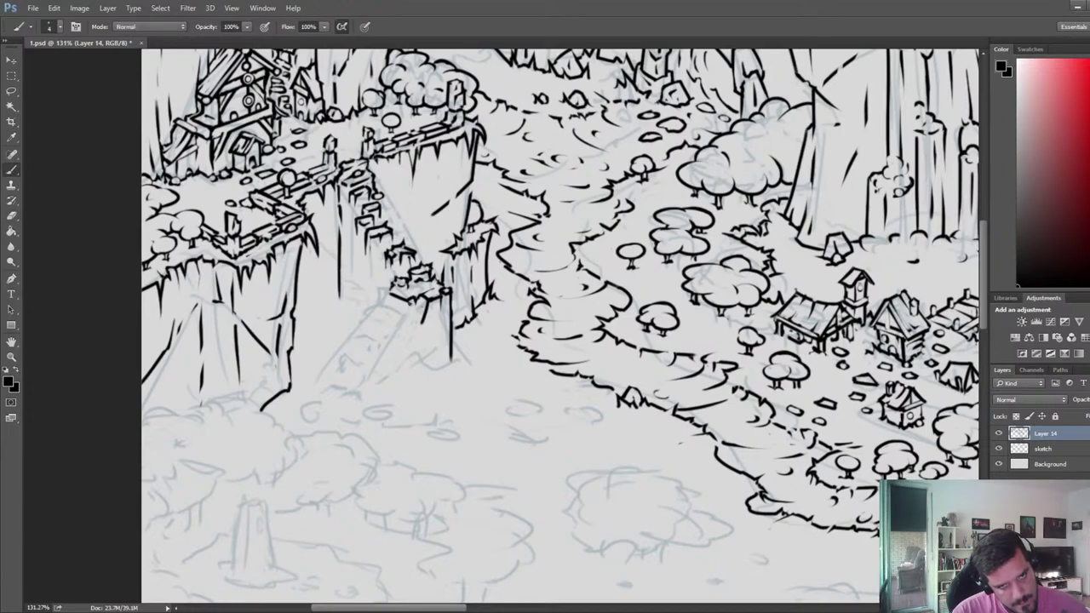
- Shape the strokes under the platform into jagged hanging rock and rework the vertical cliff edge beside it, erasing overlaps
mouse_move(410, 304)
mouse_down()
mouse_move(416, 321)
mouse_move(427, 314)
mouse_move(420, 330)
mouse_up()
key(e)
key(b)
key(e)
key(b)
key(e)
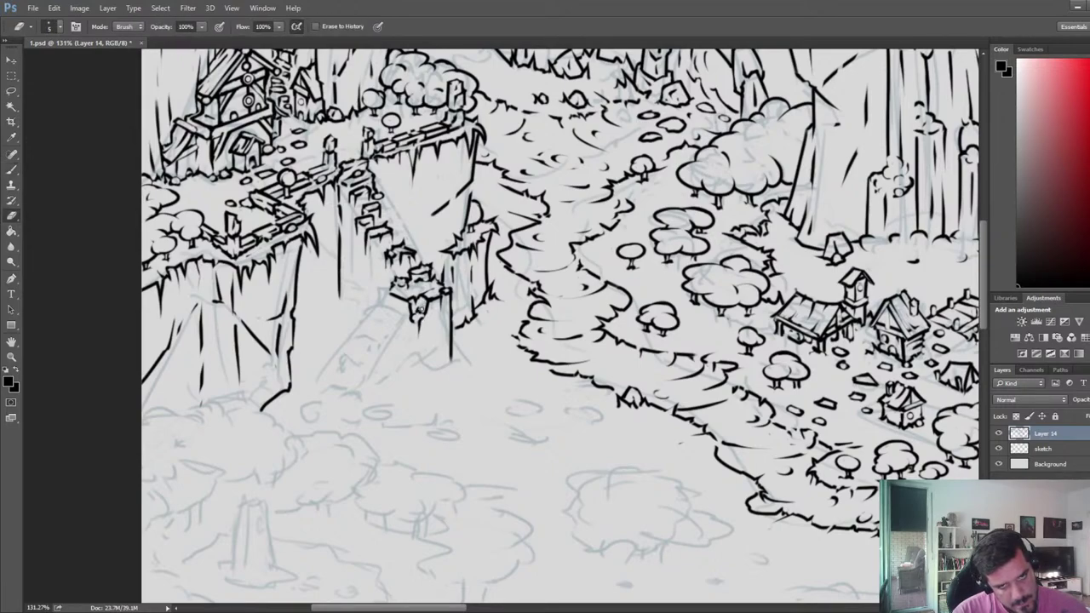
key(b)
key(e)
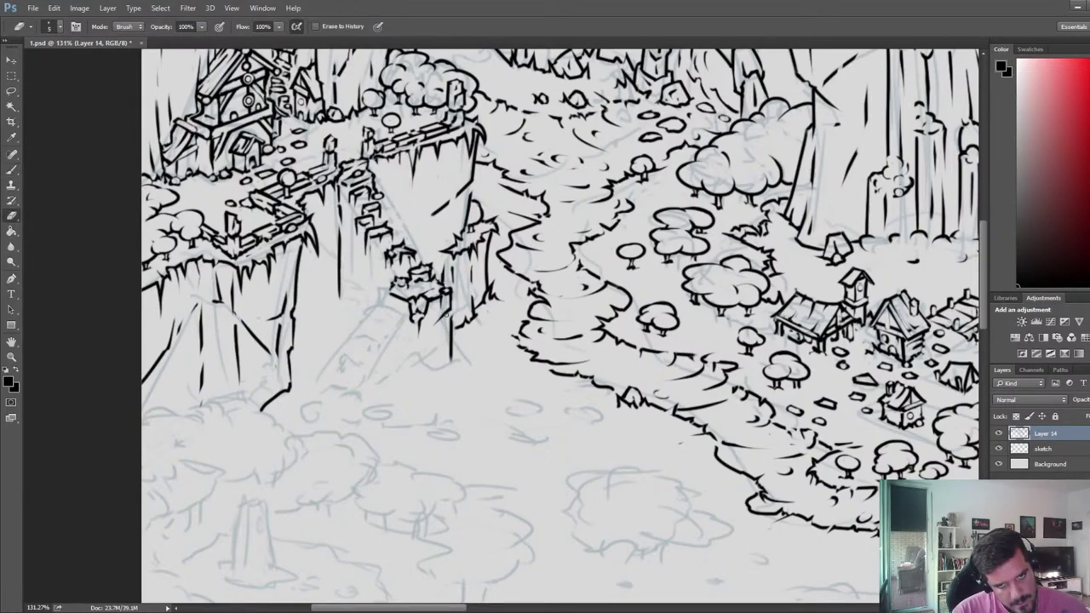
key(b)
key(e)
key(b)
key(e)
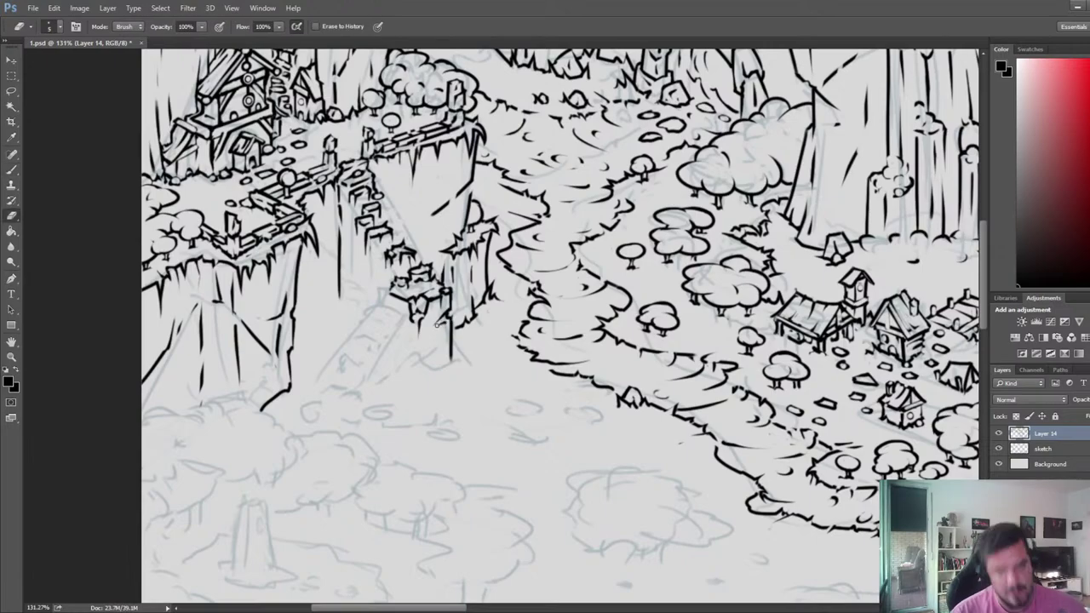
- Ink short vertical rock strokes on the cliff face beneath the upper staircase and thin them with the Eraser
scroll(439, 324, down, 3)
alt+scroll(440, 329, down, 3)
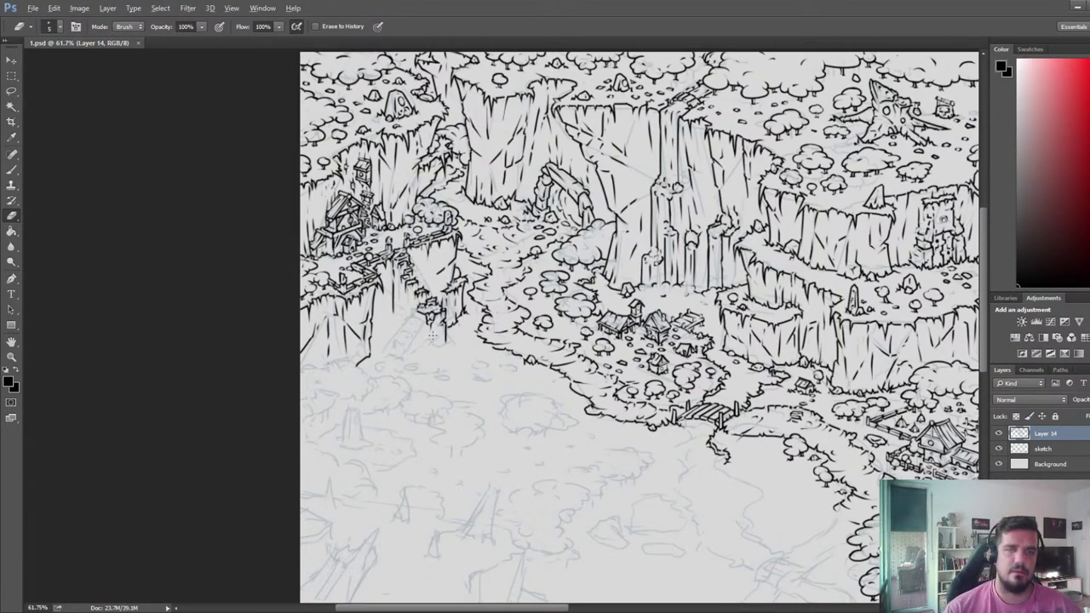
alt+scroll(429, 329, up, 5)
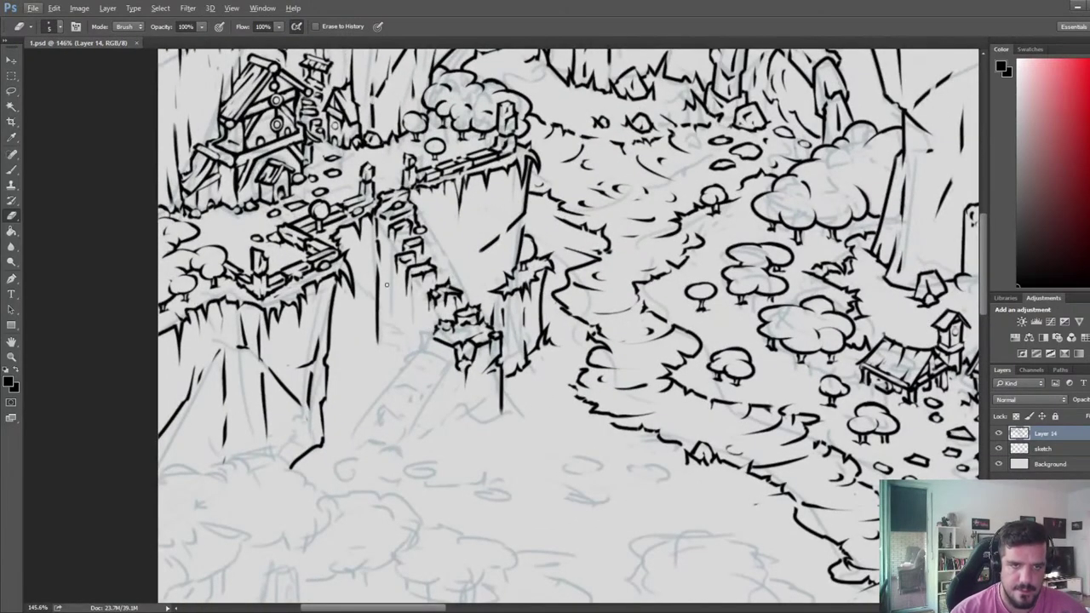
key(b)
drag(402, 277, 402, 339)
key(e)
drag(405, 273, 400, 335)
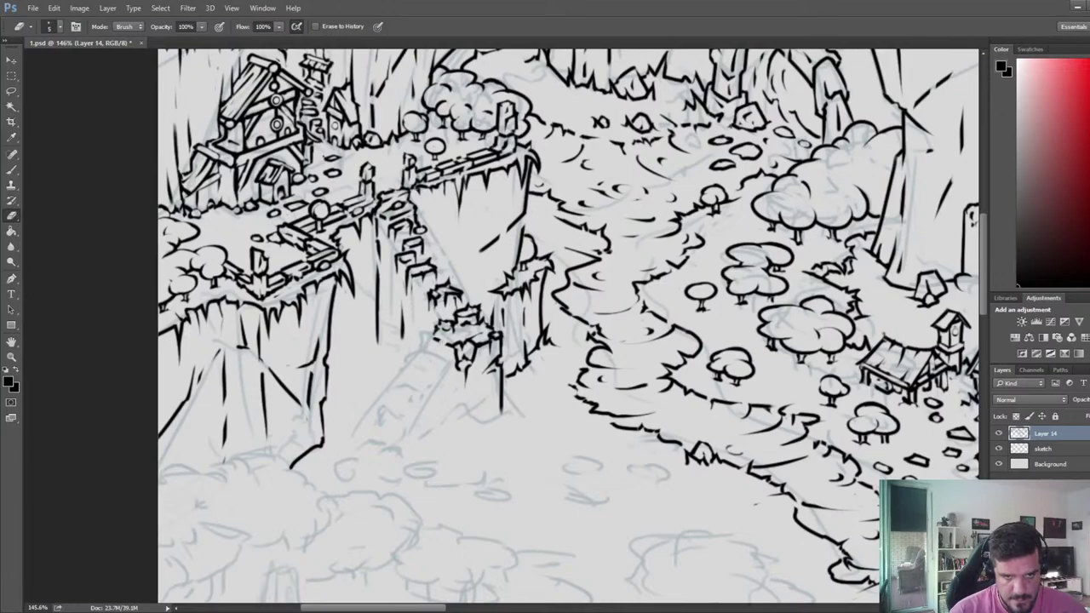
key(b)
key(e)
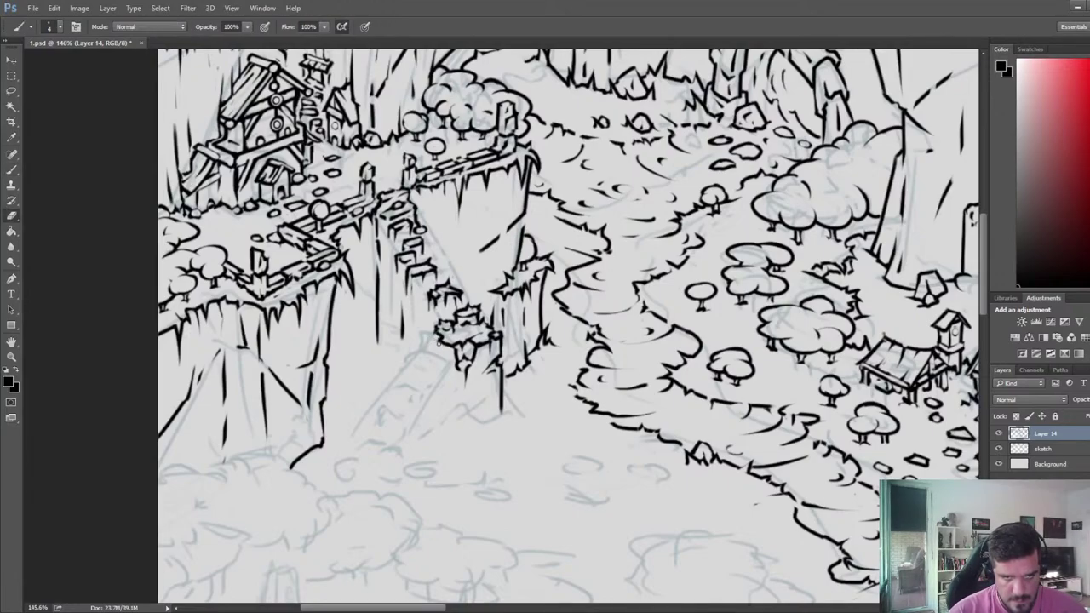
key(b)
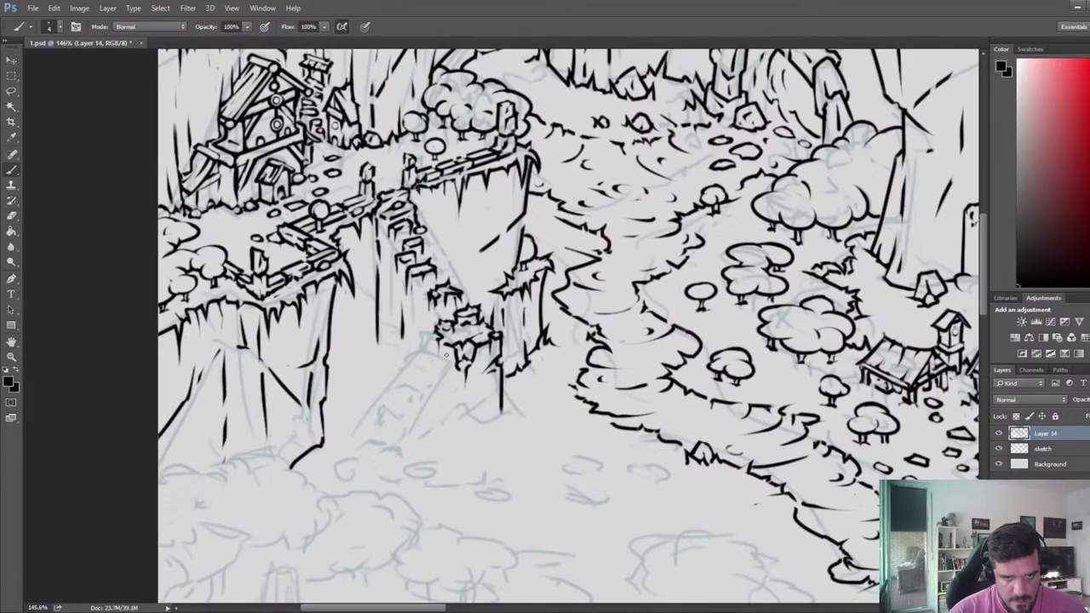
- Ink the first stone blocks of the lower stair flight descending from the platform's near corner, erasing overlapping lines
key(e)
key(b)
mouse_move(429, 354)
mouse_down()
mouse_move(453, 360)
mouse_move(429, 366)
mouse_move(452, 373)
mouse_up()
key(e)
key(b)
key(e)
key(b)
key(e)
key(b)
key(e)
key(b)
key(e)
key(b)
key(e)
key(b)
key(e)
key(b)
key(e)
key(b)
key(e)
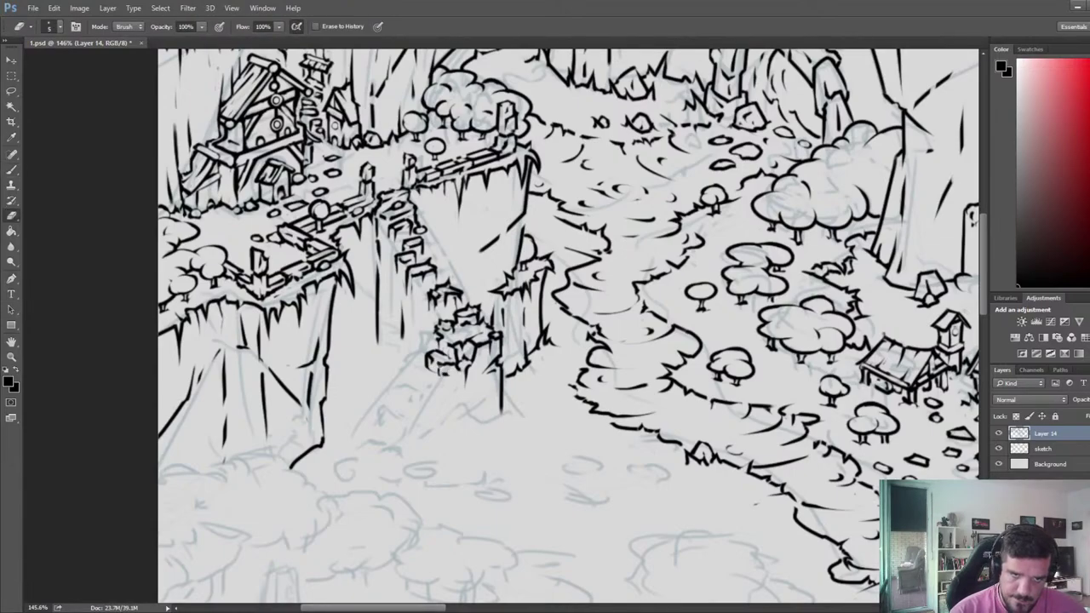
- Ink the next stone step down along the sketched lower flight and shape its sides with the Eraser
key(b)
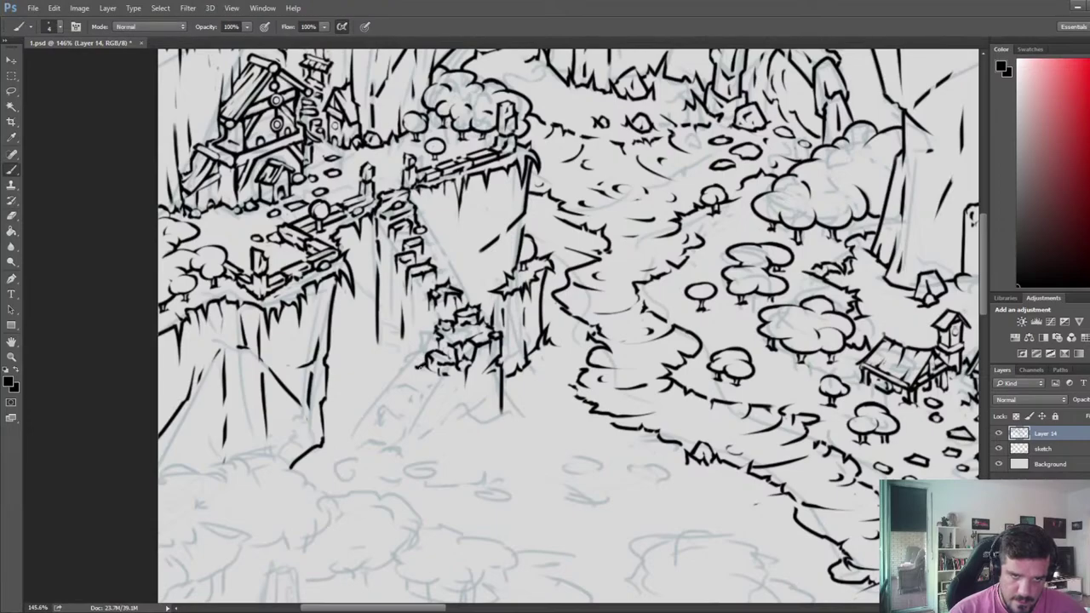
key(e)
key(b)
mouse_move(426, 367)
mouse_down()
mouse_move(411, 371)
mouse_move(417, 392)
mouse_up()
key(e)
key(b)
key(e)
key(b)
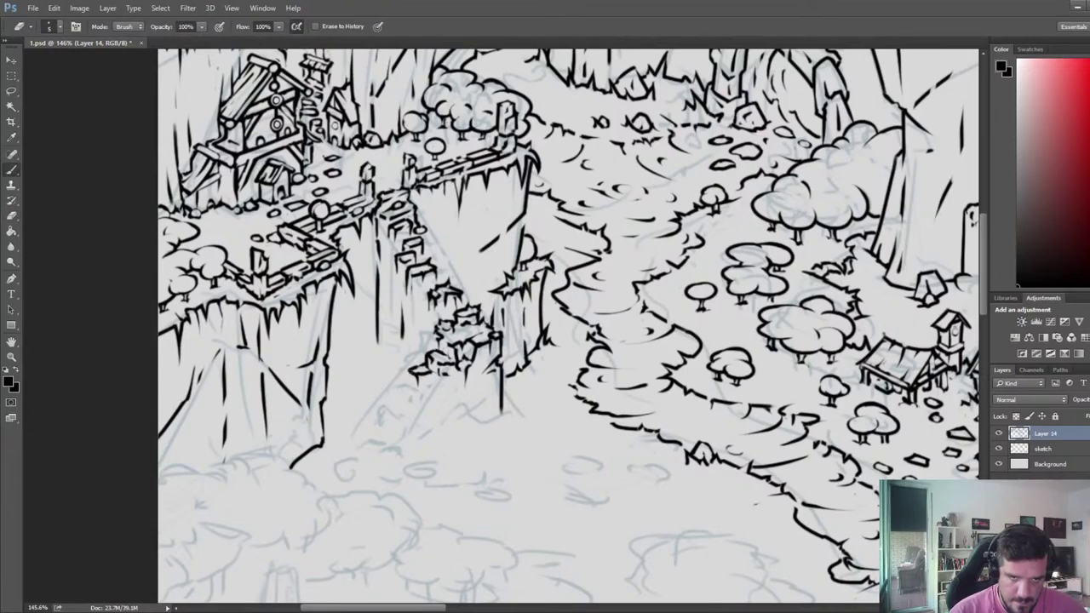
key(e)
key(b)
key(e)
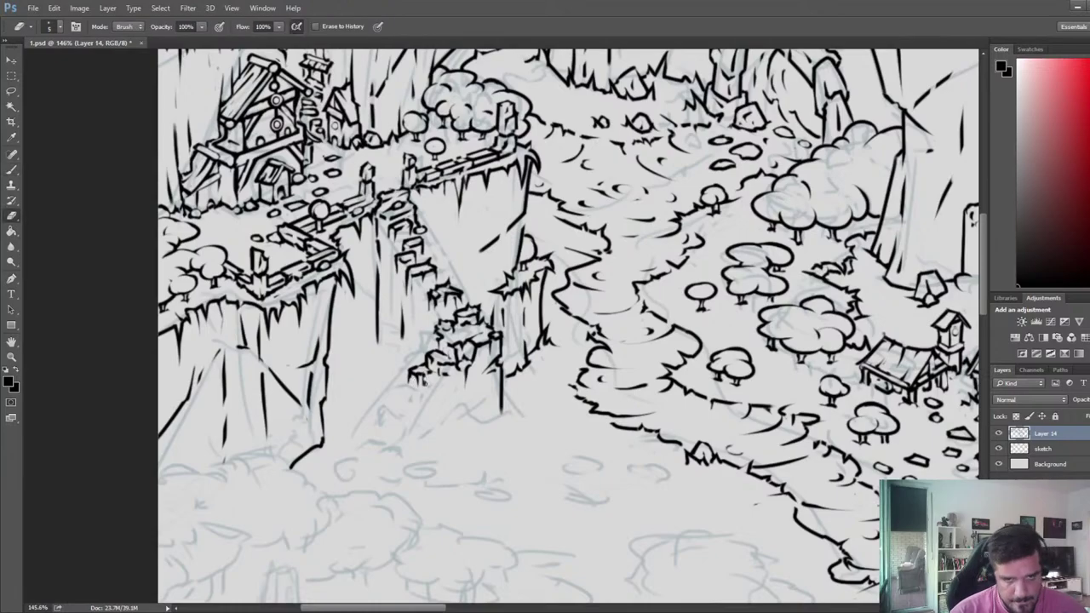
- Flip the canvas horizontally and ink a small flat stone as the next lower step of the staircase
scroll(449, 373, down, 10)
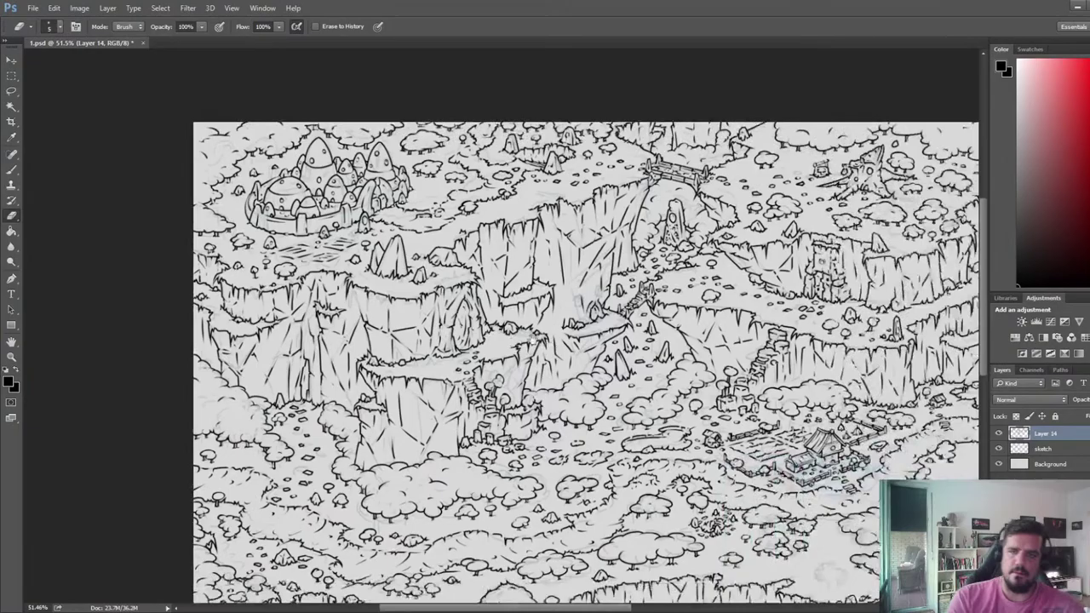
drag(532, 338, 145, 266)
drag(771, 349, 585, 361)
scroll(769, 339, up, 8)
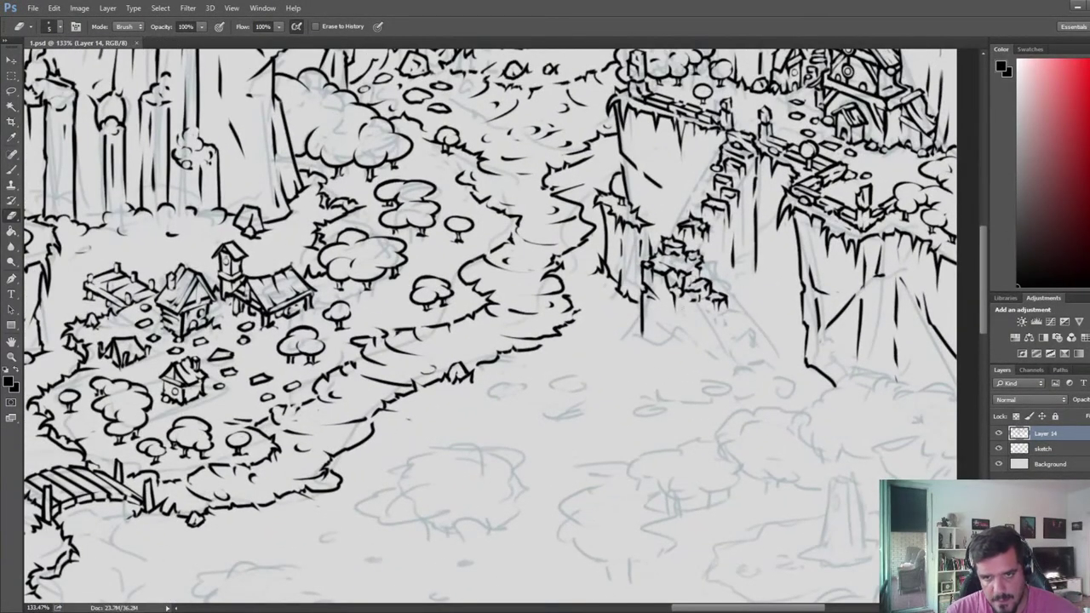
key(b)
mouse_move(700, 313)
mouse_down()
mouse_move(691, 314)
mouse_move(714, 320)
mouse_up()
key(e)
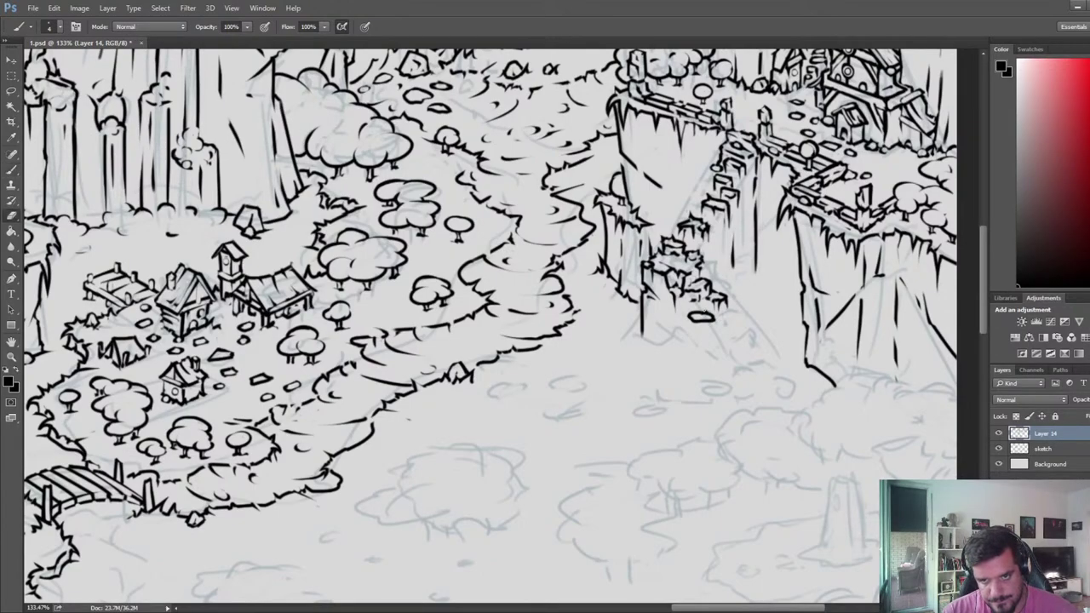
- Give the new lowest step thickness with short vertical side lines and clean up its outline with the Eraser
key(b)
key(e)
key(b)
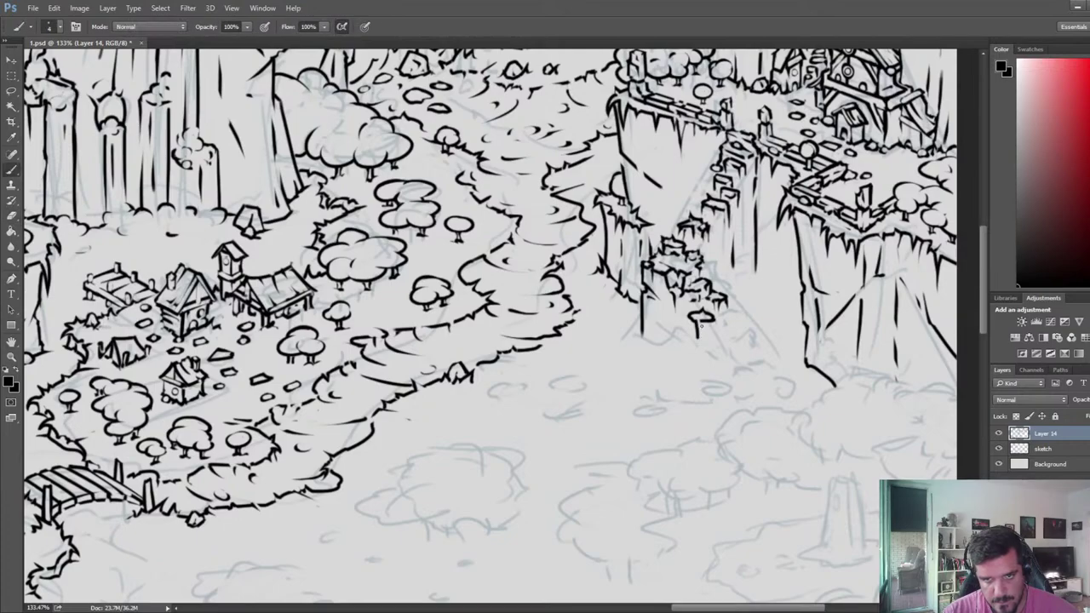
key(e)
key(b)
key(e)
drag(714, 323, 714, 341)
key(b)
key(e)
key(b)
key(b)
key(e)
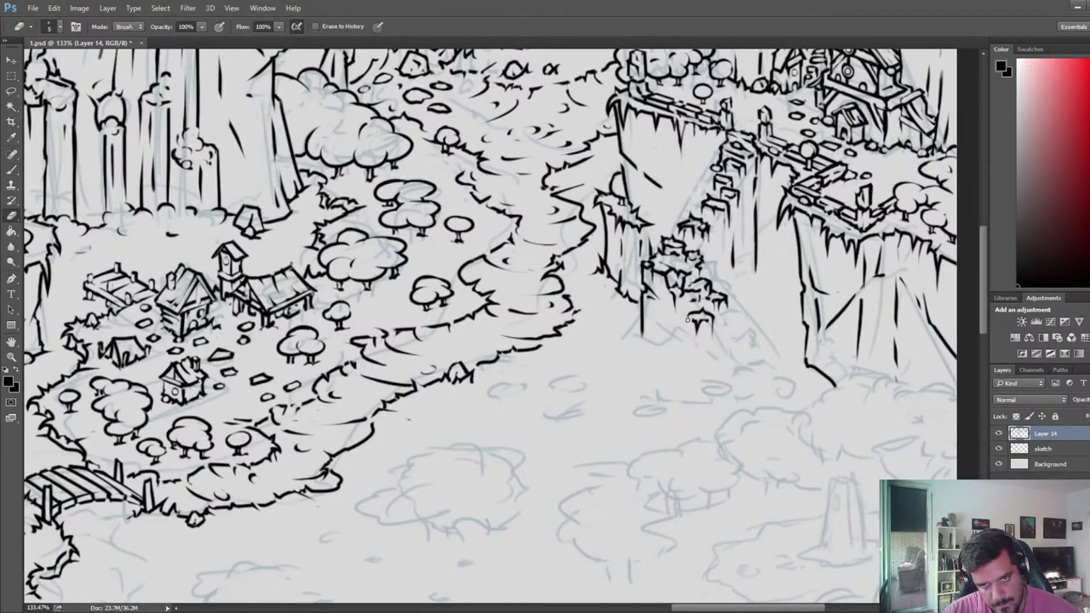
- Ink a vertical rock line under the platform and a row of grass tufts along the foot of that cliff
key(b)
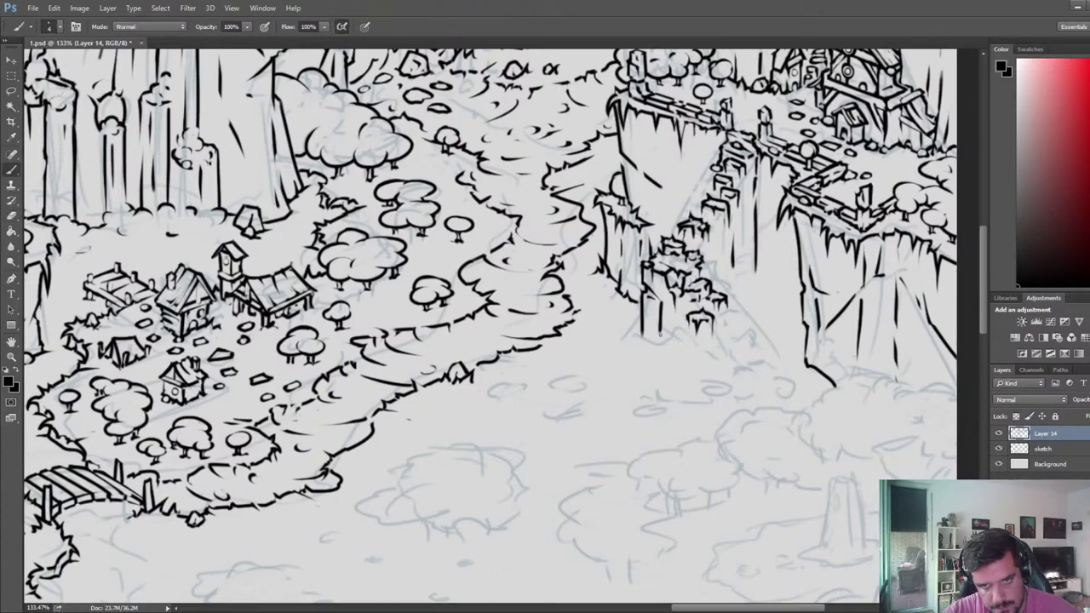
key(e)
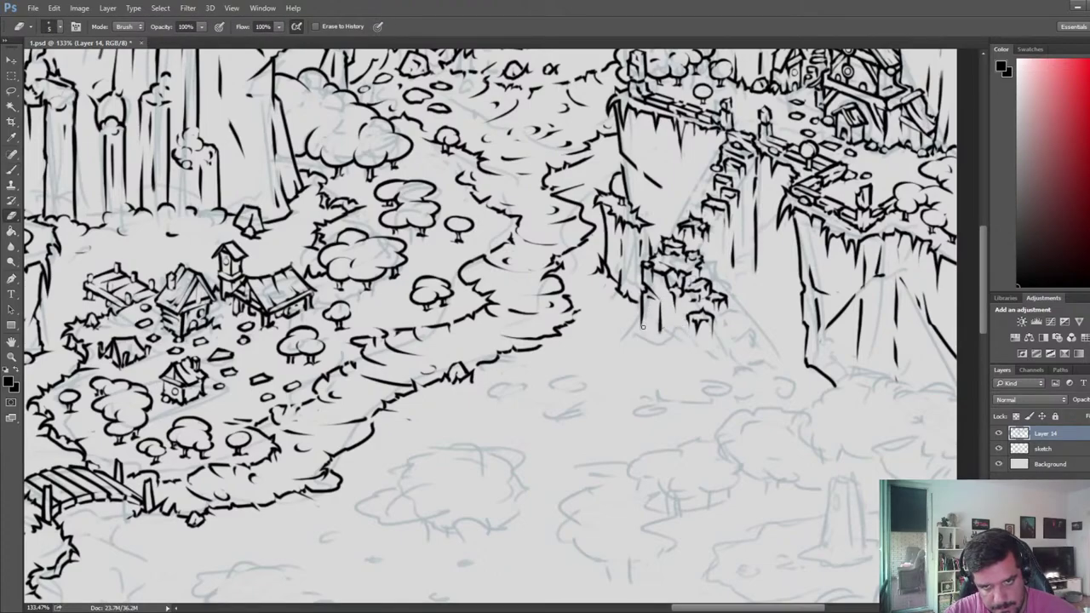
key(b)
mouse_move(655, 341)
mouse_down()
mouse_move(684, 337)
mouse_move(623, 331)
mouse_up()
key(ctrl+z)
key(e)
key(b)
key(e)
key(b)
key(e)
key(b)
key(e)
key(b)
key(e)
key(ctrl+z)
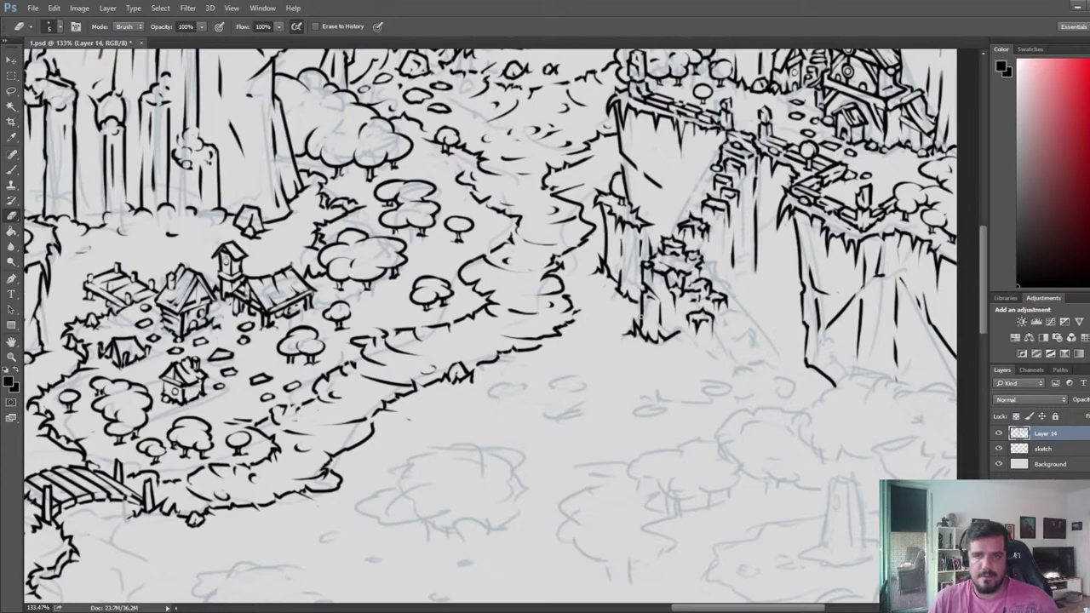
- Ink thin vertical rock strokes on the cliff wall beneath the upper flight of stairs, tapering them with the Eraser
key(b)
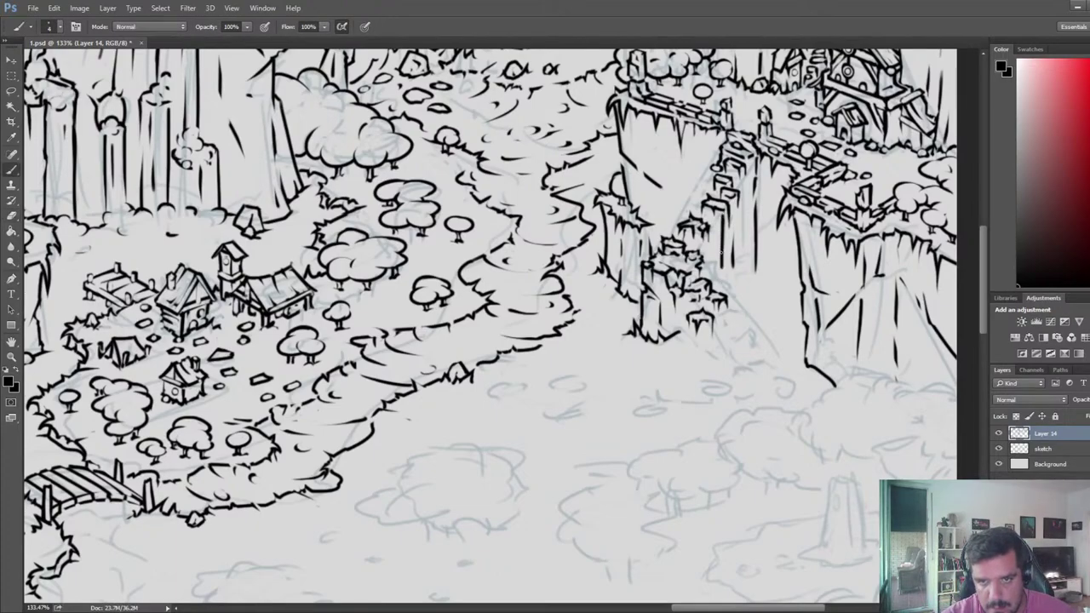
key(e)
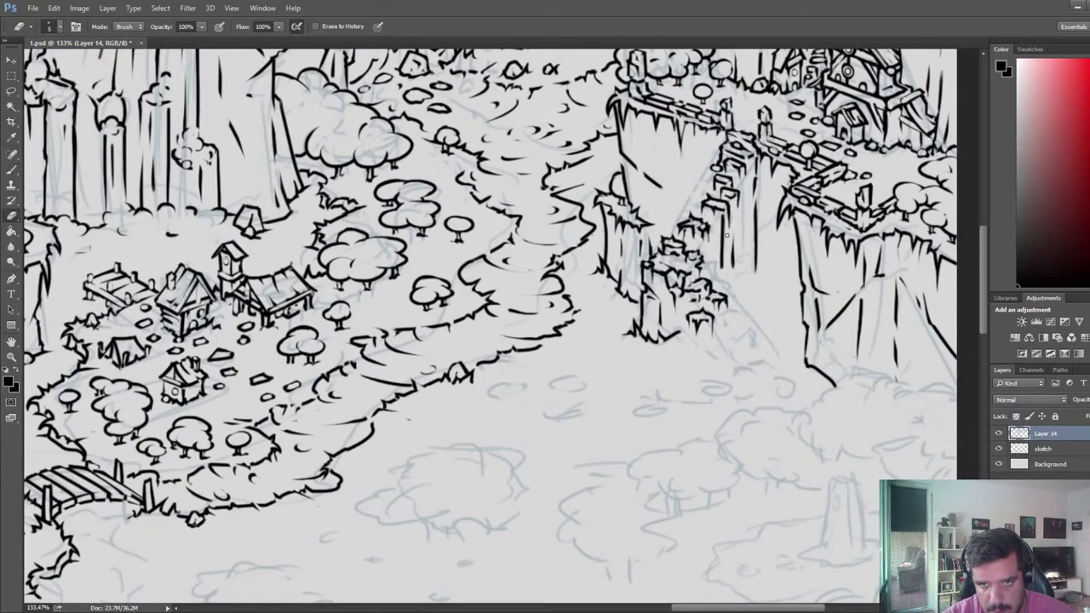
key(b)
key(e)
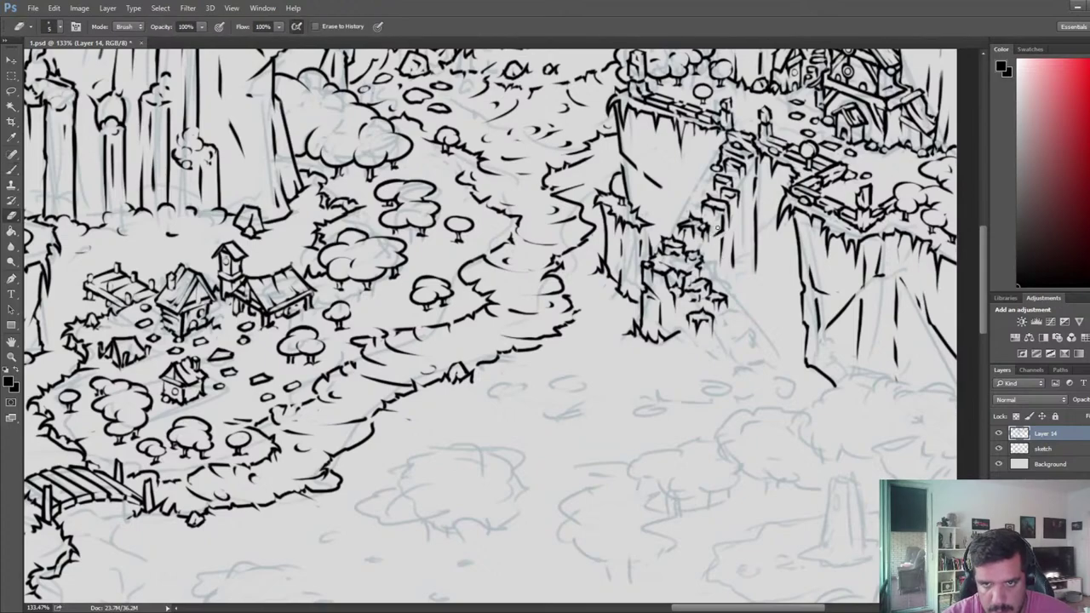
key(b)
key(b)
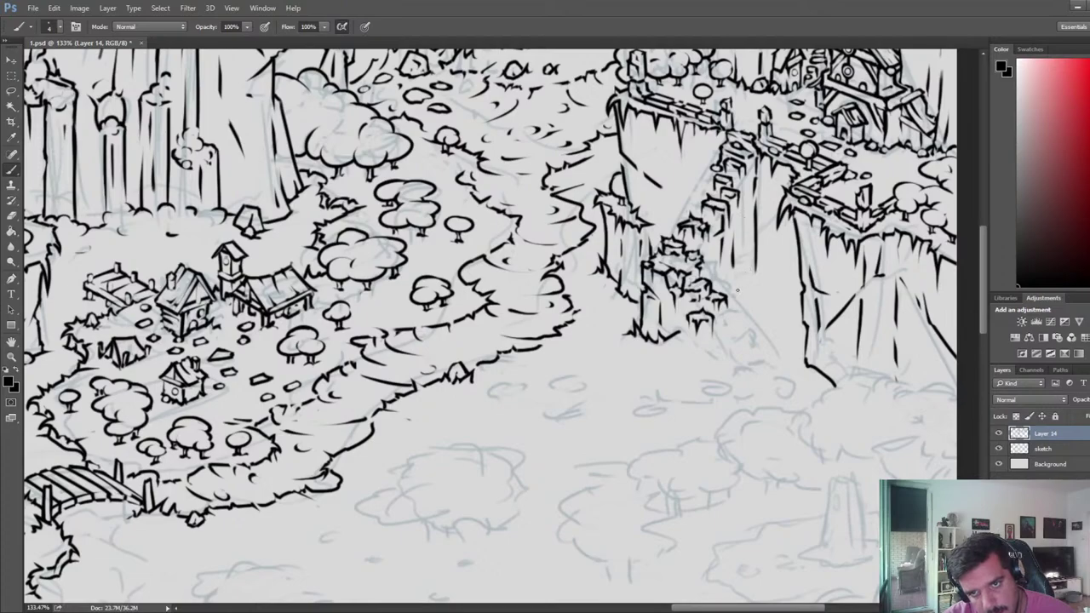
- Trim the ground line at the foot of the cliff with the Eraser and ink a short vertical side line under the lowest stair step
key(e)
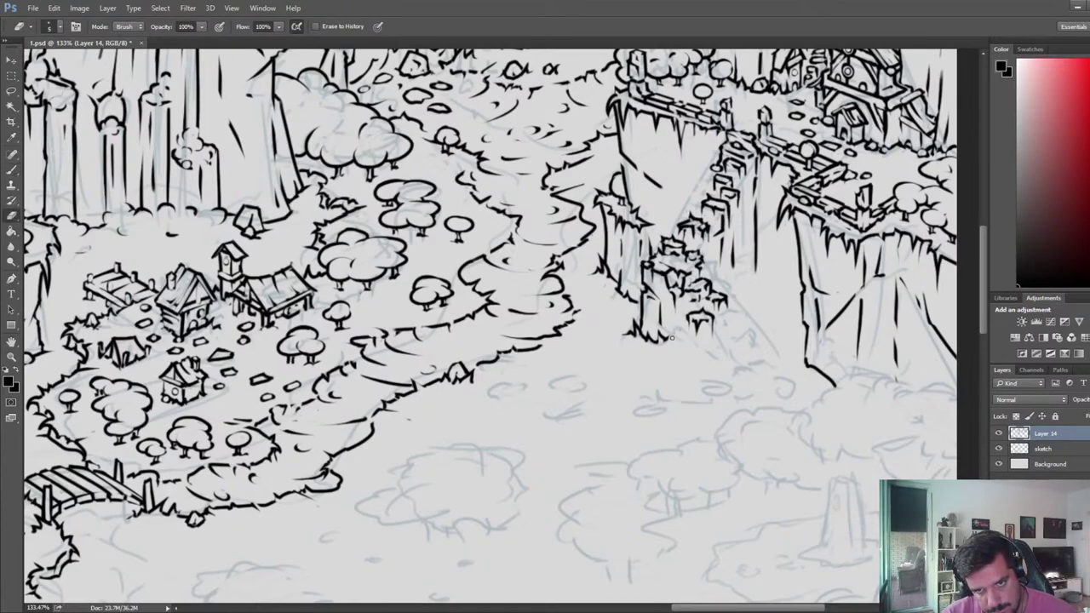
key(b)
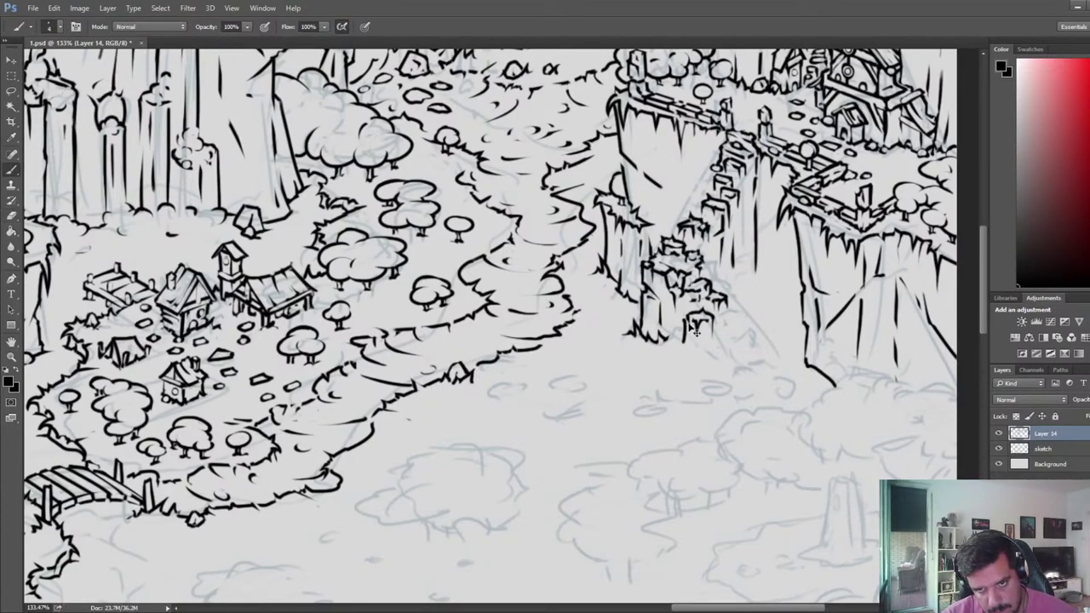
key(e)
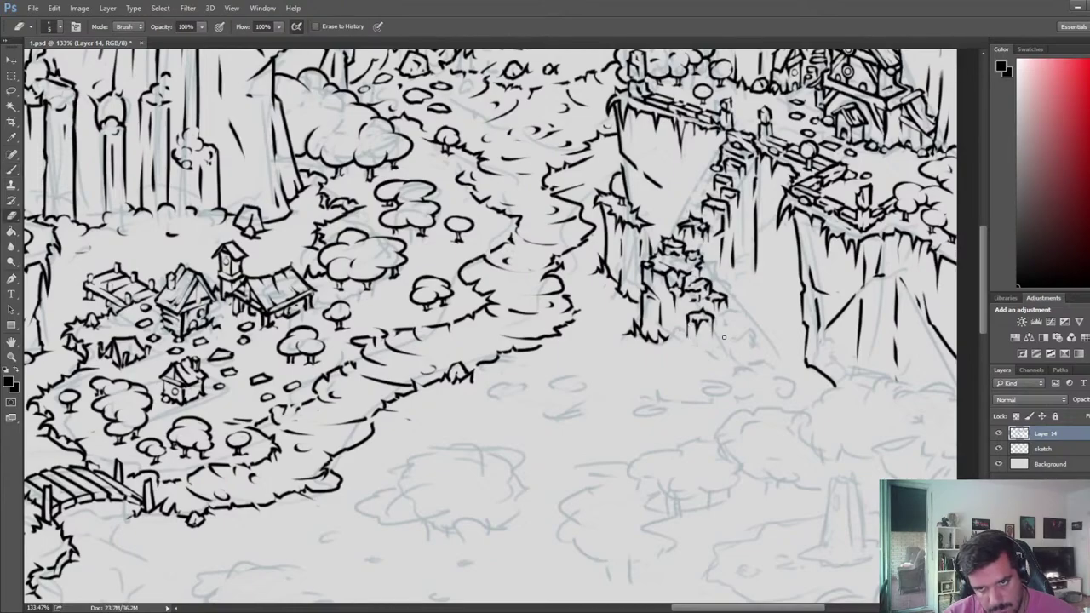
- Ink a small flat stone as the next lower step of the staircase and shape its outline with the Eraser
key(b)
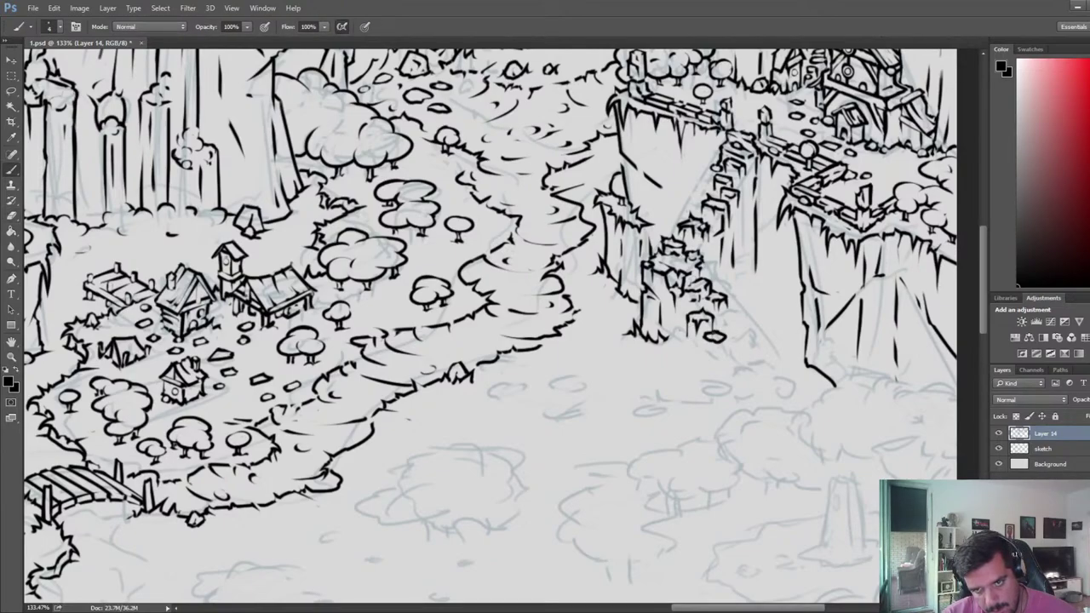
key(e)
key(b)
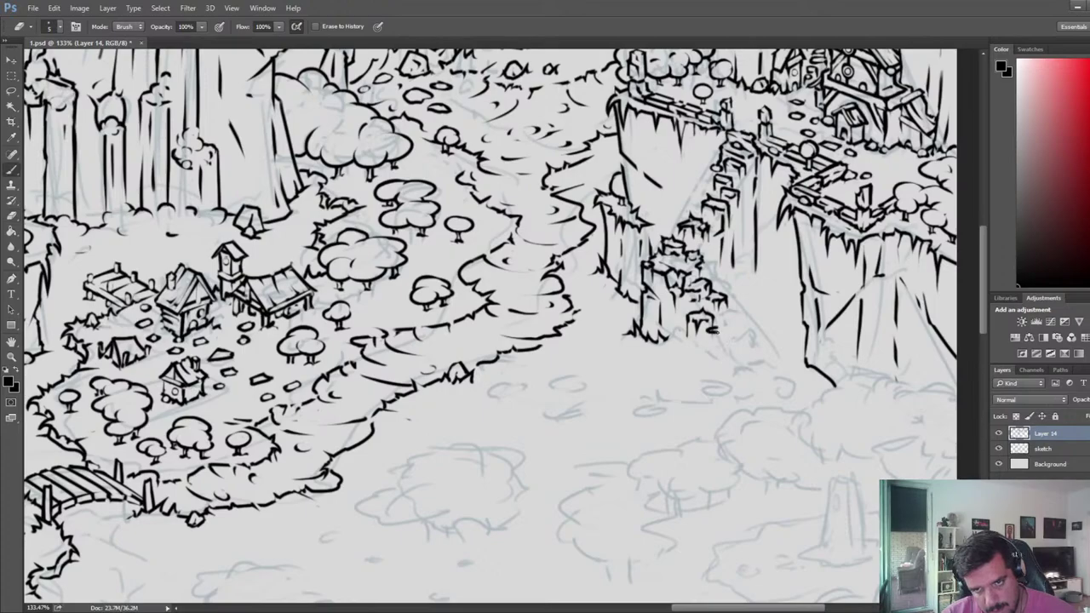
key(e)
key(b)
key(e)
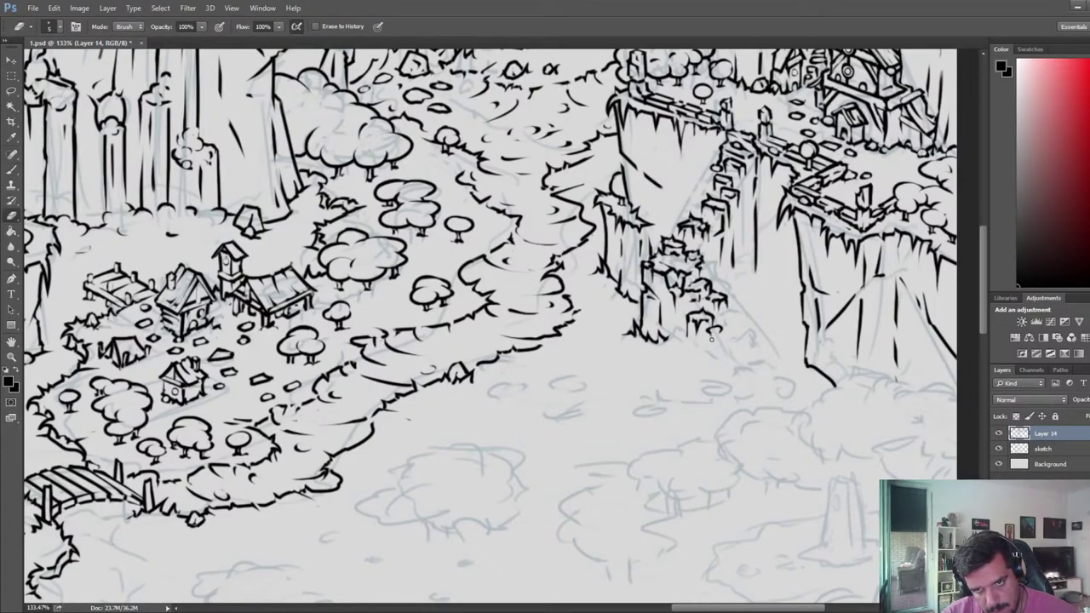
key(b)
key(e)
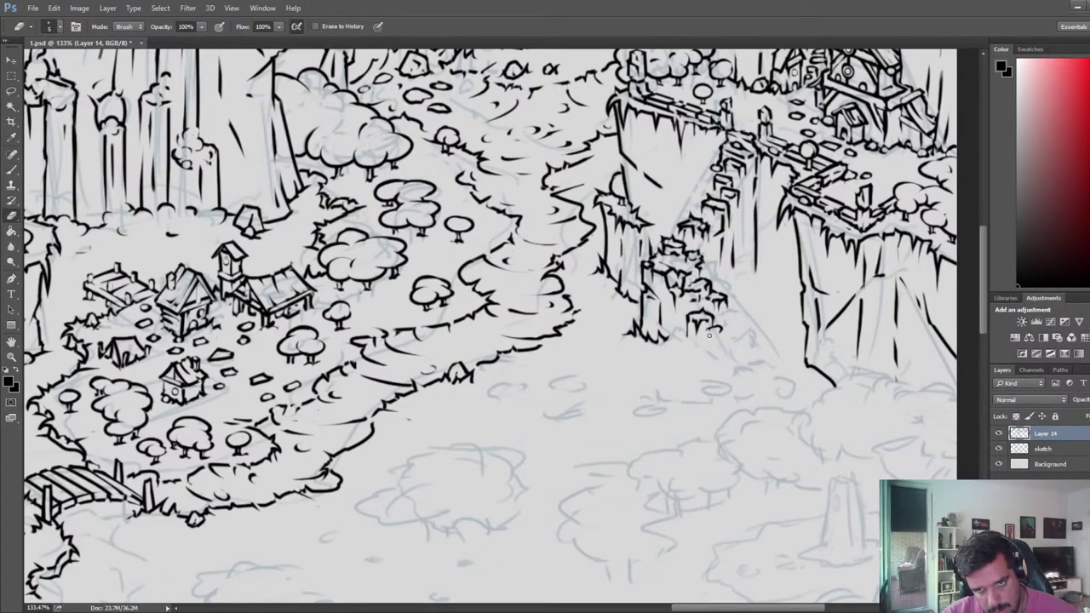
- Give the new small step thickness with short vertical side lines, thinning them with the Eraser
key(b)
key(e)
key(b)
key(e)
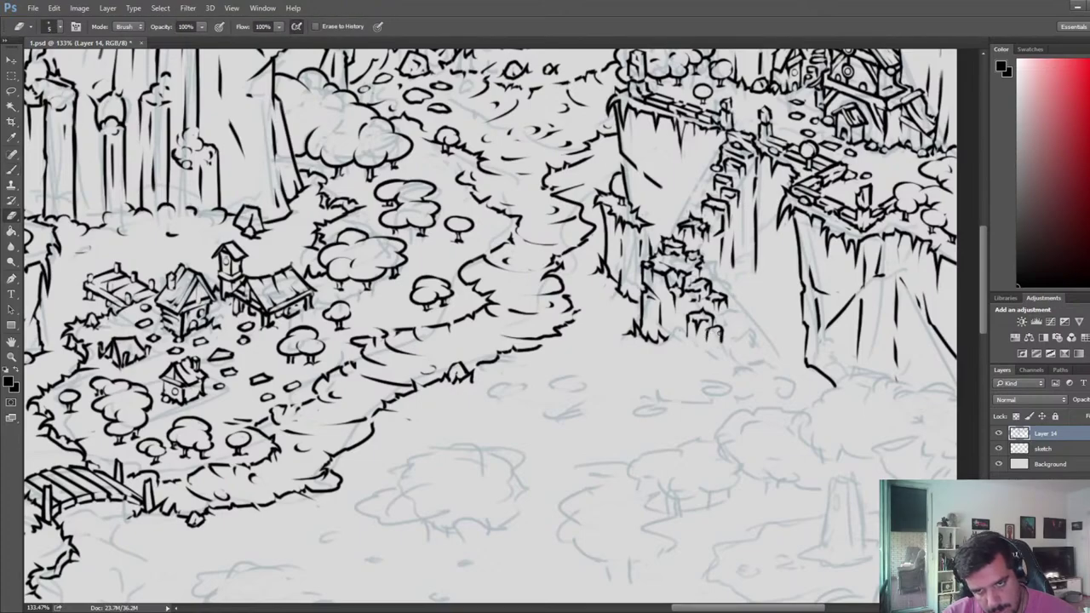
key(b)
key(e)
key(b)
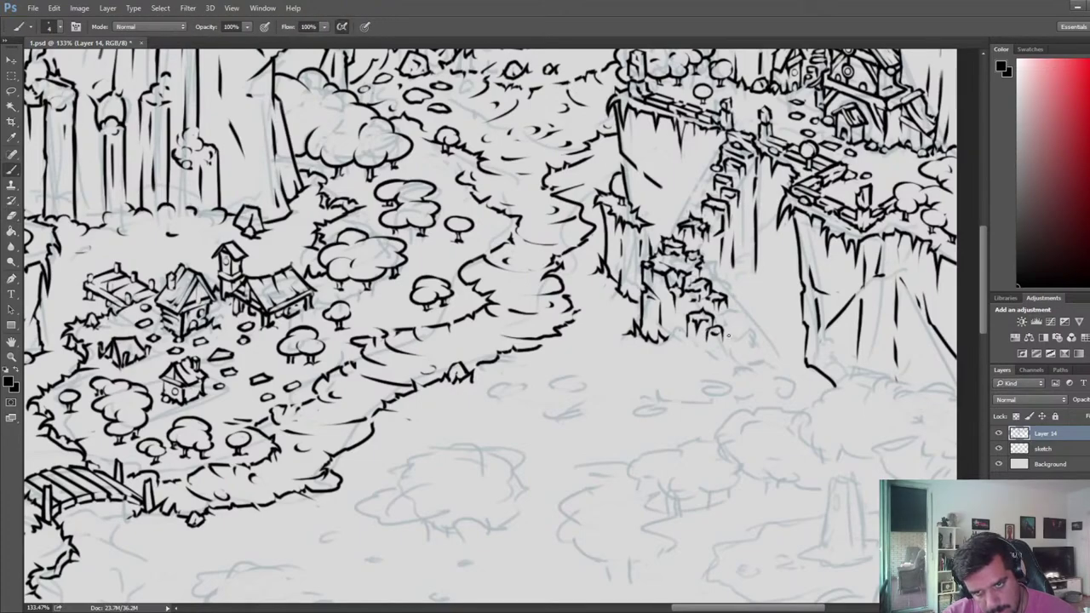
- Ink one more small stone step further down the sketched stair path, with short side lines, and clean up its edges with the Eraser
key(e)
key(b)
key(e)
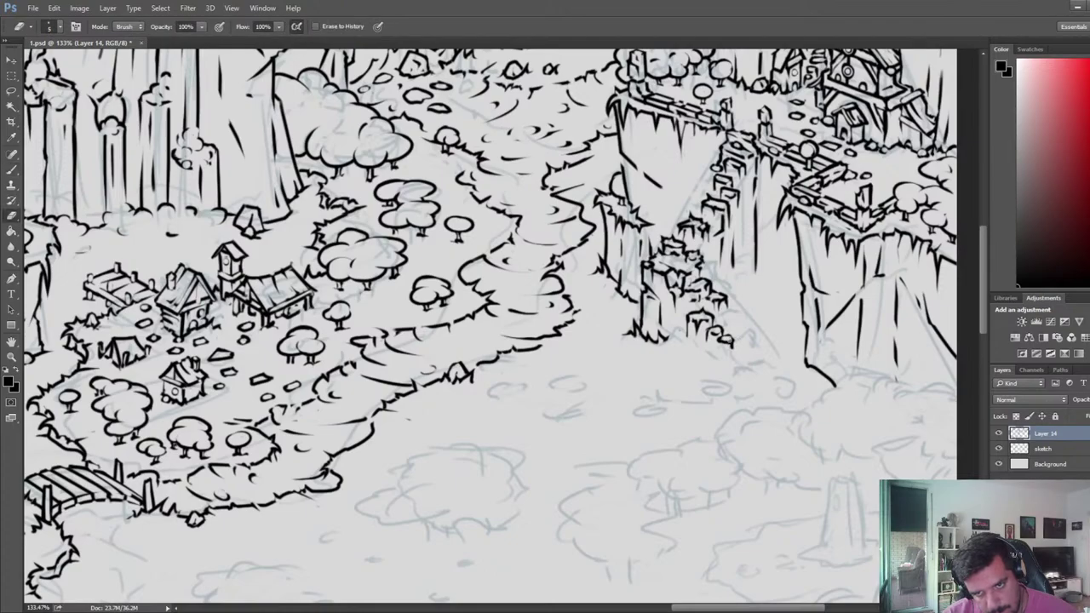
key(b)
key(e)
key(b)
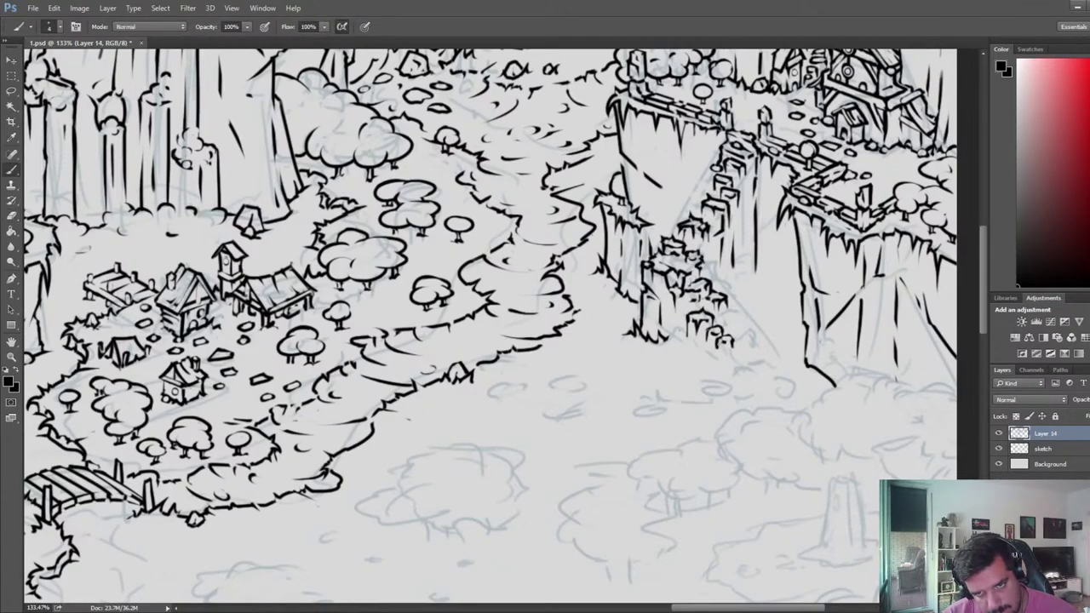
key(e)
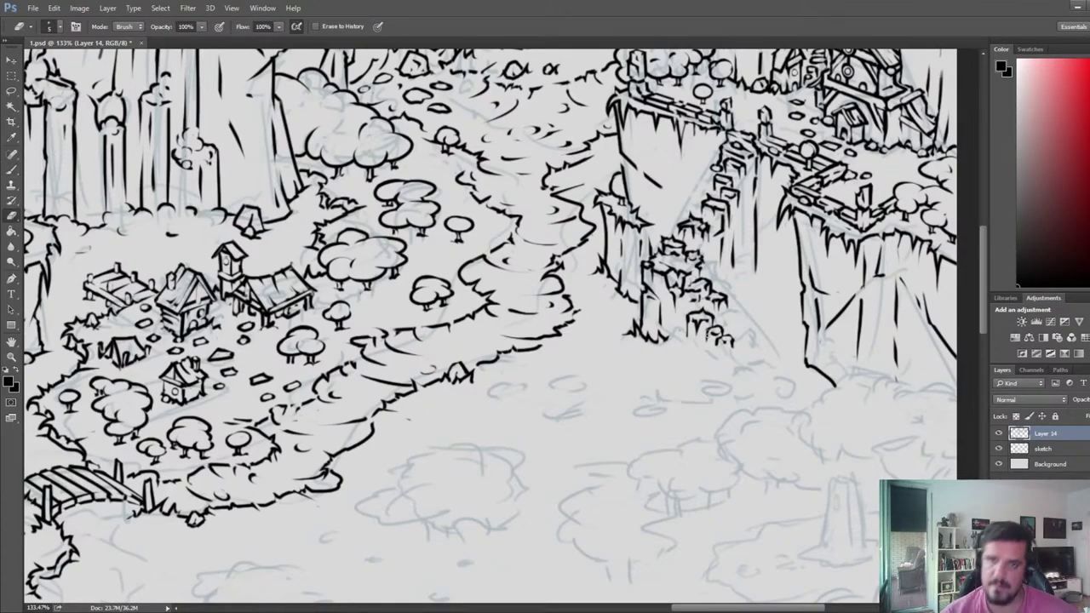
- Ink the stones along the lowest steps of the cliff staircase, cleaning the lines with the eraser
key(b)
drag(712, 306, 729, 306)
key(e)
key(b)
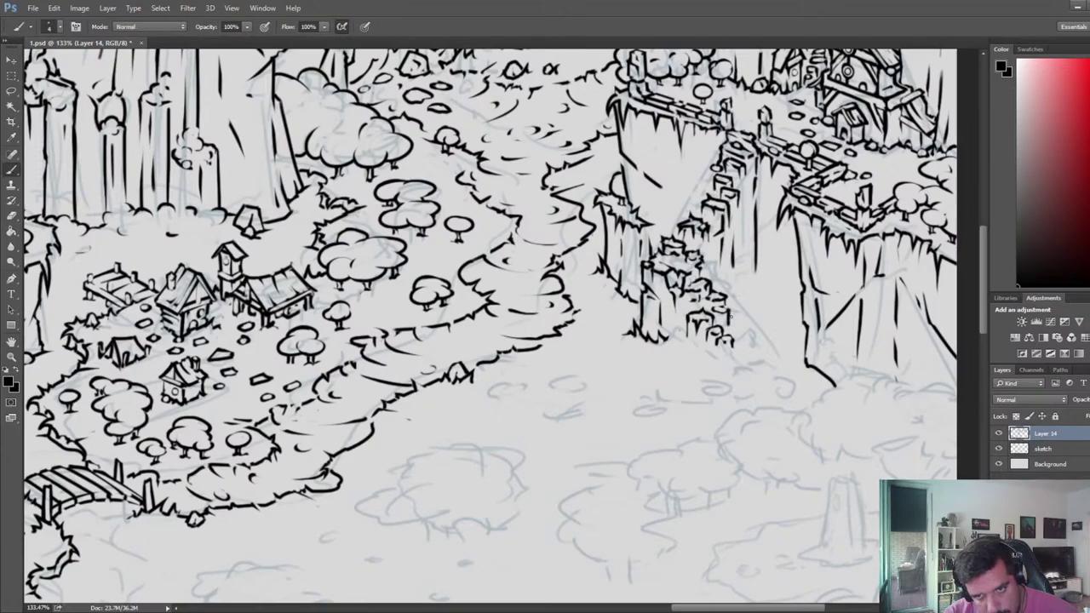
key(e)
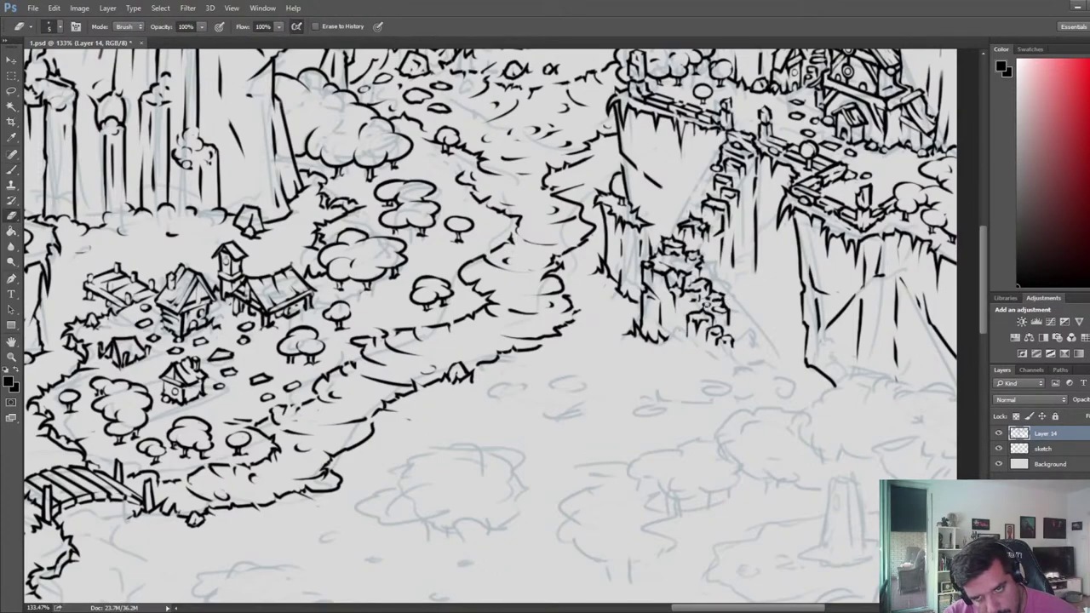
key(b)
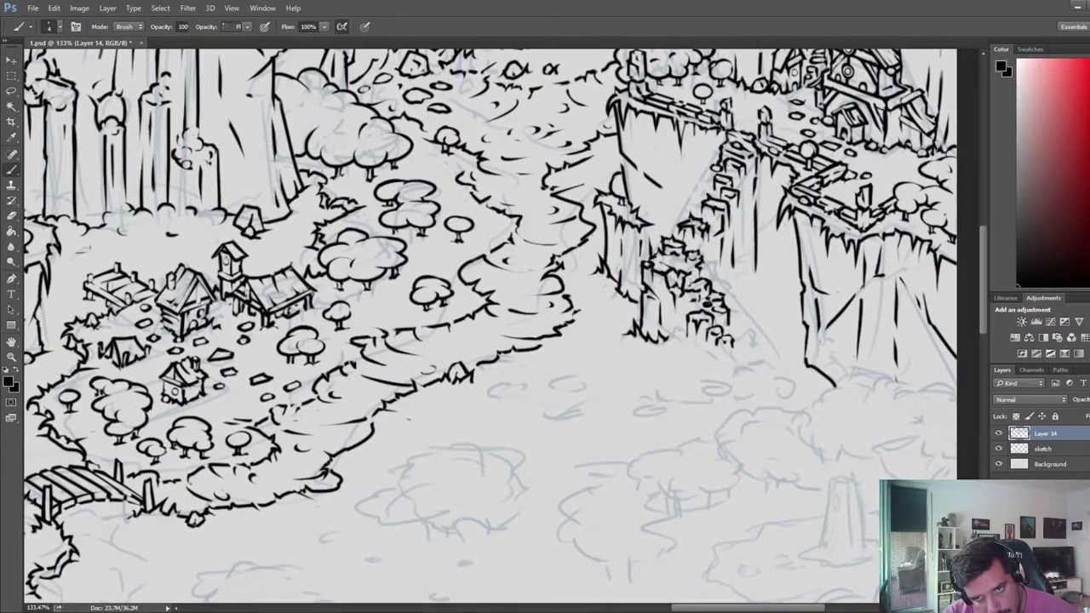
key(e)
key(b)
key(e)
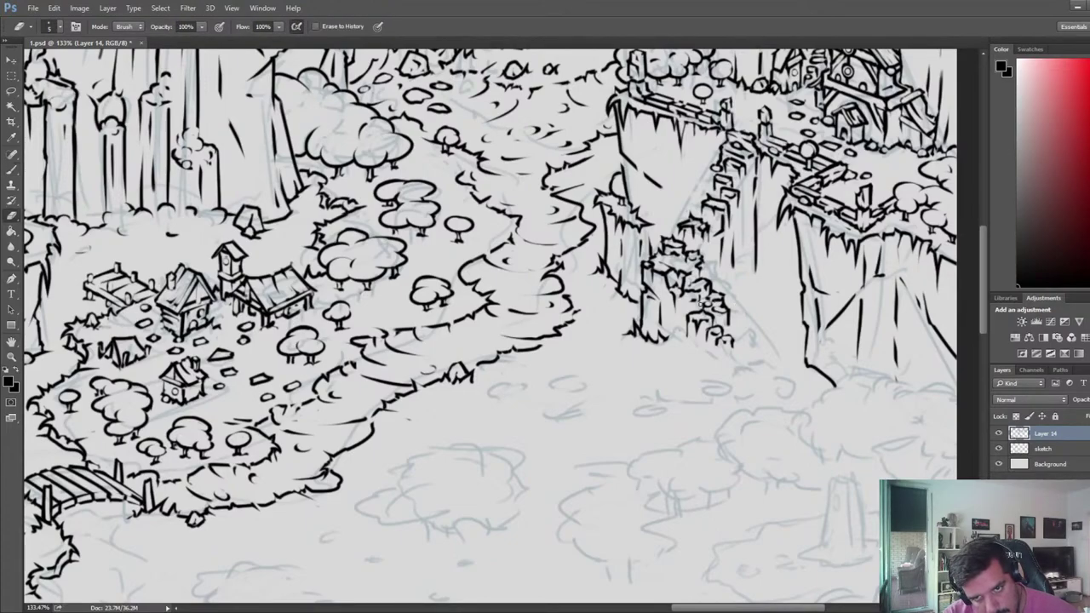
key(b)
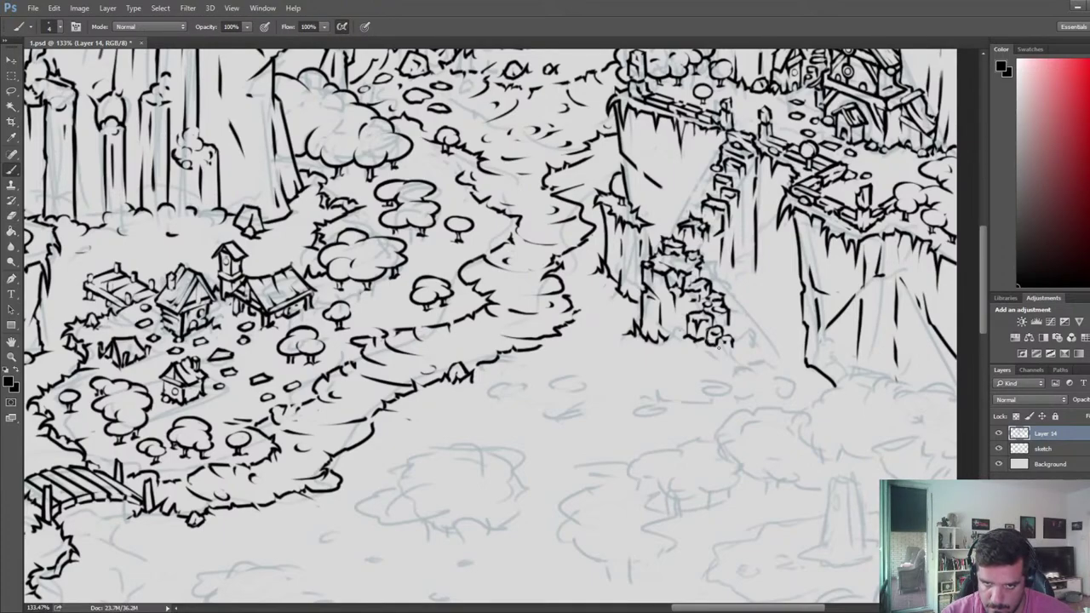
- Ink a small rounded stone at the foot of the staircase and erase its stray edges
key(e)
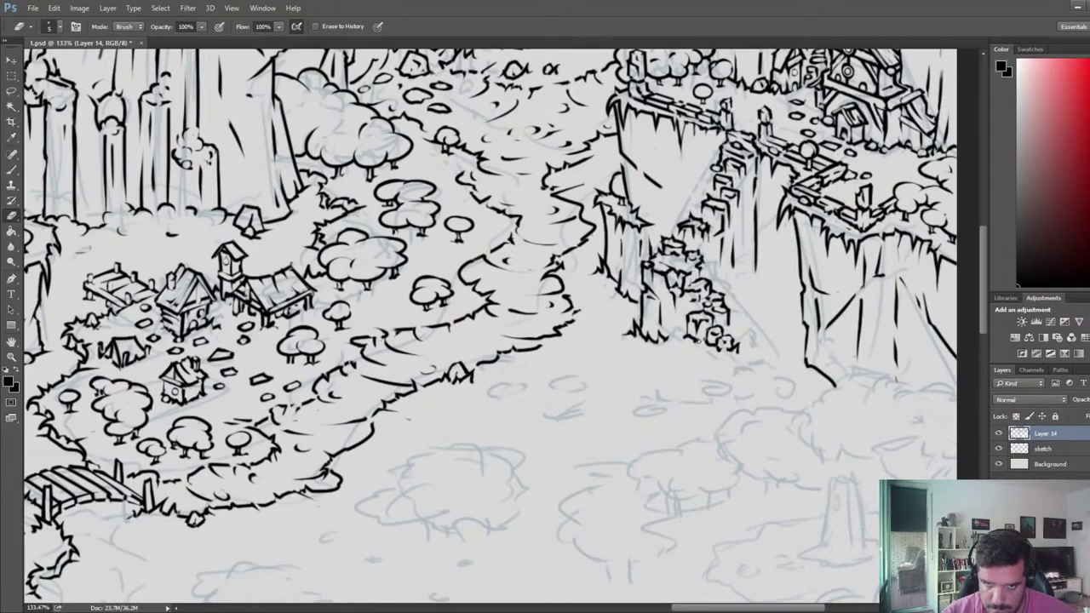
key(b)
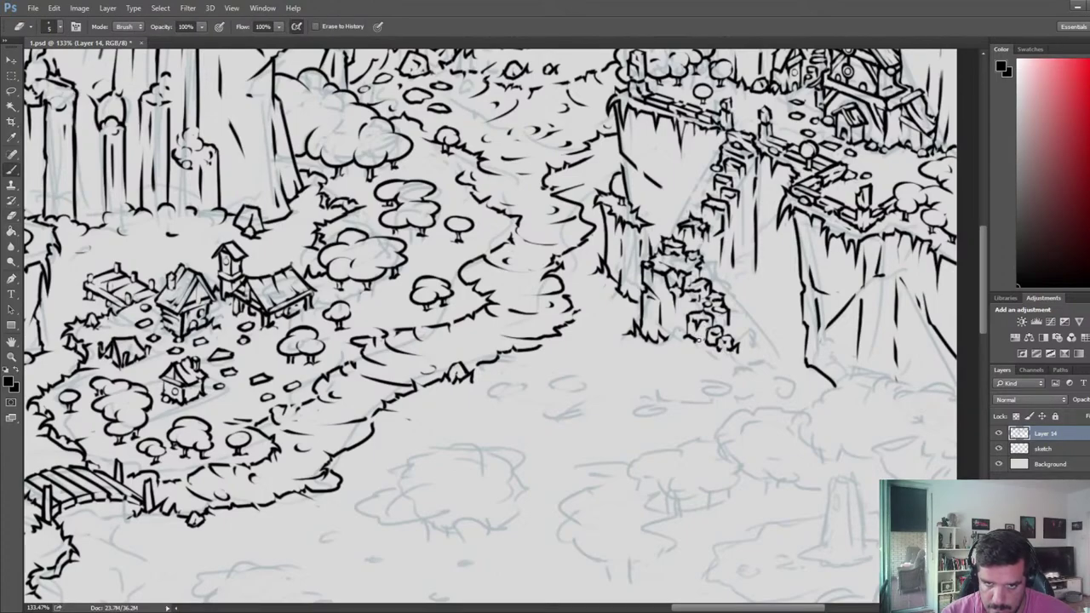
key(e)
key(b)
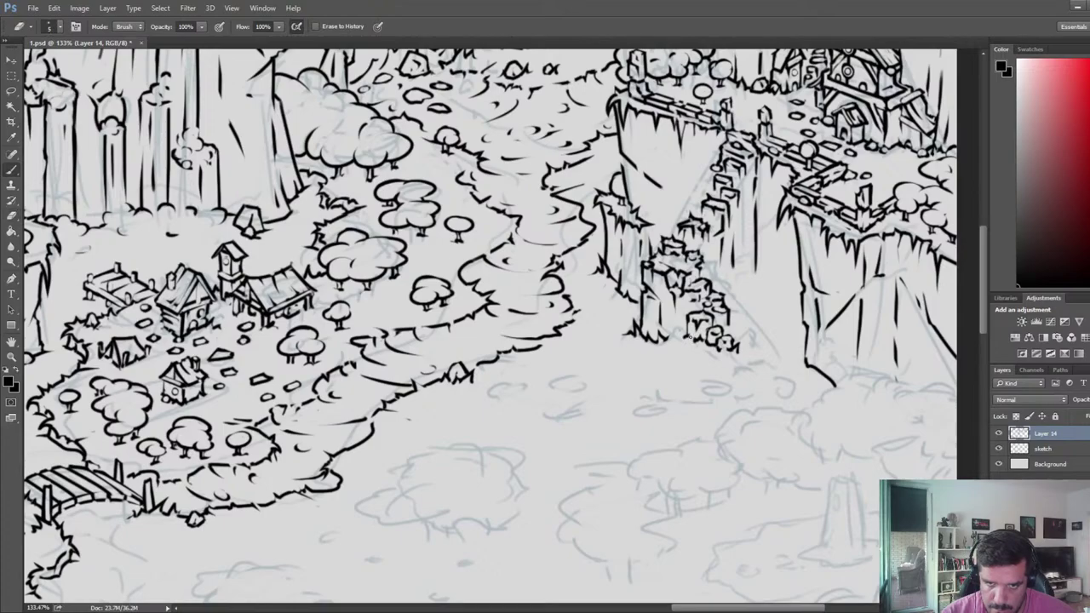
key(e)
key(b)
key(e)
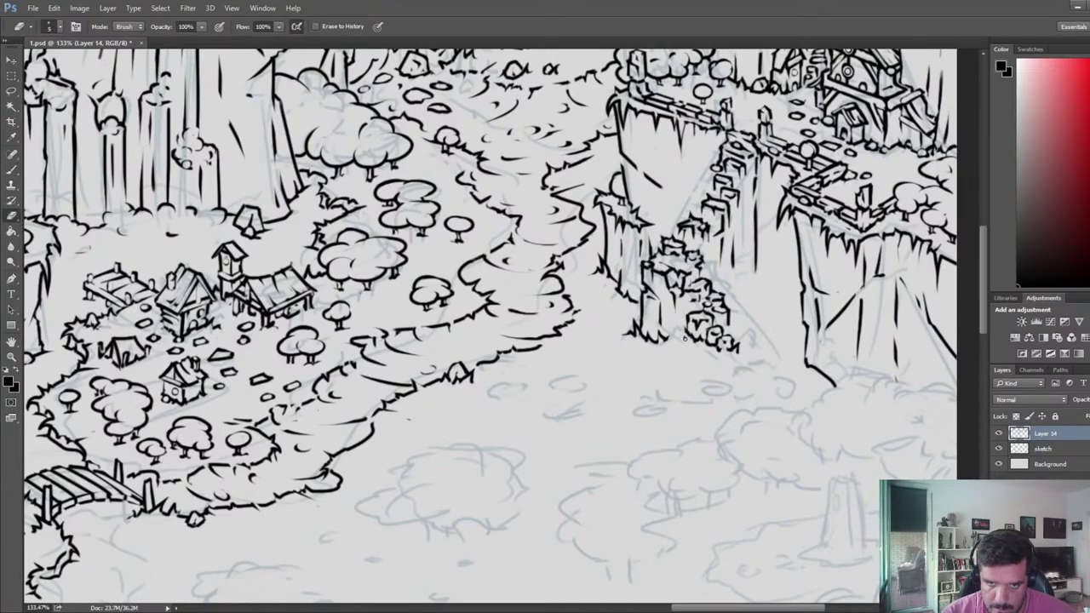
- Refine the rock face and grassy base beneath the lower stairs with brush and eraser, and save the document
key(b)
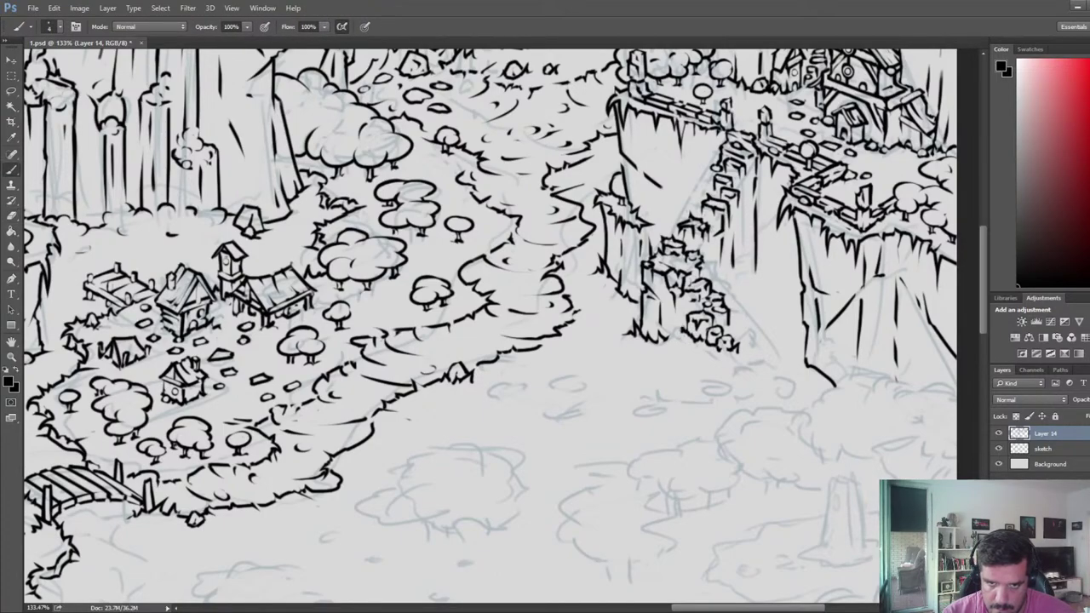
key(e)
key(b)
key(e)
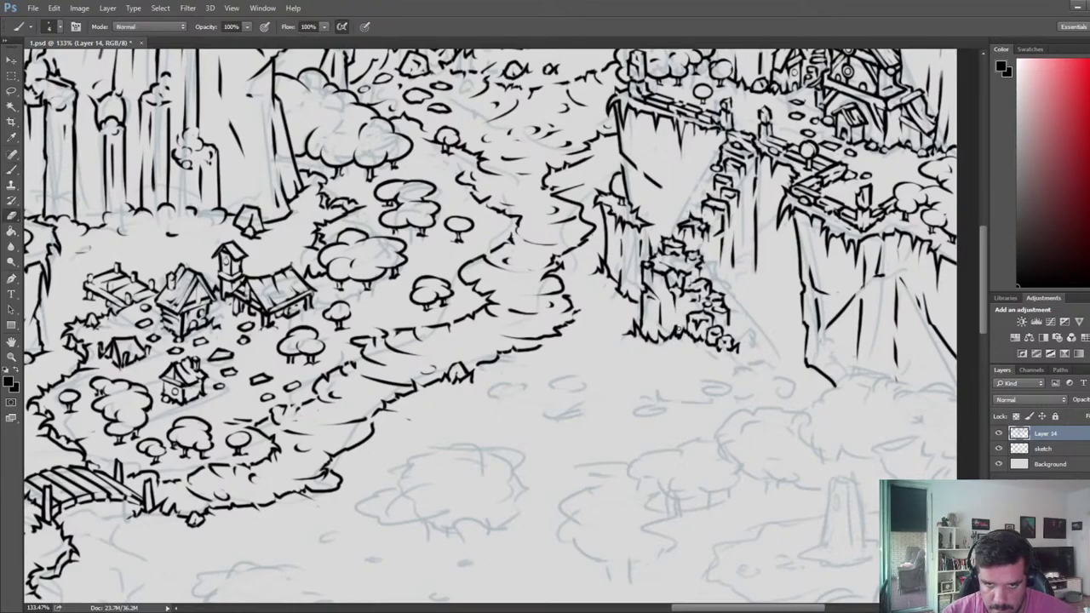
key(e)
key(b)
key(e)
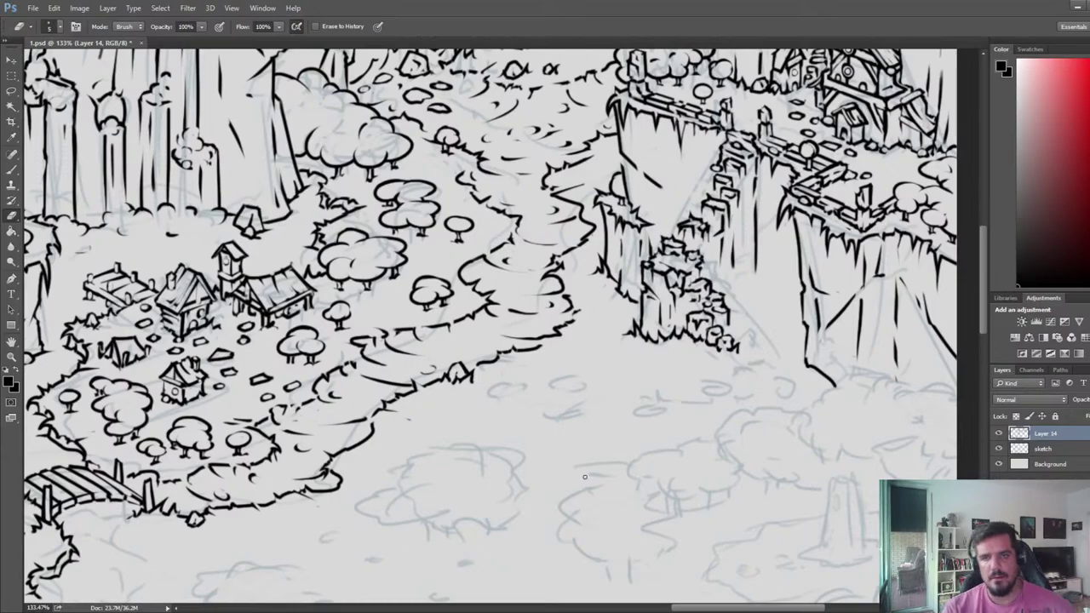
scroll(766, 344, down, 3)
scroll(719, 308, up, 3)
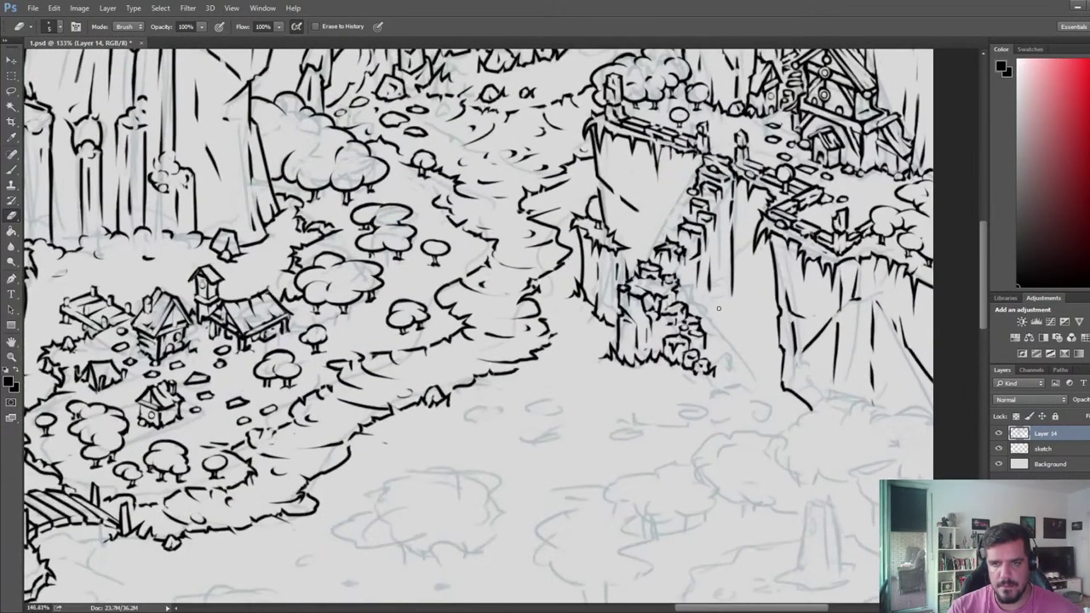
scroll(719, 309, up, 2)
key(ctrl+s)
- Add small stones along the outer edge of the lower staircase and clean up their outlines
drag(701, 360, 639, 349)
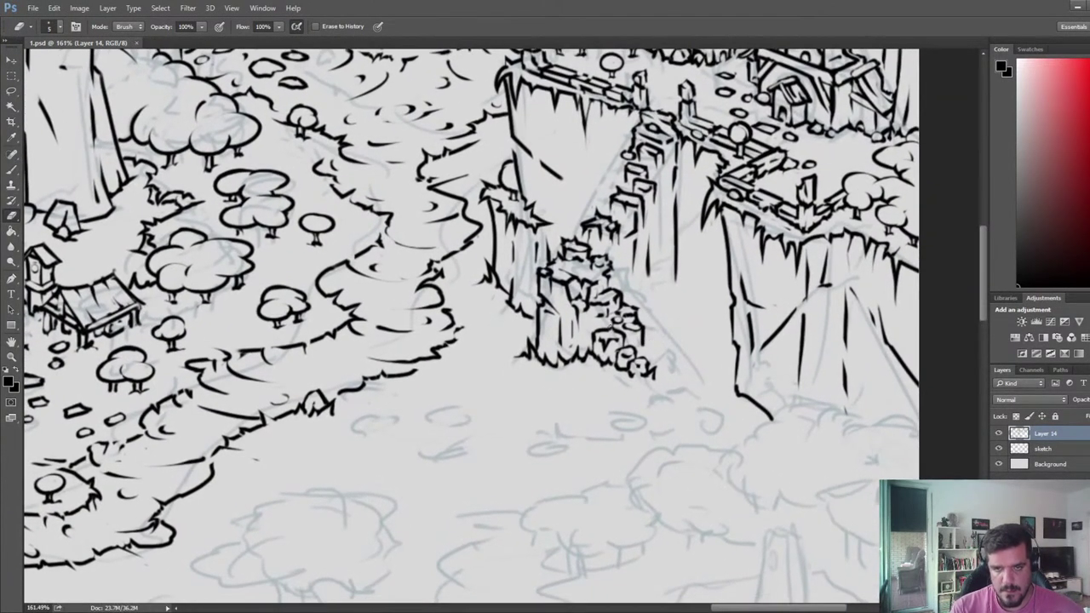
key(b)
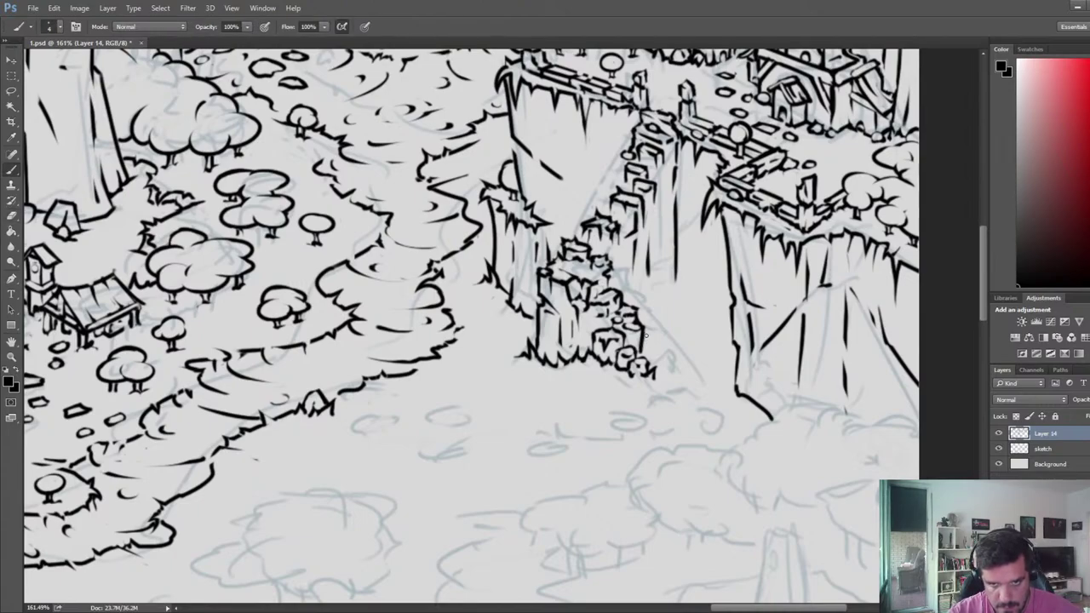
key(e)
key(b)
key(e)
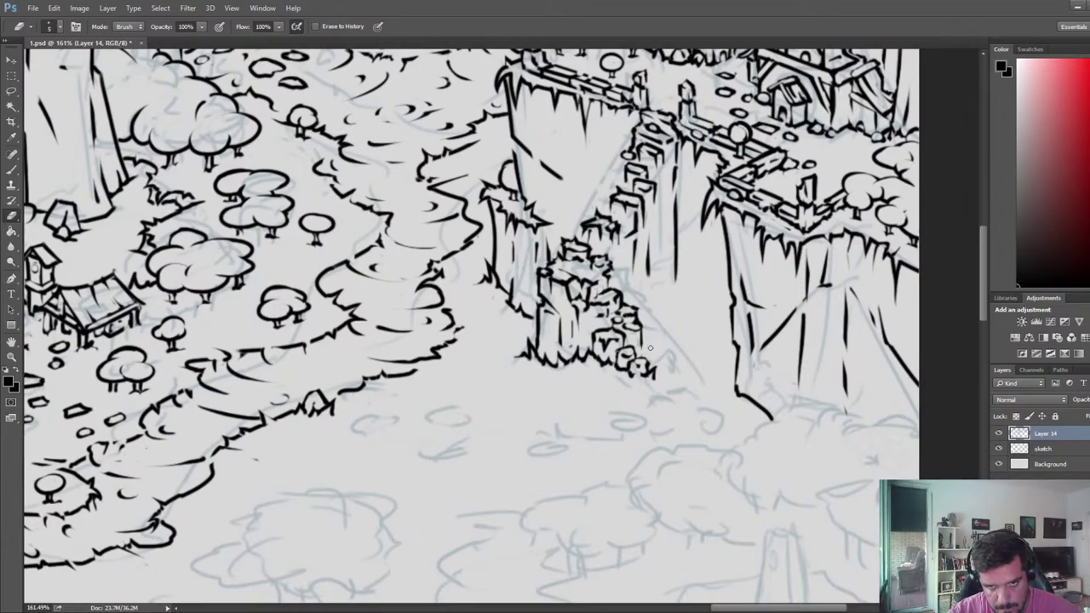
key(b)
key(e)
key(b)
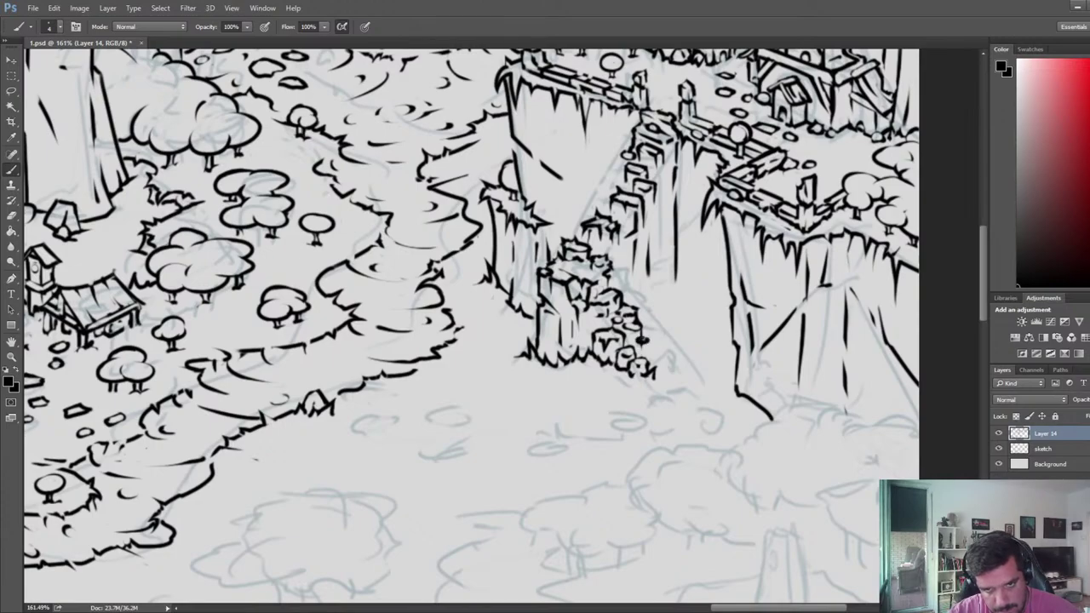
key(e)
key(b)
key(e)
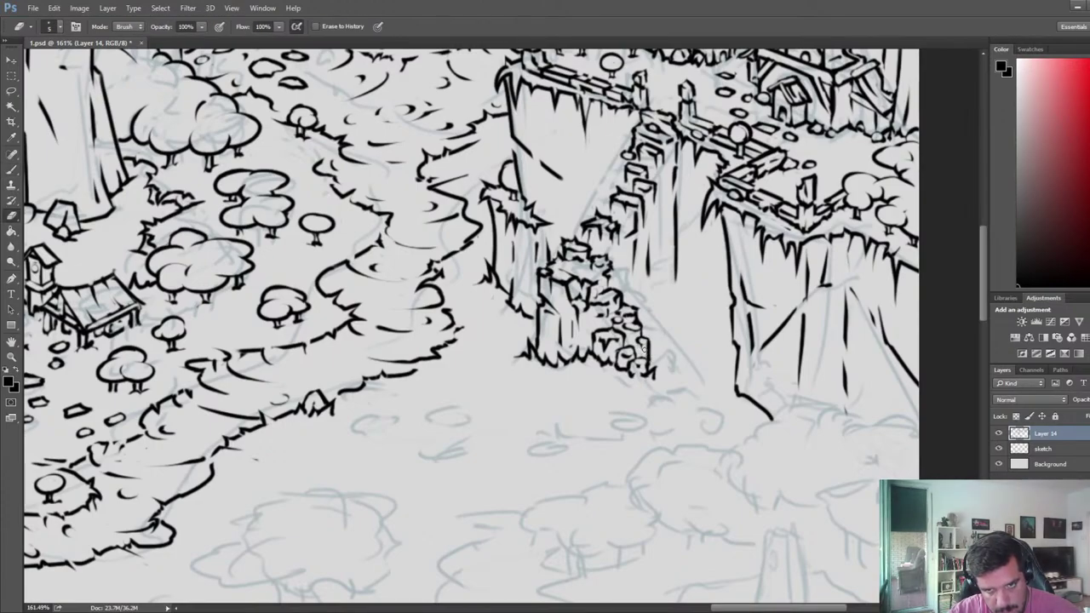
- Ink the last stone and a grass tuft at the bottom end of the staircase, trimming excess lines
key(b)
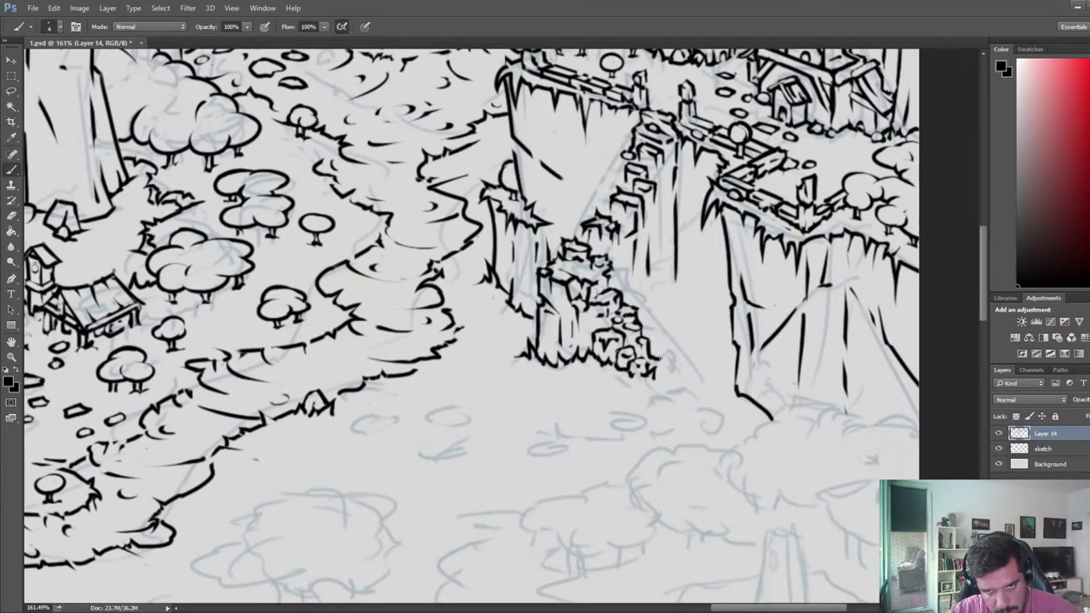
key(e)
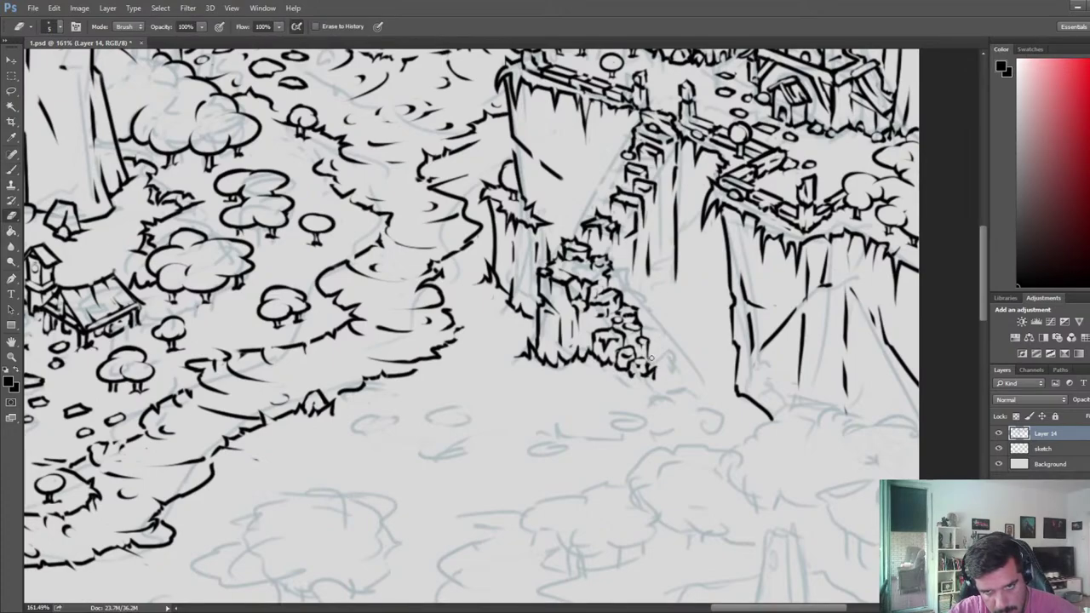
key(b)
key(e)
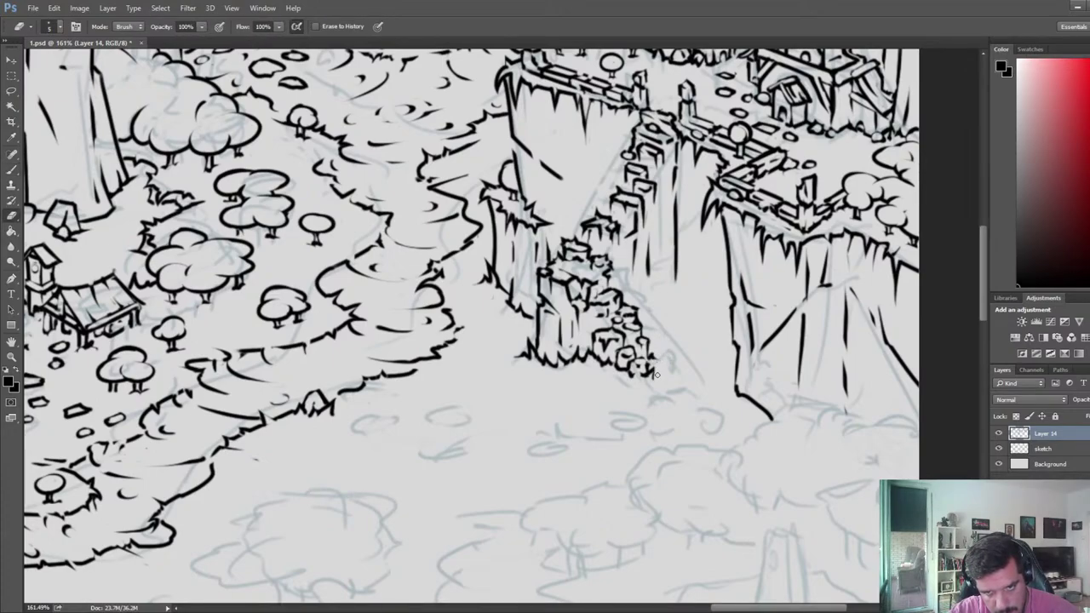
key(b)
key(e)
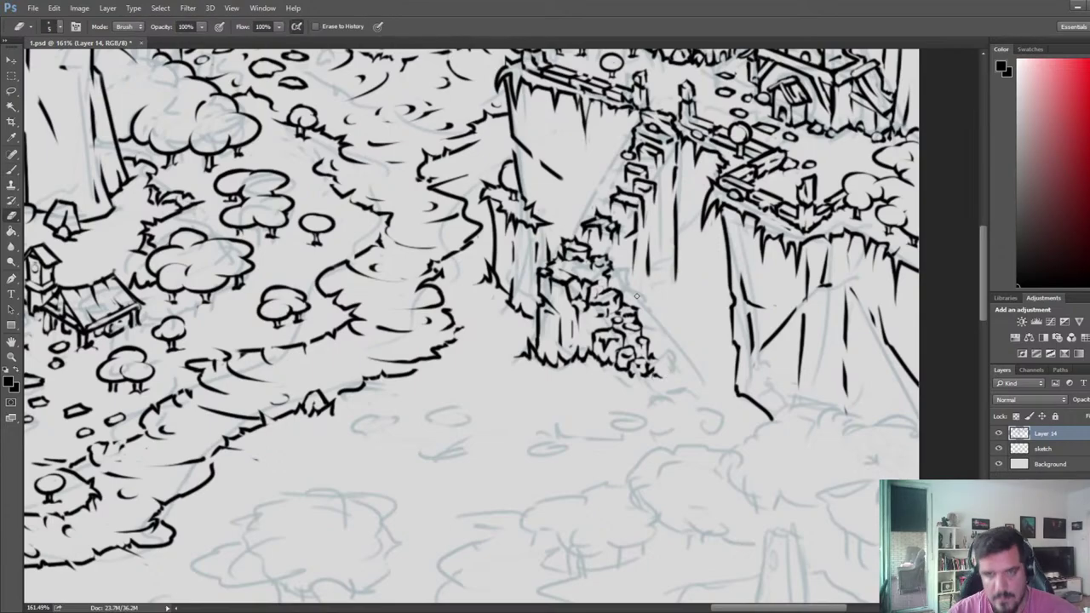
- Extend the back cliff's vertical edge and ink its angled base line from the stairs to the neighbouring cliff
key(b)
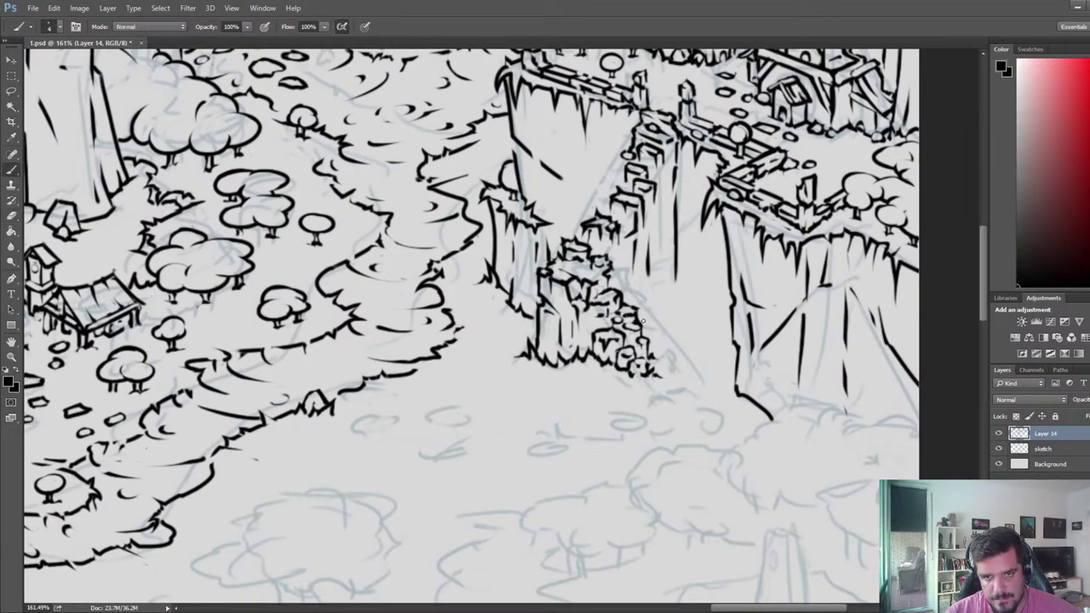
mouse_move(640, 321)
mouse_down()
mouse_move(674, 299)
mouse_move(720, 335)
mouse_up()
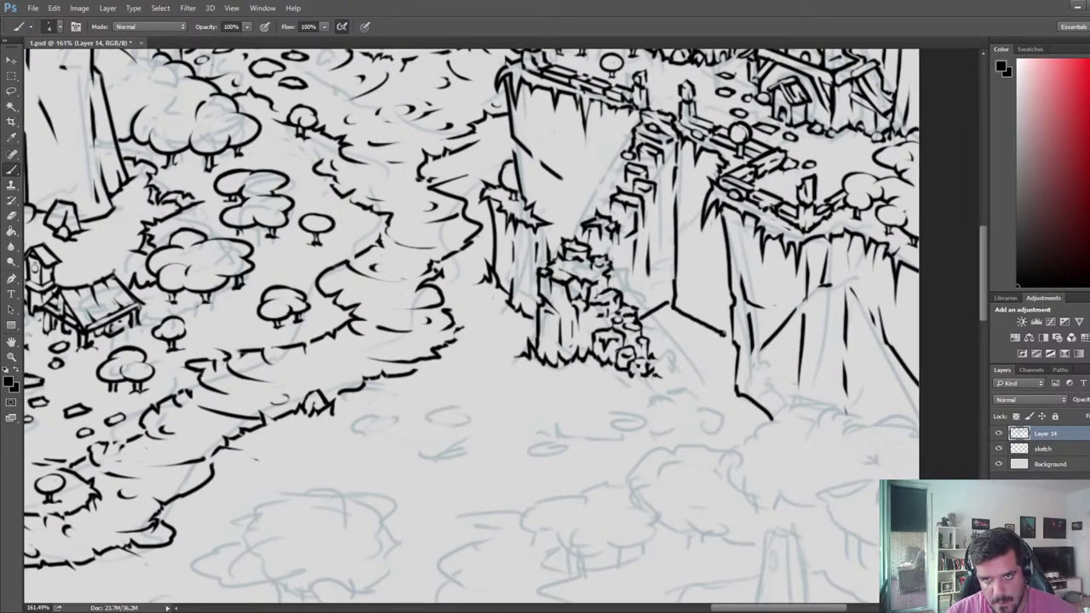
scroll(721, 325, down, 5)
scroll(720, 326, up, 2)
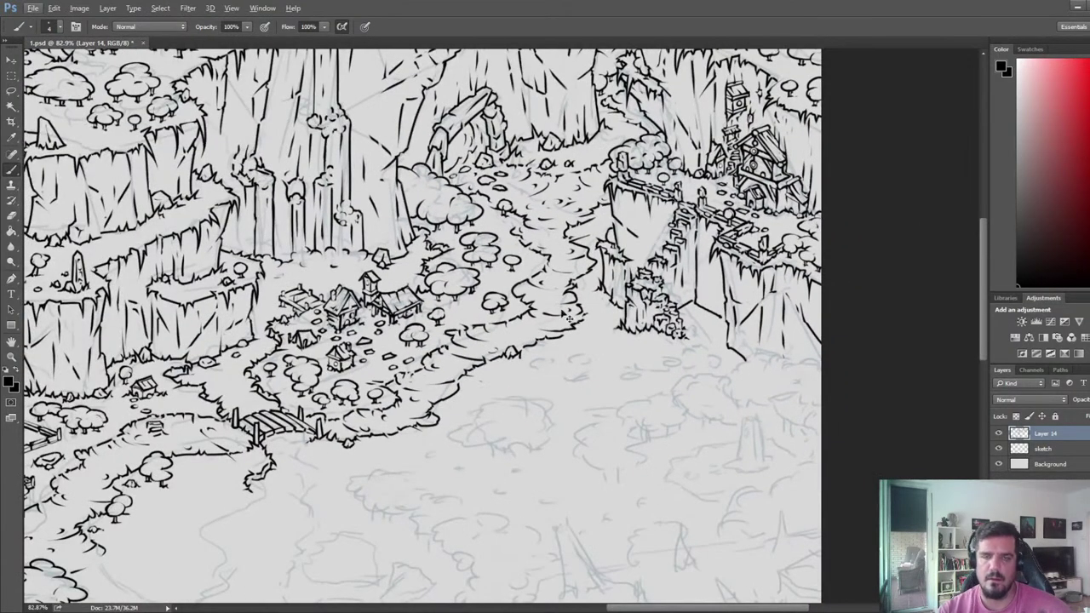
- Flip the whole canvas horizontally and save the document
scroll(712, 299, up, 2)
drag(116, 57, 980, 132)
scroll(402, 387, down, 2)
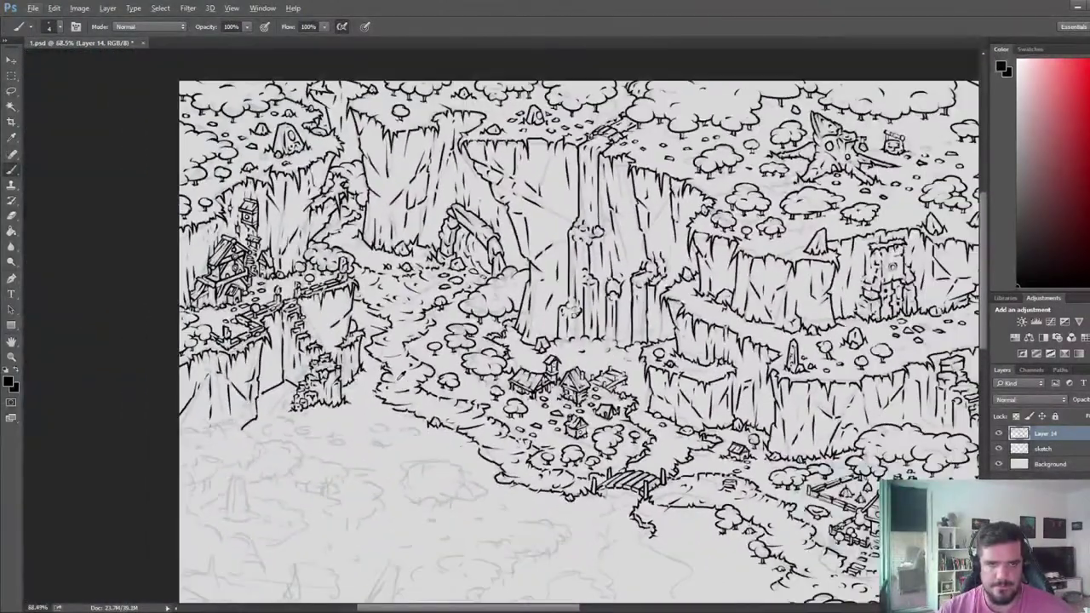
key(ctrl+s)
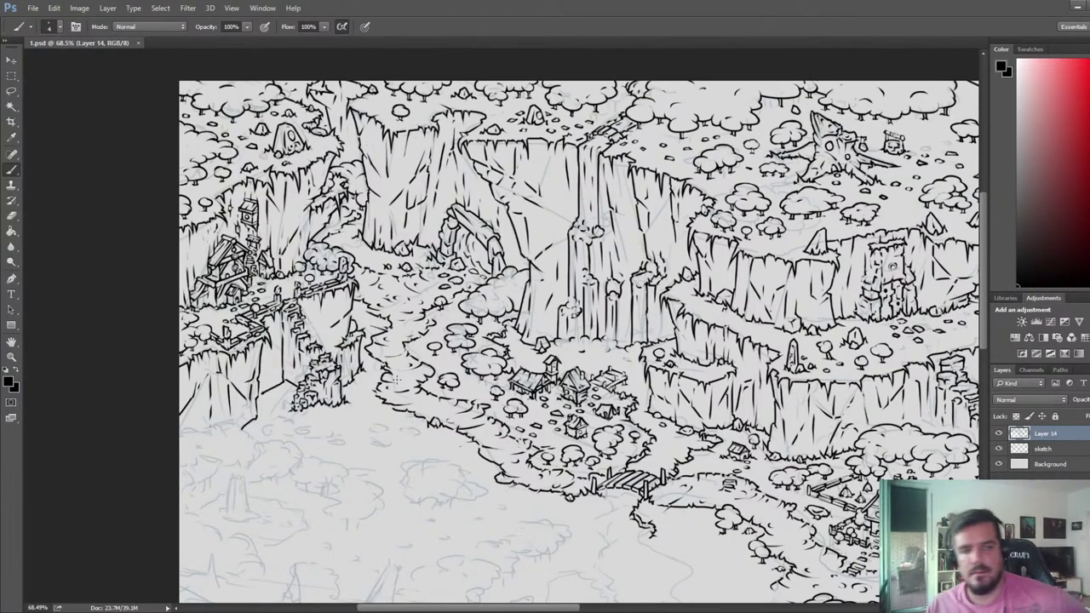
- Erase the cliff corner near the base line and ink an upright rock with a cracked face there
scroll(257, 349, up, 5)
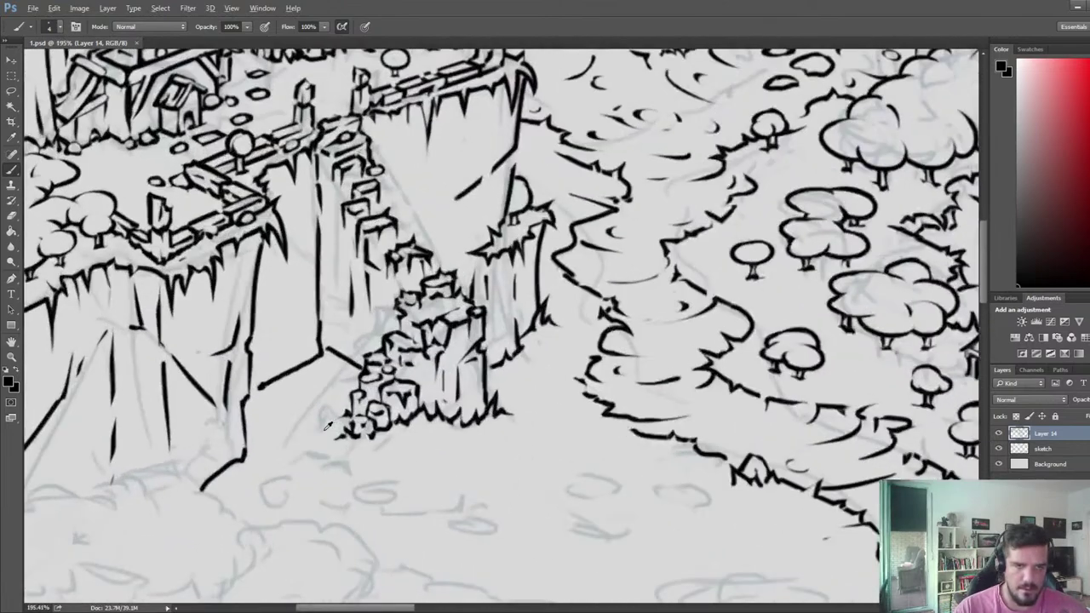
key(e)
mouse_move(328, 351)
mouse_down()
mouse_move(318, 326)
mouse_move(306, 376)
mouse_up()
key(b)
key(e)
key(b)
mouse_move(308, 323)
mouse_down()
mouse_move(339, 330)
mouse_move(337, 355)
mouse_move(320, 344)
mouse_move(310, 374)
mouse_move(341, 368)
mouse_up()
key(e)
key(b)
key(e)
key(b)
key(e)
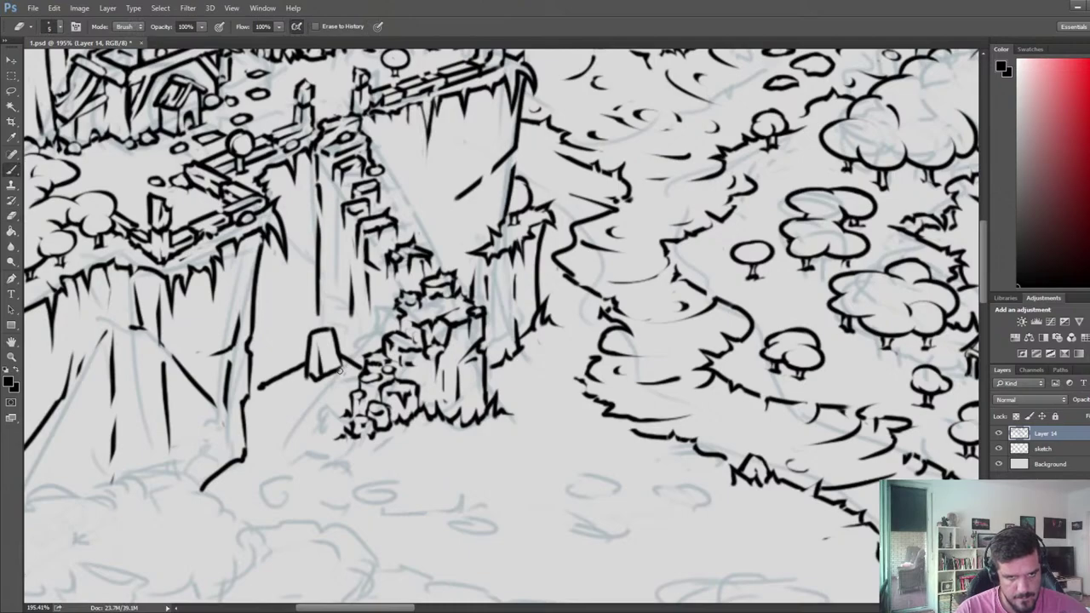
key(b)
key(e)
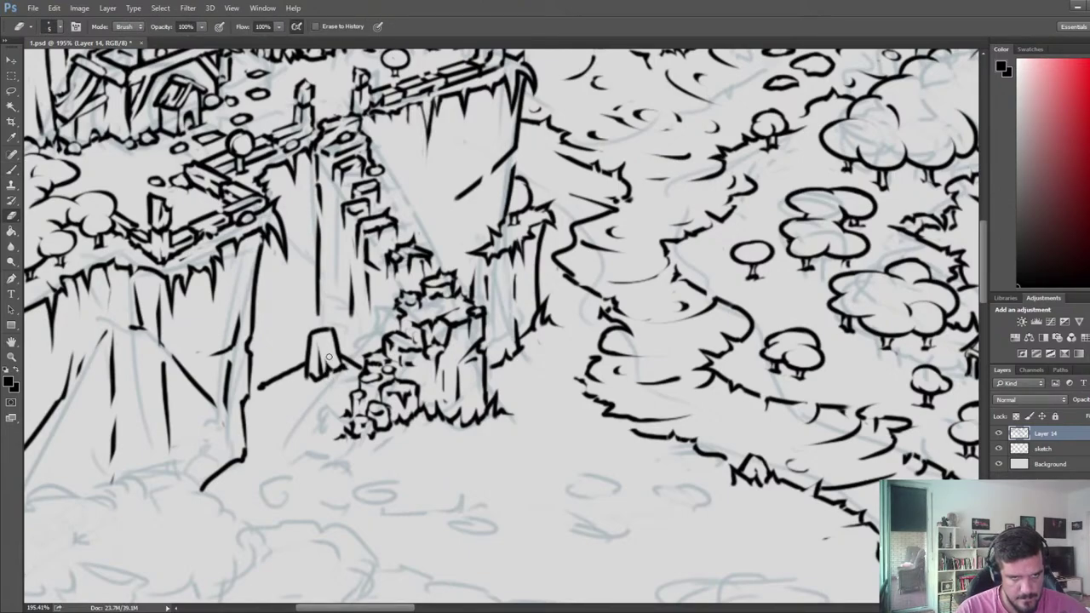
- Ink jagged grass tufts beside the upright rock and reshape its flat top into a rounded peak
mouse_move(302, 357)
mouse_down()
mouse_move(308, 377)
mouse_move(297, 340)
mouse_move(292, 380)
mouse_move(288, 356)
mouse_up()
key(b)
key(e)
key(b)
key(e)
key(b)
key(e)
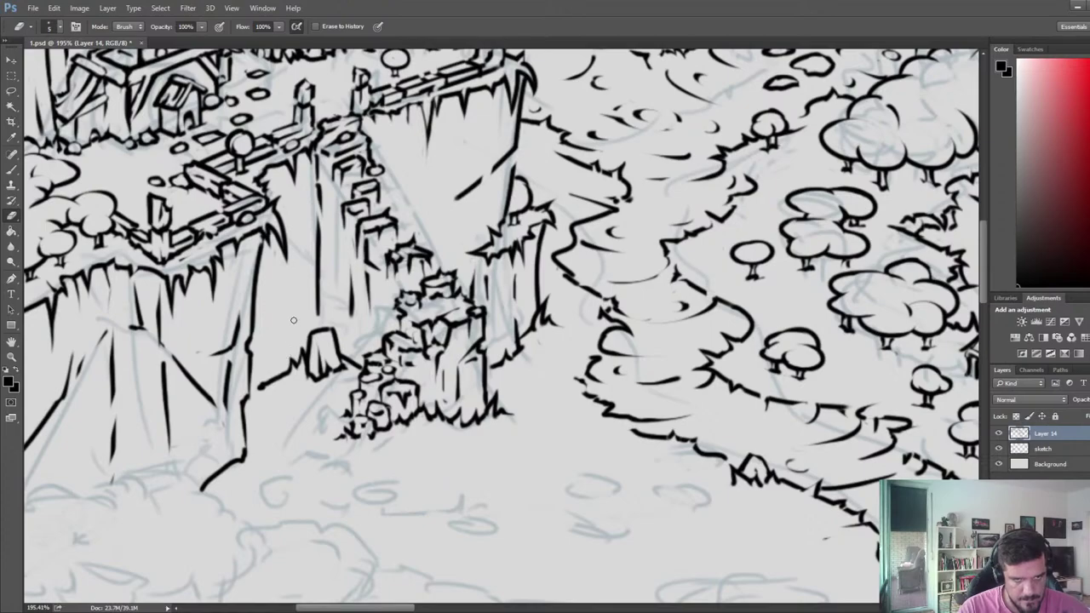
key(b)
key(e)
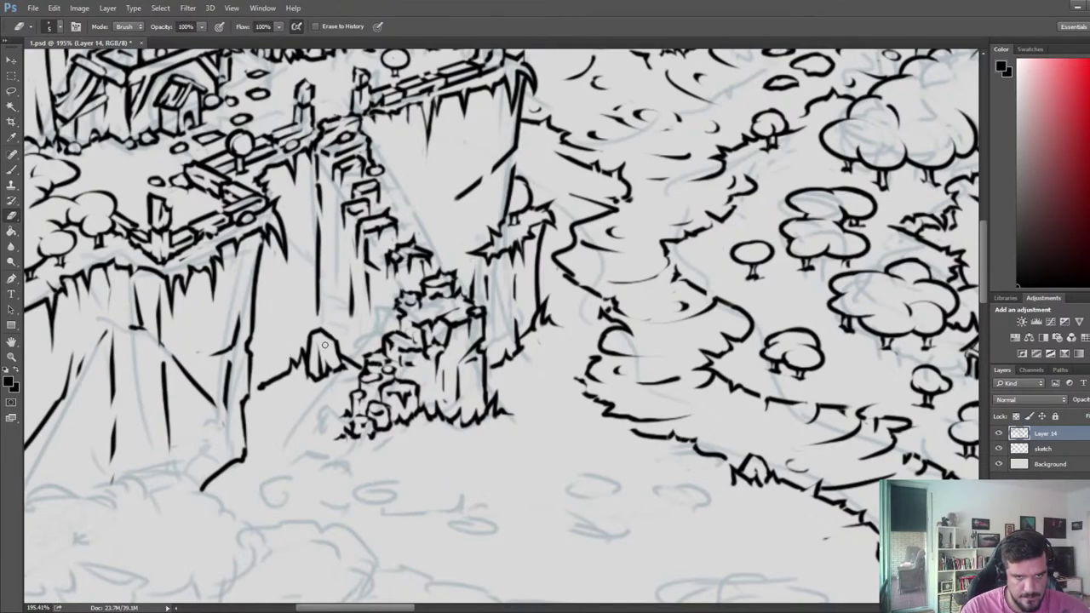
- Replace the rest of the cliff base line with a small rock and grass tufts reaching the front cliff
key(b)
key(e)
key(b)
mouse_move(273, 372)
mouse_down()
mouse_move(279, 387)
mouse_move(291, 385)
mouse_move(283, 367)
mouse_move(270, 380)
mouse_move(279, 372)
mouse_move(279, 382)
mouse_move(299, 384)
mouse_move(256, 384)
mouse_up()
key(e)
key(b)
key(e)
key(b)
key(e)
key(b)
key(e)
key(b)
key(e)
key(b)
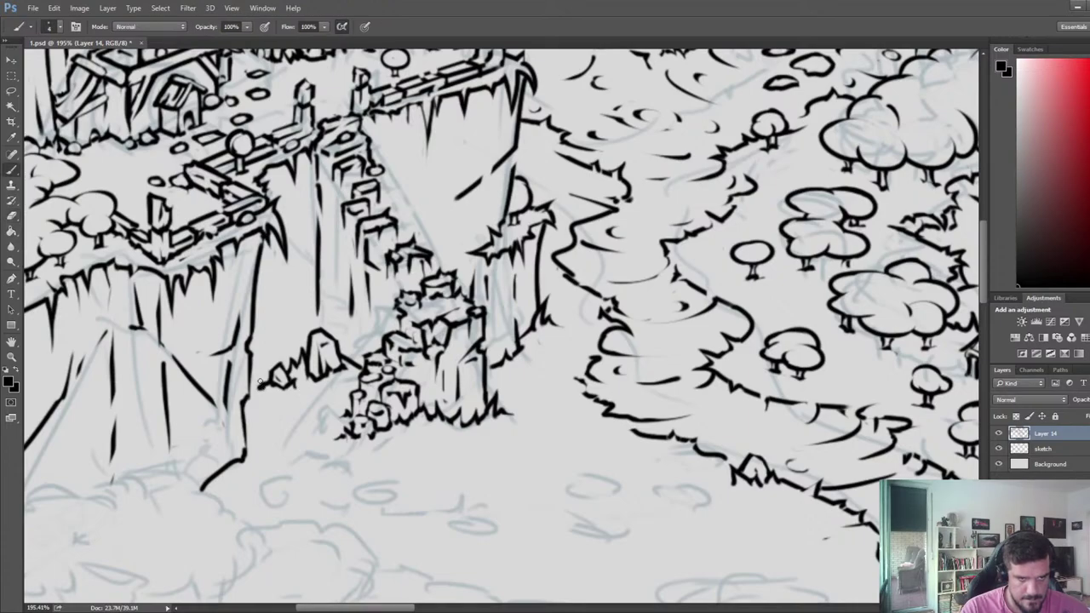
- Ink a stacked cluster of round bushes and a small tree over the front cliff's lower corner
key(e)
mouse_move(257, 389)
mouse_down()
mouse_move(492, 342)
mouse_move(467, 344)
mouse_move(452, 356)
mouse_move(468, 354)
mouse_move(436, 370)
mouse_move(455, 361)
mouse_move(446, 363)
mouse_move(461, 390)
mouse_up()
key(b)
key(e)
key(b)
key(e)
key(b)
key(e)
key(b)
key(e)
key(b)
key(e)
key(b)
key(e)
key(b)
key(e)
key(b)
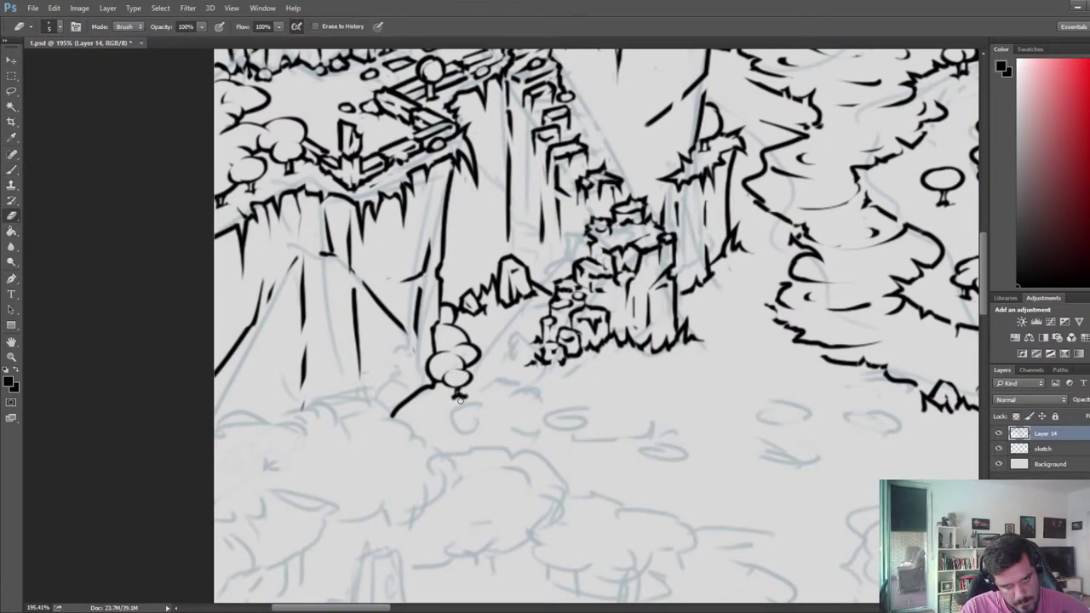
- Refine the small tree's trunk and foliage outline at the bottom of the bush cluster
key(b)
key(e)
key(b)
key(e)
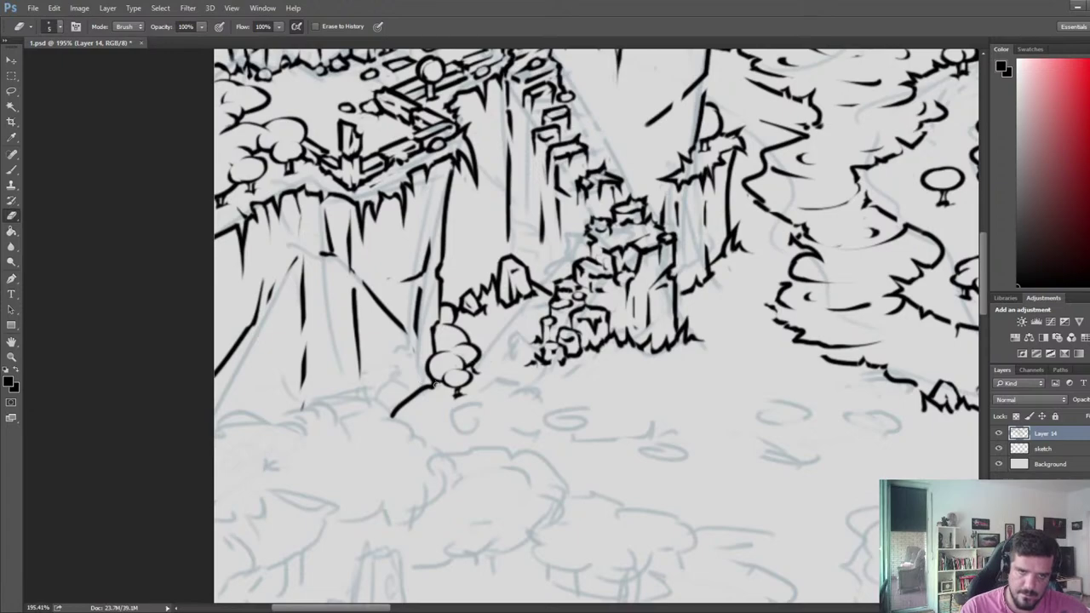
- Ink a small round tree crown beside the bush cluster at the front cliff's lower corner
key(b)
key(e)
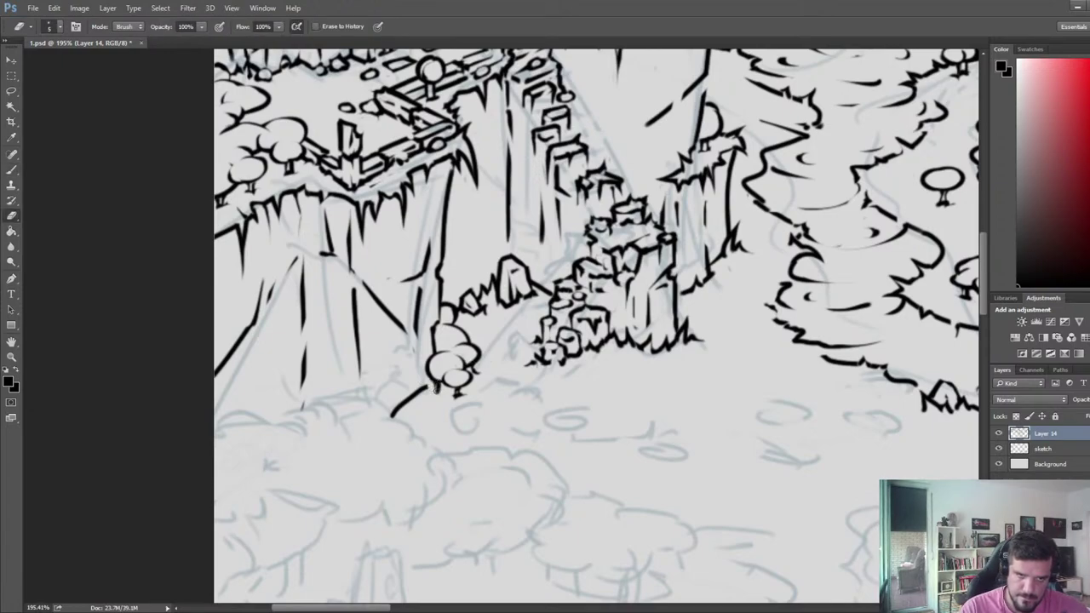
key(b)
key(e)
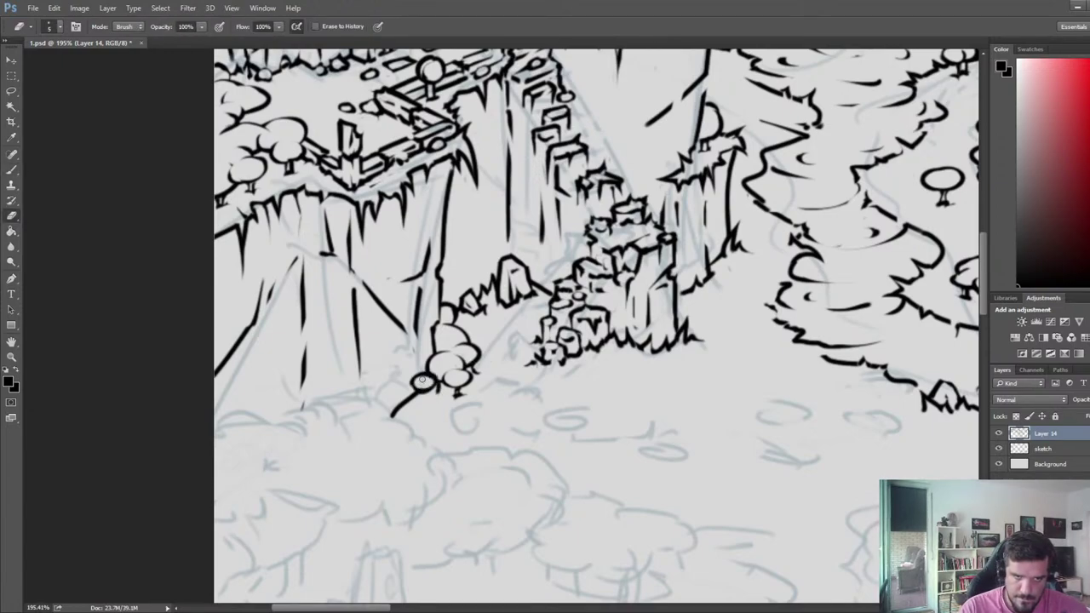
key(b)
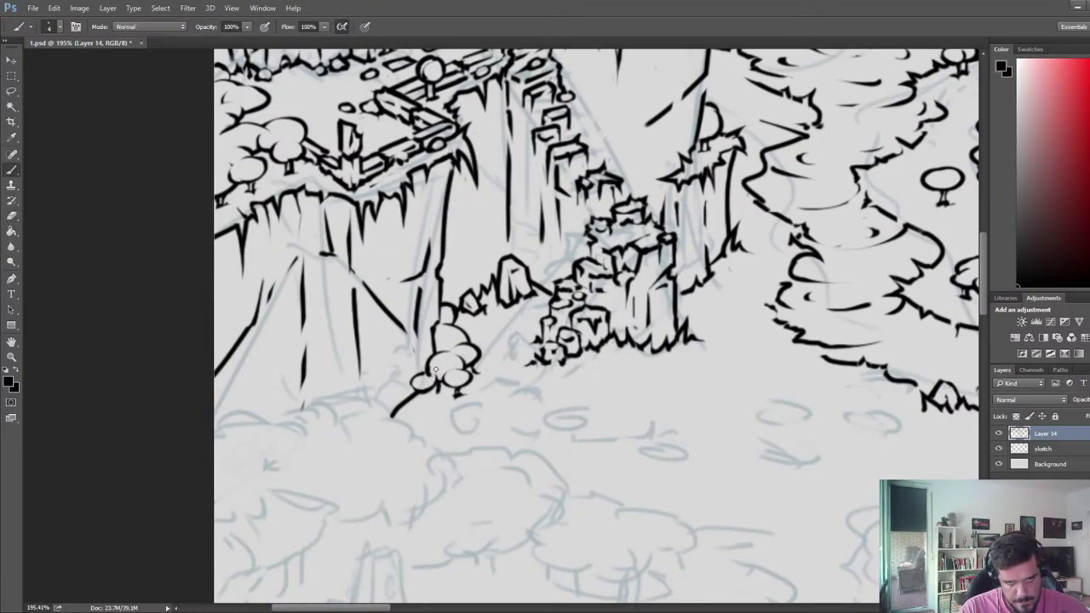
key(e)
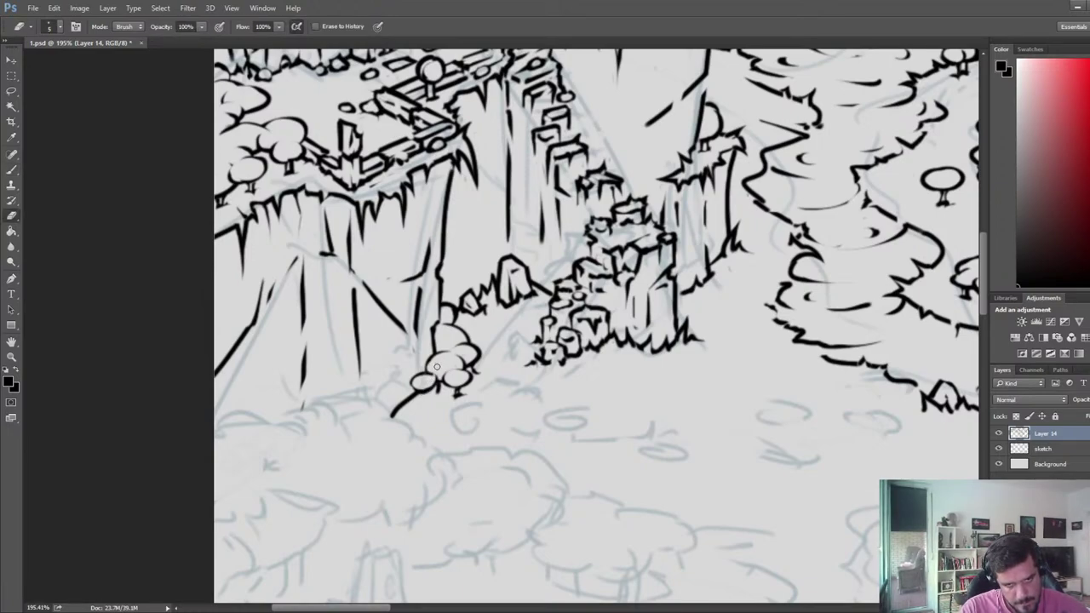
key(b)
key(e)
- Ink the new small tree's trunk and base, and clean up the trunk lines under the bush cluster
key(b)
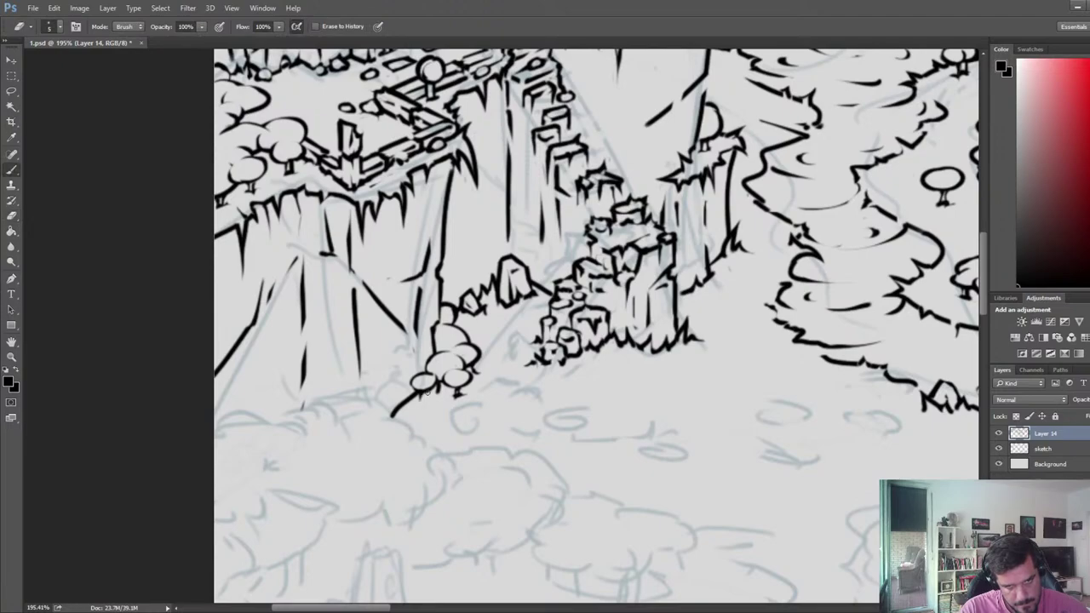
key(e)
key(b)
key(e)
key(b)
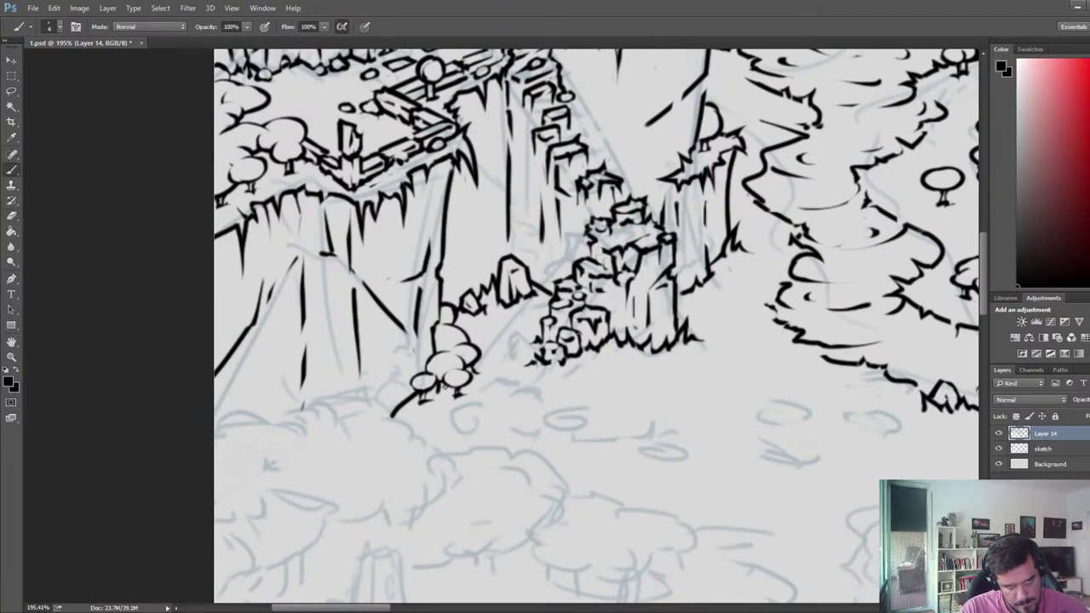
key(b)
key(e)
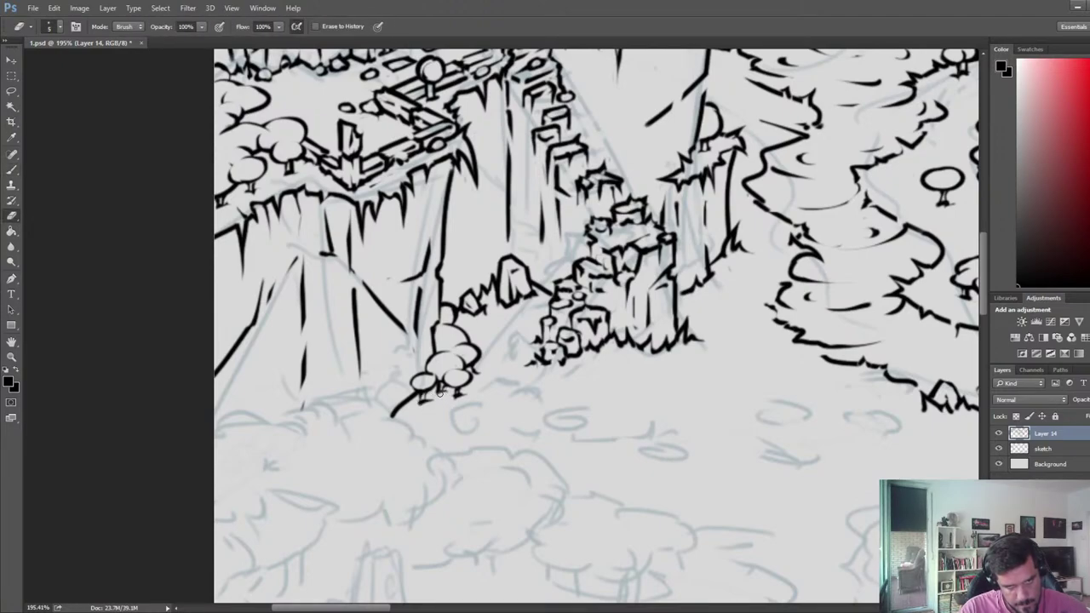
- Save the drawing
scroll(406, 383, down, 1)
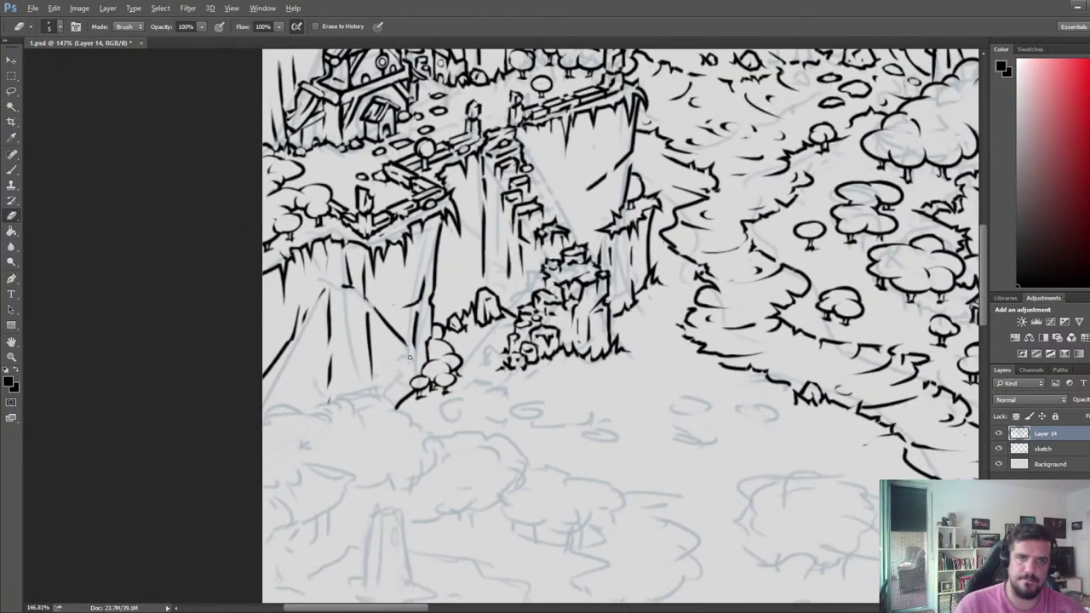
scroll(464, 260, up, 1)
key(ctrl+s)
- Ink a broken diagonal crack with short branching strokes across the cliff wall above the upright rock
drag(511, 250, 329, 280)
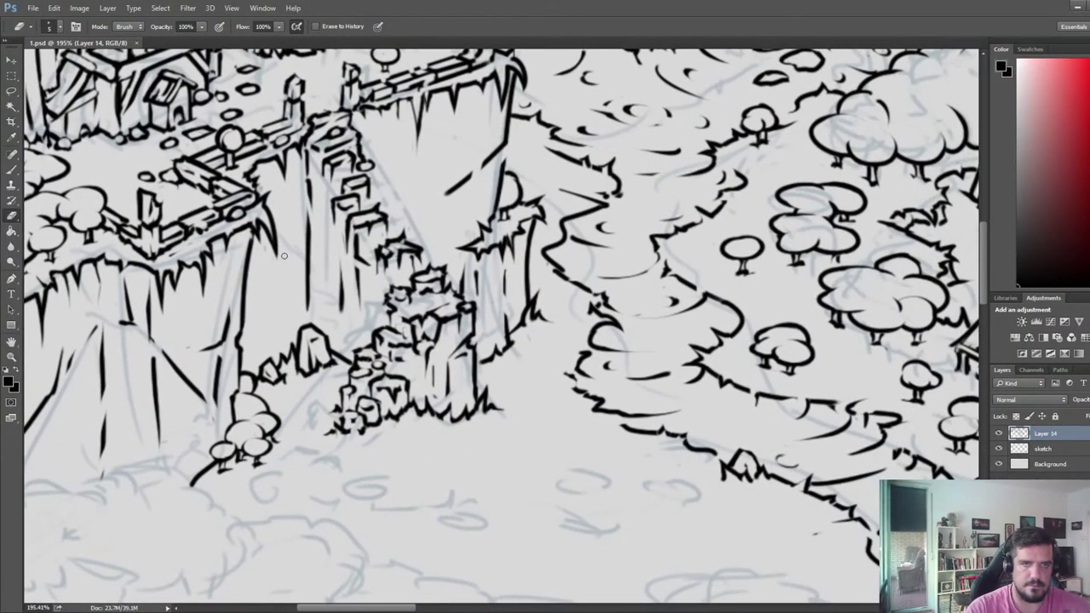
key(b)
mouse_move(257, 296)
mouse_down()
mouse_move(310, 263)
mouse_move(257, 296)
mouse_move(280, 324)
mouse_move(276, 286)
mouse_move(300, 277)
mouse_up()
key(e)
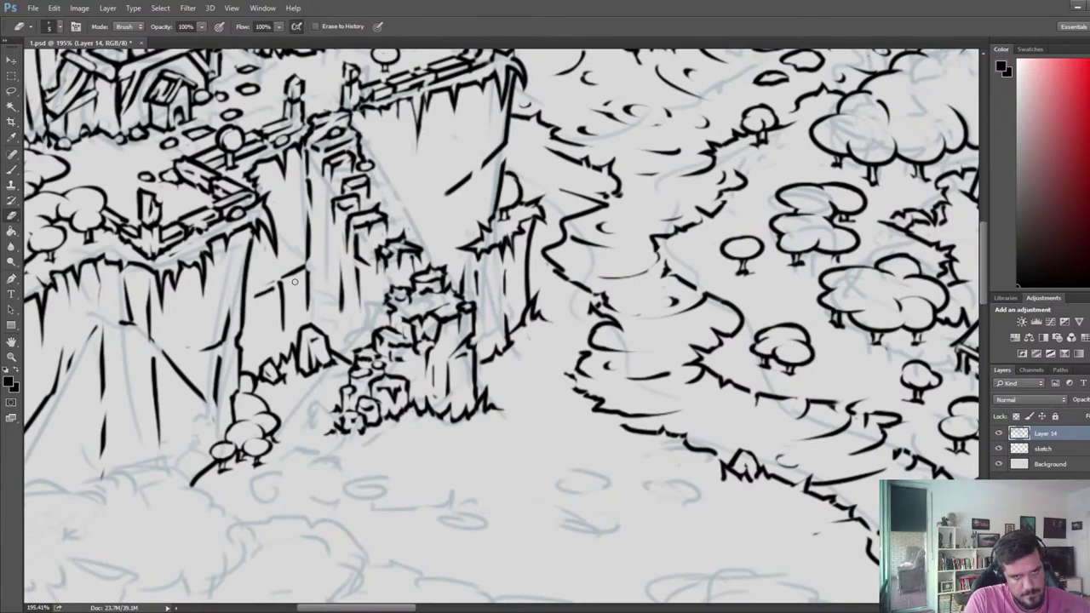
key(b)
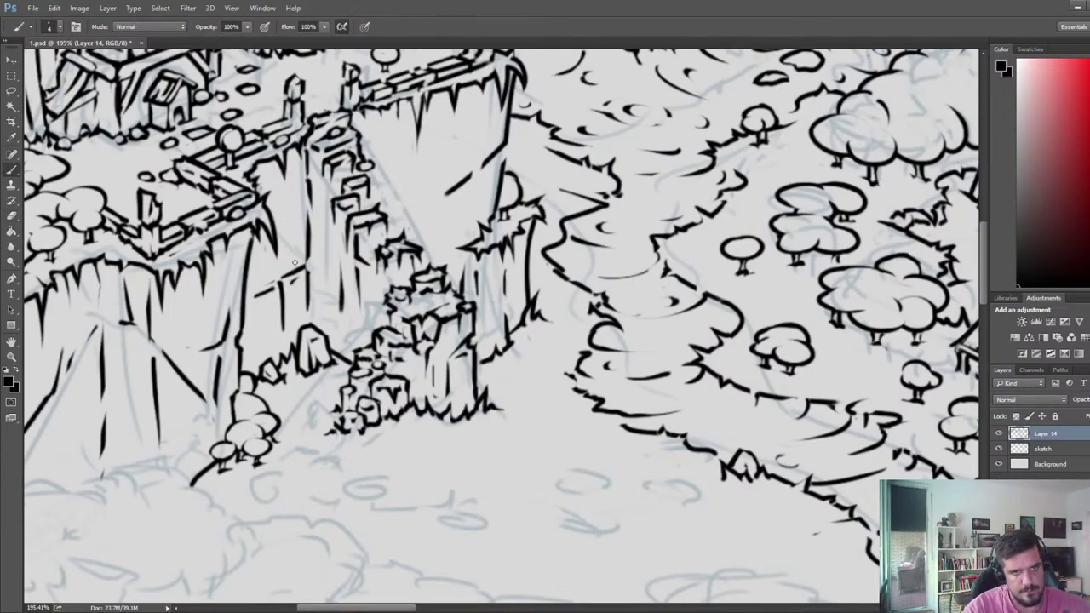
mouse_move(294, 273)
mouse_down()
mouse_move(291, 215)
mouse_move(291, 269)
mouse_up()
key(e)
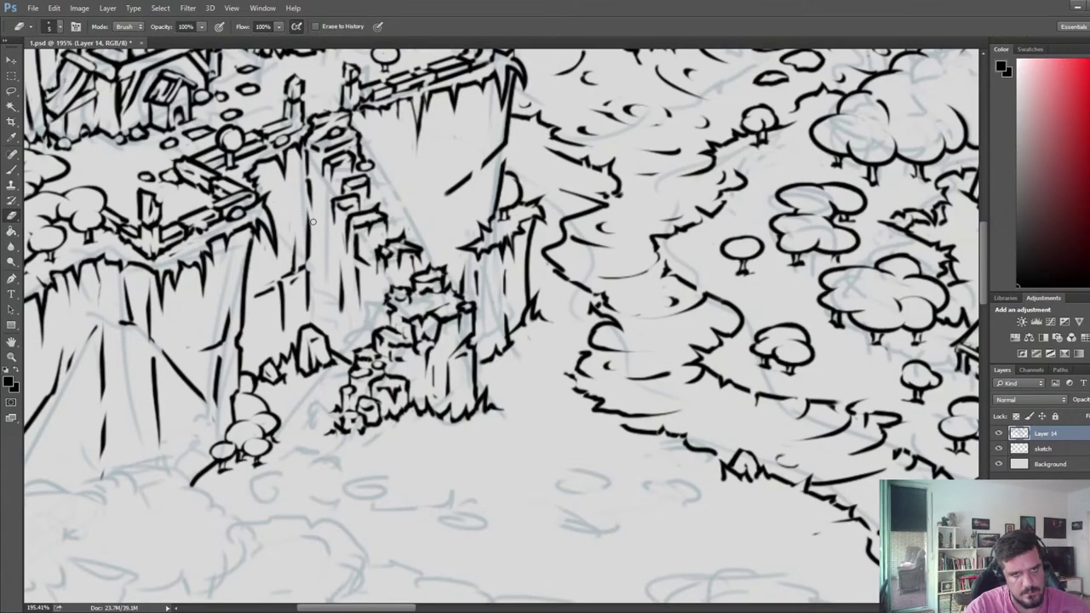
- Ink tapered crack lines down the cliff wall next to the stone stairs
key(b)
mouse_move(310, 226)
mouse_down()
mouse_move(340, 266)
mouse_move(320, 233)
mouse_move(329, 228)
mouse_up()
key(e)
key(b)
key(e)
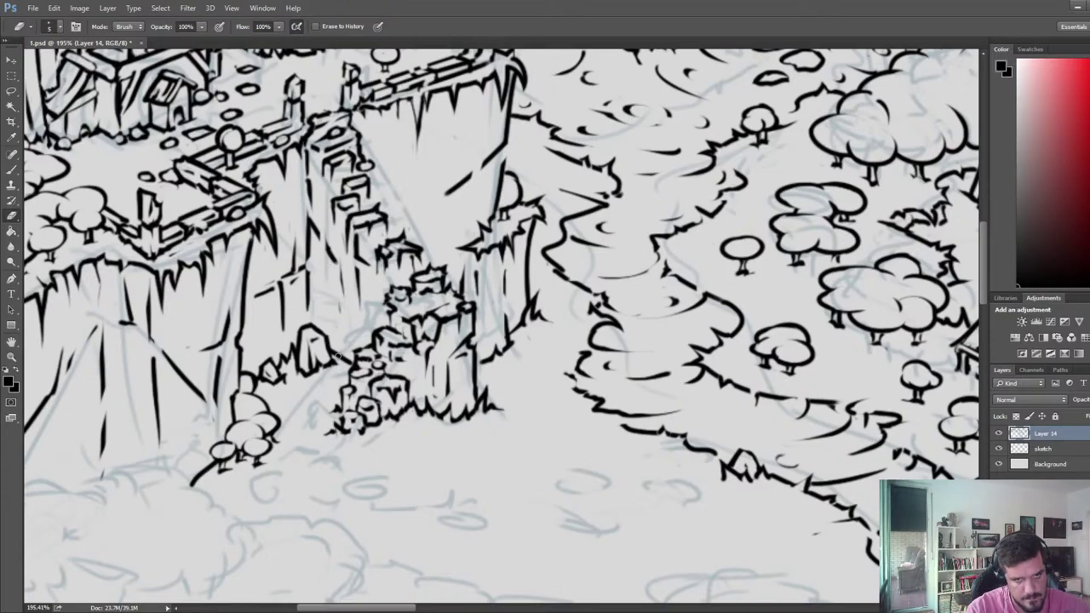
- Replace the ground line between the upright rock and the stairs with jagged grass tufts
mouse_move(338, 356)
mouse_down()
mouse_move(344, 329)
mouse_move(348, 360)
mouse_up()
key(b)
key(e)
key(b)
key(e)
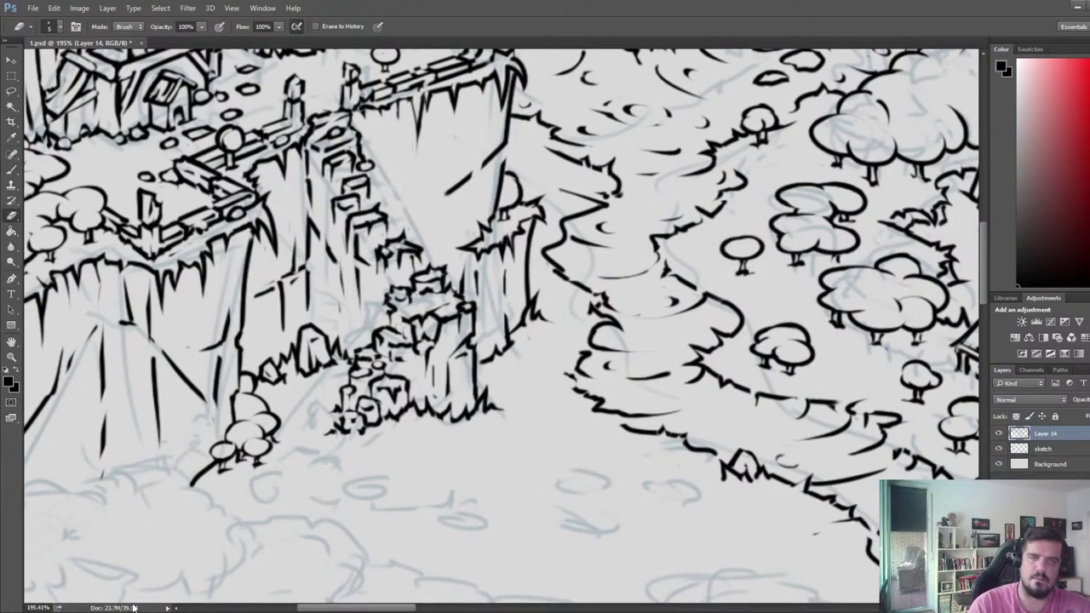
- Save the drawing and flip the canvas horizontally, returning to the area around the stairs and upright rock
scroll(204, 391, down, 7)
key(ctrl+shift+h)
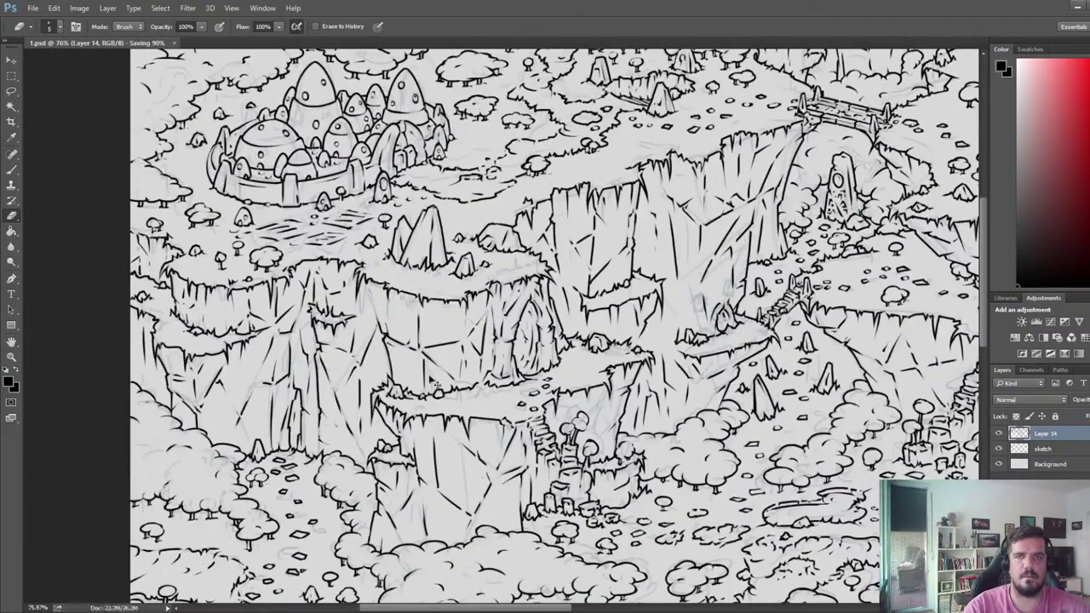
drag(851, 341, 161, 283)
drag(818, 284, 383, 243)
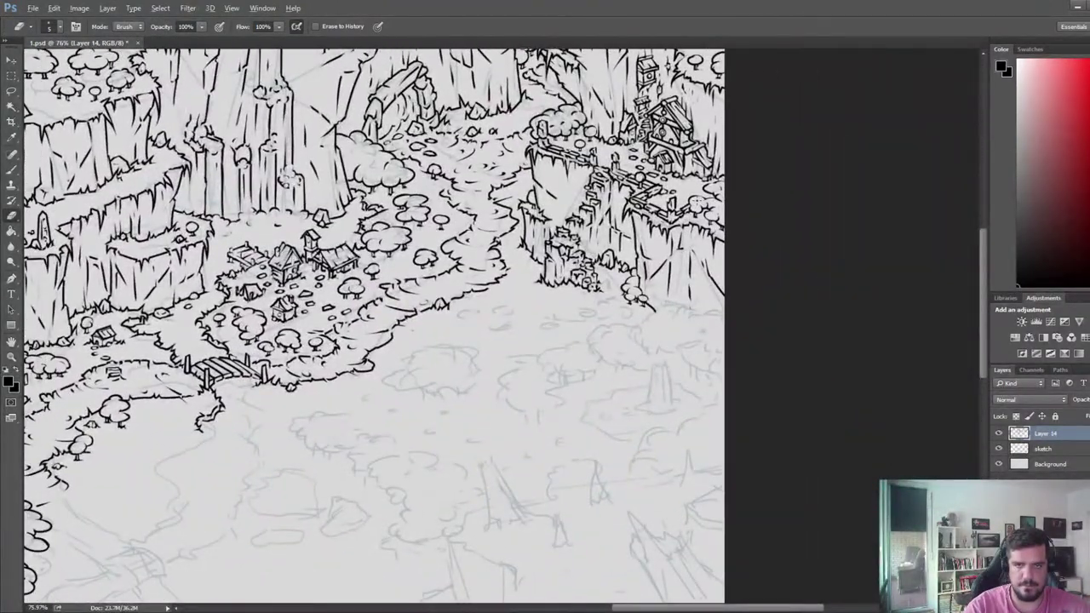
scroll(487, 341, up, 5)
drag(507, 322, 550, 345)
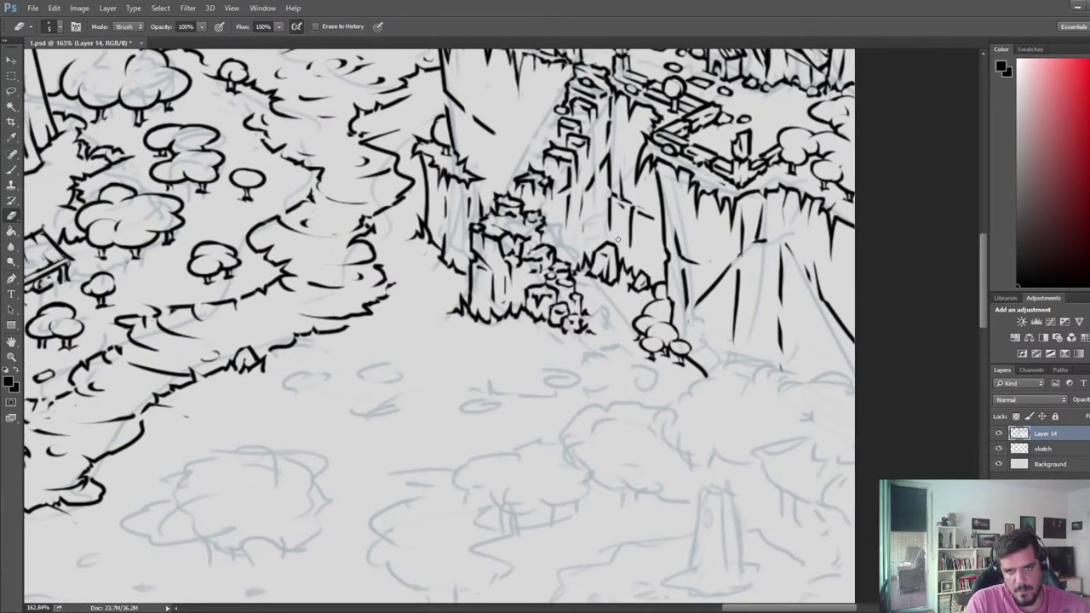
- Ink a small round marking on the face of the upright rock beside the stairs
key(b)
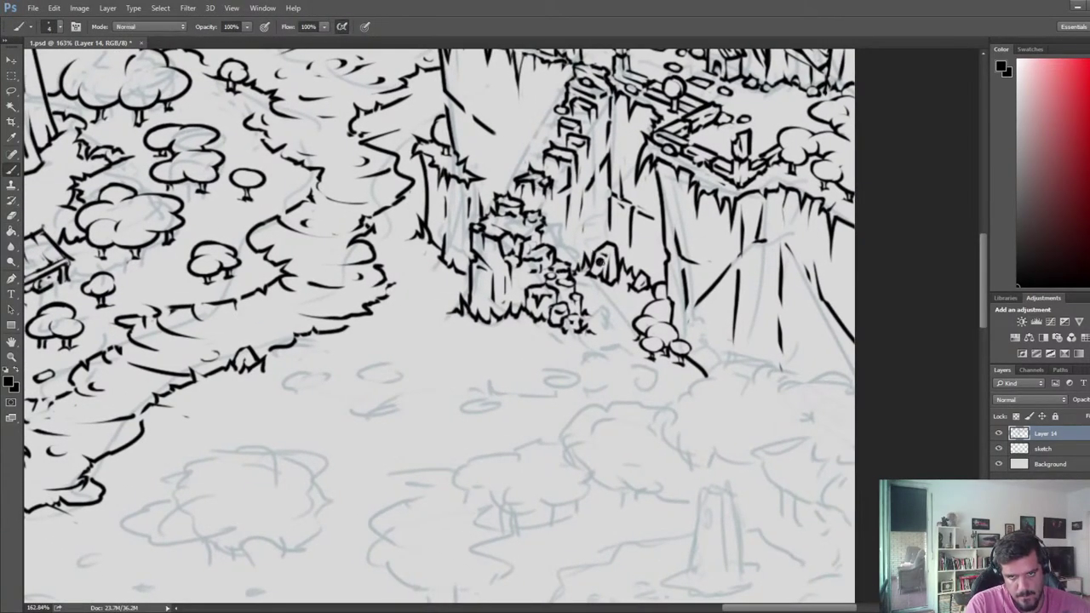
key(e)
key(b)
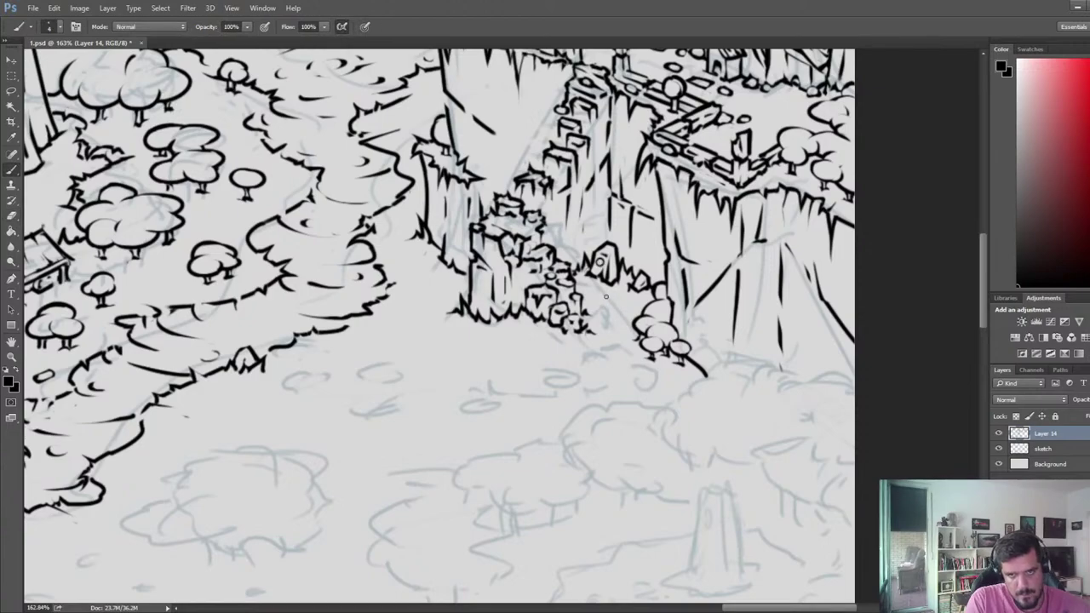
- Try inking two small flat stones on the ground below the upright rock
key(e)
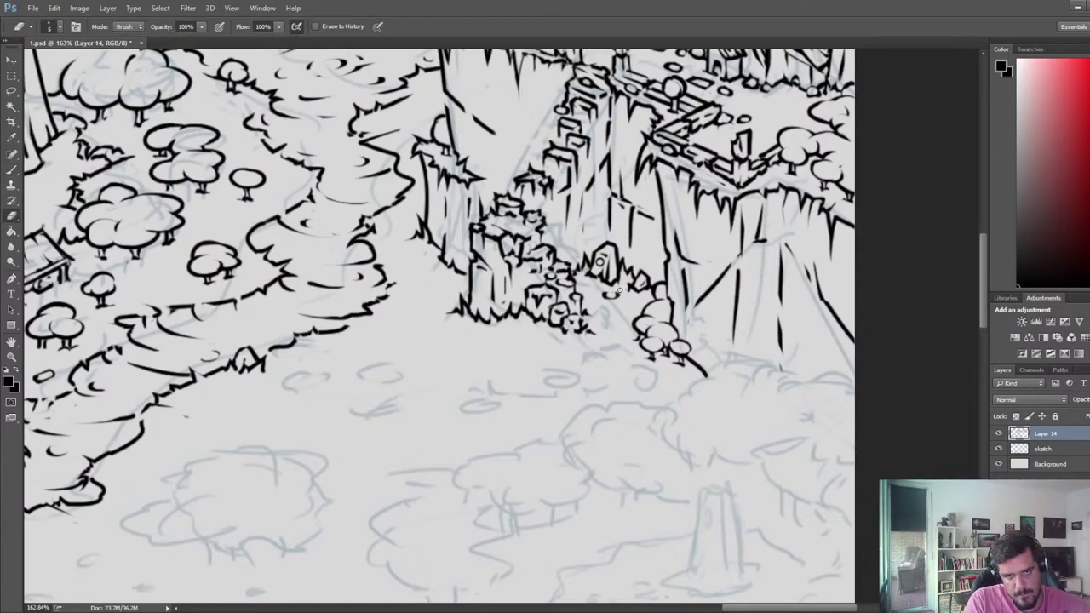
key(b)
key(e)
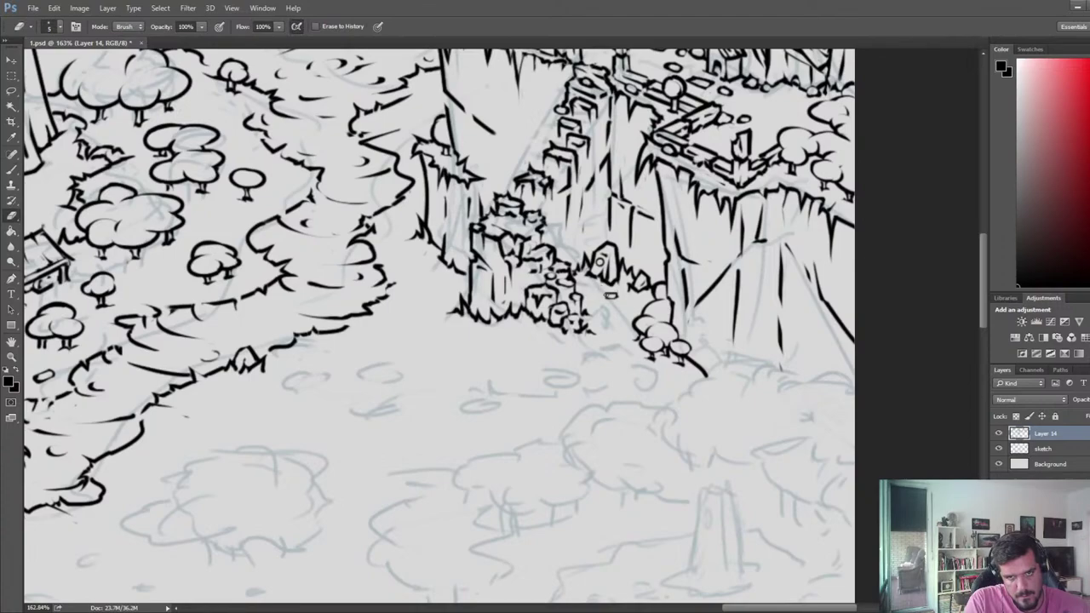
key(b)
drag(594, 304, 598, 306)
key(e)
key(b)
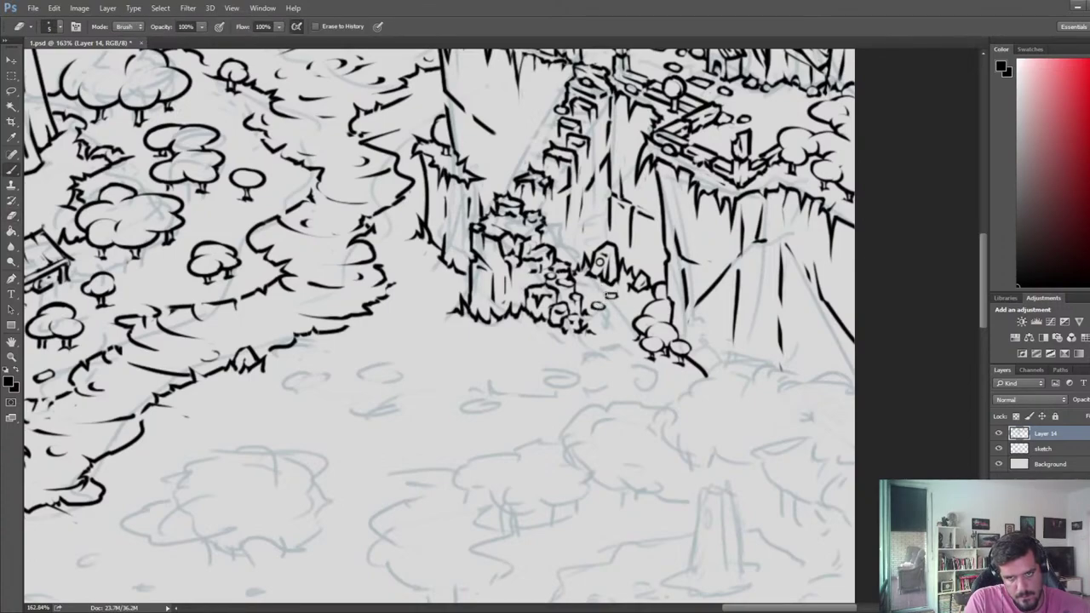
- Try reshaping the upper ground stone, and erase both small stones below the upright rock
key(b)
key(e)
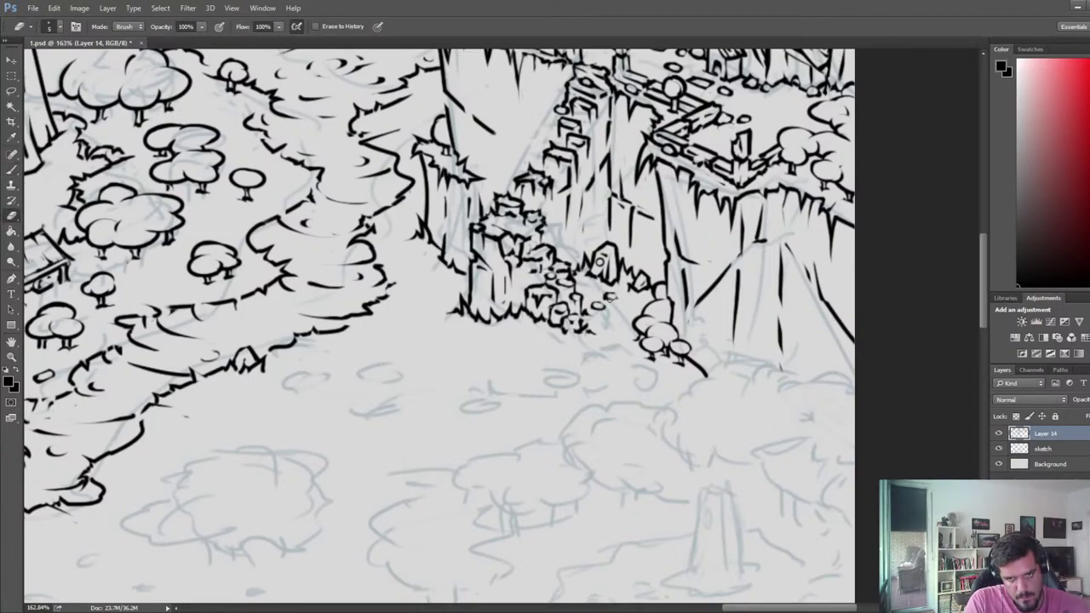
key(b)
key(e)
key(b)
key(e)
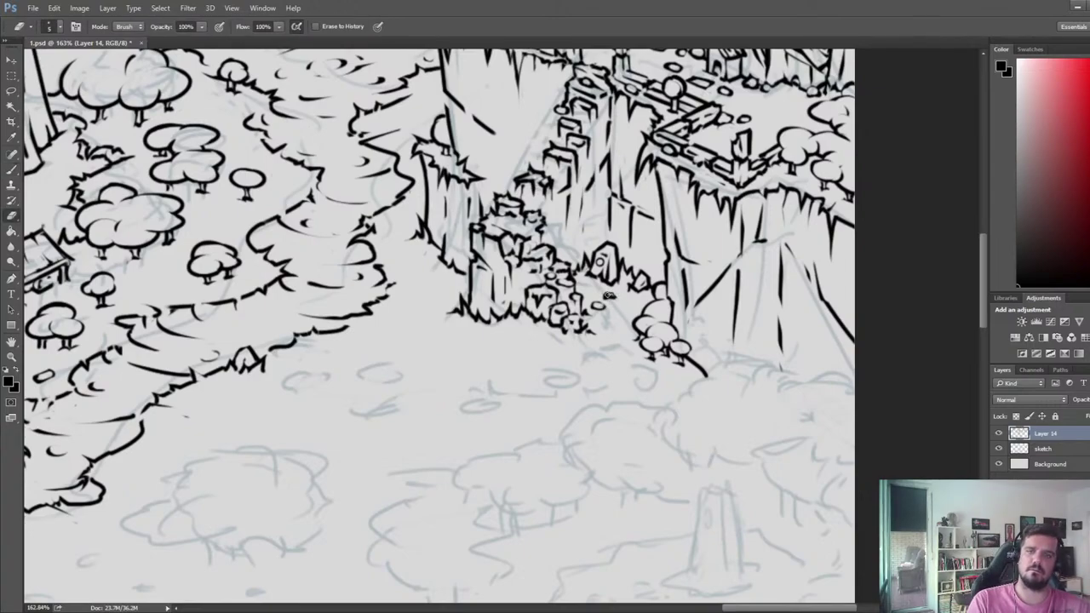
key(b)
key(e)
key(b)
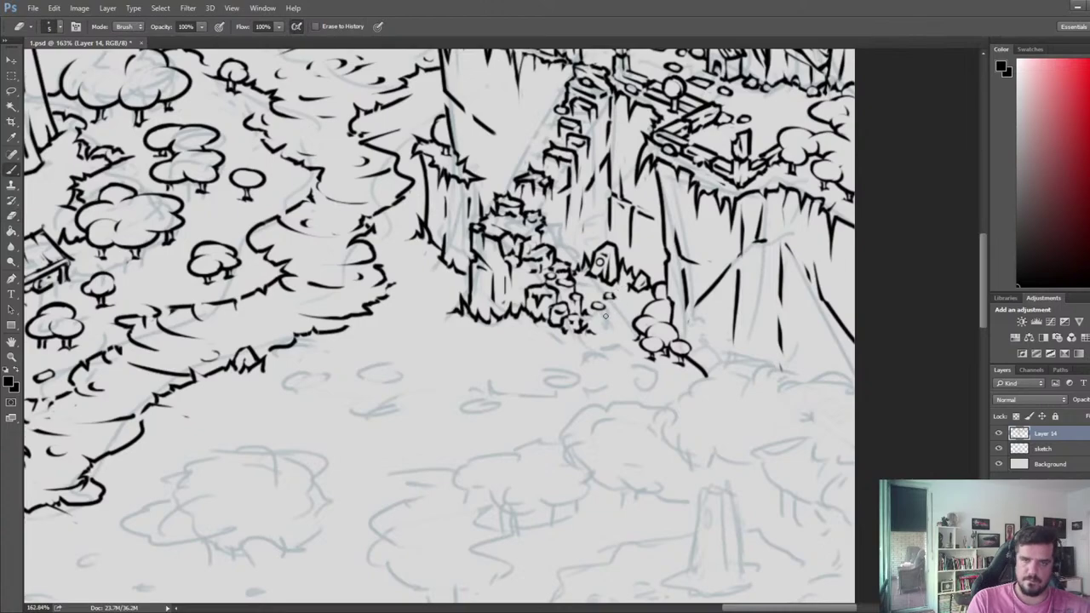
key(e)
drag(603, 305, 594, 306)
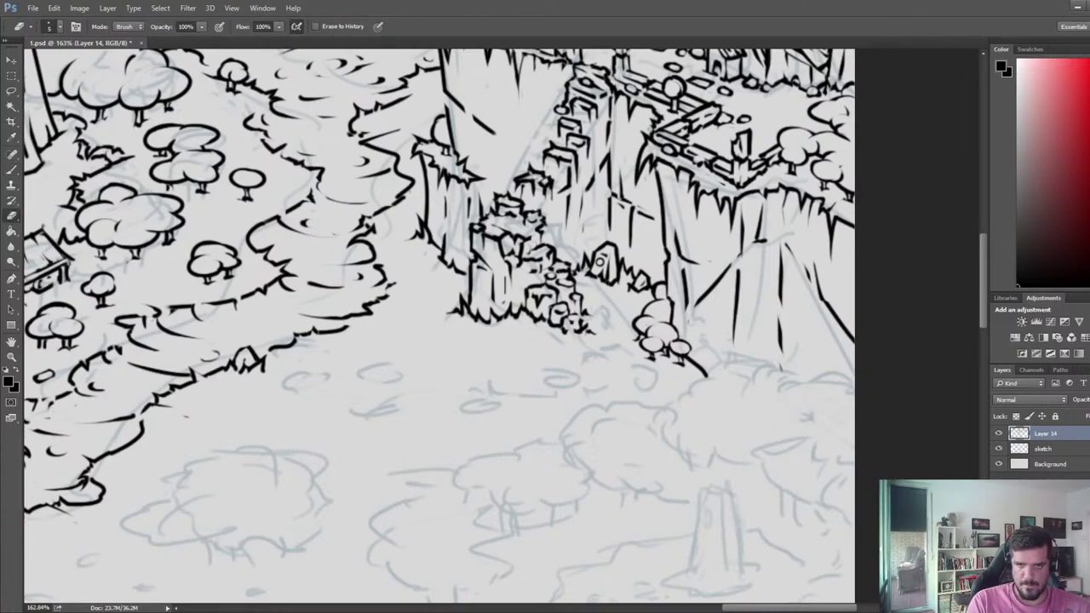
- Ink a flat, elongated stone slab on the ground directly below the upright rock
key(b)
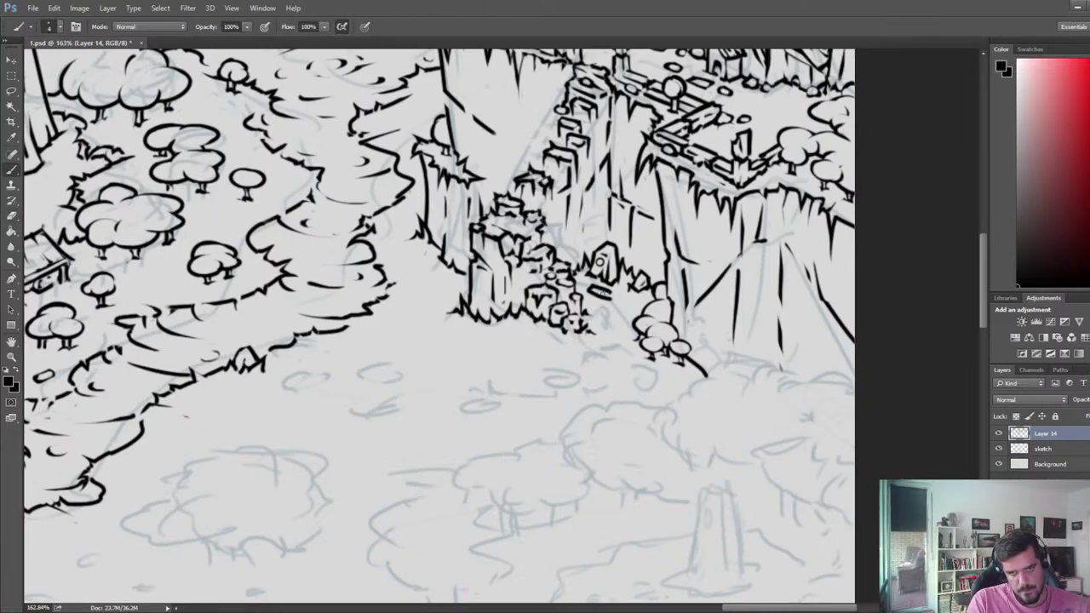
key(e)
key(b)
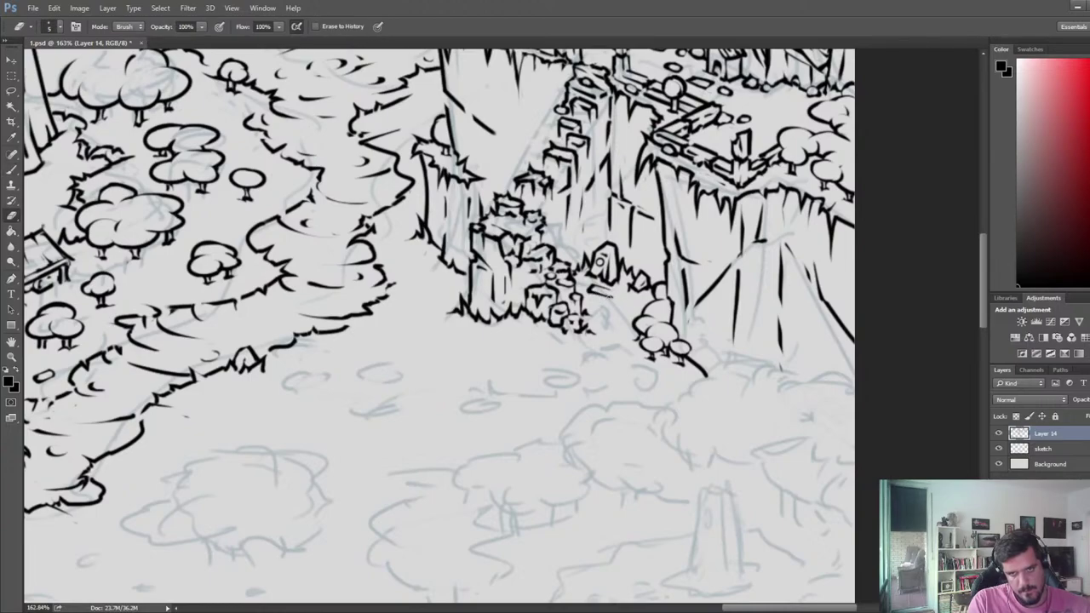
key(e)
- Ink a second, smaller flat slab below the first one and trim its edges
key(b)
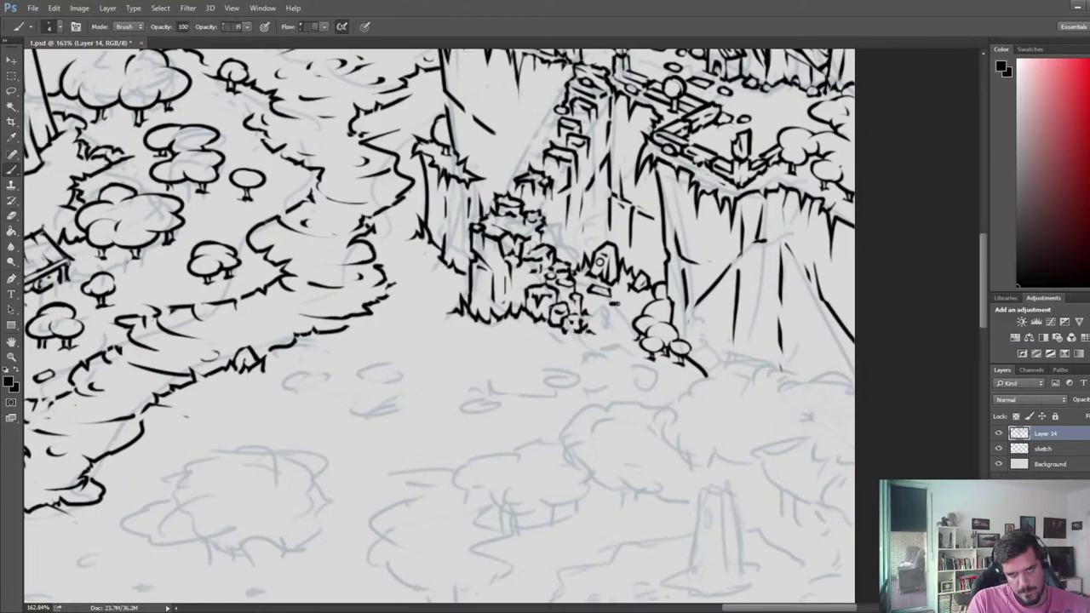
key(e)
key(b)
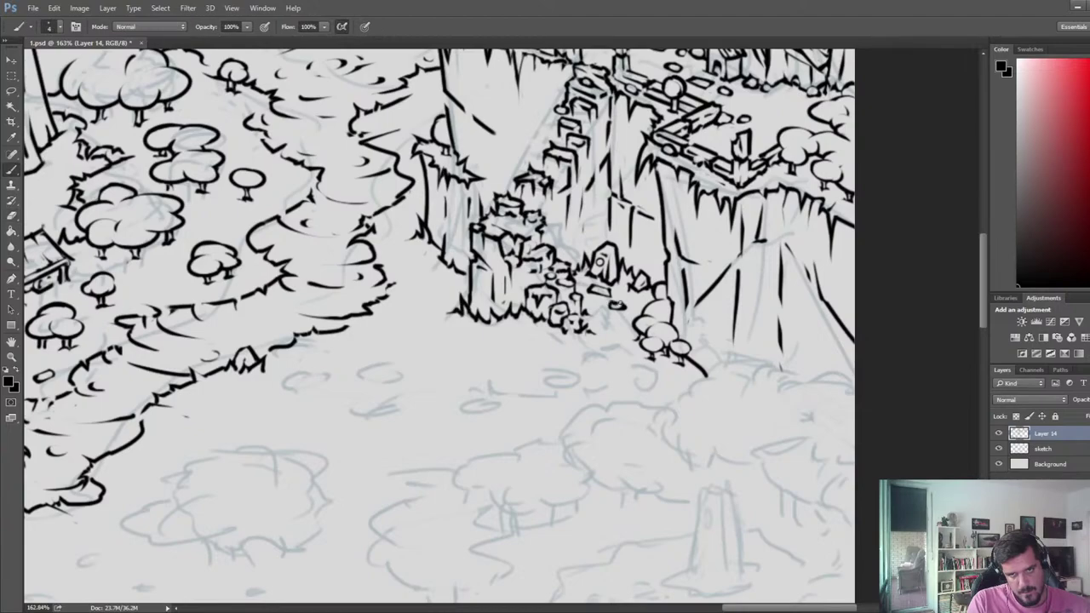
key(e)
key(b)
key(e)
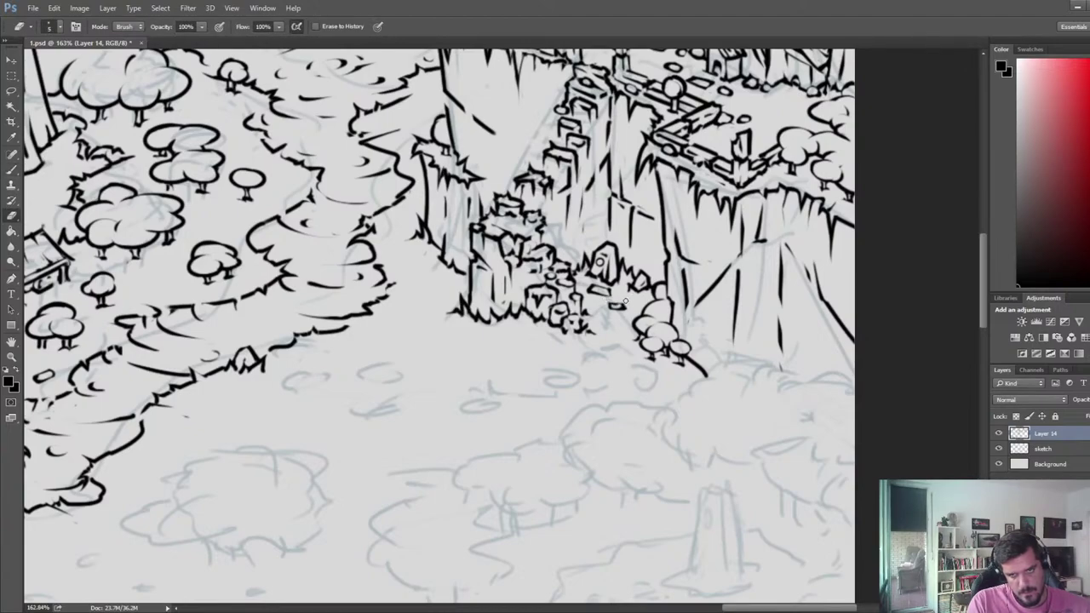
- Ink another flat slab beneath the second one, between the foot of the stairs and the bush cluster
key(b)
drag(601, 319, 623, 321)
key(e)
key(b)
key(e)
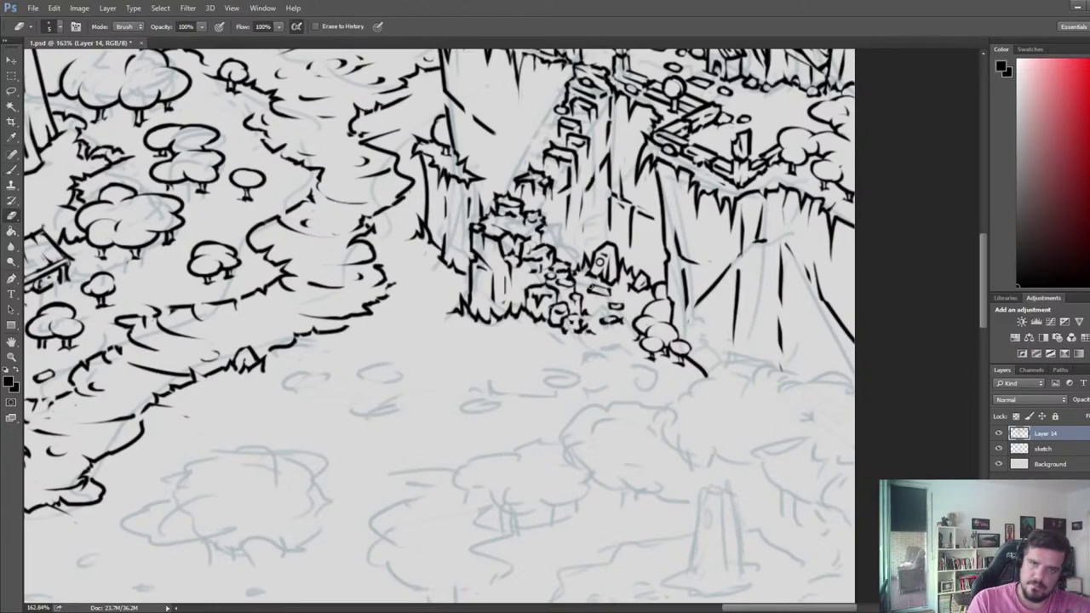
- Add short stone edge strokes around the uppermost slab below the upright rock
key(b)
mouse_move(591, 290)
mouse_down()
mouse_move(581, 284)
mouse_move(620, 295)
mouse_up()
key(e)
key(b)
key(e)
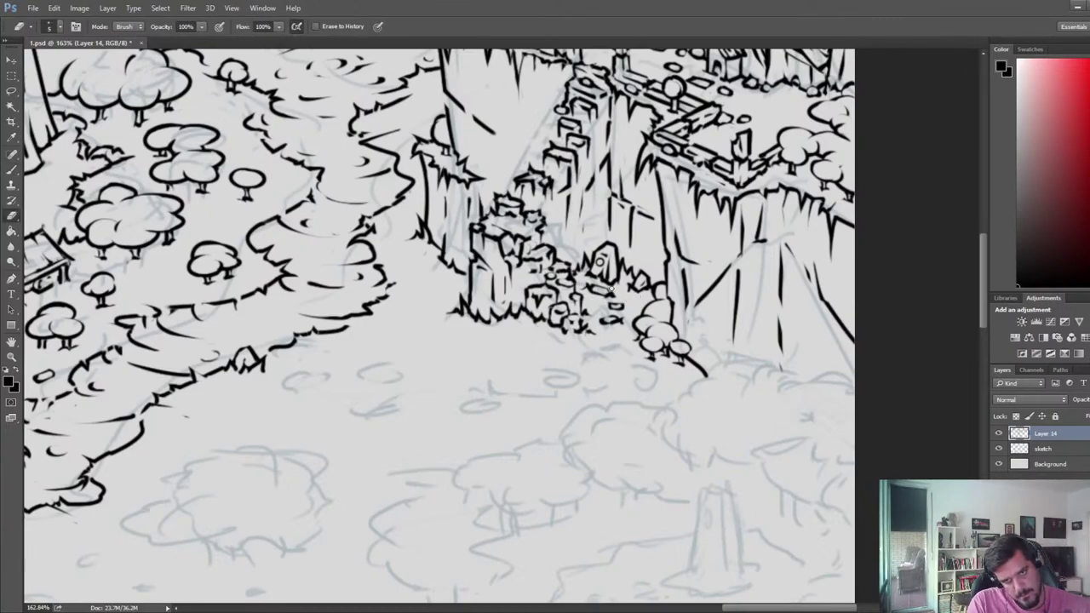
- Trim and redraw the edges of the upper slabs and add a small mark between the stones
key(b)
key(e)
drag(612, 288, 607, 292)
key(b)
key(e)
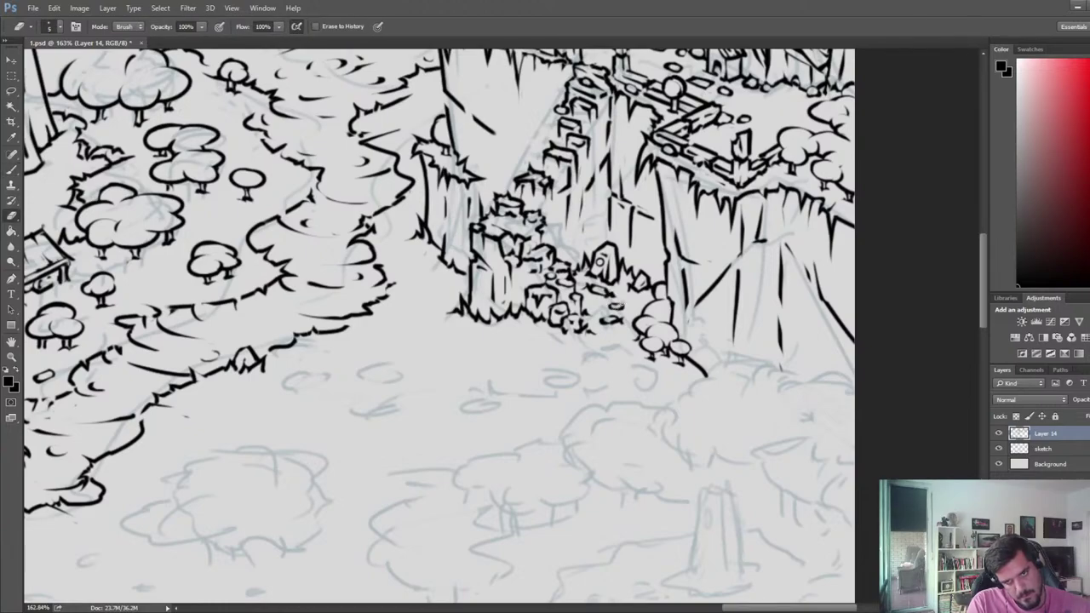
key(b)
drag(599, 304, 602, 305)
key(e)
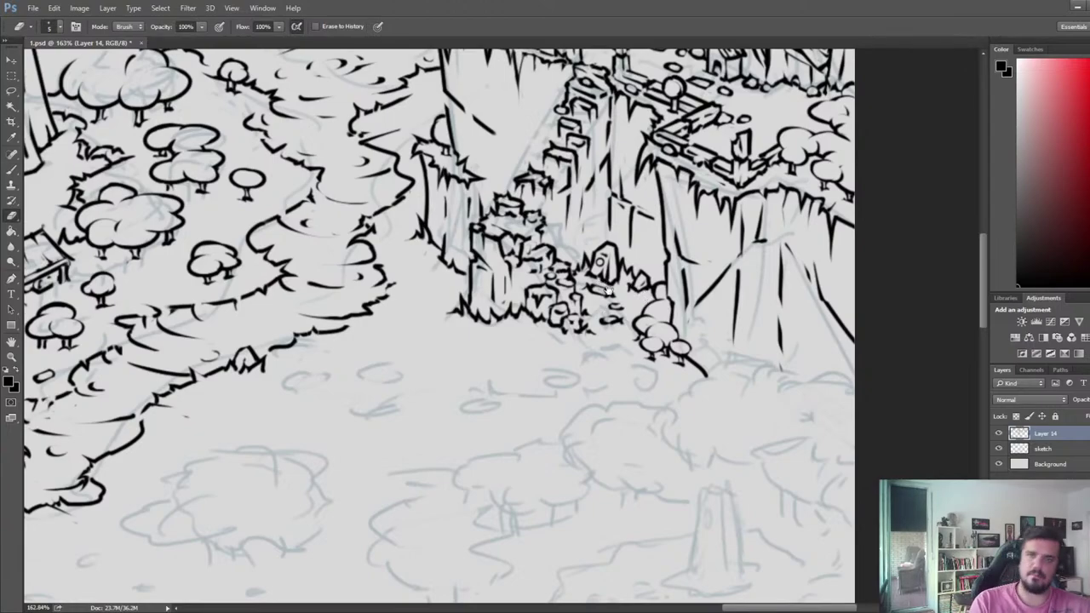
- Trim and touch up the edges of the flat slabs beside the bush cluster, undoing the last stroke
mouse_move(622, 321)
mouse_down()
mouse_move(601, 319)
mouse_move(629, 307)
mouse_move(610, 321)
mouse_move(626, 342)
mouse_move(618, 339)
mouse_up()
key(b)
key(e)
key(b)
key(e)
key(b)
key(ctrl+z)
key(e)
- Save the document and flip the canvas horizontally
scroll(537, 367, down, 12)
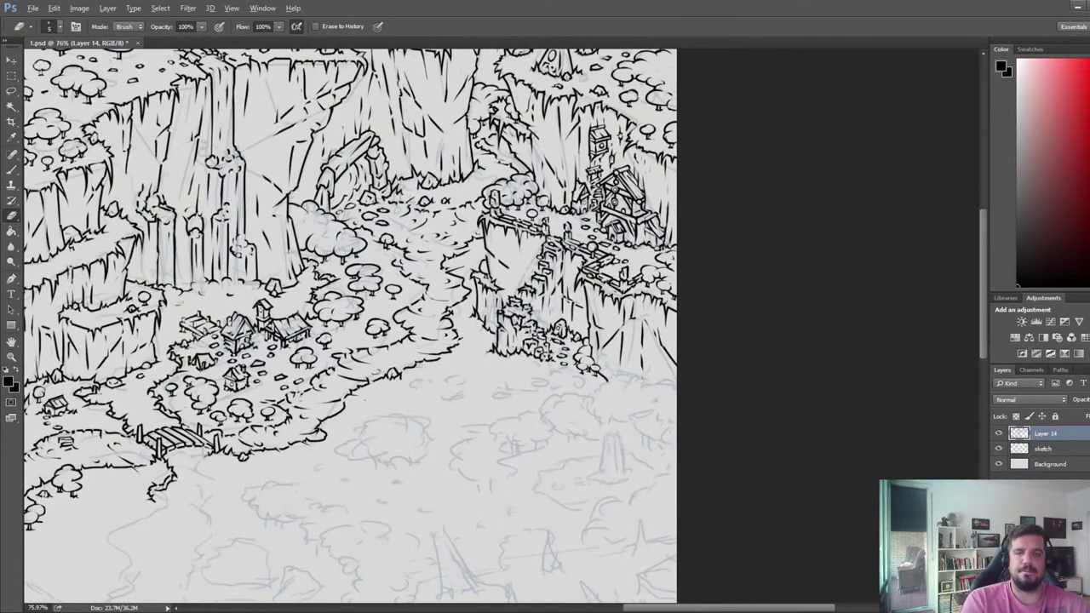
key(ctrl+s)
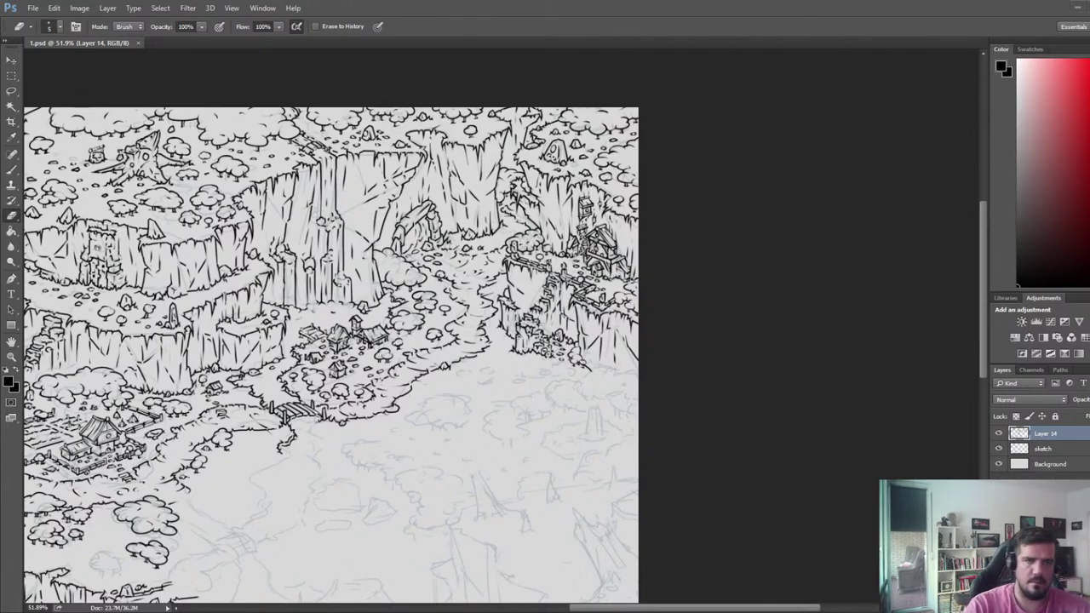
scroll(501, 341, down, 3)
key(ctrl+shift+h)
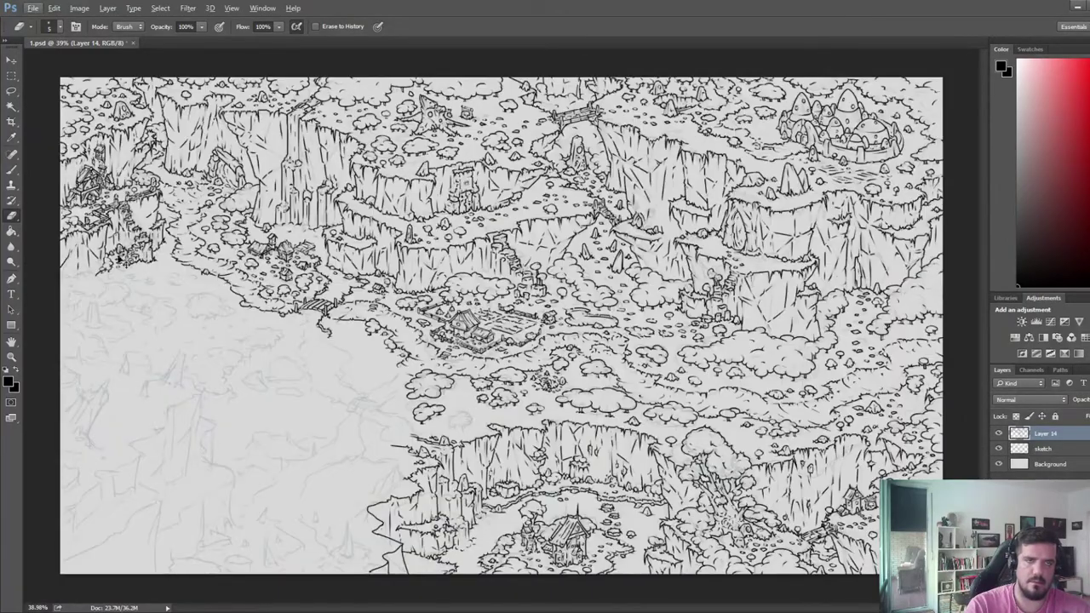
- Ink a small round tree on the grassy edge between the tall cliff and the winding path
scroll(127, 235, up, 13)
scroll(128, 235, up, 2)
drag(211, 224, 345, 294)
mouse_move(434, 149)
mouse_down()
mouse_move(539, 215)
mouse_move(557, 247)
mouse_move(579, 245)
mouse_move(564, 262)
mouse_move(581, 265)
mouse_up()
key(b)
key(ctrl+z)
key(e)
key(ctrl+z)
key(ctrl+z)
key(b)
key(e)
key(b)
key(e)
key(b)
key(e)
key(b)
key(e)
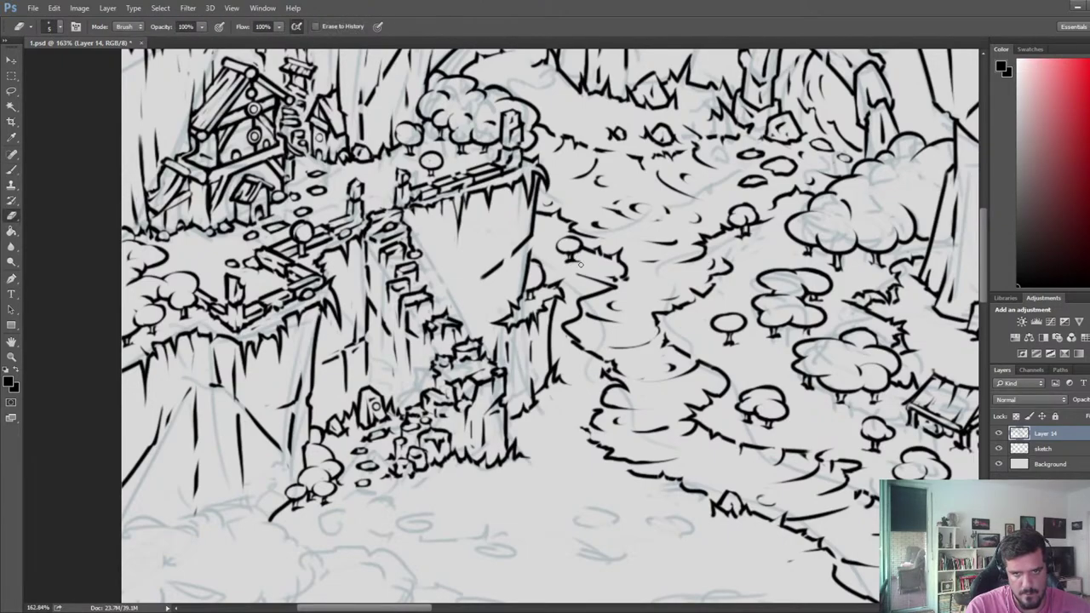
- Try to ink a second small round tree crown between the first tree and the cliff edge
key(b)
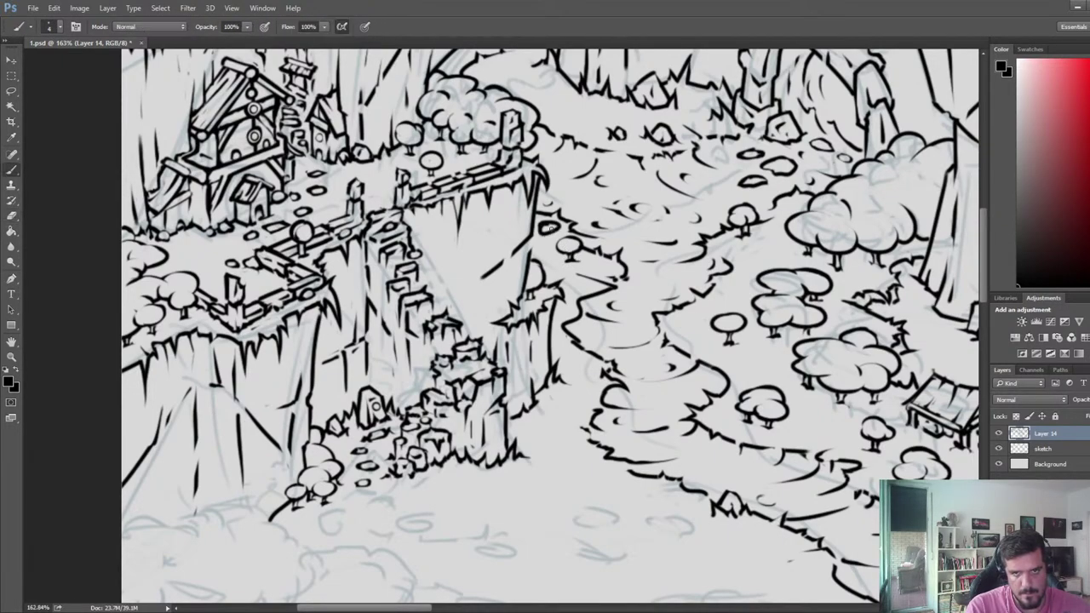
key(e)
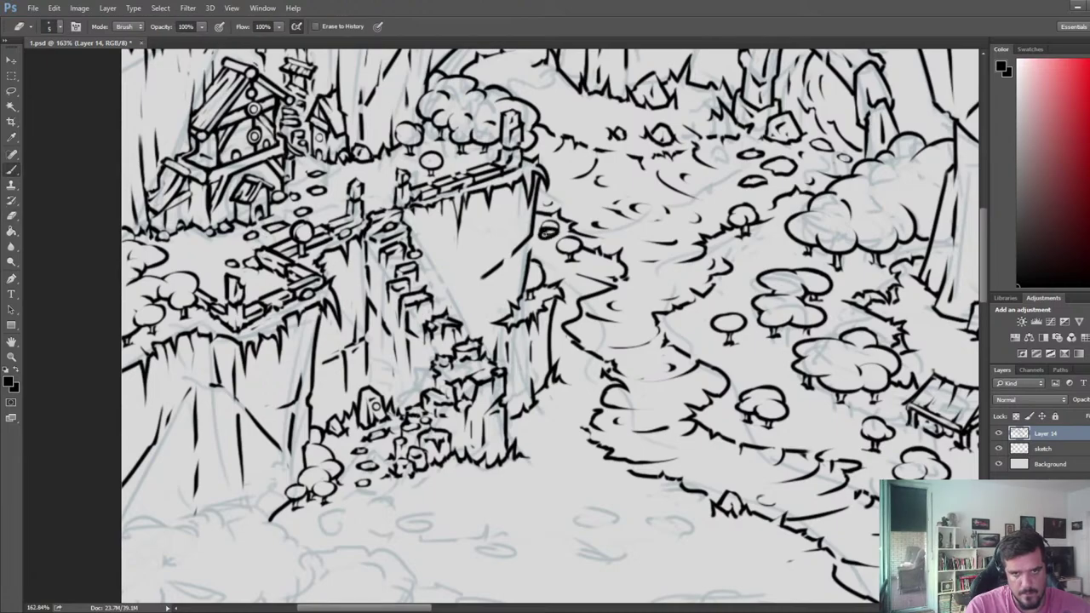
key(b)
key(e)
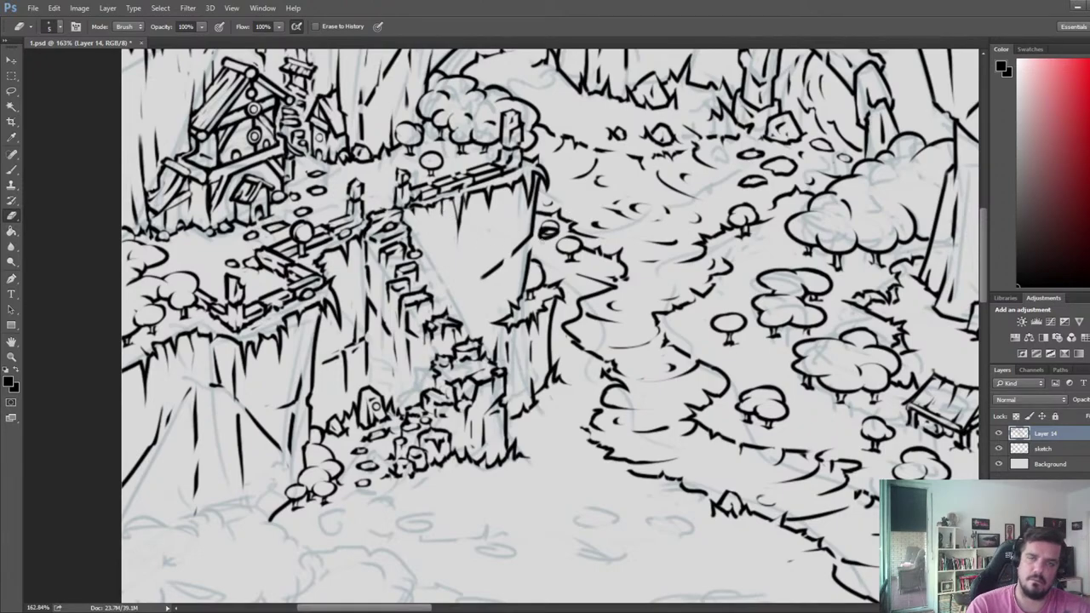
key(ctrl+z)
key(b)
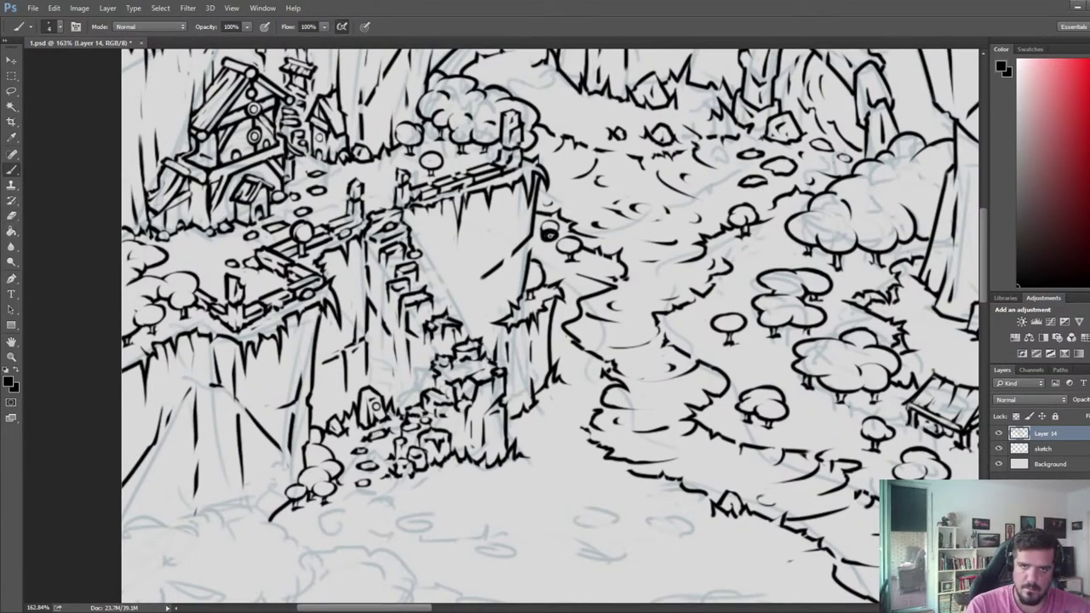
key(e)
key(b)
key(e)
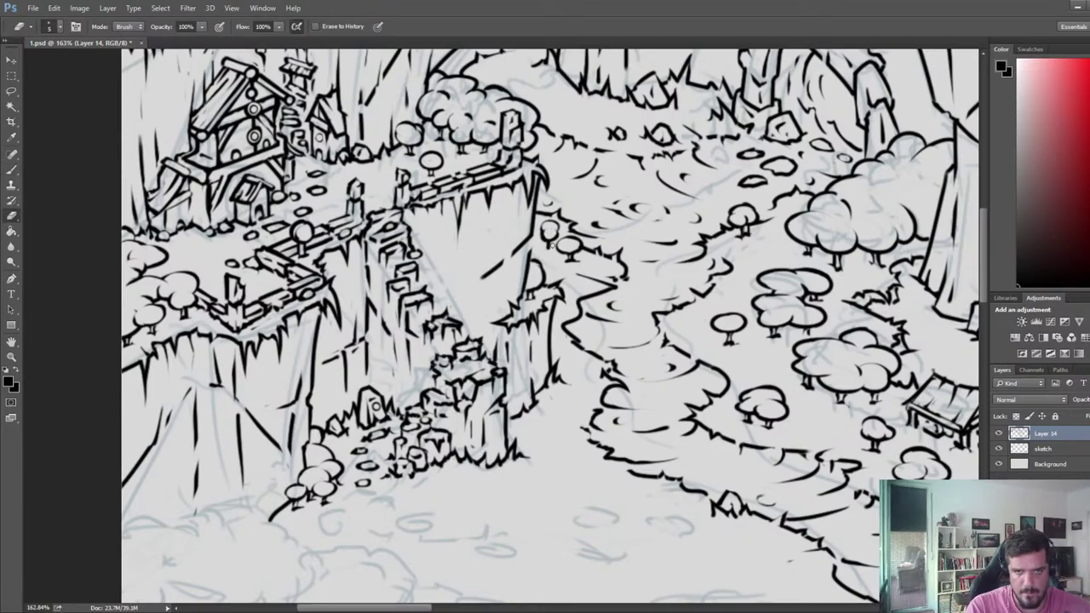
- Try adding a short trunk and ground stroke beneath the second small tree
key(b)
key(e)
key(b)
key(e)
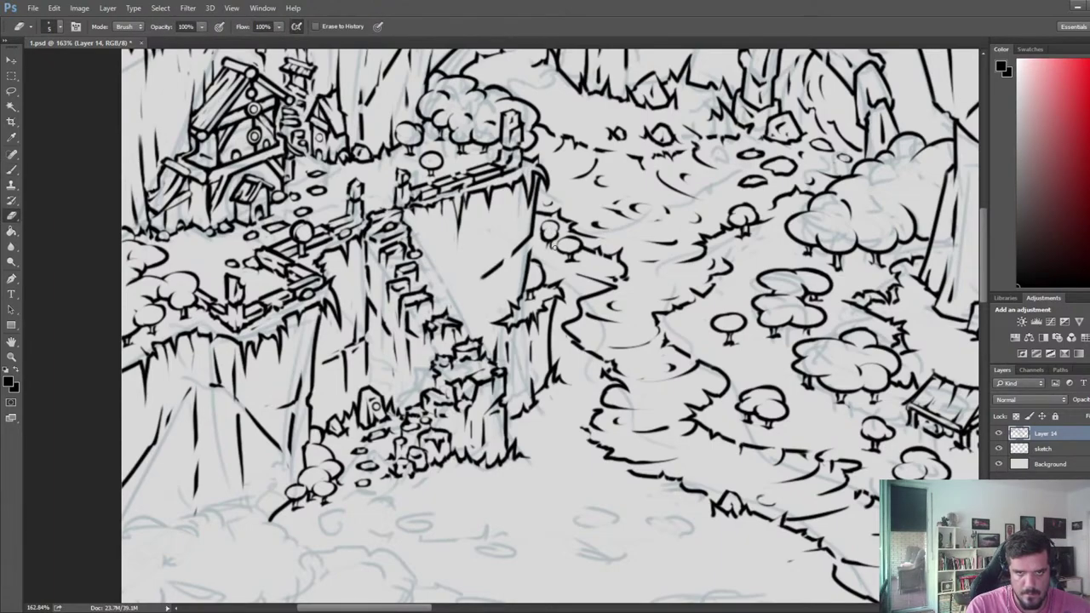
key(b)
drag(544, 248, 552, 248)
key(e)
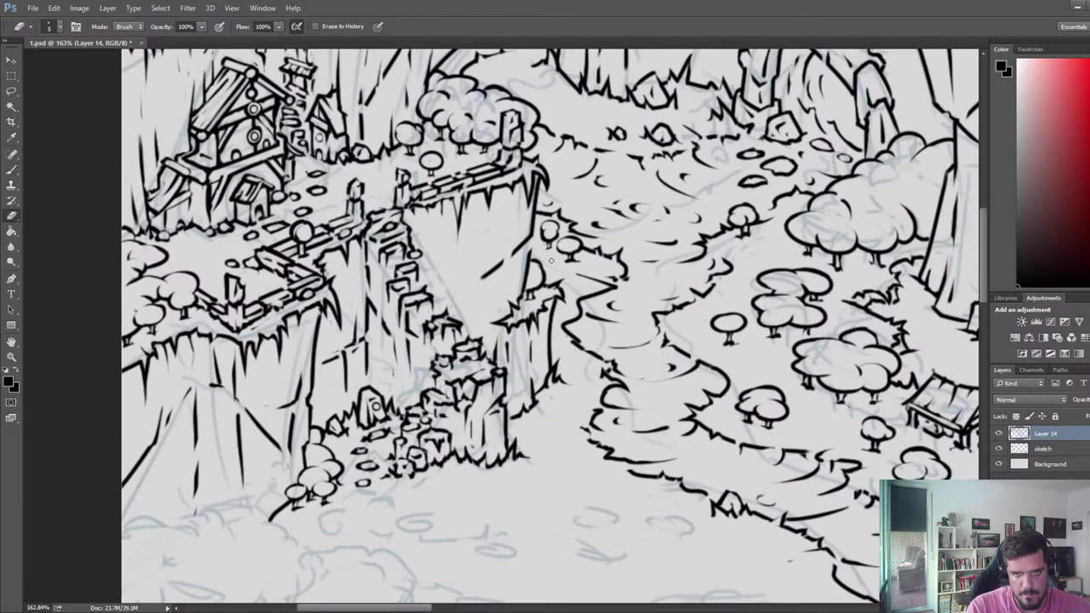
- Try reshaping the second tree's crown with extra foliage strokes on its cliff side and trim them
key(b)
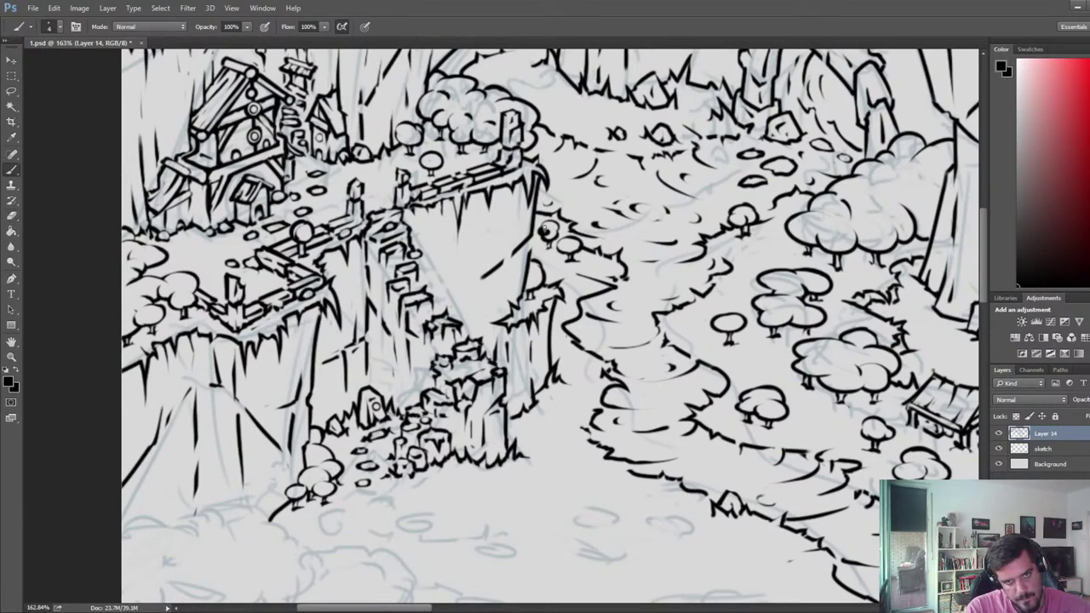
key(e)
key(b)
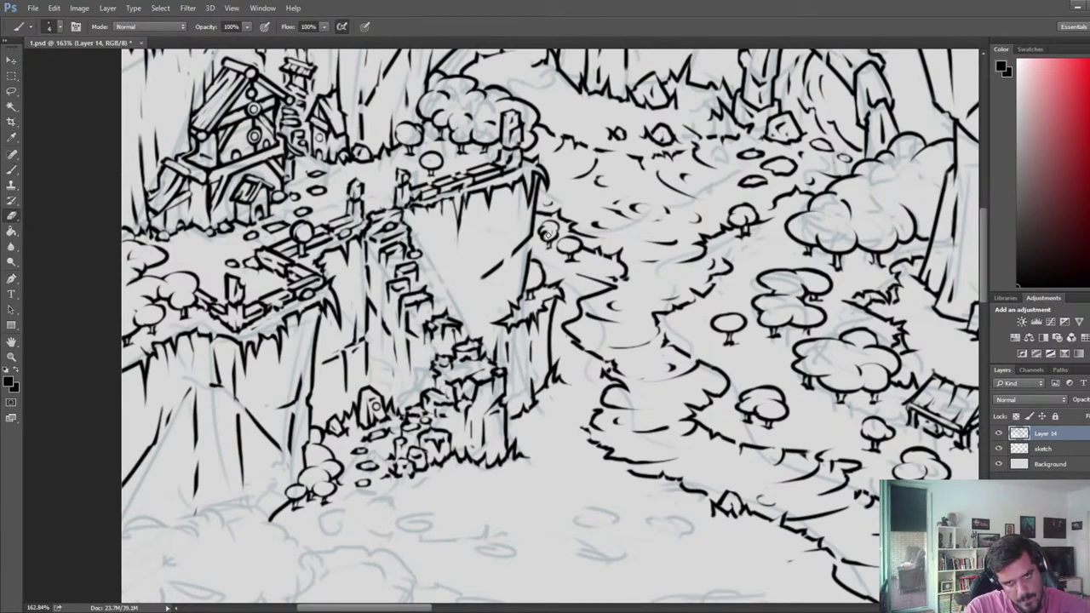
key(e)
key(b)
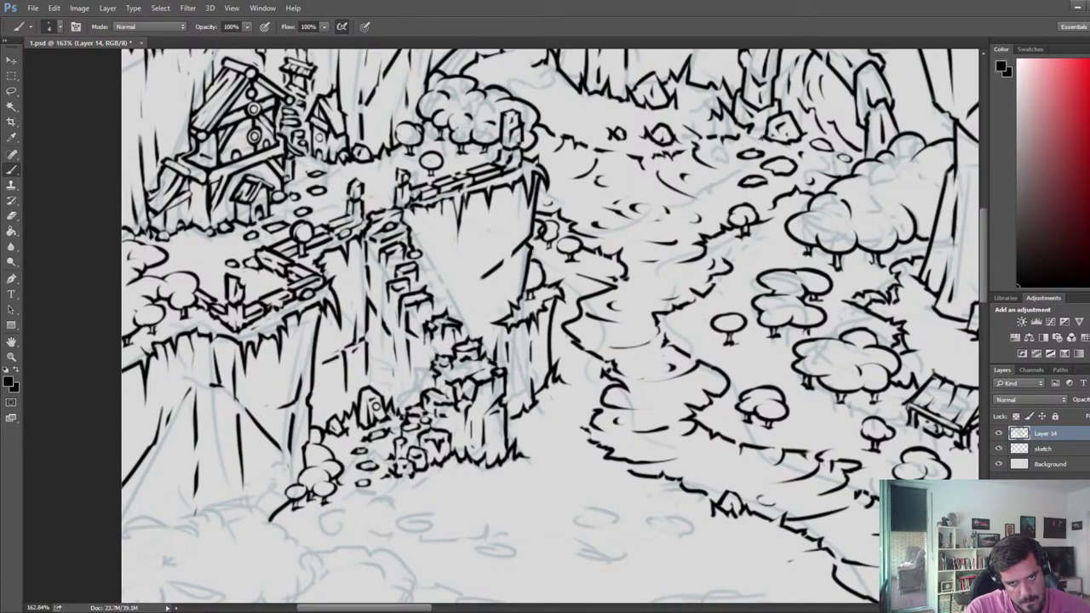
key(e)
key(b)
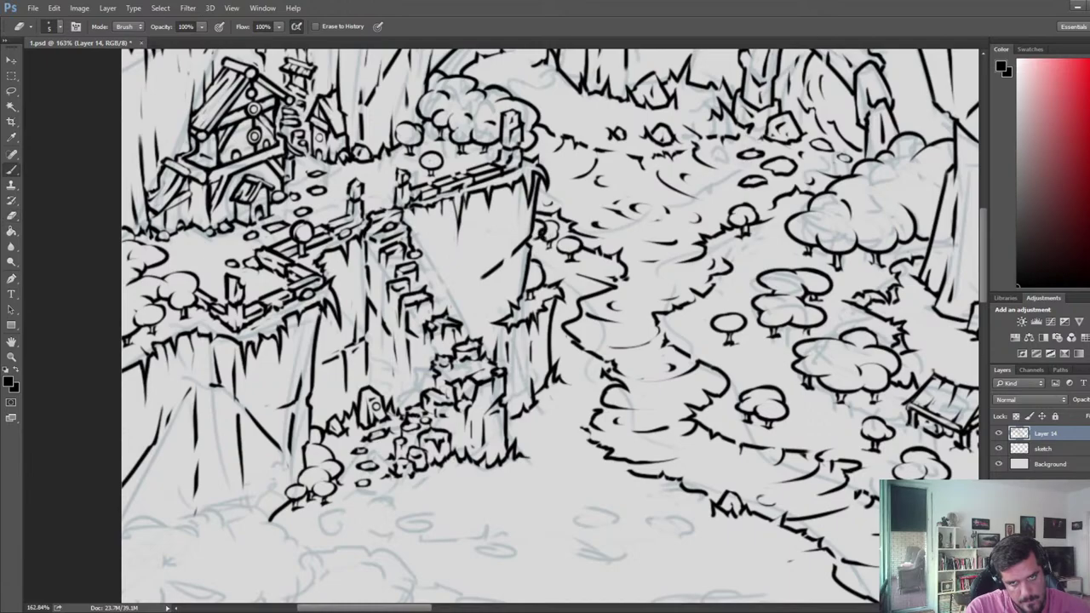
key(e)
key(b)
key(e)
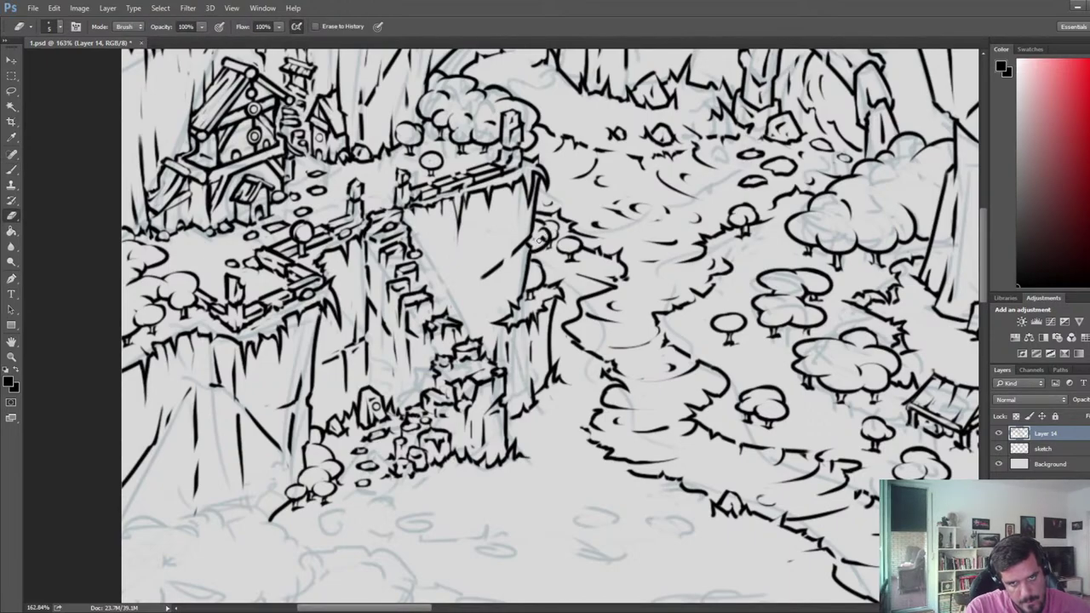
drag(542, 232, 545, 235)
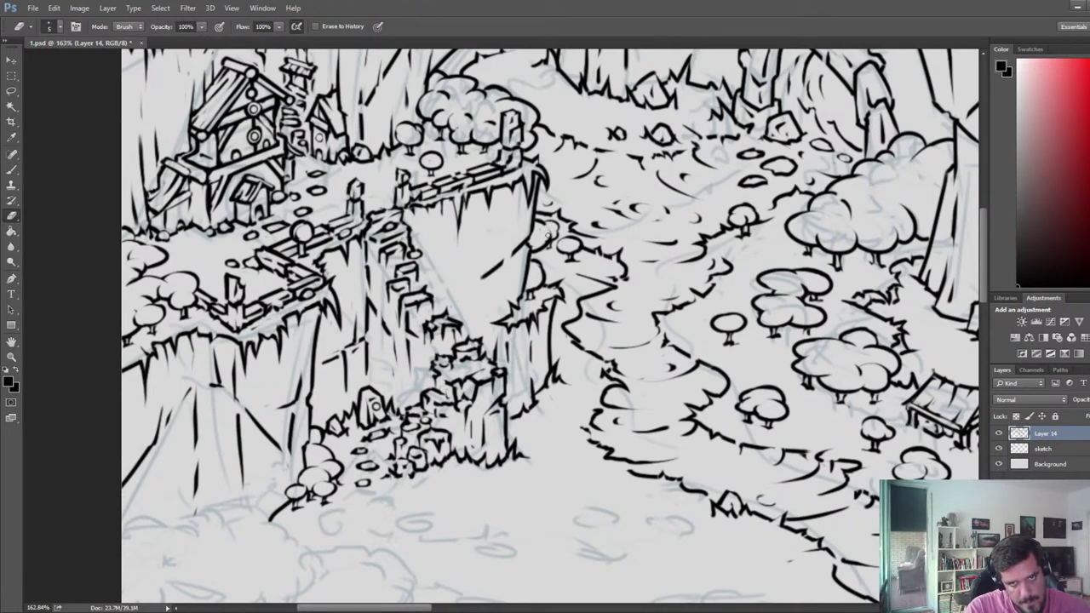
- Try extending the foliage below the second tree against the cliff edge and clean up its outlines
key(b)
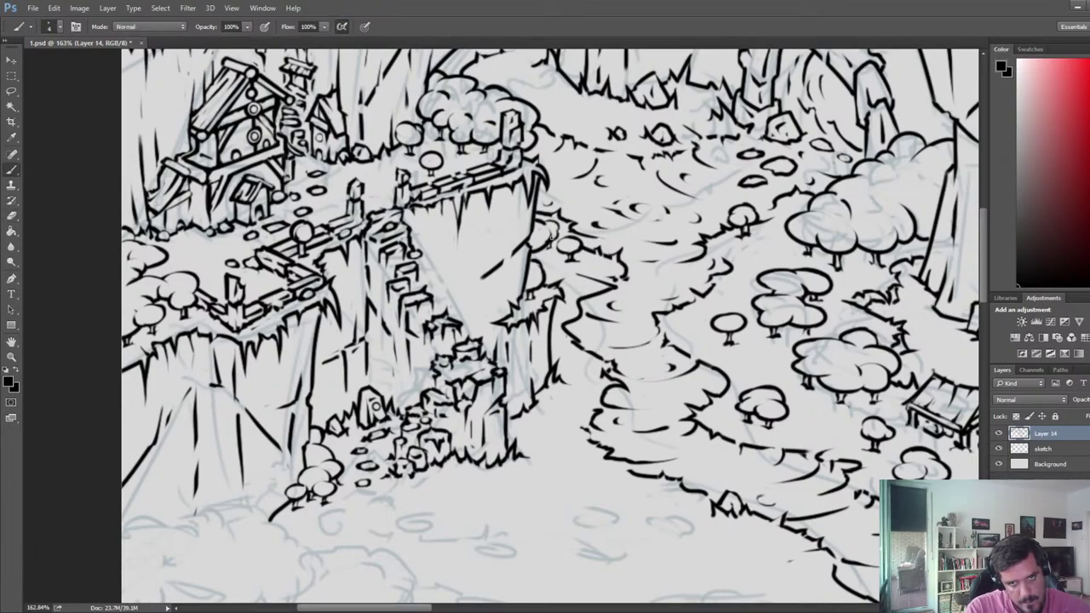
key(e)
key(b)
key(e)
key(b)
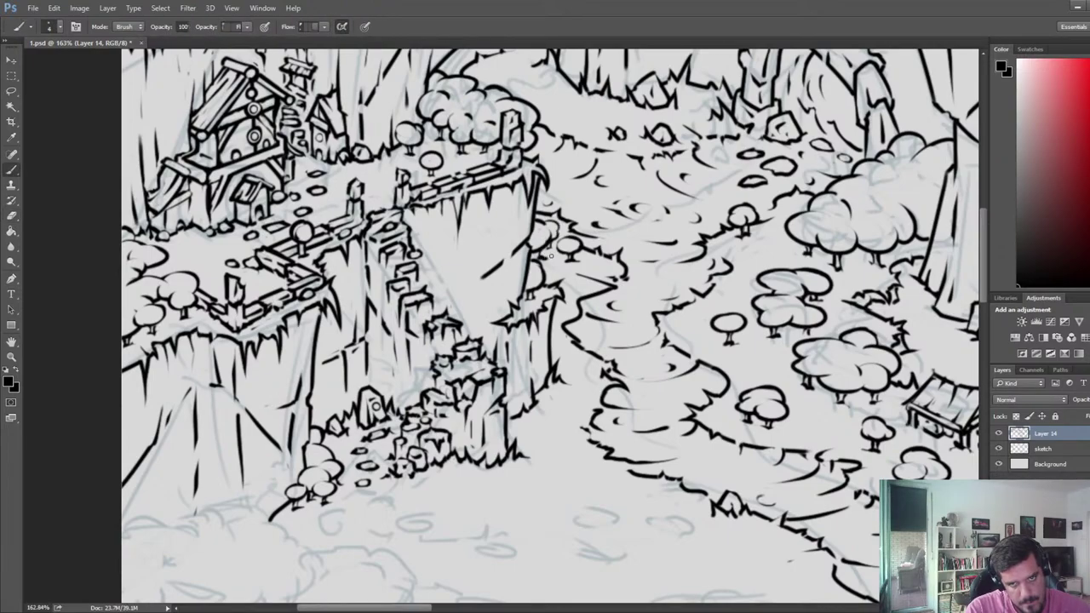
key(e)
key(b)
key(e)
key(b)
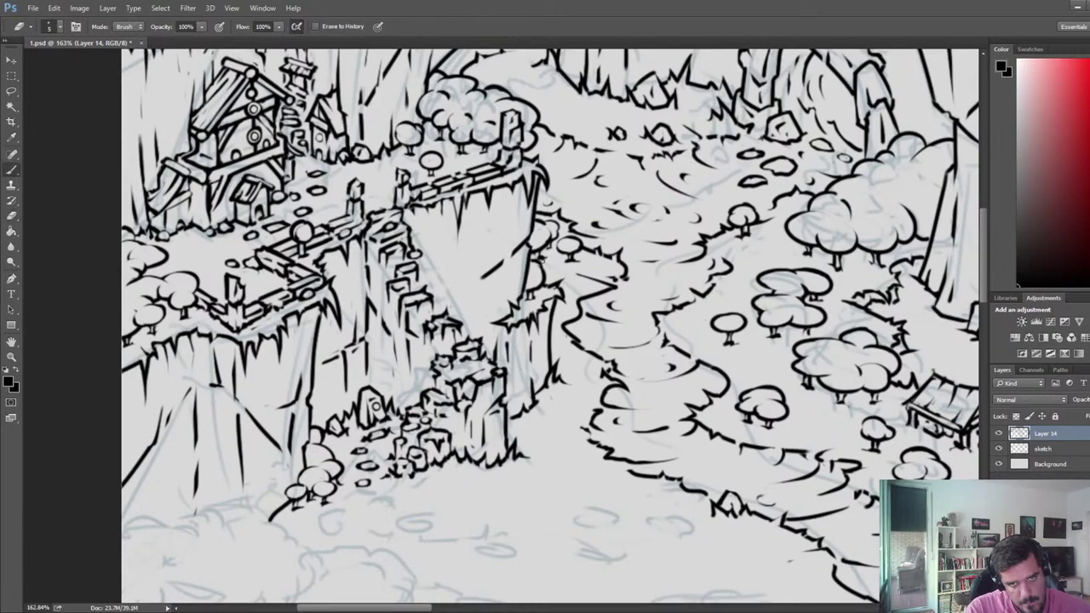
key(e)
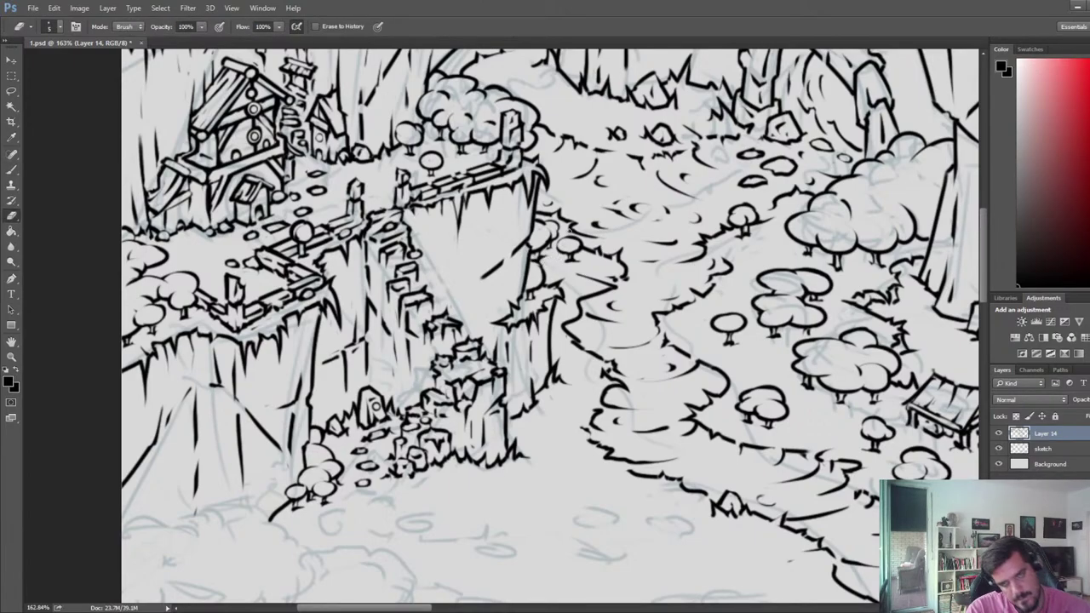
- Undo the remaining outline of the second small tree beside the cliff edge
scroll(467, 280, down, 6)
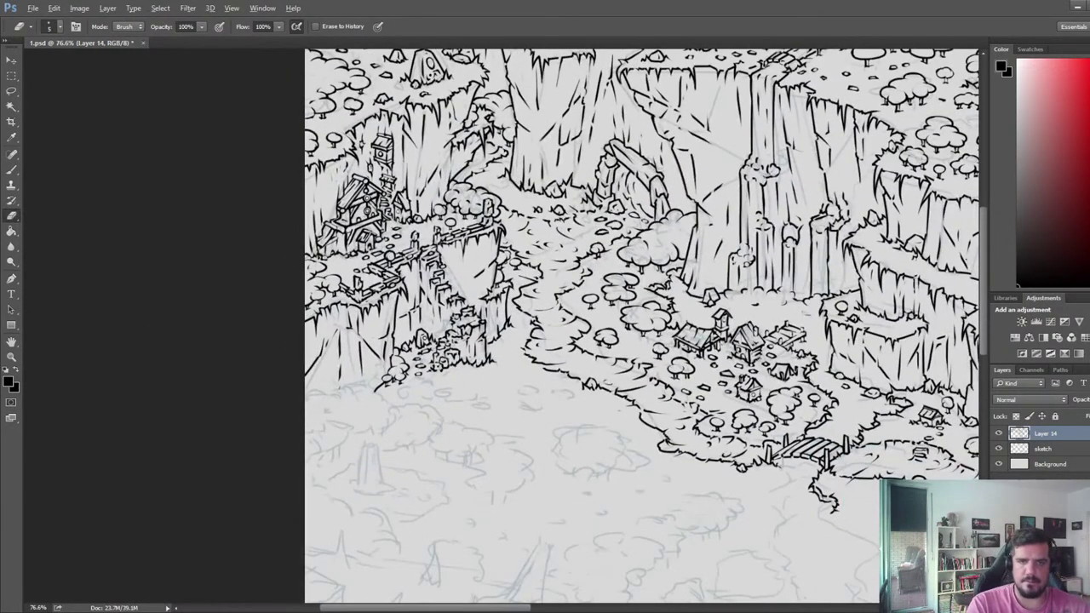
scroll(490, 303, up, 4)
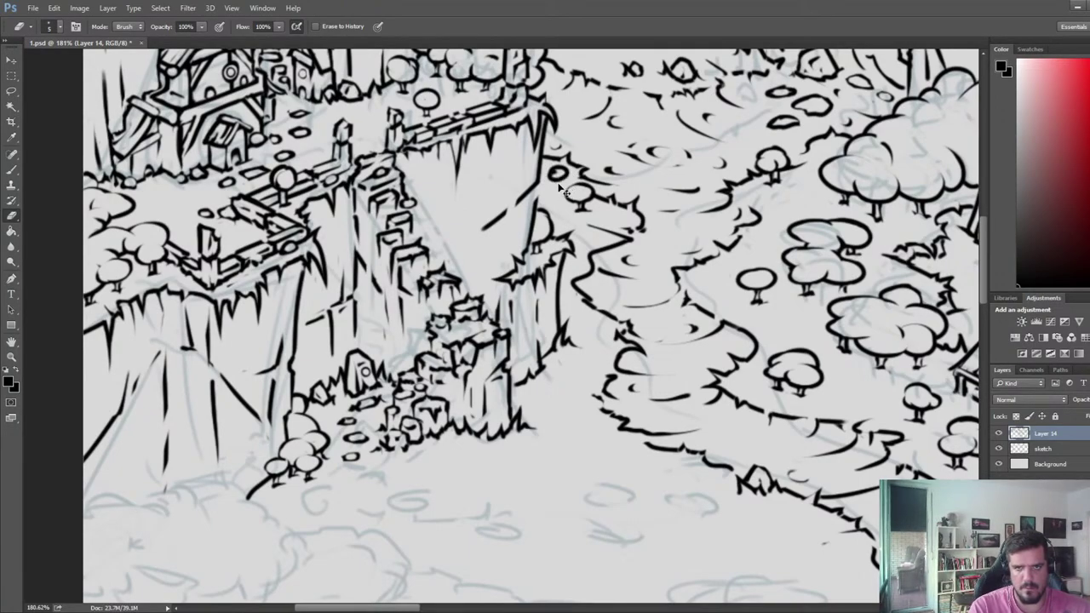
key(ctrl+z)
- Ink long vertical crack lines down the blank cliff face beside the stairs and taper them
key(b)
key(e)
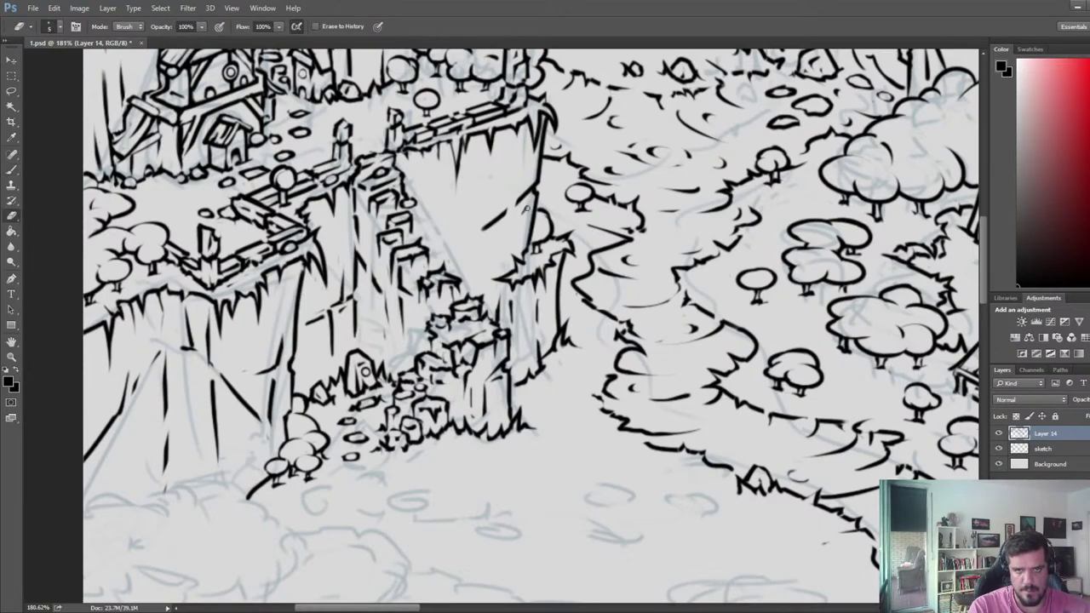
key(b)
mouse_move(475, 157)
mouse_down()
mouse_move(477, 219)
mouse_move(473, 203)
mouse_up()
key(e)
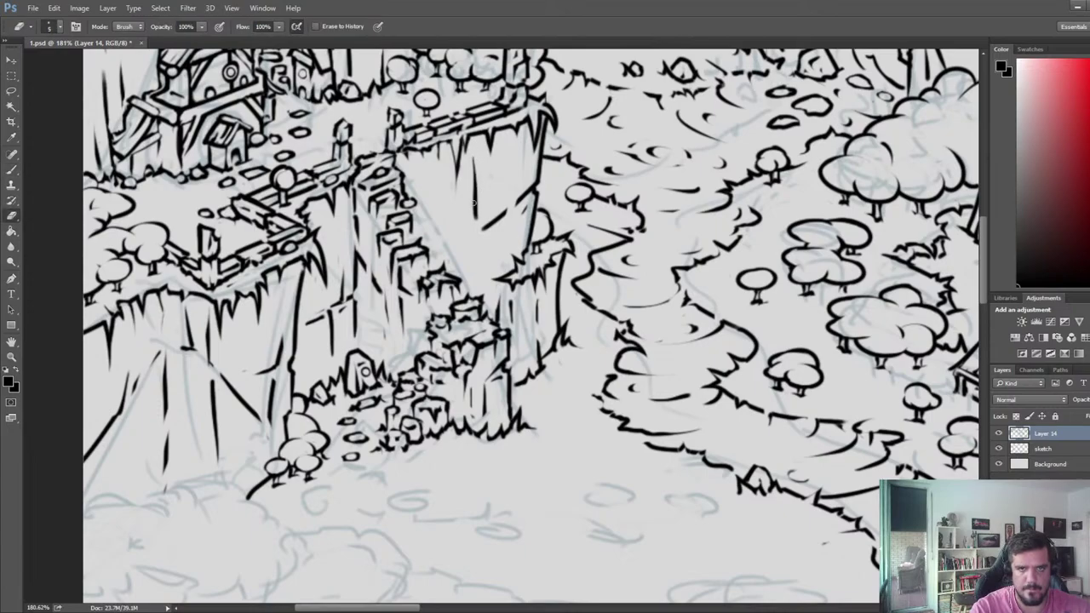
key(b)
drag(435, 155, 438, 255)
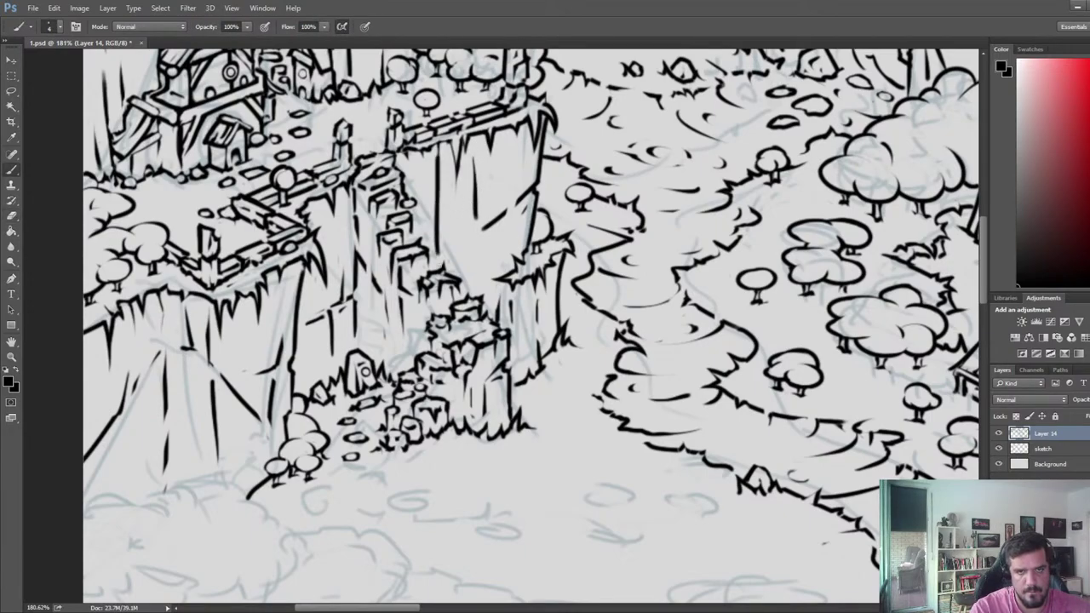
key(e)
drag(441, 150, 434, 194)
- Add and trim short crack marks low on the same cliff face, and save the document
mouse_move(444, 254)
mouse_down()
mouse_move(447, 214)
mouse_move(445, 239)
mouse_move(516, 186)
mouse_move(483, 206)
mouse_move(484, 283)
mouse_up()
key(b)
key(e)
mouse_move(478, 244)
mouse_down()
mouse_move(485, 236)
mouse_move(460, 244)
mouse_up()
key(b)
key(e)
scroll(463, 234, down, 5)
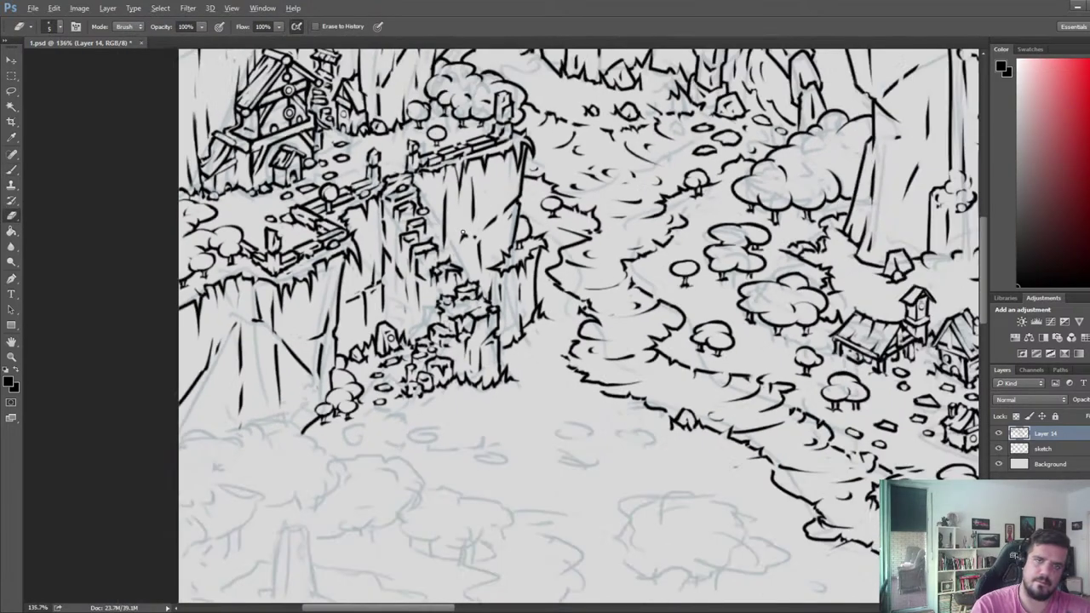
key(ctrl+s)
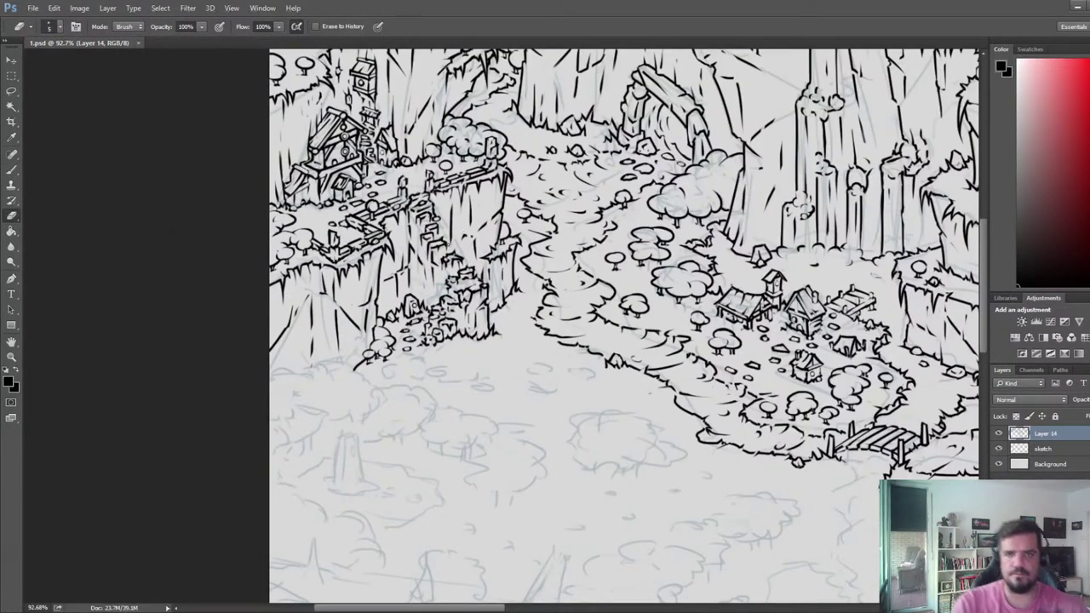
- Ink a short contour stroke inside the winding path's bend near the cliff and clean up its edge line
scroll(502, 245, up, 5)
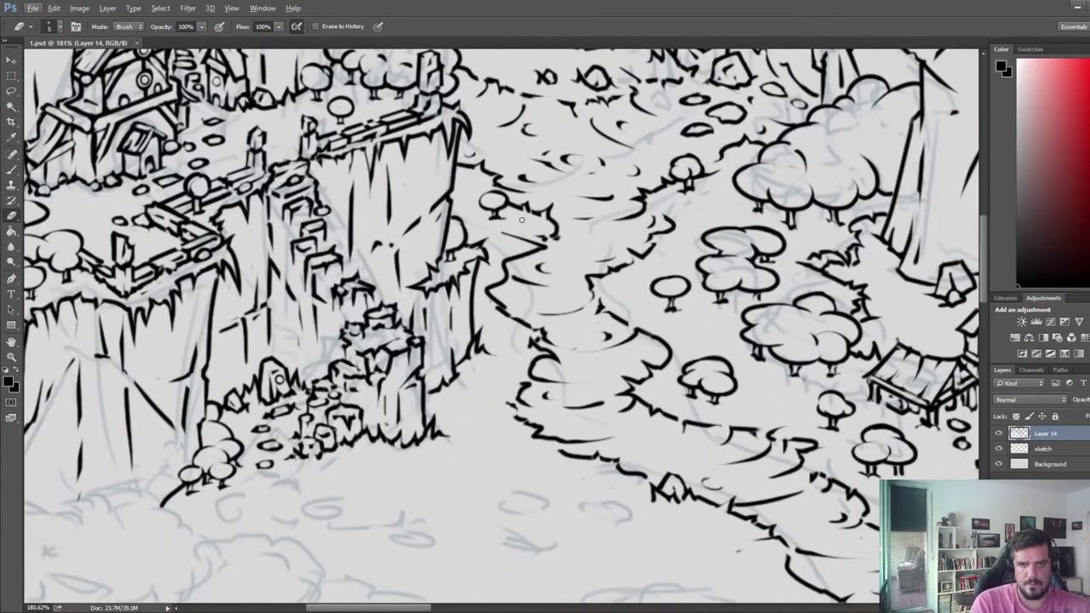
key(b)
drag(505, 265, 523, 264)
key(e)
key(e)
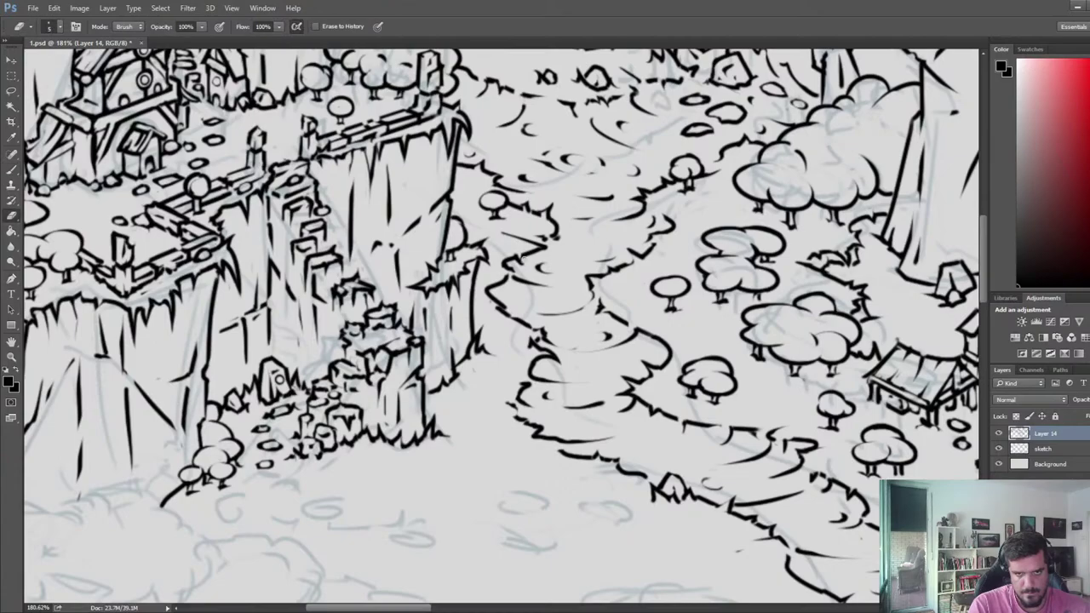
drag(491, 302, 515, 318)
key(b)
key(e)
key(b)
key(e)
- Redraw the pointed outer corner of the winding path's edge beside the cliff and trim the strokes
key(b)
drag(490, 289, 488, 288)
key(e)
key(b)
key(e)
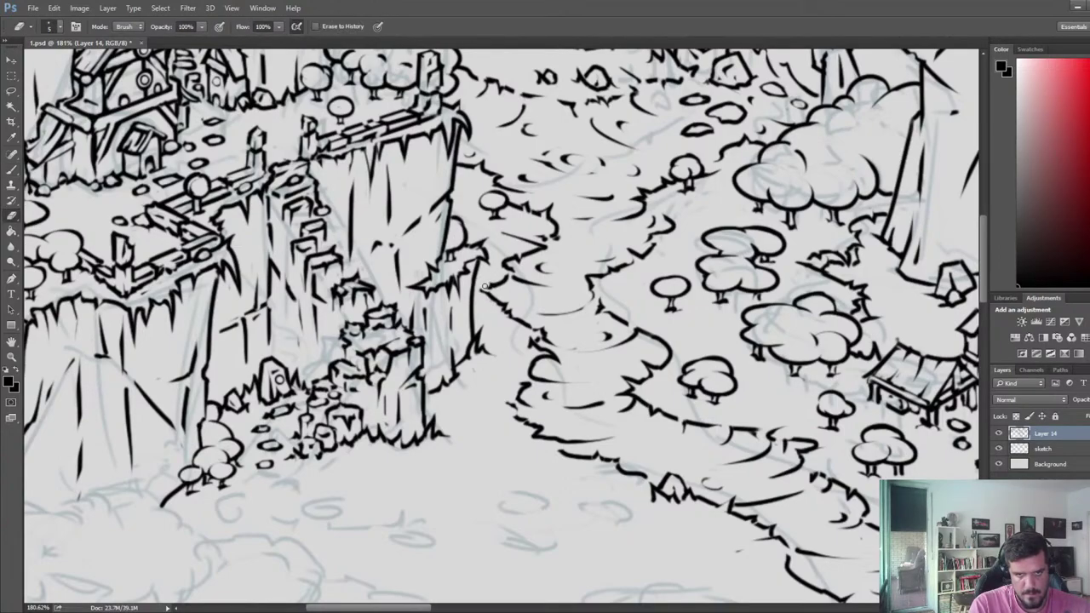
key(b)
key(e)
key(b)
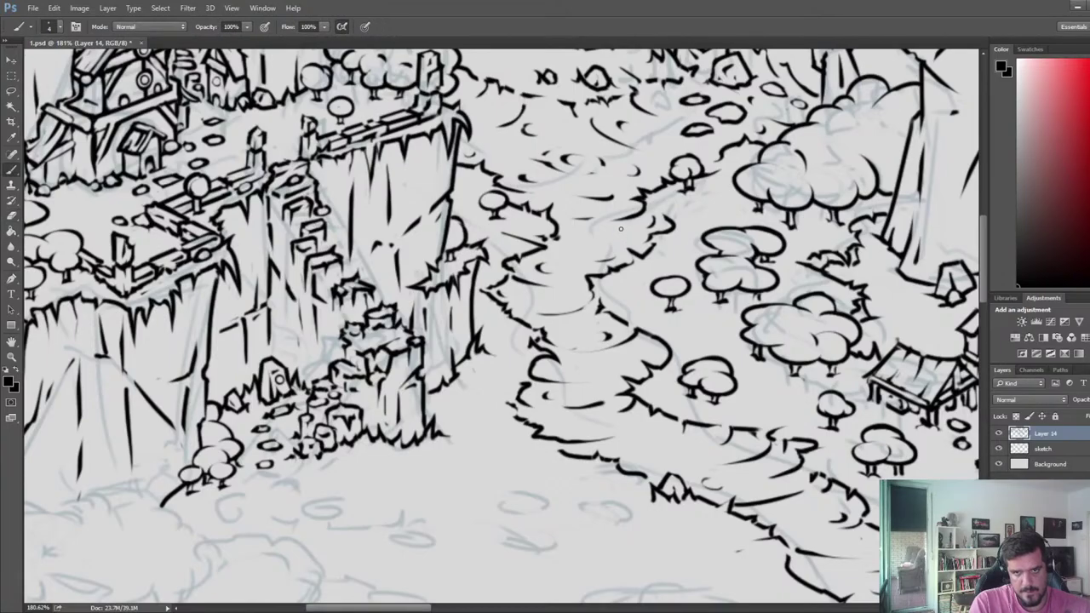
key(e)
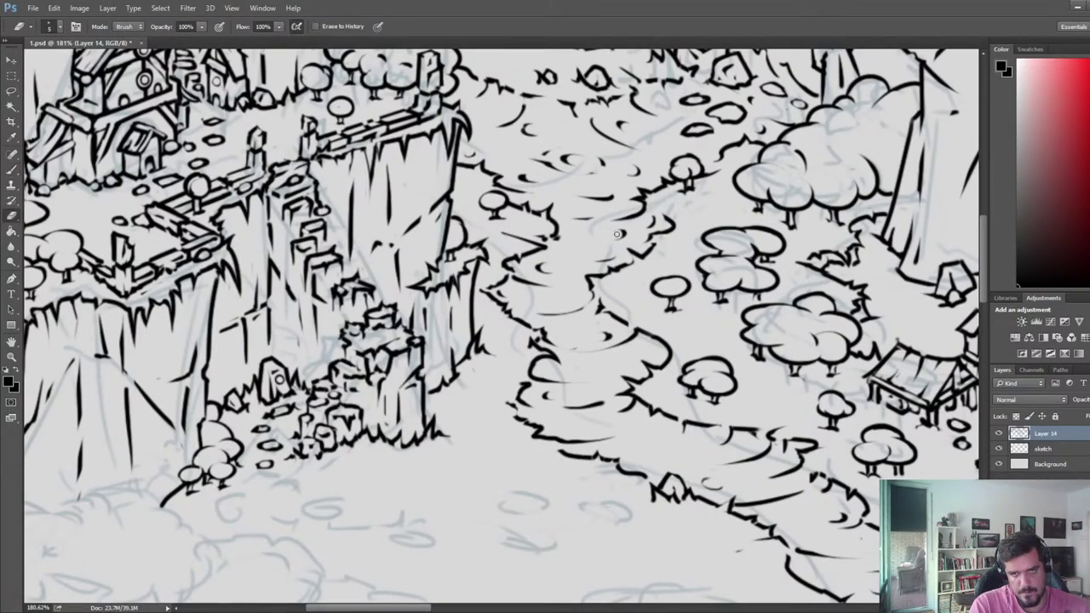
- Save the document and flip the canvas back to its original orientation
scroll(616, 231, down, 3)
scroll(620, 228, down, 3)
key(ctrl+s)
key(ctrl+shift+h)
drag(635, 234, 312, 126)
scroll(773, 266, down, 3)
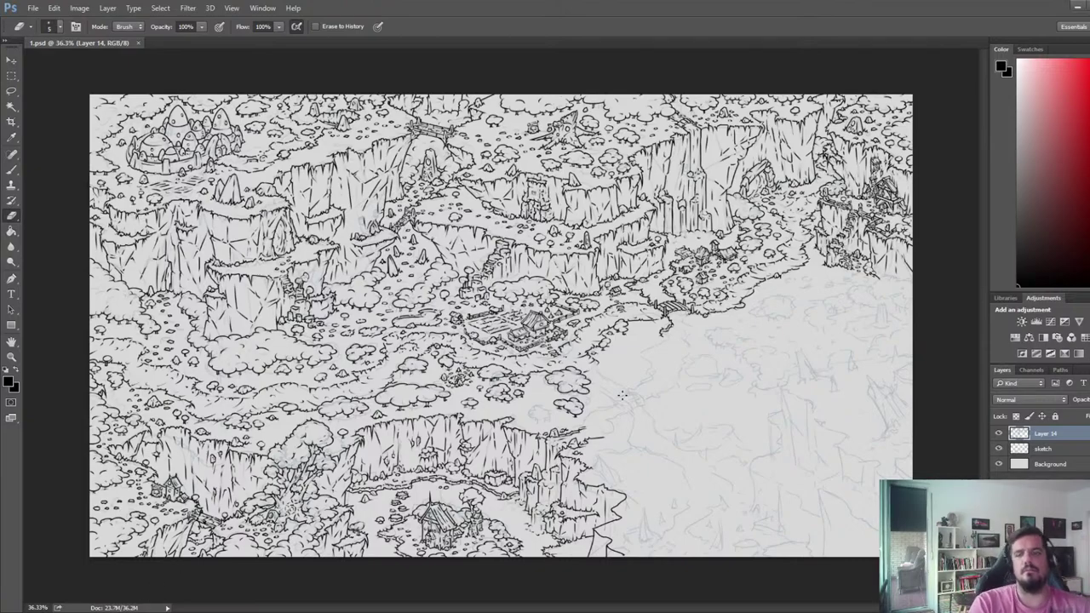
scroll(871, 321, up, 2)
scroll(870, 320, up, 6)
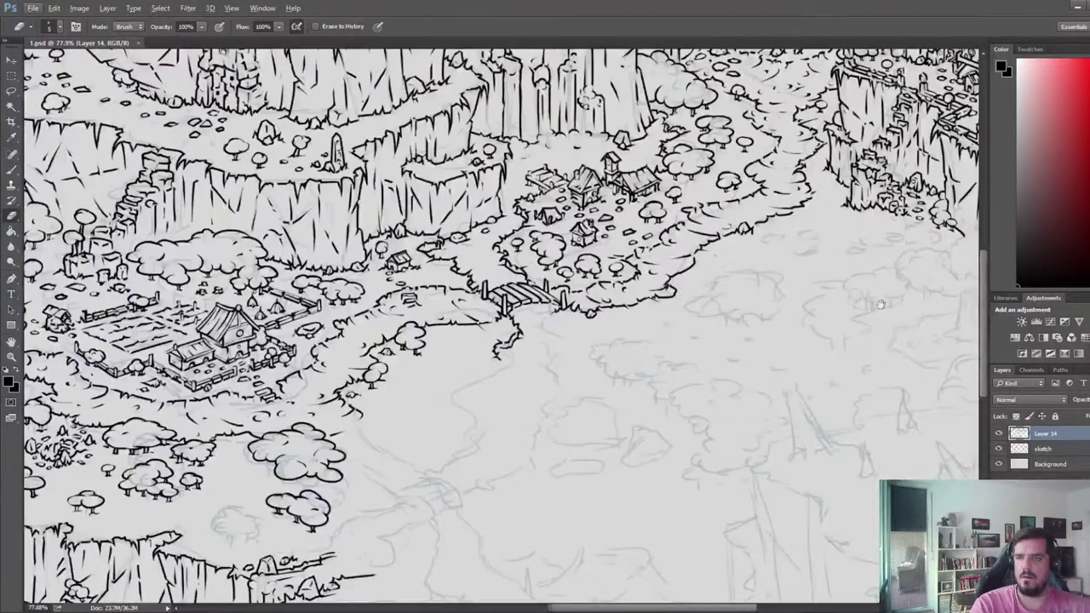
- Trim and touch up the end of the ground line beside the small trees at the cliff's foot
scroll(750, 249, down, 3)
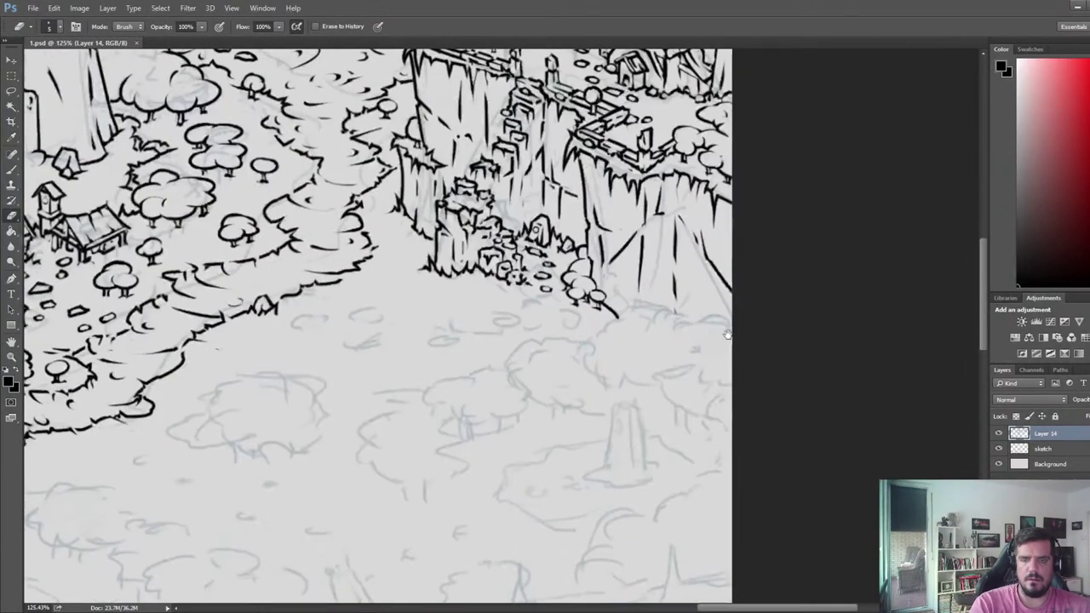
scroll(700, 347, up, 3)
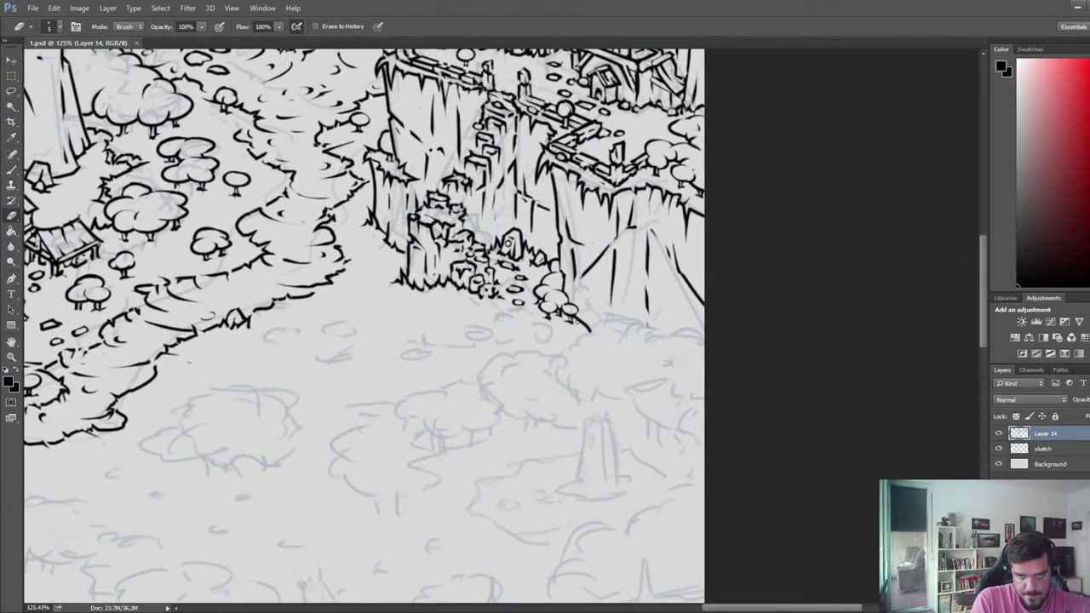
key(b)
key(e)
mouse_move(577, 319)
mouse_down()
mouse_move(590, 323)
mouse_move(590, 298)
mouse_move(594, 316)
mouse_up()
- Ink the first rounded lobes of the large tree canopy beneath the cliff and erase the overlapping ends
key(b)
key(e)
key(b)
key(e)
mouse_move(595, 315)
mouse_down()
mouse_move(635, 331)
mouse_move(600, 337)
mouse_move(660, 332)
mouse_up()
key(b)
key(e)
key(b)
drag(633, 325, 623, 342)
key(e)
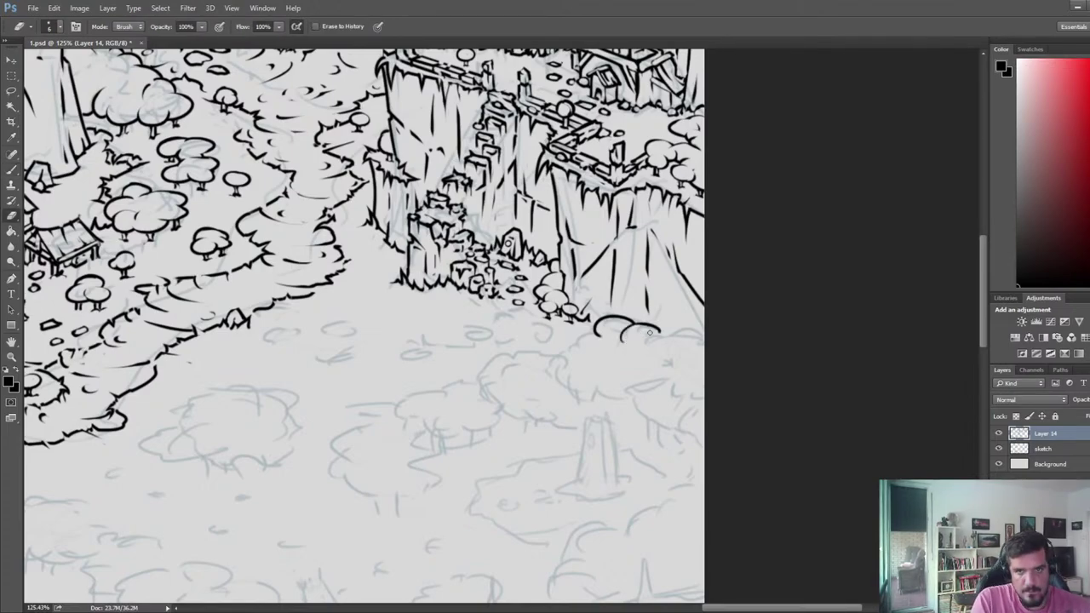
- Extend the canopy's upper outline with more rounded lobes up to the canvas edge, trimming the overlaps
key(b)
drag(641, 338, 675, 344)
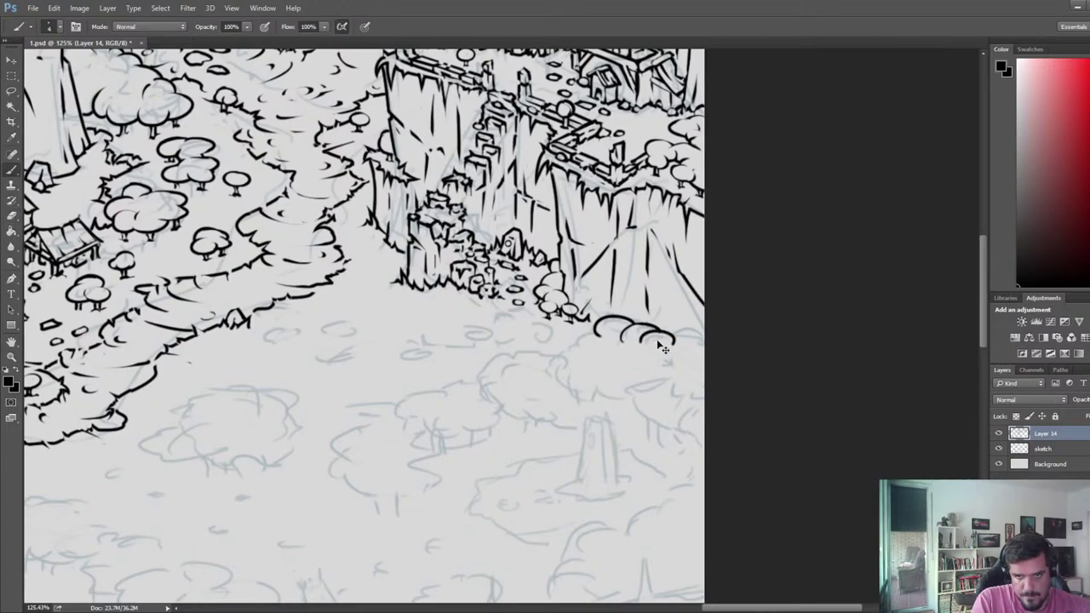
key(e)
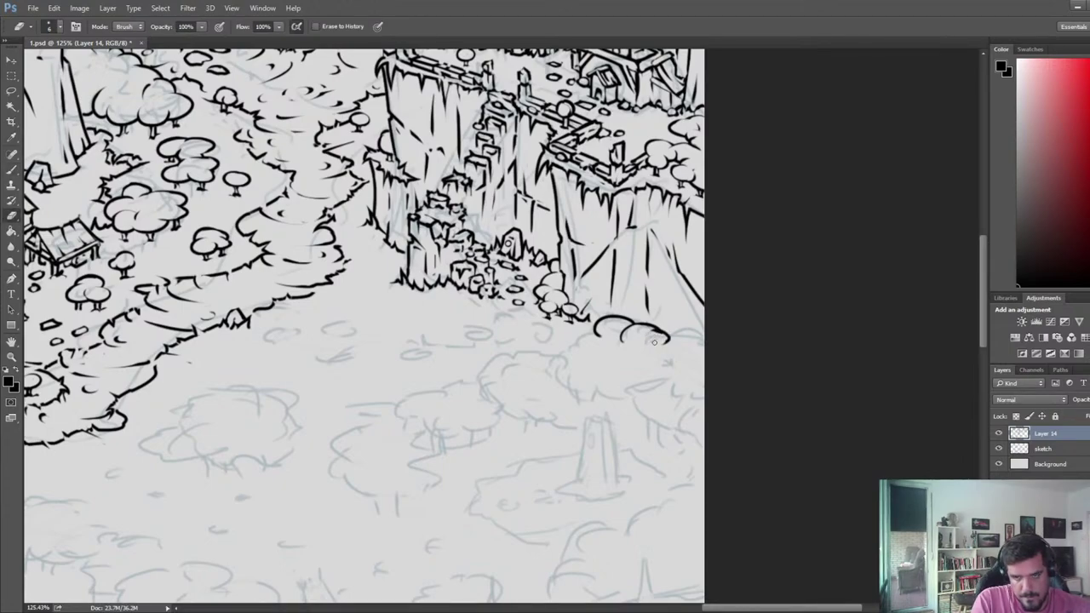
key(b)
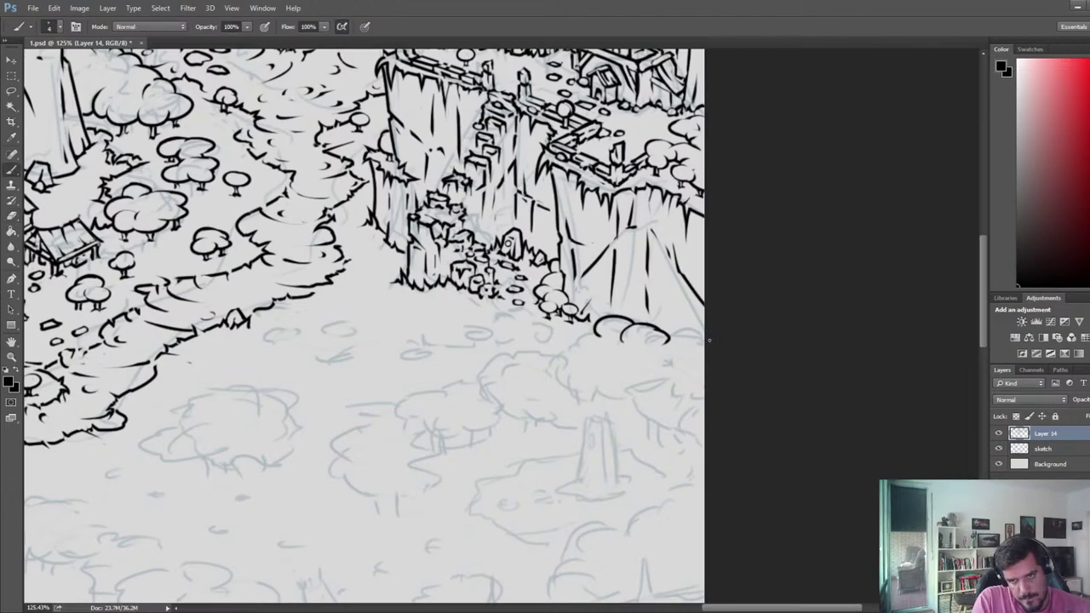
mouse_move(703, 332)
mouse_down()
mouse_move(679, 350)
mouse_move(661, 347)
mouse_up()
key(e)
key(b)
key(e)
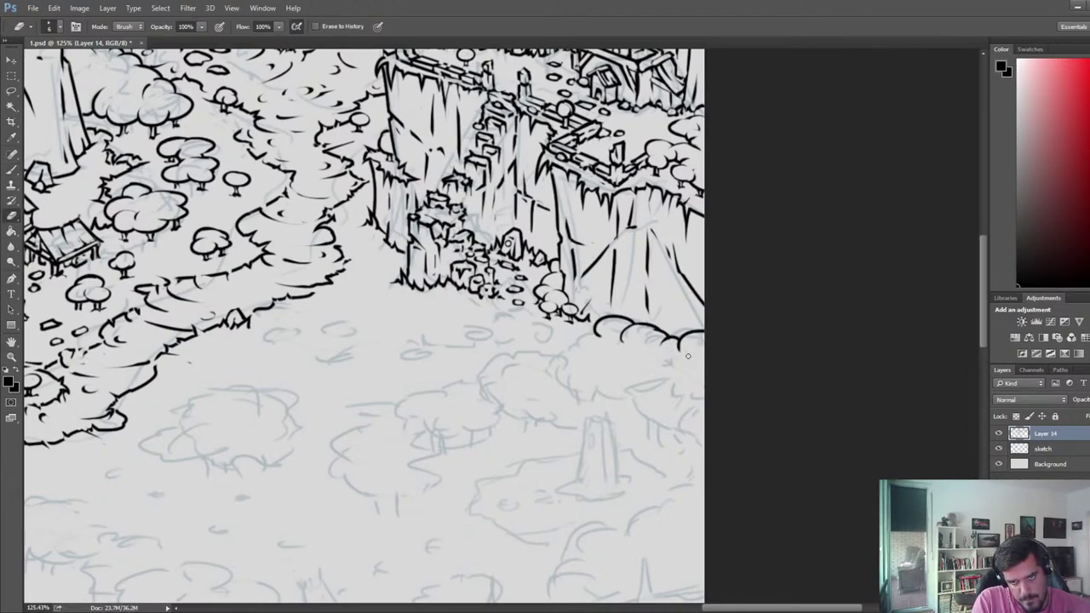
key(b)
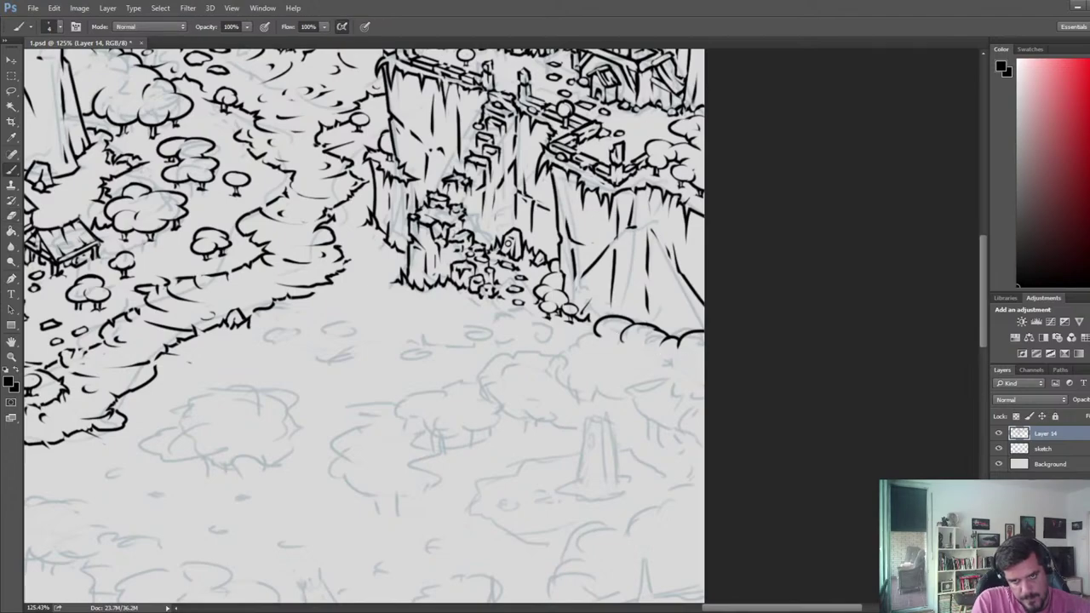
- Ink the rounded lobe at the canopy's inner end, redoing the stroke and cleaning up its join
mouse_move(593, 339)
mouse_down()
mouse_move(588, 354)
mouse_move(595, 341)
mouse_move(569, 346)
mouse_move(586, 354)
mouse_move(608, 333)
mouse_up()
key(ctrl+z)
key(ctrl+z)
key(e)
key(b)
key(e)
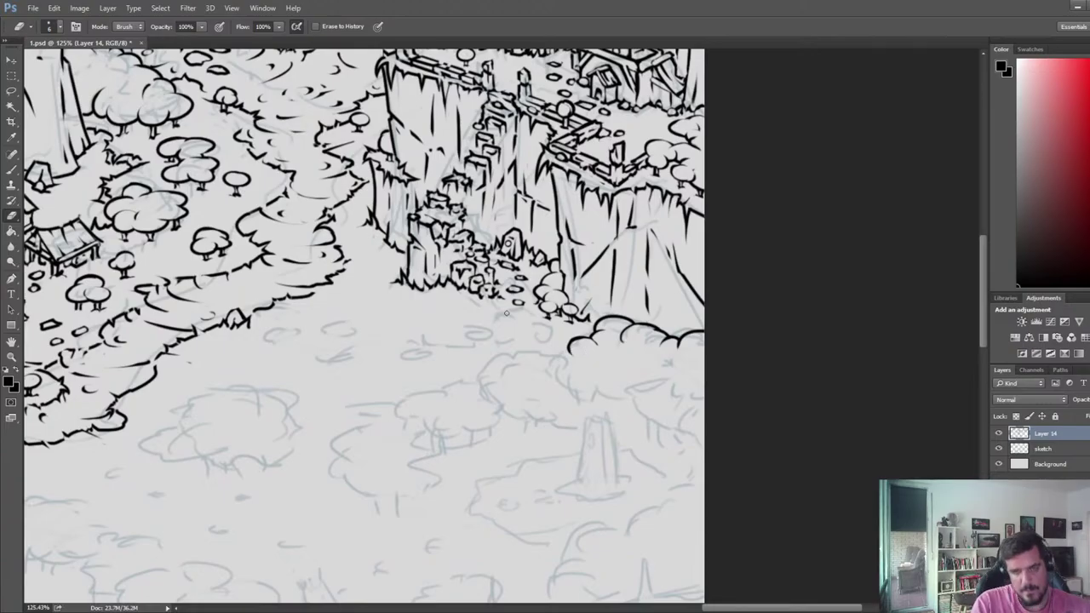
- Flip the canvas horizontally and ink a rounded lobe at the canvas edge for the canopy's underside
key(ctrl+shift+h)
drag(256, 341, 852, 340)
drag(290, 384, 800, 256)
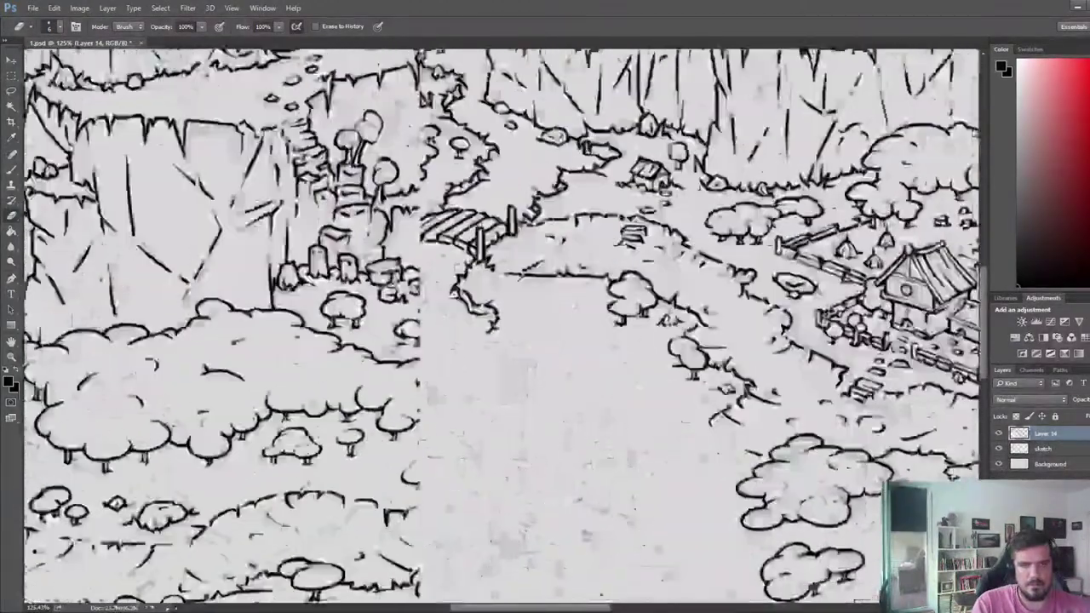
mouse_move(256, 443)
mouse_down()
mouse_move(616, 317)
mouse_move(255, 389)
mouse_move(499, 360)
mouse_move(557, 338)
mouse_move(479, 311)
mouse_up()
key(b)
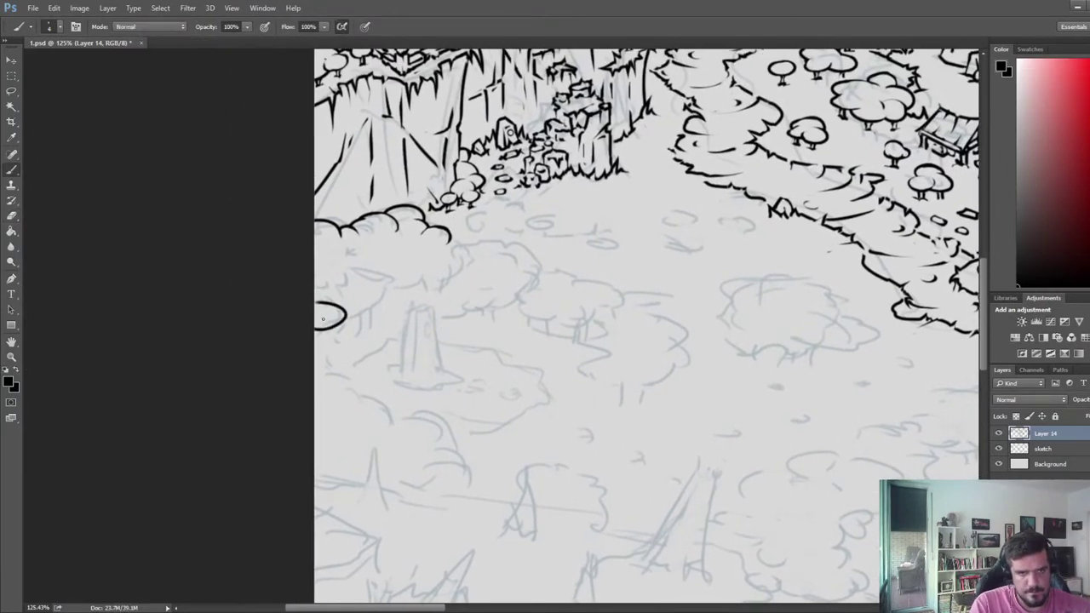
- Ink a second rounded lobe beside the edge lobe on the canopy's underside, redoing strokes and trimming the excess
mouse_move(334, 300)
mouse_down()
mouse_move(316, 326)
mouse_move(381, 289)
mouse_move(358, 291)
mouse_move(383, 289)
mouse_move(361, 294)
mouse_up()
key(e)
key(e)
key(ctrl+alt+z)
key(ctrl+alt+z)
key(b)
key(b)
key(ctrl+alt+z)
key(ctrl+alt+z)
key(ctrl+alt+z)
key(e)
key(b)
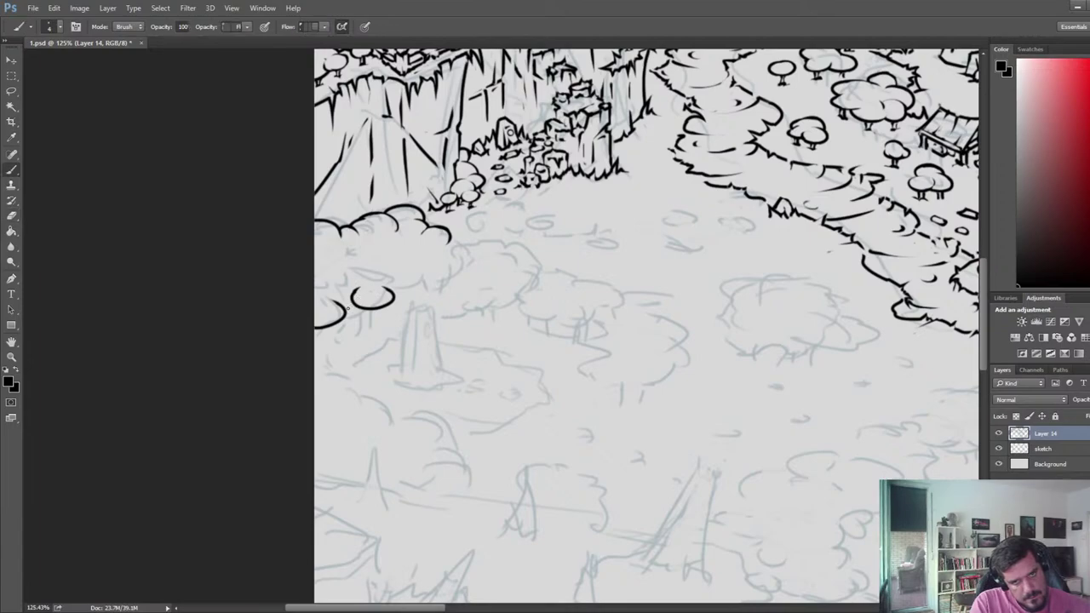
- Join the two underside lobes with a short stroke and erase the surplus line inside them
key(b)
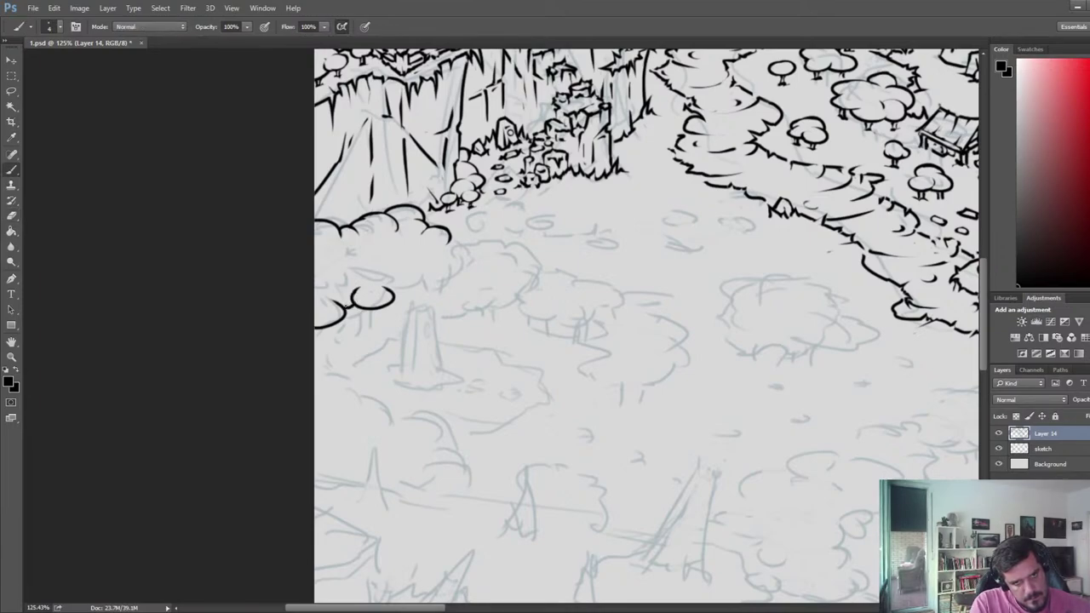
key(e)
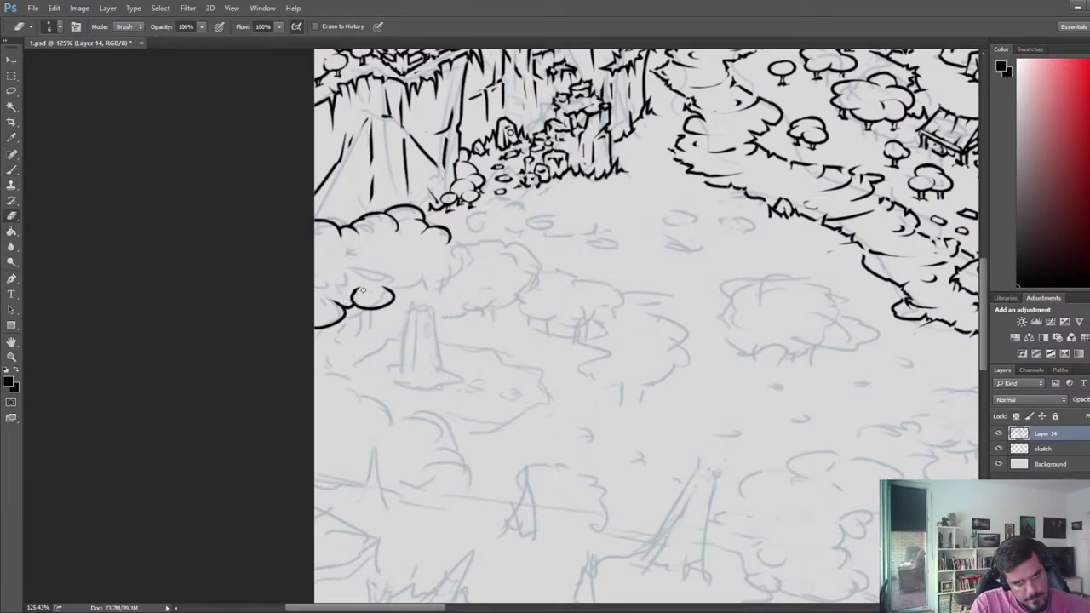
key(b)
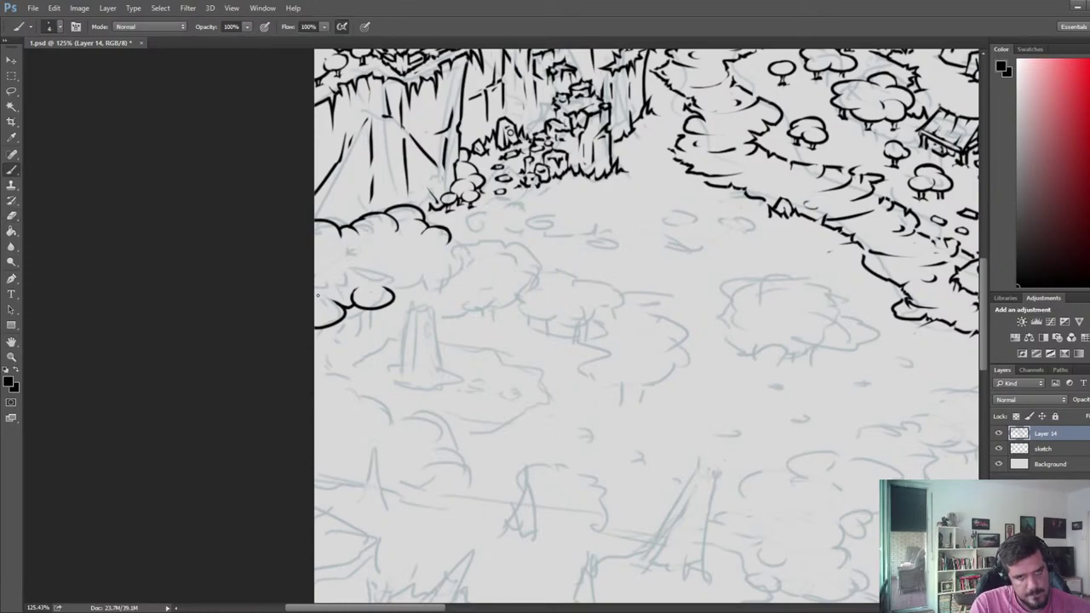
key(e)
key(b)
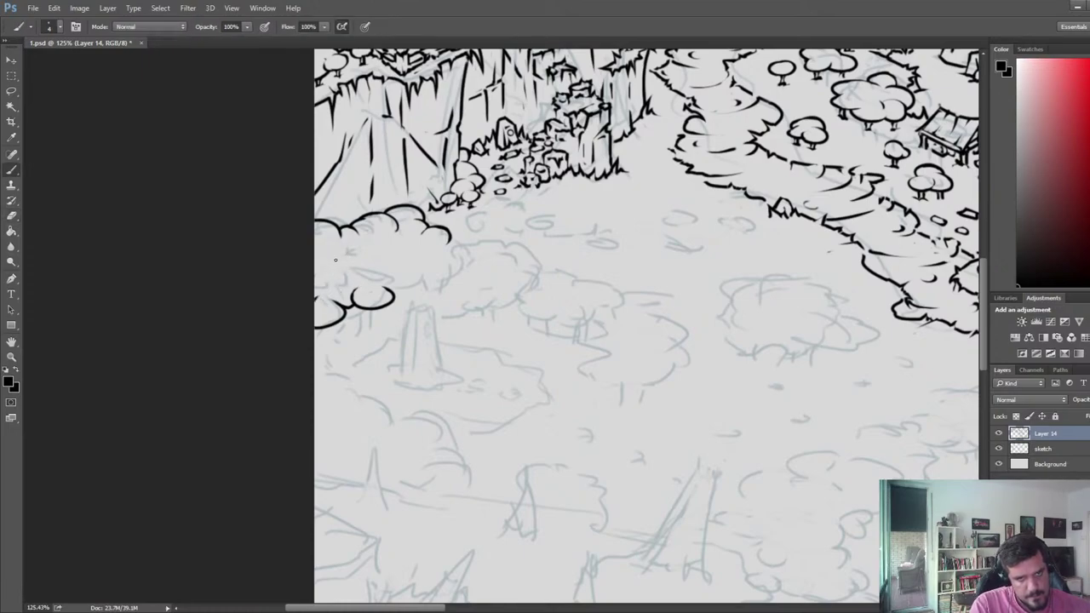
- Ink a short curved foliage mark at the canvas edge inside the canopy, undoing the first attempt
drag(322, 248, 329, 267)
key(ctrl+z)
key(e)
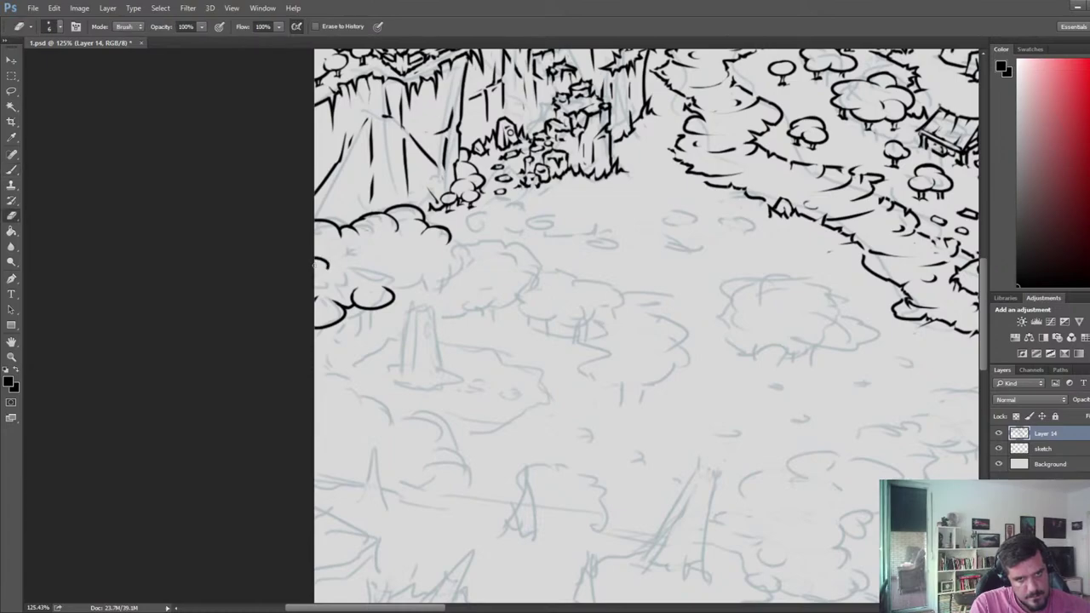
key(b)
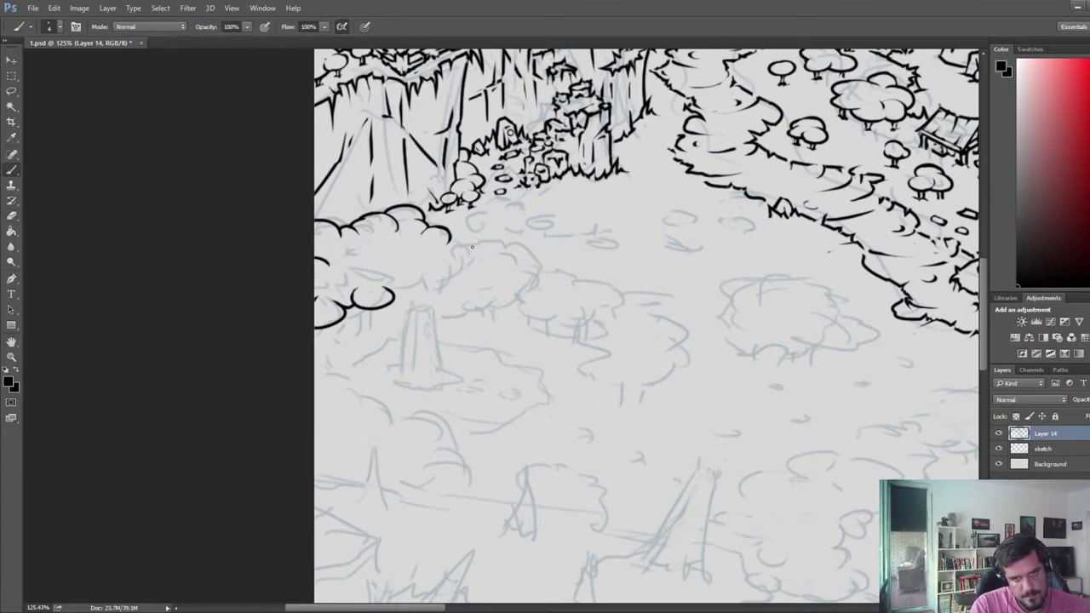
- Ink and trim a lobe at the canopy's inner end, and try another rounded lobe just below it
drag(427, 253, 467, 252)
key(e)
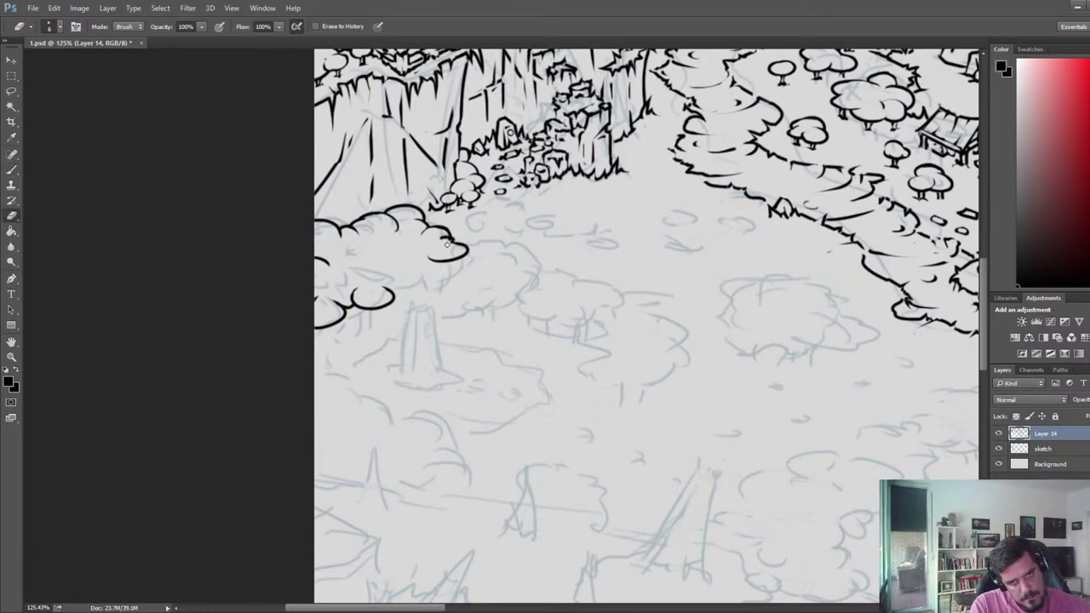
key(b)
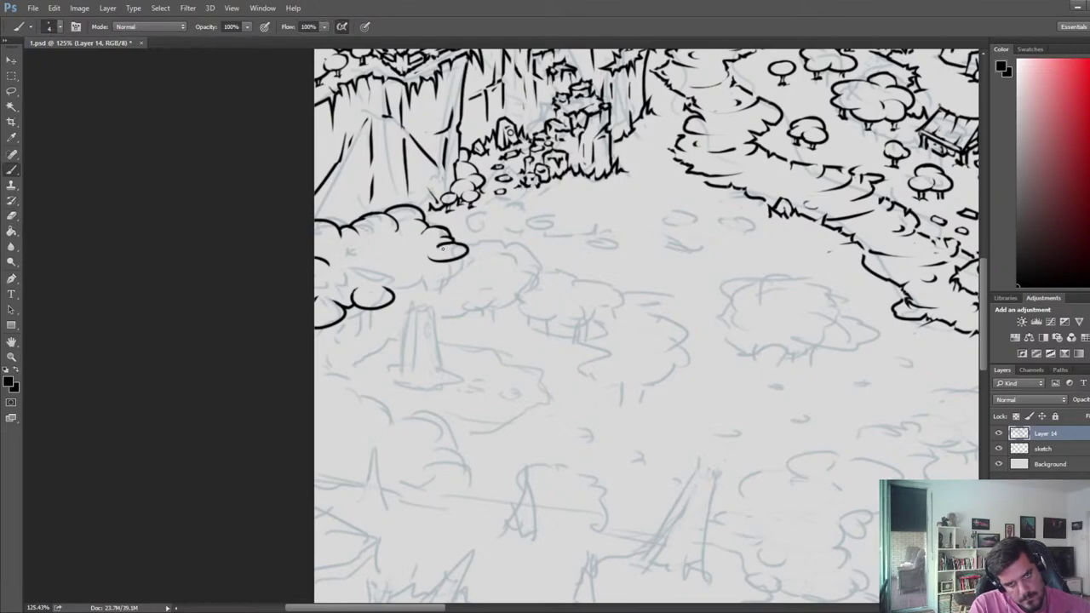
key(e)
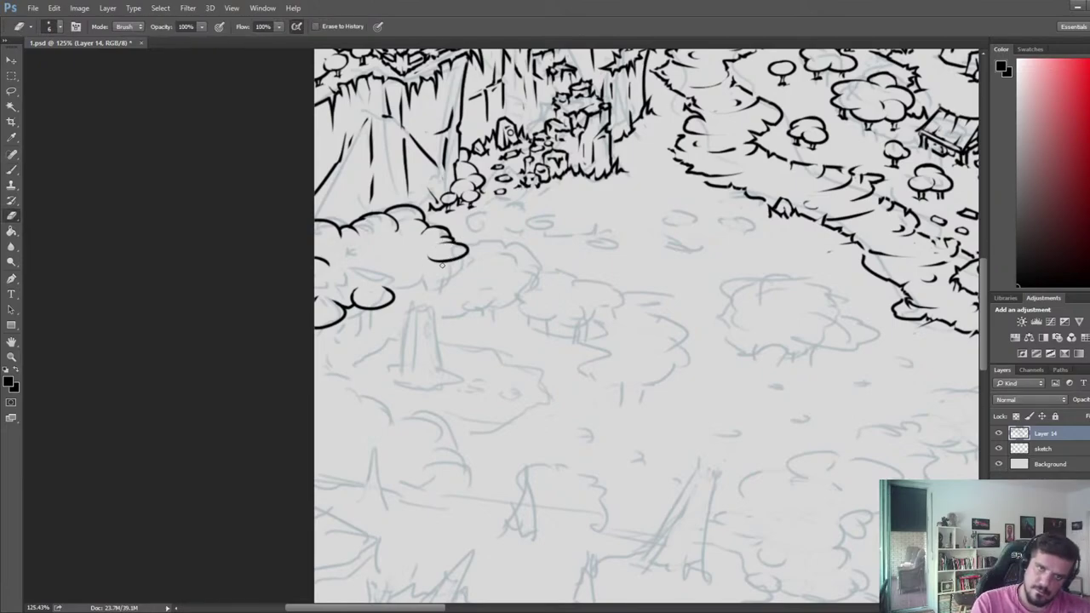
key(b)
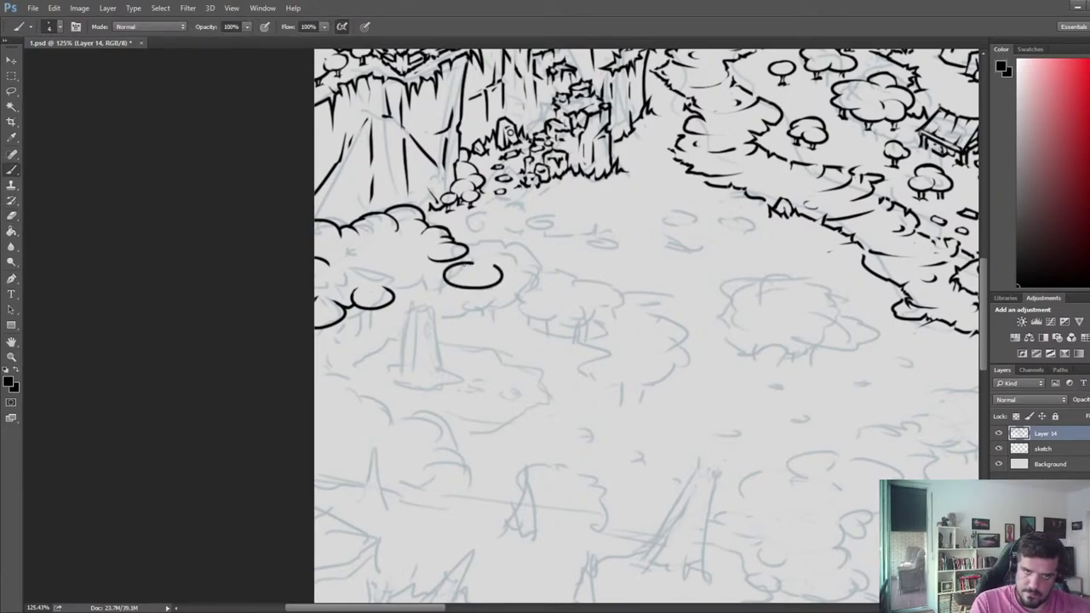
- Save the document and flip the canvas back to its original orientation
scroll(473, 252, down, 5)
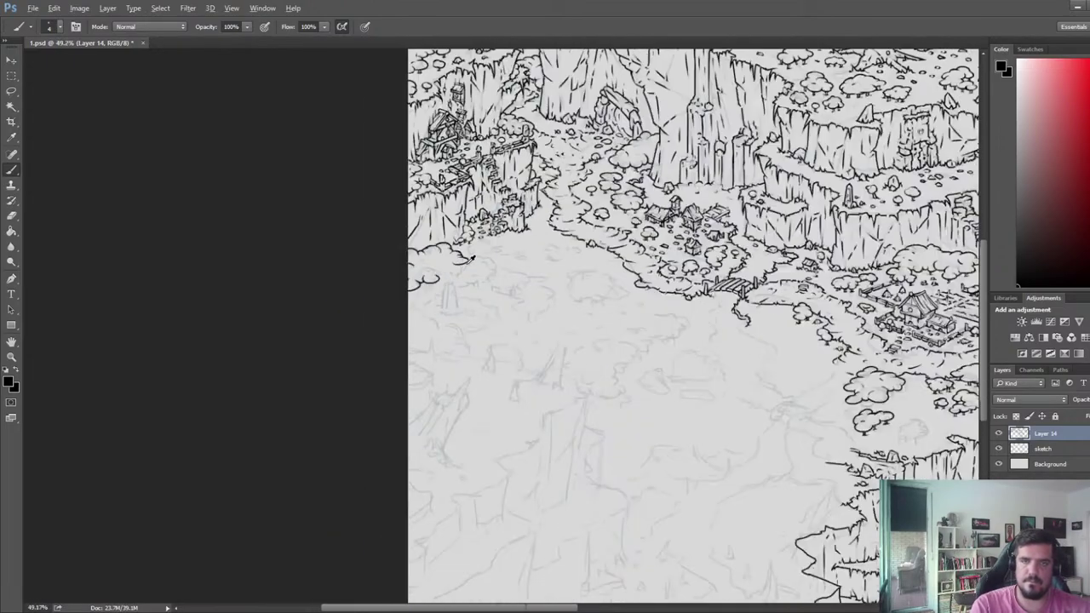
key(F2)
drag(636, 280, 256, 242)
drag(596, 255, 712, 244)
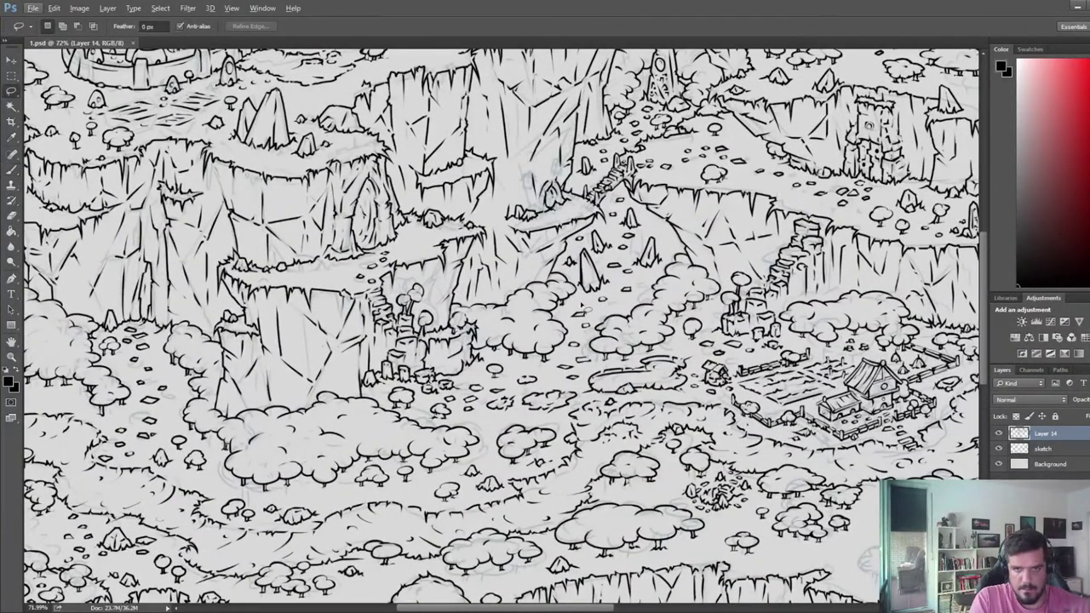
- Lasso and copy the inked tree clump on the map's left edge beside the domed city, and clear the selection
mouse_move(499, 283)
mouse_down()
mouse_move(672, 359)
mouse_move(734, 445)
mouse_up()
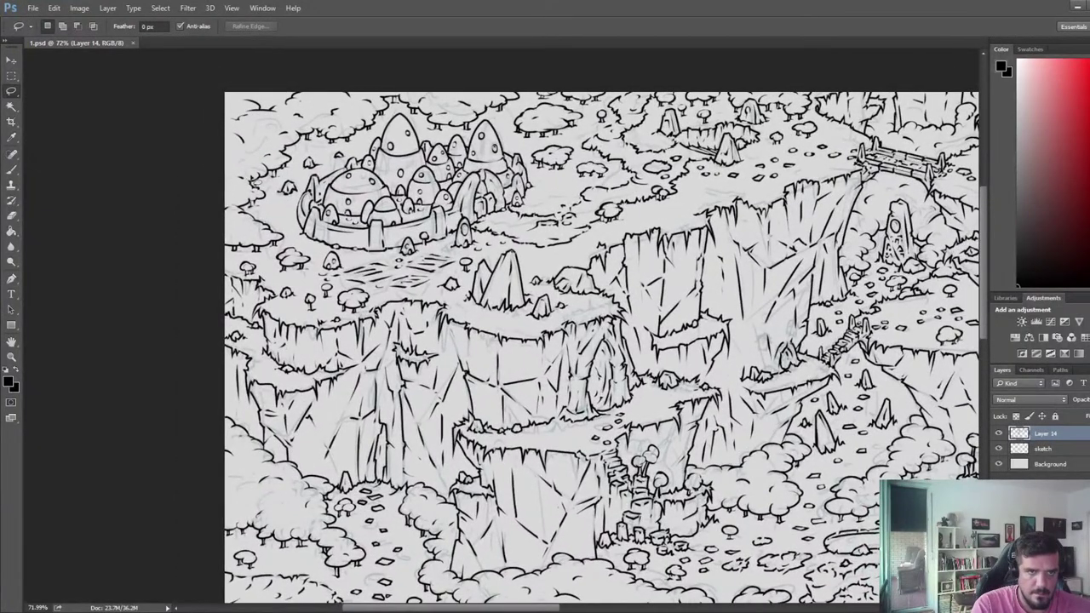
mouse_move(290, 255)
mouse_down()
mouse_move(285, 213)
mouse_move(256, 179)
mouse_move(224, 254)
mouse_up()
key(ctrl+d)
- Paste the copied clump as a new layer, flip it horizontally and move it to the sketched trees beyond the stone pillar
drag(681, 358, 111, 171)
mouse_move(860, 345)
mouse_down()
mouse_move(556, 268)
mouse_move(333, 295)
mouse_up()
scroll(648, 268, up, 3)
drag(641, 280, 545, 298)
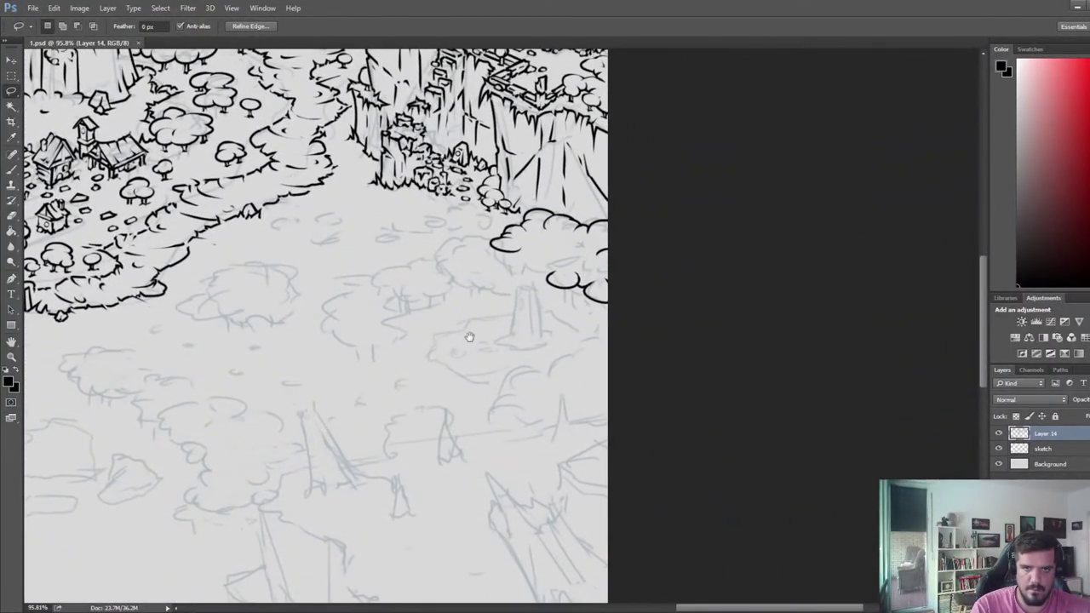
key(ctrl+v)
key(ctrl+t)
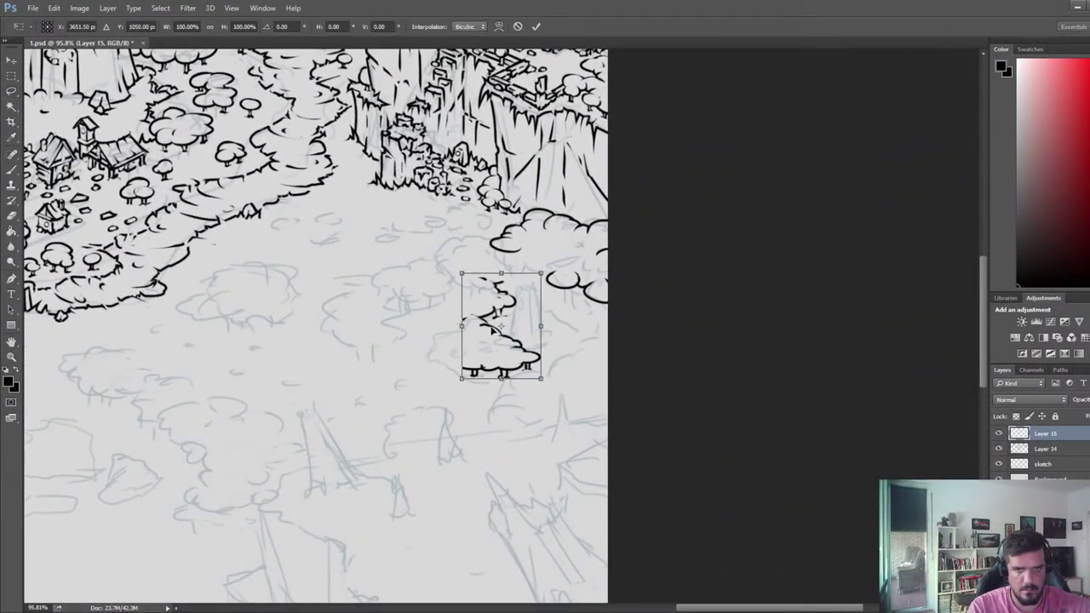
right_click(492, 330)
click(550, 498)
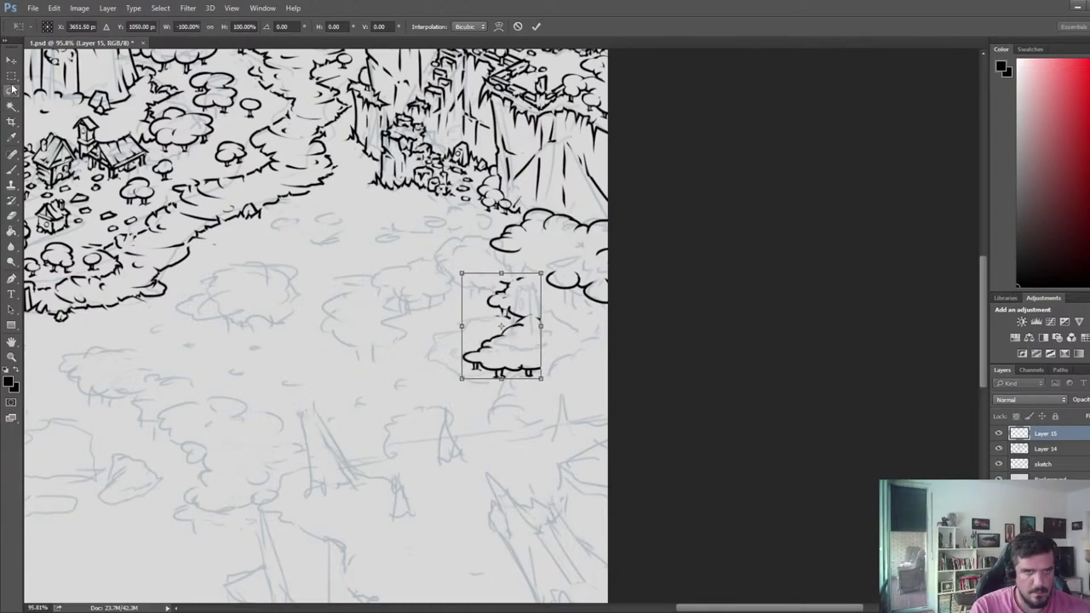
key(Return)
drag(546, 356, 378, 313)
- Flip the pasted clump horizontally again and lower it onto the sketched round tree group
key(ctrl+t)
right_click(423, 306)
click(471, 474)
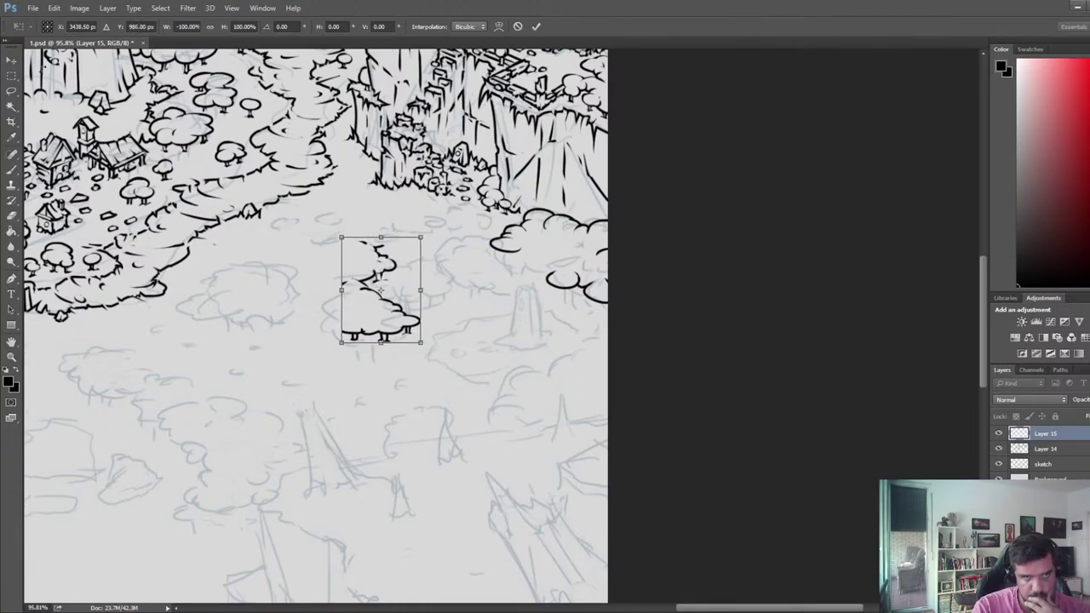
key(Return)
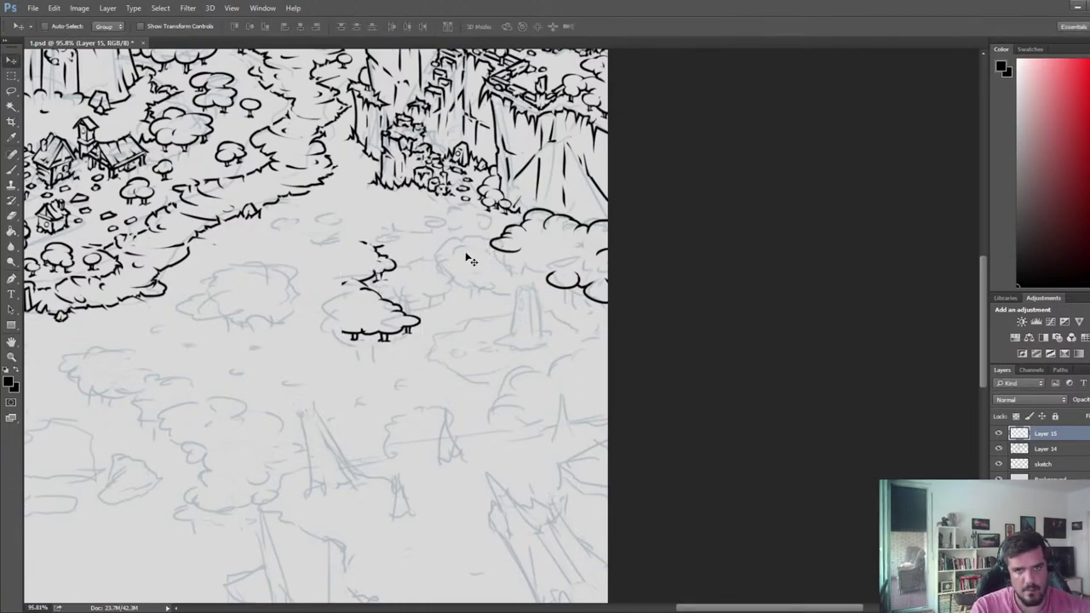
scroll(400, 287, up, 3)
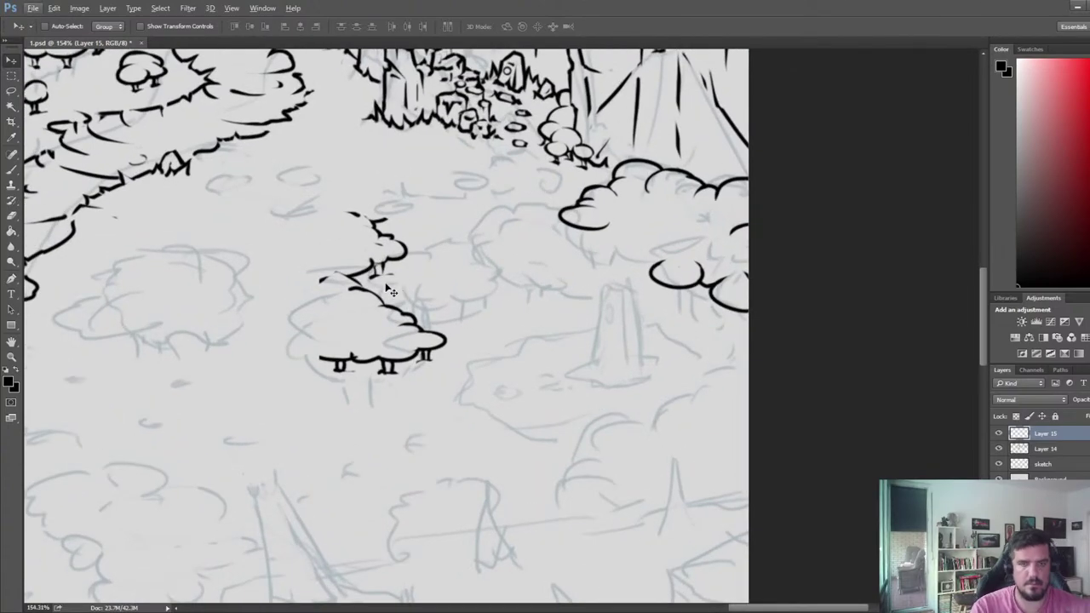
drag(369, 339, 367, 372)
drag(403, 310, 421, 350)
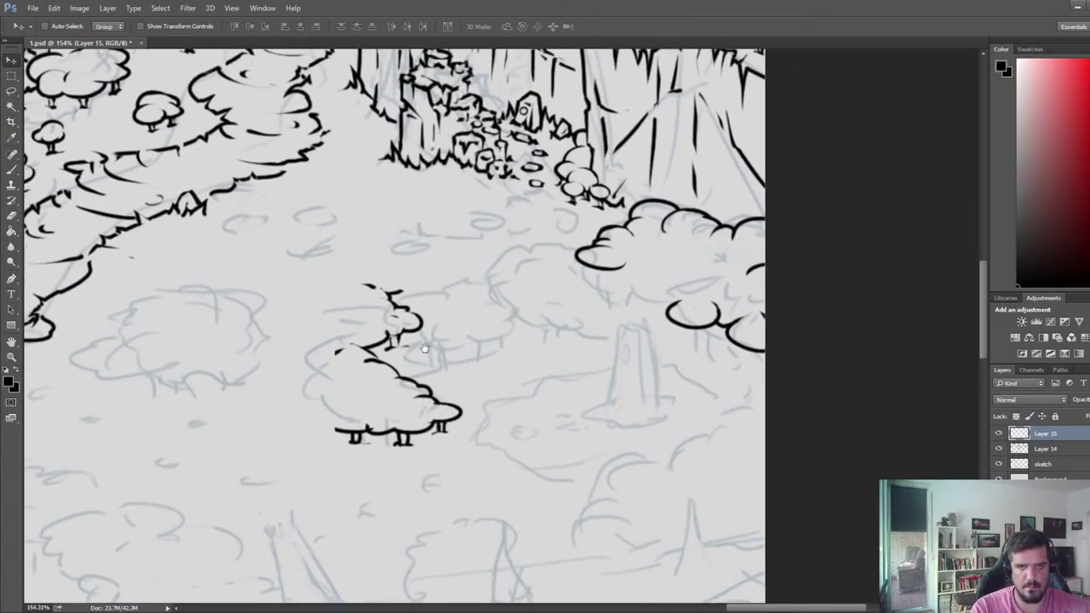
- Lasso the clump's upper piece, flip it horizontally and fit it to the open left side of the lower tree group
key(l)
mouse_move(359, 277)
mouse_down()
mouse_move(315, 353)
mouse_move(421, 361)
mouse_move(402, 265)
mouse_up()
key(ctrl+t)
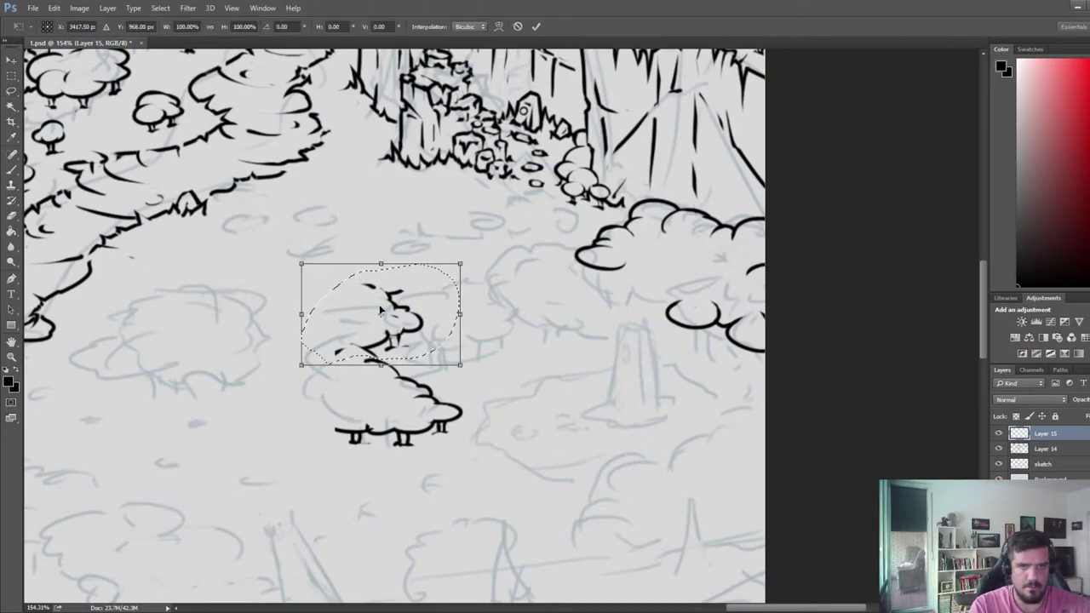
right_click(397, 331)
click(446, 485)
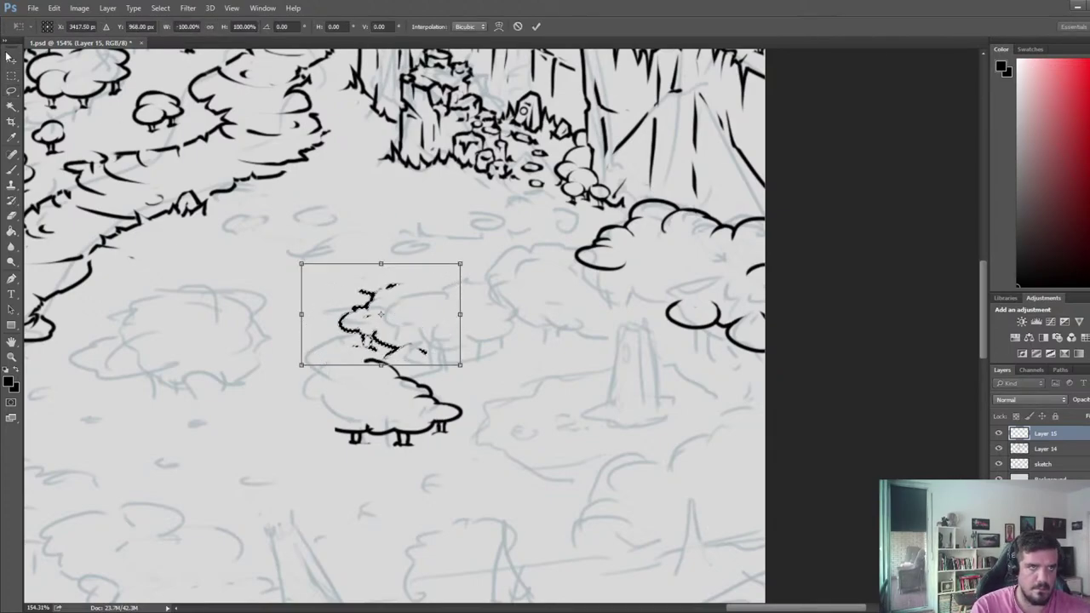
key(Return)
mouse_move(393, 304)
mouse_down()
mouse_move(535, 278)
mouse_move(376, 283)
mouse_move(332, 372)
mouse_move(339, 361)
mouse_up()
key(l)
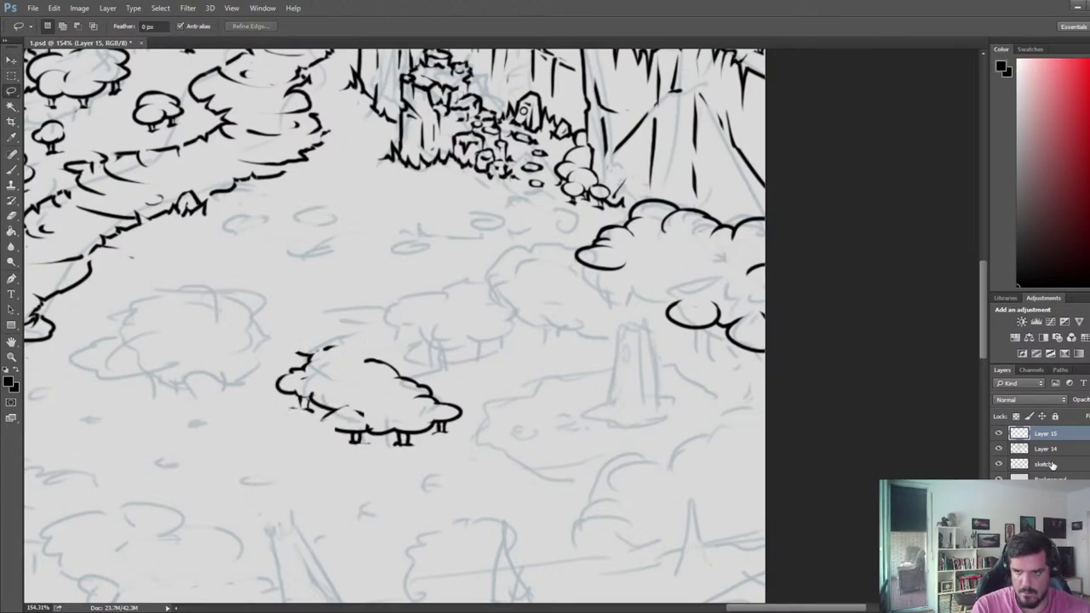
- Merge the two pasted tree clump layers and redraw the broken lower-left outline where the pieces meet
shift+click(1053, 449)
key(ctrl+e)
drag(451, 389, 748, 334)
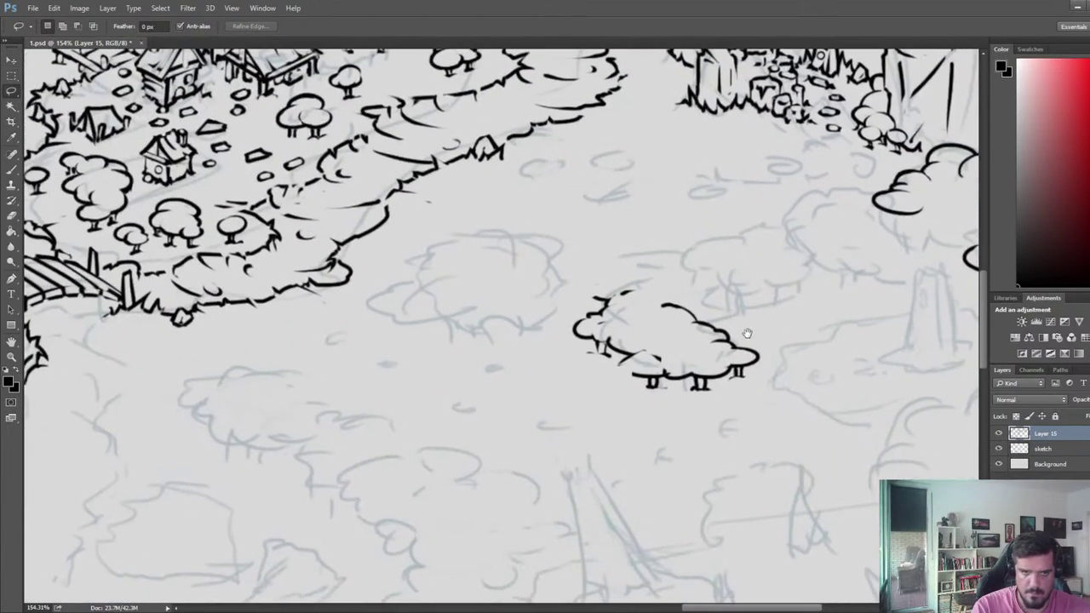
key(e)
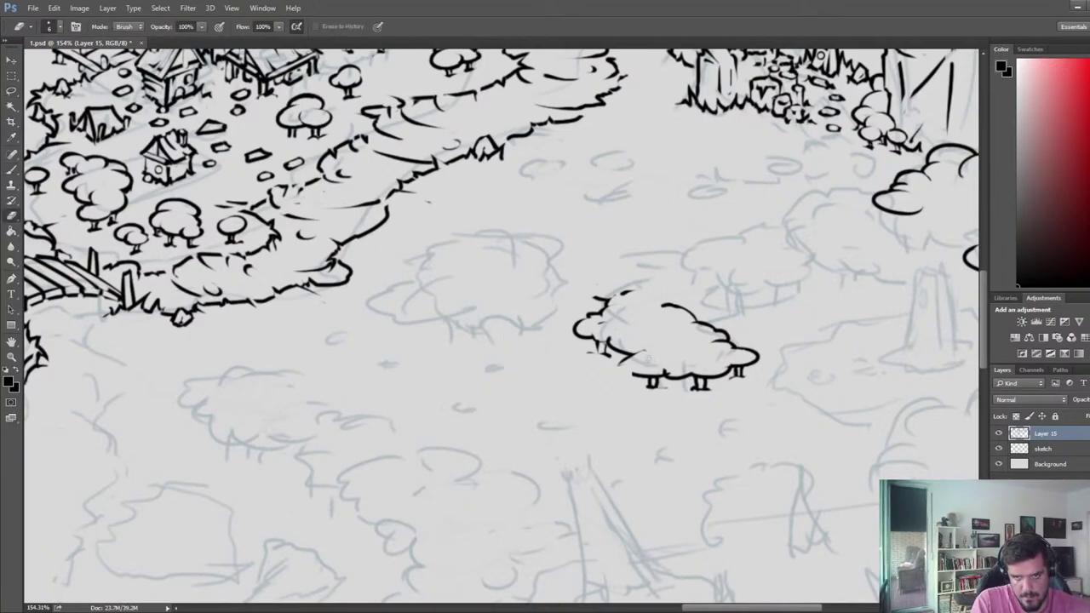
key(b)
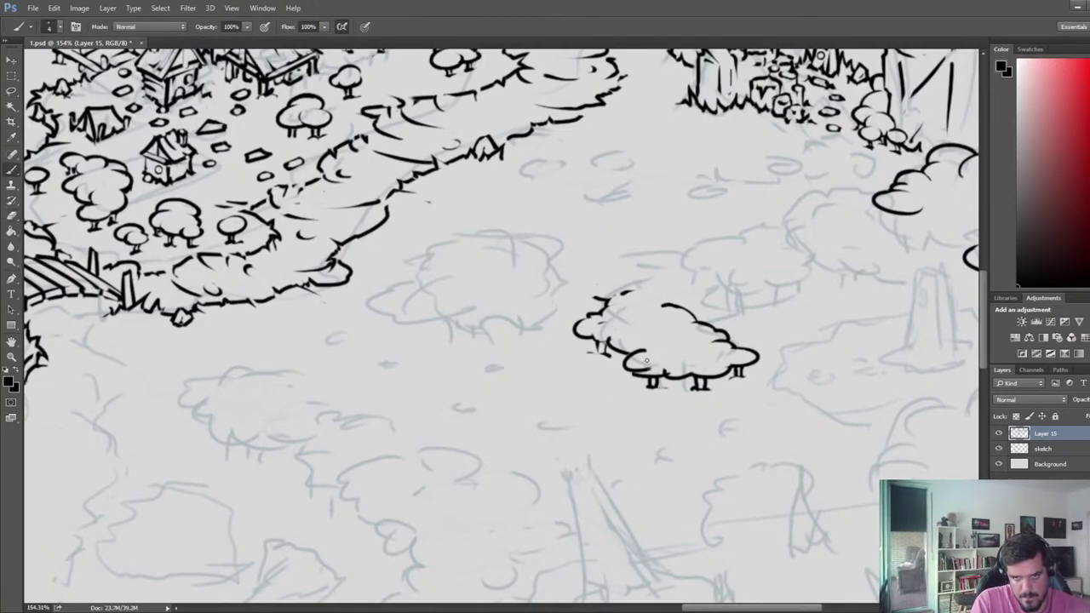
key(e)
drag(635, 373, 645, 376)
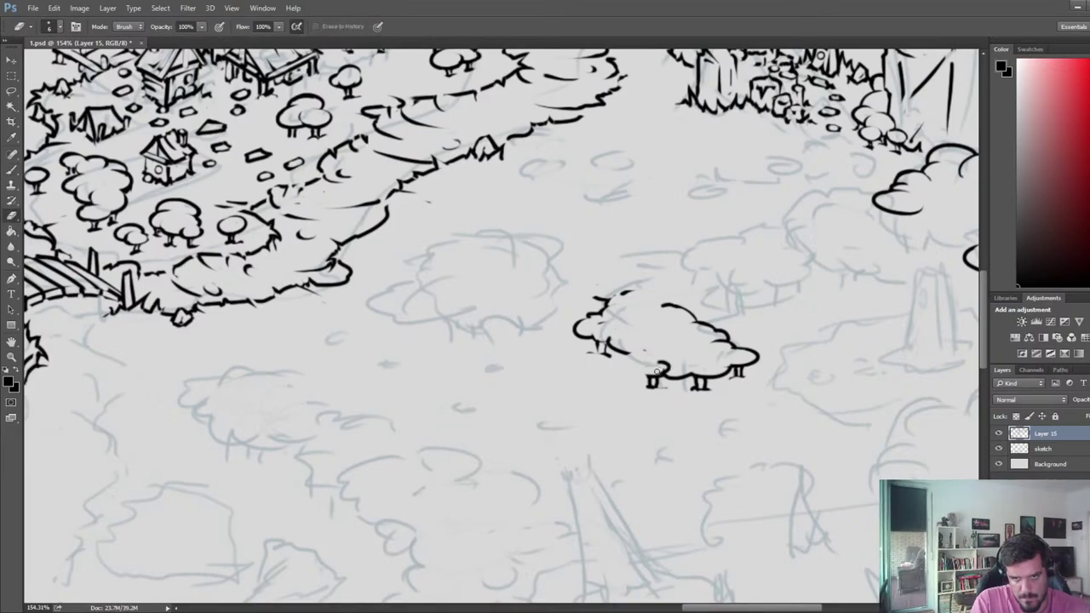
key(b)
drag(650, 376, 629, 356)
key(e)
key(b)
key(e)
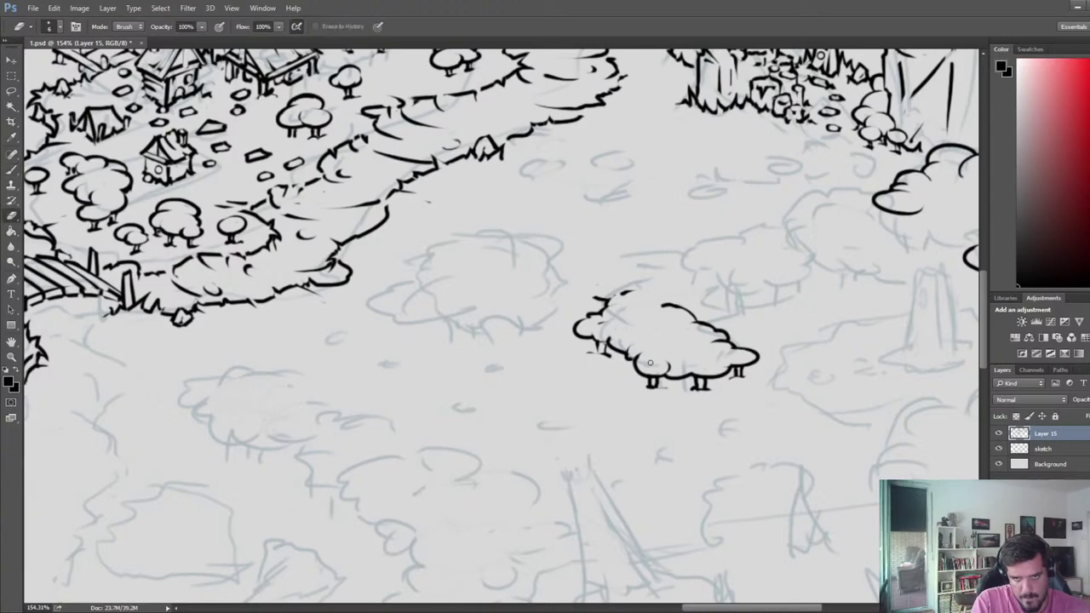
key(b)
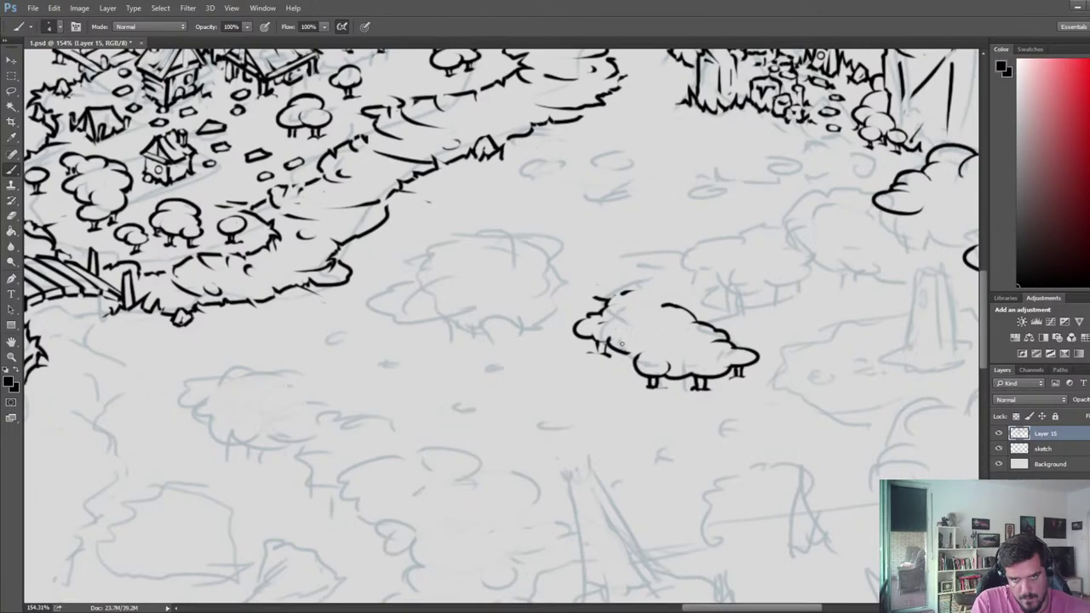
- Close the gap in the clump's lower-left edge with small leaf bumps and add a short trunk beneath it
key(e)
key(b)
key(e)
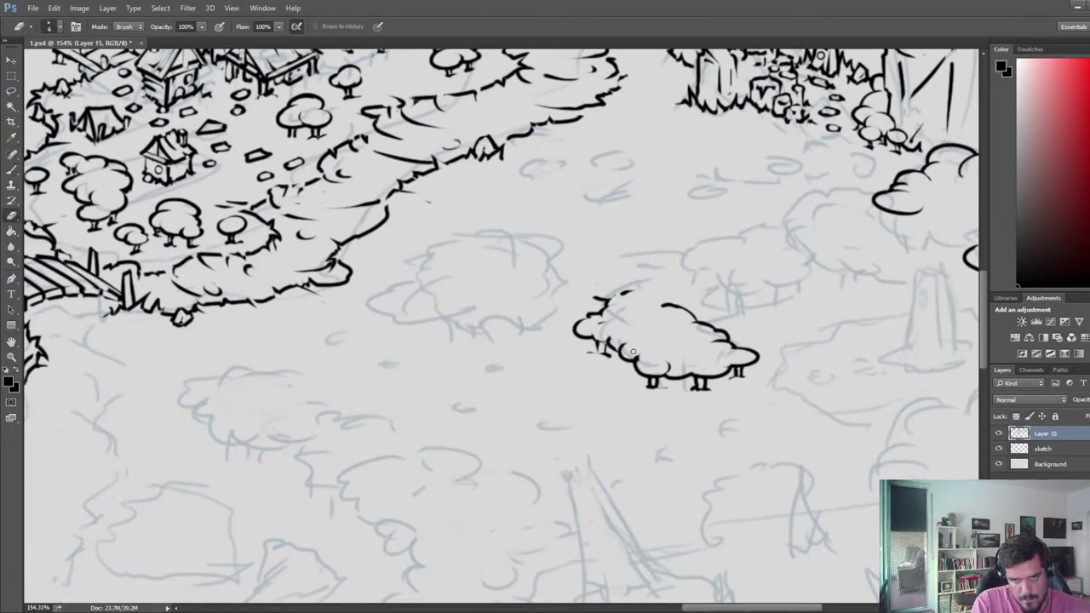
key(b)
drag(630, 361, 621, 376)
key(e)
key(b)
key(e)
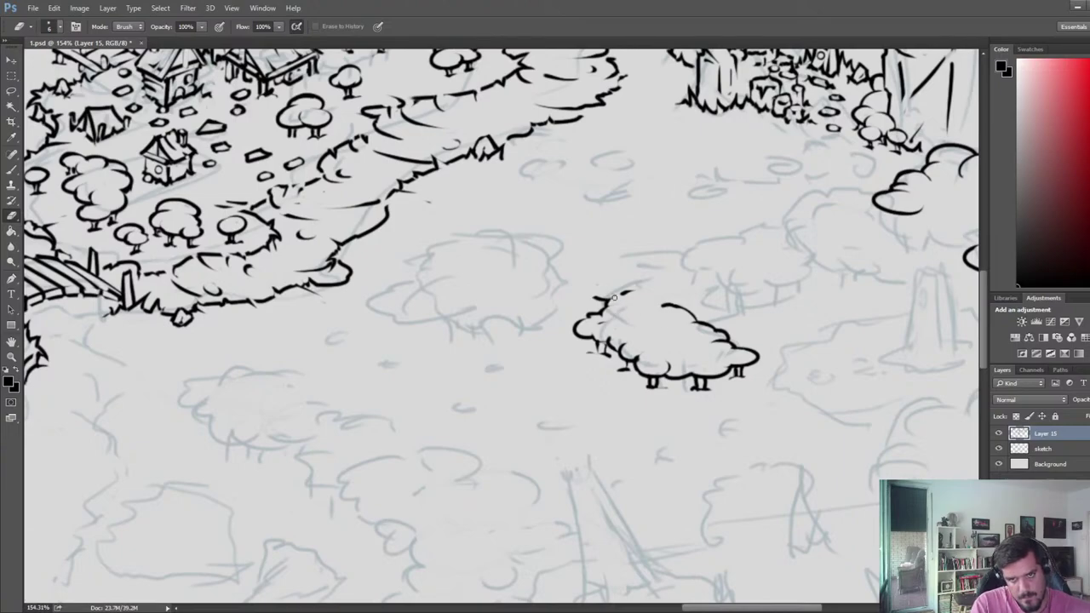
- Ink a rounded foliage lobe over the clump's ragged upper-left edge and tidy the strokes beneath it
key(b)
drag(593, 300, 640, 277)
key(e)
key(b)
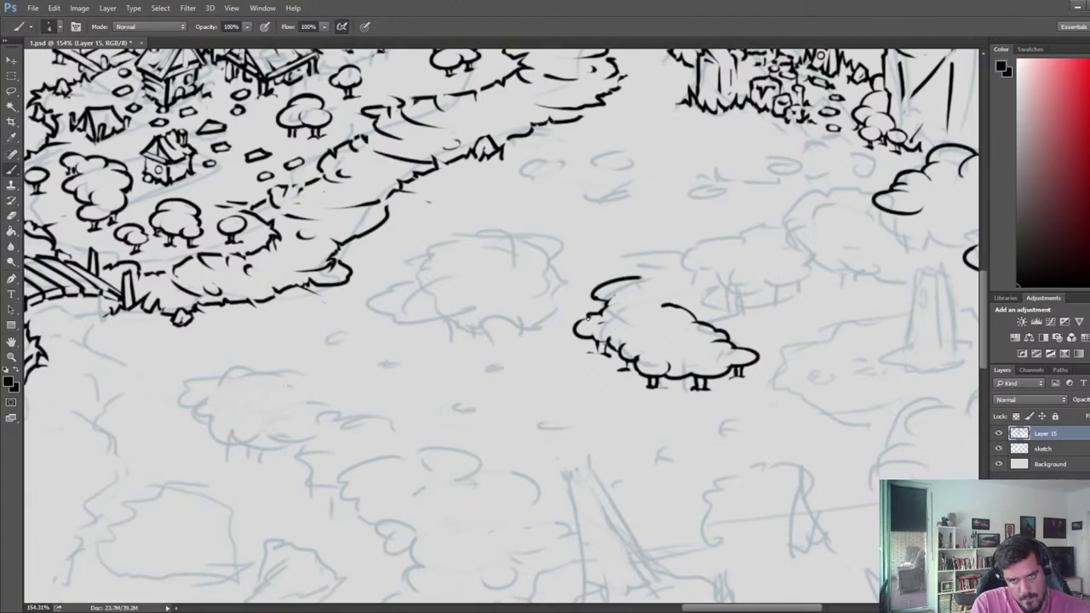
mouse_move(592, 317)
mouse_down()
mouse_move(578, 327)
mouse_move(597, 319)
mouse_up()
key(e)
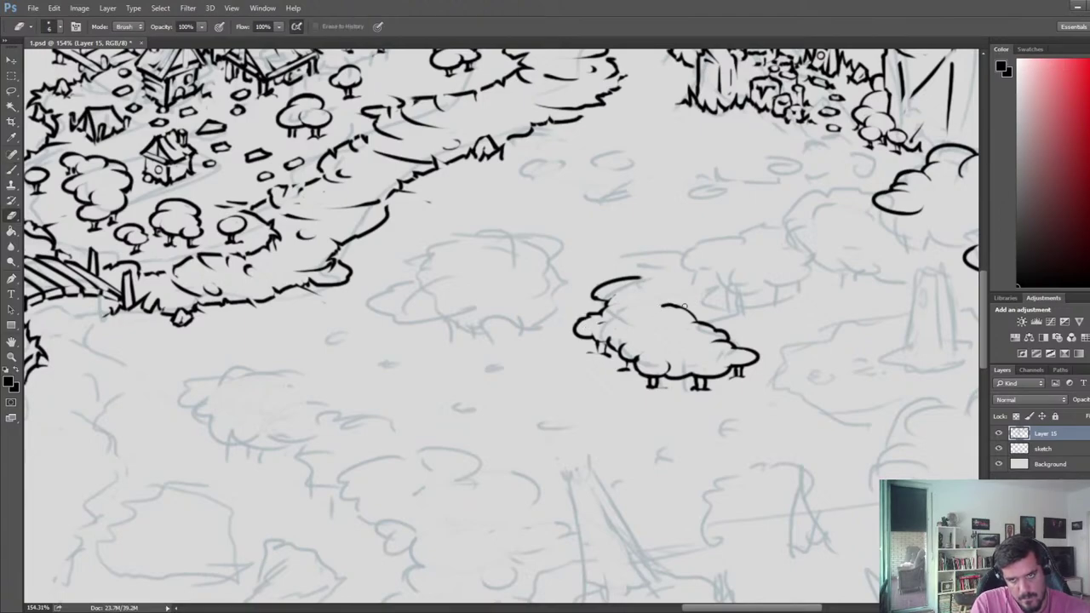
- Ink short curved foliage accents inside the tree clump
drag(680, 312, 660, 307)
key(ctrl+z)
key(b)
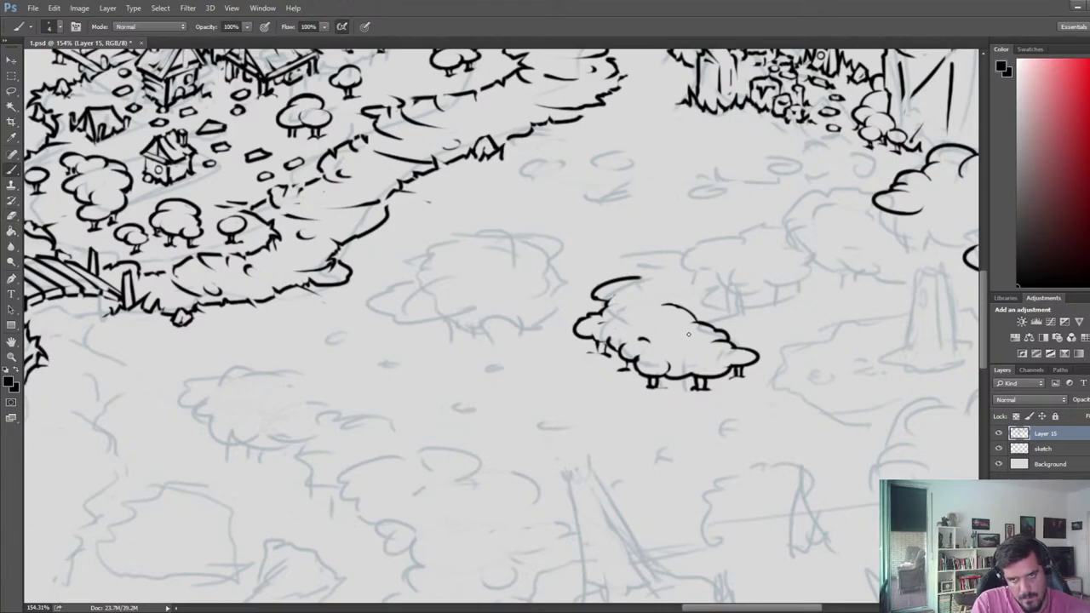
key(e)
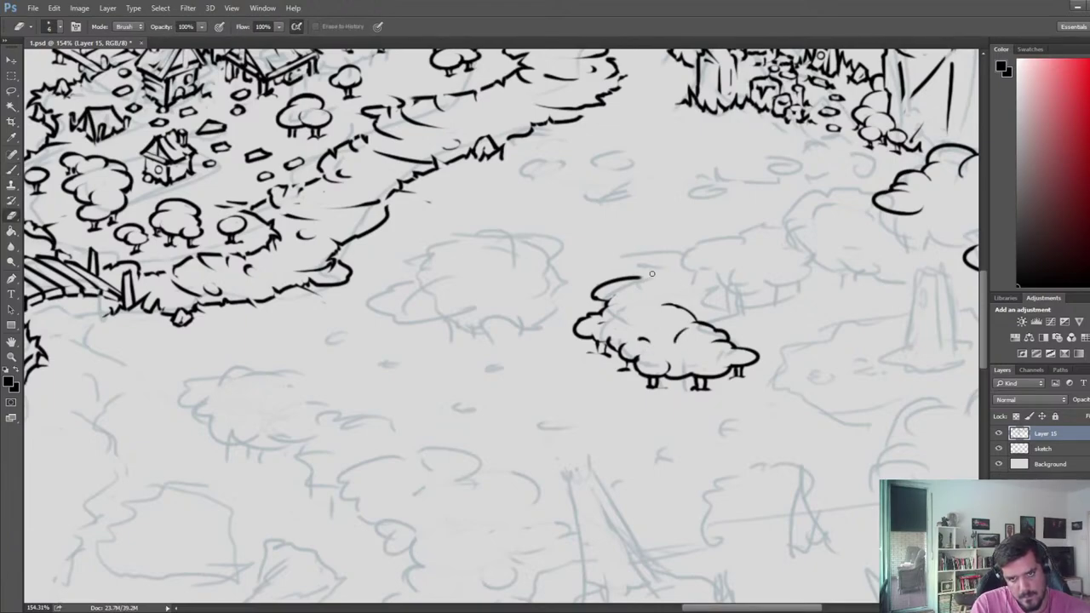
- Ink rounded lobes across the top of the clump and trim the overlaps where they meet its right-hand outline
key(b)
mouse_move(651, 274)
mouse_down()
mouse_move(625, 287)
mouse_move(699, 306)
mouse_move(688, 311)
mouse_move(679, 290)
mouse_move(707, 307)
mouse_up()
key(e)
key(b)
key(e)
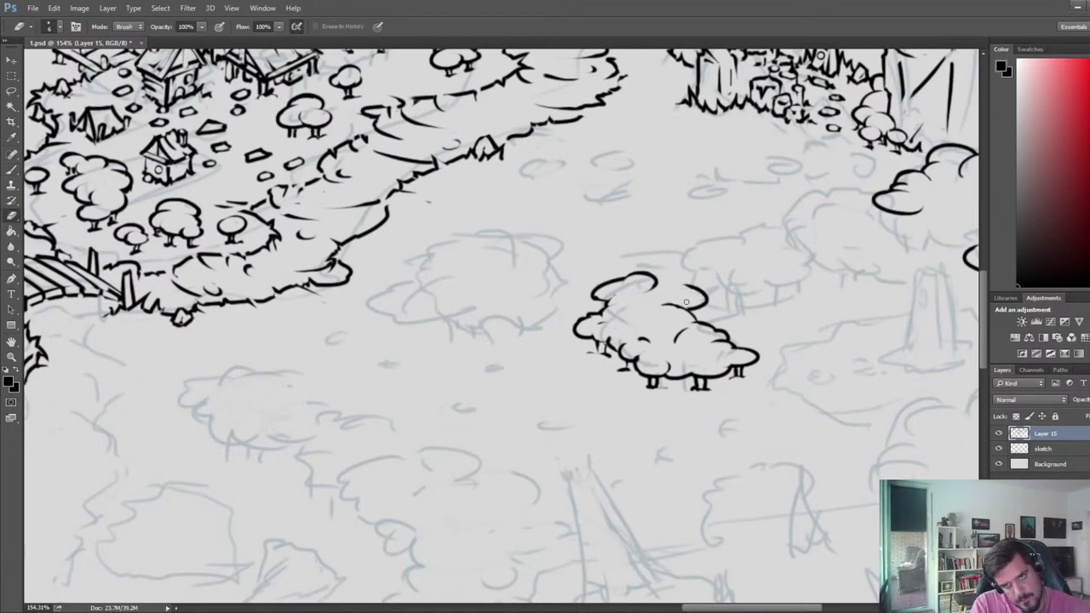
drag(741, 263, 640, 253)
key(b)
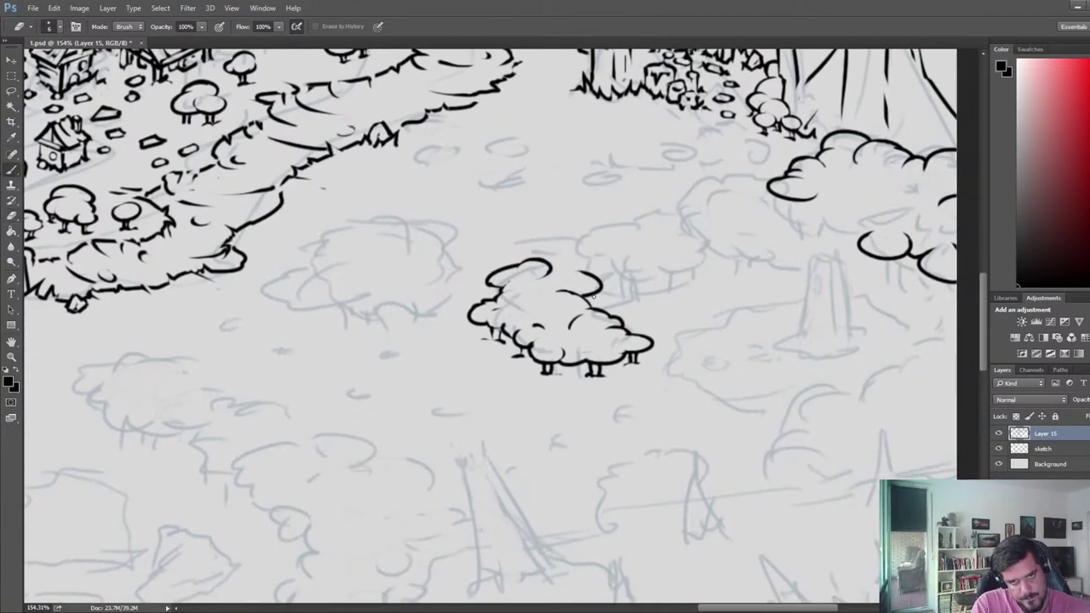
key(e)
key(b)
key(e)
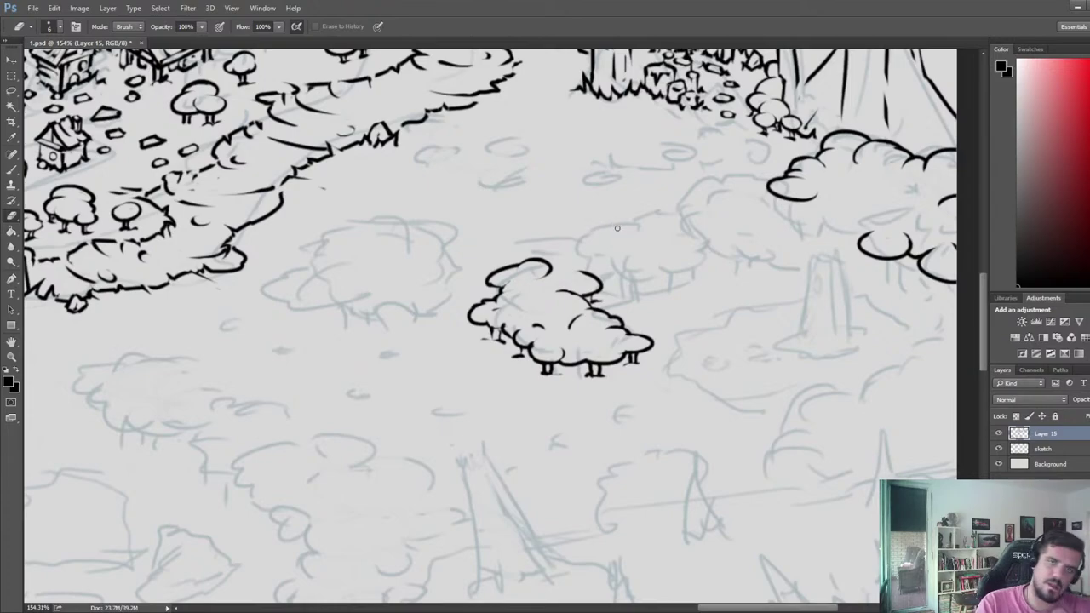
- Ink the scalloped lower outline and two trunks of the sketched tree group just up and right of the clump
key(b)
mouse_move(652, 256)
mouse_down()
mouse_move(642, 256)
mouse_move(672, 253)
mouse_move(659, 272)
mouse_move(651, 264)
mouse_move(706, 263)
mouse_move(694, 247)
mouse_move(702, 267)
mouse_move(643, 287)
mouse_move(655, 286)
mouse_up()
key(ctrl+z)
key(e)
key(b)
key(e)
key(b)
key(e)
key(b)
key(e)
key(b)
key(e)
key(b)
key(e)
key(b)
key(e)
key(b)
key(e)
drag(653, 291, 711, 273)
key(b)
key(e)
key(b)
key(e)
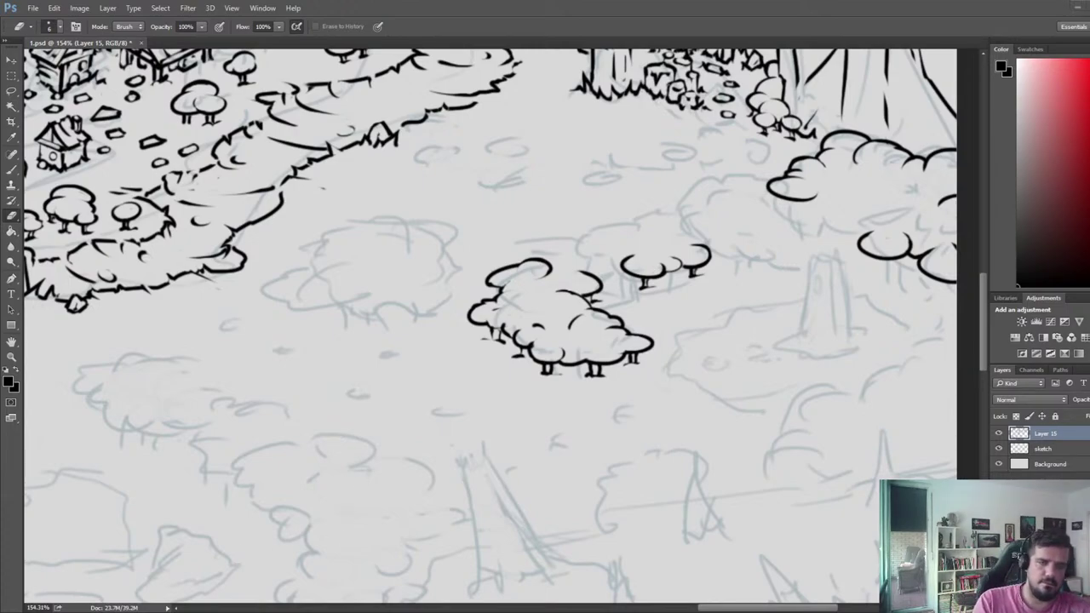
- Ink the rounded top lobes of the new tree group above its scalloped lower outline
drag(675, 231, 645, 263)
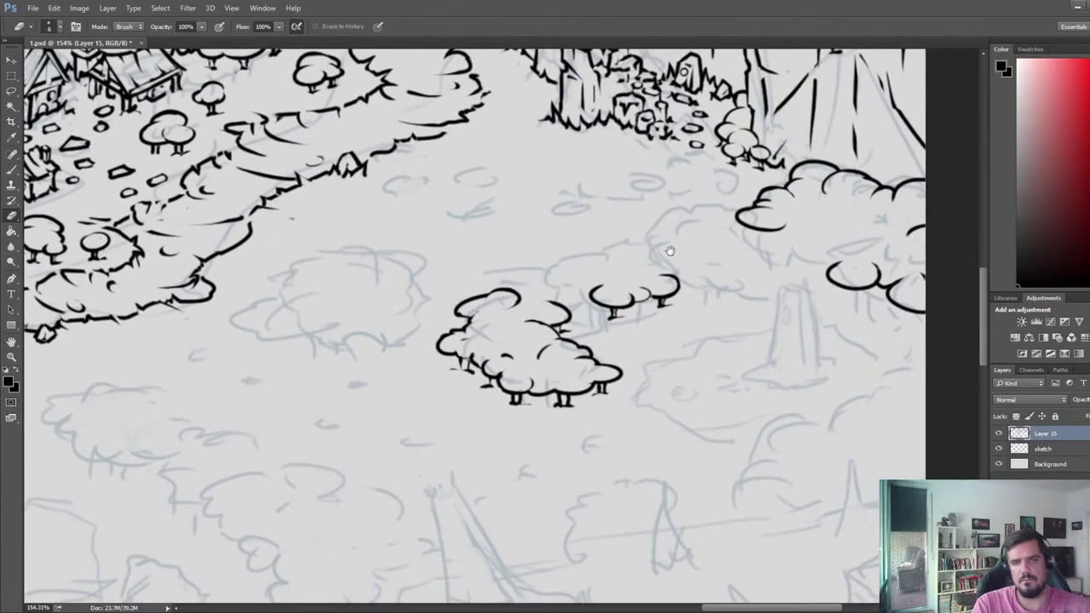
key(b)
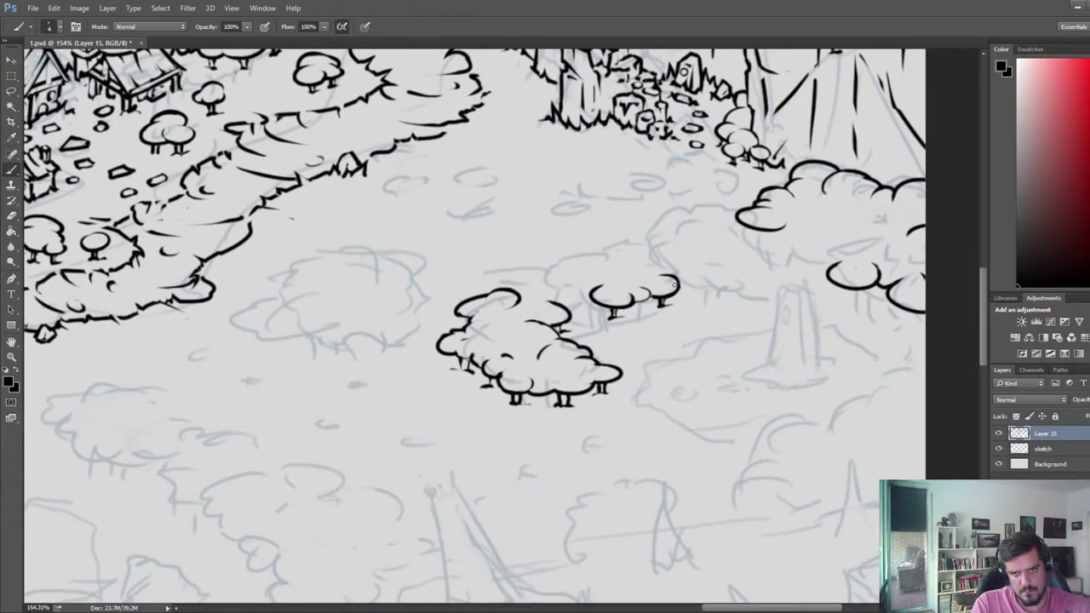
mouse_move(603, 251)
mouse_down()
mouse_move(644, 252)
mouse_move(617, 259)
mouse_move(615, 275)
mouse_up()
key(e)
key(ctrl+z)
key(b)
key(e)
key(b)
key(e)
key(ctrl+z)
key(b)
key(e)
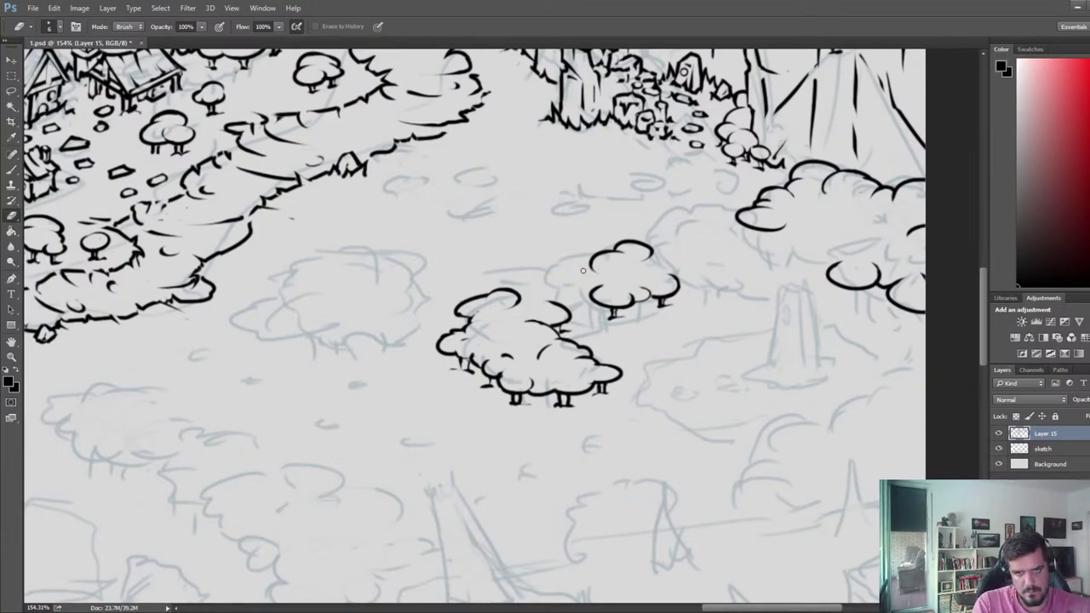
- Extend the new tree group's top outline to the left with another curved foliage lobe
key(b)
mouse_move(563, 274)
mouse_down()
mouse_move(603, 272)
mouse_move(592, 284)
mouse_move(562, 272)
mouse_move(570, 263)
mouse_up()
key(ctrl+z)
key(e)
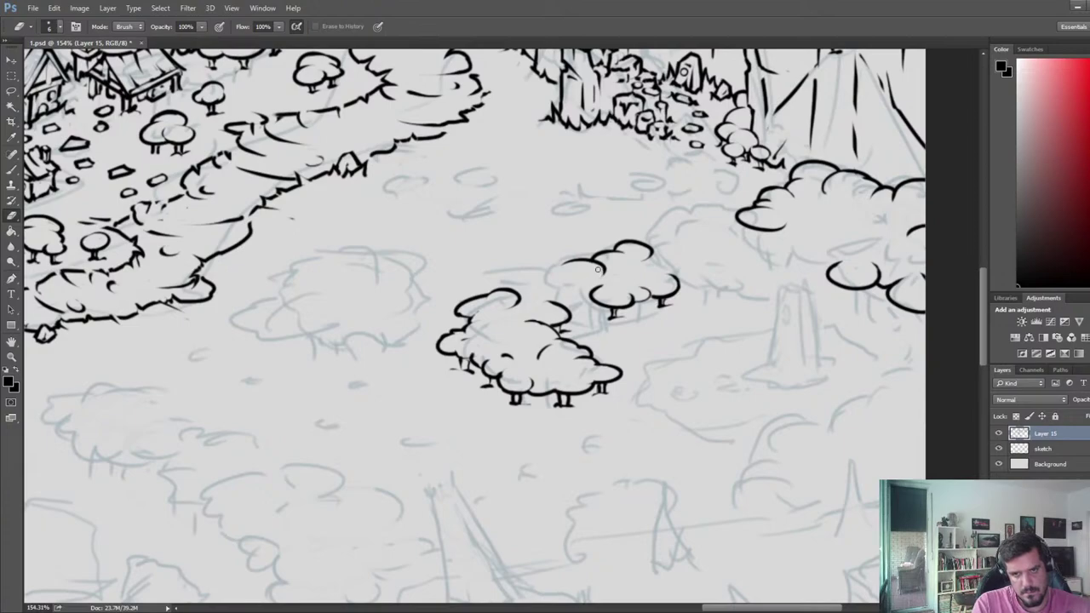
key(b)
mouse_move(583, 261)
mouse_down()
mouse_move(582, 281)
mouse_move(557, 281)
mouse_up()
key(ctrl+z)
key(e)
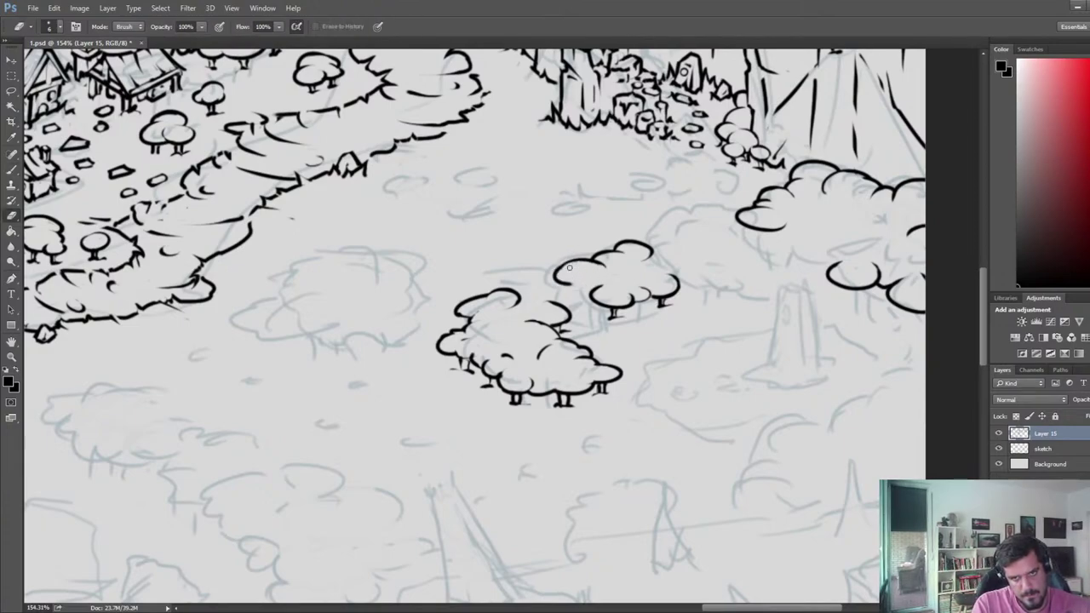
- Add a smaller lobe between the two tree groups, erase its overlap and mark a short leaf accent inside
key(b)
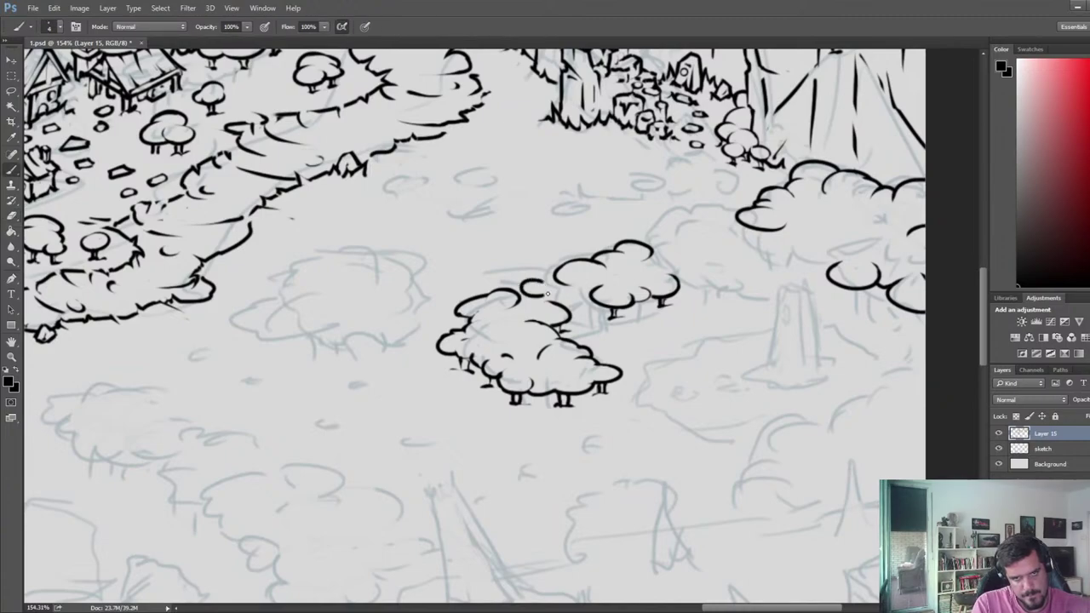
key(e)
drag(554, 276, 567, 281)
key(b)
key(e)
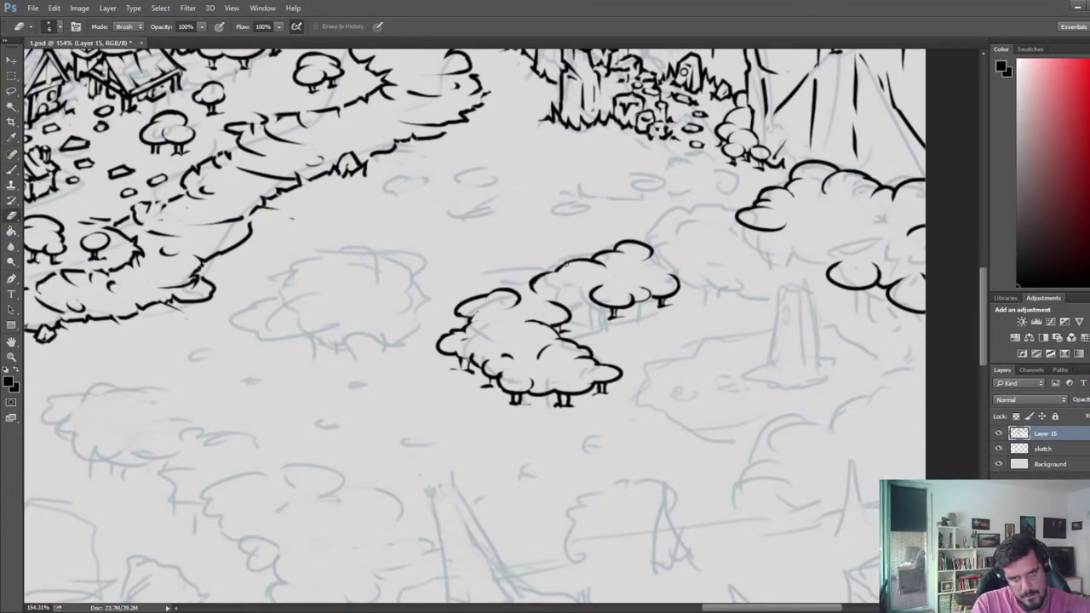
key(b)
key(e)
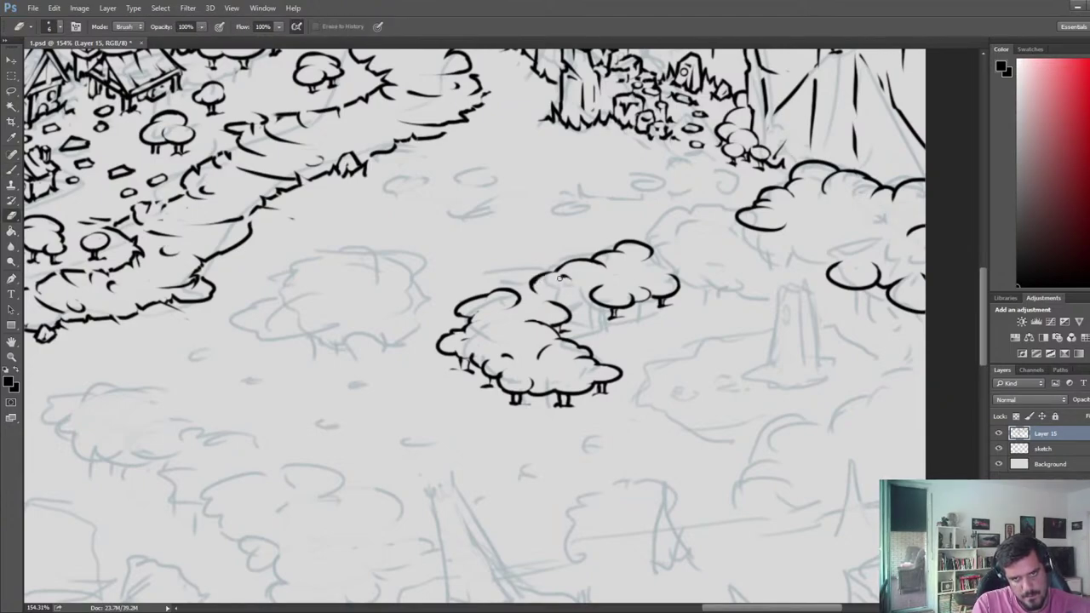
- Join the two tree groups with connecting upper and lower foliage edges and add a small inner curl at the junction
key(b)
drag(519, 296, 585, 298)
key(e)
key(b)
key(e)
key(b)
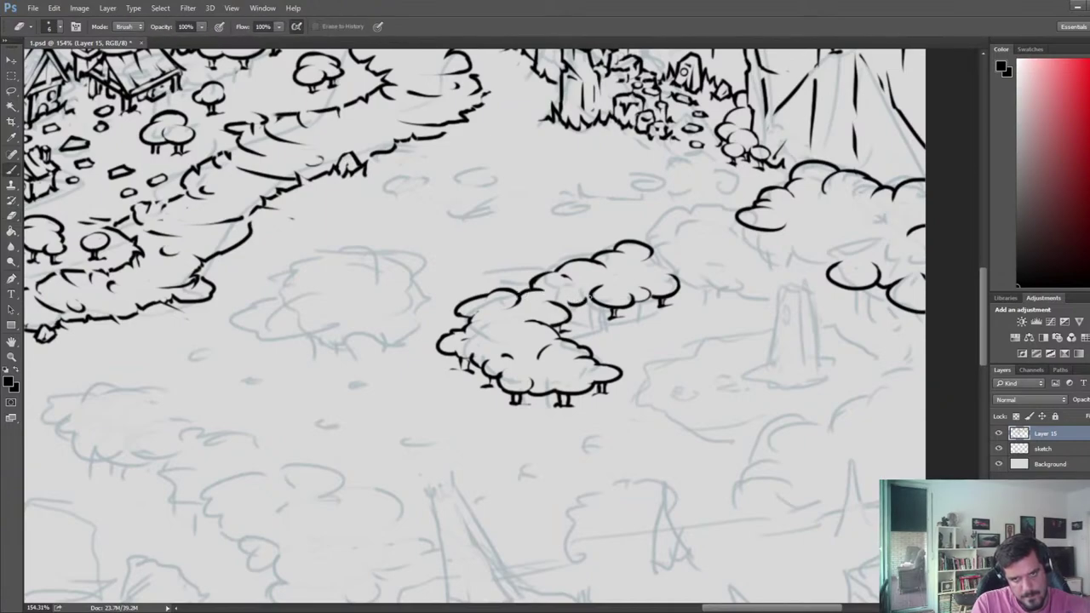
key(b)
key(e)
key(b)
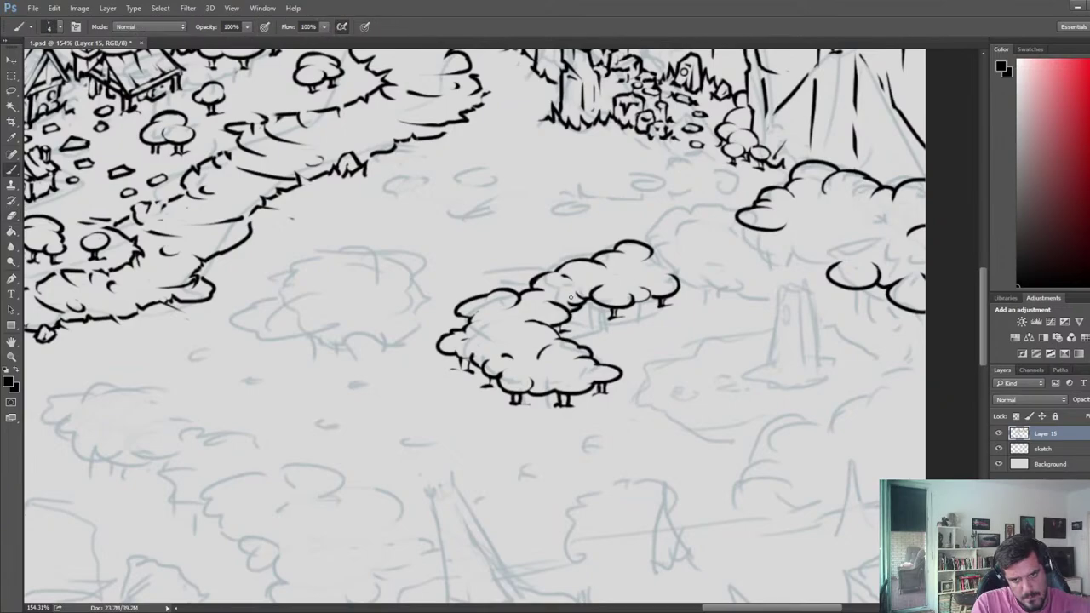
key(e)
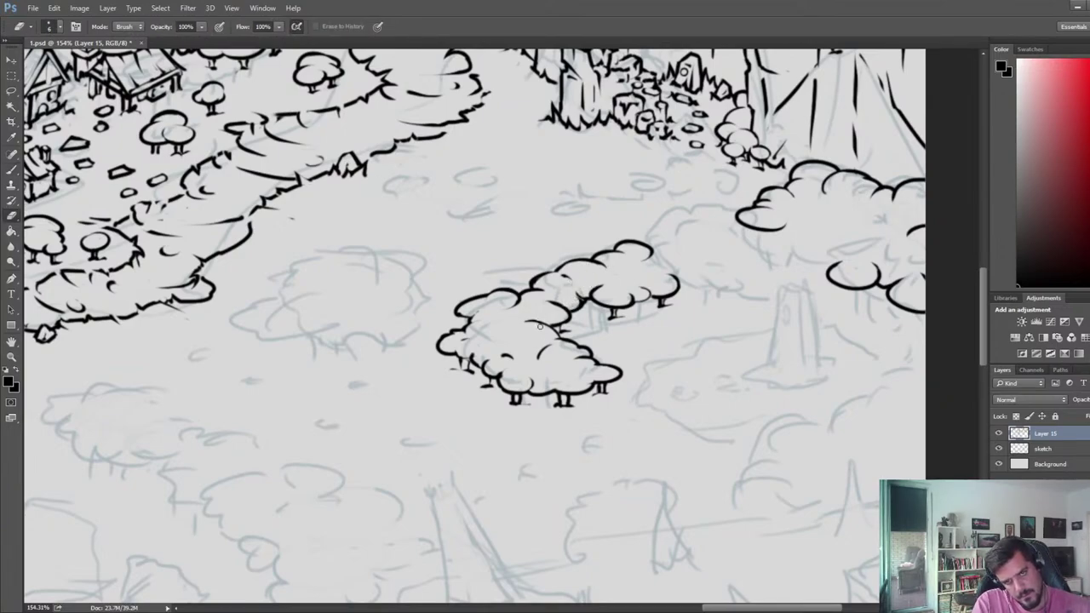
key(b)
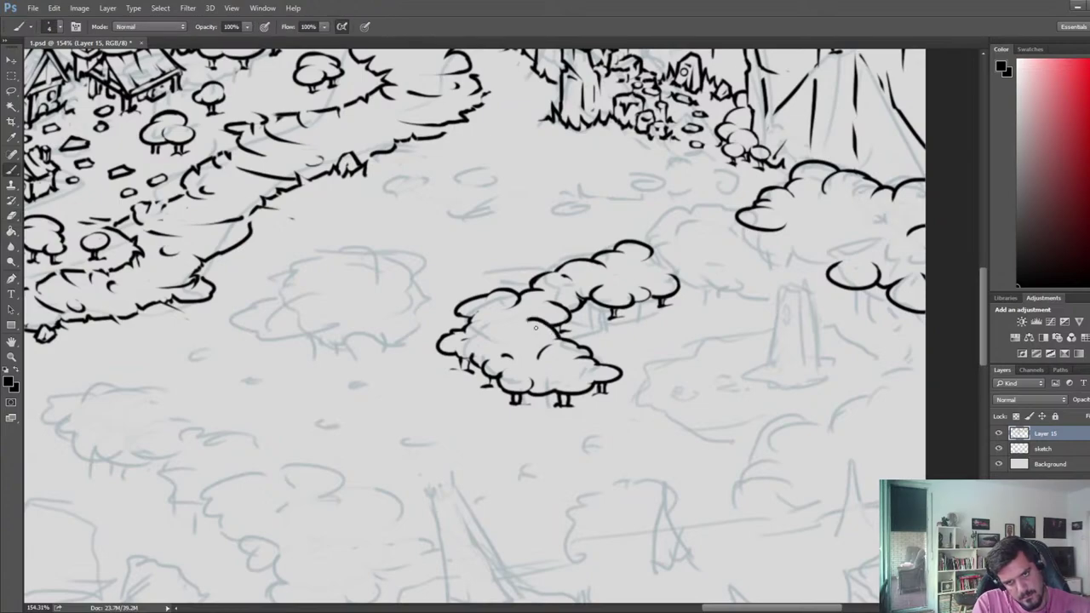
key(e)
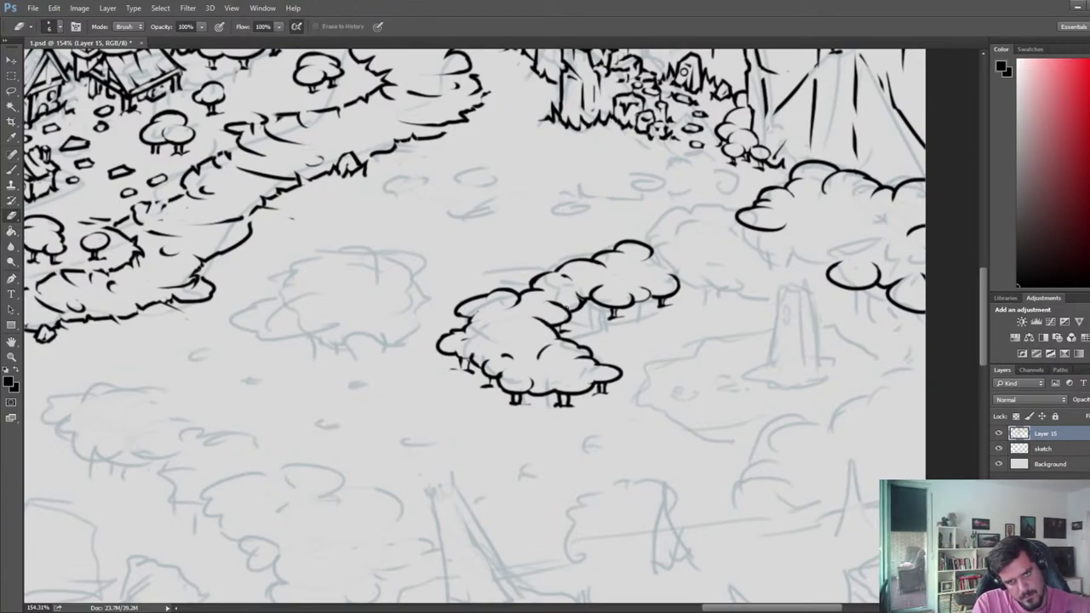
- Ink a rounded foliage lobe on the sketched trees between the joined clump and the large tree mass on the right
drag(734, 271, 655, 264)
scroll(655, 265, down, 3)
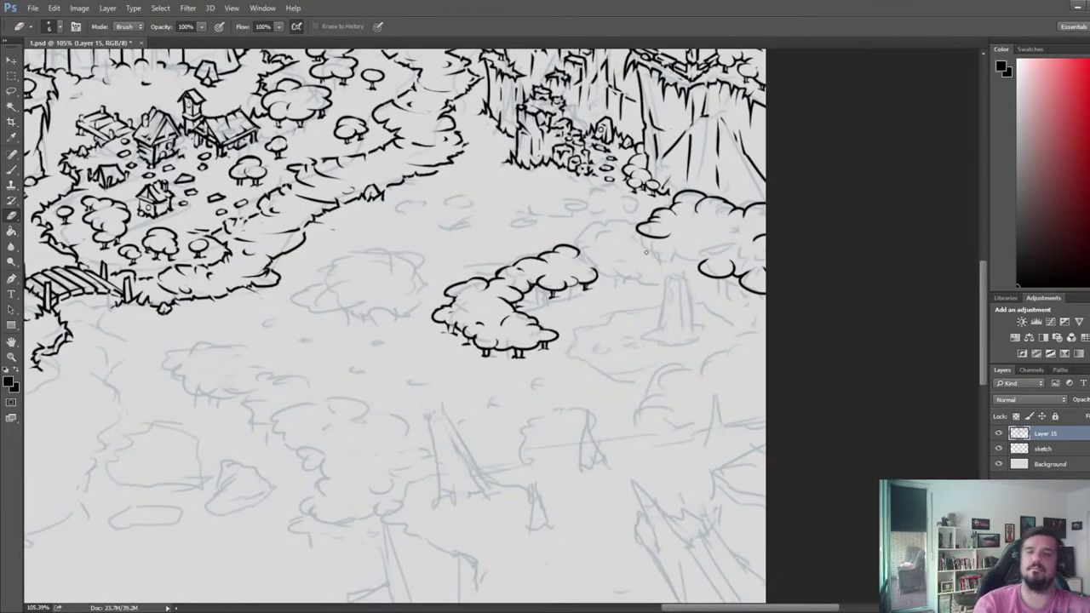
scroll(653, 255, down, 3)
scroll(639, 279, up, 3)
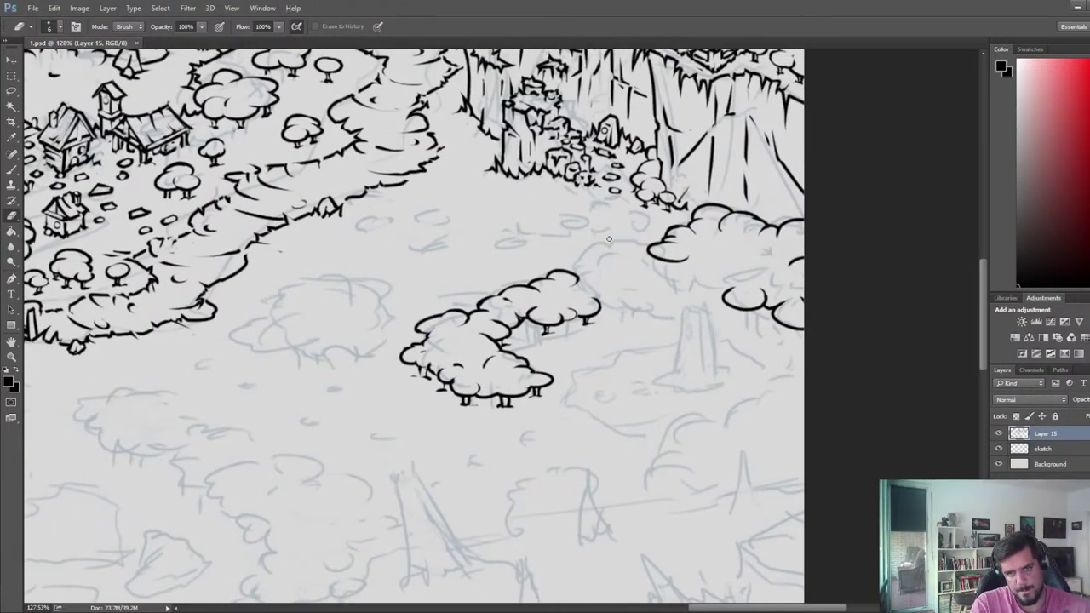
key(b)
mouse_move(615, 254)
mouse_down()
mouse_move(639, 265)
mouse_move(615, 254)
mouse_move(586, 275)
mouse_move(613, 276)
mouse_move(570, 281)
mouse_up()
key(e)
key(b)
key(e)
key(b)
key(e)
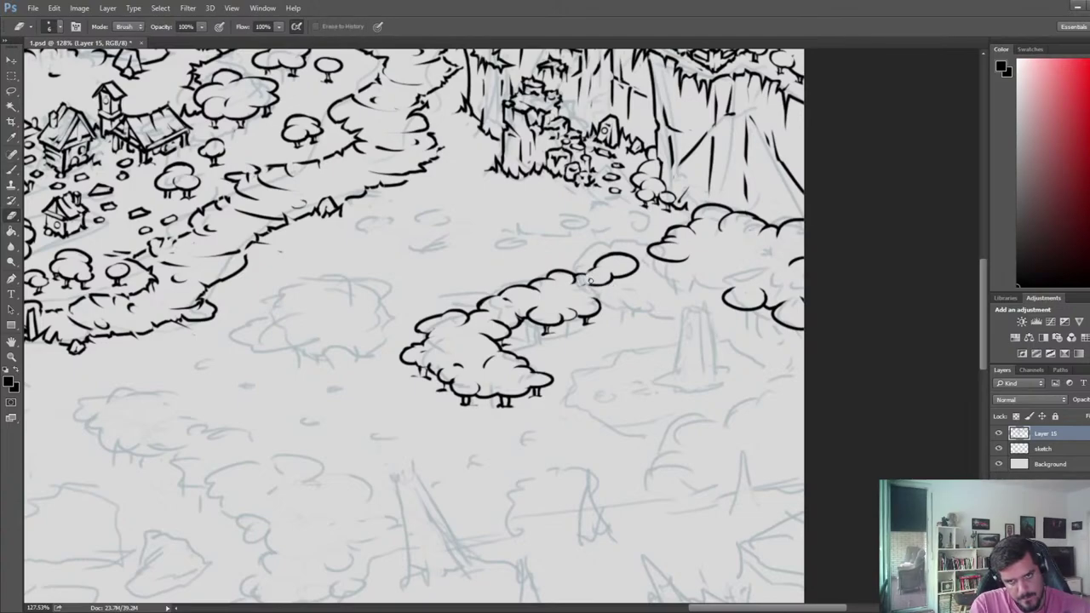
- Open the new lobe's underside, blend it into the joined clump and leave short inner foliage strokes
key(b)
key(e)
mouse_move(584, 274)
mouse_down()
mouse_move(634, 267)
mouse_move(606, 278)
mouse_move(640, 282)
mouse_move(603, 280)
mouse_move(635, 280)
mouse_move(651, 264)
mouse_move(637, 256)
mouse_move(663, 256)
mouse_up()
key(b)
key(e)
key(b)
key(e)
key(b)
key(e)
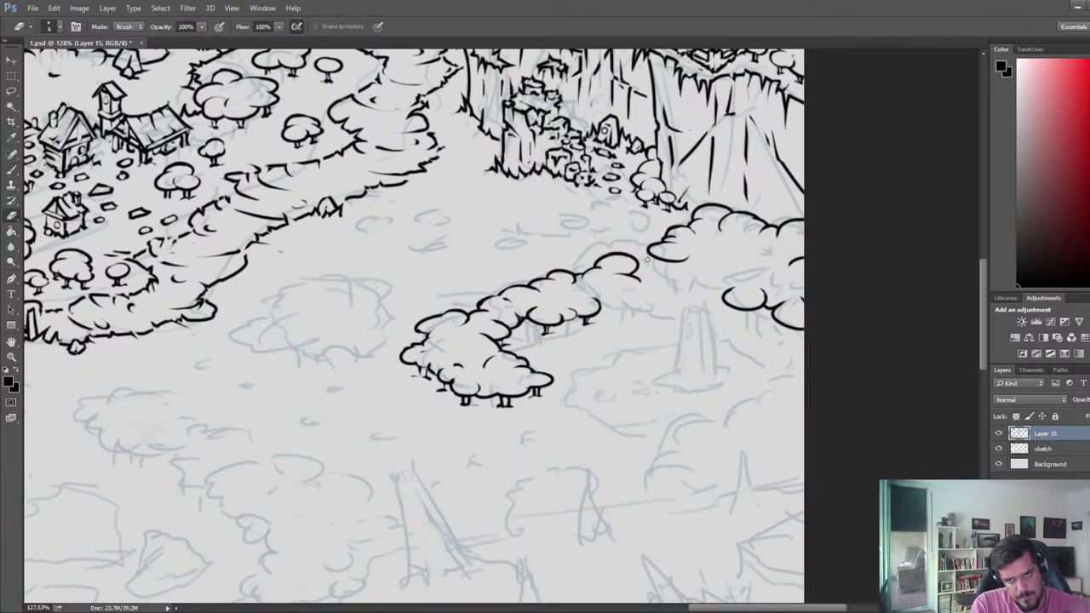
- Connect the lobe to the large tree mass on the right with a curved outline and clean the overlap
key(b)
key(e)
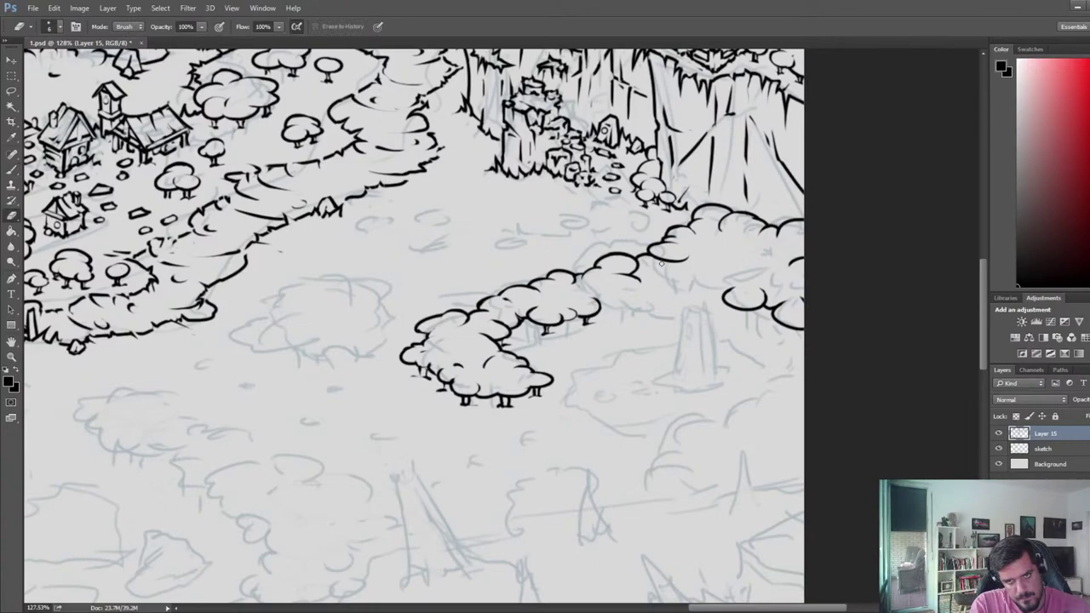
key(b)
key(e)
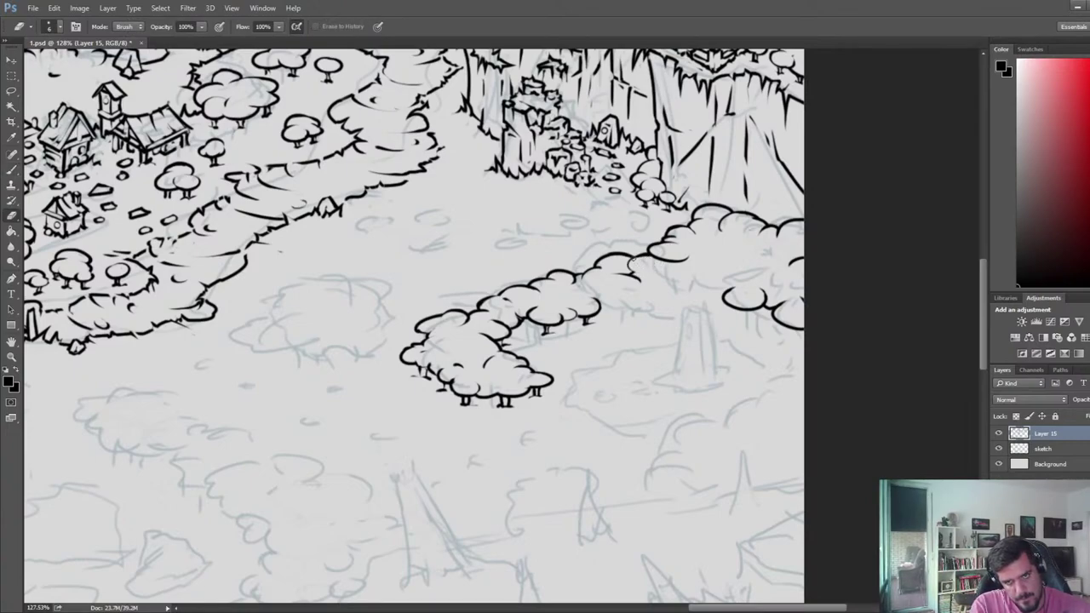
- Clean the junction beside the large tree mass and ink a short rounded curve closing the lobe's right end
key(b)
key(e)
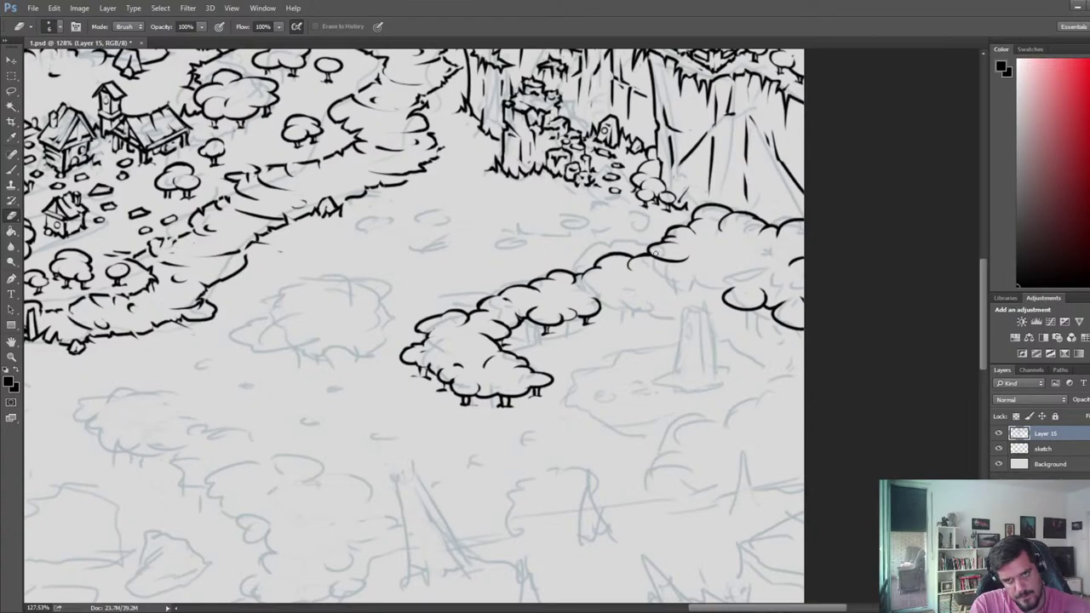
key(b)
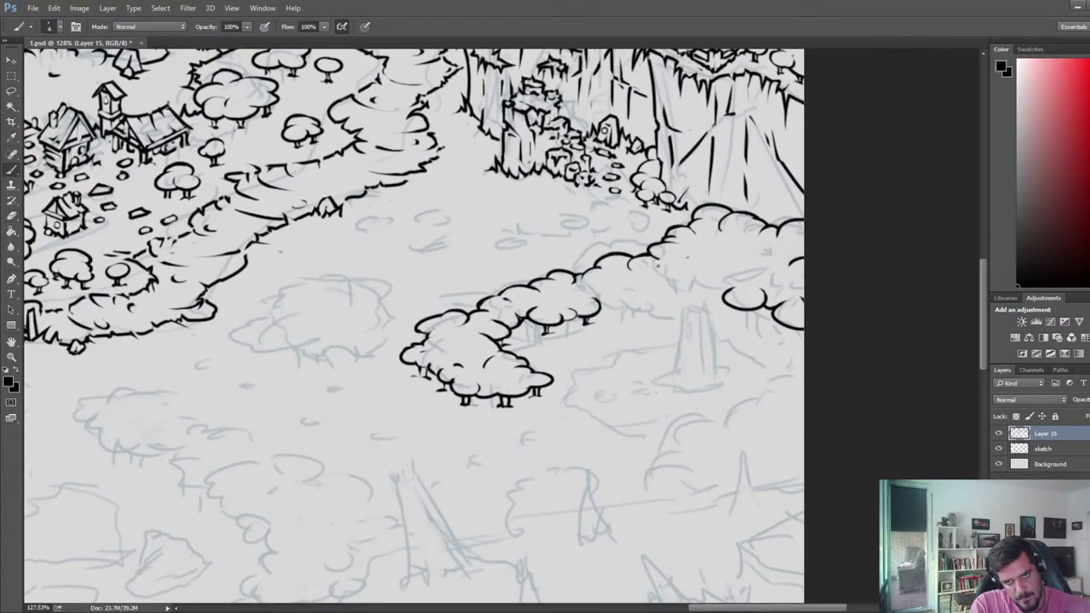
drag(658, 266, 656, 253)
key(e)
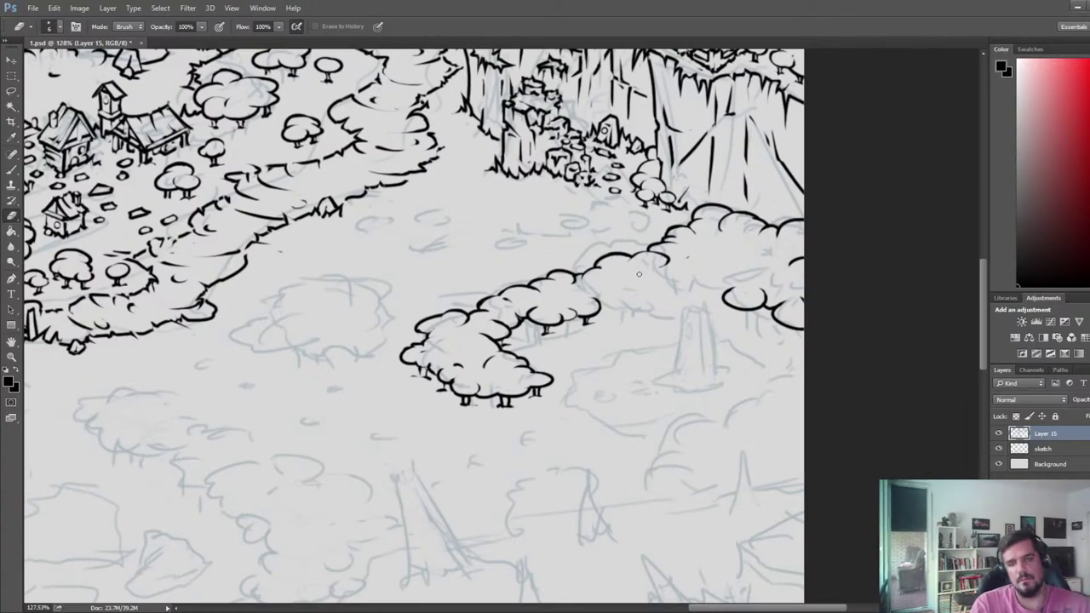
- Ink a rounded lower foliage lobe beneath the junction, redoing its strokes until it joins the clump's underside
key(b)
mouse_move(613, 298)
mouse_down()
mouse_move(635, 284)
mouse_move(610, 294)
mouse_up()
key(ctrl+z)
key(ctrl+z)
key(ctrl+z)
key(e)
key(b)
key(e)
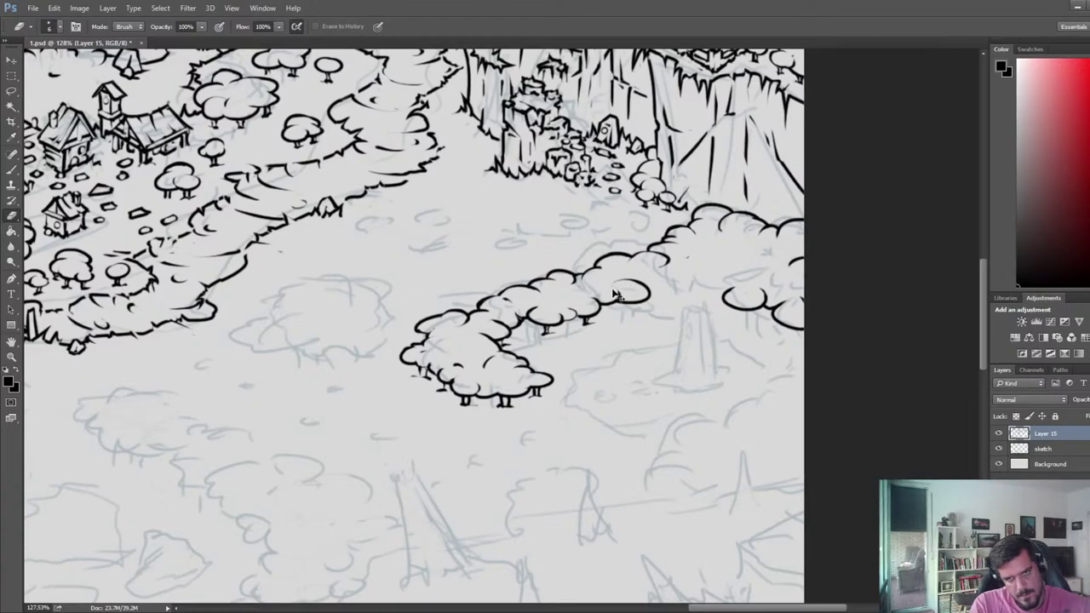
key(b)
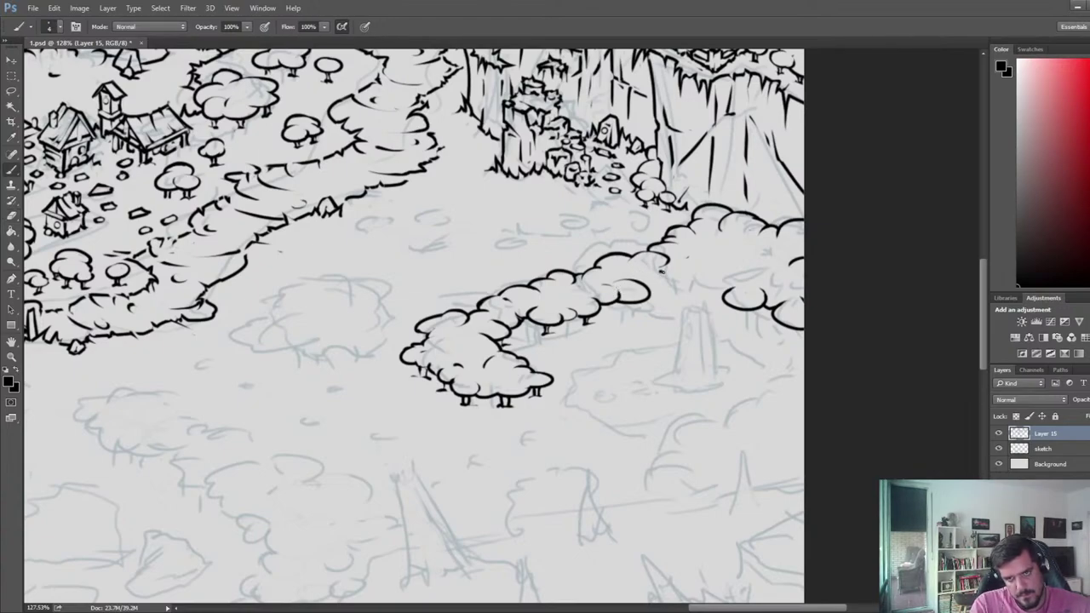
- Extend the clump's lower foliage edge with a small lobe toward the large tree mass and clean the overlap
key(e)
drag(668, 266, 651, 278)
key(b)
key(e)
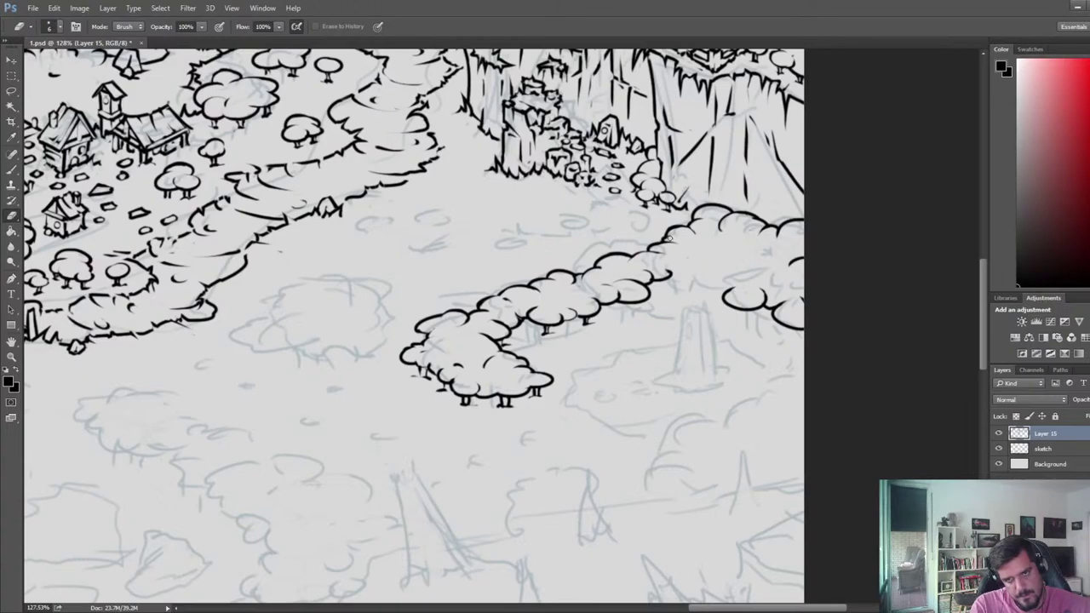
- Try a small foliage curl where the clump's upper edge meets the large tree mass, and erase the overlapping lines there
key(b)
mouse_move(663, 241)
mouse_down()
mouse_move(691, 222)
mouse_move(697, 237)
mouse_up()
key(e)
key(b)
key(ctrl+z)
key(e)
key(b)
key(e)
key(b)
key(e)
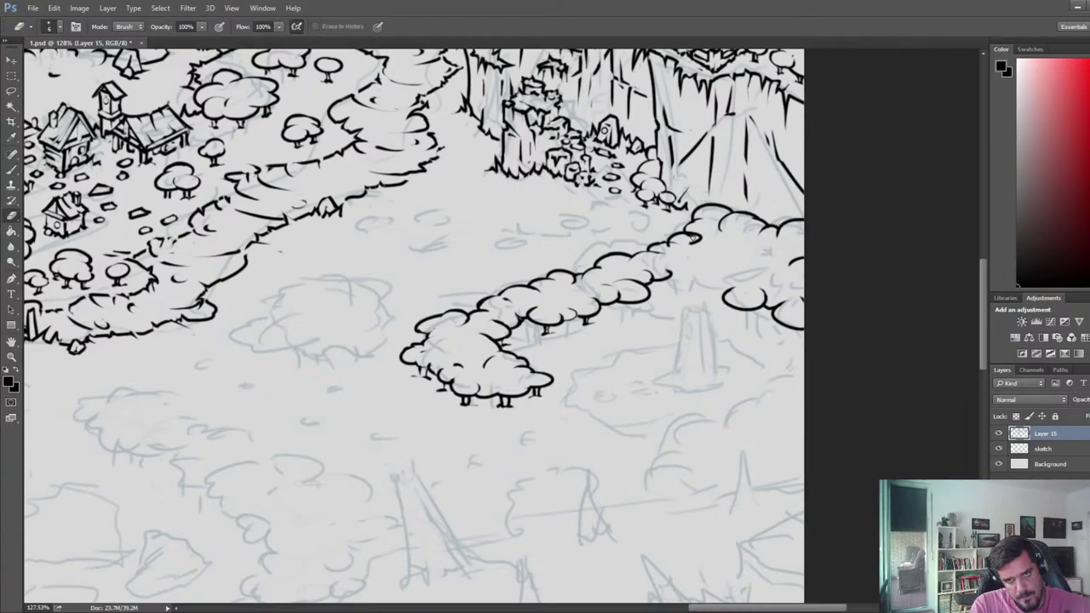
key(b)
key(e)
drag(650, 249, 695, 242)
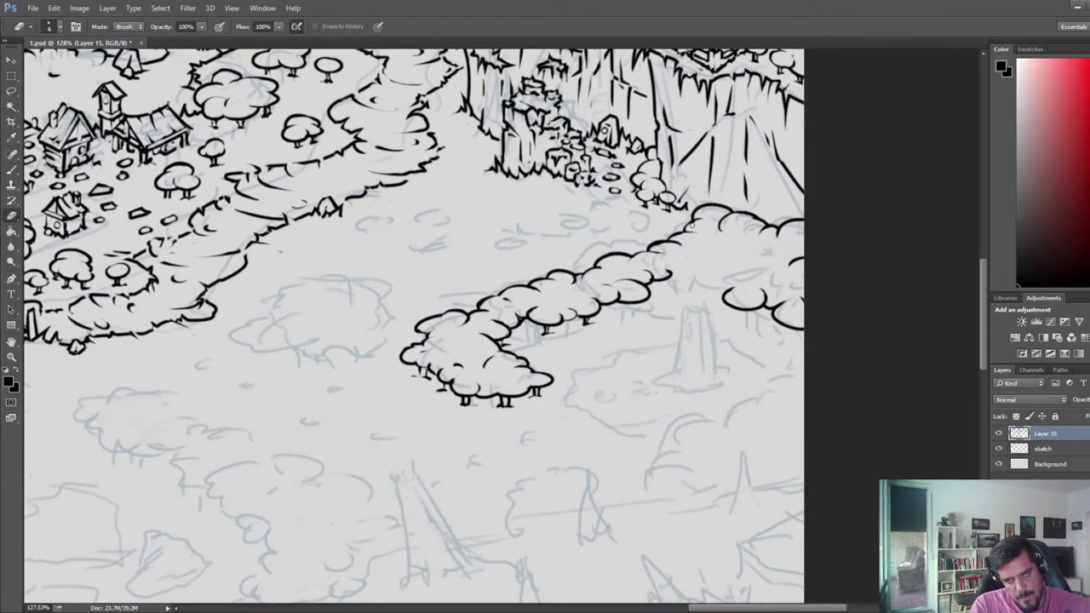
- Flip the canvas horizontally back and forth to check the whole map's composition
scroll(734, 168, down, 5)
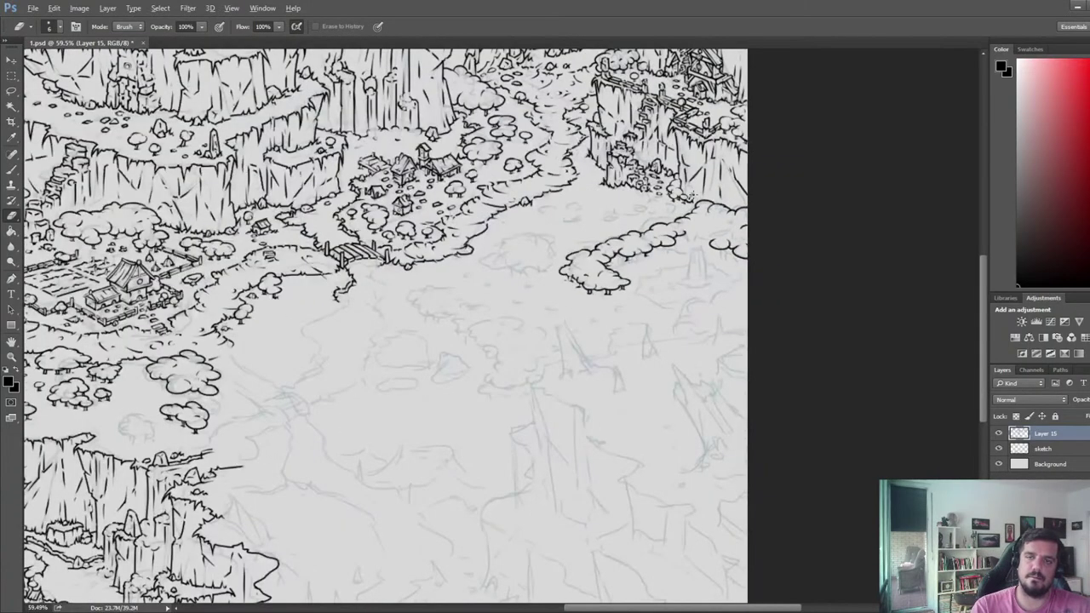
scroll(664, 256, down, 3)
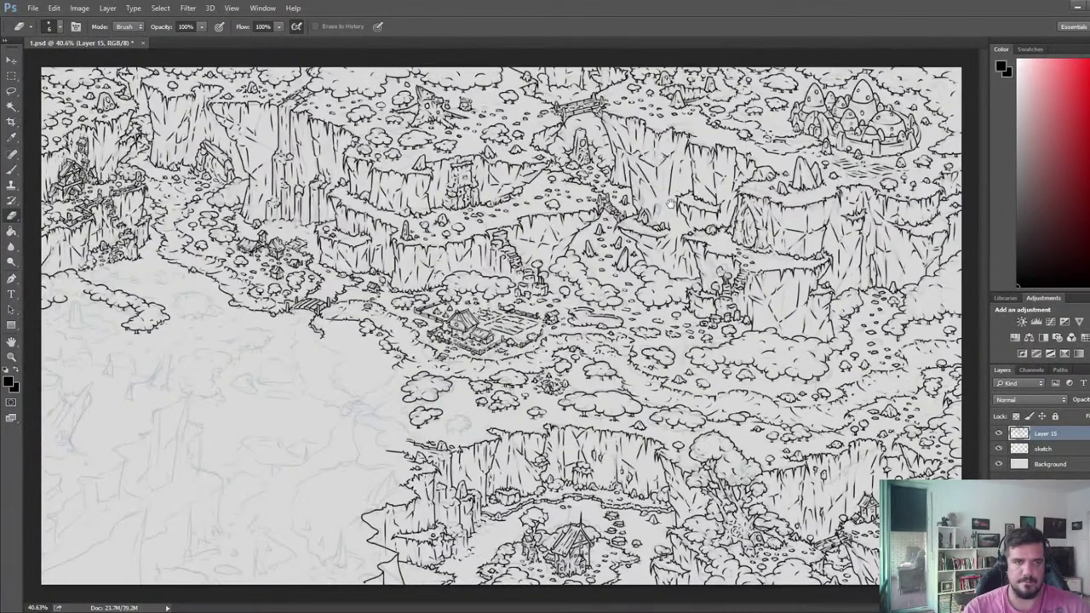
key(ctrl+shift+h)
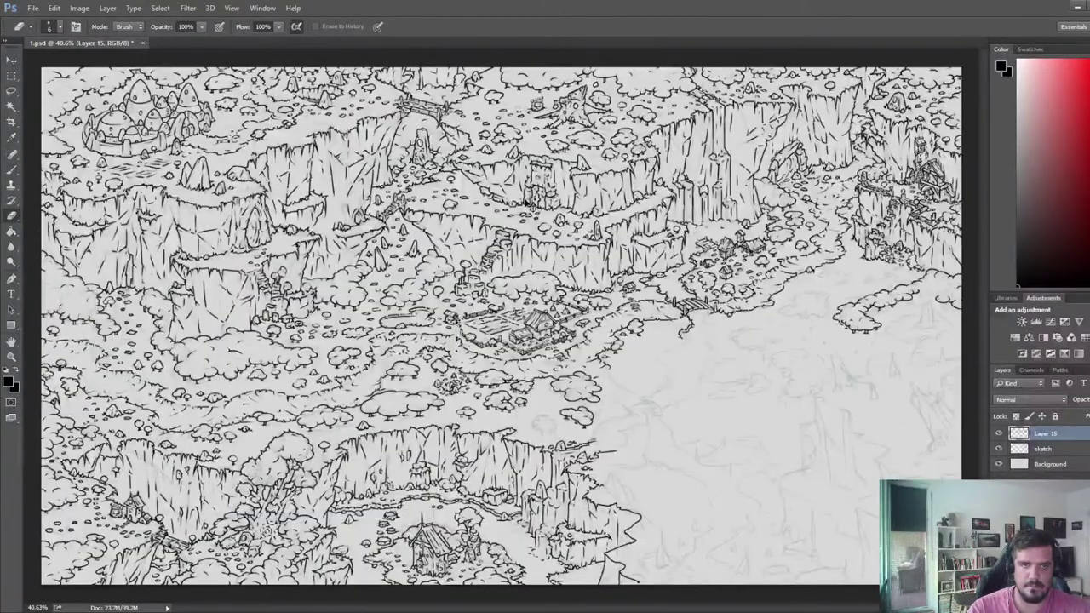
key(ctrl+shift+h)
- Ink short curved lobes that close the gap between the large tree mass and the clump's upper edge
scroll(400, 228, up, 6)
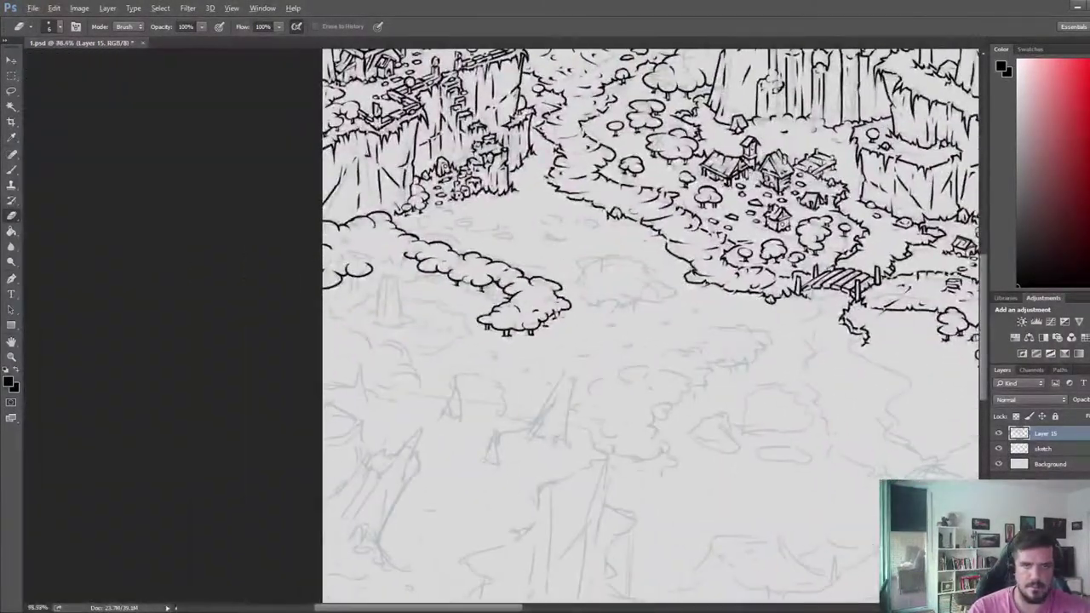
mouse_move(401, 227)
mouse_down()
mouse_move(542, 241)
mouse_move(514, 246)
mouse_move(523, 249)
mouse_up()
key(b)
key(e)
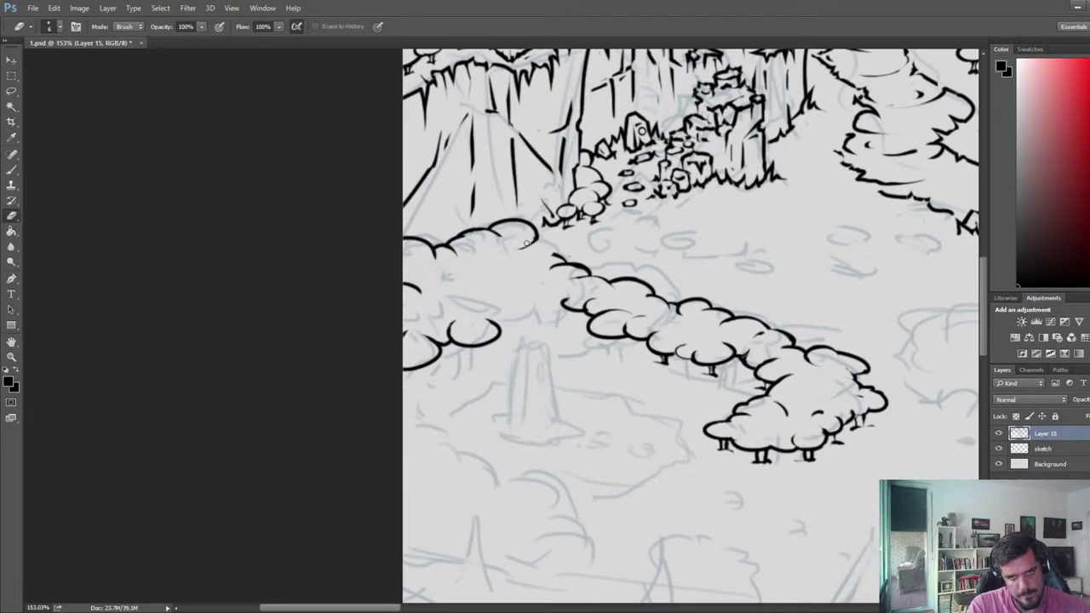
key(b)
mouse_move(511, 248)
mouse_down()
mouse_move(504, 256)
mouse_move(566, 259)
mouse_move(511, 270)
mouse_move(525, 269)
mouse_up()
key(e)
key(b)
key(e)
key(b)
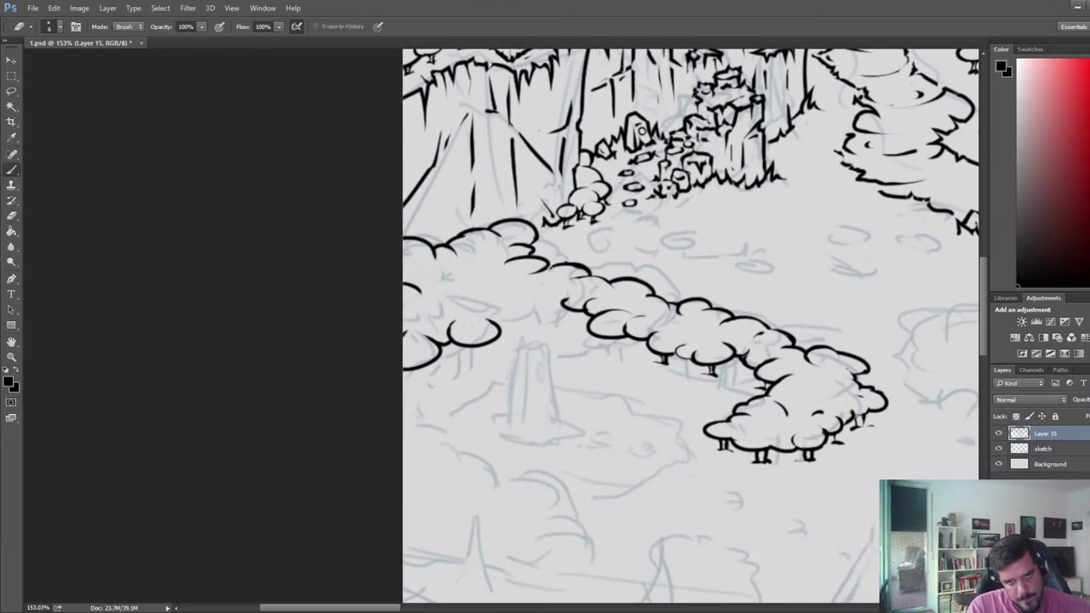
key(e)
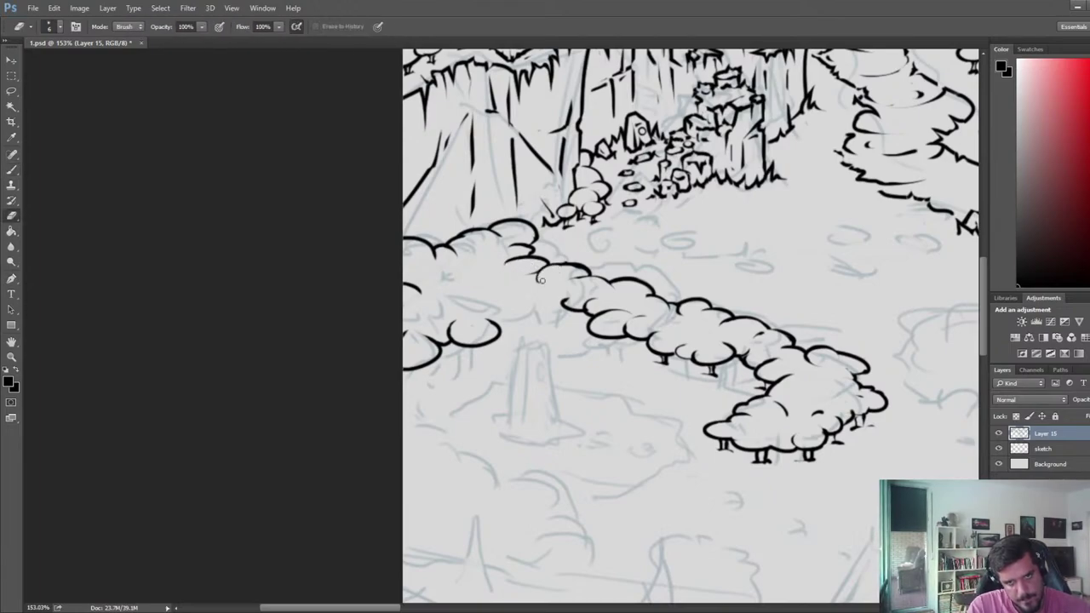
- Trim the stray curl below the closed gap and reshape the neighbouring upper lobe with the brush and eraser
drag(542, 281, 538, 286)
key(b)
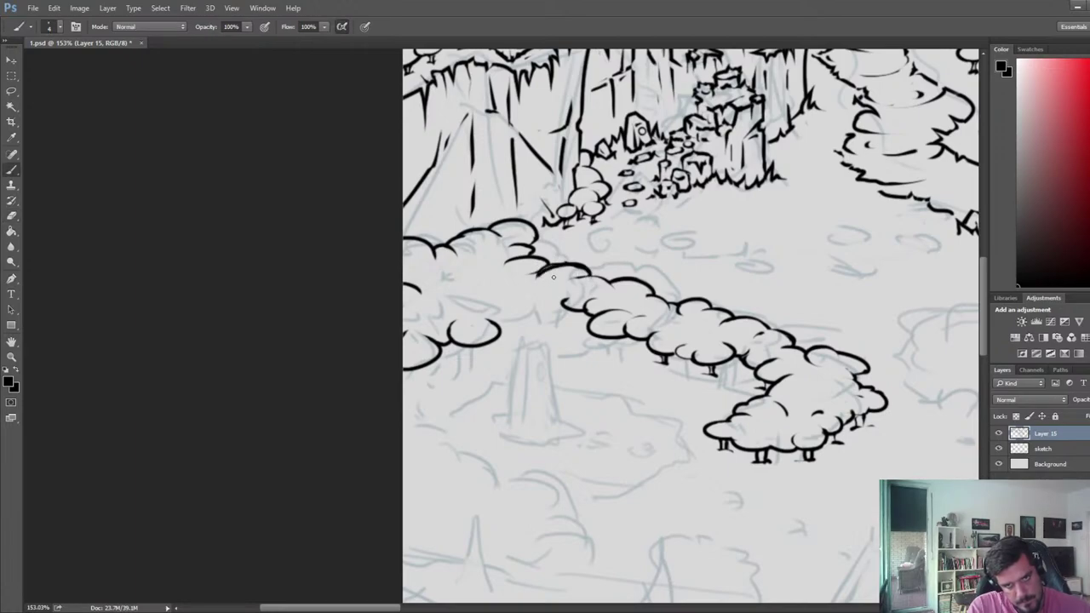
key(e)
mouse_move(559, 264)
mouse_down()
mouse_move(580, 272)
mouse_move(562, 275)
mouse_up()
key(b)
key(e)
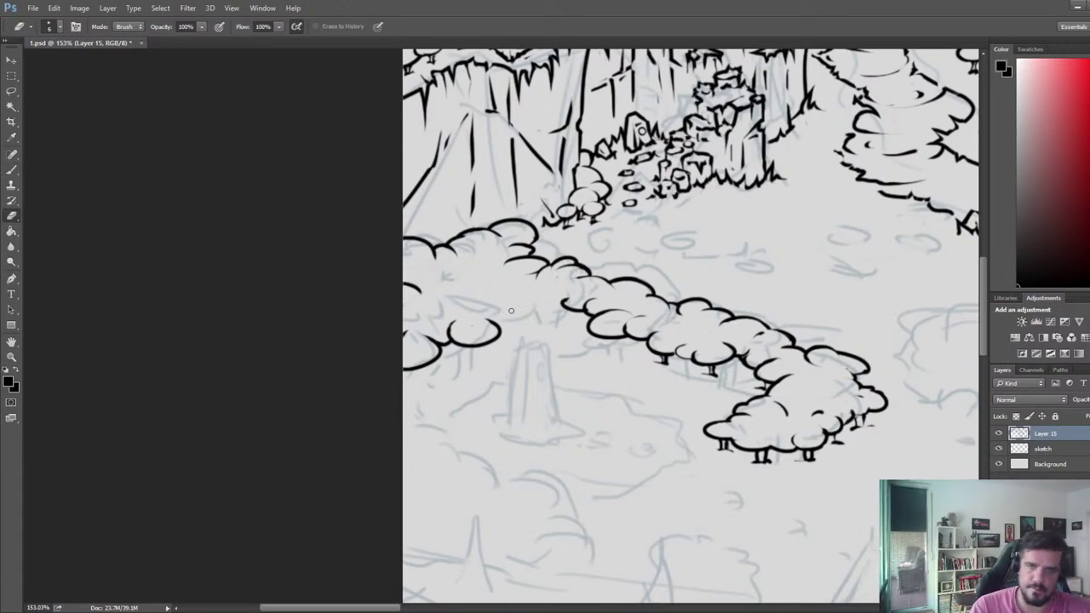
- Ink a rounded underside lobe above the sketched pillar and connect it to the large tree mass with a smaller lobe
key(b)
mouse_move(509, 300)
mouse_down()
mouse_move(554, 296)
mouse_move(536, 297)
mouse_up()
key(e)
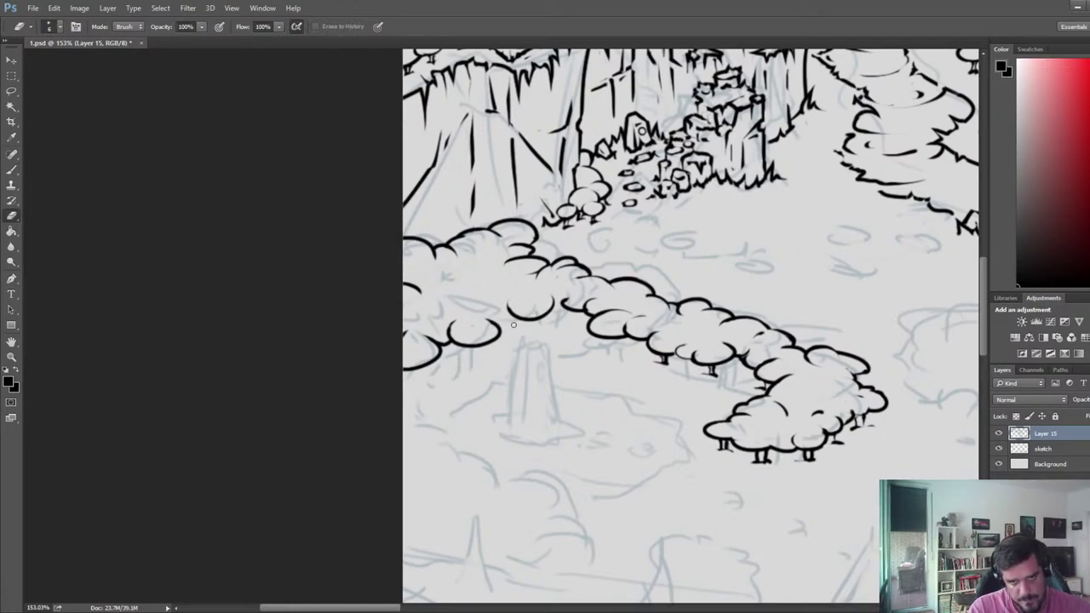
key(b)
drag(511, 313, 498, 317)
key(e)
key(b)
key(e)
key(b)
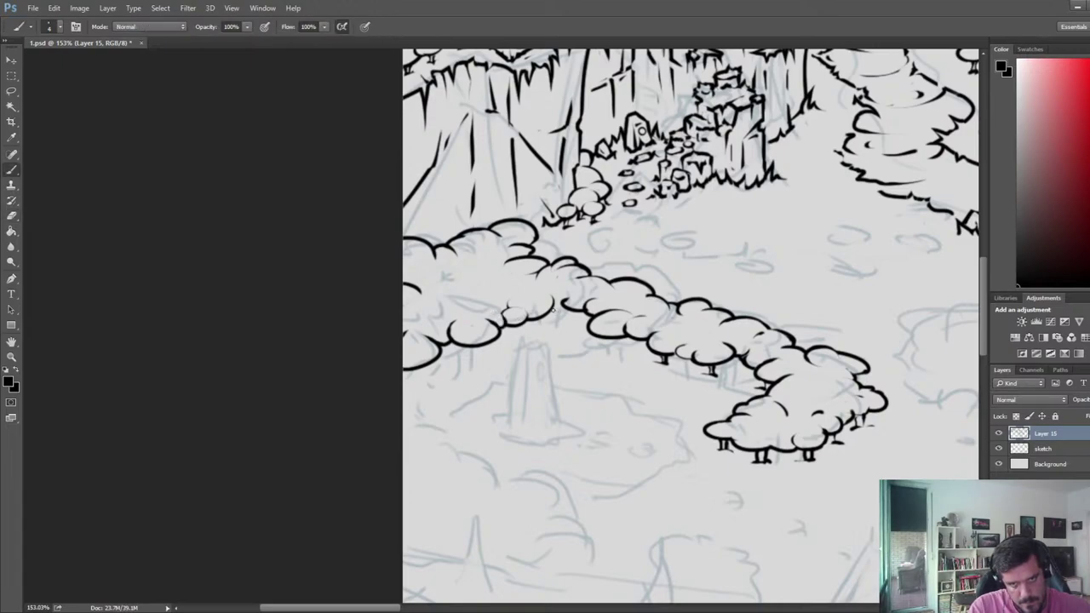
- Join the underside lobe to the clump's lower edge with a short curved outline and clean the overlap
mouse_move(574, 302)
mouse_down()
mouse_move(554, 312)
mouse_move(558, 296)
mouse_up()
key(e)
key(b)
key(e)
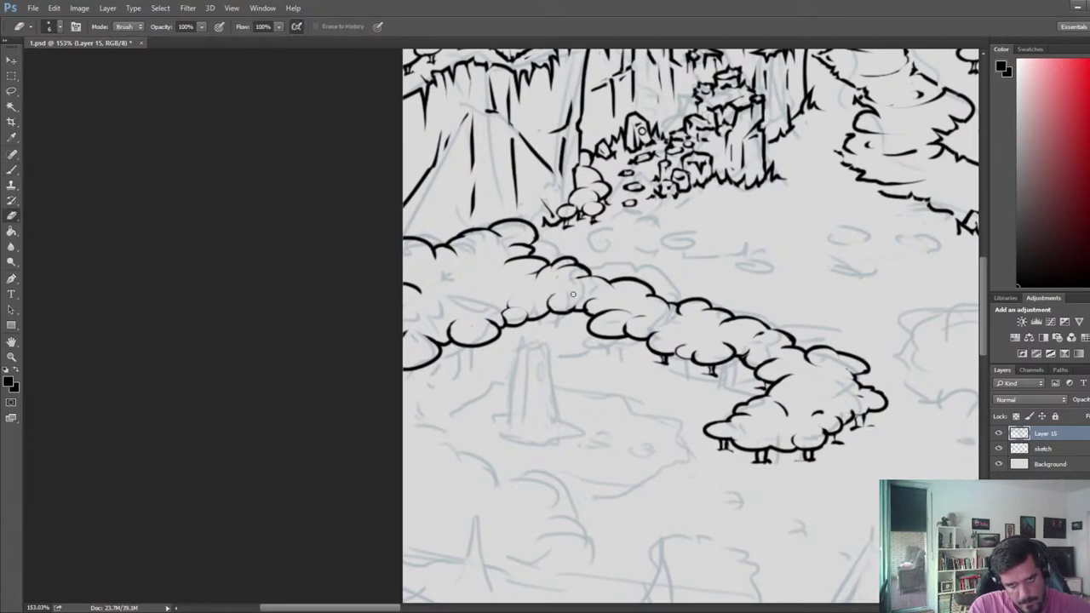
- Add short curved foliage strokes inside the large tree mass and trim their ends
key(b)
key(e)
mouse_move(454, 291)
mouse_down()
mouse_move(479, 300)
mouse_move(490, 291)
mouse_move(459, 287)
mouse_move(484, 282)
mouse_move(469, 296)
mouse_move(505, 279)
mouse_move(469, 303)
mouse_up()
key(b)
key(e)
key(b)
key(e)
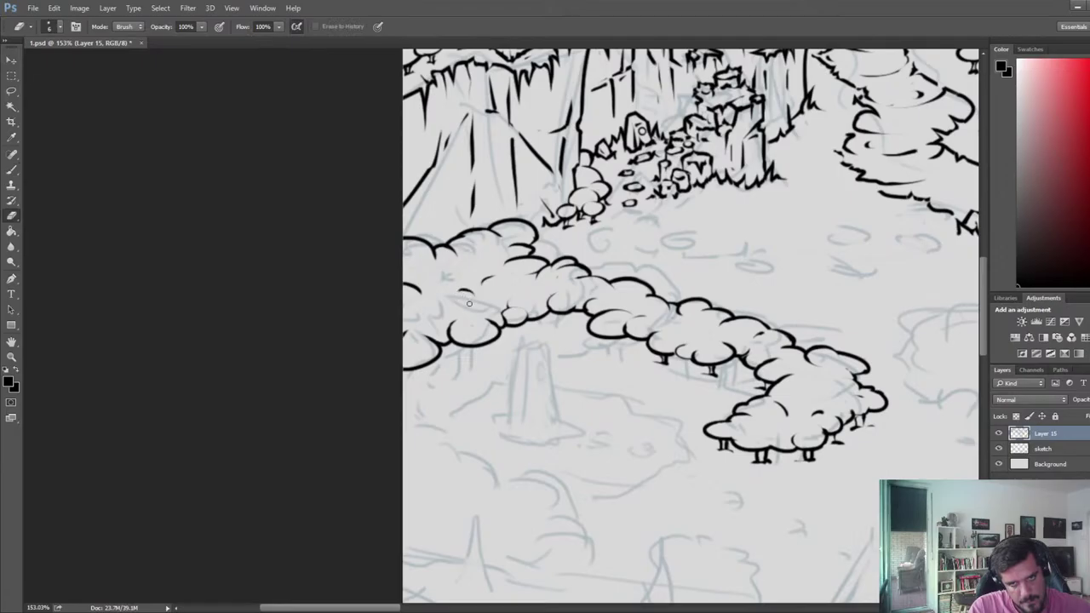
- Return the canvas to its unmirrored orientation and ink several small flat stones below the cliff's stone path
scroll(504, 183, down, 6)
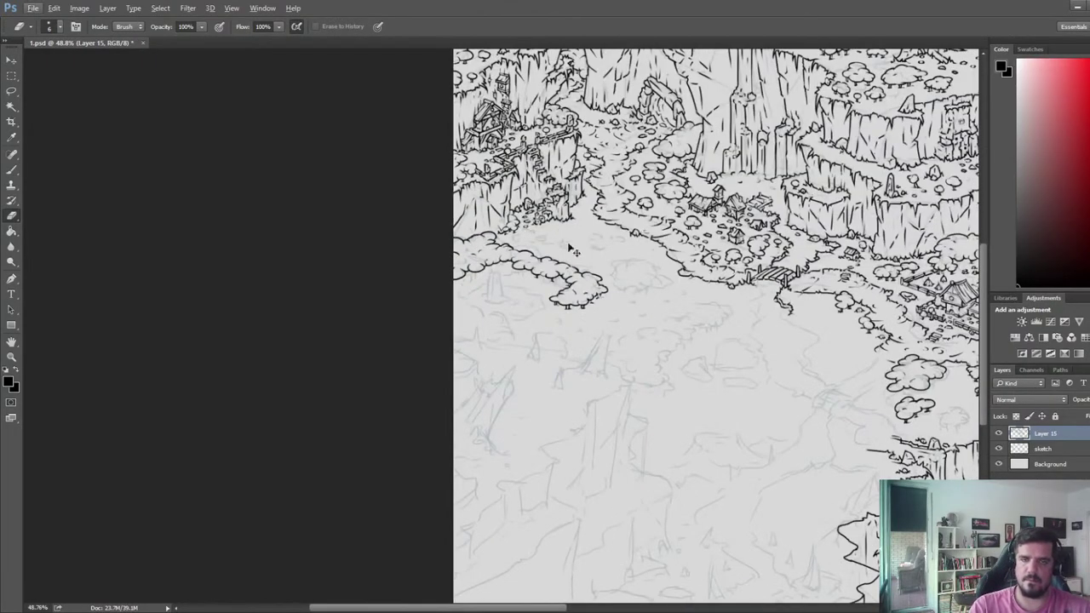
scroll(515, 295, down, 3)
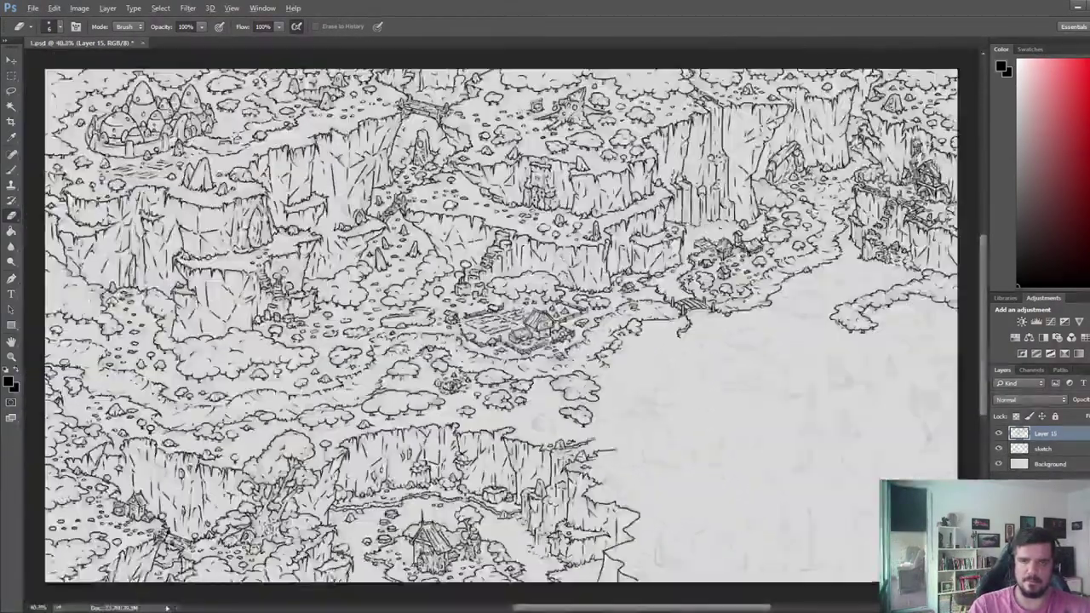
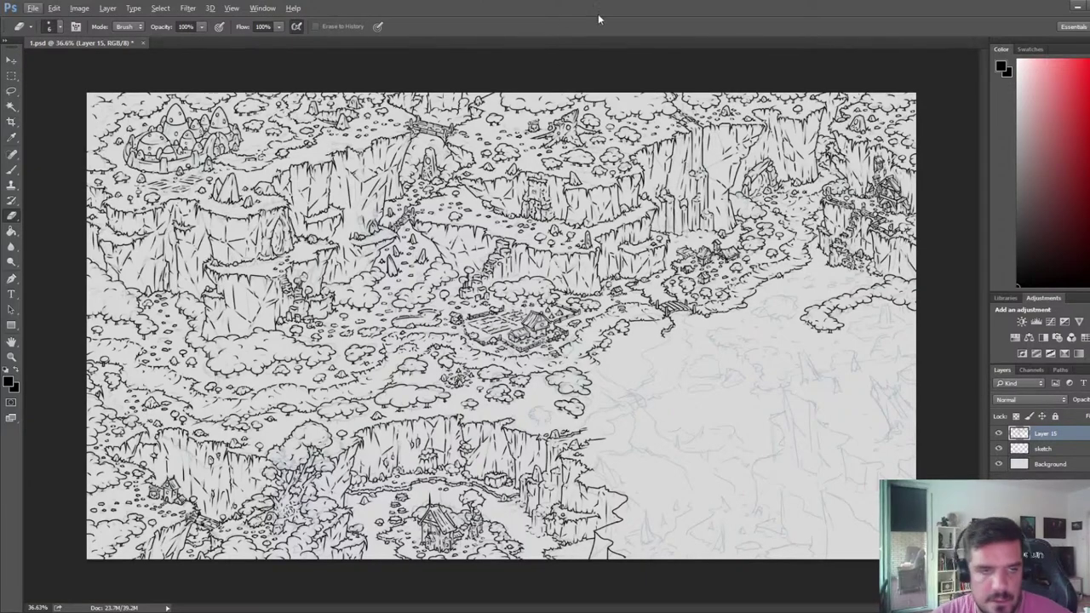
scroll(570, 358, up, 4)
drag(809, 250, 503, 292)
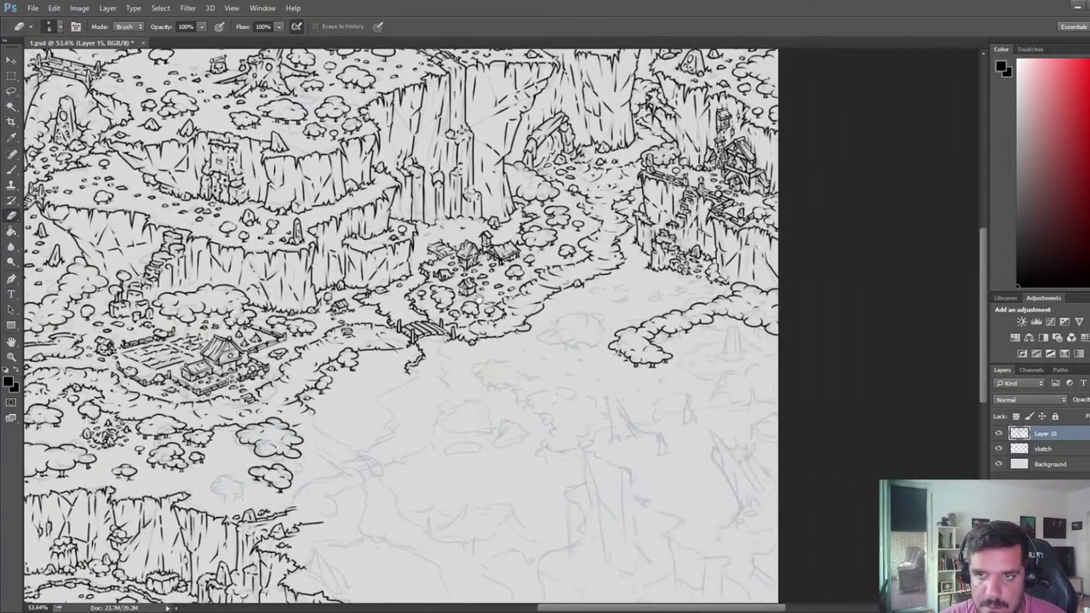
scroll(652, 285, up, 4)
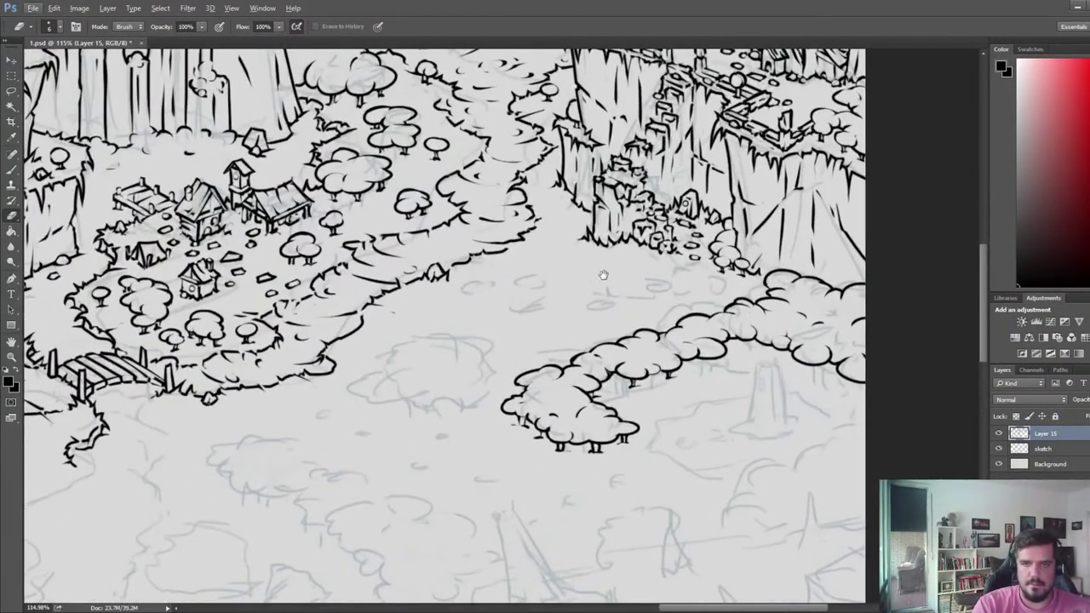
drag(603, 275, 645, 300)
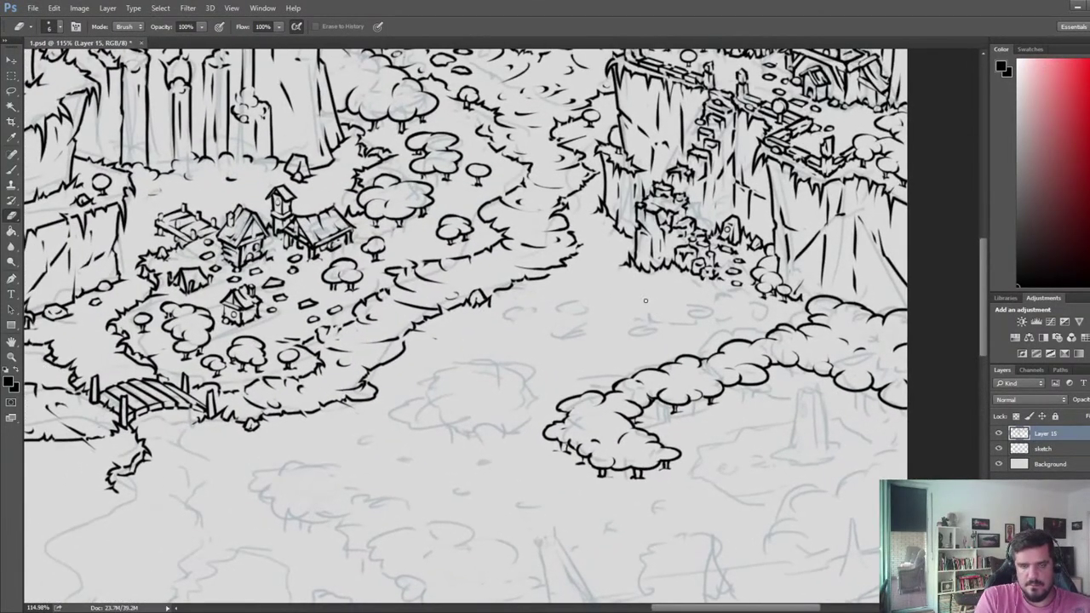
key(b)
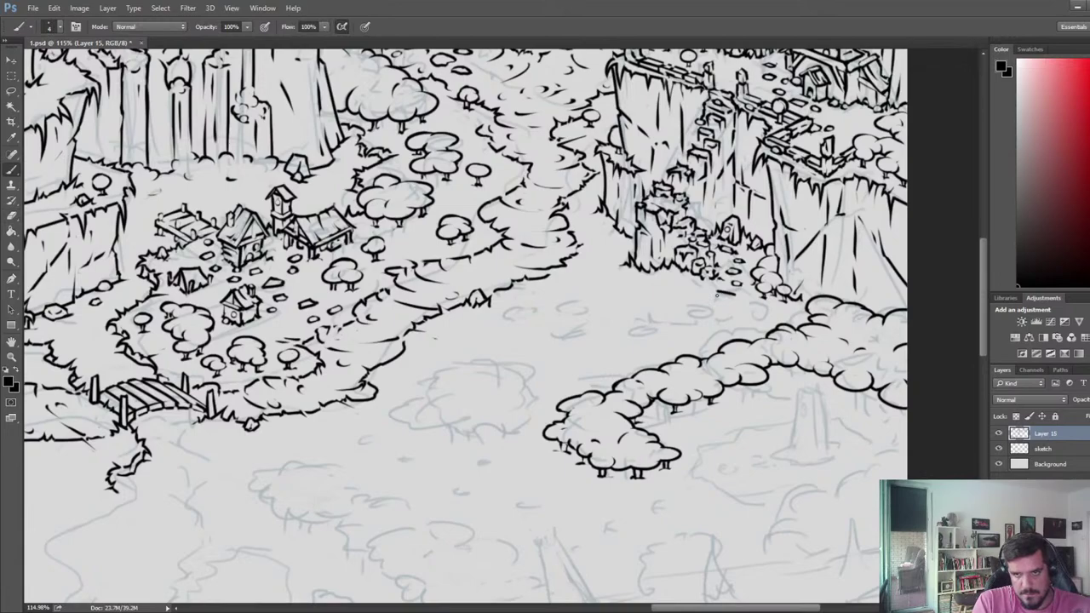
mouse_move(714, 294)
mouse_down()
mouse_move(745, 313)
mouse_move(702, 314)
mouse_move(725, 309)
mouse_up()
key(e)
key(b)
key(e)
key(b)
key(e)
key(b)
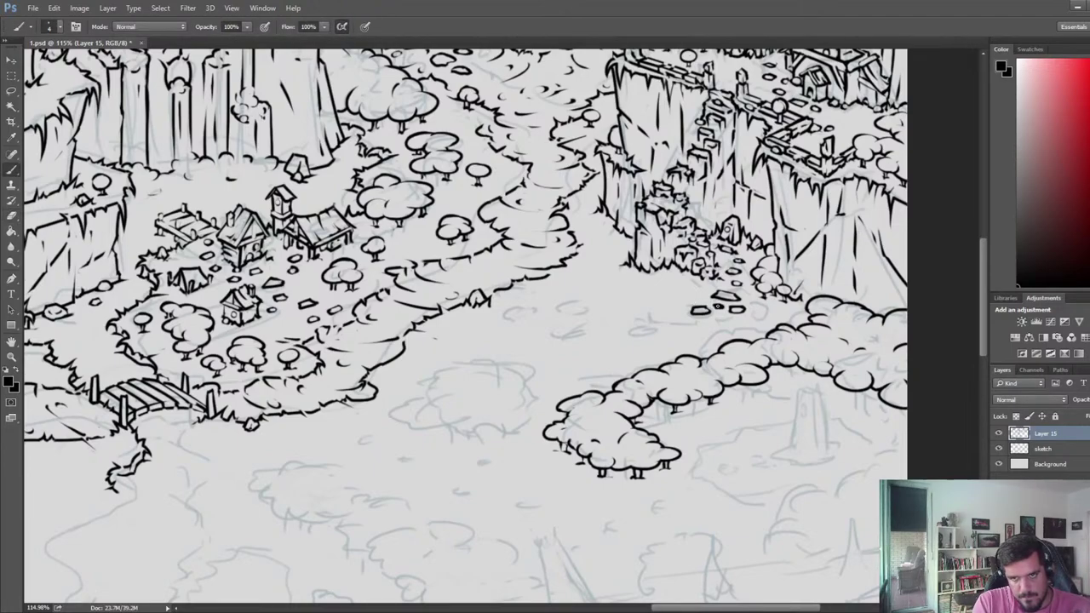
key(e)
key(b)
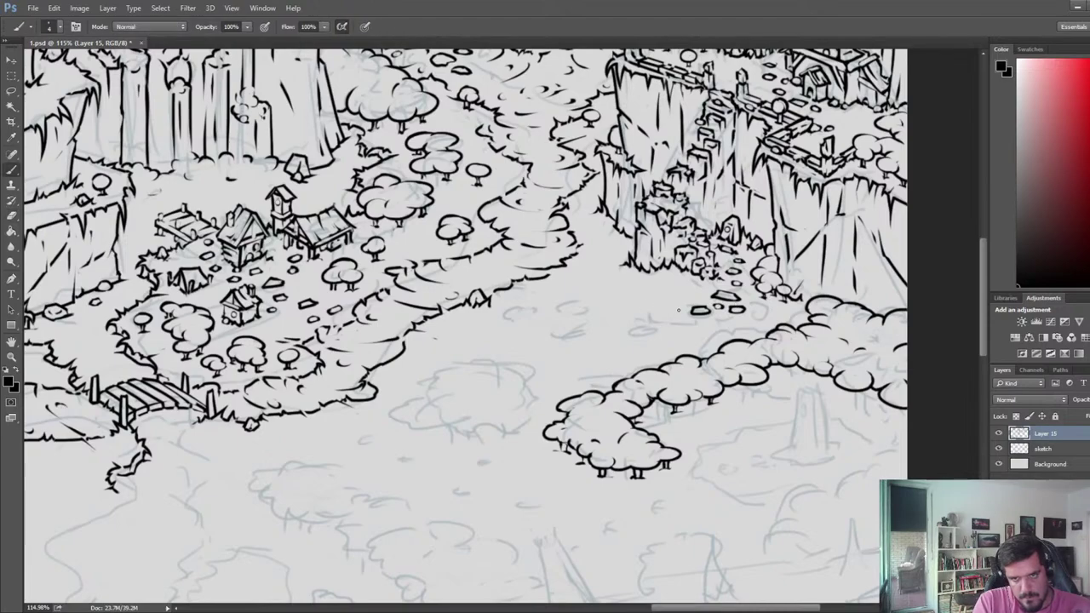
- Ink a slanted flat stone to the left of the new stones and trim its outline
drag(661, 320, 683, 314)
key(e)
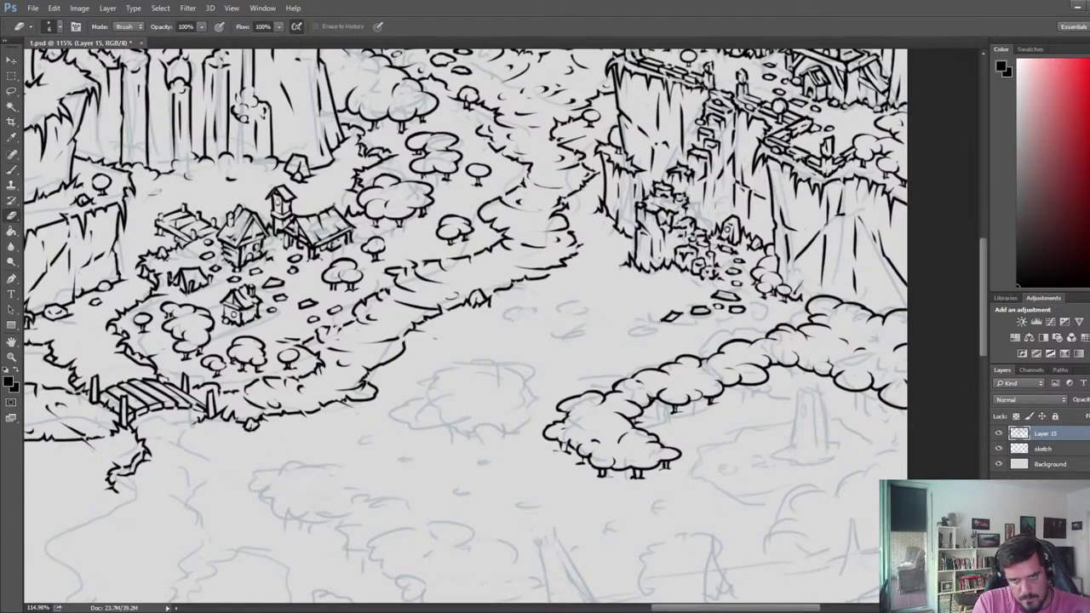
key(b)
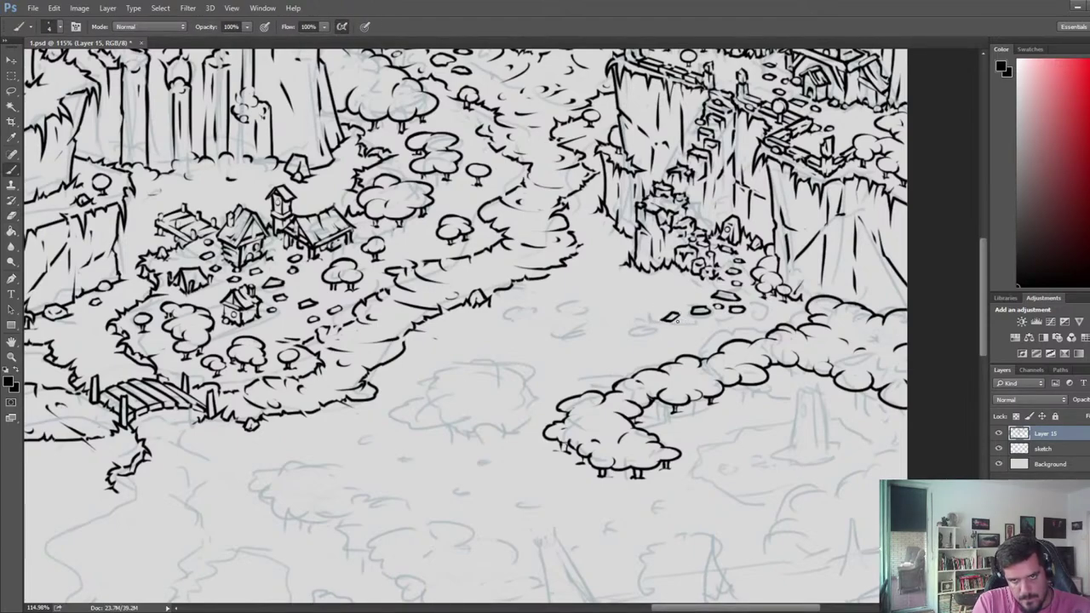
- Continue the path leftward with a small stone and a larger diamond-shaped stone, undoing a stray stroke
mouse_move(639, 310)
mouse_down()
mouse_move(656, 311)
mouse_move(628, 325)
mouse_move(647, 326)
mouse_up()
key(e)
key(b)
key(e)
key(b)
key(e)
key(ctrl+z)
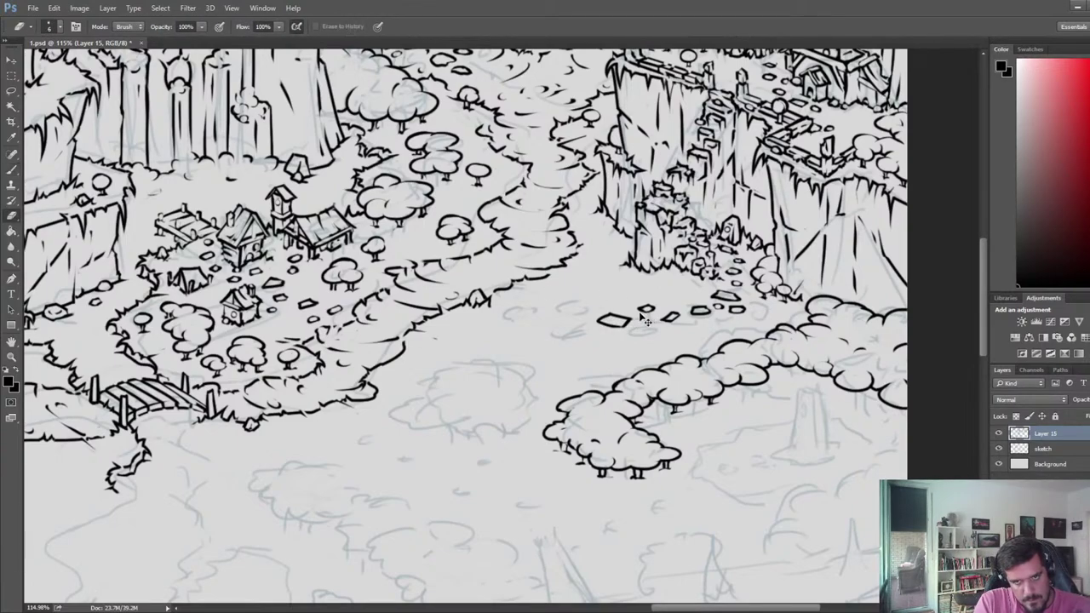
key(b)
key(e)
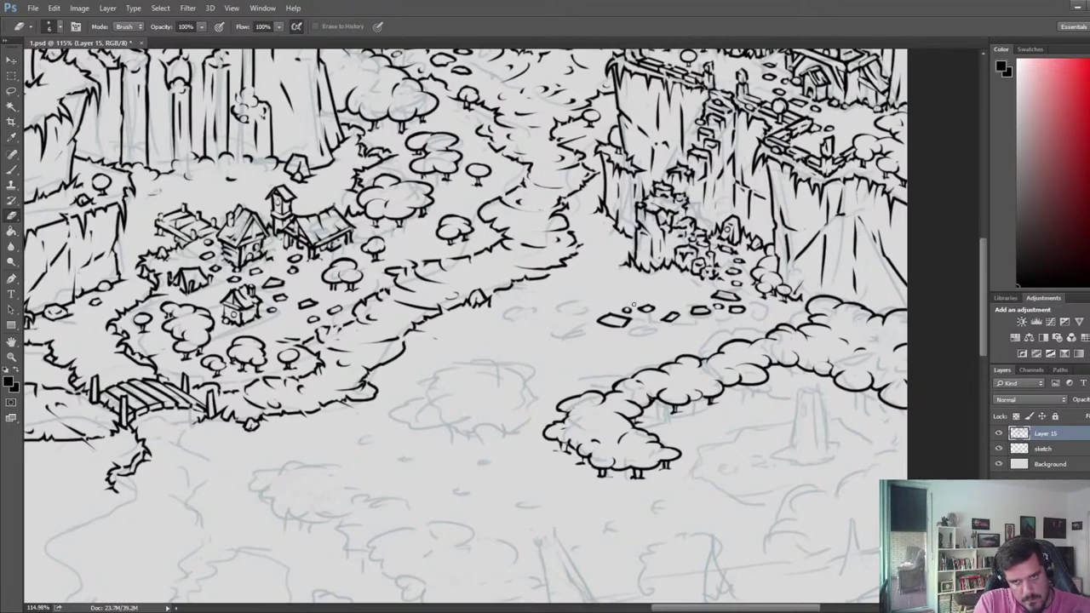
- Ink more small flat stones to the left of the large diamond-shaped stone and clean their outlines
key(b)
mouse_move(584, 308)
mouse_down()
mouse_move(574, 327)
mouse_move(591, 301)
mouse_up()
key(e)
key(b)
key(e)
key(b)
key(e)
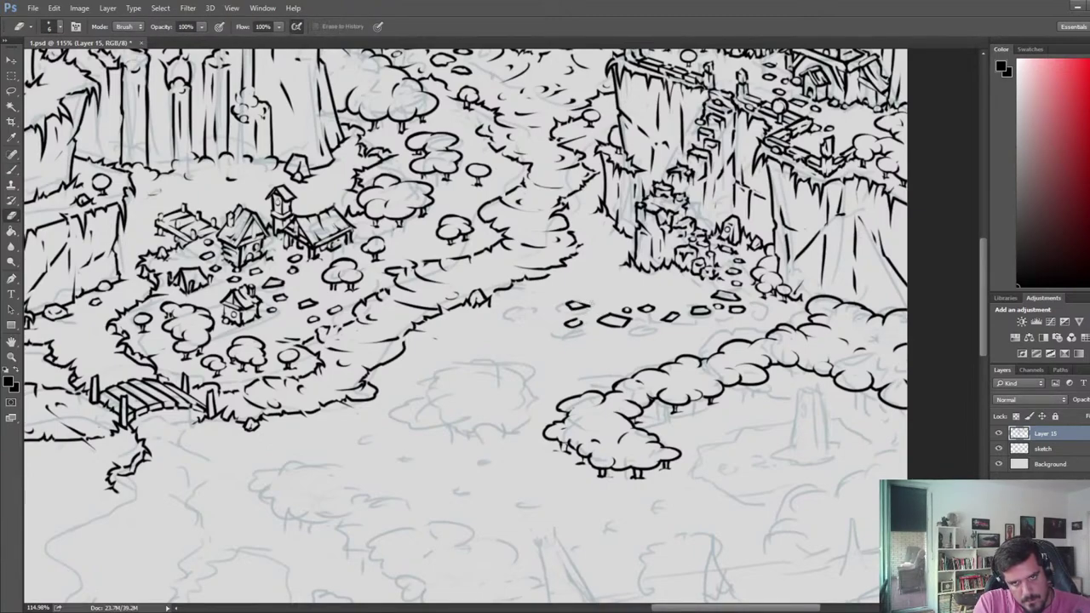
- Ink several small flat stones extending the path leftward to the riverbank and clean their outlines
key(b)
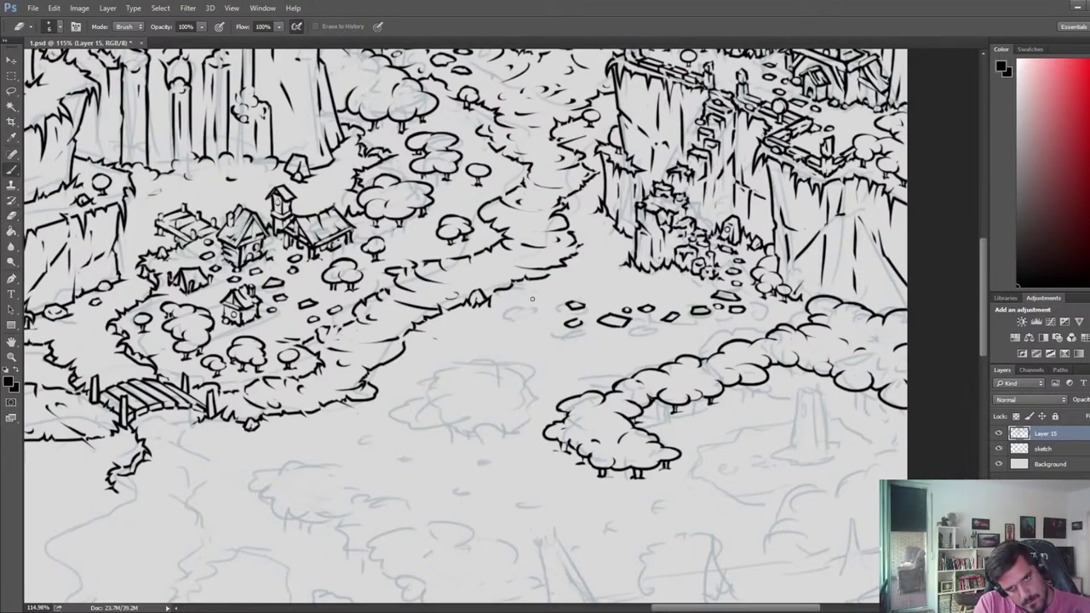
key(b)
key(e)
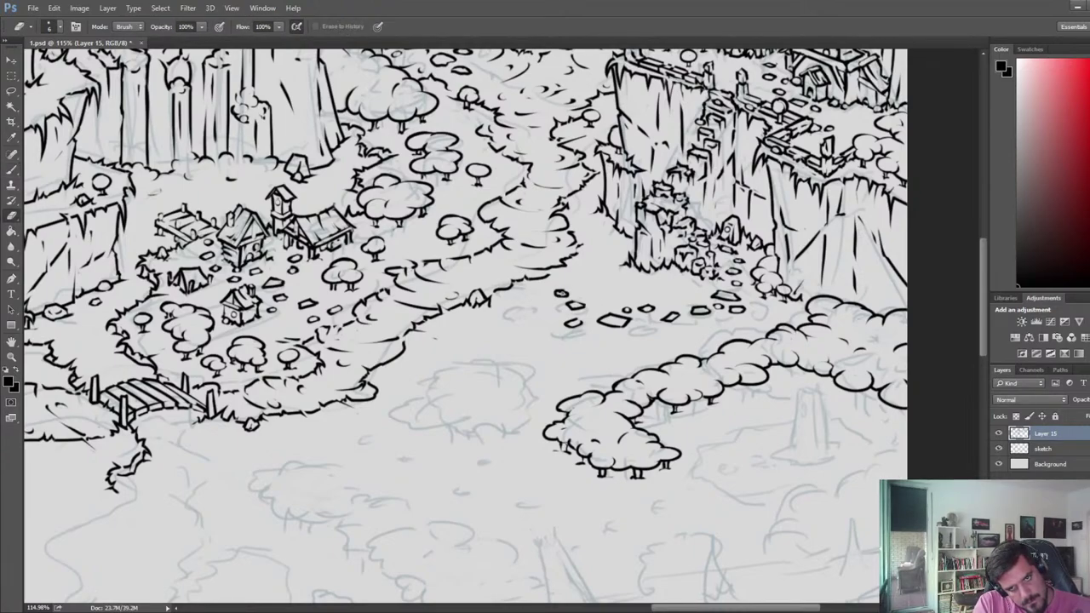
key(b)
mouse_move(522, 291)
mouse_down()
mouse_move(542, 288)
mouse_move(545, 299)
mouse_move(533, 297)
mouse_up()
key(e)
key(b)
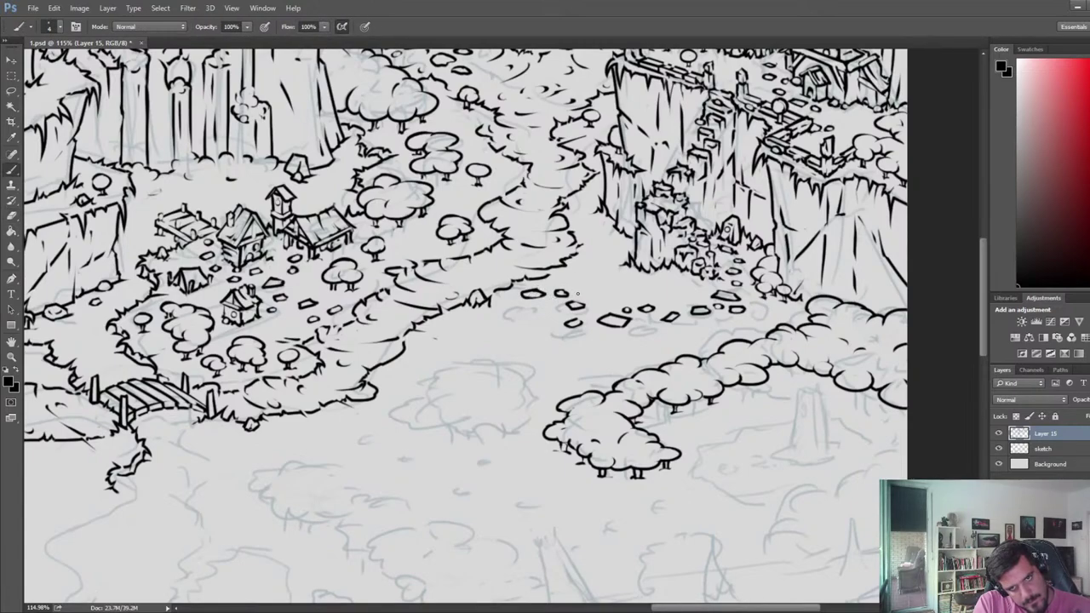
key(e)
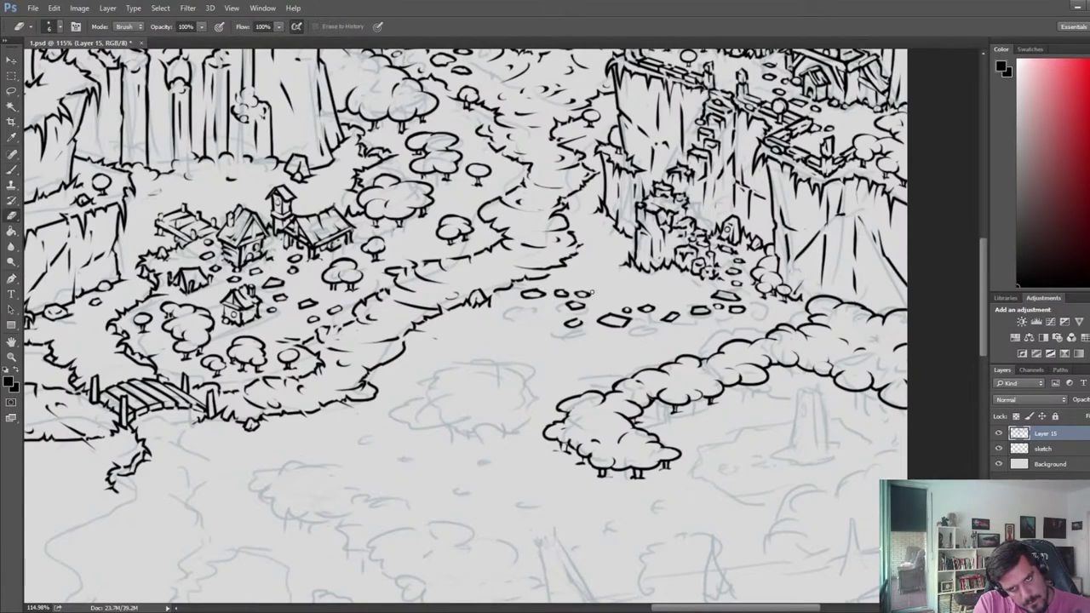
- Ink a tiny flat stone against the riverbank at the path's left end
scroll(580, 230, down, 9)
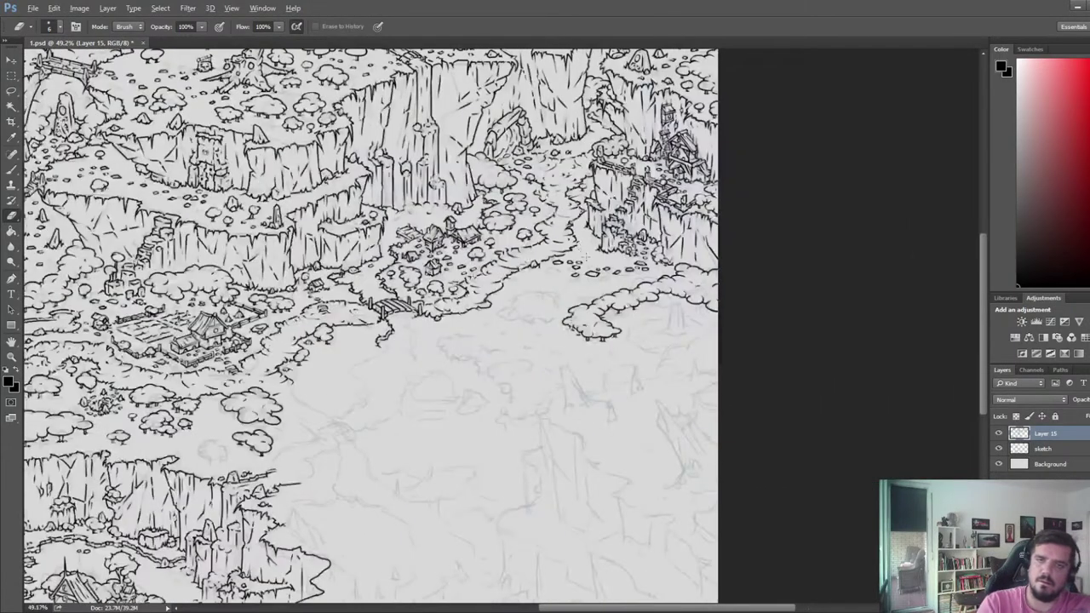
scroll(584, 243, up, 8)
drag(566, 237, 602, 282)
scroll(600, 281, up, 1)
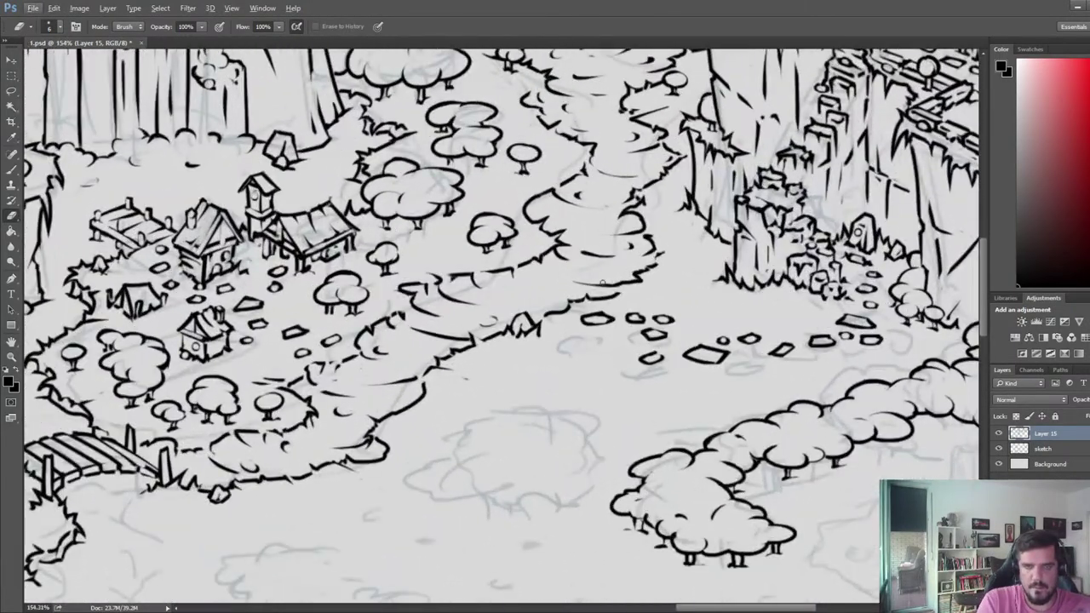
key(b)
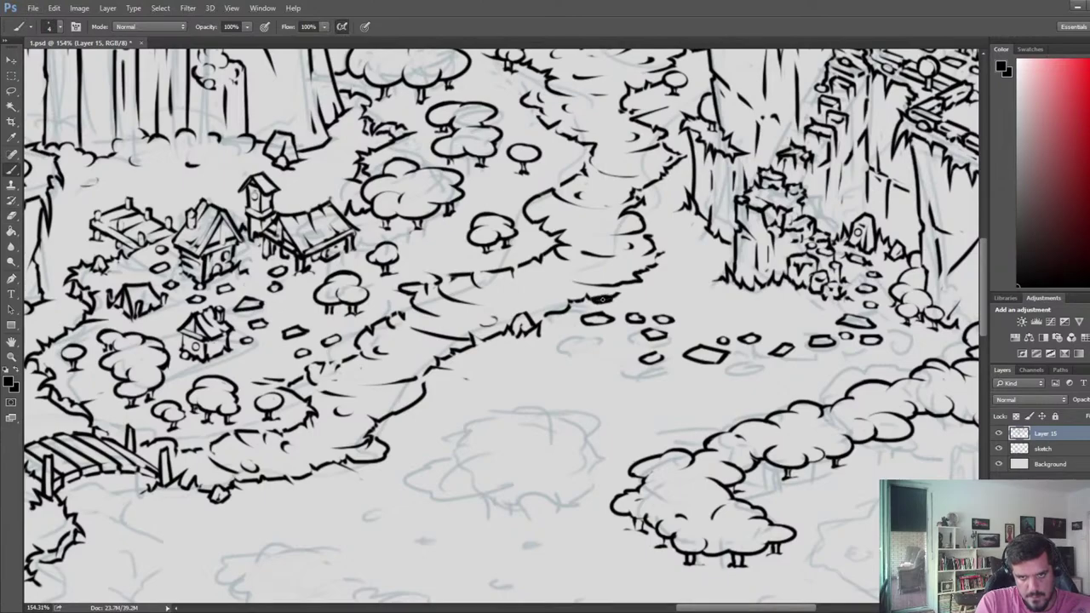
key(e)
- Save the 1.psd file
scroll(624, 255, down, 4)
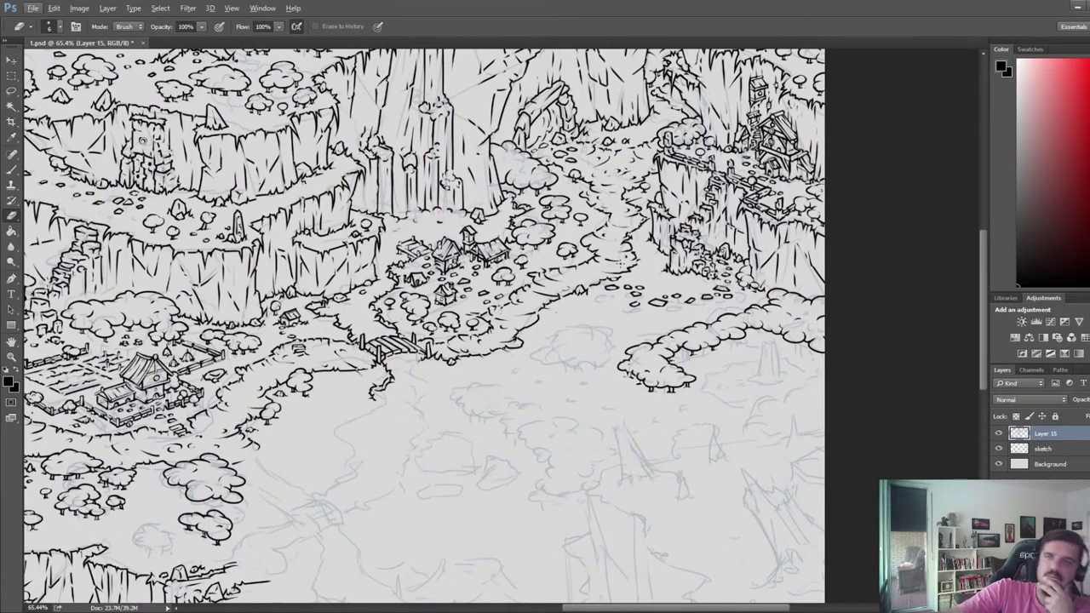
scroll(604, 314, down, 2)
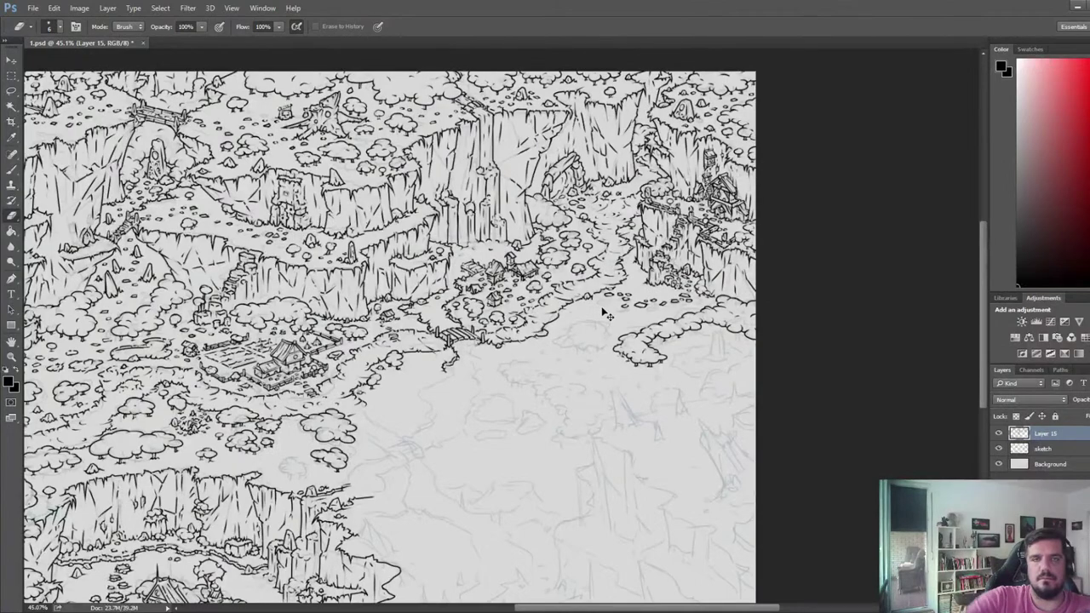
key(ctrl+s)
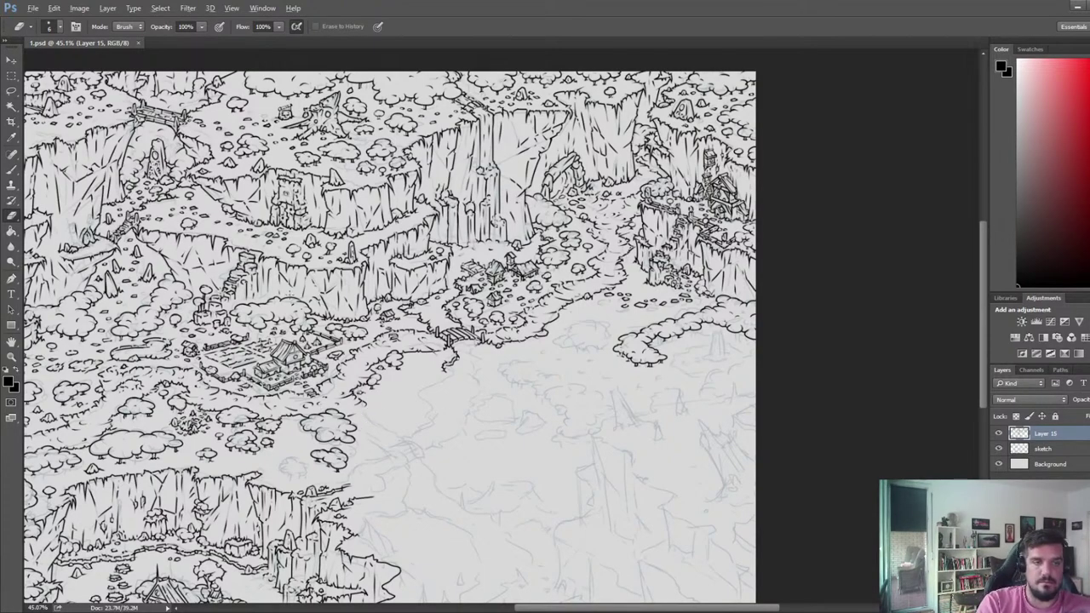
- Select the right part of the large tree clump below the rock plateau with a freehand Lasso outline
scroll(290, 294, up, 2)
drag(239, 320, 447, 294)
scroll(286, 275, up, 4)
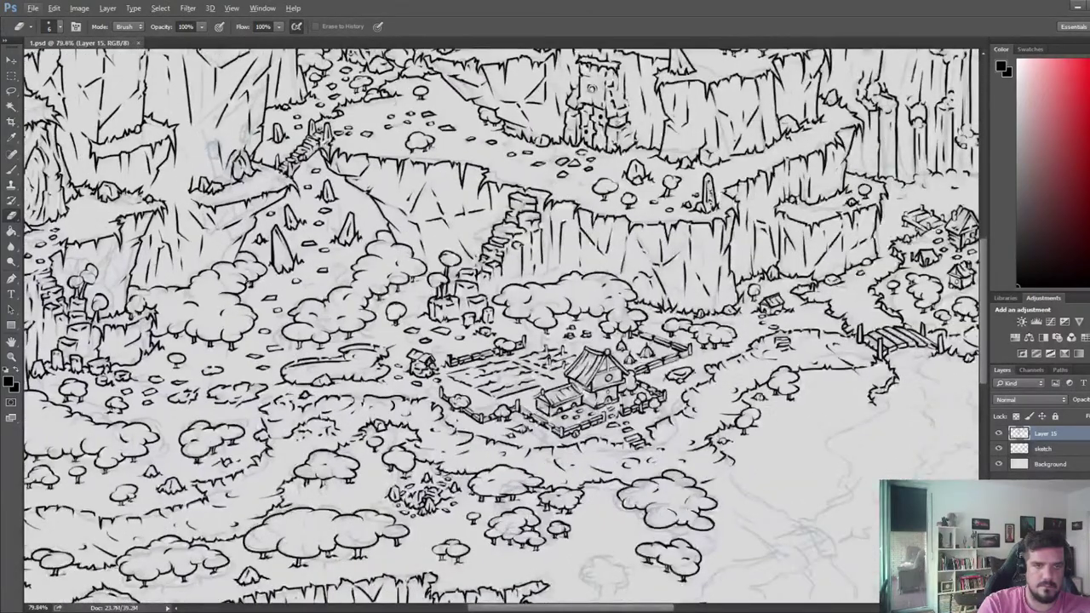
key(l)
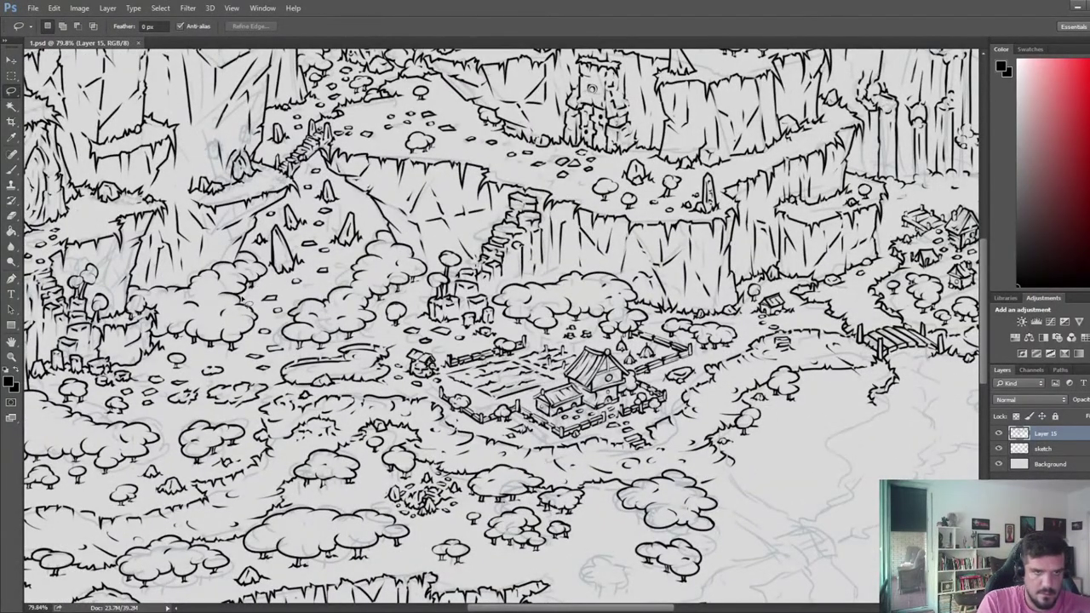
mouse_move(247, 299)
mouse_down()
mouse_move(514, 334)
mouse_move(552, 266)
mouse_move(534, 222)
mouse_move(548, 192)
mouse_up()
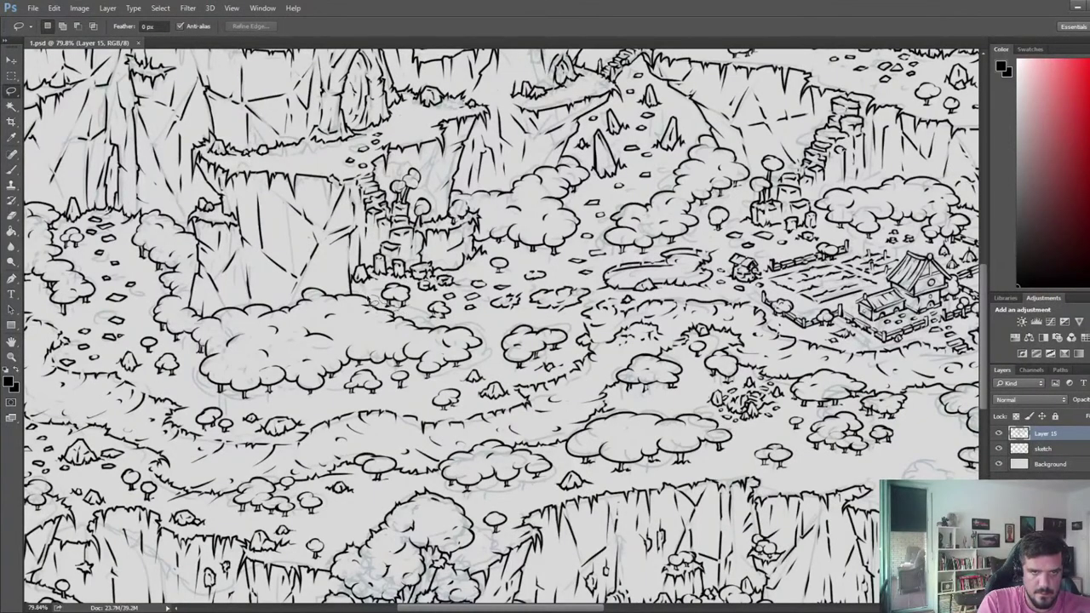
mouse_move(369, 300)
mouse_down()
mouse_move(345, 359)
mouse_move(421, 383)
mouse_move(467, 373)
mouse_move(490, 333)
mouse_move(417, 324)
mouse_move(369, 300)
mouse_up()
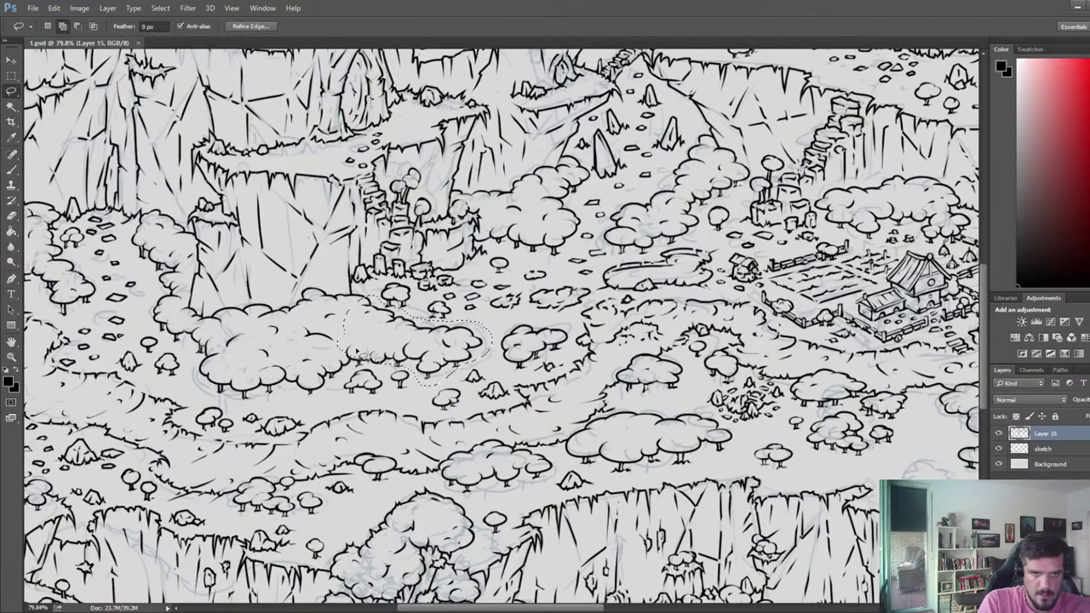
drag(348, 348, 397, 345)
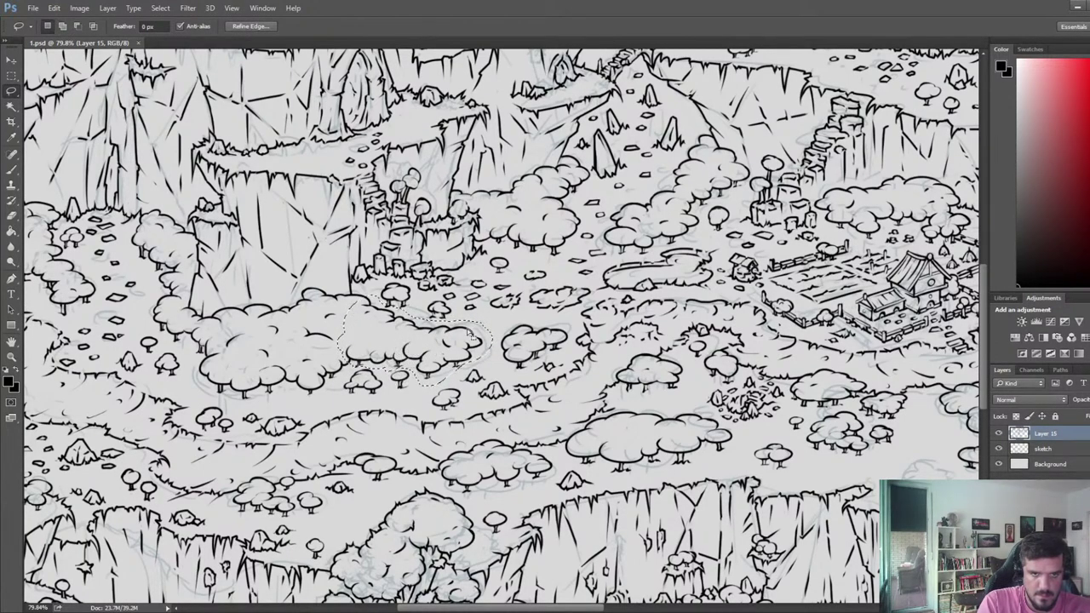
- Paste a copy of the selected trees, flipped horizontally, at the canvas's right edge below the curved tree line
mouse_move(800, 377)
mouse_down()
mouse_move(389, 231)
mouse_move(477, 402)
mouse_up()
key(ctrl+v)
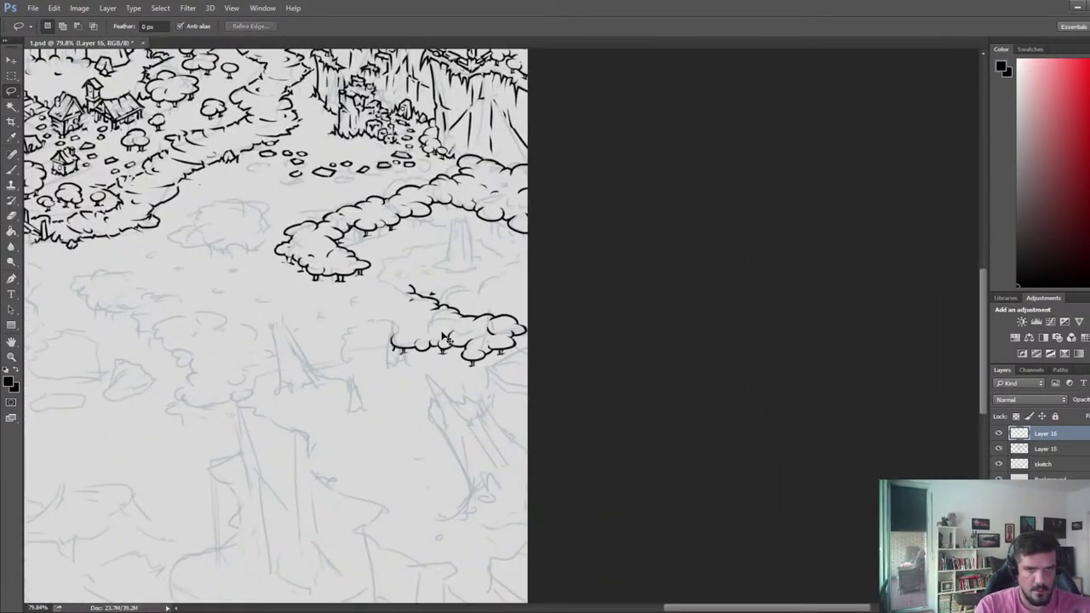
key(ctrl+t)
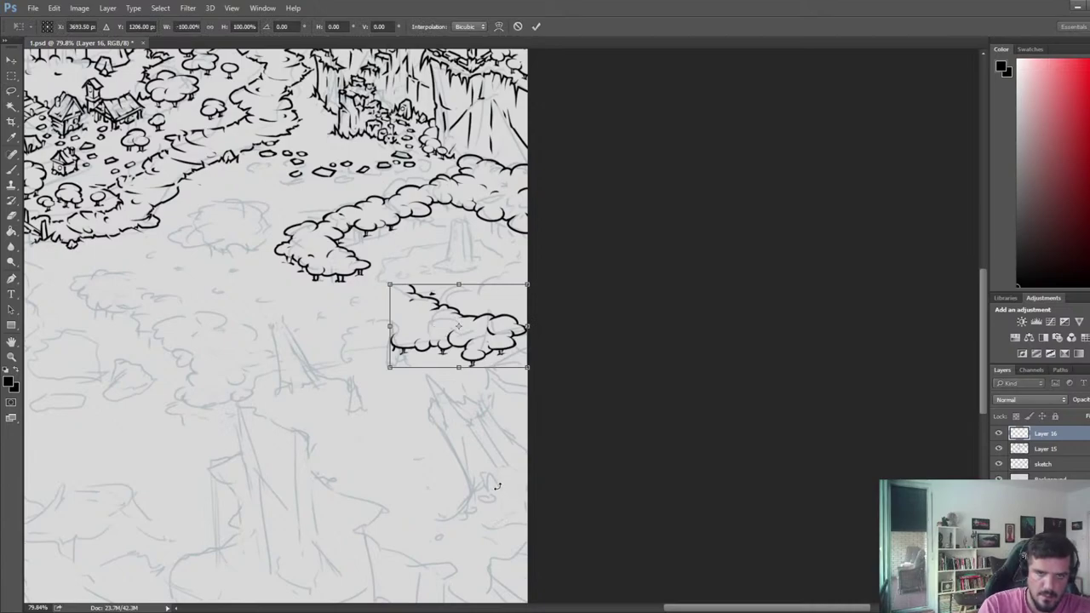
click(498, 502)
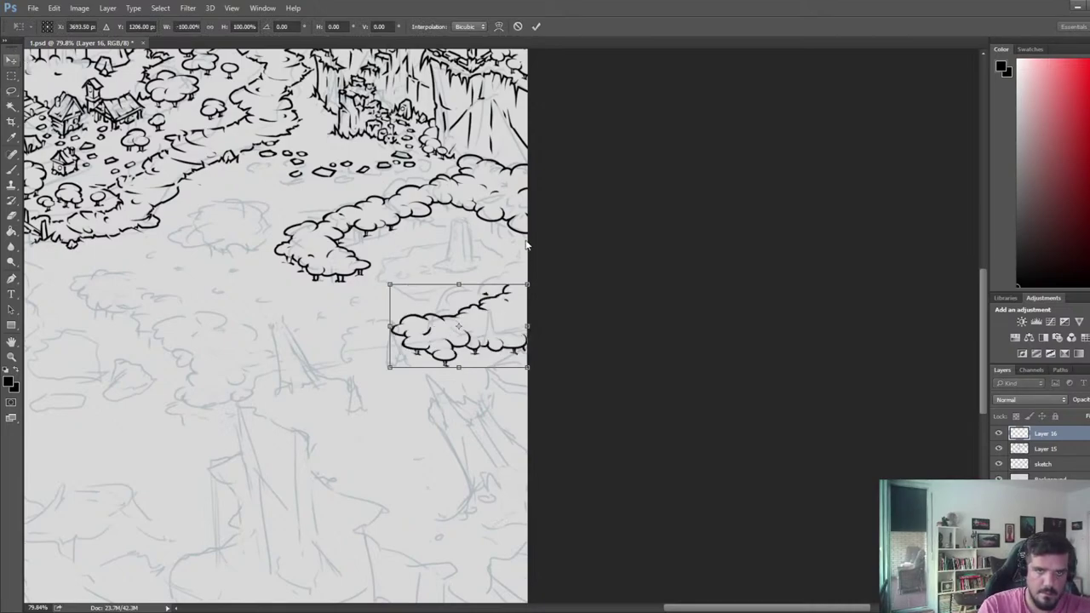
key(Return)
drag(487, 306, 527, 279)
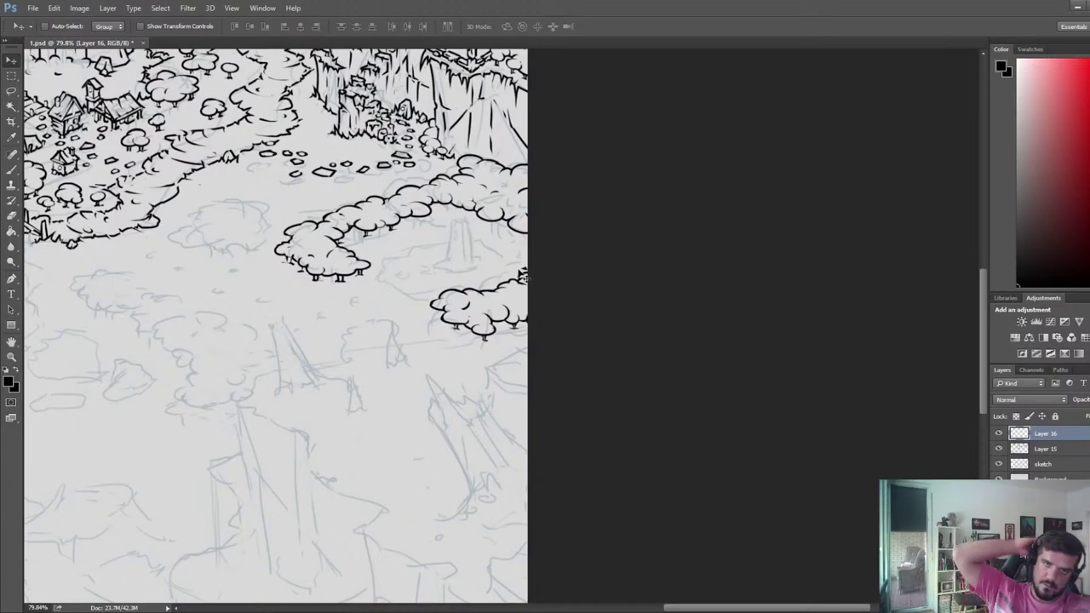
drag(478, 328, 477, 319)
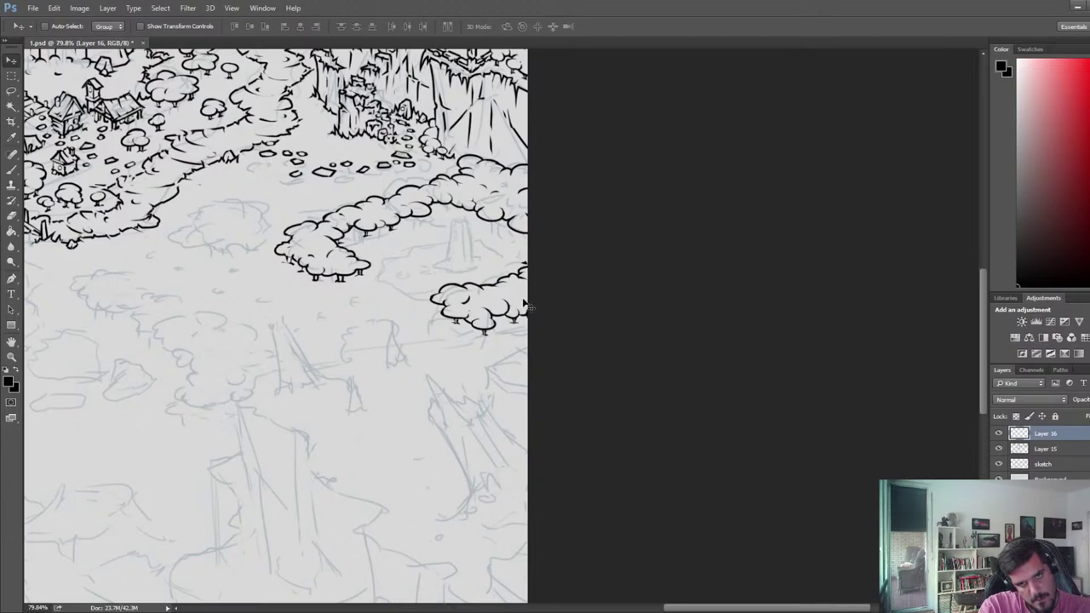
- Ink a small oval tree with a trunk just left of the pasted clump, undoing a stray stroke
scroll(474, 318, up, 5)
key(e)
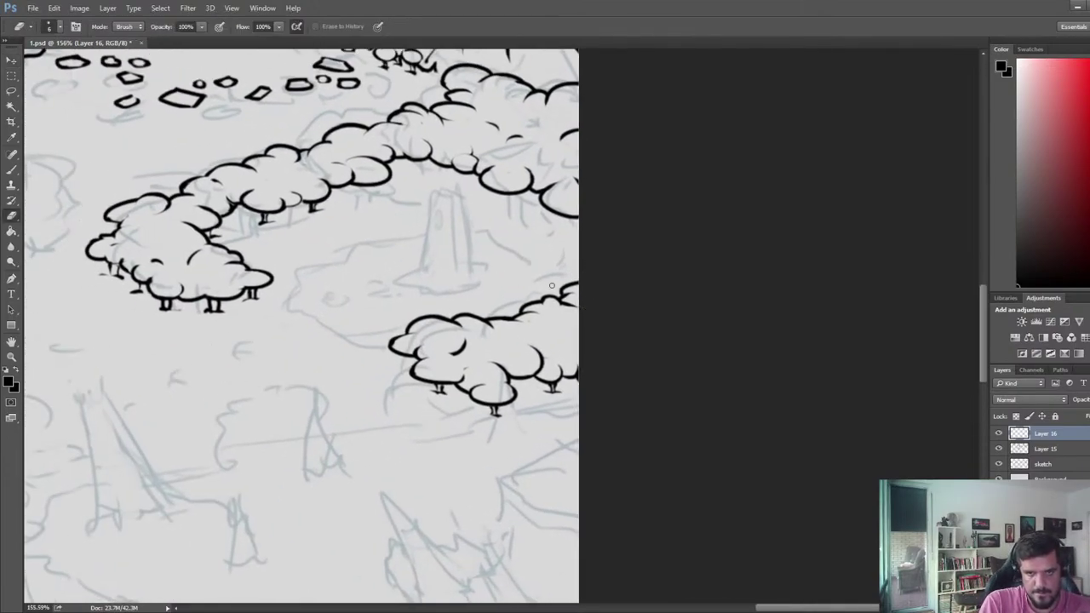
drag(272, 357, 491, 317)
key(b)
drag(594, 329, 589, 351)
key(ctrl+z)
key(e)
key(b)
mouse_move(597, 342)
mouse_down()
mouse_move(607, 351)
mouse_move(583, 355)
mouse_up()
key(e)
key(b)
key(e)
- Ink a second small round tree above and left of the oval one, undoing a bad stroke and trimming its outline
key(b)
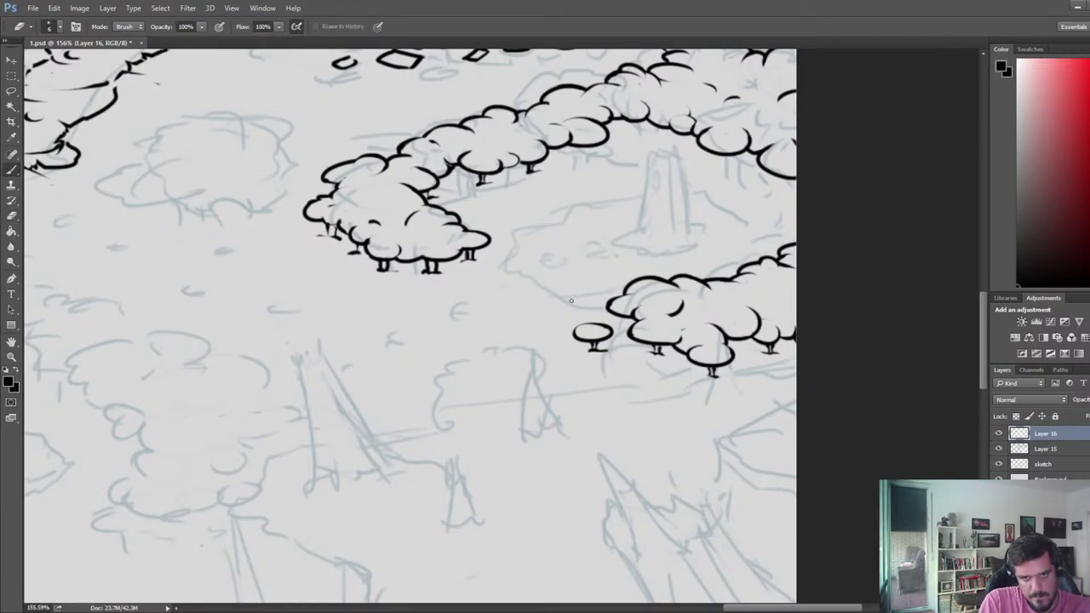
mouse_move(574, 301)
mouse_down()
mouse_move(584, 313)
mouse_move(562, 302)
mouse_move(573, 298)
mouse_move(573, 327)
mouse_move(563, 327)
mouse_move(574, 327)
mouse_move(555, 328)
mouse_up()
key(e)
key(ctrl+z)
key(b)
key(e)
key(b)
key(e)
key(b)
key(e)
key(b)
key(e)
key(b)
key(e)
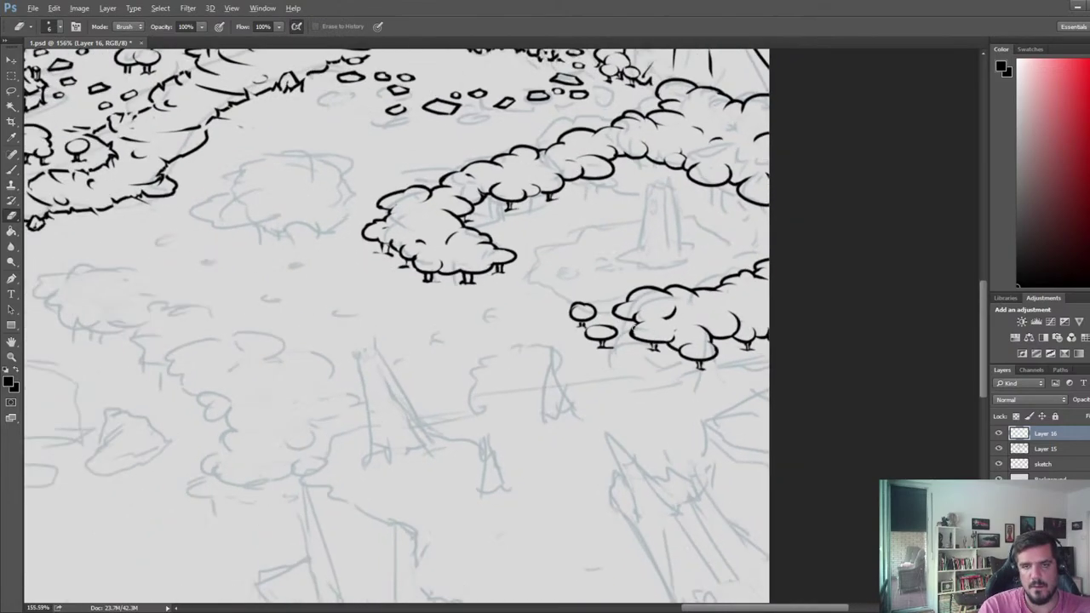
- Add a short trunk beneath the left lobe of the pasted tree clump and clean its lines
key(b)
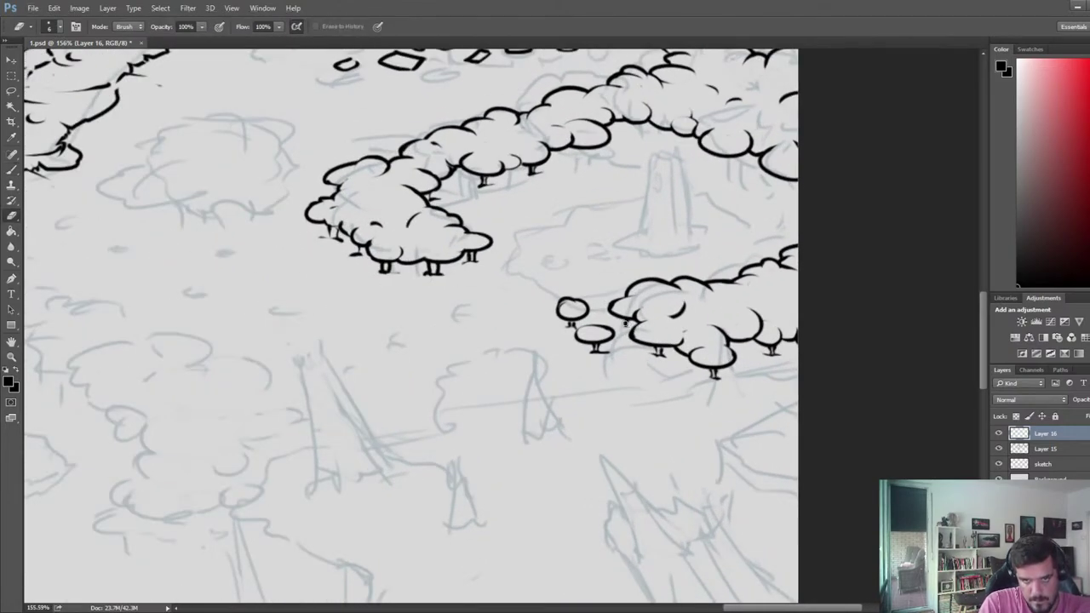
key(e)
key(b)
drag(623, 320, 624, 330)
key(e)
key(b)
key(e)
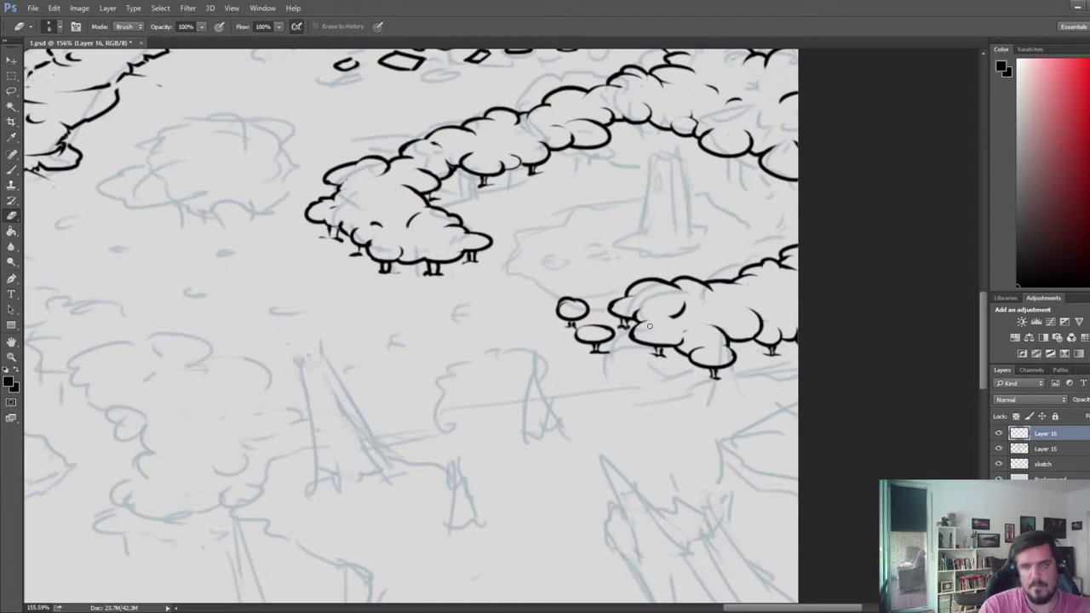
- Merge the pasted-trees layer with the line-art layer Layer 15 and save the file
scroll(649, 326, down, 5)
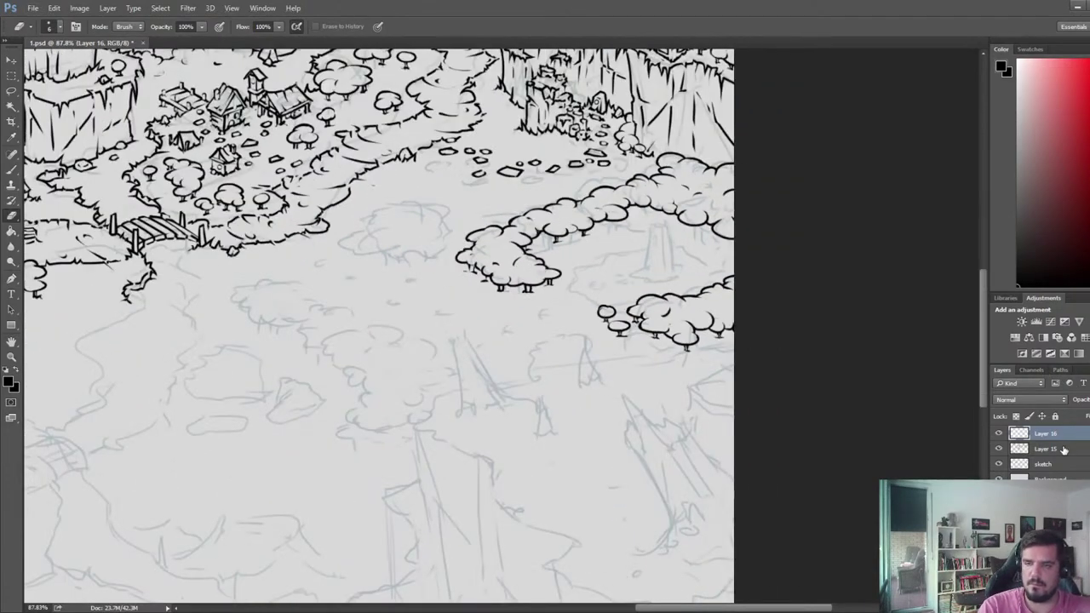
click(1063, 450)
key(Delete)
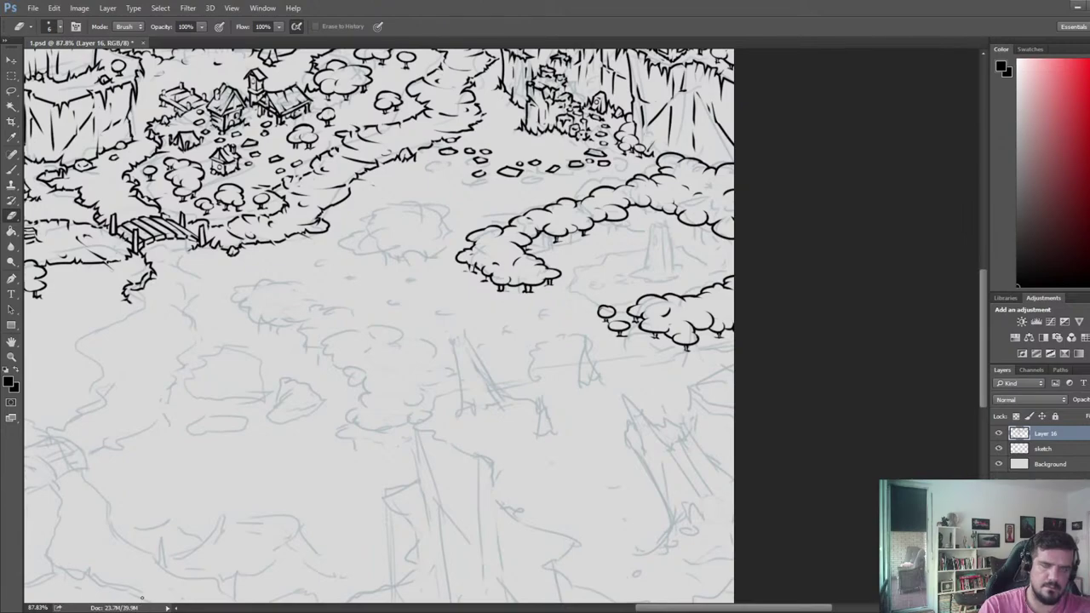
scroll(142, 479, down, 2)
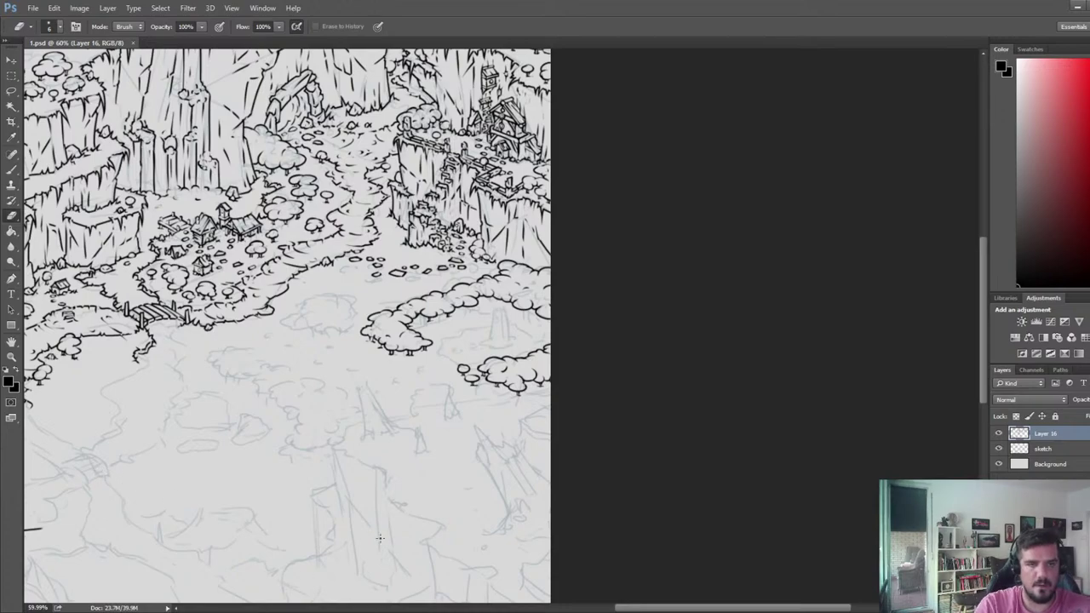
- Ink a small round tree on the riverbank left of the cliff's stone stairs and save the file
key(alt)
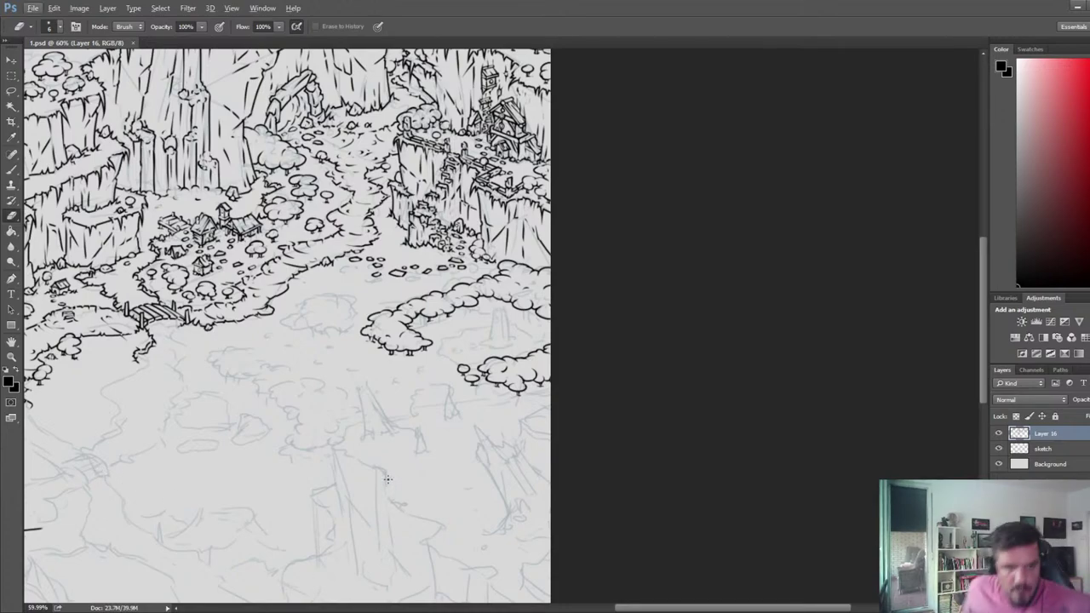
scroll(387, 479, down, 5)
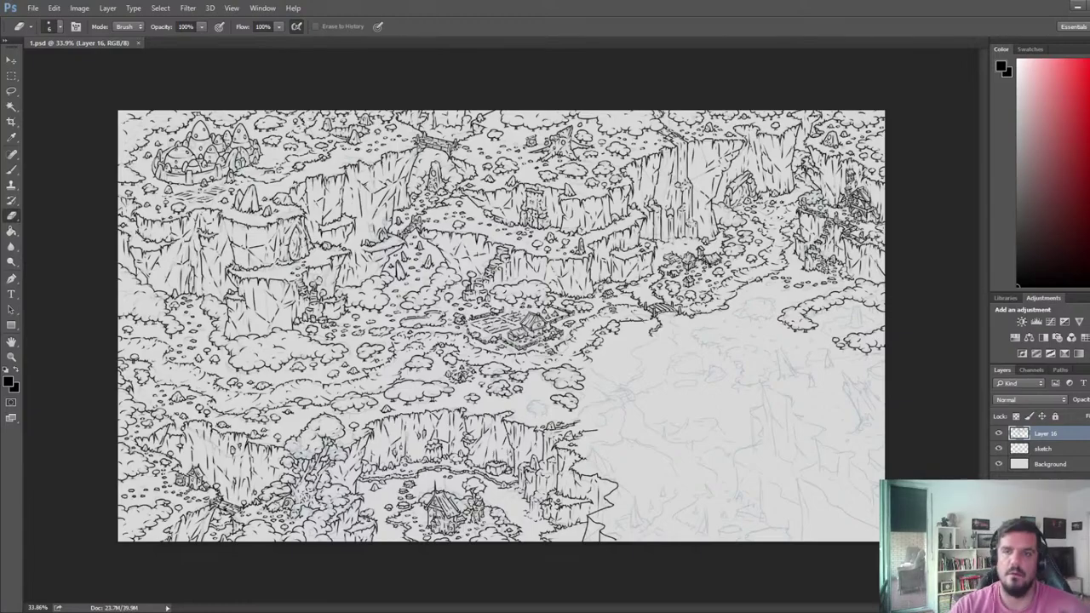
scroll(694, 277, up, 9)
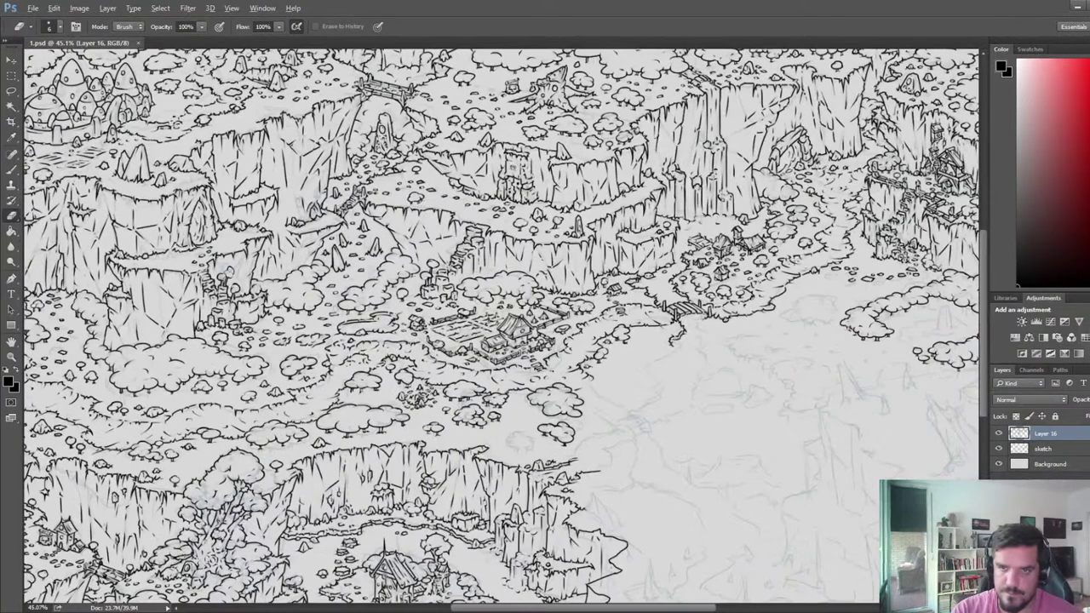
drag(924, 254, 559, 276)
scroll(559, 276, up, 4)
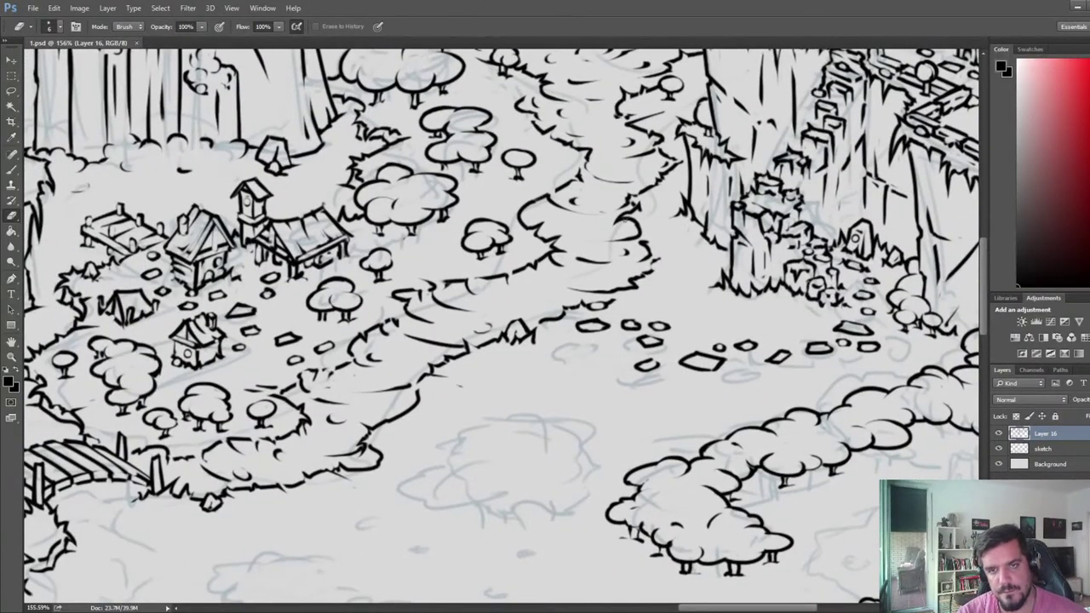
mouse_move(647, 264)
mouse_down()
mouse_move(682, 260)
mouse_move(674, 284)
mouse_up()
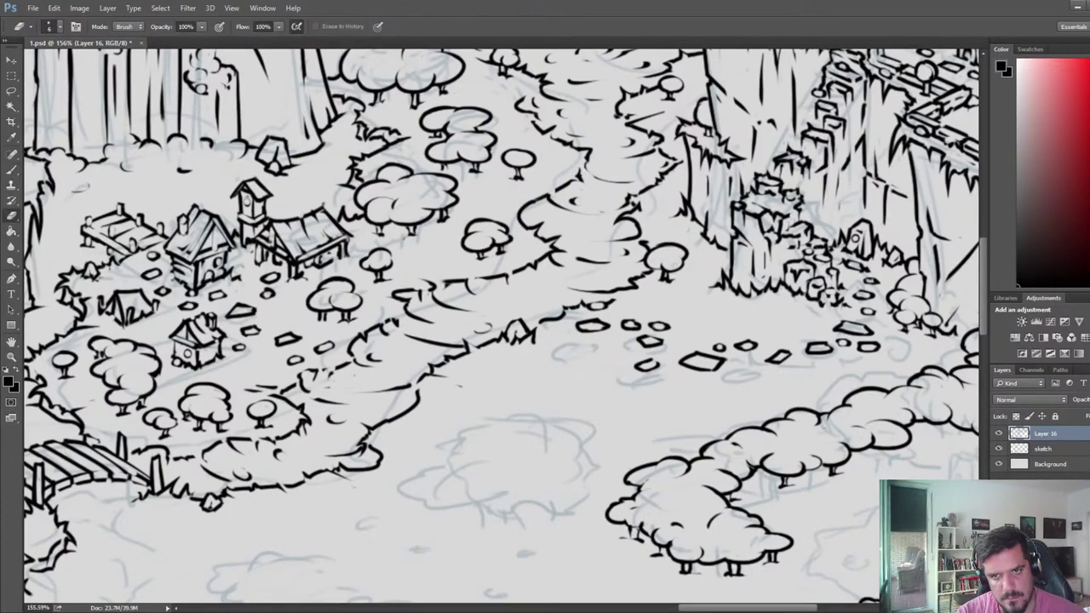
mouse_move(707, 256)
mouse_down()
mouse_move(709, 291)
mouse_move(671, 301)
mouse_up()
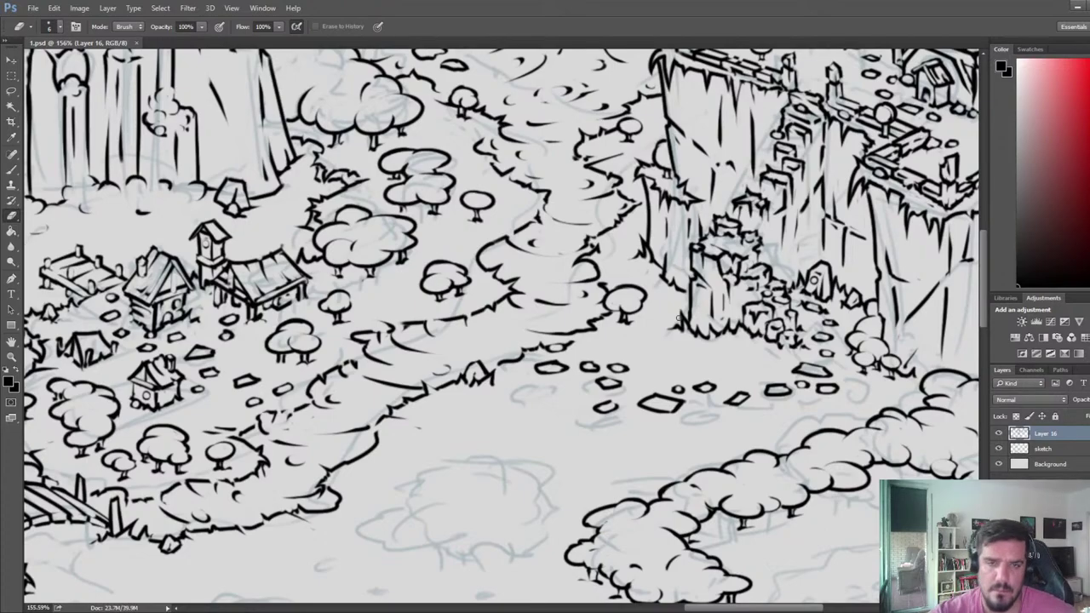
drag(683, 282, 673, 315)
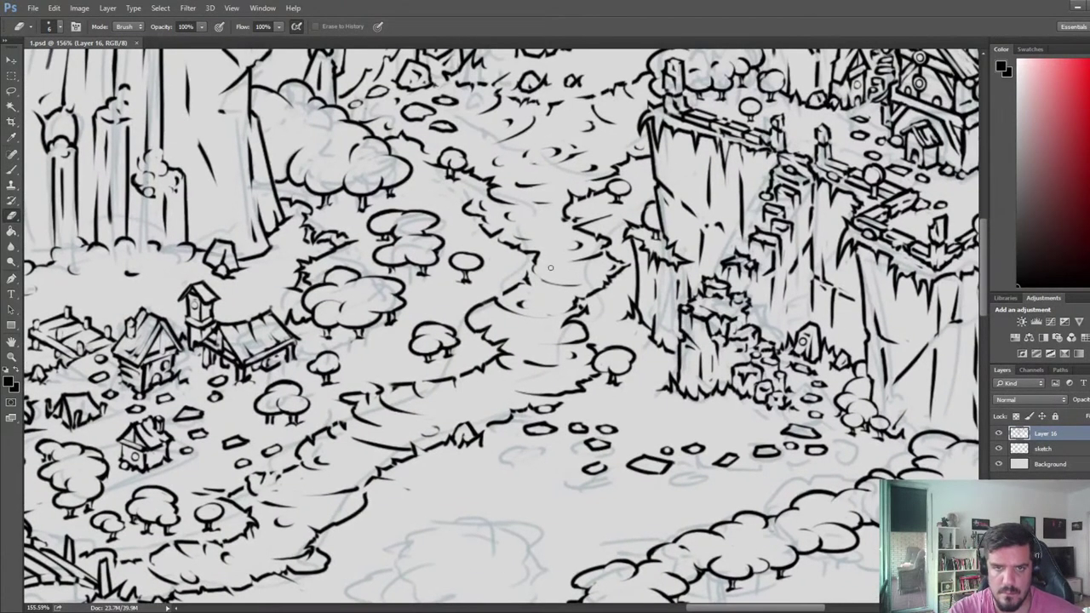
- Ink a small oval tree with a short trunk just above the stone path, undoing a stray stroke near the river
key(b)
drag(591, 297, 625, 304)
key(ctrl+z)
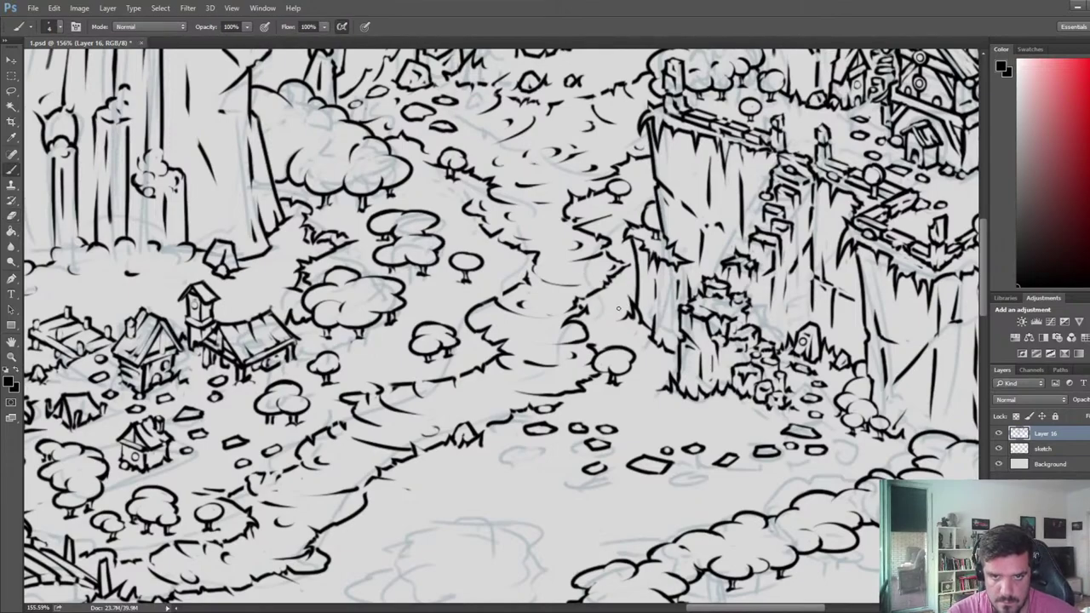
mouse_move(646, 394)
mouse_down()
mouse_move(627, 412)
mouse_move(635, 423)
mouse_up()
key(e)
key(b)
key(e)
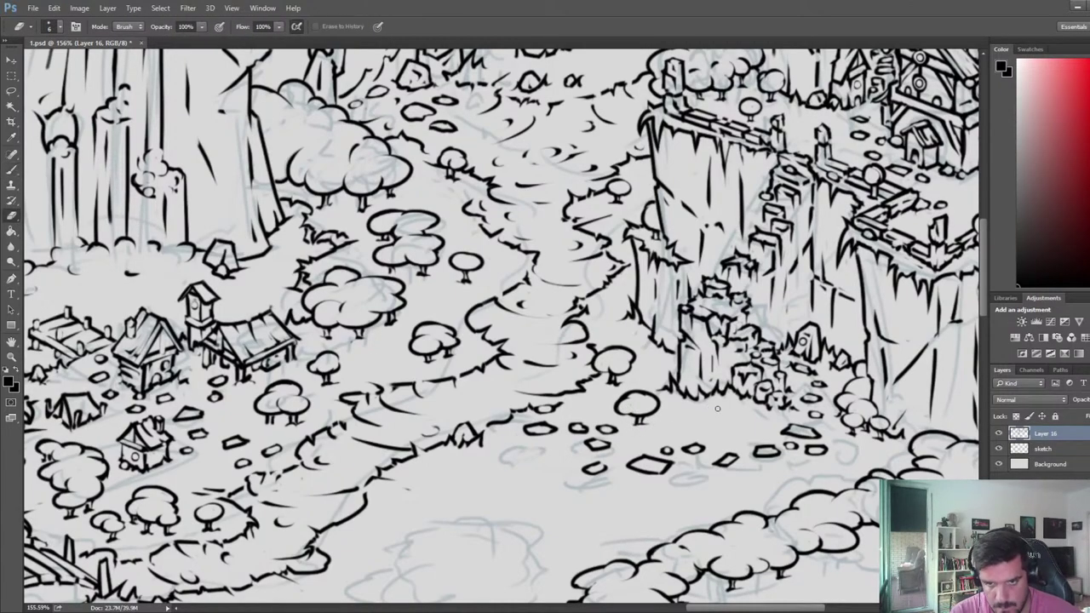
- Ink a smaller round tree with a two-line trunk between the oval tree and the cliff stairs, above the path stones
key(b)
mouse_move(718, 408)
mouse_down()
mouse_move(729, 411)
mouse_move(722, 435)
mouse_up()
key(e)
key(b)
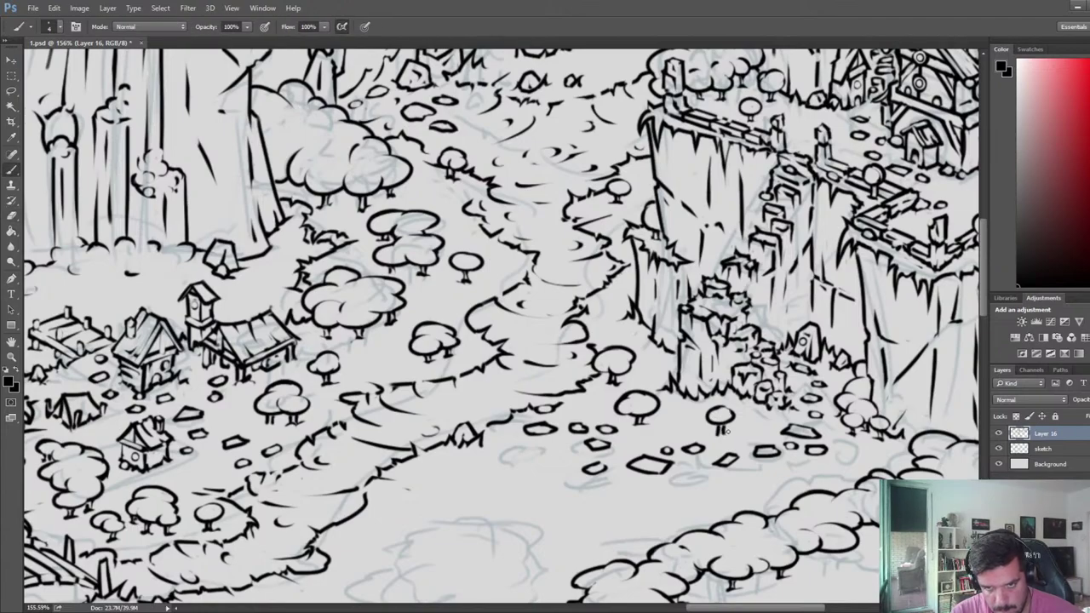
key(e)
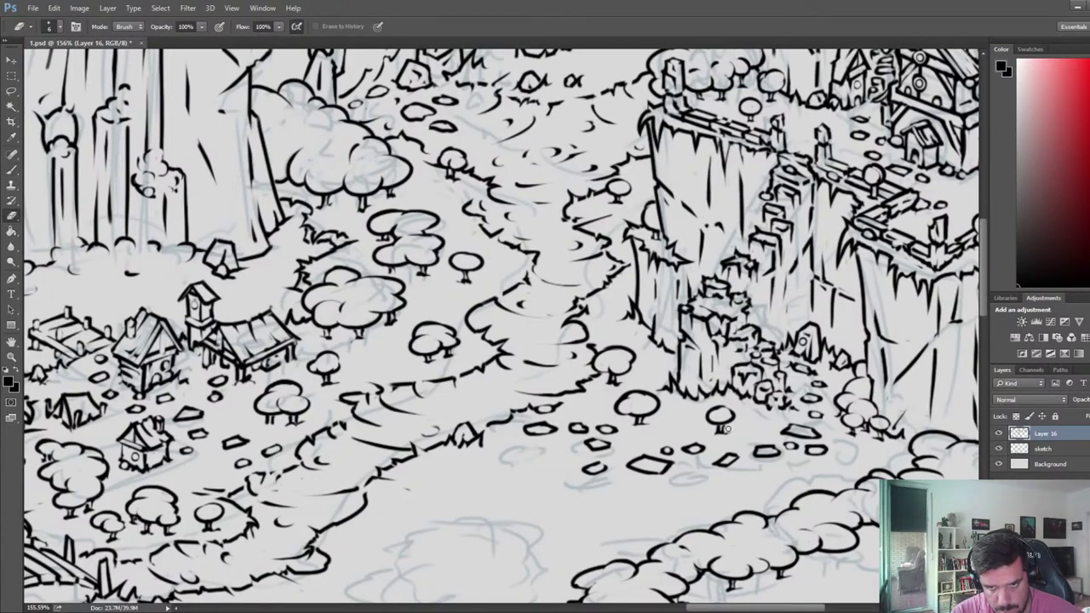
- Flip the canvas horizontally and ink short trunks beneath the two outermost lobes of the long tree clump at the map's edge
scroll(714, 428, down, 5)
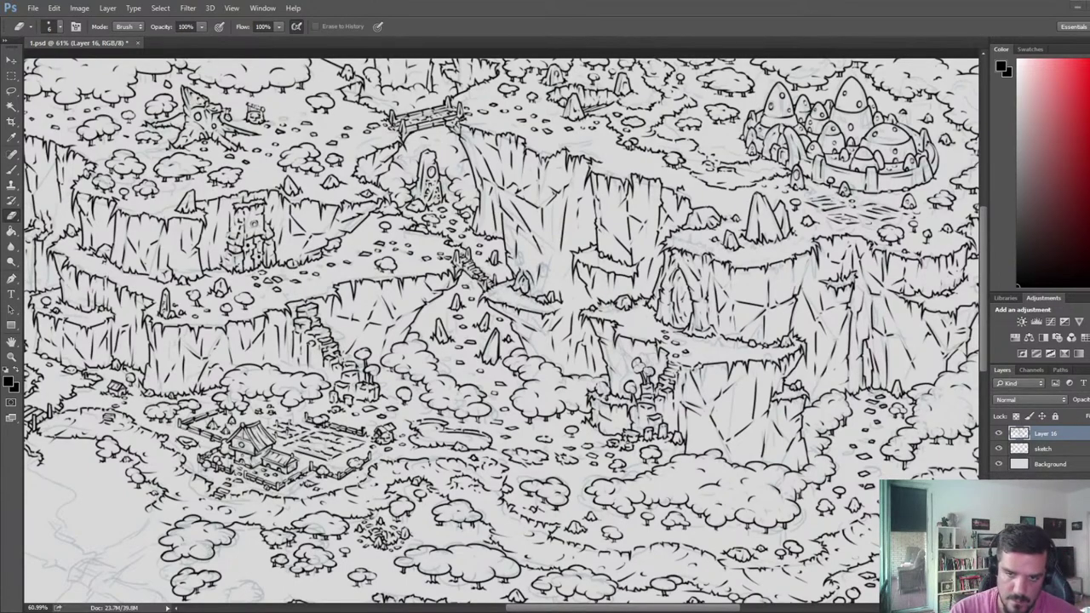
drag(147, 423, 527, 326)
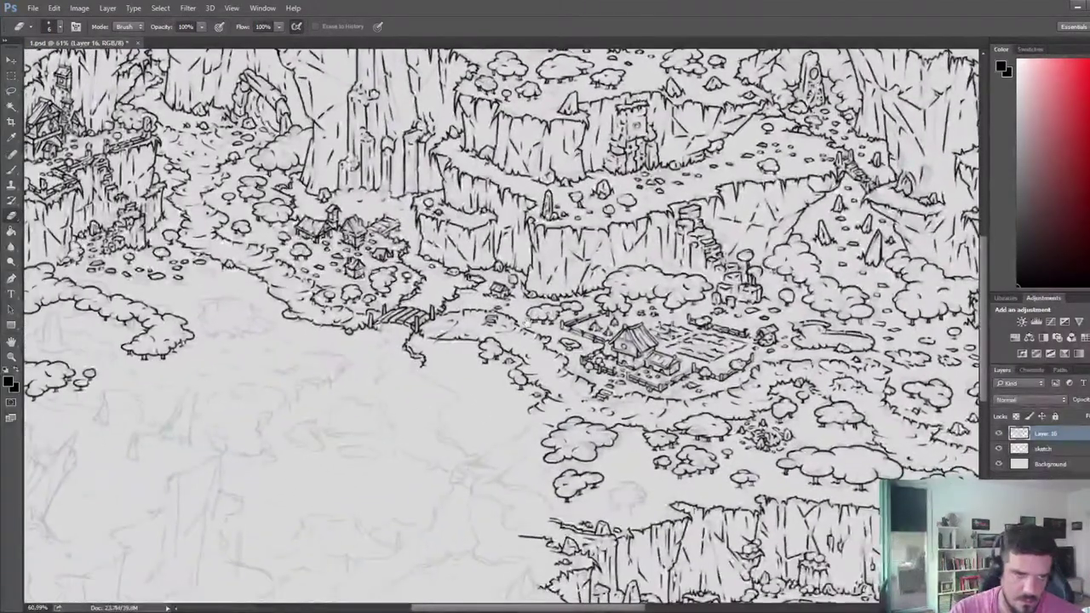
scroll(137, 350, up, 3)
drag(106, 342, 489, 320)
scroll(409, 296, up, 6)
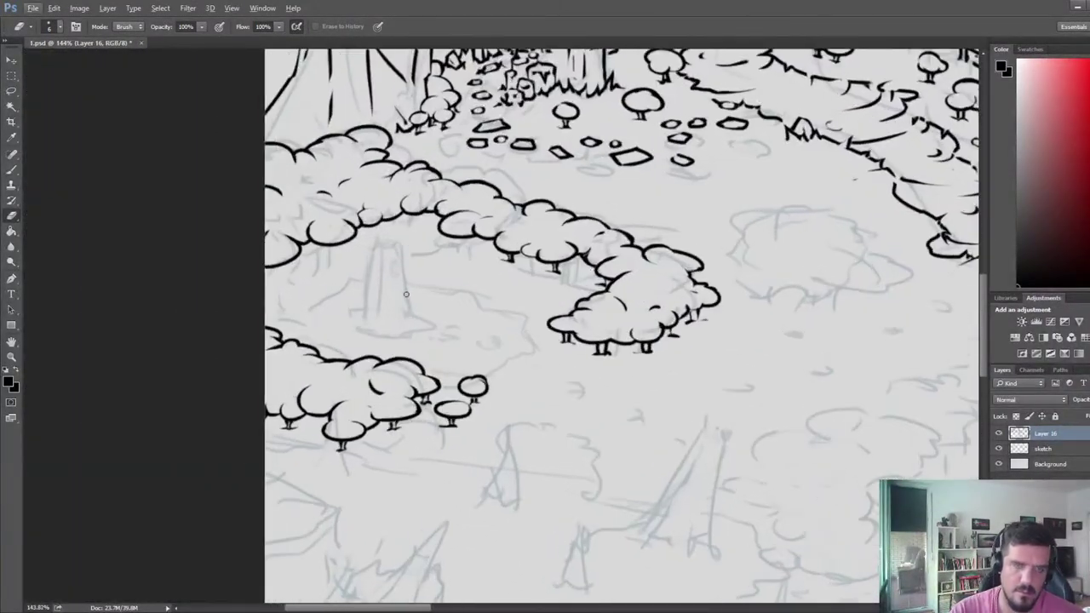
drag(406, 294, 469, 306)
key(b)
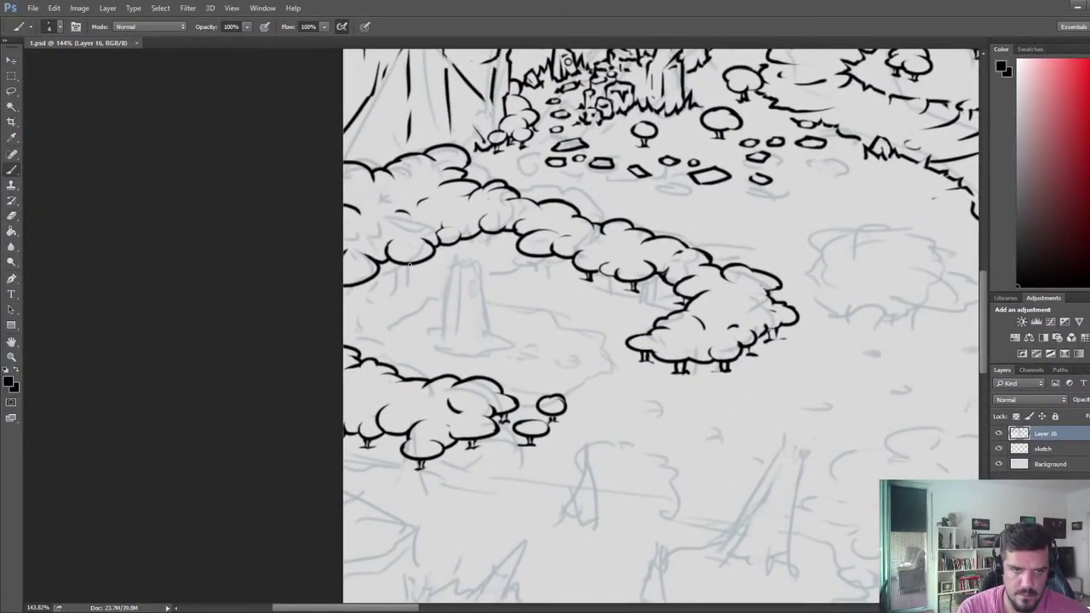
mouse_move(410, 264)
mouse_down()
mouse_move(418, 277)
mouse_move(356, 300)
mouse_up()
key(e)
key(b)
key(b)
key(e)
key(b)
key(e)
key(b)
- Ink short trunks beneath the next two lobes along the inner side of the long tree clump
key(b)
mouse_move(468, 238)
mouse_down()
mouse_move(468, 251)
mouse_move(482, 250)
mouse_move(467, 256)
mouse_up()
key(e)
key(b)
key(e)
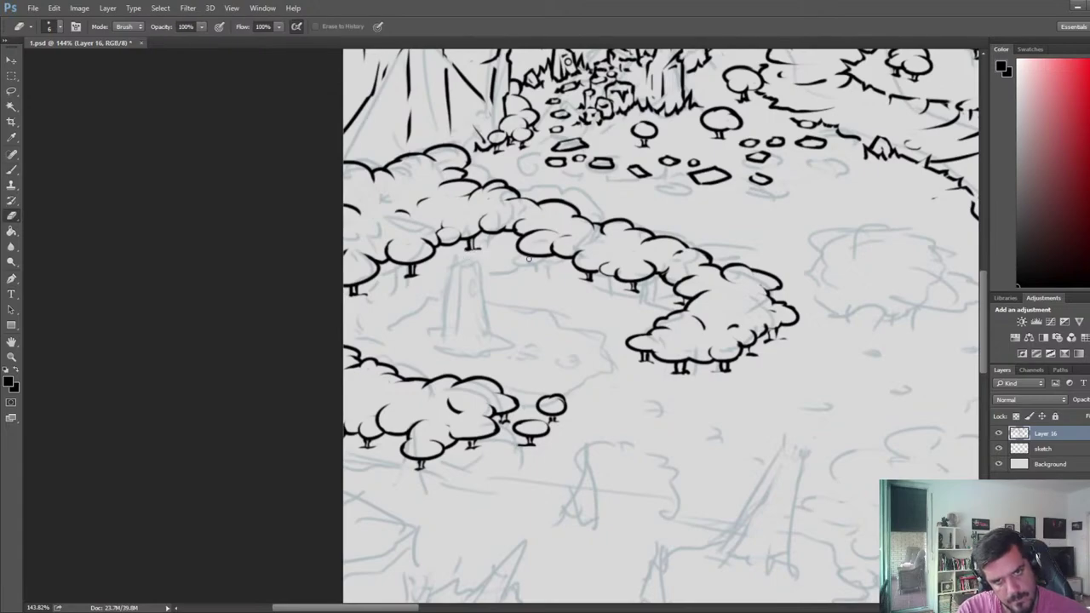
key(b)
drag(537, 256, 536, 271)
key(e)
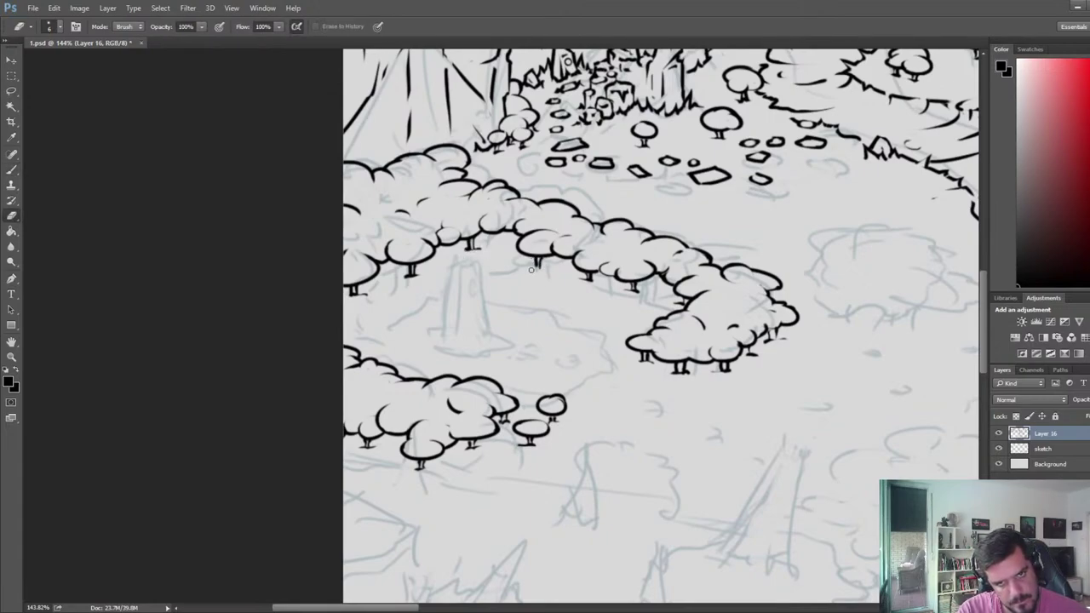
key(b)
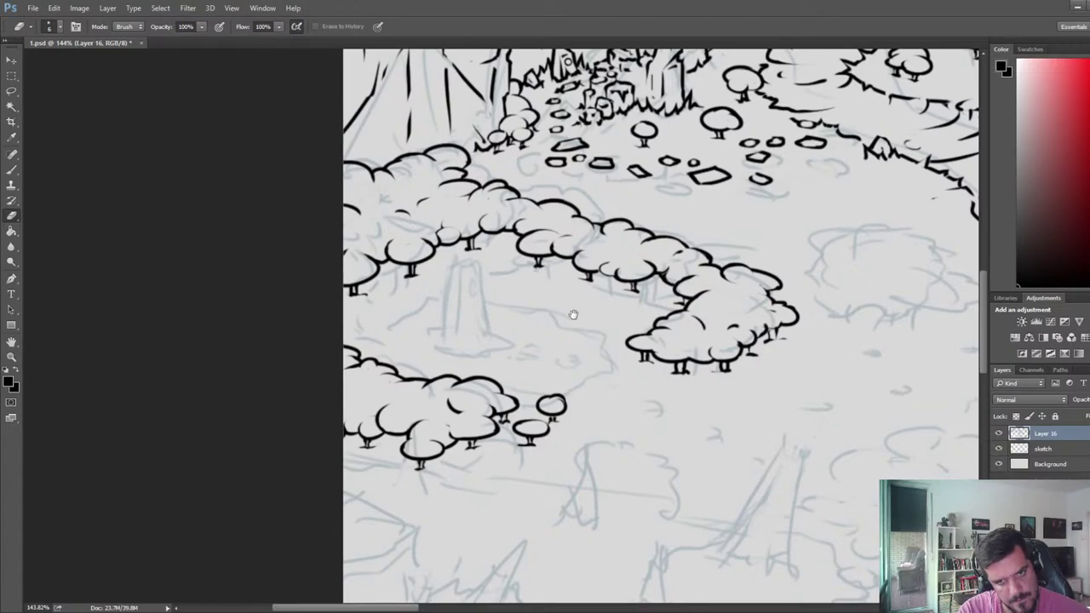
- Add short trunks to the small lobes directly above the sketched pillar and clean up their lines
drag(530, 308, 626, 282)
key(b)
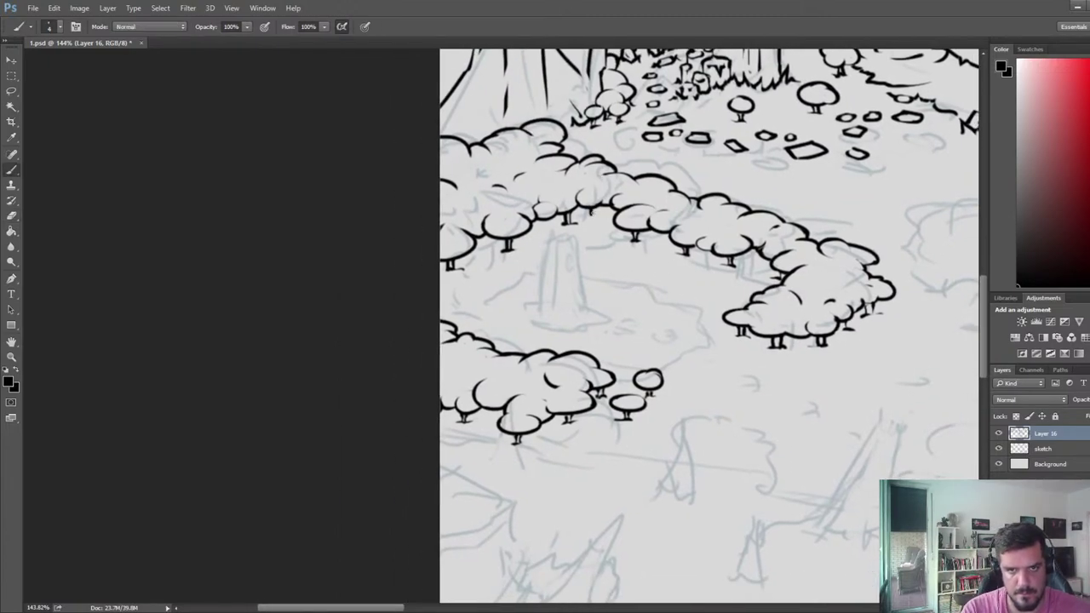
key(e)
drag(597, 219, 546, 227)
key(b)
key(e)
key(b)
key(e)
key(b)
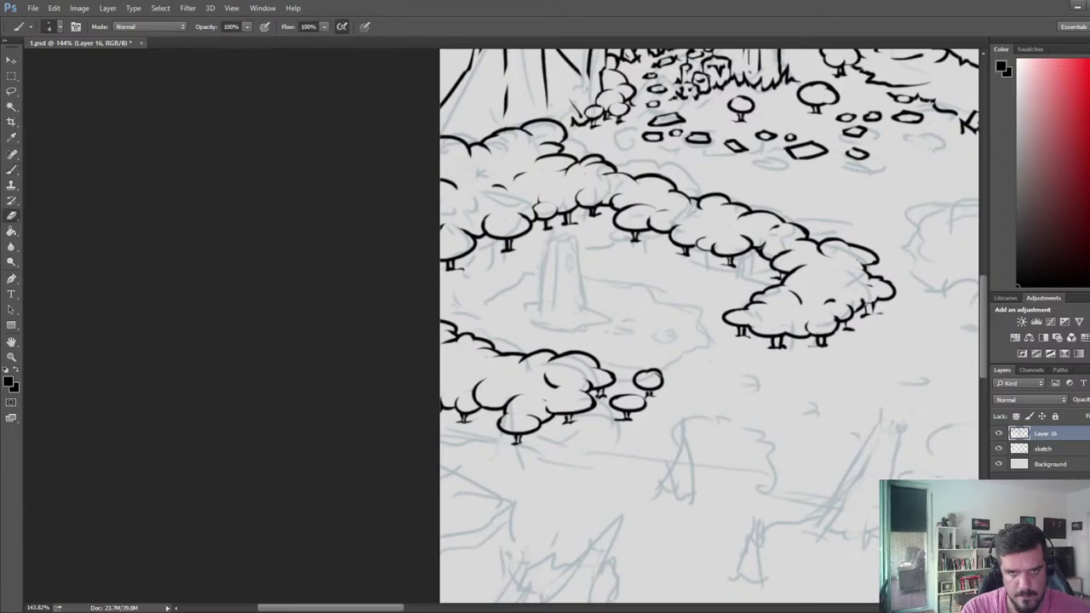
key(e)
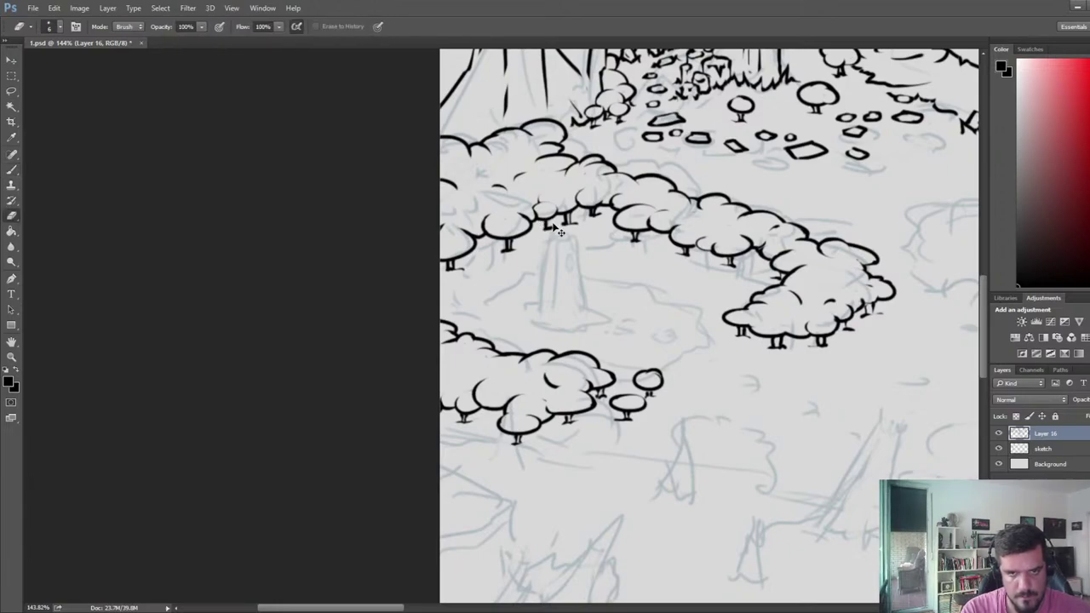
key(b)
key(e)
key(b)
key(e)
key(b)
- Ink the left edge of the sketched stone pillar in the clearing, redoing the stroke until it follows the slant
mouse_move(555, 243)
mouse_down()
mouse_move(535, 312)
mouse_move(563, 255)
mouse_move(537, 307)
mouse_up()
key(ctrl+alt+z)
key(ctrl+alt+z)
key(ctrl+z)
drag(548, 245, 533, 312)
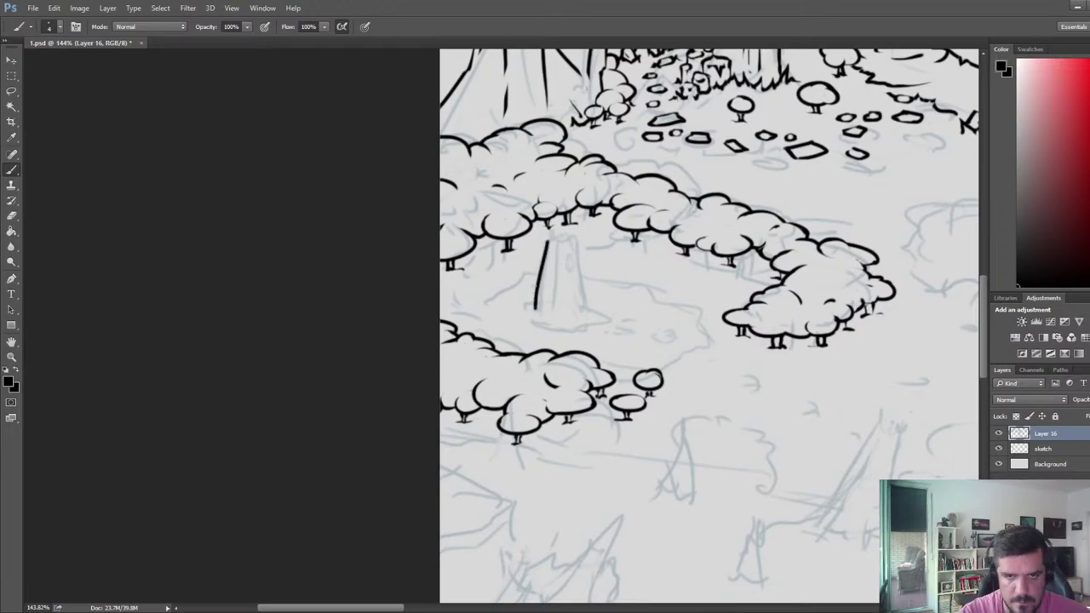
key(ctrl+z)
drag(547, 243, 534, 316)
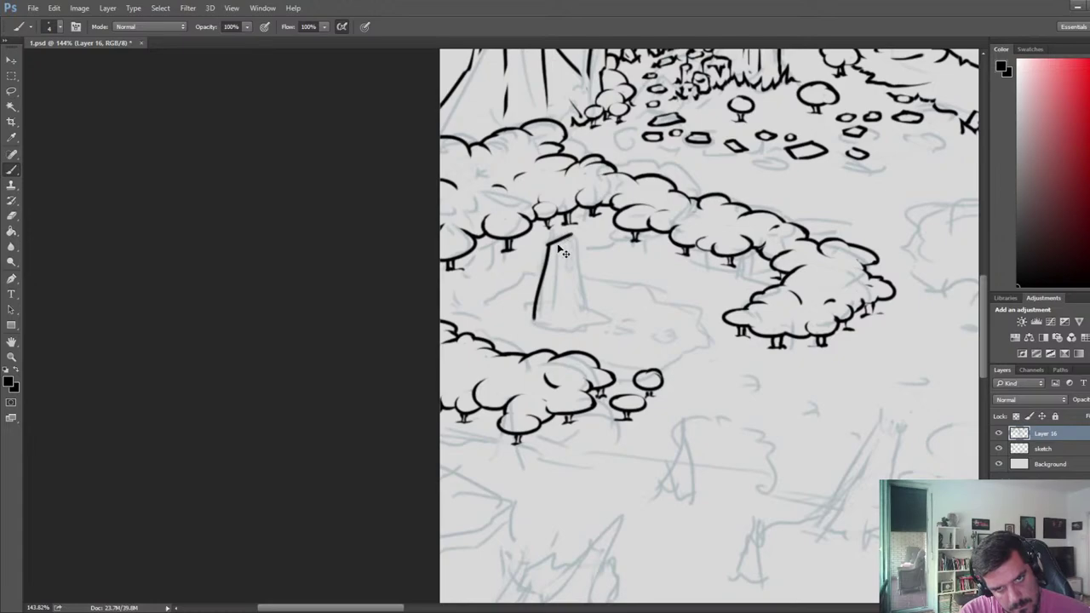
- Ink the pillar's peaked top edge, trim its corner, and undo a trial stroke for the right side
key(ctrl+z)
drag(549, 245, 577, 240)
key(e)
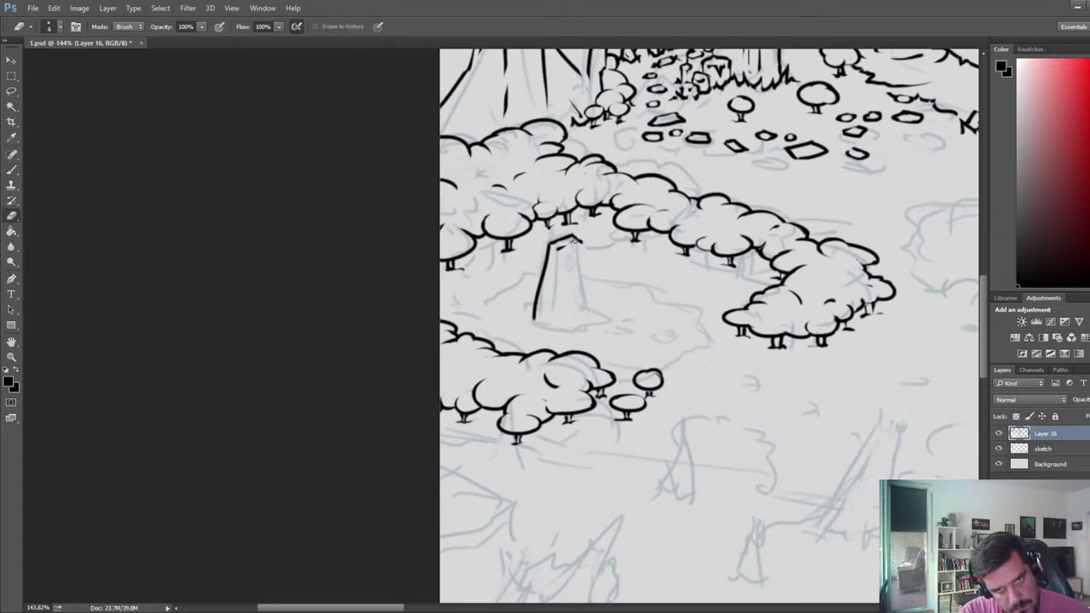
key(b)
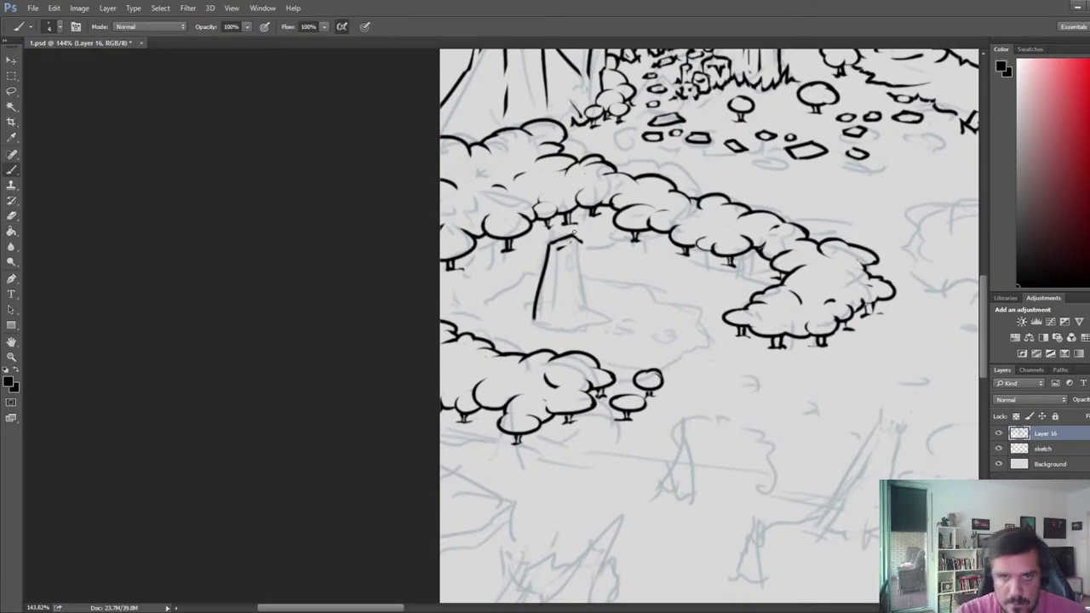
key(e)
key(b)
drag(585, 238, 579, 315)
key(ctrl+z)
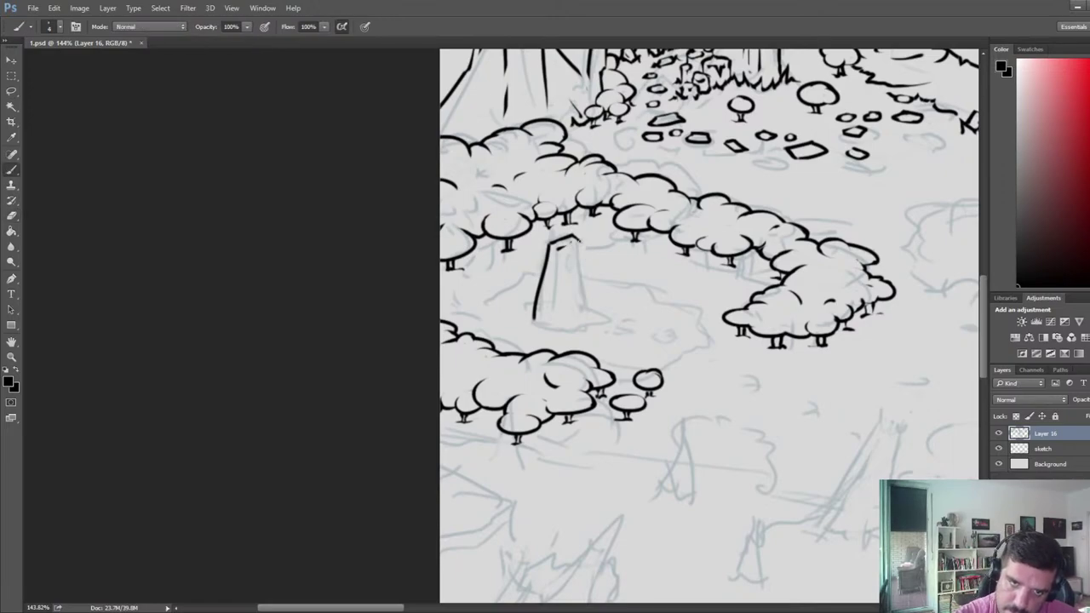
- Ink the pillar's right and front edges and split it with a crack into an upper and a lower block
drag(582, 240, 588, 327)
key(e)
mouse_move(544, 274)
mouse_down()
mouse_move(589, 264)
mouse_move(553, 286)
mouse_move(537, 281)
mouse_move(530, 307)
mouse_move(551, 276)
mouse_move(543, 289)
mouse_move(553, 292)
mouse_move(544, 276)
mouse_move(556, 267)
mouse_move(549, 329)
mouse_up()
key(b)
key(e)
key(b)
key(e)
key(b)
key(e)
key(b)
key(e)
key(b)
key(e)
key(b)
key(e)
key(b)
key(e)
key(b)
key(e)
key(b)
key(e)
key(b)
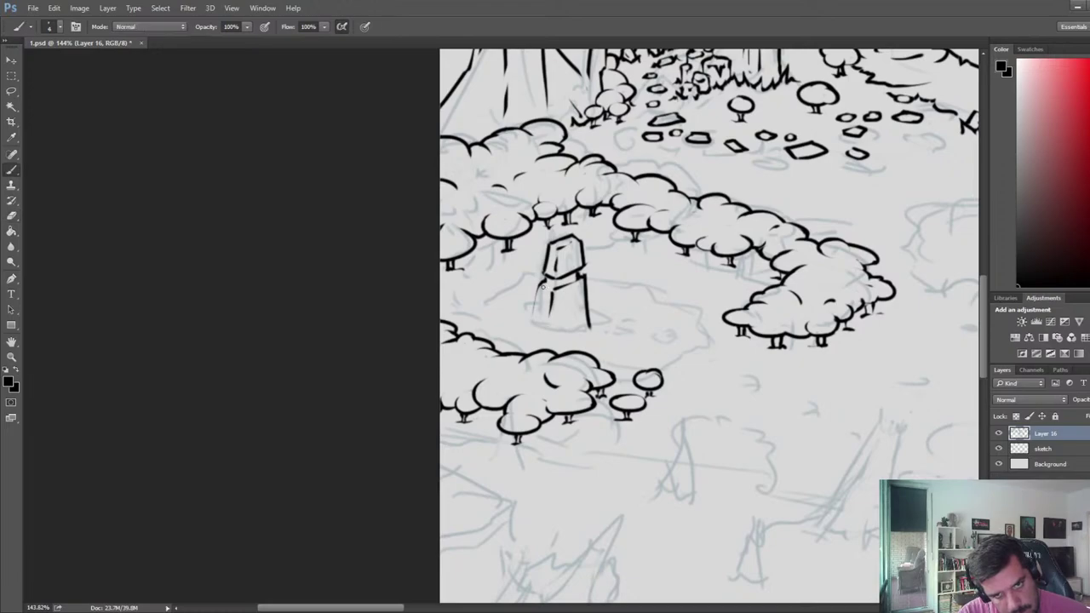
- Redraw the lower block's left side and close its base, erasing stray marks around the crack
key(e)
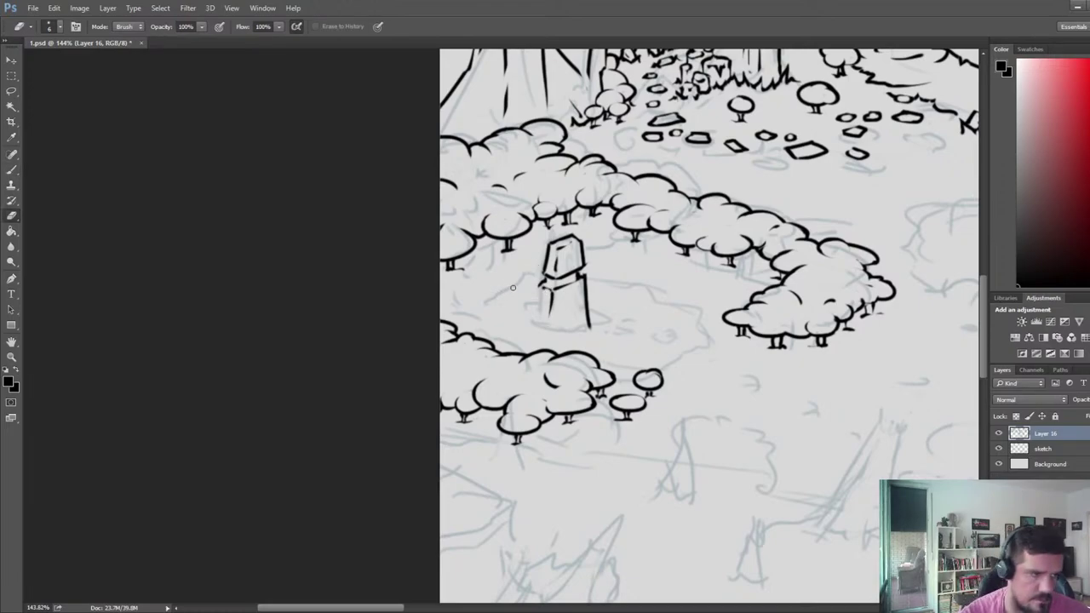
key(b)
key(e)
key(b)
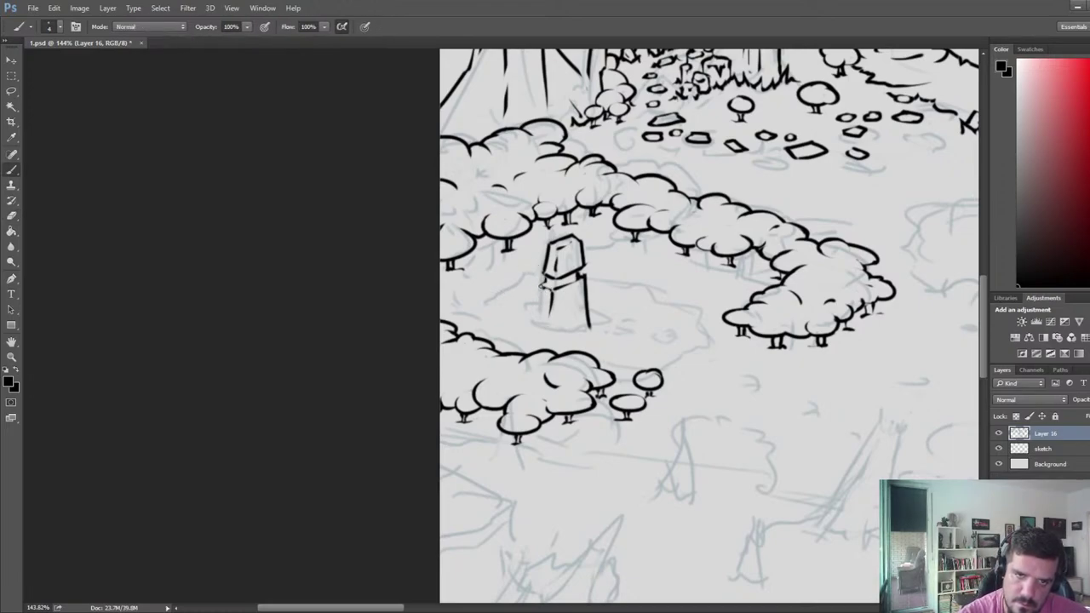
key(e)
mouse_move(544, 283)
mouse_down()
mouse_move(532, 318)
mouse_move(545, 317)
mouse_move(534, 323)
mouse_move(551, 309)
mouse_move(547, 294)
mouse_move(541, 322)
mouse_move(577, 327)
mouse_move(558, 336)
mouse_move(606, 310)
mouse_up()
key(b)
key(e)
key(b)
key(e)
click(585, 326)
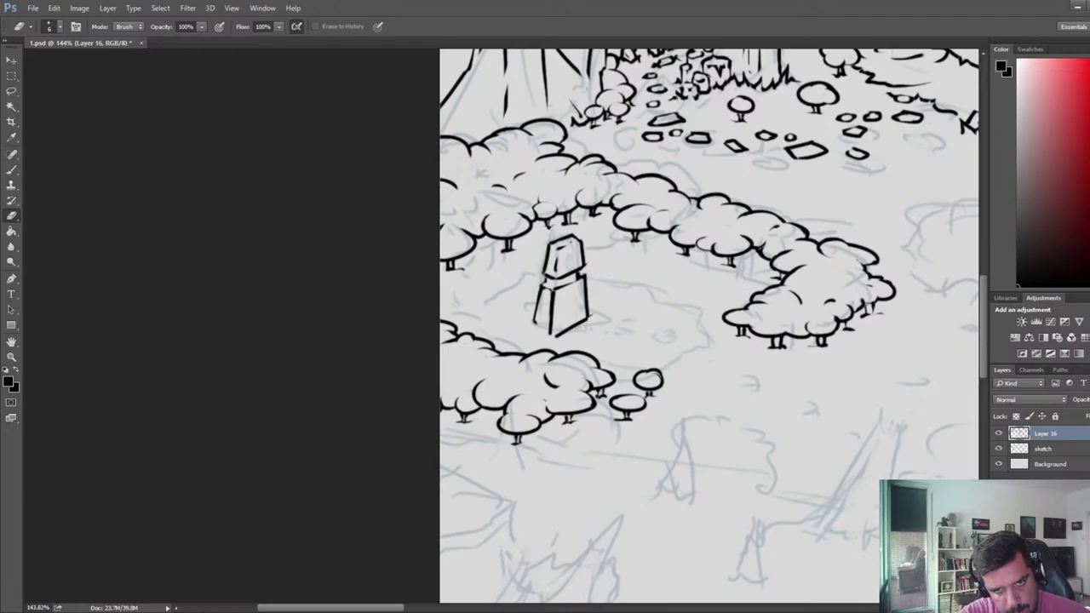
- Flip the canvas horizontally and roughen the pillar's right base with broken edges and a short ground stroke
scroll(598, 278, down, 7)
key(ctrl+shift+h)
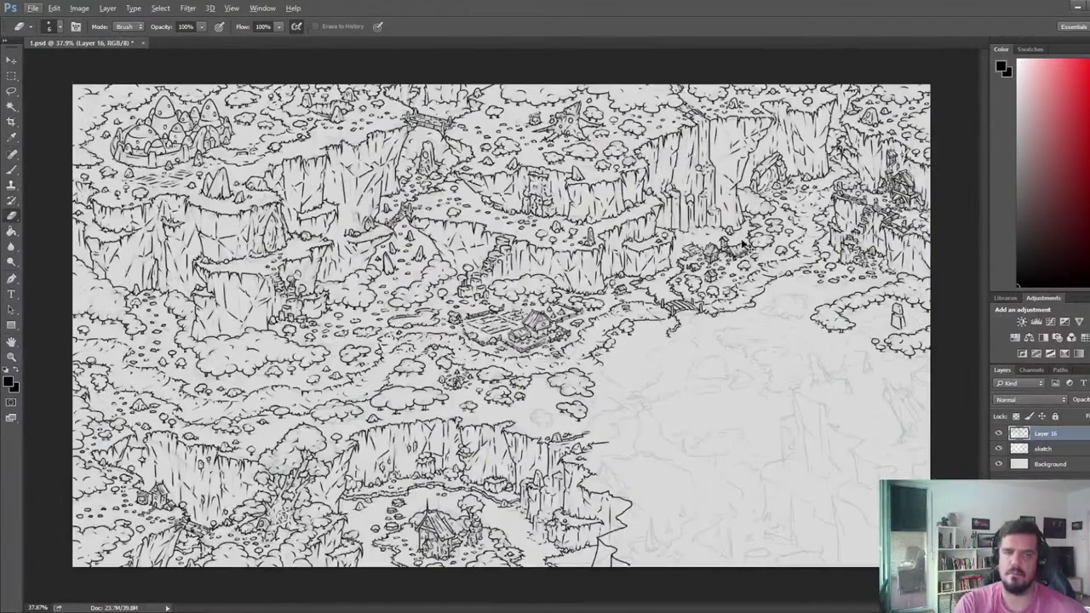
scroll(832, 364, up, 8)
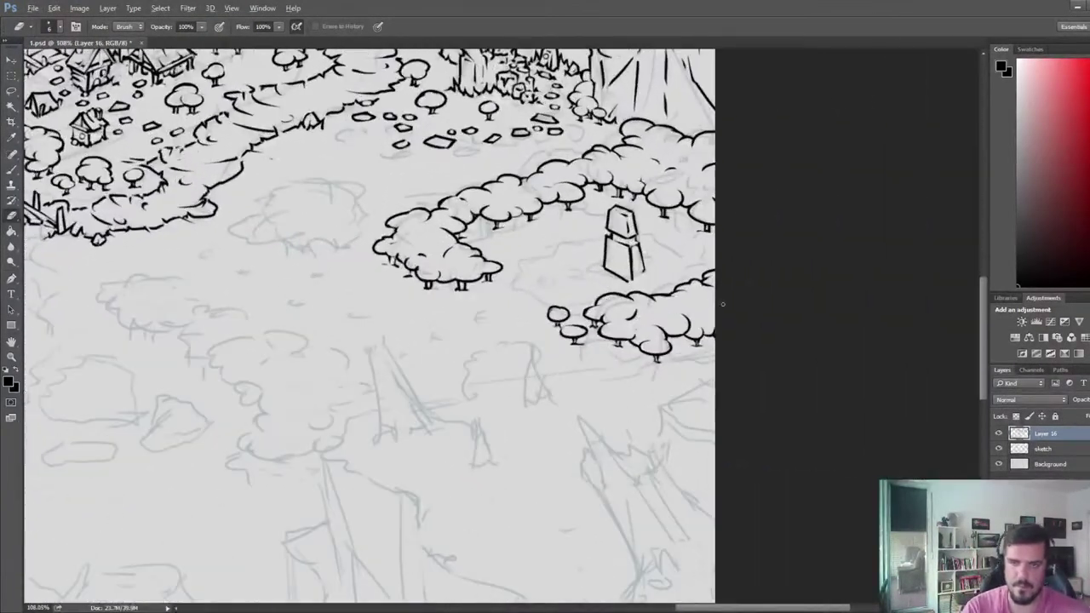
drag(578, 237, 660, 250)
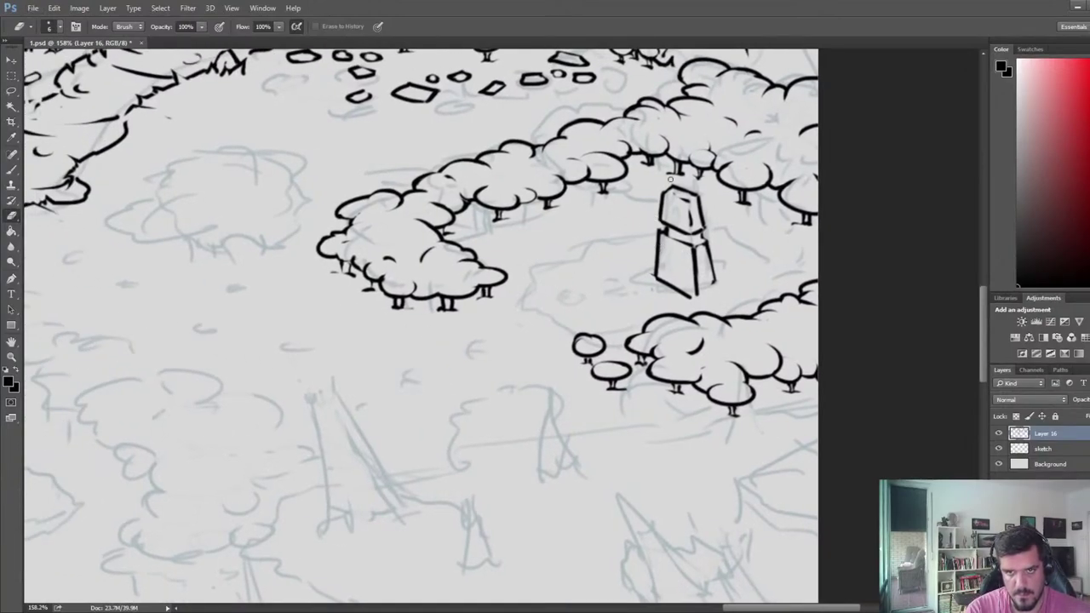
drag(669, 182, 656, 195)
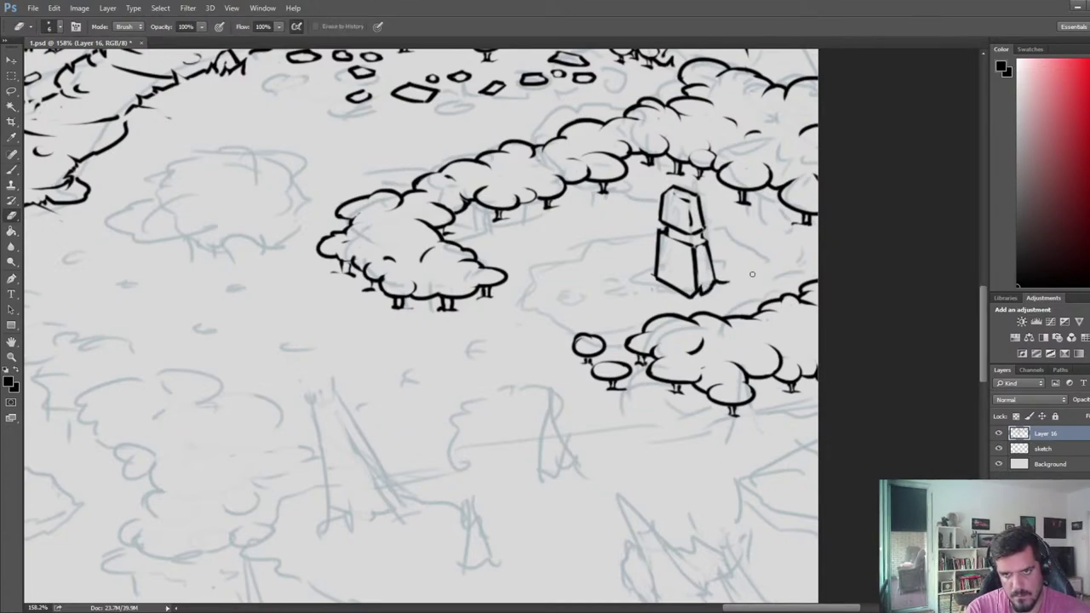
key(b)
key(e)
- Open the pillar's front base corner and ink the slanted sides of a fallen stone block there
drag(686, 290, 652, 292)
key(b)
key(ctrl+z)
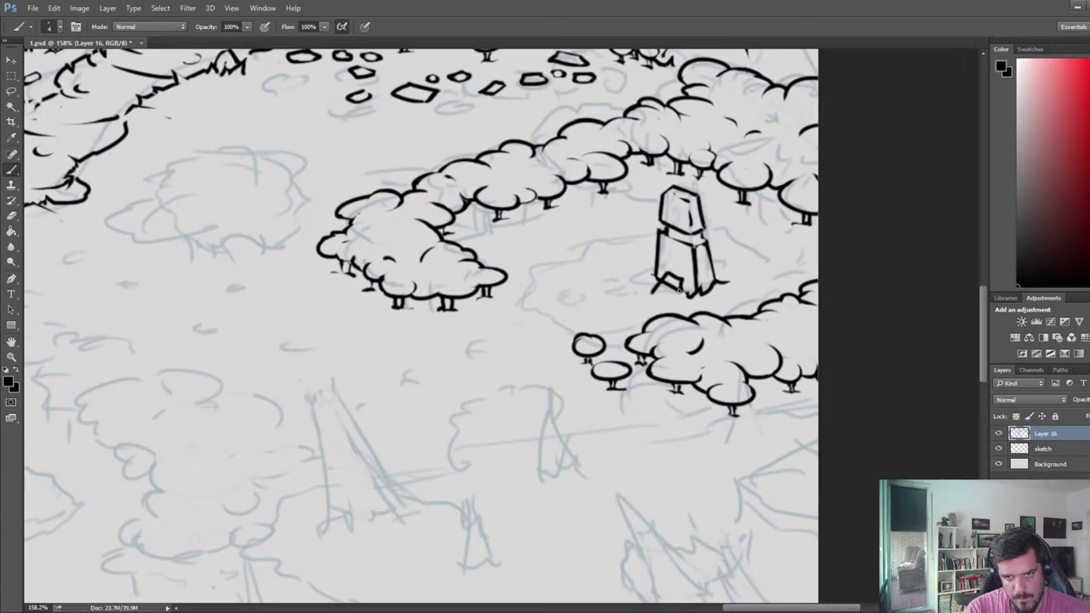
key(e)
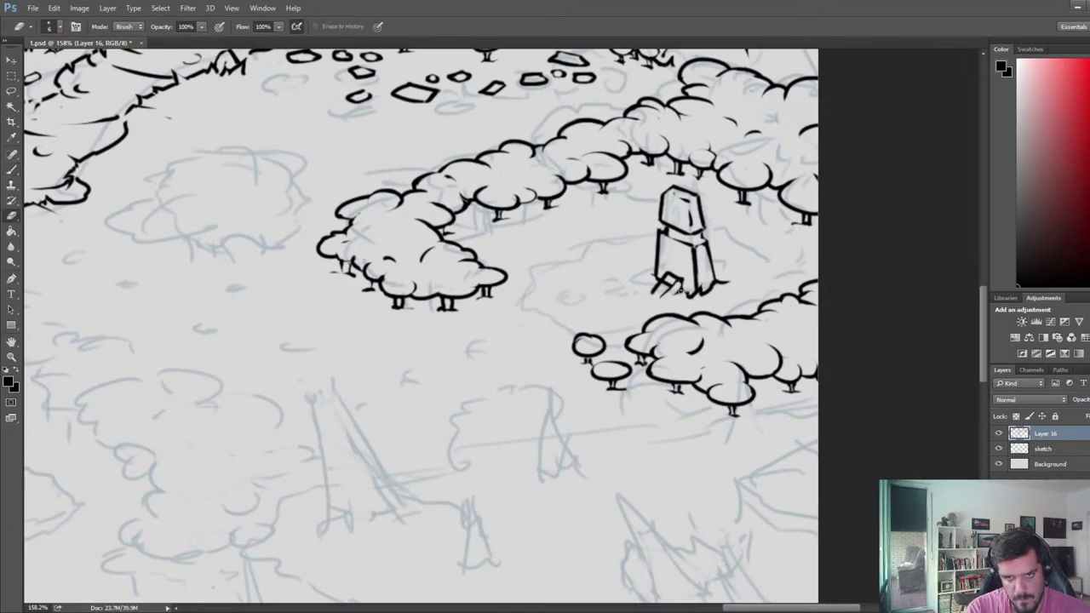
key(b)
key(e)
key(b)
mouse_move(682, 285)
mouse_down()
mouse_move(666, 300)
mouse_move(649, 294)
mouse_up()
key(e)
key(b)
key(e)
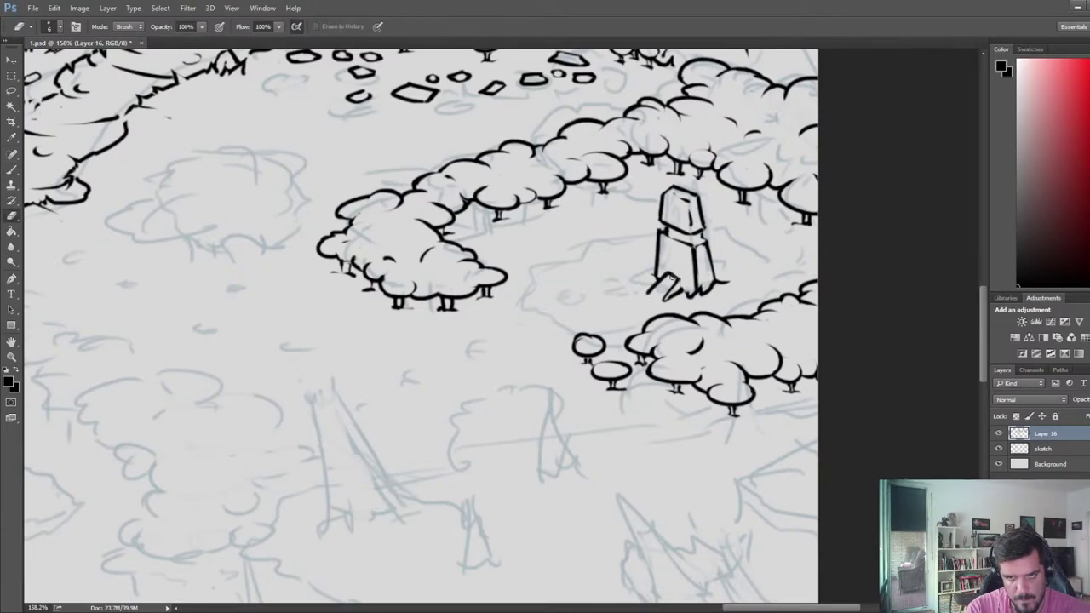
- Close the outline of the fallen stone block and clean the pillar lines overlapping it
key(b)
key(e)
drag(679, 260, 666, 299)
key(b)
key(e)
key(b)
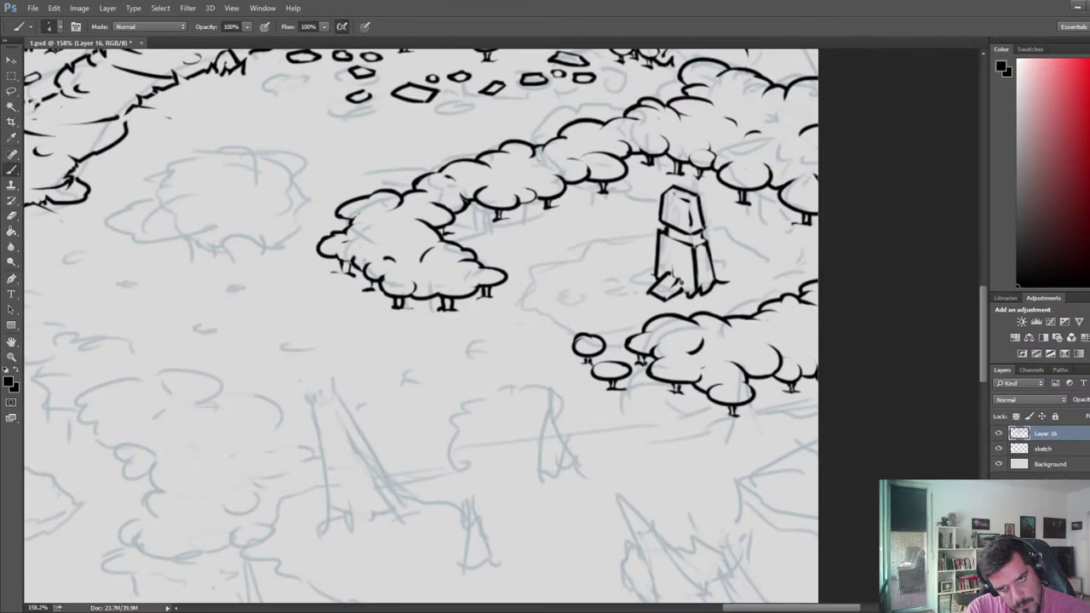
key(e)
key(b)
drag(672, 275, 681, 287)
key(e)
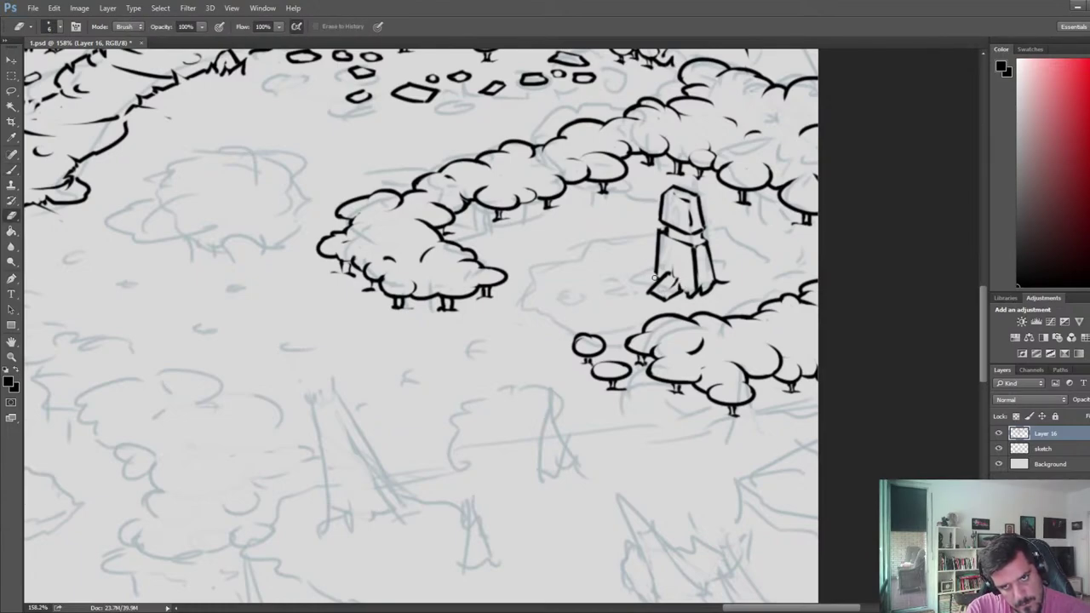
- Ink a small spiky grass tuft beside the pillar's base, just above the fallen stone block
key(b)
key(e)
mouse_move(652, 262)
mouse_down()
mouse_move(646, 280)
mouse_move(637, 275)
mouse_up()
key(b)
key(e)
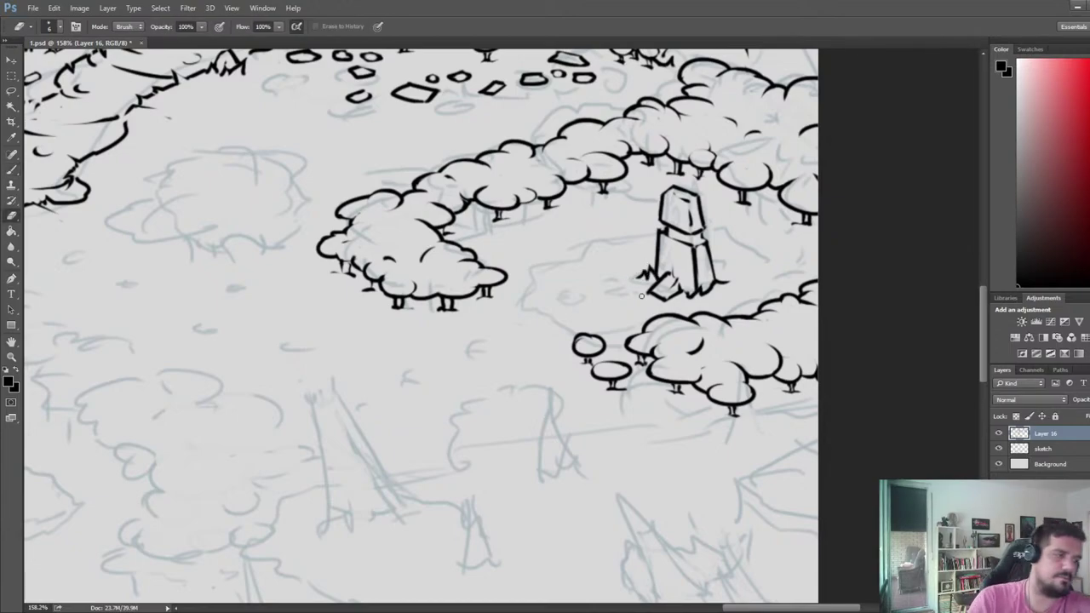
- Flip the canvas horizontally to continue around the finished pillar
scroll(637, 281, down, 5)
scroll(589, 304, down, 6)
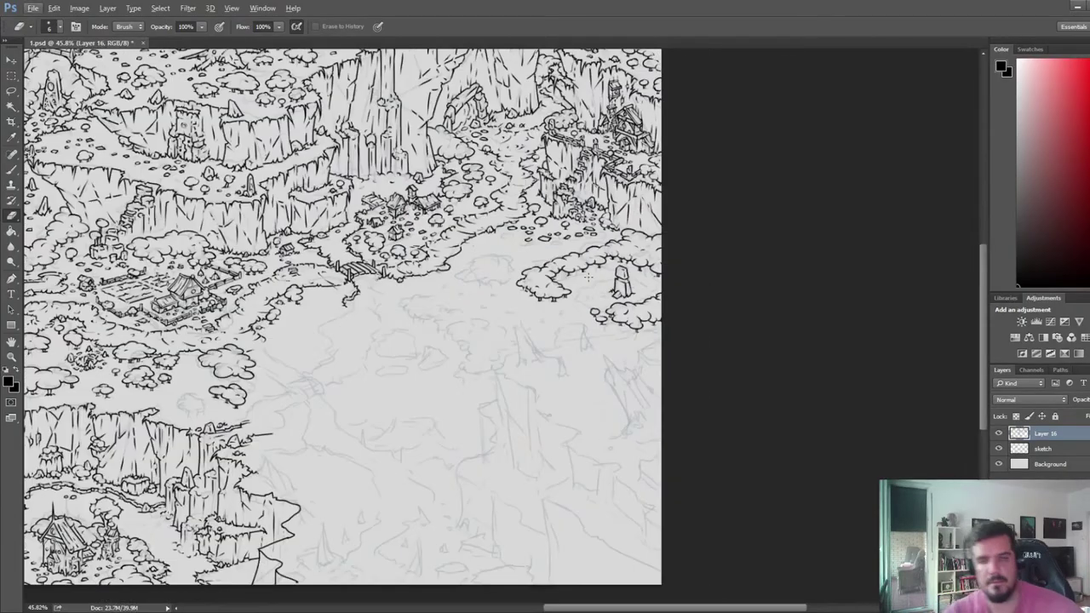
key(F2)
drag(284, 331, 1047, 296)
scroll(527, 215, up, 6)
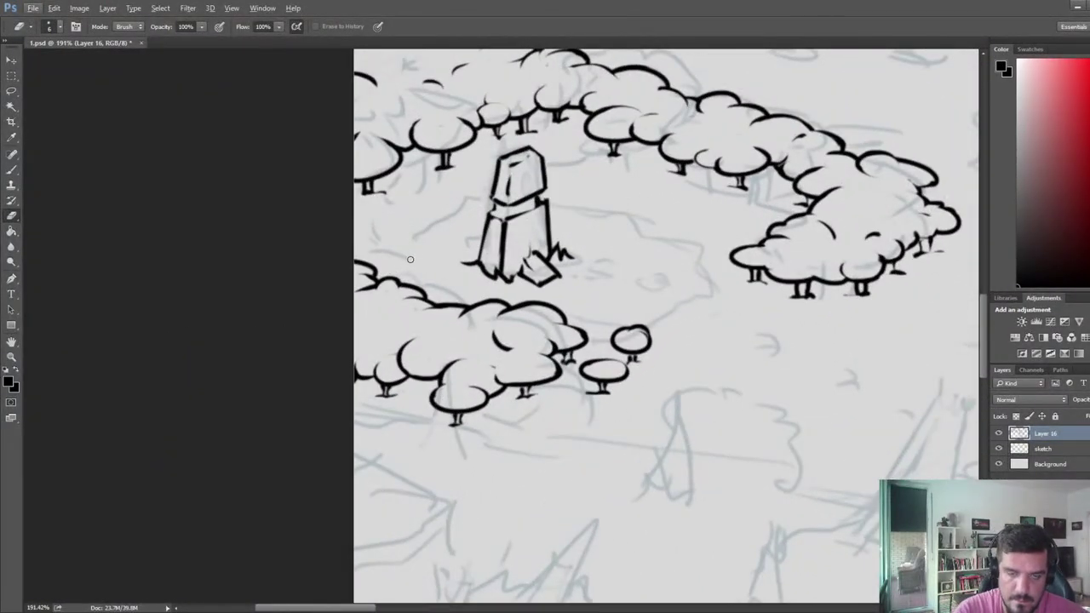
- Ink two parallel slanted grooves across the pillar's upper block and trim the line ends outside its edge
key(b)
drag(562, 280, 568, 277)
key(e)
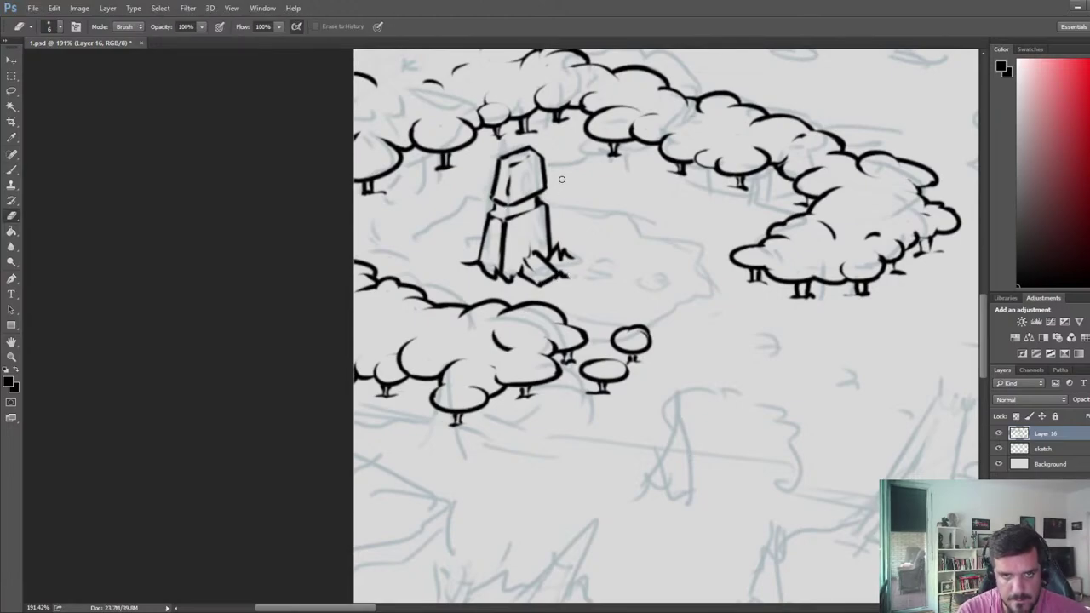
key(b)
mouse_move(509, 172)
mouse_down()
mouse_move(550, 165)
mouse_move(550, 176)
mouse_up()
key(e)
key(b)
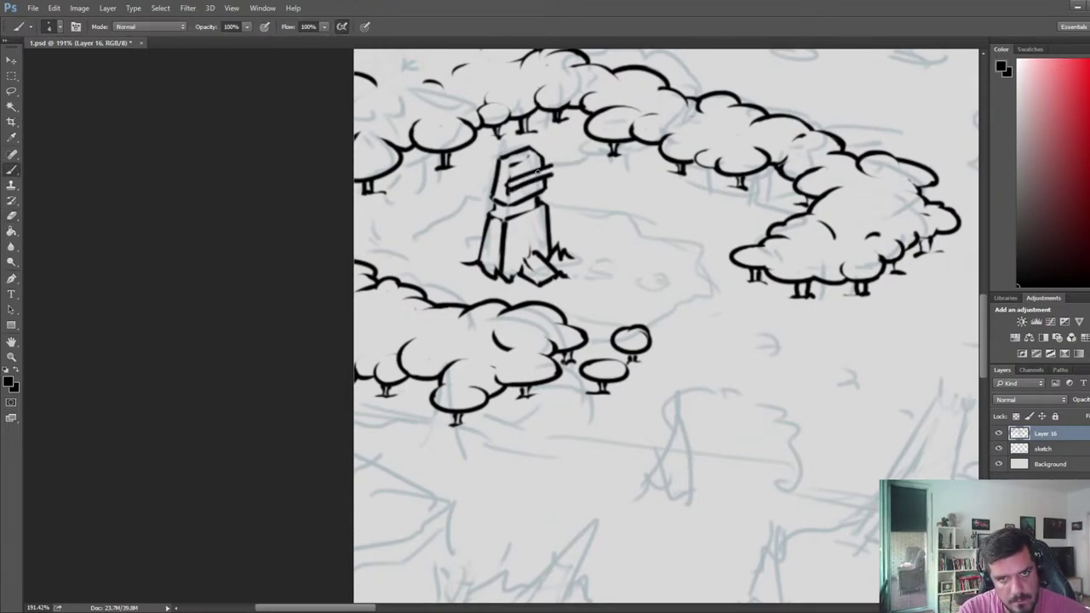
key(e)
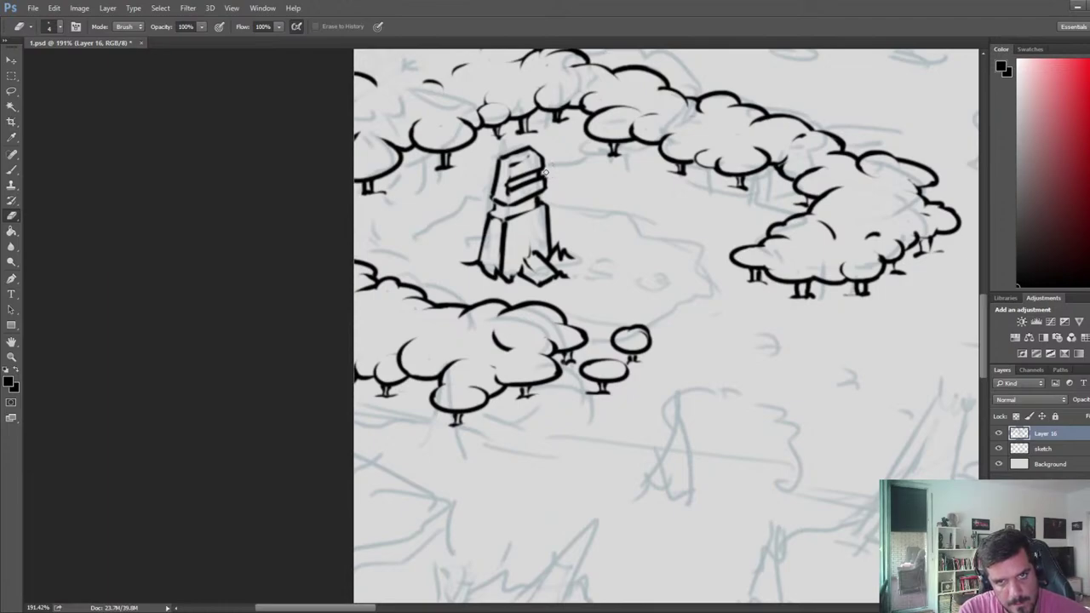
- Carry the grooves around the narrow side of the upper block and notch its outline there to separate the stone tiers
key(b)
drag(495, 182, 509, 186)
mouse_move(498, 178)
mouse_down()
mouse_move(511, 181)
mouse_move(501, 184)
mouse_up()
key(e)
key(b)
key(e)
key(e)
key(b)
key(e)
key(b)
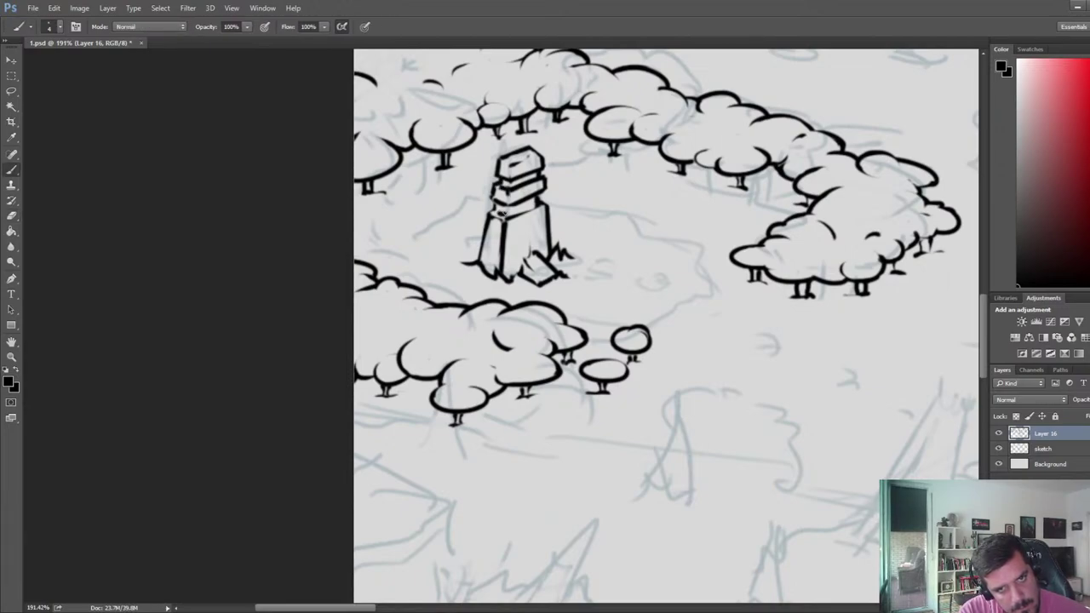
- Ink and clean up the neck between the pillar's upper tiers and its tapered base as a thin slanted band
key(e)
key(b)
key(e)
drag(508, 214, 526, 204)
key(b)
key(e)
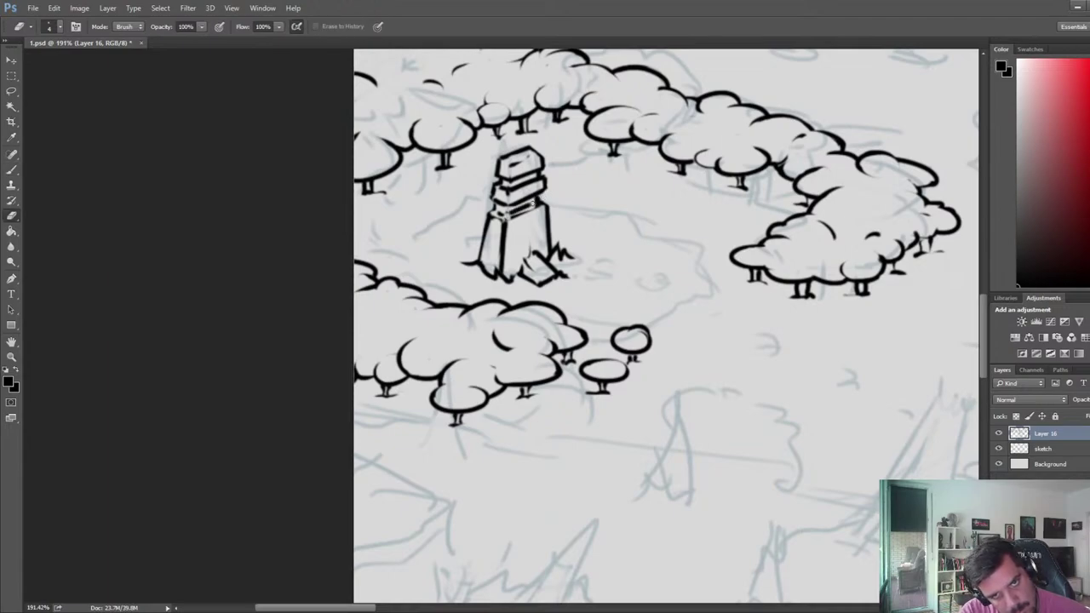
key(b)
key(e)
key(b)
key(e)
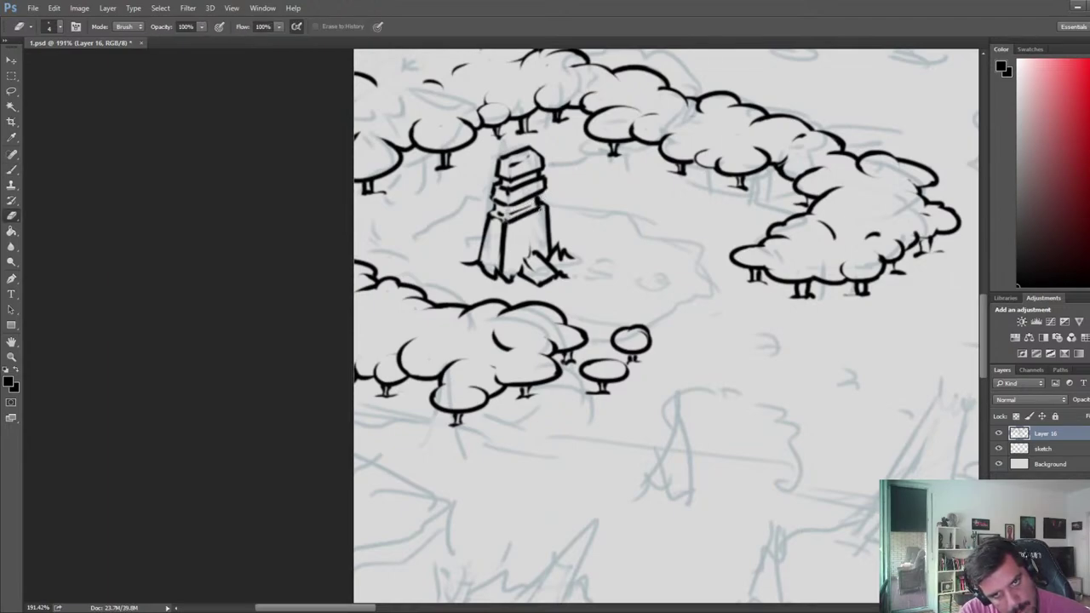
key(b)
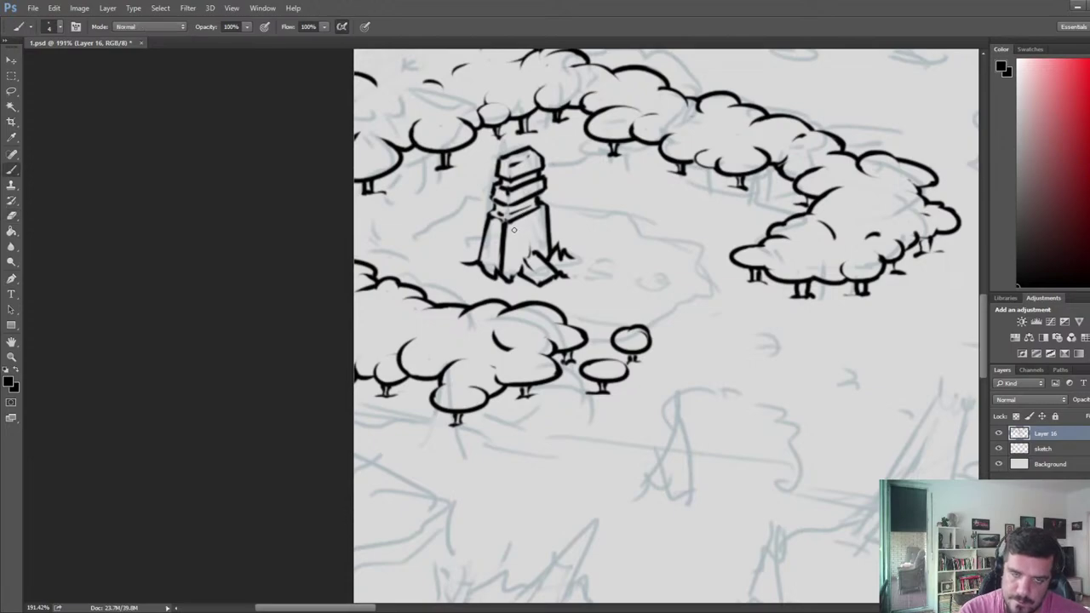
- Carve short corner marks and a small hollow circle into the upper front face of the pillar's base
drag(518, 226, 512, 236)
key(e)
key(b)
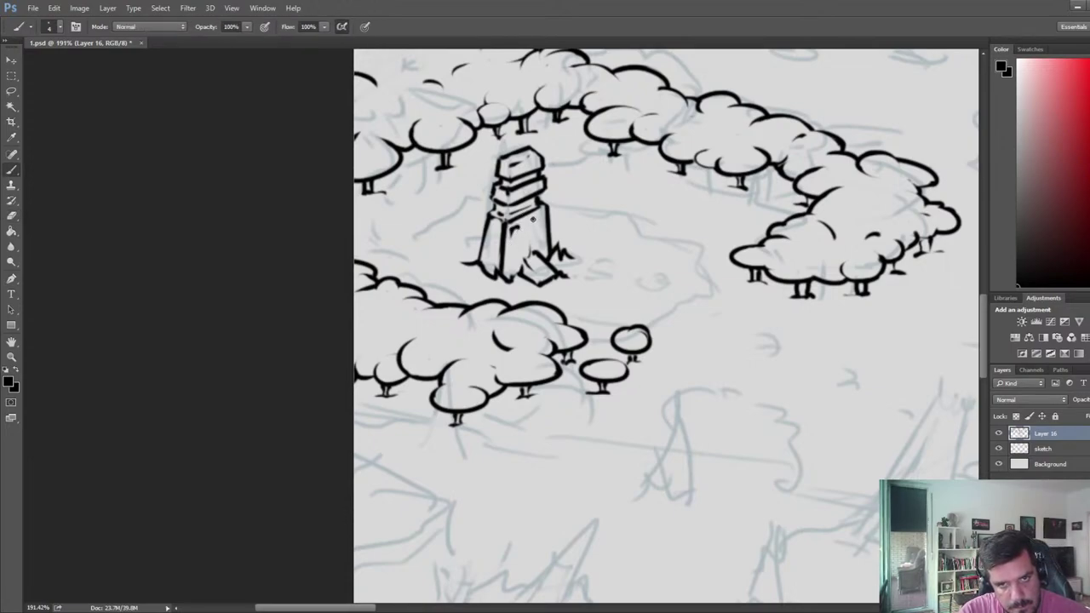
key(e)
key(b)
drag(528, 227, 527, 227)
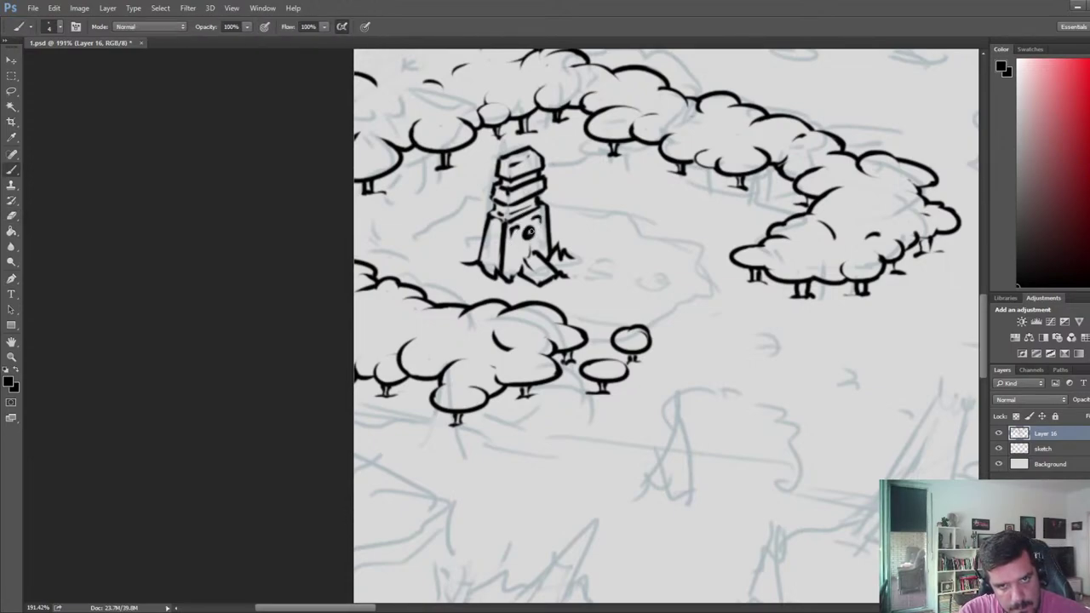
key(e)
key(b)
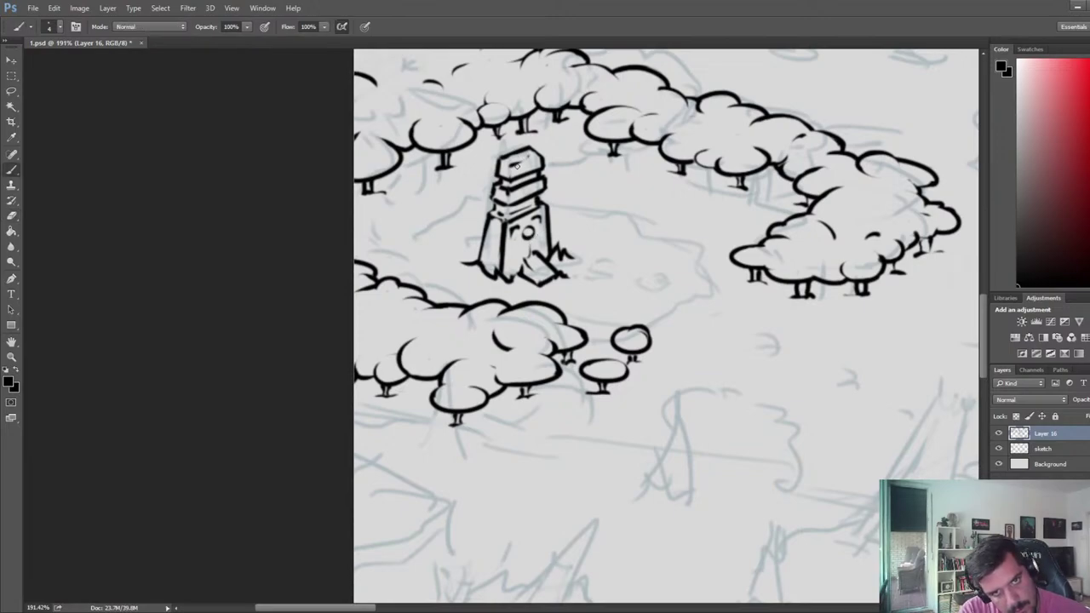
- Clean the top block's front face and ink a small round carving on it
key(e)
key(b)
key(e)
drag(513, 164, 528, 155)
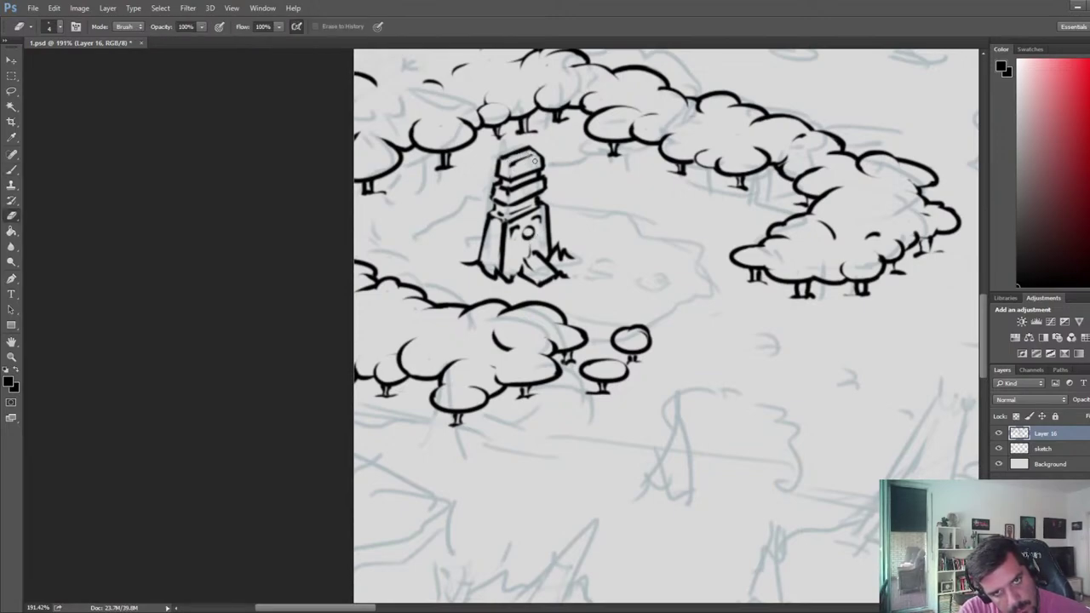
key(b)
key(e)
click(525, 163)
scroll(535, 187, down, 6)
scroll(530, 183, up, 7)
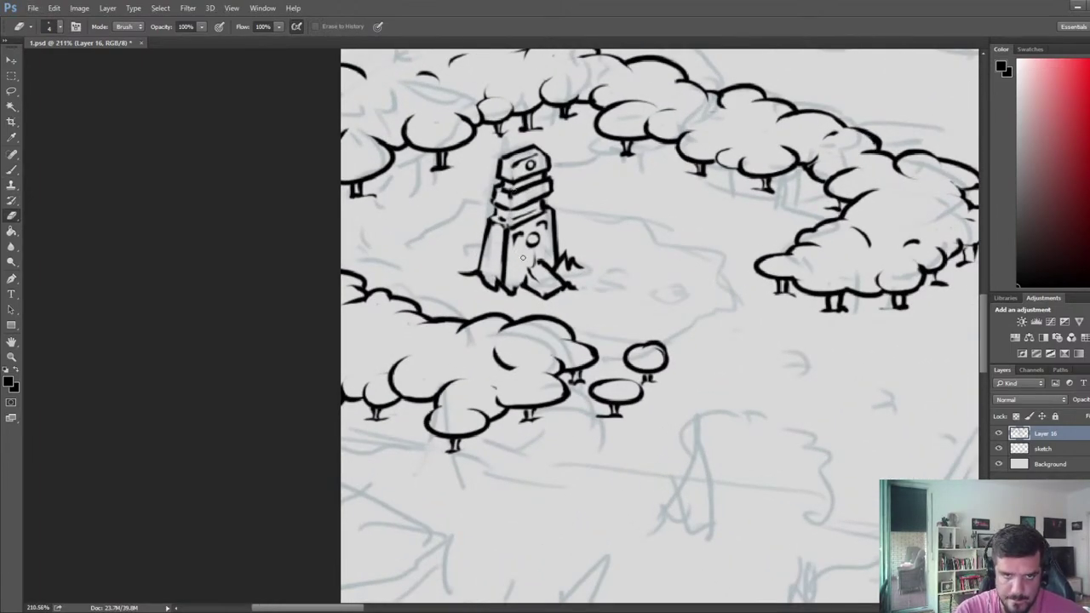
- Ink short vertical carved marks below the circle along the front corner of the pillar's base
drag(508, 247, 501, 269)
key(b)
key(e)
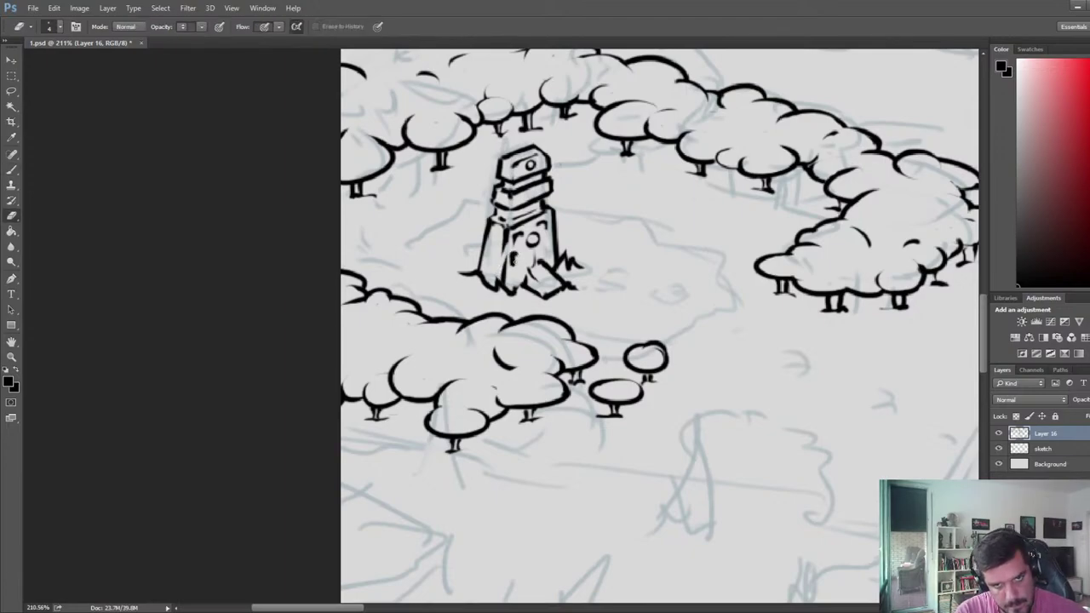
key(b)
drag(511, 255, 513, 272)
key(e)
key(b)
- Add a small matching carved mark below the circle near the opposite edge of the base's front face
key(b)
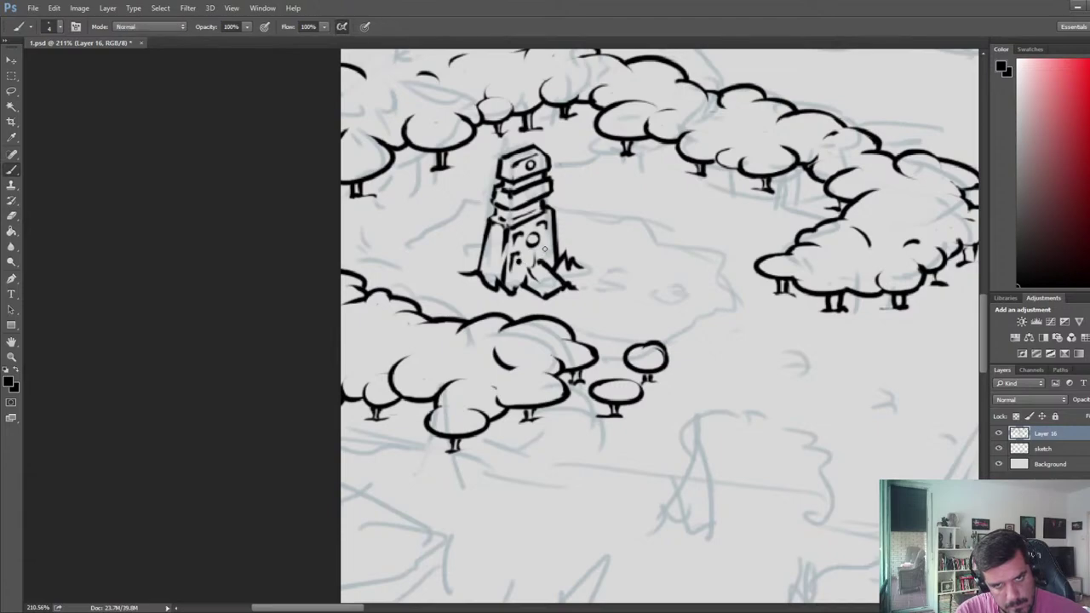
key(e)
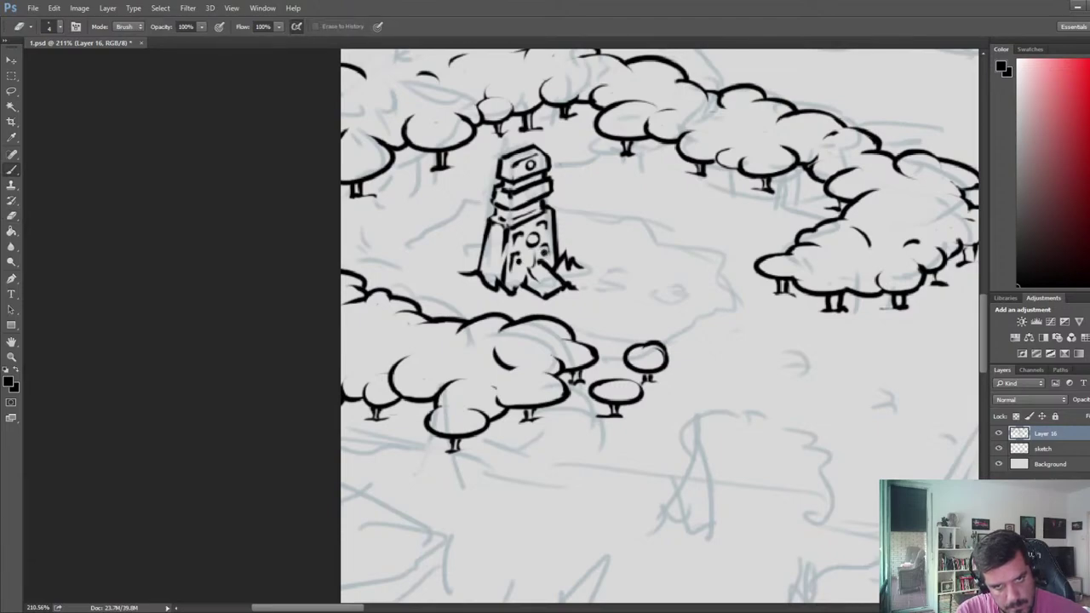
key(b)
key(e)
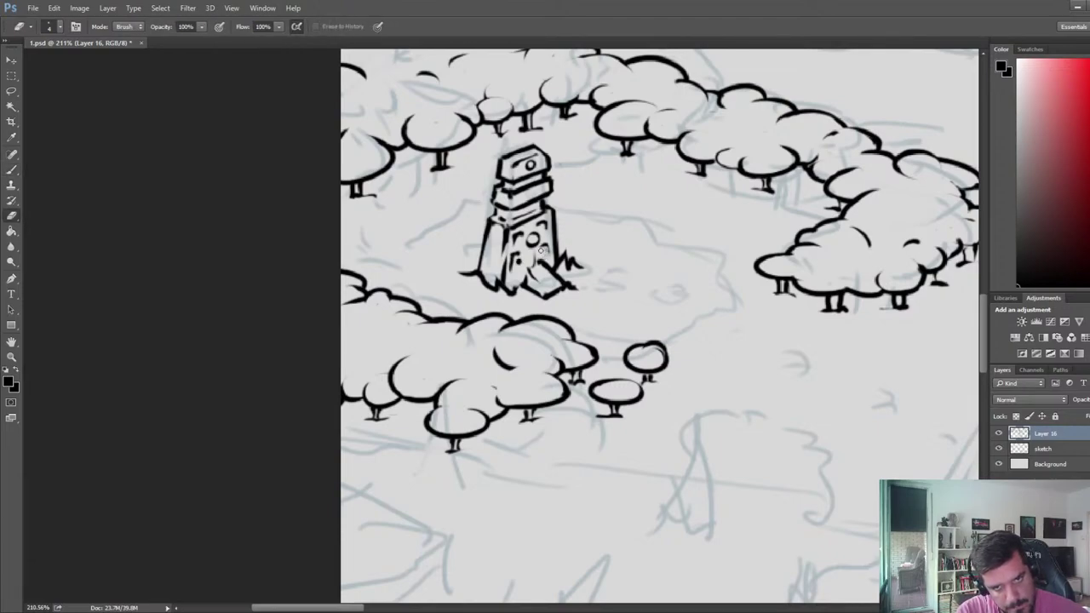
key(b)
key(e)
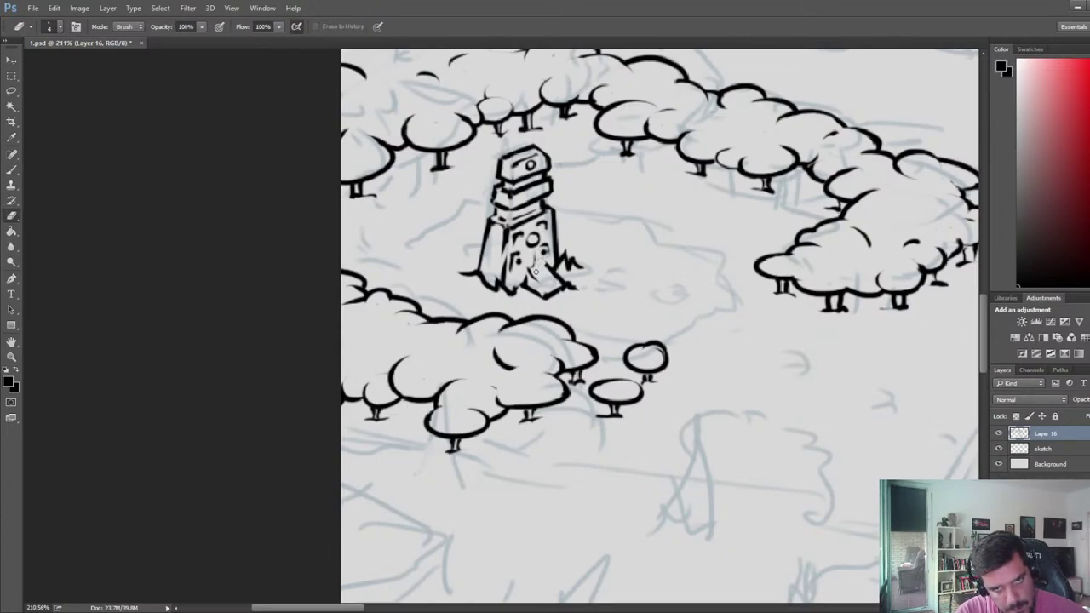
key(b)
key(e)
key(b)
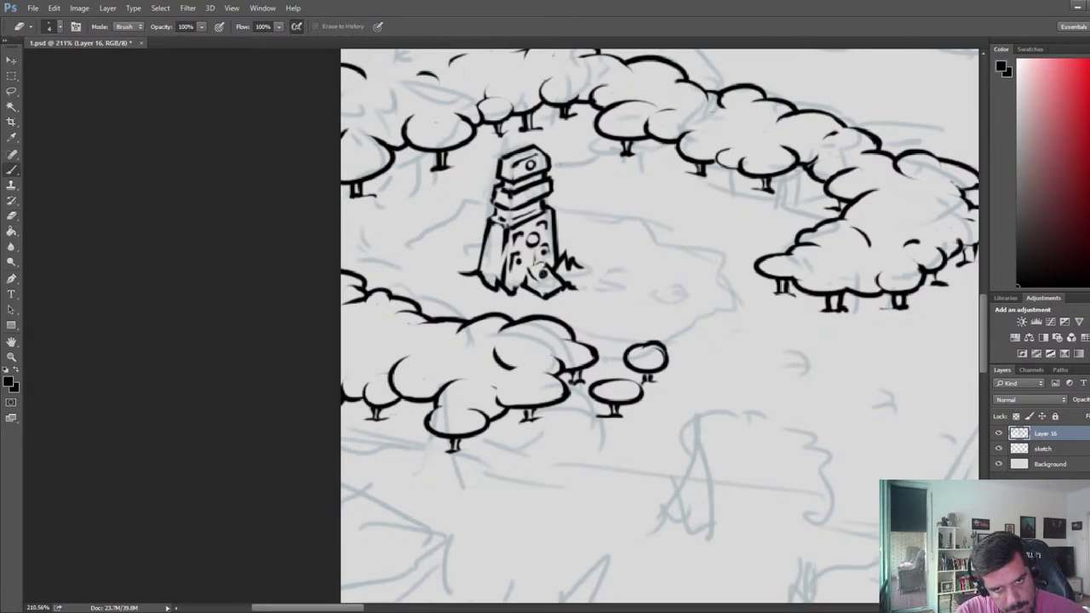
key(e)
key(b)
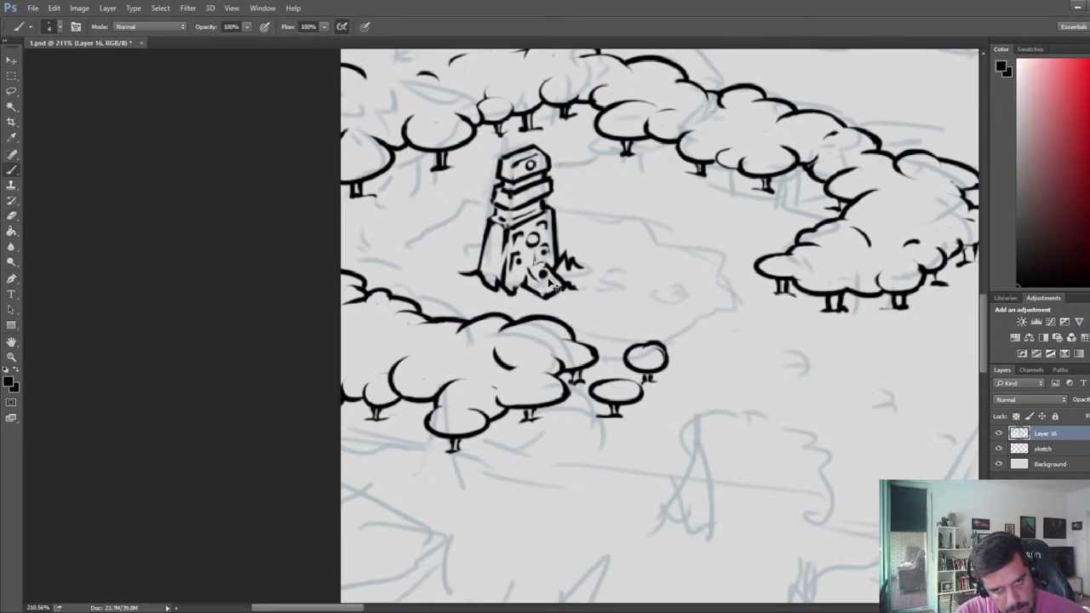
key(e)
key(b)
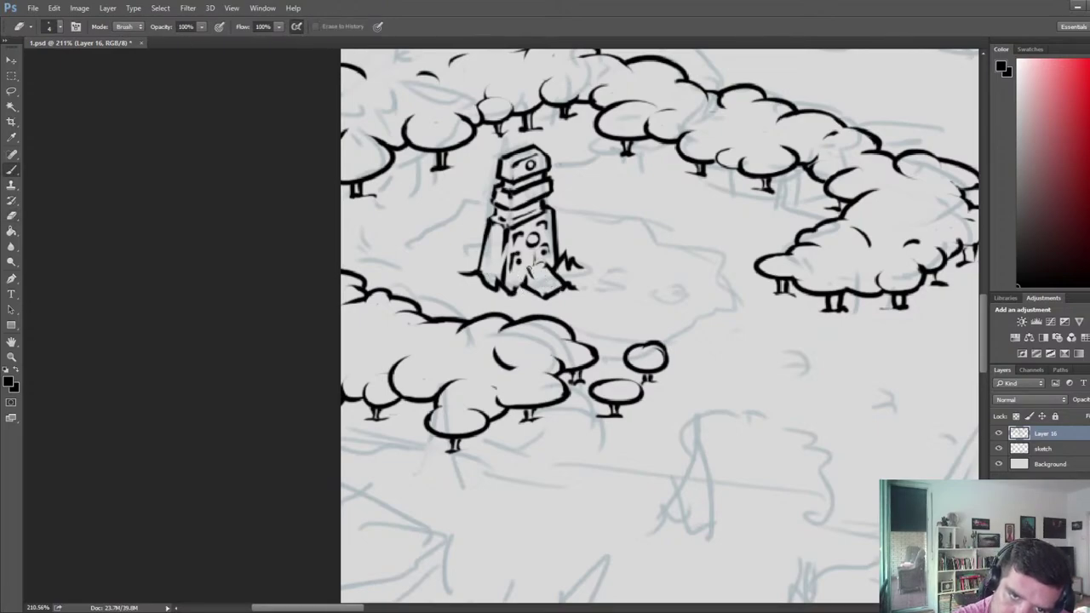
- Ink a small hollow circle and a short corner mark on the face of the fallen stone block
key(e)
key(b)
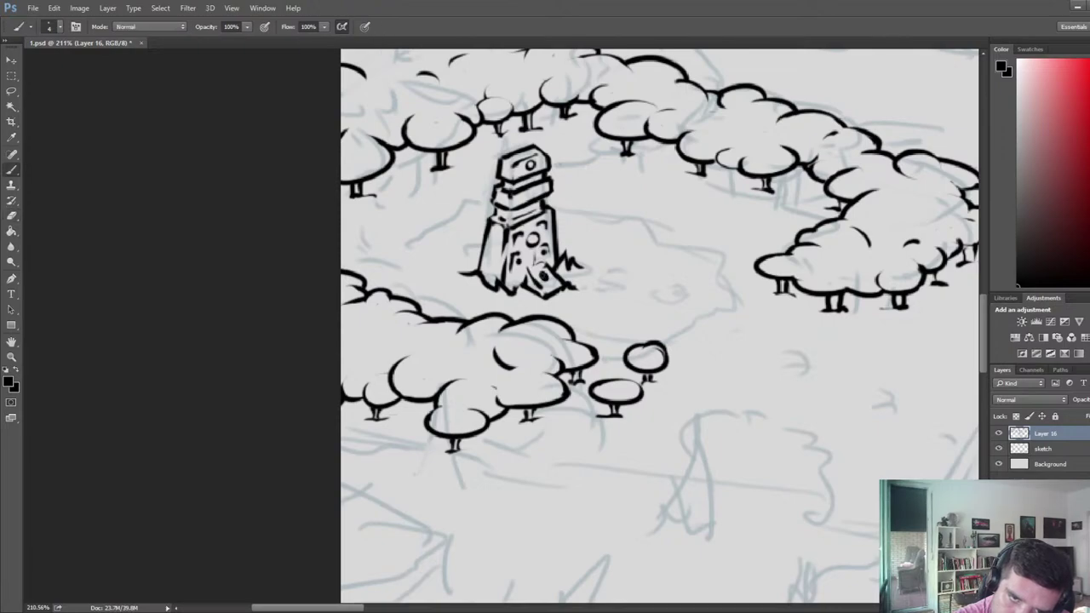
key(e)
key(b)
drag(549, 292, 554, 288)
key(e)
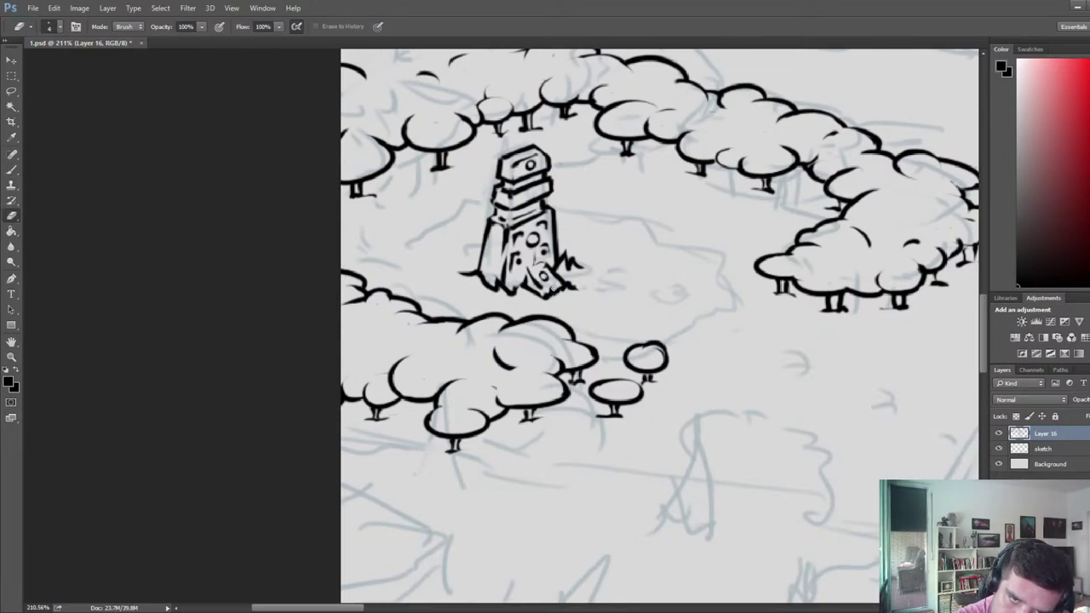
- Lasso the whole pillar, skew it horizontally by about -4.5 degrees, shift it slightly sideways and clear the selection
scroll(547, 260, down, 10)
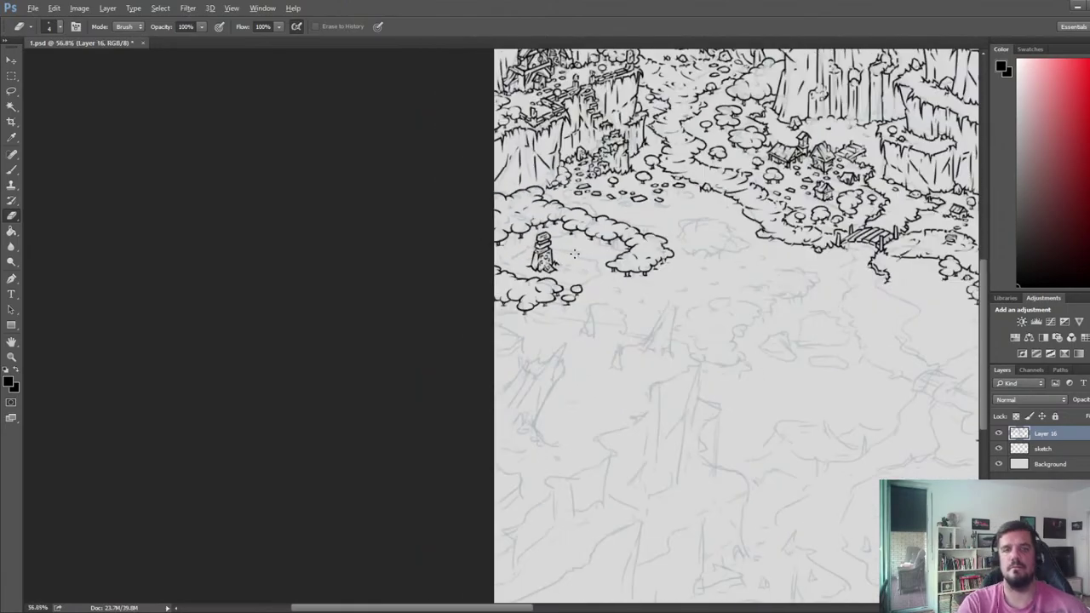
scroll(565, 289, up, 6)
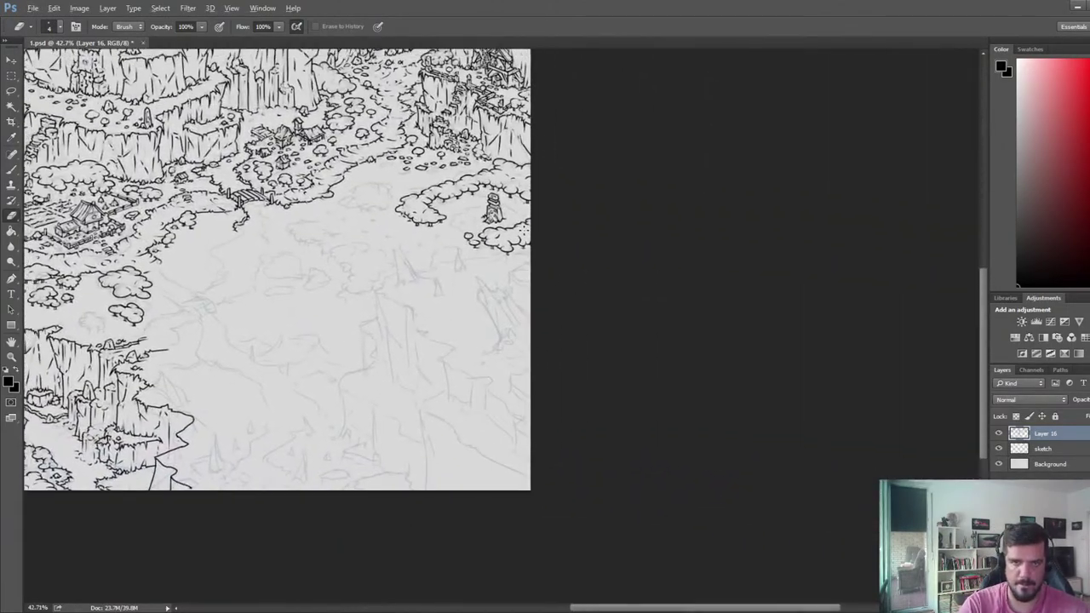
drag(505, 214, 614, 287)
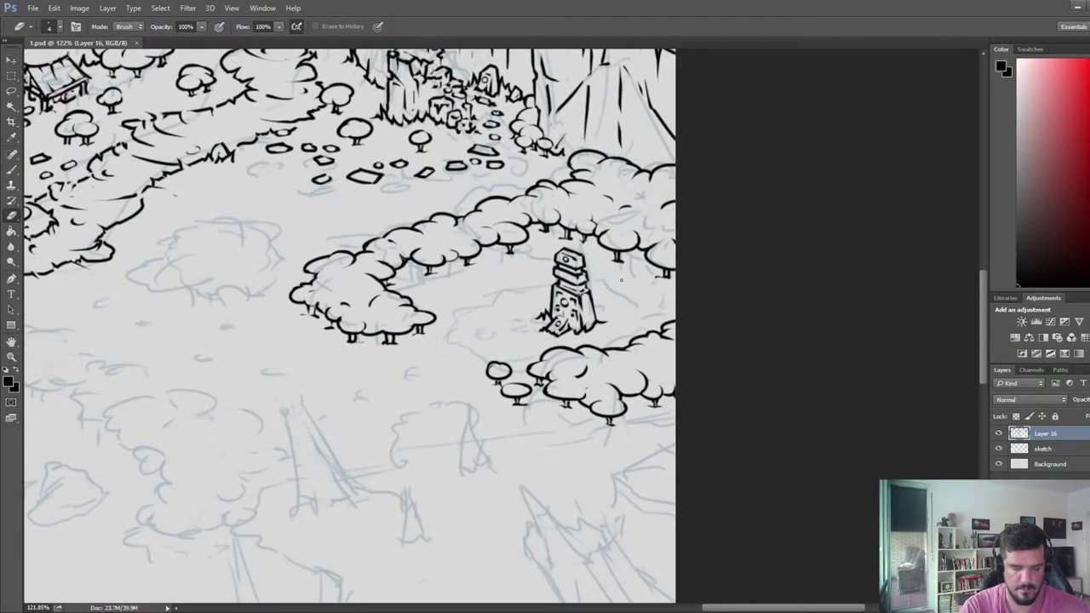
key(l)
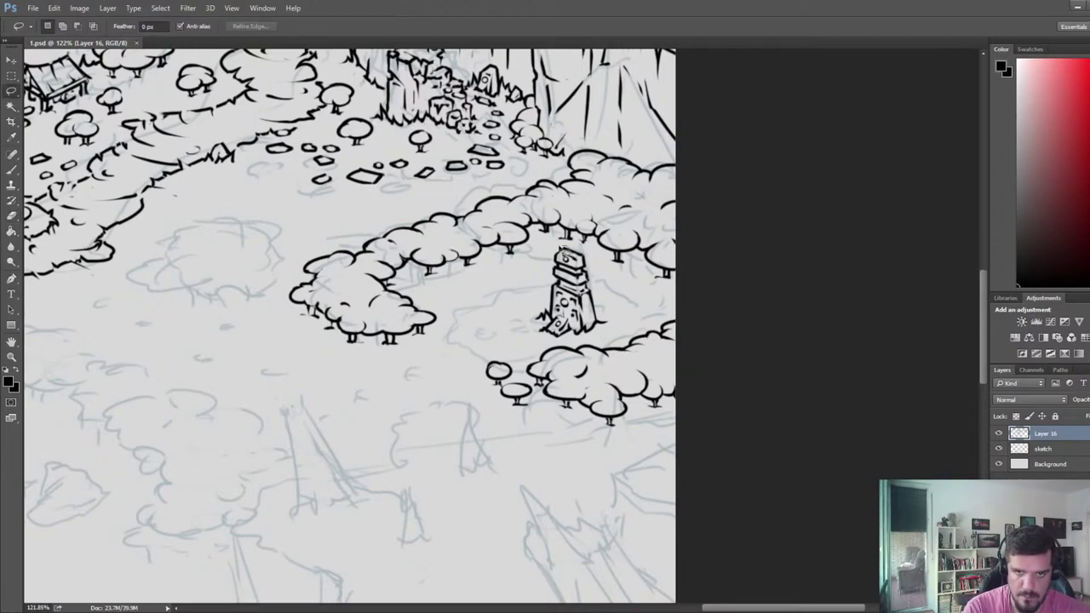
mouse_move(560, 249)
mouse_down()
mouse_move(533, 284)
mouse_move(520, 324)
mouse_move(540, 339)
mouse_move(594, 338)
mouse_move(601, 298)
mouse_up()
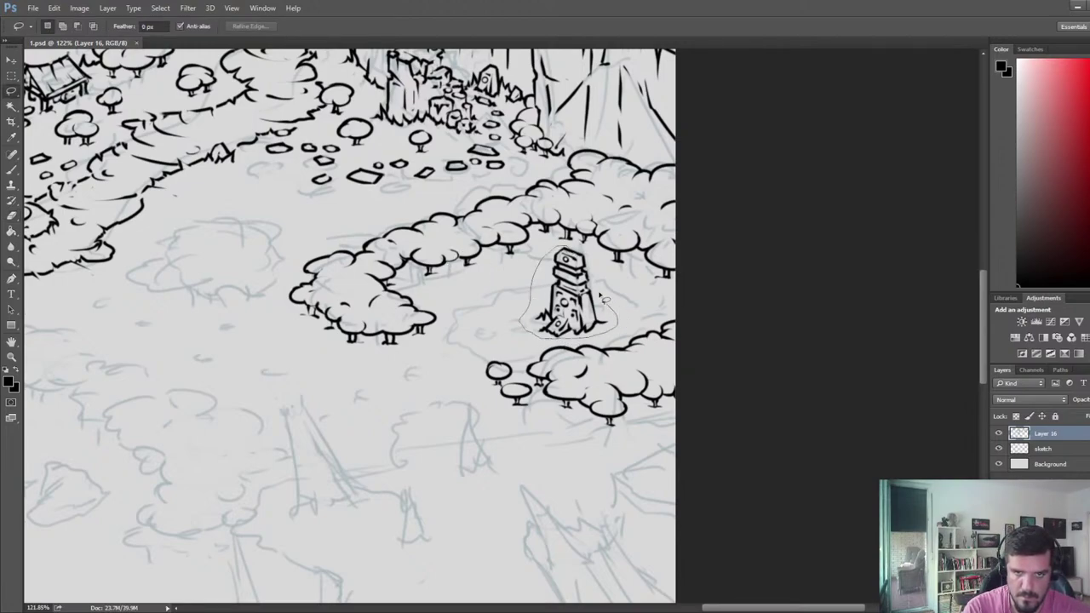
drag(587, 254, 585, 244)
key(ctrl+t)
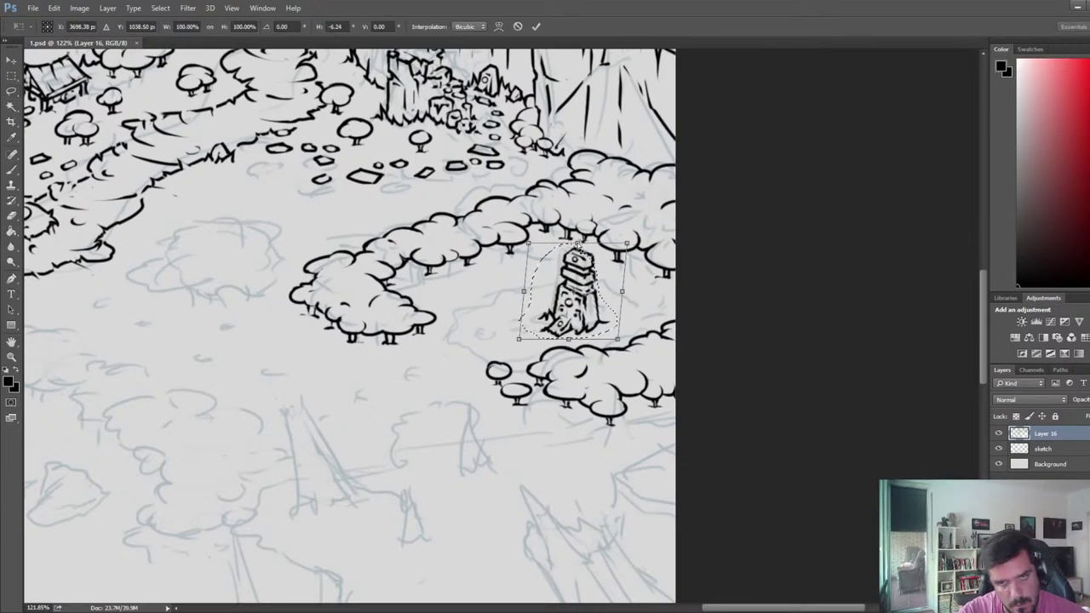
key(Return)
key(v)
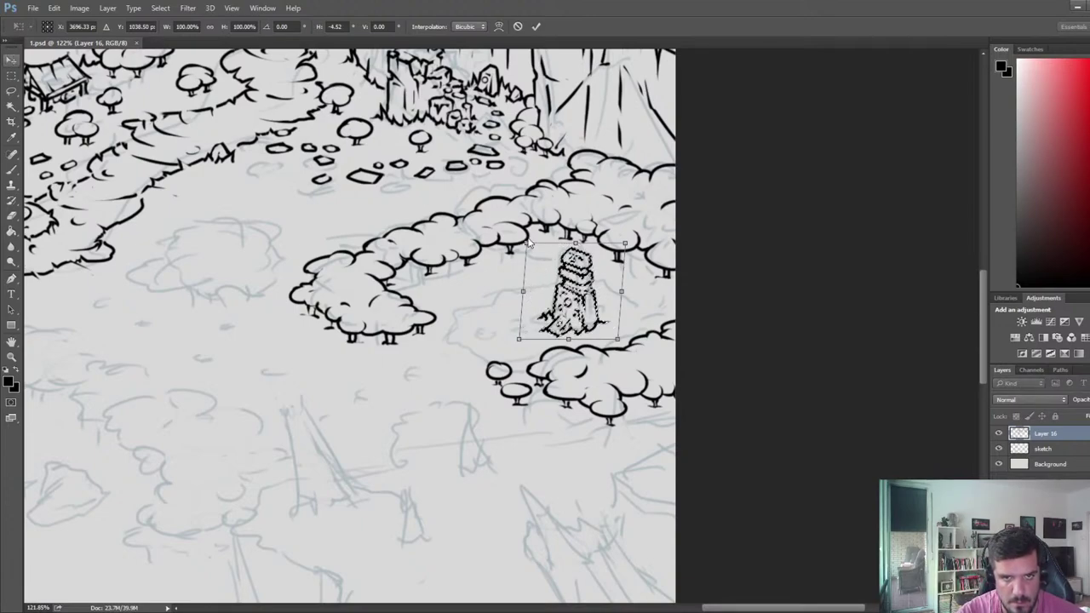
key(Return)
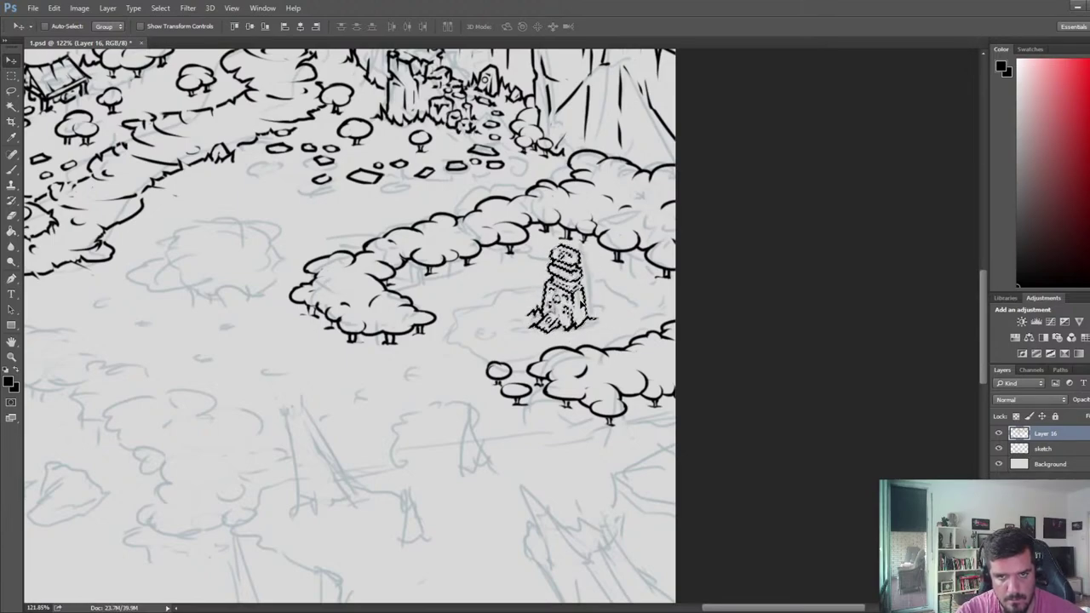
key(l)
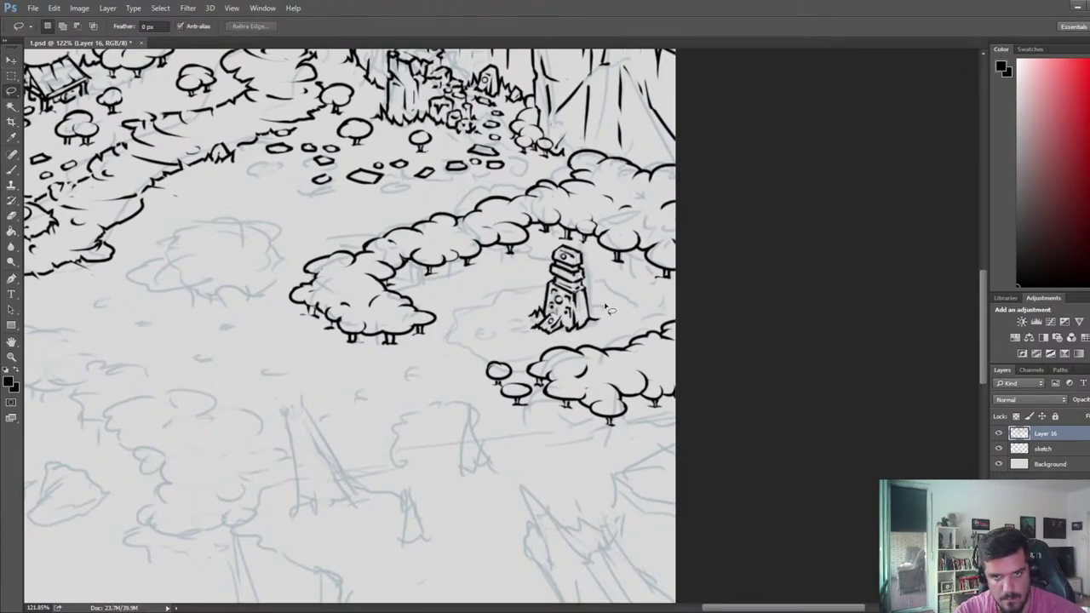
- Flip the canvas horizontally and ink the first edges of a second, shorter standing stone beside the pillar
scroll(609, 294, down, 5)
key(ctrl+h)
drag(354, 529, 937, 460)
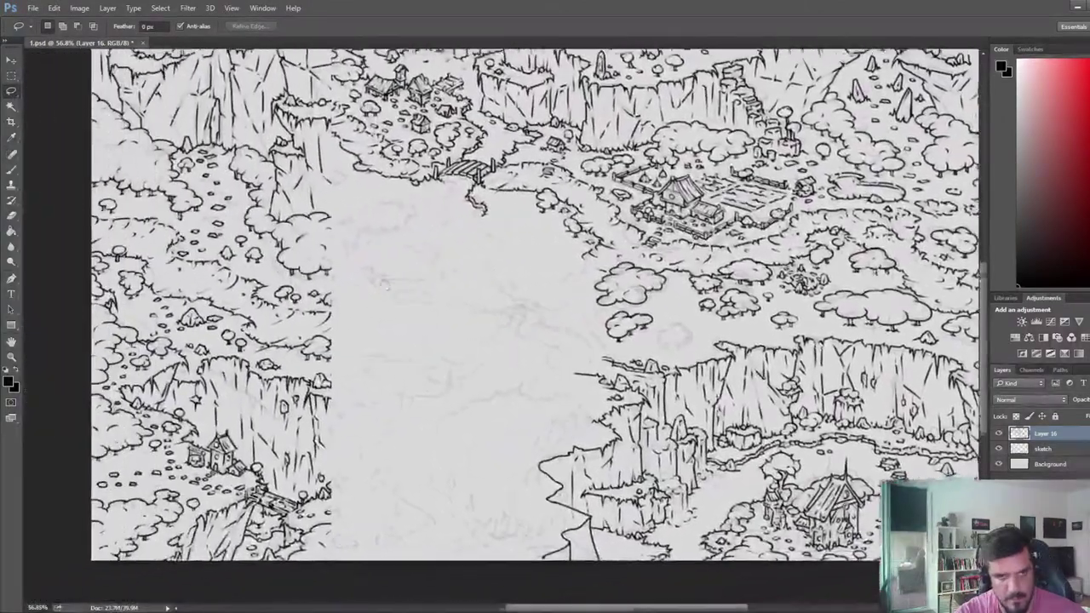
drag(387, 281, 559, 348)
scroll(255, 276, up, 3)
scroll(264, 276, up, 3)
scroll(425, 281, up, 1)
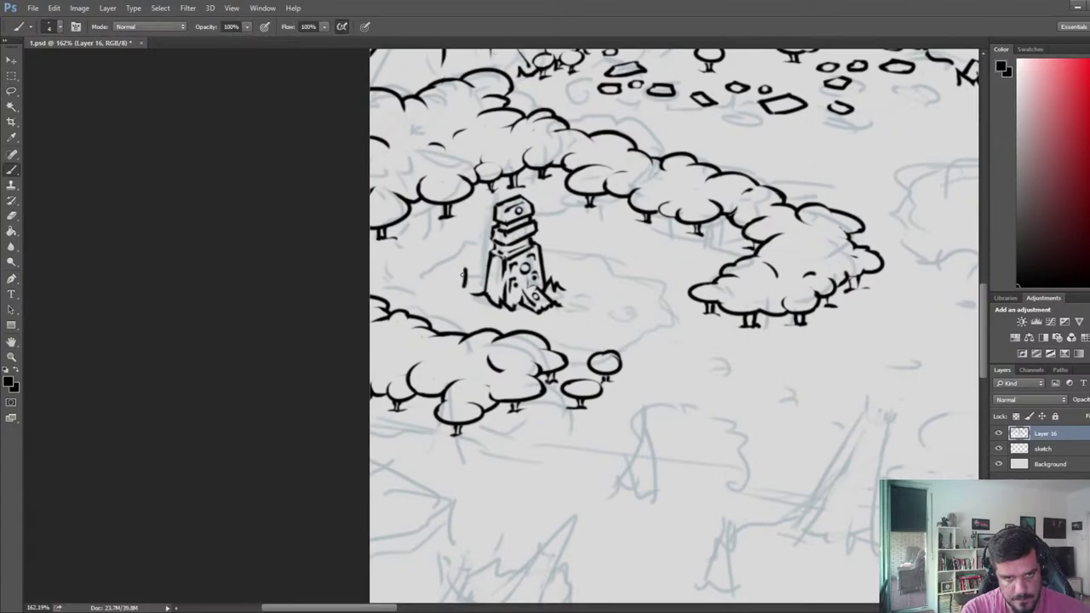
mouse_move(464, 260)
mouse_down()
mouse_move(469, 283)
mouse_move(444, 245)
mouse_move(426, 254)
mouse_move(417, 292)
mouse_move(440, 297)
mouse_up()
mouse_move(439, 297)
mouse_down()
mouse_move(477, 278)
mouse_move(460, 283)
mouse_up()
key(ctrl+z)
- Ink the outline of the shorter standing stone beside the pillar and trim its inner vertical edge
key(e)
key(b)
key(e)
key(e)
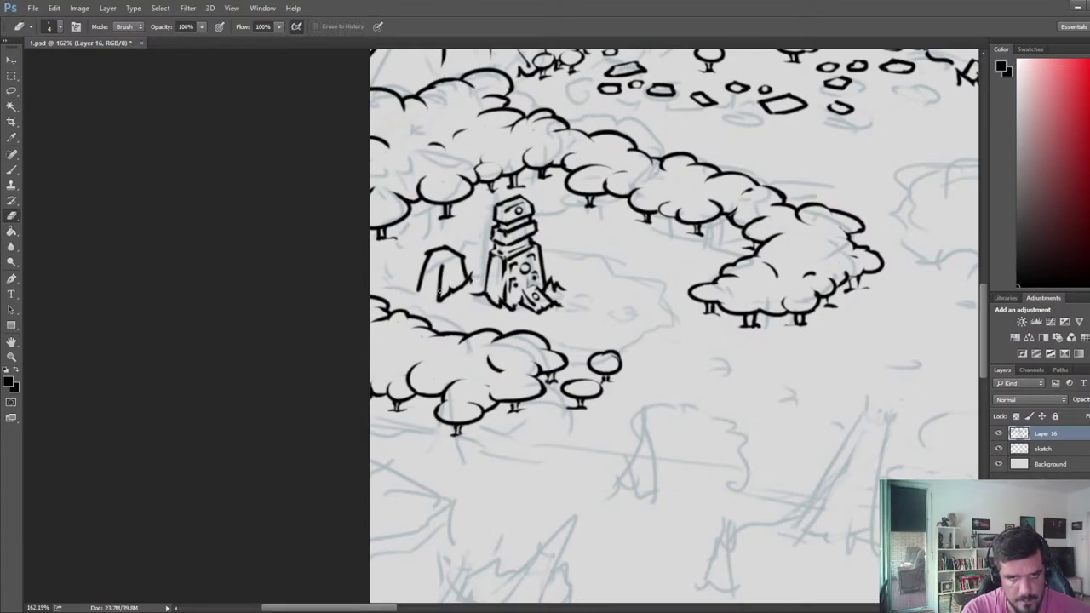
drag(440, 292, 443, 242)
key(b)
key(e)
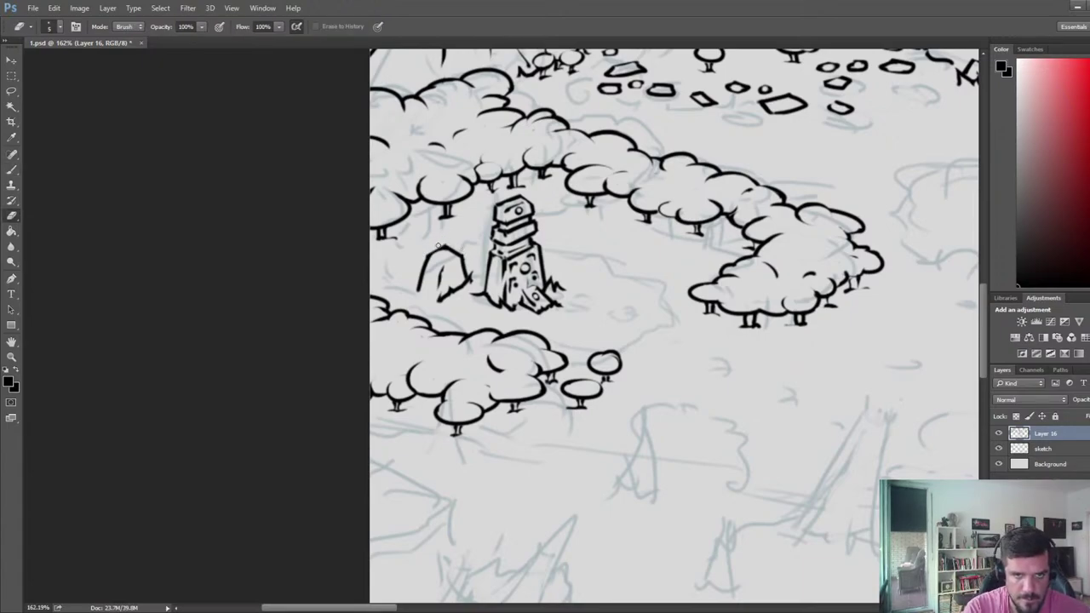
- Flatten the peak of the shorter standing stone and ink the first small bevel edges below its top
key(b)
key(e)
drag(434, 251, 475, 247)
key(b)
key(e)
key(b)
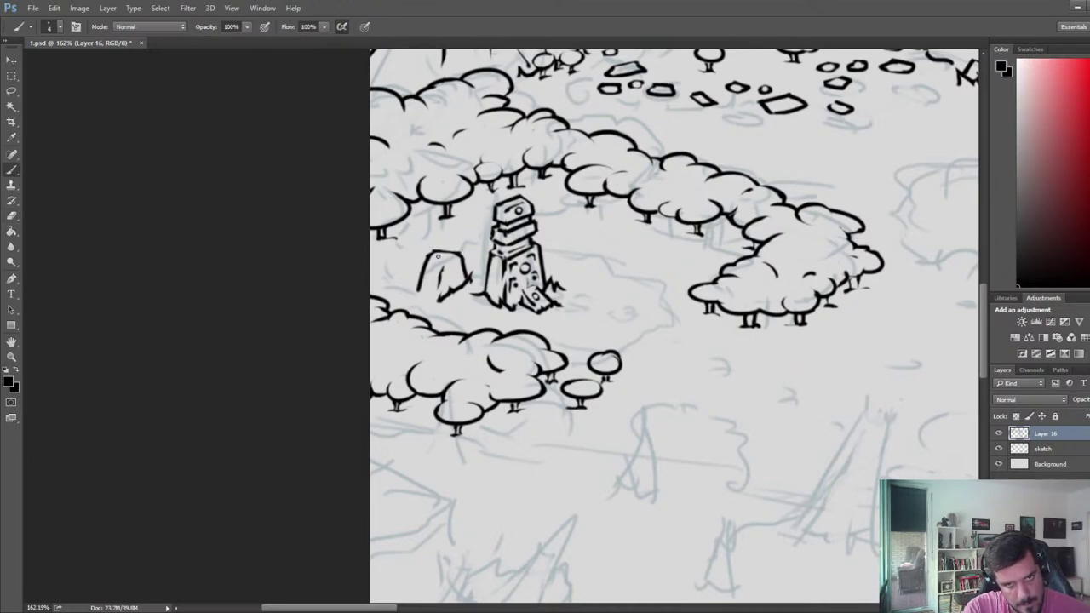
key(e)
key(b)
key(e)
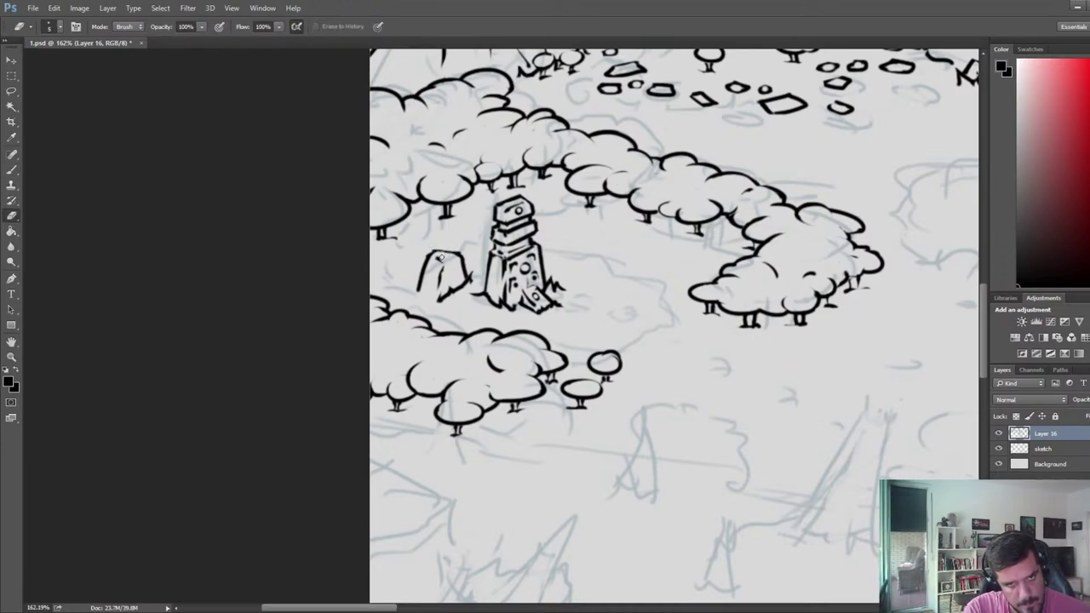
key(b)
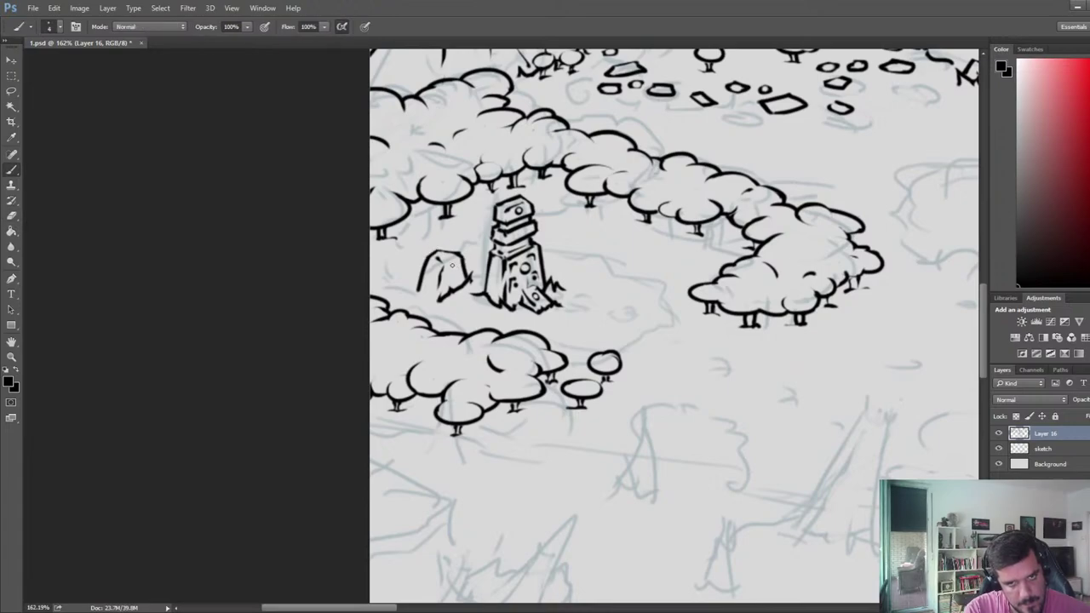
- Ink the shorter stone's central vertical edge, tidy its jagged base and add a small grass tuft at its outer foot
key(e)
mouse_move(445, 262)
mouse_down()
mouse_move(460, 257)
mouse_move(438, 298)
mouse_move(447, 291)
mouse_up()
key(b)
key(e)
key(b)
key(e)
key(b)
key(ctrl+z)
key(e)
key(b)
key(e)
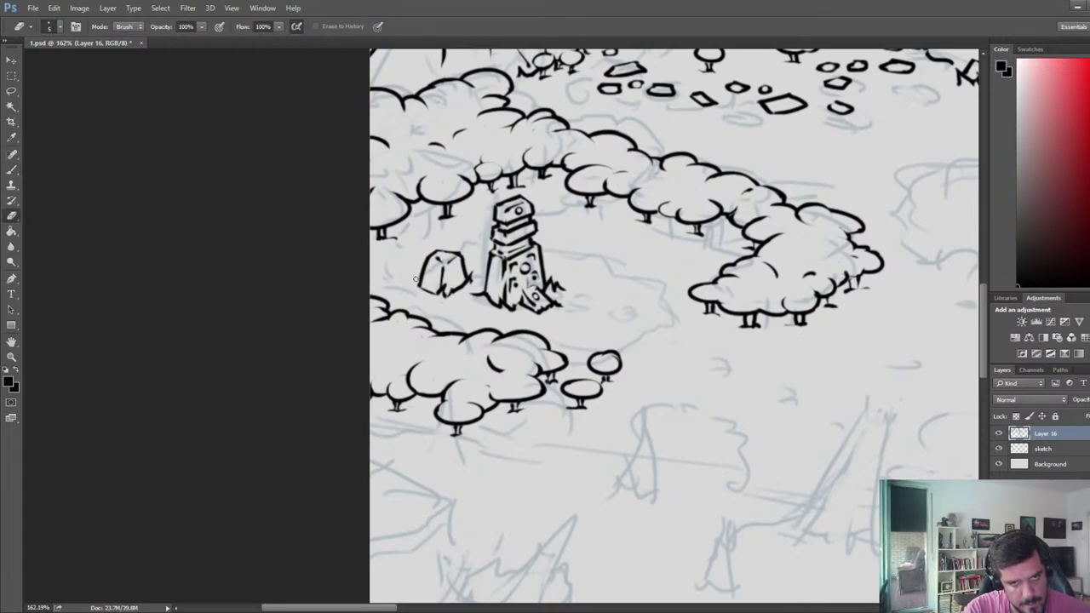
key(b)
drag(415, 288, 404, 300)
- Try inking grass between the stone and pillar plus a wavy ledge line extending outward, and flip the canvas horizontally
mouse_move(464, 261)
mouse_down()
mouse_move(482, 254)
mouse_move(631, 288)
mouse_move(675, 320)
mouse_up()
key(e)
key(b)
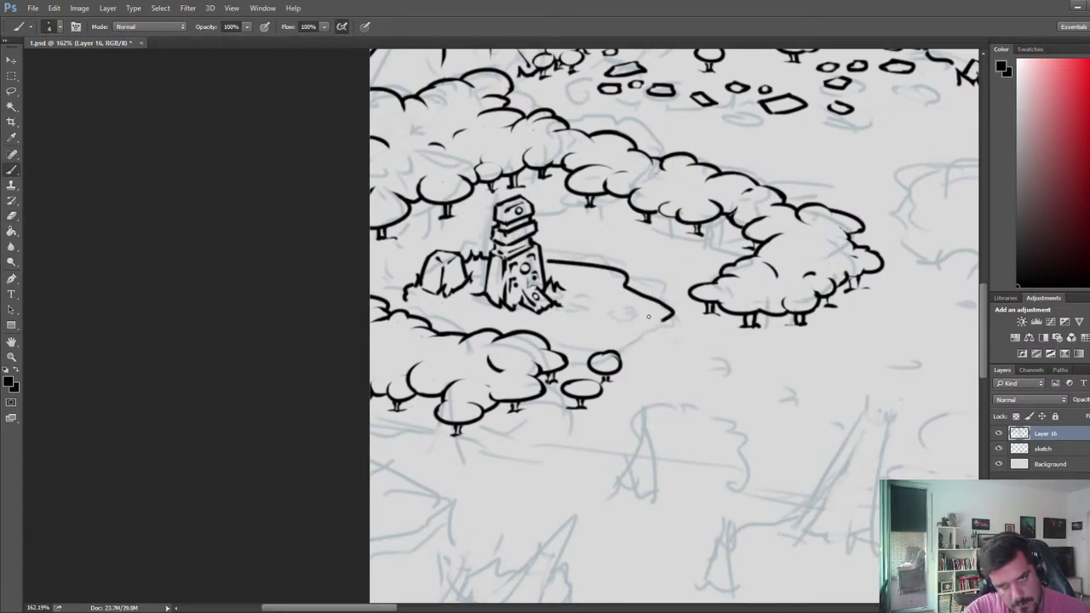
scroll(648, 317, down, 8)
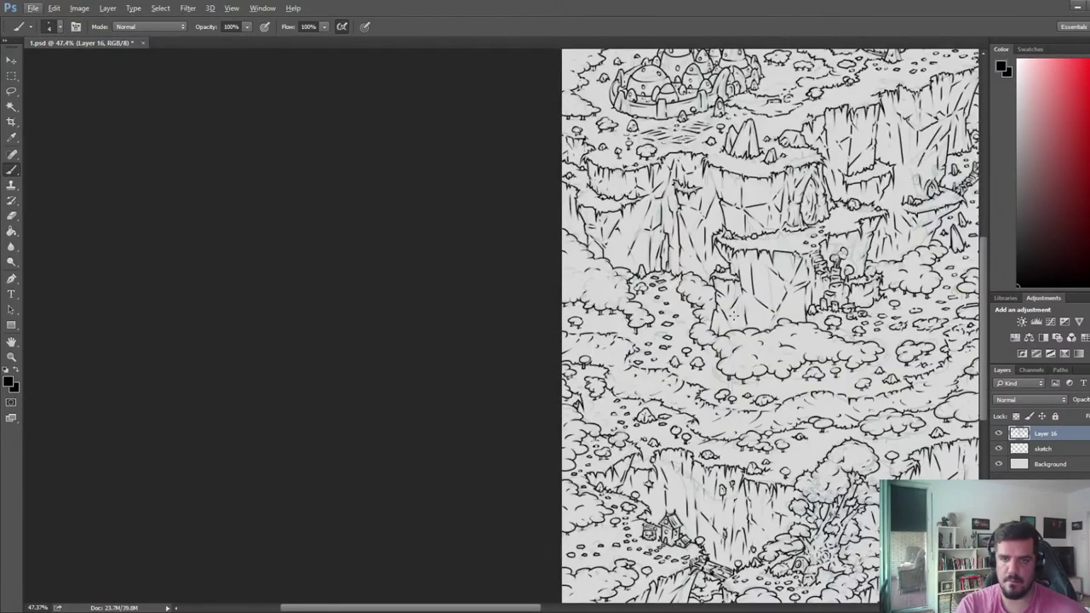
scroll(734, 316, up, 6)
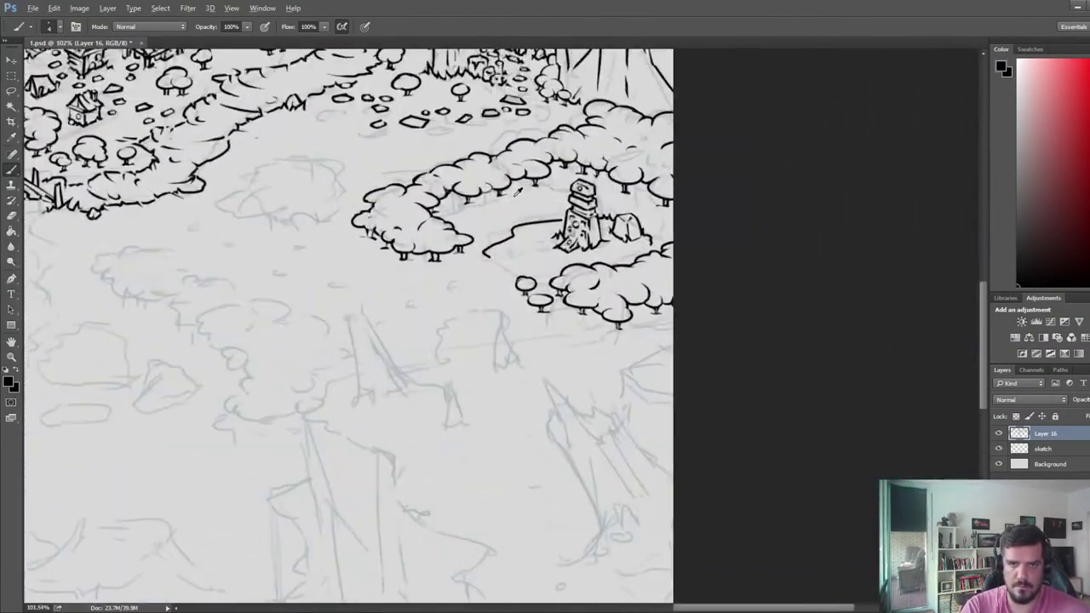
scroll(516, 192, up, 2)
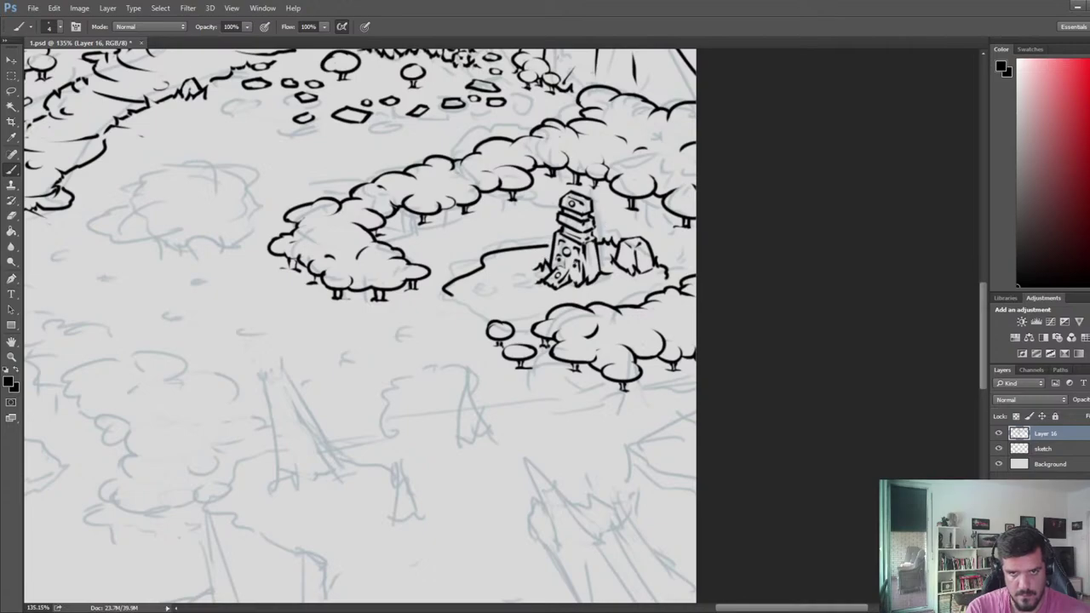
- Try erasing the shorter stone's base and ground tufts and redrawing its lower edges with clean straight lines
key(e)
drag(613, 255, 639, 275)
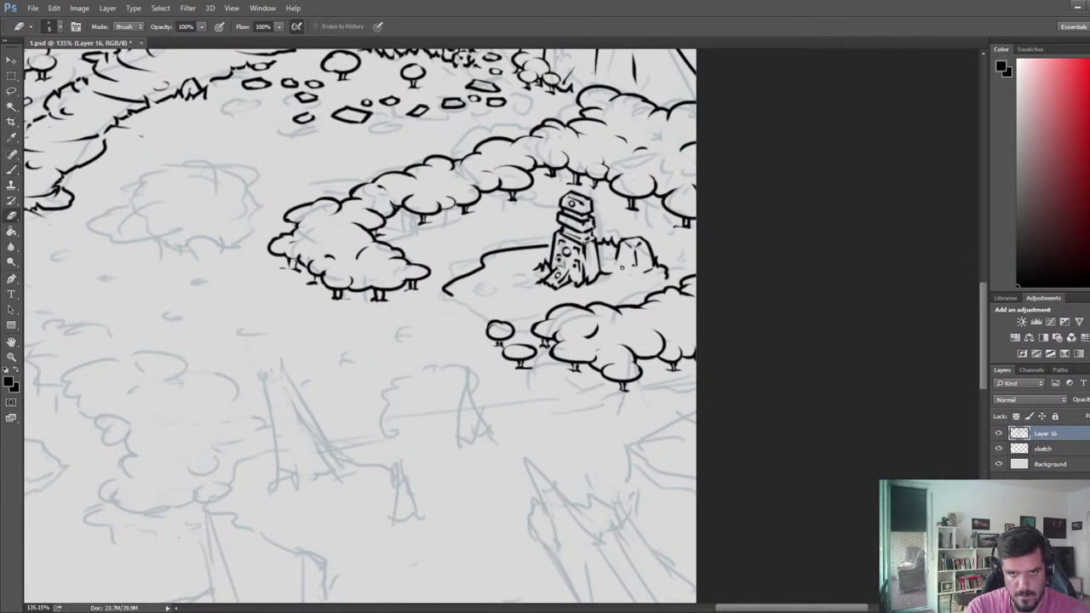
key(b)
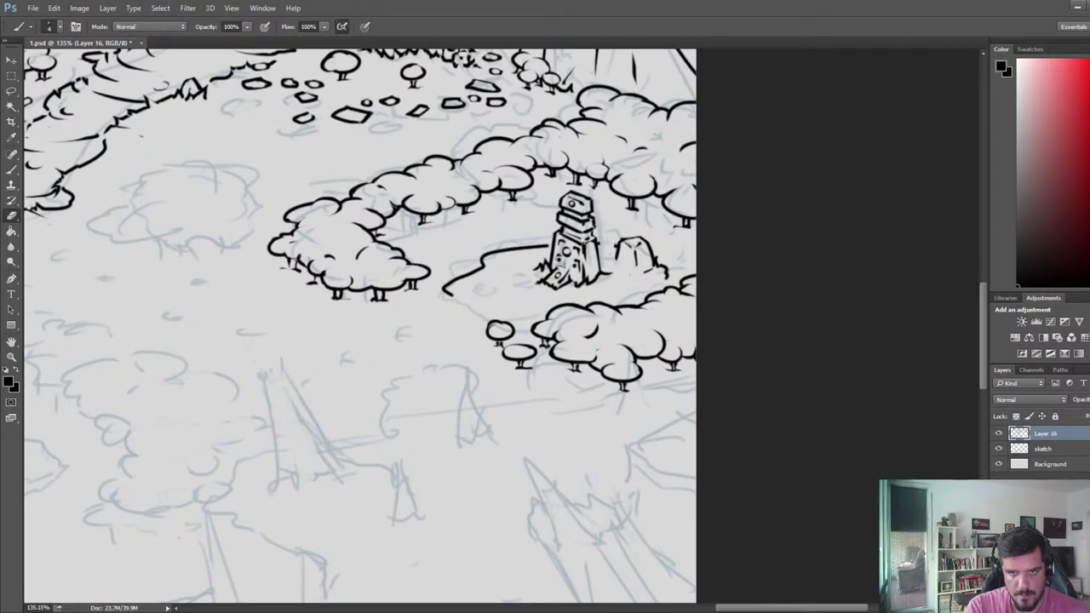
key(e)
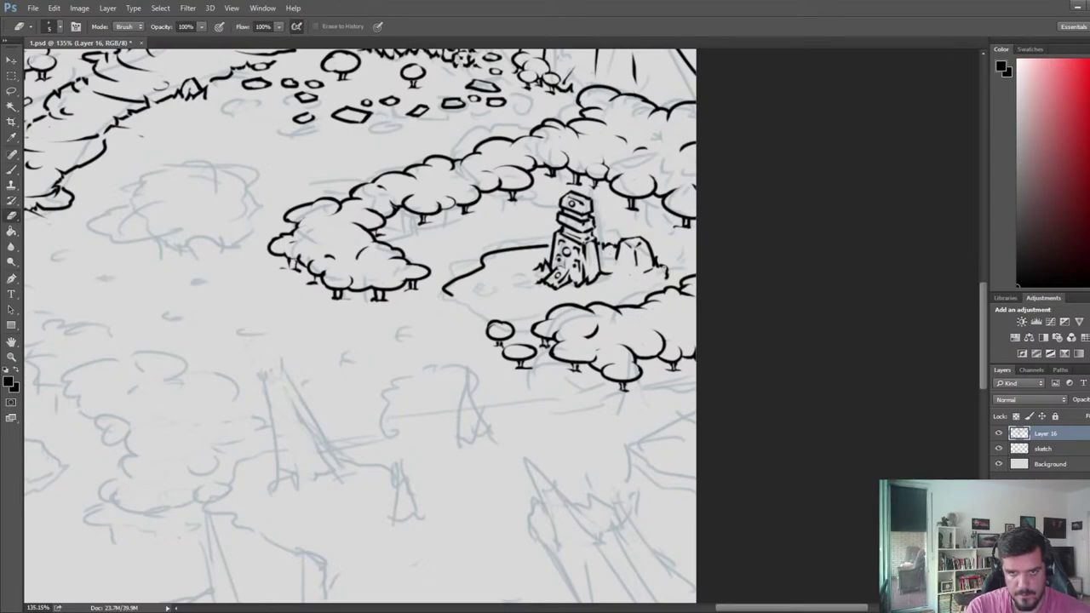
mouse_move(668, 278)
mouse_down()
mouse_move(651, 245)
mouse_move(654, 269)
mouse_move(634, 271)
mouse_up()
key(b)
key(e)
key(b)
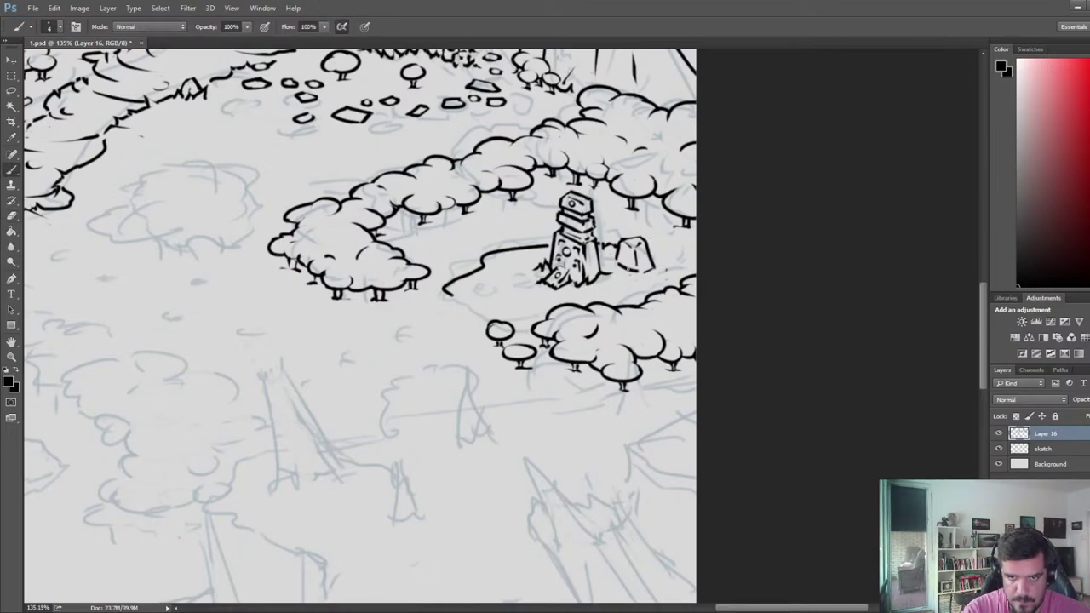
key(e)
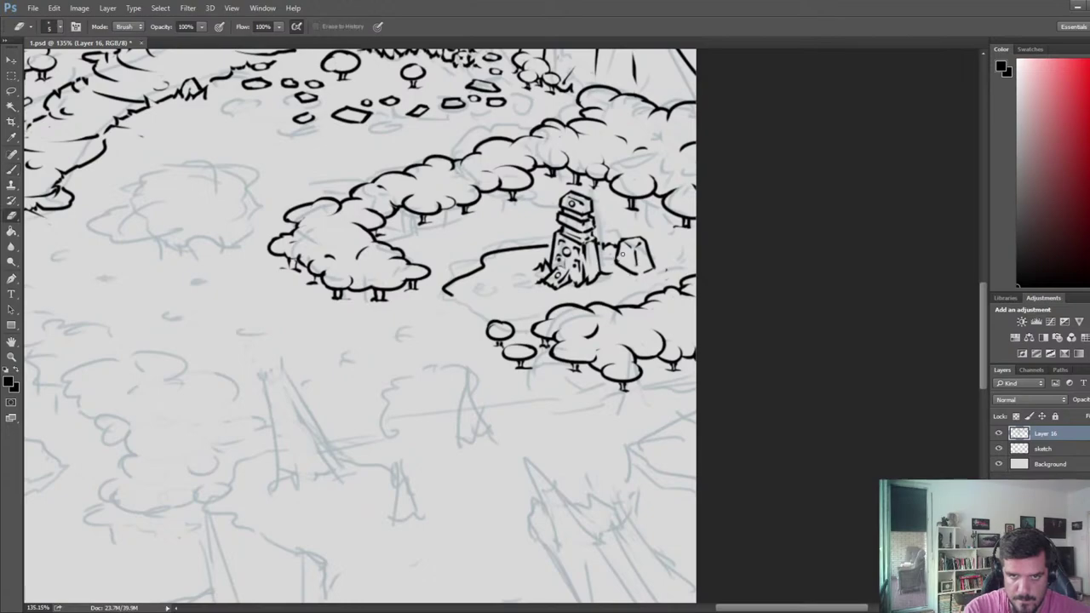
- Try adding a second parallel line along the wavy ledge and inking a ring around the pillar's base
key(b)
key(e)
mouse_move(516, 247)
mouse_down()
mouse_move(545, 252)
mouse_move(482, 255)
mouse_up()
key(b)
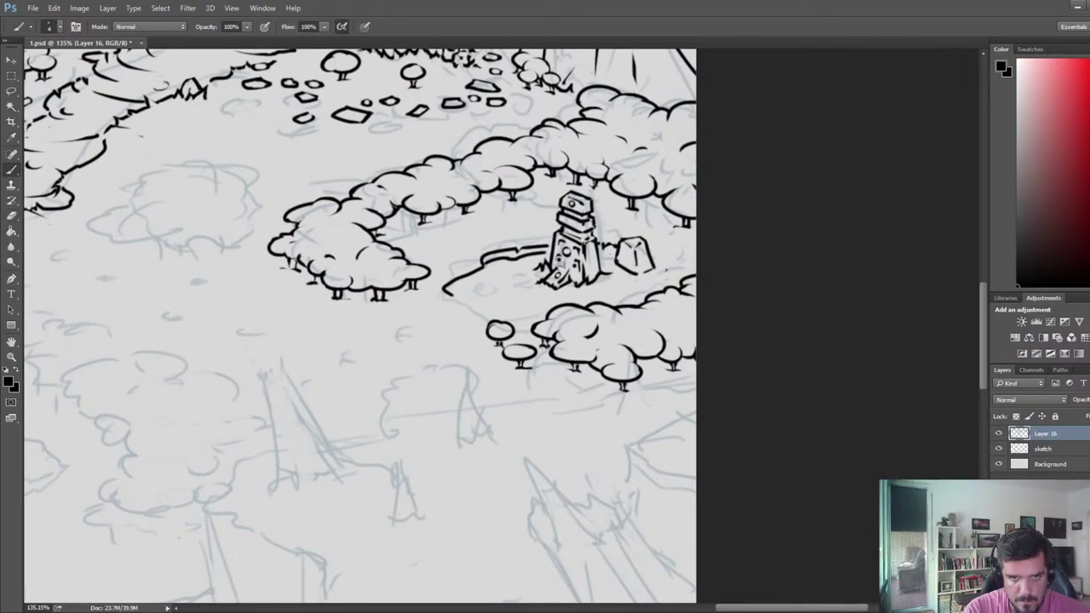
mouse_move(446, 298)
mouse_down()
mouse_move(538, 267)
mouse_move(513, 282)
mouse_move(546, 296)
mouse_move(535, 295)
mouse_move(629, 276)
mouse_up()
- Try redrawing the front of the ring so it closes tightly around the pillar's base
key(ctrl+alt+z)
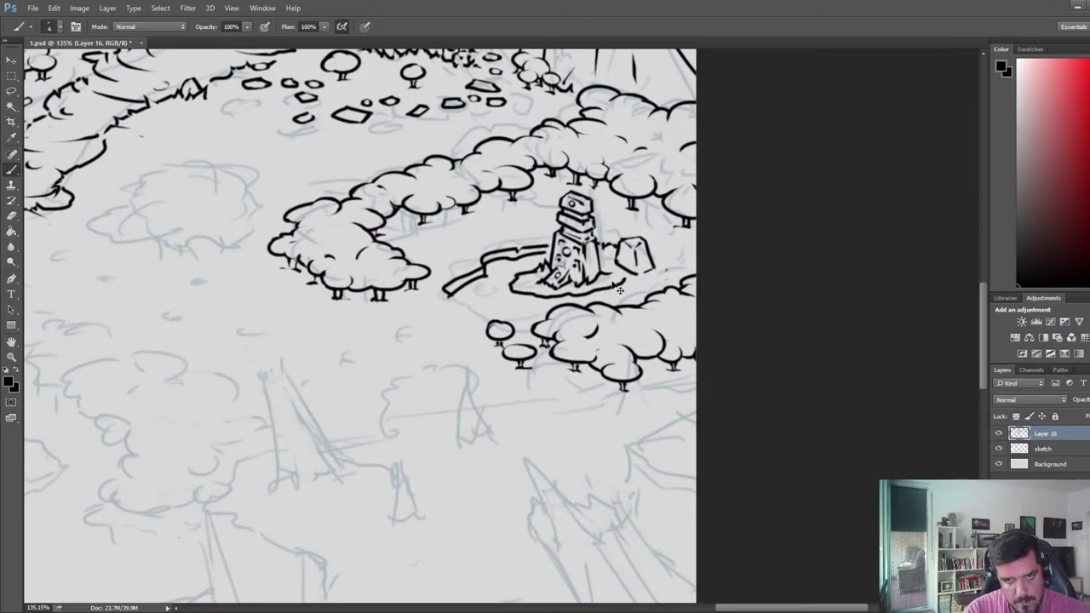
key(ctrl+alt+z)
key(e)
key(b)
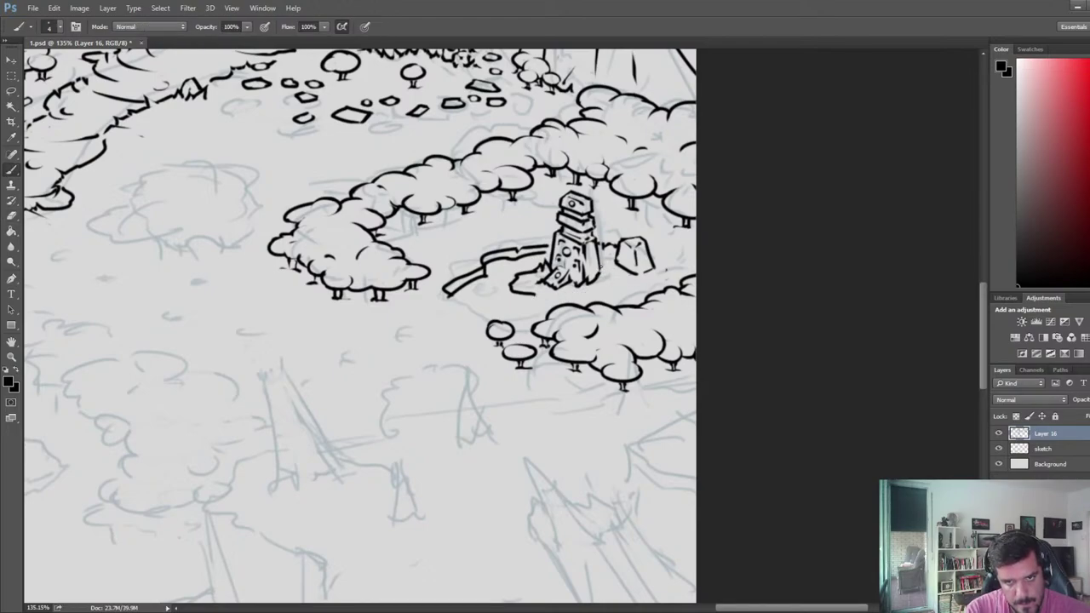
mouse_move(600, 266)
mouse_down()
mouse_move(622, 281)
mouse_move(586, 295)
mouse_move(610, 288)
mouse_move(595, 286)
mouse_up()
key(e)
key(b)
key(e)
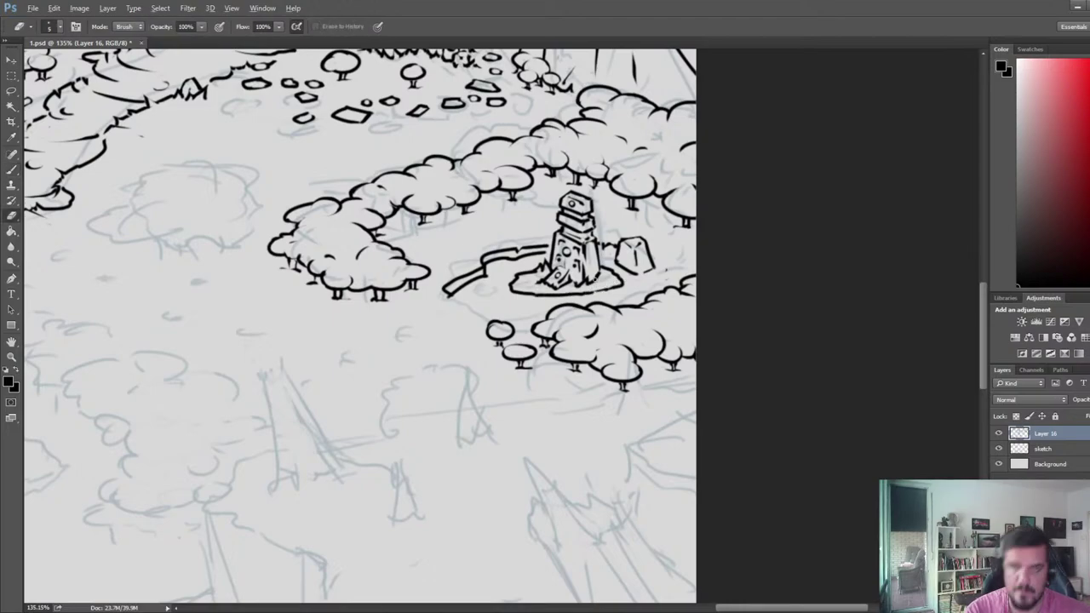
- Undo the ledge, the ring around the pillar and the shorter stone's redrawn base, with the canvas flipped horizontally
scroll(579, 273, down, 5)
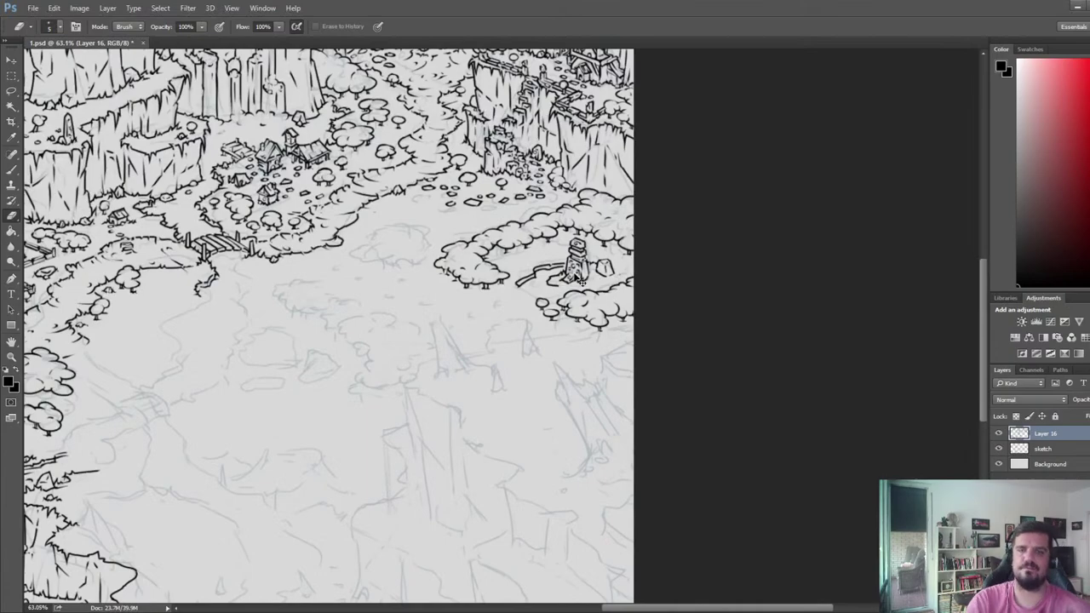
key(ctrl+z)
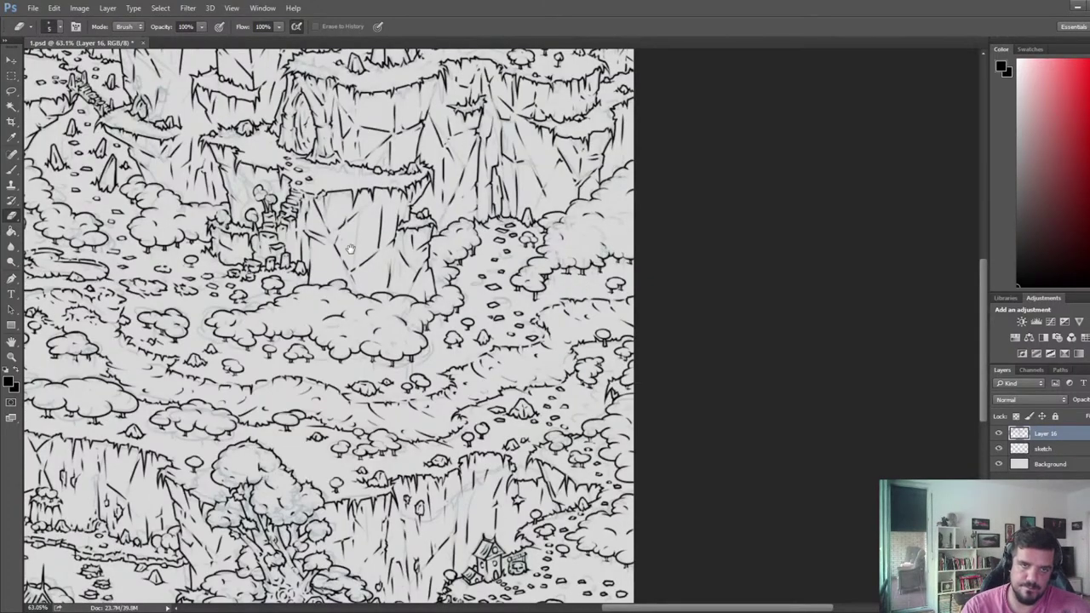
drag(350, 250, 835, 264)
drag(127, 273, 514, 285)
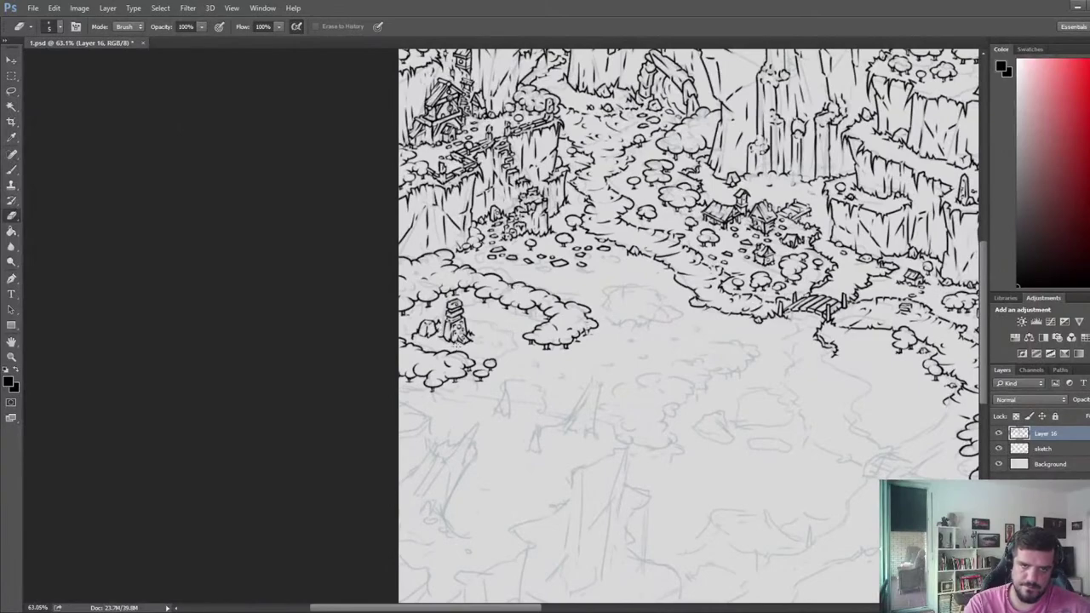
scroll(457, 347, up, 8)
drag(439, 342, 511, 329)
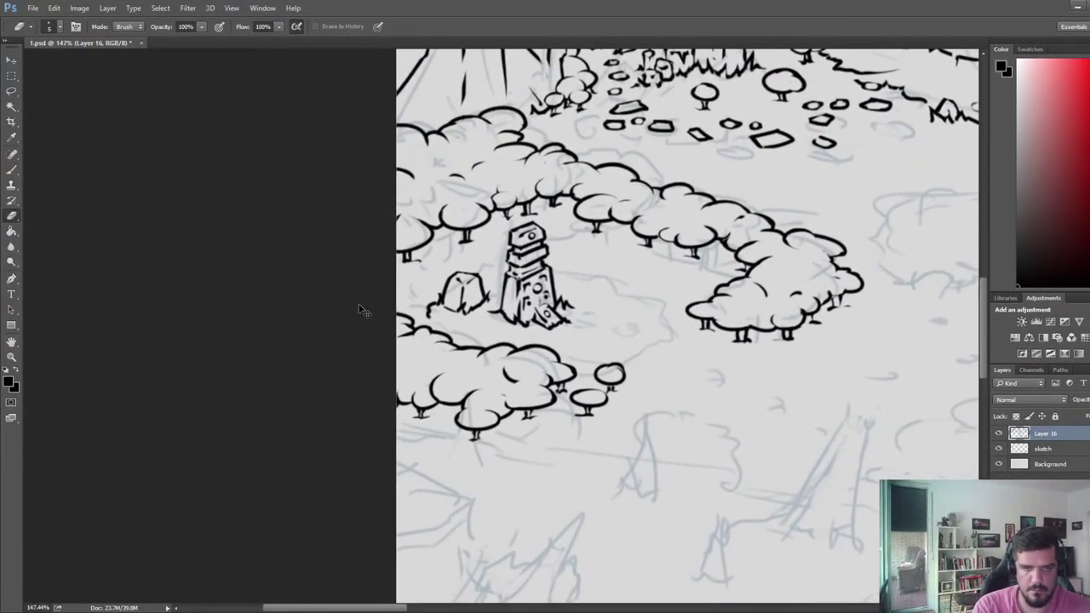
- Ink the outline of a low, angular fallen stone on the open ground just behind the pillar
key(b)
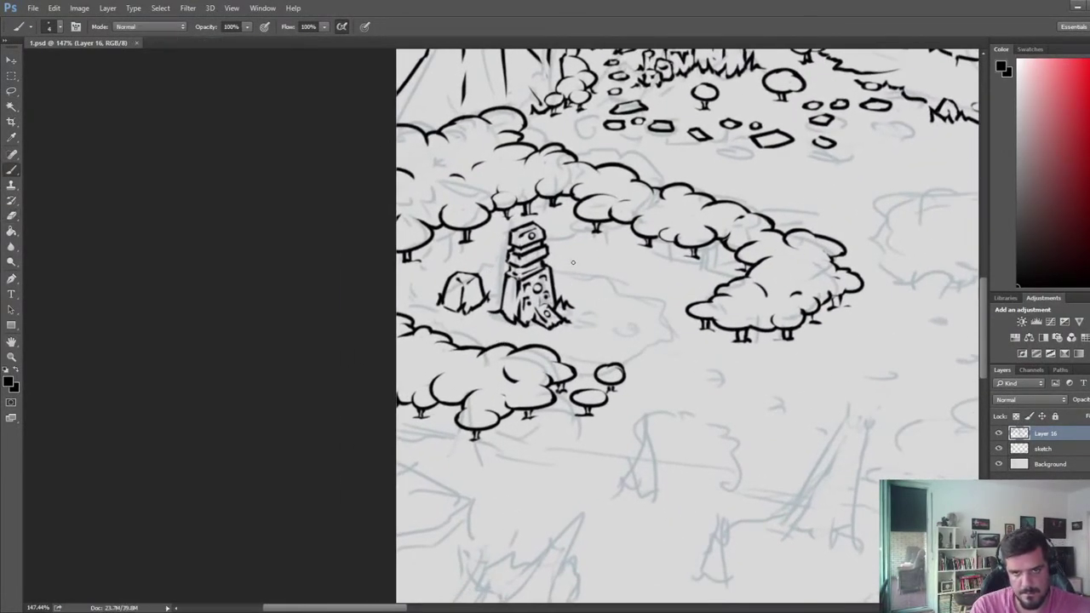
mouse_move(565, 271)
mouse_down()
mouse_move(595, 272)
mouse_move(558, 266)
mouse_move(579, 275)
mouse_move(612, 263)
mouse_move(561, 254)
mouse_move(610, 264)
mouse_up()
key(e)
key(b)
key(e)
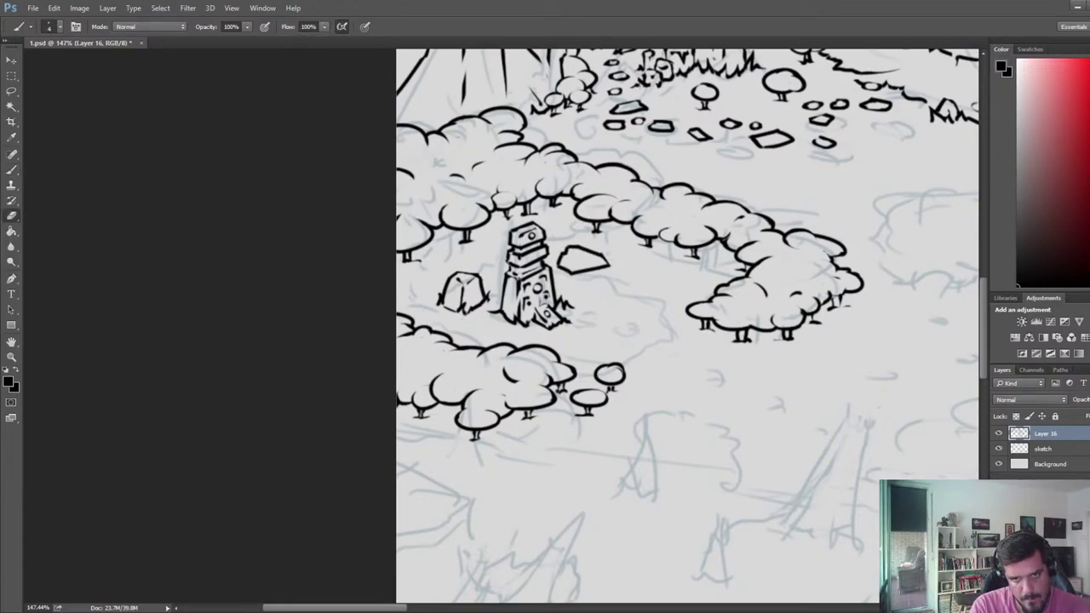
- Add short facet marks inside the fallen stone and roughen its base and pointed end with small grass strokes
key(b)
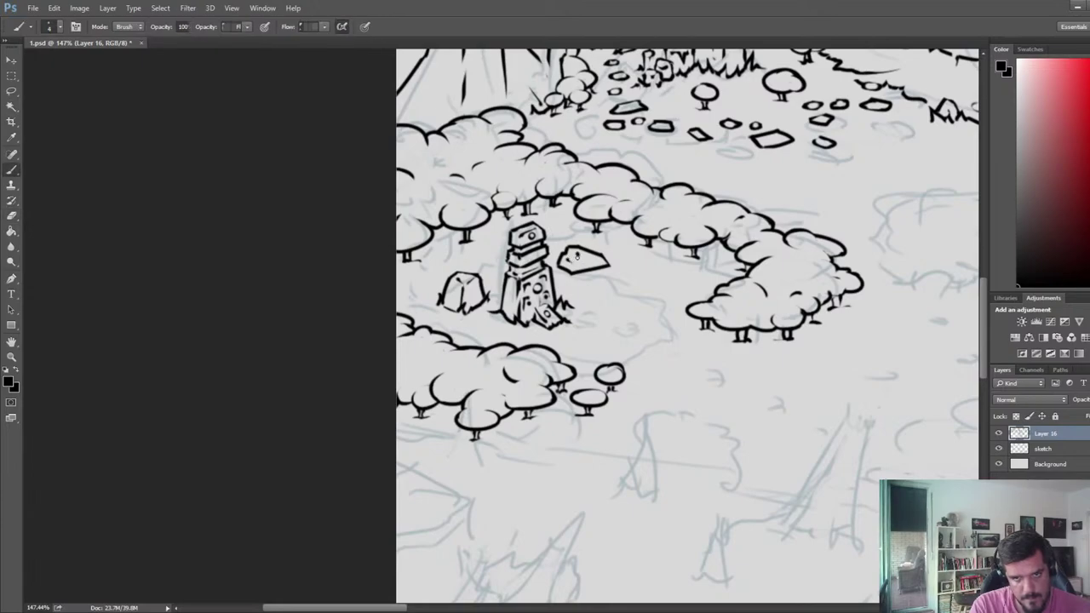
key(e)
key(b)
key(e)
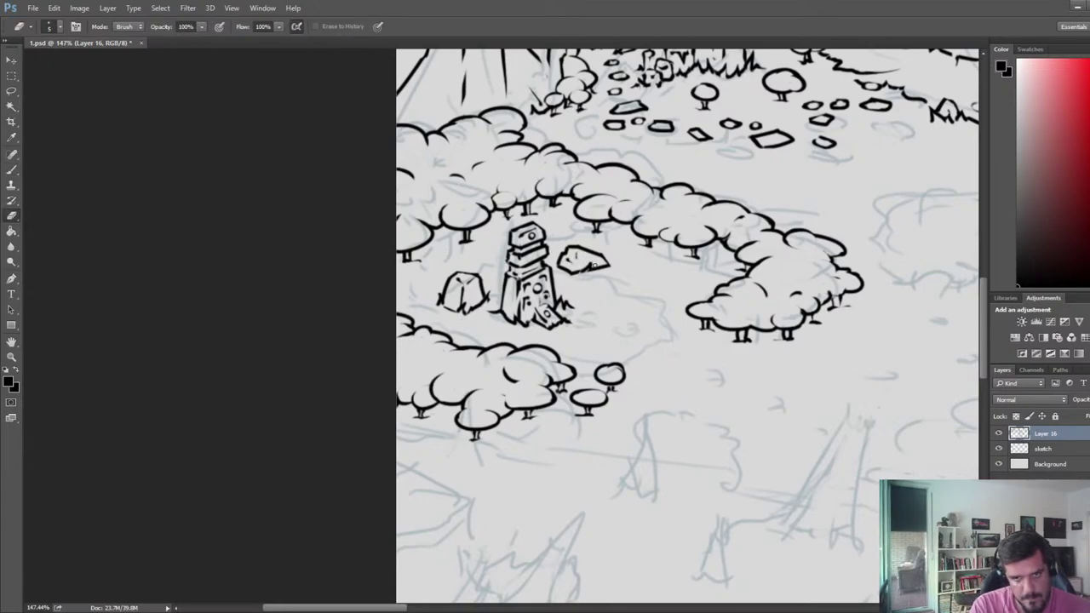
key(b)
key(e)
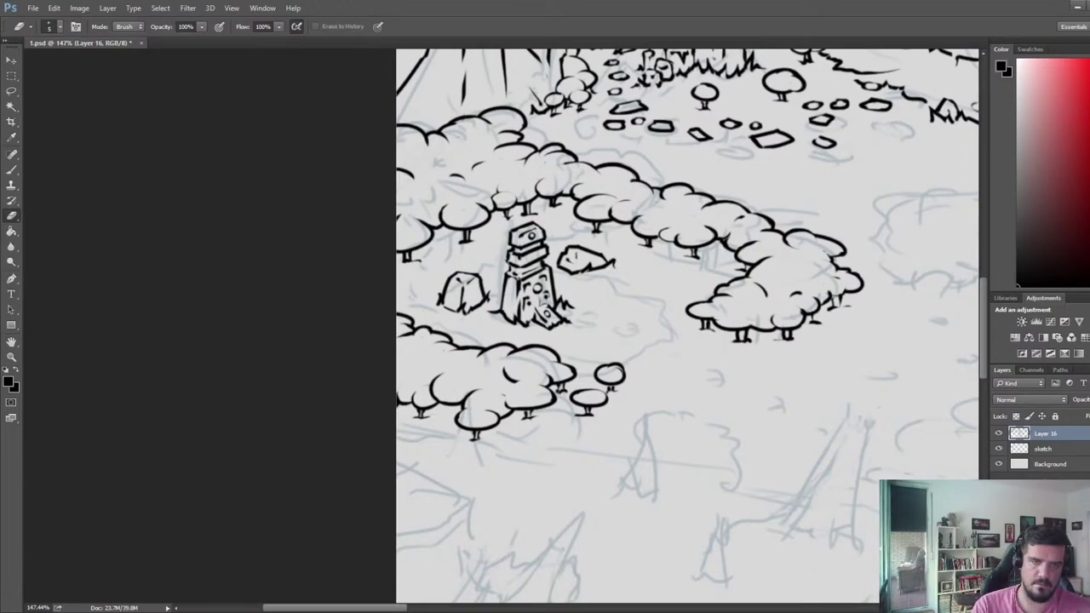
- Flip the canvas horizontally and ink a small angular rock between the pillar and the shorter standing stone
scroll(285, 467, down, 8)
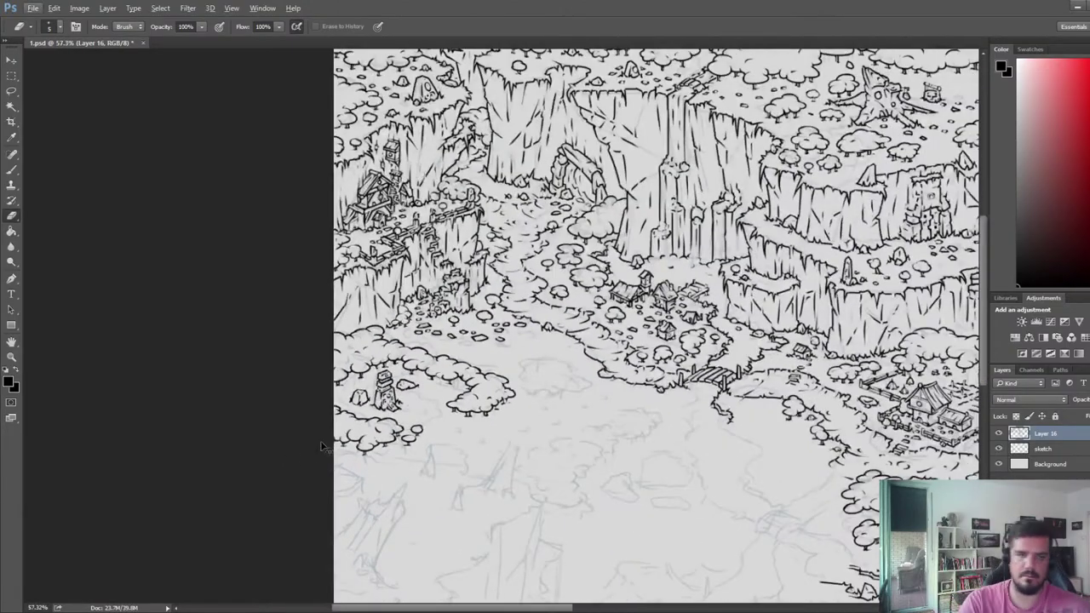
drag(686, 333, 230, 273)
drag(766, 332, 374, 292)
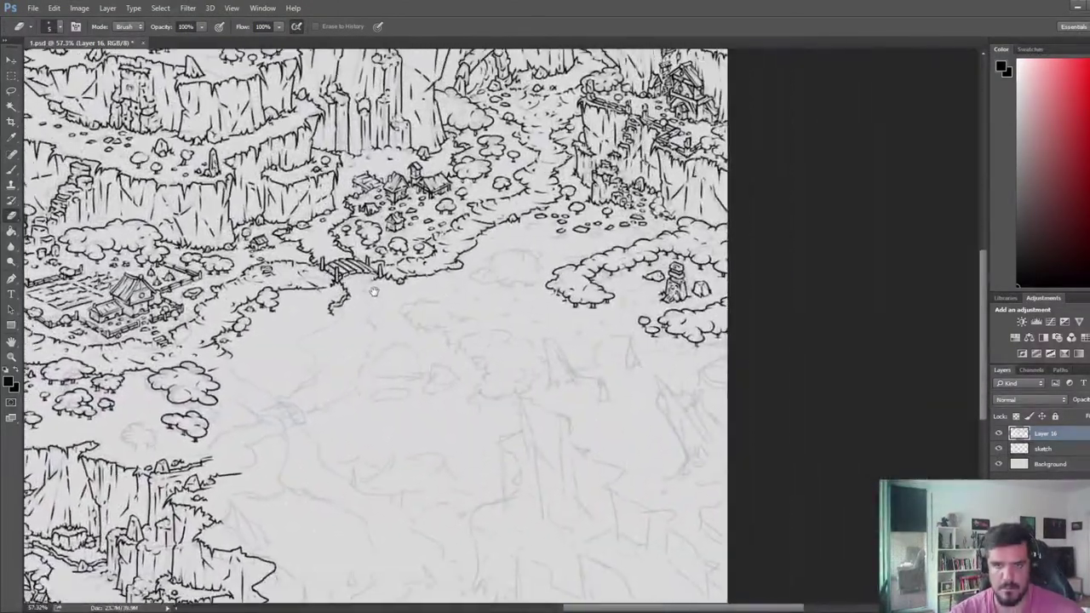
scroll(374, 293, up, 2)
scroll(566, 272, up, 5)
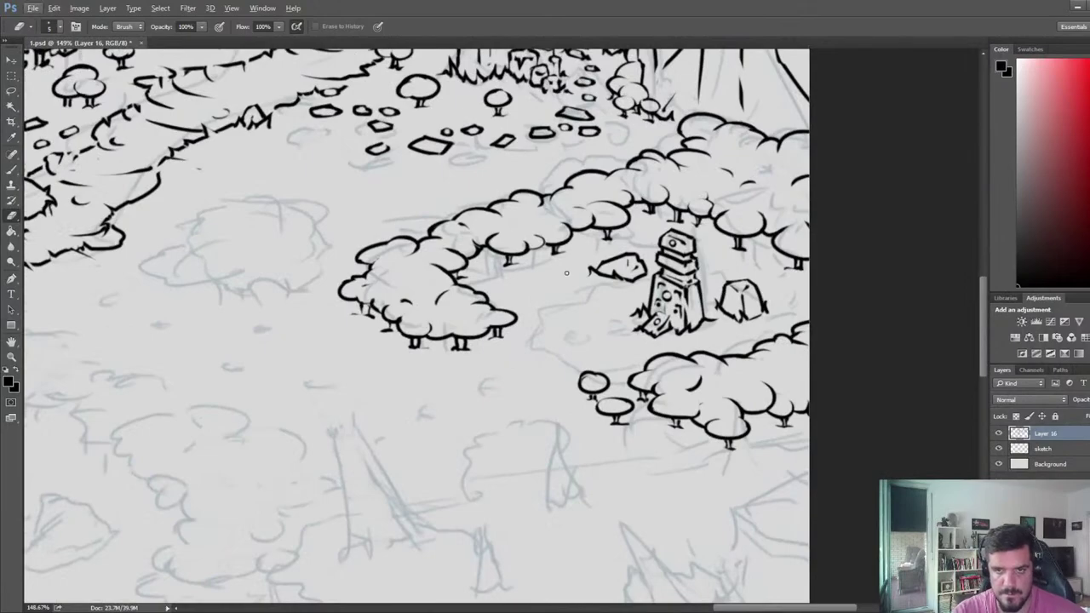
key(b)
mouse_move(709, 274)
mouse_down()
mouse_move(733, 292)
mouse_move(706, 277)
mouse_move(726, 274)
mouse_up()
key(ctrl+z)
key(ctrl+alt+z)
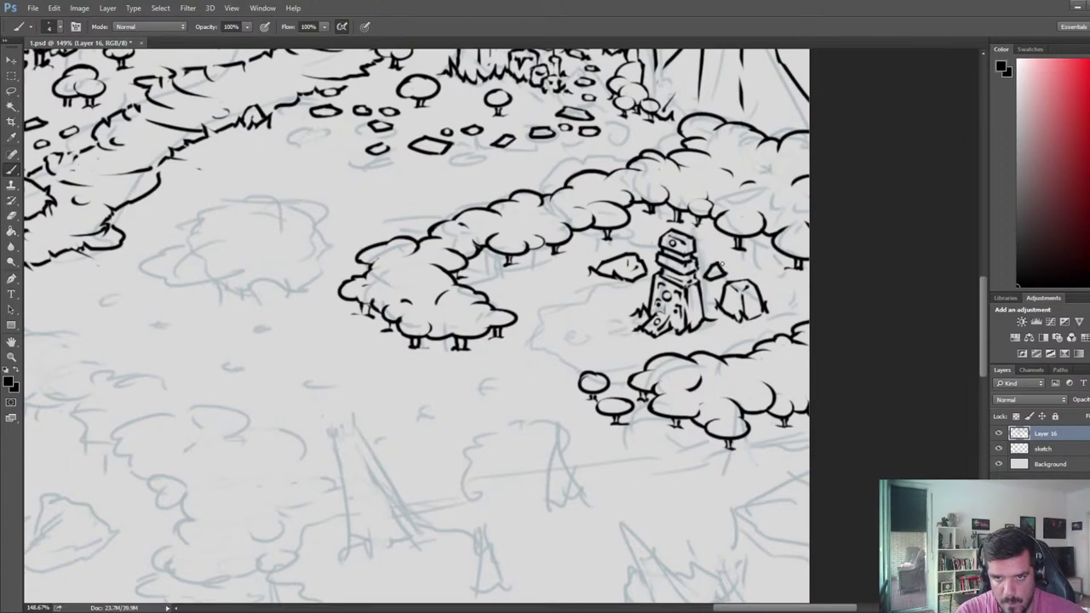
- Add an inner facet mark to the small rock and ink tiny grass strokes along its base
key(e)
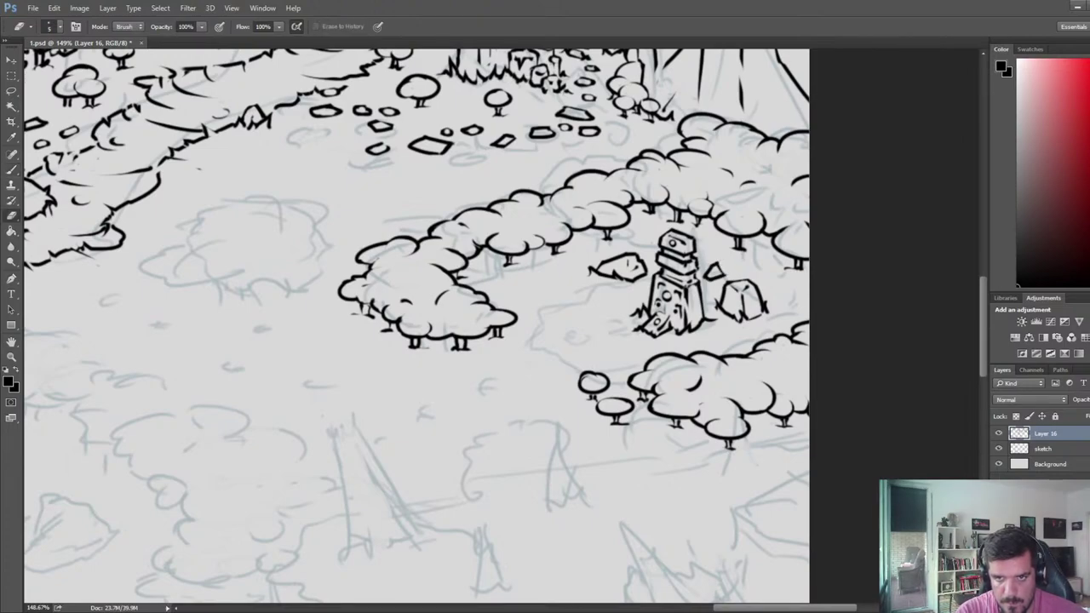
key(b)
drag(713, 271, 722, 278)
key(e)
key(b)
key(e)
key(b)
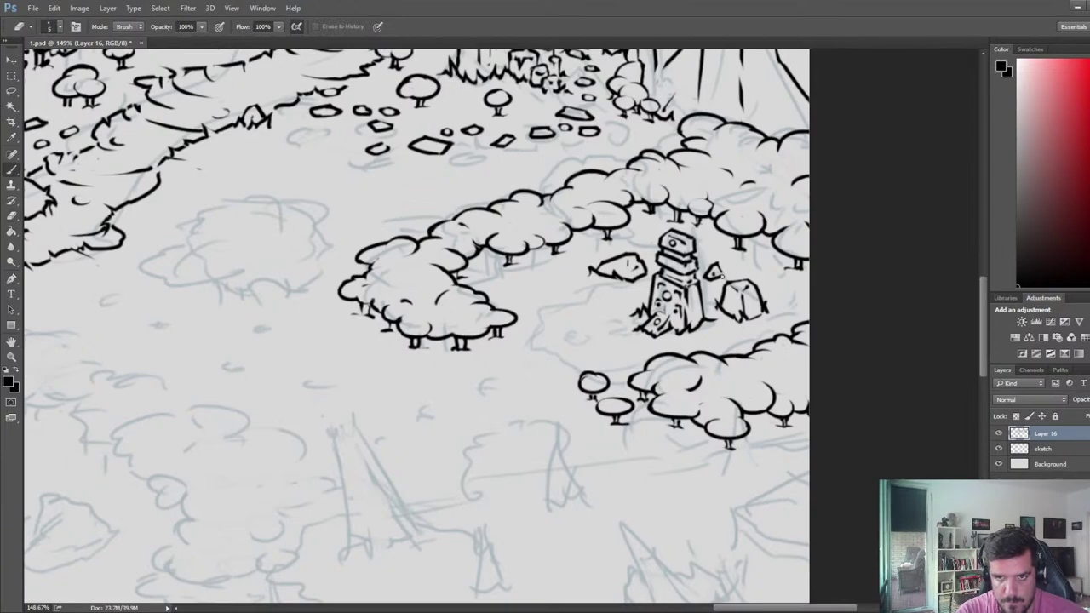
key(e)
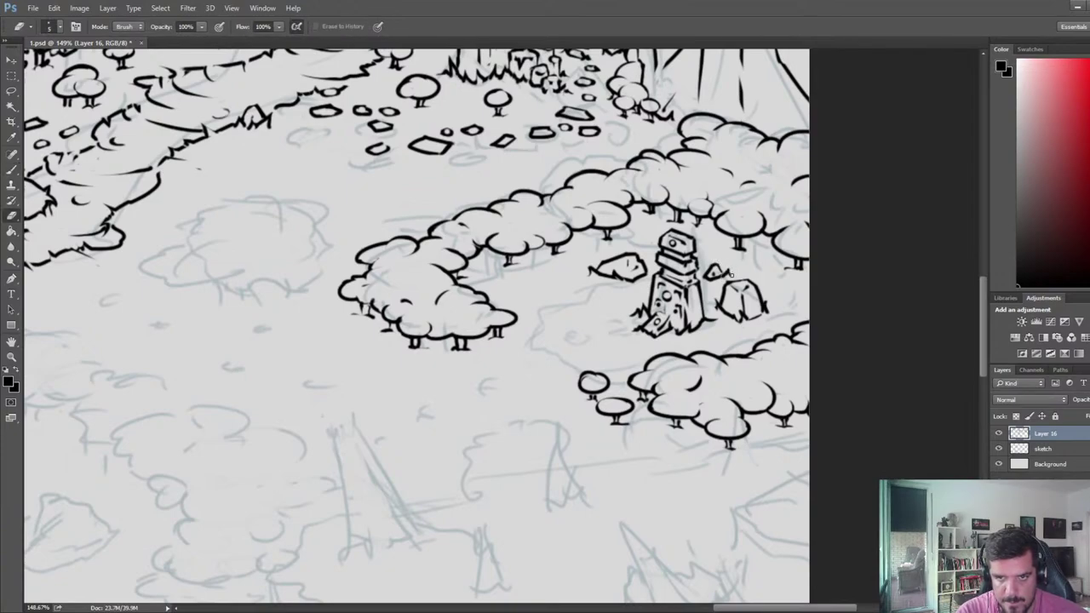
- Touch up the small details on the fallen stone and the little rock beside the pillar
key(b)
key(e)
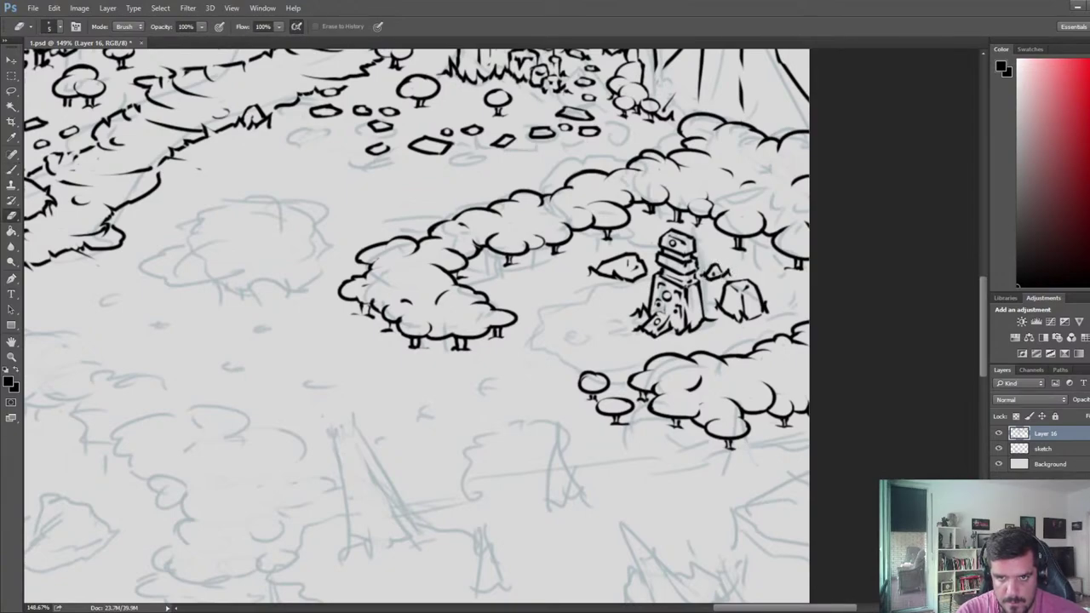
key(b)
key(e)
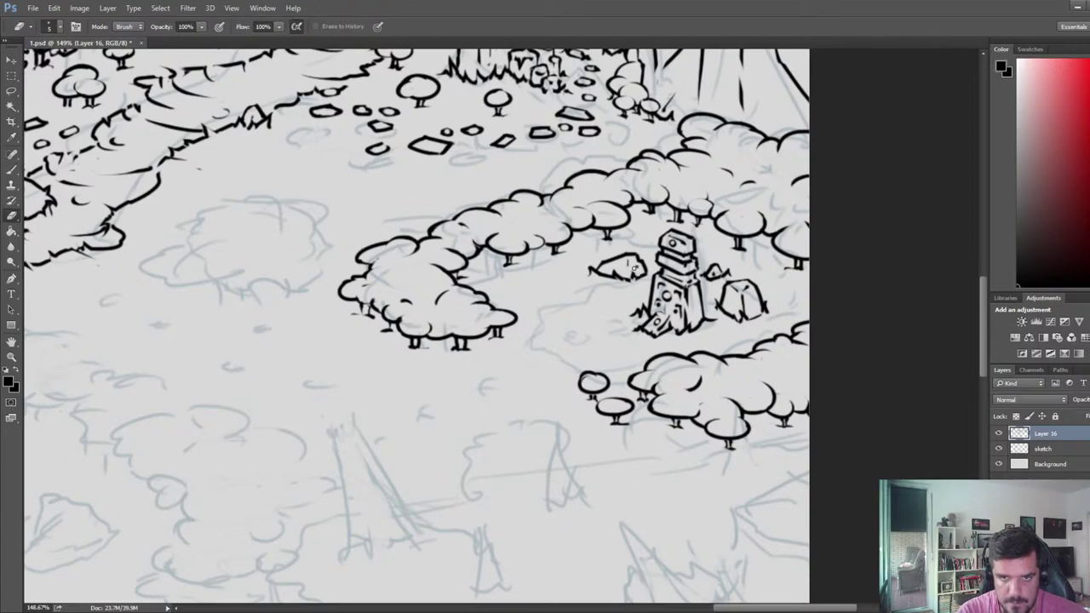
- Ink a small five-sided rock in front of the fallen stone and add a short facet mark inside it
key(b)
mouse_move(622, 291)
mouse_down()
mouse_move(609, 305)
mouse_move(637, 310)
mouse_move(591, 308)
mouse_move(626, 312)
mouse_up()
key(e)
key(b)
key(b)
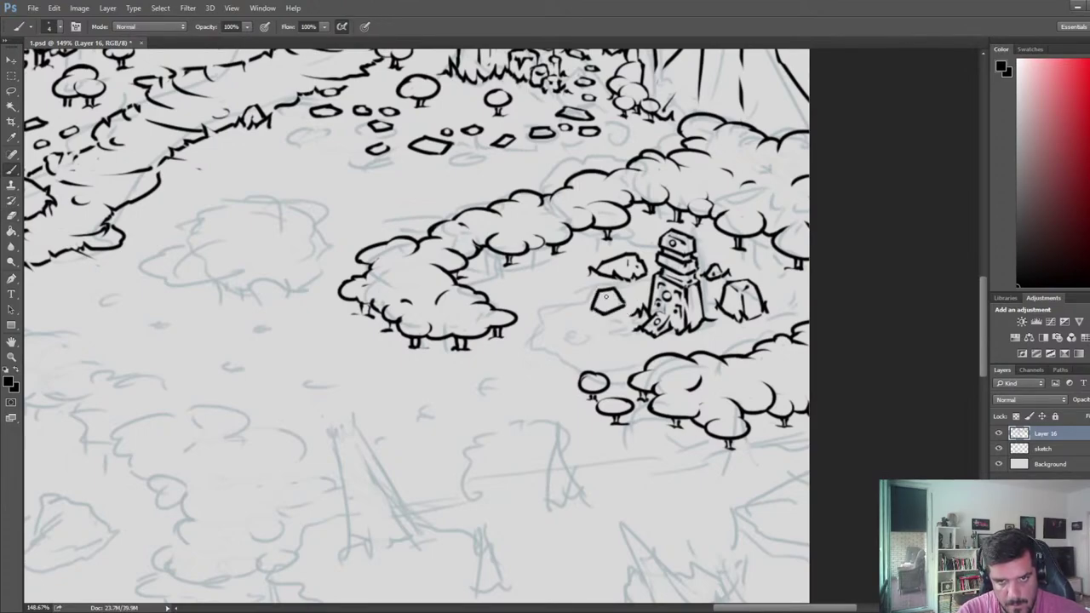
key(e)
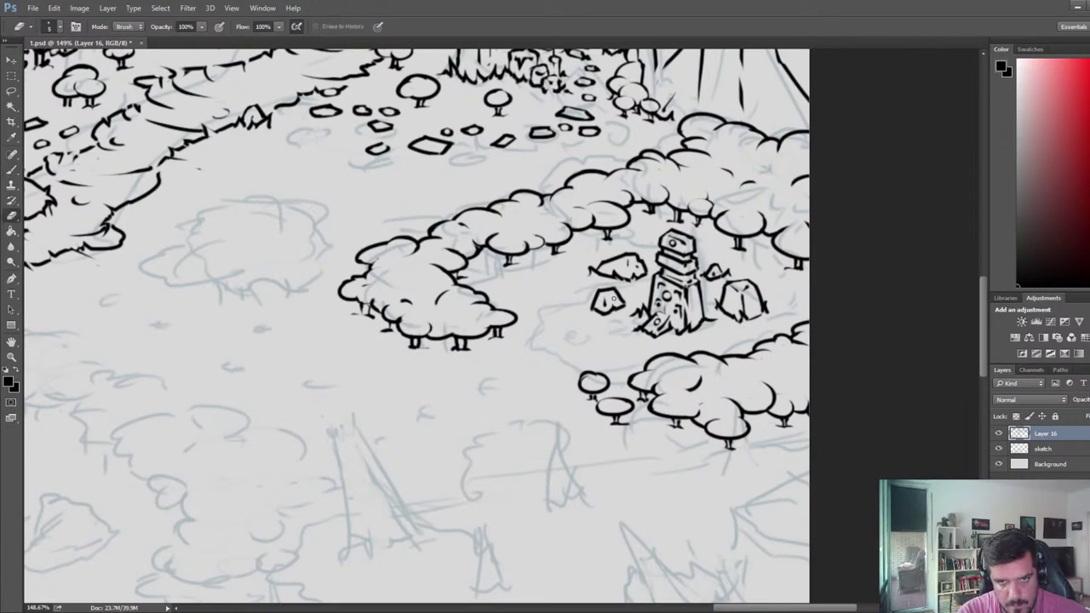
- Add grass strokes around the five-sided rock's base and ink a cluster of three small flat stones in front of it
key(b)
mouse_move(623, 303)
mouse_down()
mouse_move(581, 303)
mouse_move(632, 337)
mouse_move(601, 335)
mouse_move(627, 334)
mouse_move(615, 330)
mouse_move(614, 342)
mouse_move(617, 328)
mouse_move(637, 352)
mouse_move(625, 349)
mouse_move(644, 338)
mouse_up()
key(e)
key(b)
key(e)
key(b)
key(ctrl+z)
key(e)
key(b)
key(e)
key(b)
drag(645, 340, 641, 342)
key(e)
key(b)
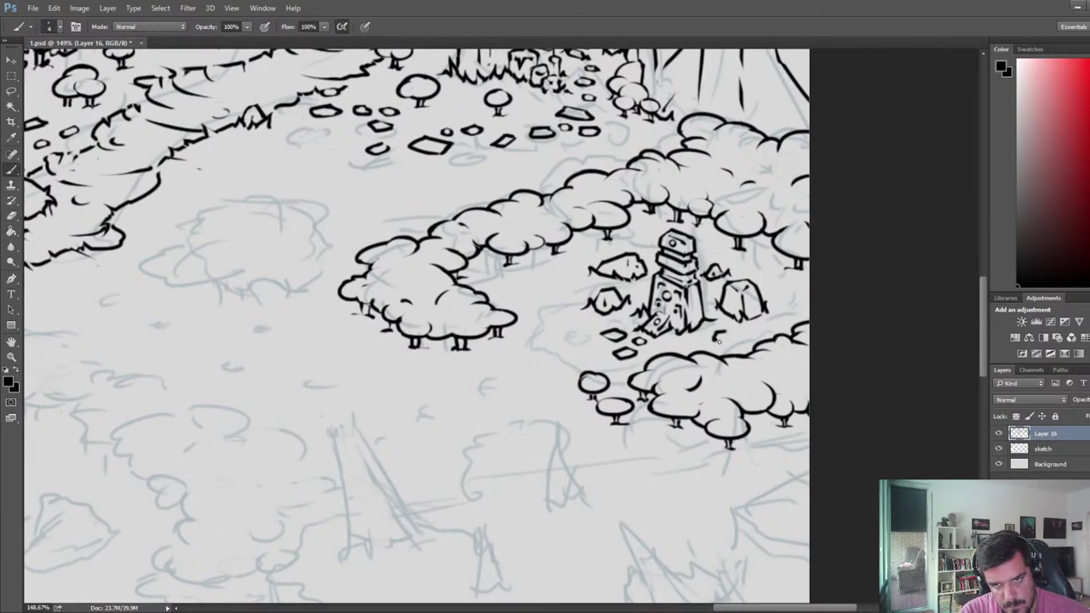
- Undo the last stroke and ink a low flat stone with grass strokes between the pillar and the front tree cluster
key(ctrl+z)
mouse_move(721, 331)
mouse_down()
mouse_move(730, 342)
mouse_move(712, 333)
mouse_move(732, 336)
mouse_move(715, 345)
mouse_move(709, 335)
mouse_move(736, 337)
mouse_up()
key(e)
key(b)
key(e)
key(b)
key(e)
key(b)
key(e)
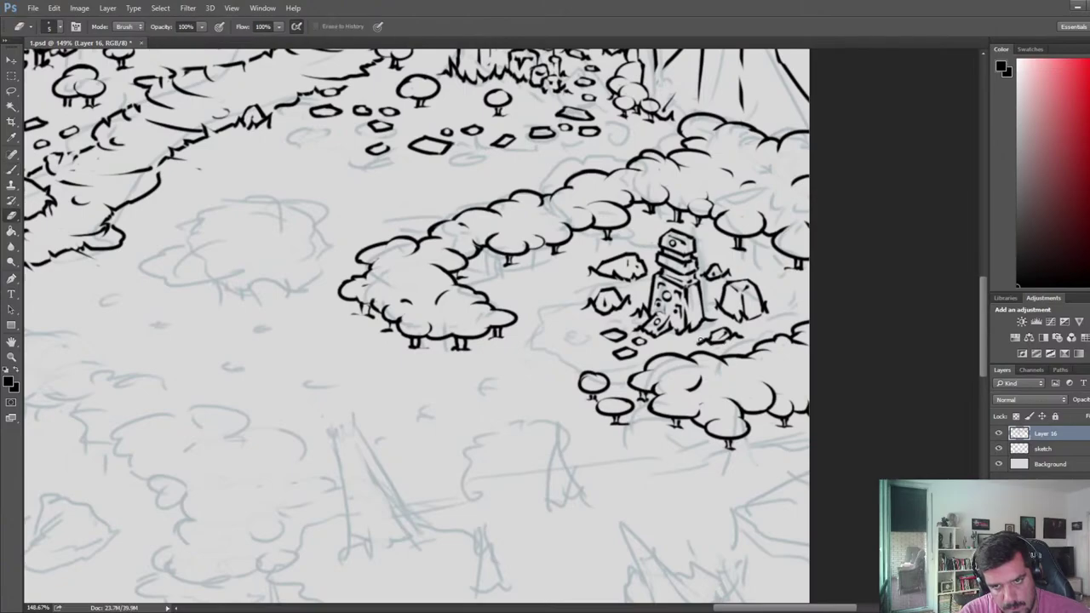
scroll(620, 345, down, 5)
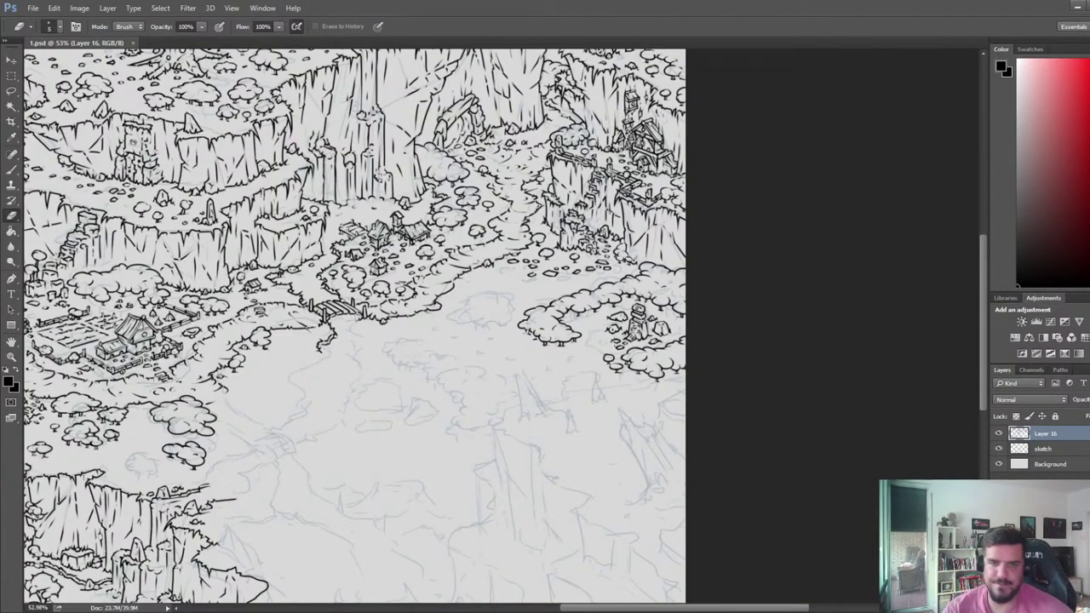
scroll(561, 389, down, 3)
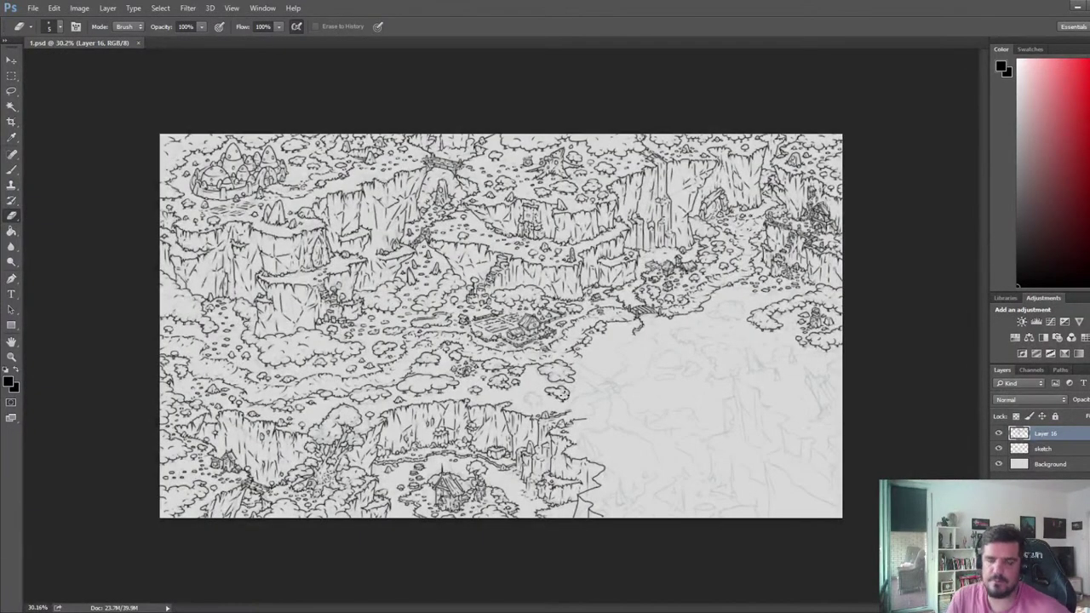